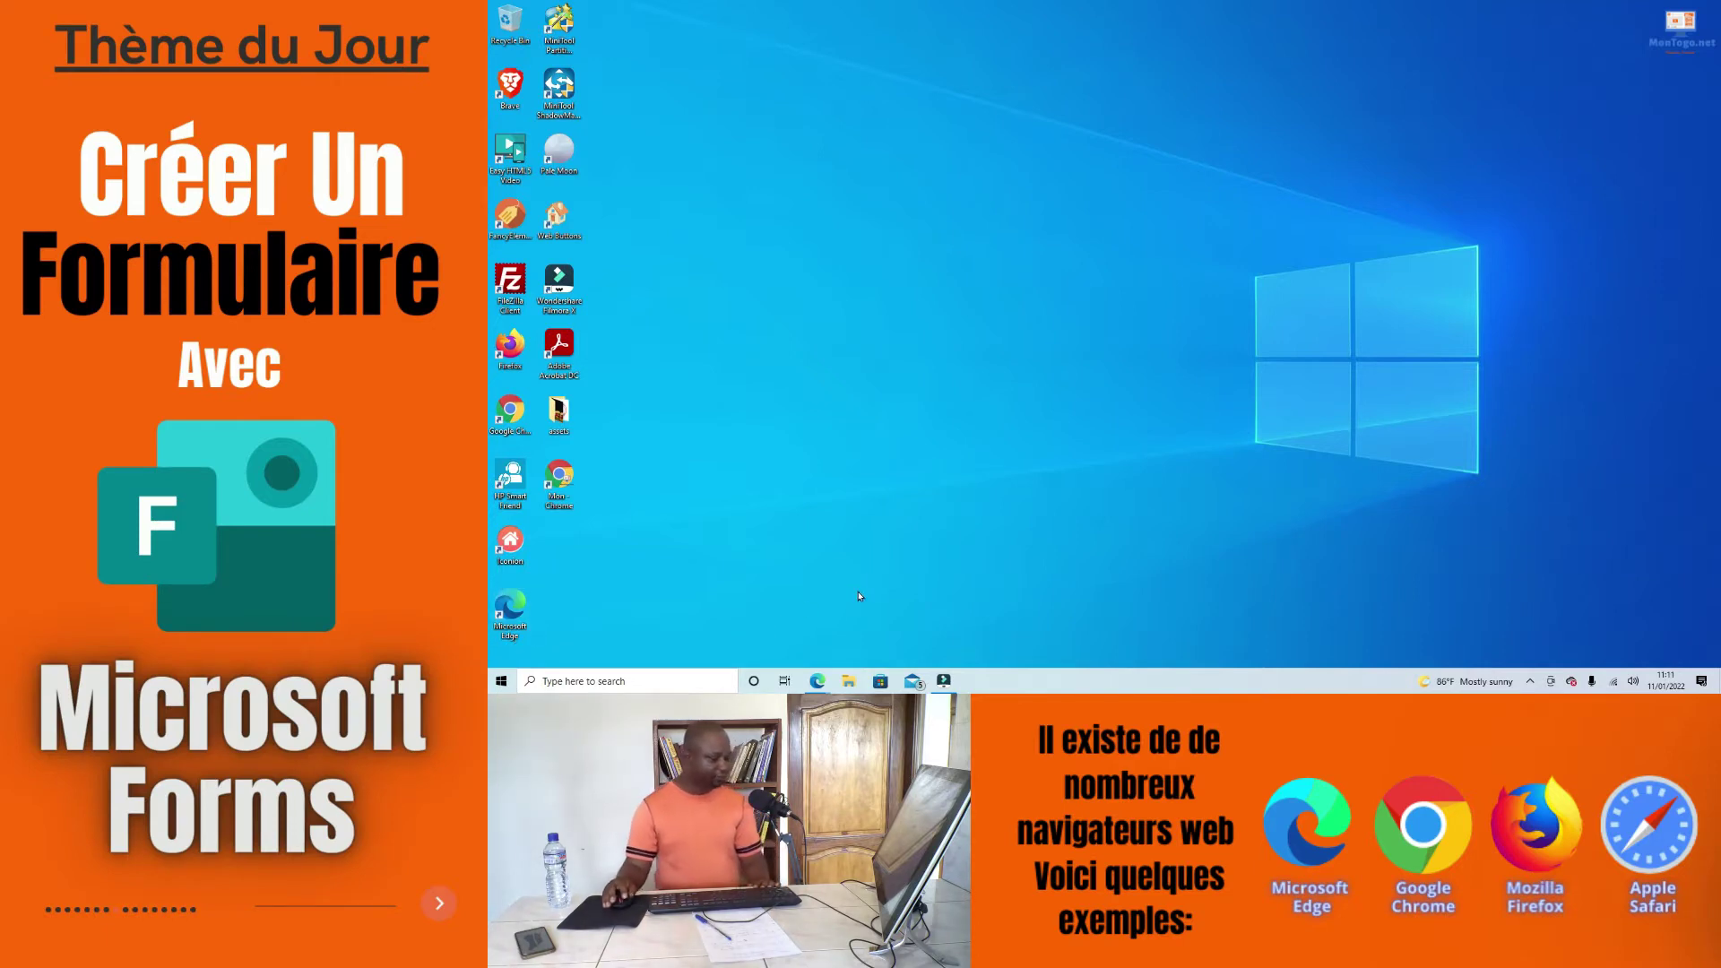
Step: Bring the InPrivate Edge window with its blank new tab to the front
{"action": "mouse_move", "coordinate": [816, 686]}
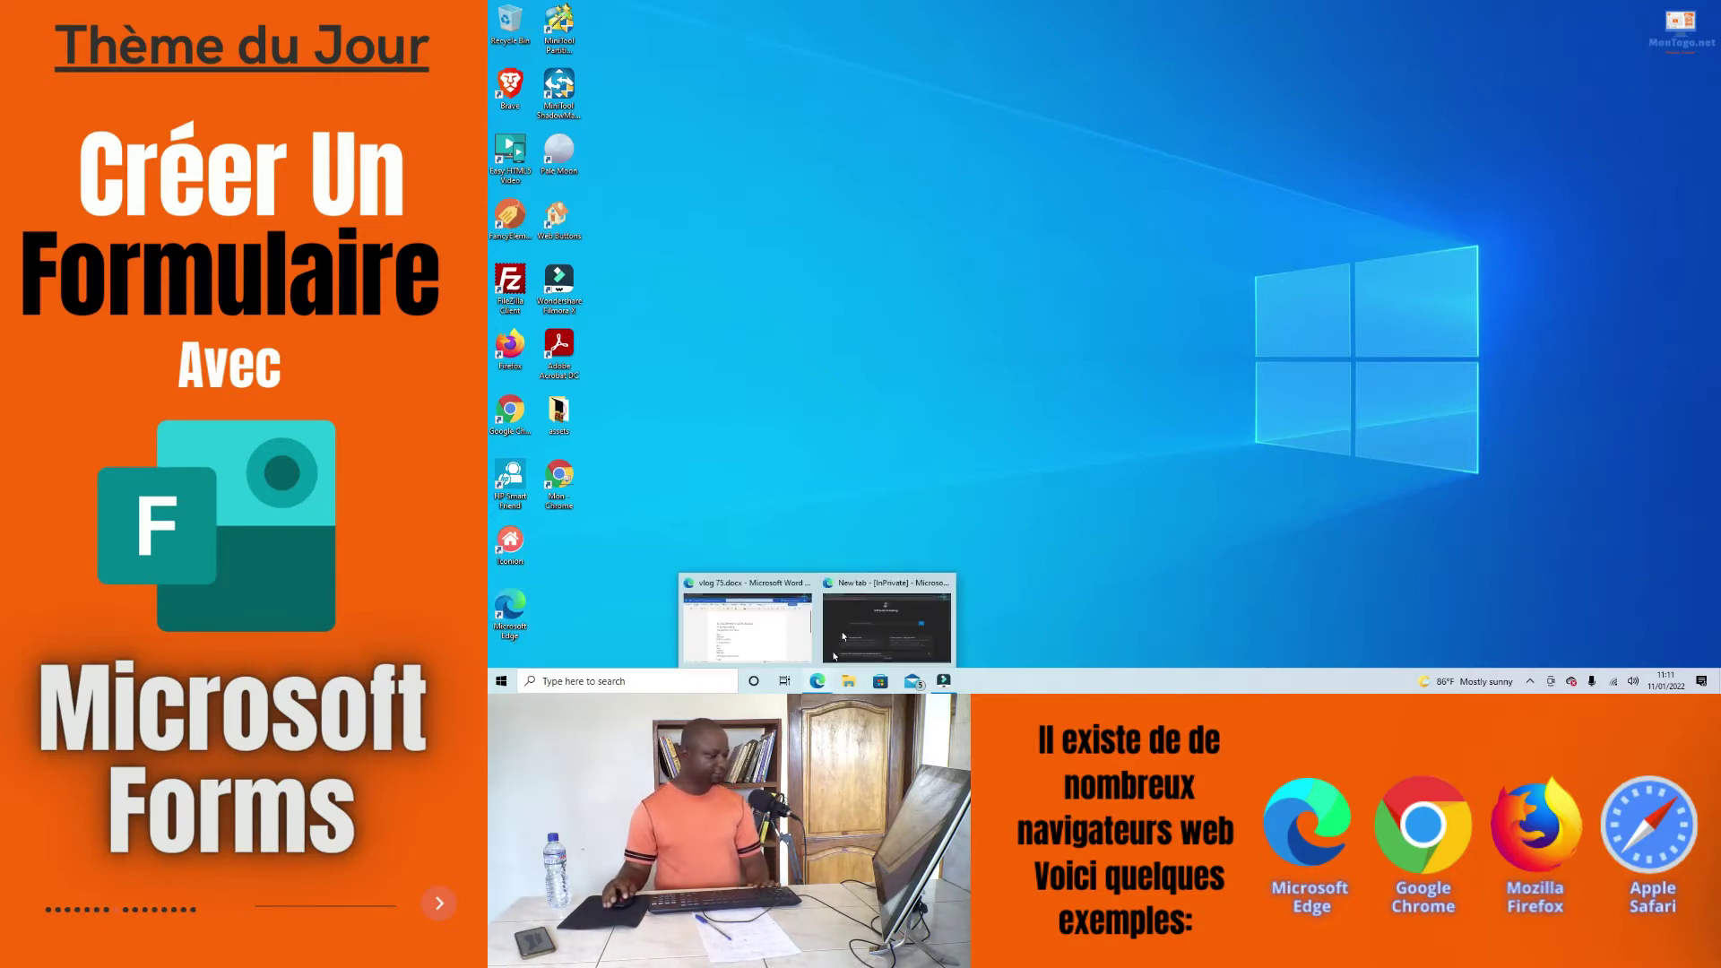
{"action": "left_click", "coordinate": [846, 619]}
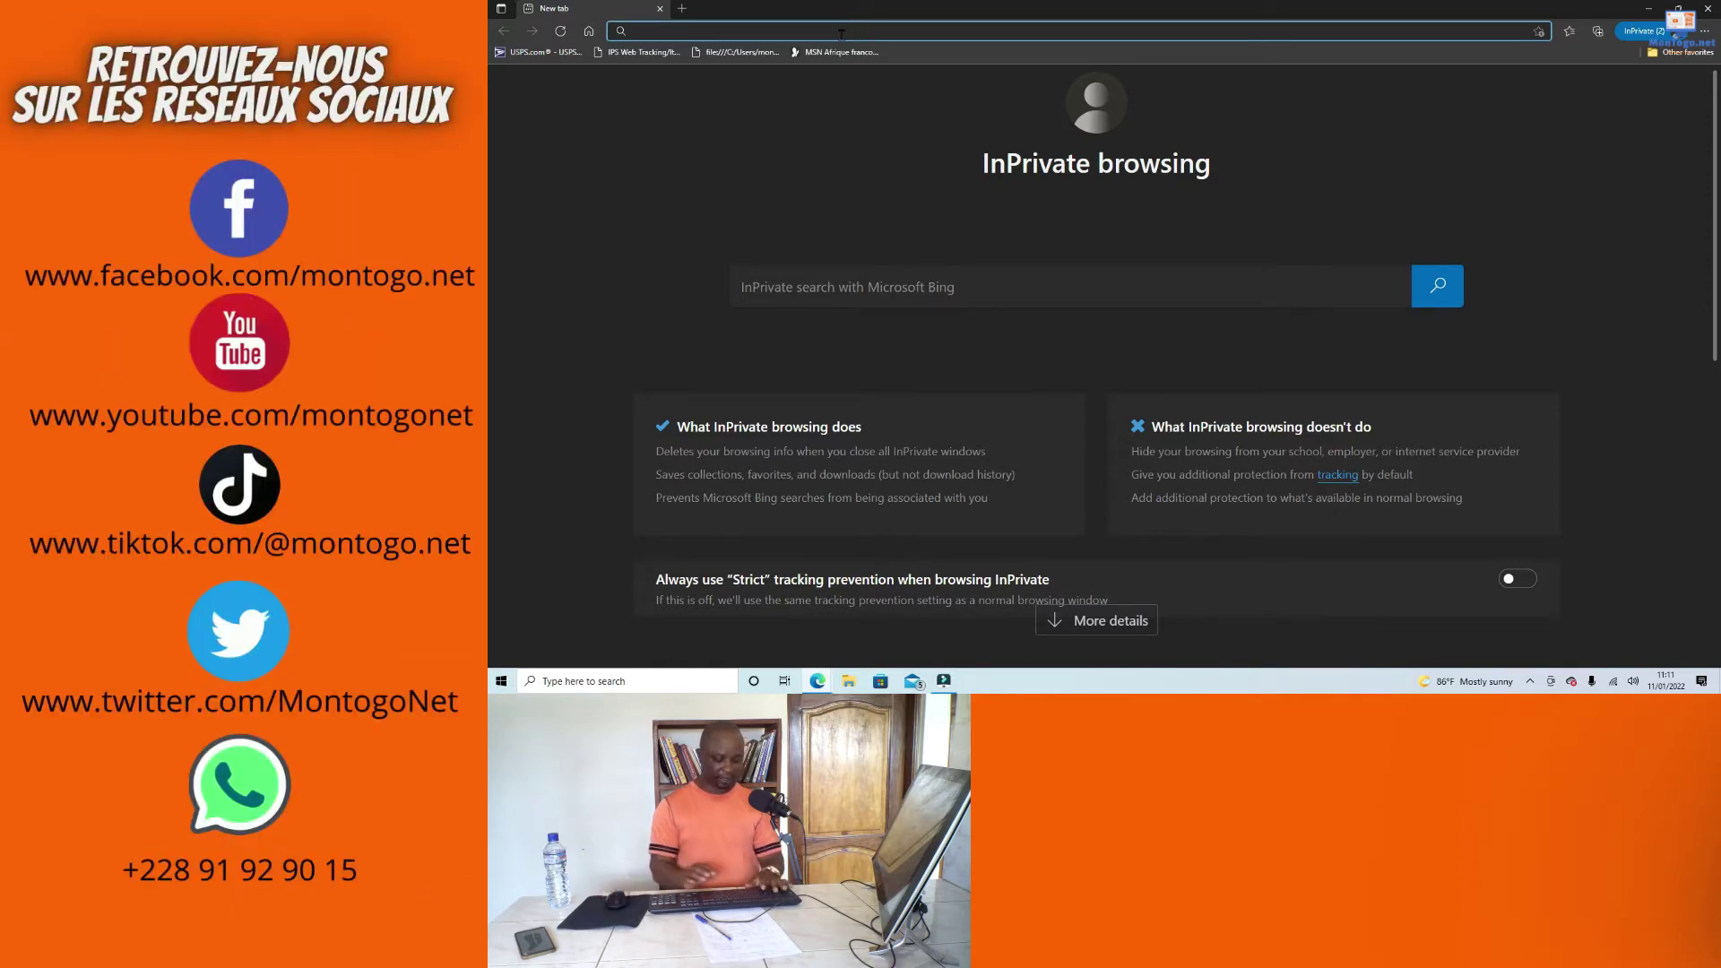
{"action": "type", "text": "www"}
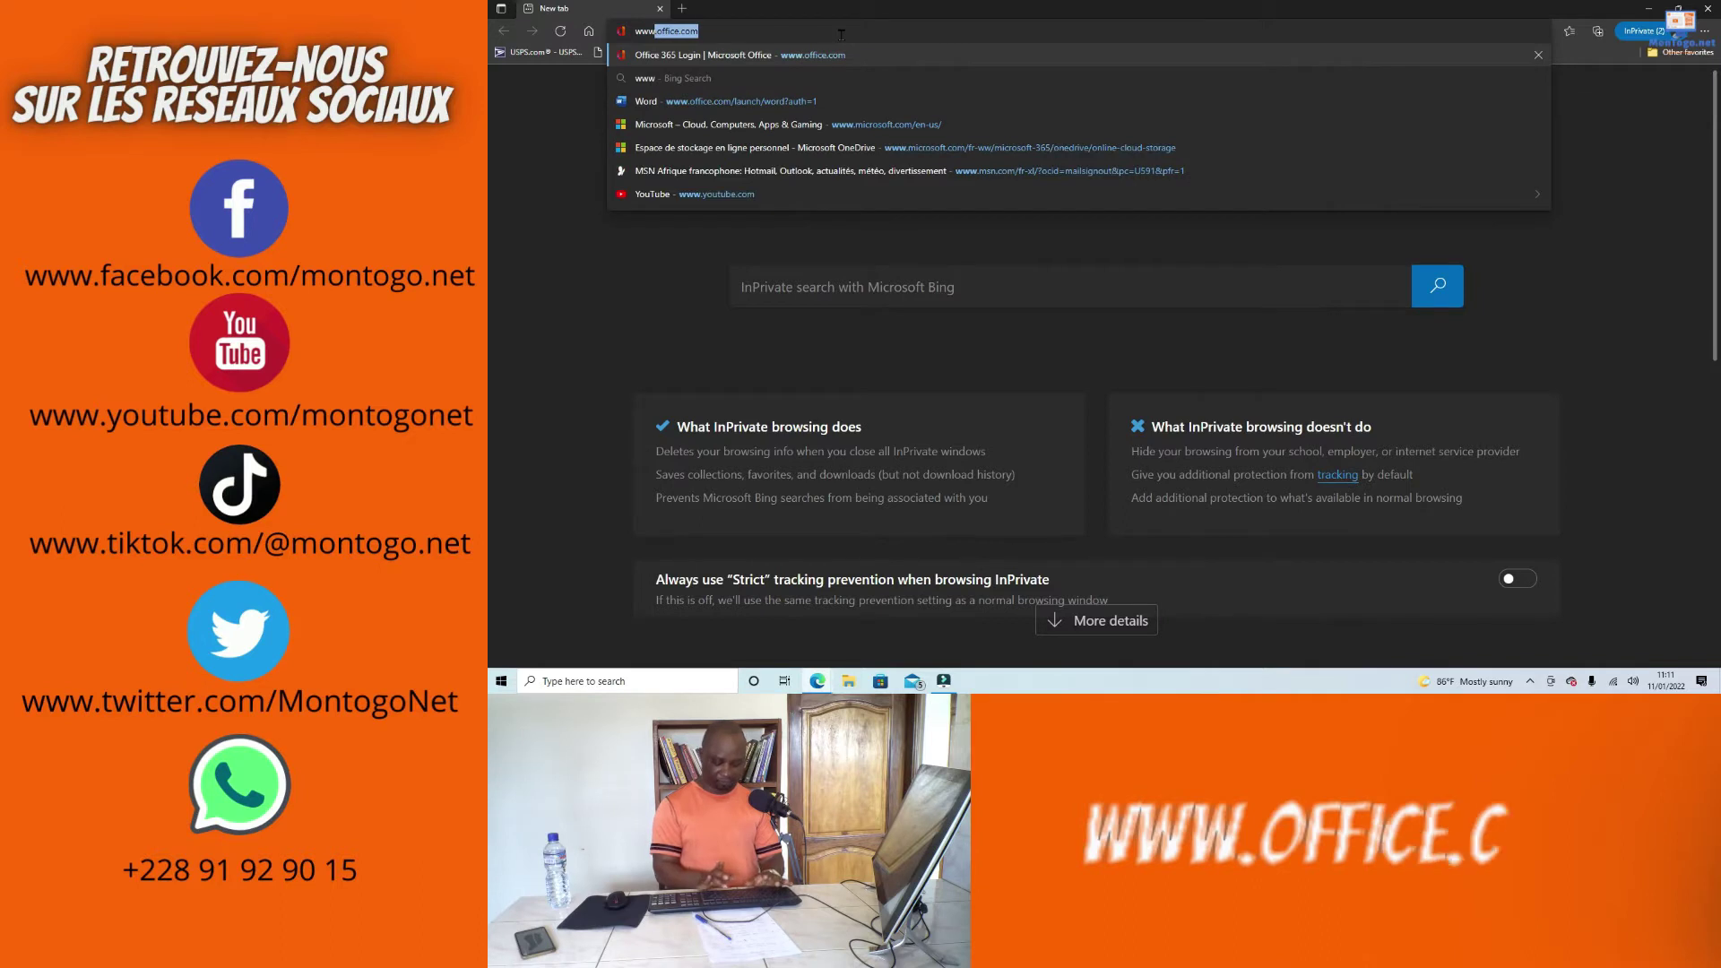
{"action": "type", "text": ".offic"}
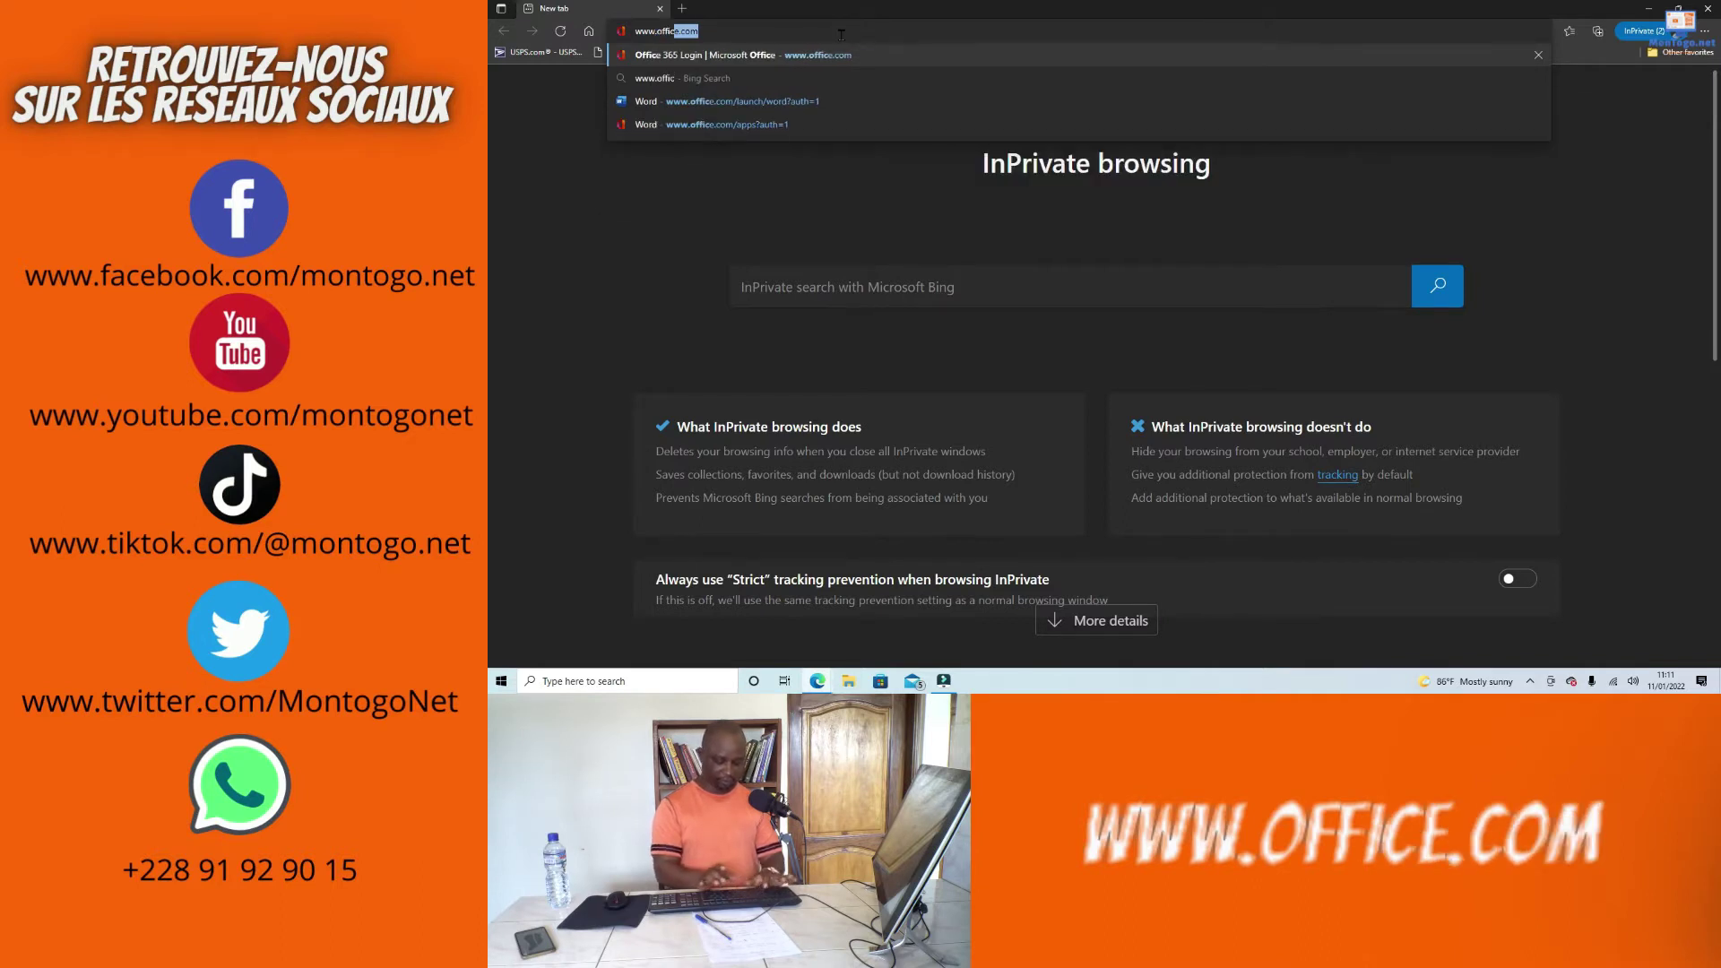
{"action": "type", "text": "e.com"}
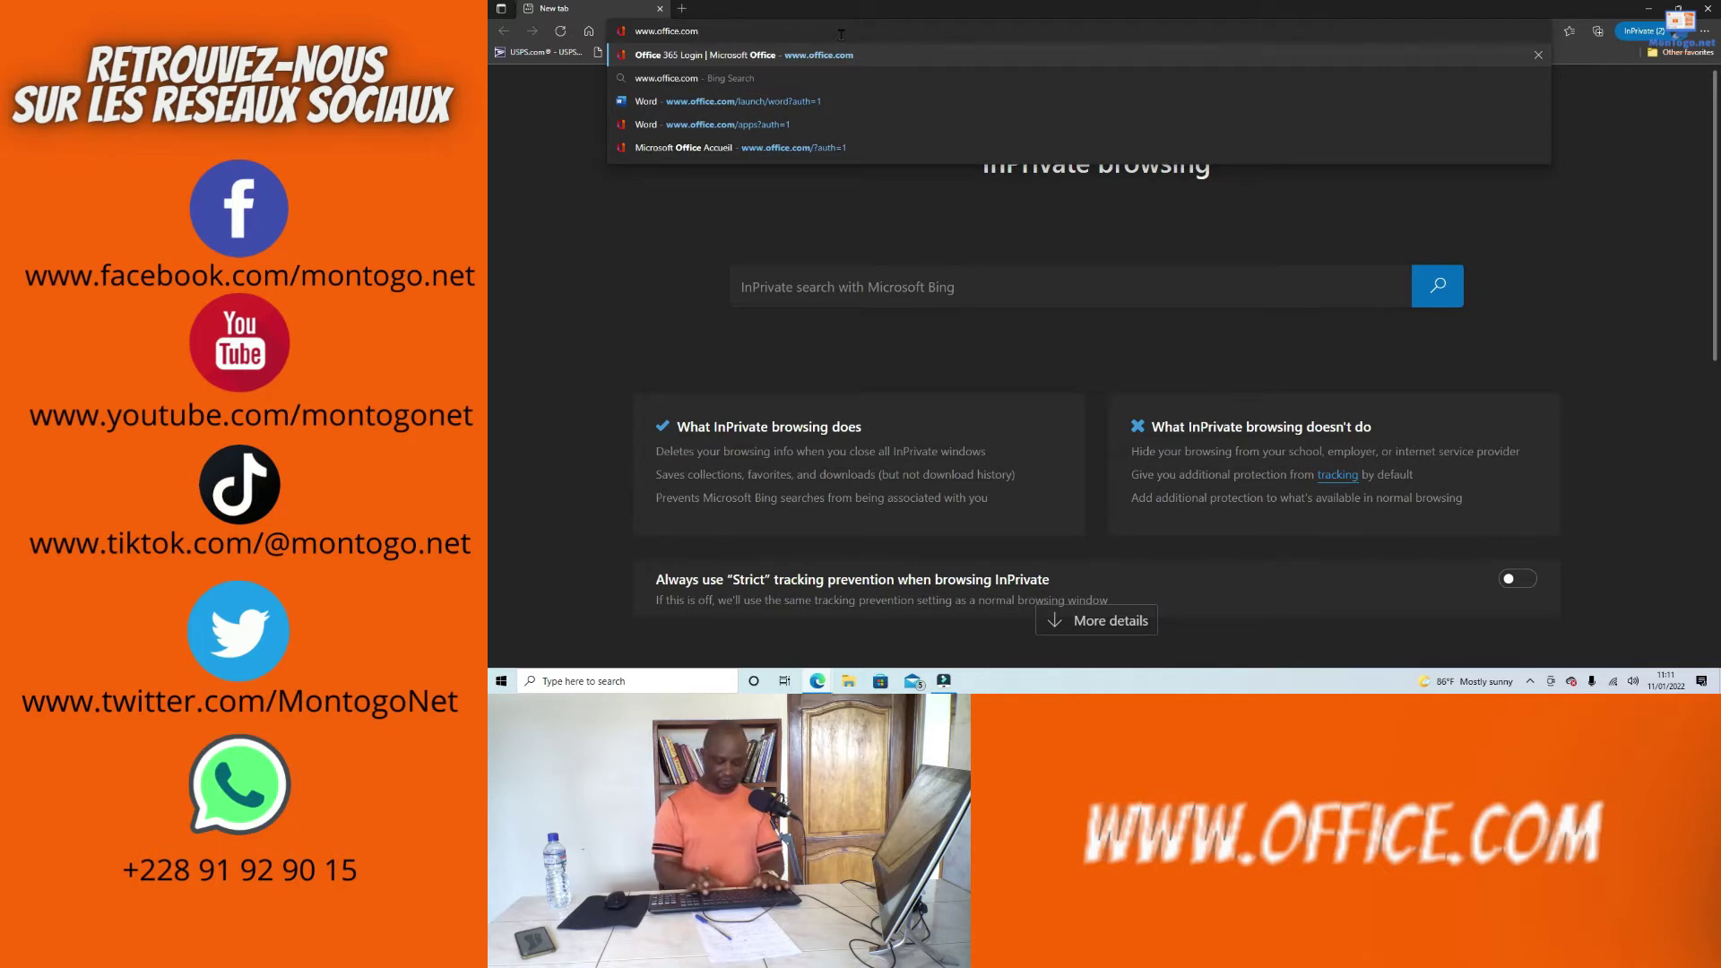
{"action": "key", "text": "Return"}
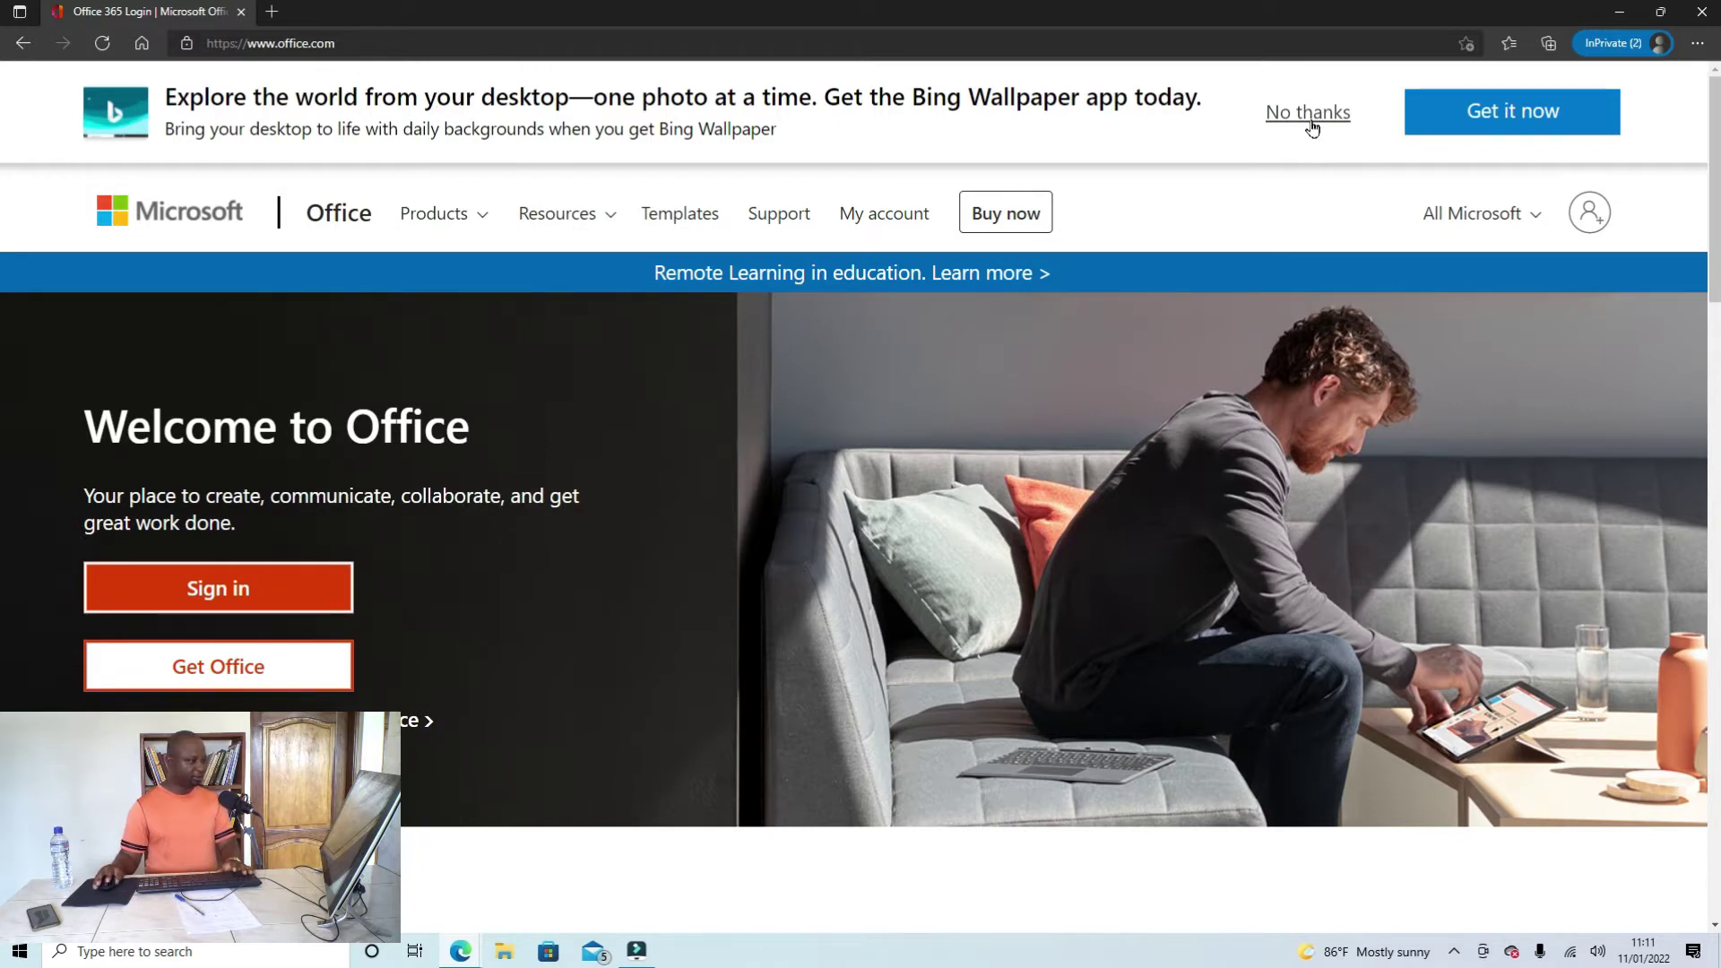
Step: Open the Office.com language and region selection page from the page footer
{"action": "scroll", "coordinate": [1286, 220], "scroll_direction": "down", "scroll_amount": 6}
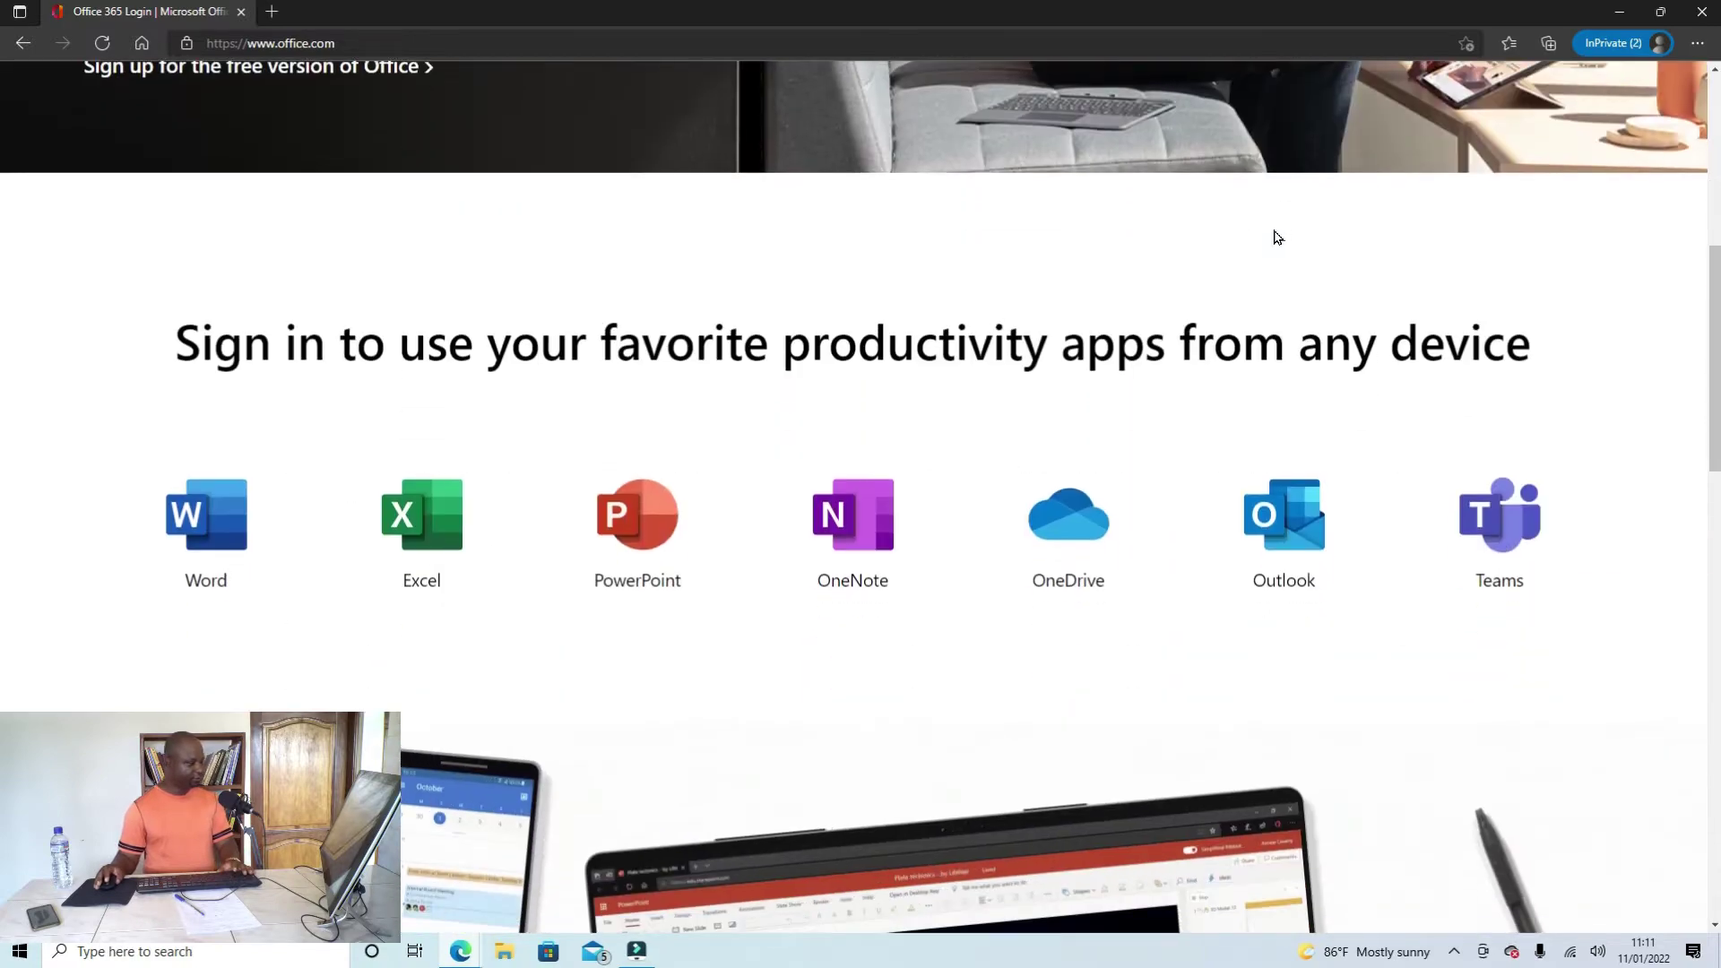
{"action": "scroll", "coordinate": [1277, 238], "scroll_direction": "down", "scroll_amount": 3}
{"action": "scroll", "coordinate": [1156, 238], "scroll_direction": "up", "scroll_amount": 4}
{"action": "scroll", "coordinate": [1165, 260], "scroll_direction": "down", "scroll_amount": 10}
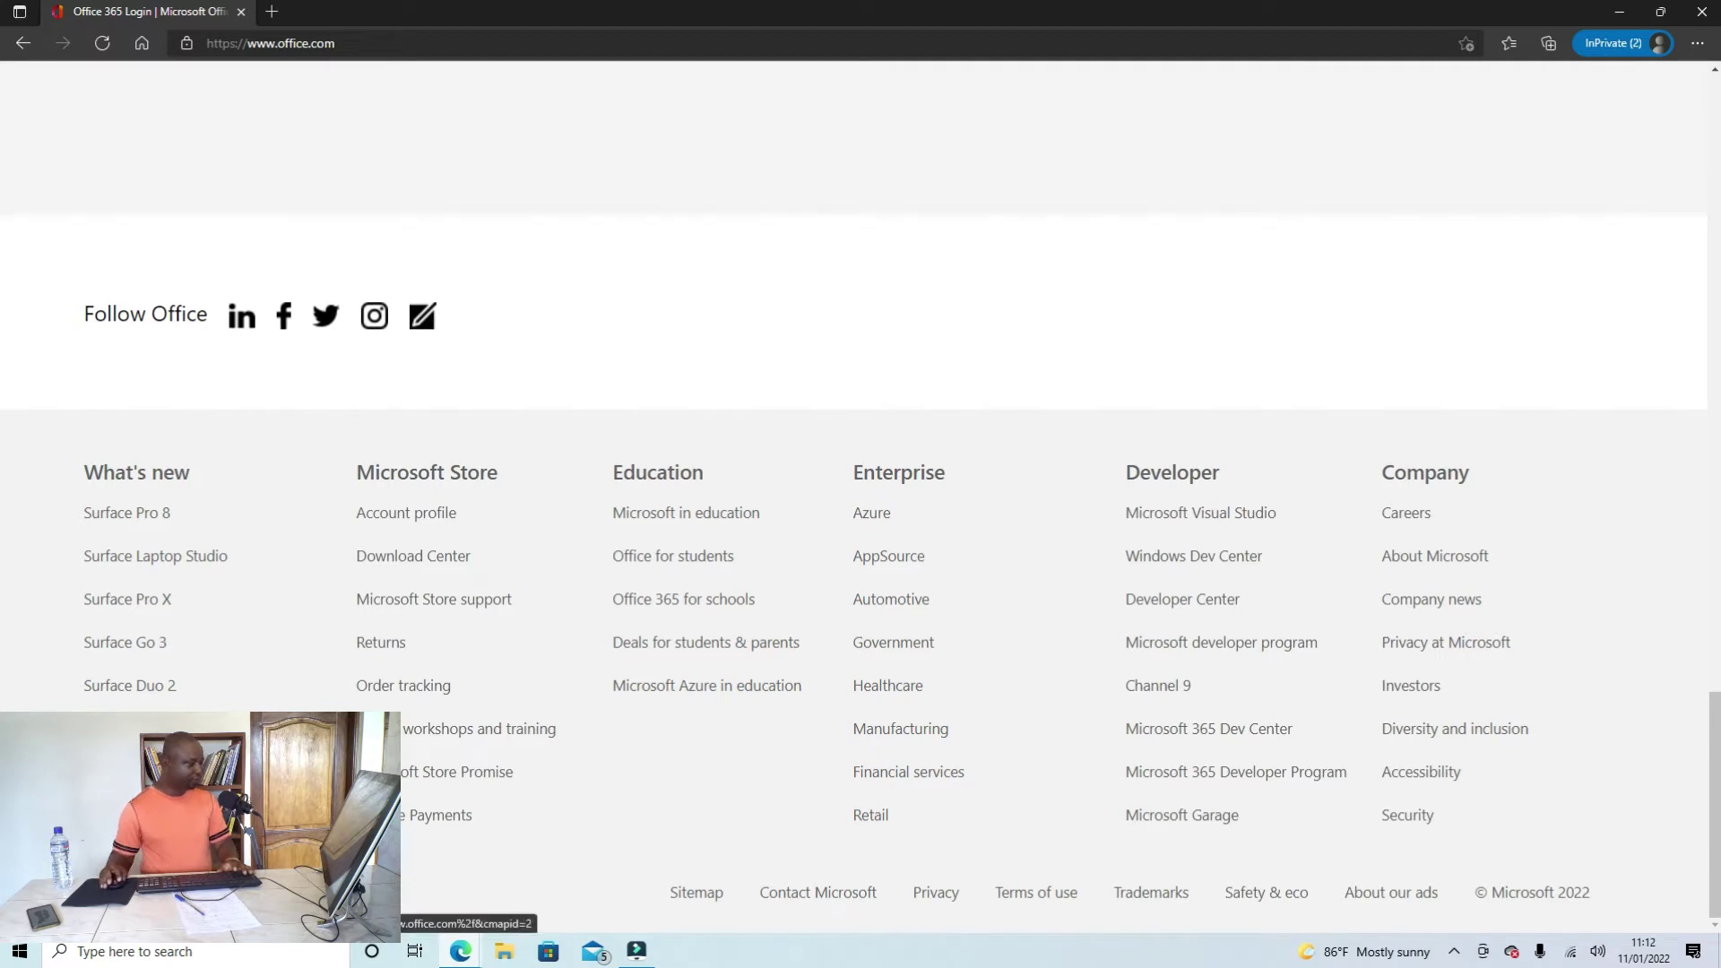
{"action": "left_click", "coordinate": [159, 892]}
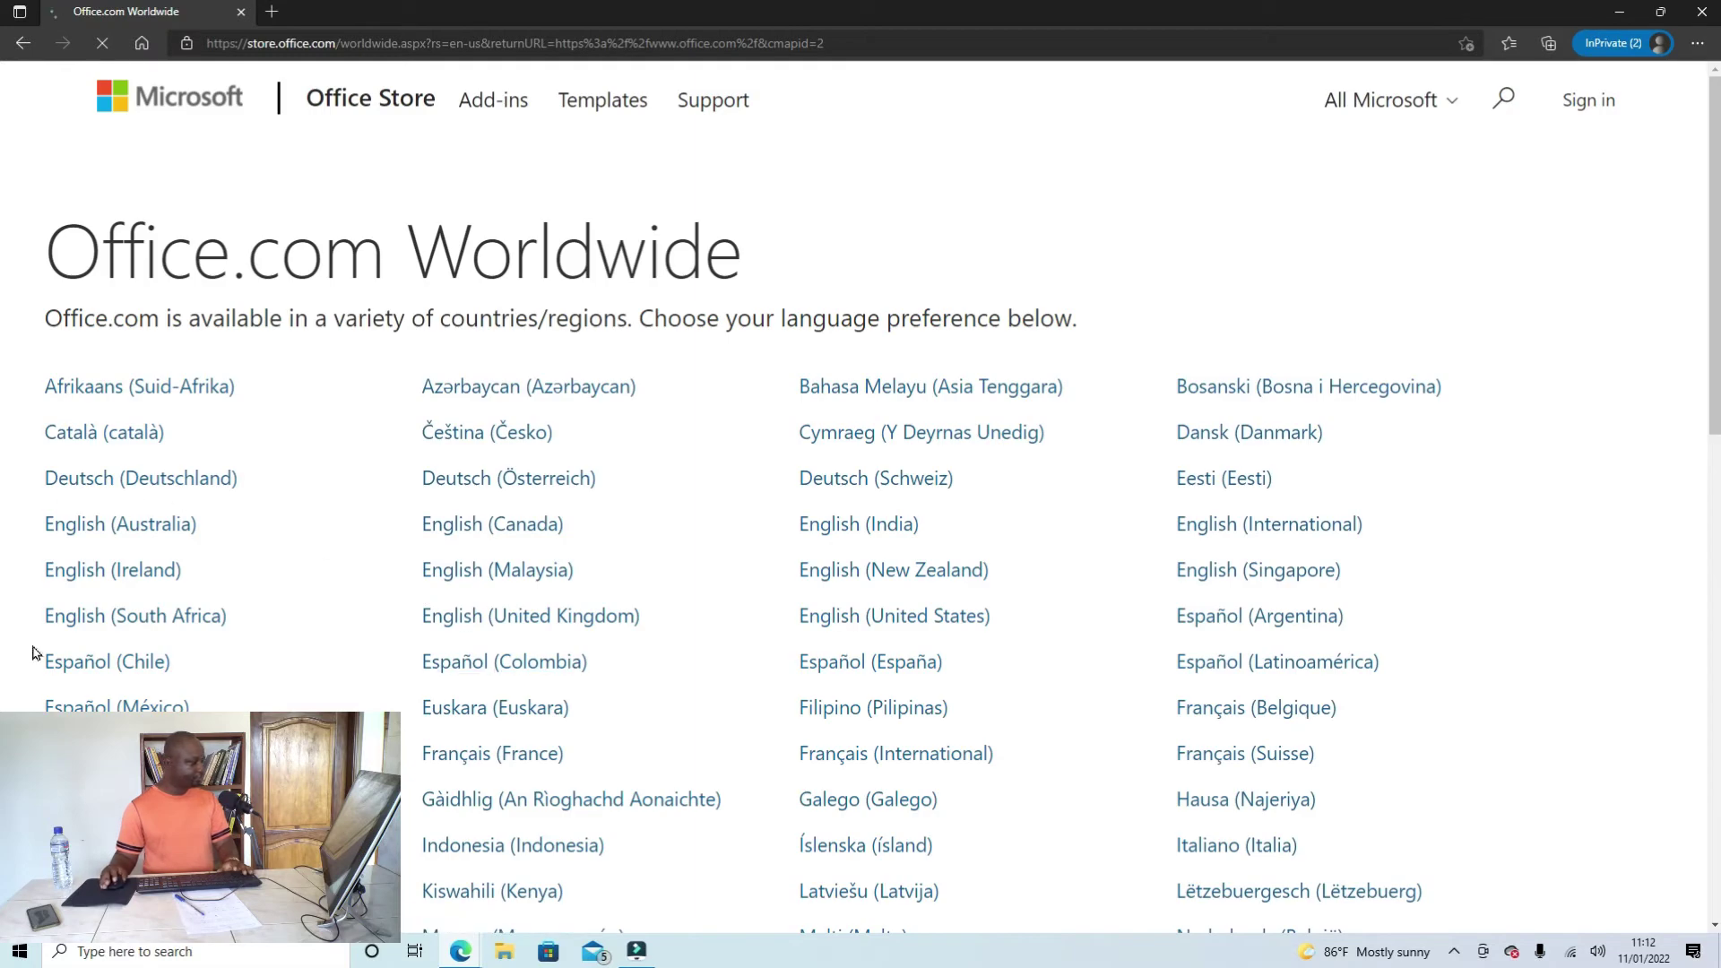
Step: Switch Office.com to Français (France) from the language list
{"action": "scroll", "coordinate": [38, 653], "scroll_direction": "down", "scroll_amount": 2}
{"action": "scroll", "coordinate": [853, 497], "scroll_direction": "down", "scroll_amount": 2}
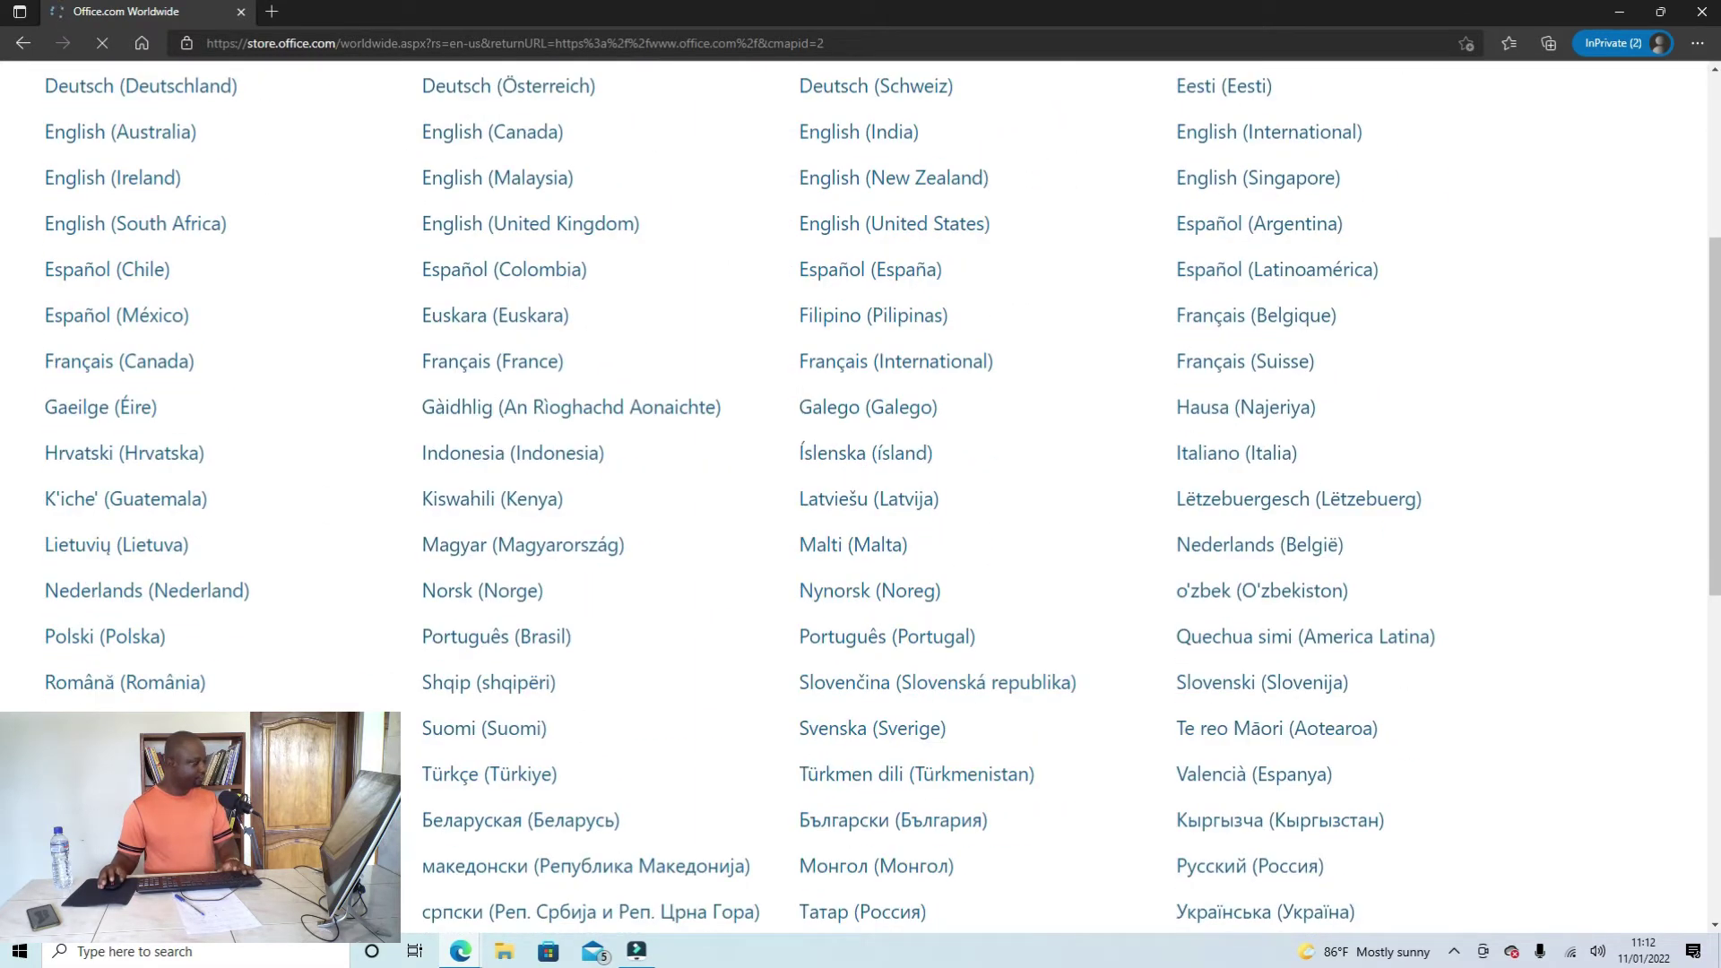
{"action": "scroll", "coordinate": [854, 496], "scroll_direction": "up", "scroll_amount": 3}
{"action": "scroll", "coordinate": [861, 497], "scroll_direction": "down", "scroll_amount": 9}
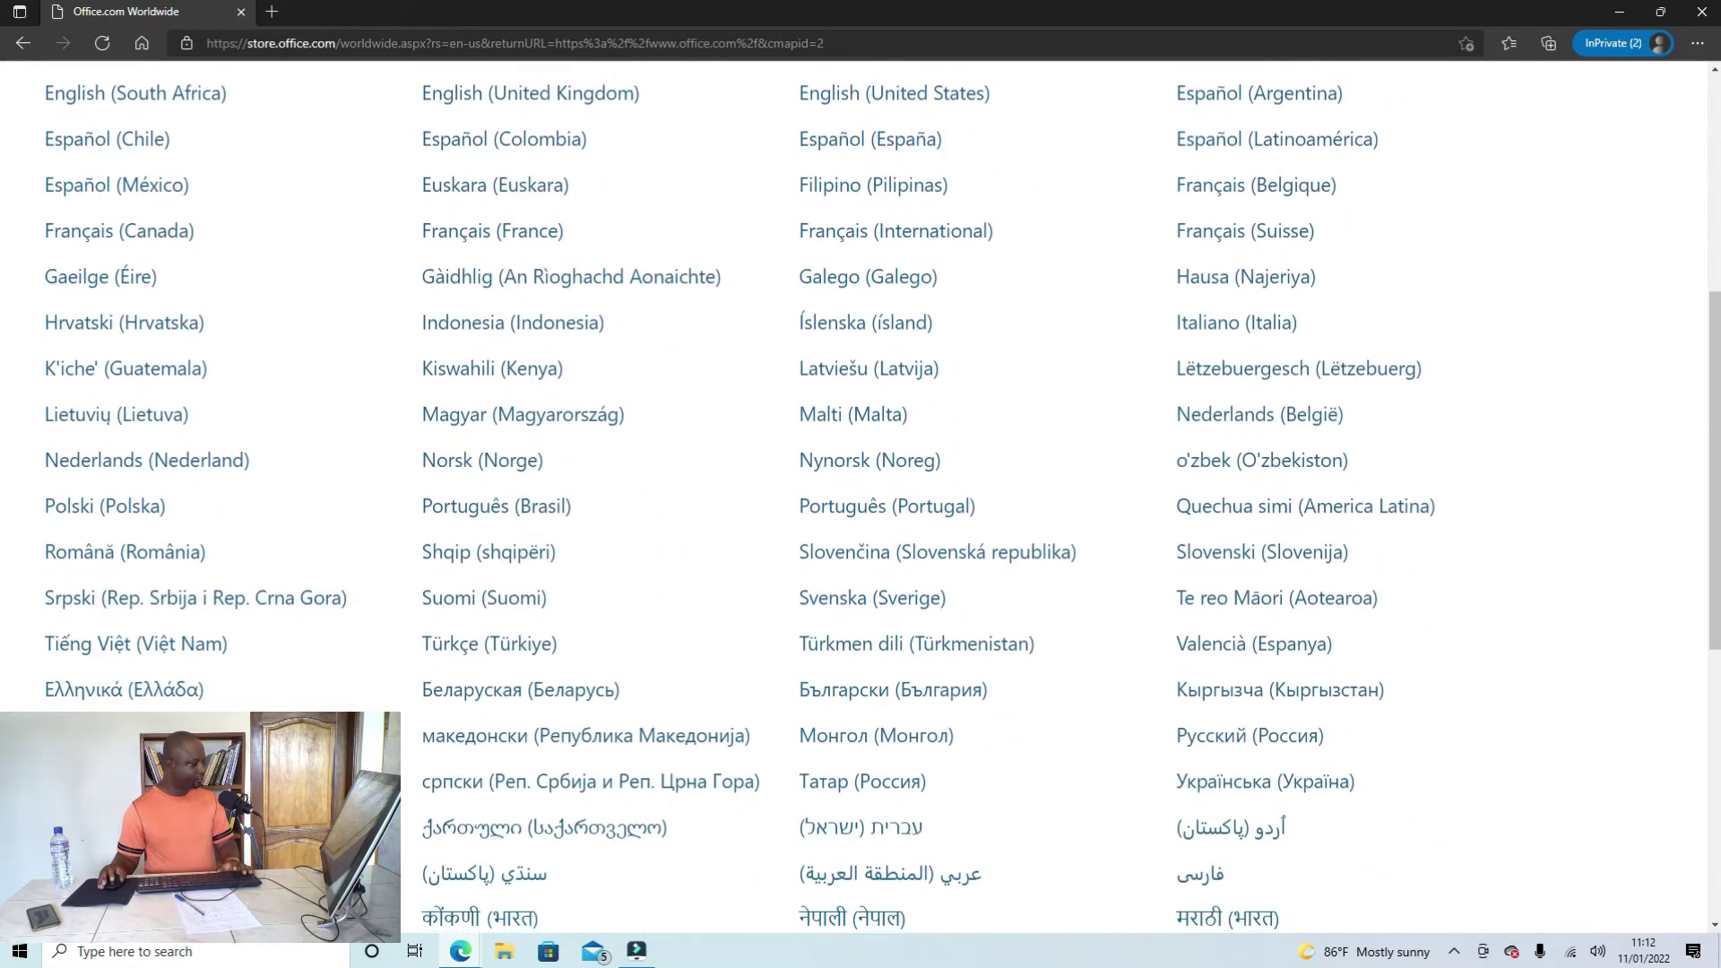
{"action": "scroll", "coordinate": [449, 484], "scroll_direction": "up", "scroll_amount": 6}
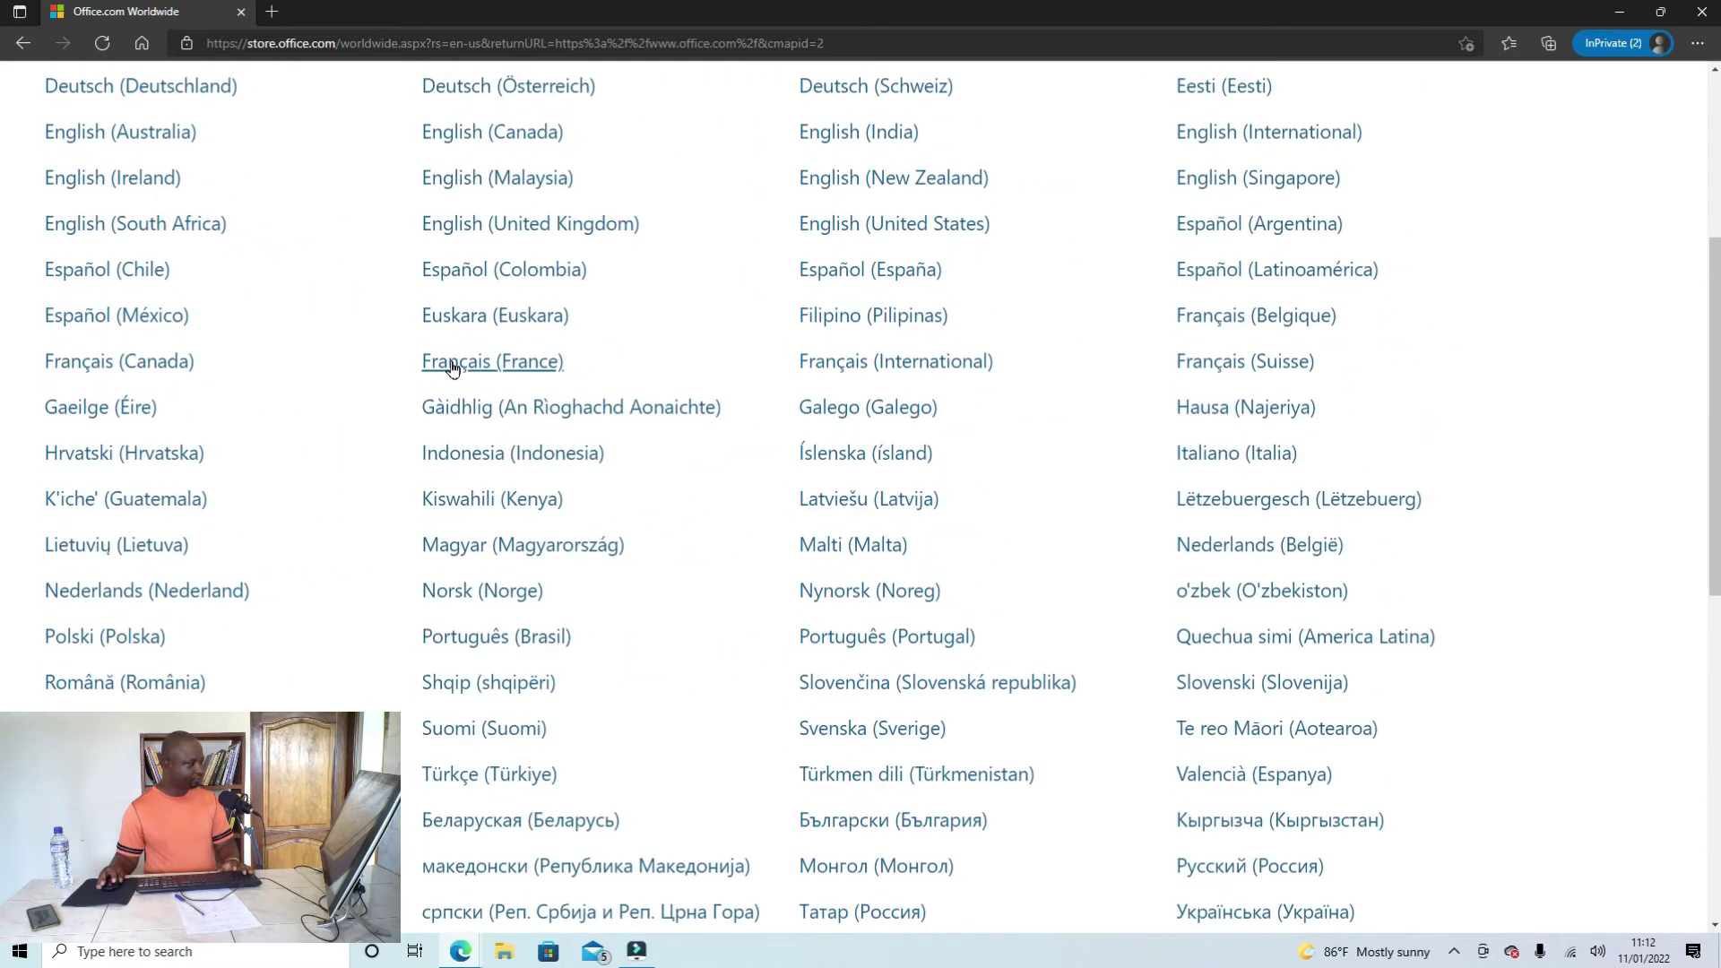
{"action": "left_click", "coordinate": [453, 364]}
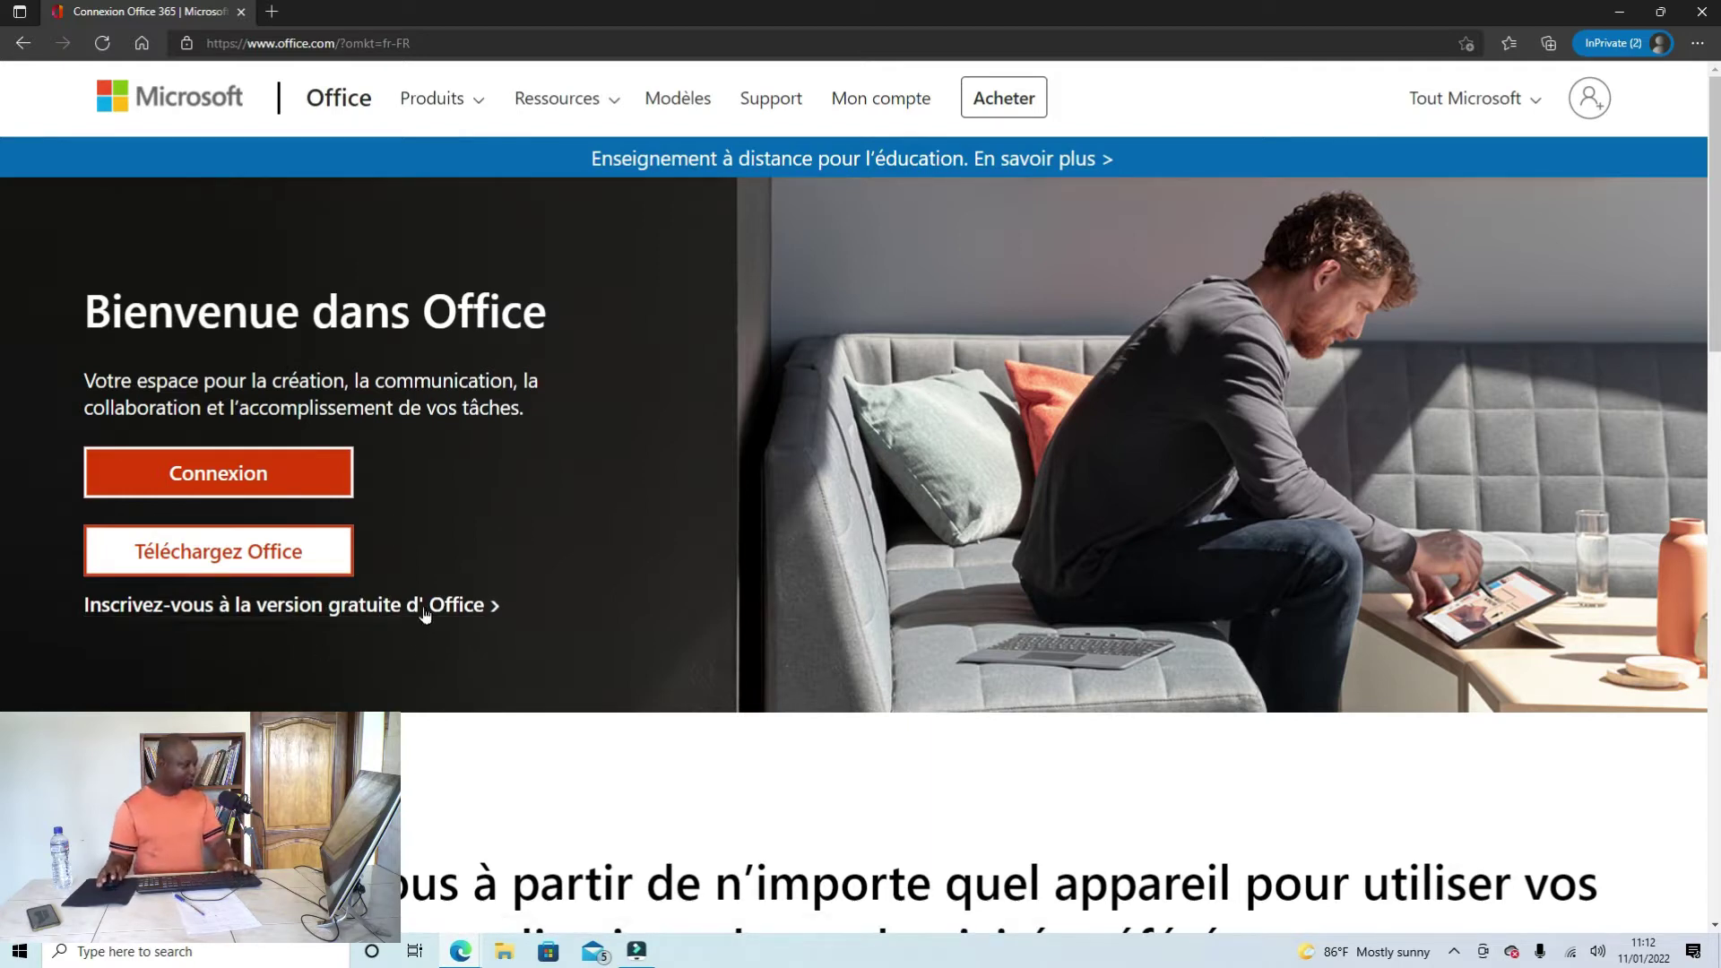
Step: Start Connexion and submit the Microsoft account e-mail address
{"action": "left_click", "coordinate": [257, 477]}
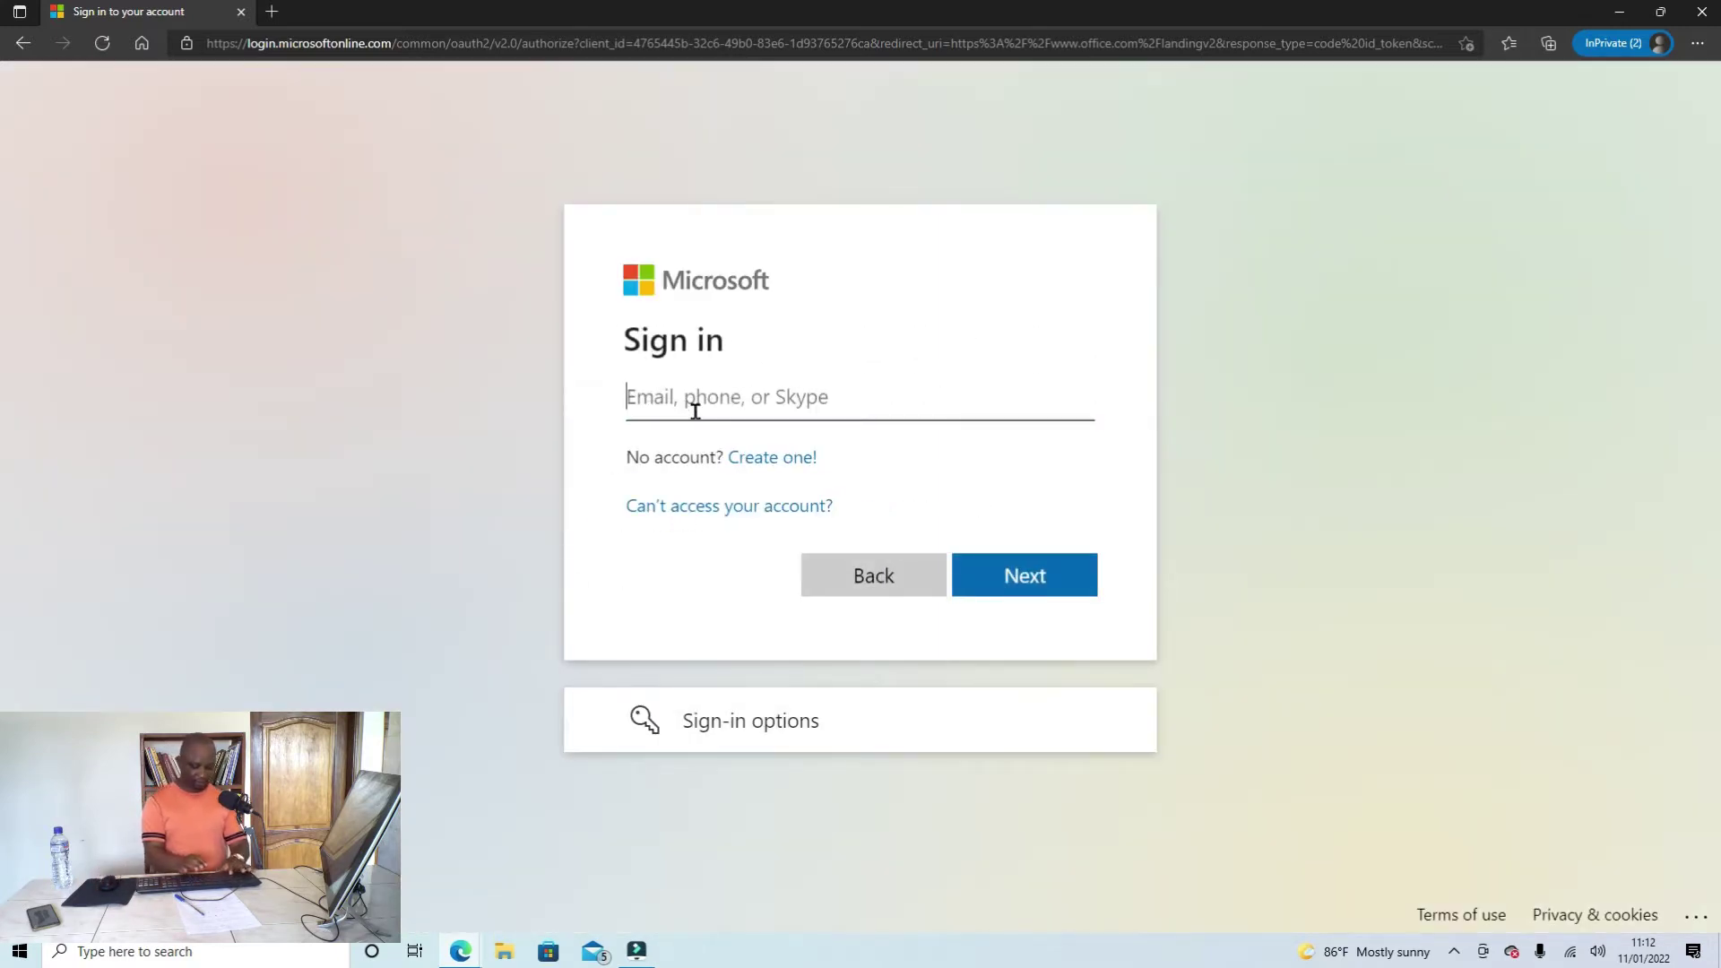
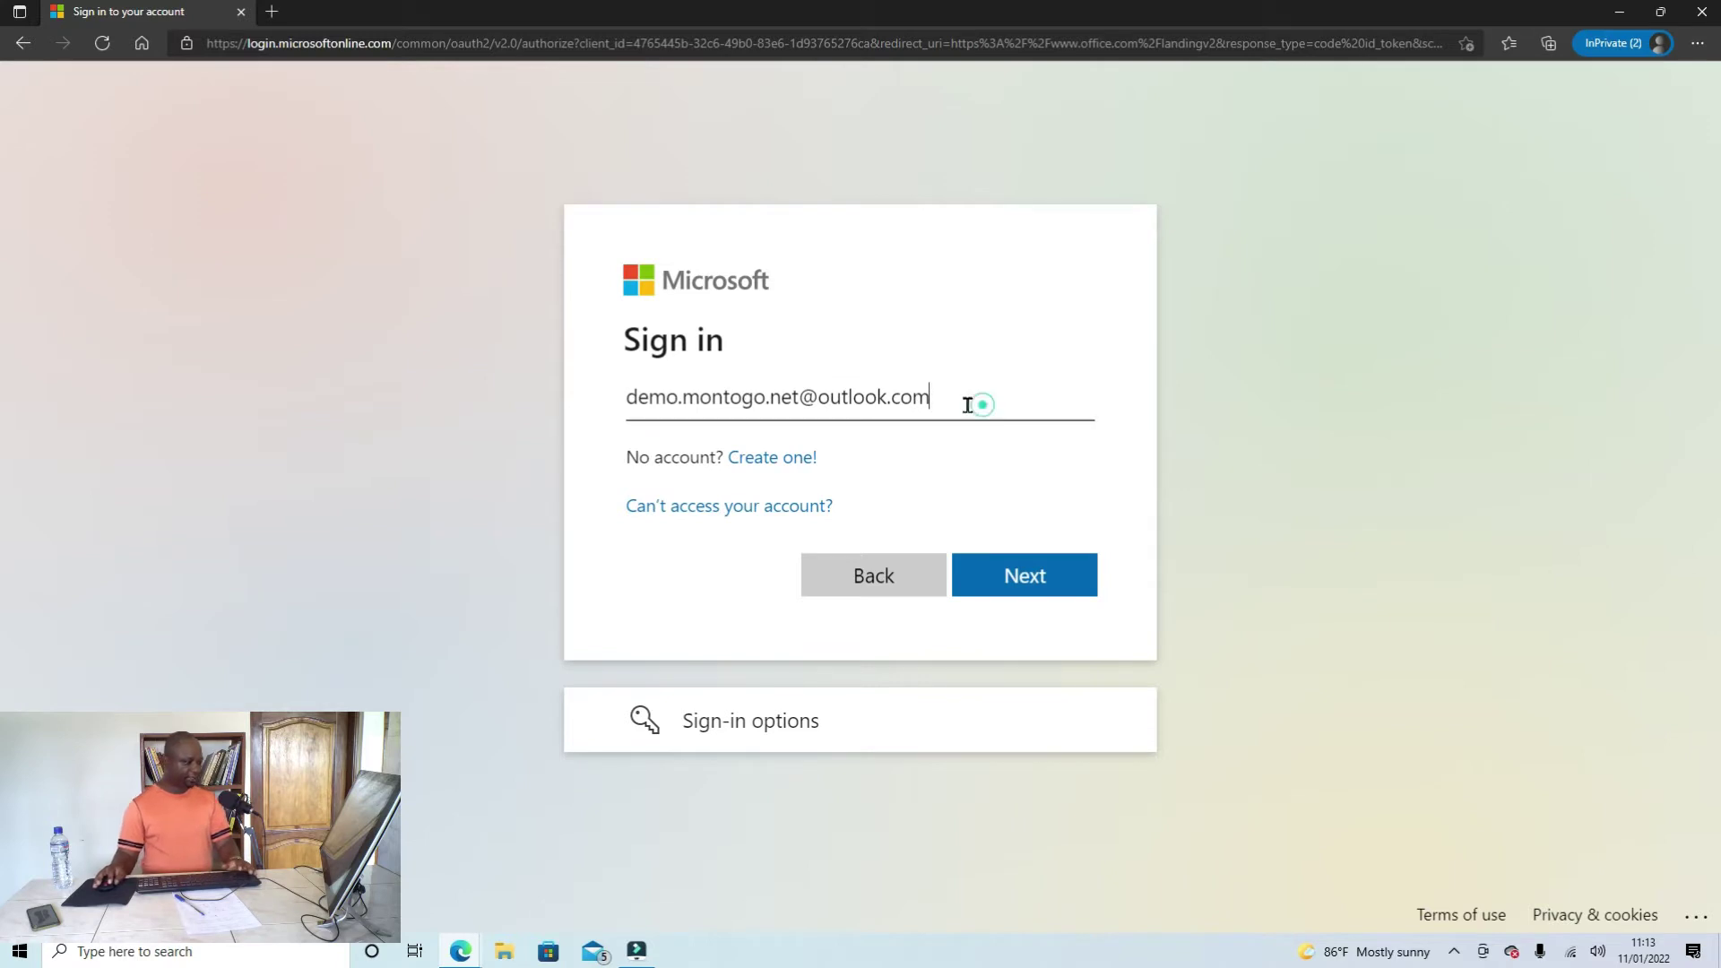
{"action": "left_click_drag", "start_coordinate": [979, 400], "coordinate": [617, 402]}
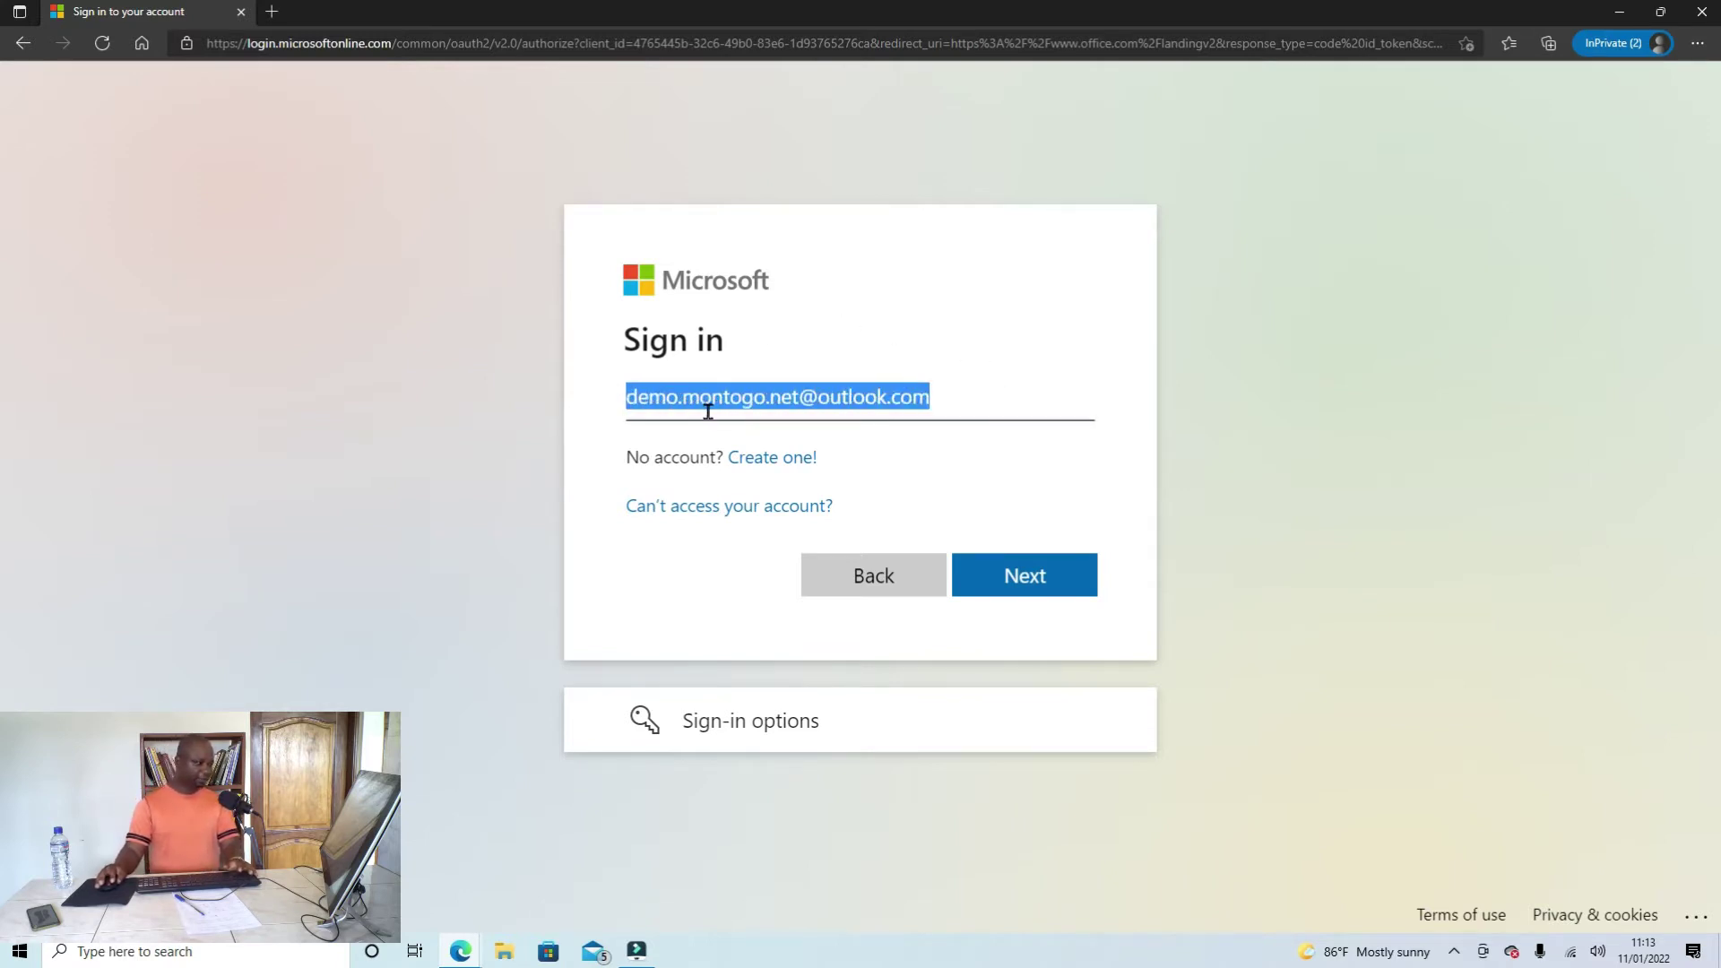
{"action": "left_click", "coordinate": [1044, 578]}
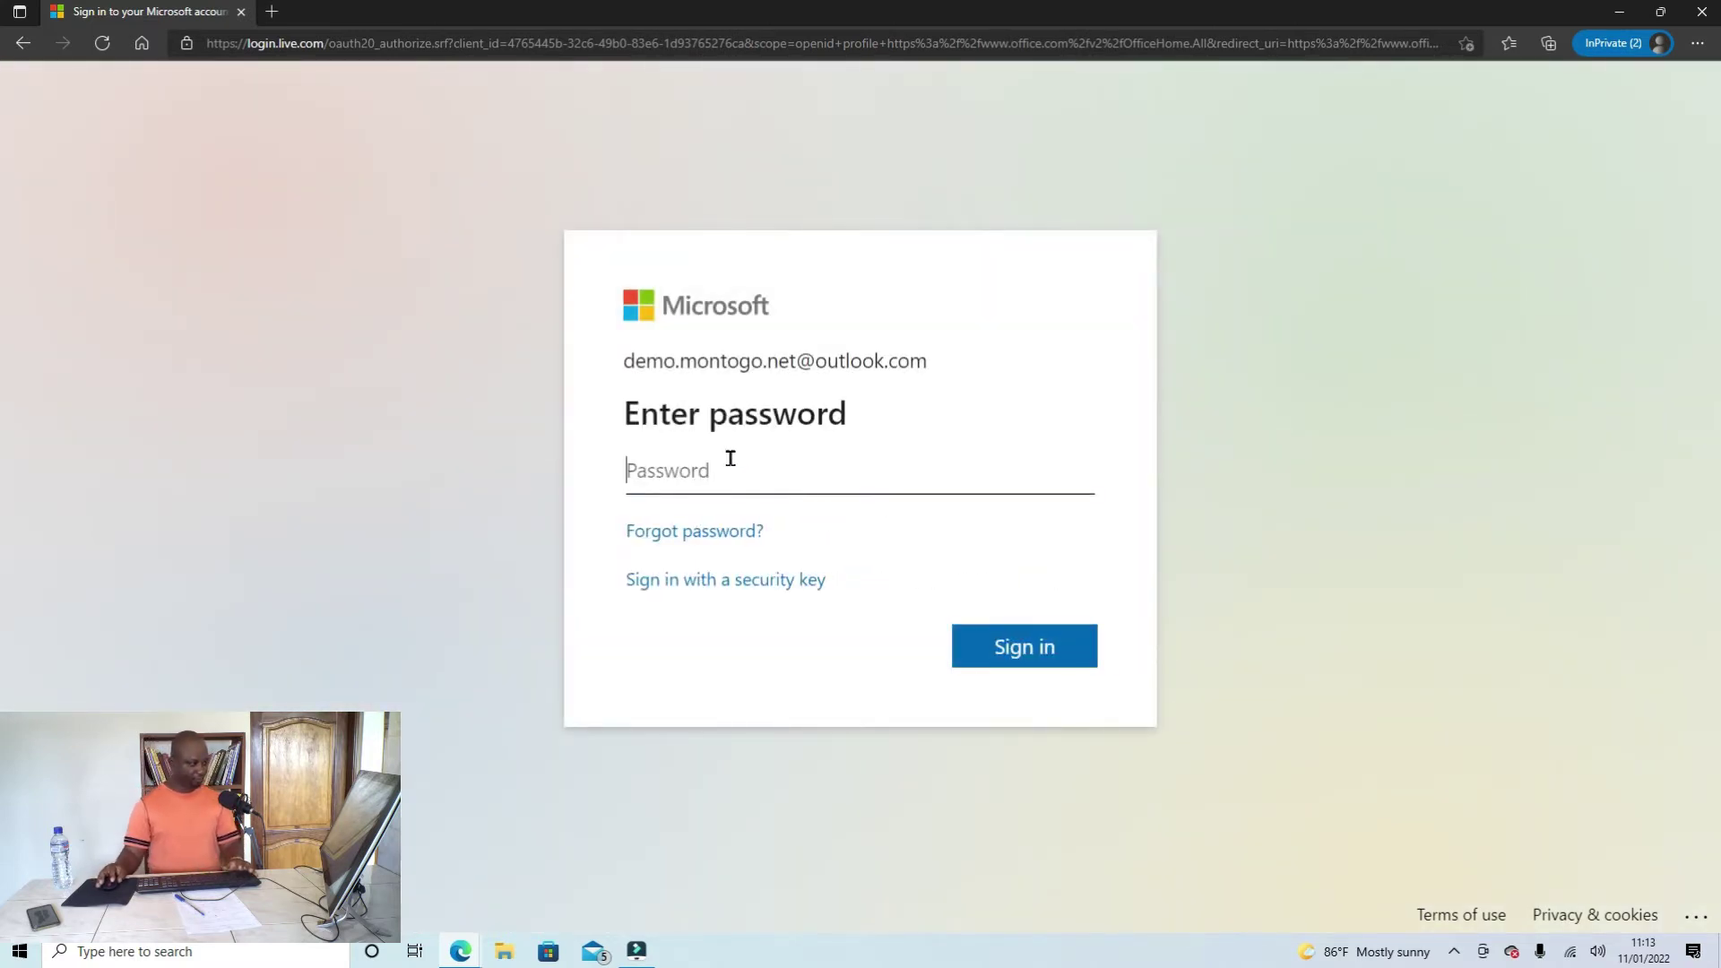
Step: Enter the account password, sign in, and decline to stay signed in
{"action": "type", "text": "••••••"}
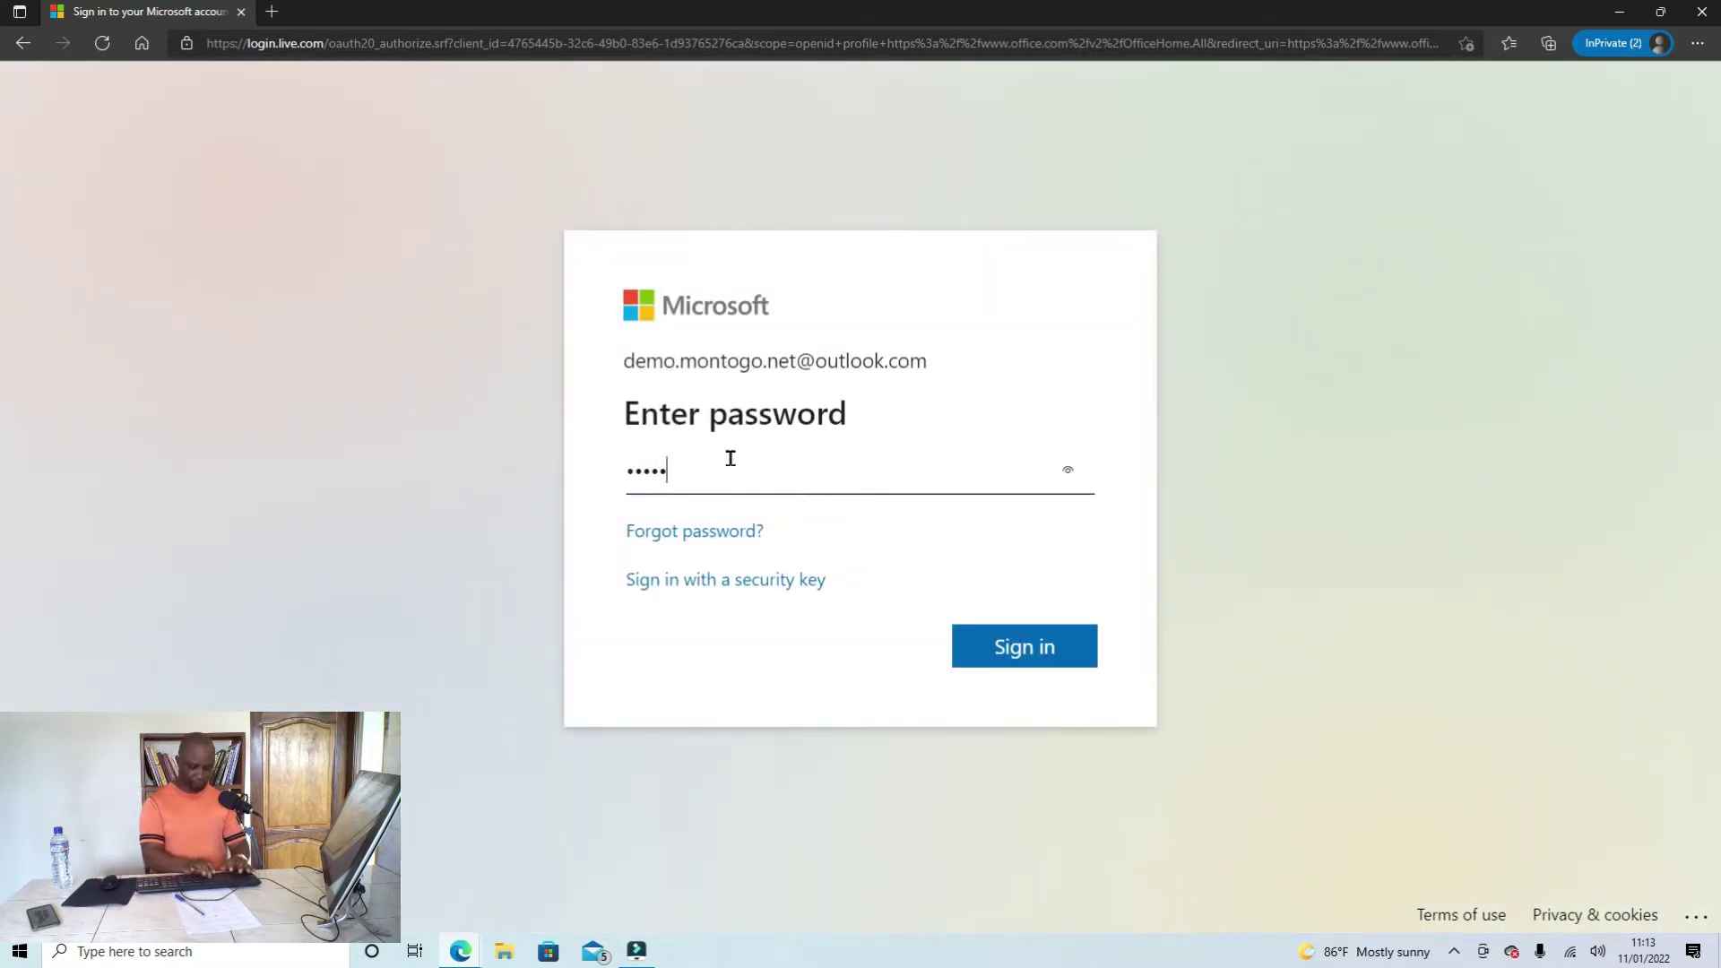
{"action": "type", "text": "••"}
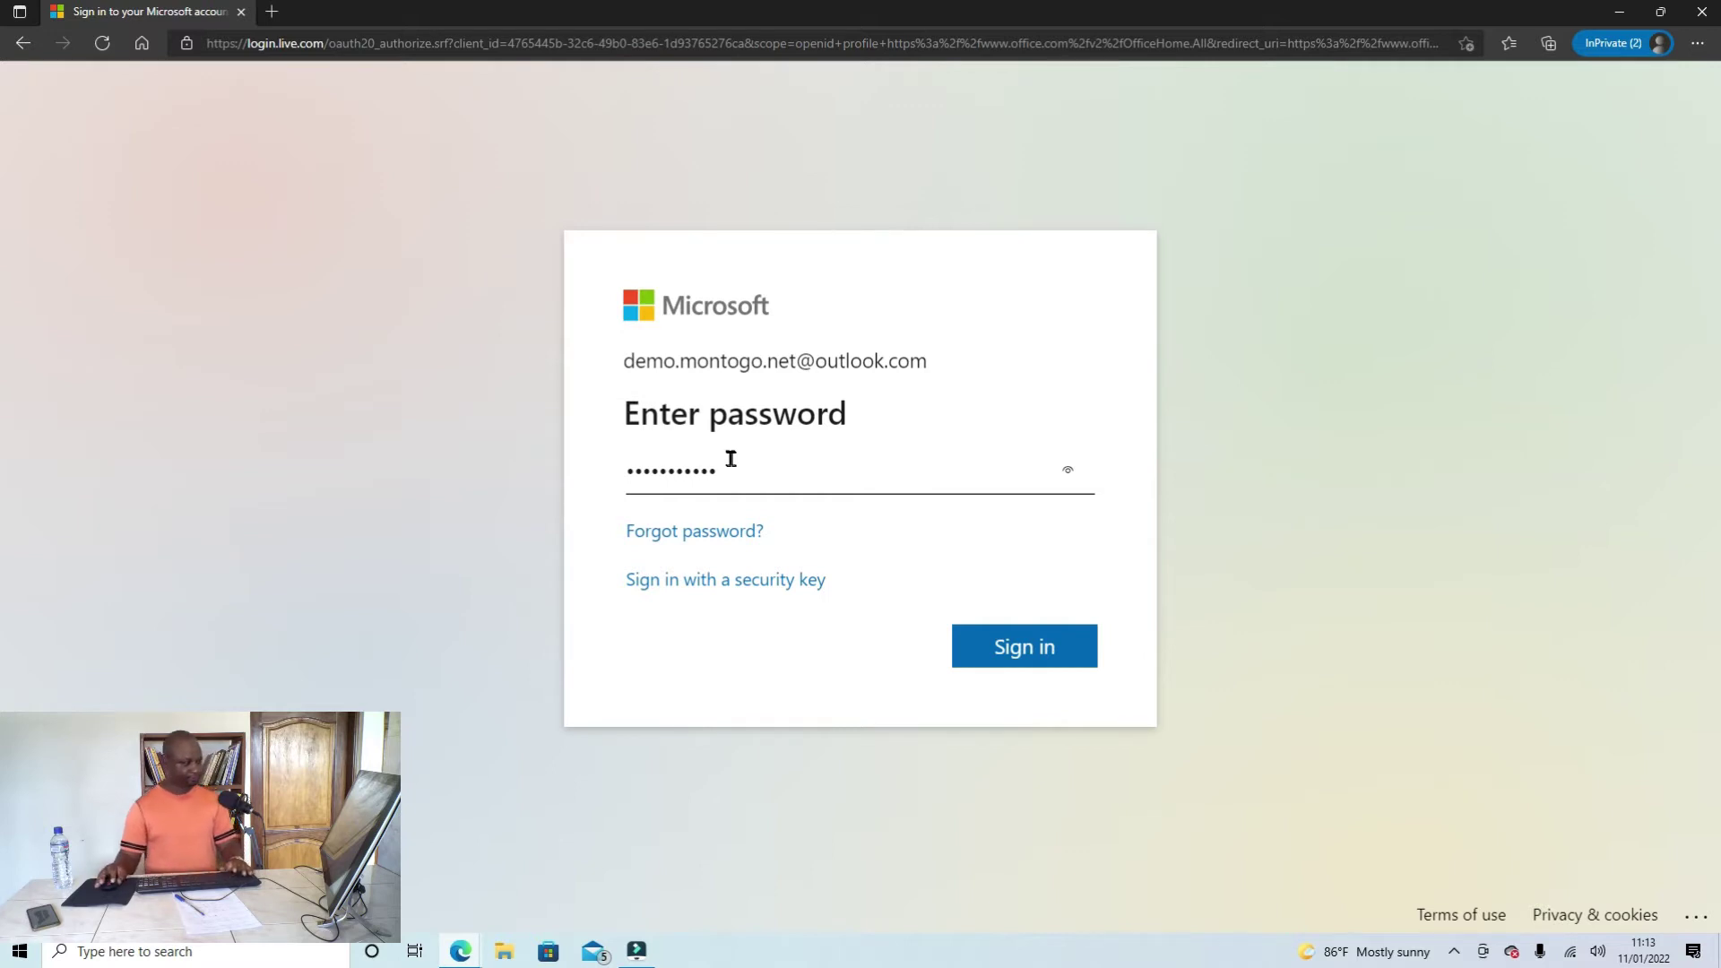
{"action": "left_click", "coordinate": [1000, 646]}
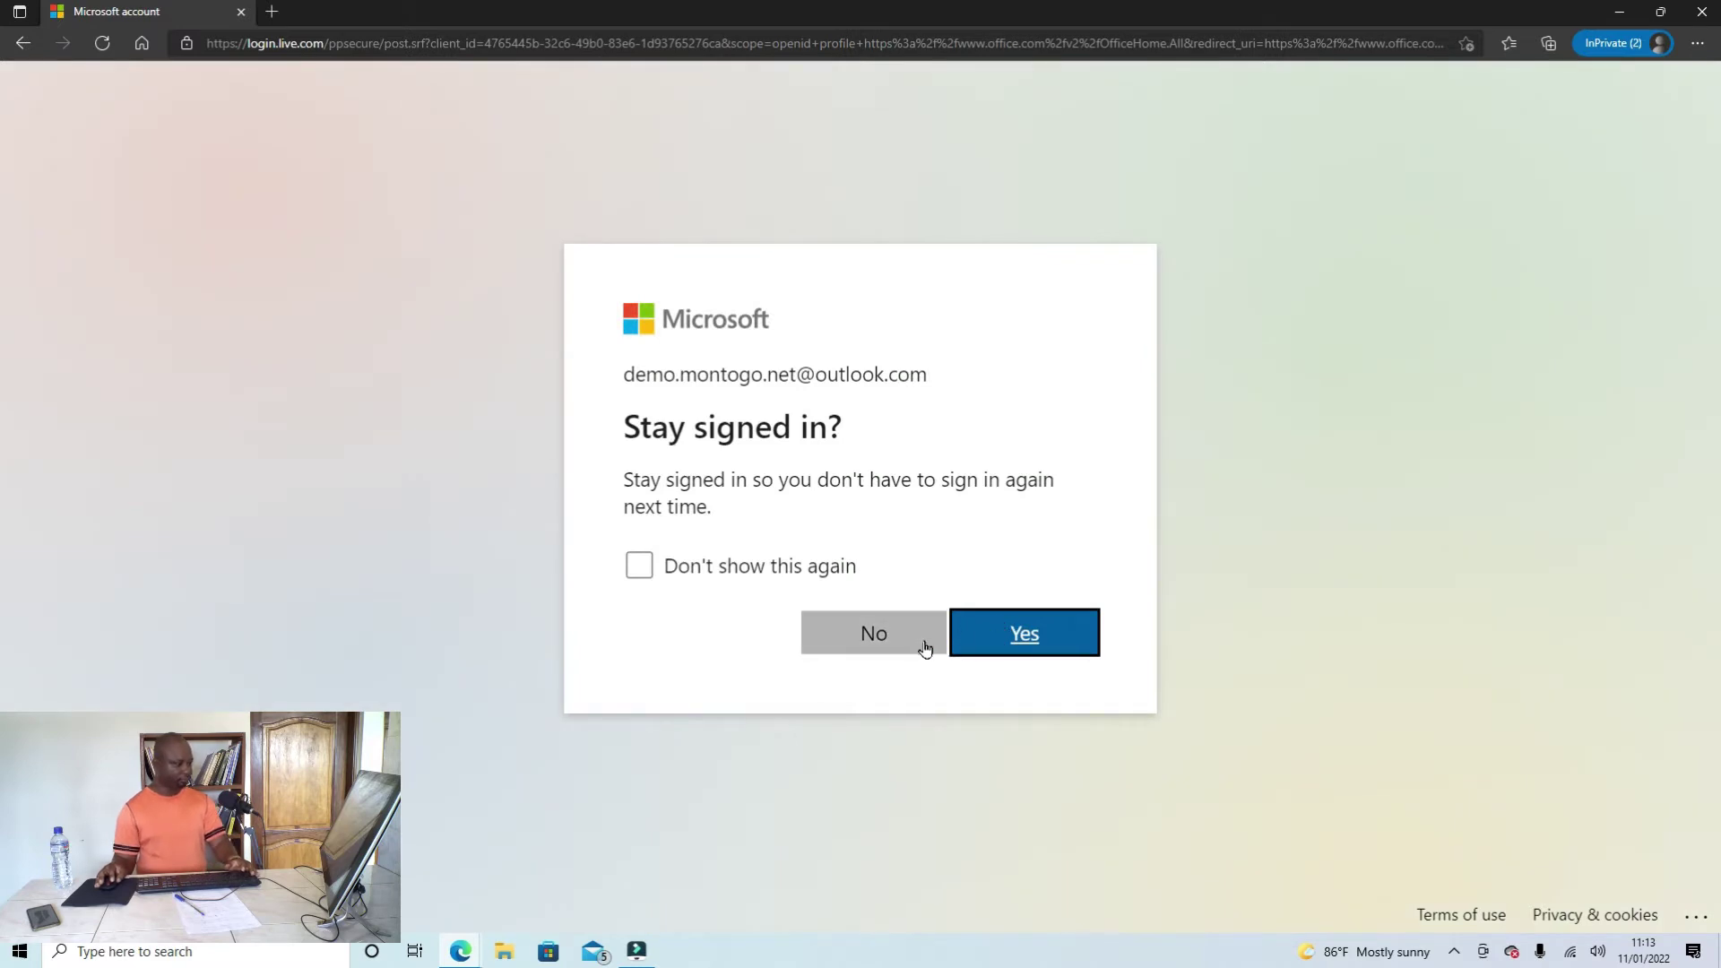
{"action": "left_click", "coordinate": [898, 644]}
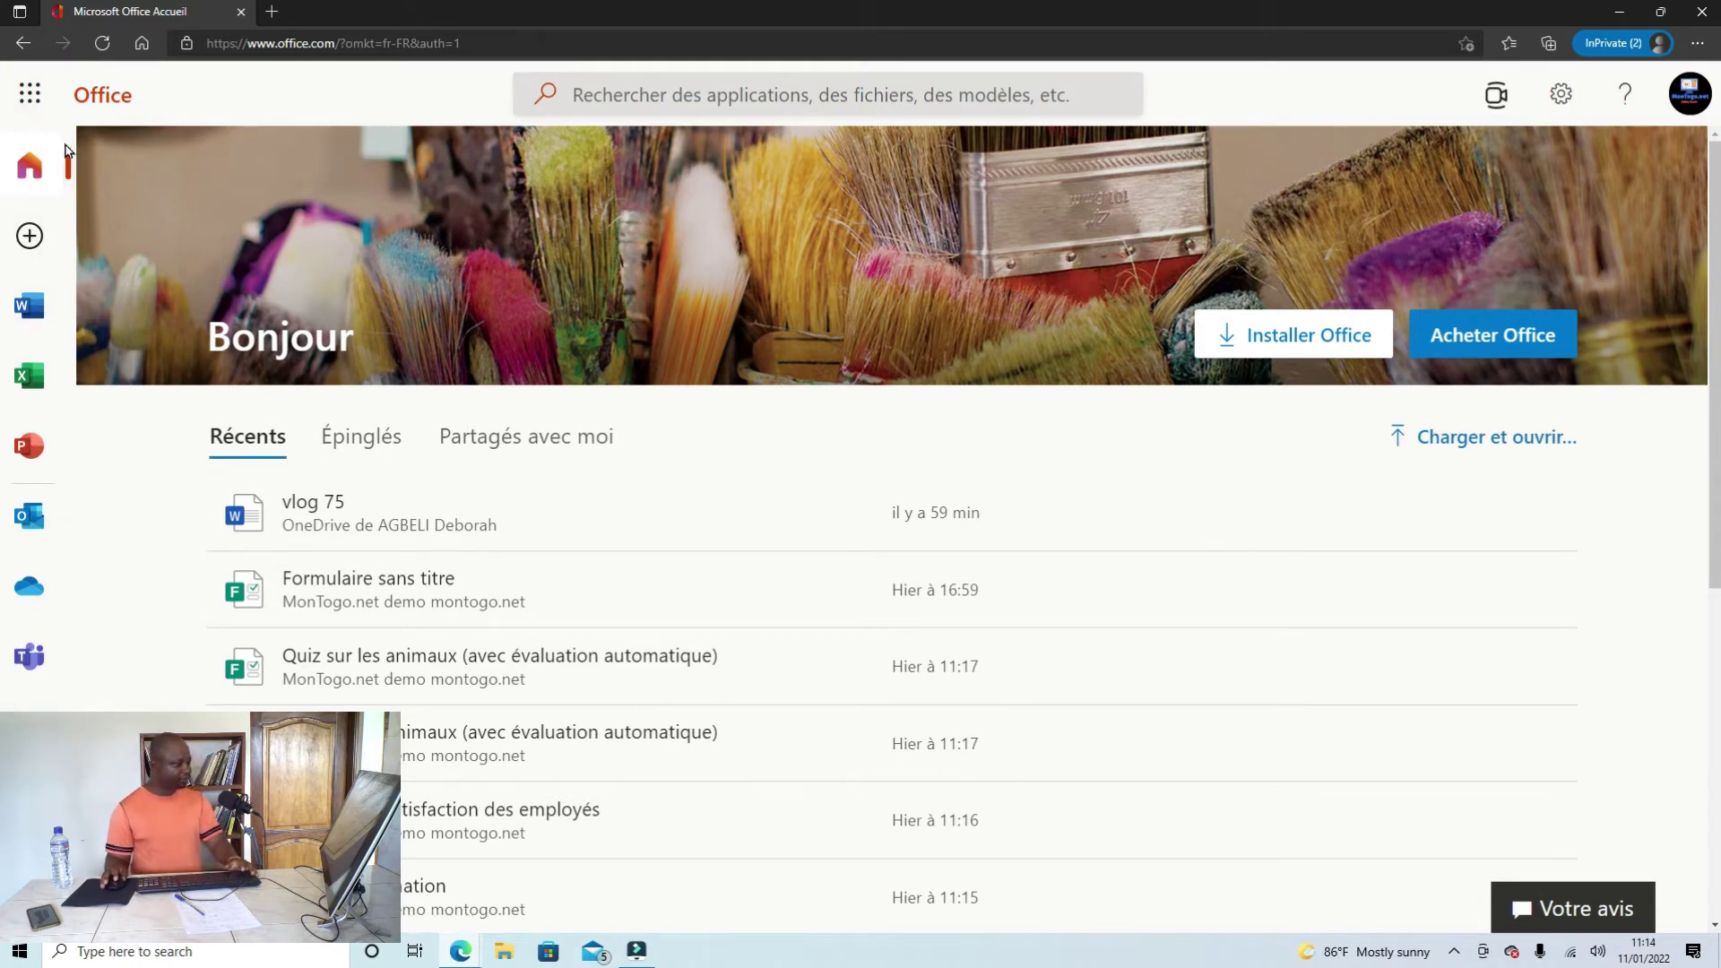
Step: Open Forms in a new tab from the app launcher's full list of apps
{"action": "left_click", "coordinate": [32, 93]}
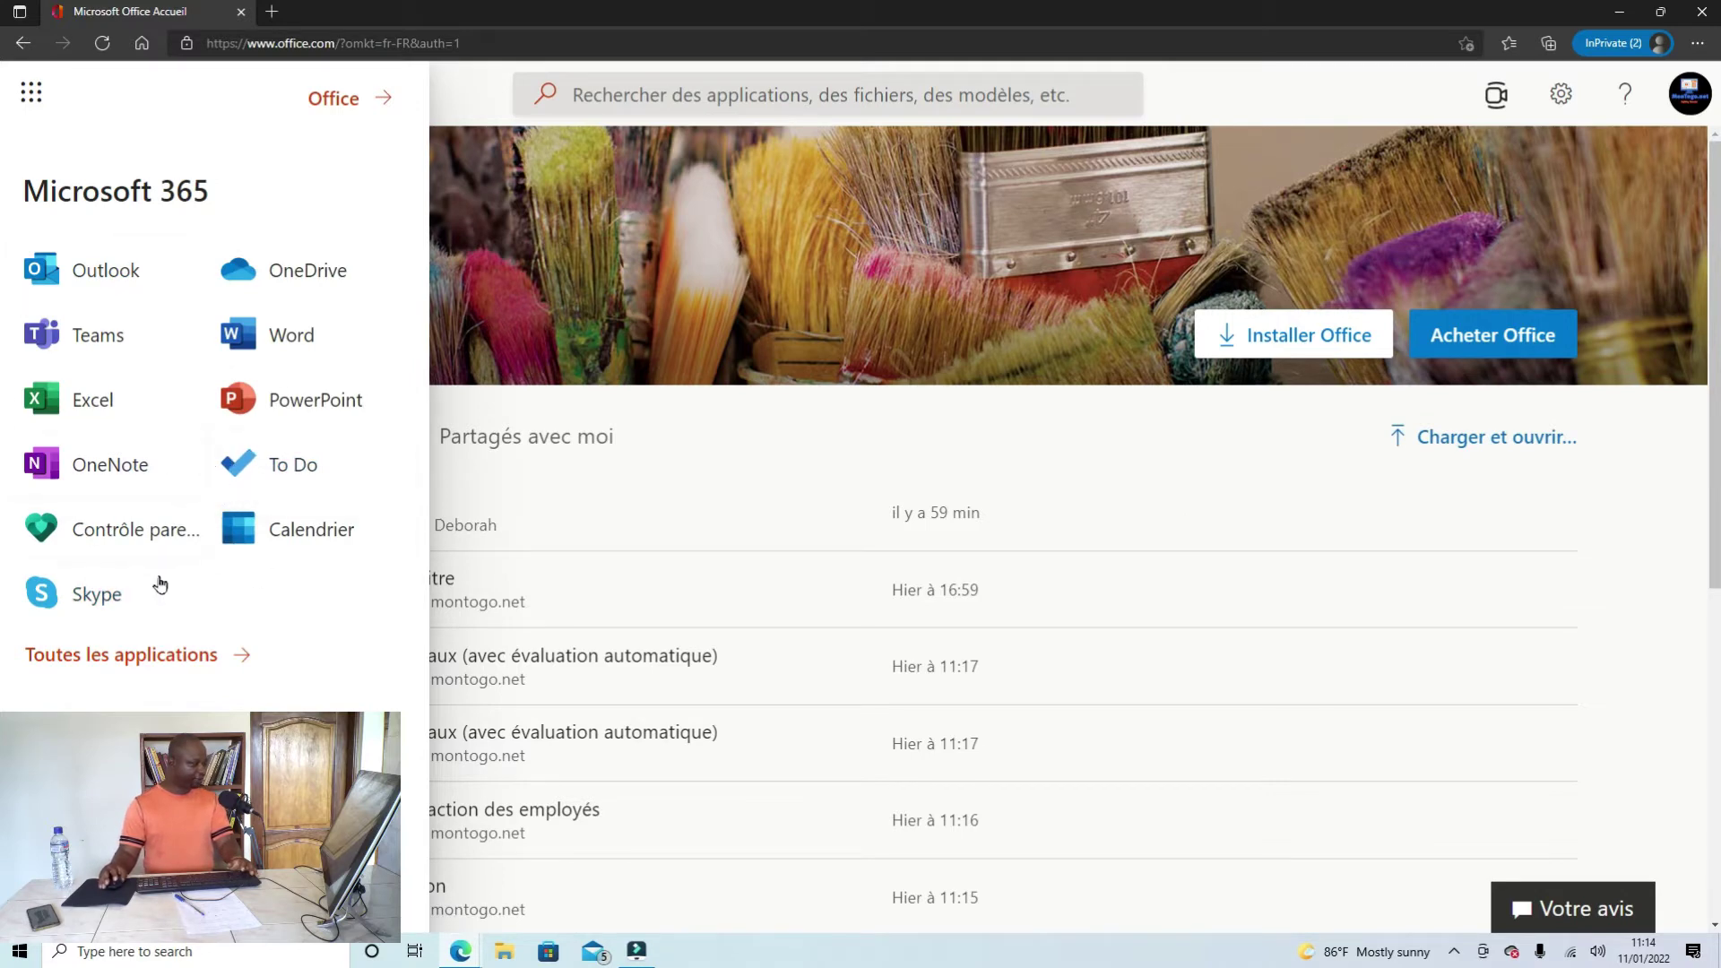
{"action": "left_click", "coordinate": [101, 662]}
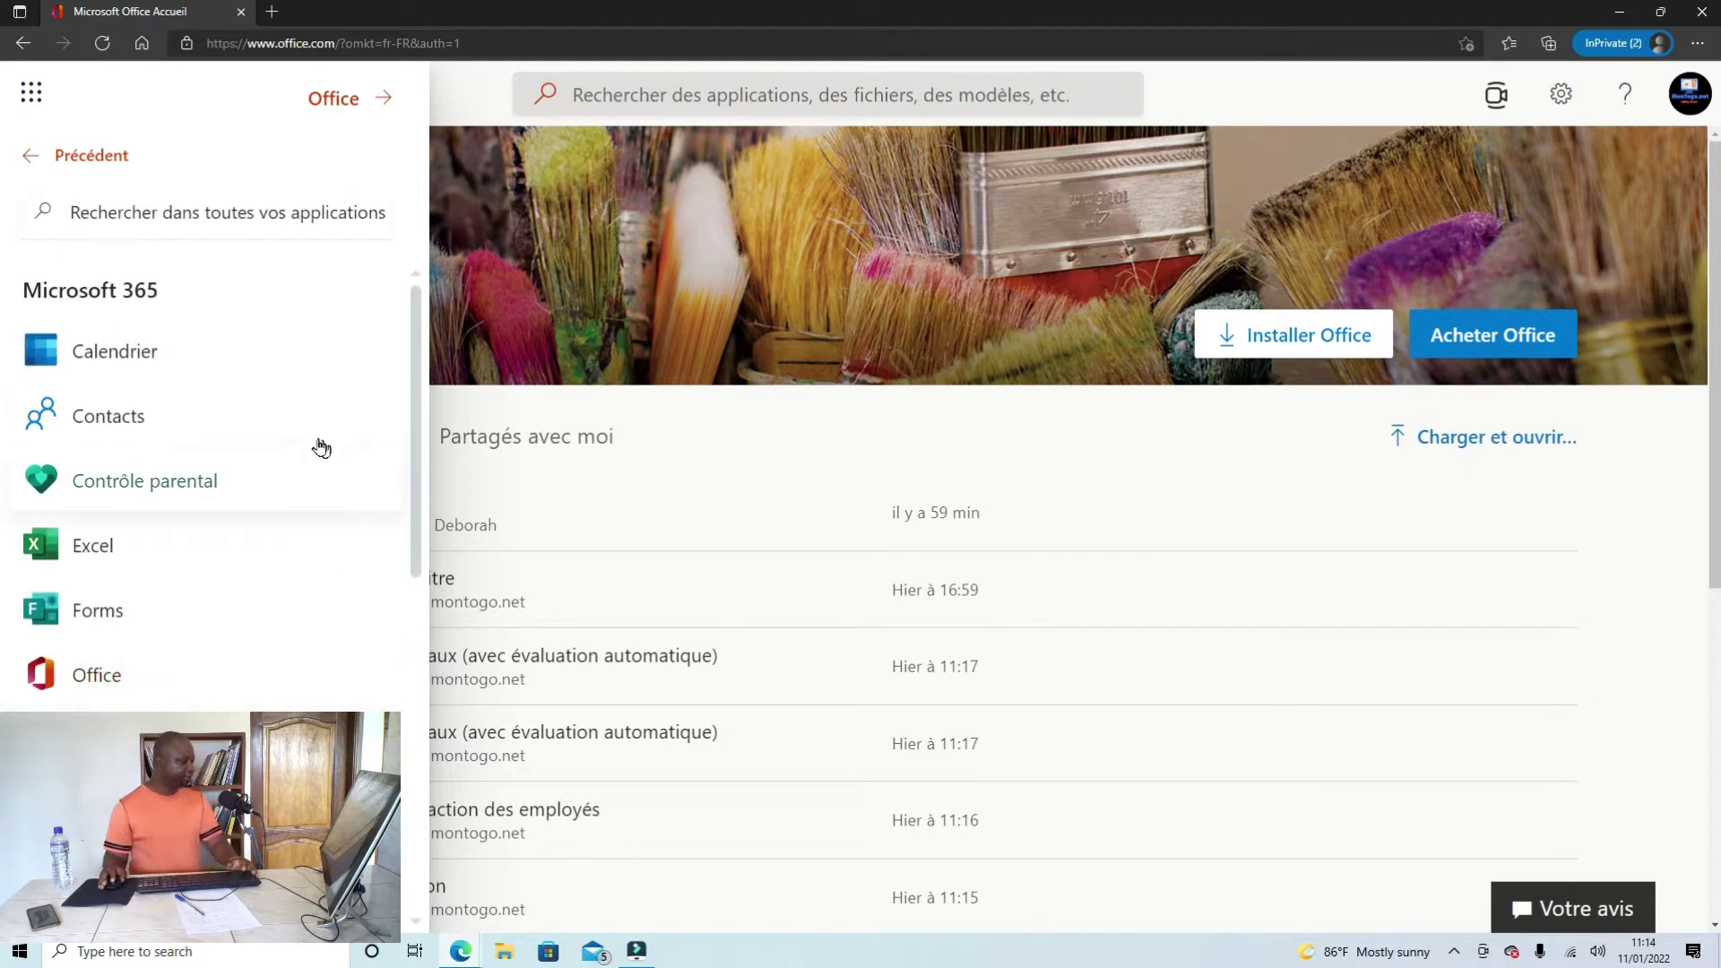
{"action": "scroll", "coordinate": [219, 383], "scroll_direction": "down", "scroll_amount": 1}
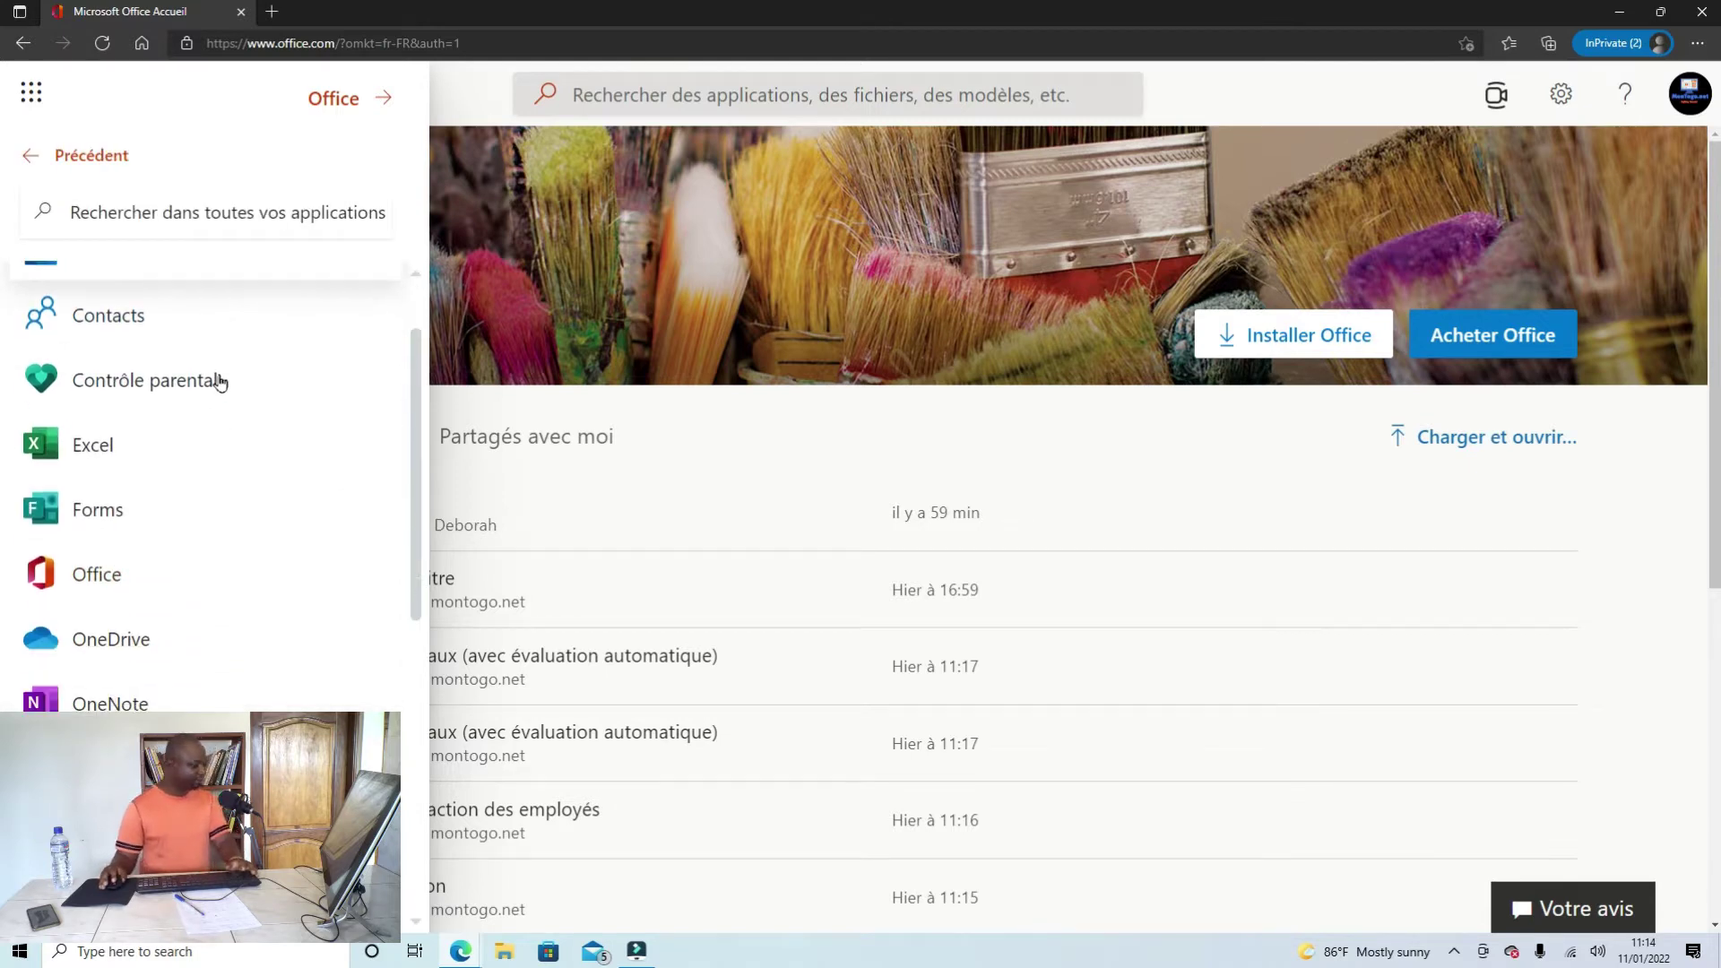
{"action": "scroll", "coordinate": [220, 383], "scroll_direction": "up", "scroll_amount": 1}
{"action": "scroll", "coordinate": [220, 383], "scroll_direction": "down", "scroll_amount": 4}
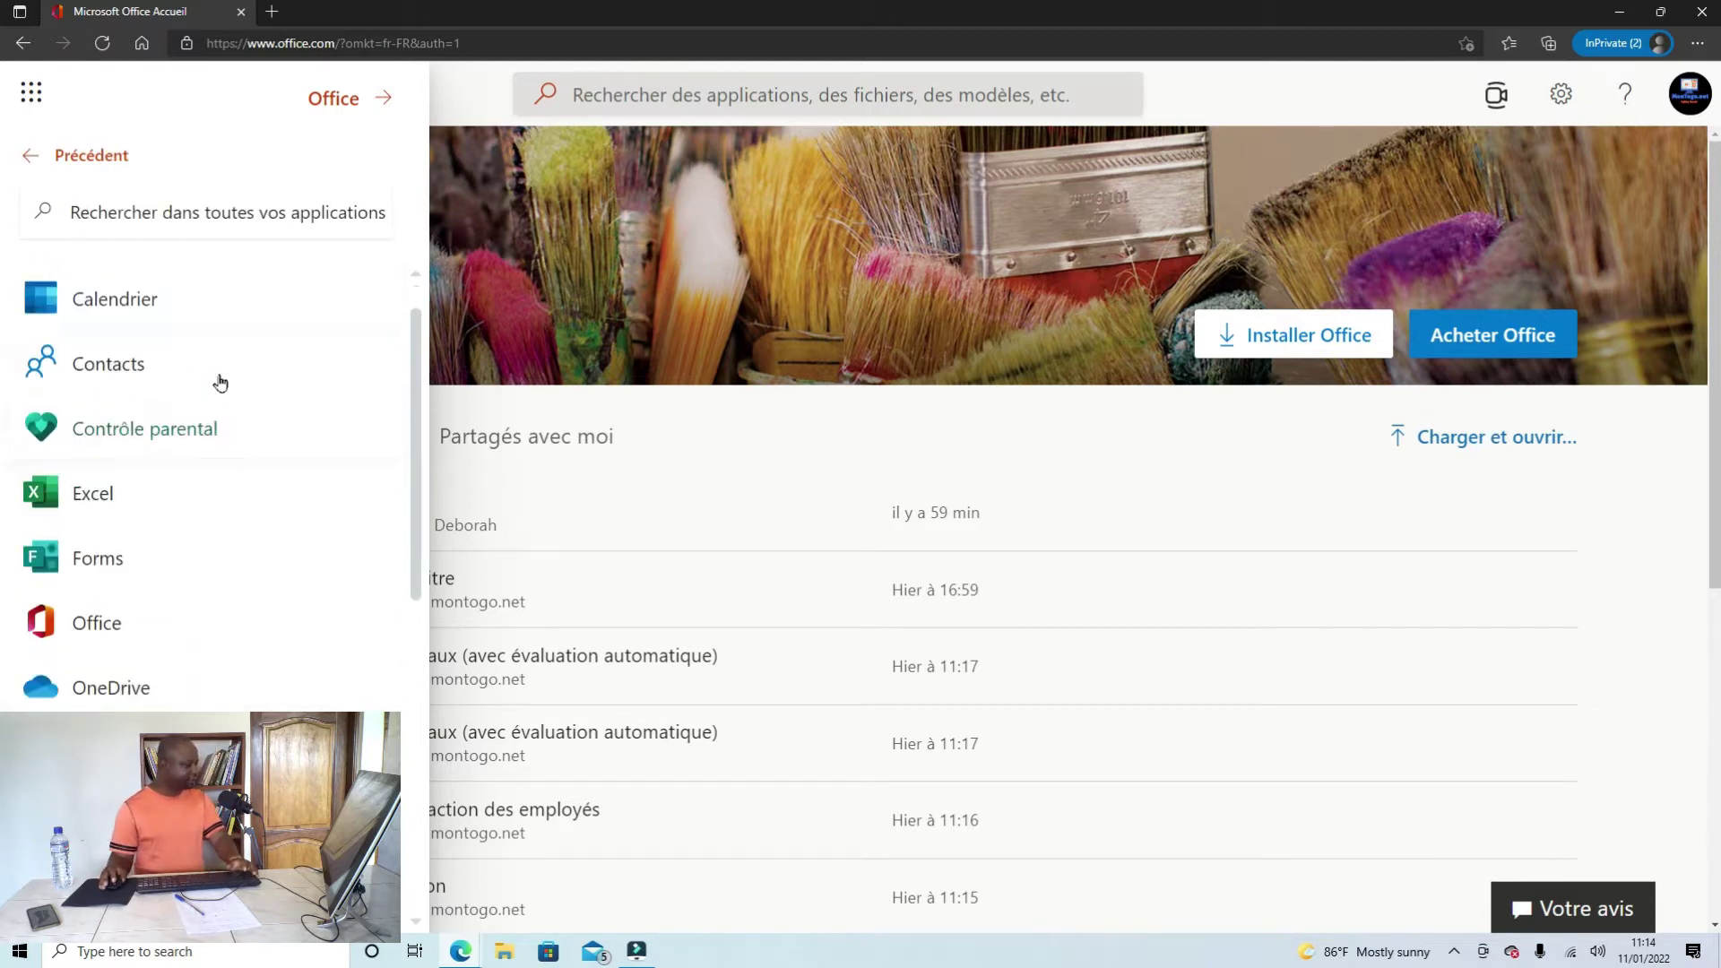
{"action": "scroll", "coordinate": [220, 383], "scroll_direction": "down", "scroll_amount": 4}
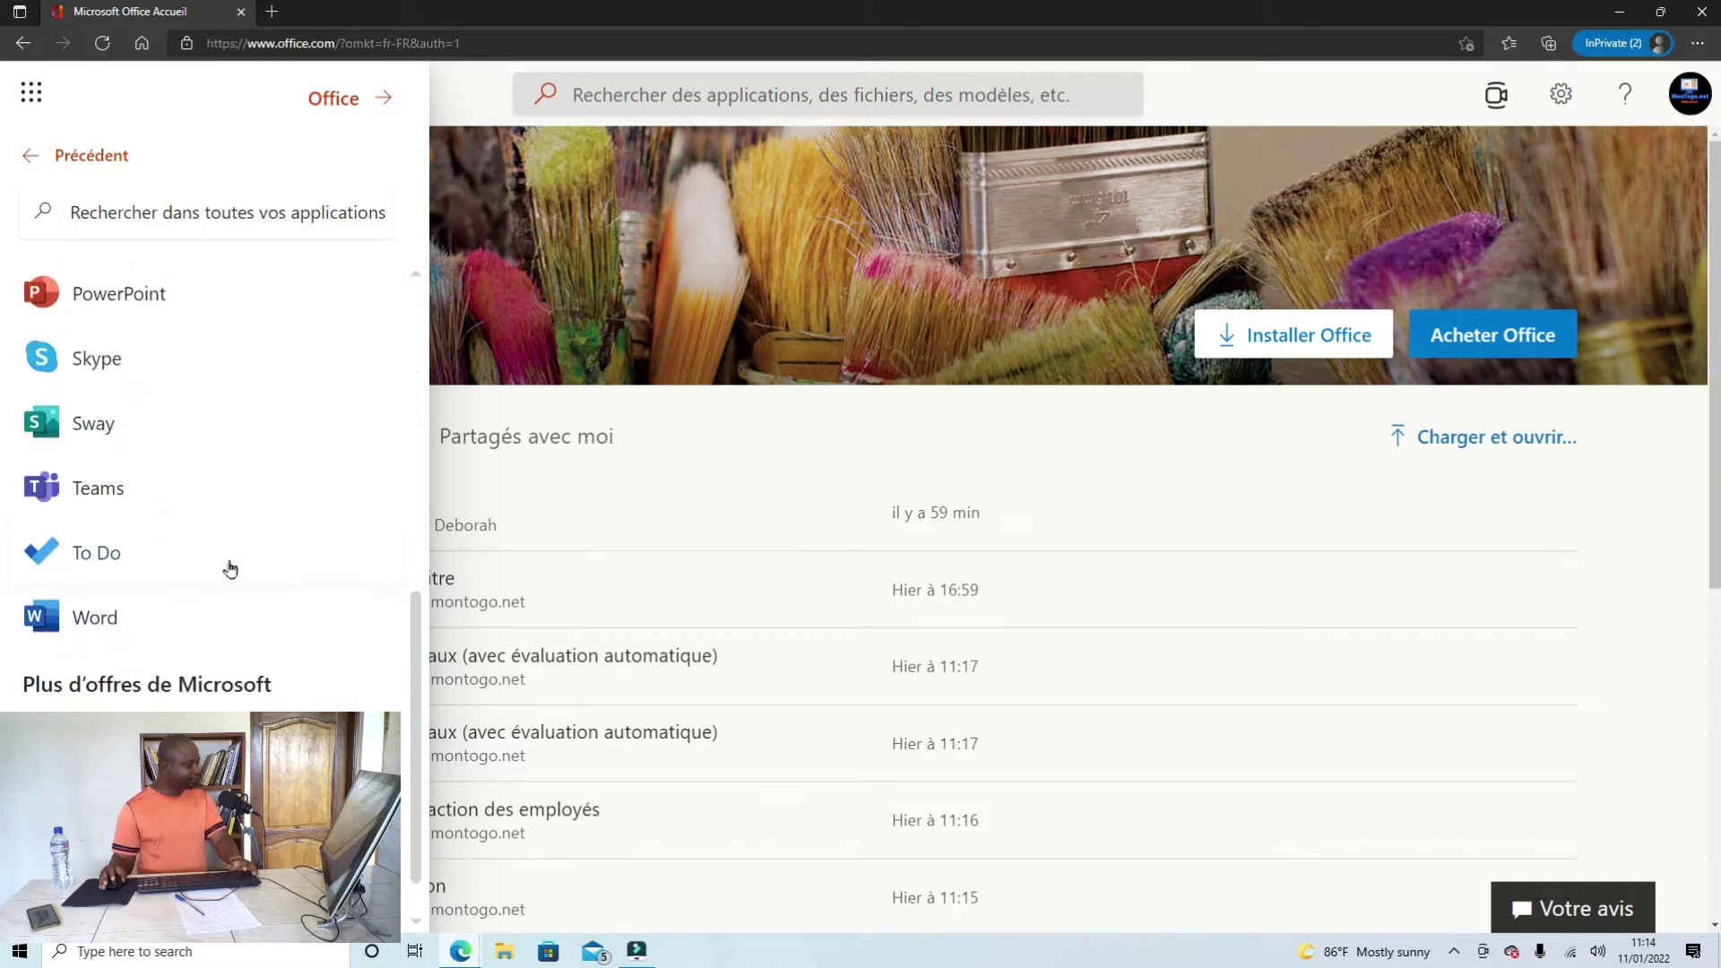
{"action": "scroll", "coordinate": [192, 549], "scroll_direction": "up", "scroll_amount": 4}
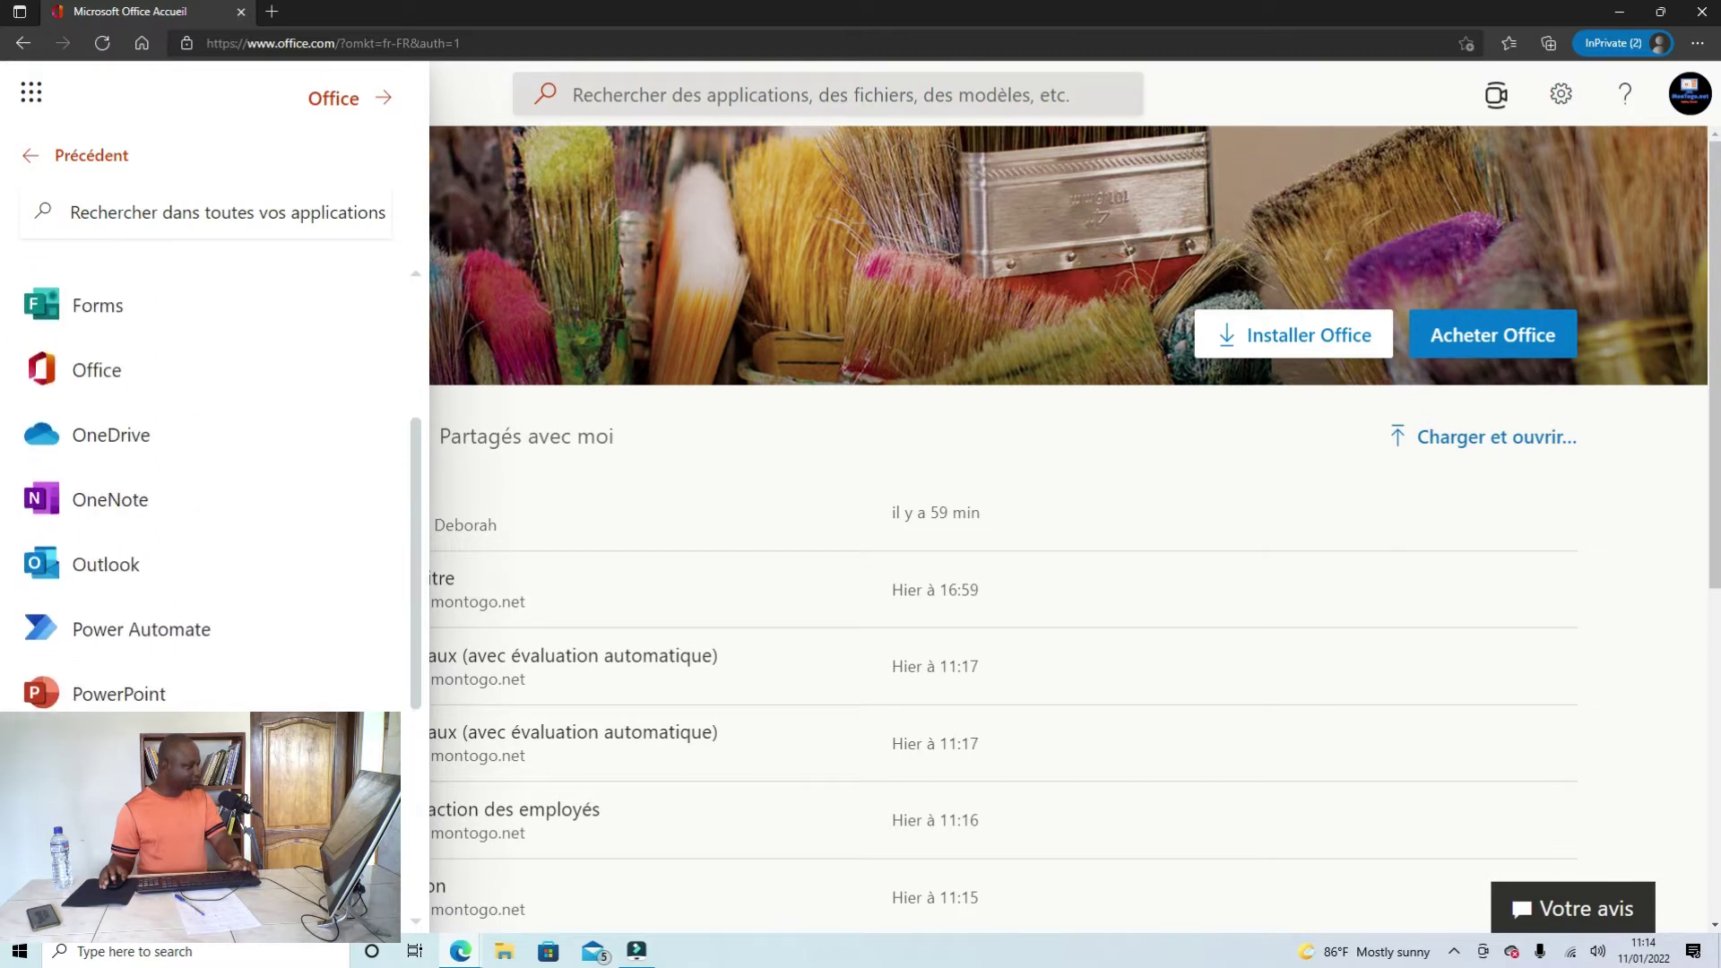
{"action": "scroll", "coordinate": [134, 502], "scroll_direction": "up", "scroll_amount": 2}
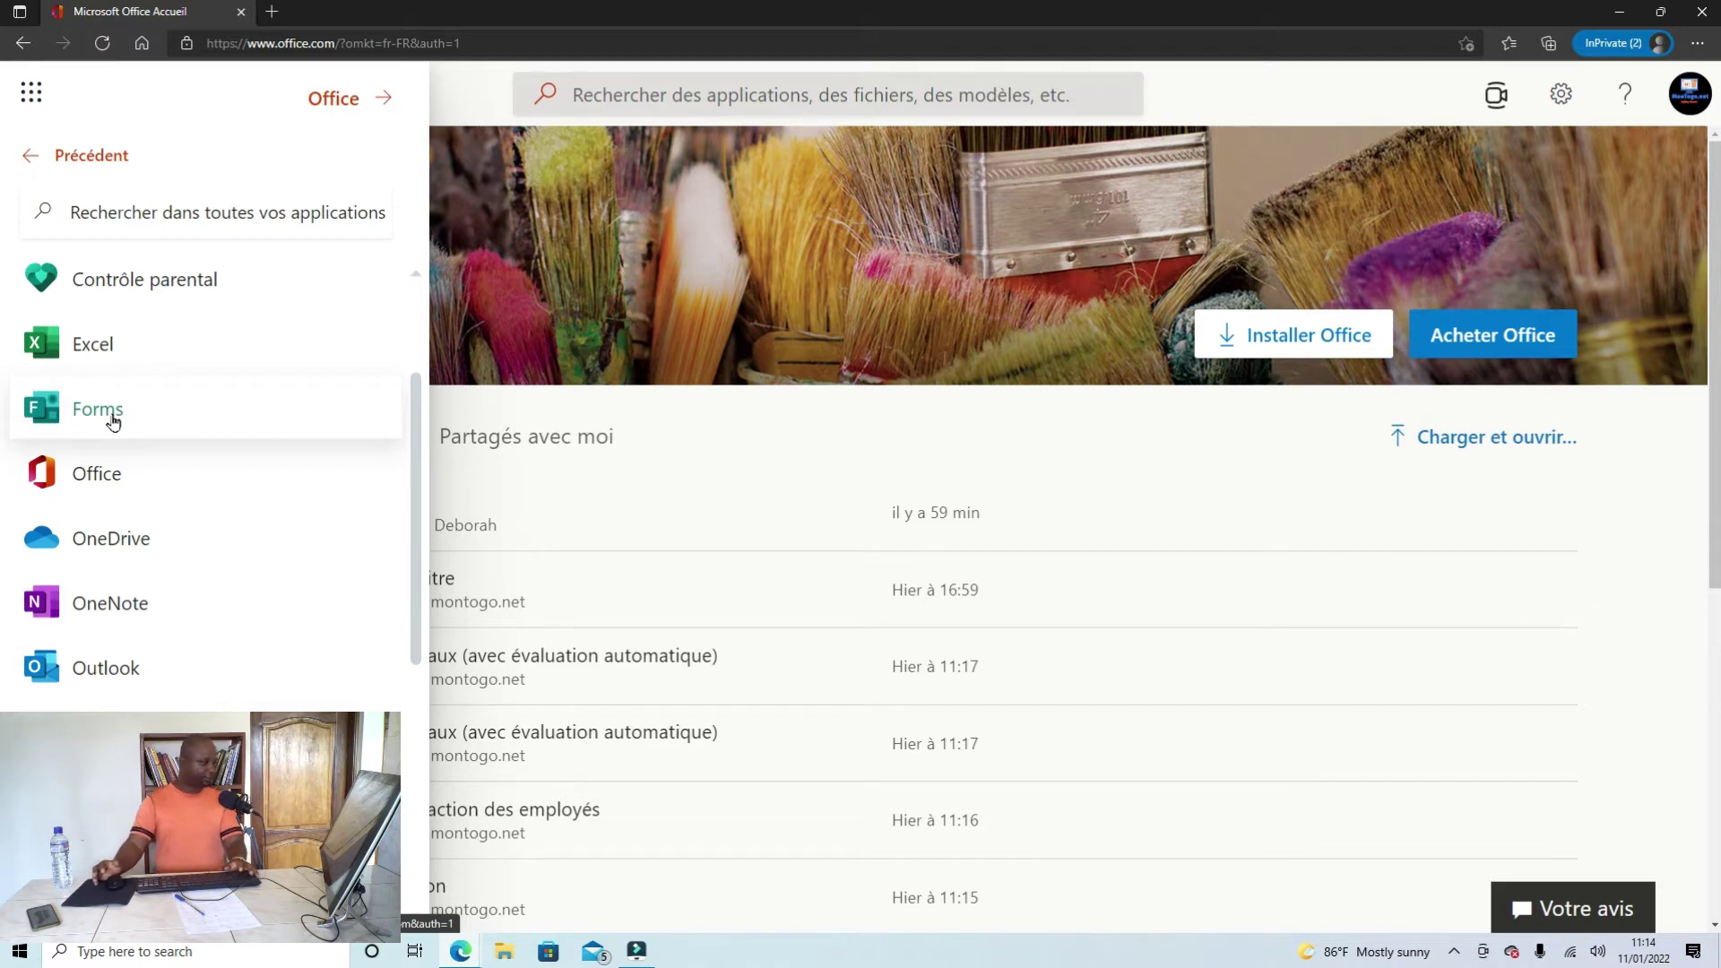
{"action": "left_click", "coordinate": [98, 410]}
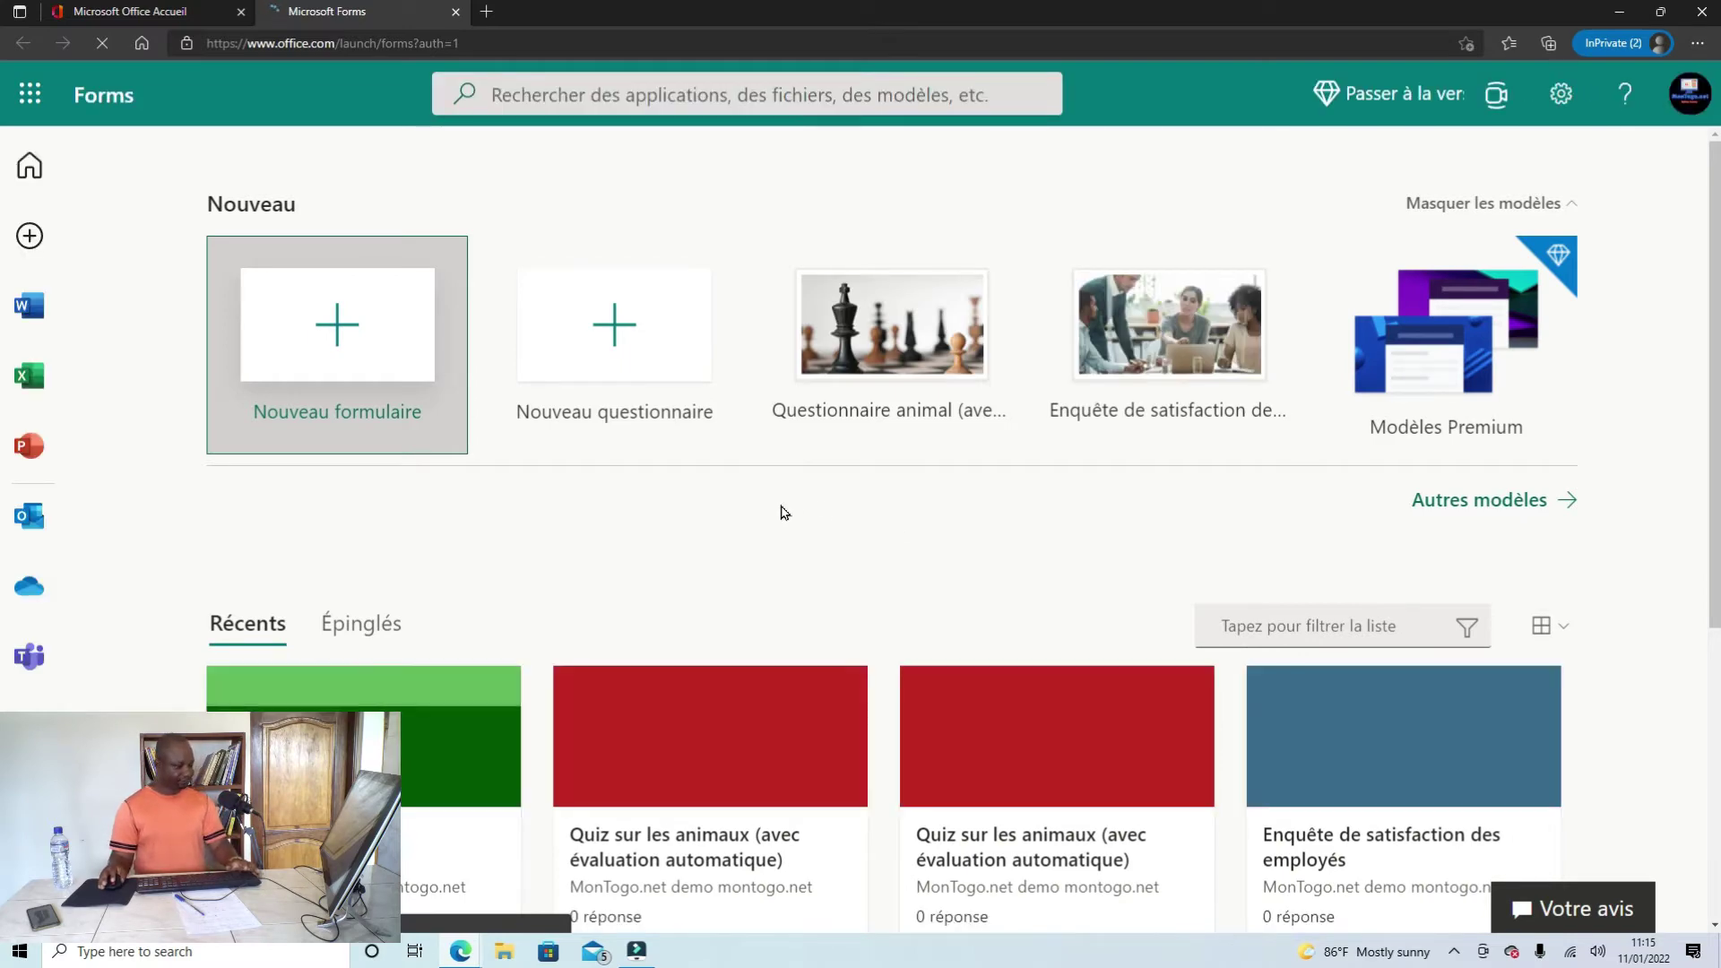
Step: Start a new quiz from the 'Questionnaire animal' template under Nouveau
{"action": "scroll", "coordinate": [764, 494], "scroll_direction": "down", "scroll_amount": 4}
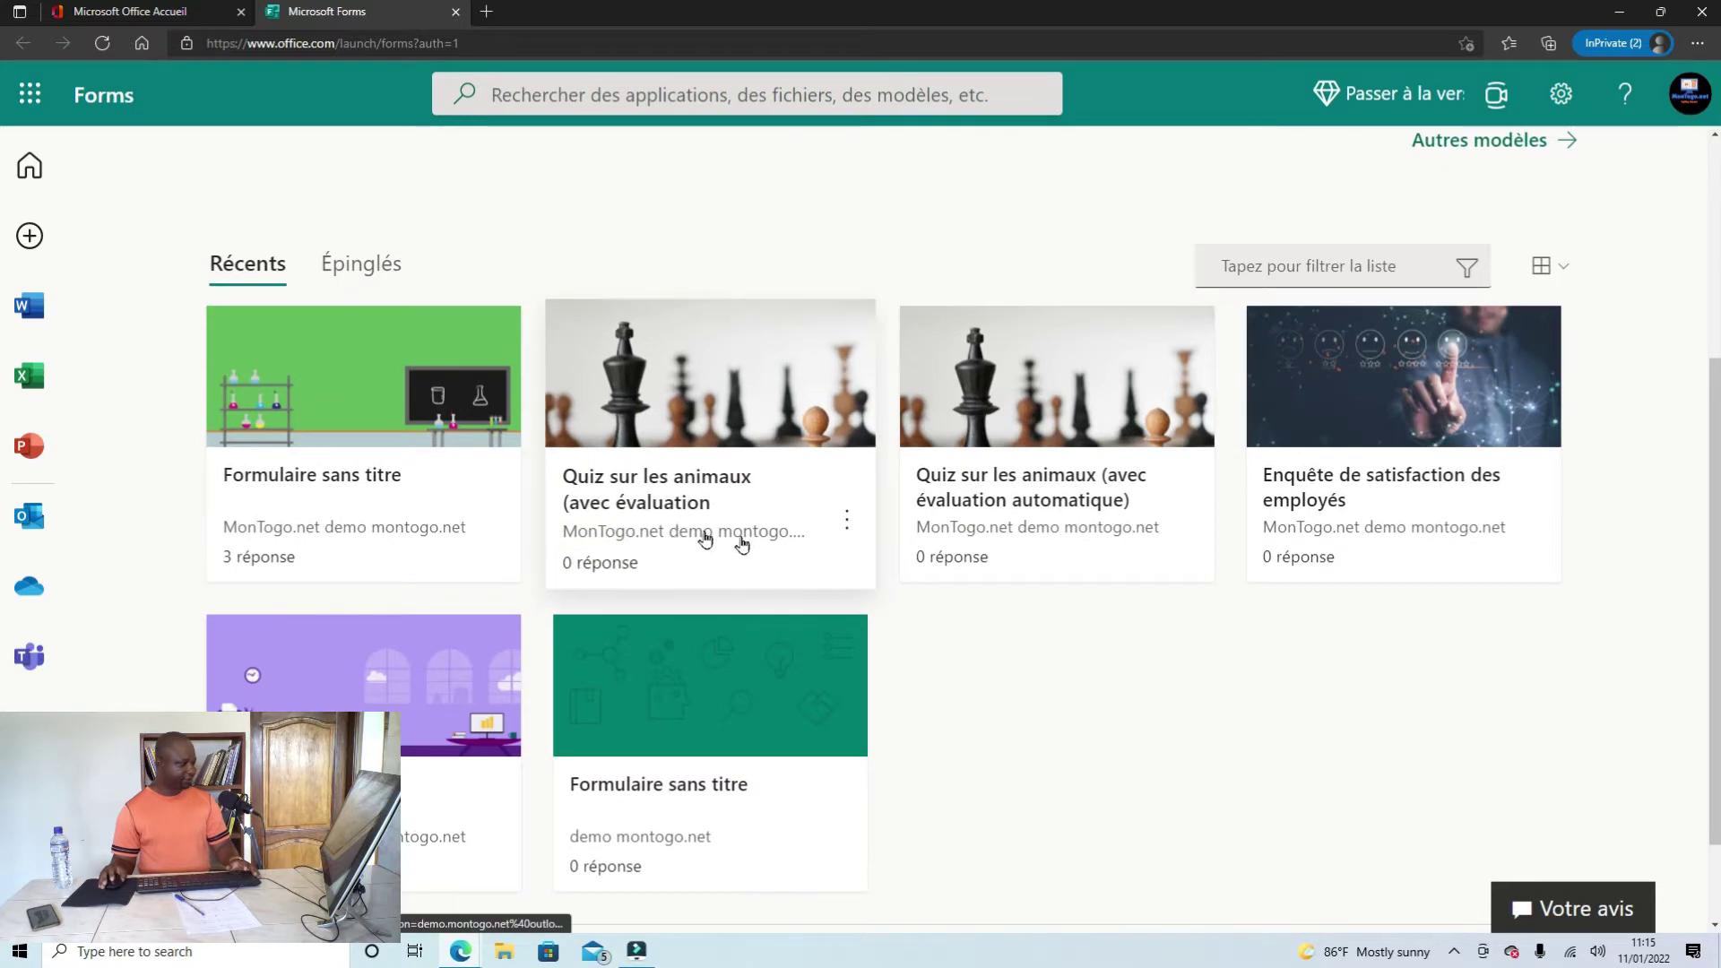
{"action": "scroll", "coordinate": [741, 538], "scroll_direction": "up", "scroll_amount": 4}
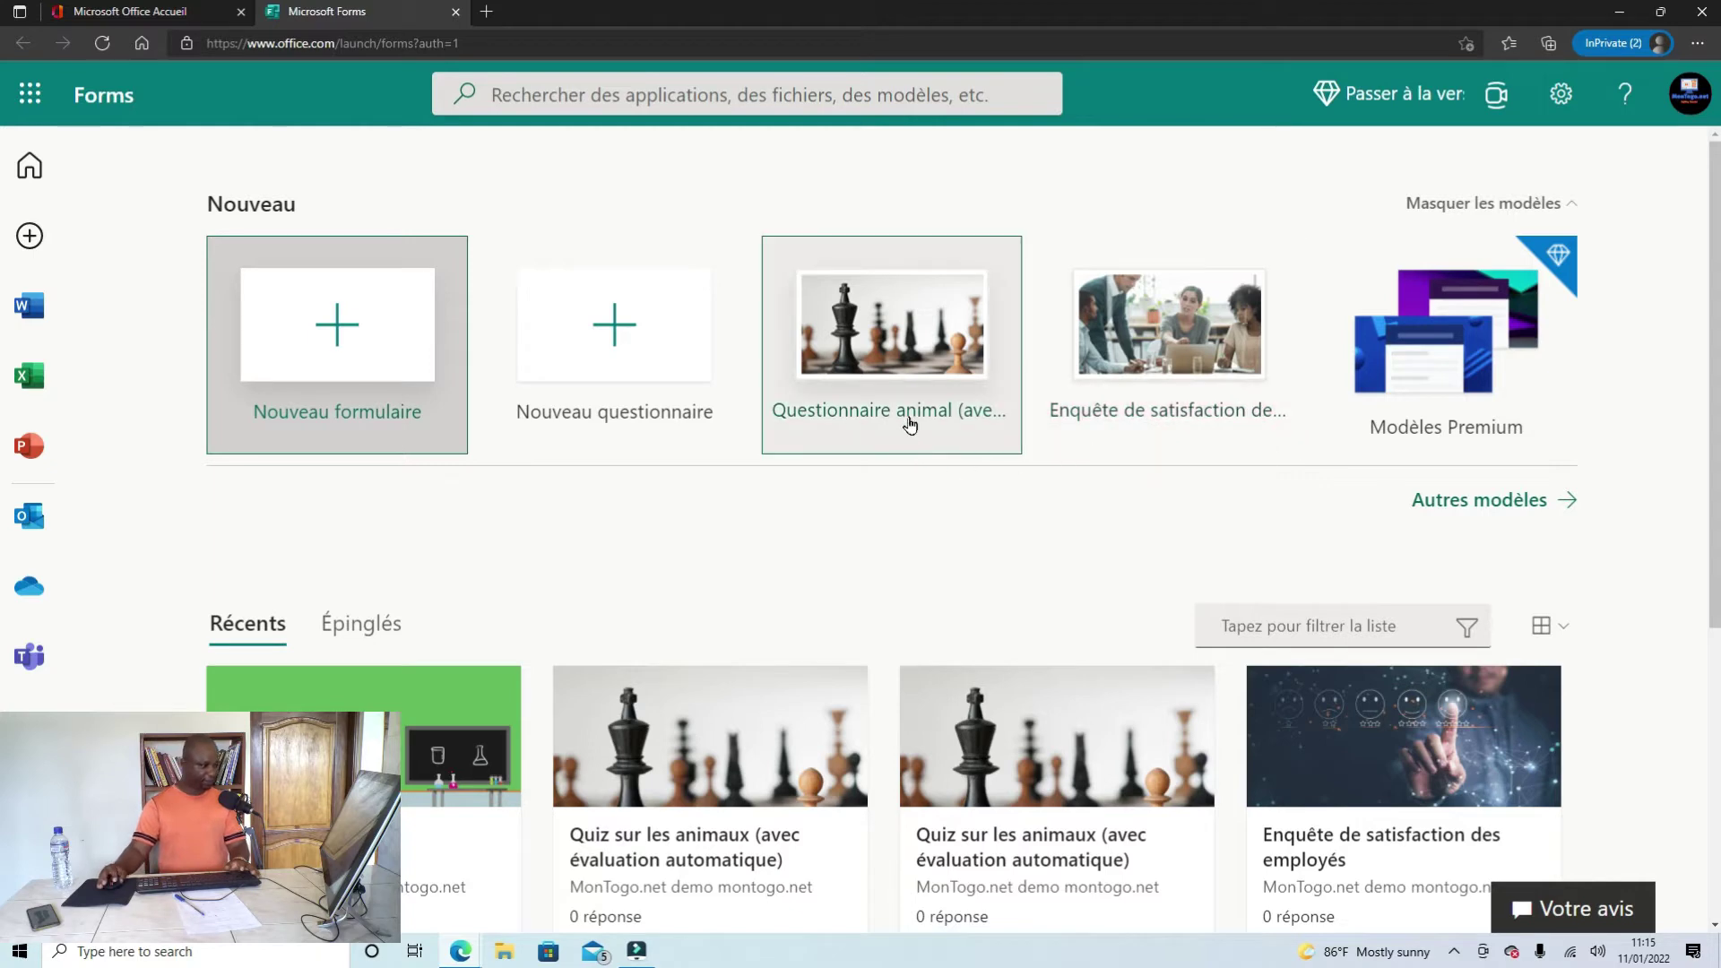
{"action": "left_click", "coordinate": [892, 363]}
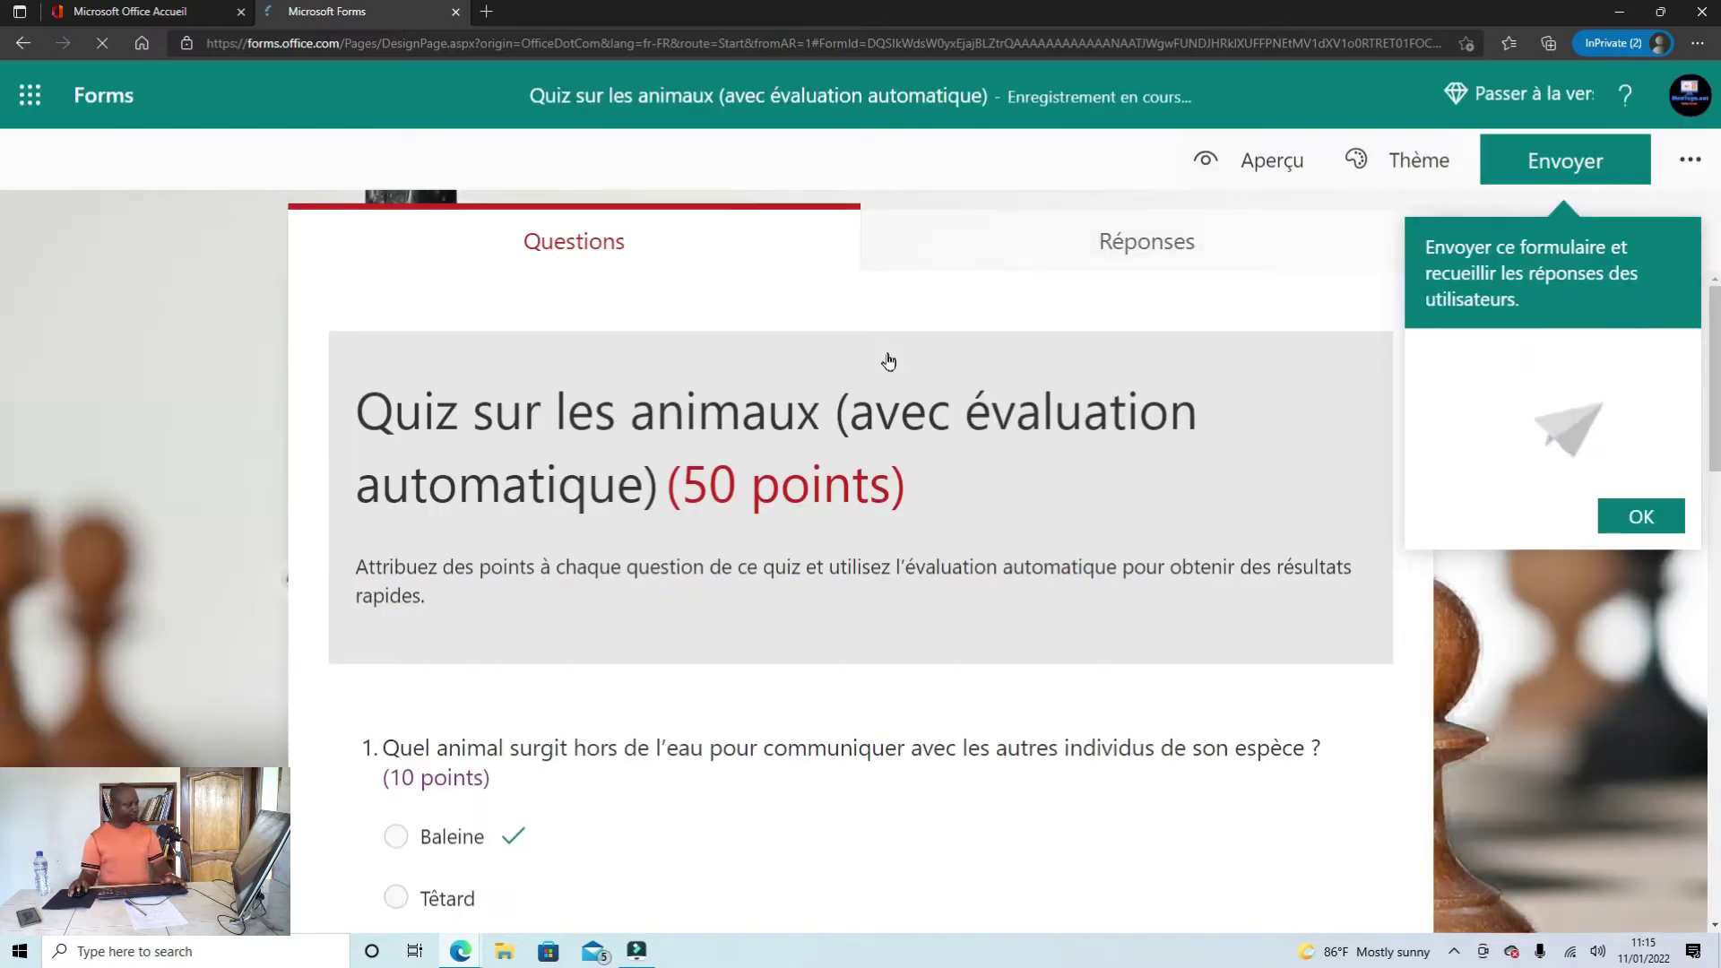
Step: Review the 'Quiz sur les animaux' questions, then go back to the Forms home page
{"action": "scroll", "coordinate": [888, 364], "scroll_direction": "down", "scroll_amount": 1}
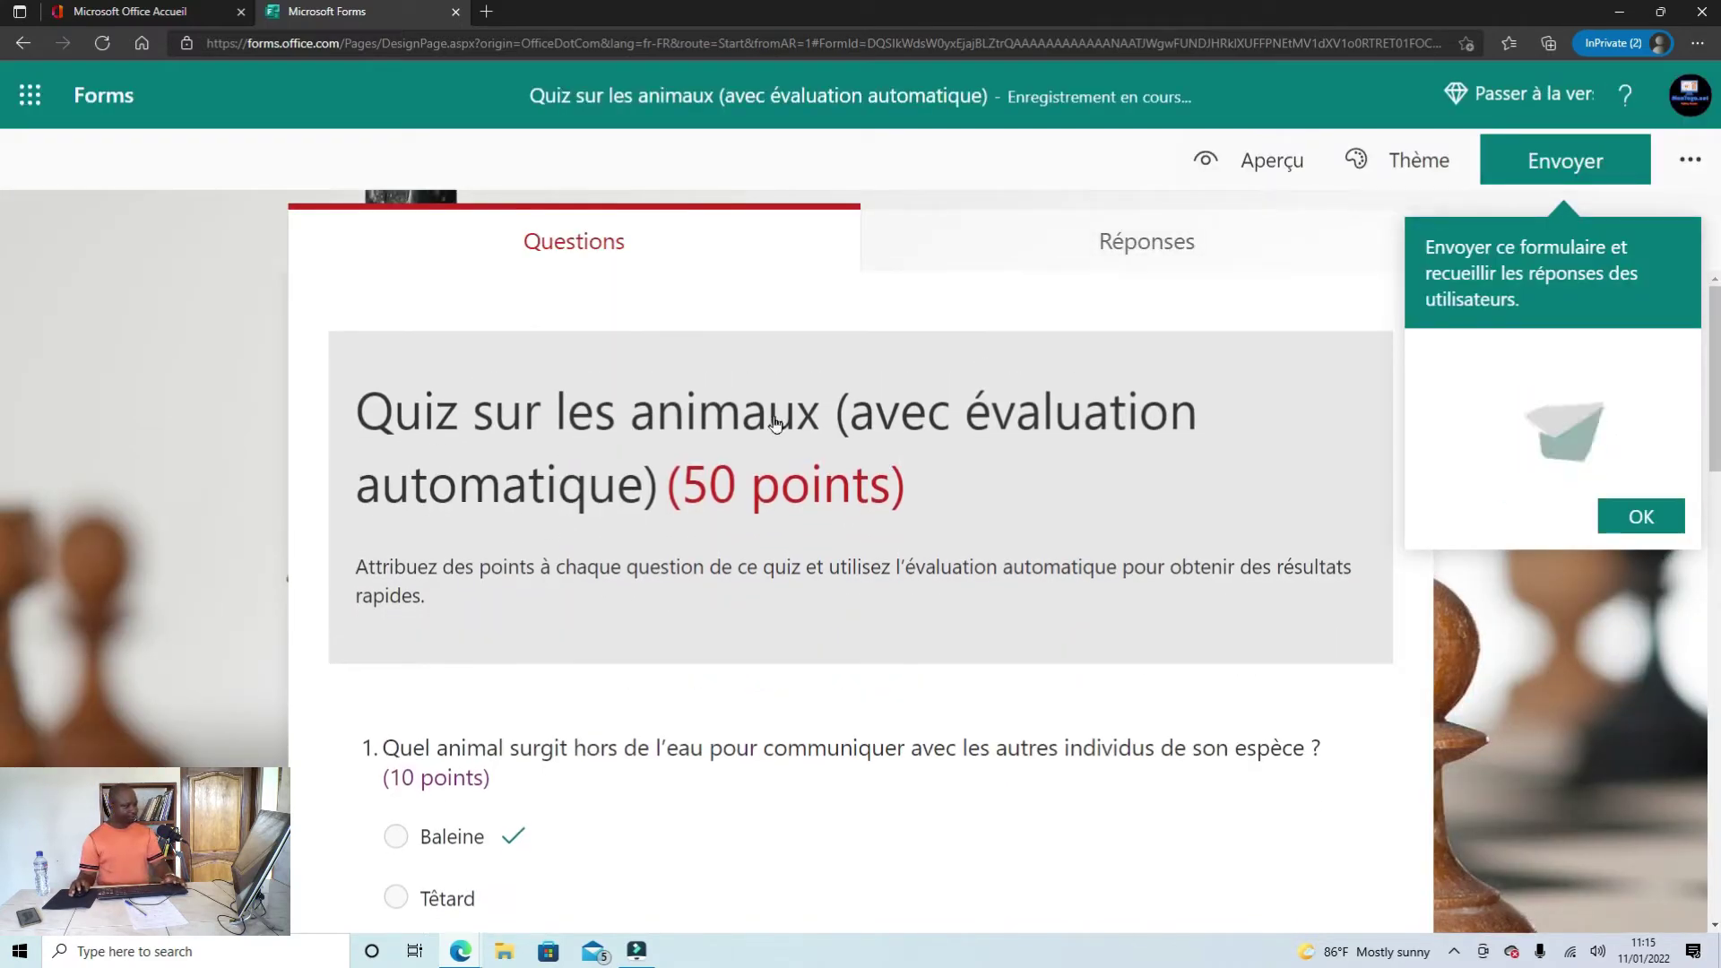
{"action": "scroll", "coordinate": [936, 409], "scroll_direction": "down", "scroll_amount": 10}
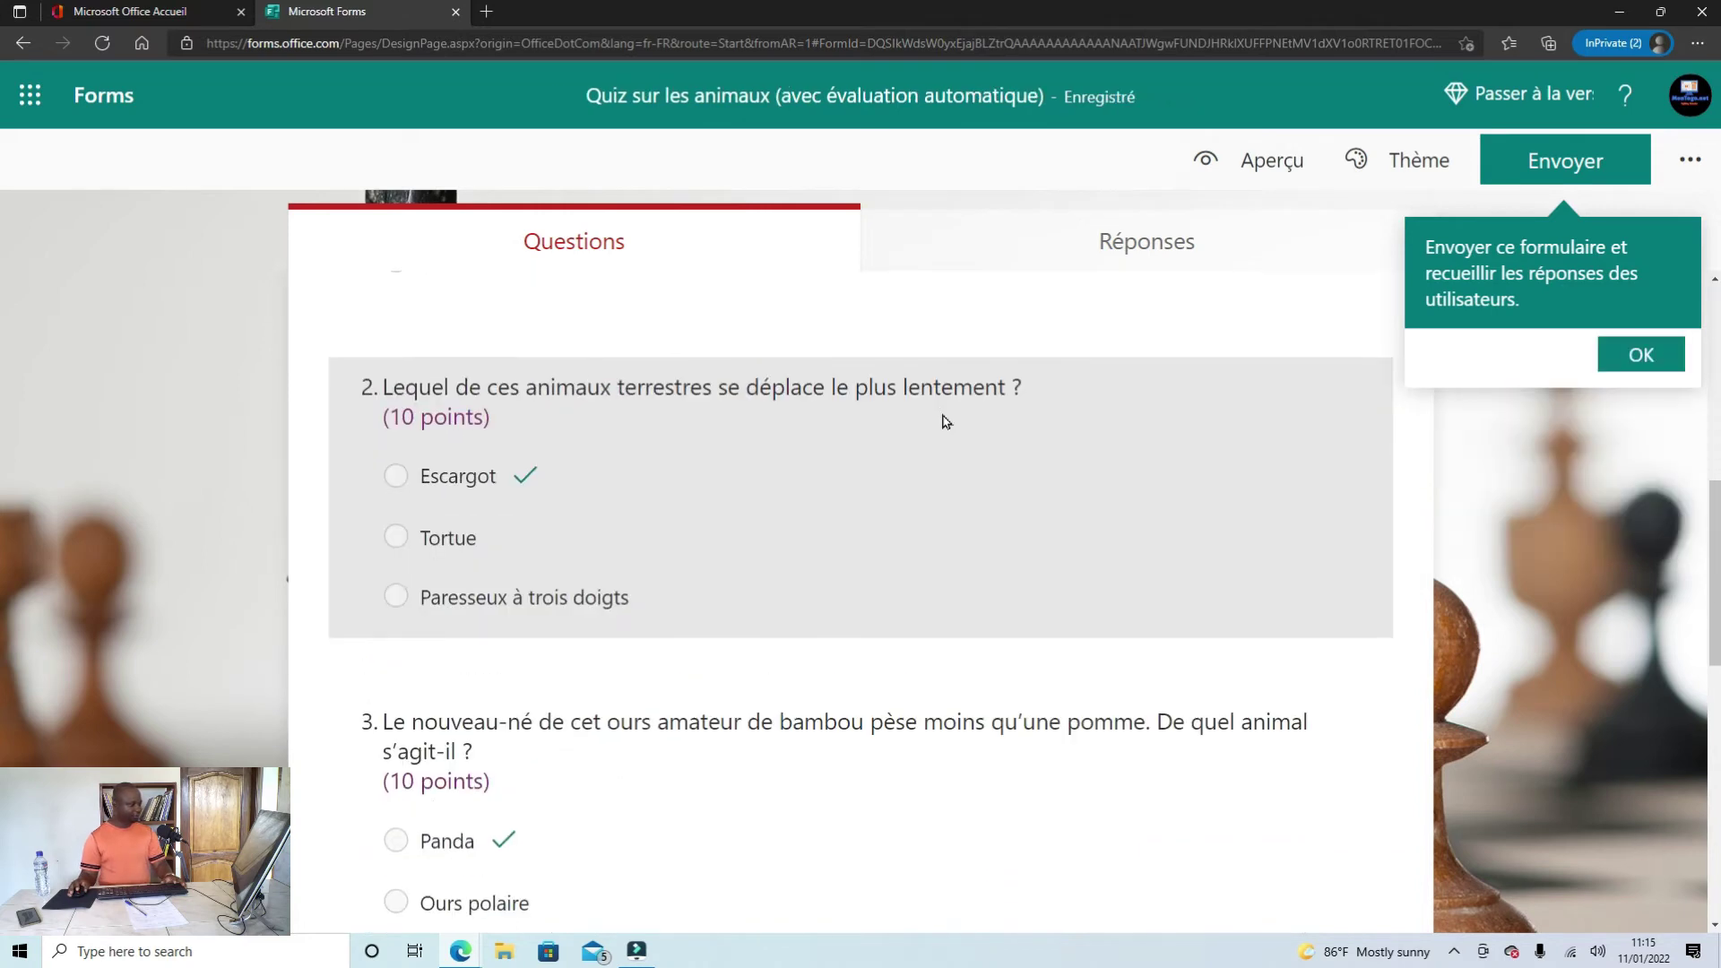
{"action": "scroll", "coordinate": [936, 523], "scroll_direction": "down", "scroll_amount": 6}
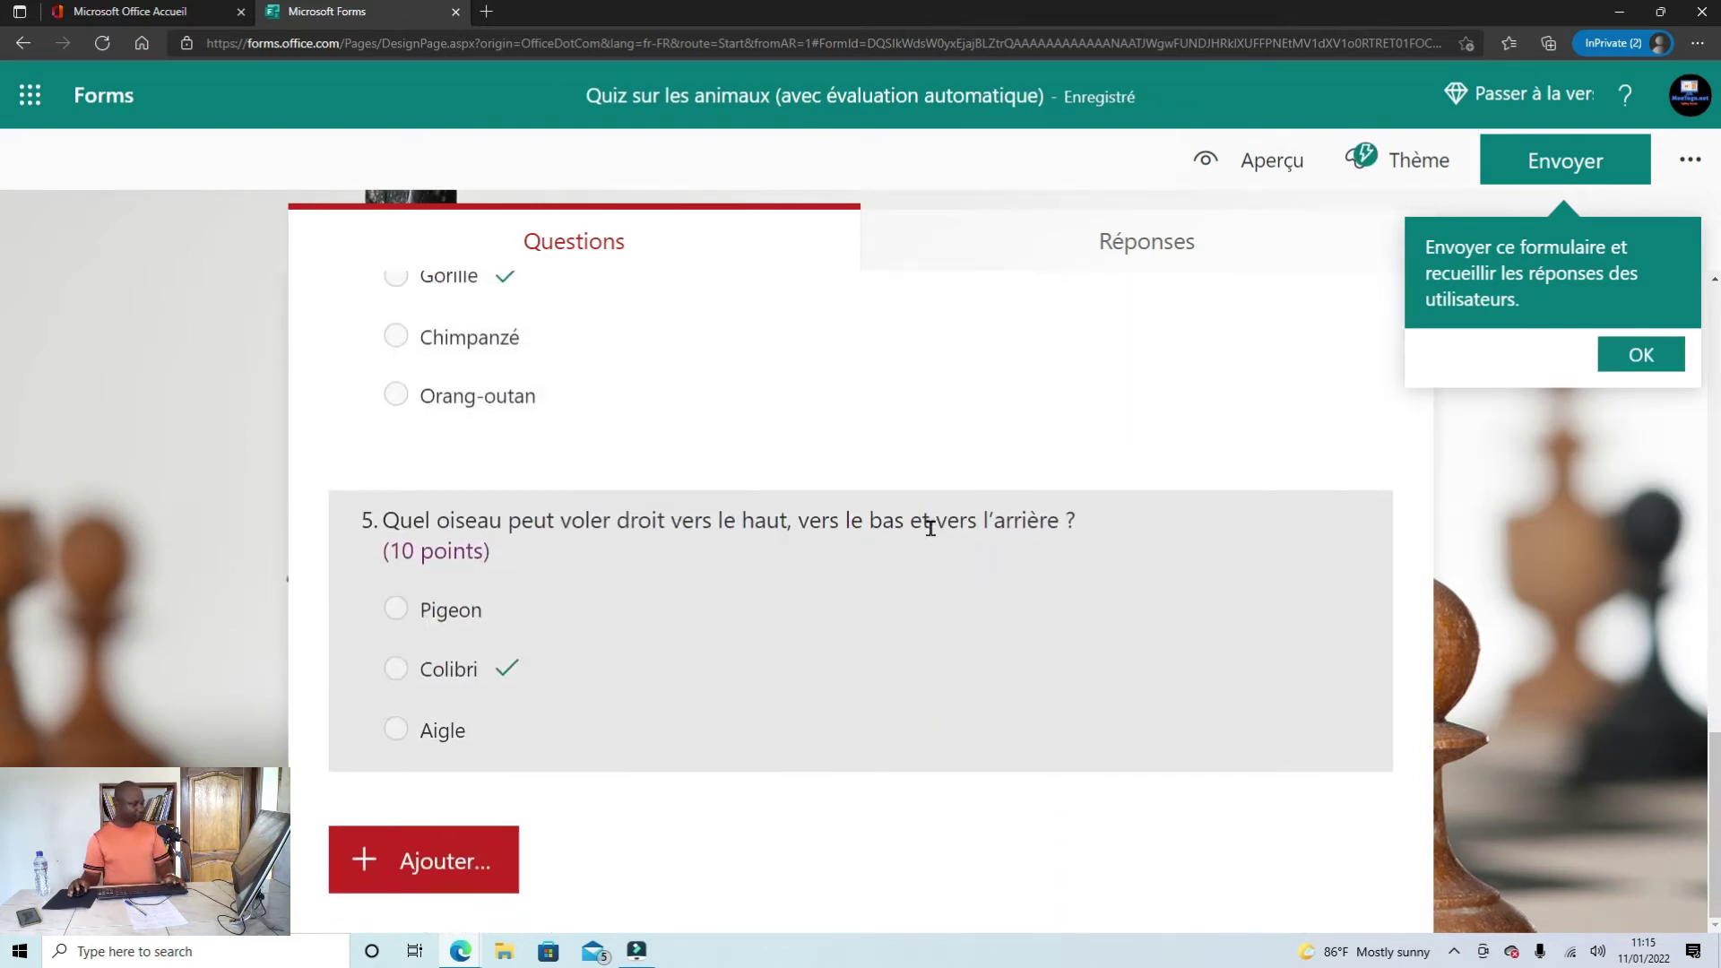
{"action": "scroll", "coordinate": [931, 529], "scroll_direction": "up", "scroll_amount": 13}
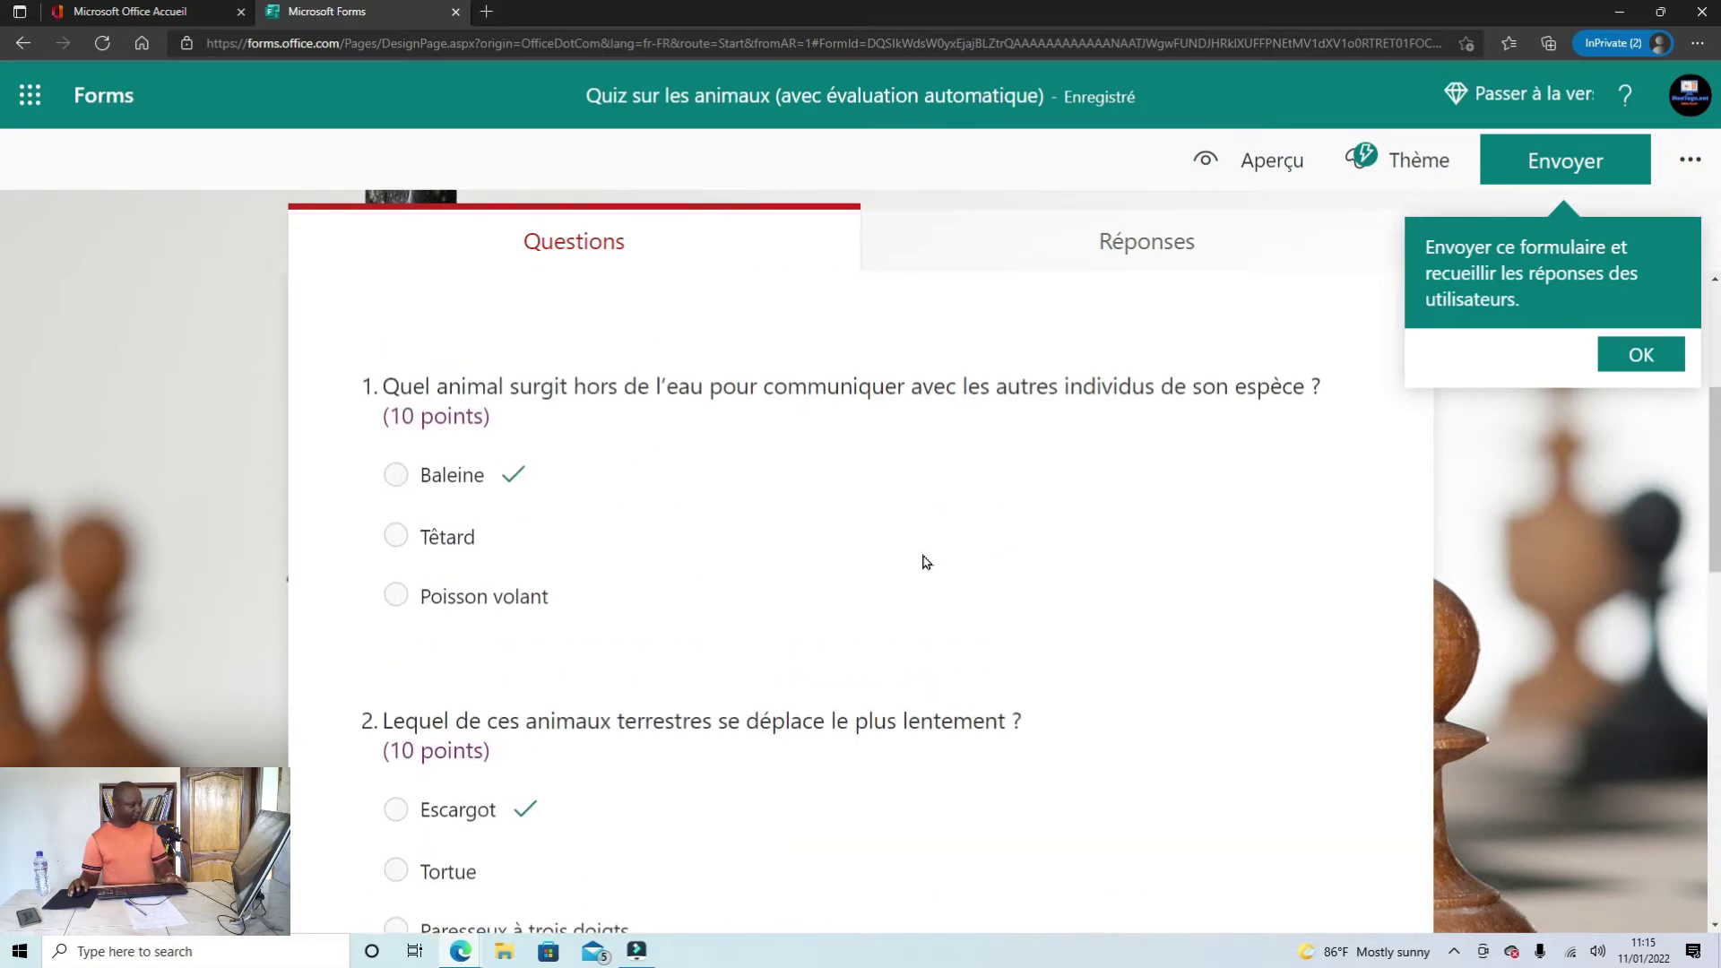
{"action": "scroll", "coordinate": [926, 562], "scroll_direction": "up", "scroll_amount": 4}
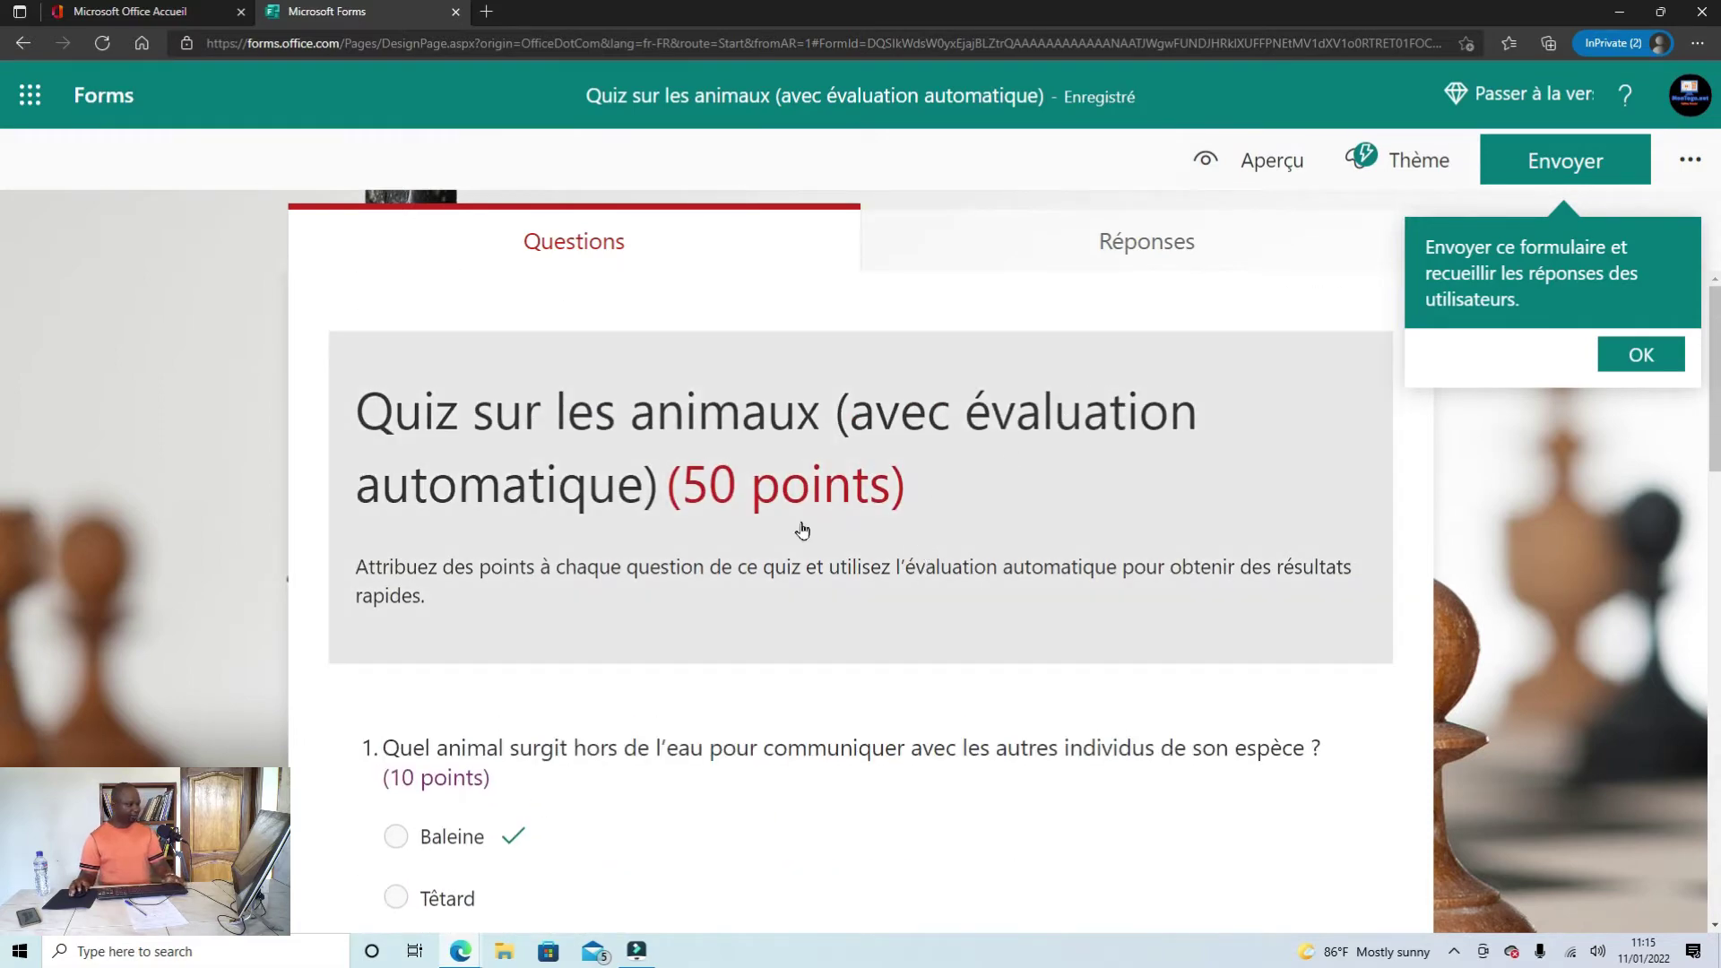
{"action": "scroll", "coordinate": [802, 530], "scroll_direction": "down", "scroll_amount": 2}
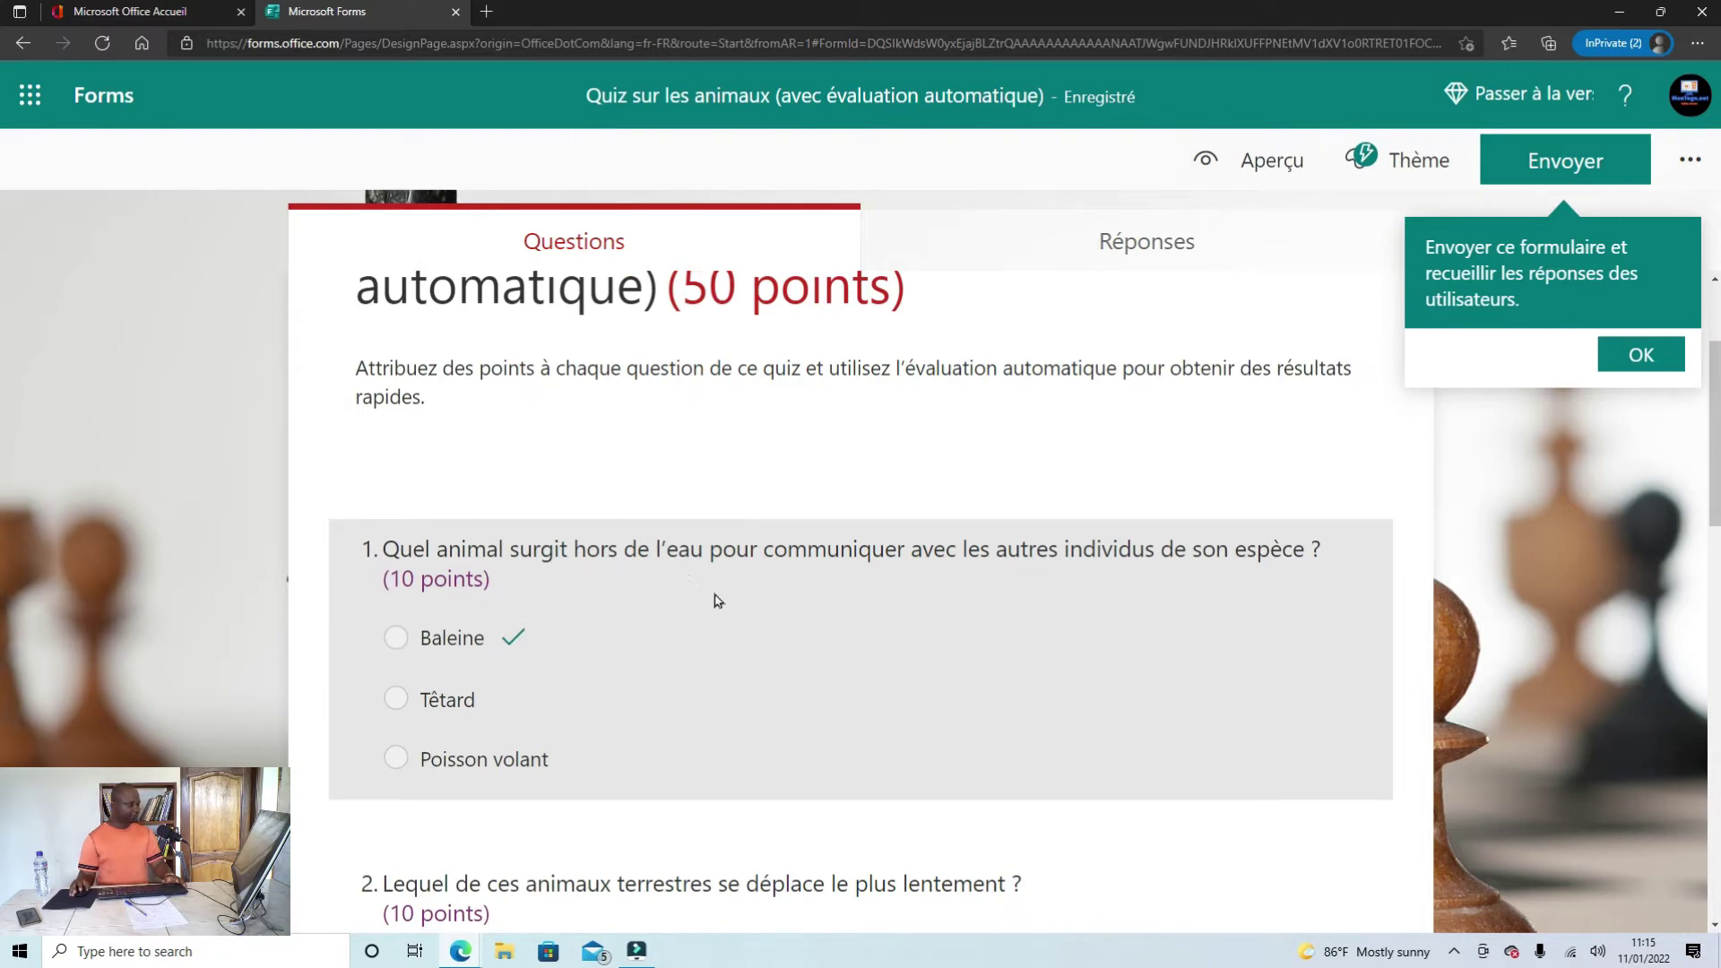
{"action": "scroll", "coordinate": [663, 650], "scroll_direction": "down", "scroll_amount": 3}
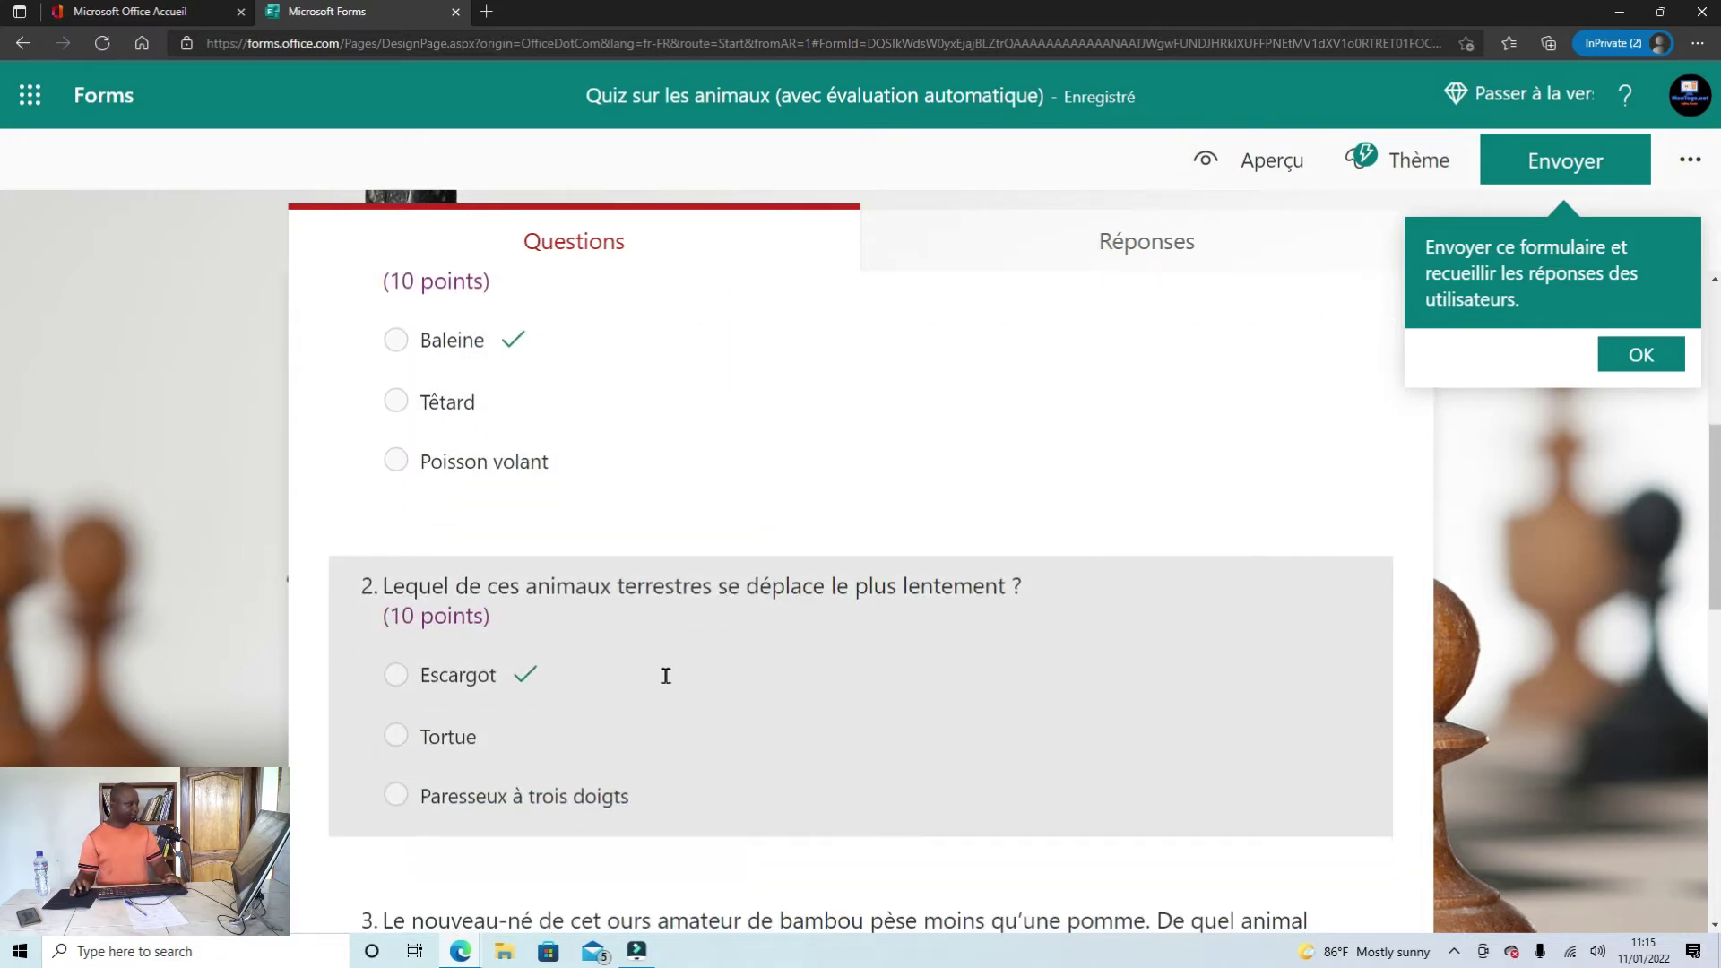
{"action": "scroll", "coordinate": [666, 676], "scroll_direction": "up", "scroll_amount": 5}
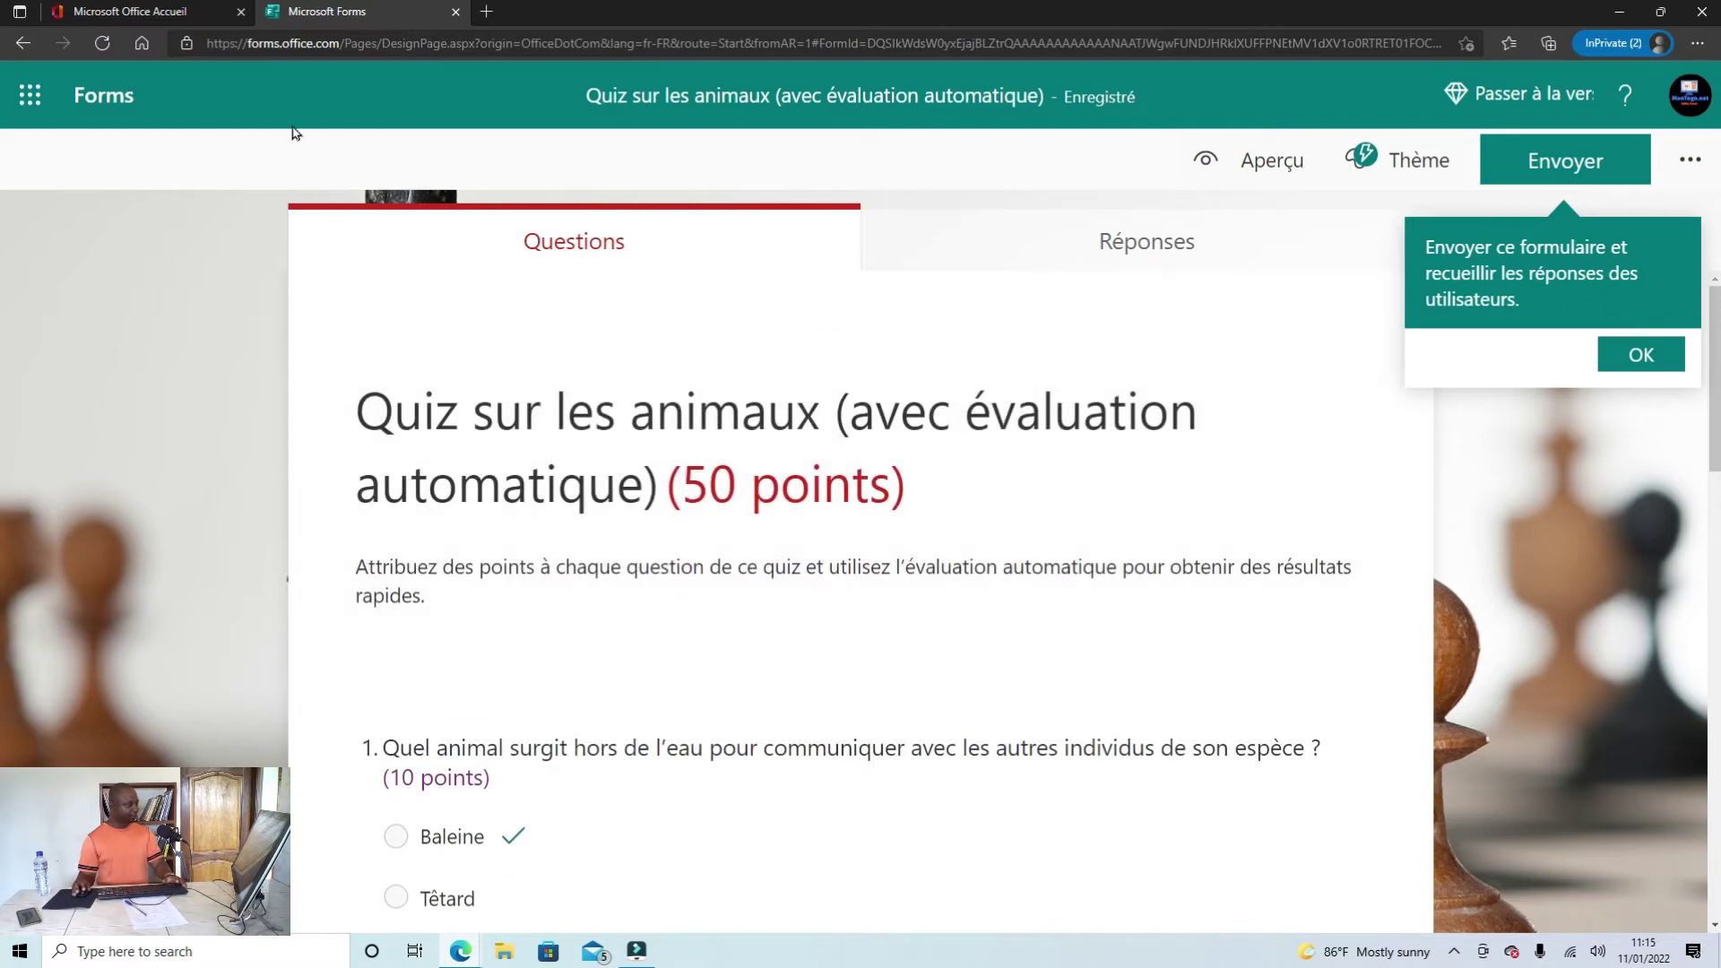
{"action": "left_click", "coordinate": [10, 45]}
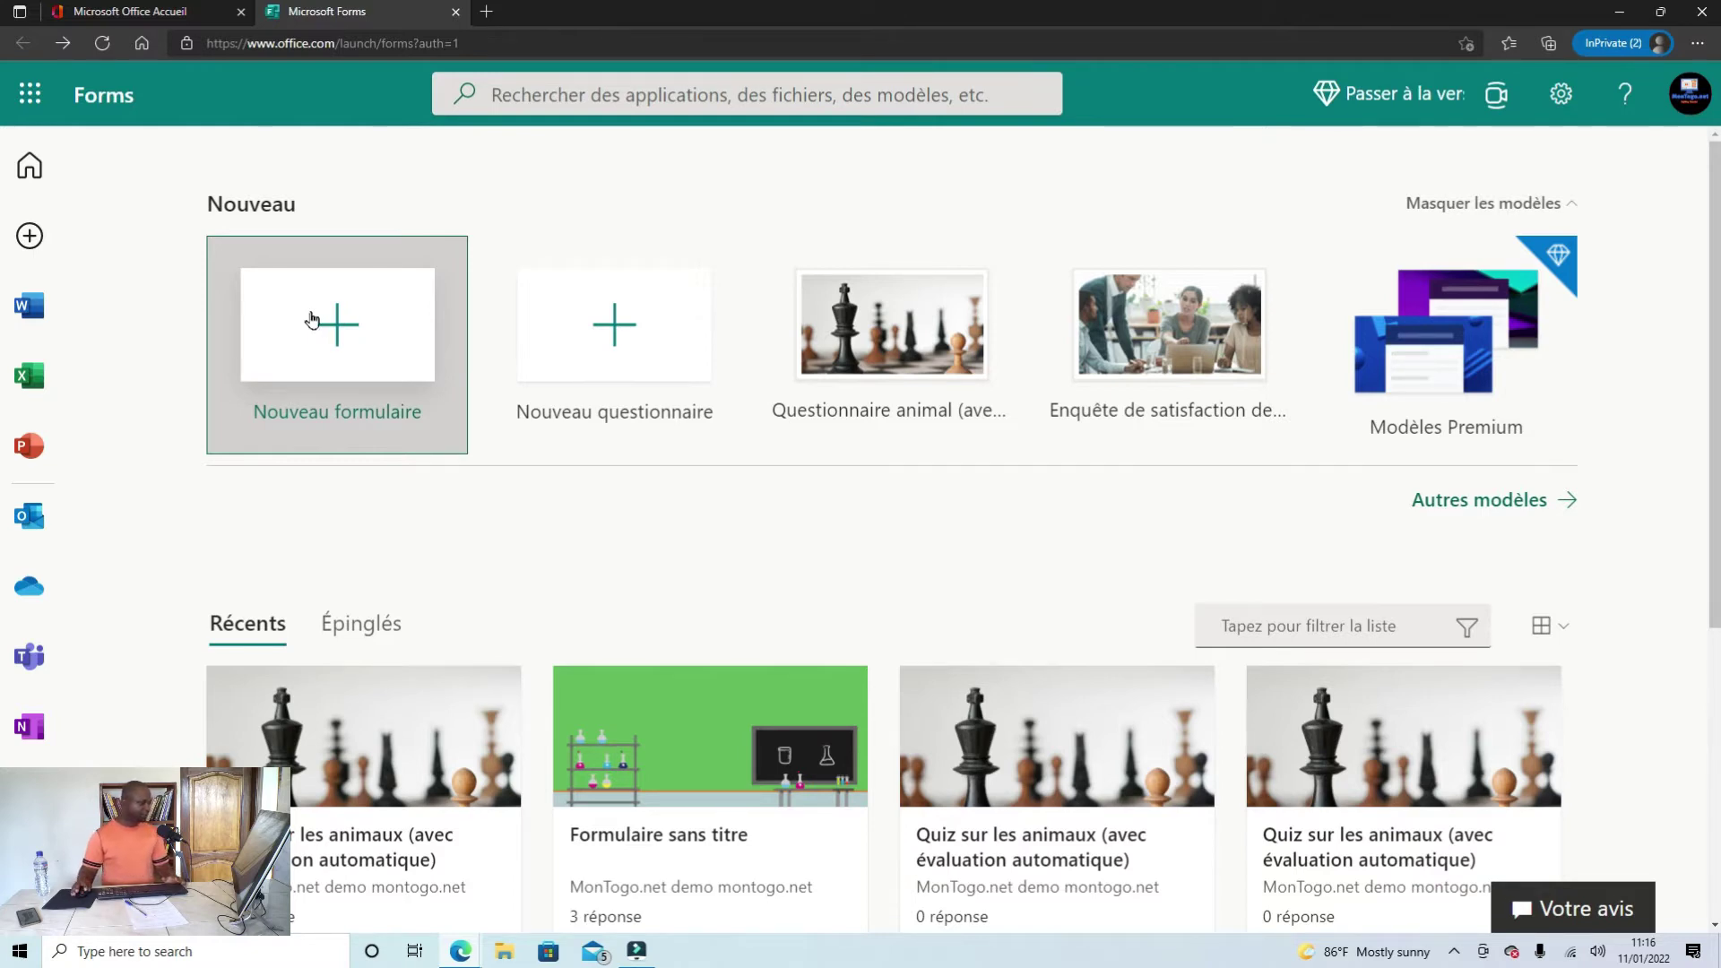
Step: Create a blank form from the 'Nouveau formulaire' card
{"action": "left_click", "coordinate": [312, 320]}
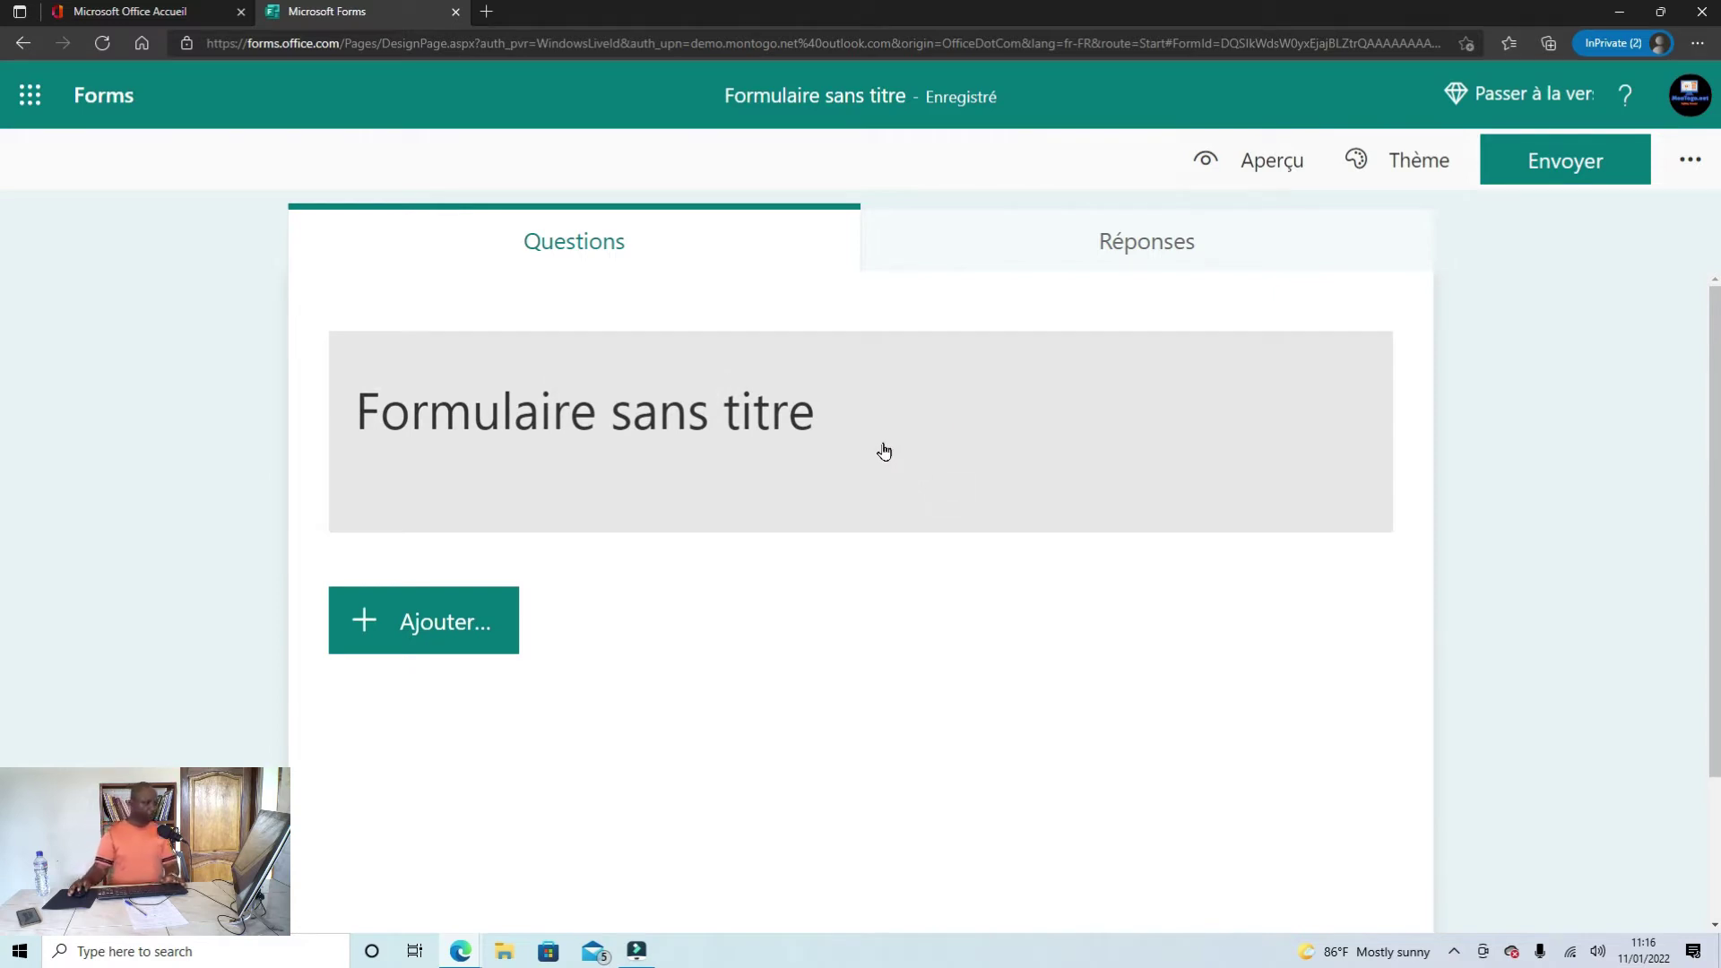
Step: Preview the untitled form in mobile and computer layouts, then return to the editor
{"action": "left_click", "coordinate": [884, 451]}
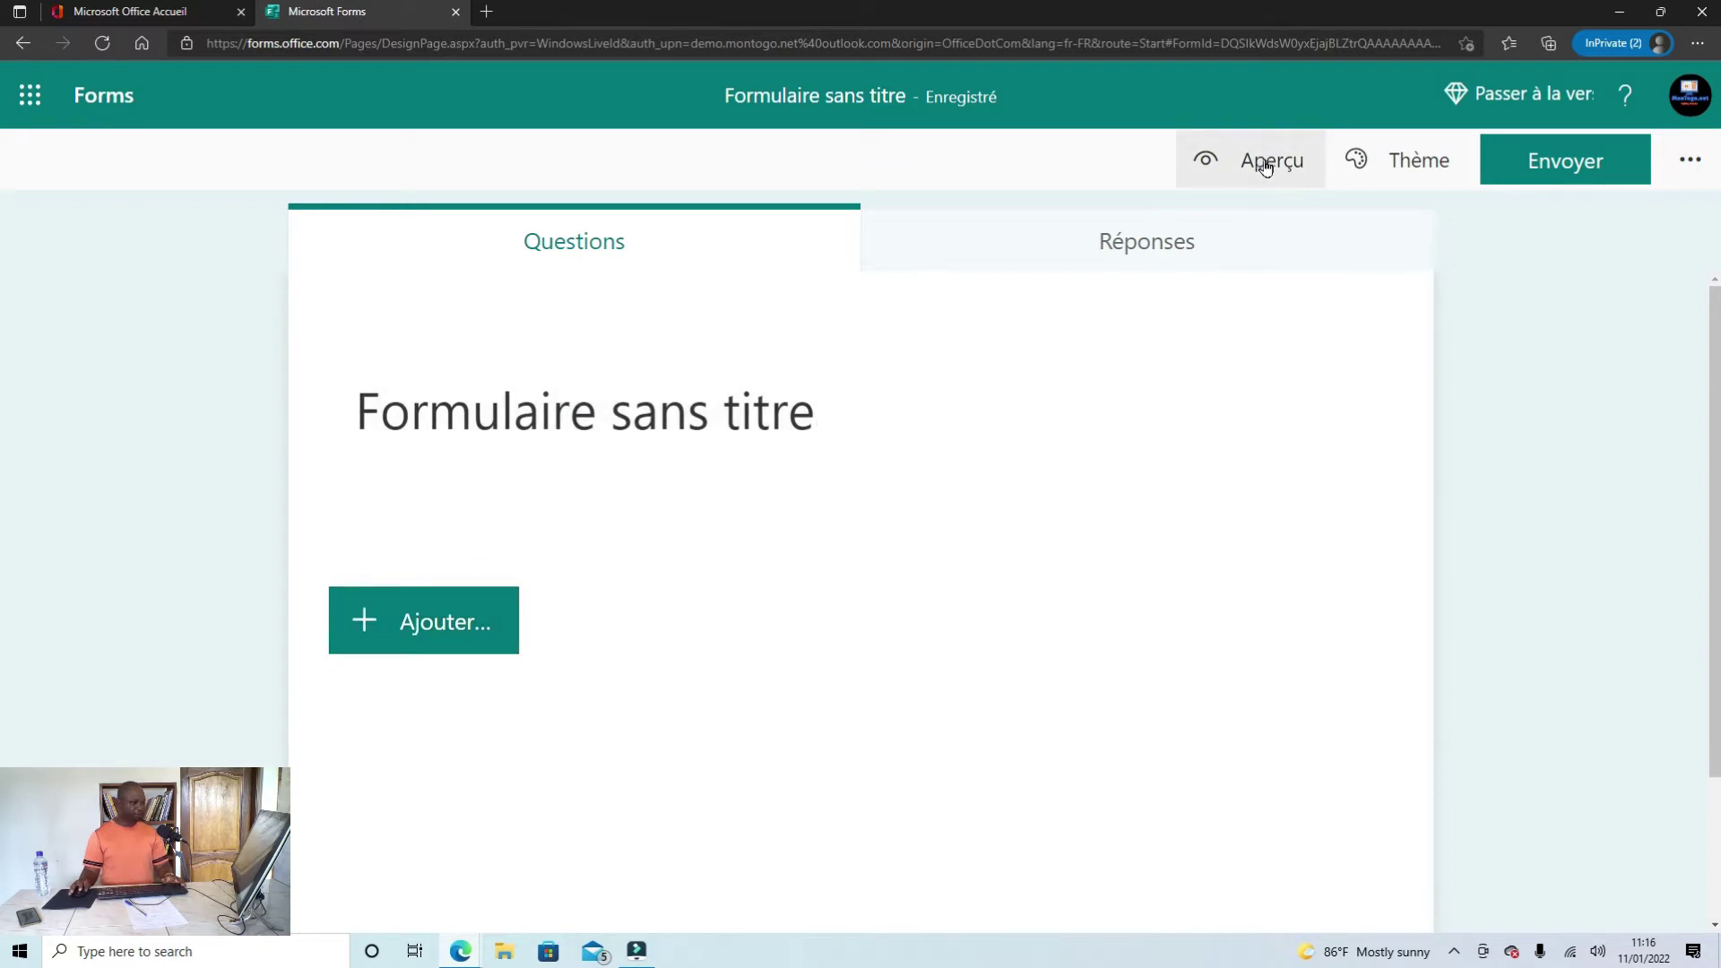
{"action": "left_click", "coordinate": [1269, 162]}
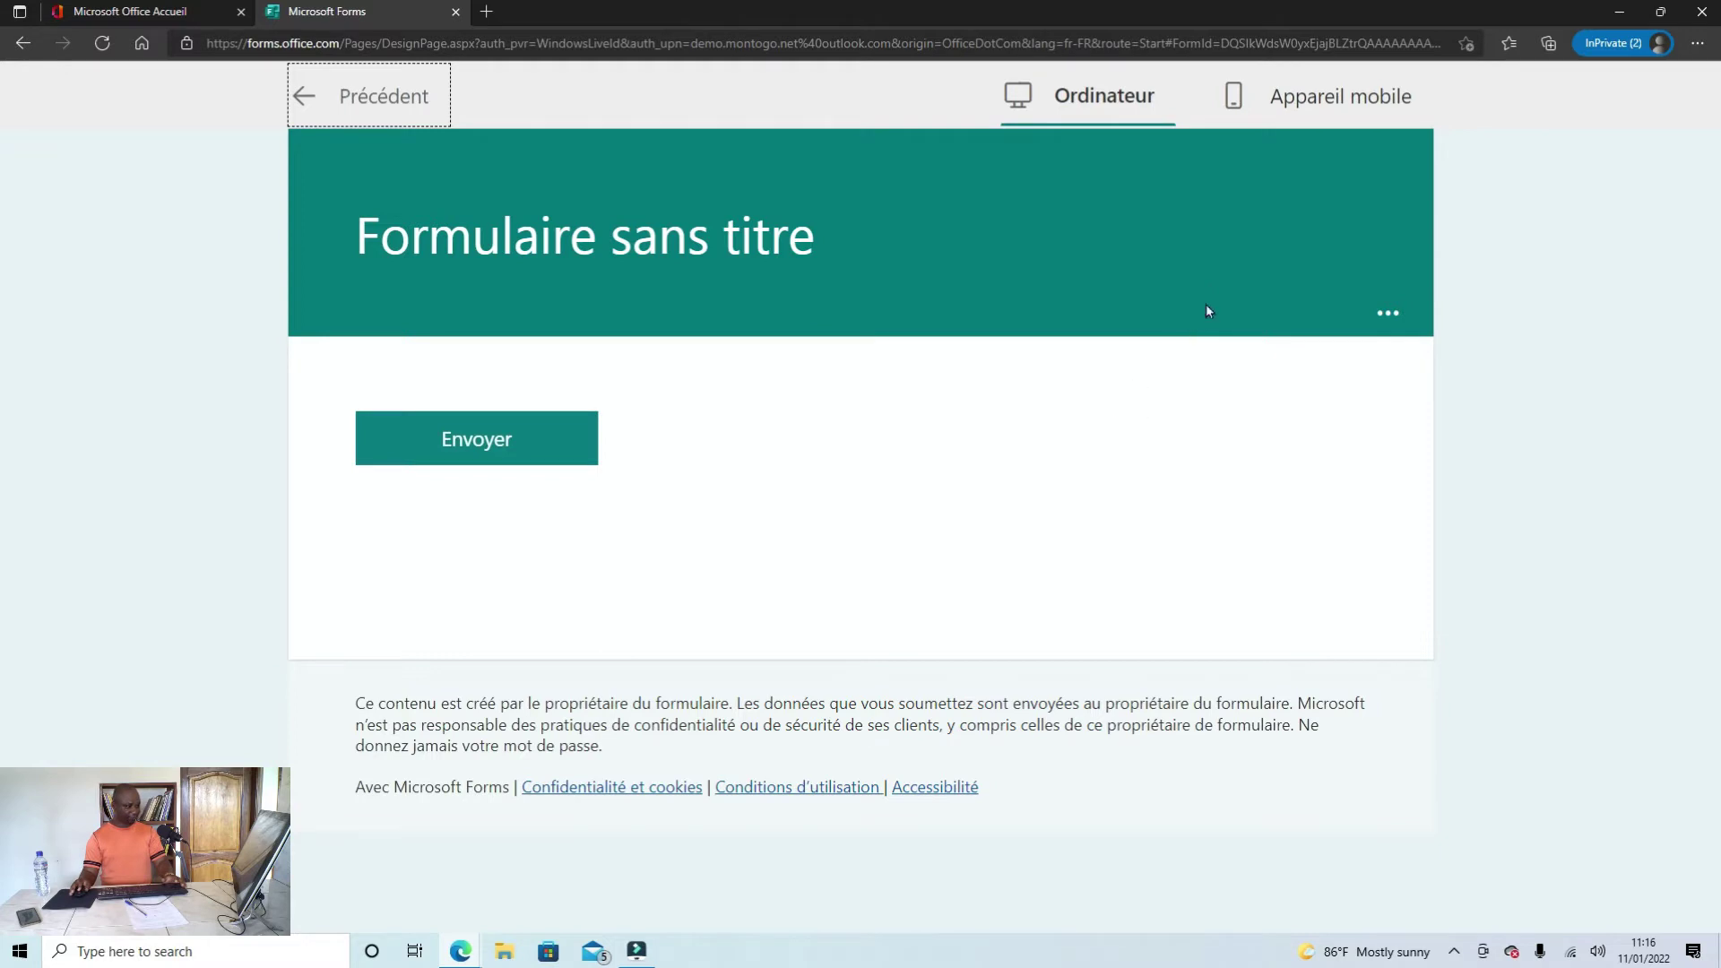
{"action": "left_click", "coordinate": [1342, 80]}
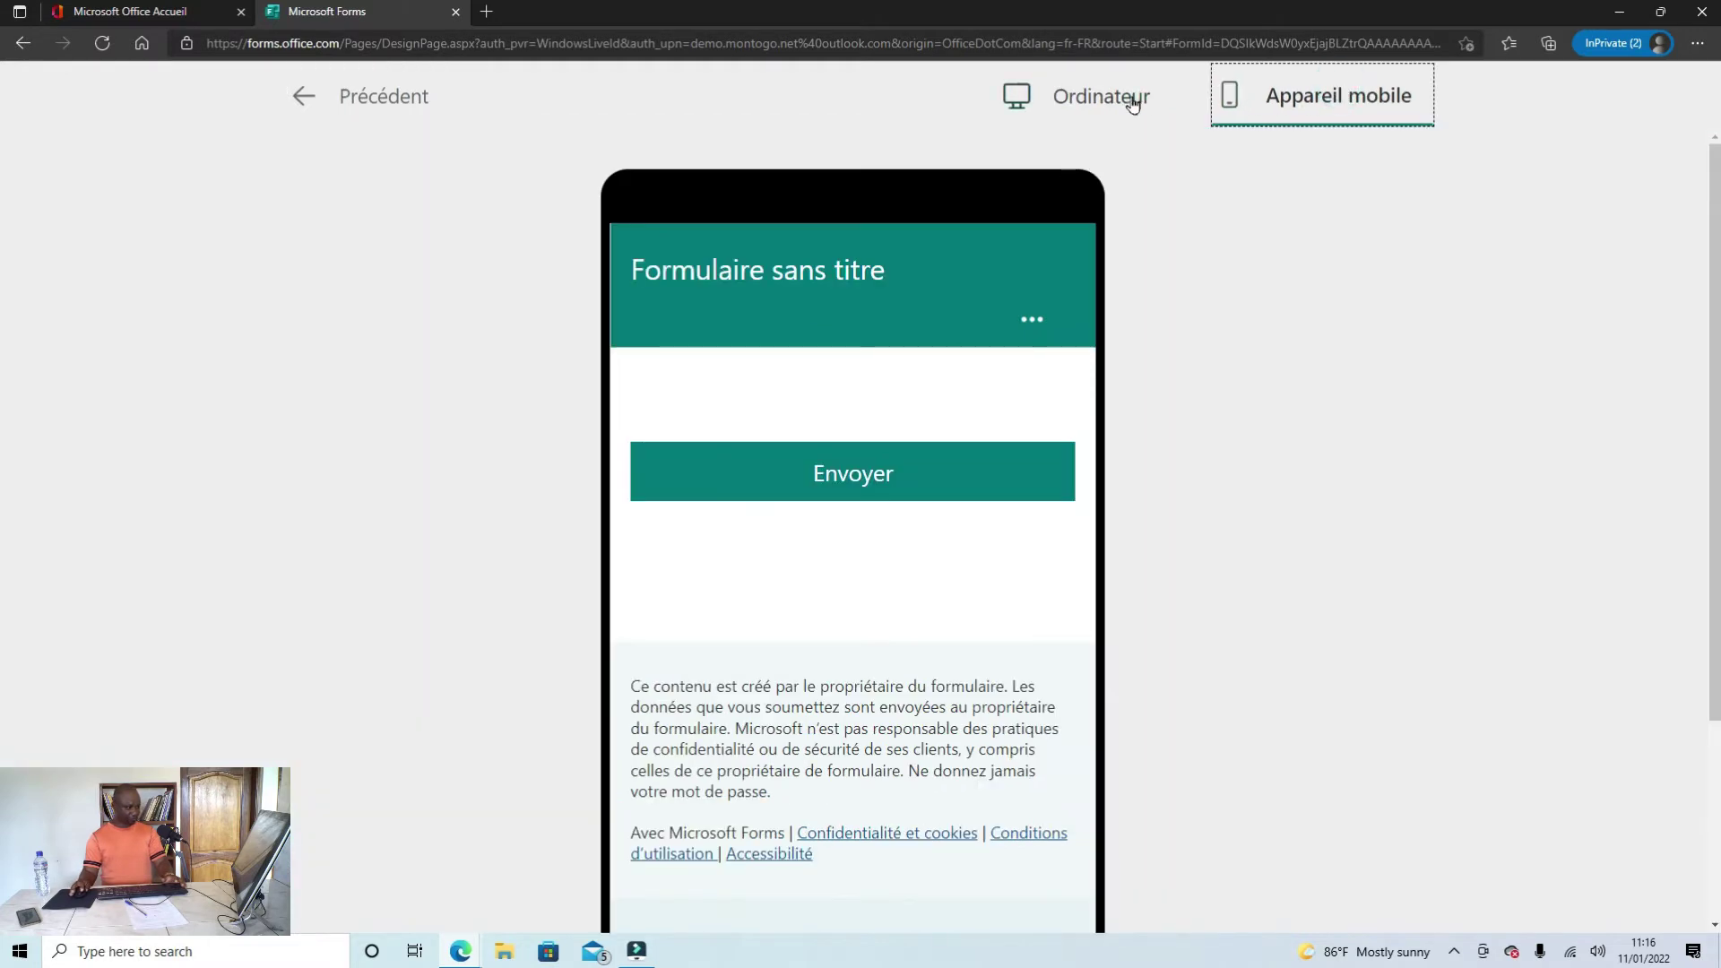
{"action": "left_click", "coordinate": [1122, 101]}
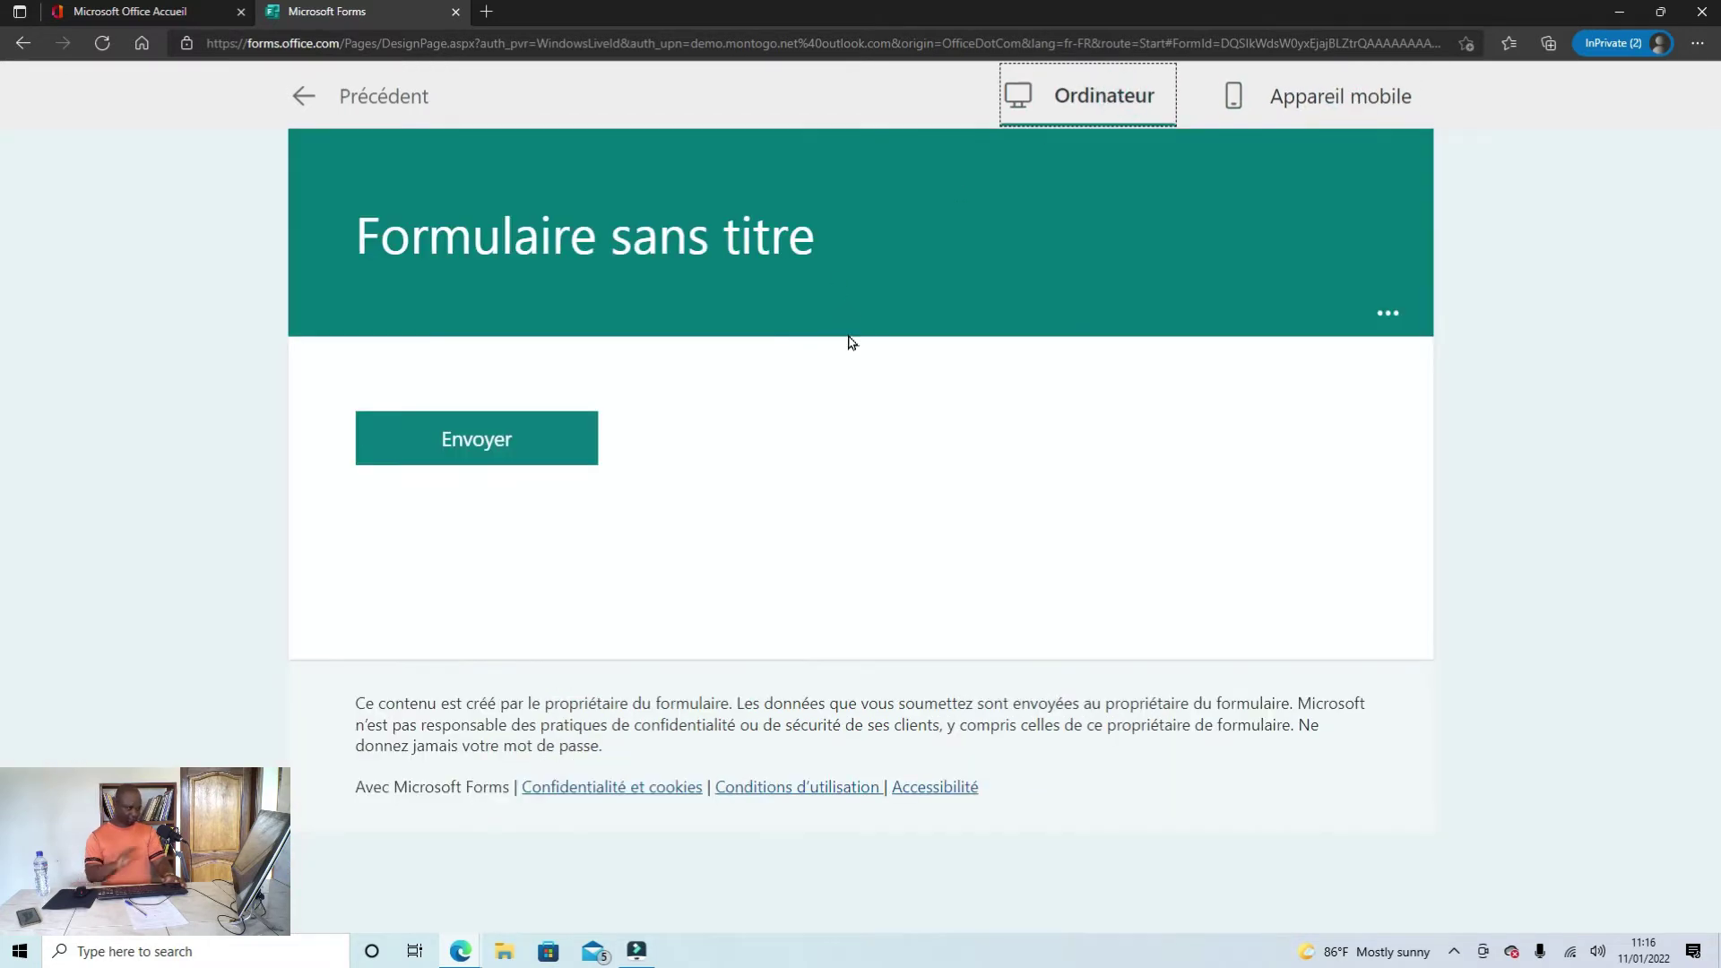
{"action": "left_click", "coordinate": [303, 96]}
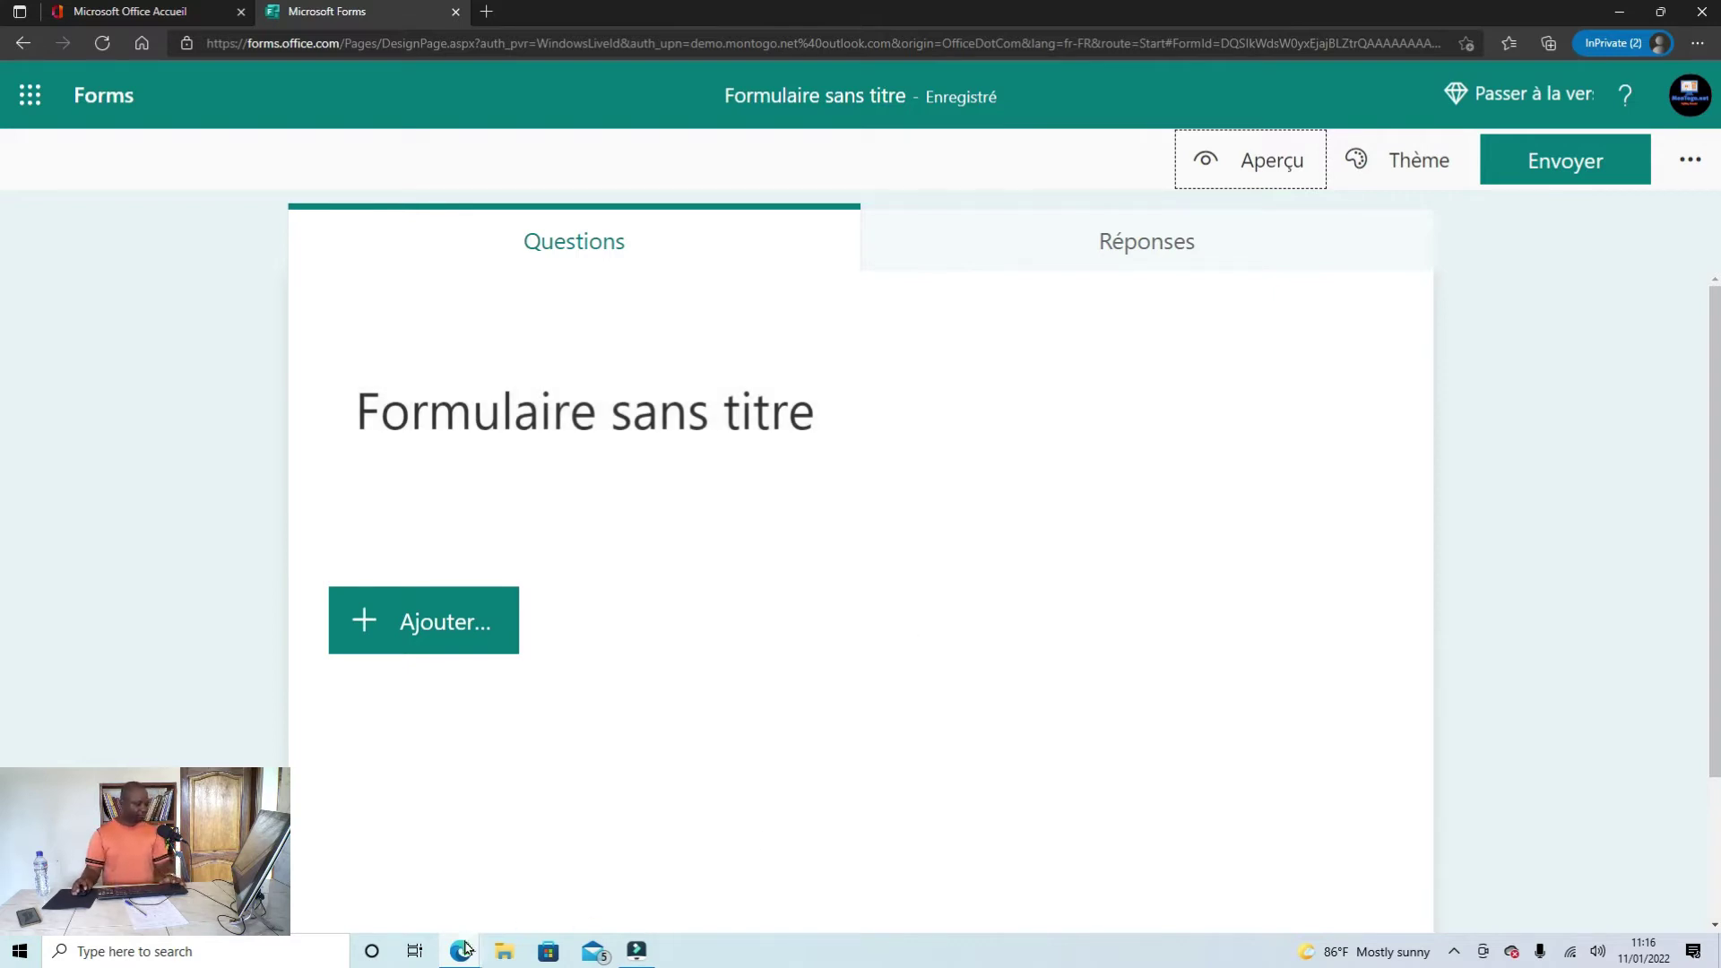
Step: Bring up the Word document 'vlog 75', restore its window and move it right beside Forms
{"action": "mouse_move", "coordinate": [461, 957]}
{"action": "left_click", "coordinate": [374, 905]}
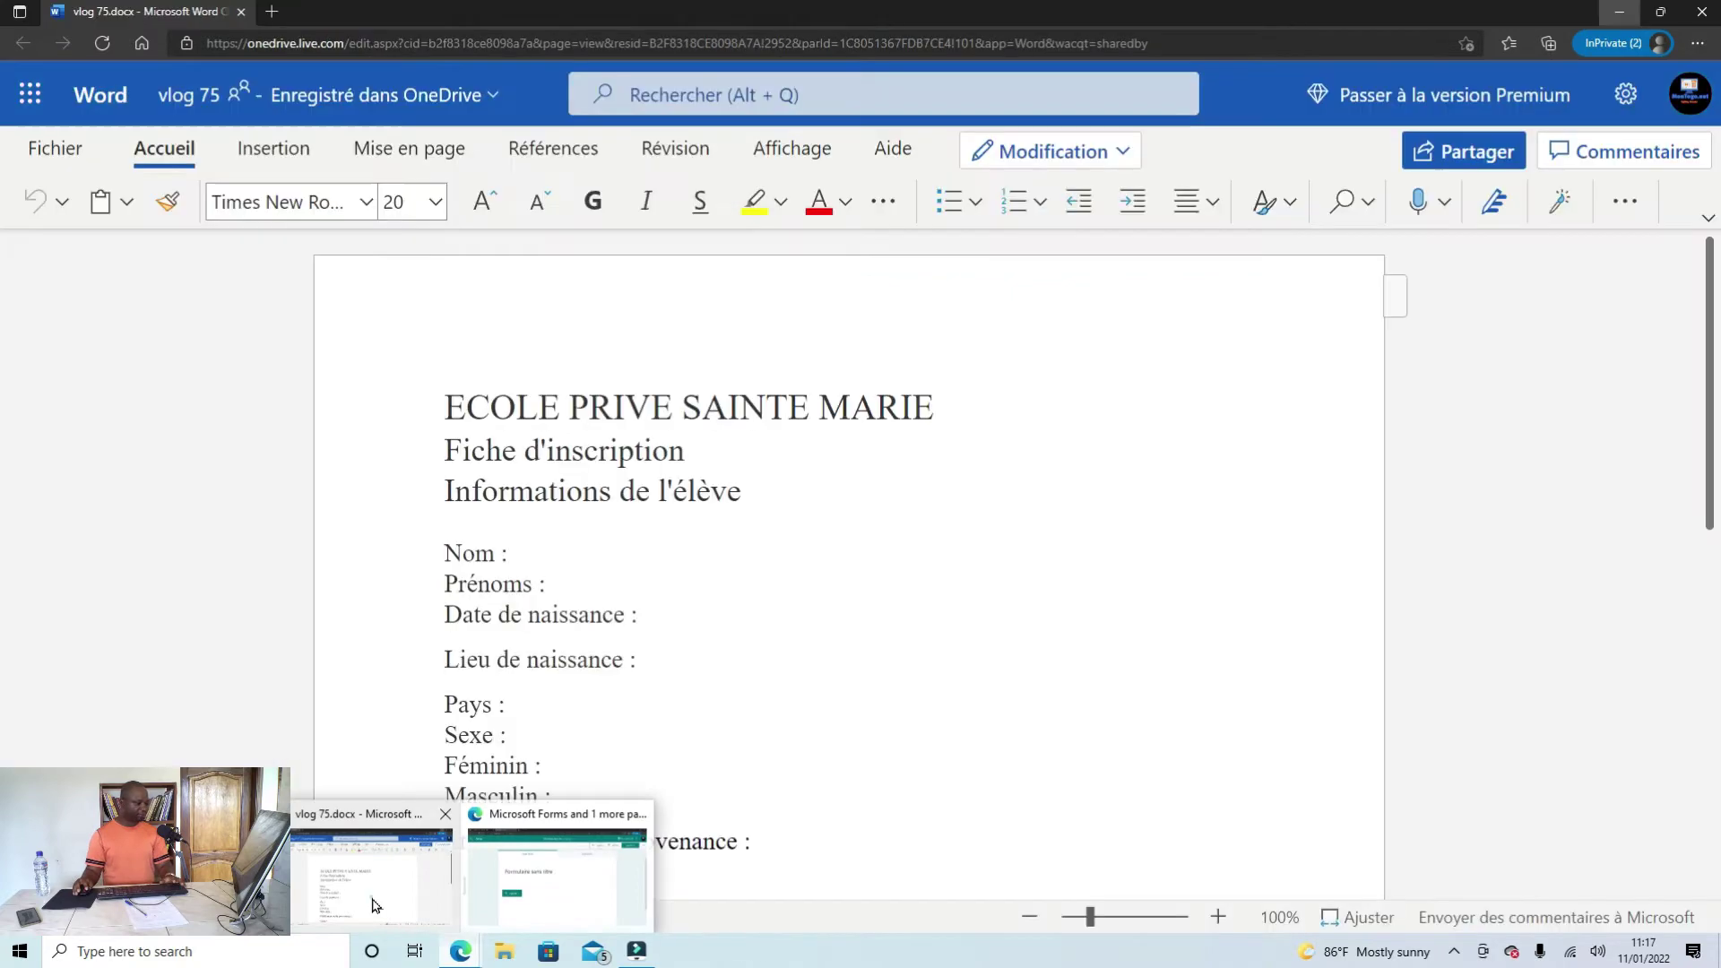
{"action": "scroll", "coordinate": [768, 500], "scroll_direction": "down", "scroll_amount": 8}
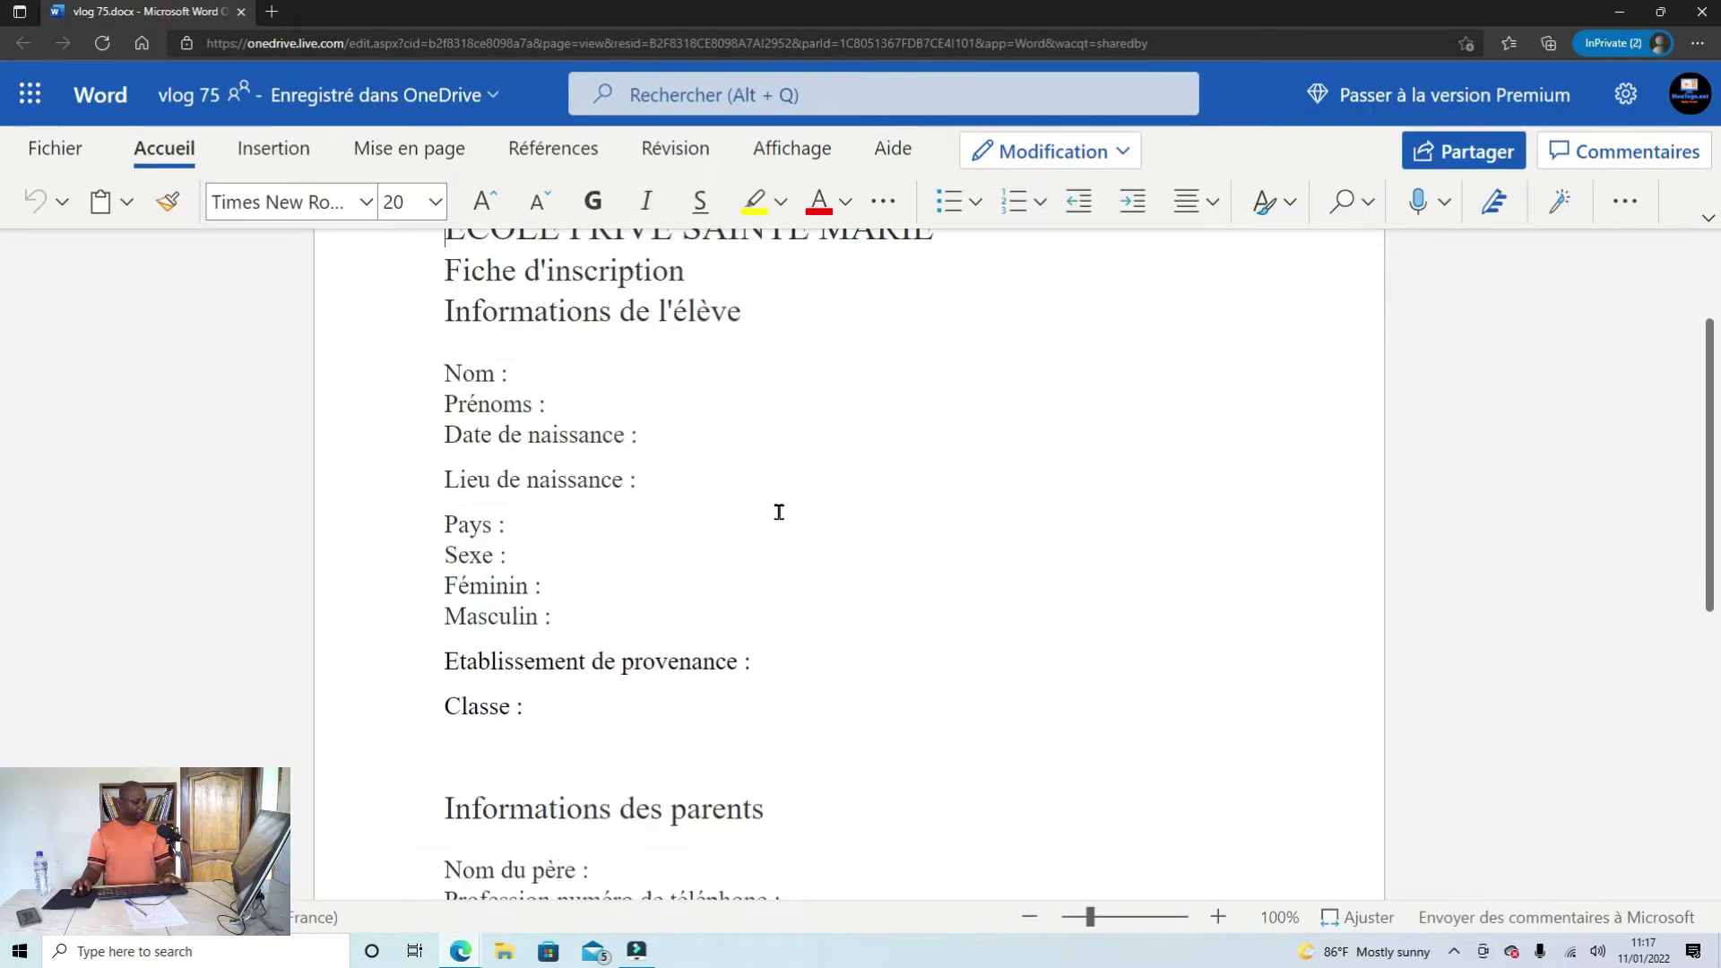
{"action": "scroll", "coordinate": [794, 609], "scroll_direction": "up", "scroll_amount": 8}
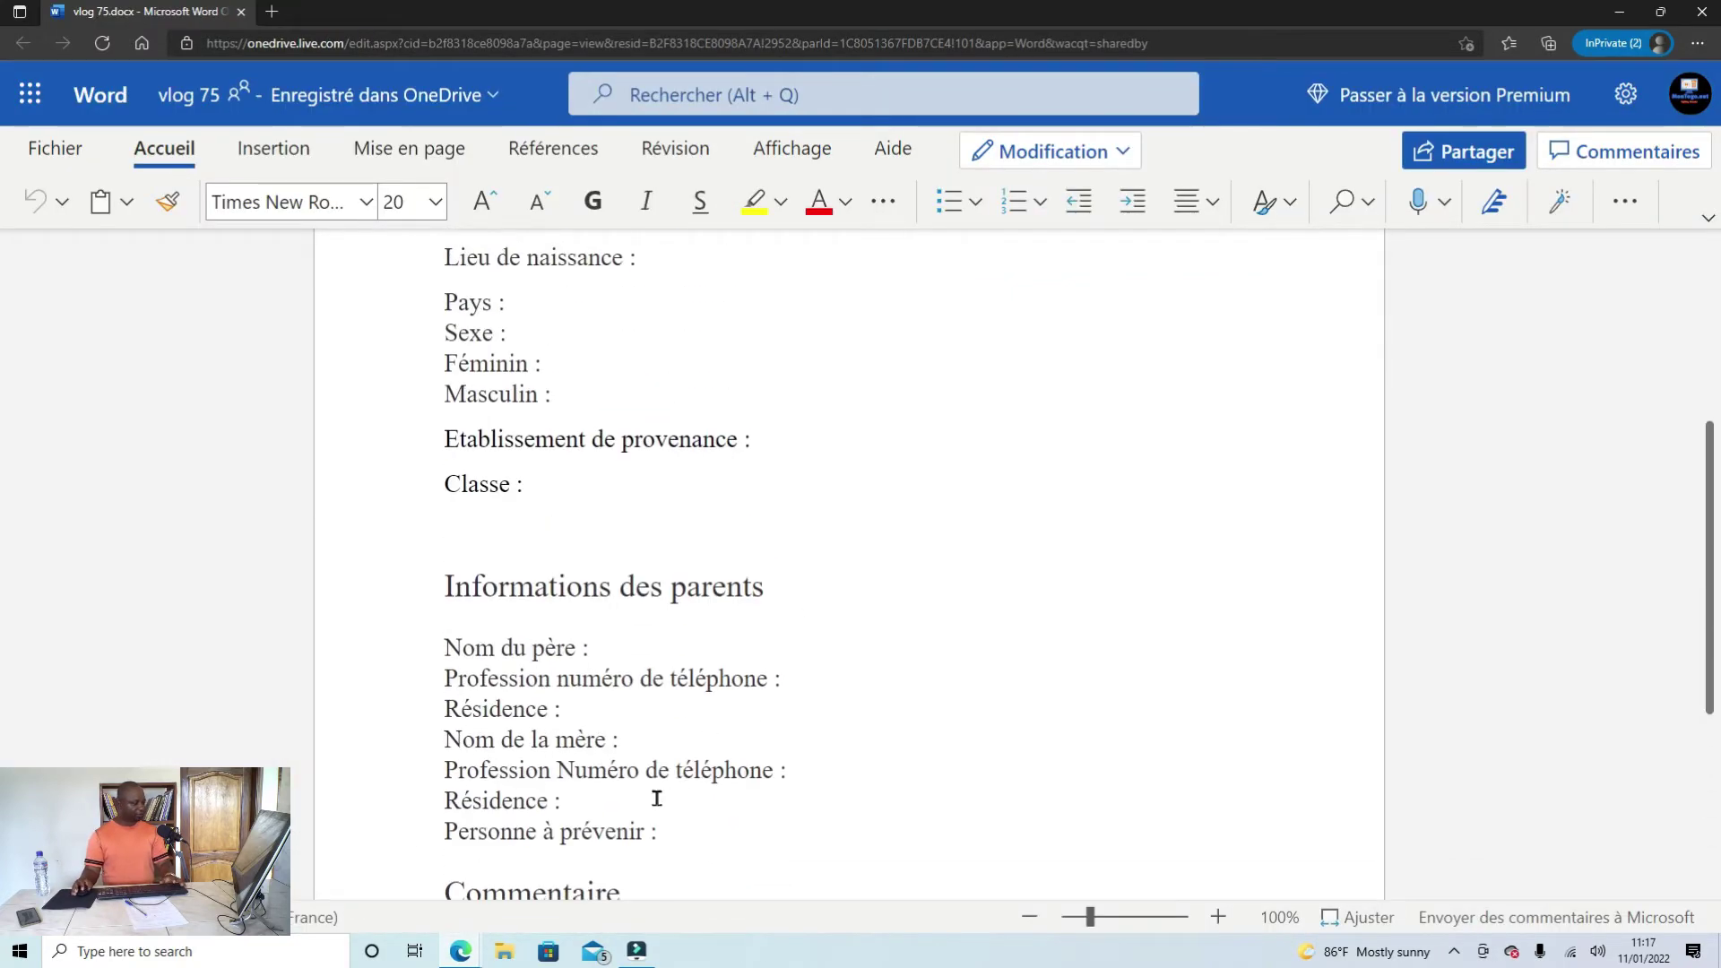
{"action": "left_click", "coordinate": [1660, 12]}
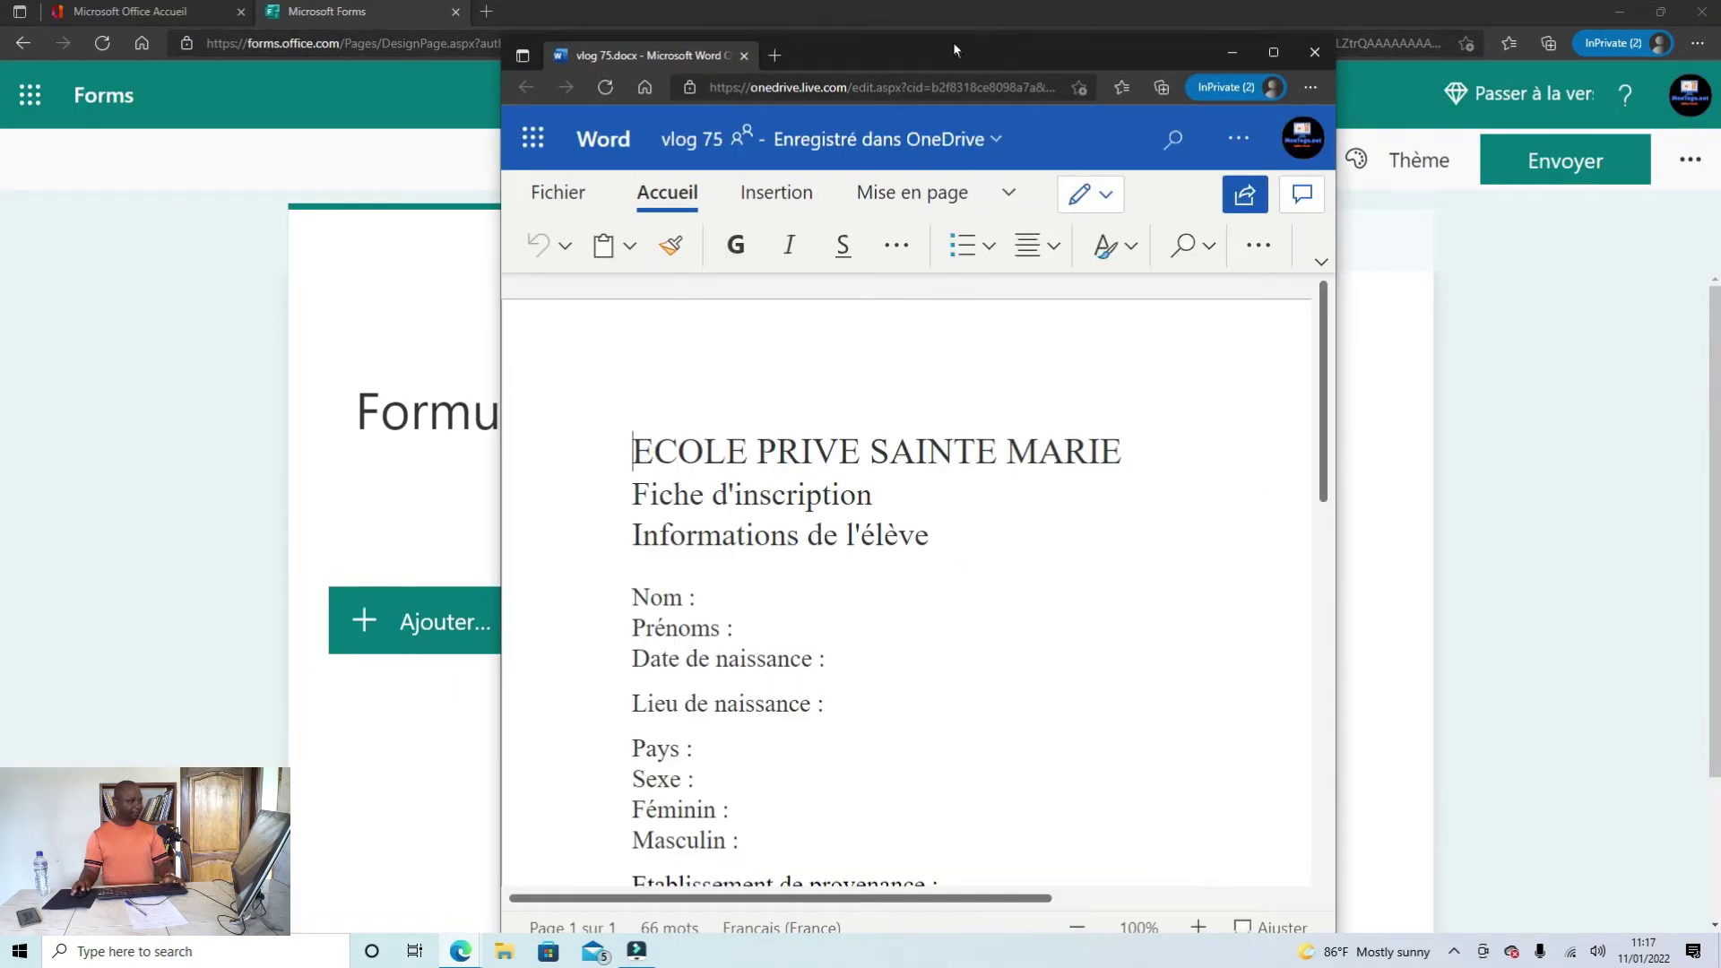
{"action": "left_click_drag", "start_coordinate": [954, 41], "coordinate": [1340, 39]}
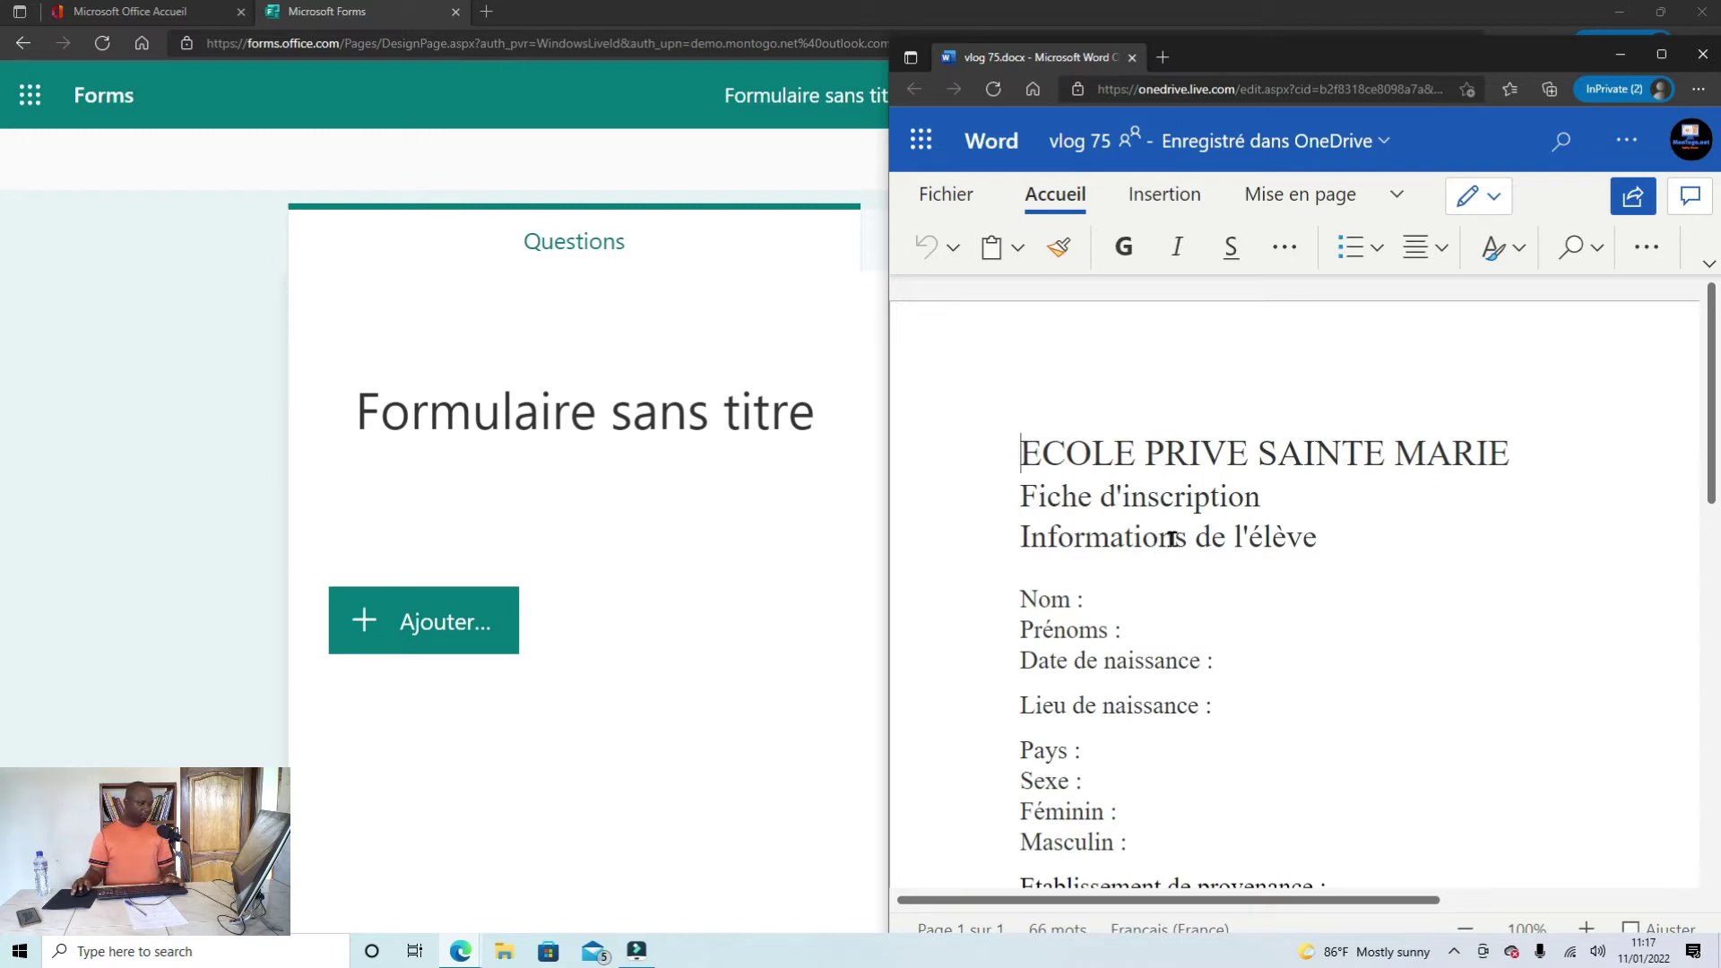
Step: Correct PRIVE to PRIVEE in the heading and select the line 'ECOLE PRIVEE SAINTE MARIE'
{"action": "left_click", "coordinate": [1251, 461]}
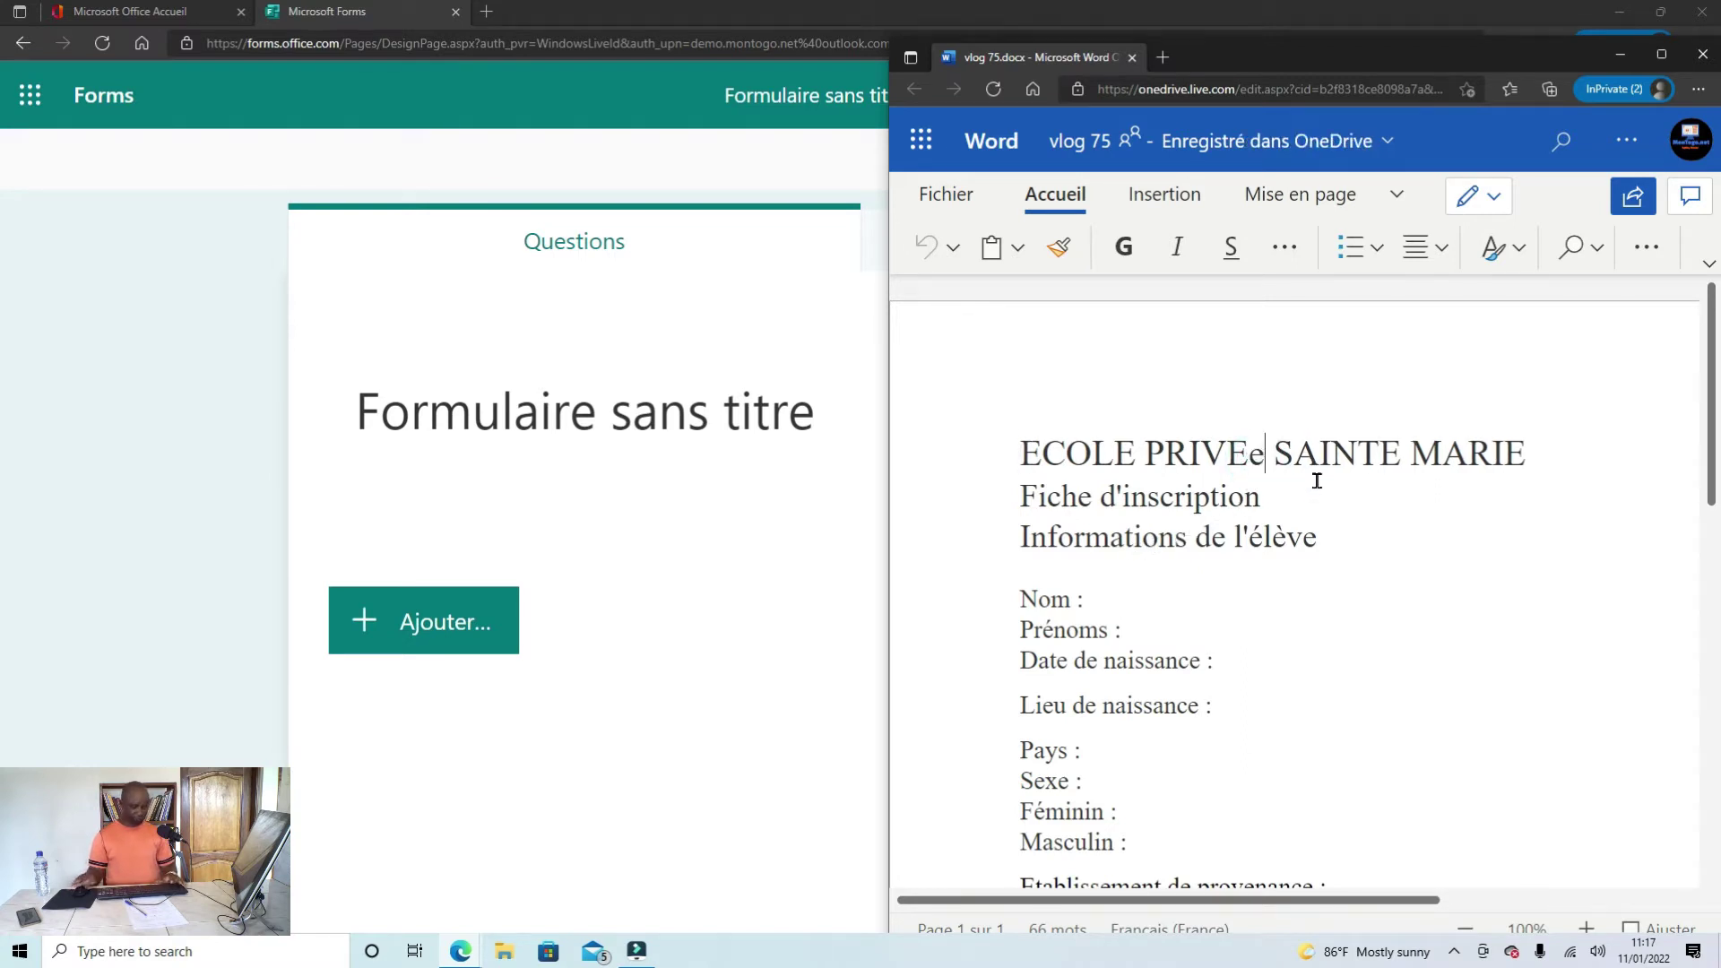
{"action": "type", "text": "E"}
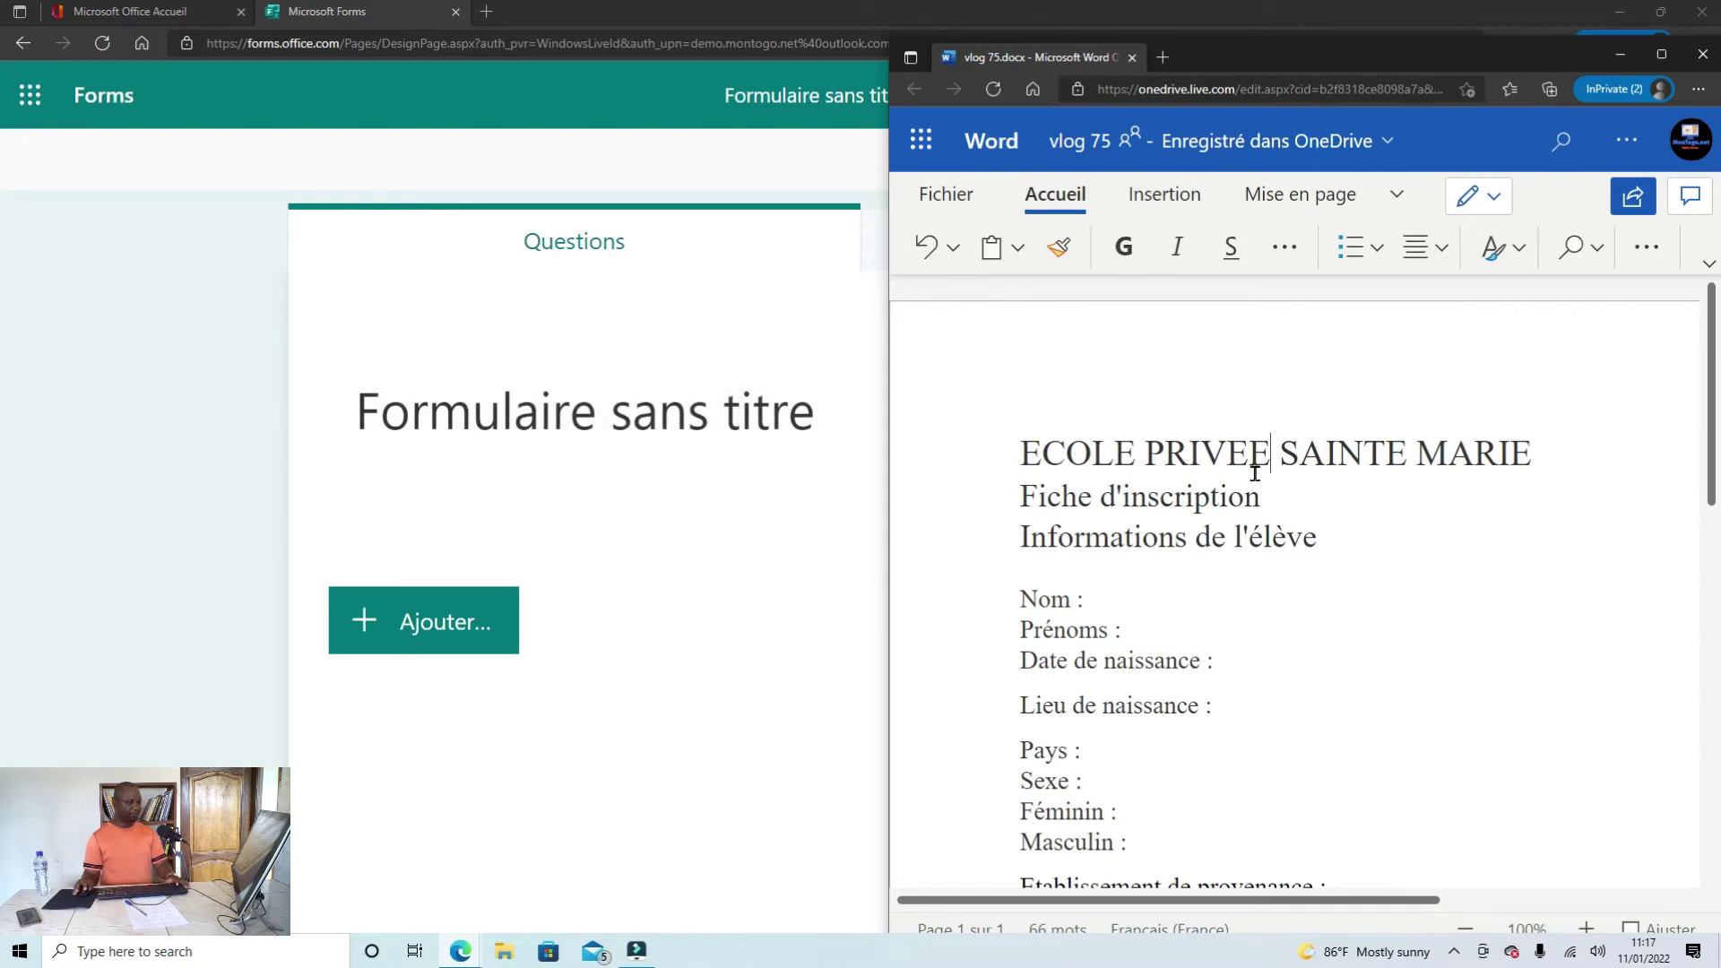
{"action": "left_click_drag", "start_coordinate": [1550, 455], "coordinate": [1030, 451]}
{"action": "key", "text": "ctrl+c"}
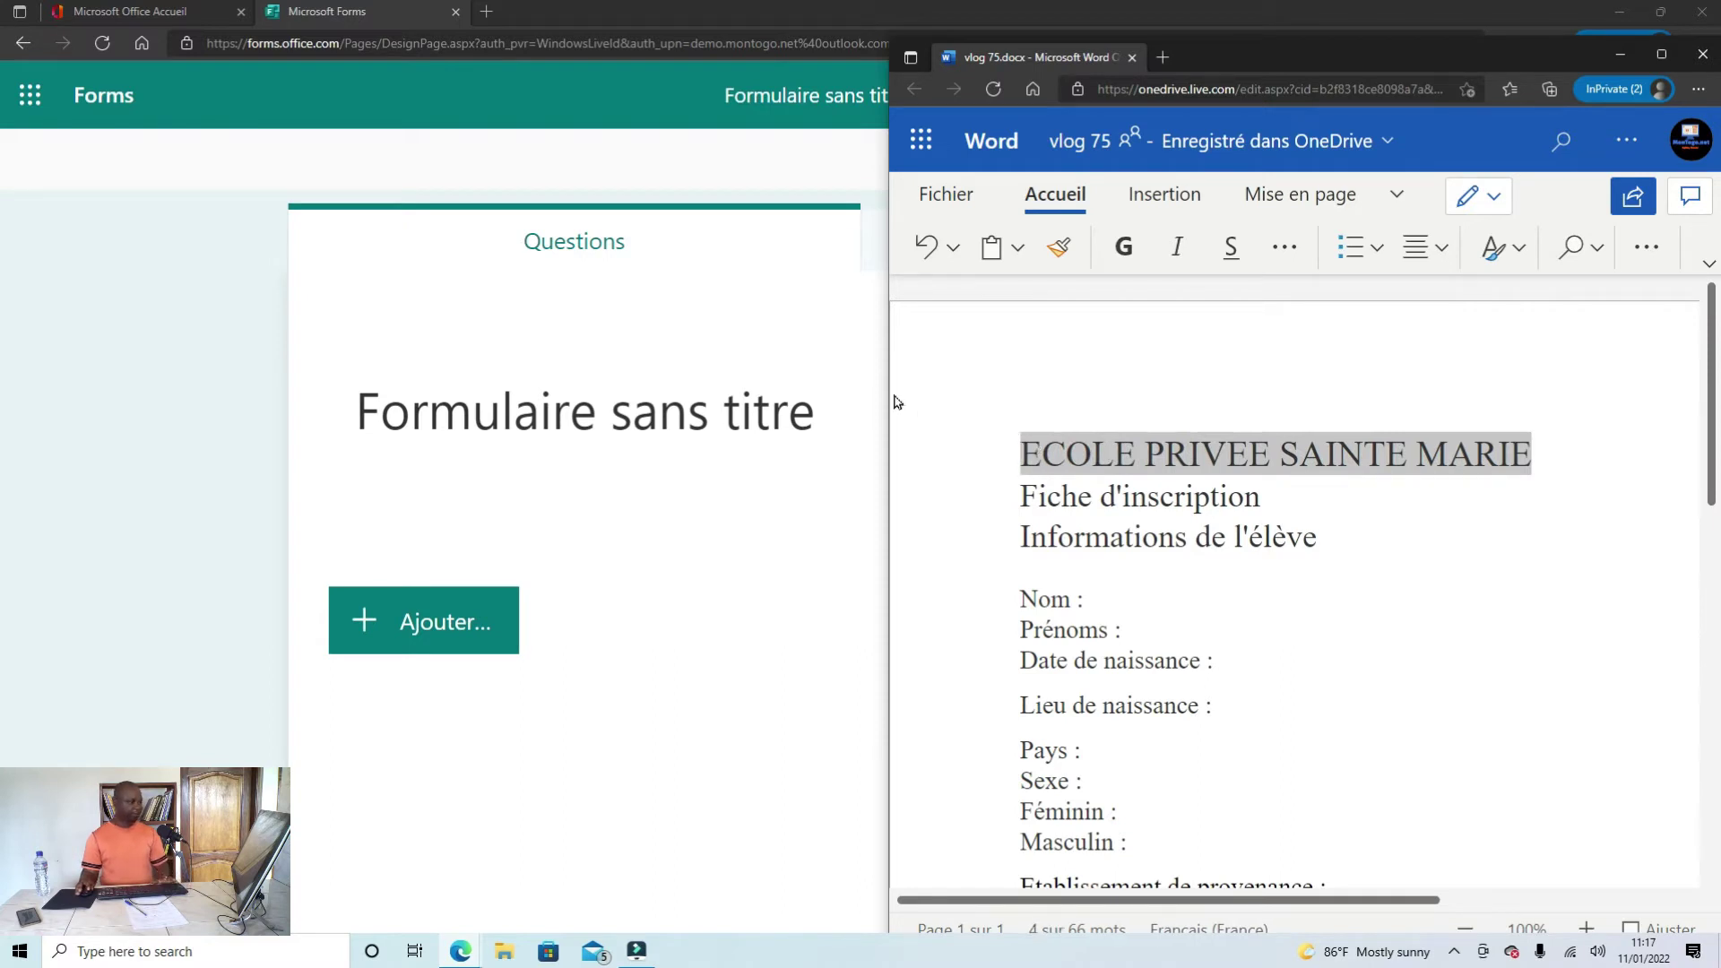
Step: Replace the placeholder form title with the pasted 'ECOLE PRIVEE SAINTE MARIE'
{"action": "left_click", "coordinate": [705, 410]}
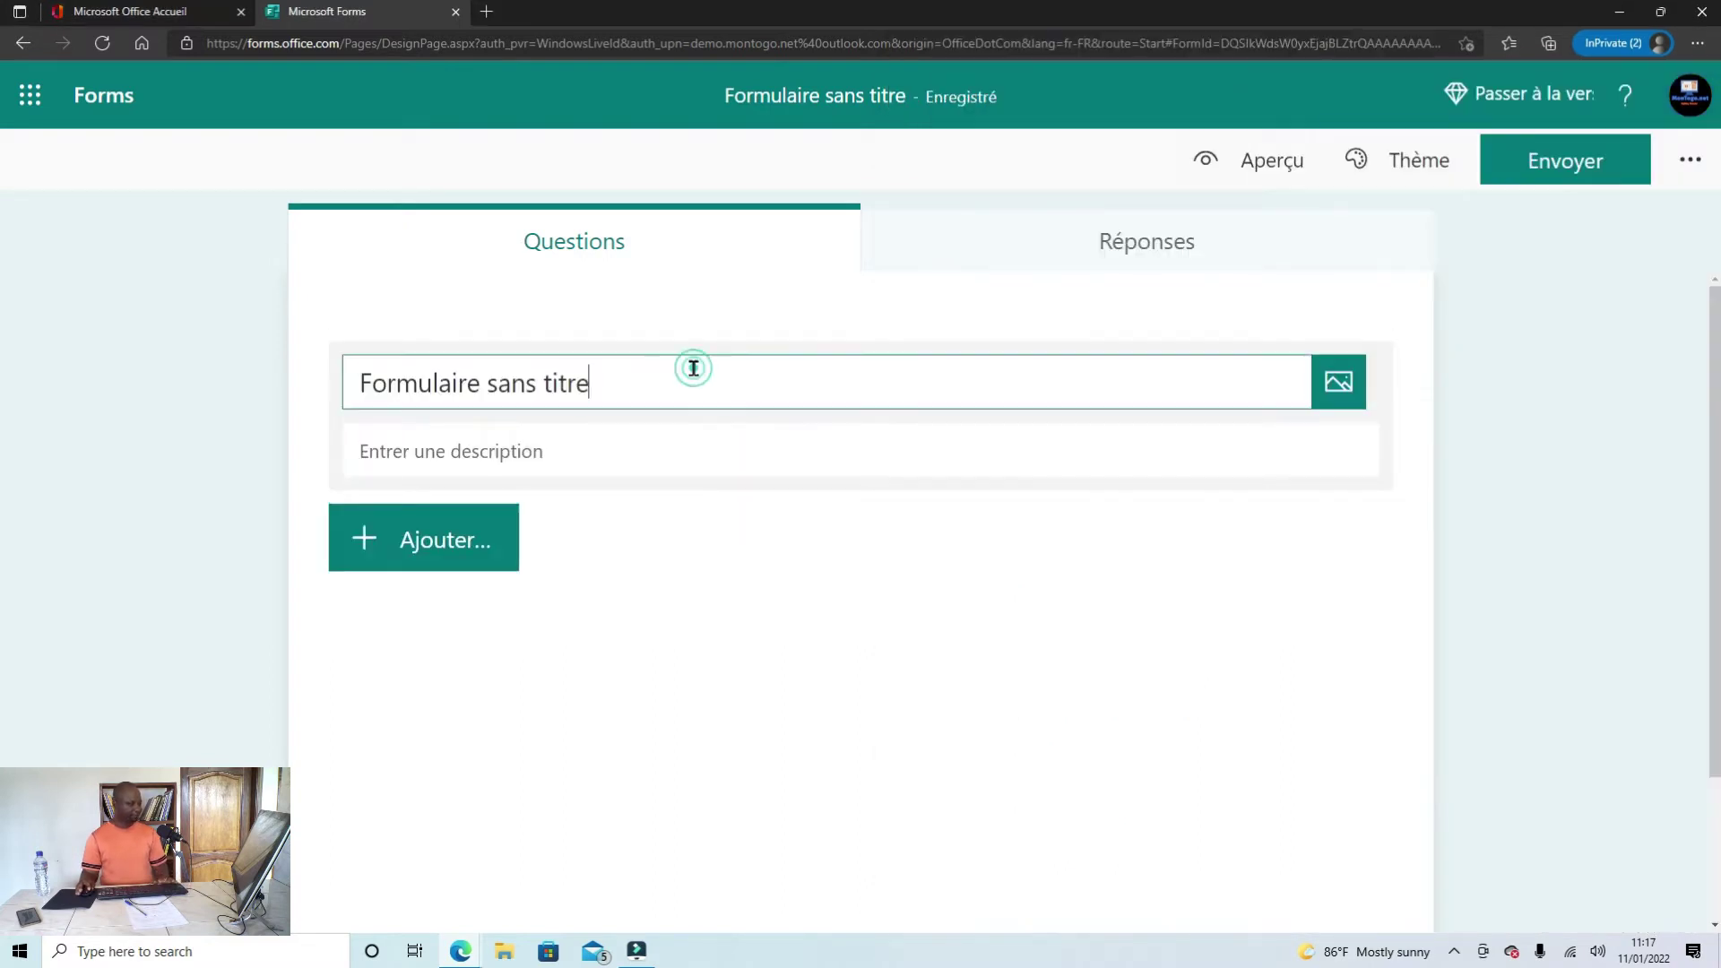
{"action": "left_click_drag", "start_coordinate": [691, 368], "coordinate": [359, 369]}
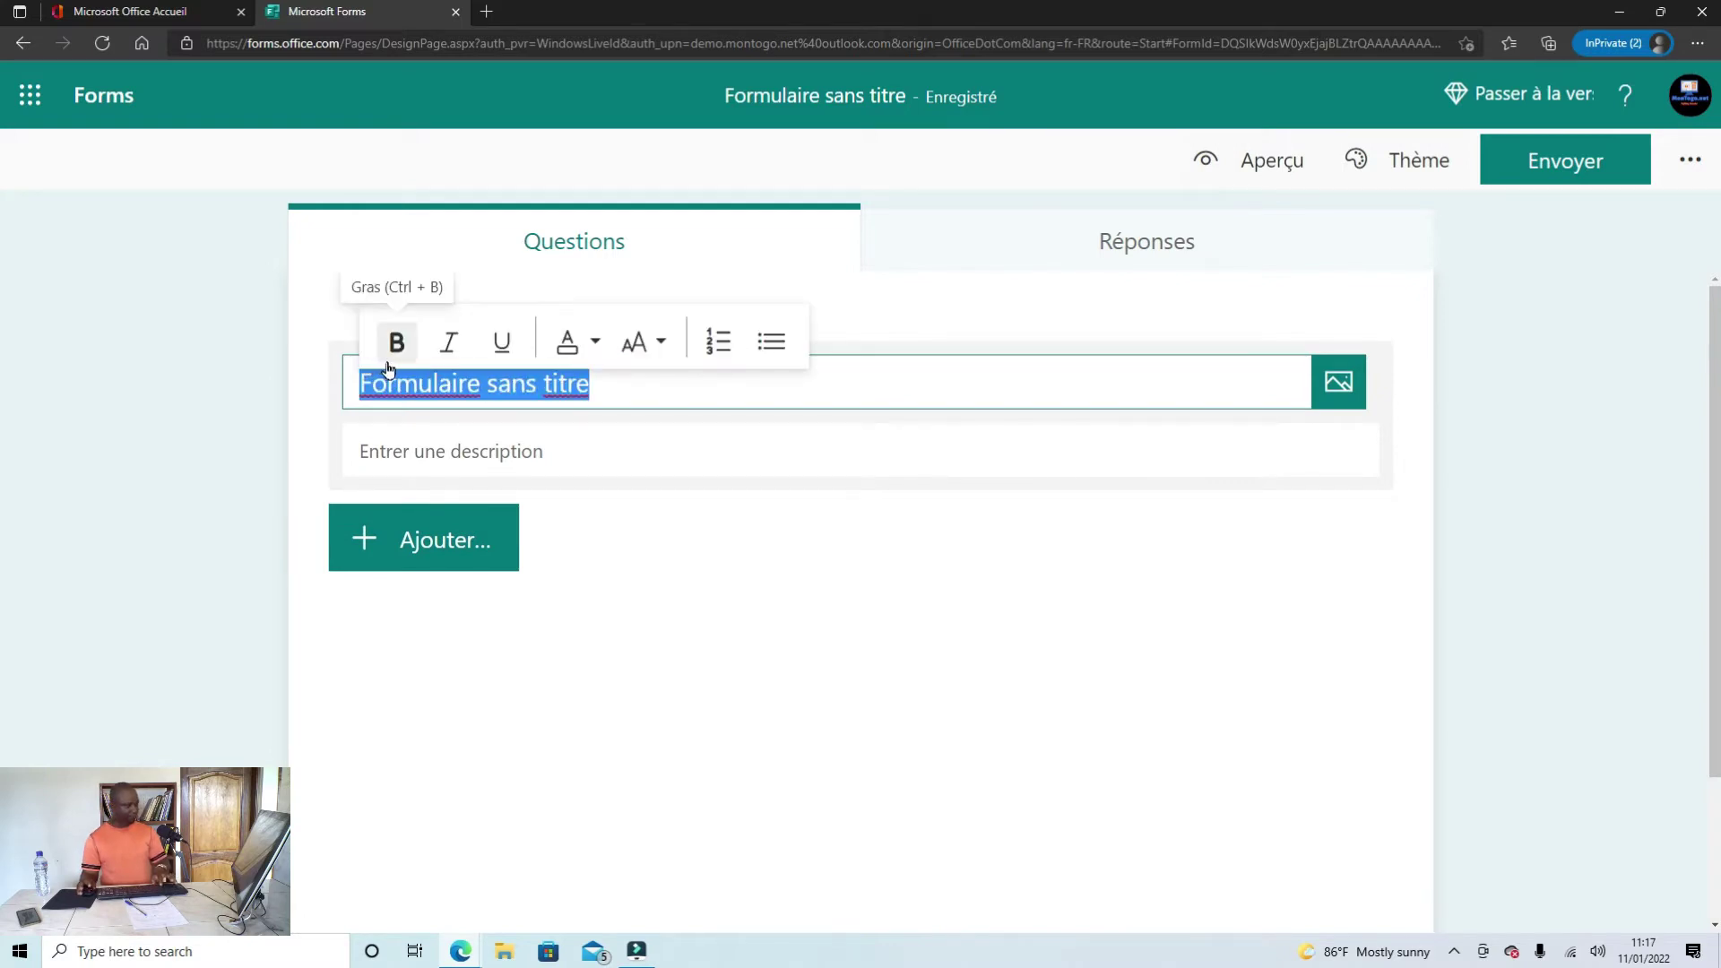
{"action": "key", "text": "ctrl+v"}
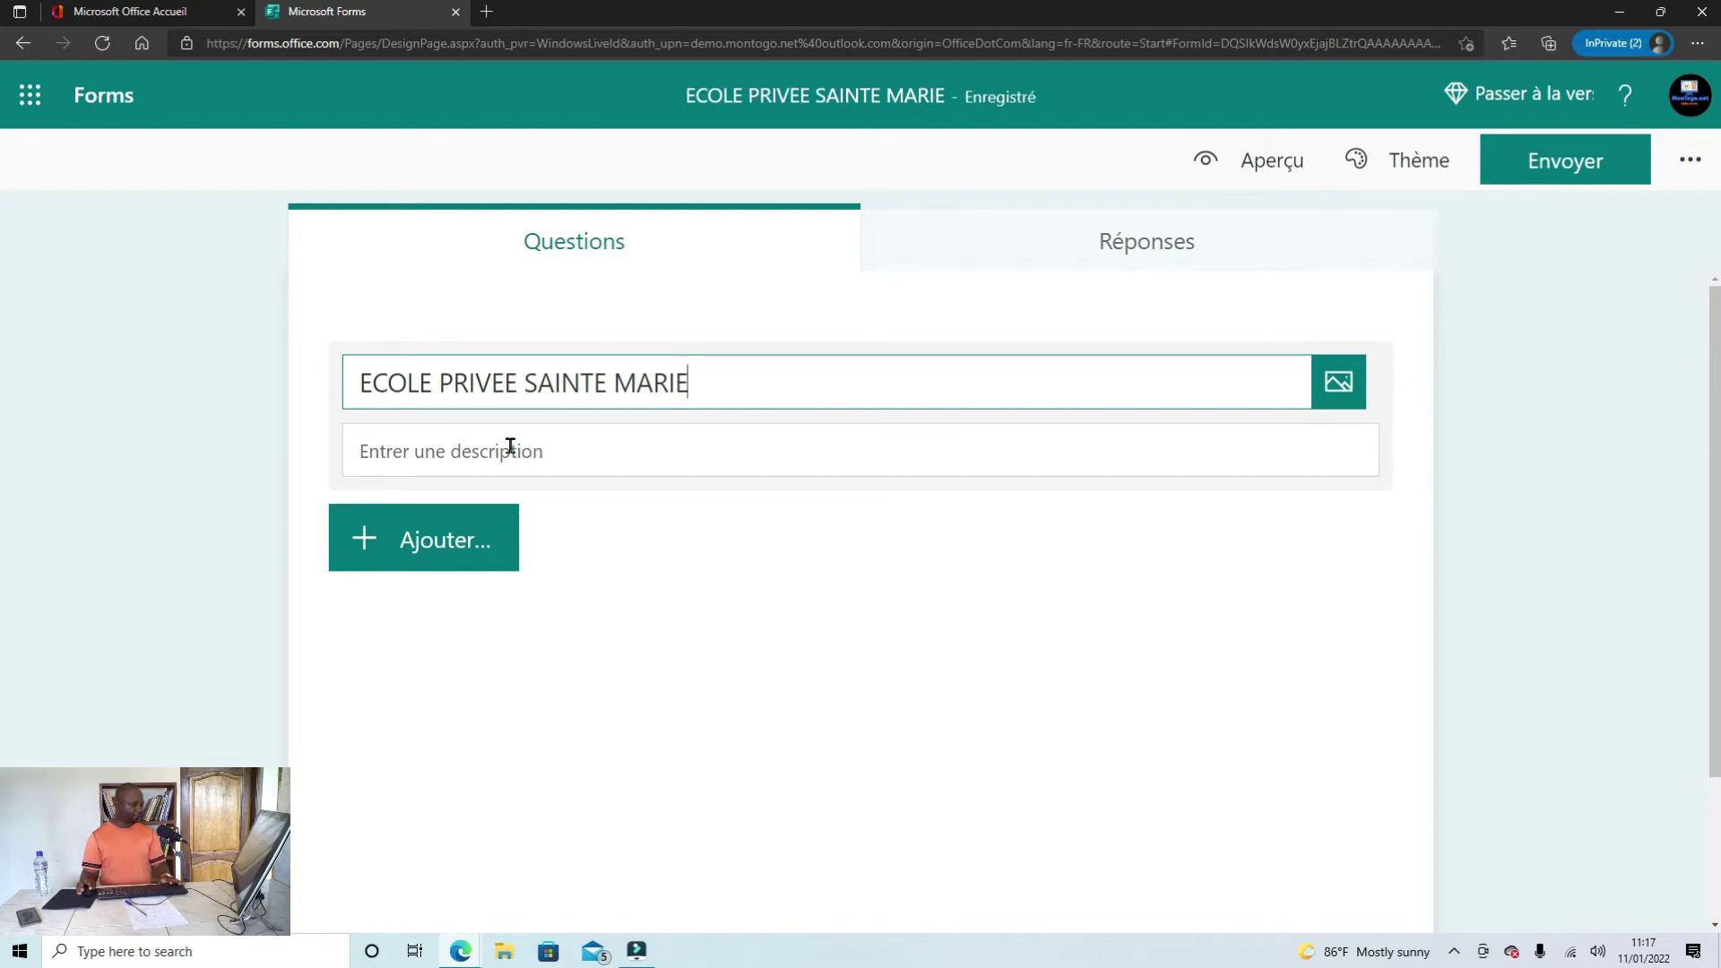
Step: Select the line 'Fiche d'inscription' in Word and focus the form's description field
{"action": "left_click", "coordinate": [516, 450]}
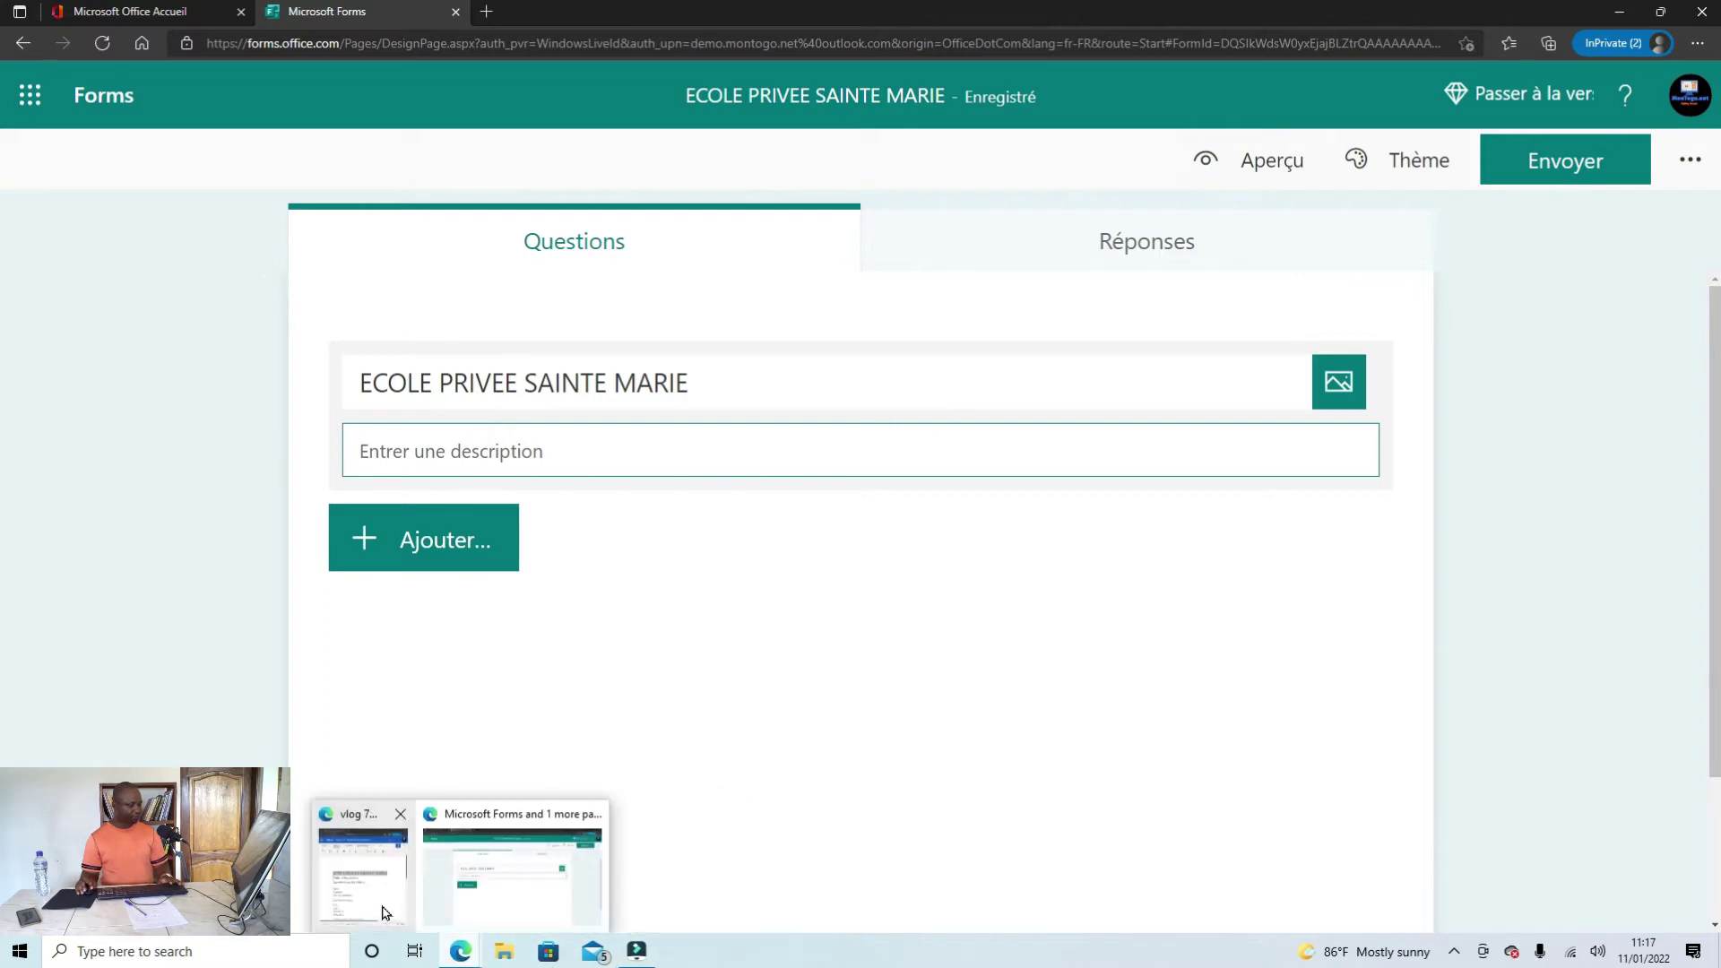
{"action": "left_click", "coordinate": [385, 905]}
{"action": "left_click_drag", "start_coordinate": [1272, 494], "coordinate": [1018, 504]}
{"action": "key", "text": "ctrl+c"}
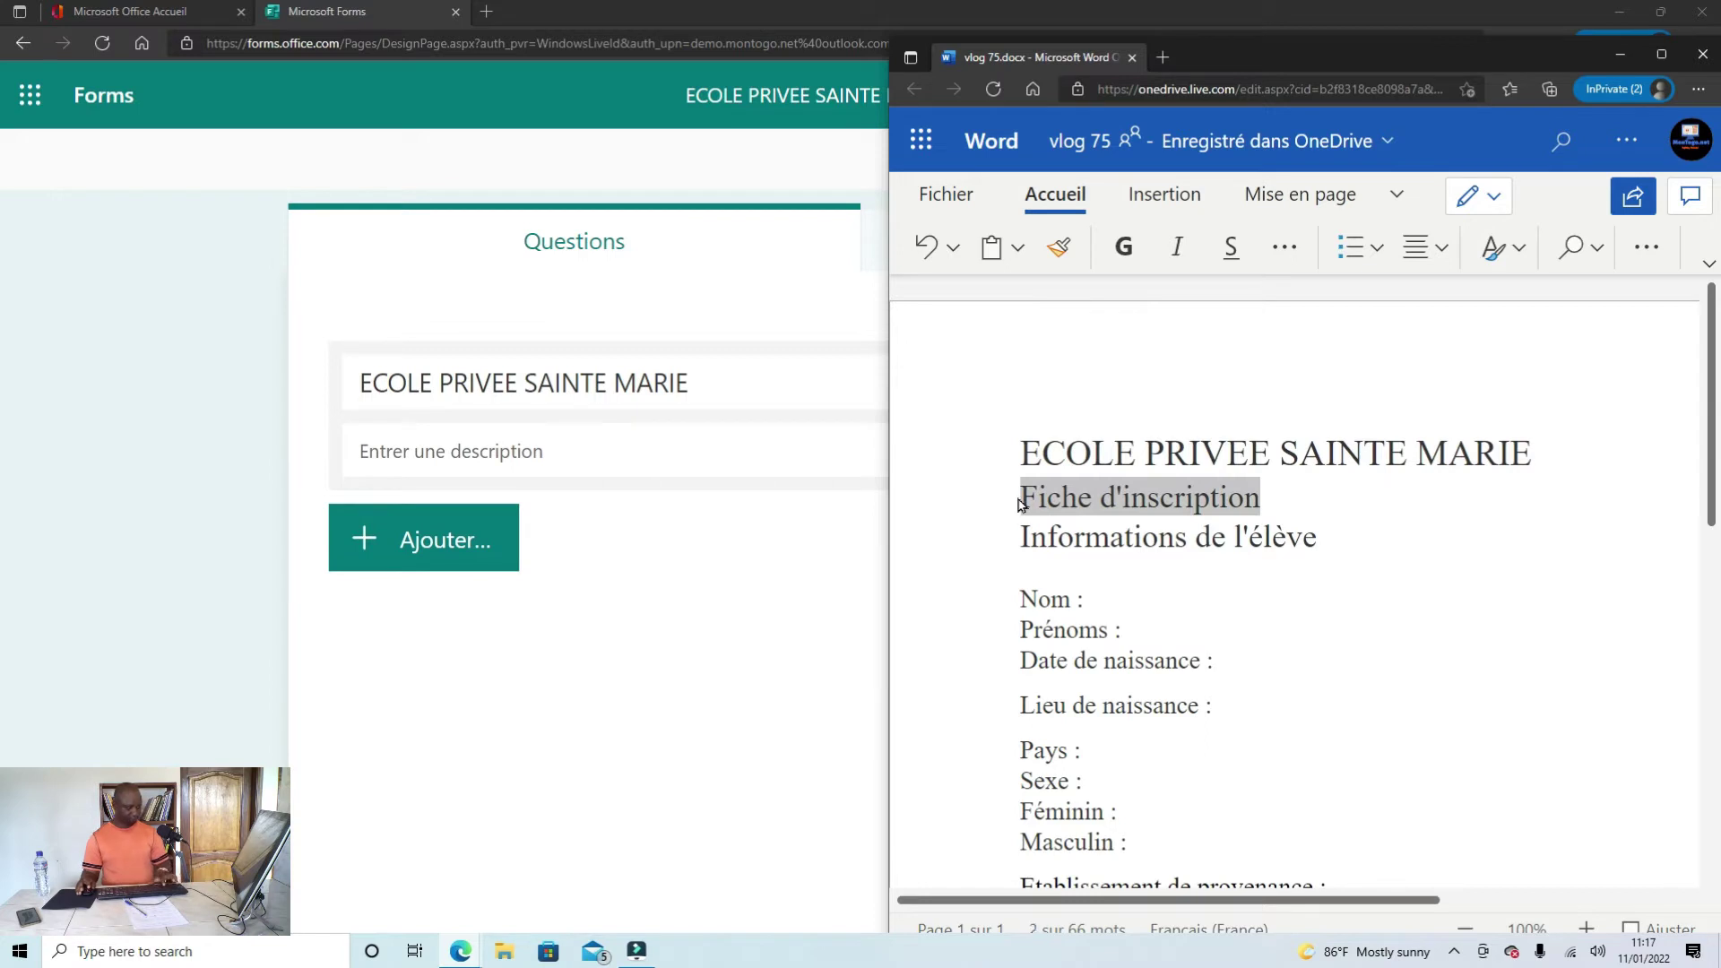
{"action": "left_click", "coordinate": [566, 453]}
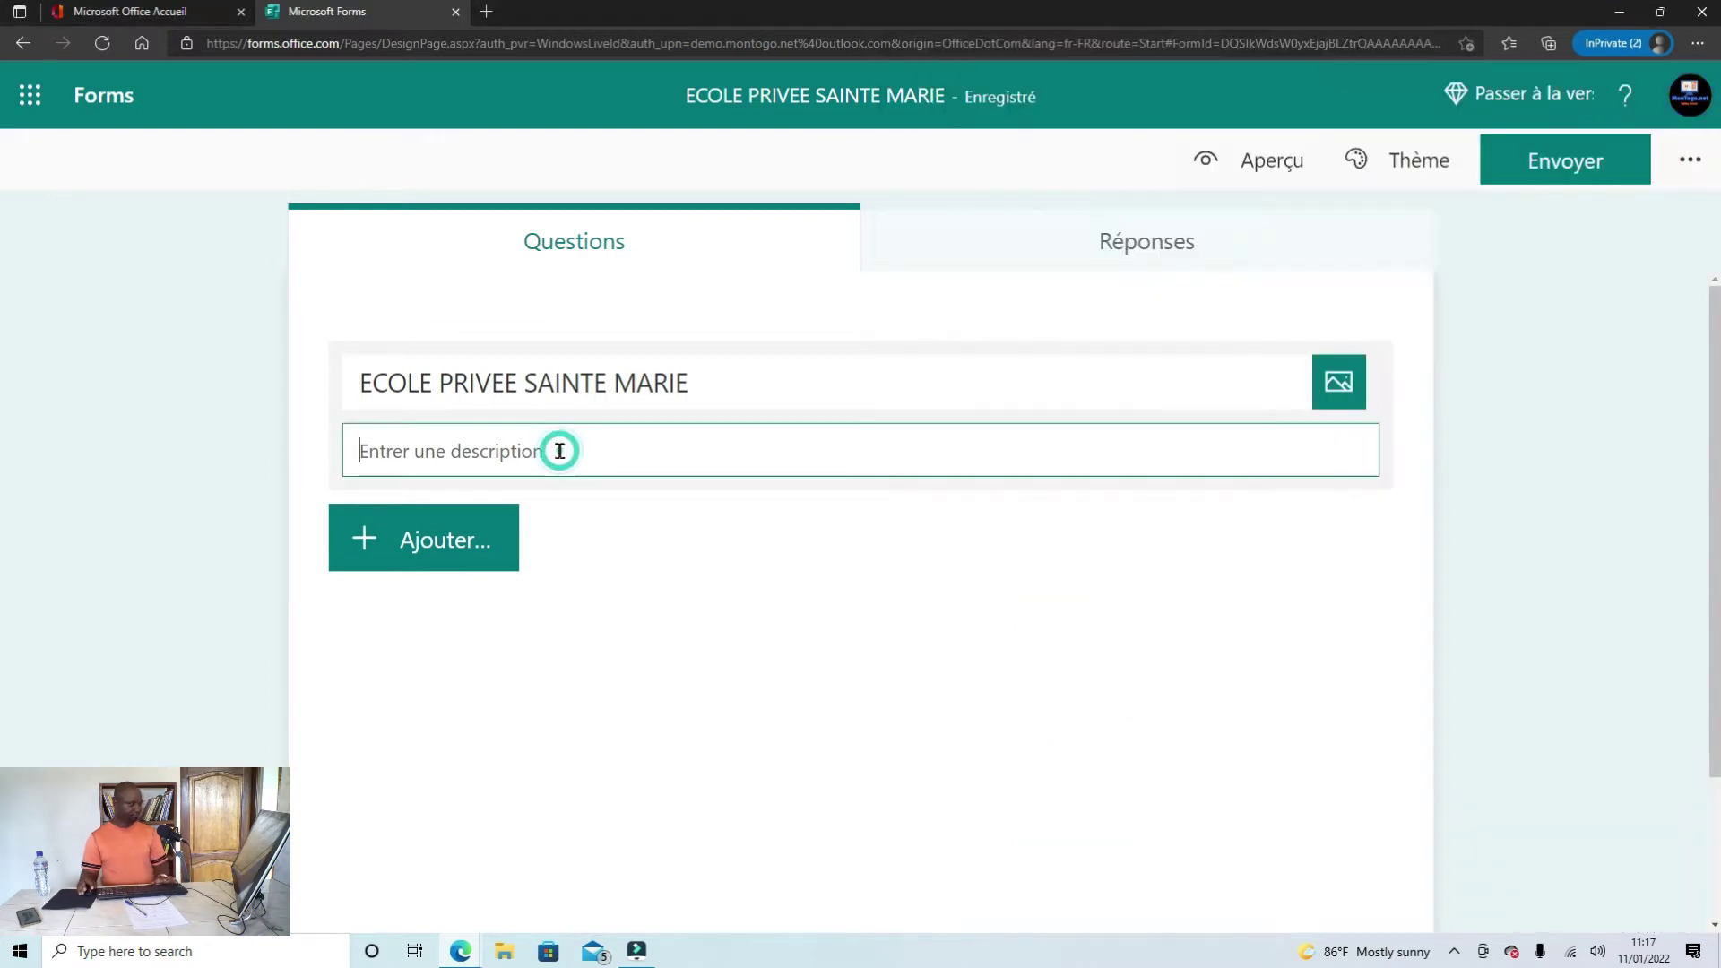
{"action": "left_click", "coordinate": [607, 461]}
{"action": "left_click", "coordinate": [605, 462]}
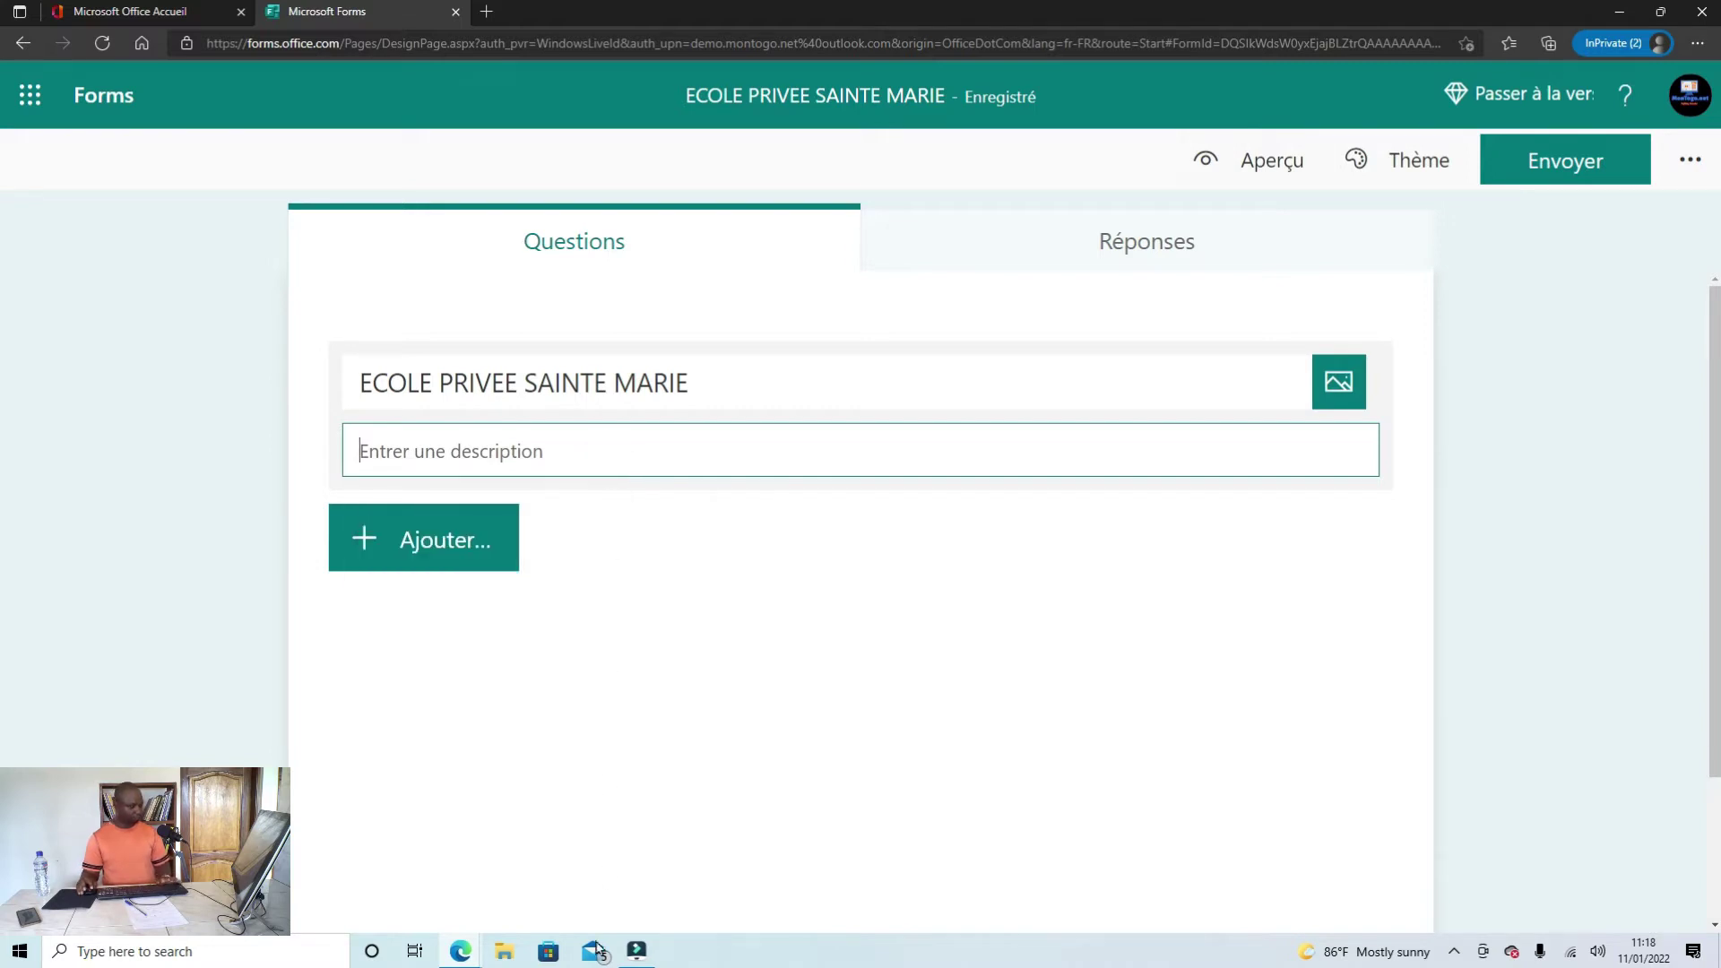
Step: Copy 'Fiche d'inscription' from Word and paste it as the form description
{"action": "left_click", "coordinate": [460, 950]}
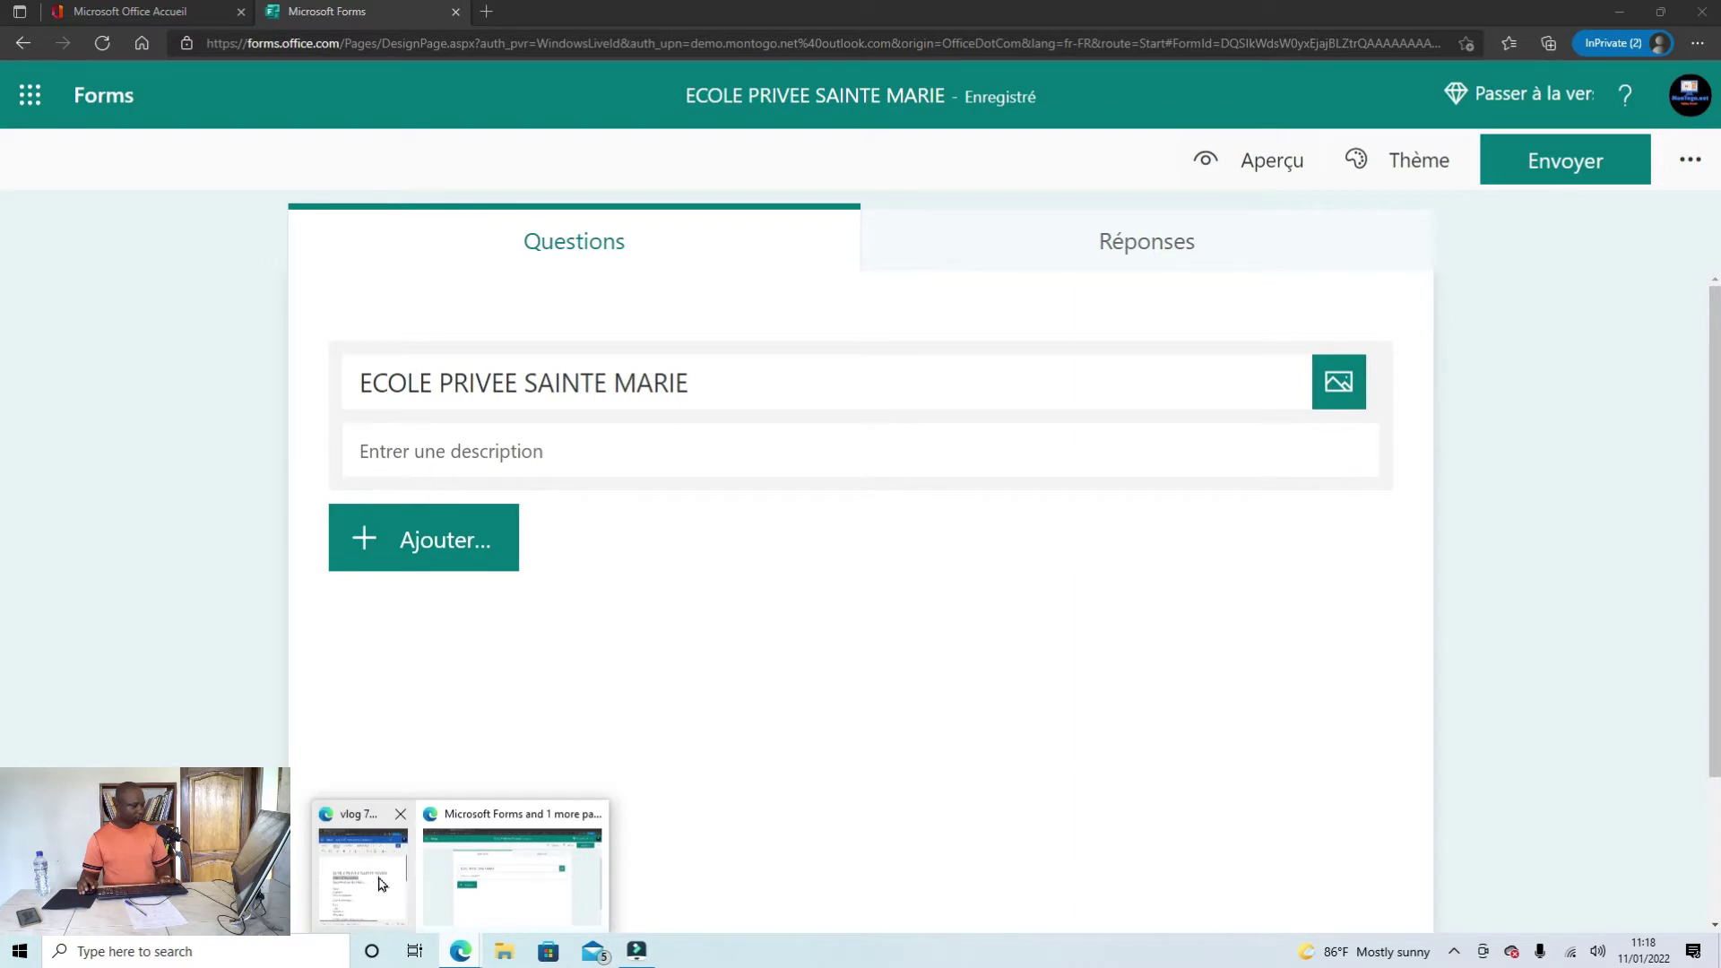
{"action": "left_click", "coordinate": [381, 884]}
{"action": "right_click", "coordinate": [1067, 492]}
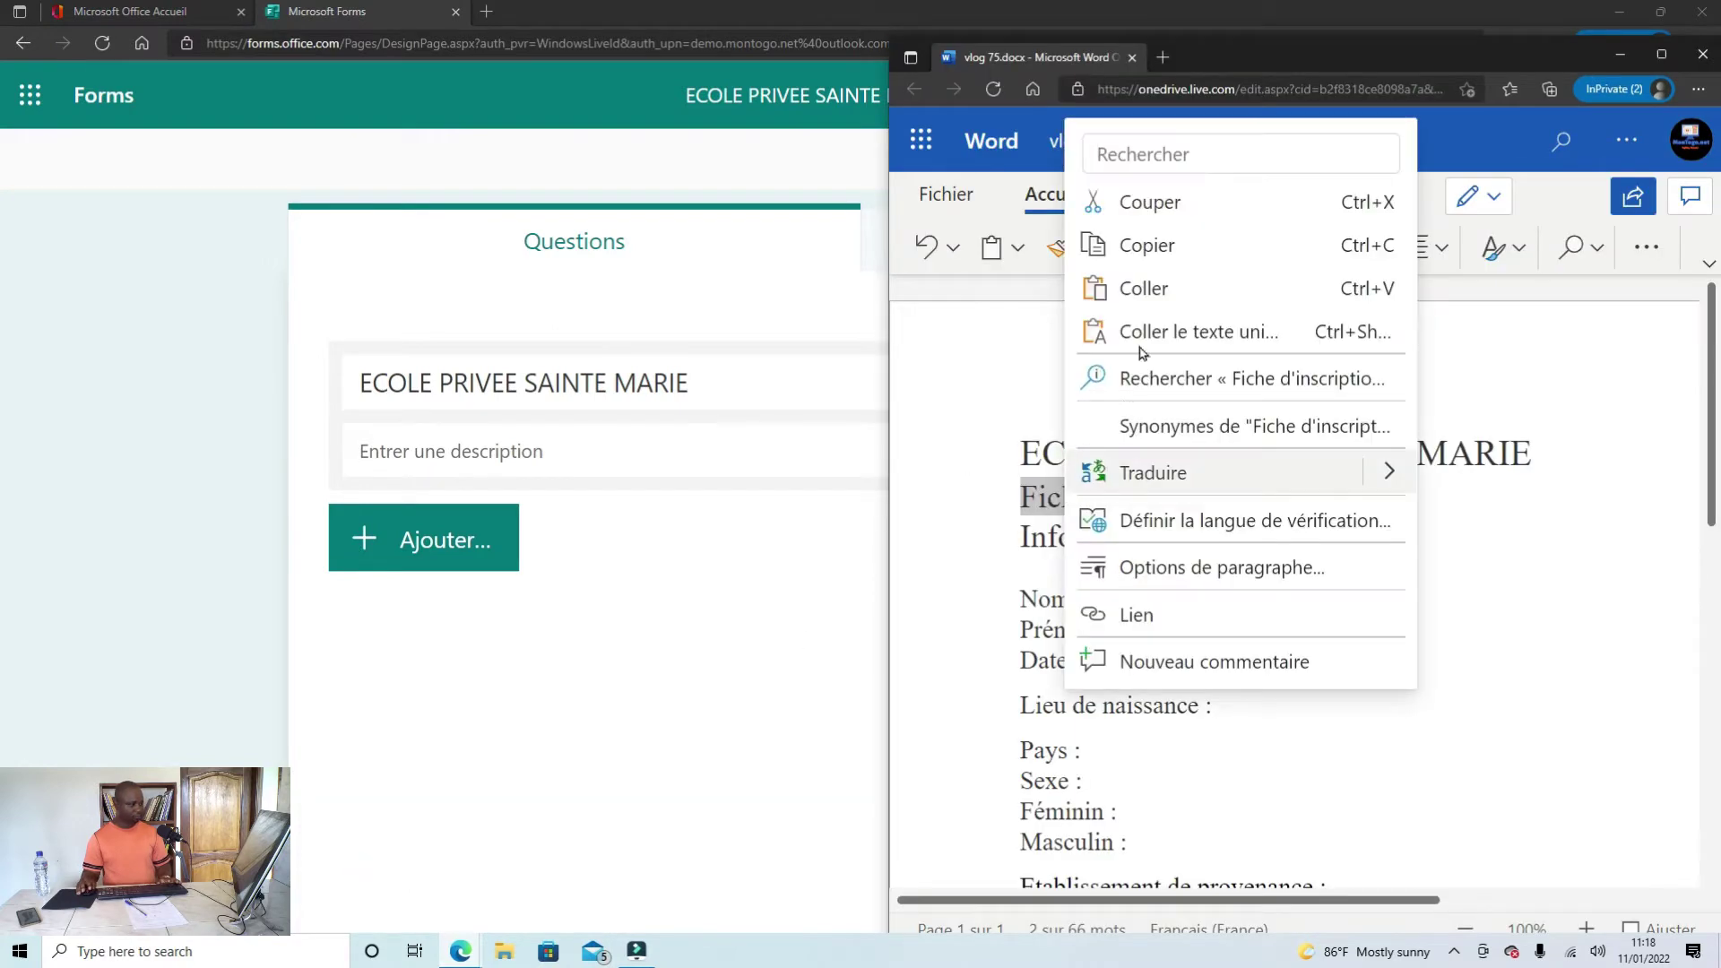
{"action": "left_click", "coordinate": [1147, 246]}
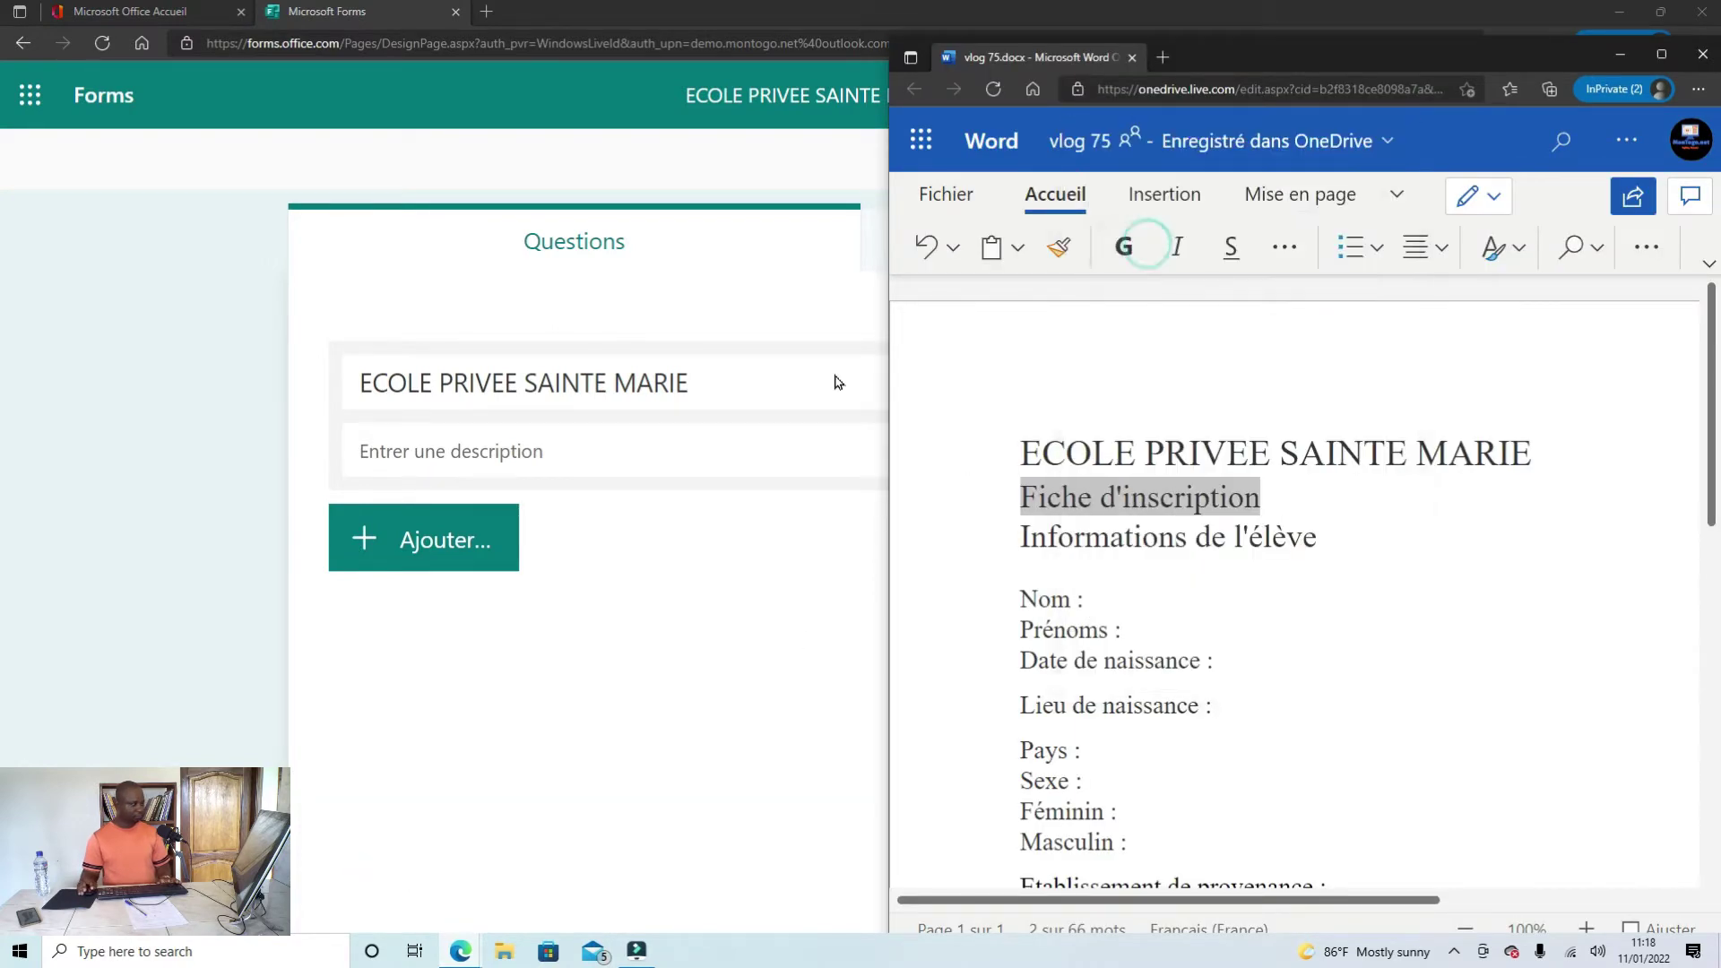
{"action": "left_click", "coordinate": [591, 457]}
{"action": "right_click", "coordinate": [596, 466]}
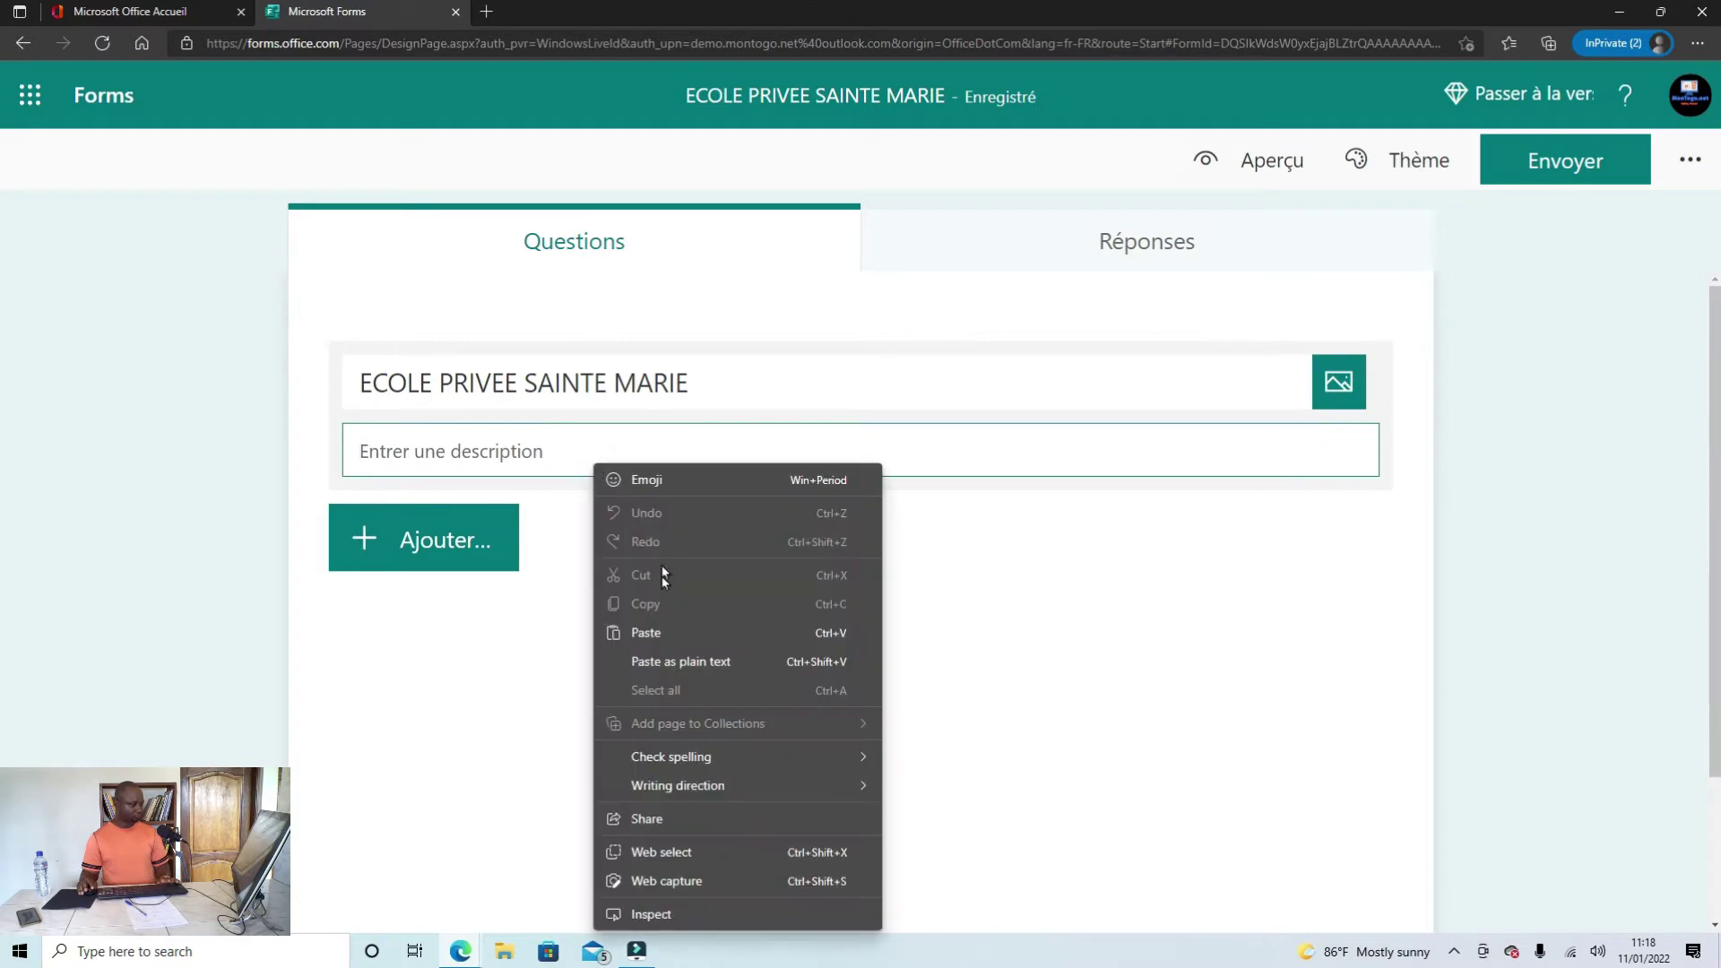
{"action": "left_click", "coordinate": [648, 633]}
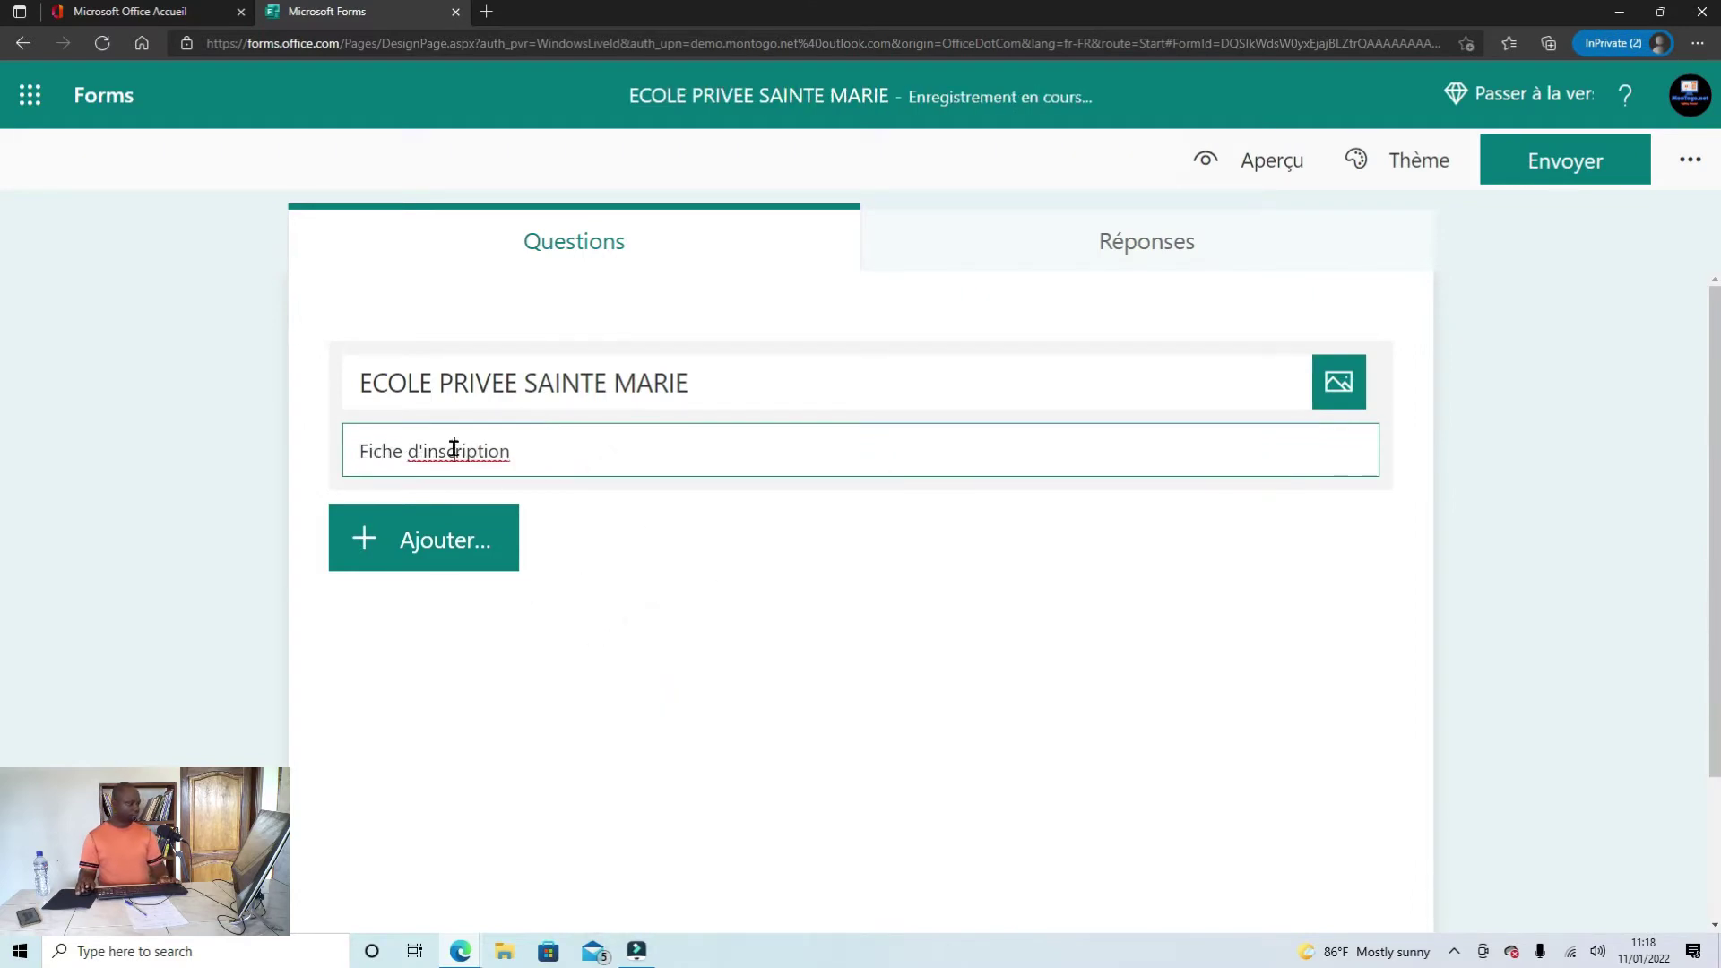
{"action": "right_click", "coordinate": [425, 463]}
{"action": "left_click", "coordinate": [434, 462]}
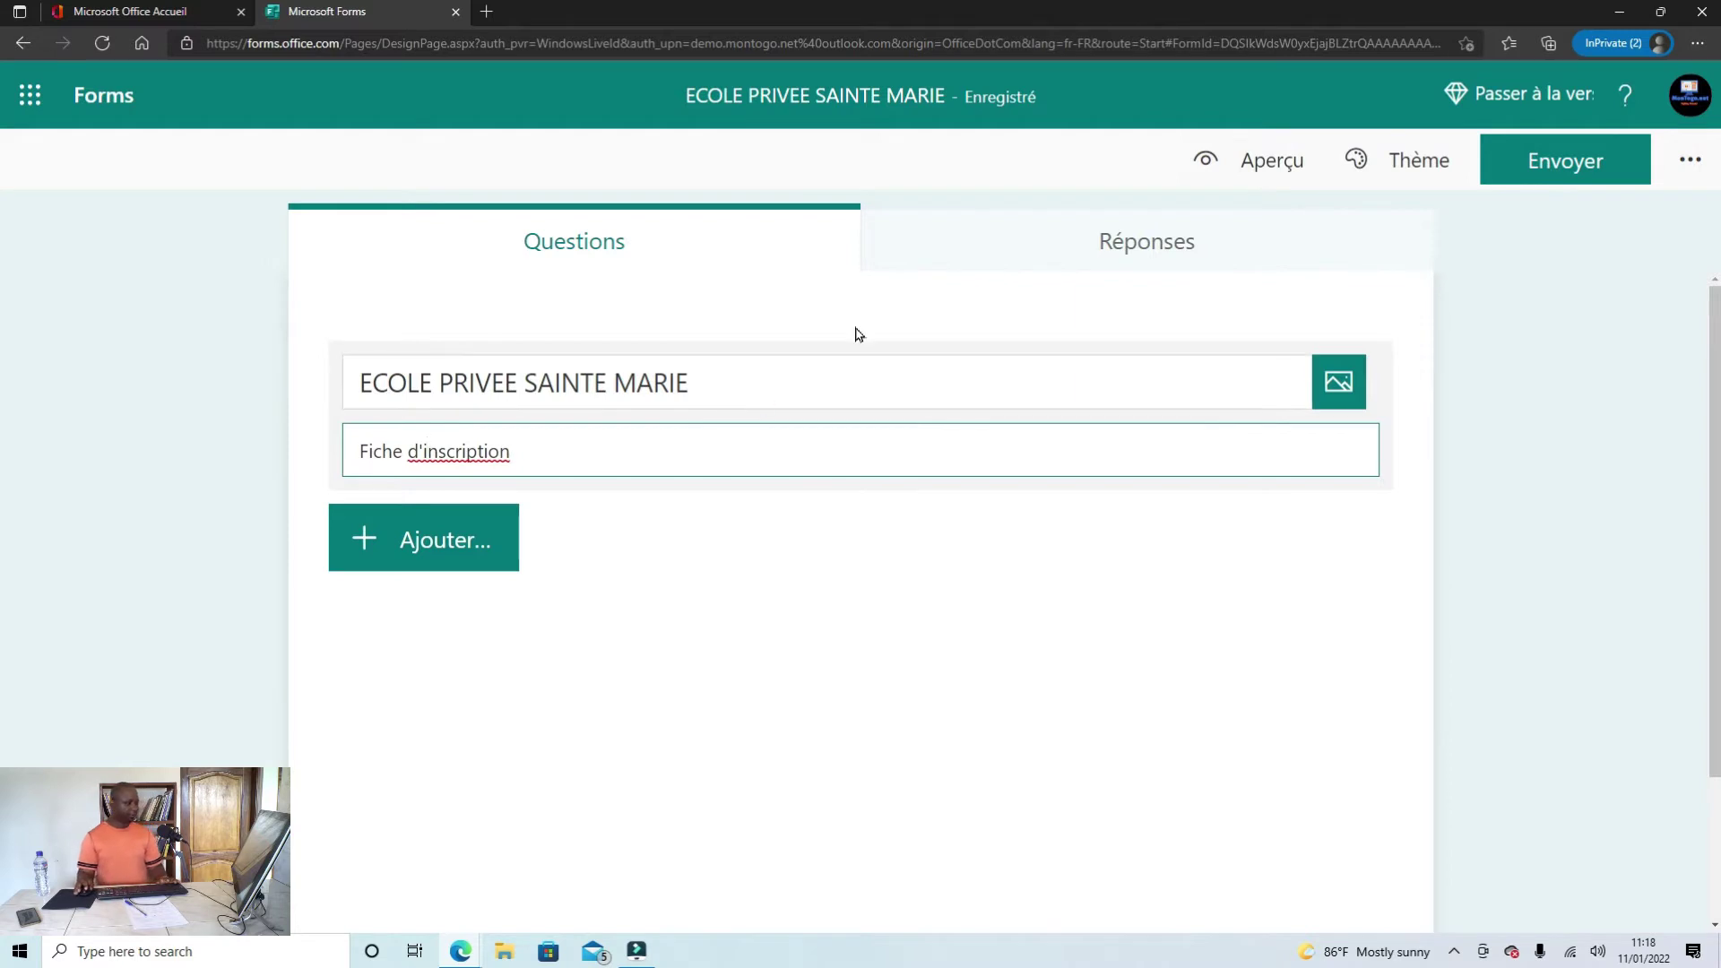
{"action": "left_click", "coordinate": [1264, 172]}
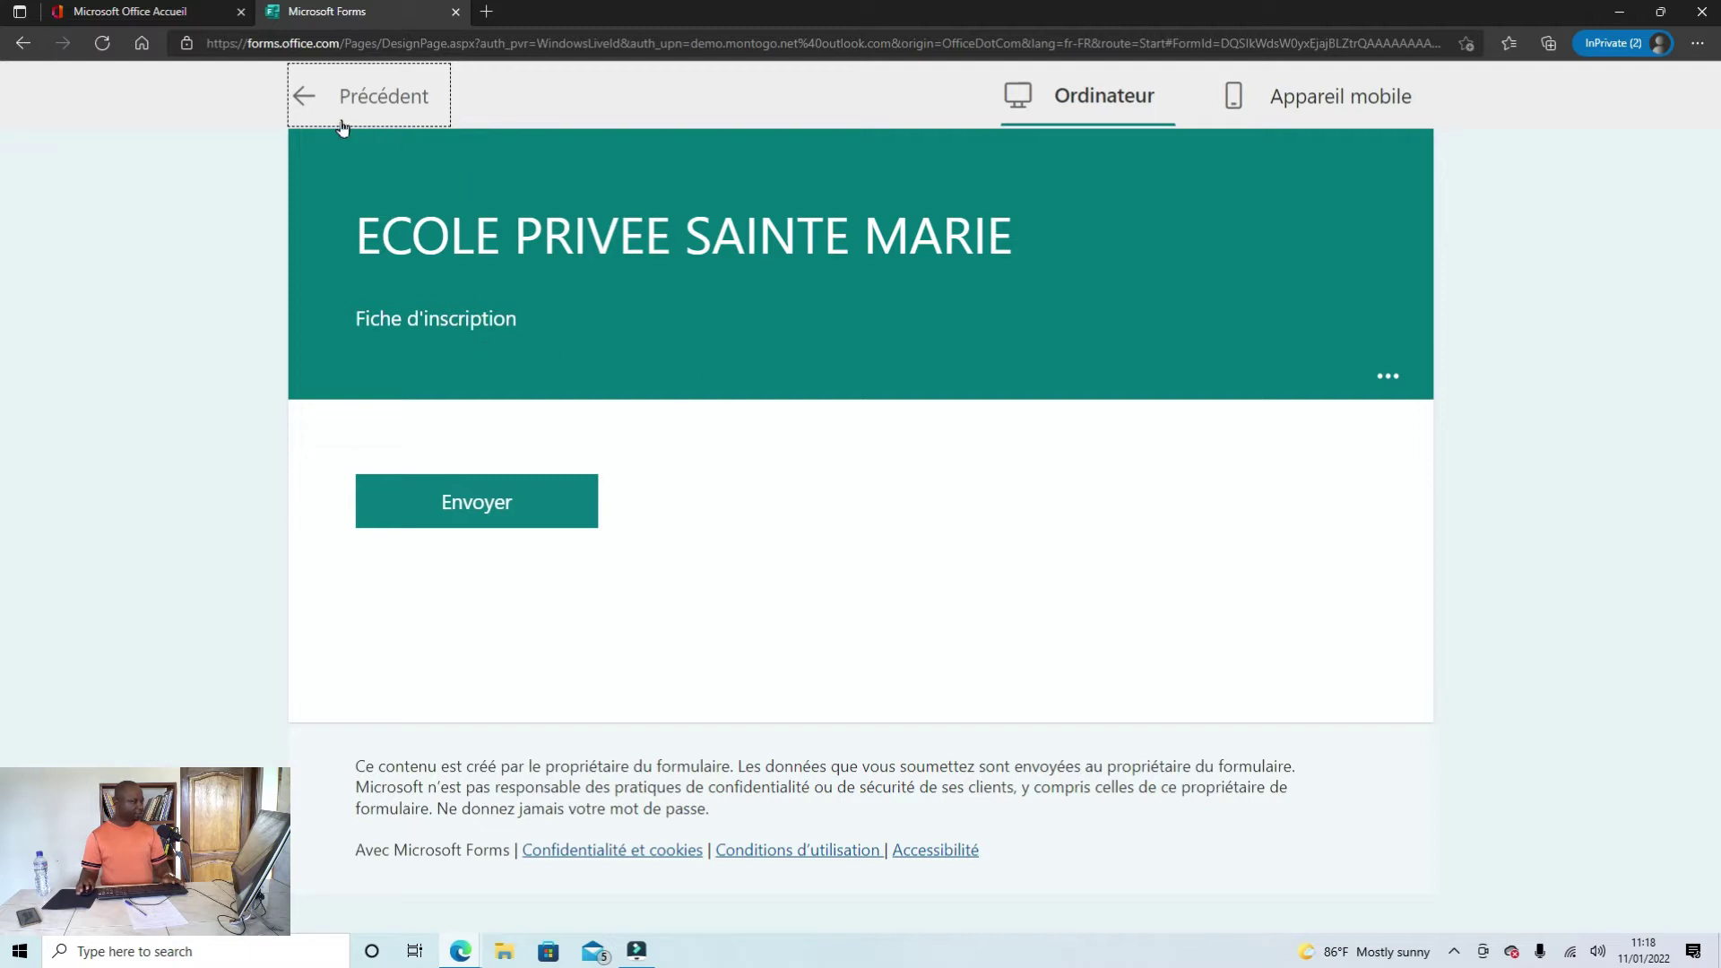
{"action": "left_click", "coordinate": [308, 93]}
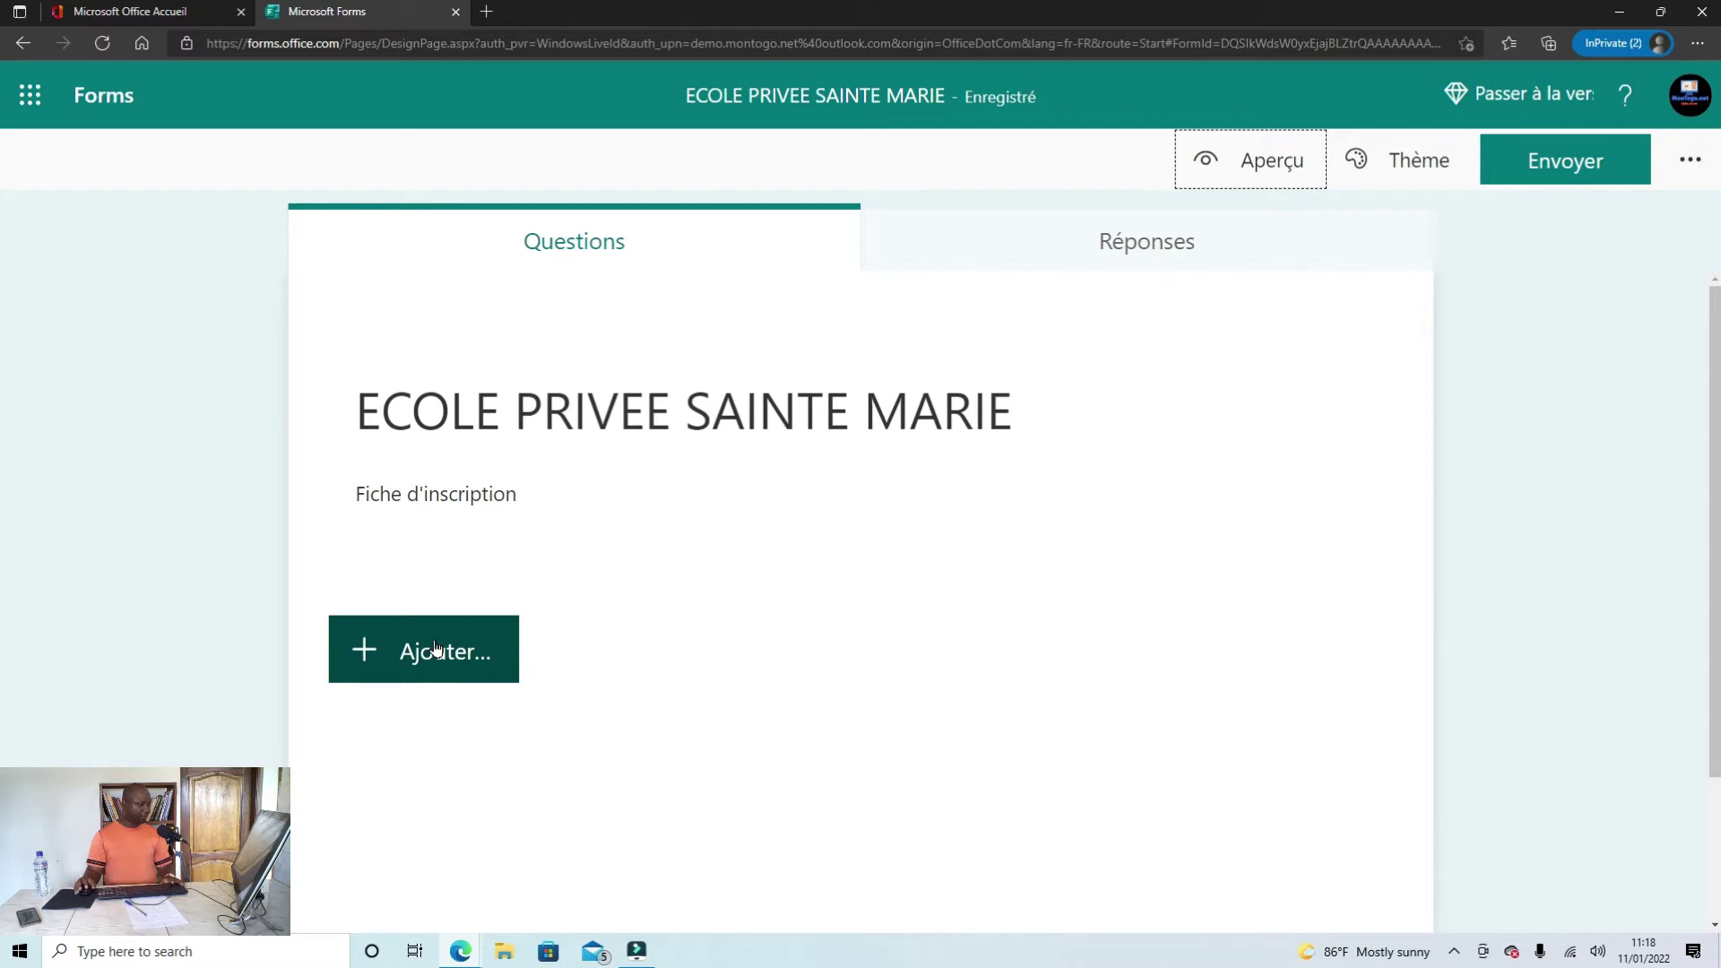
Step: Copy the line 'Informations de l'élève' from the Word document
{"action": "left_click", "coordinate": [437, 648]}
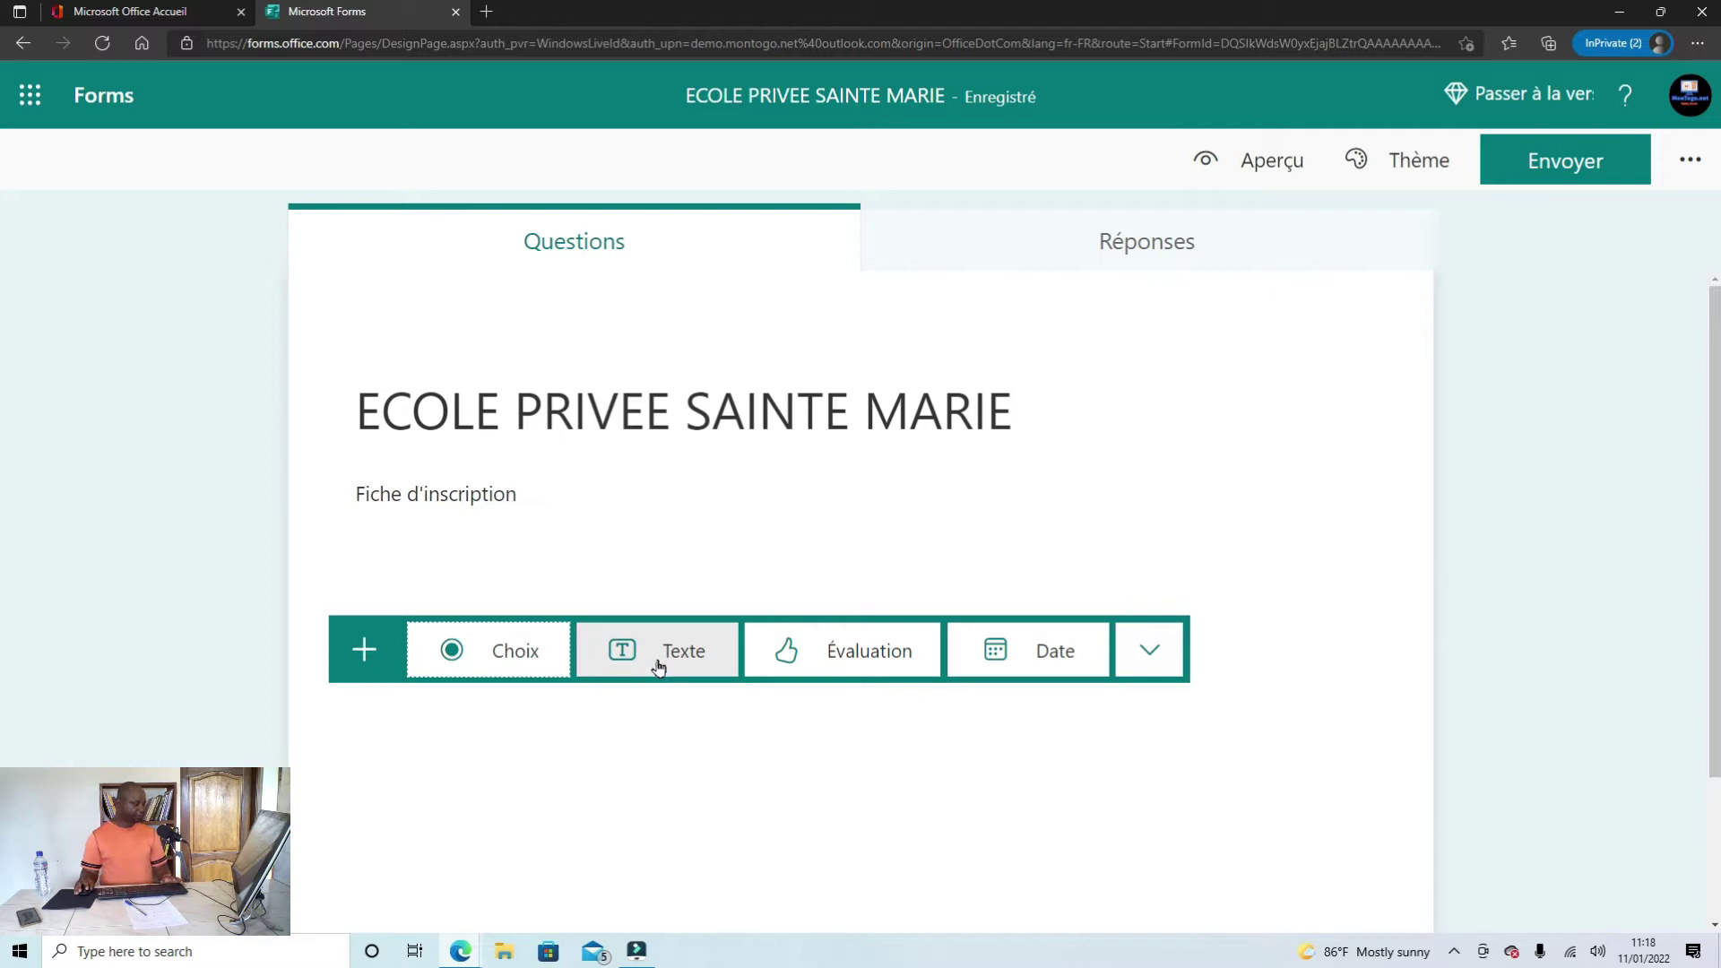
{"action": "mouse_move", "coordinate": [462, 955]}
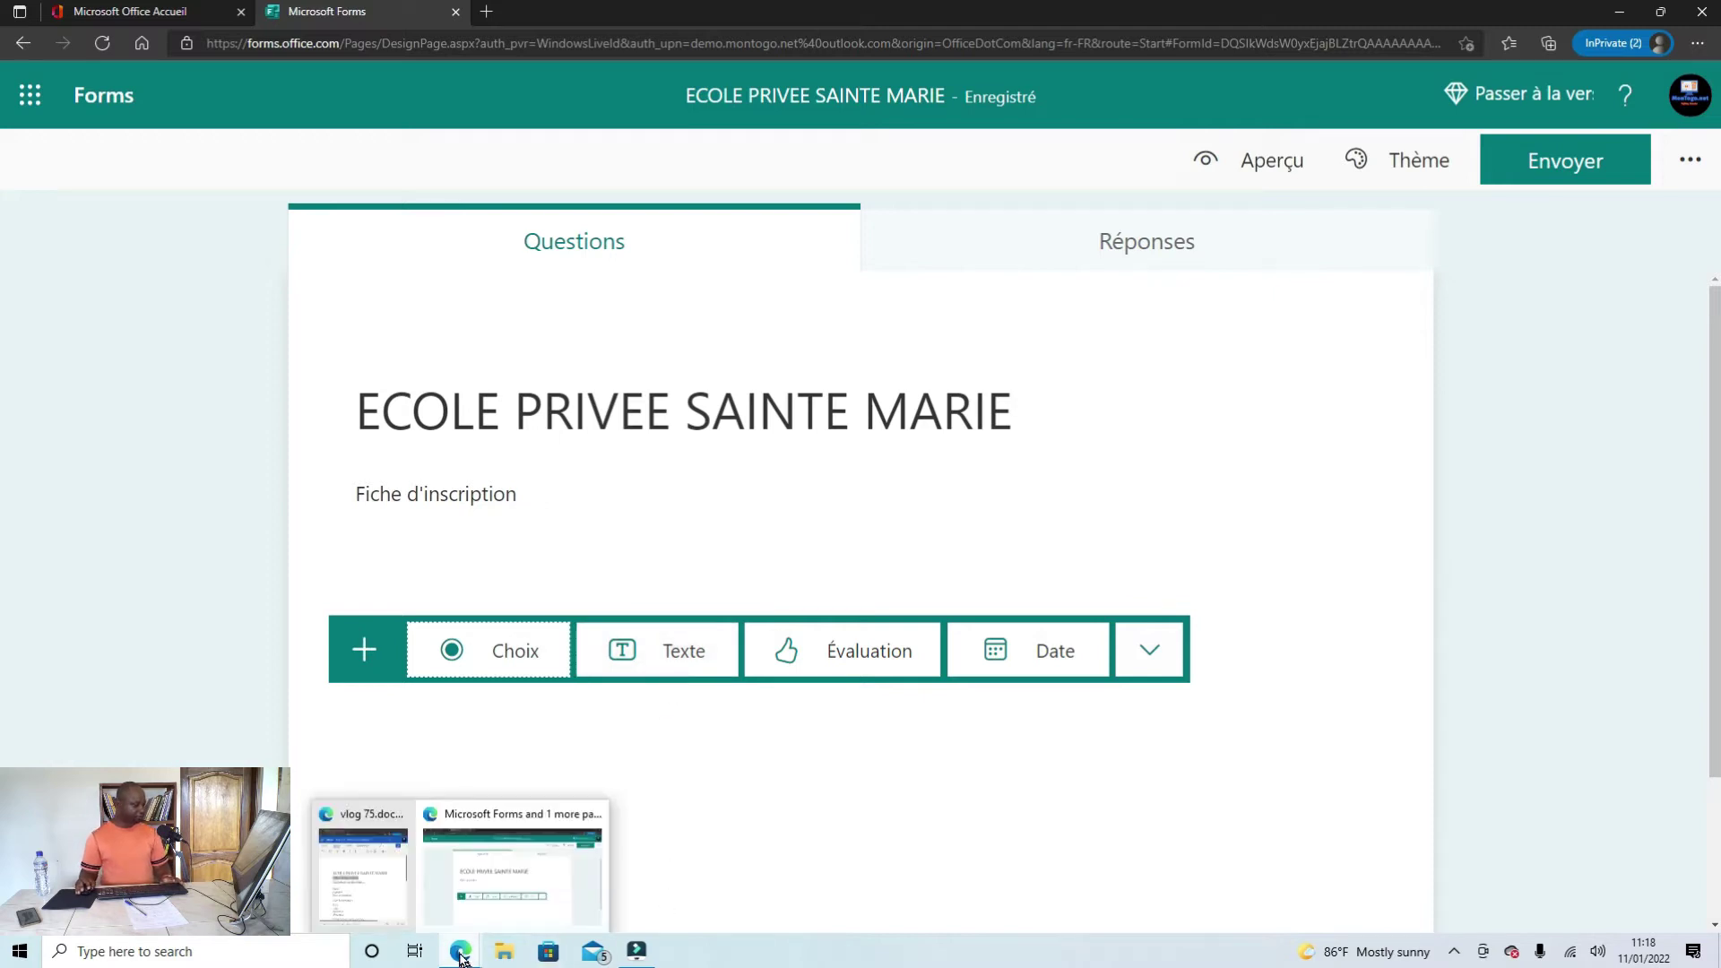
{"action": "left_click", "coordinate": [366, 911]}
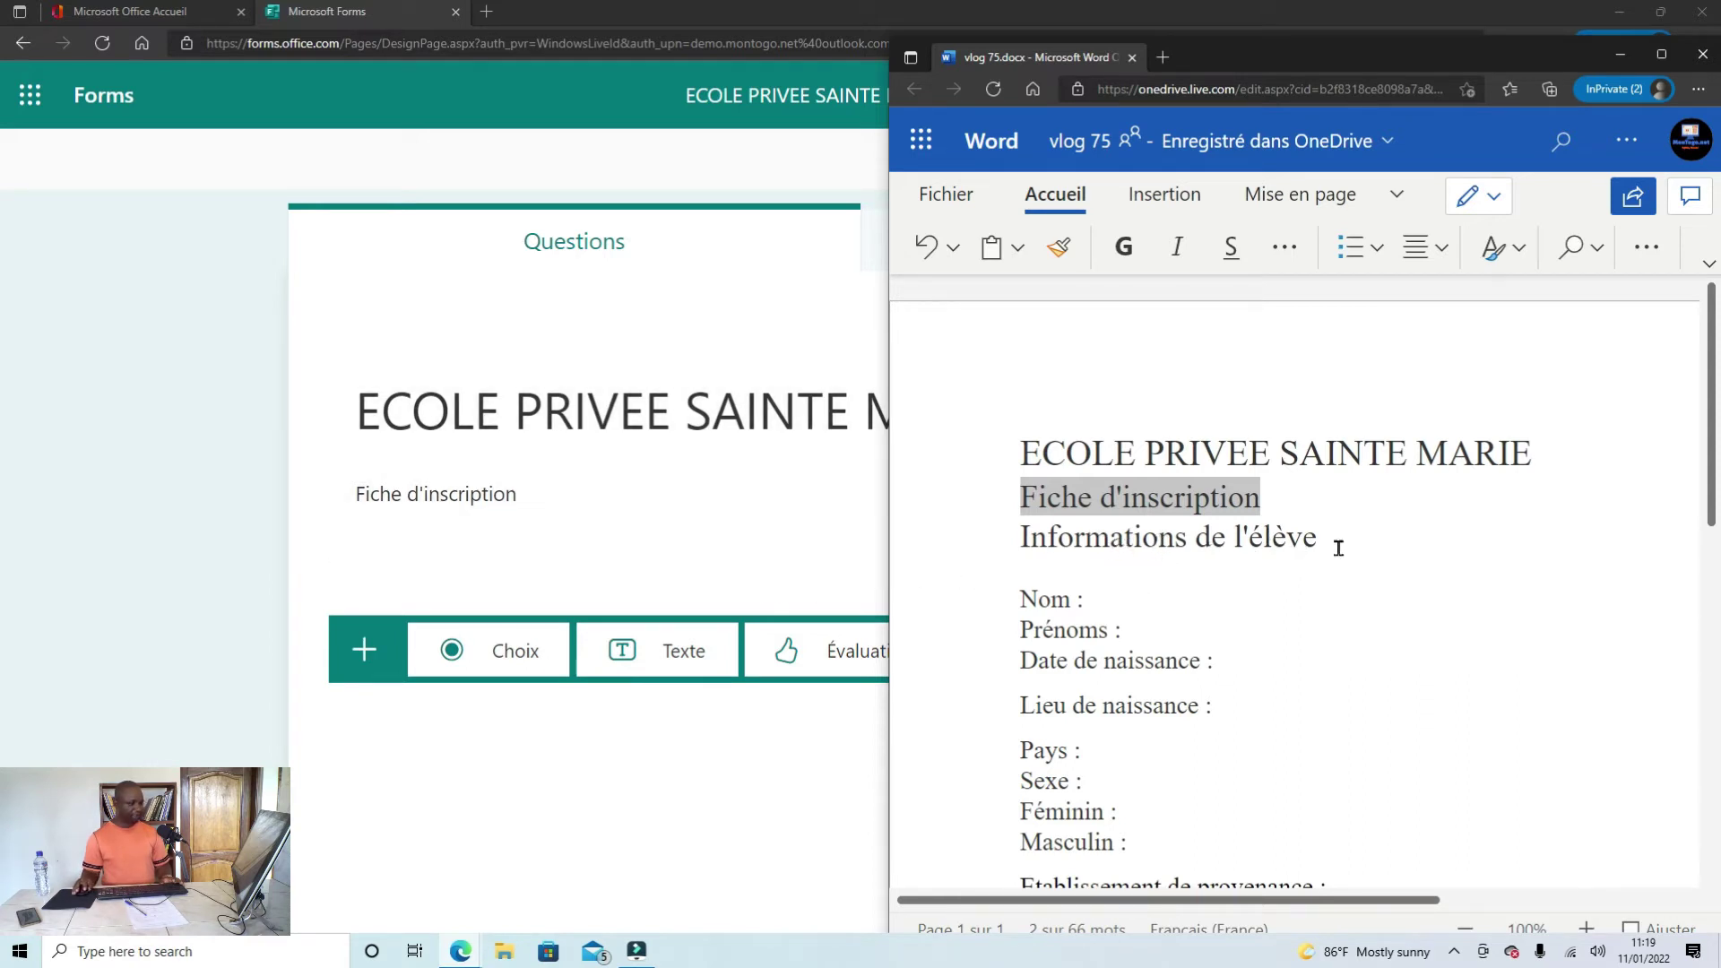
{"action": "left_click_drag", "start_coordinate": [1341, 542], "coordinate": [1026, 540]}
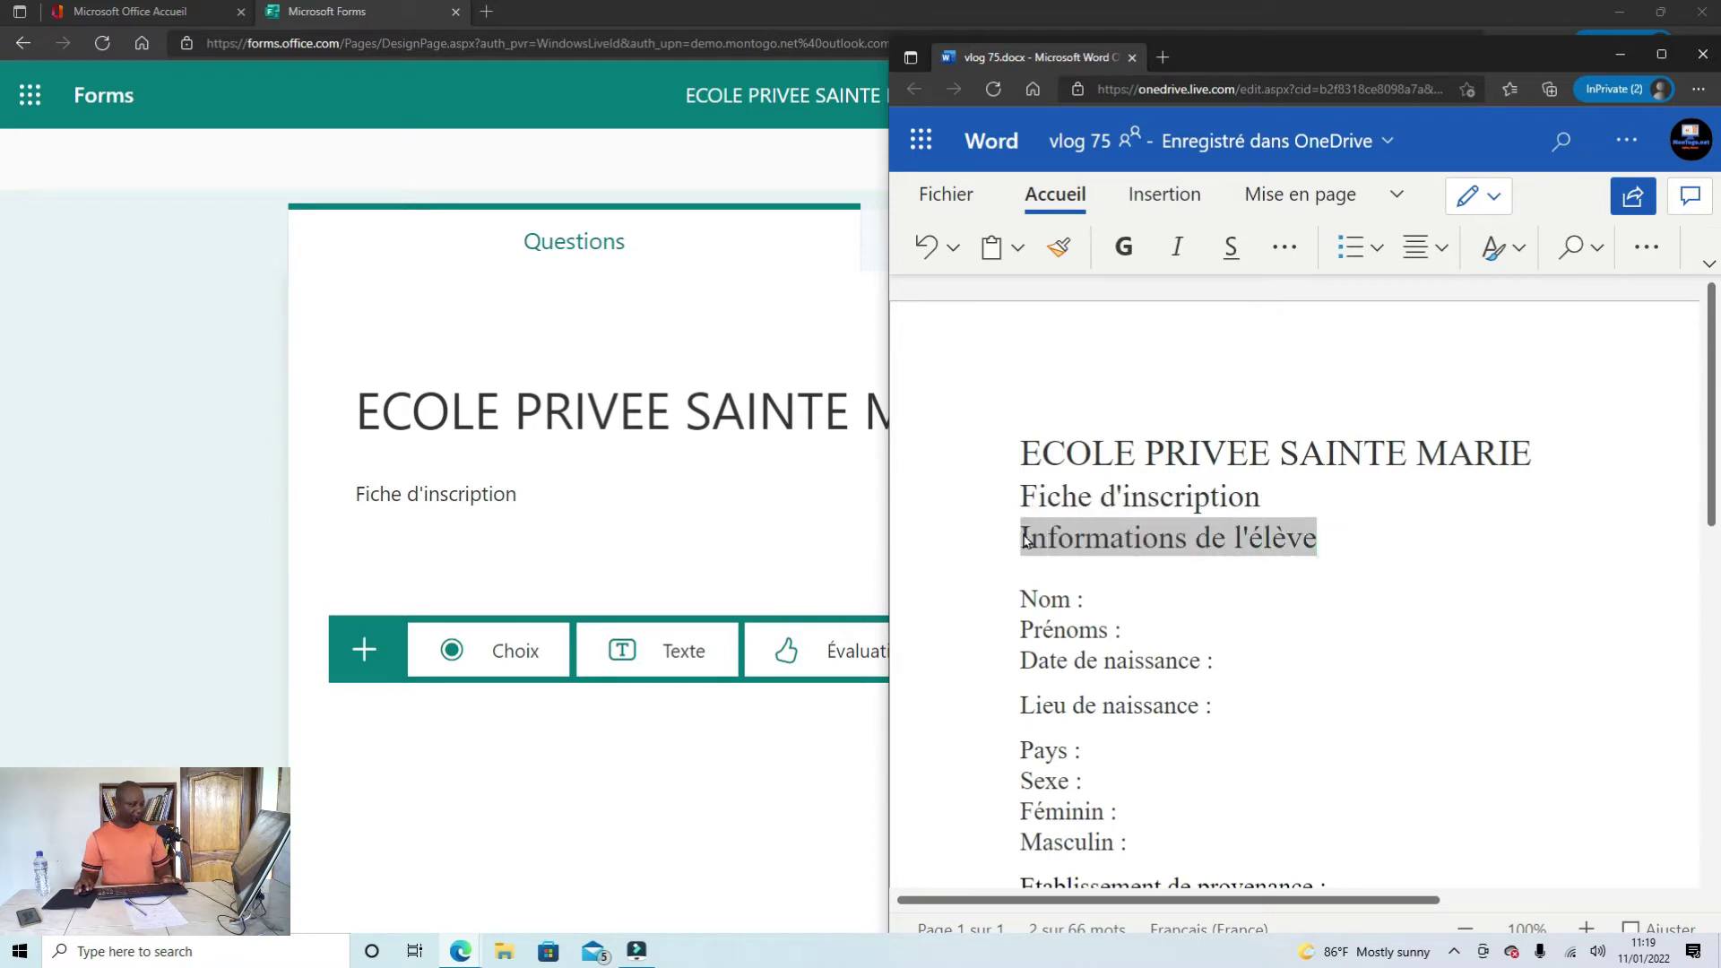
{"action": "right_click", "coordinate": [1044, 541]}
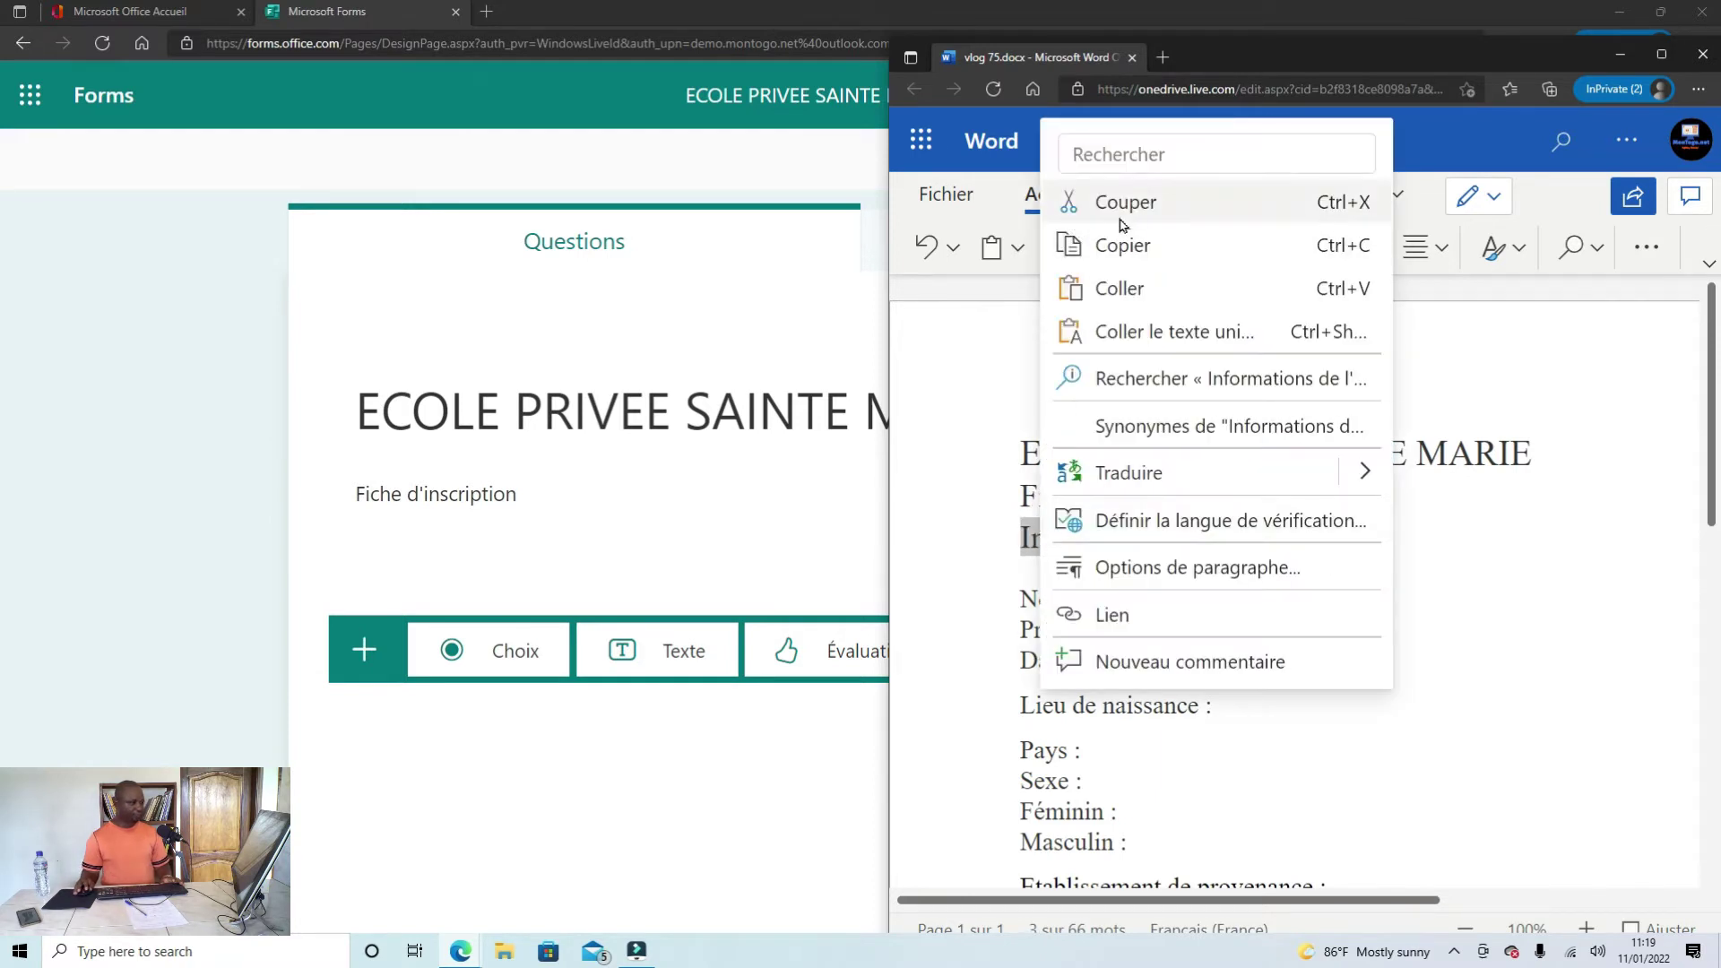
{"action": "left_click", "coordinate": [1128, 251]}
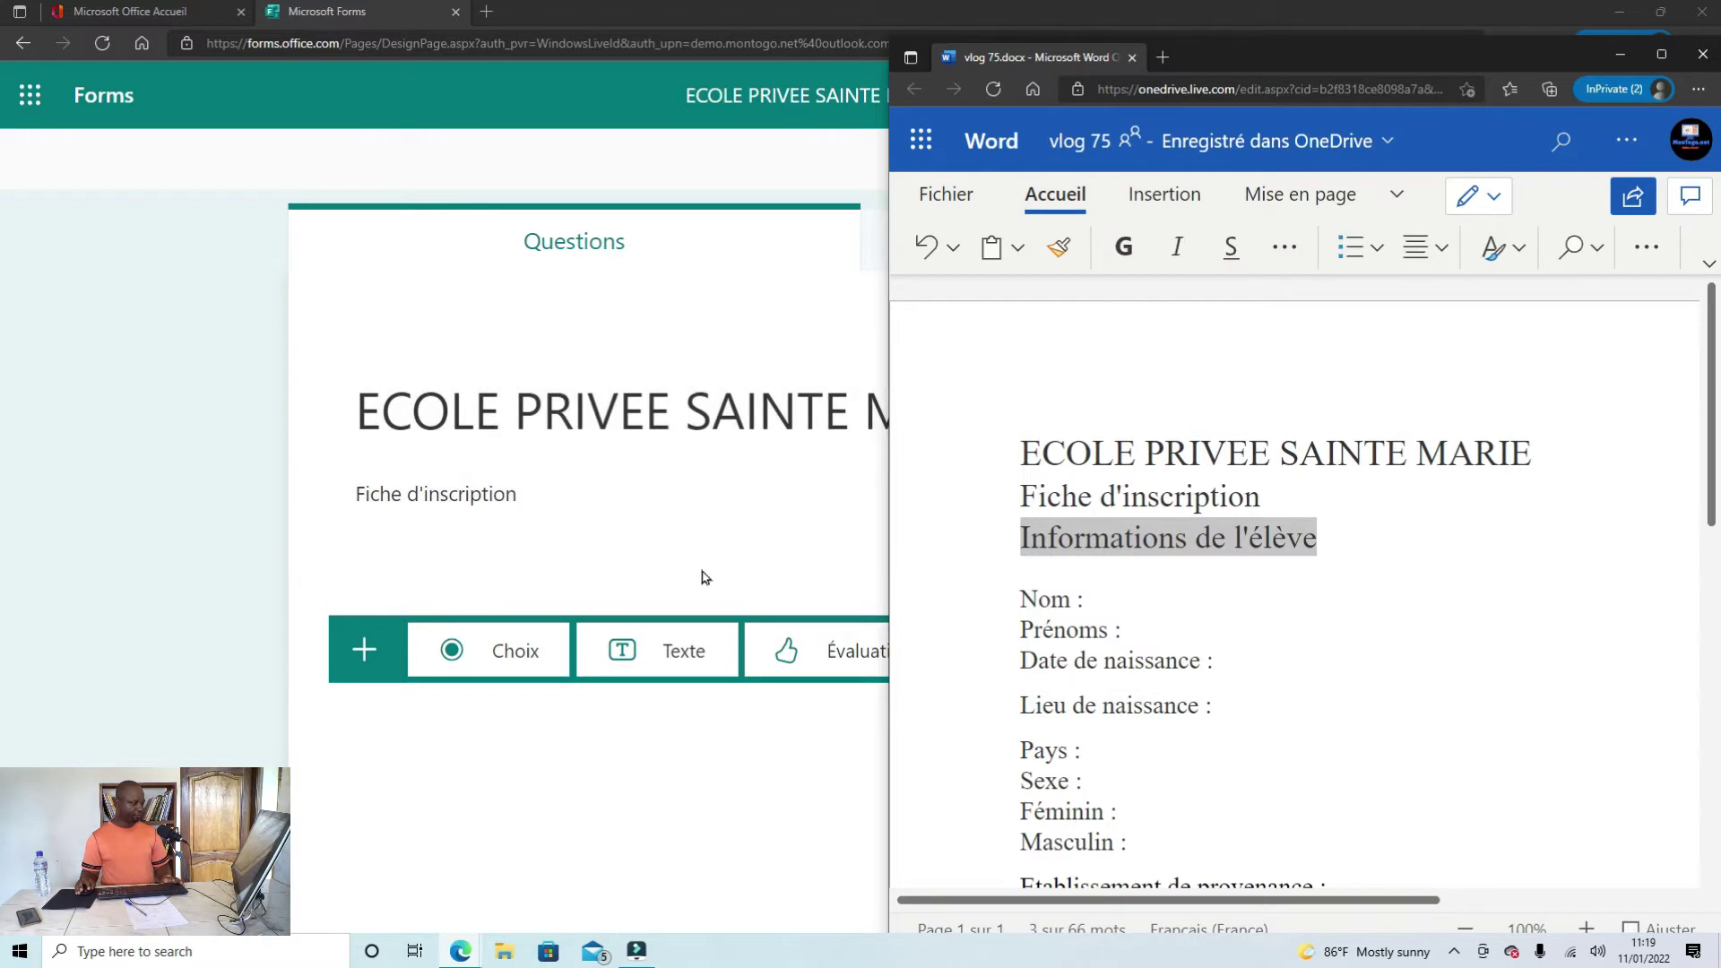
Step: Back in Forms, expand the add-question menu to show the extra item types
{"action": "left_click", "coordinate": [703, 569]}
{"action": "left_click", "coordinate": [480, 660]}
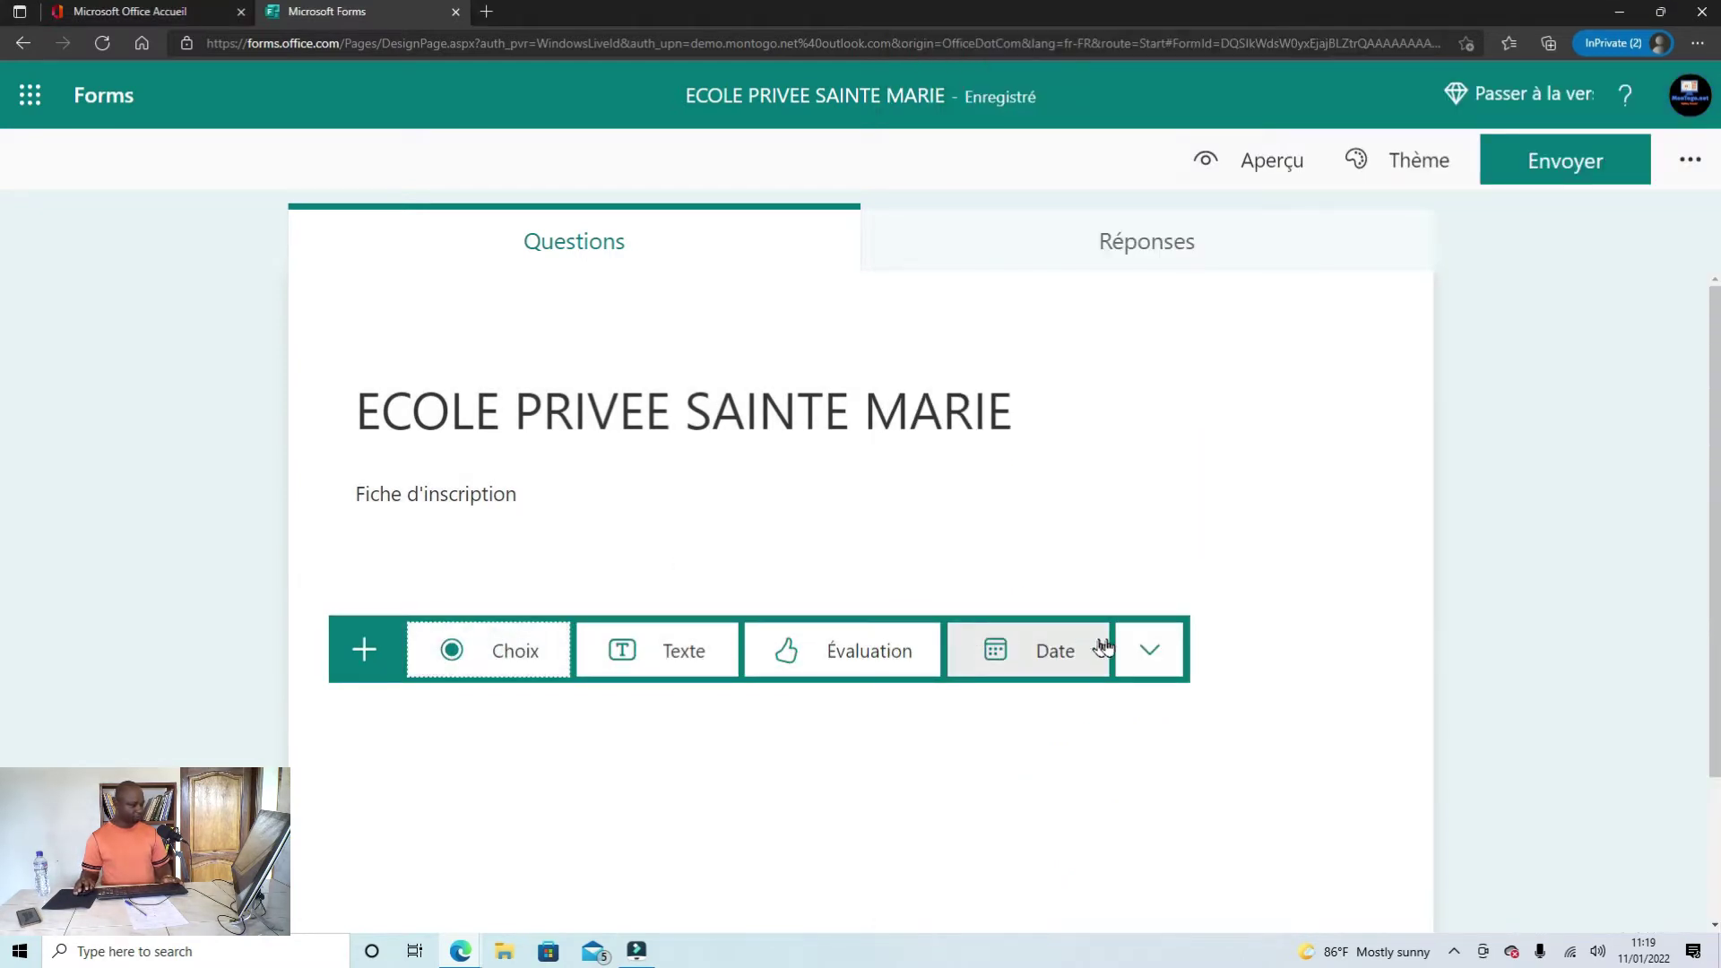
{"action": "left_click", "coordinate": [1147, 649]}
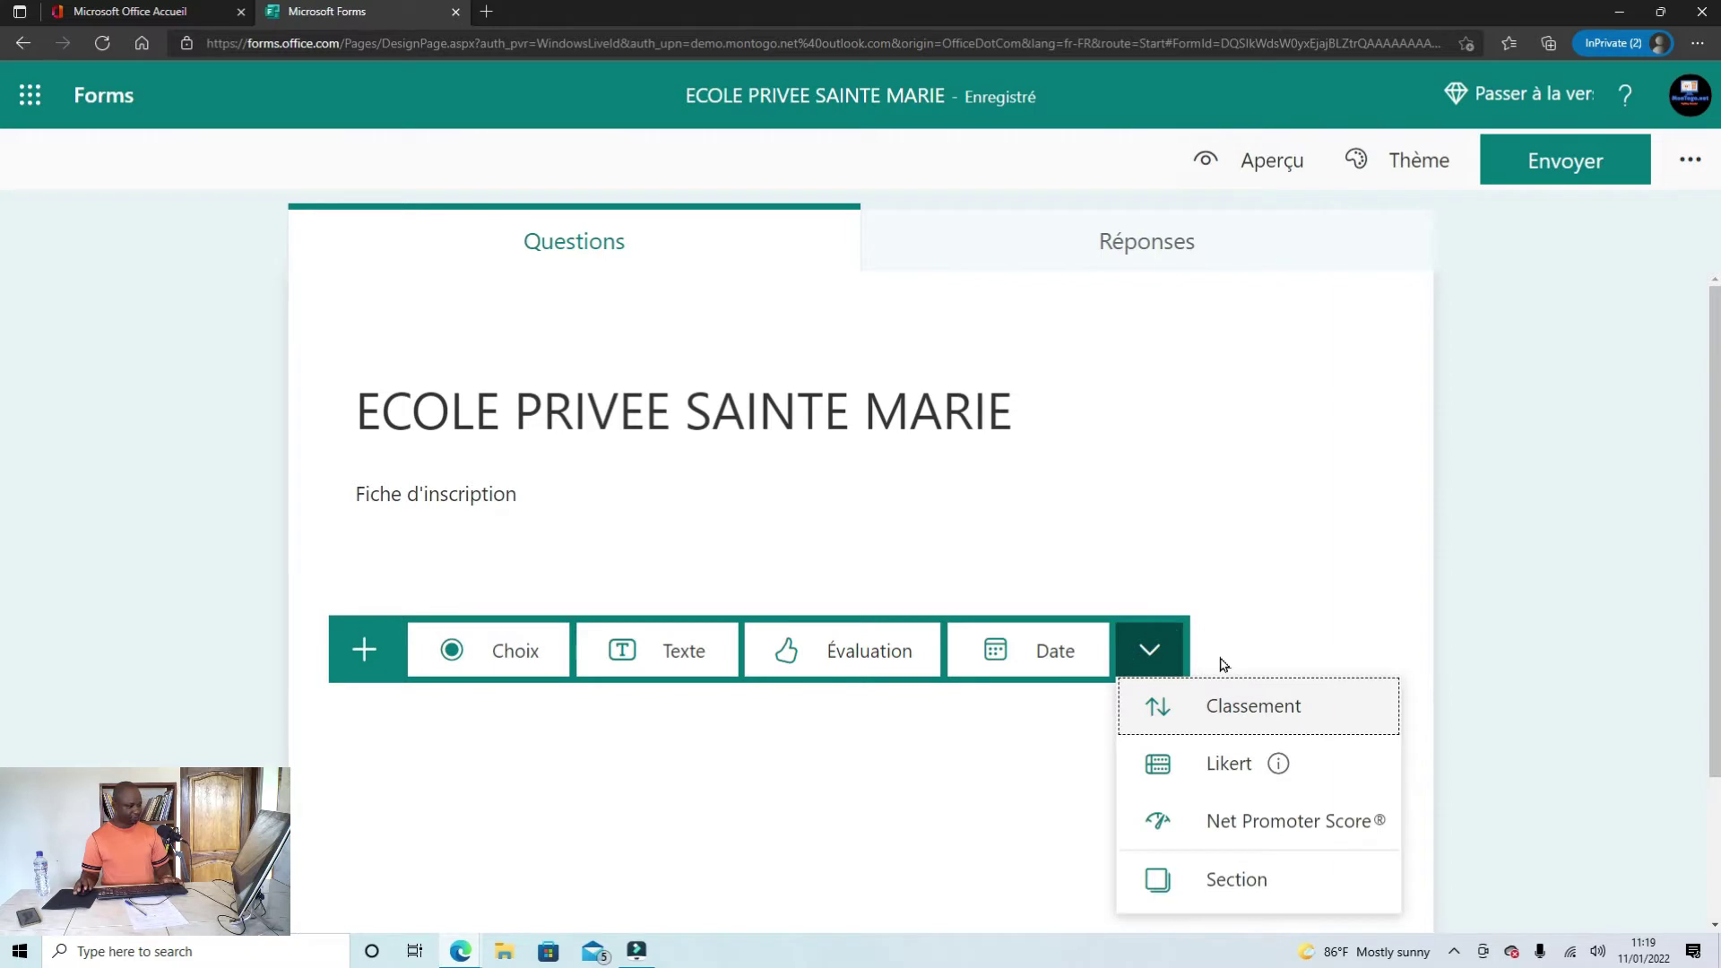
Step: Add Section 1 titled 'Informations de l'élève' to the form
{"action": "left_click", "coordinate": [1233, 887]}
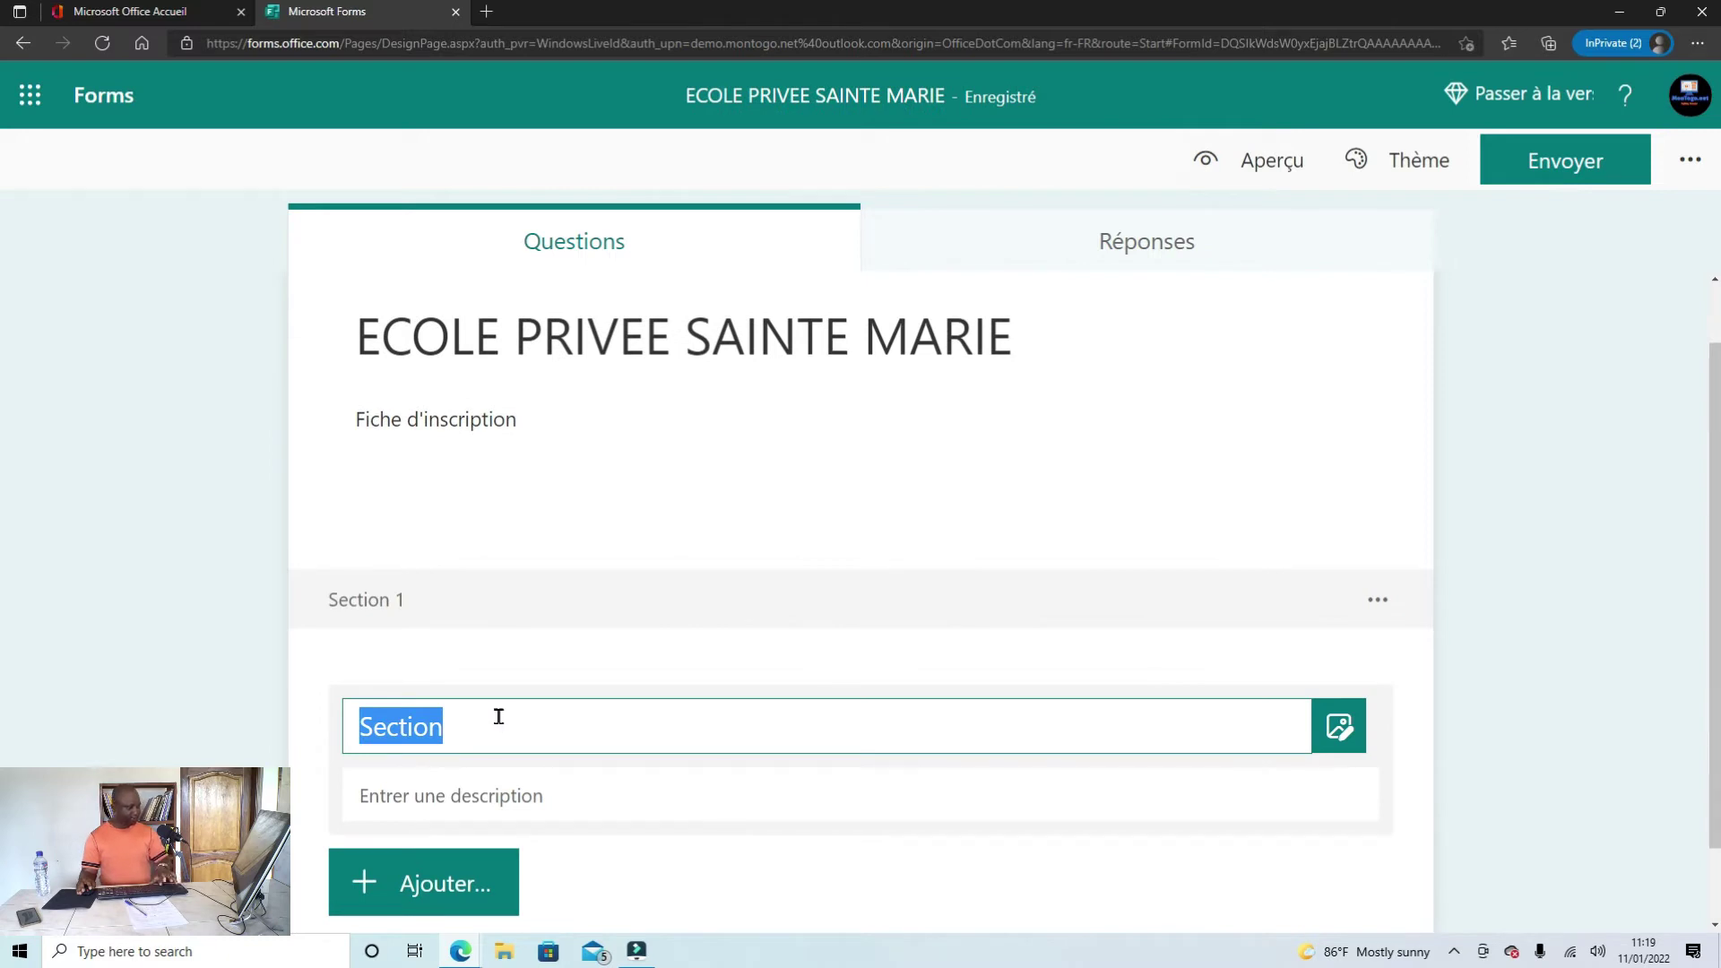
{"action": "type", "text": "Informations de l'élève"}
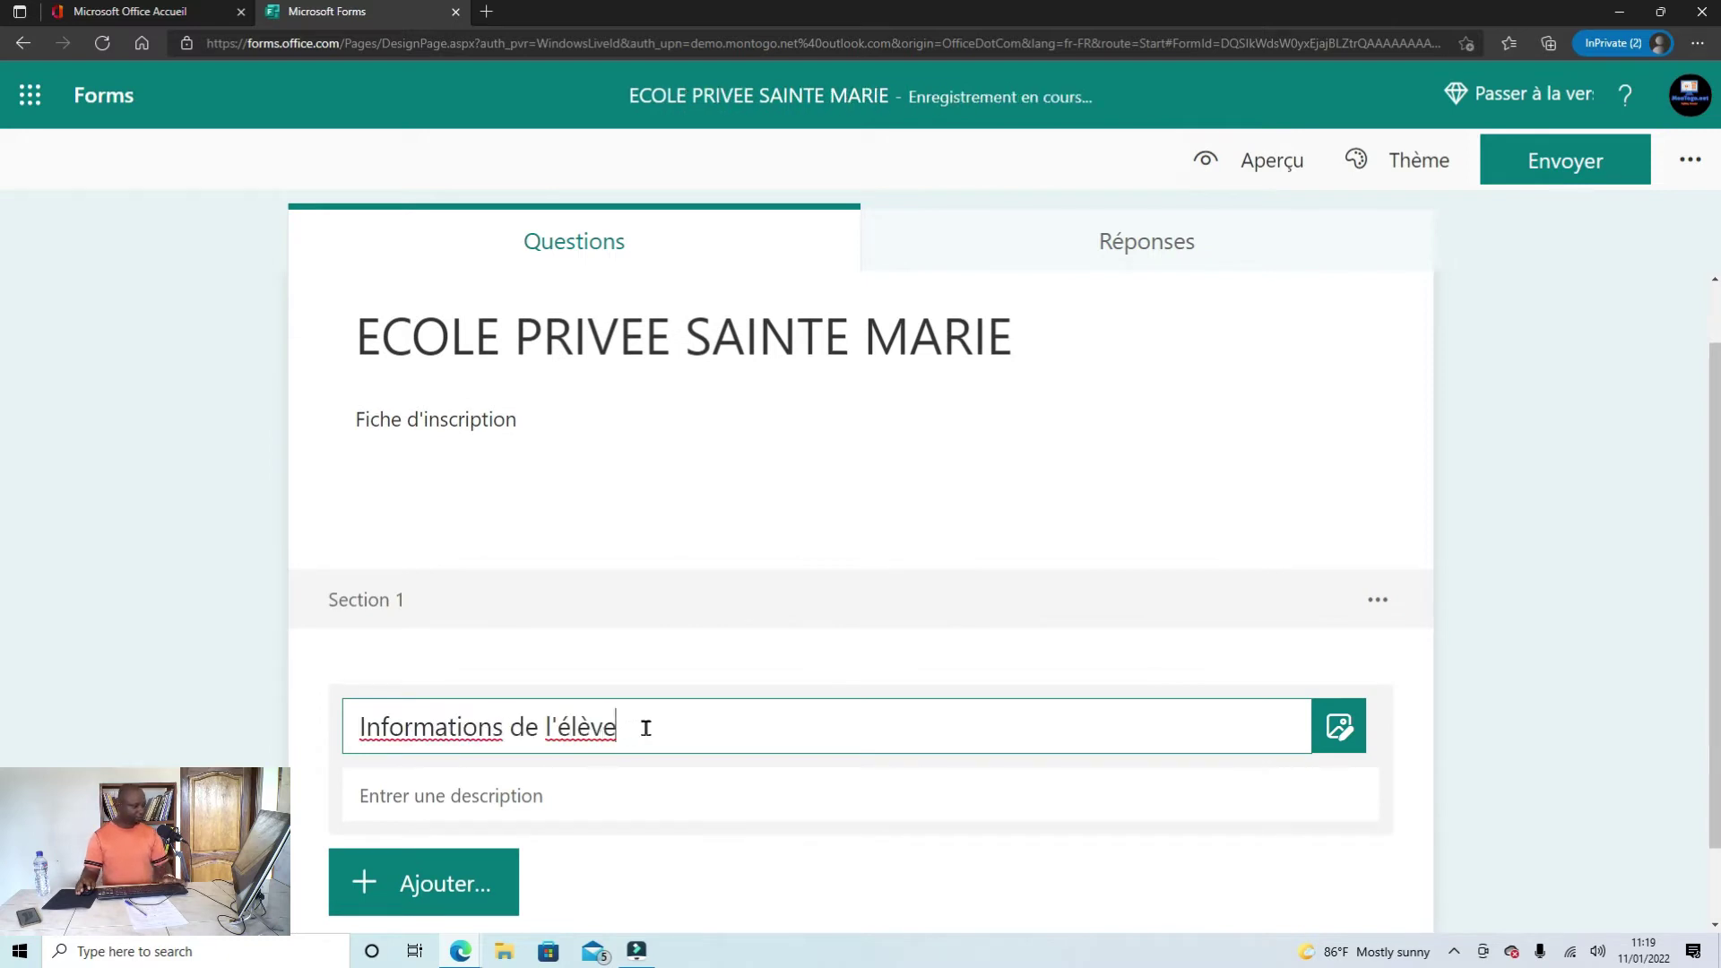
{"action": "scroll", "coordinate": [583, 717], "scroll_direction": "down", "scroll_amount": 1}
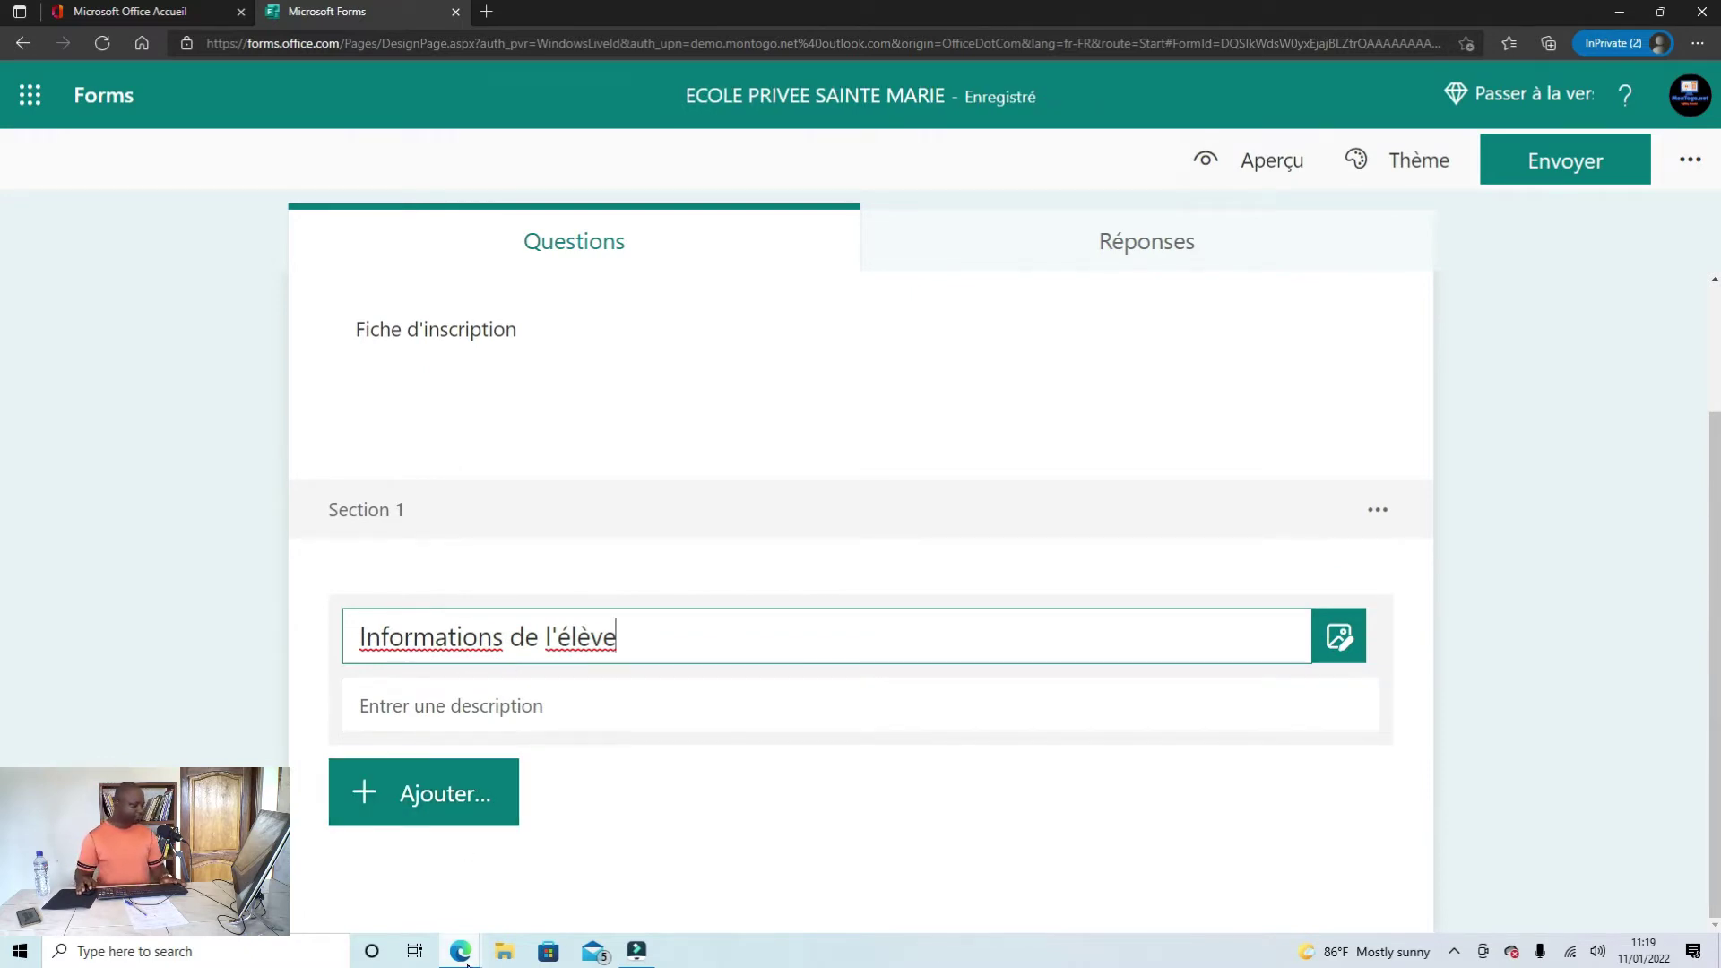
Step: Select the 'Nom :' label in Word, then return to the form's question types
{"action": "mouse_move", "coordinate": [467, 961]}
{"action": "left_click", "coordinate": [367, 896]}
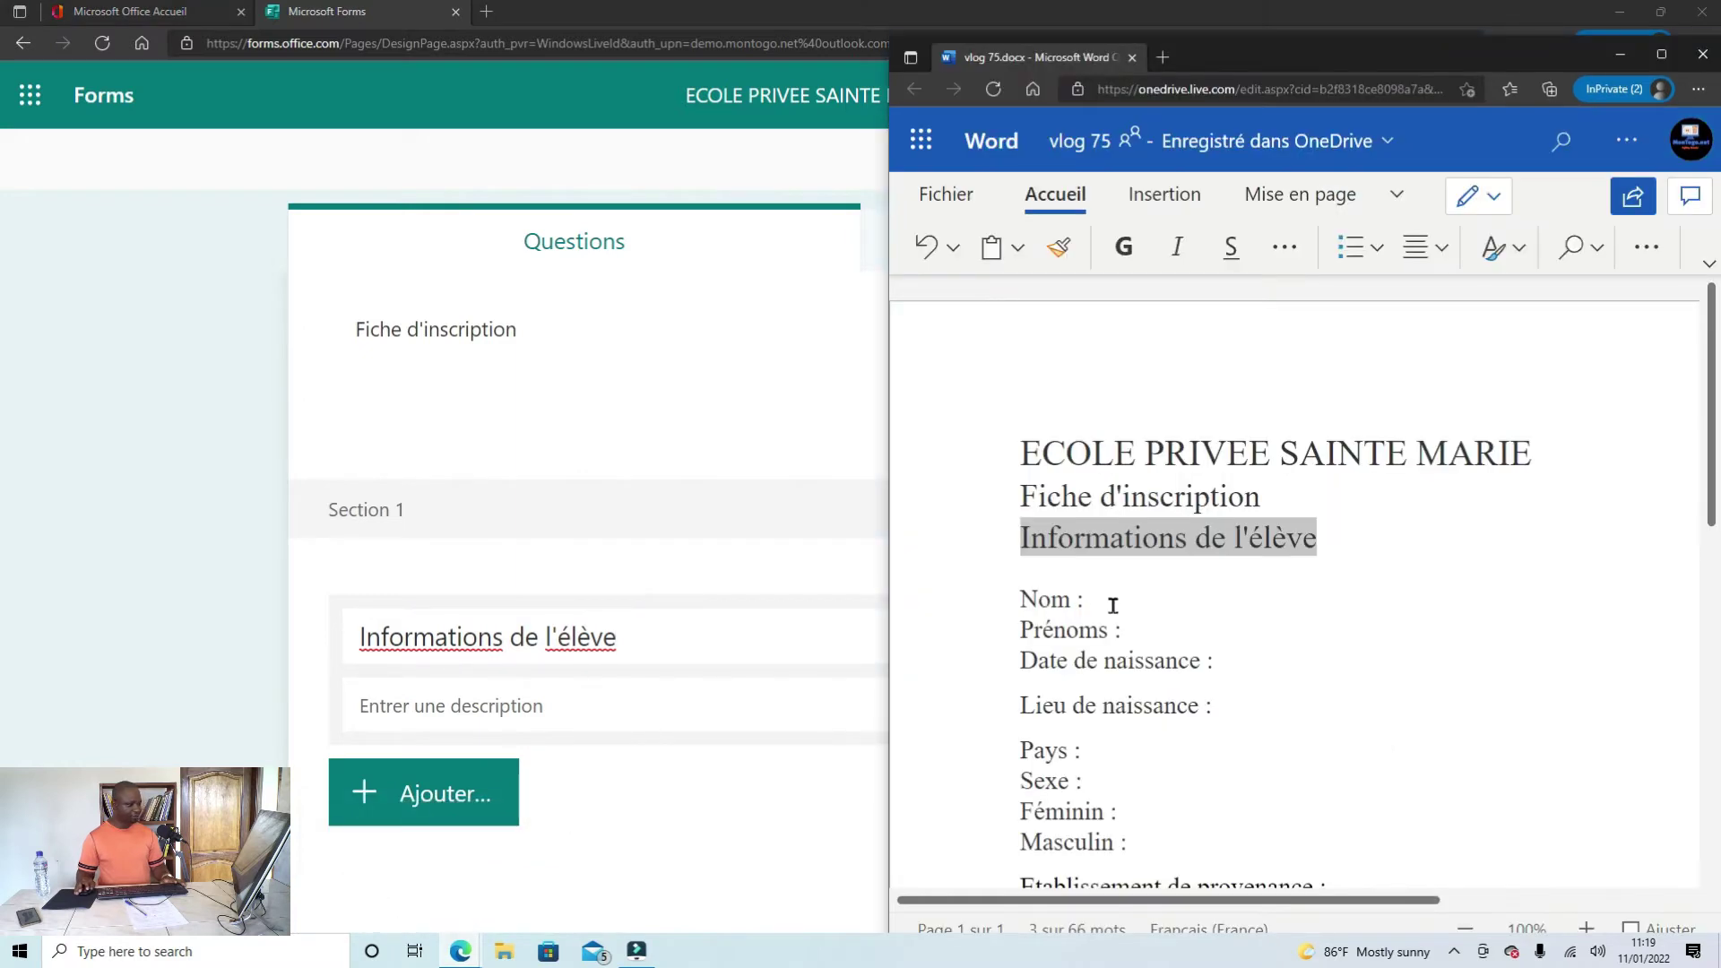
{"action": "left_click_drag", "start_coordinate": [1148, 598], "coordinate": [1018, 606]}
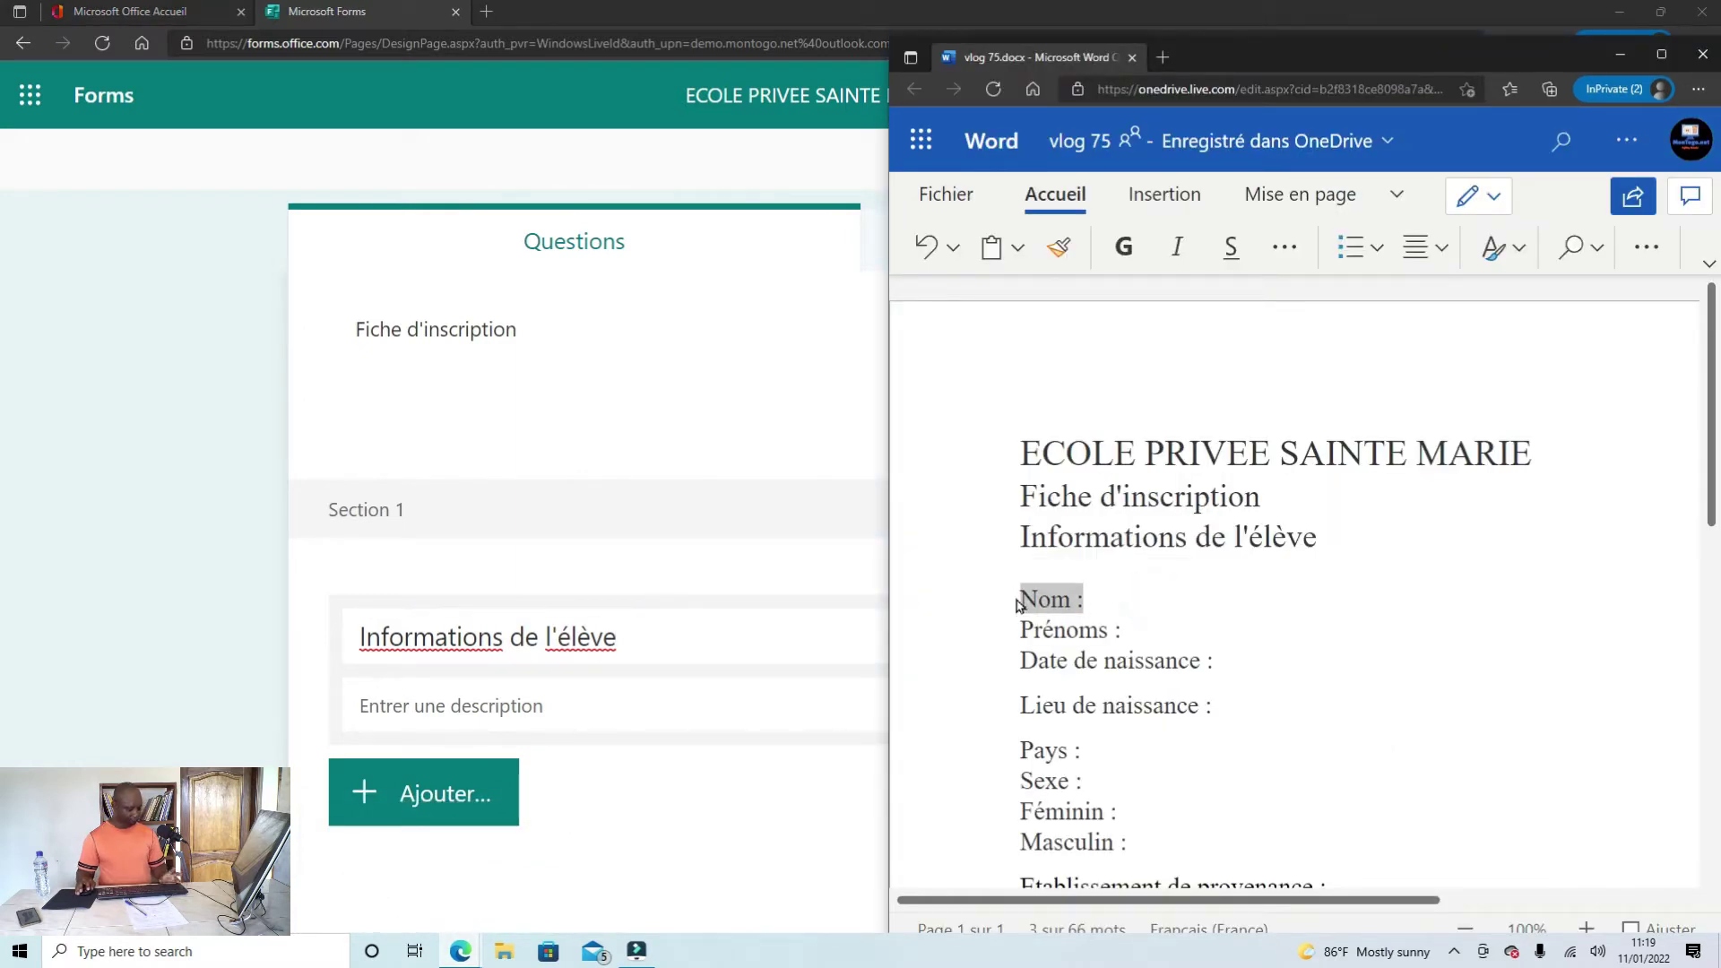
{"action": "left_click", "coordinate": [441, 821]}
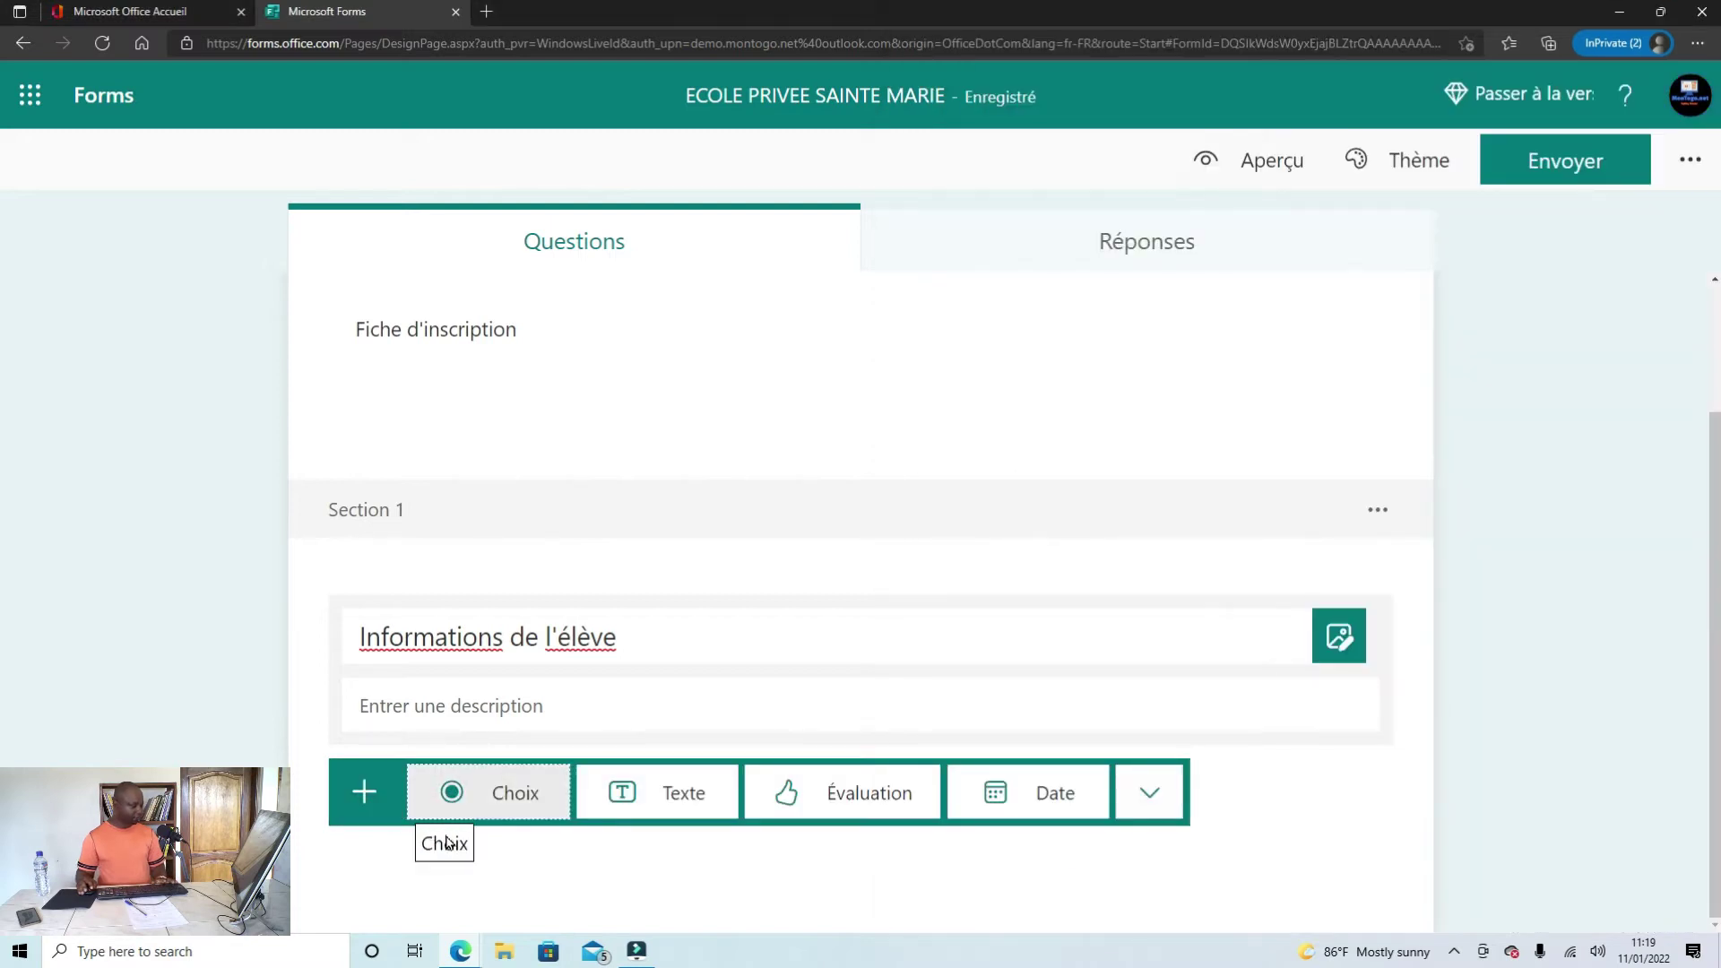
Step: Add text question 1 titled 'Nom' to the section and preview the form
{"action": "left_click", "coordinate": [661, 801]}
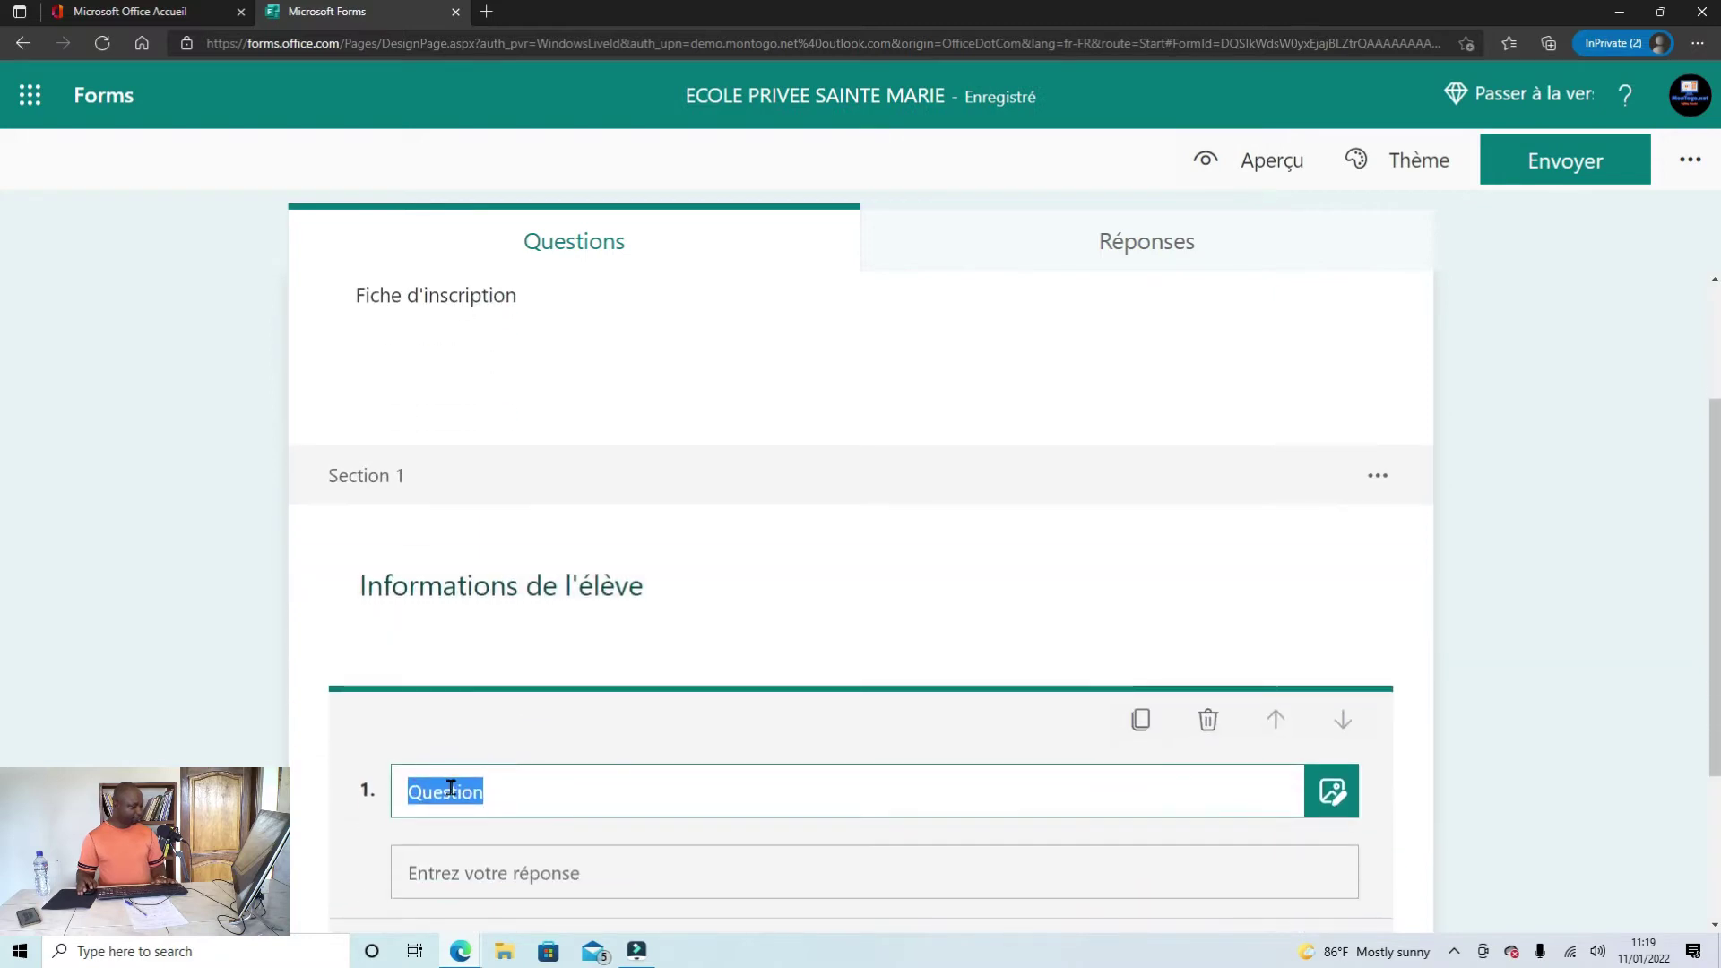
{"action": "scroll", "coordinate": [493, 776], "scroll_direction": "down", "scroll_amount": 1}
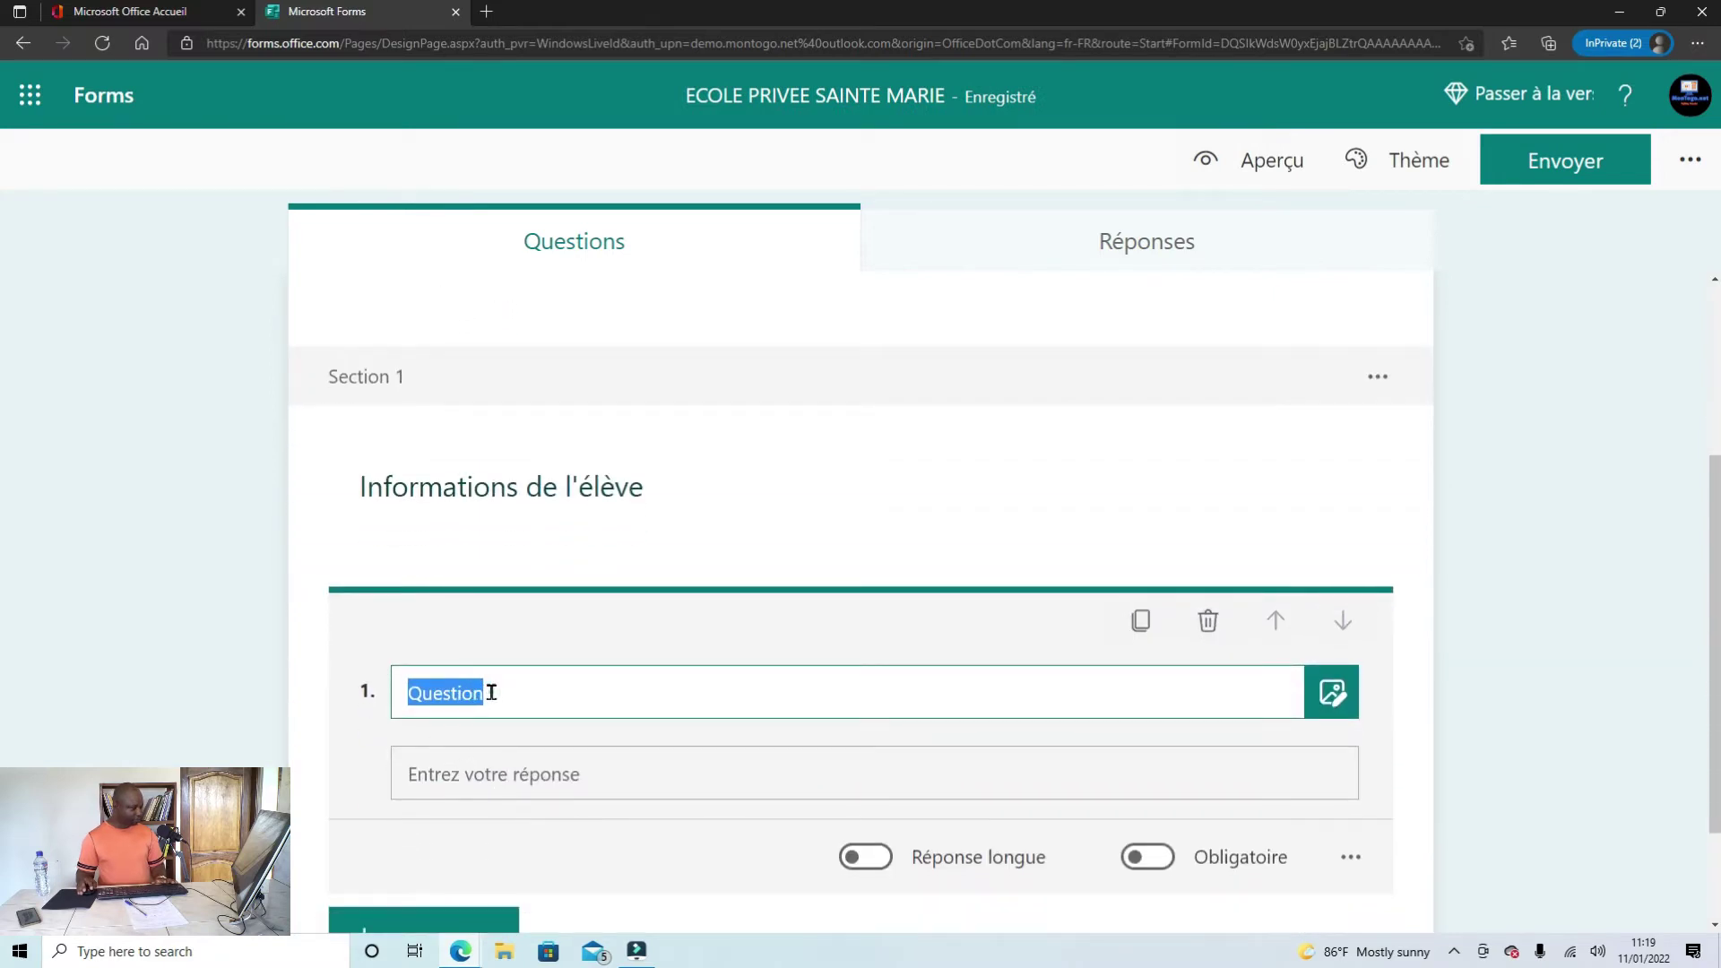
{"action": "left_click_drag", "start_coordinate": [491, 693], "coordinate": [406, 694]}
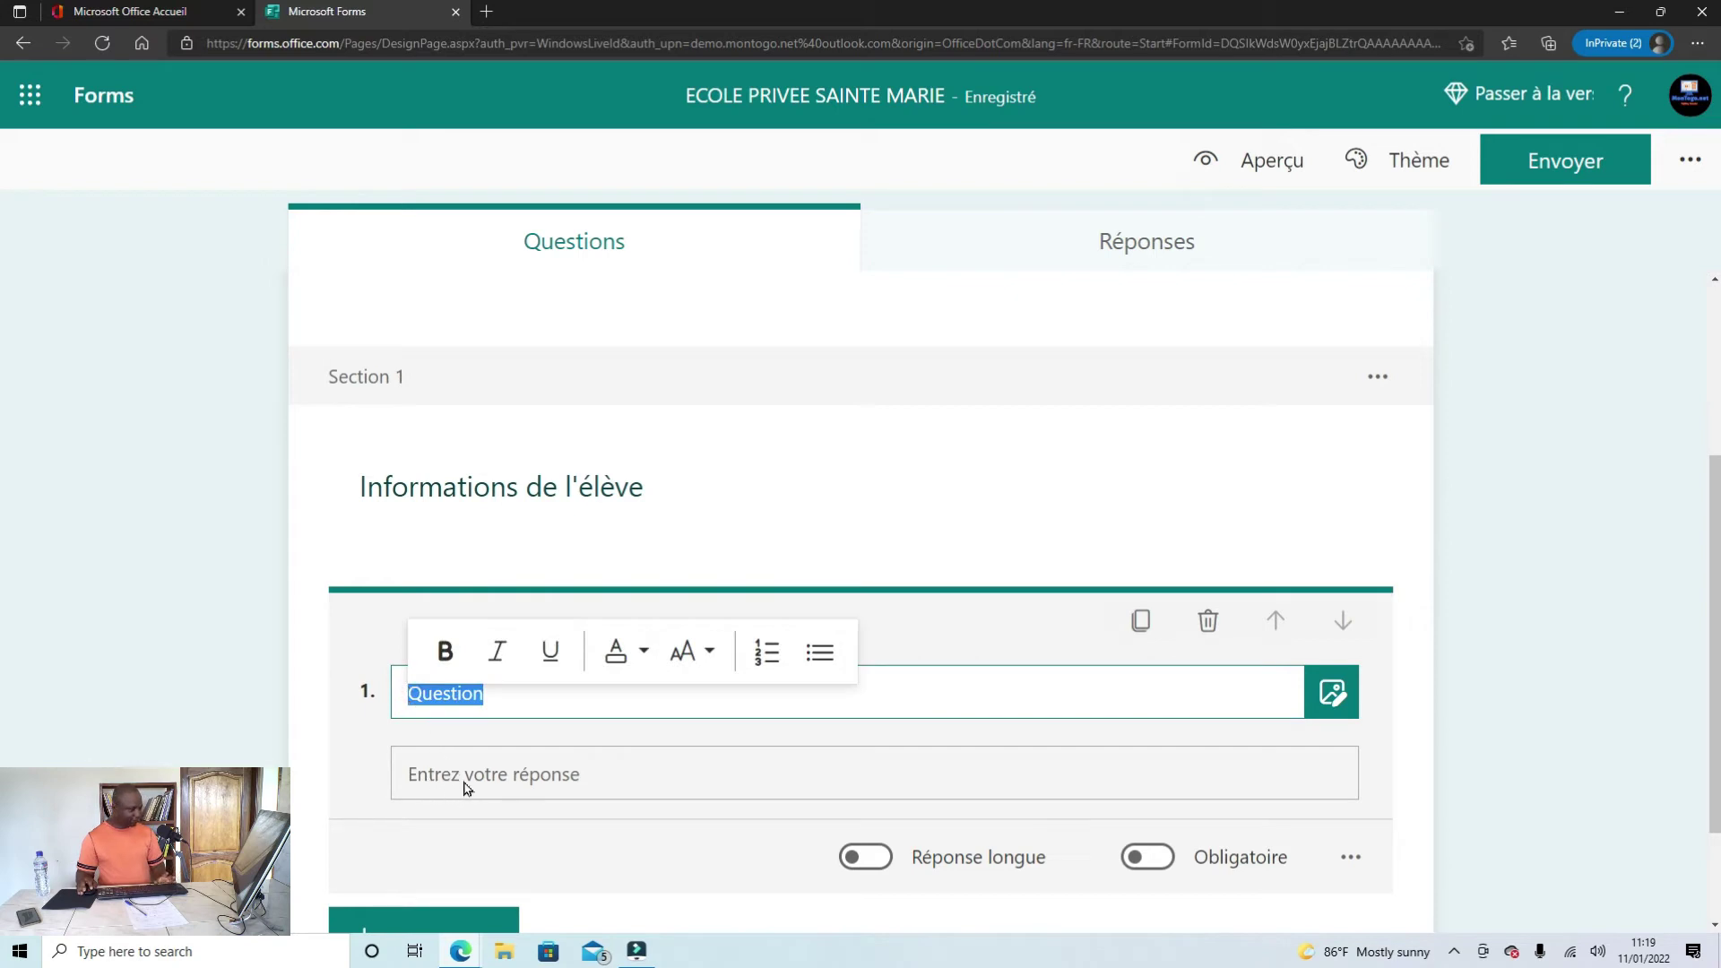
{"action": "left_click", "coordinate": [505, 697]}
{"action": "left_click_drag", "start_coordinate": [504, 699], "coordinate": [395, 702]}
{"action": "type", "text": "Nom :"}
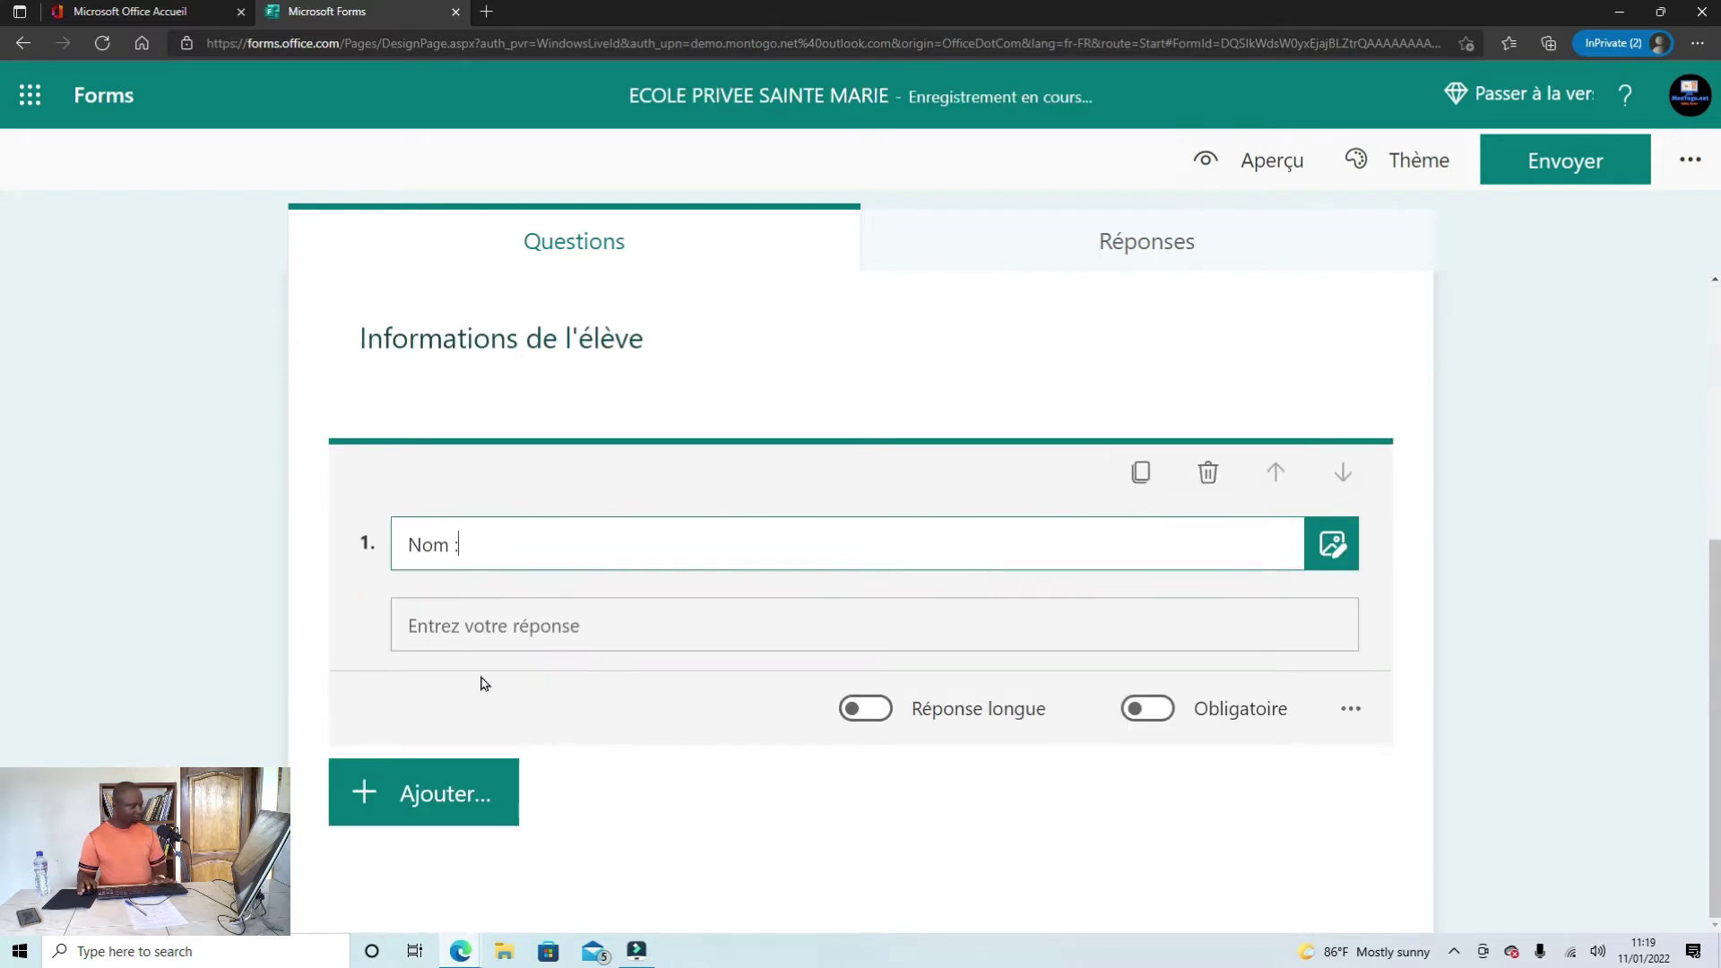
{"action": "key", "text": "BackSpace"}
{"action": "key", "text": "BackSpace"}
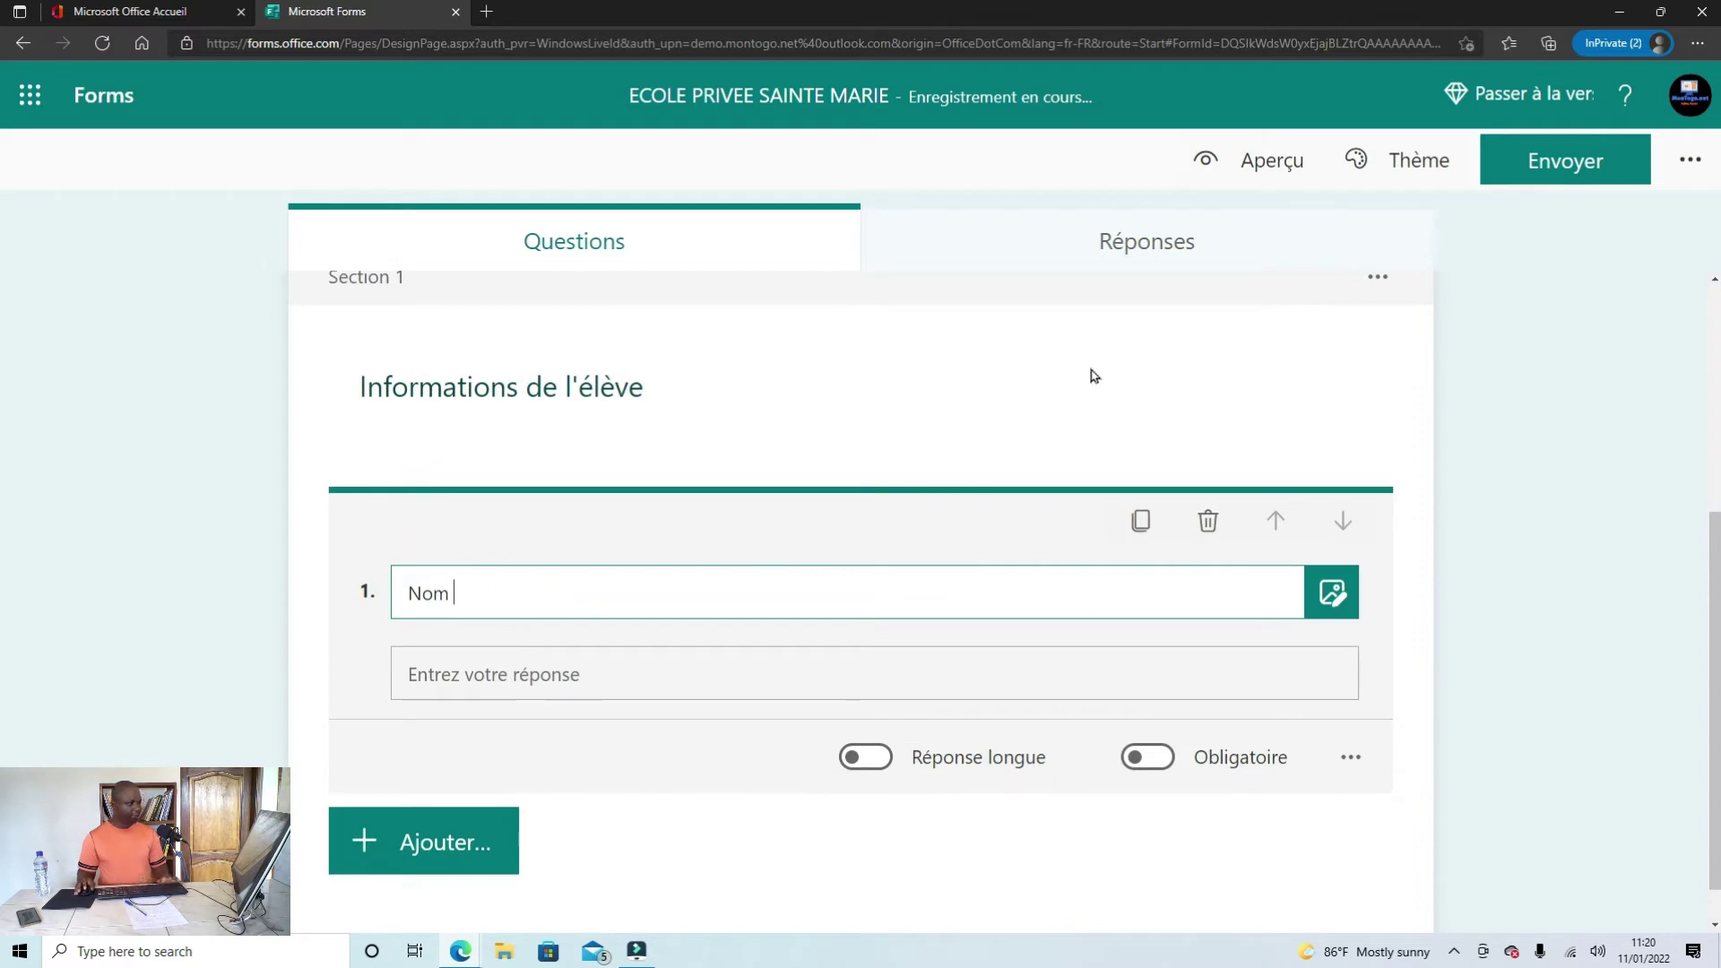
{"action": "left_click", "coordinate": [1254, 169]}
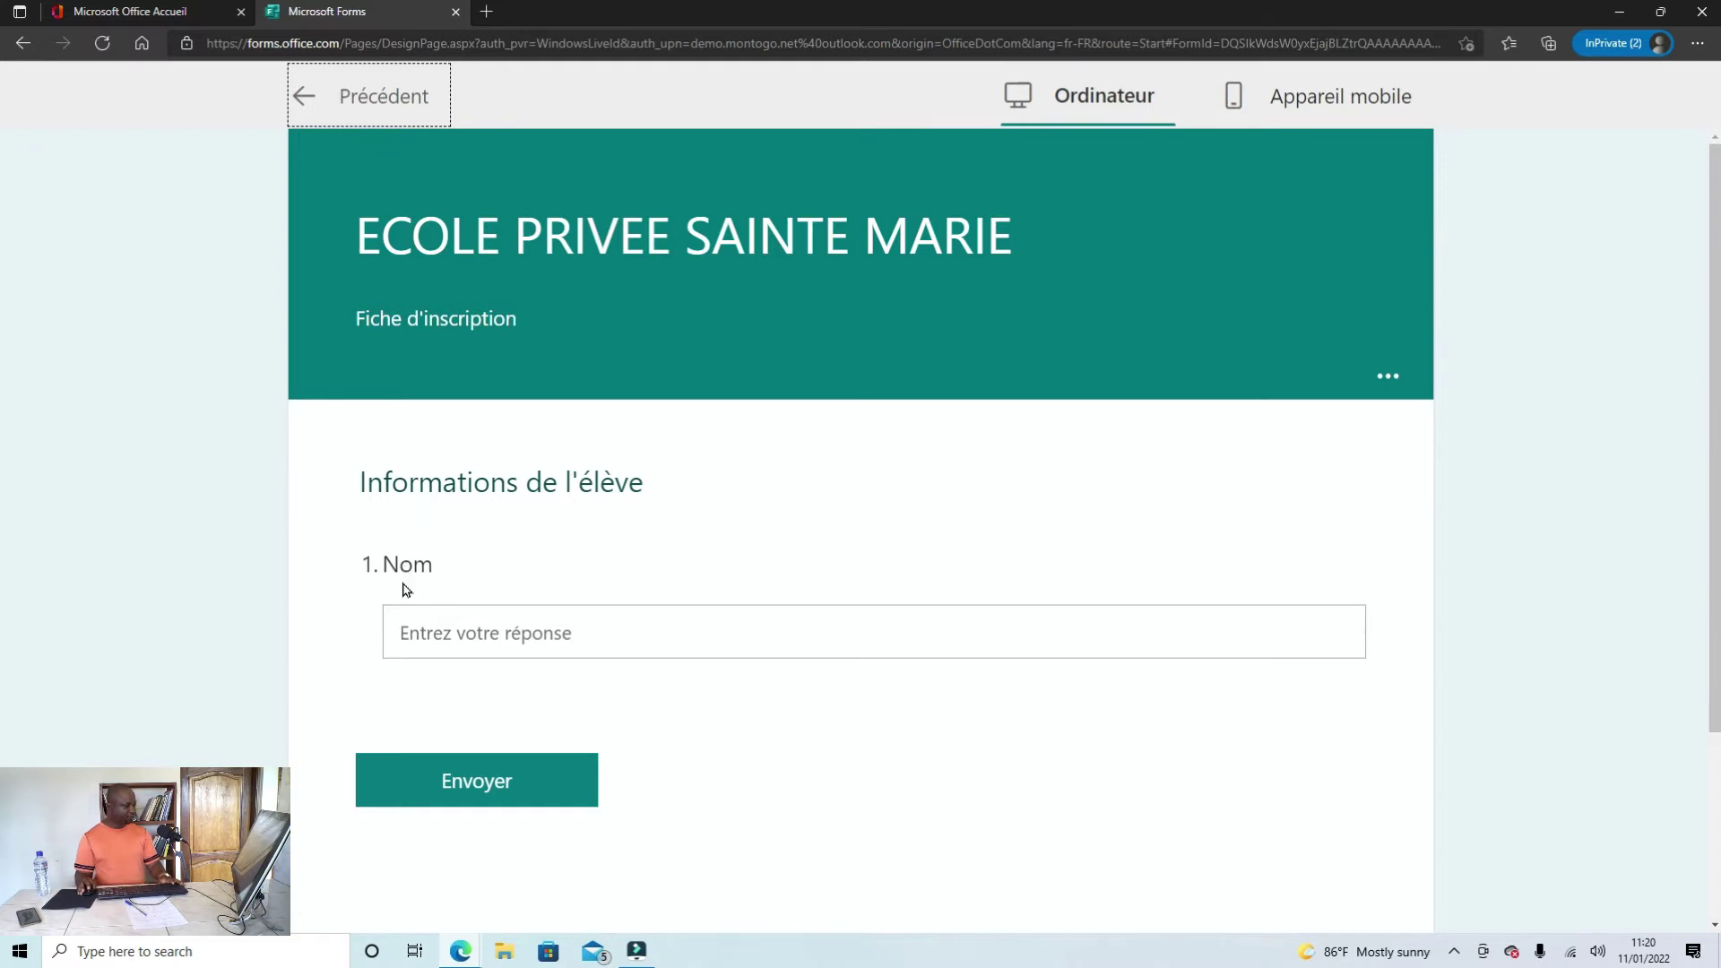
Step: Leave the preview and duplicate the 'Nom' question, dismissing the branching tip
{"action": "left_click", "coordinate": [314, 97]}
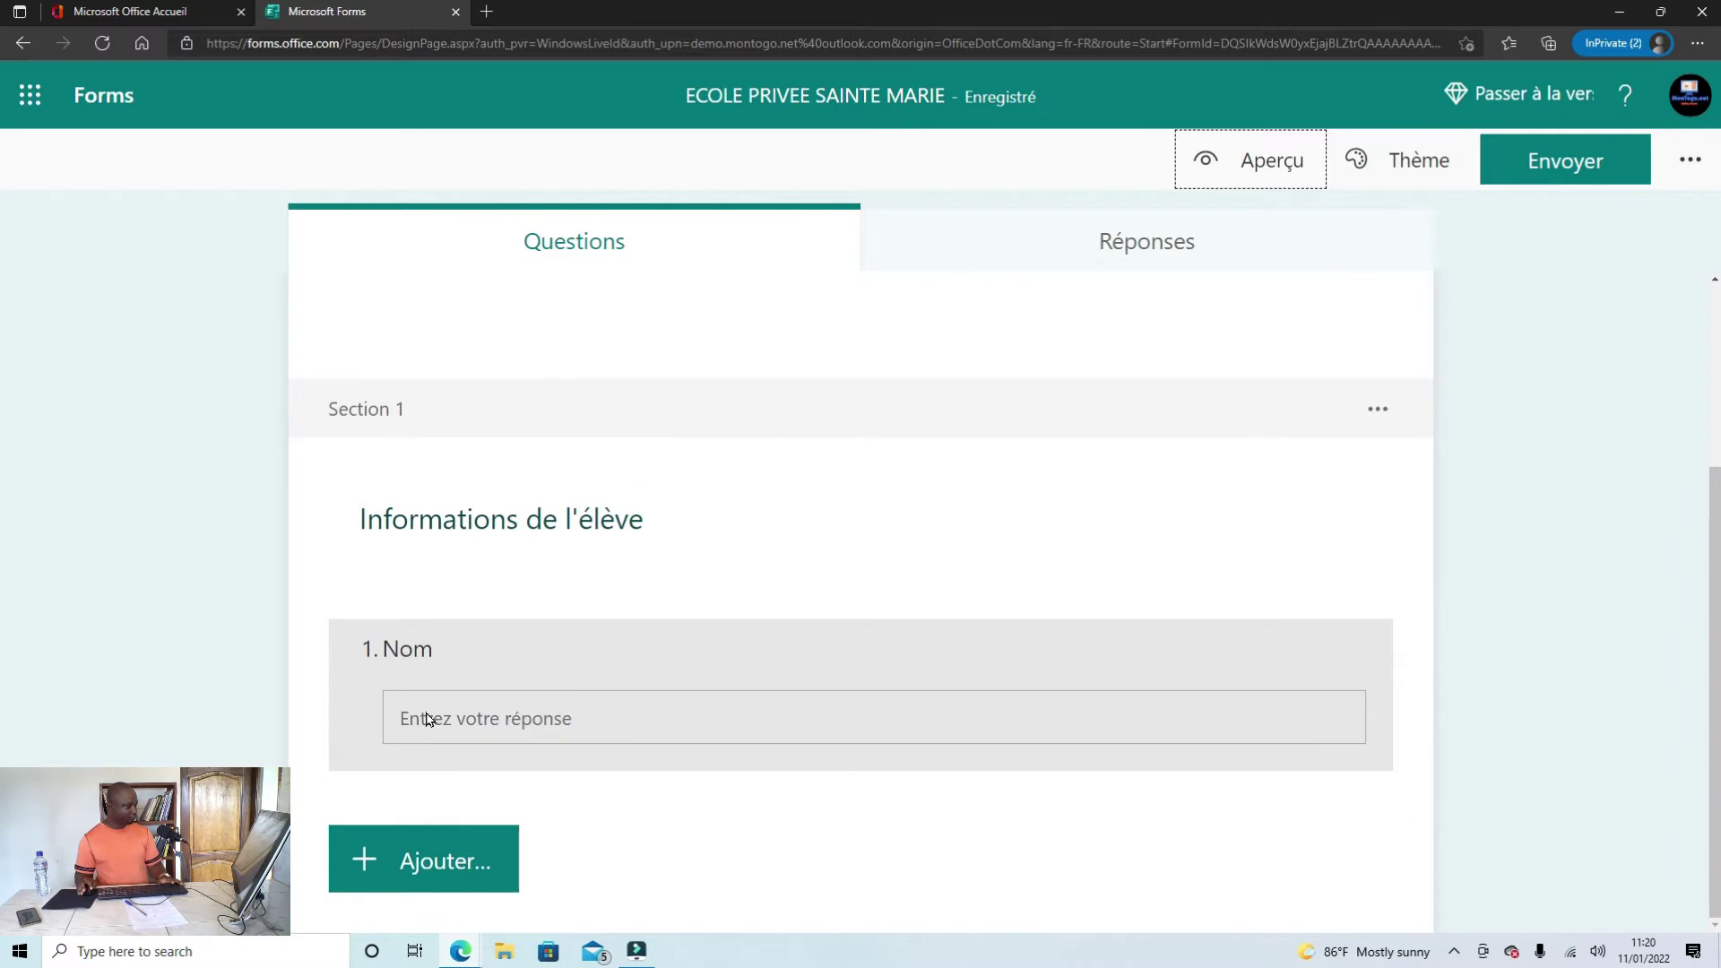
{"action": "left_click", "coordinate": [438, 640]}
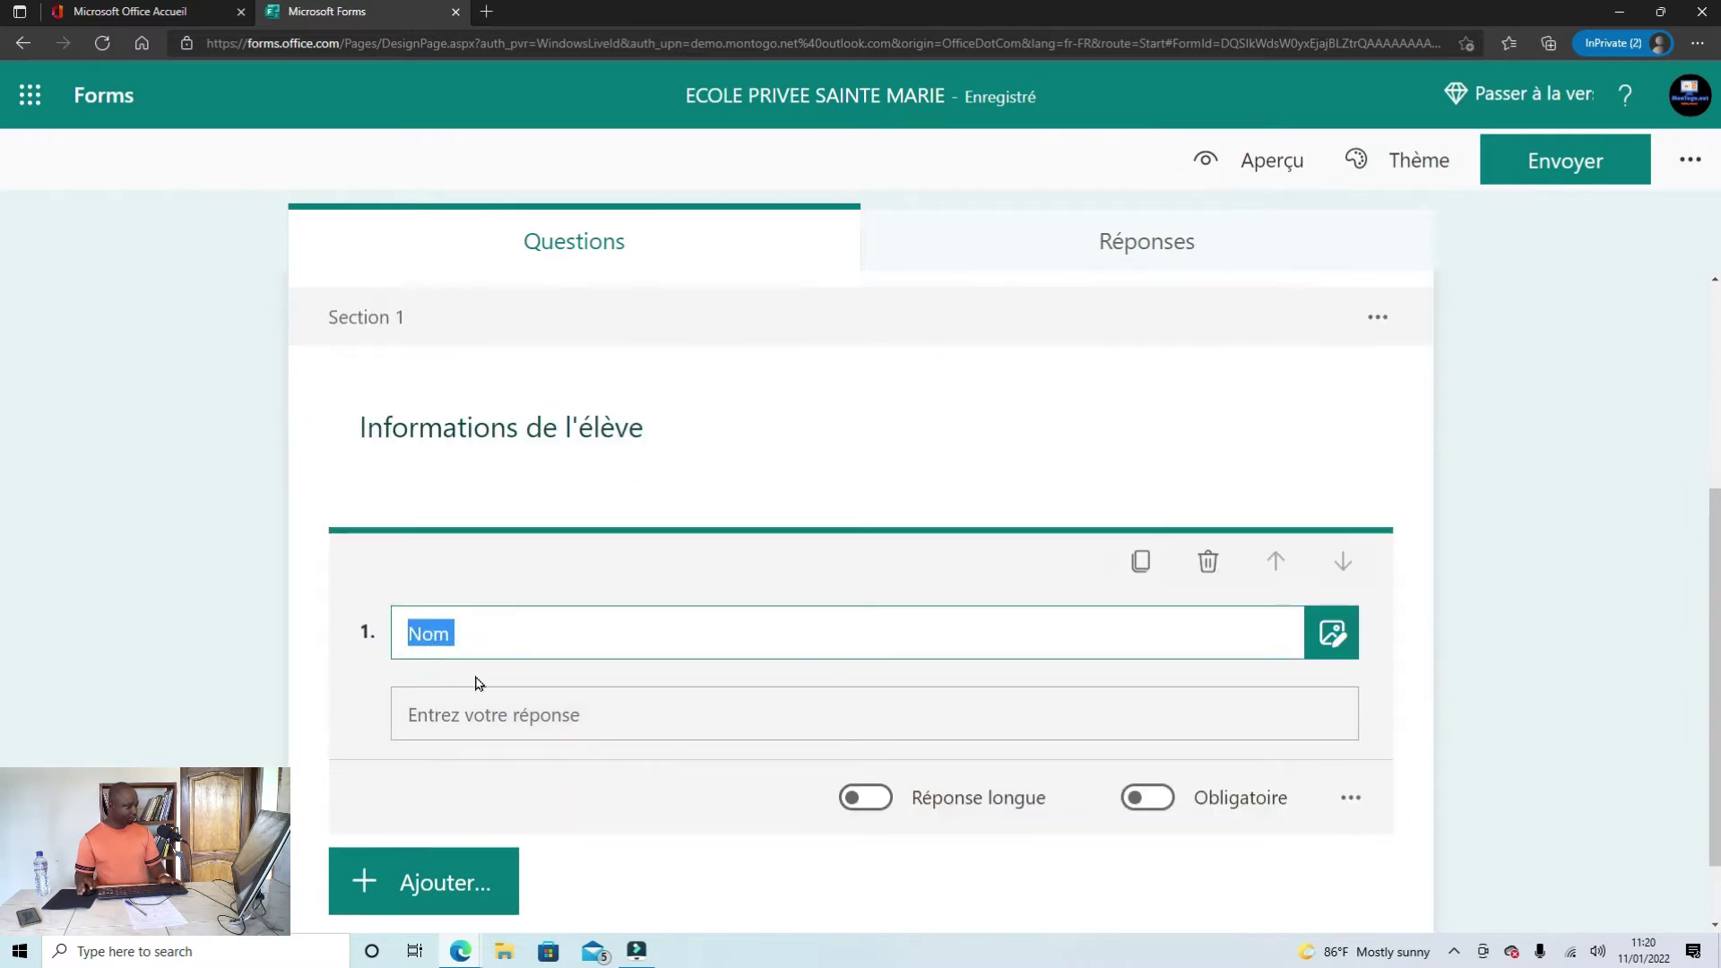
{"action": "scroll", "coordinate": [659, 787], "scroll_direction": "down", "scroll_amount": 1}
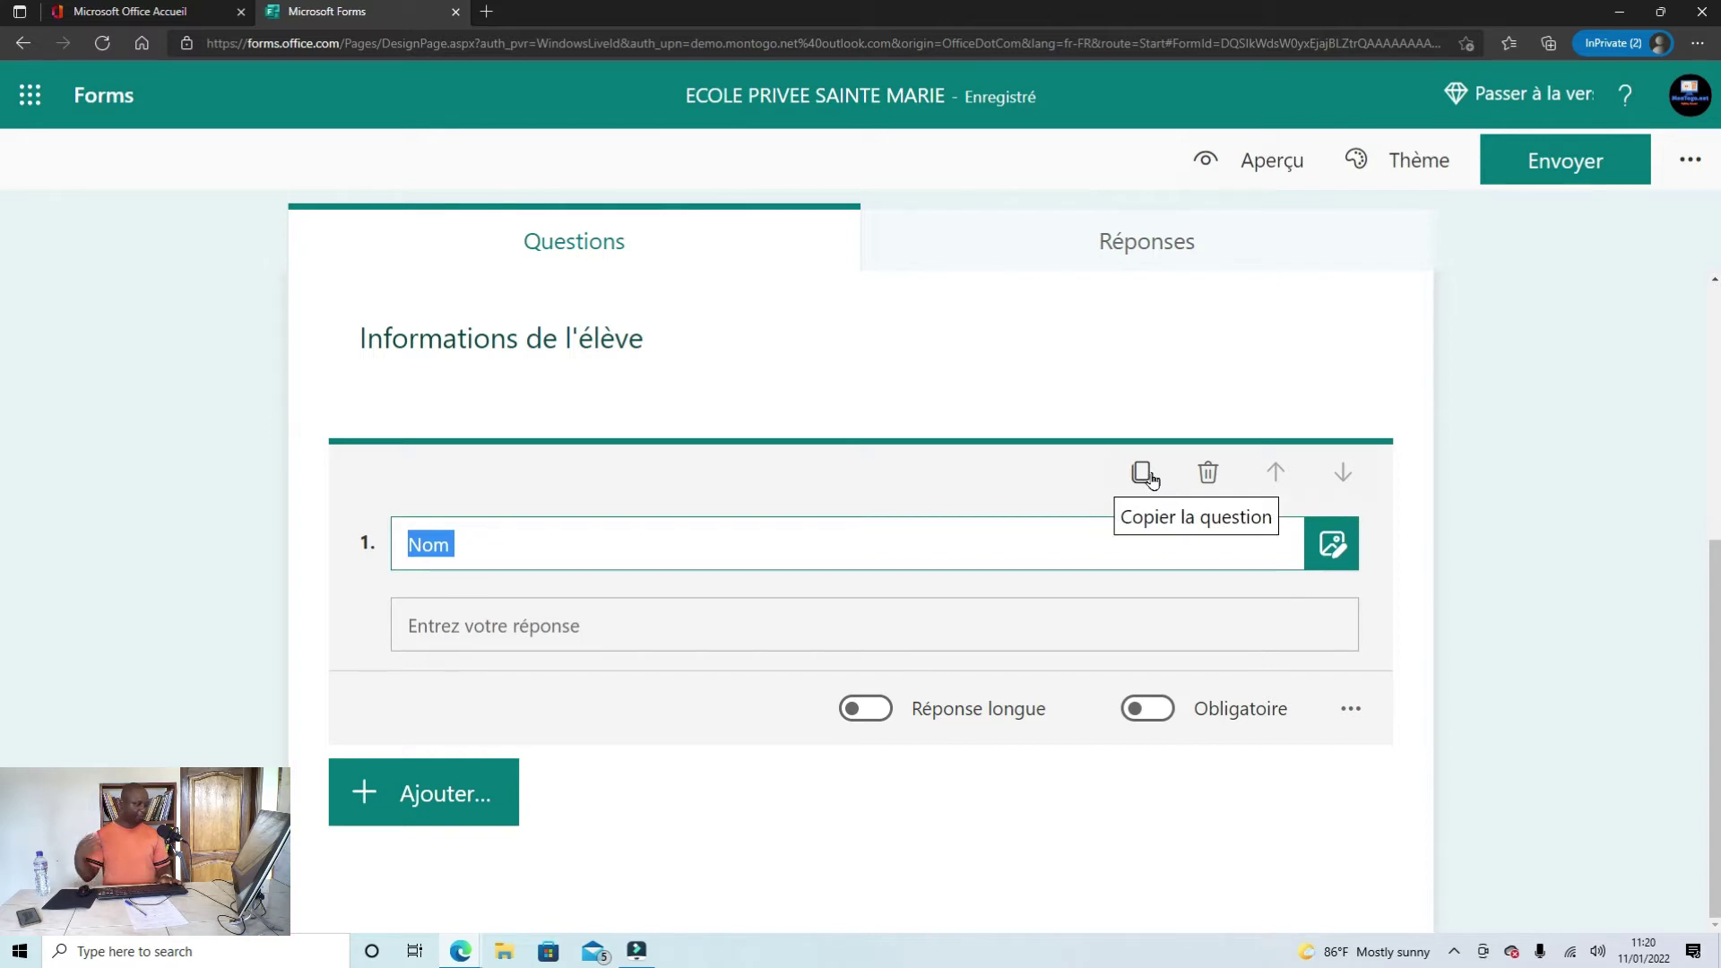
{"action": "left_click", "coordinate": [1144, 475]}
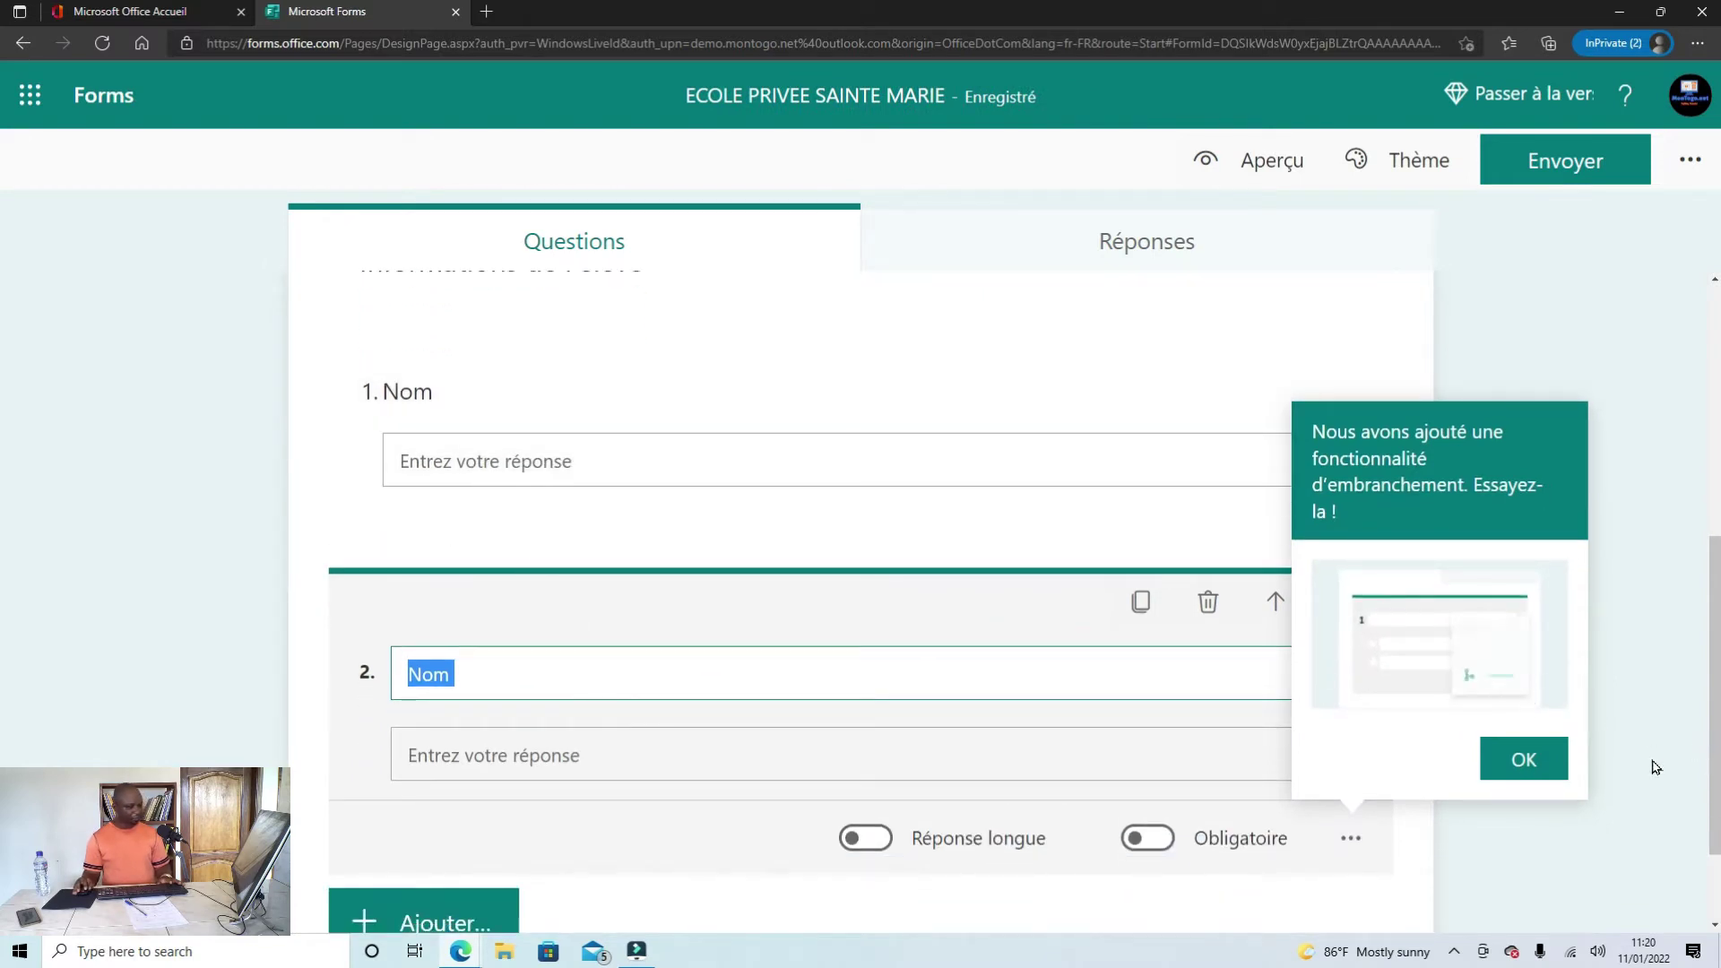
{"action": "left_click", "coordinate": [1542, 771]}
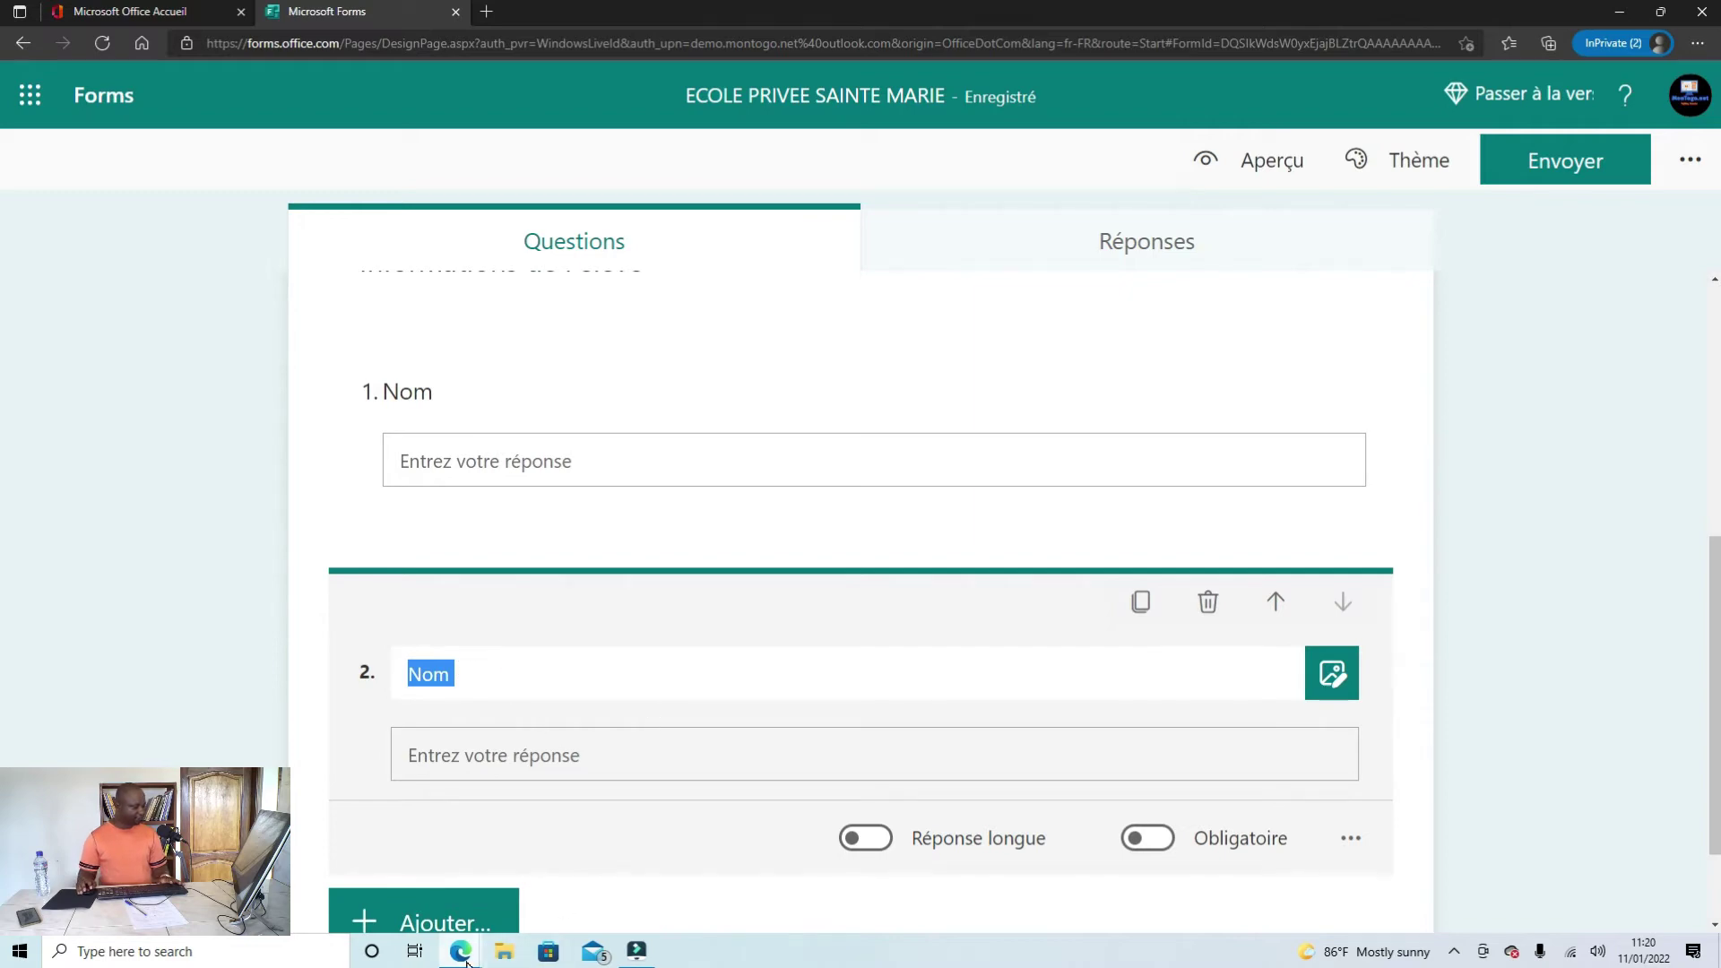
Step: Take 'Prénoms' from the Word document and paste it as the copied question's title
{"action": "mouse_move", "coordinate": [466, 962]}
{"action": "left_click", "coordinate": [534, 884]}
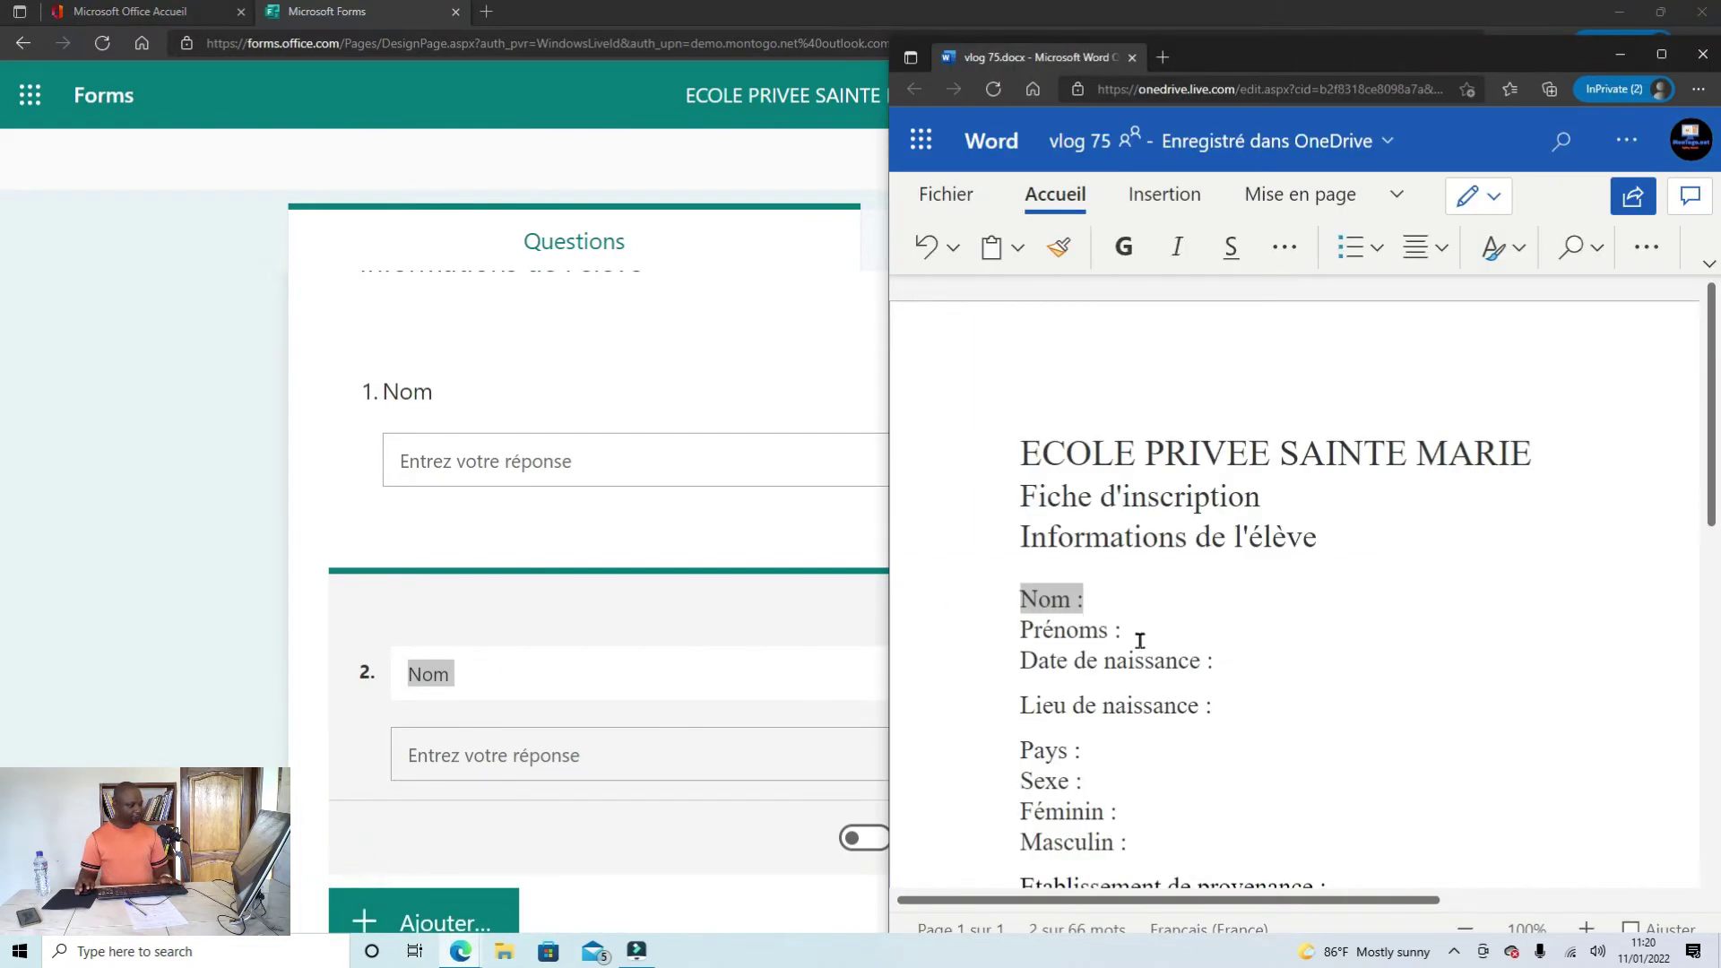
{"action": "left_click", "coordinate": [1112, 639]}
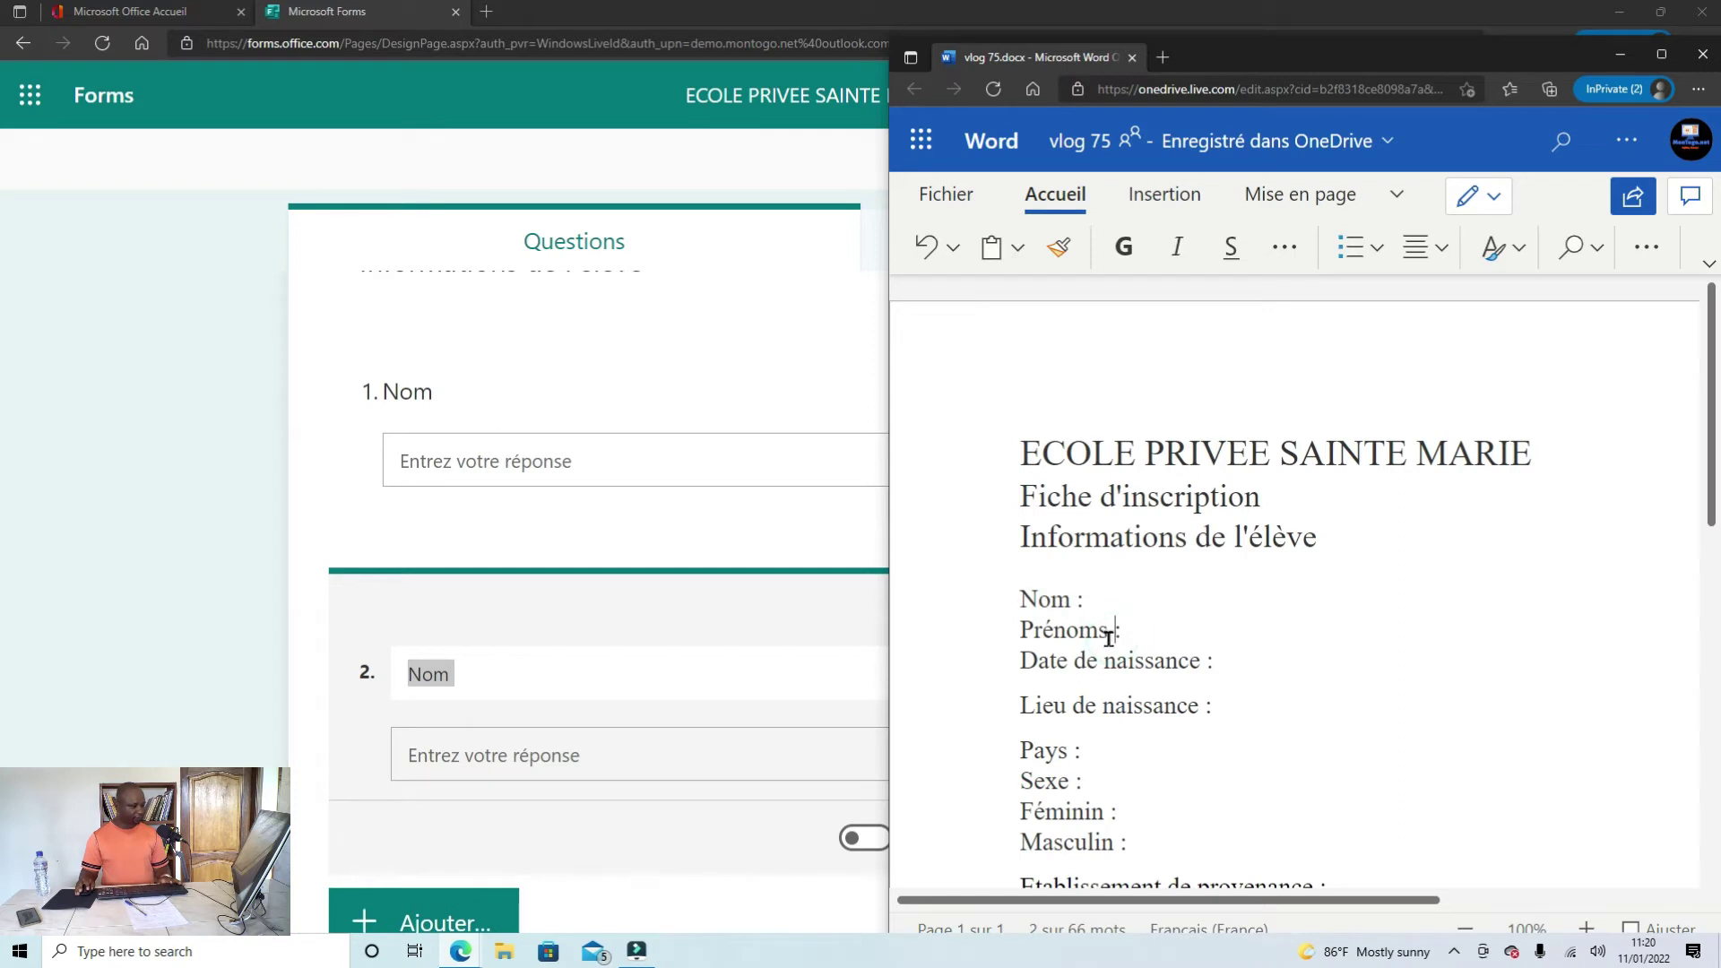
{"action": "left_click_drag", "start_coordinate": [1108, 634], "coordinate": [1021, 634]}
{"action": "key", "text": "ctrl+c"}
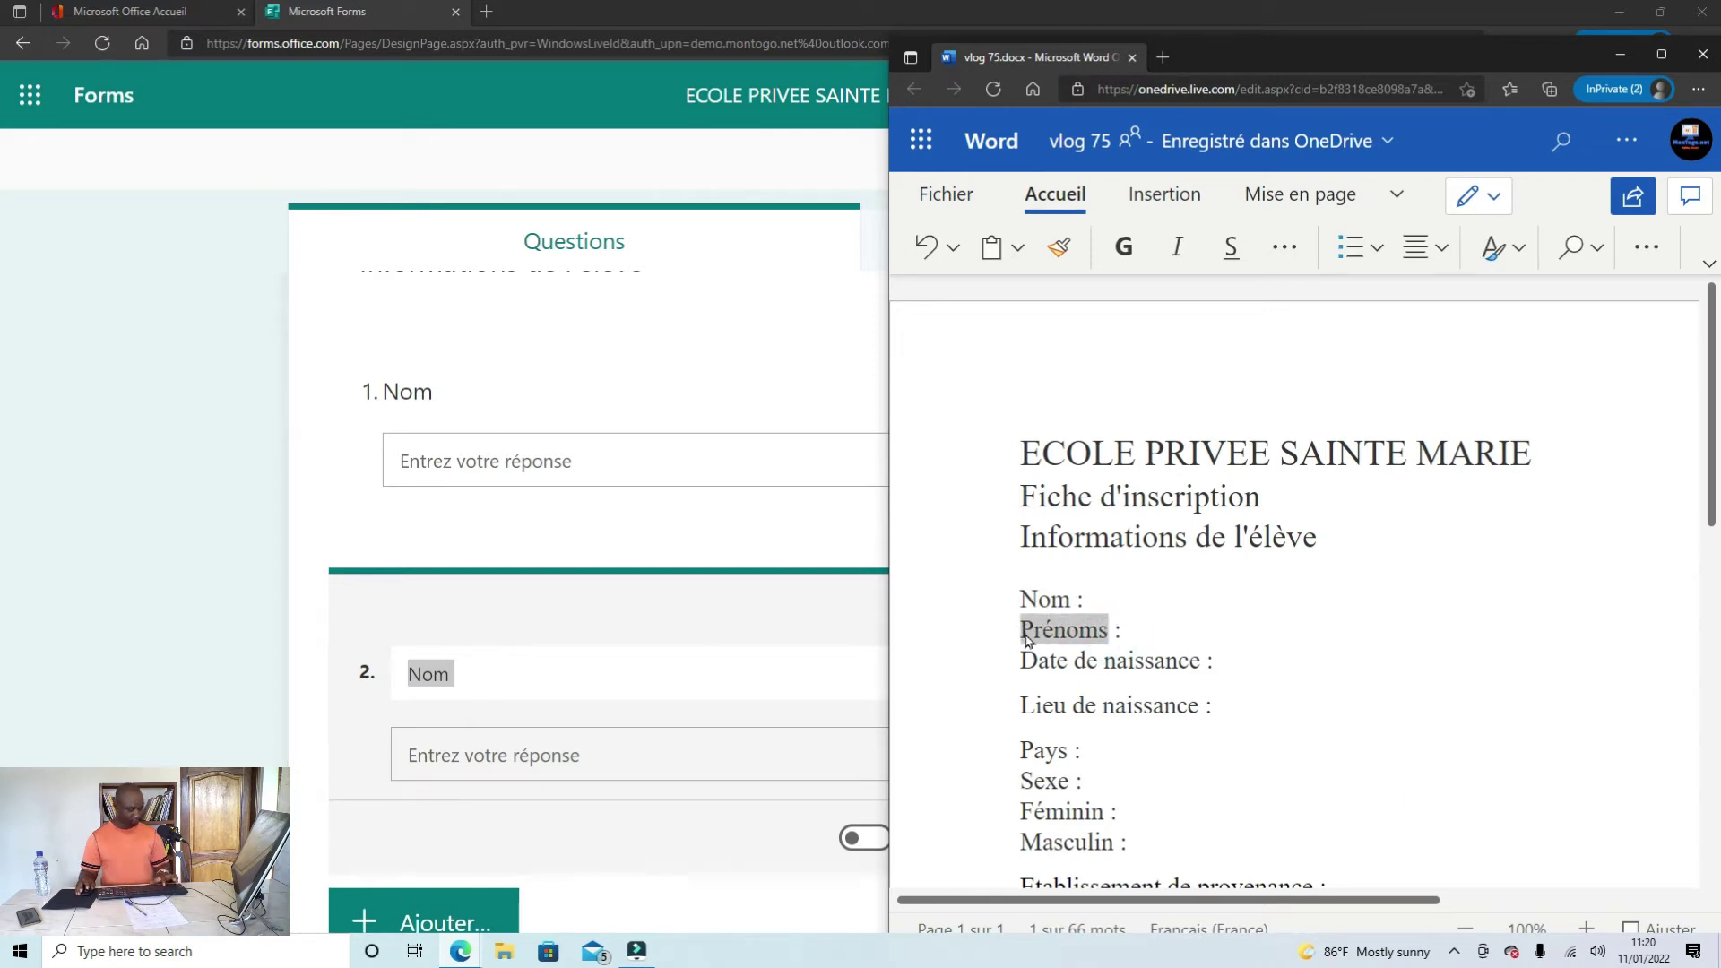
{"action": "key", "text": "alt+Tab"}
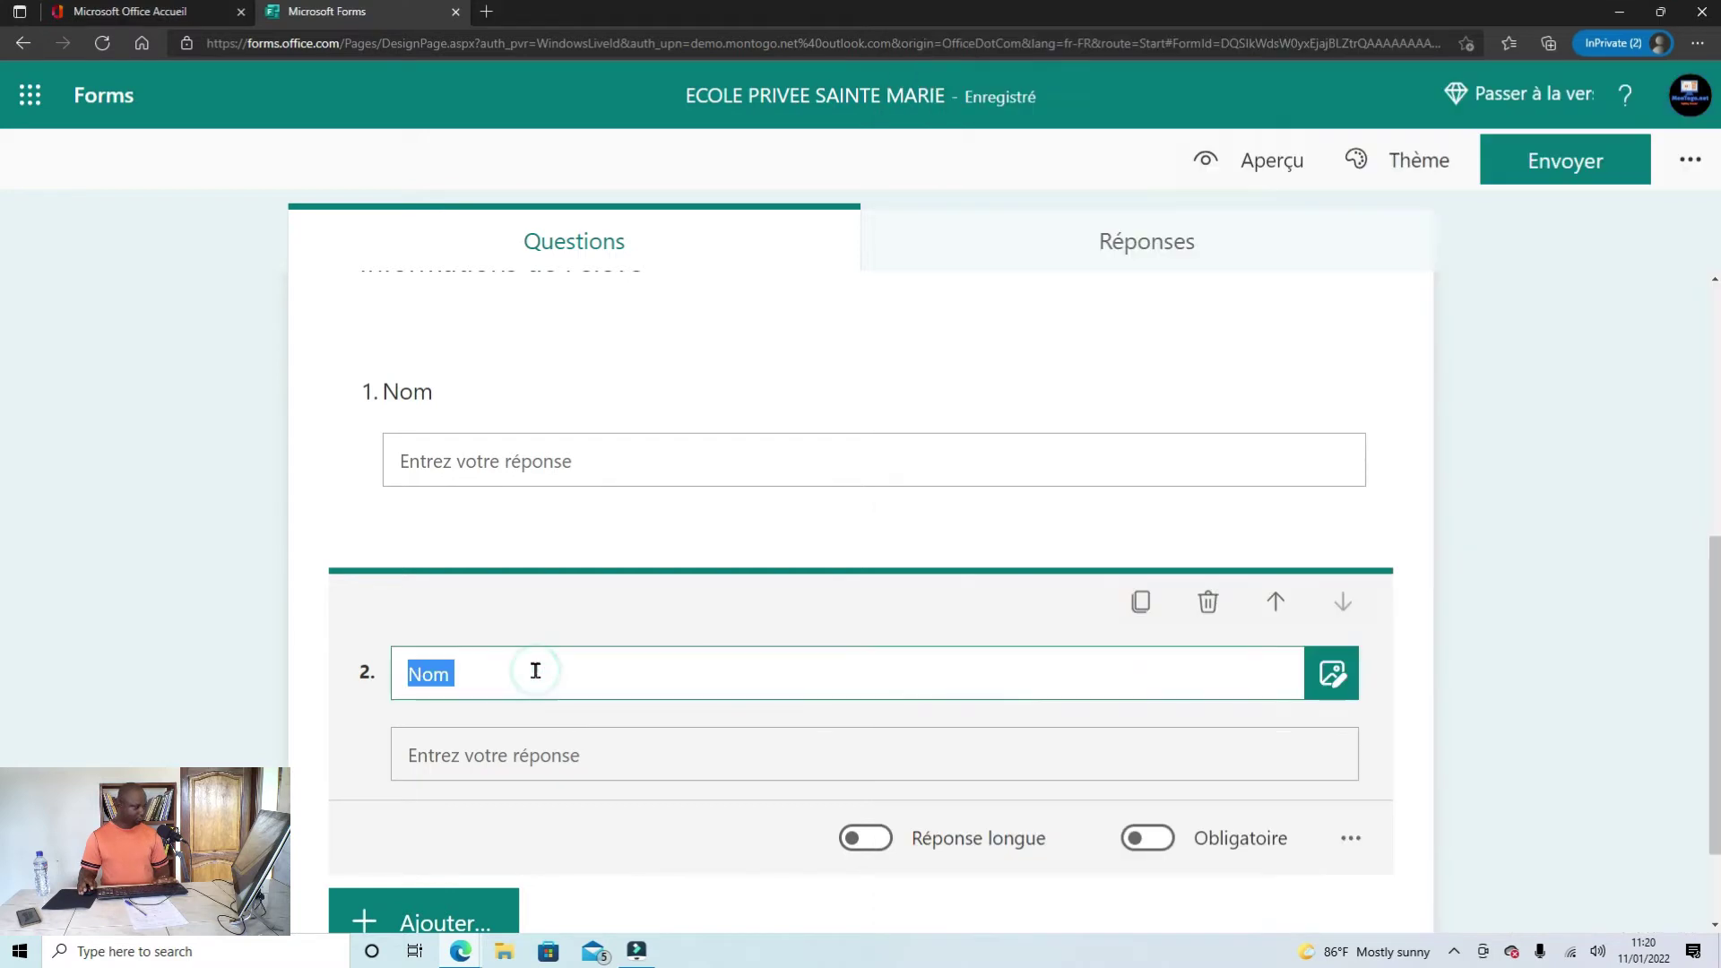
{"action": "key", "text": "ctrl+v"}
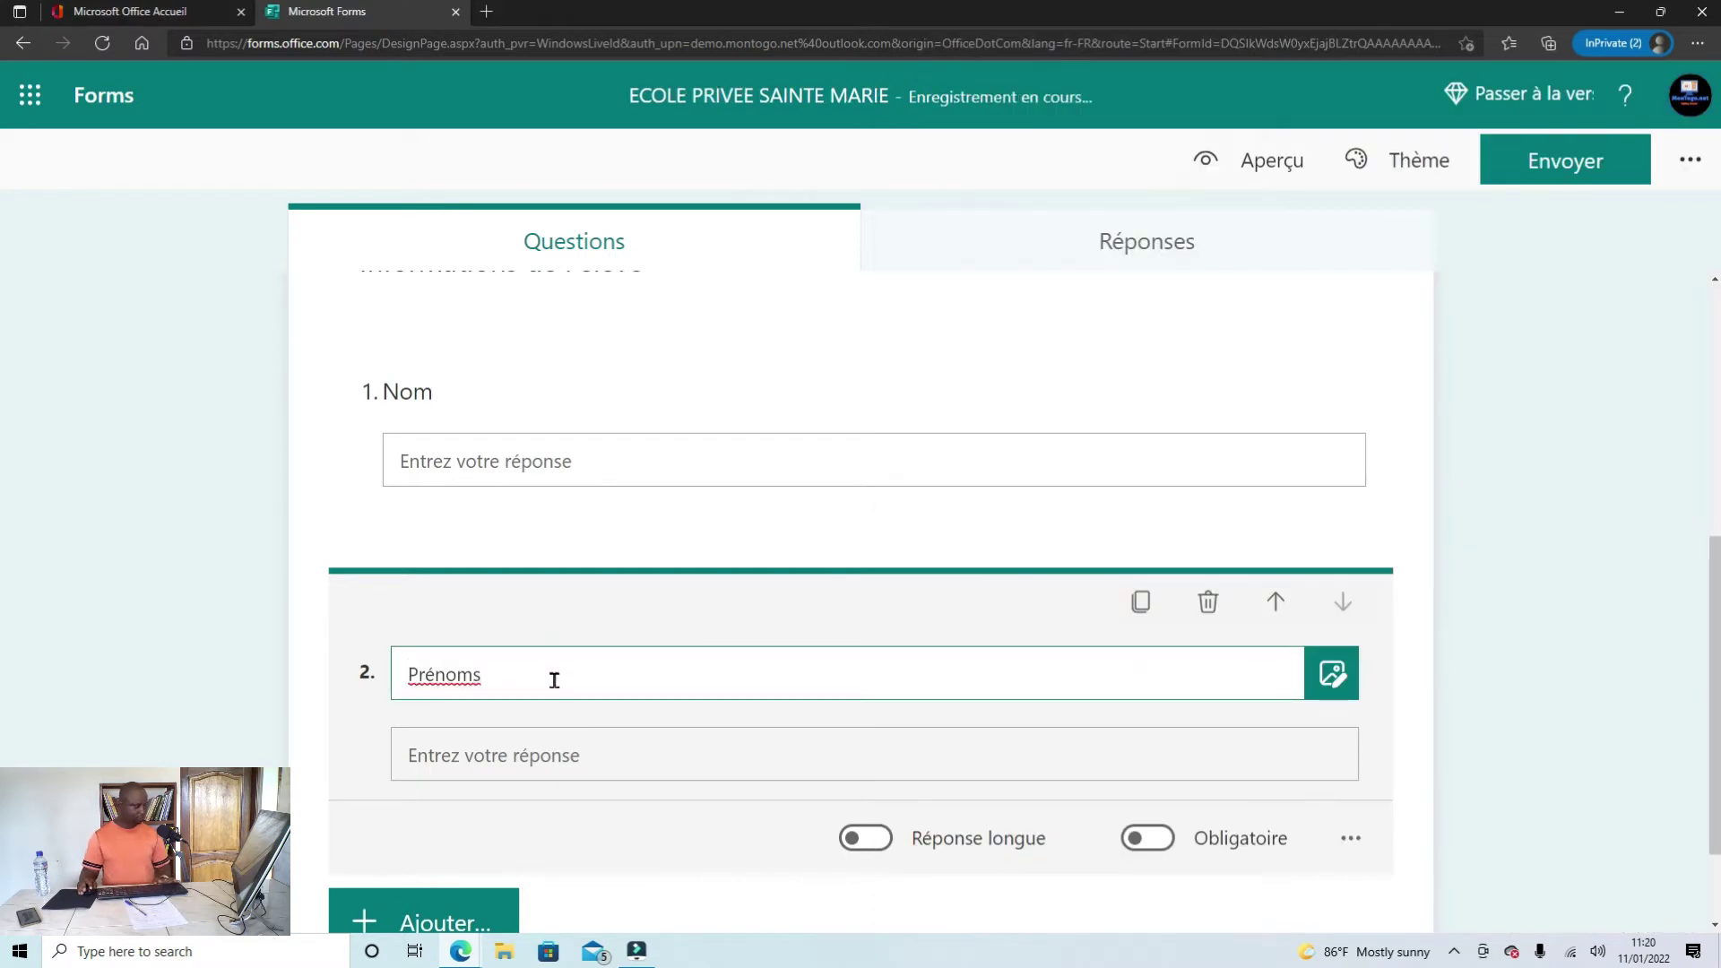
Step: Select the 'Date de naissance' label in the Word document and return to Forms
{"action": "scroll", "coordinate": [603, 686], "scroll_direction": "down", "scroll_amount": 2}
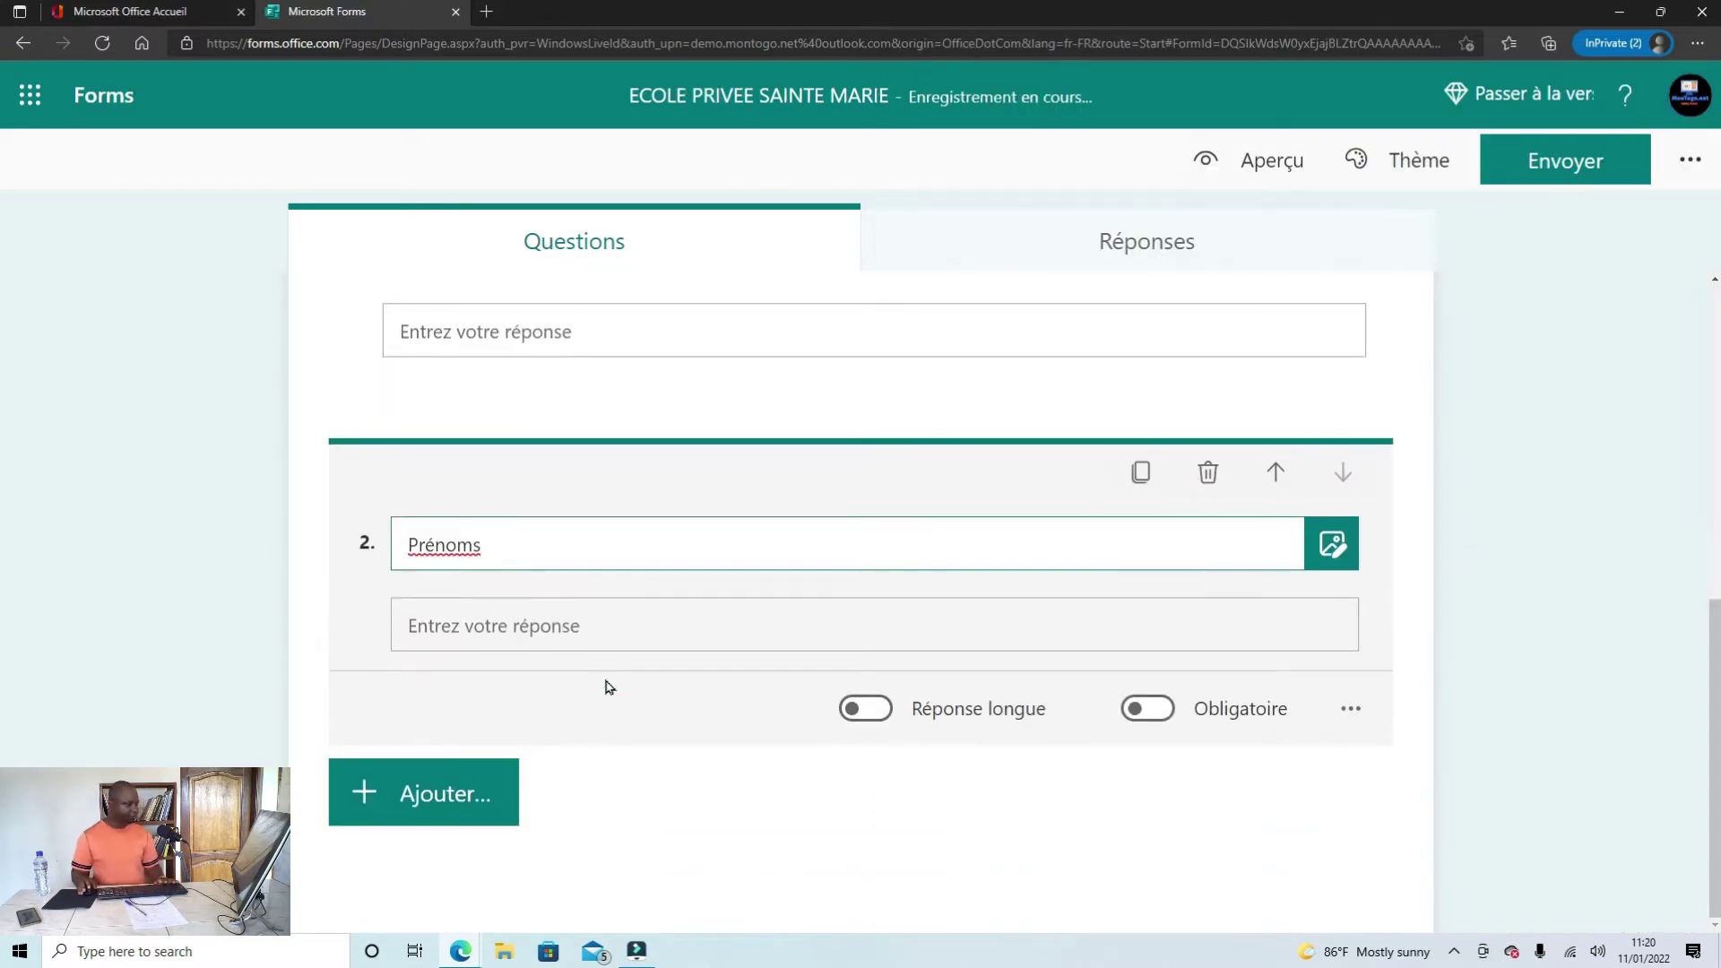
{"action": "mouse_move", "coordinate": [462, 954]}
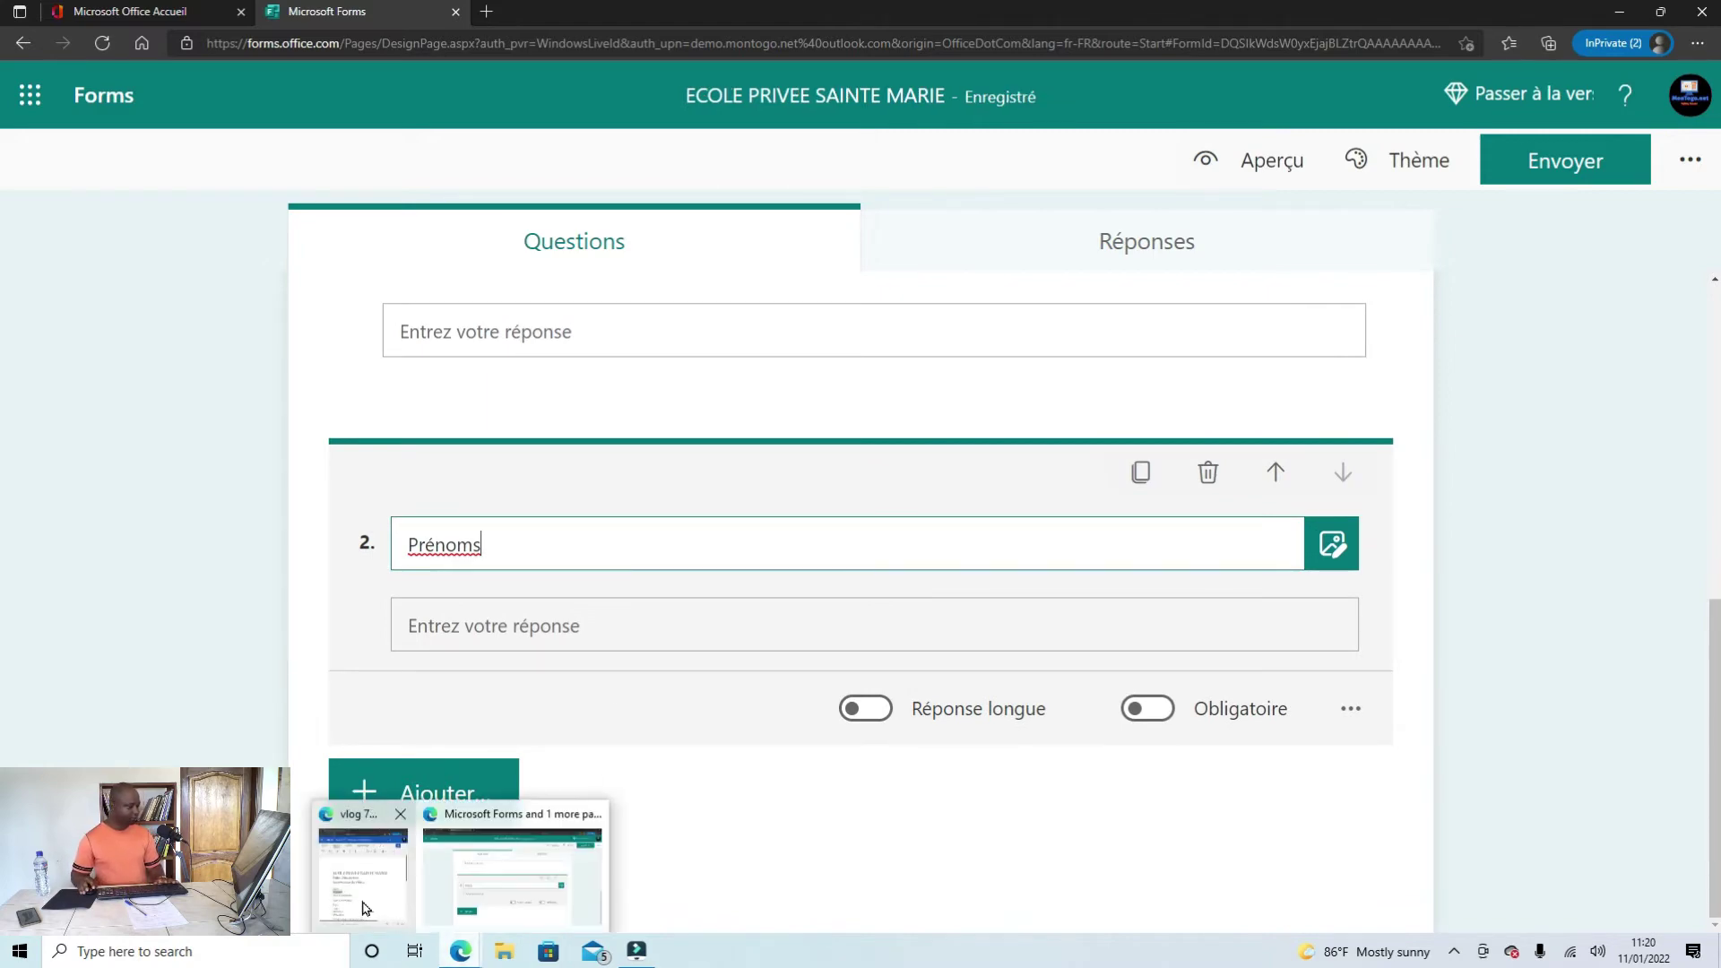
{"action": "left_click", "coordinate": [363, 861]}
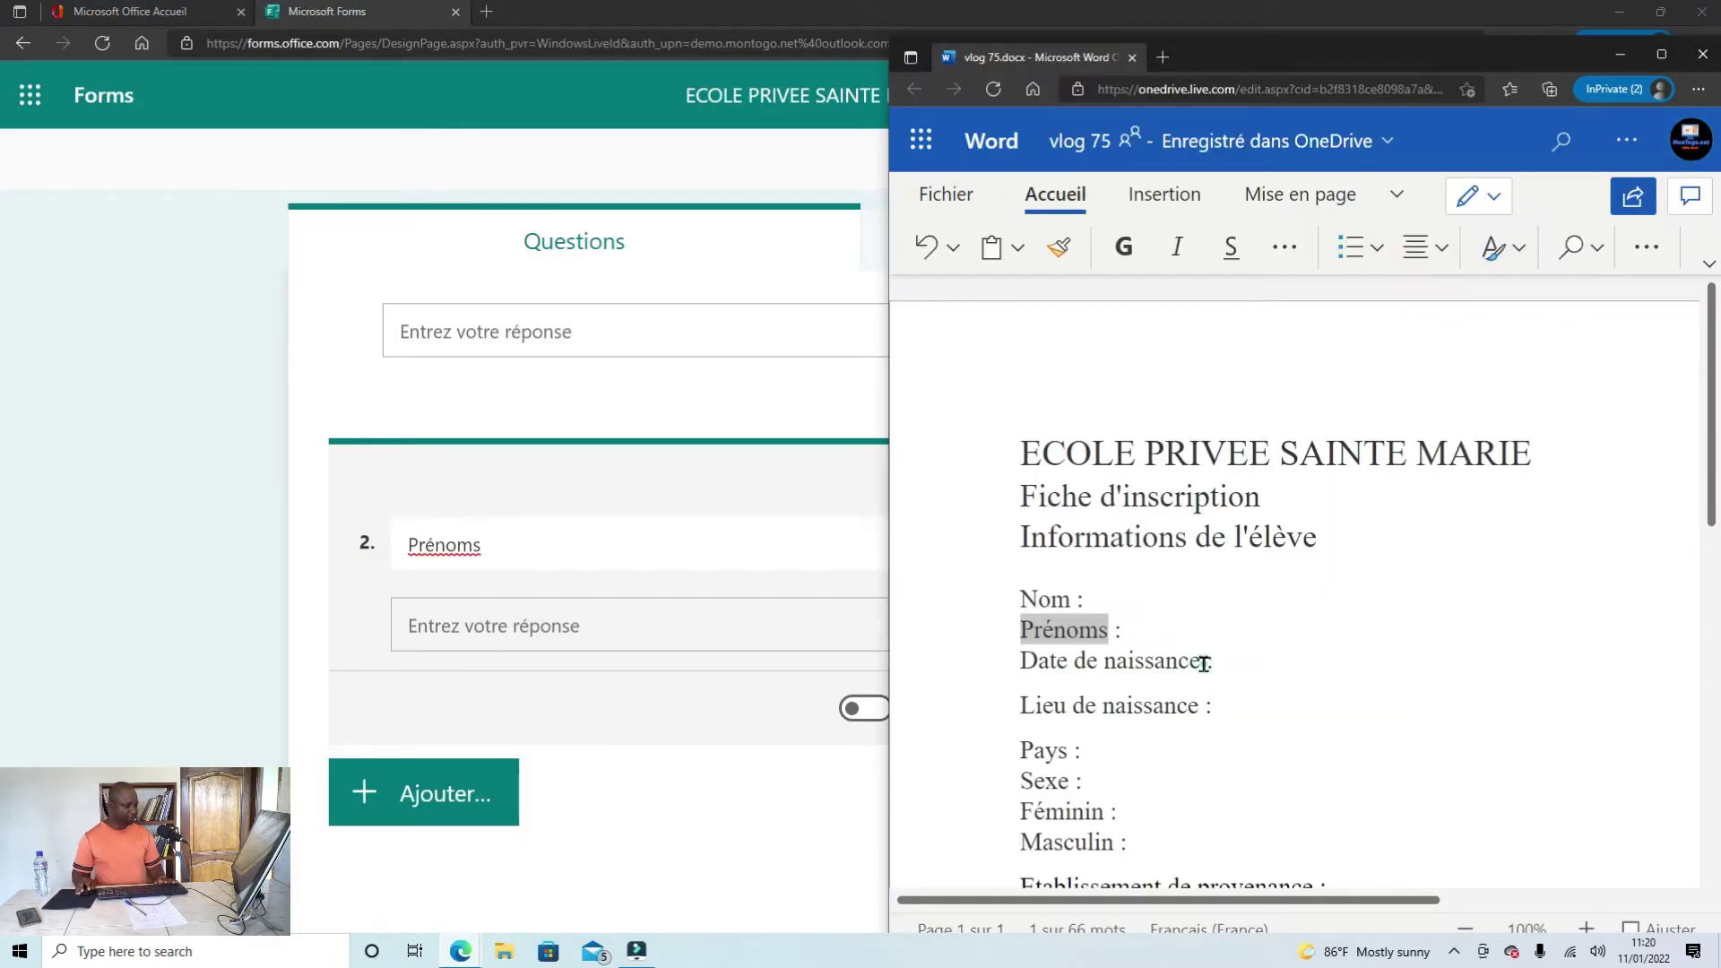
{"action": "left_click_drag", "start_coordinate": [1204, 663], "coordinate": [1011, 668]}
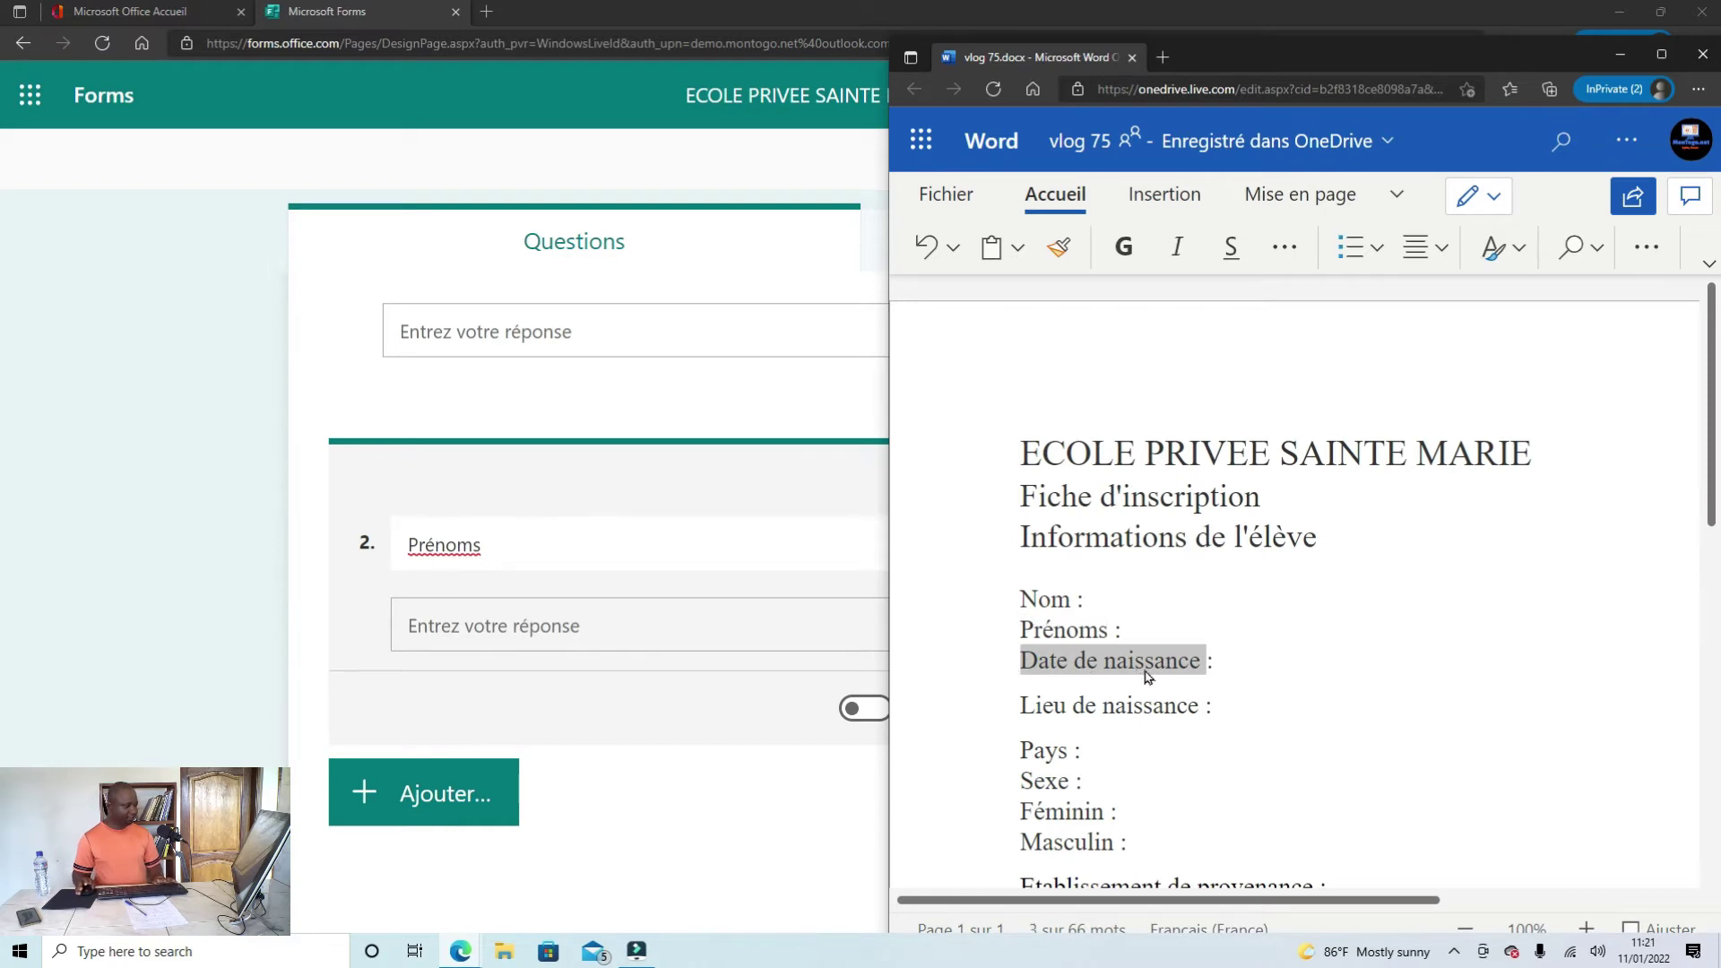
{"action": "left_click", "coordinate": [630, 845]}
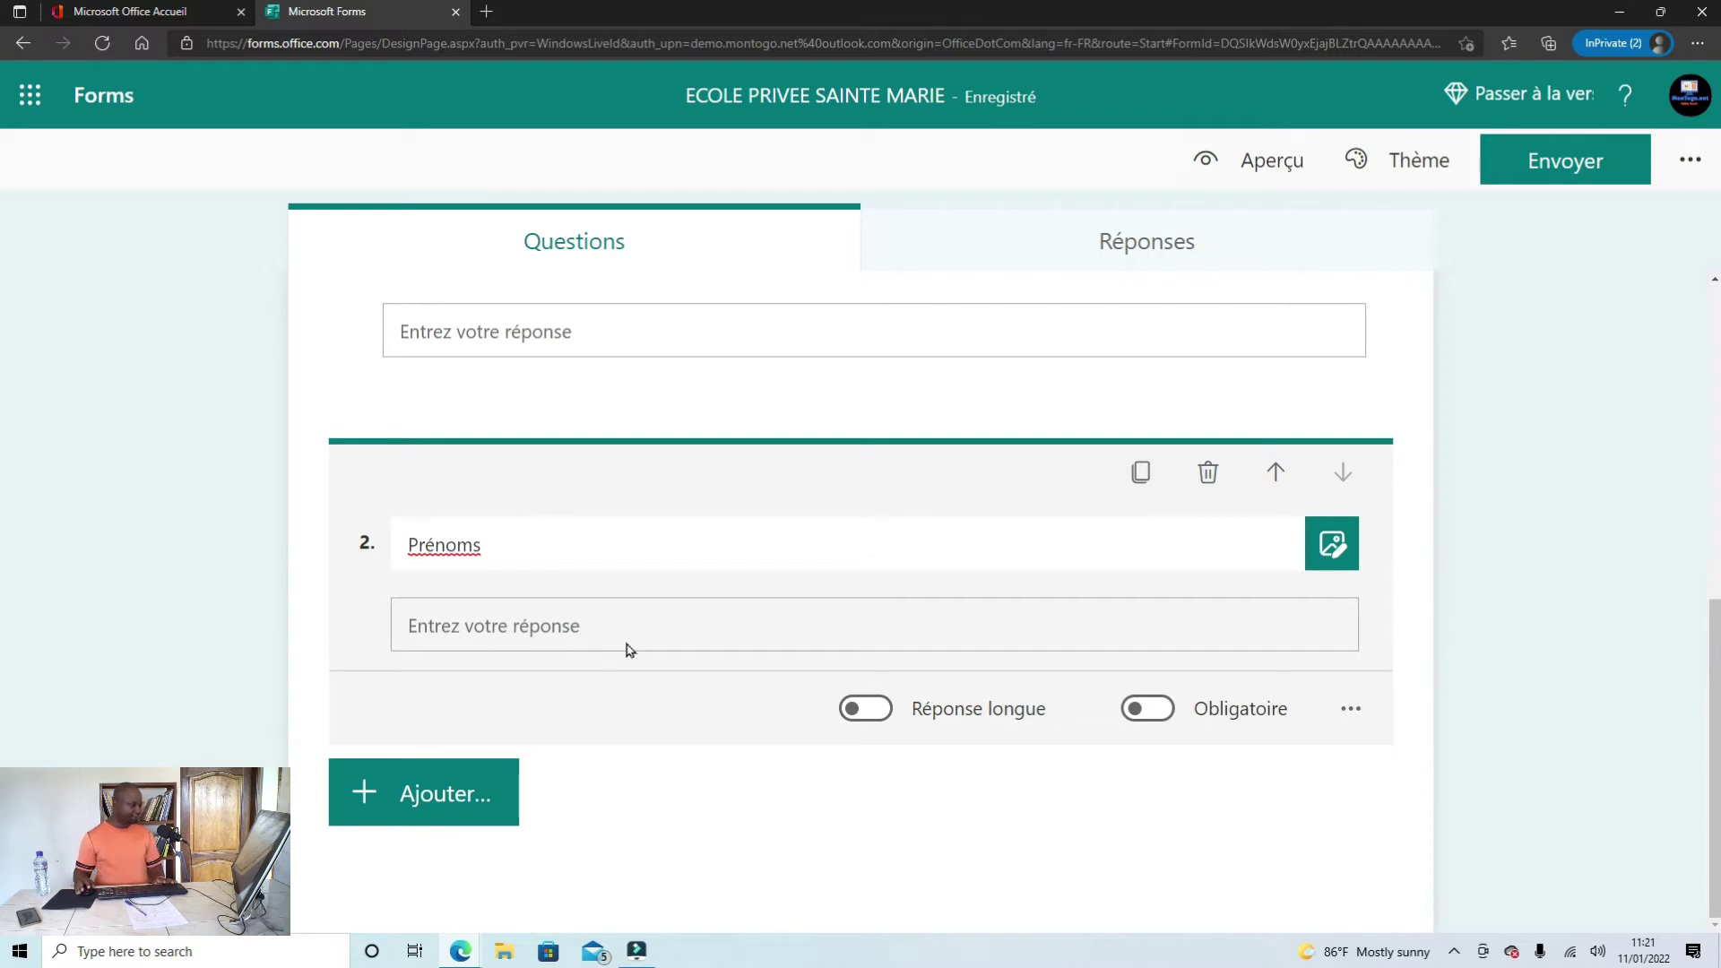
Step: Add a date question titled 'Date de naissance'
{"action": "left_click", "coordinate": [463, 794]}
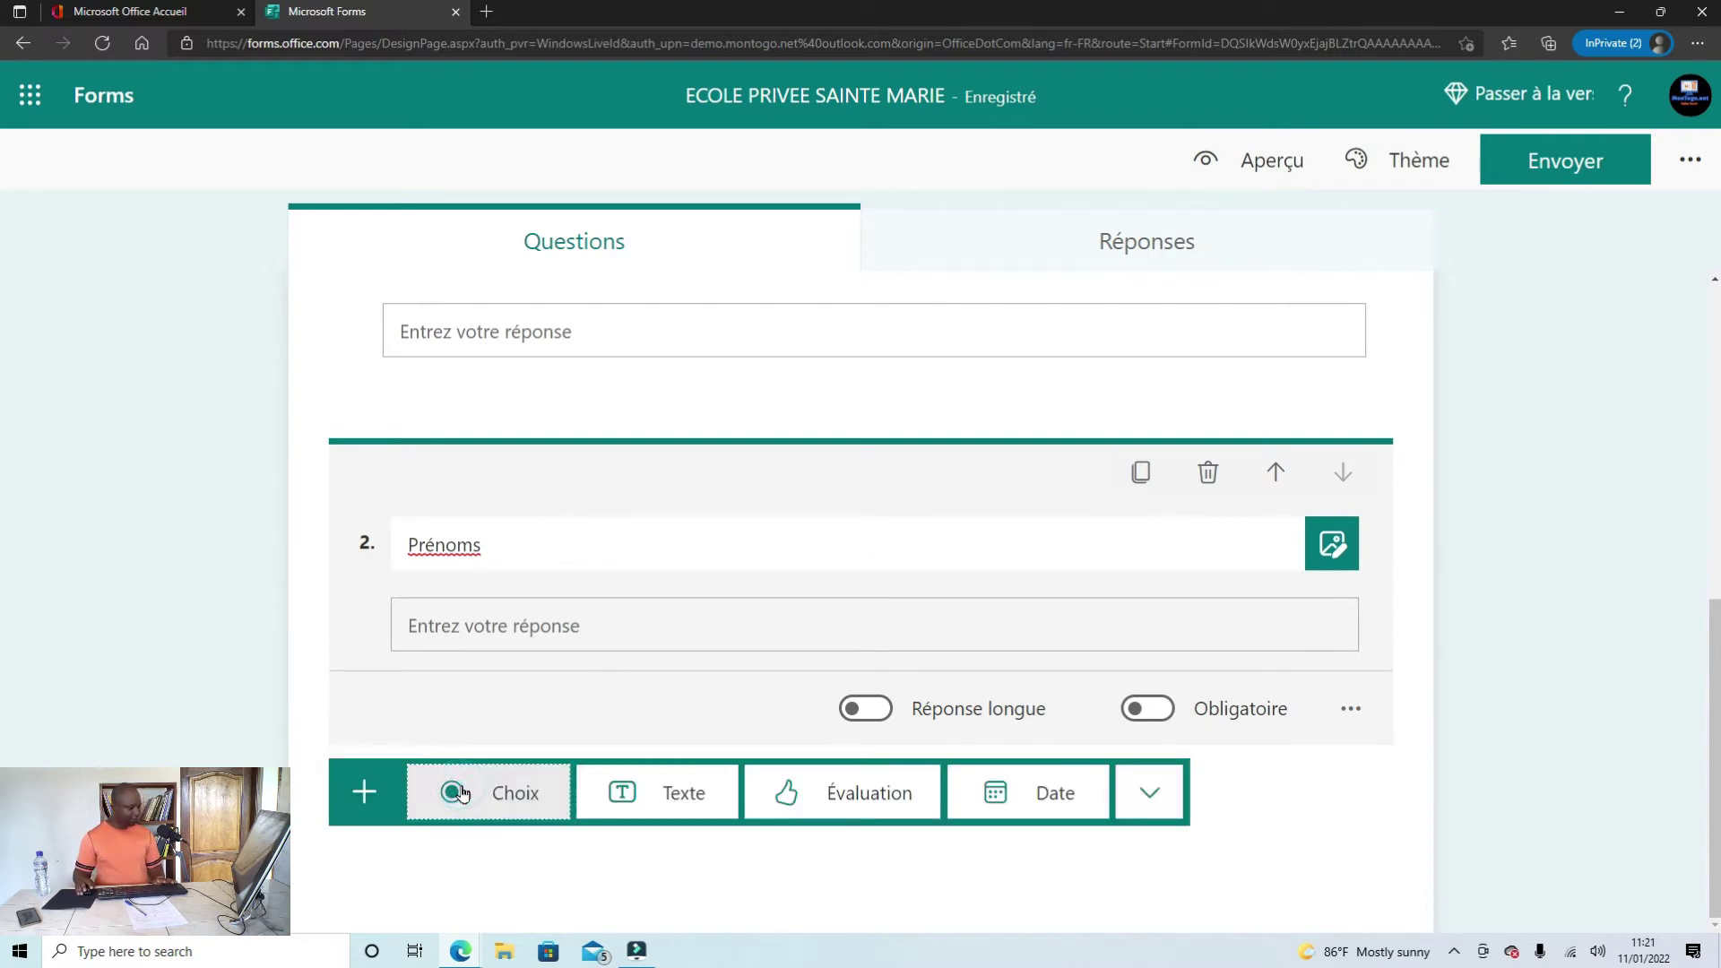
{"action": "left_click", "coordinate": [1049, 794]}
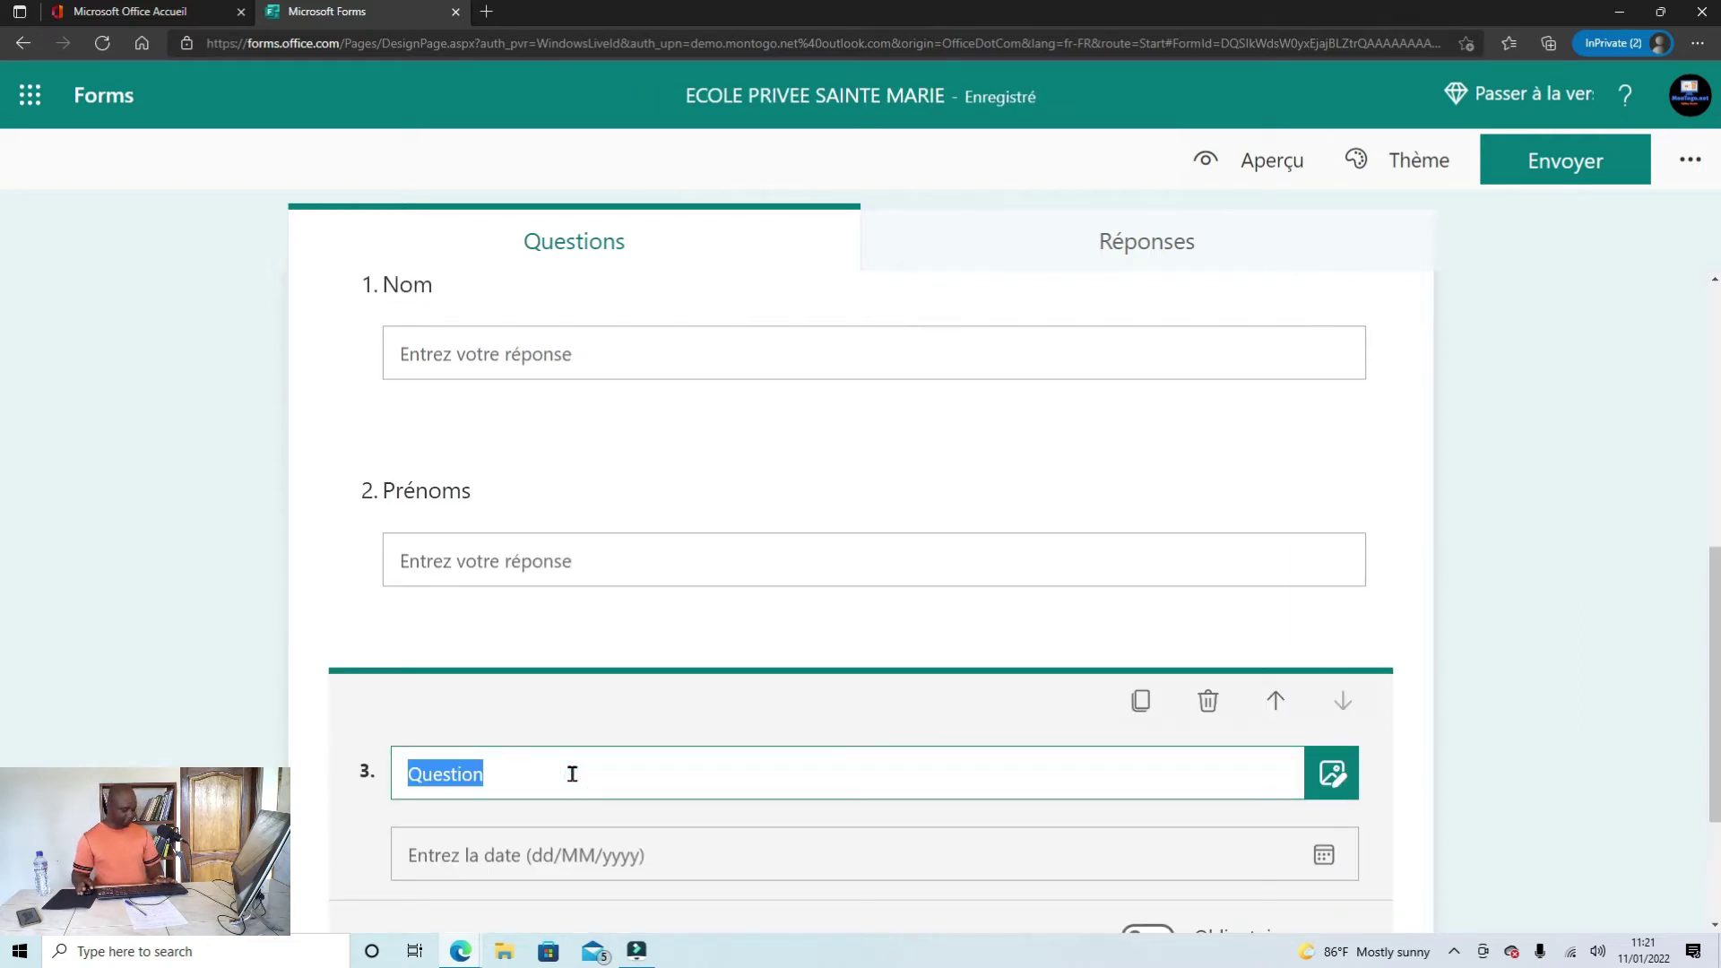
{"action": "type", "text": "Date de naissance"}
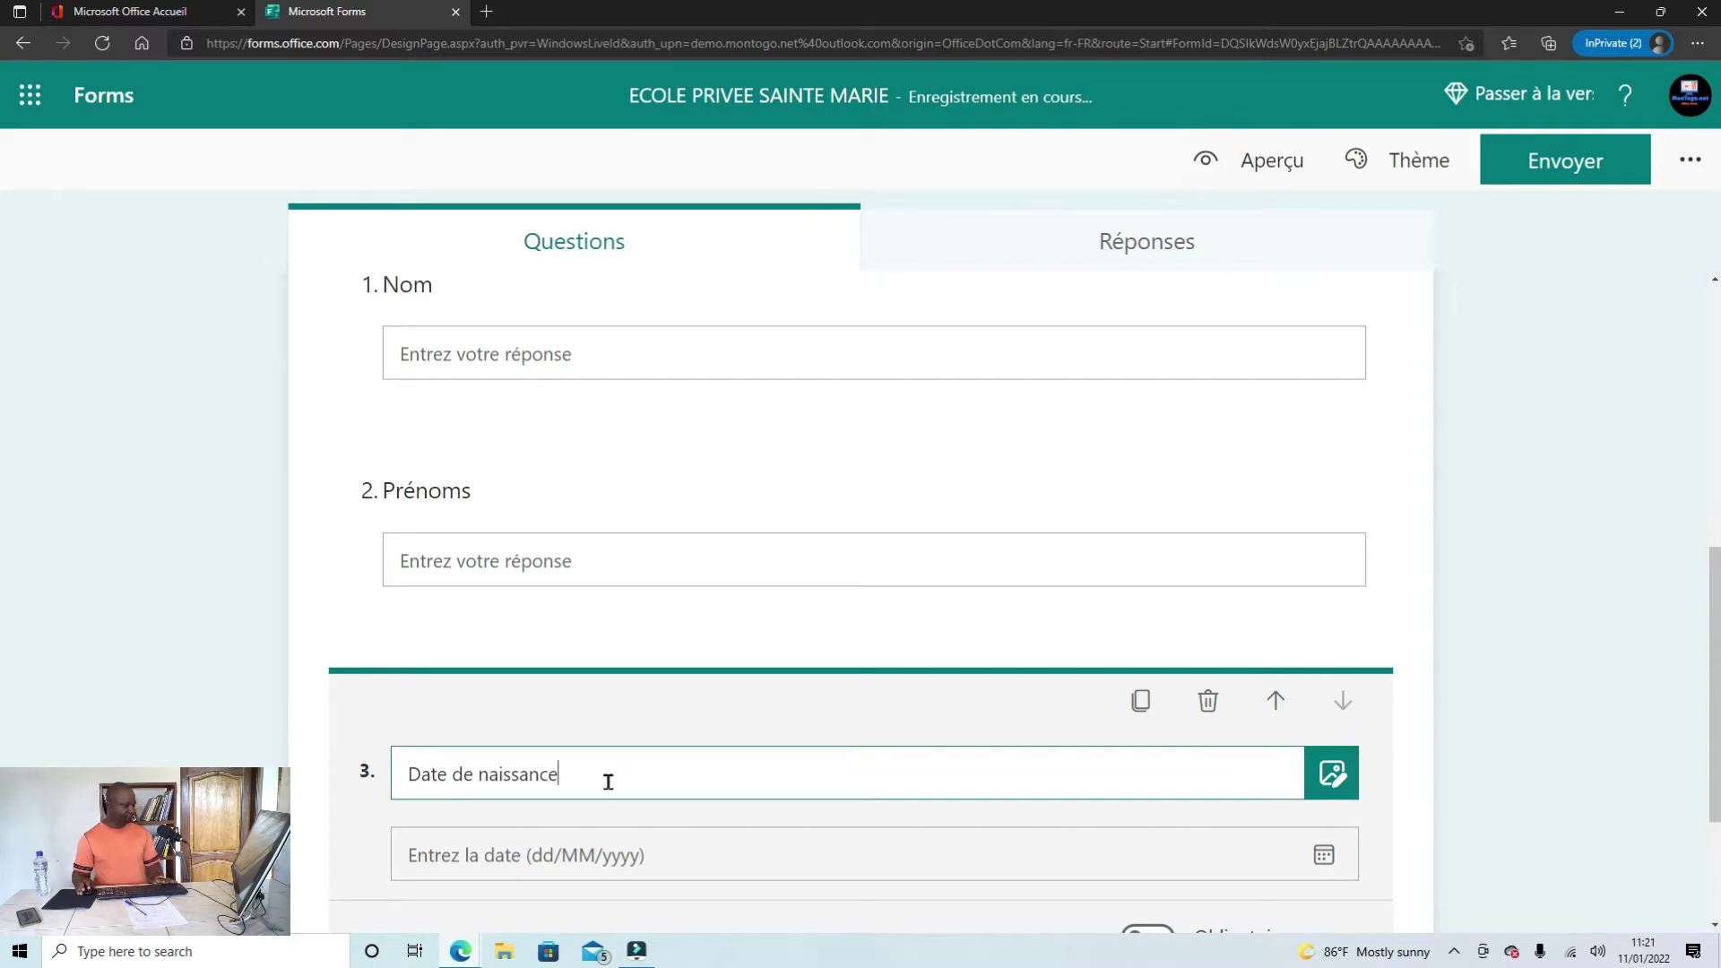
{"action": "scroll", "coordinate": [609, 789], "scroll_direction": "down", "scroll_amount": 1}
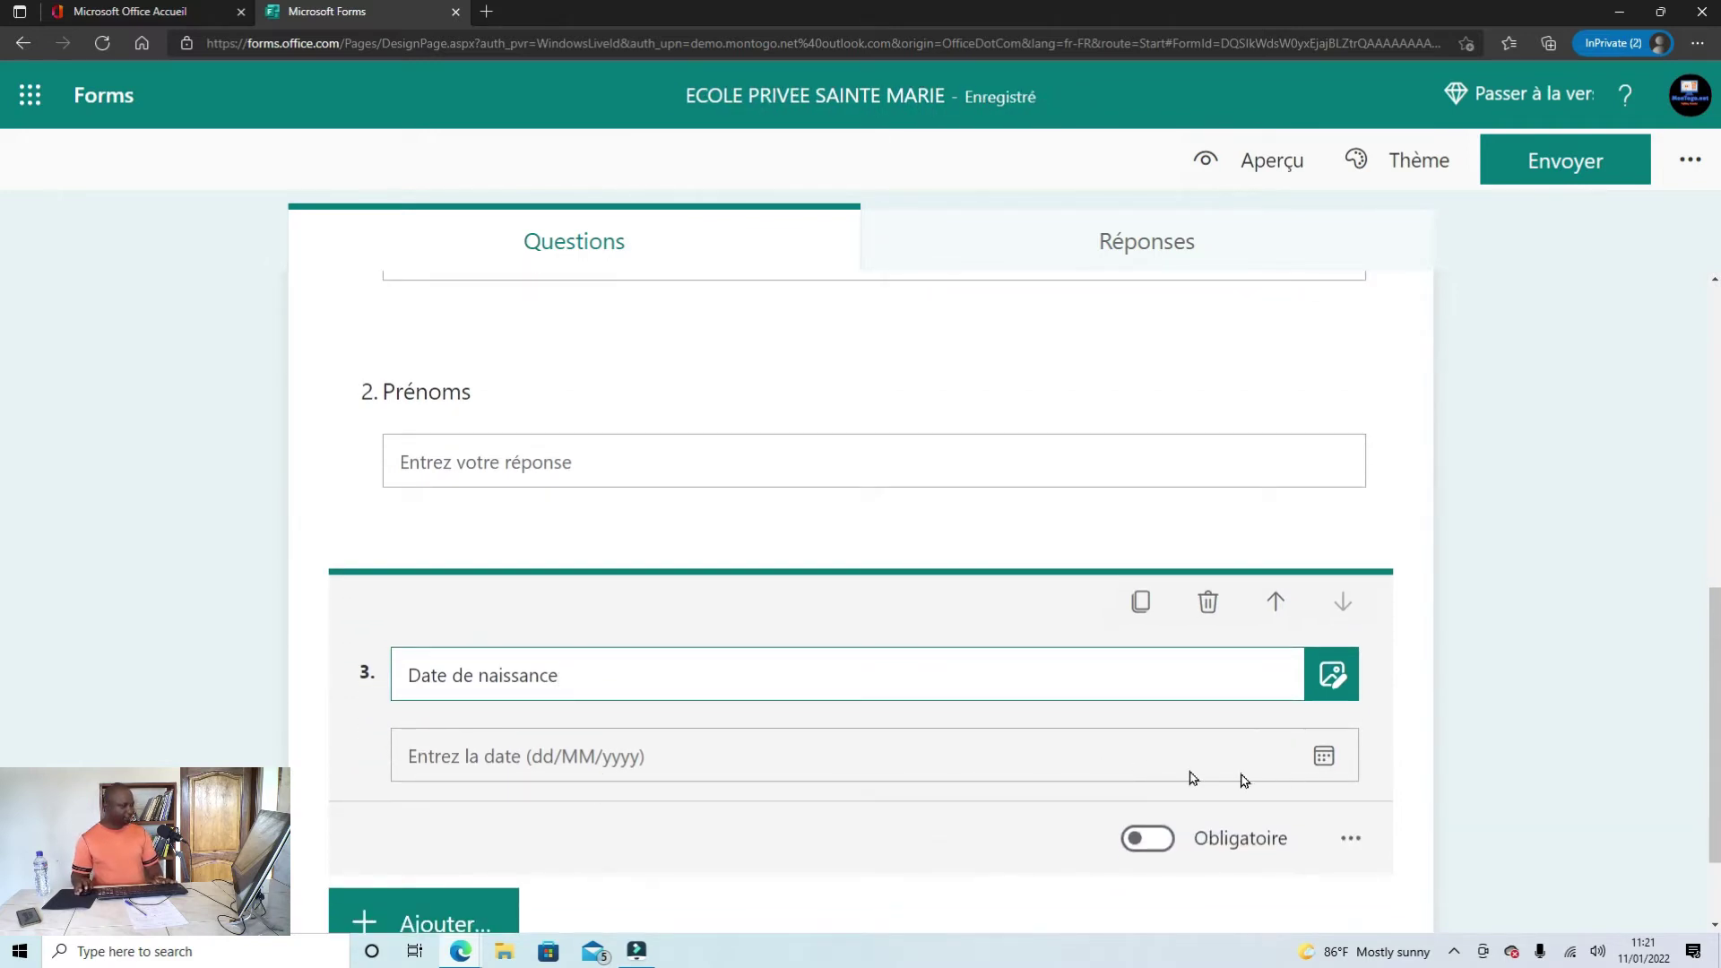
{"action": "left_click", "coordinate": [1254, 157]}
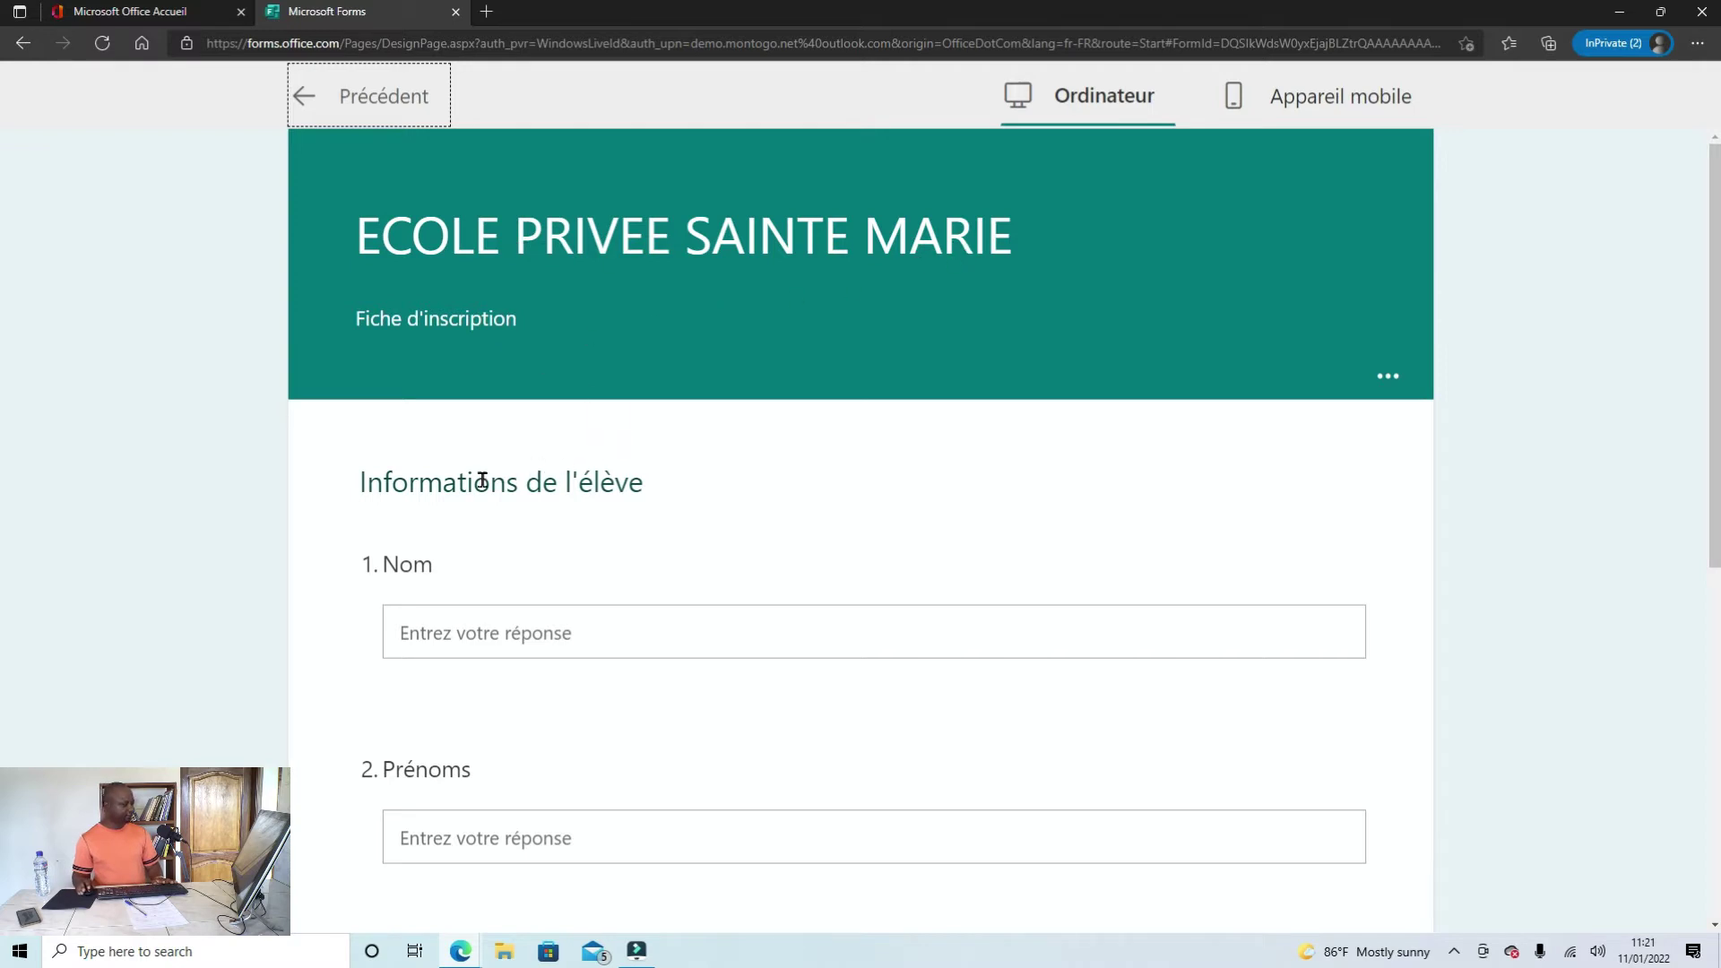
{"action": "scroll", "coordinate": [614, 497], "scroll_direction": "down", "scroll_amount": 3}
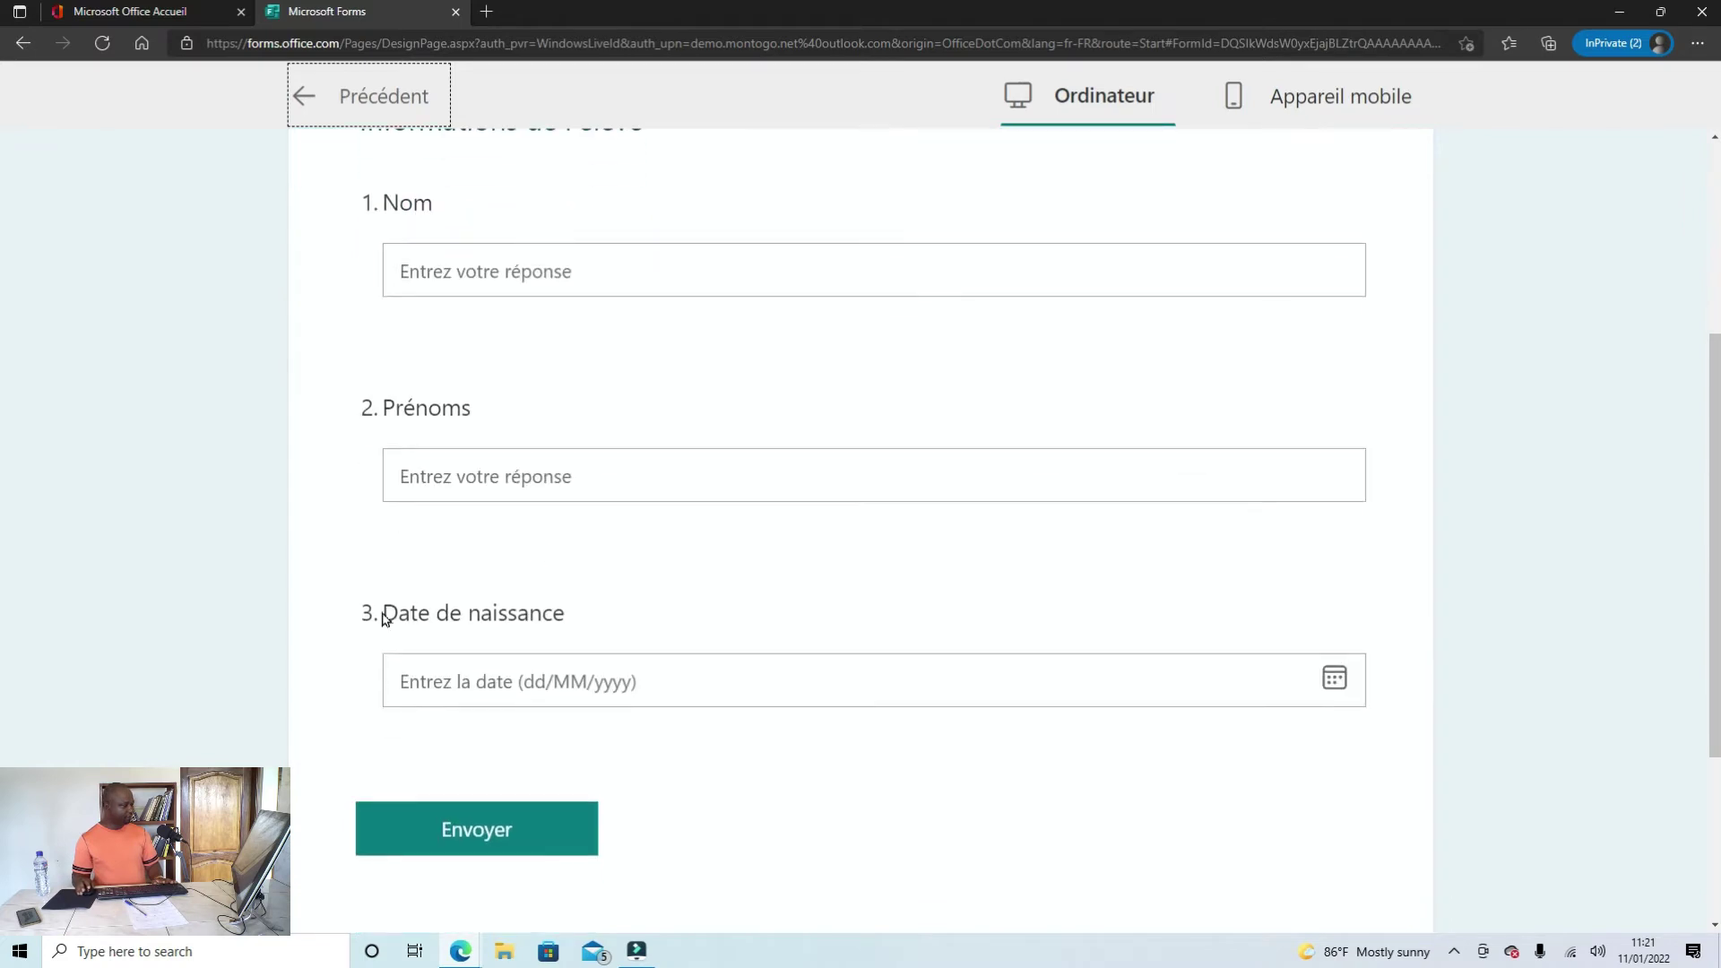
{"action": "left_click", "coordinate": [1333, 682]}
{"action": "scroll", "coordinate": [1107, 711], "scroll_direction": "down", "scroll_amount": 3}
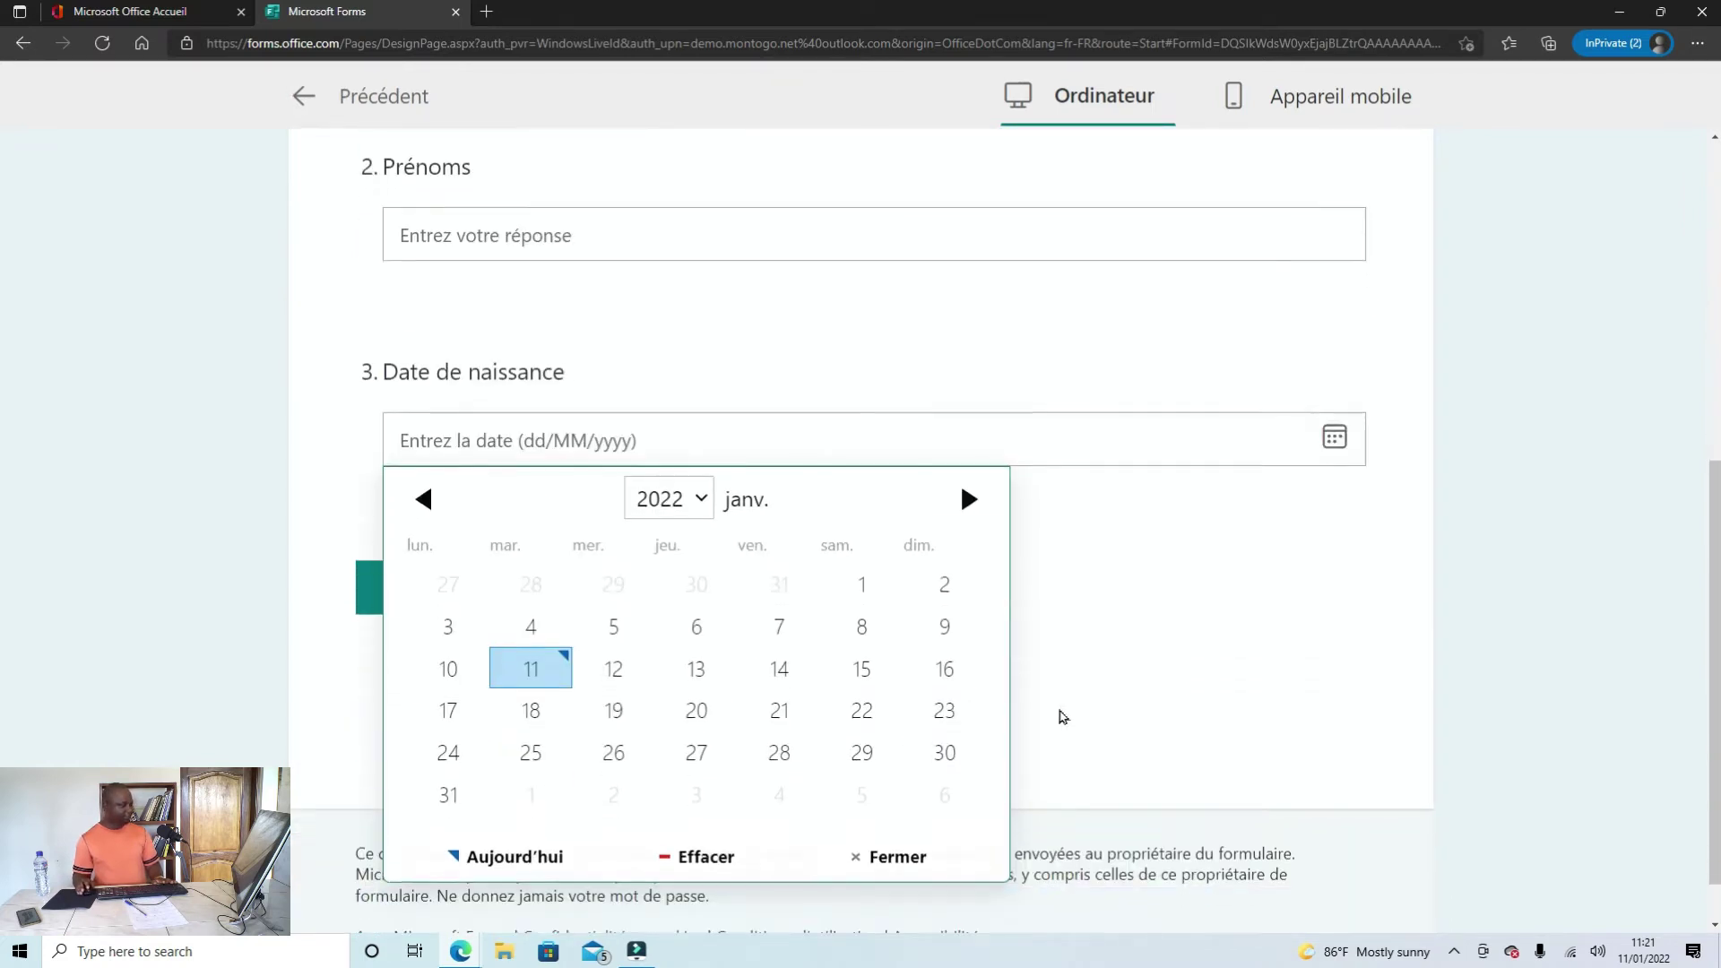
{"action": "left_click", "coordinate": [440, 498]}
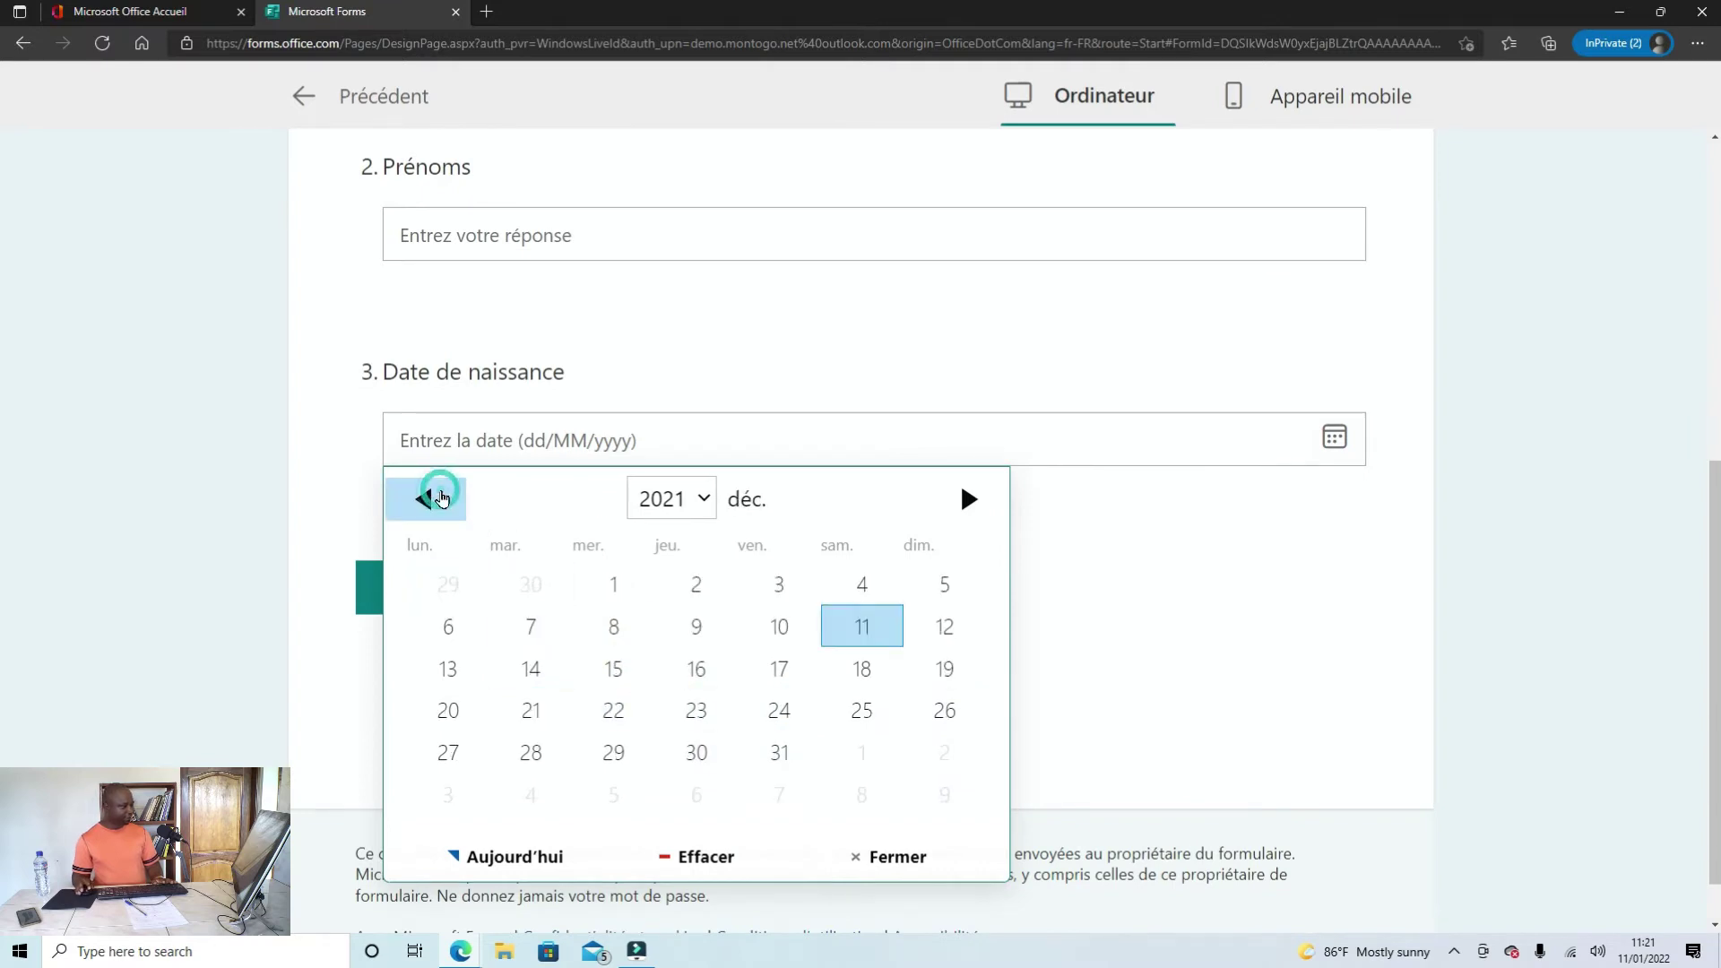
{"action": "left_click", "coordinate": [439, 498]}
{"action": "left_click", "coordinate": [701, 499]}
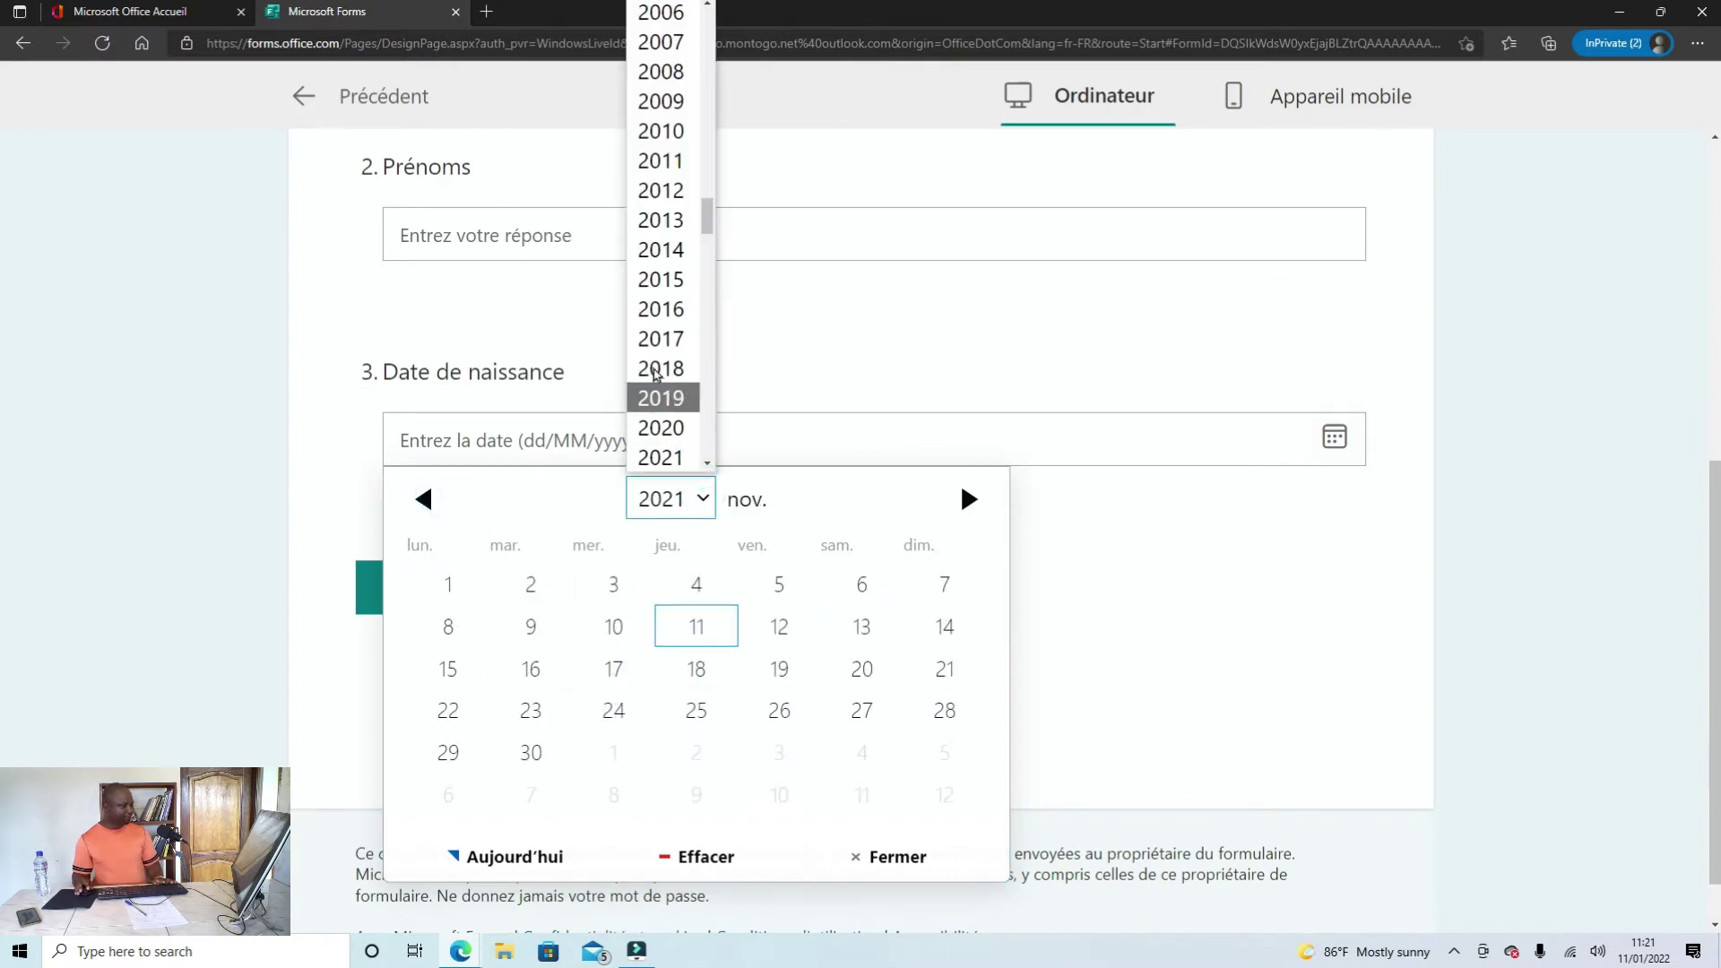
{"action": "left_click", "coordinate": [652, 360]}
{"action": "left_click", "coordinate": [1143, 542]}
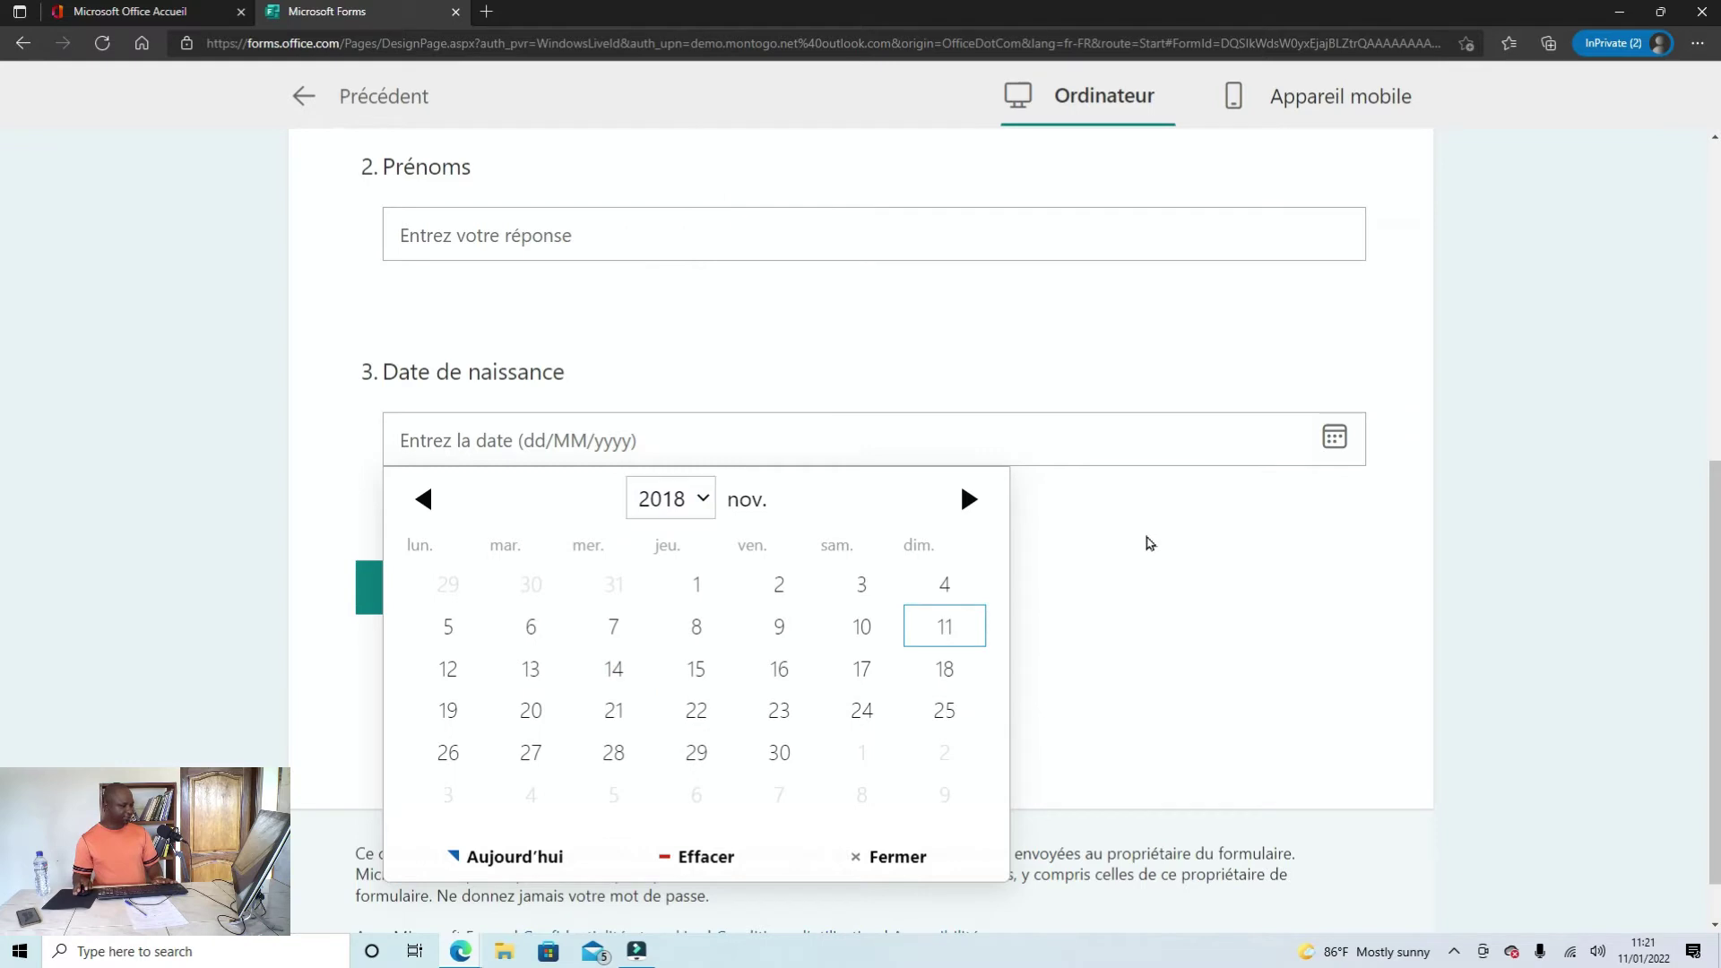
{"action": "scroll", "coordinate": [717, 601], "scroll_direction": "up", "scroll_amount": 4}
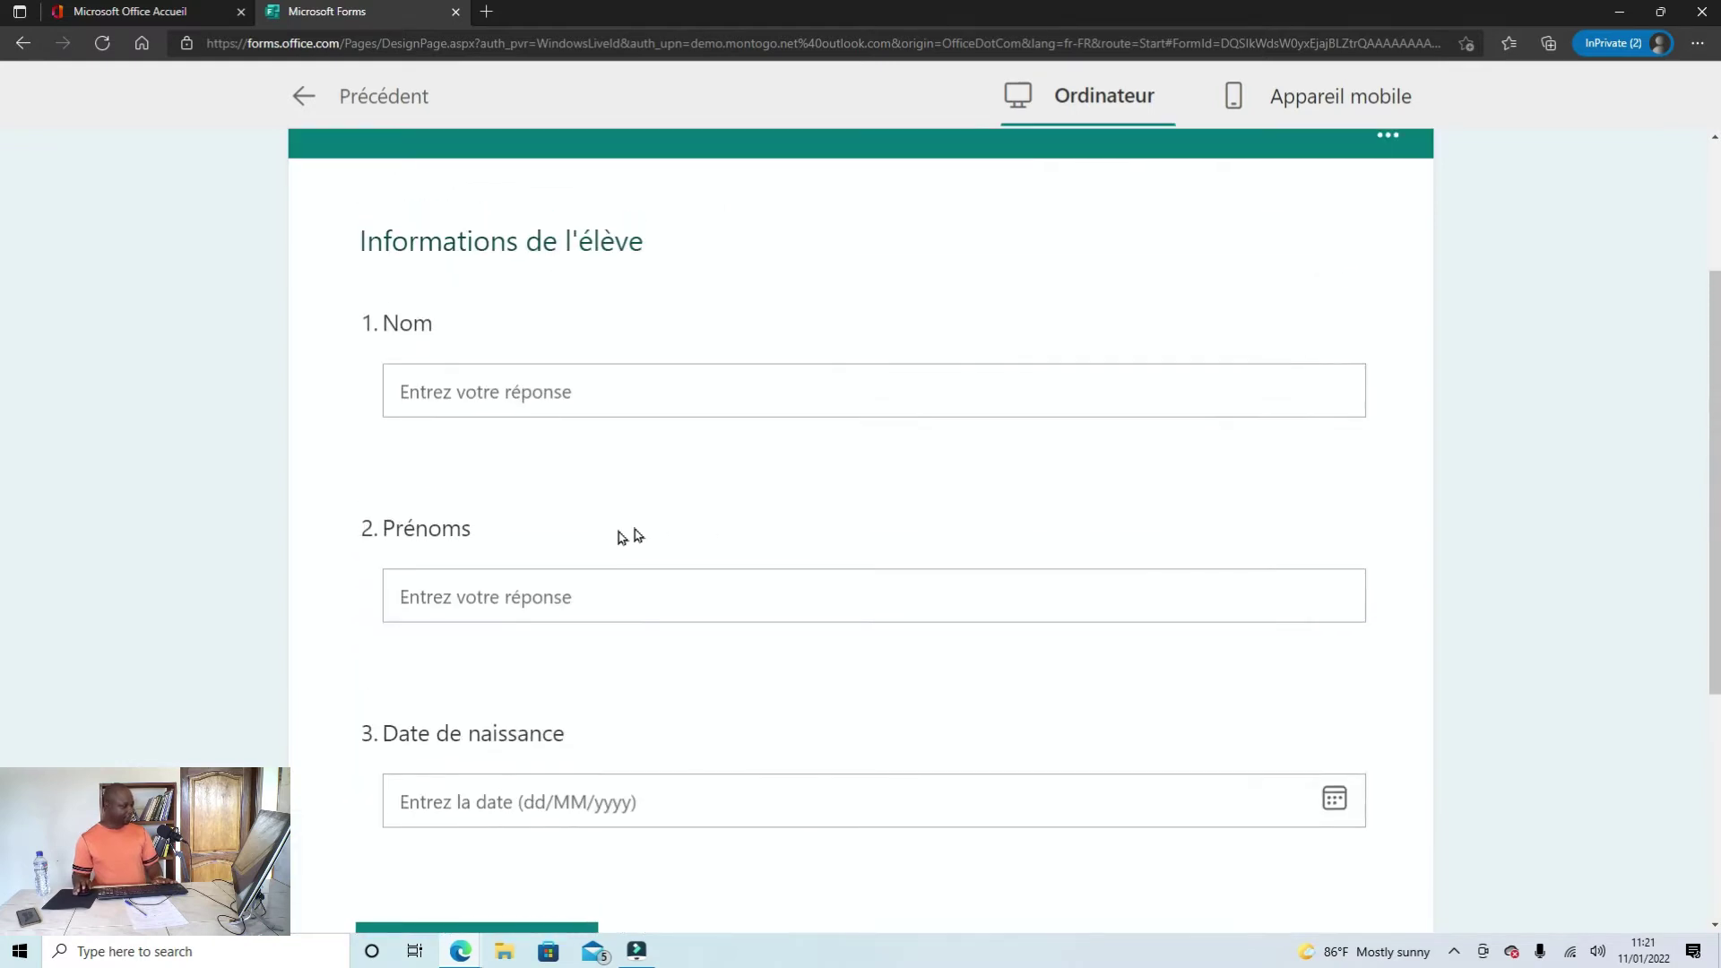
{"action": "scroll", "coordinate": [519, 380], "scroll_direction": "up", "scroll_amount": 2}
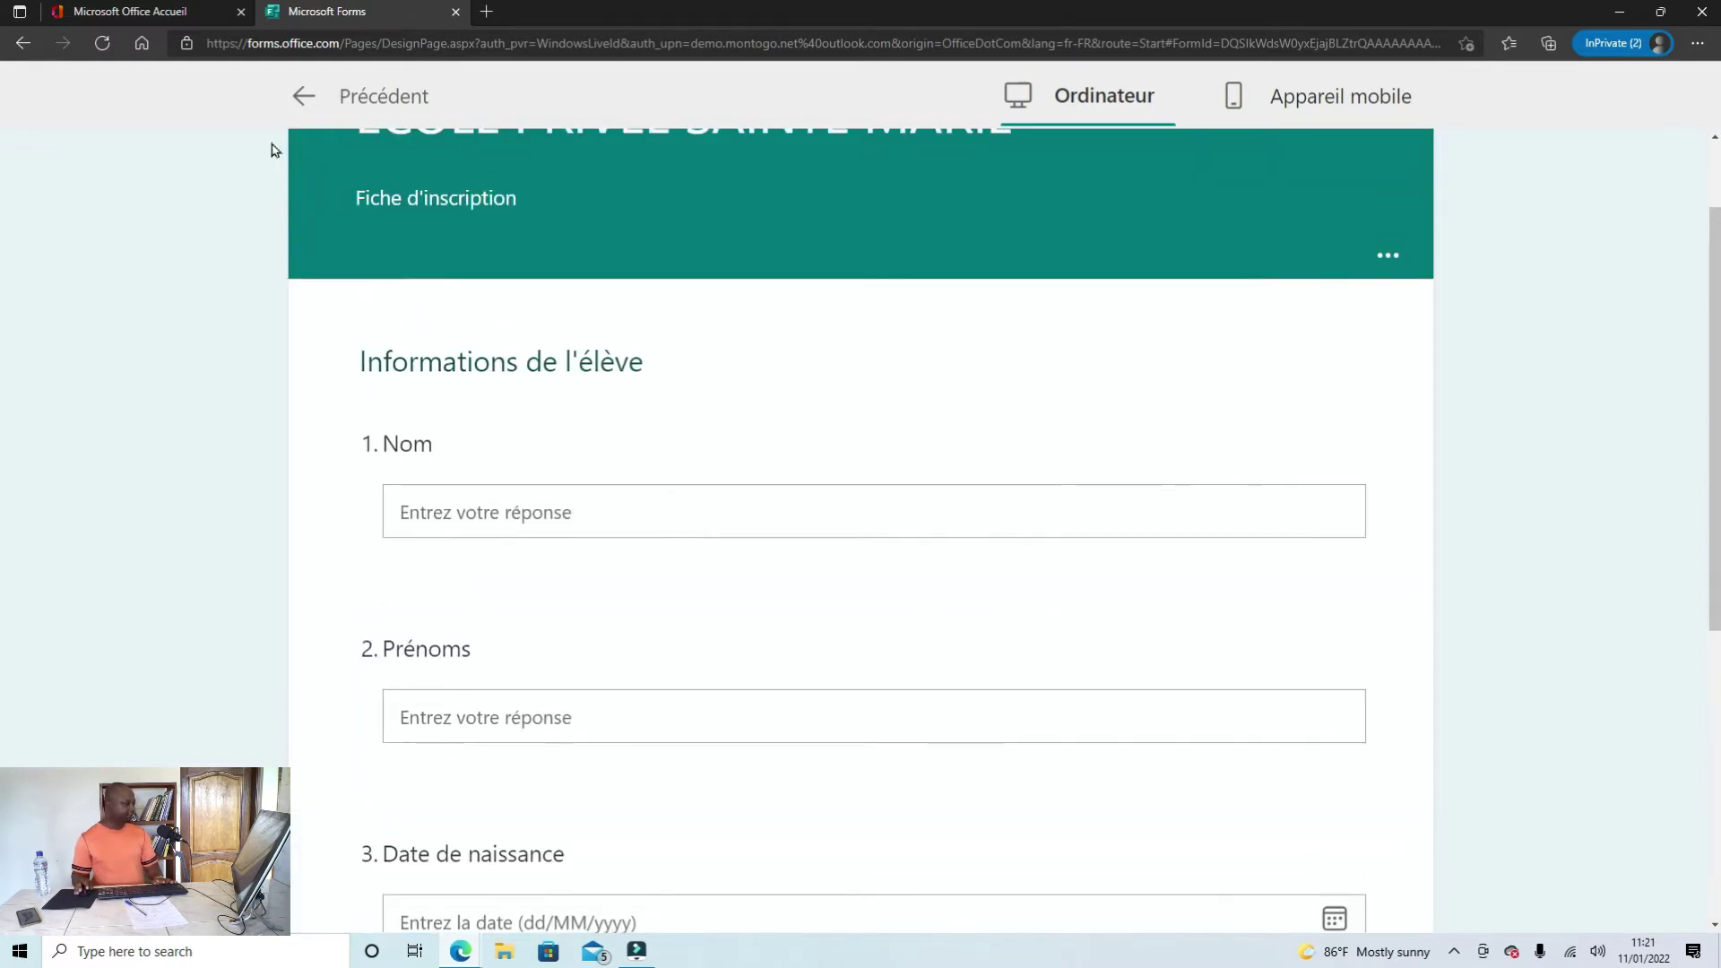
{"action": "left_click", "coordinate": [303, 95]}
{"action": "scroll", "coordinate": [792, 582], "scroll_direction": "down", "scroll_amount": 4}
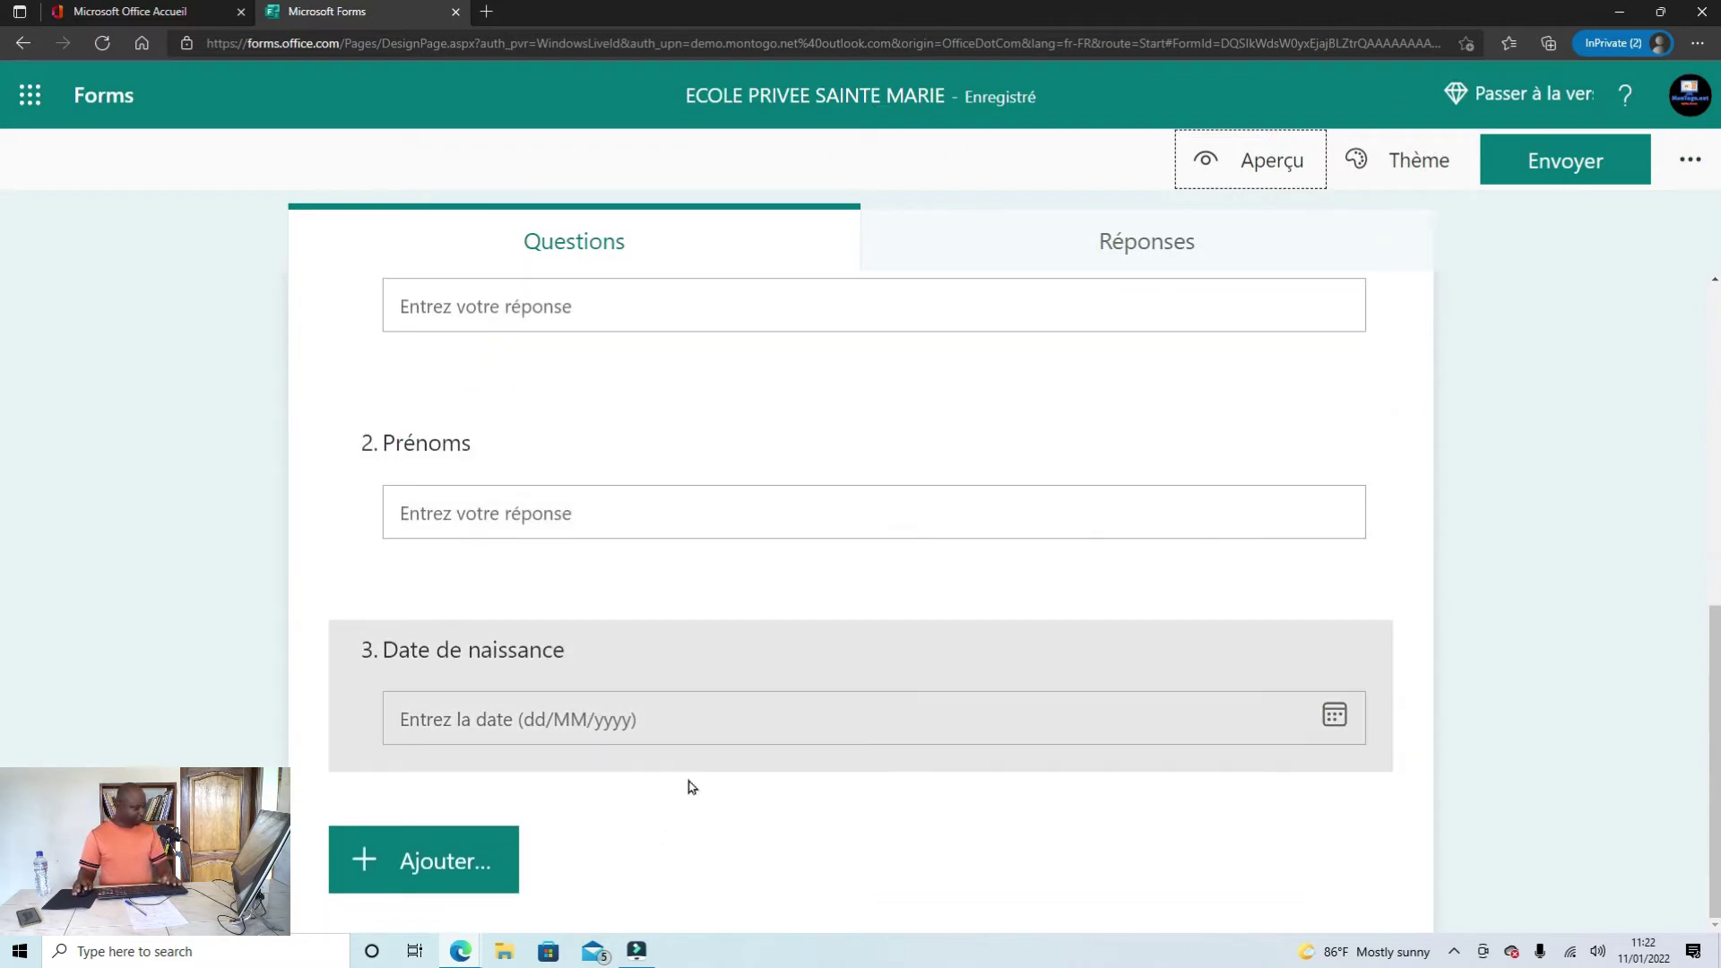
Step: Copy 'Lieu de naissance' from Word and add a text question with that title
{"action": "mouse_move", "coordinate": [462, 963]}
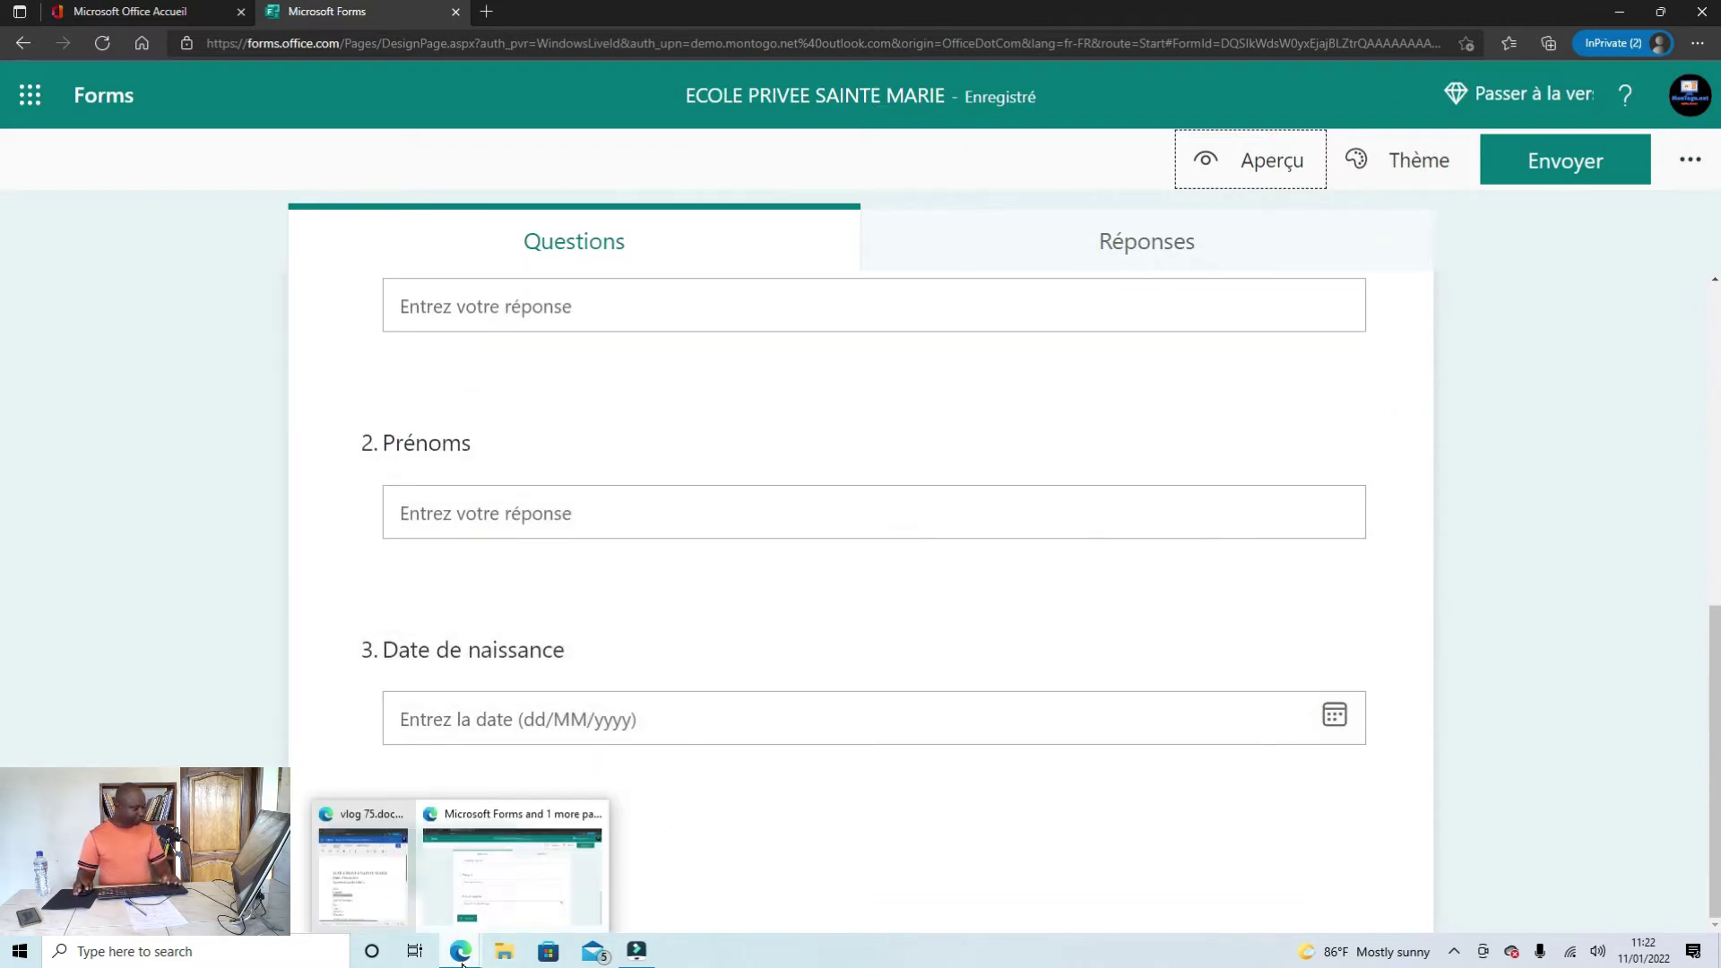
{"action": "left_click", "coordinate": [349, 892]}
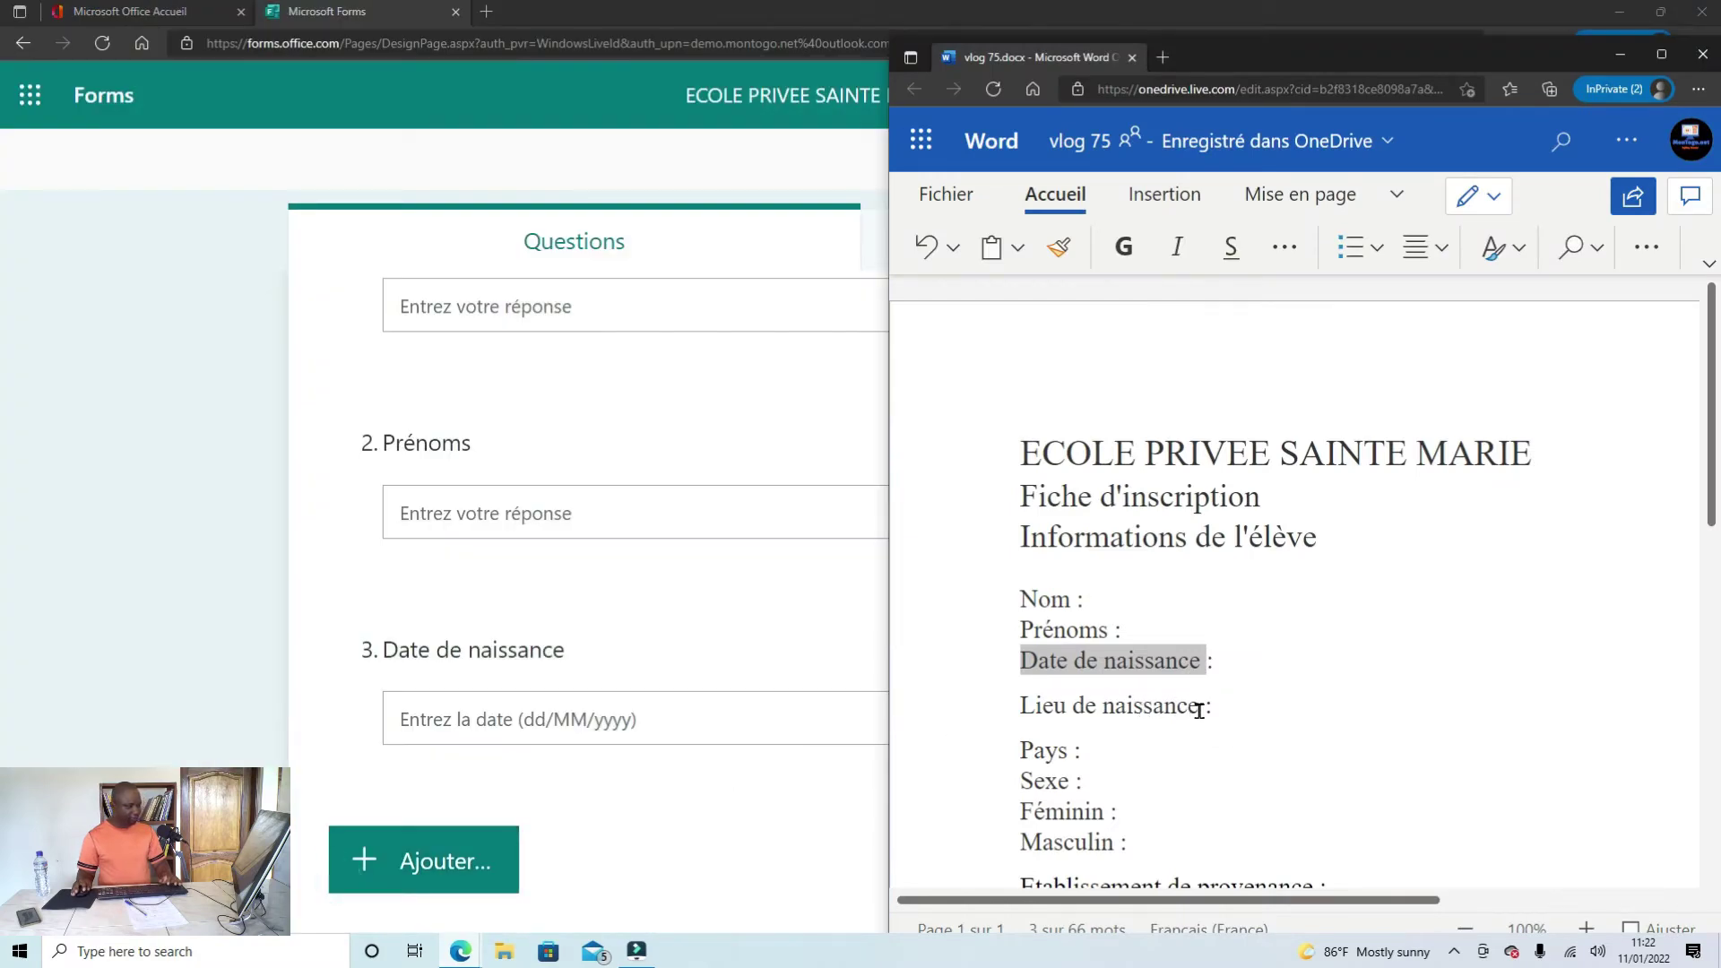
{"action": "left_click_drag", "start_coordinate": [1198, 711], "coordinate": [1019, 718]}
{"action": "key", "text": "ctrl+c"}
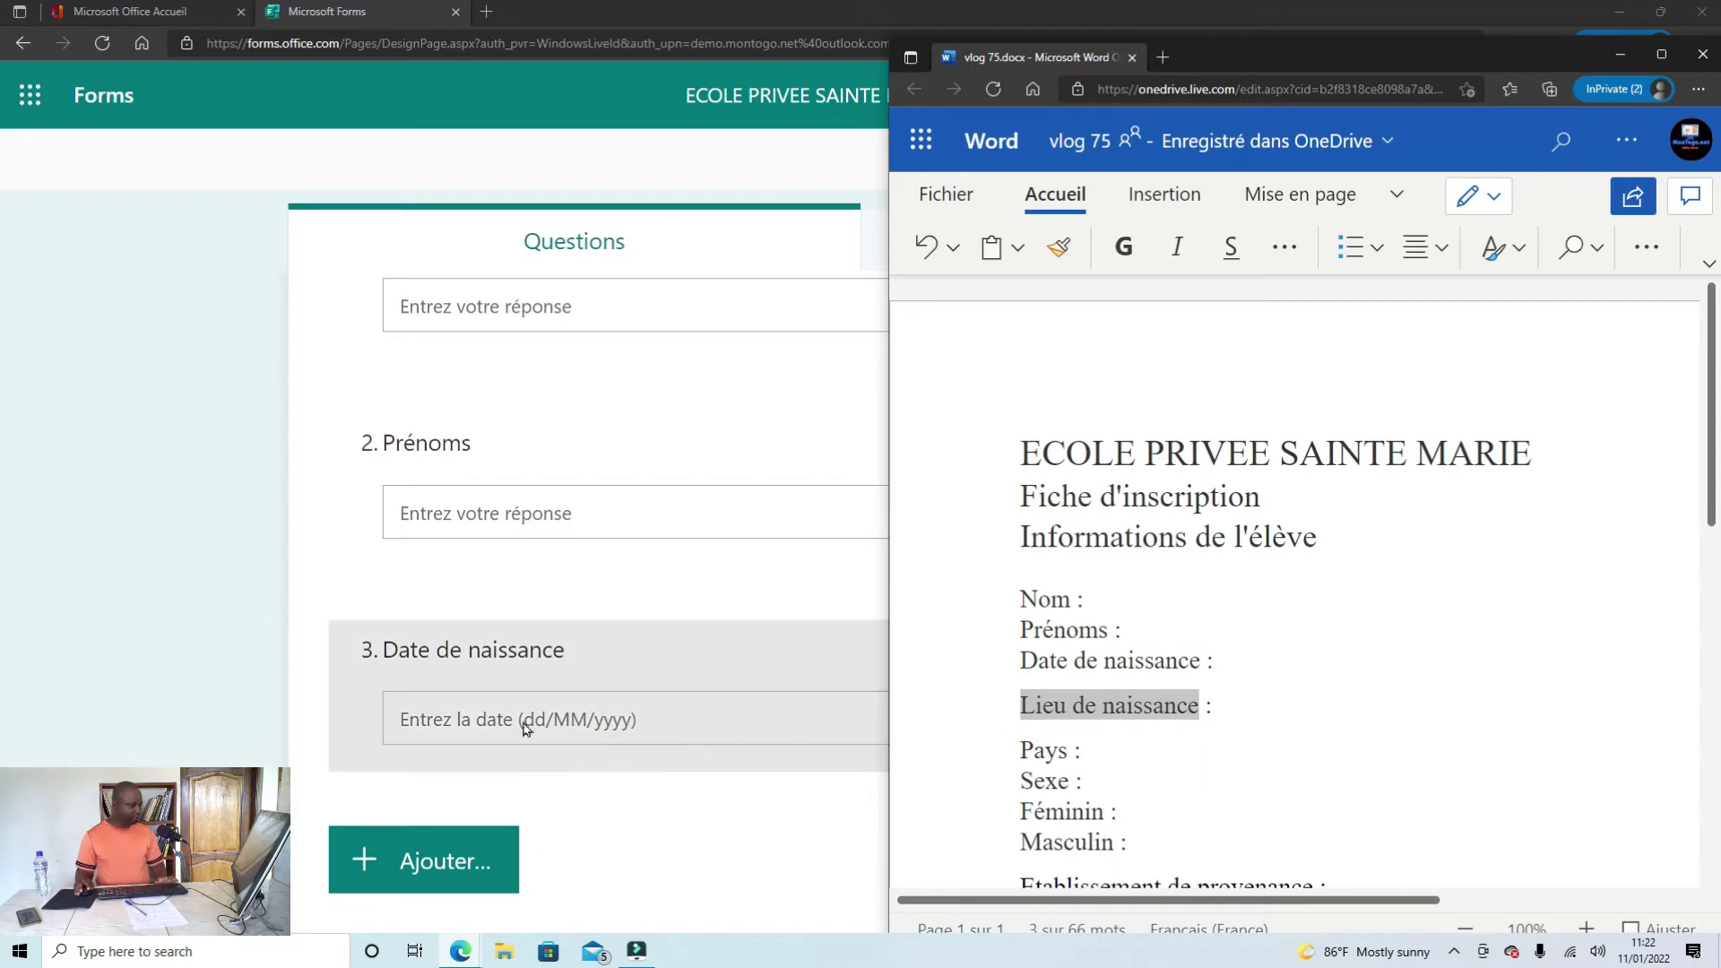
{"action": "left_click", "coordinate": [661, 837]}
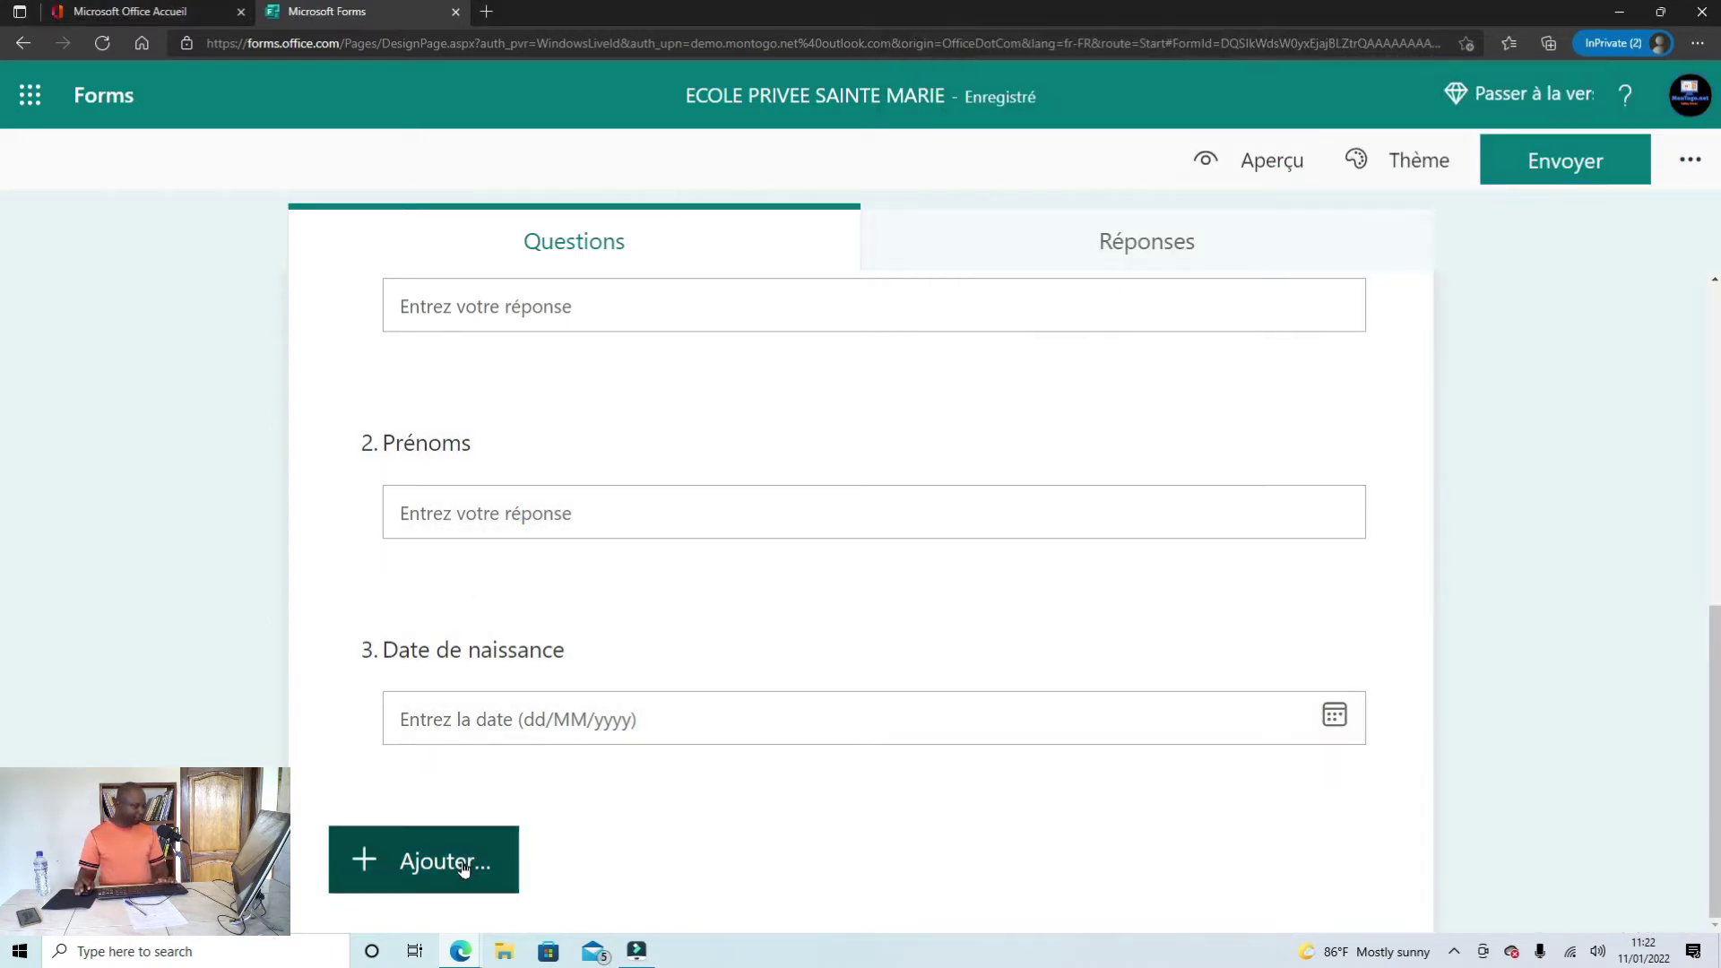
{"action": "left_click", "coordinate": [457, 863]}
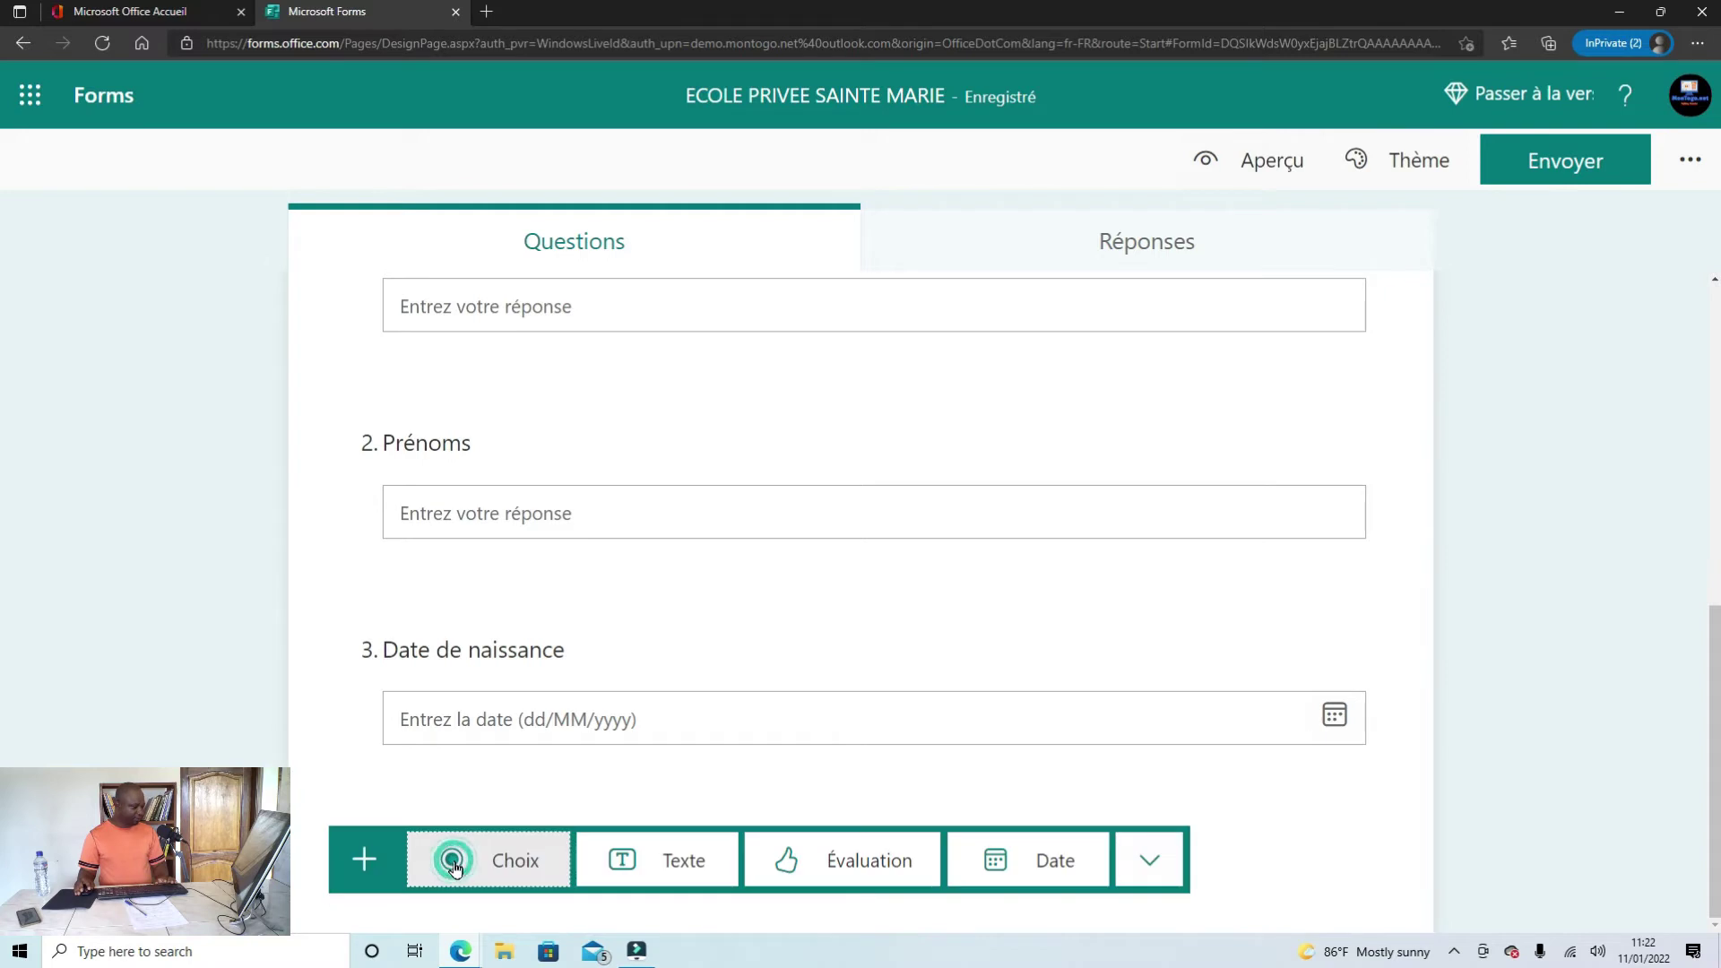
{"action": "left_click", "coordinate": [681, 862]}
{"action": "left_click", "coordinate": [514, 623]}
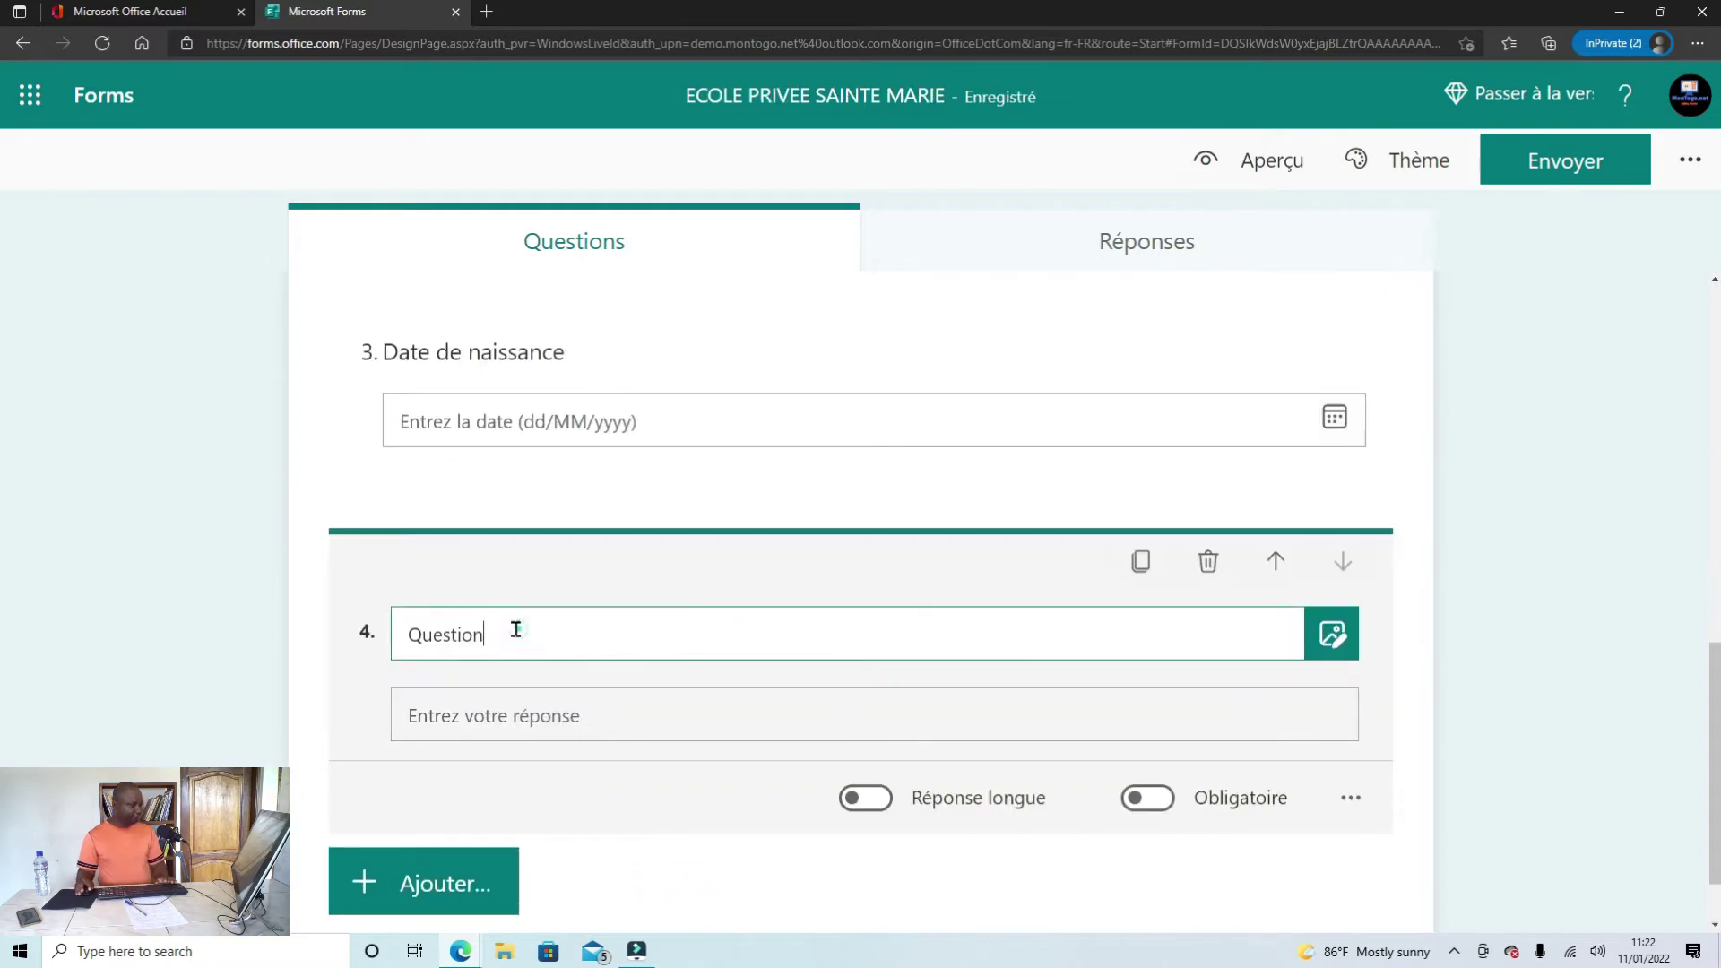
{"action": "left_click_drag", "start_coordinate": [514, 622], "coordinate": [393, 625]}
{"action": "key", "text": "ctrl+v"}
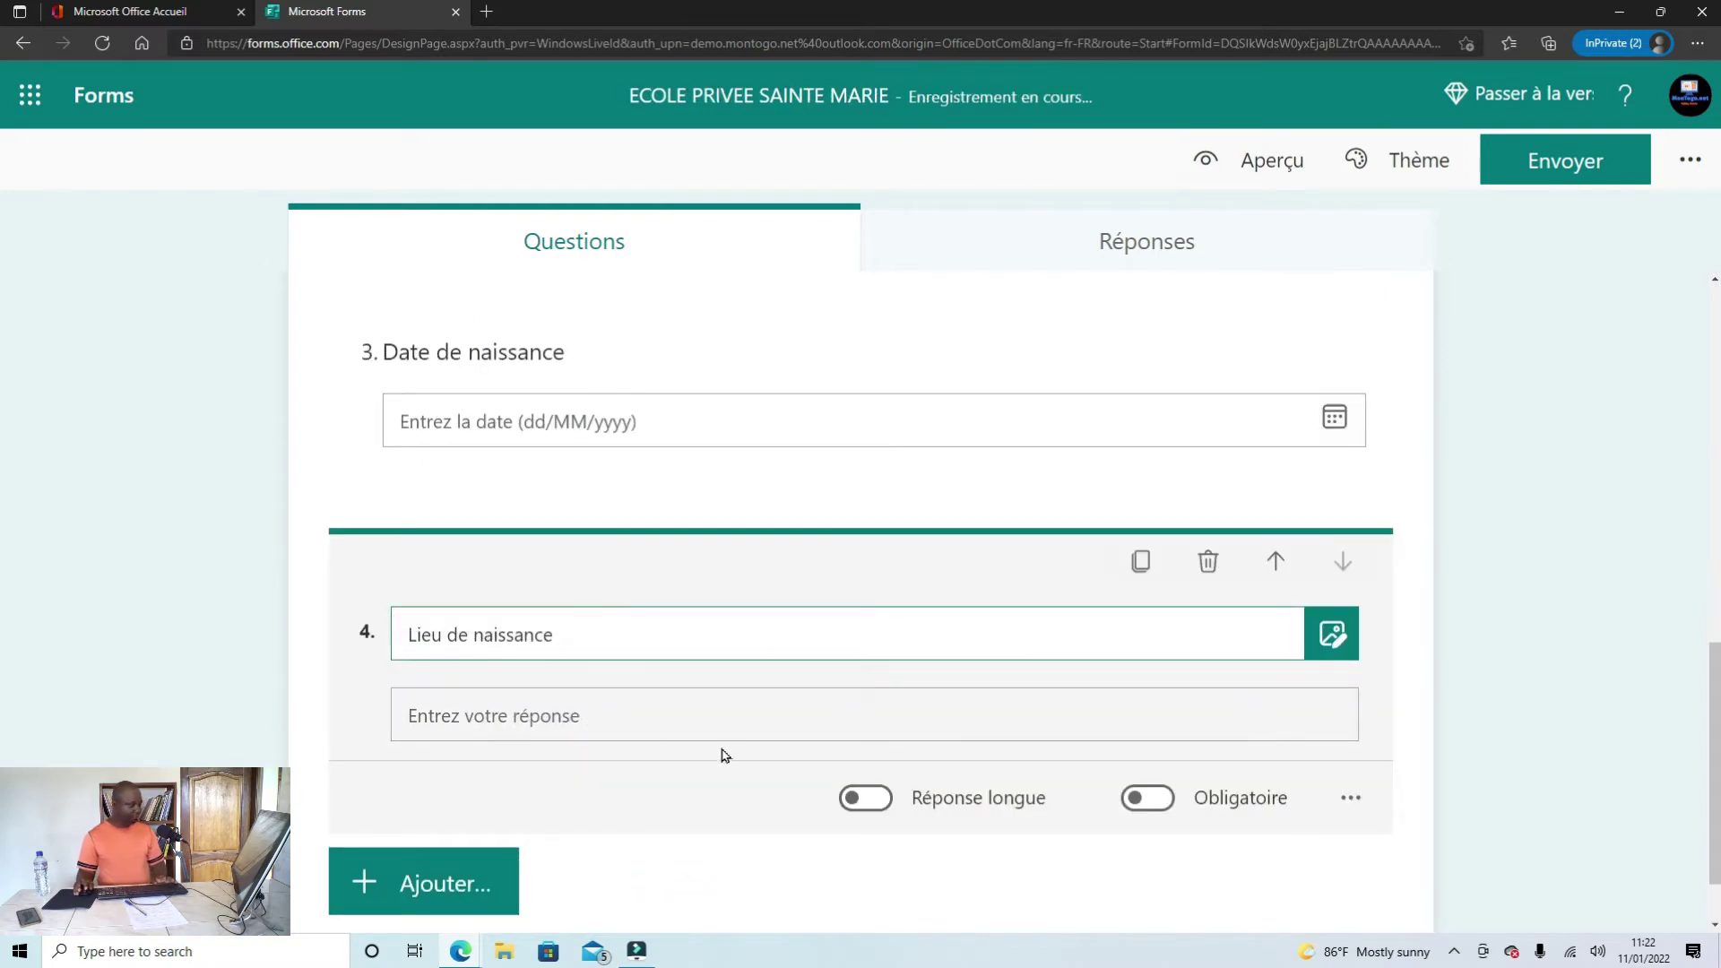
Step: Mark the next field 'Pays' in the Word document and return to the form
{"action": "scroll", "coordinate": [713, 826], "scroll_direction": "down", "scroll_amount": 1}
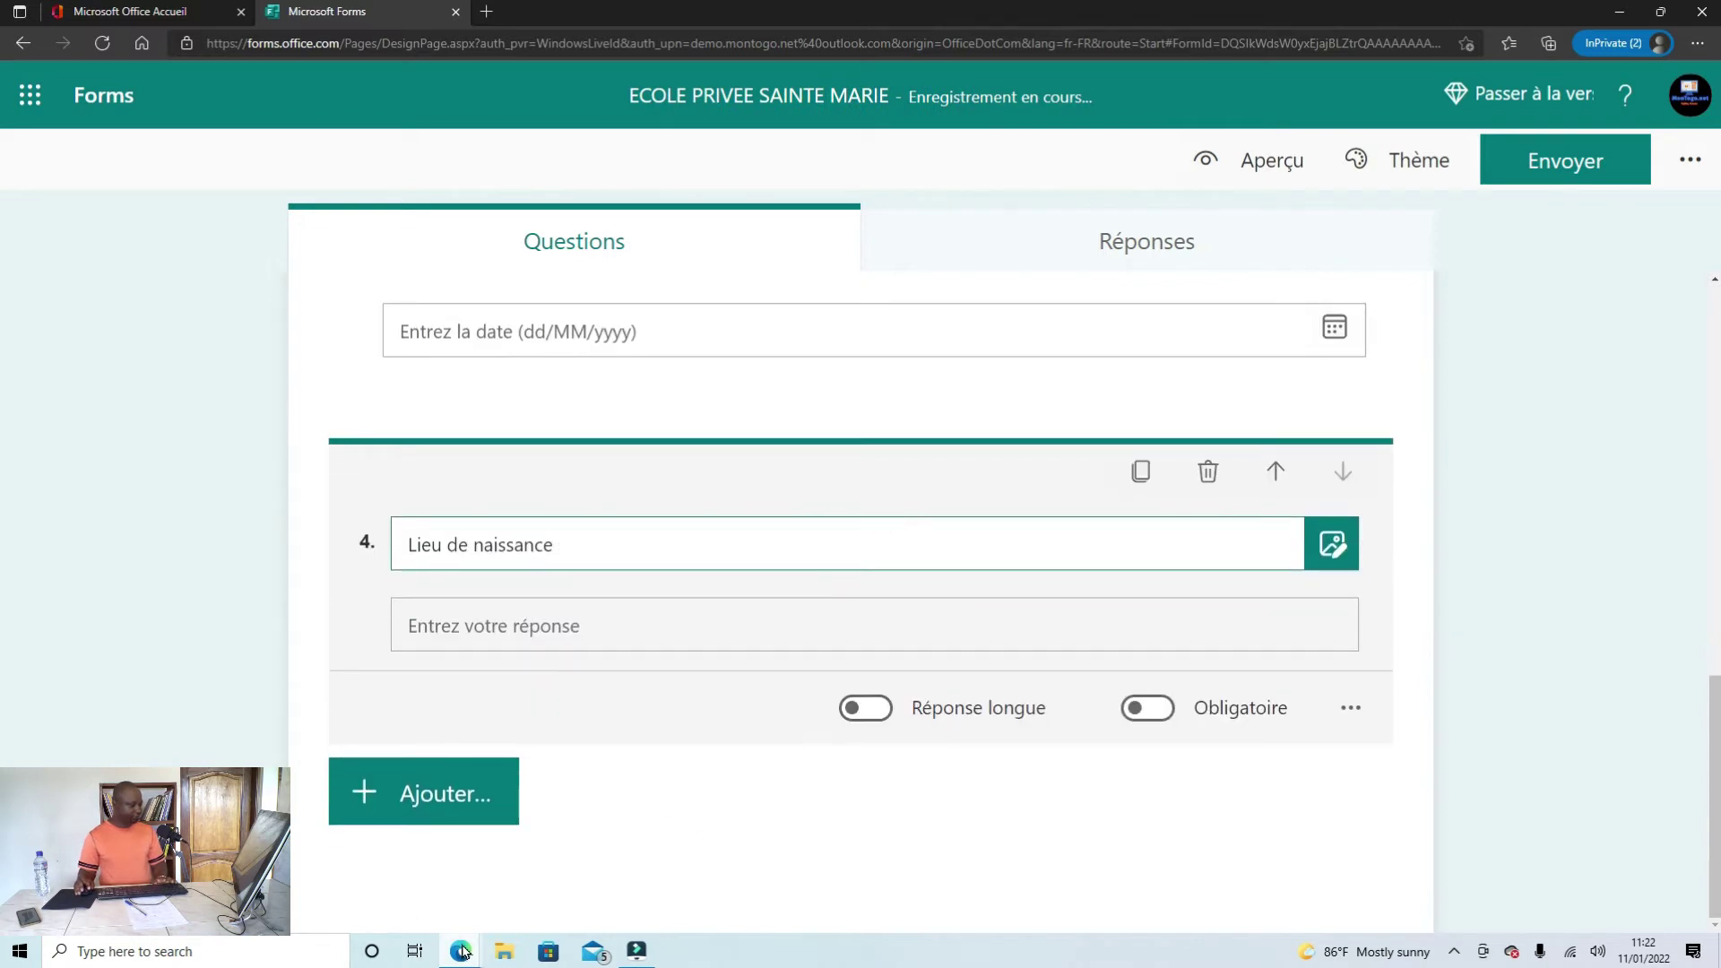
{"action": "mouse_move", "coordinate": [447, 959]}
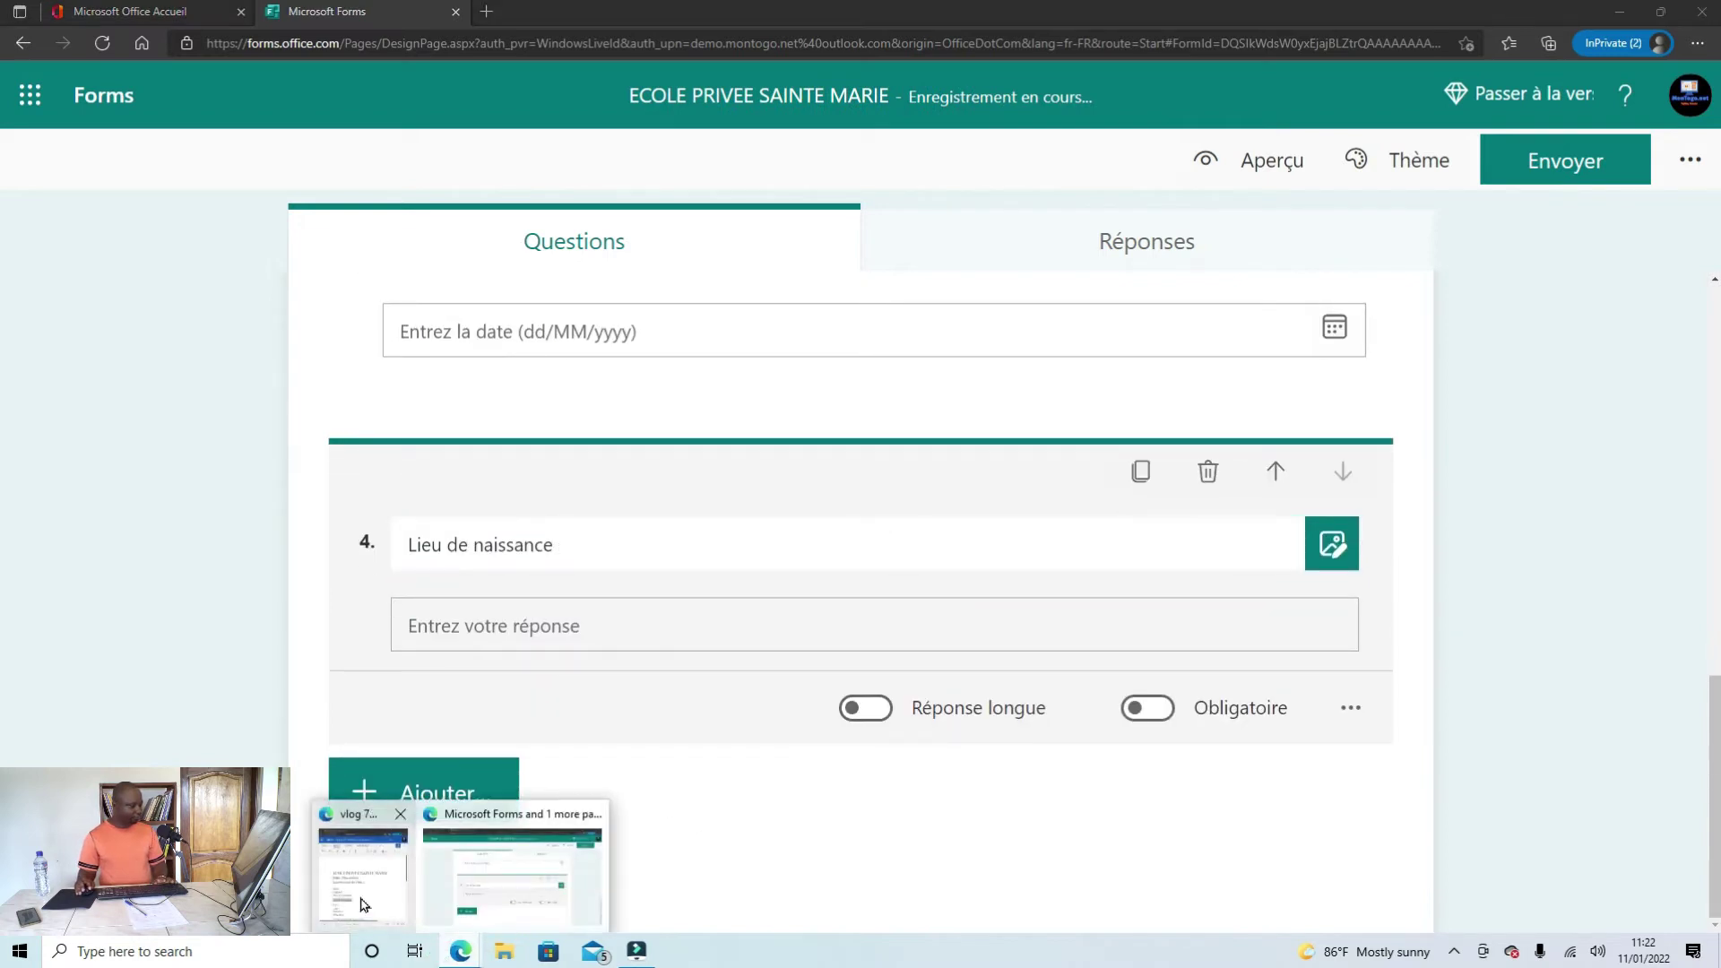
{"action": "left_click", "coordinate": [381, 861]}
{"action": "scroll", "coordinate": [1132, 751], "scroll_direction": "down", "scroll_amount": 2}
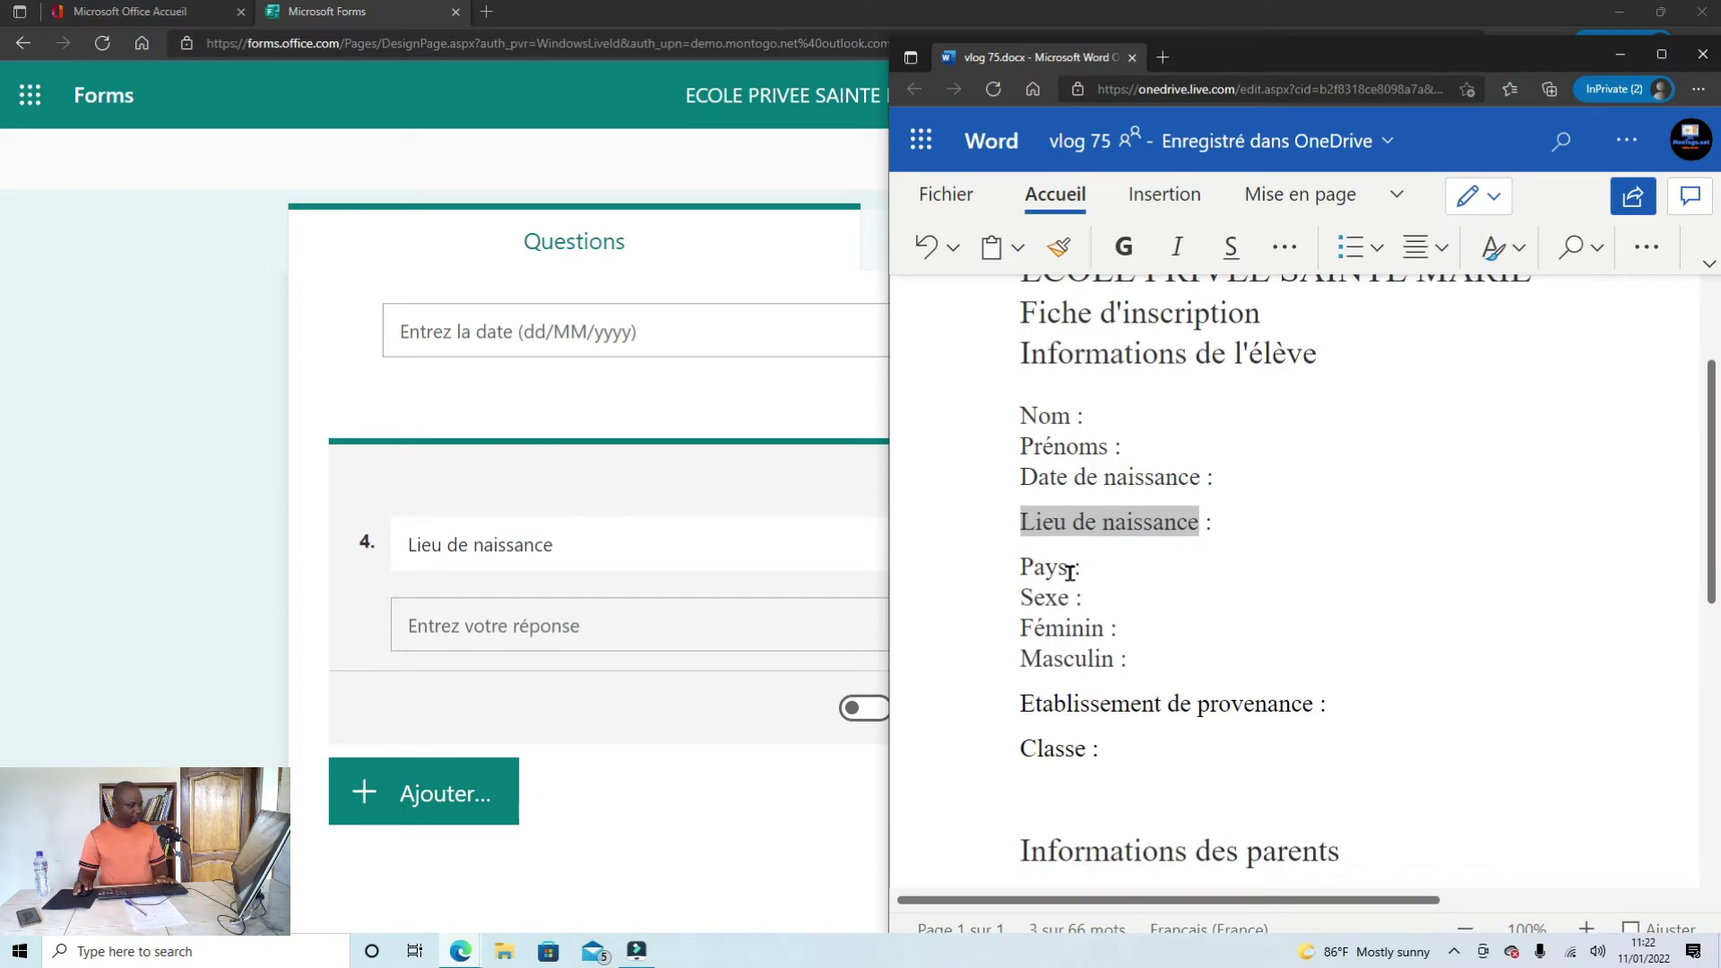
{"action": "double_click", "coordinate": [1070, 572]}
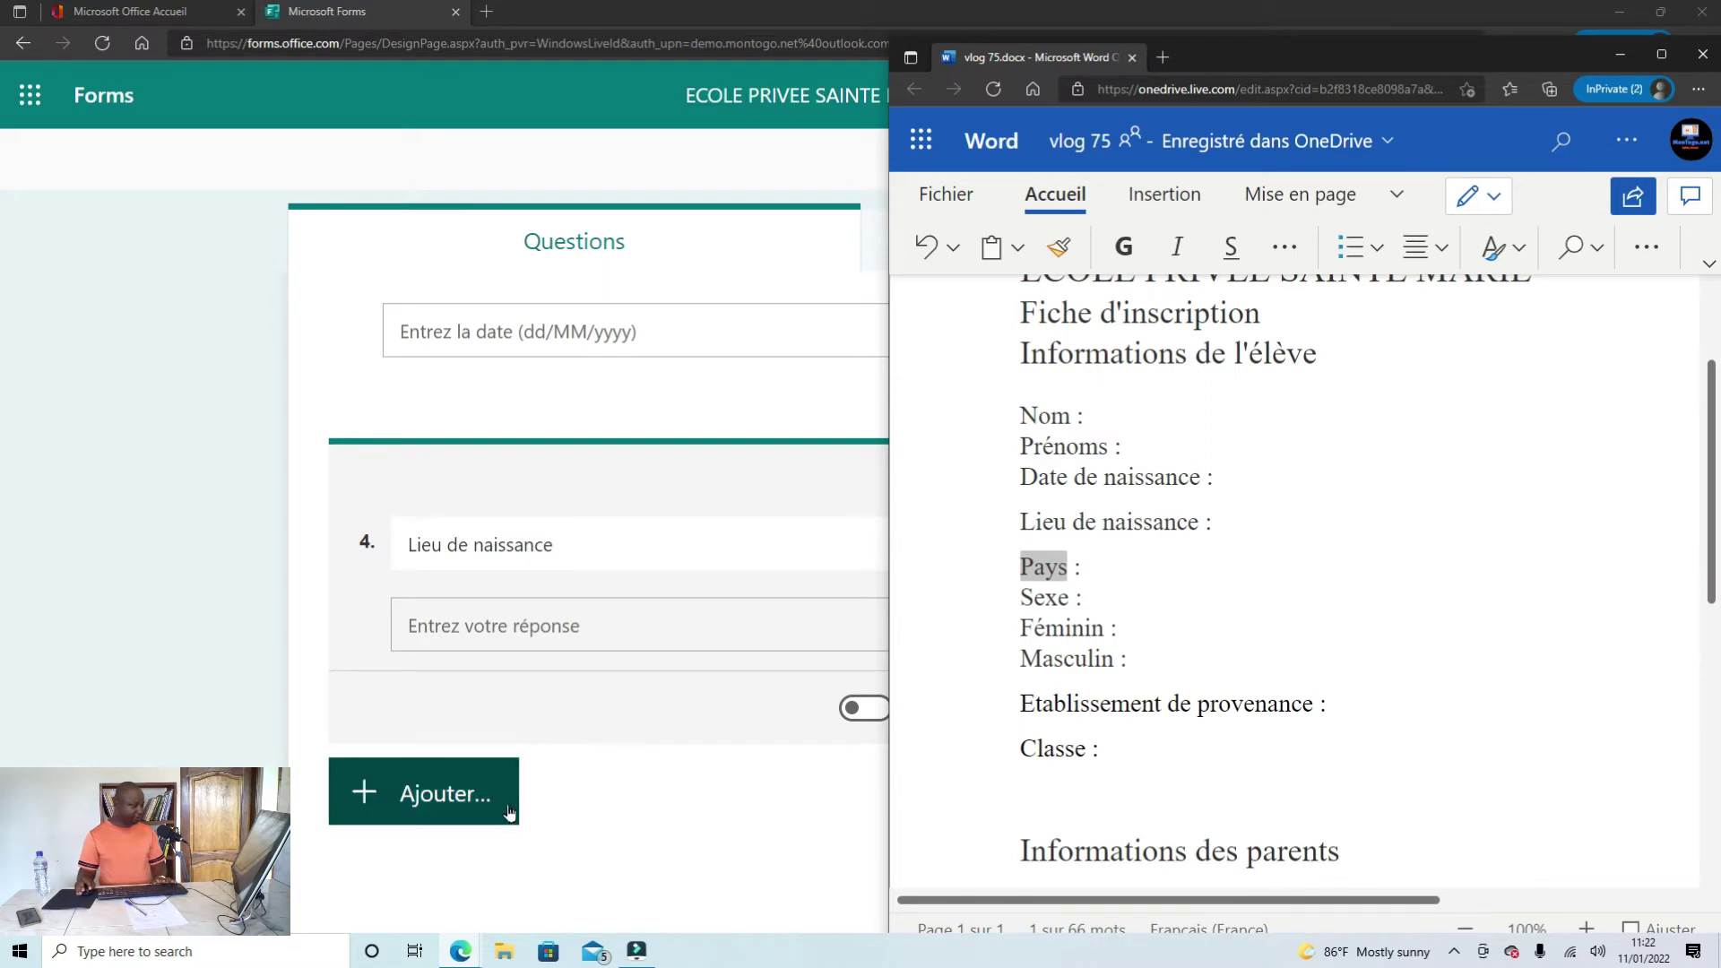
{"action": "left_click", "coordinate": [630, 815]}
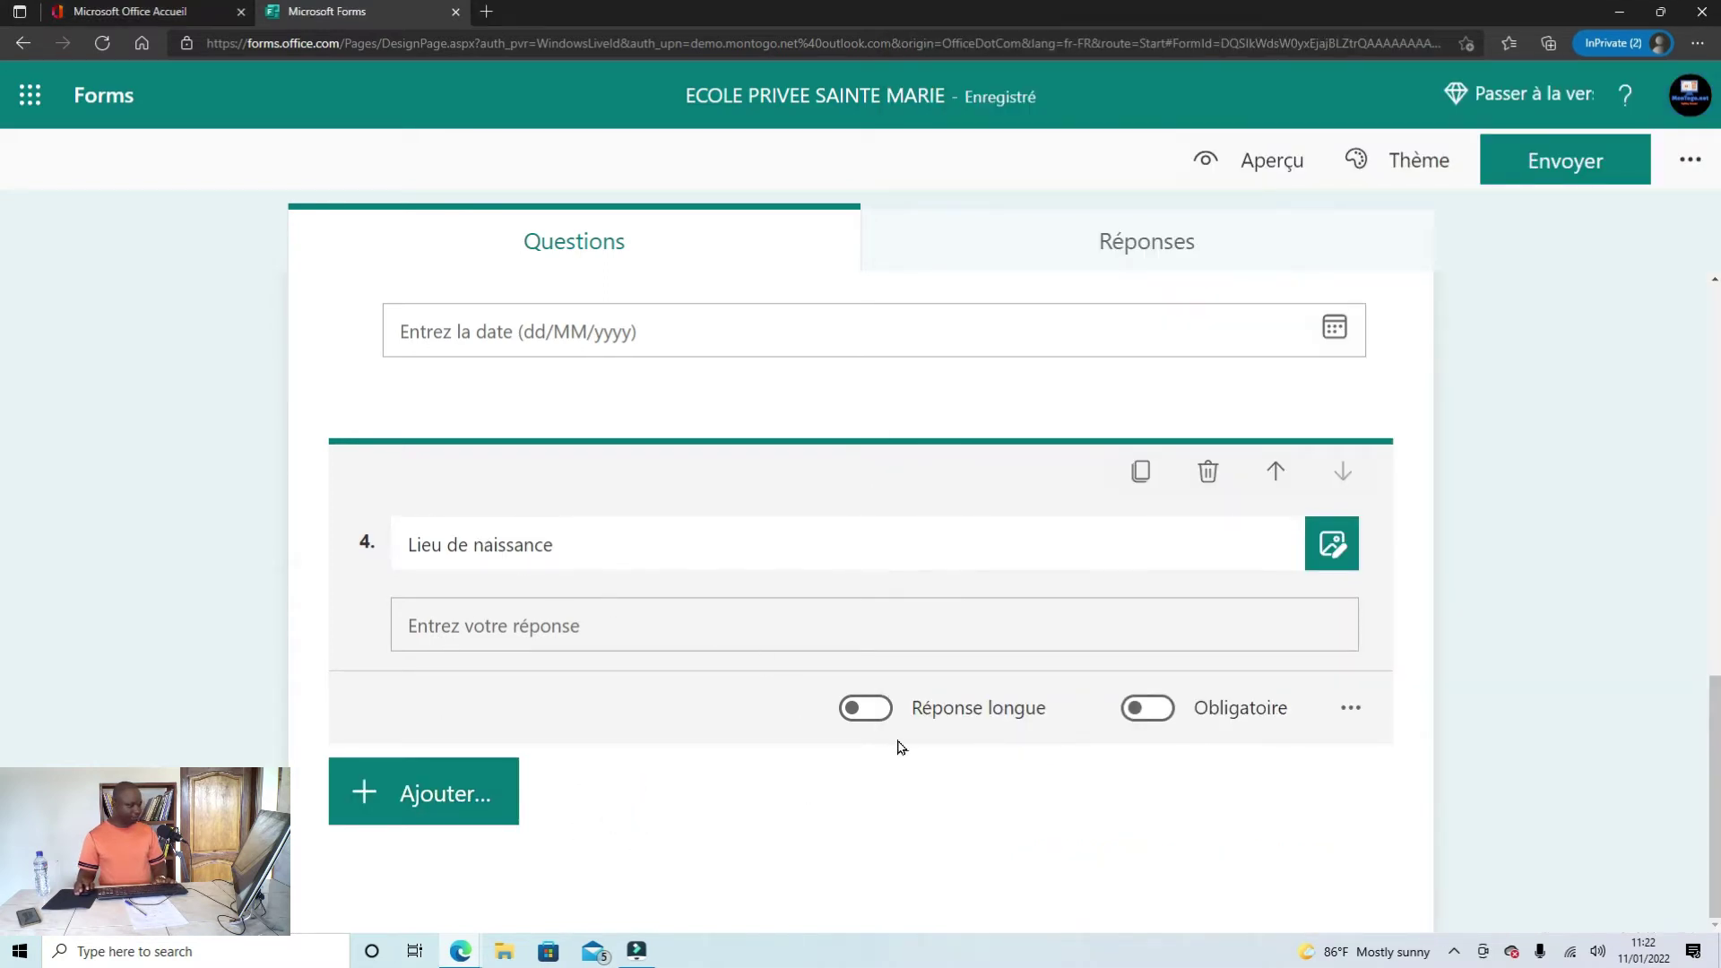
Step: Duplicate the 'Lieu de naissance' question and retitle the copy 'Pays'
{"action": "left_click", "coordinate": [1140, 481]}
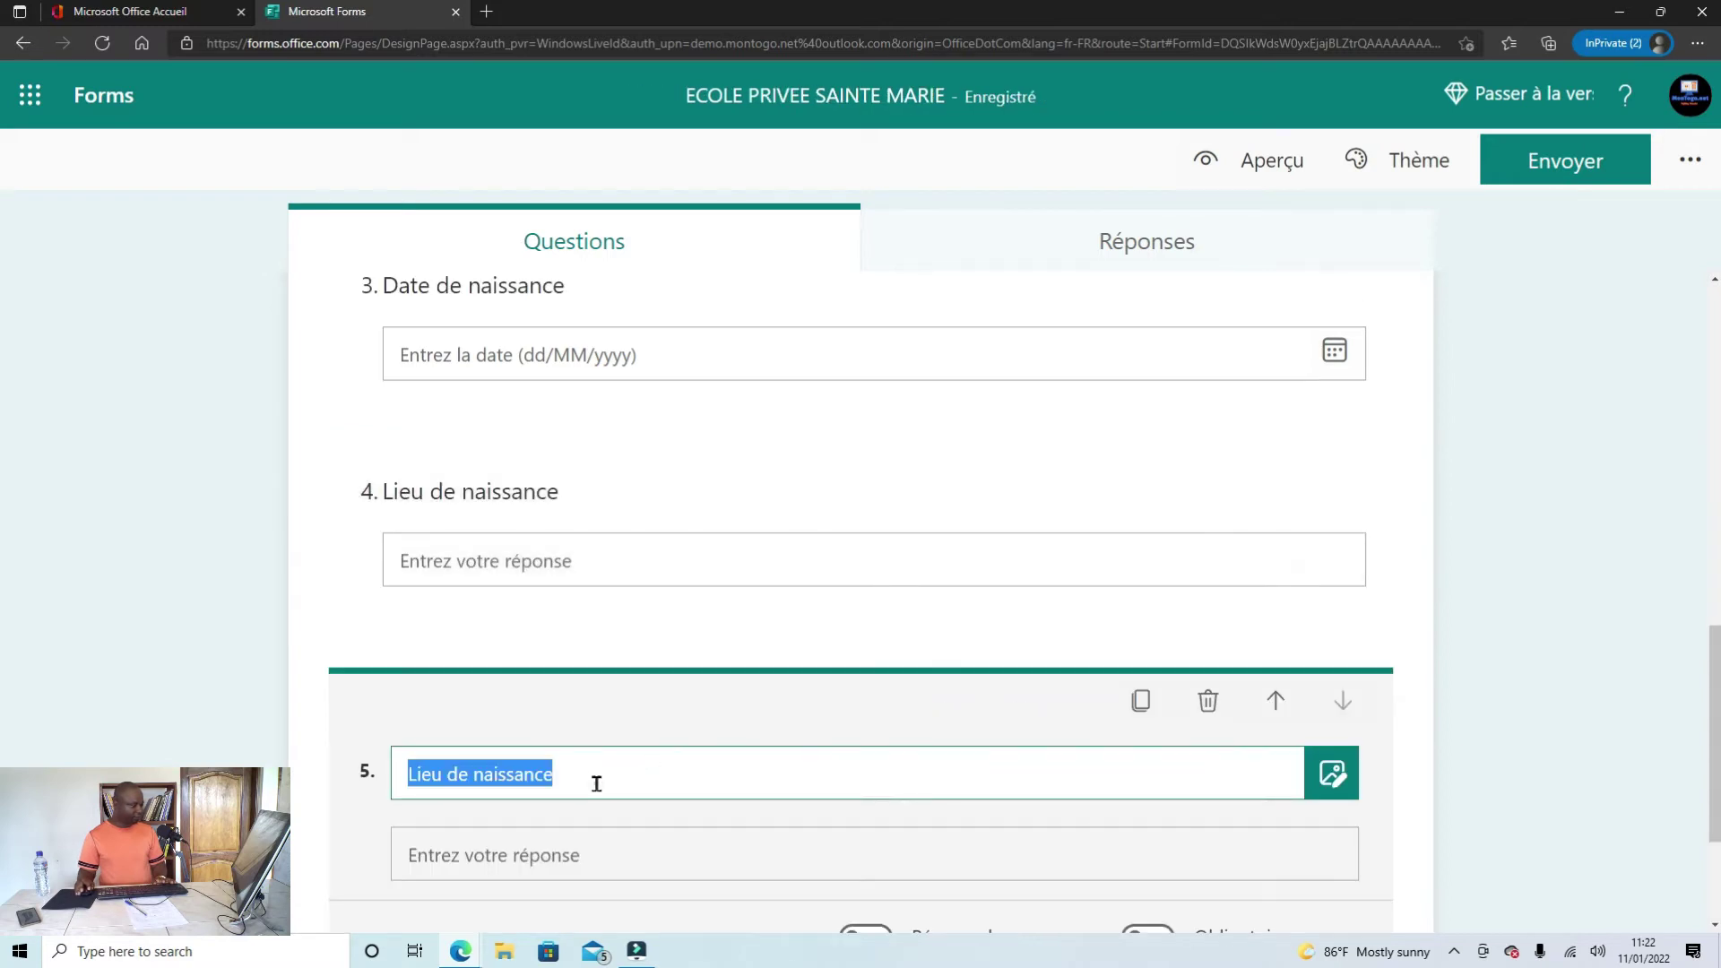
{"action": "left_click", "coordinate": [597, 784]}
{"action": "left_click_drag", "start_coordinate": [571, 778], "coordinate": [399, 768]}
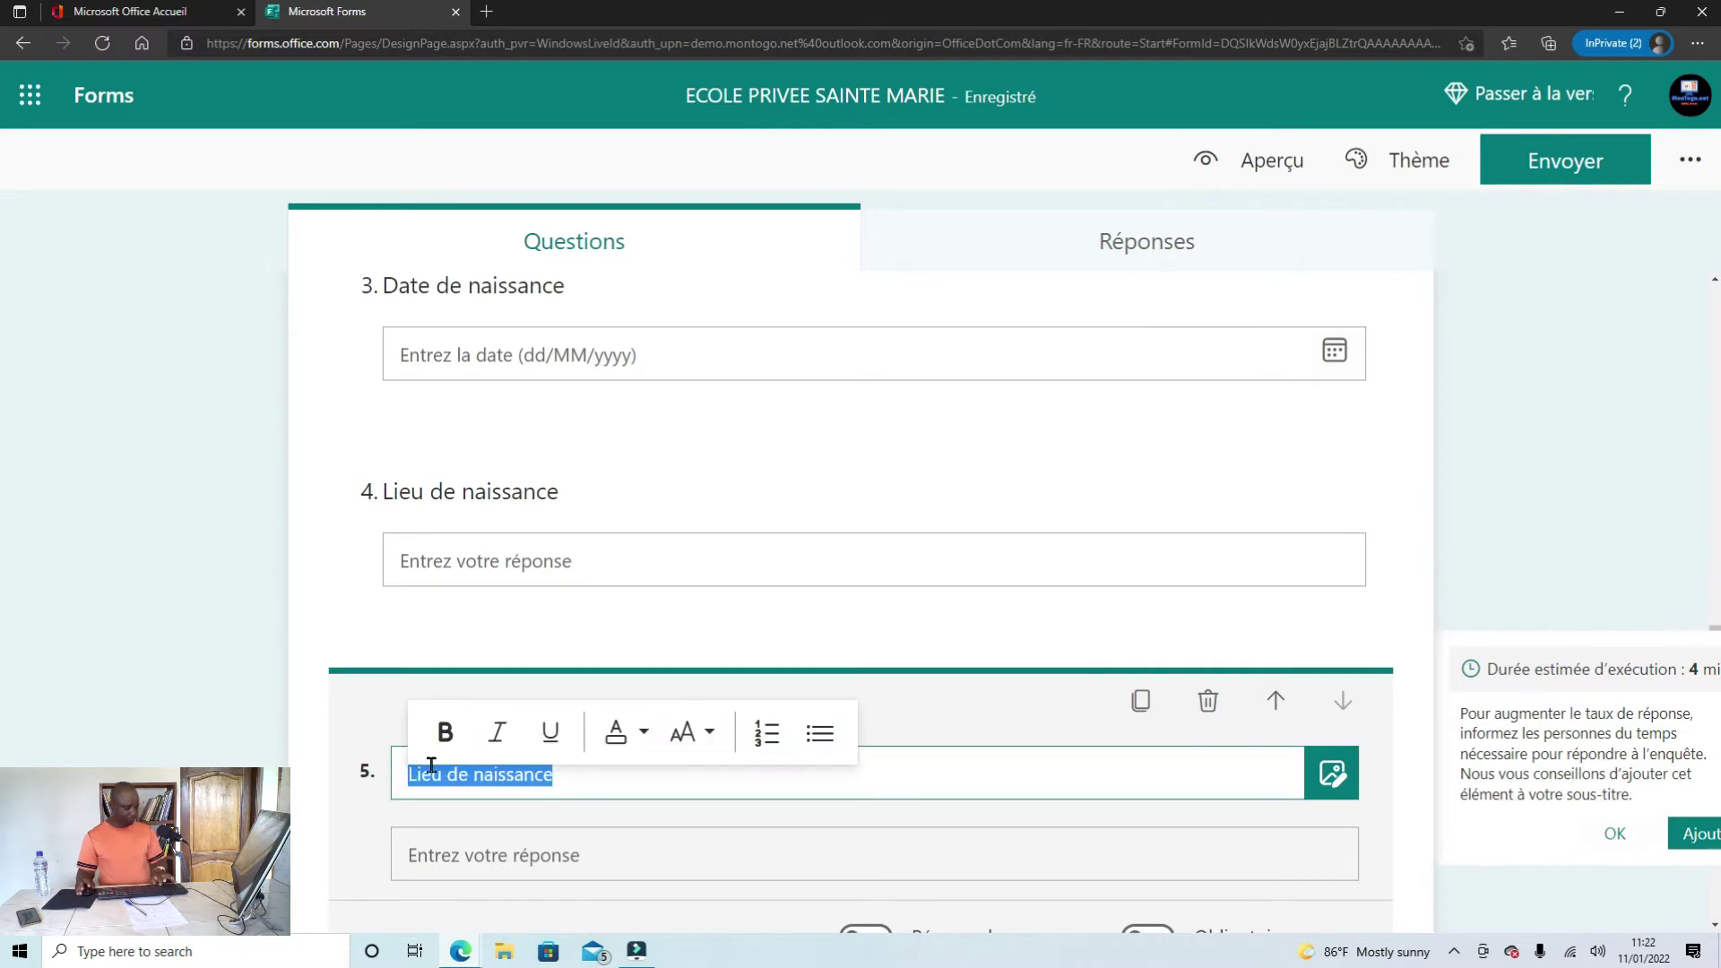
{"action": "type", "text": "Pays"}
{"action": "scroll", "coordinate": [516, 776], "scroll_direction": "down", "scroll_amount": 2}
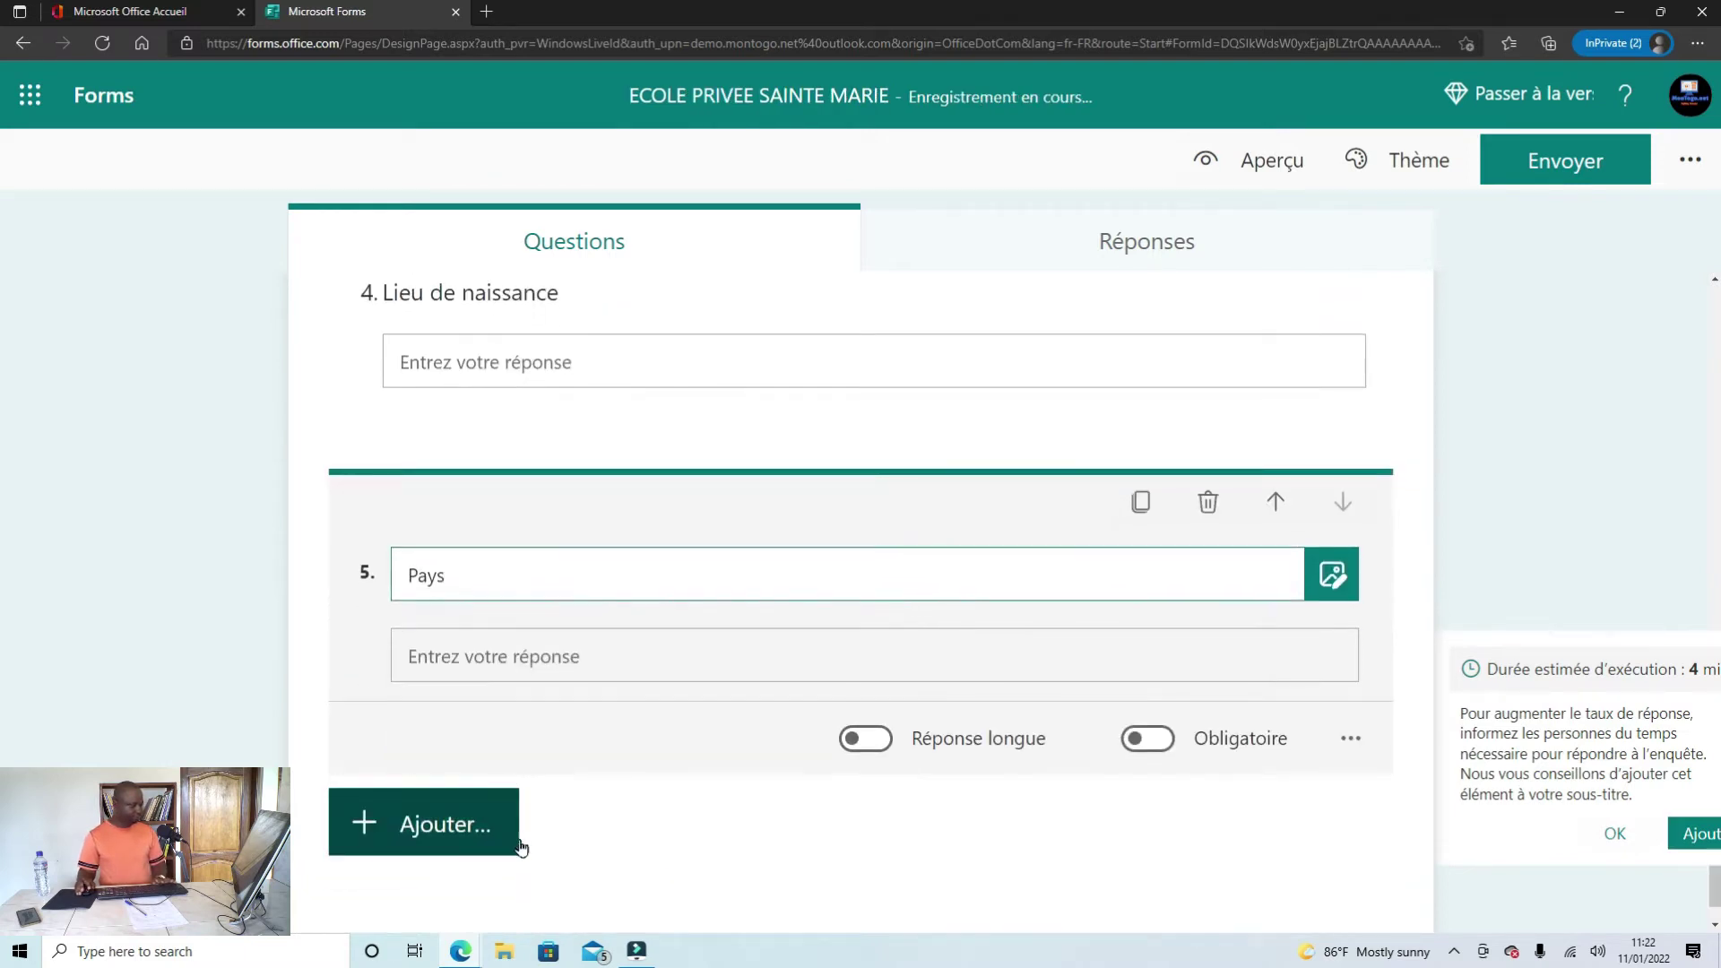
Step: Mark the next field 'Sexe' in Word, then show the form's question types
{"action": "mouse_move", "coordinate": [462, 958]}
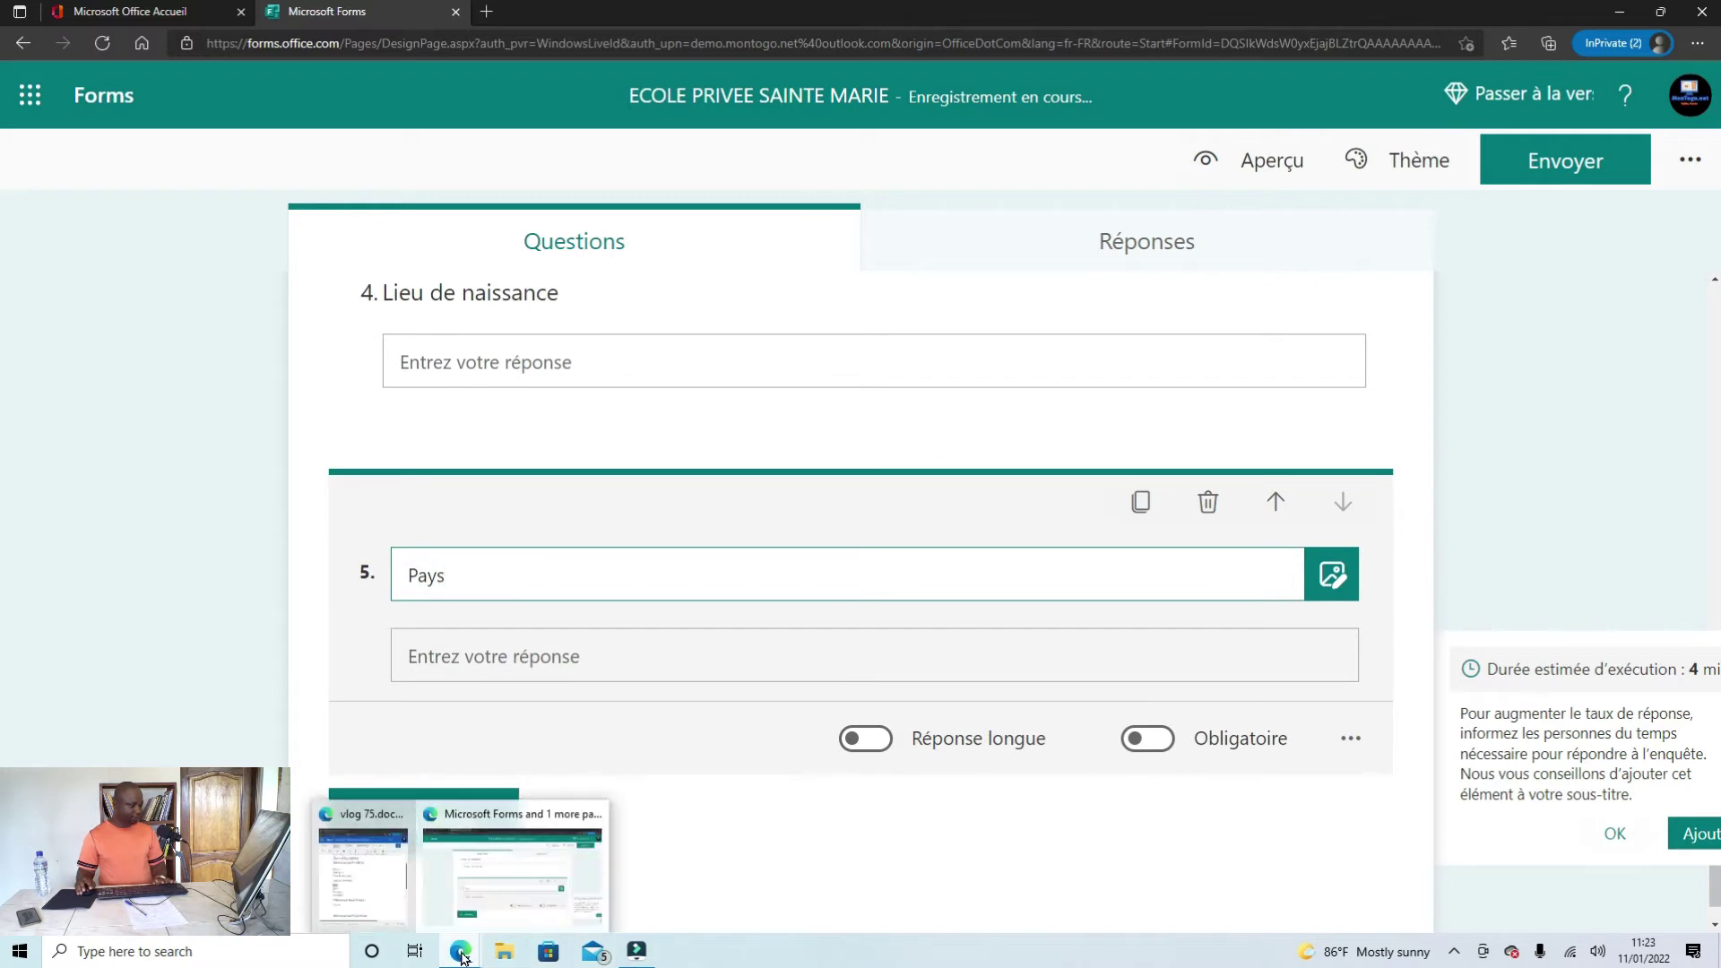
{"action": "left_click", "coordinate": [395, 887]}
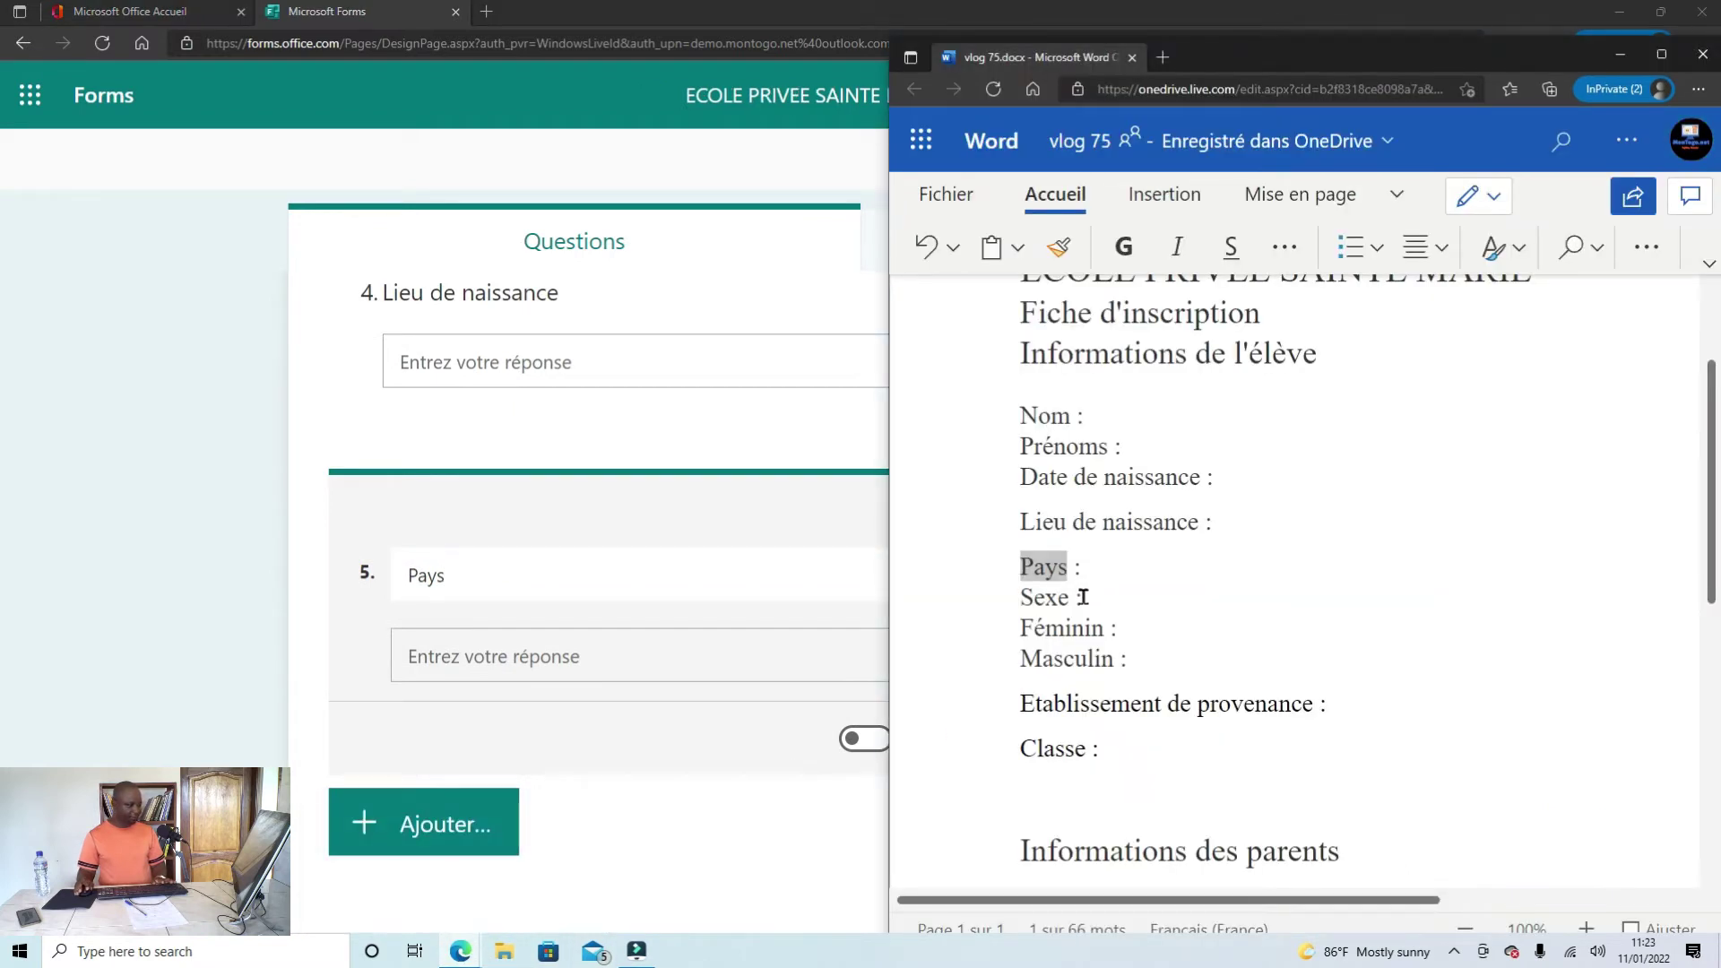
{"action": "left_click_drag", "start_coordinate": [1074, 597], "coordinate": [1002, 602]}
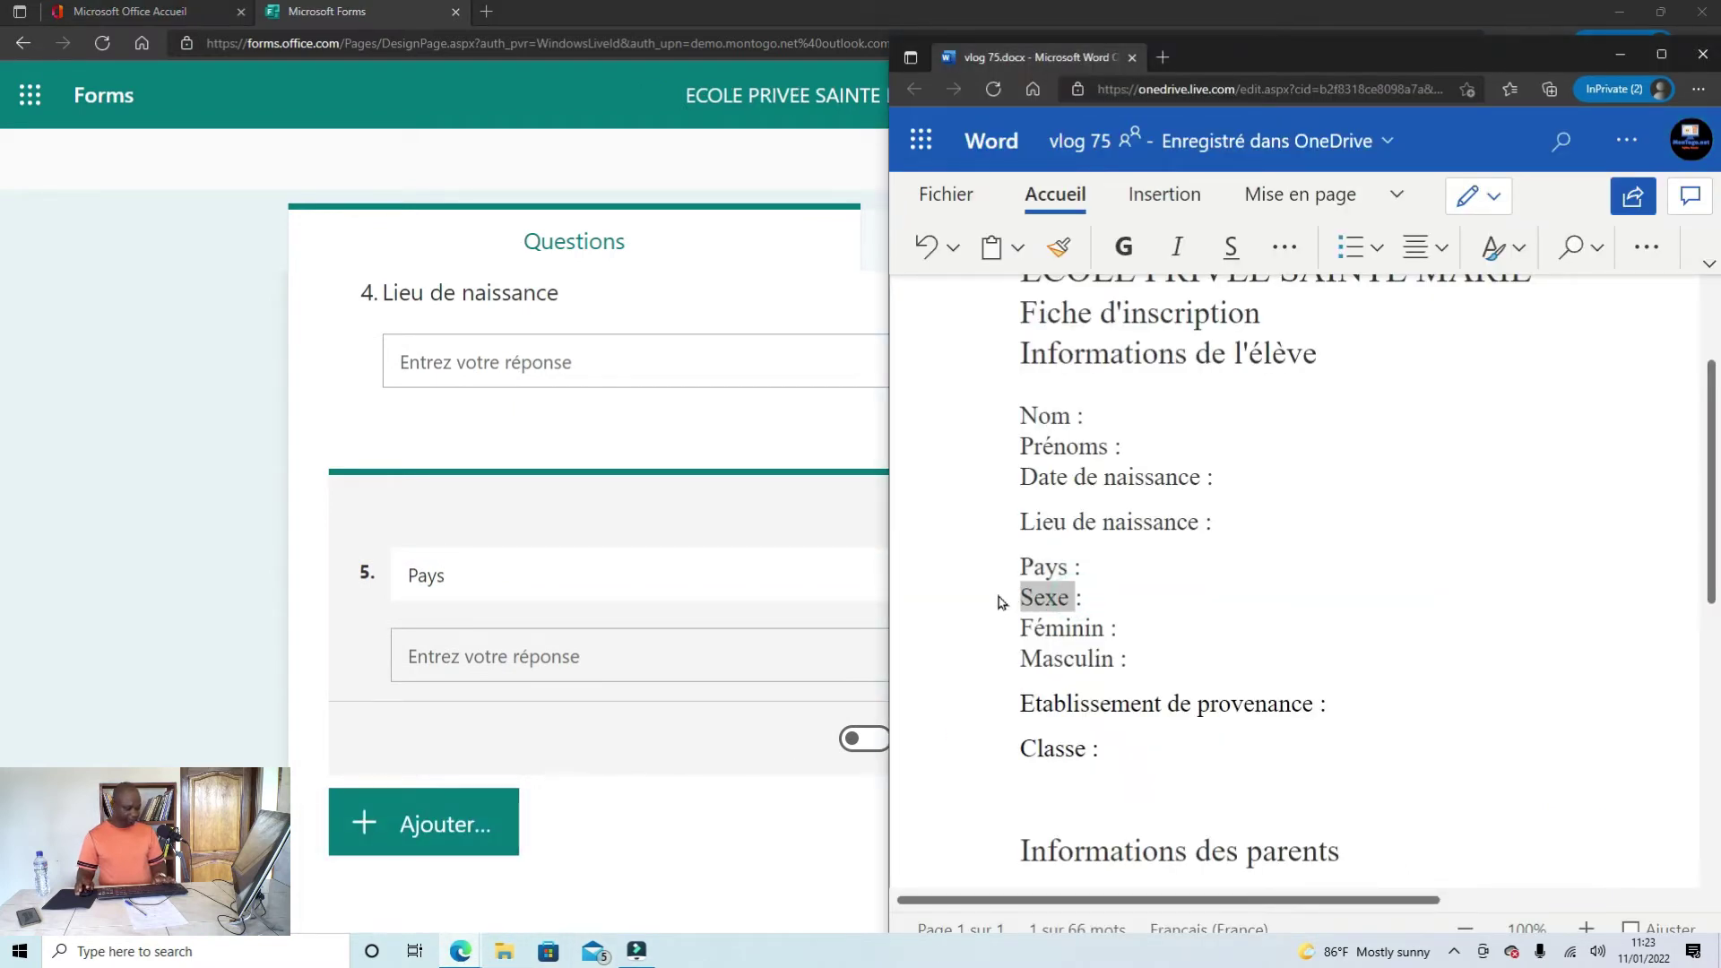
{"action": "left_click", "coordinate": [686, 873]}
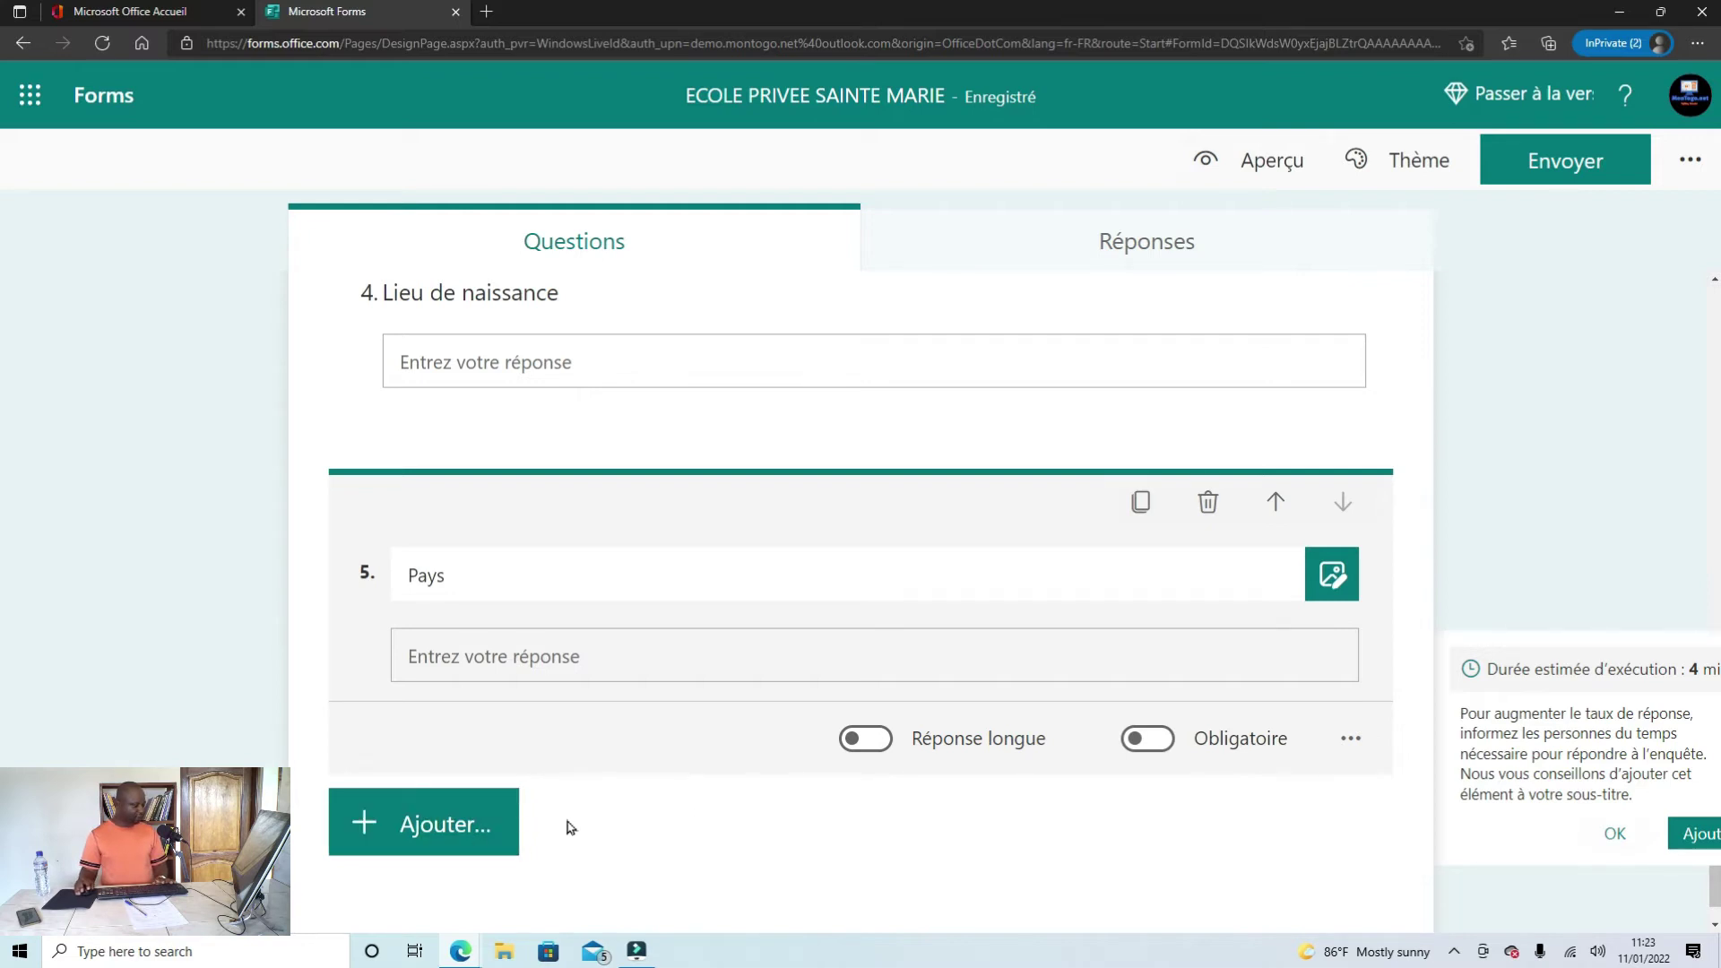
{"action": "left_click", "coordinate": [438, 826]}
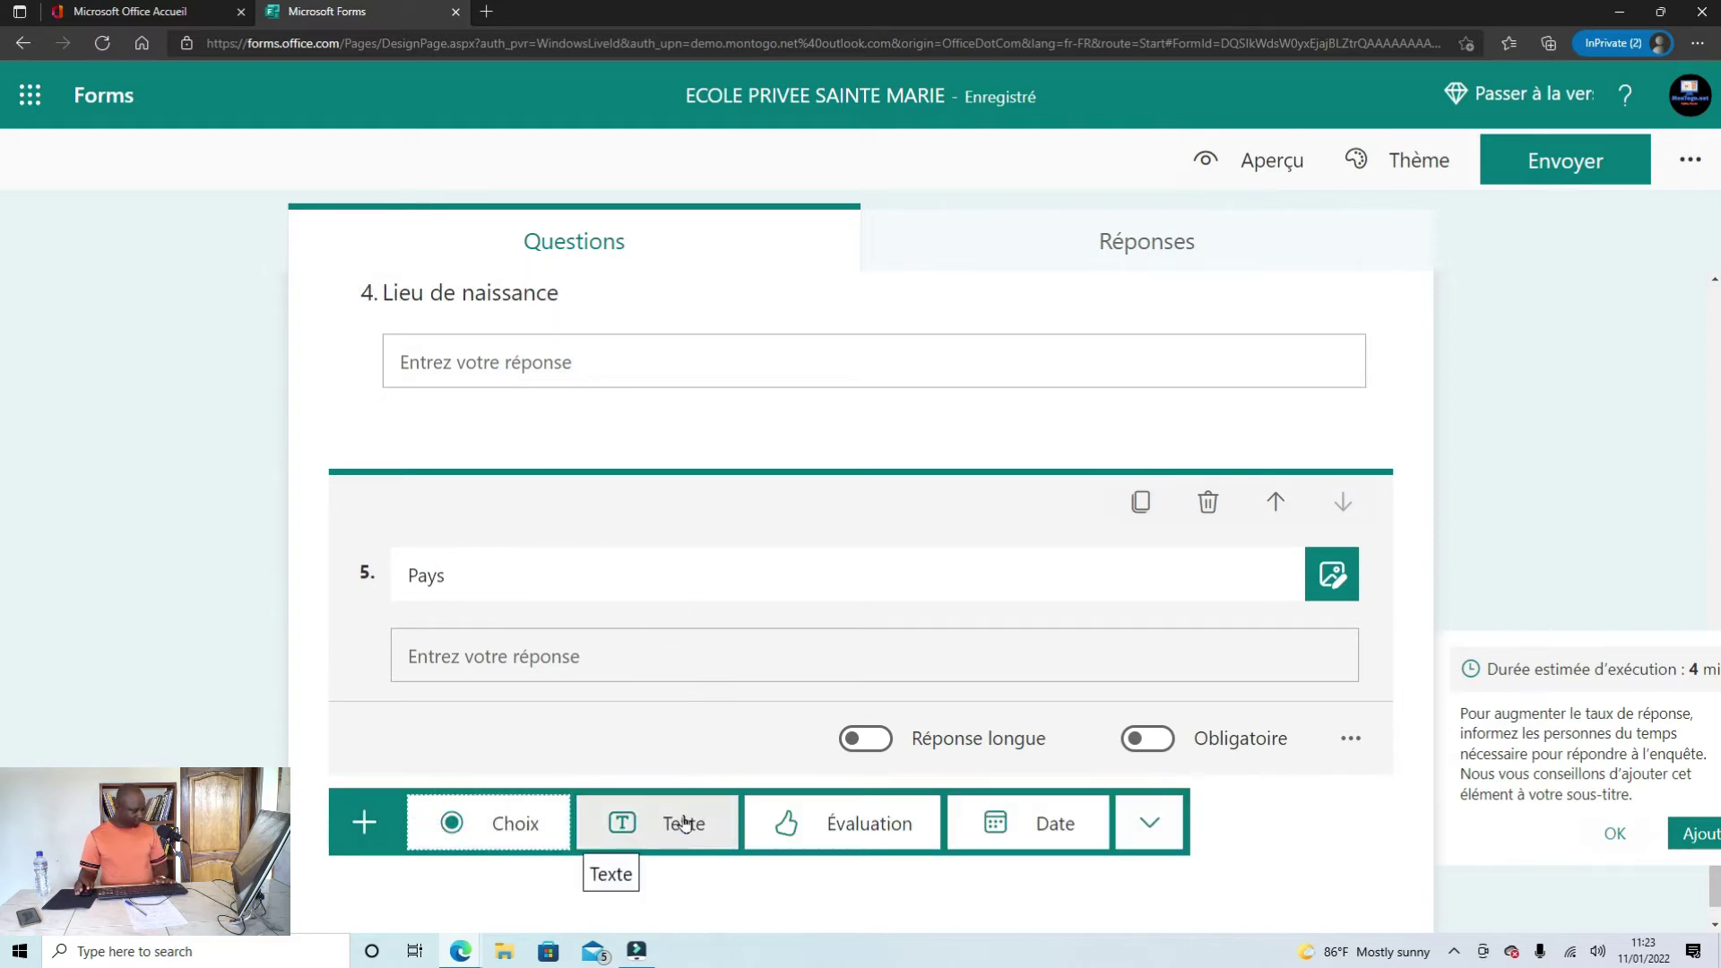
Step: Add choice question 6 'Sexe' with options 'Masculin' and 'Feminin'
{"action": "left_click", "coordinate": [484, 834]}
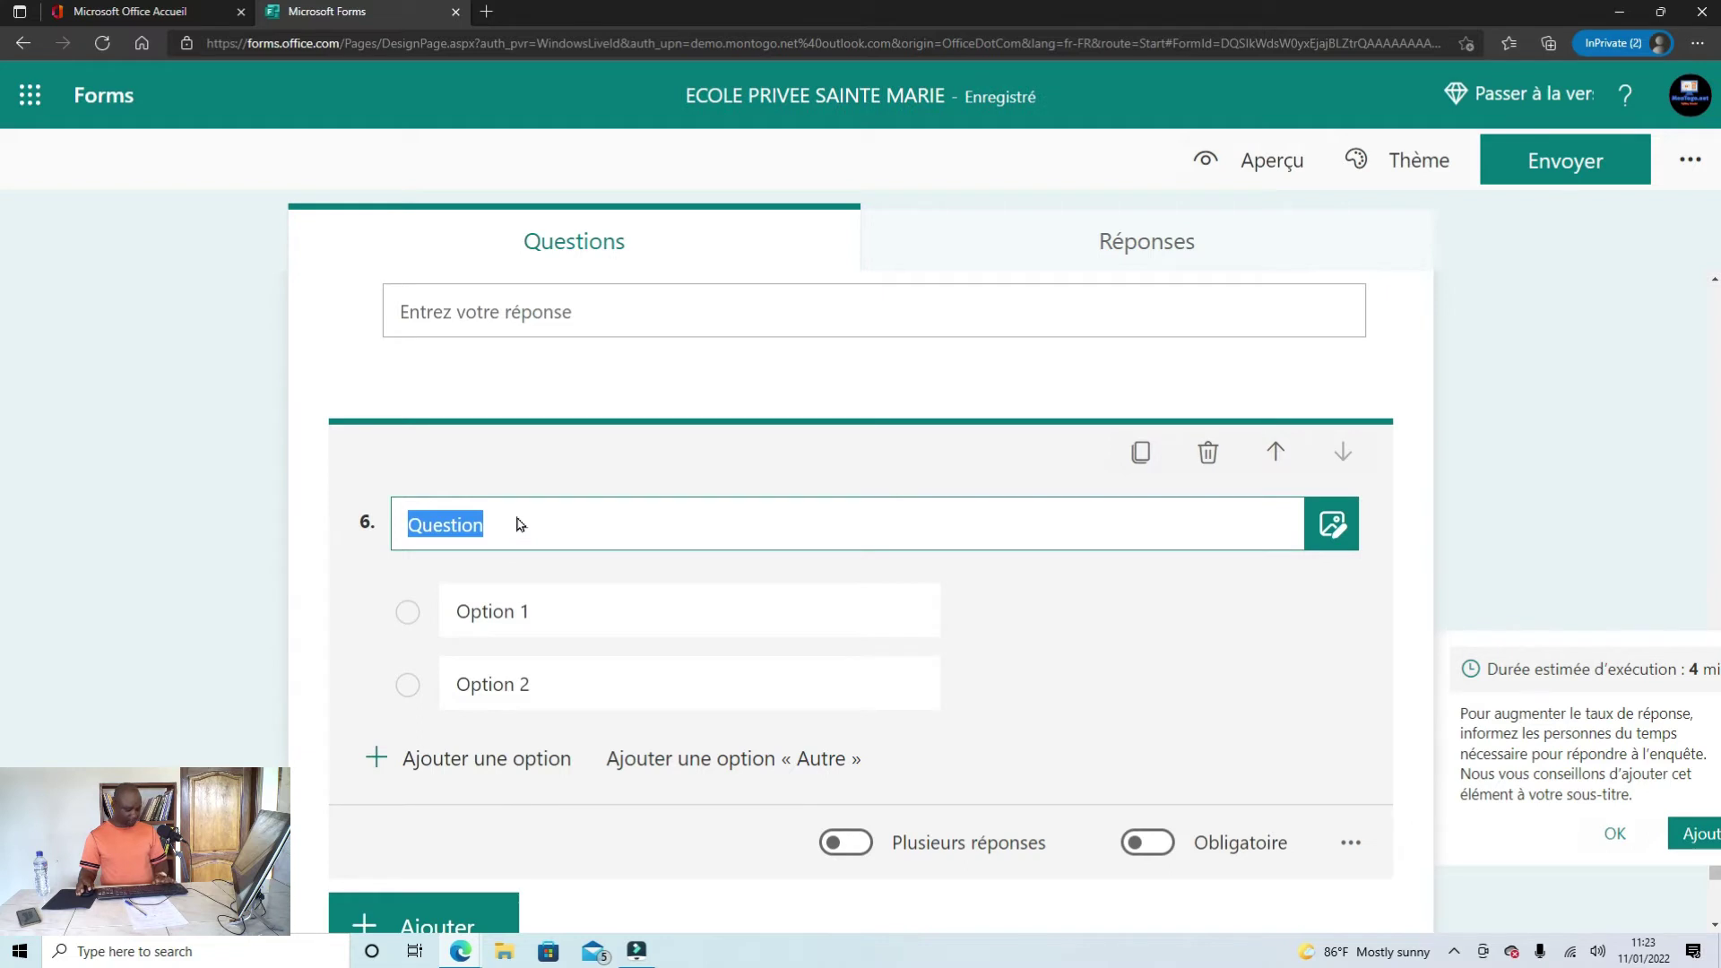
{"action": "type", "text": "Sexe"}
{"action": "left_click", "coordinate": [535, 618]}
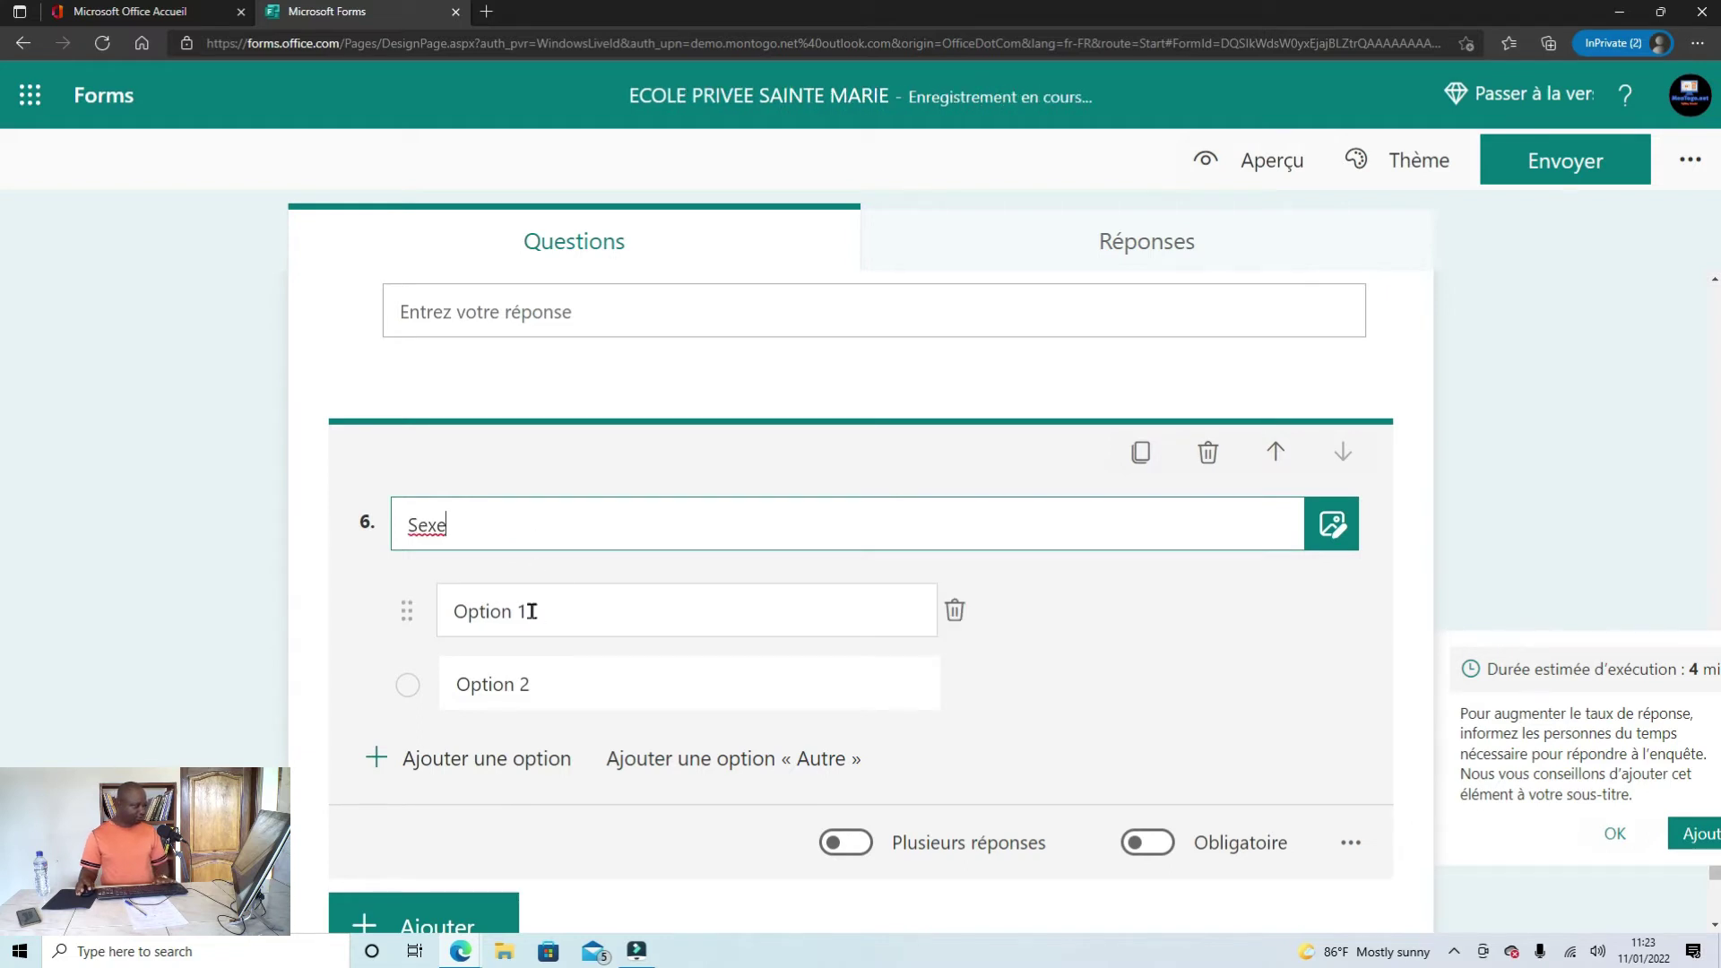
{"action": "left_click", "coordinate": [532, 612]}
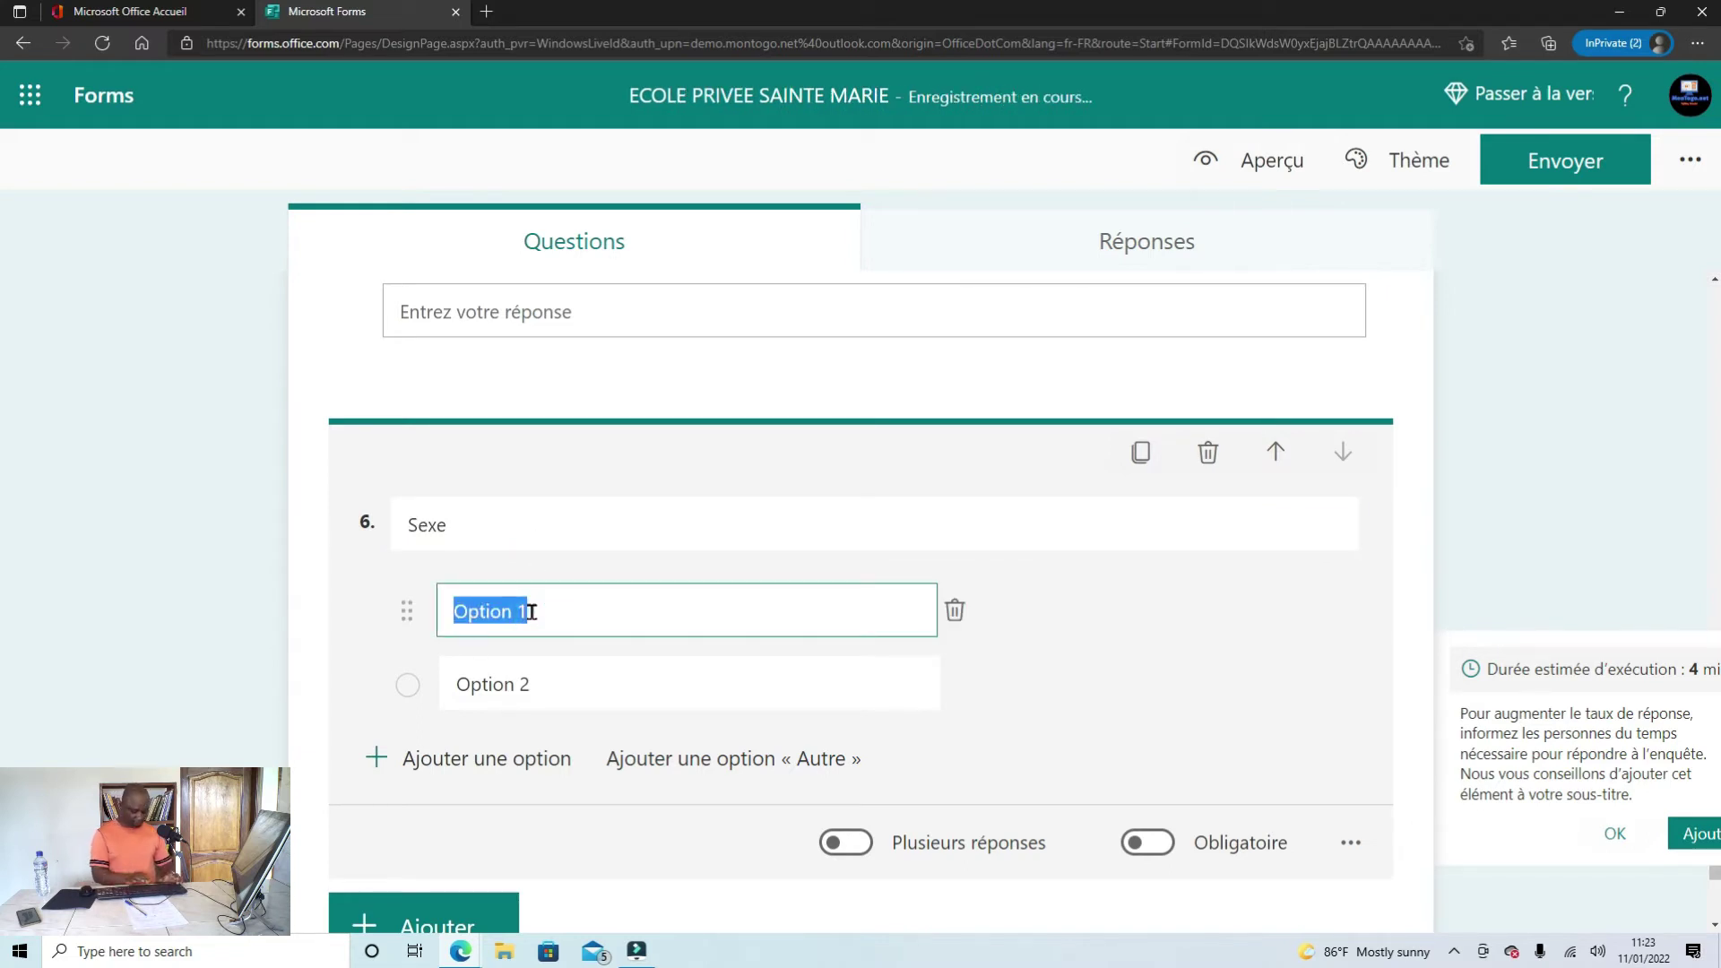
{"action": "type", "text": "Masculin"}
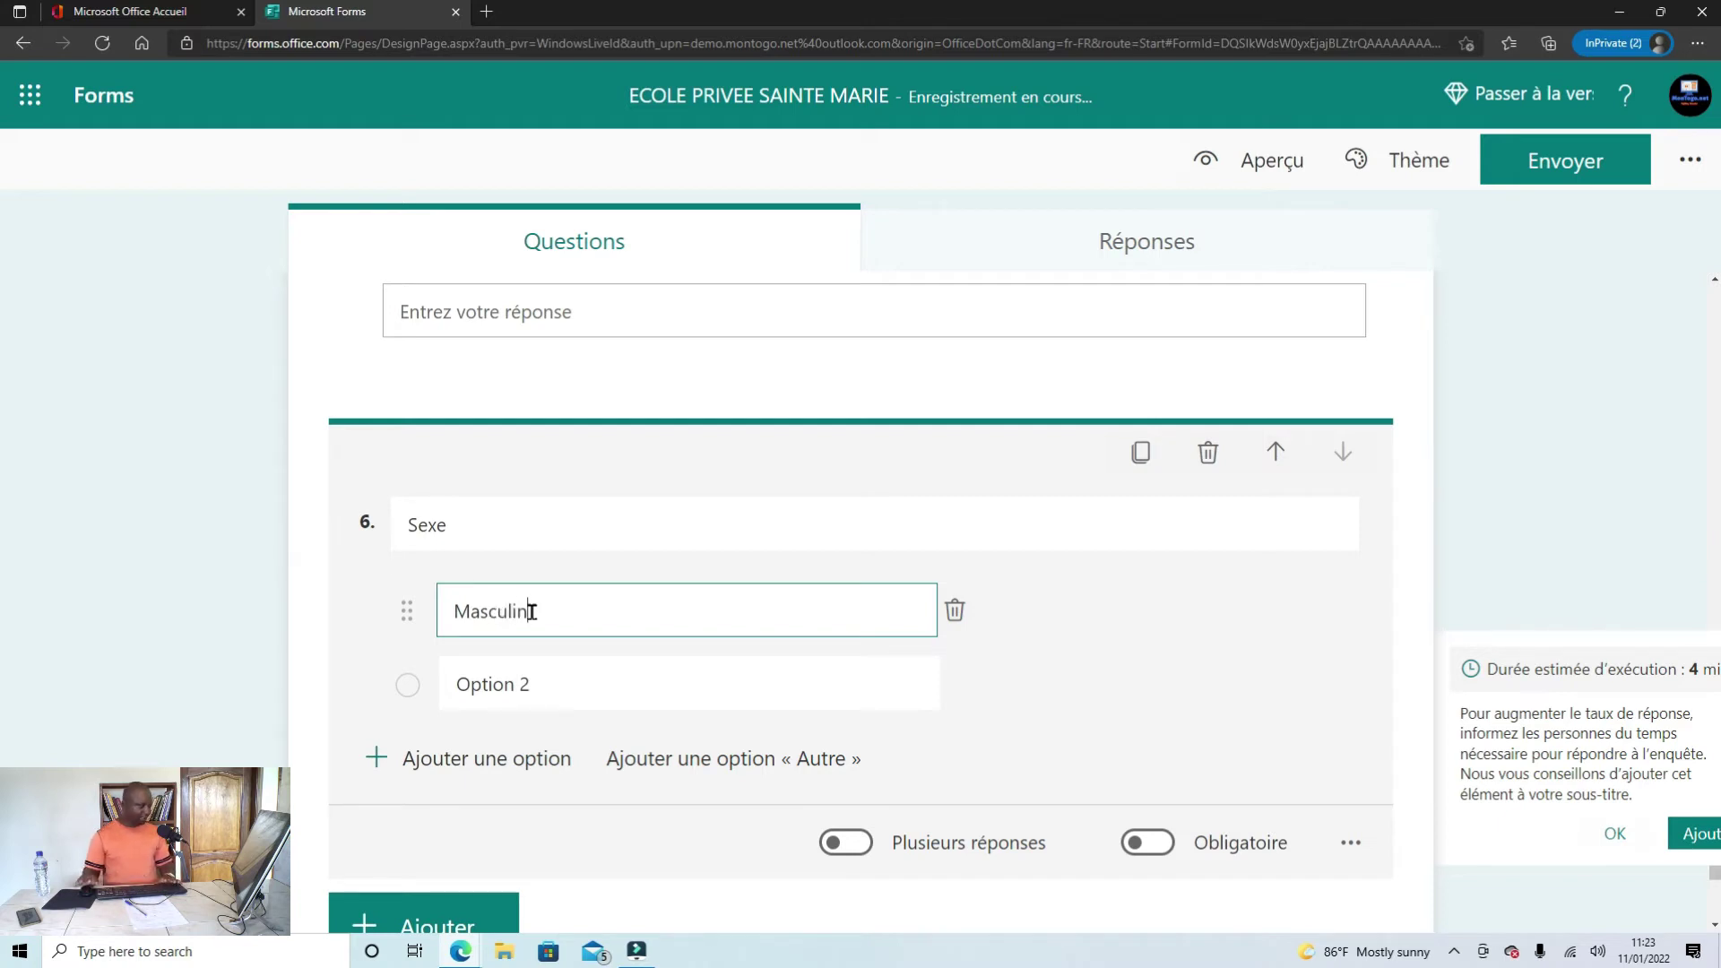
{"action": "left_click", "coordinate": [533, 679]}
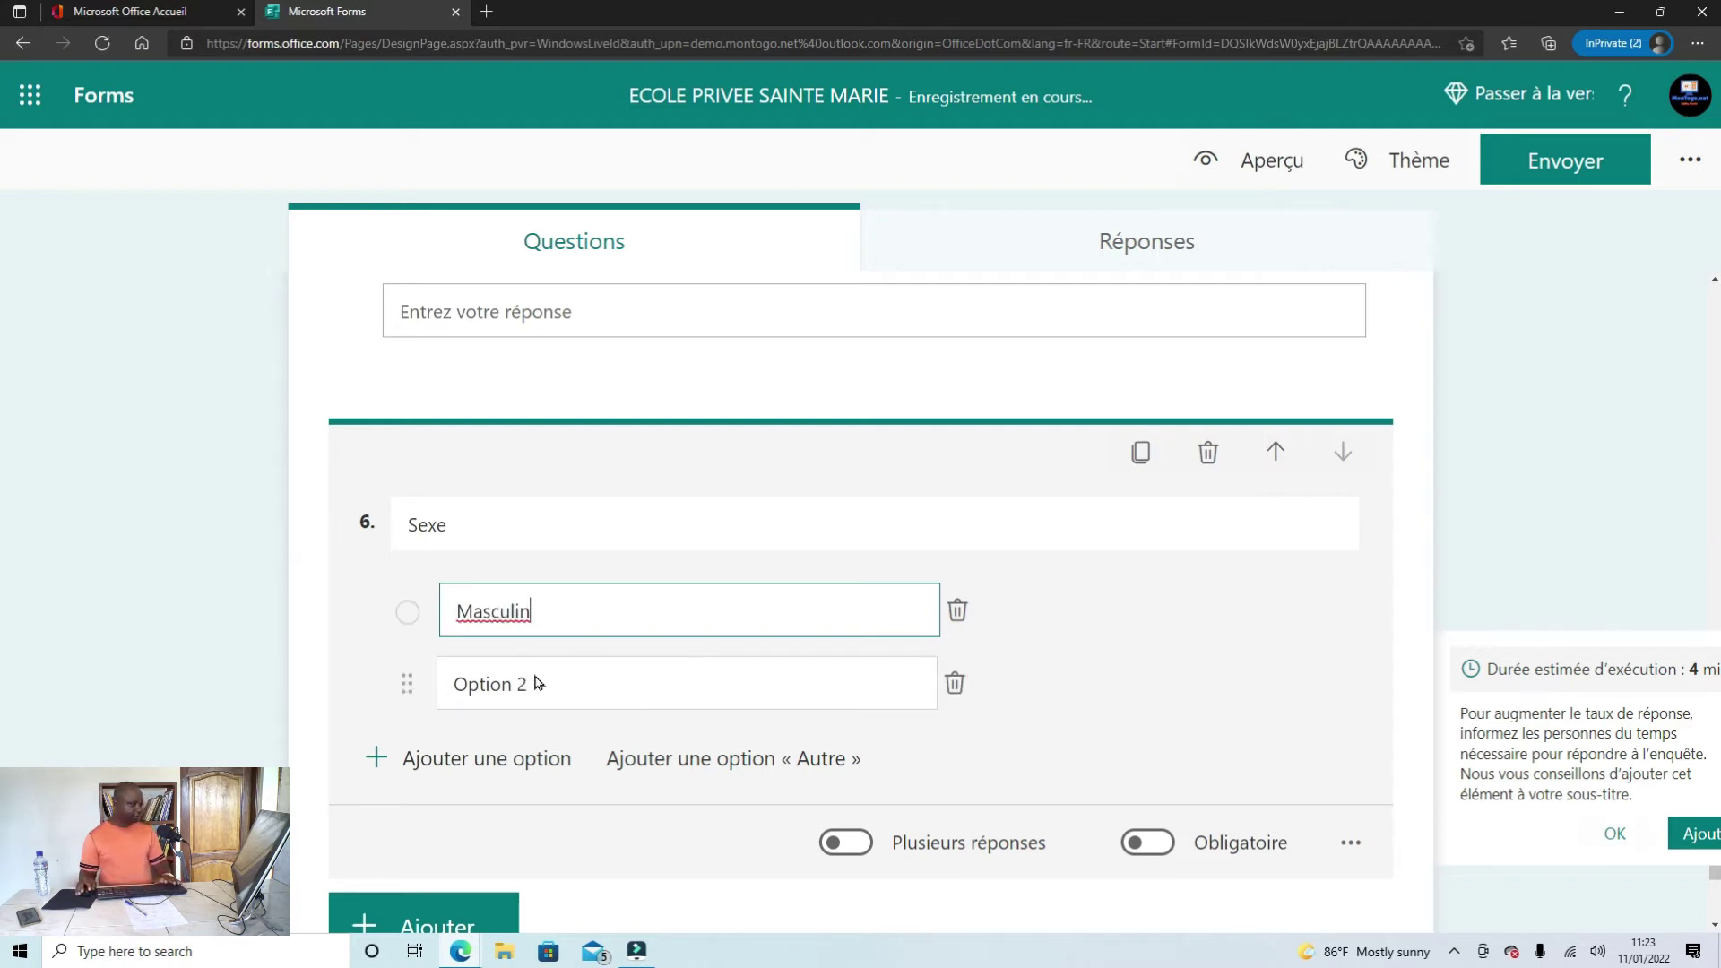
{"action": "type", "text": "Feminin"}
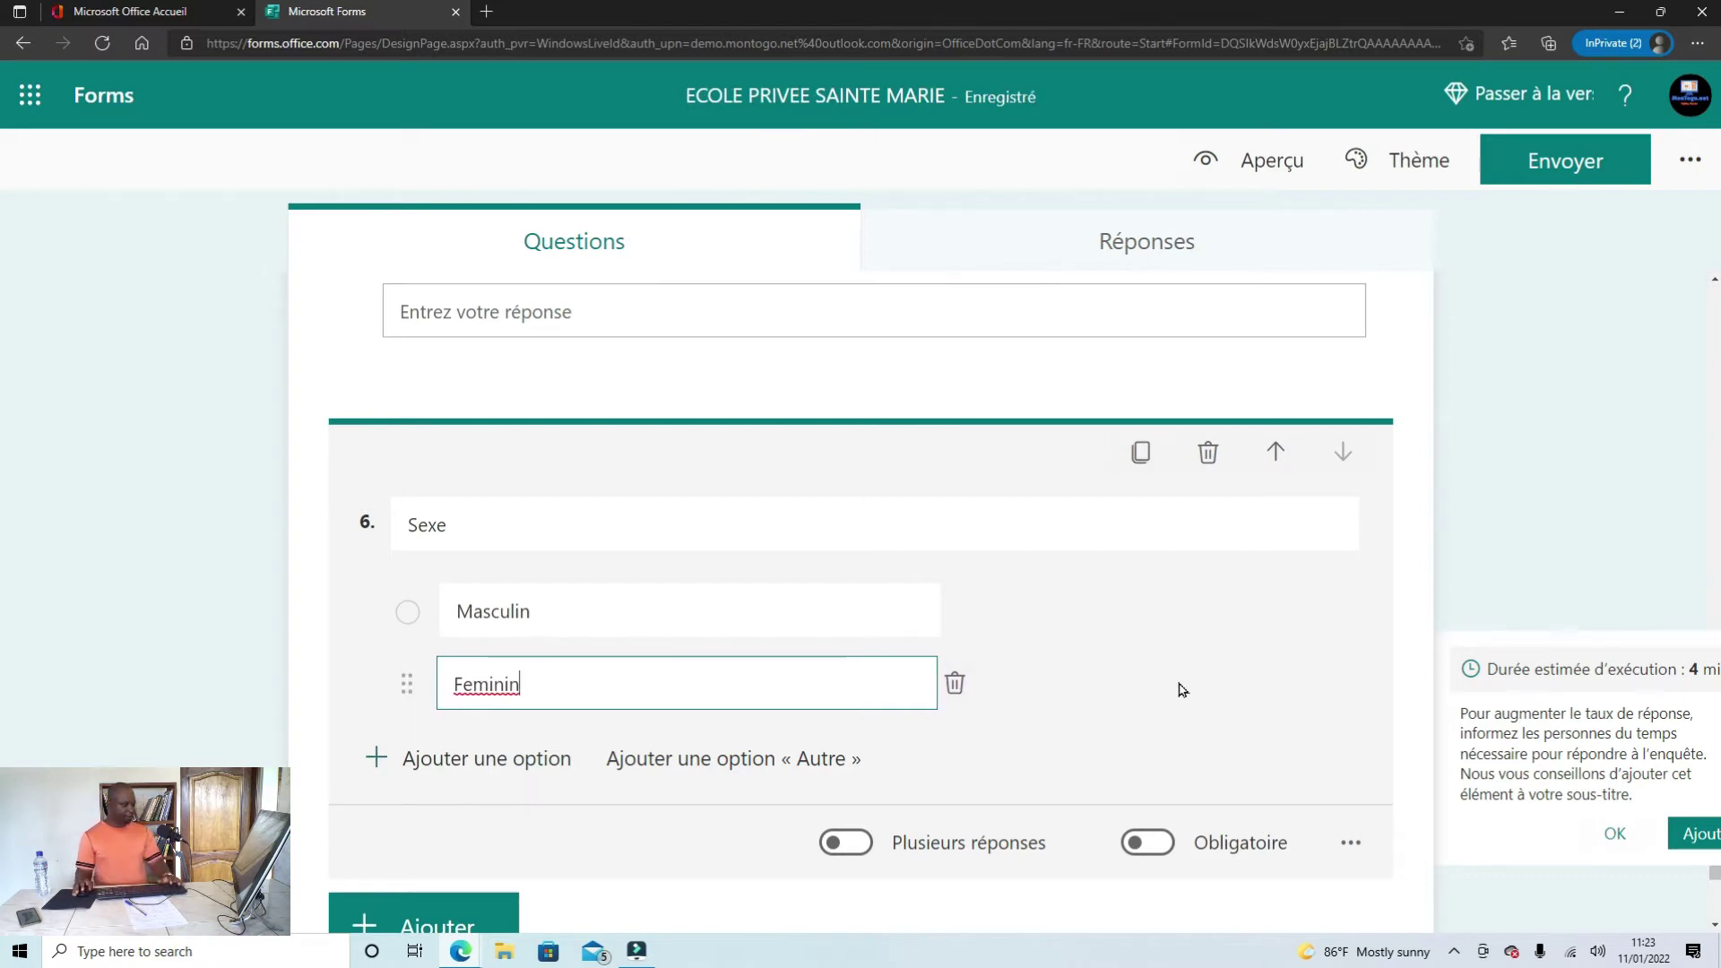
Step: Make the Sexe question required (Obligatoire)
{"action": "scroll", "coordinate": [1181, 691], "scroll_direction": "up", "scroll_amount": 1}
{"action": "scroll", "coordinate": [1180, 691], "scroll_direction": "down", "scroll_amount": 2}
{"action": "scroll", "coordinate": [1163, 688], "scroll_direction": "up", "scroll_amount": 1}
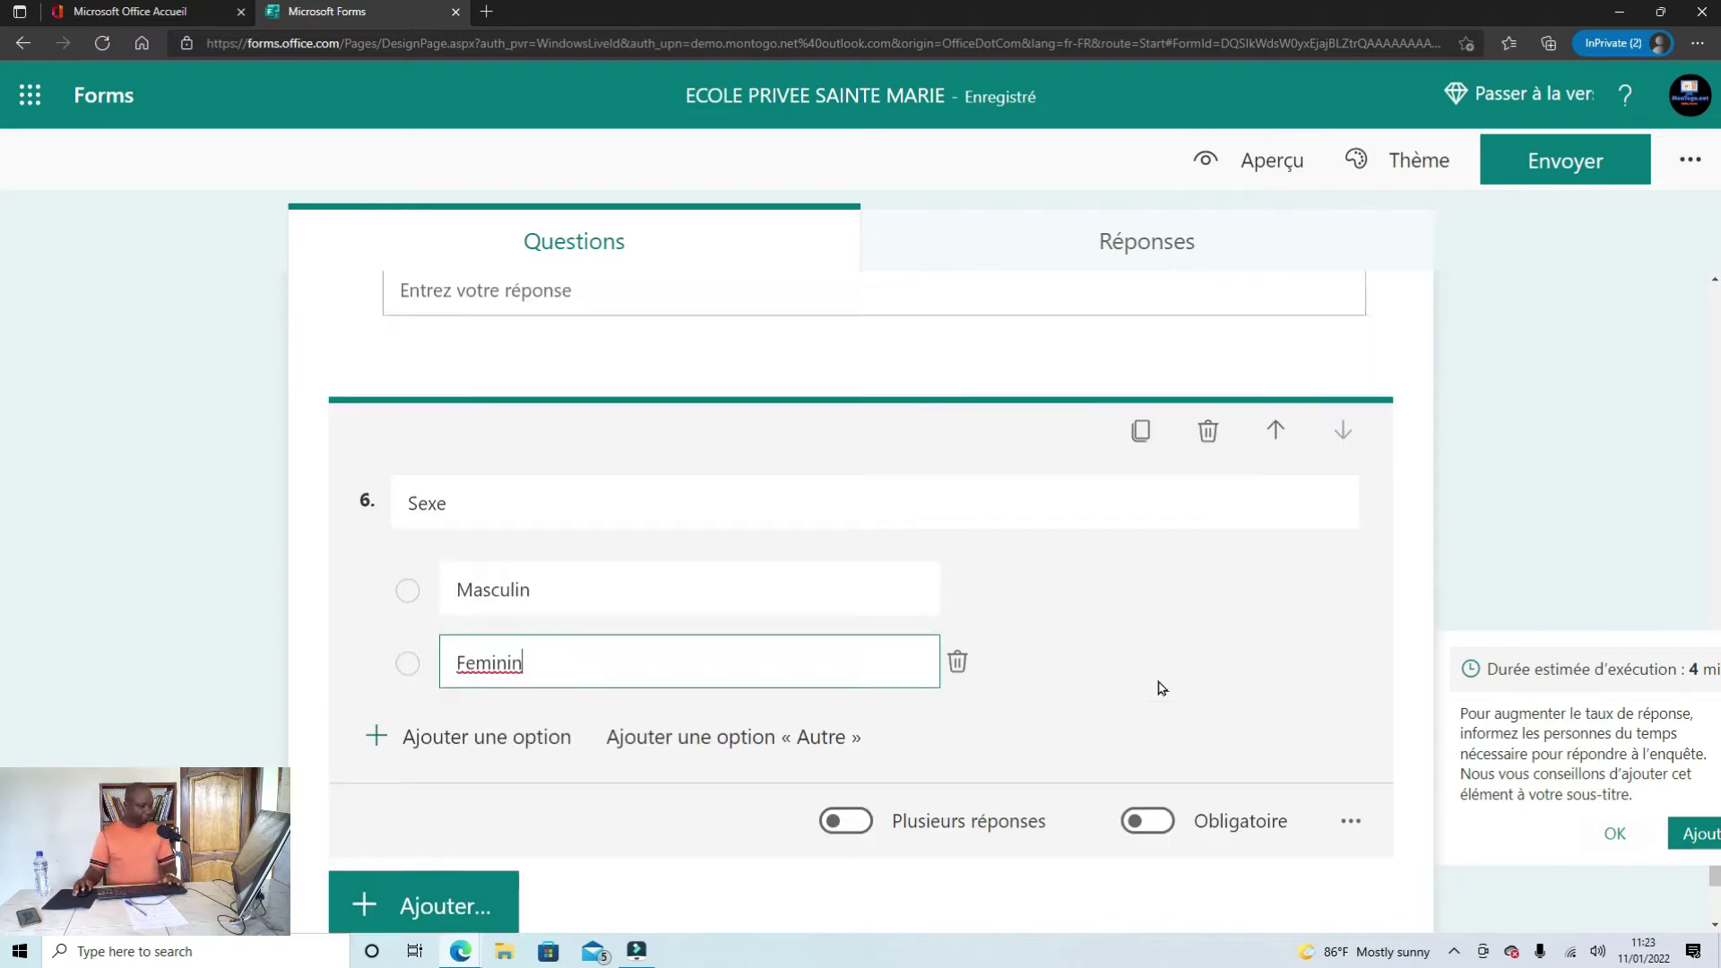
{"action": "scroll", "coordinate": [1157, 696], "scroll_direction": "down", "scroll_amount": 2}
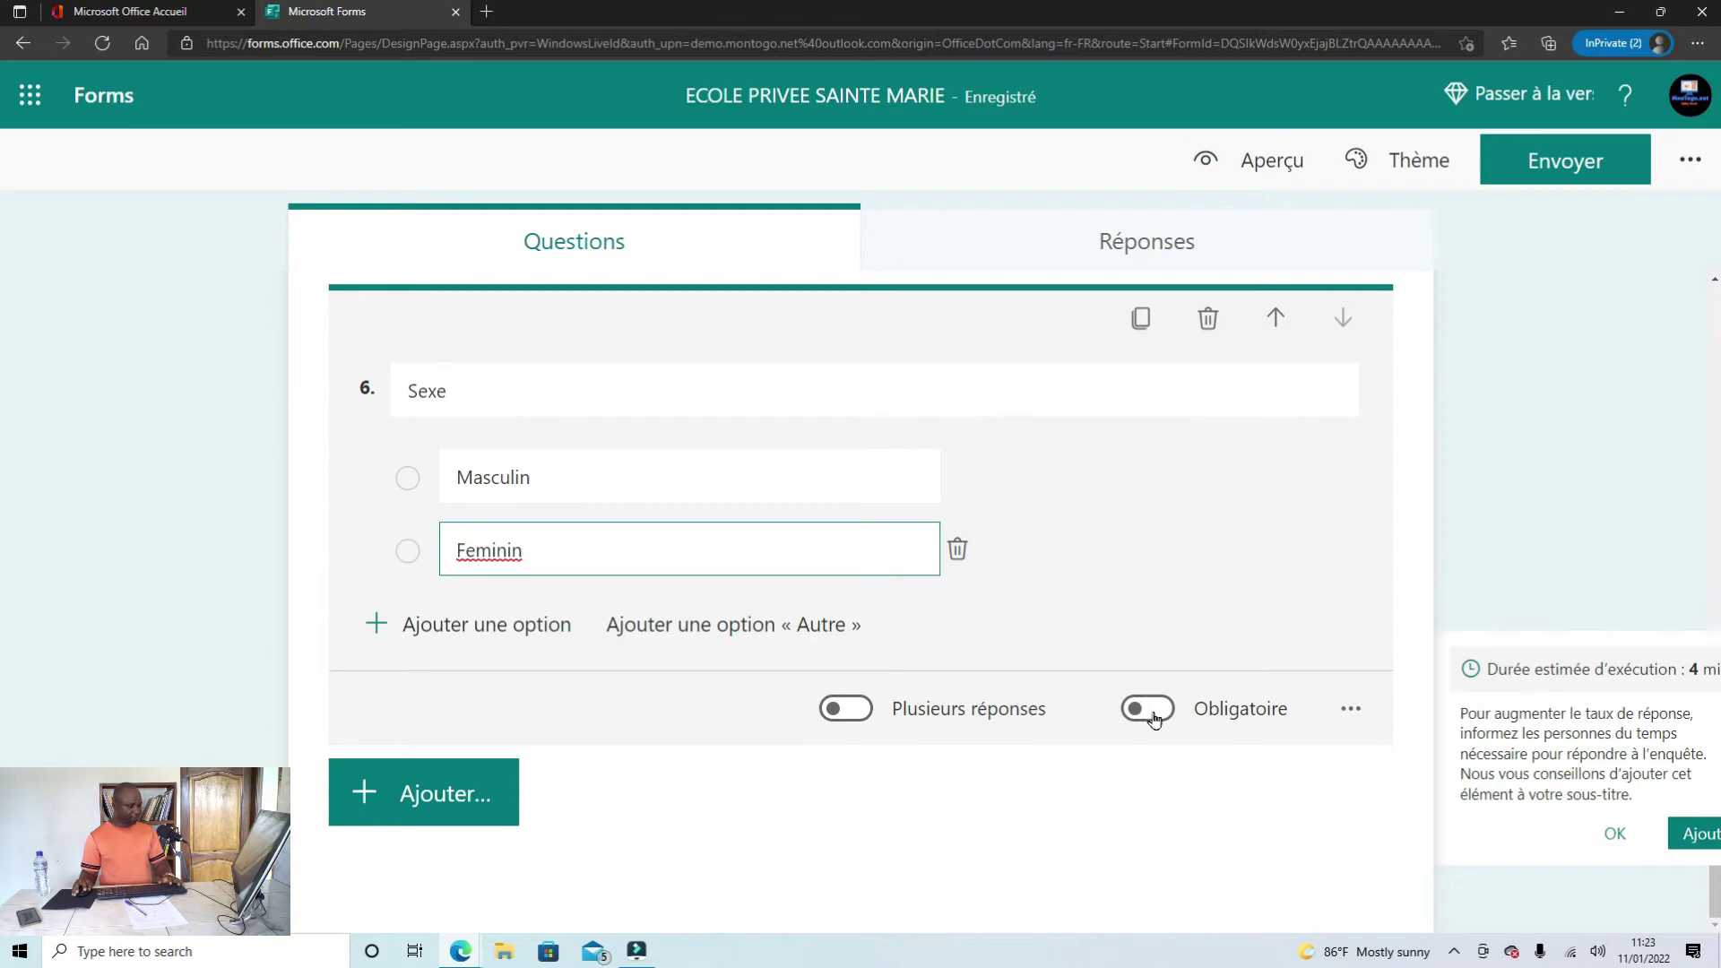
{"action": "left_click", "coordinate": [1155, 713]}
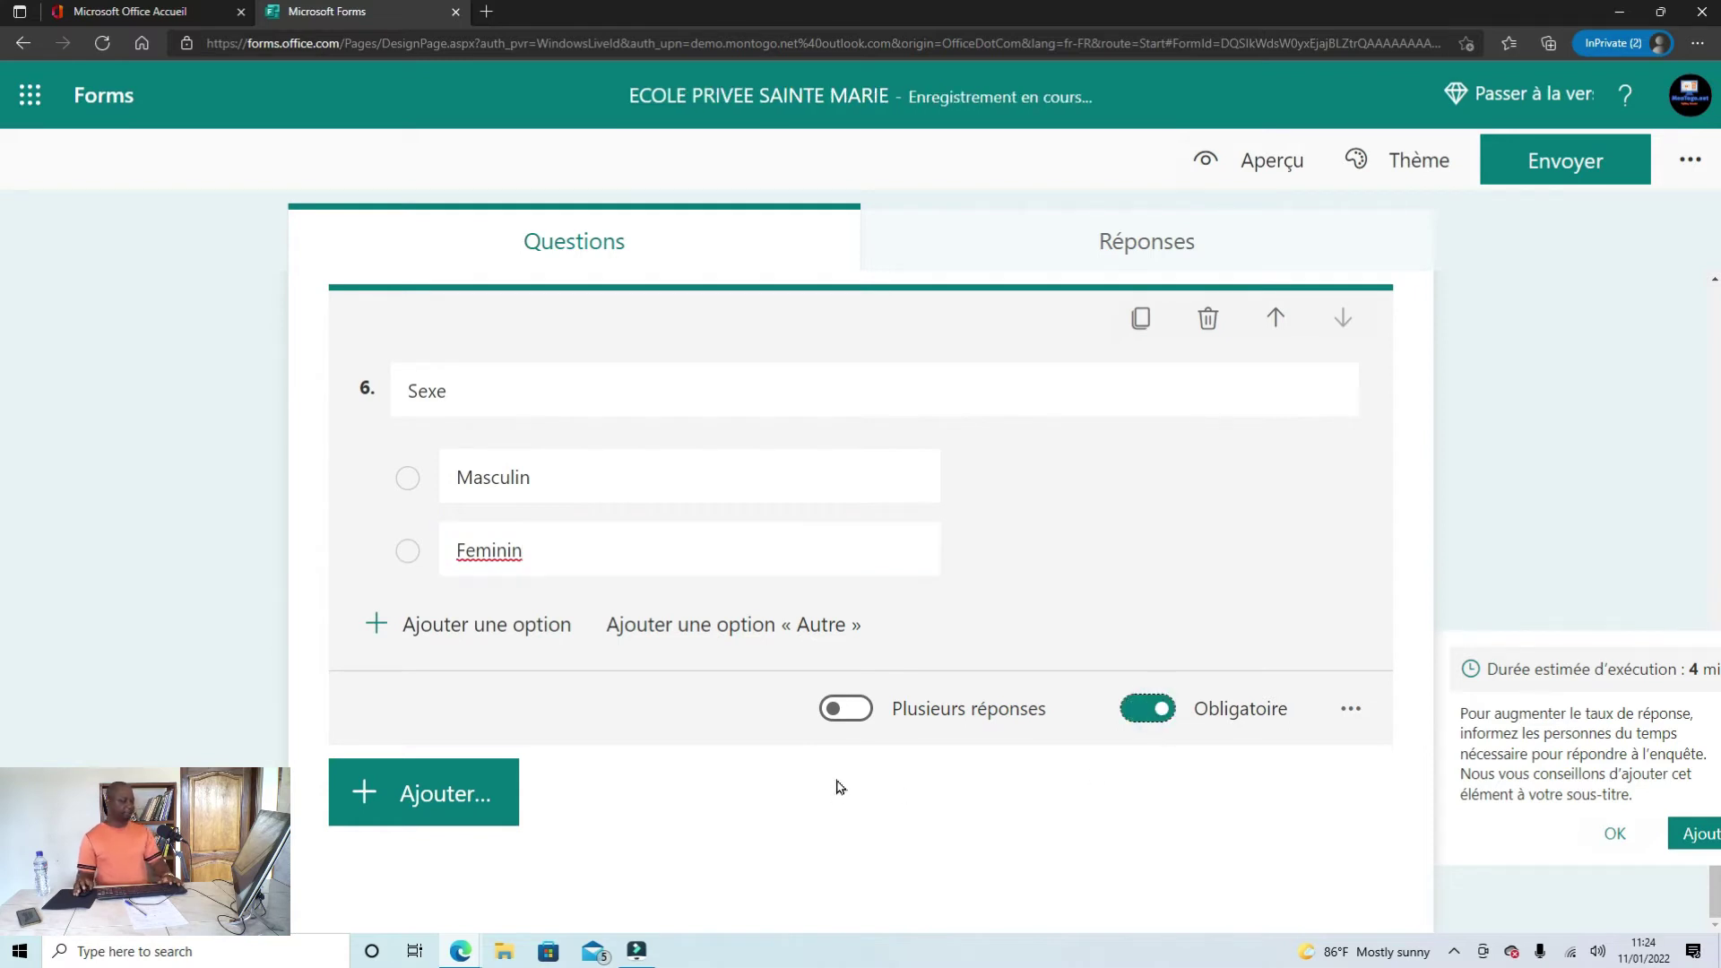
{"action": "scroll", "coordinate": [840, 785], "scroll_direction": "up", "scroll_amount": 8}
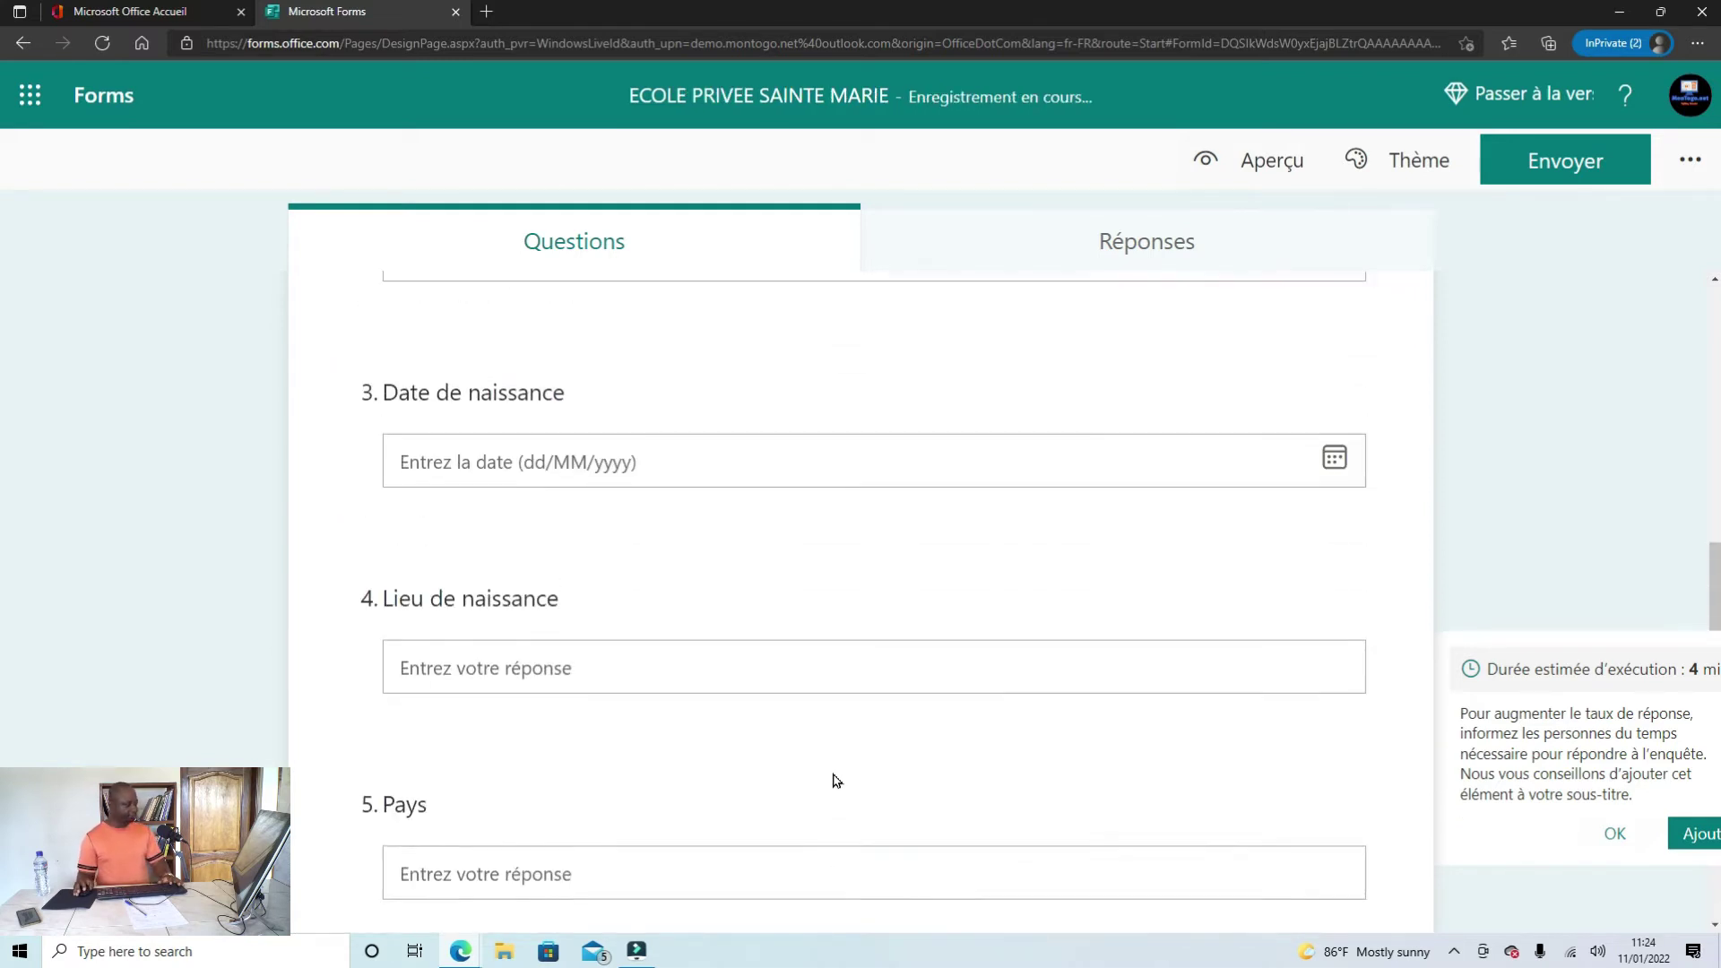
{"action": "scroll", "coordinate": [832, 779], "scroll_direction": "down", "scroll_amount": 4}
{"action": "scroll", "coordinate": [832, 779], "scroll_direction": "down", "scroll_amount": 4}
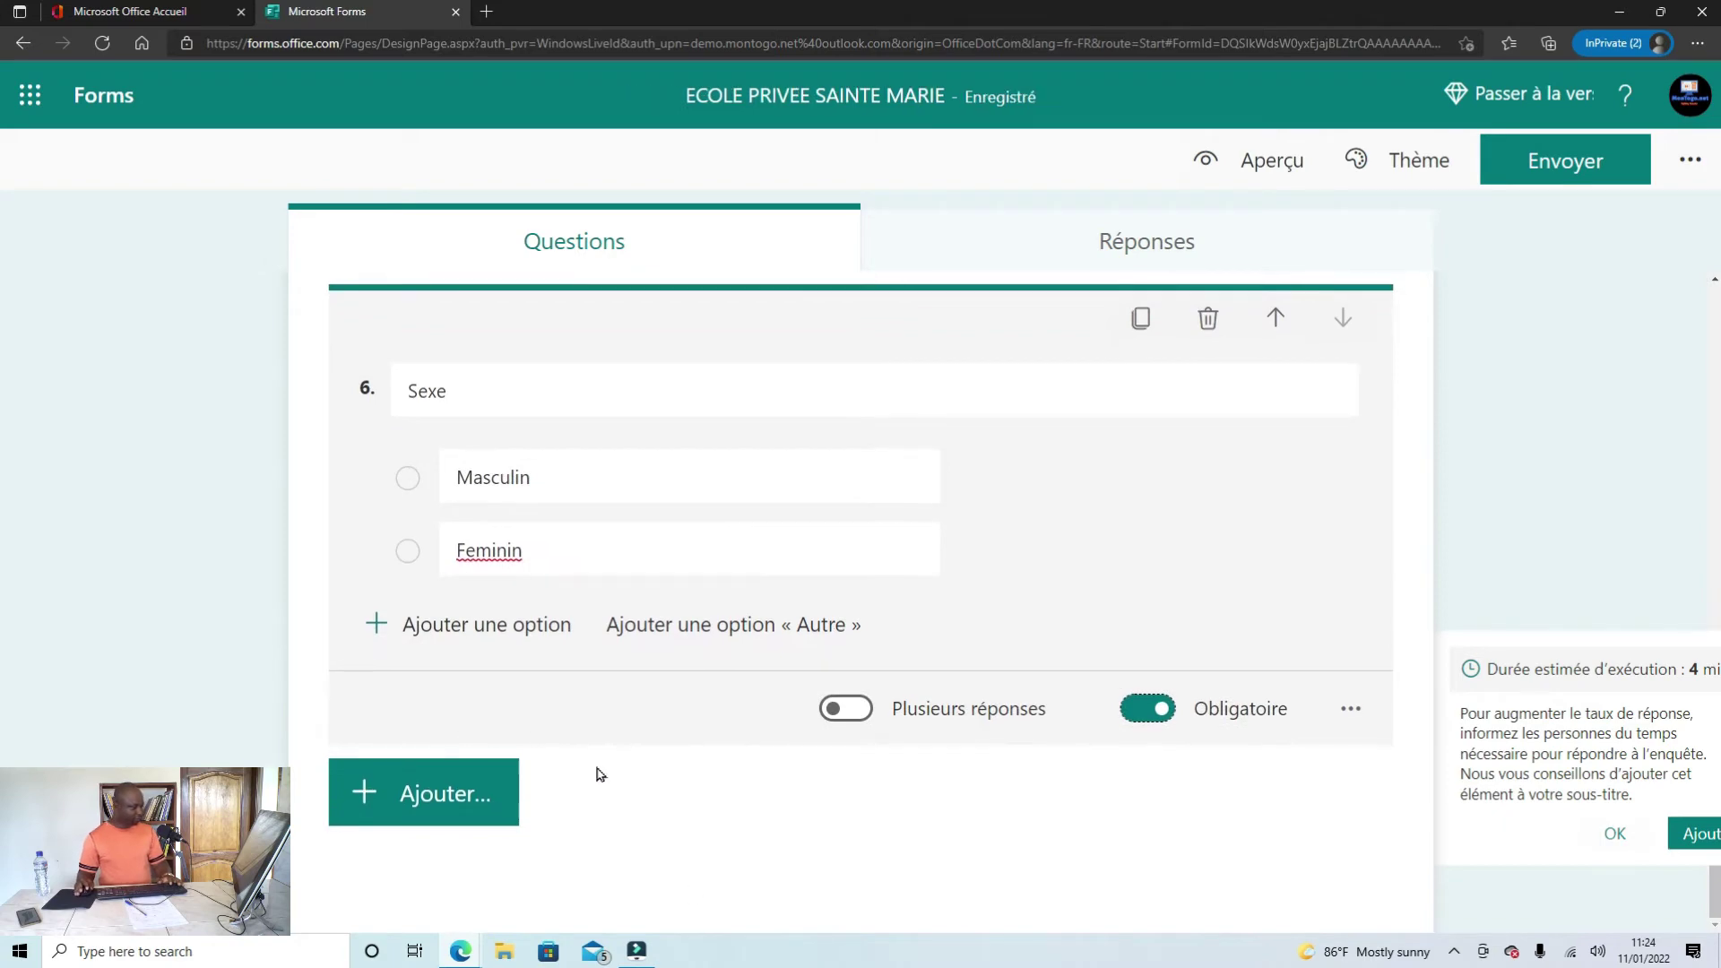
Step: In the Word registration document, select the 'Etablissement de provenance' field
{"action": "mouse_move", "coordinate": [473, 959]}
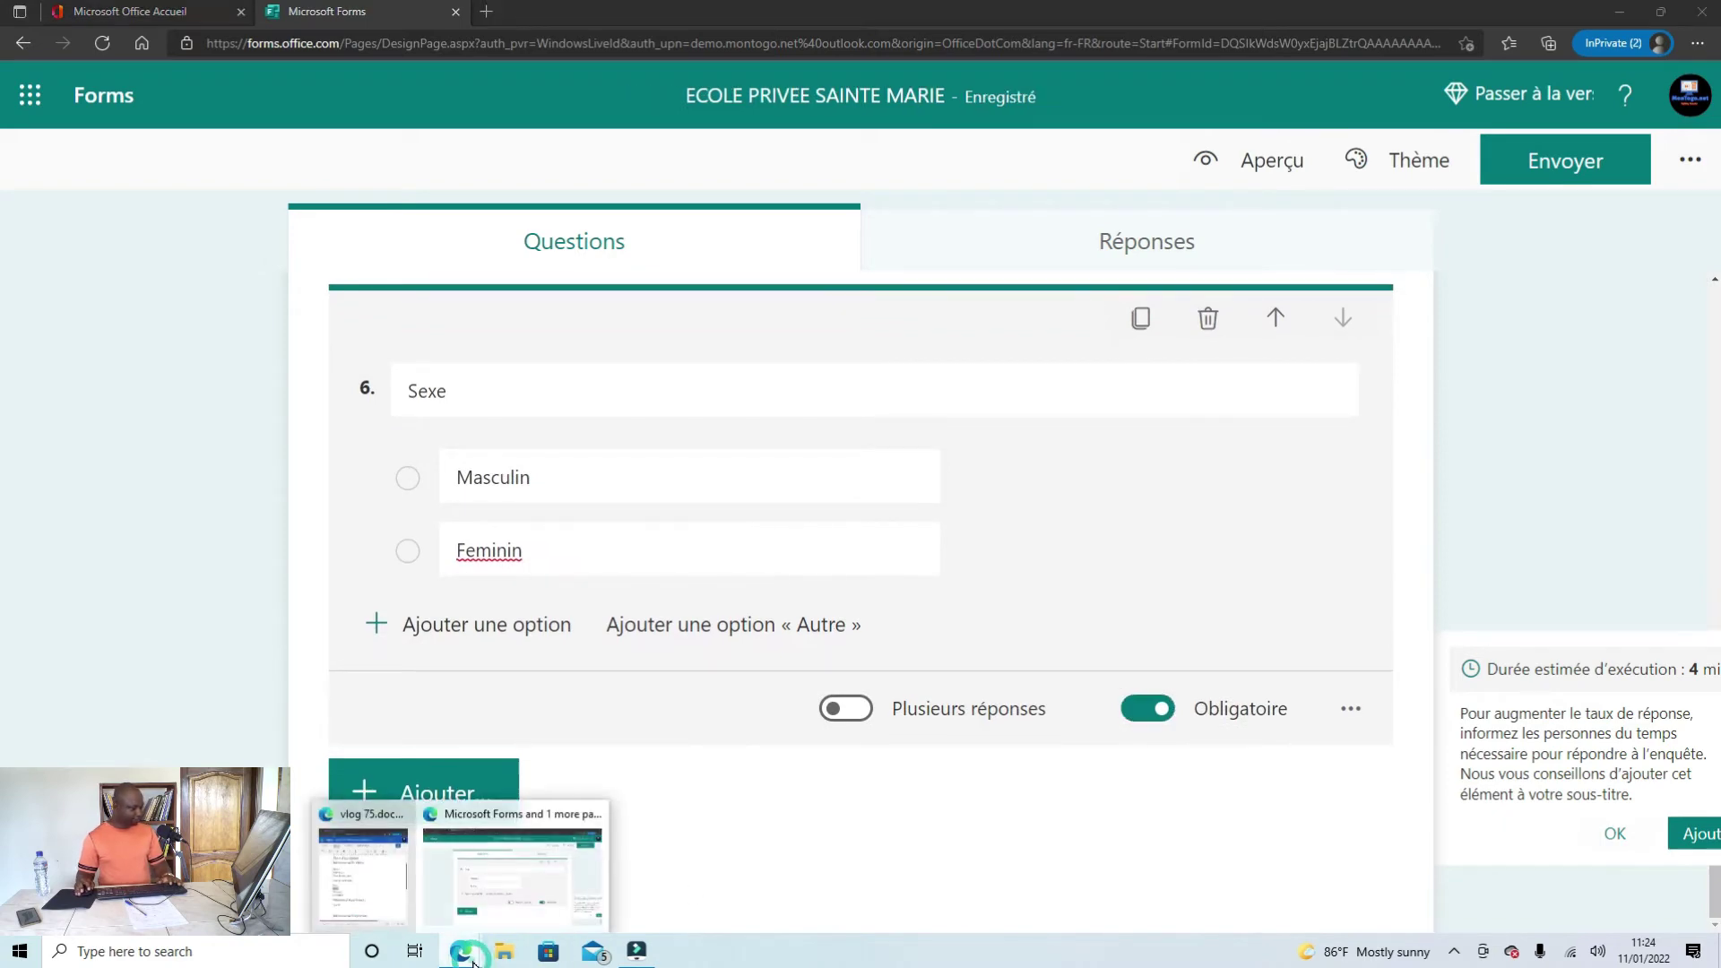
{"action": "left_click", "coordinate": [351, 897]}
{"action": "scroll", "coordinate": [1148, 688], "scroll_direction": "down", "scroll_amount": 2}
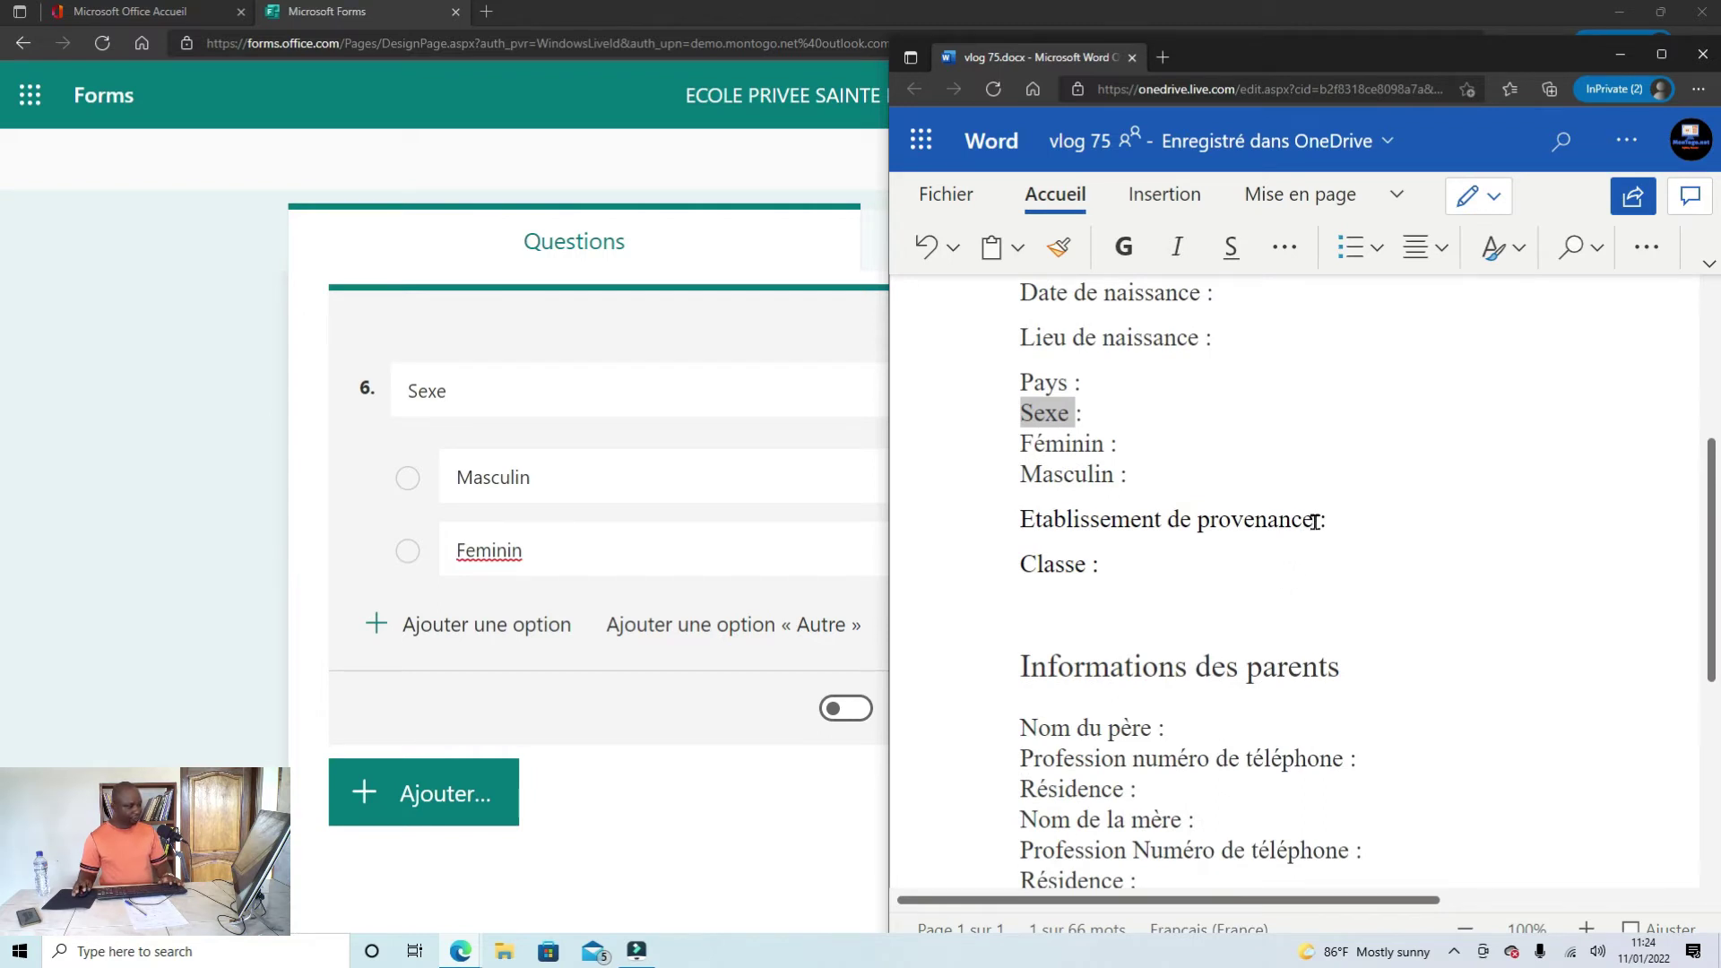
{"action": "left_click_drag", "start_coordinate": [1314, 522], "coordinate": [1019, 527]}
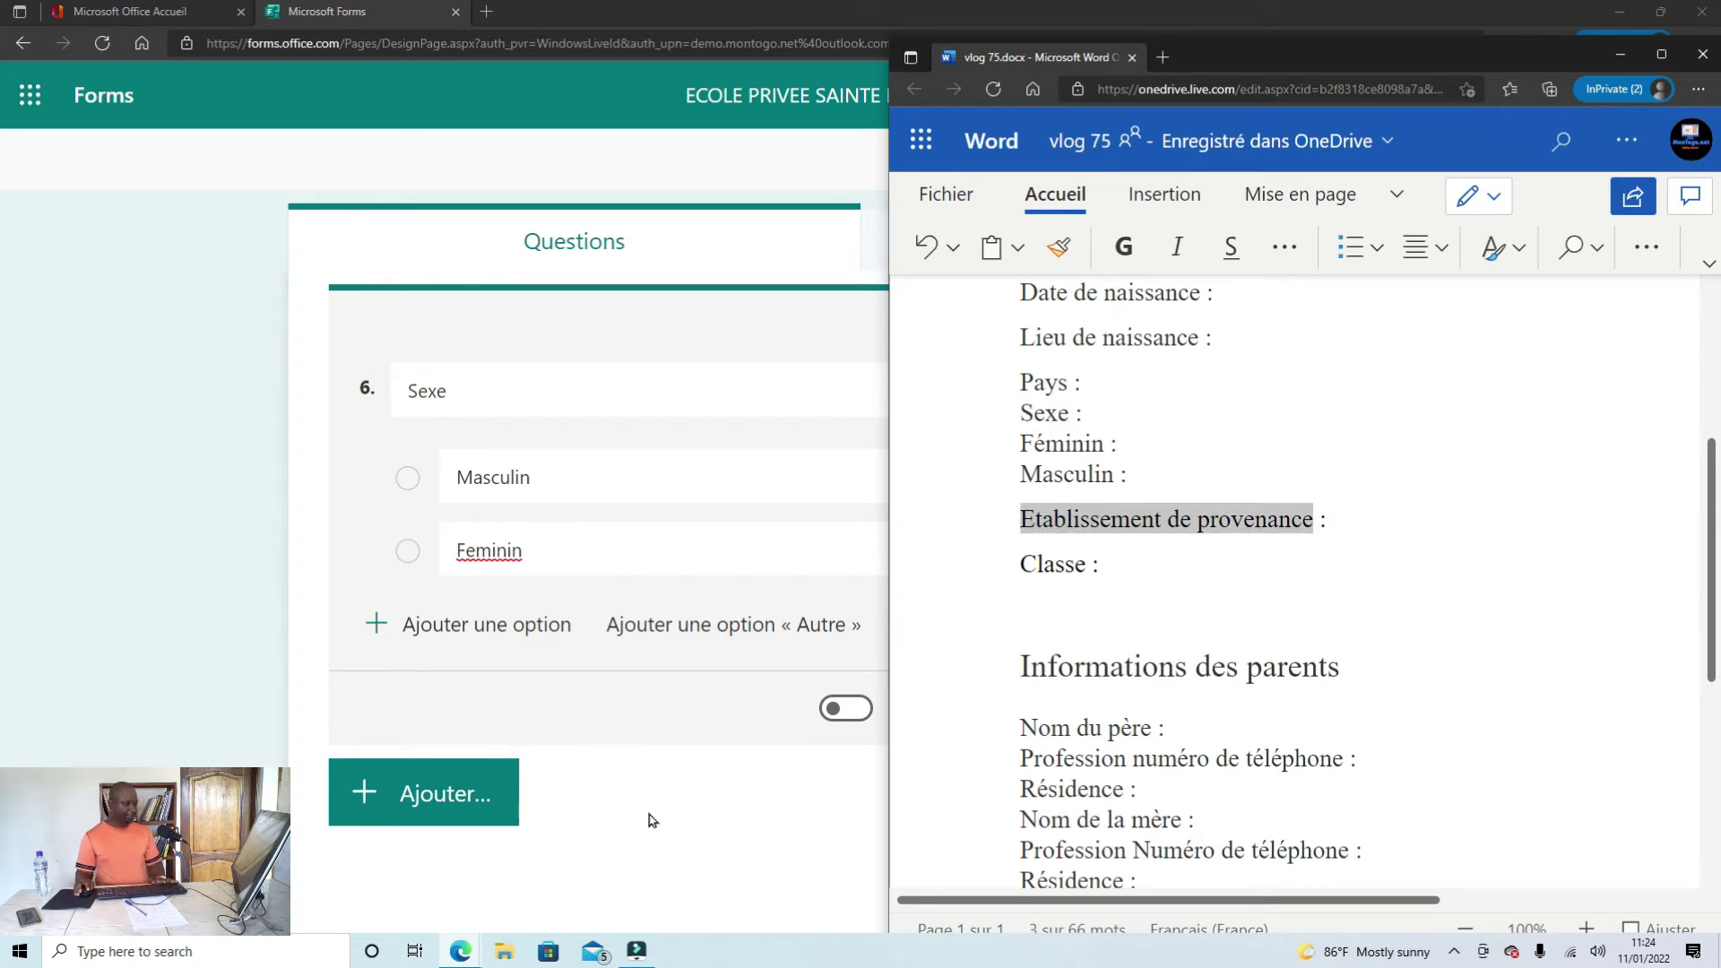
Step: Add text question 7 titled 'Etablissement de provenance' after question 6
{"action": "left_click", "coordinate": [694, 866]}
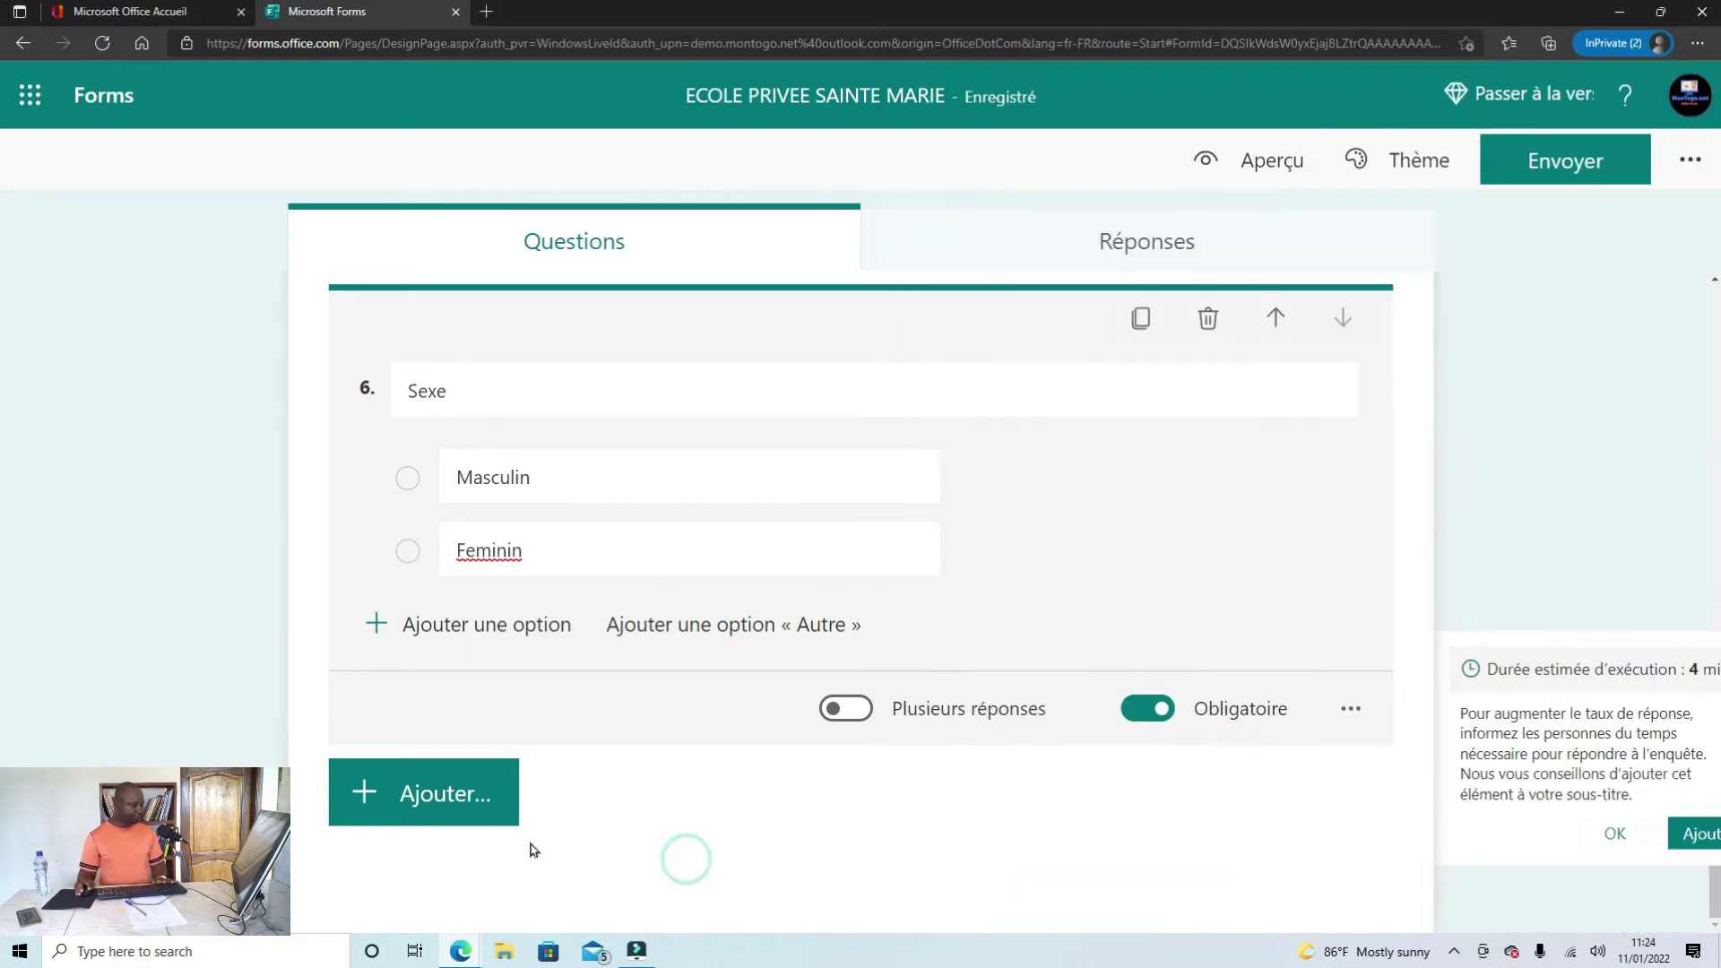
{"action": "left_click", "coordinate": [445, 795]}
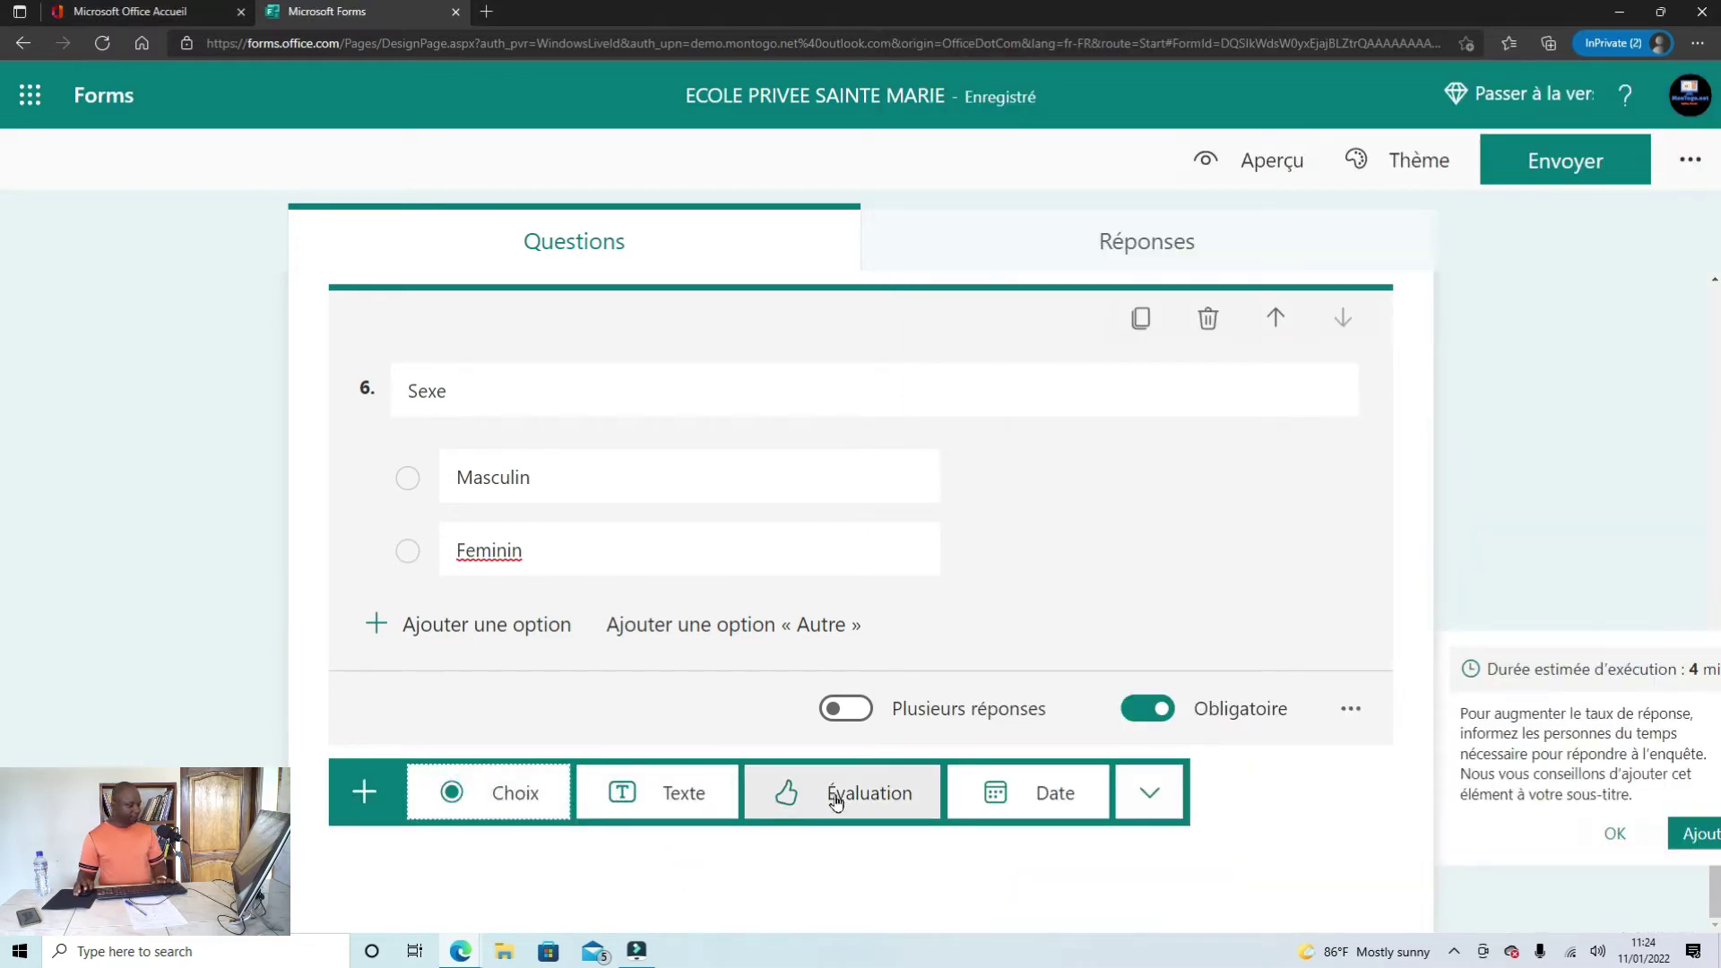
{"action": "left_click", "coordinate": [677, 796]}
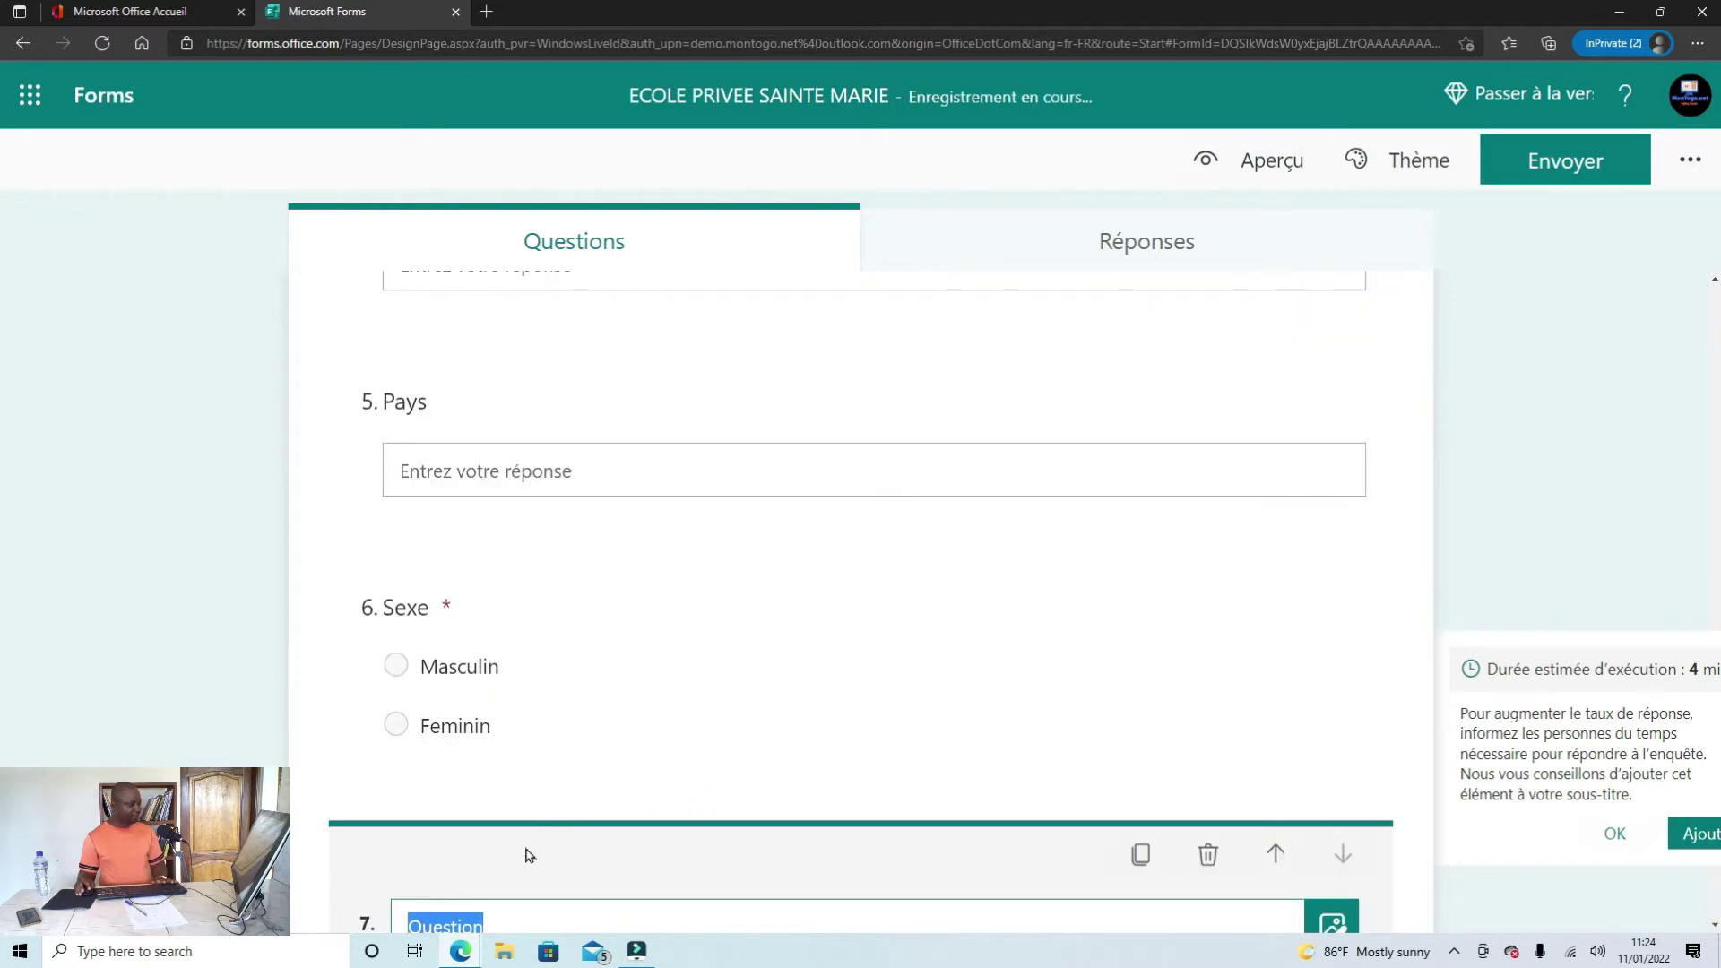
{"action": "left_click", "coordinate": [524, 732]}
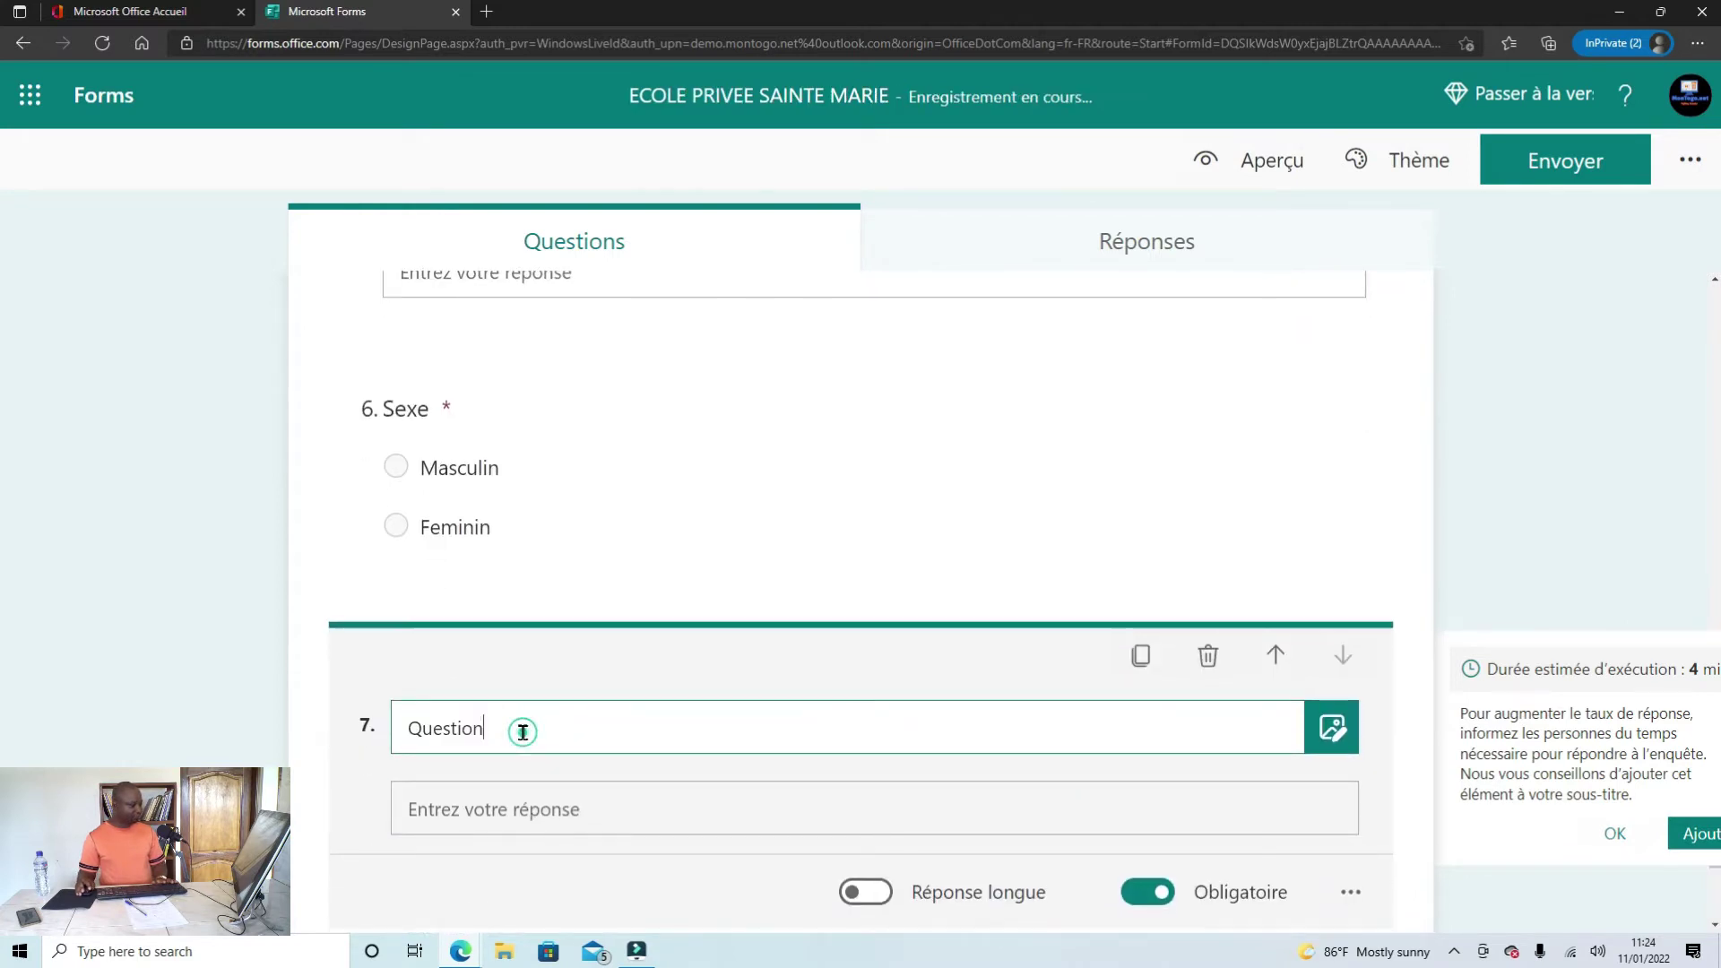
{"action": "double_click", "coordinate": [468, 732]}
{"action": "type", "text": "Etablissement de provenance"}
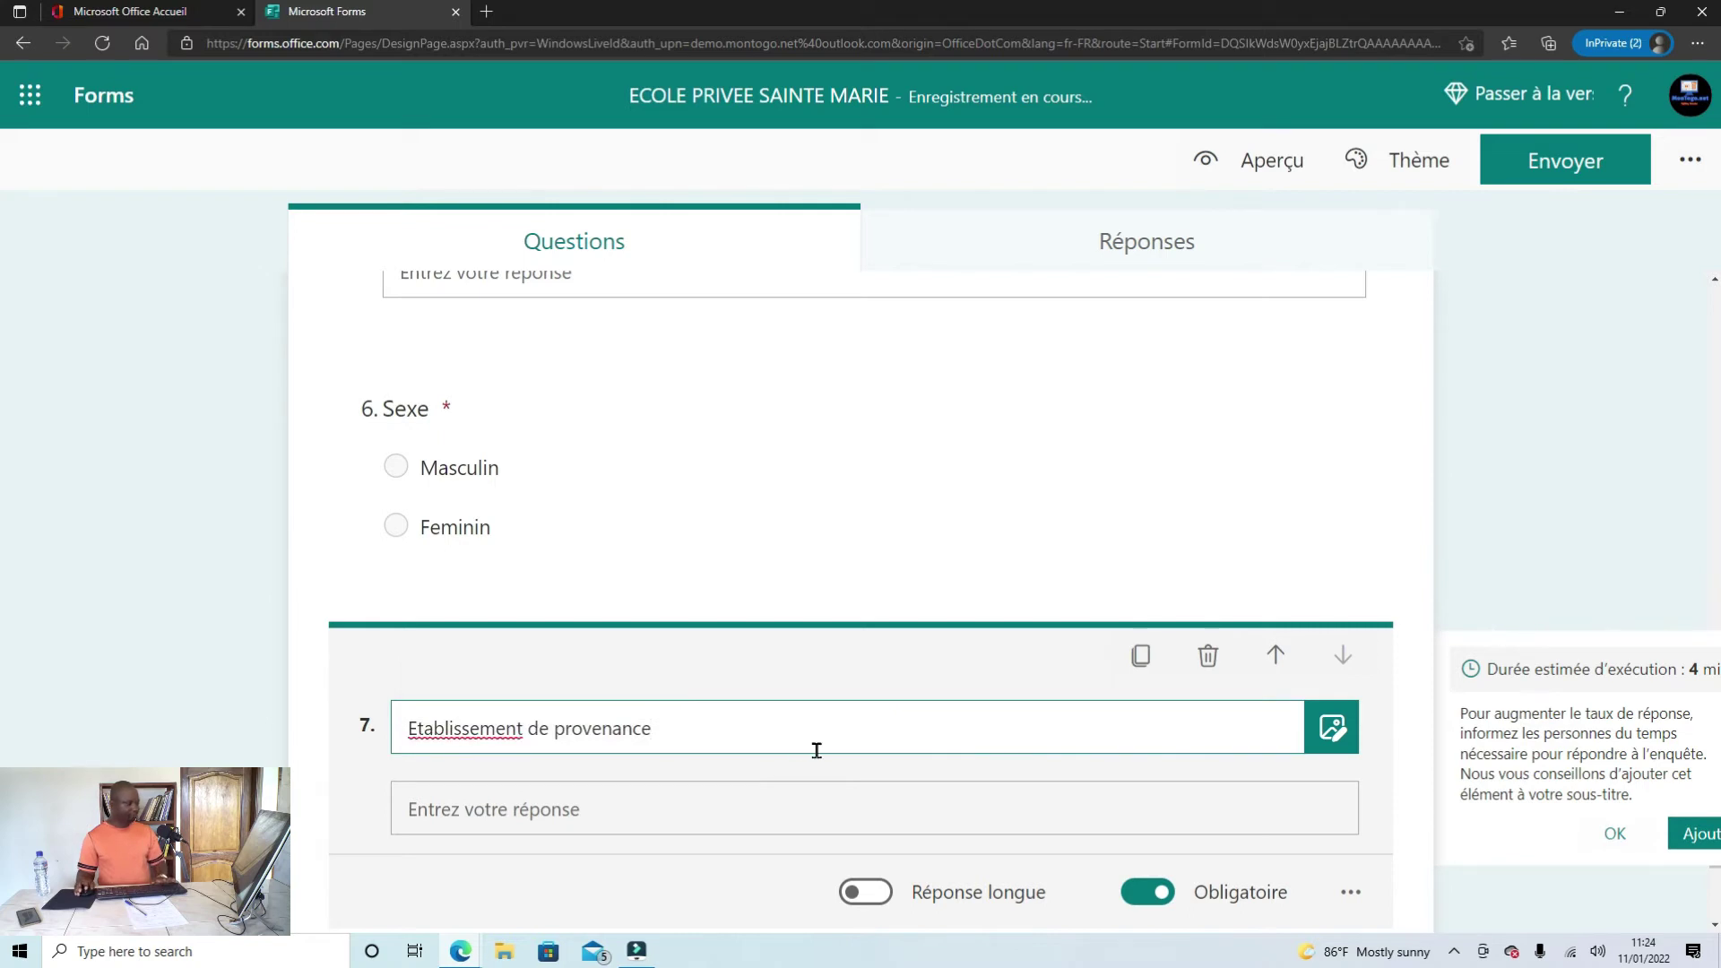
{"action": "scroll", "coordinate": [627, 730], "scroll_direction": "down", "scroll_amount": 2}
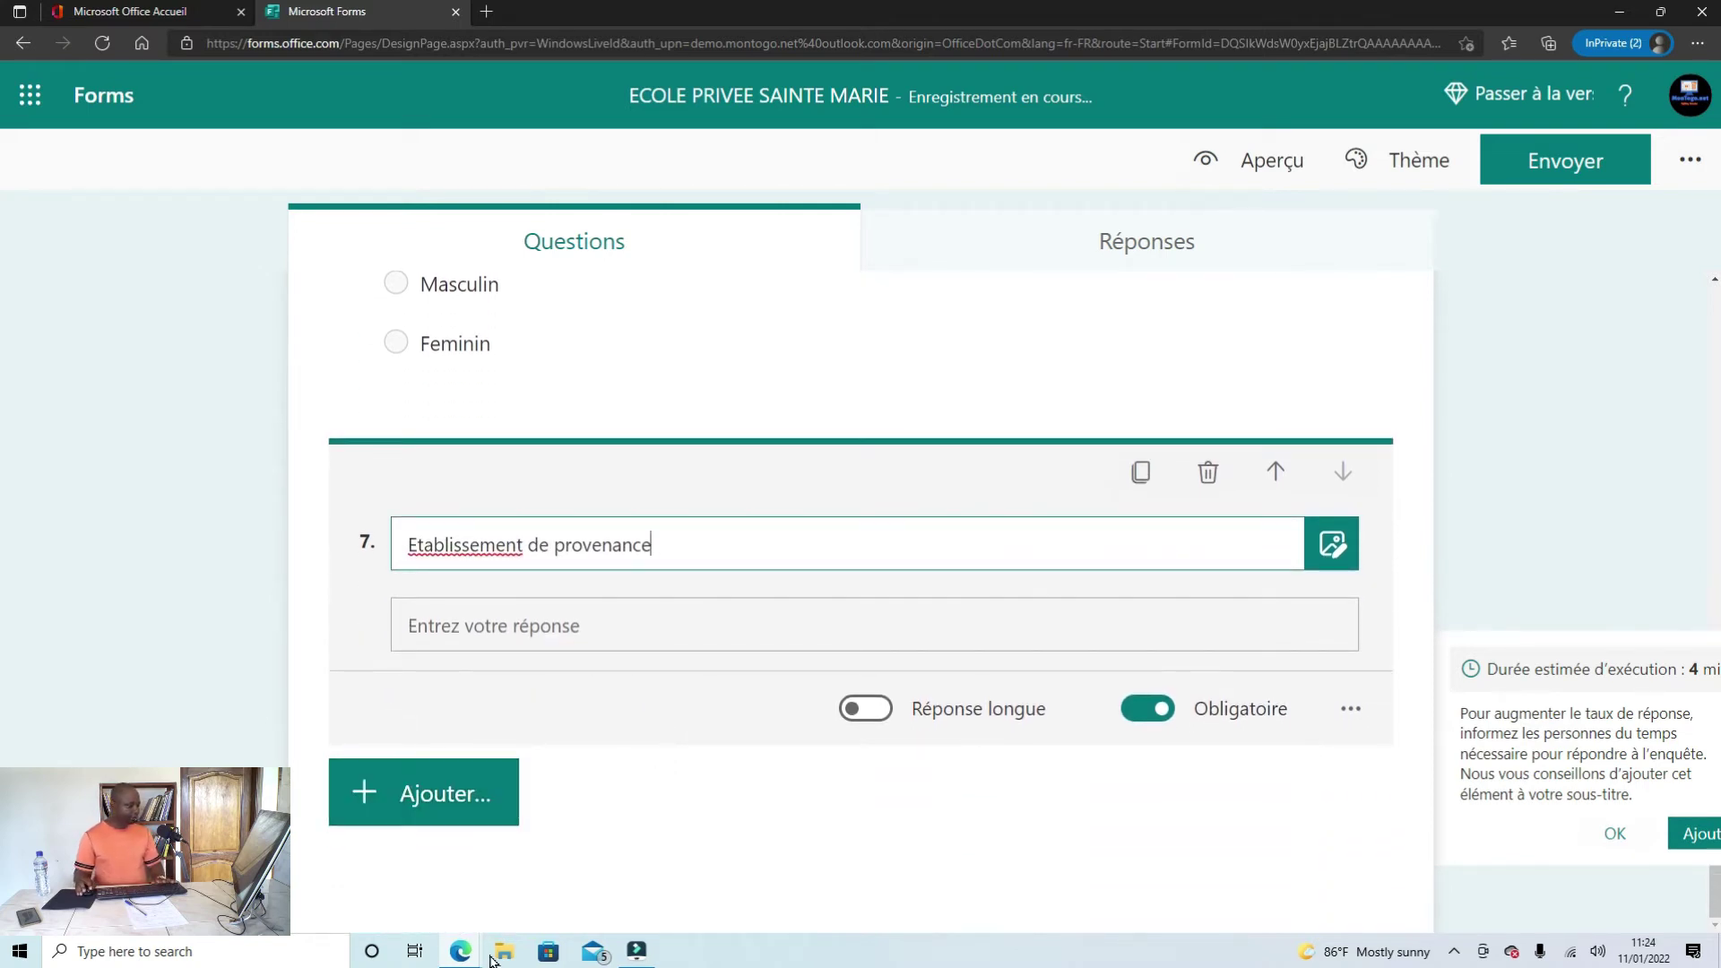
Step: Copy the word 'Classe' from the vlog 75 Word document, then show the form's question types
{"action": "mouse_move", "coordinate": [476, 959]}
{"action": "left_click", "coordinate": [362, 874]}
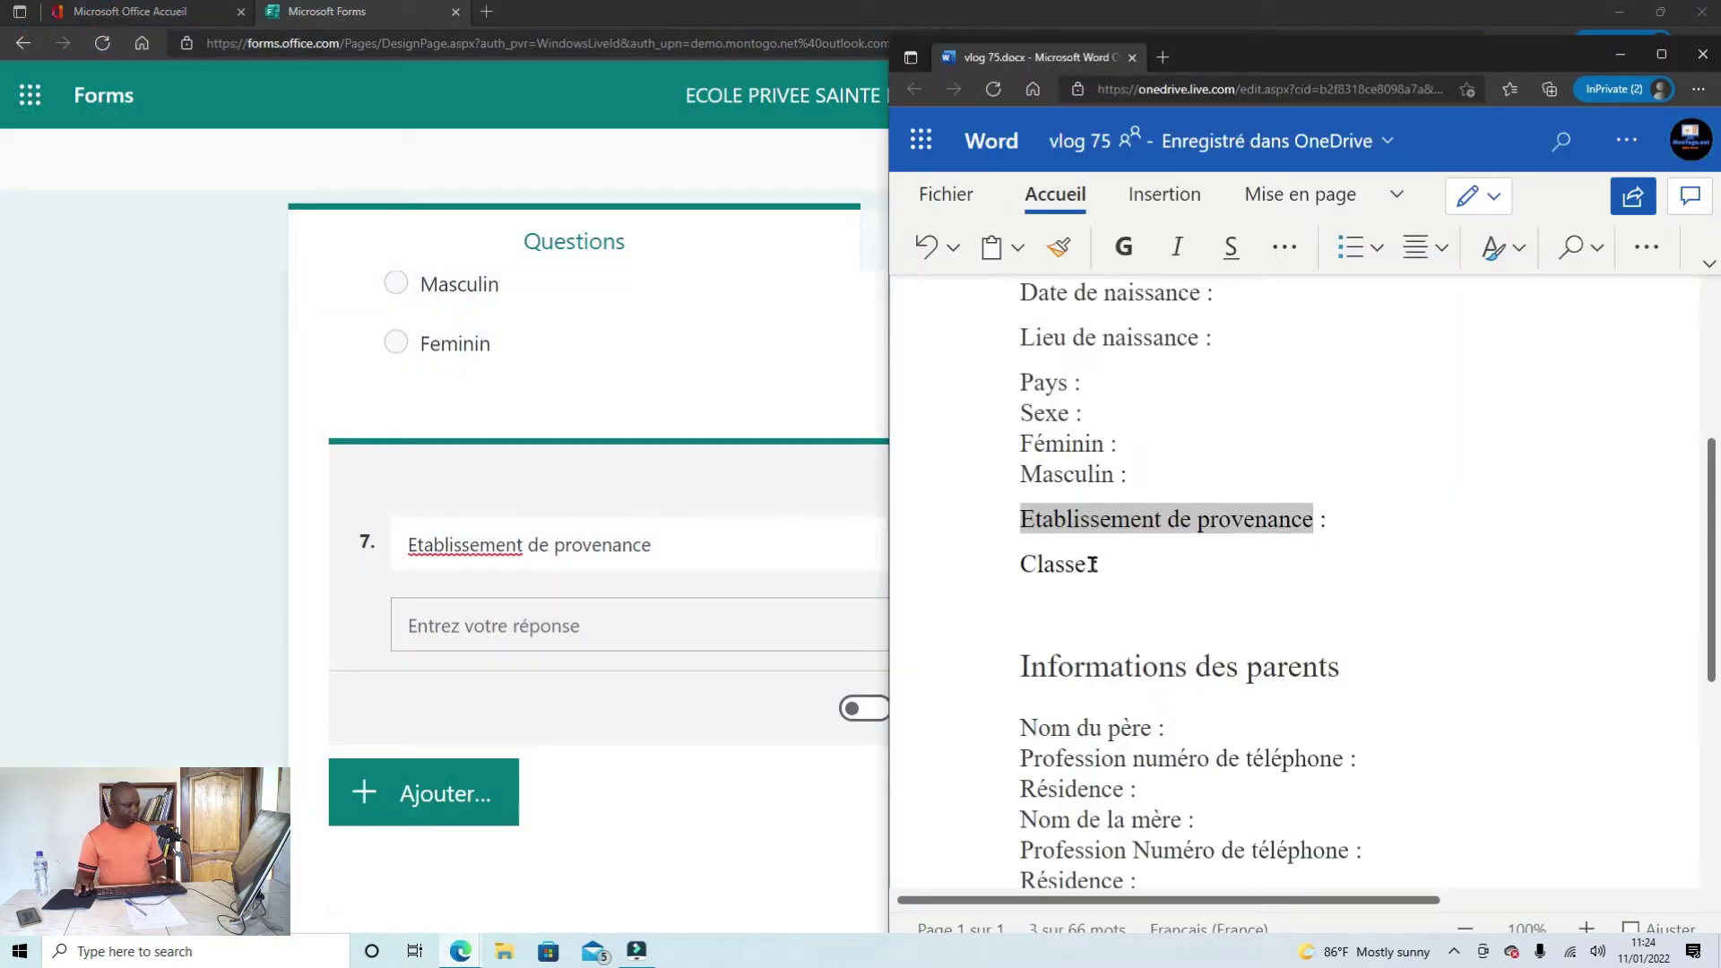
{"action": "left_click_drag", "start_coordinate": [1093, 564], "coordinate": [1019, 571]}
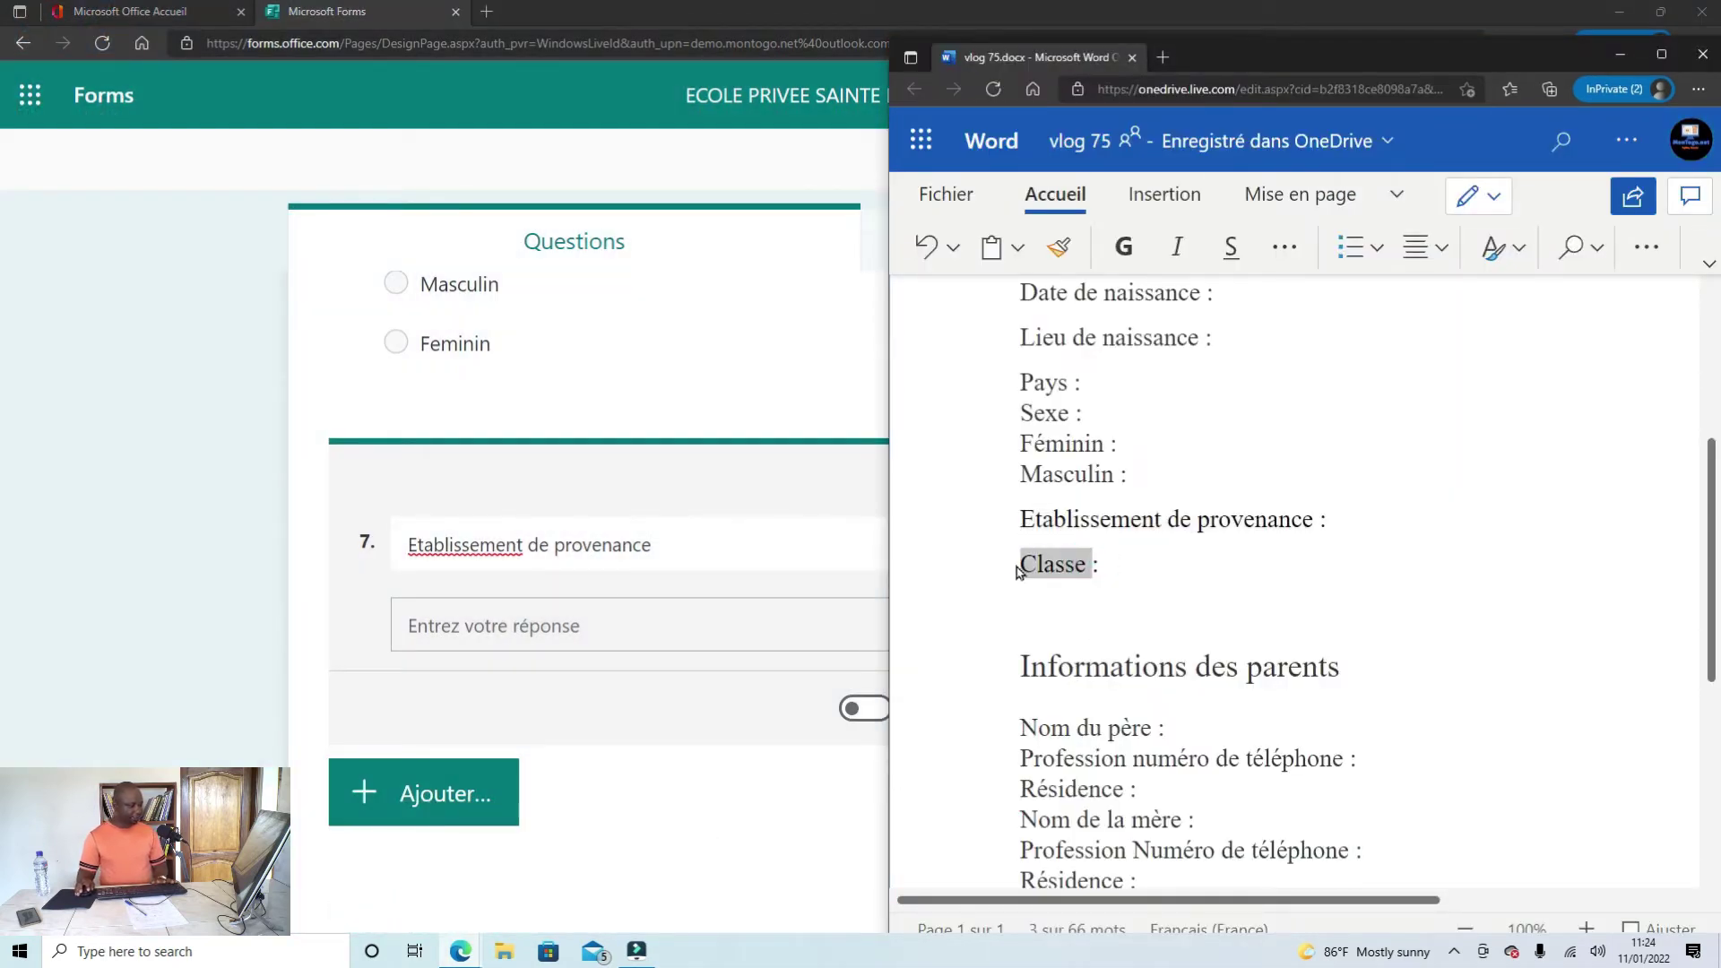
{"action": "right_click", "coordinate": [1063, 572]}
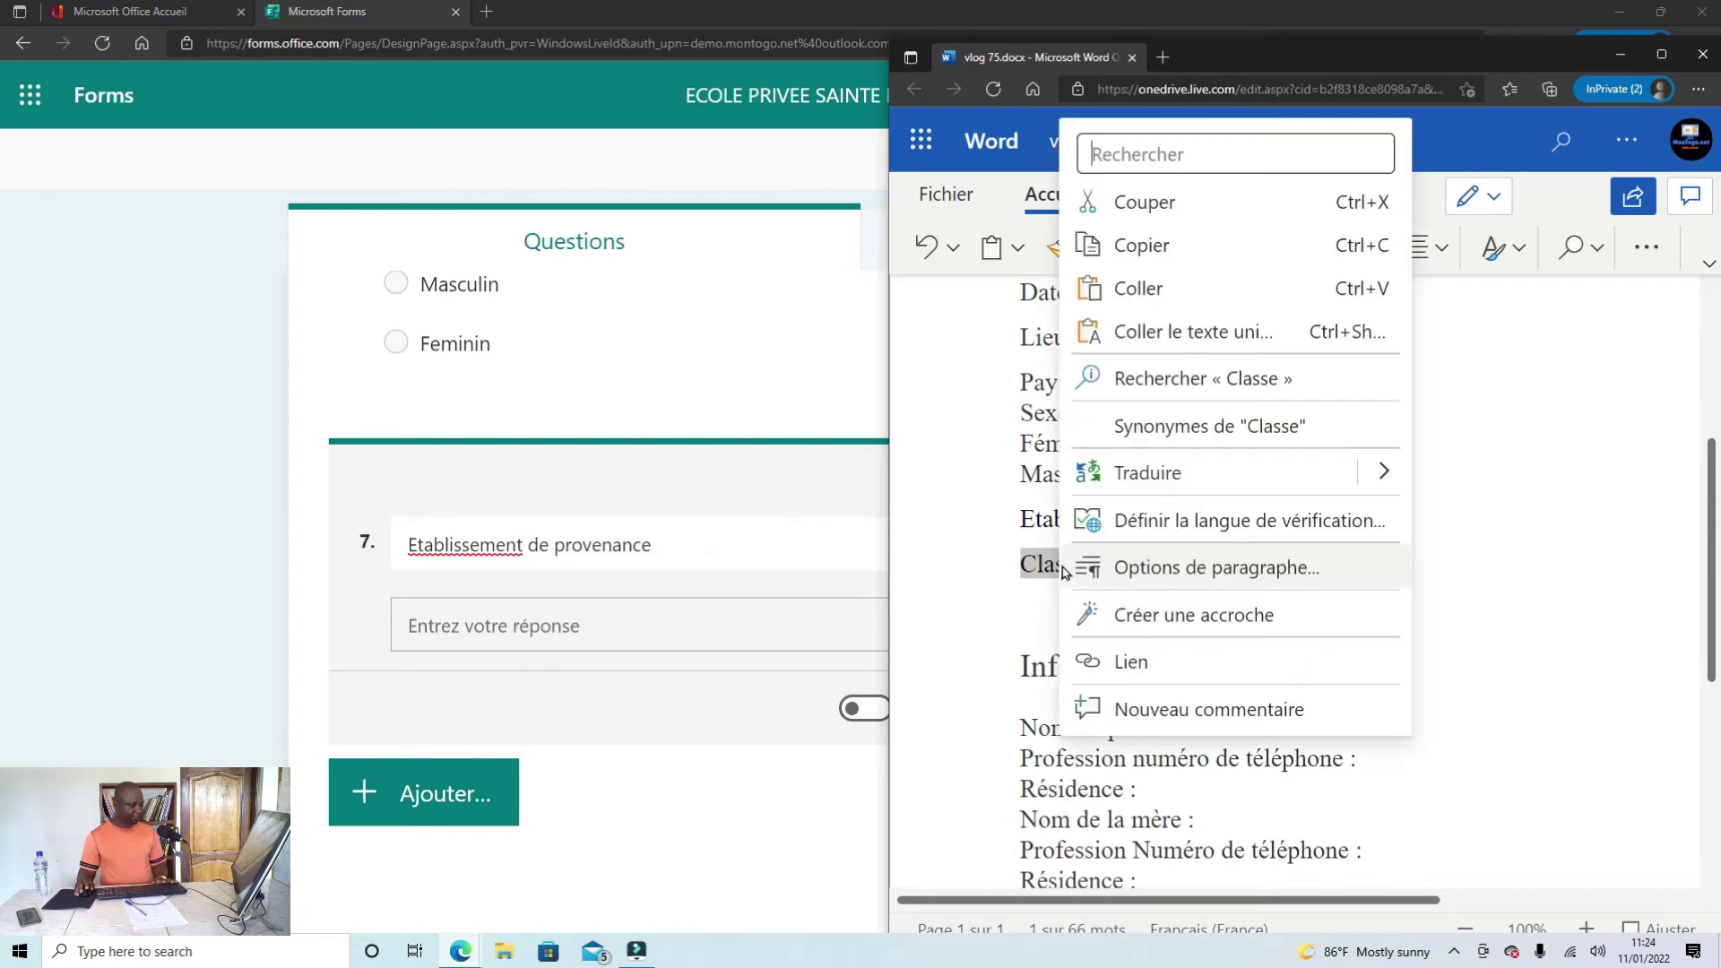
{"action": "left_click", "coordinate": [1145, 244]}
{"action": "left_click", "coordinate": [424, 798]}
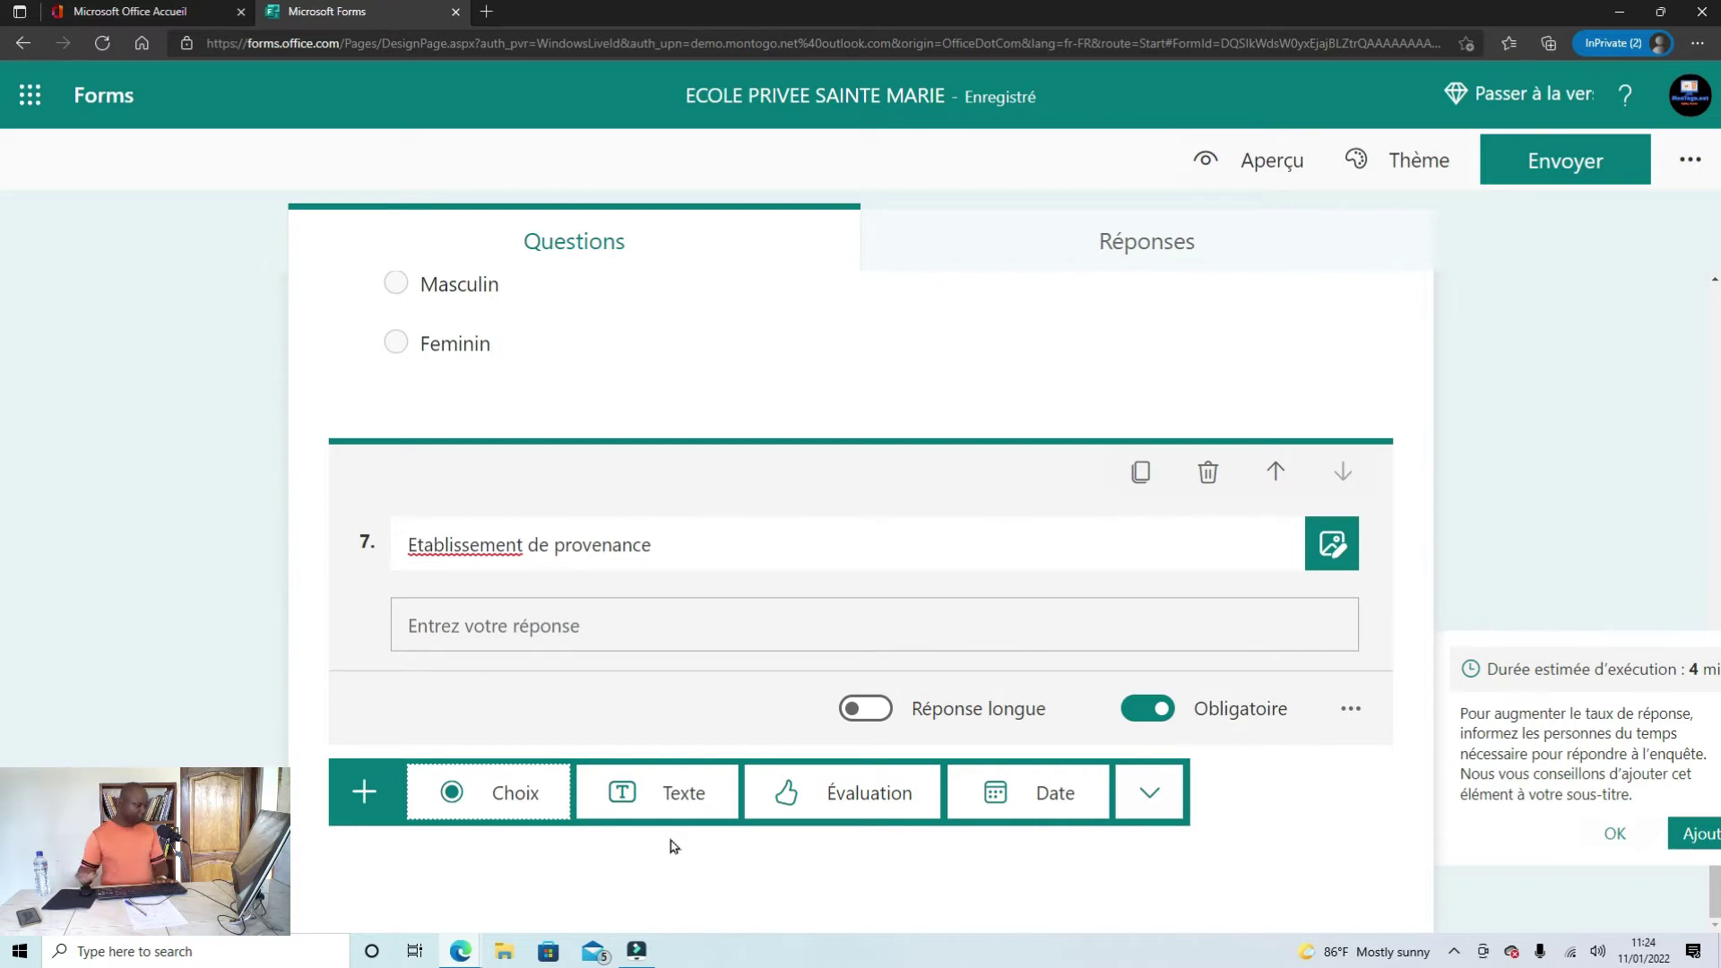
Step: Add a Likert question 8 and delete its second statement row
{"action": "left_click", "coordinate": [1159, 801]}
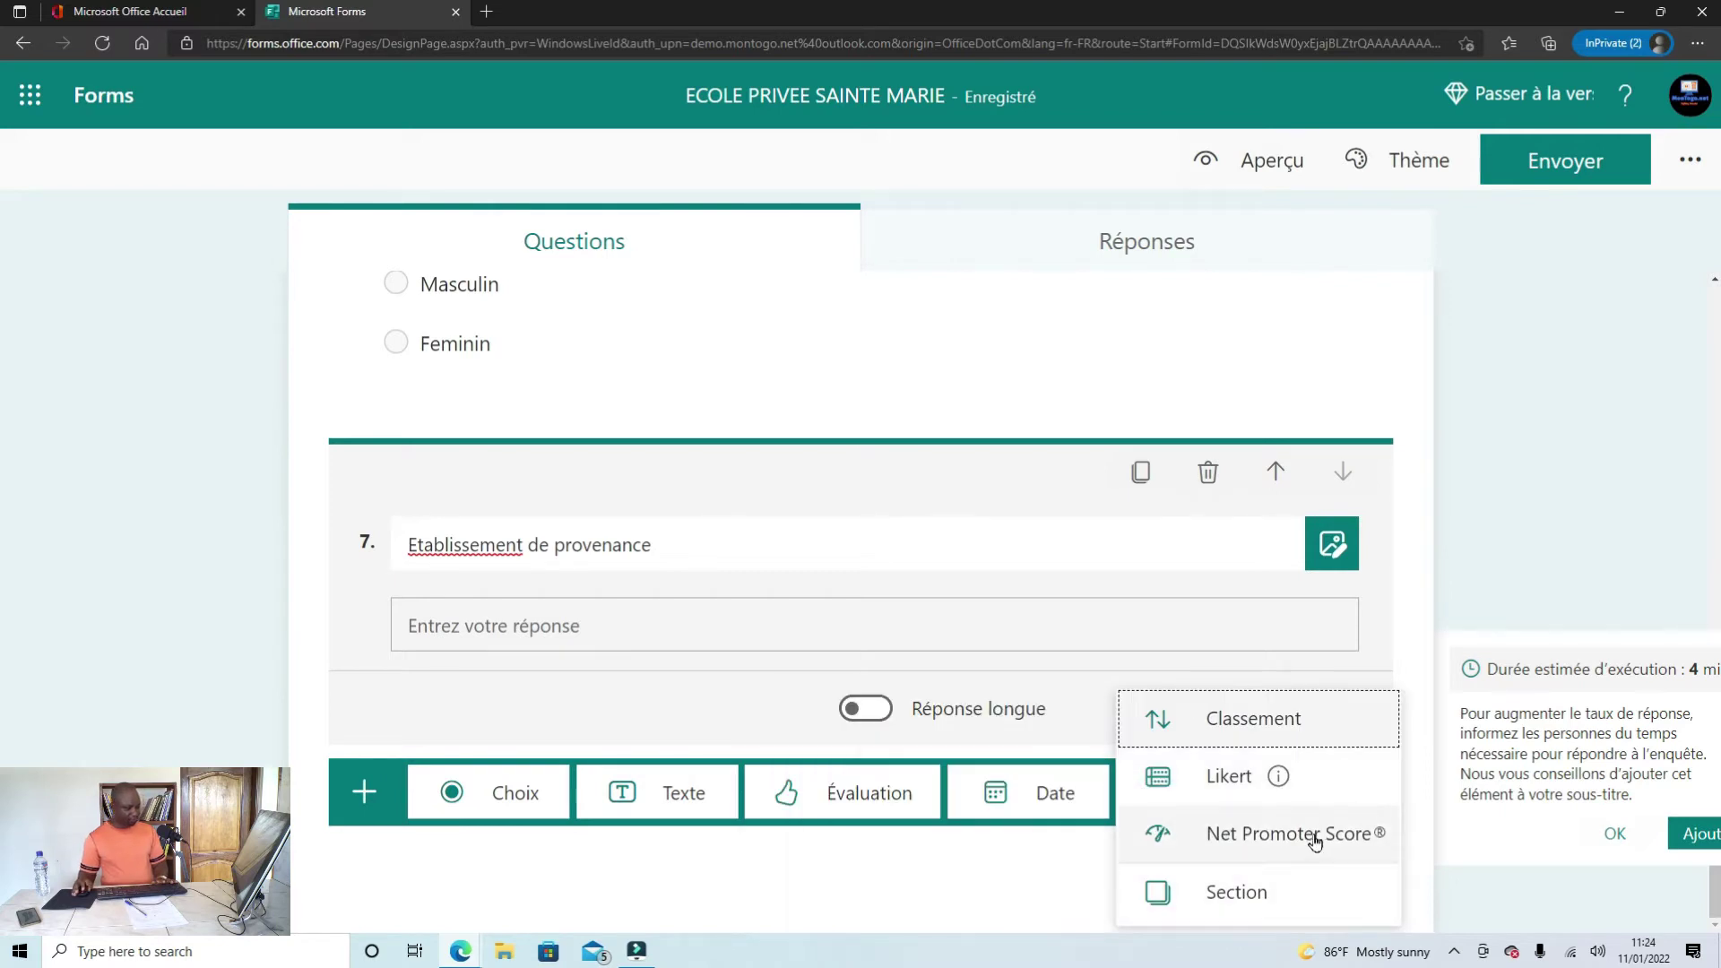
{"action": "left_click", "coordinate": [1257, 778]}
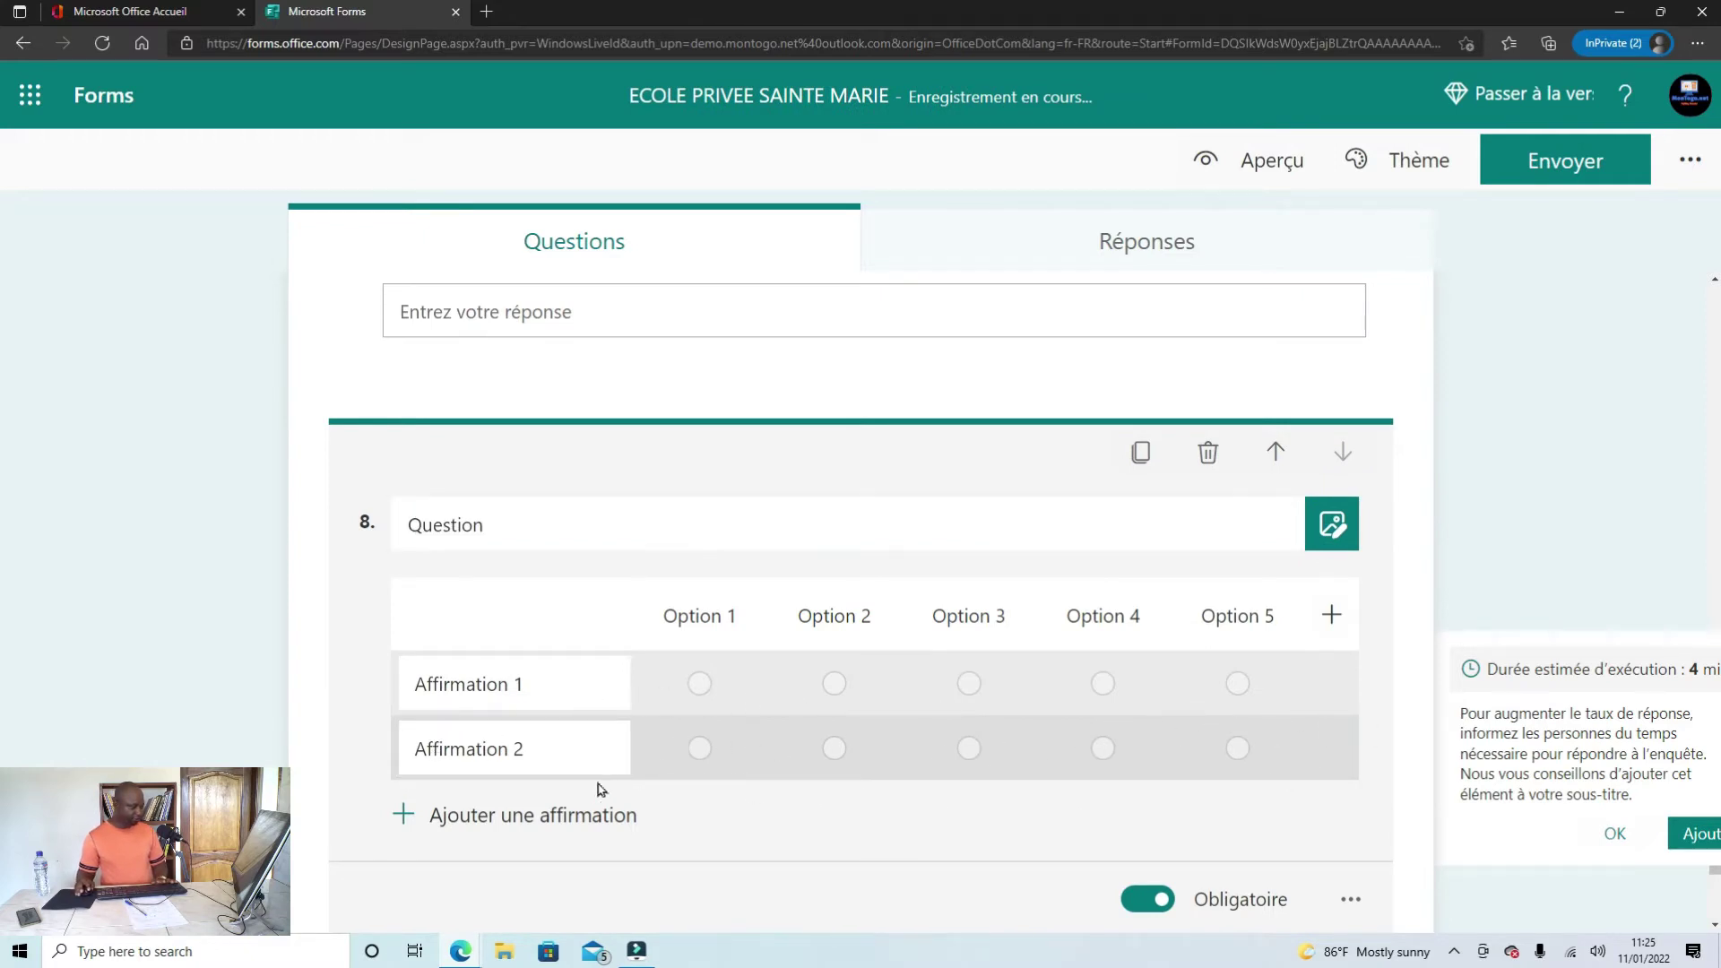
{"action": "left_click", "coordinate": [564, 743]}
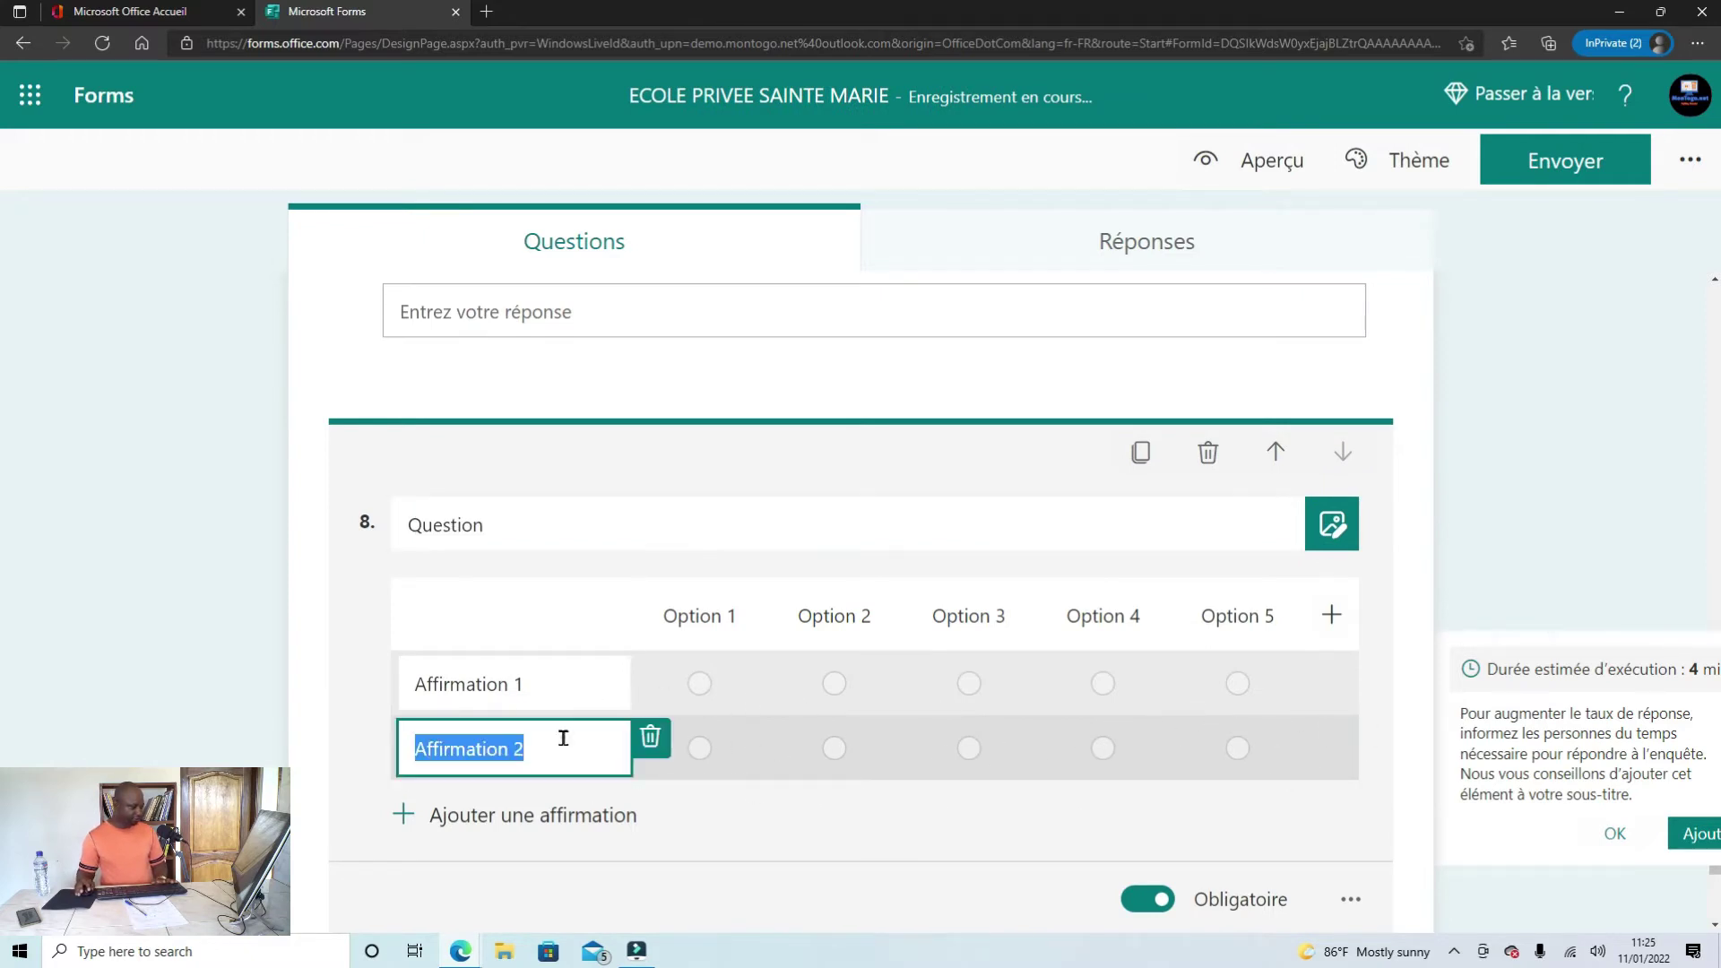
{"action": "left_click", "coordinate": [650, 737]}
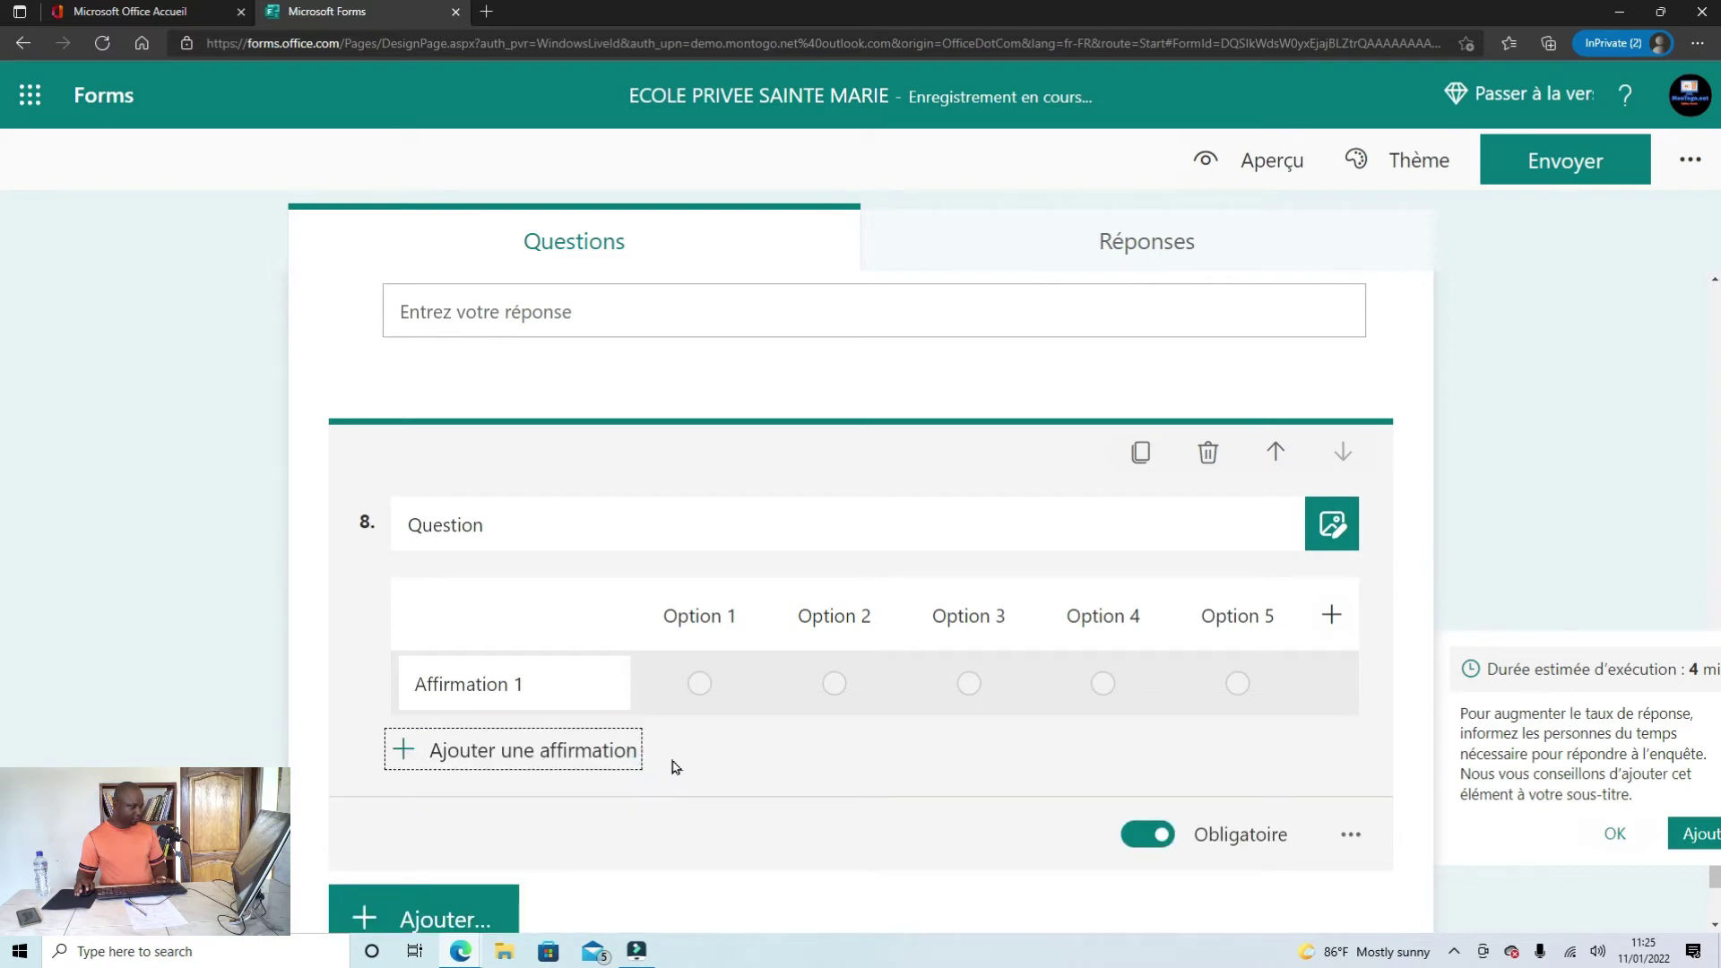
Step: Name the Likert columns CP1, CP2, CE1, CE2, CM1 and add a sixth column CM2
{"action": "left_click", "coordinate": [705, 606]}
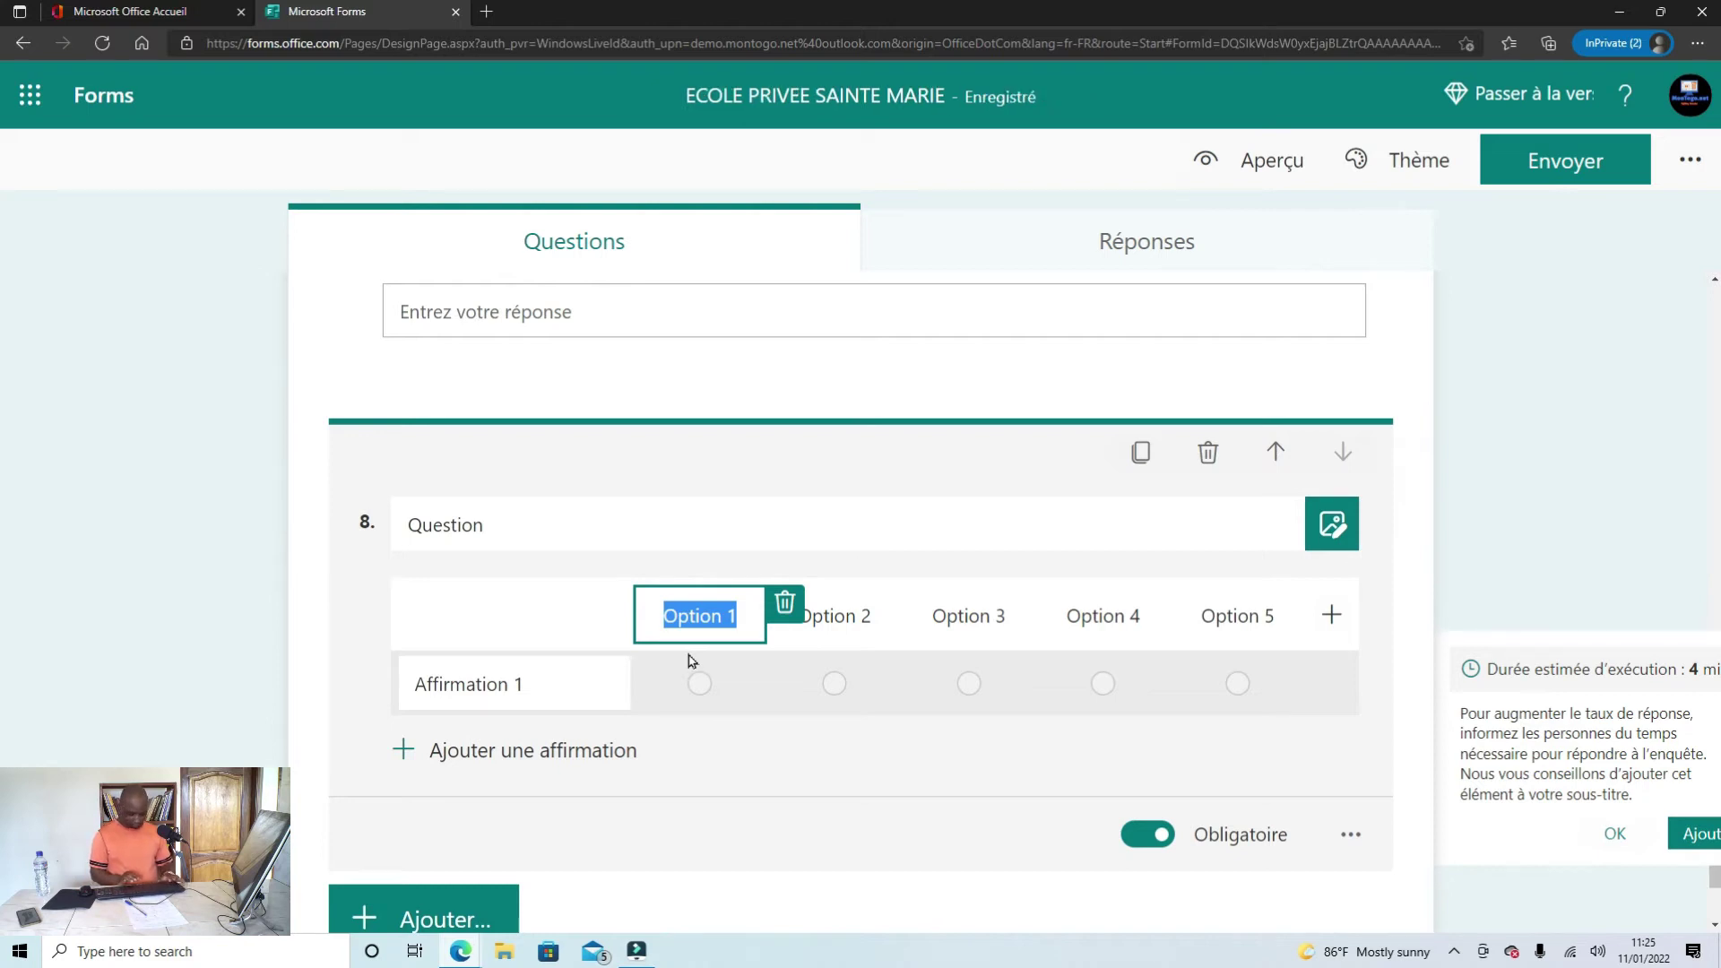
{"action": "type", "text": "CP"}
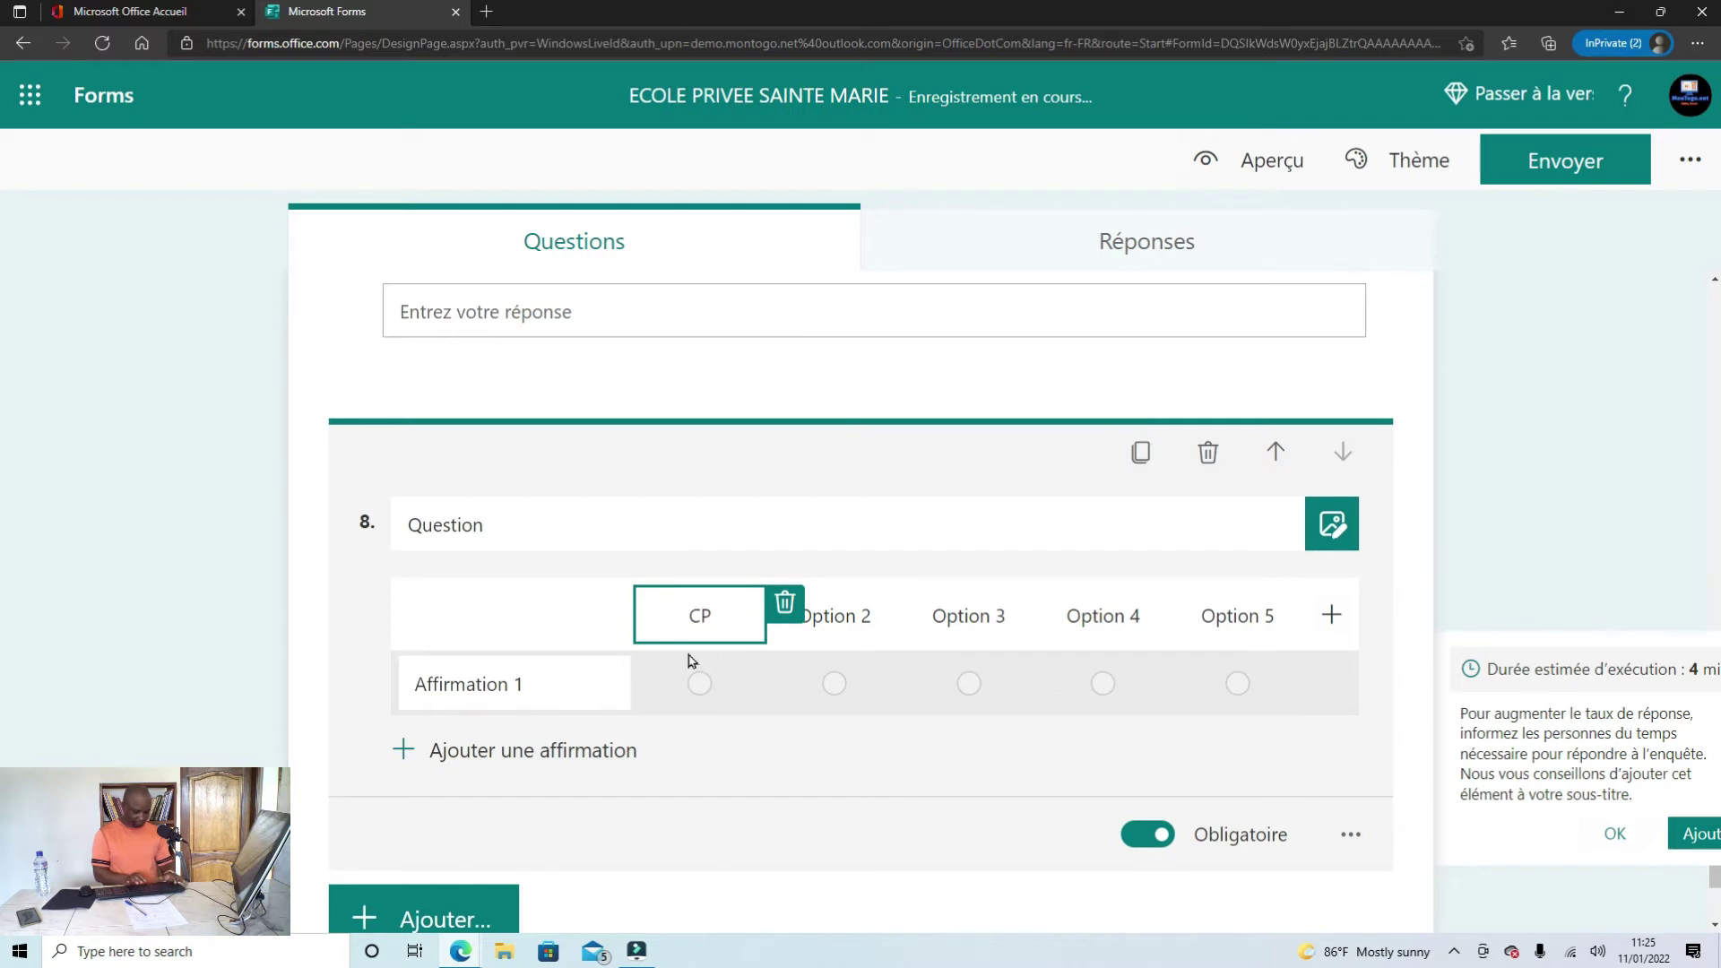
{"action": "type", "text": "1"}
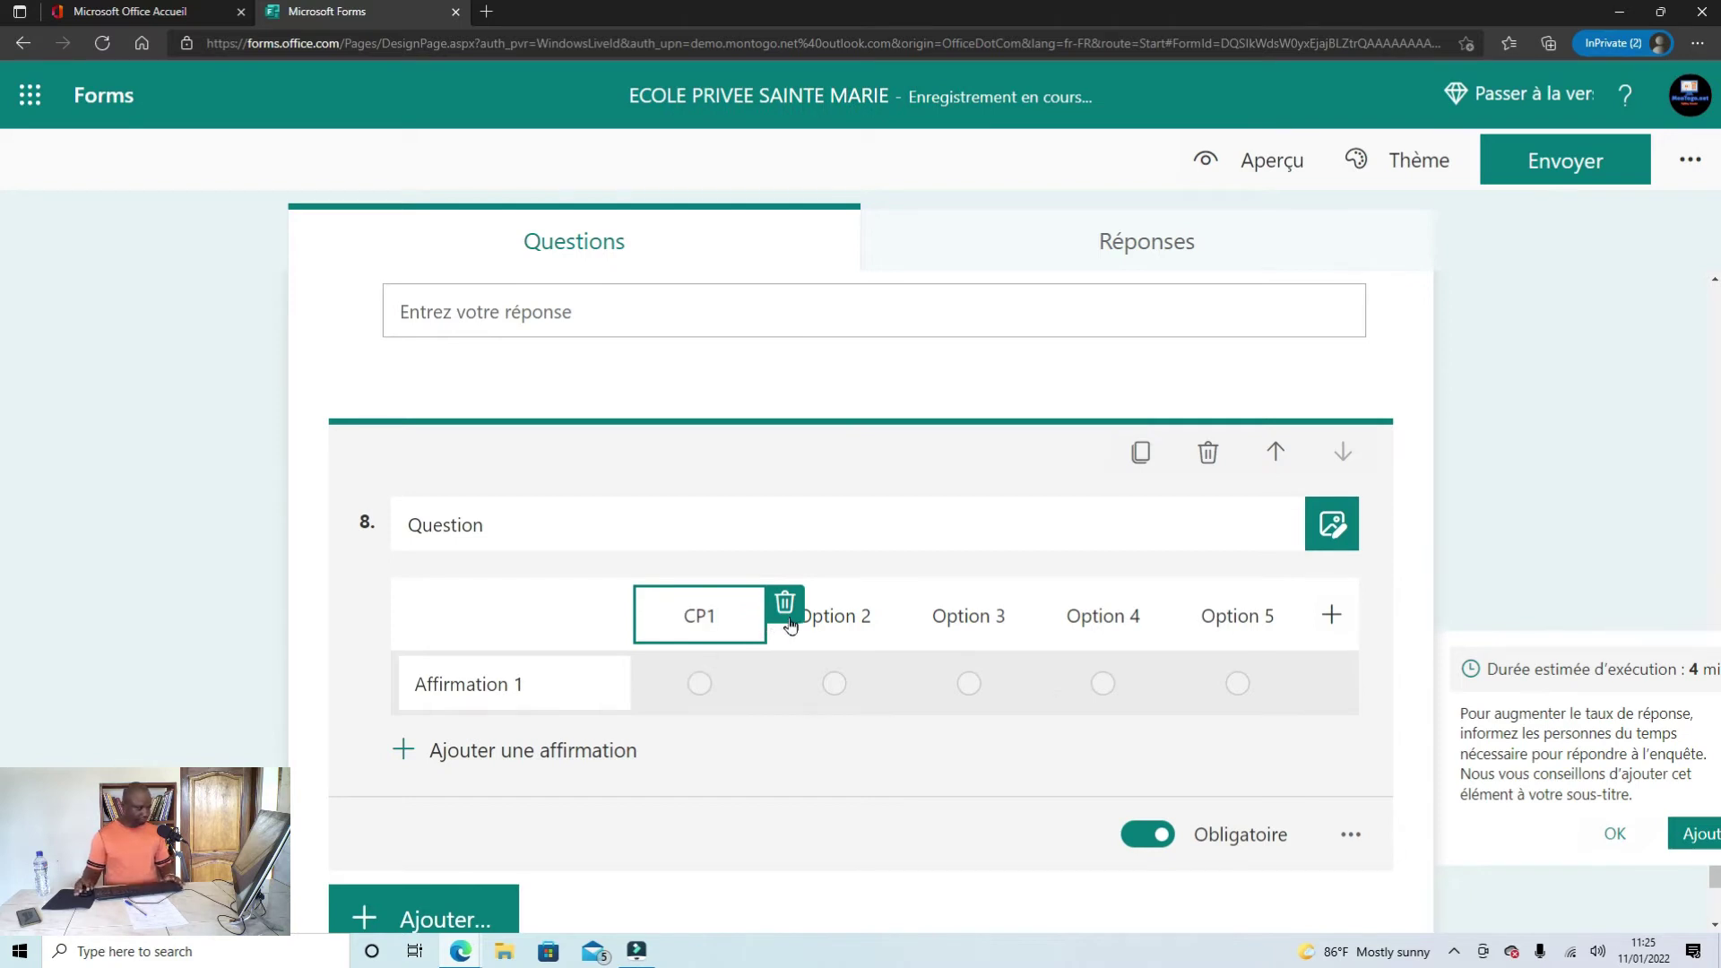
{"action": "left_click", "coordinate": [835, 609]}
{"action": "type", "text": "C"}
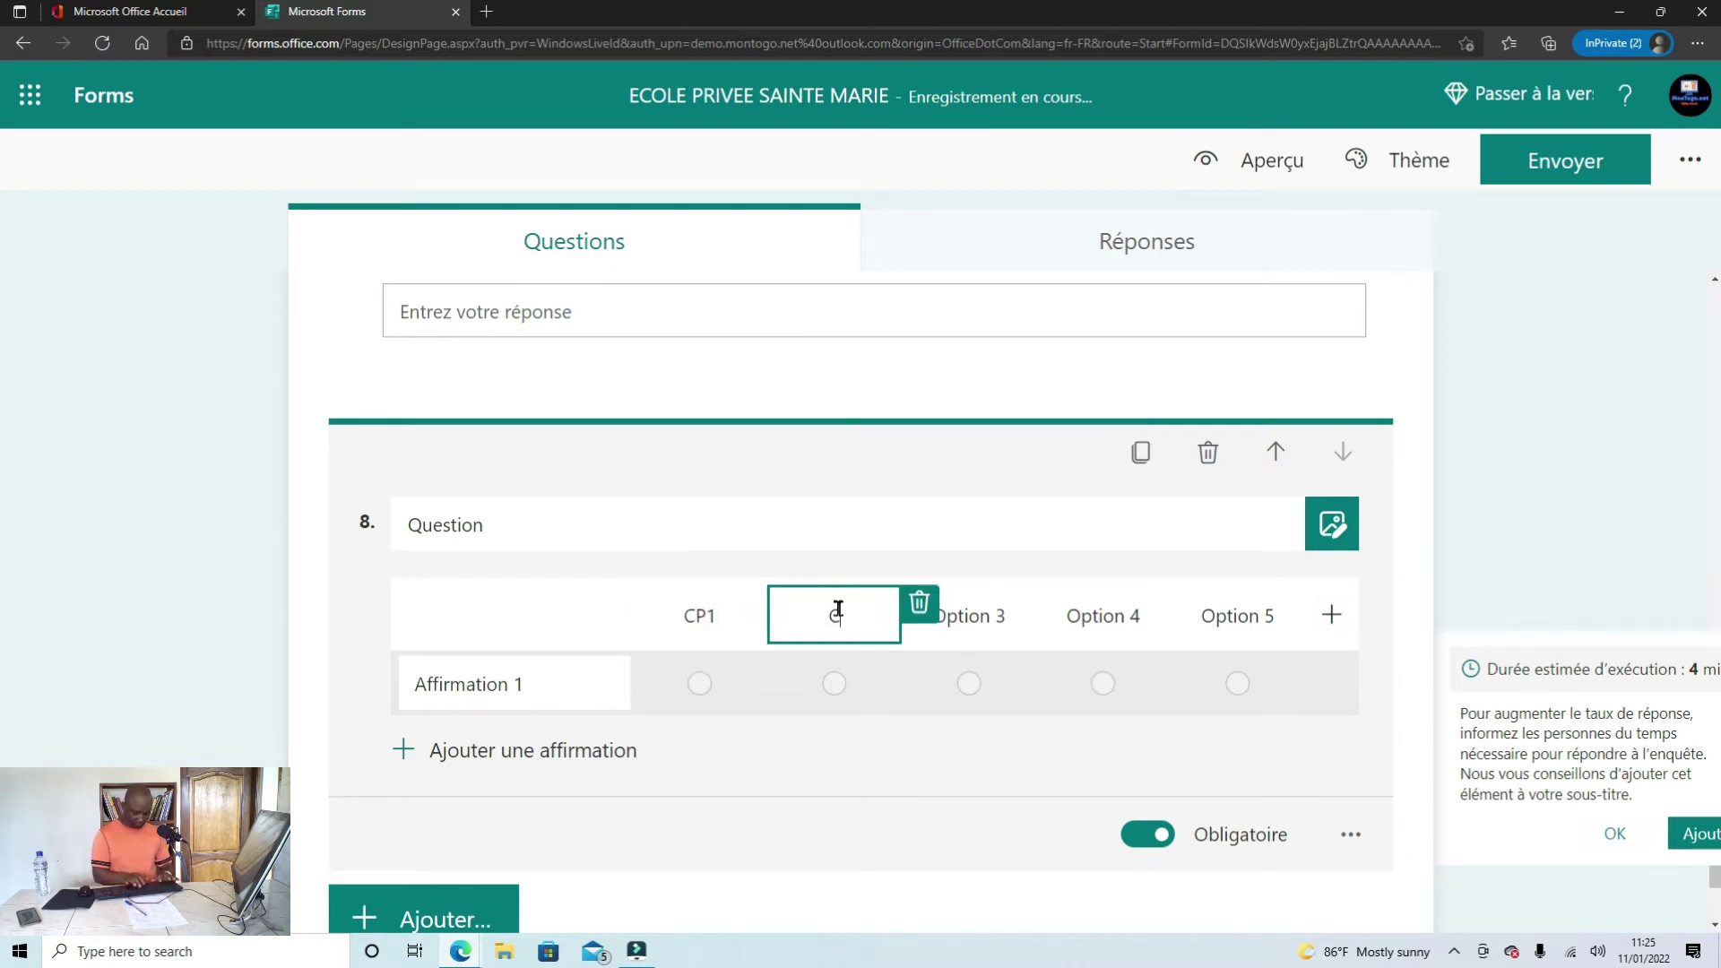
{"action": "type", "text": "P2"}
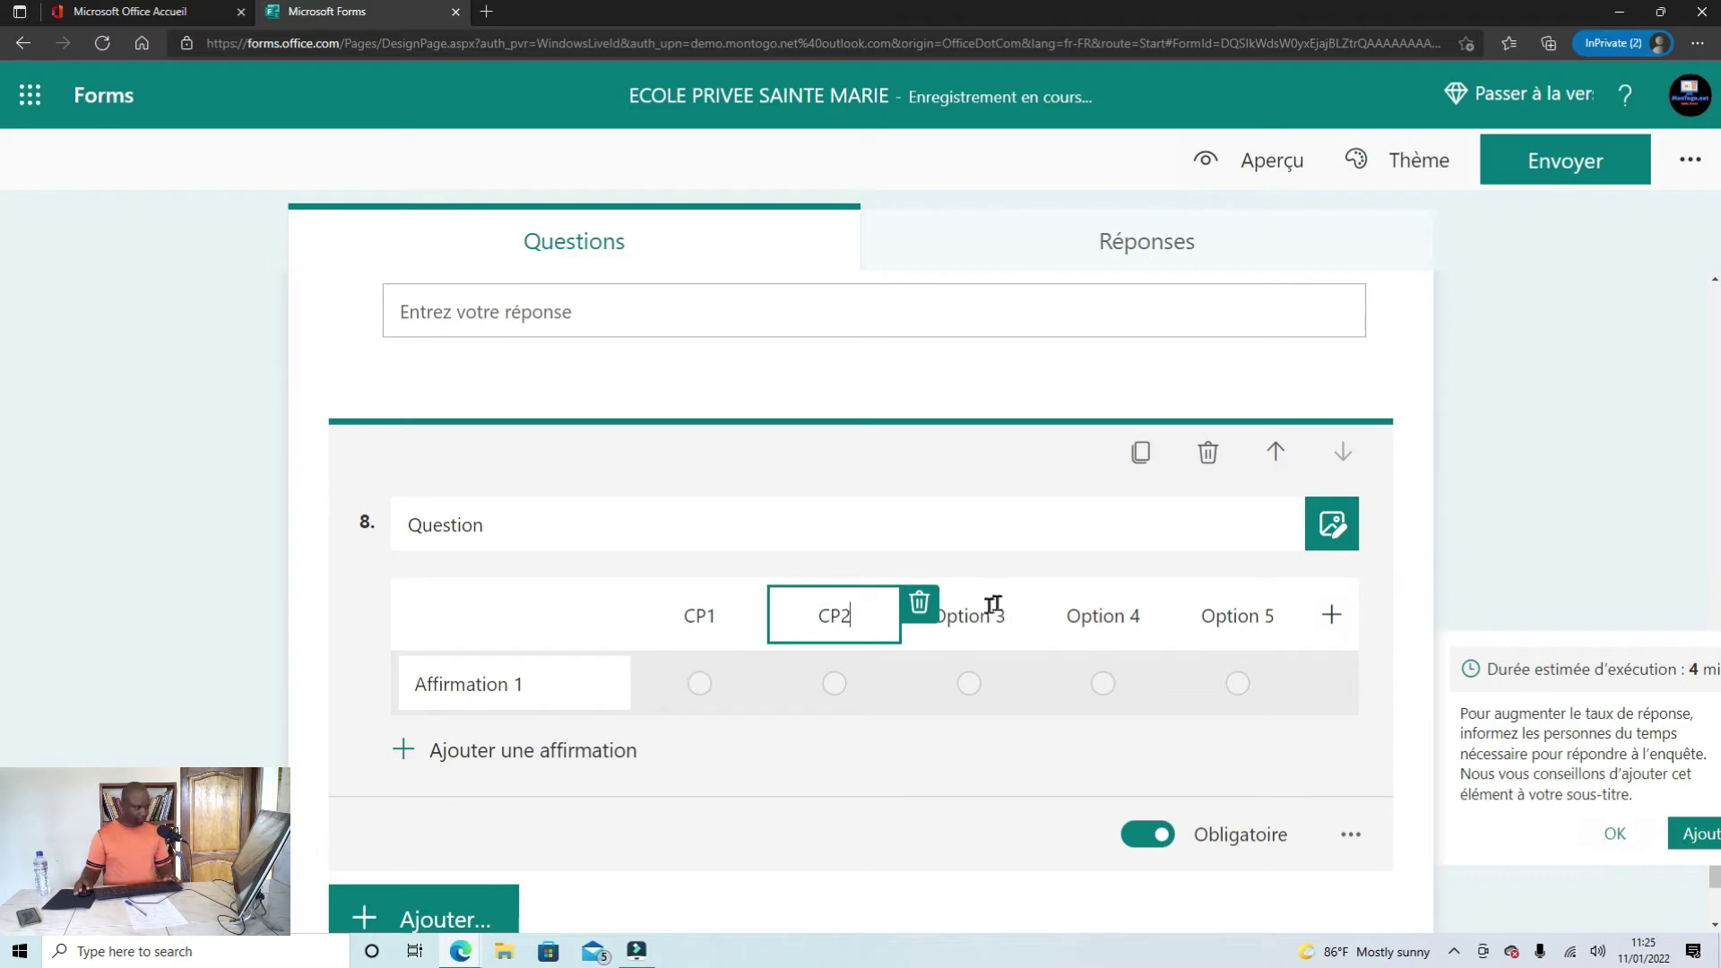
{"action": "left_click", "coordinate": [973, 613]}
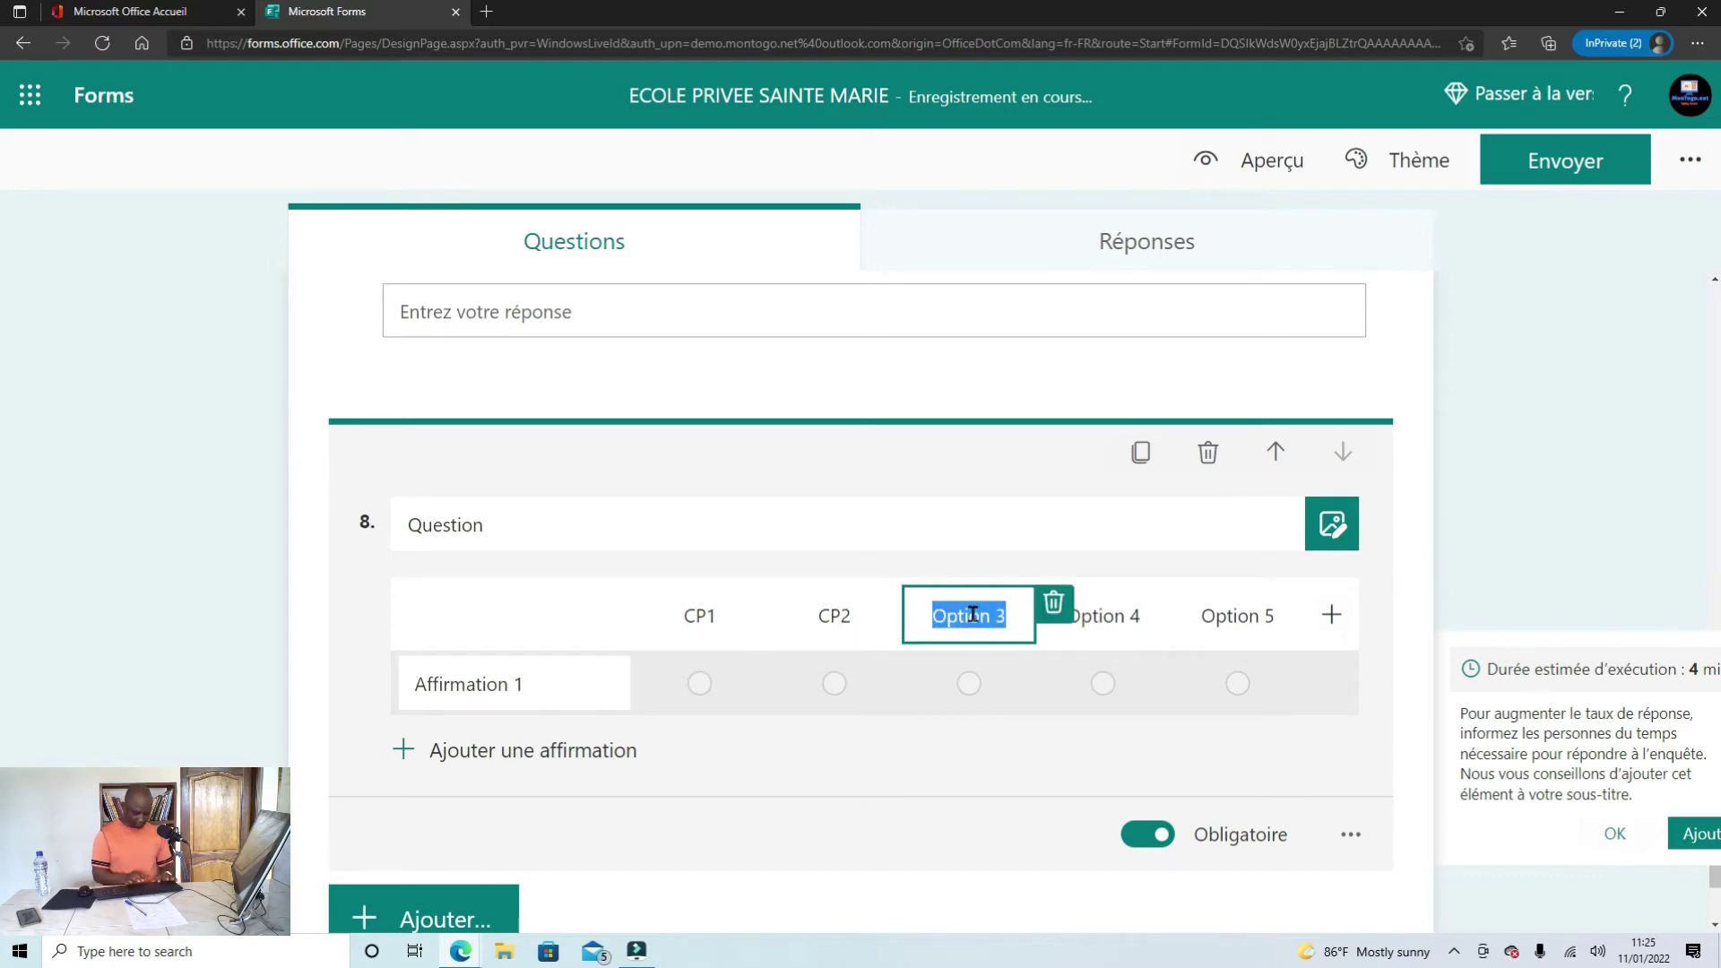
{"action": "type", "text": "C"}
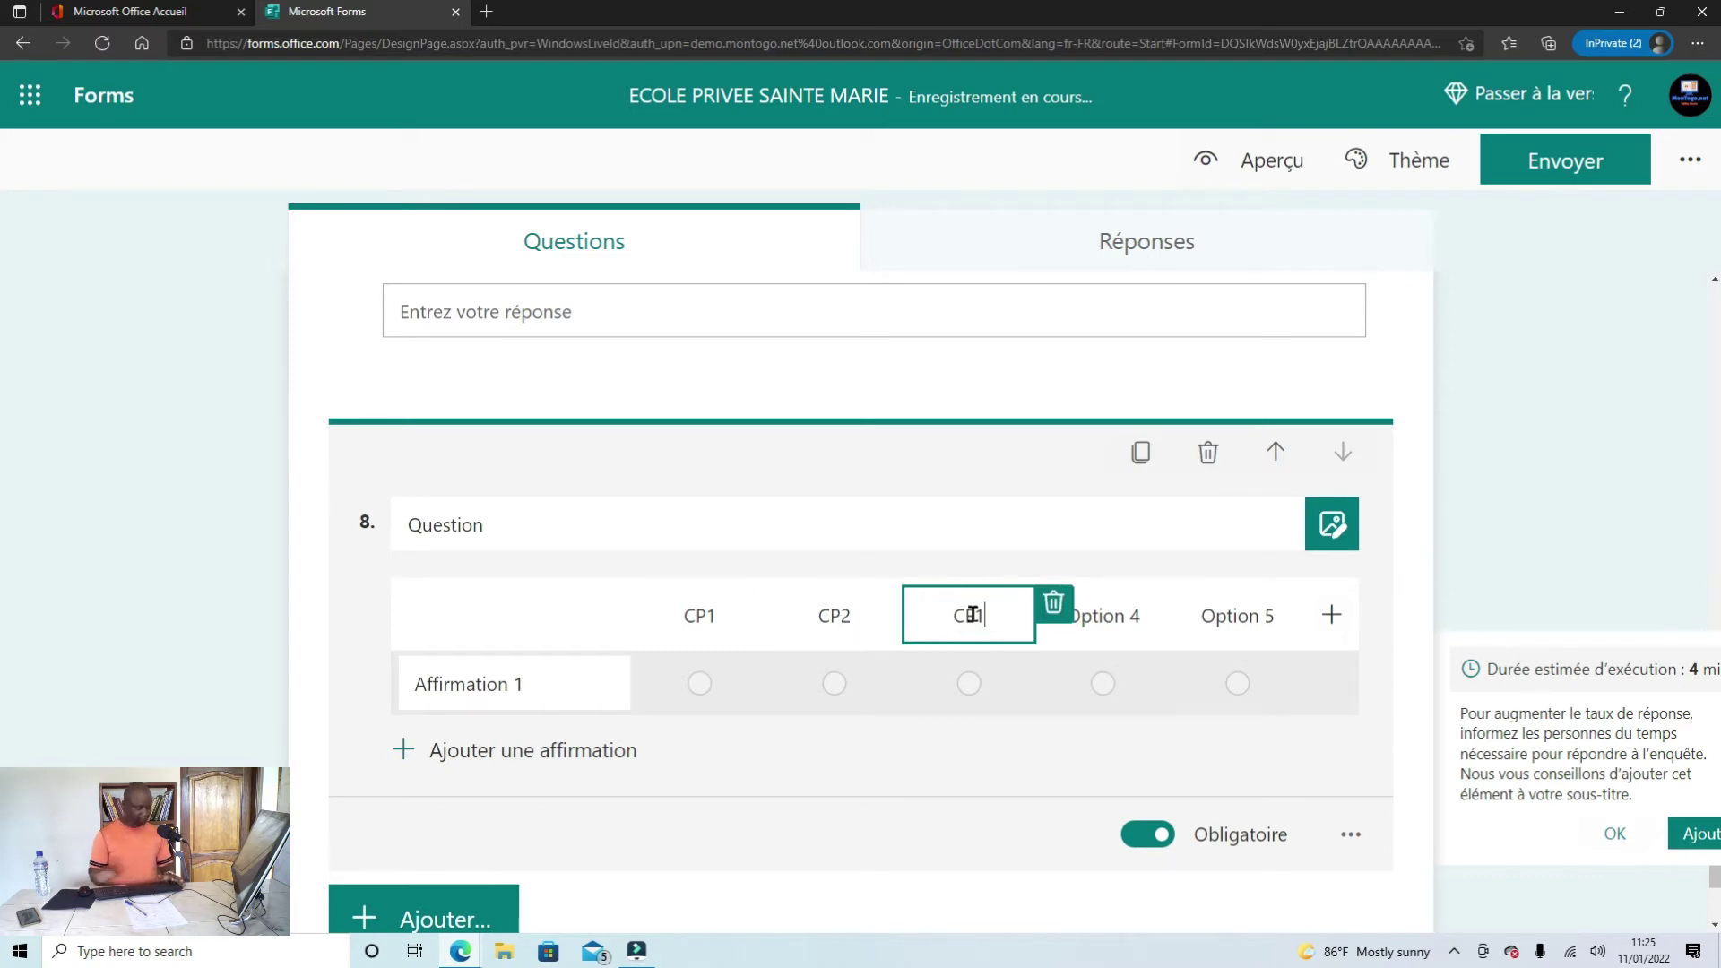
{"action": "type", "text": "E1"}
{"action": "left_click", "coordinate": [1110, 613]}
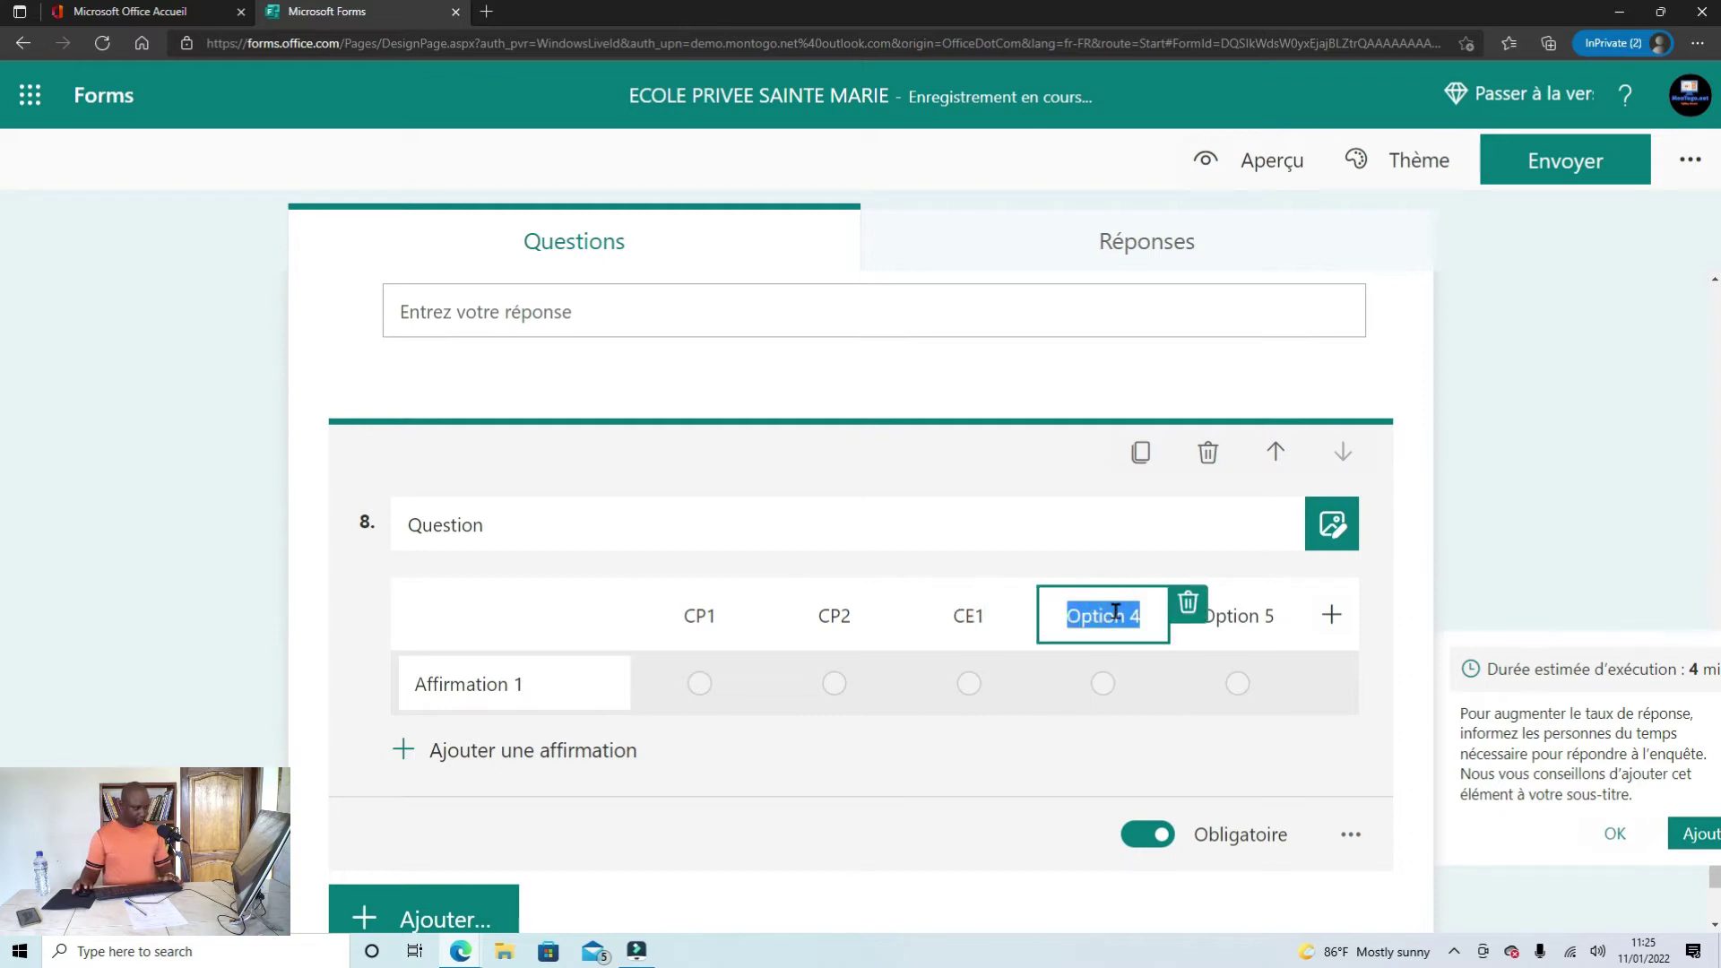
{"action": "type", "text": "CE2"}
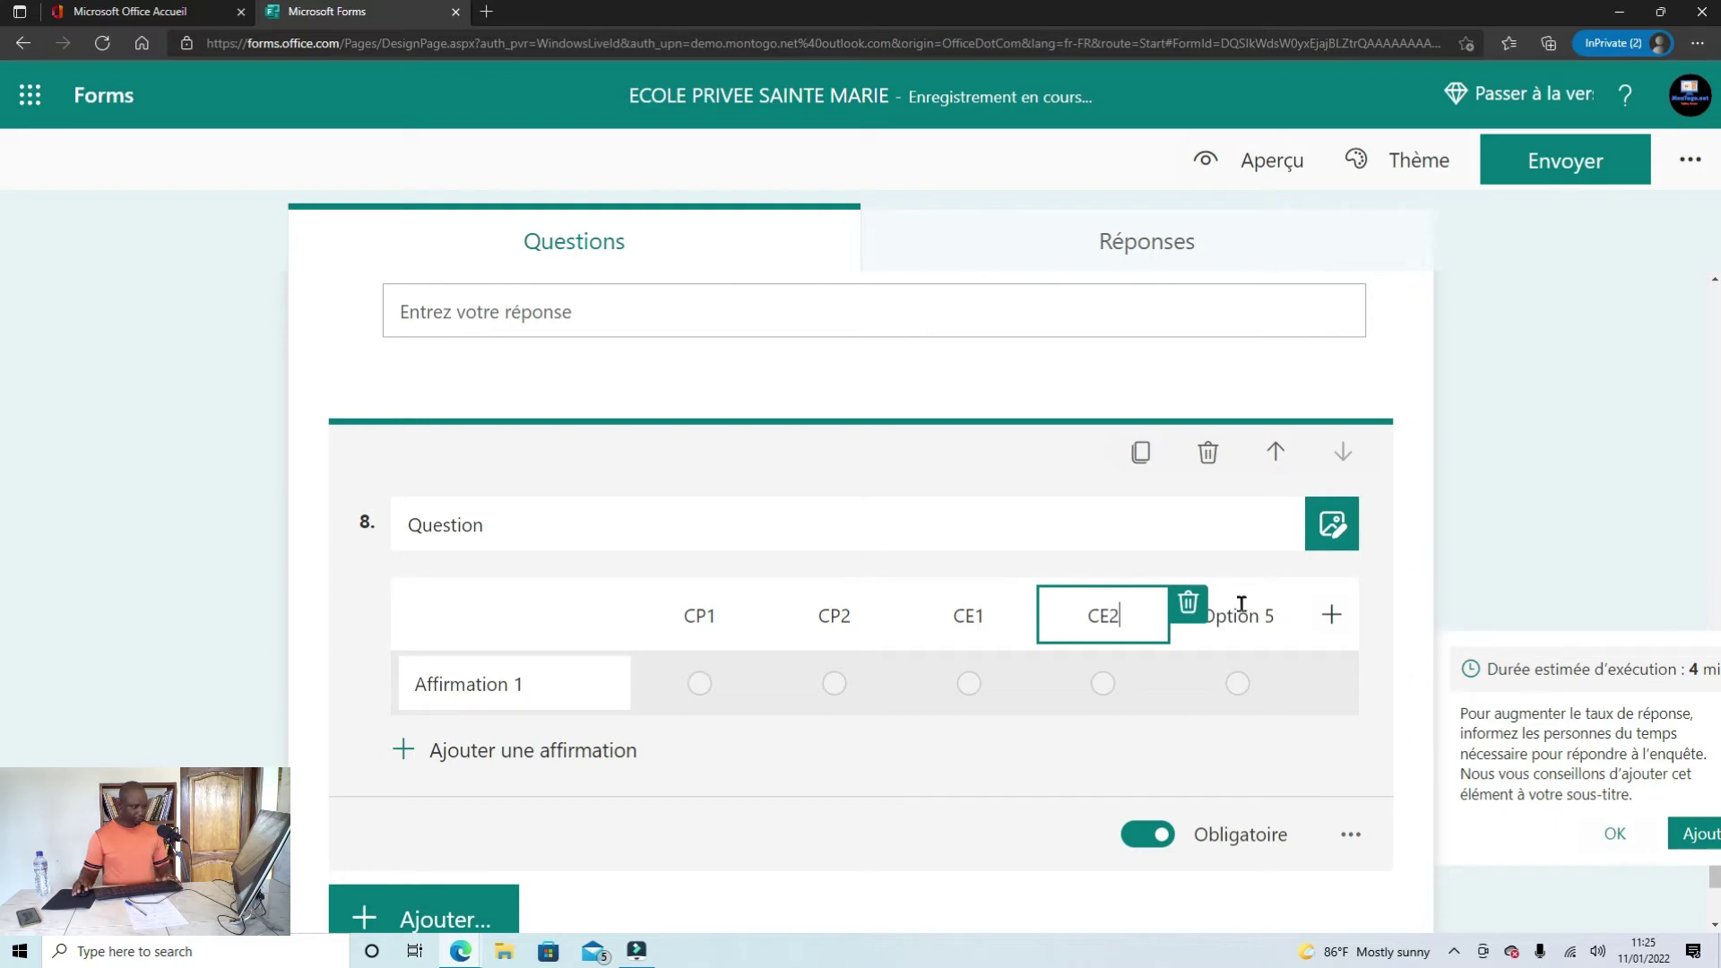
{"action": "left_click", "coordinate": [1241, 604]}
{"action": "type", "text": "CM1"}
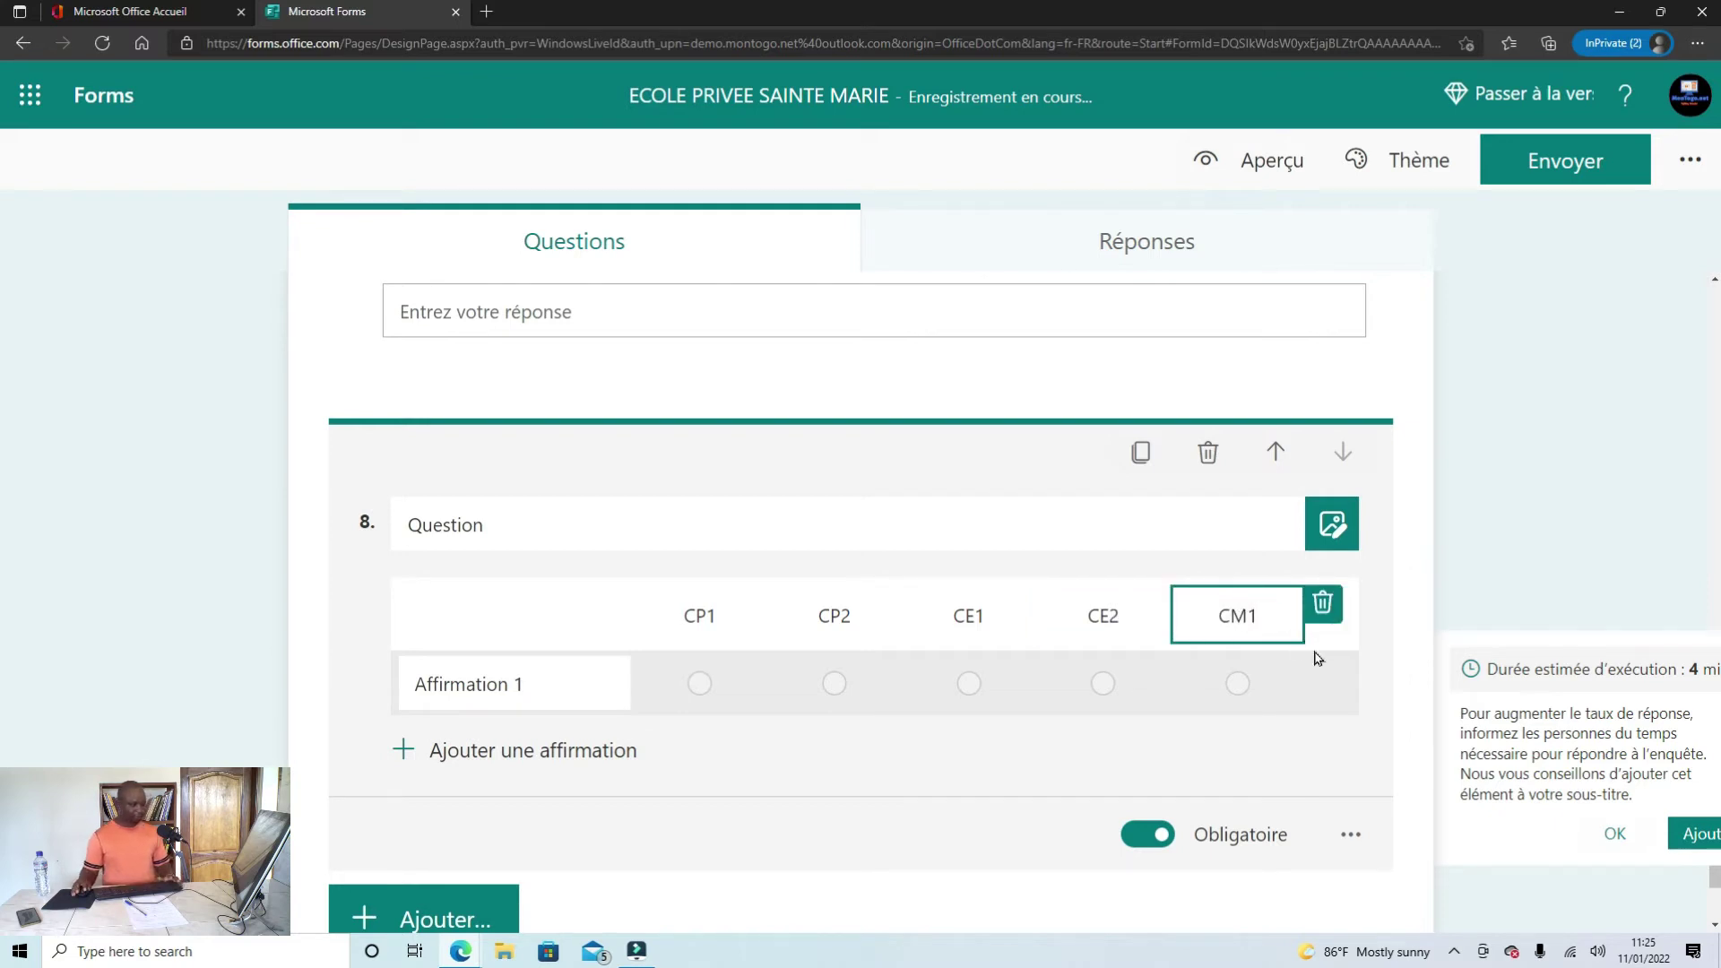
{"action": "left_click", "coordinate": [1351, 658]}
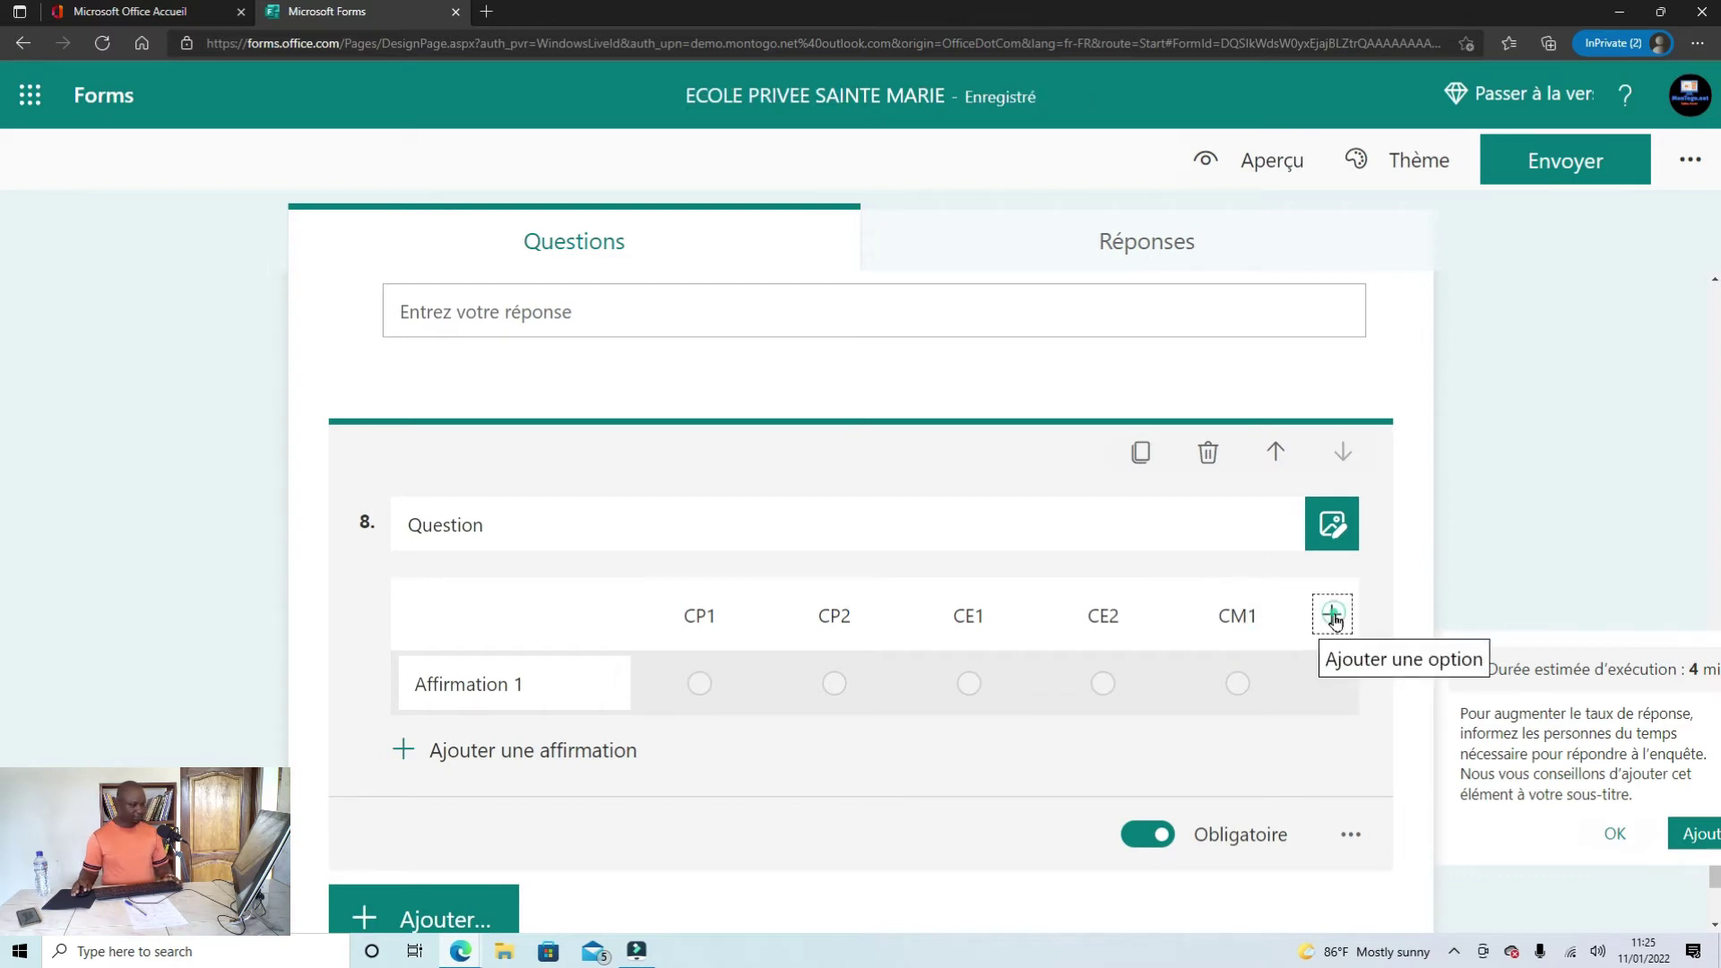
{"action": "left_click", "coordinate": [1333, 618]}
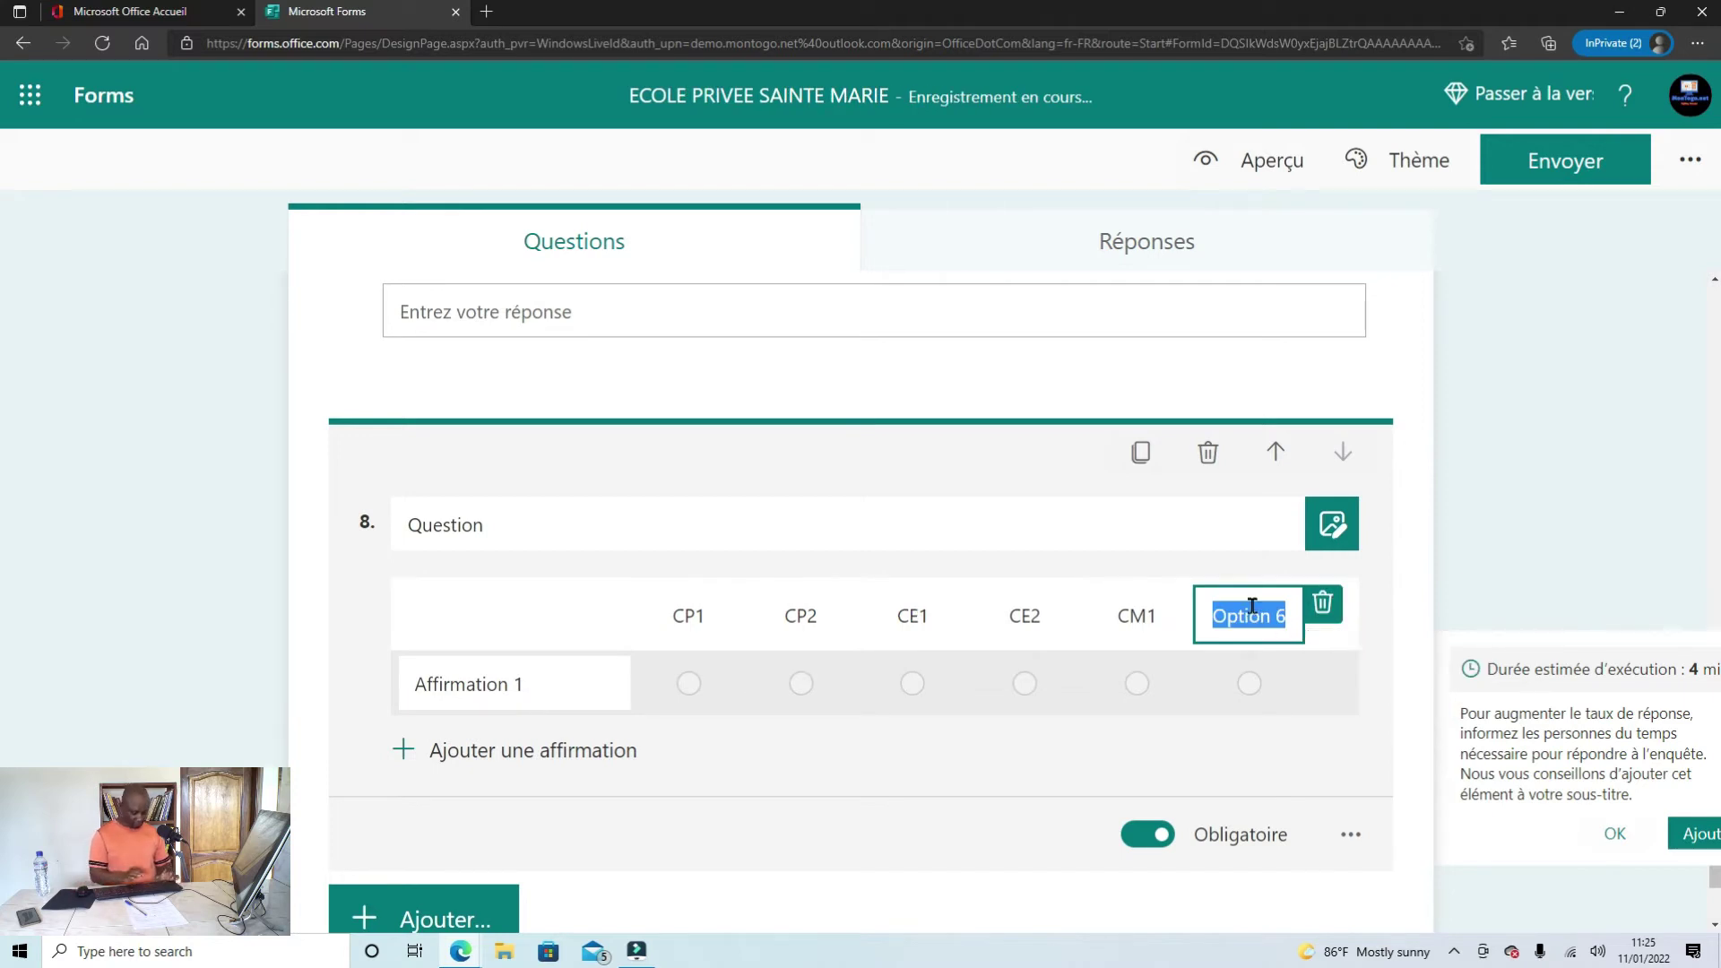
{"action": "type", "text": "CM2"}
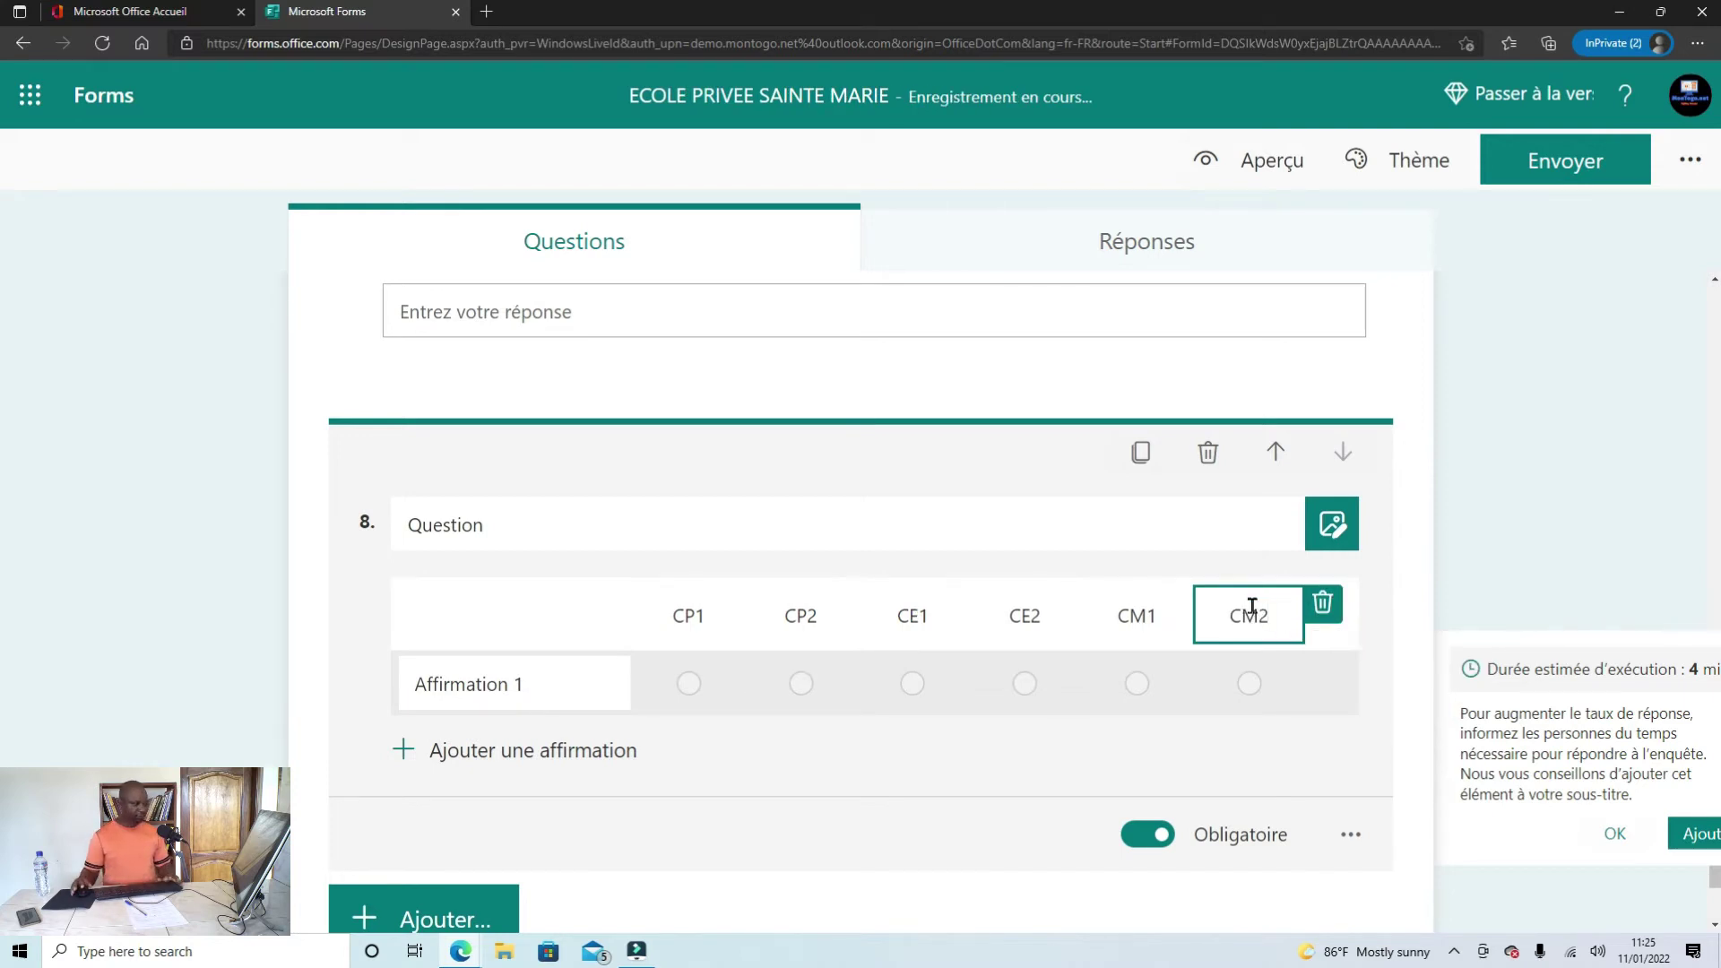
{"action": "left_click", "coordinate": [518, 521]}
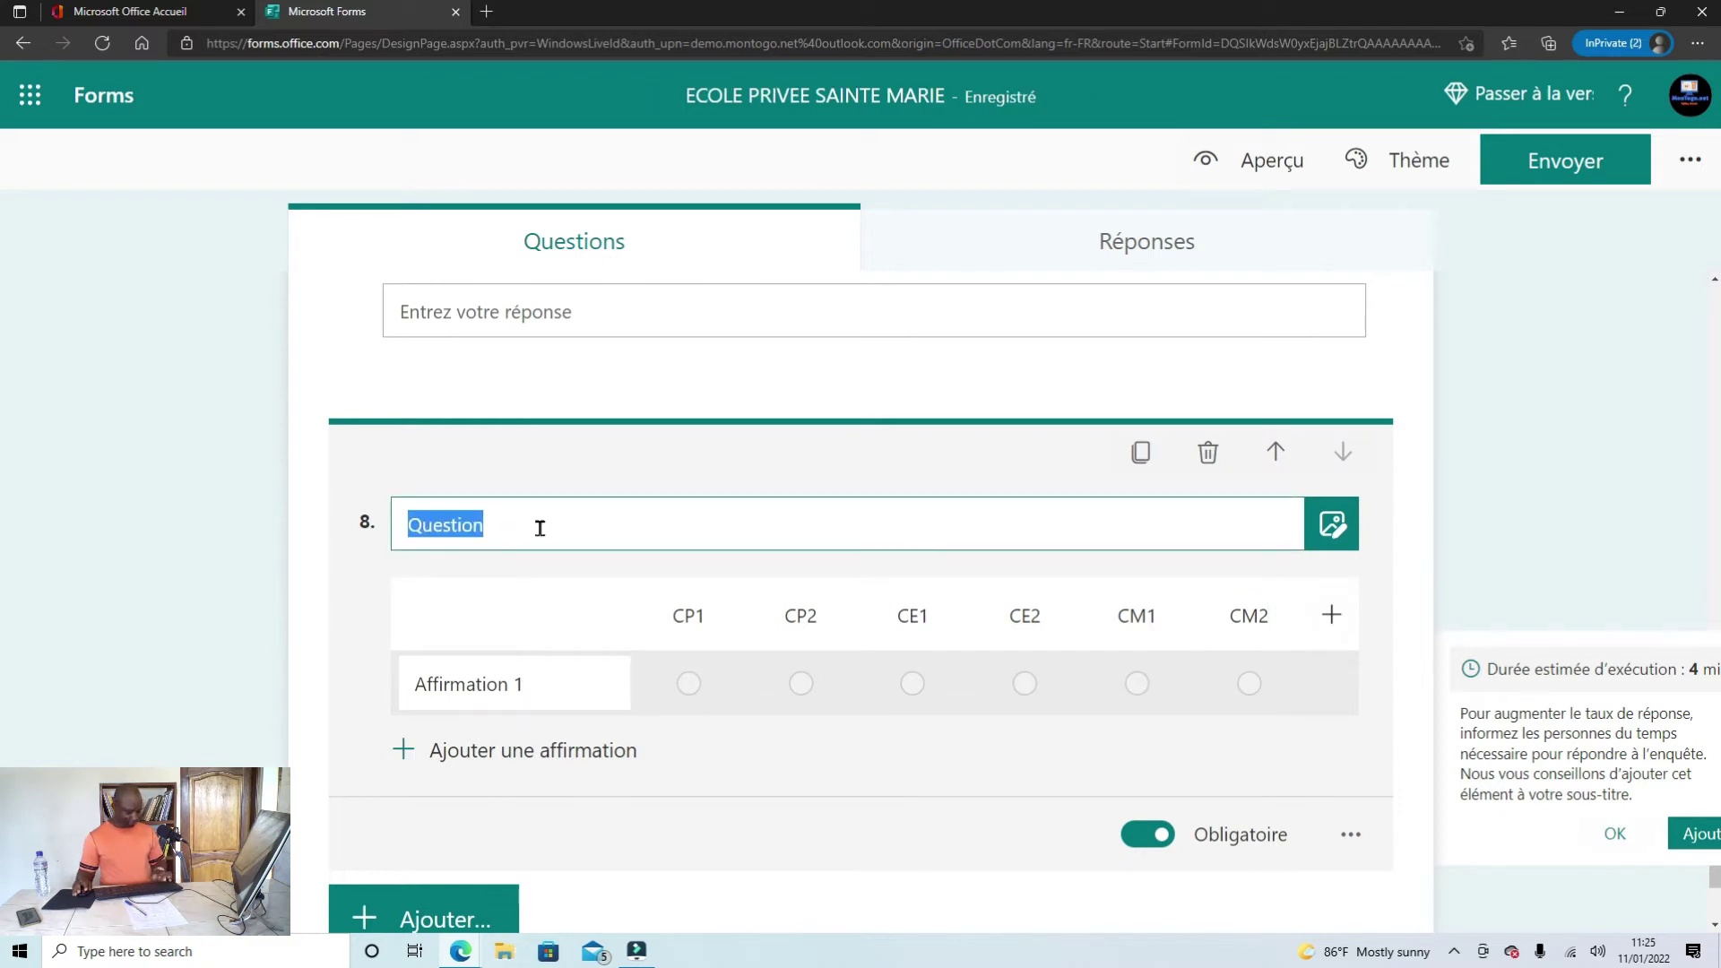
Step: Title question 8 'Classe' and clear its Affirmation 1 statement text
{"action": "type", "text": "Classe"}
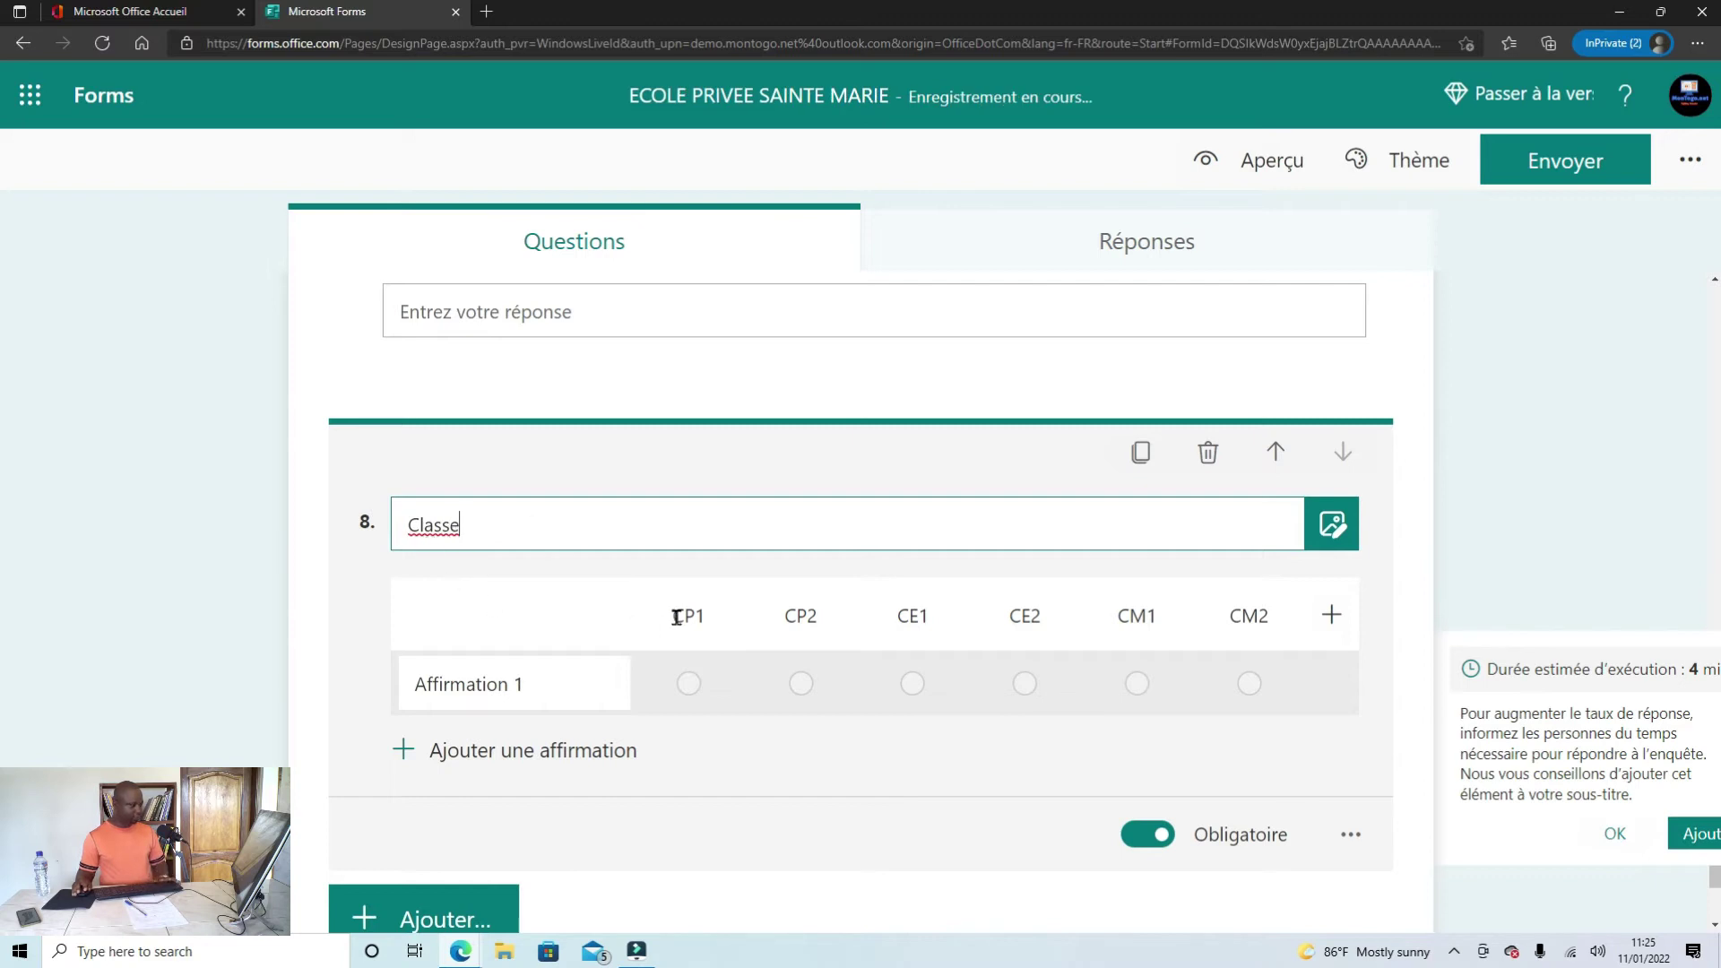
{"action": "left_click", "coordinate": [539, 687]}
{"action": "key", "text": "BackSpace"}
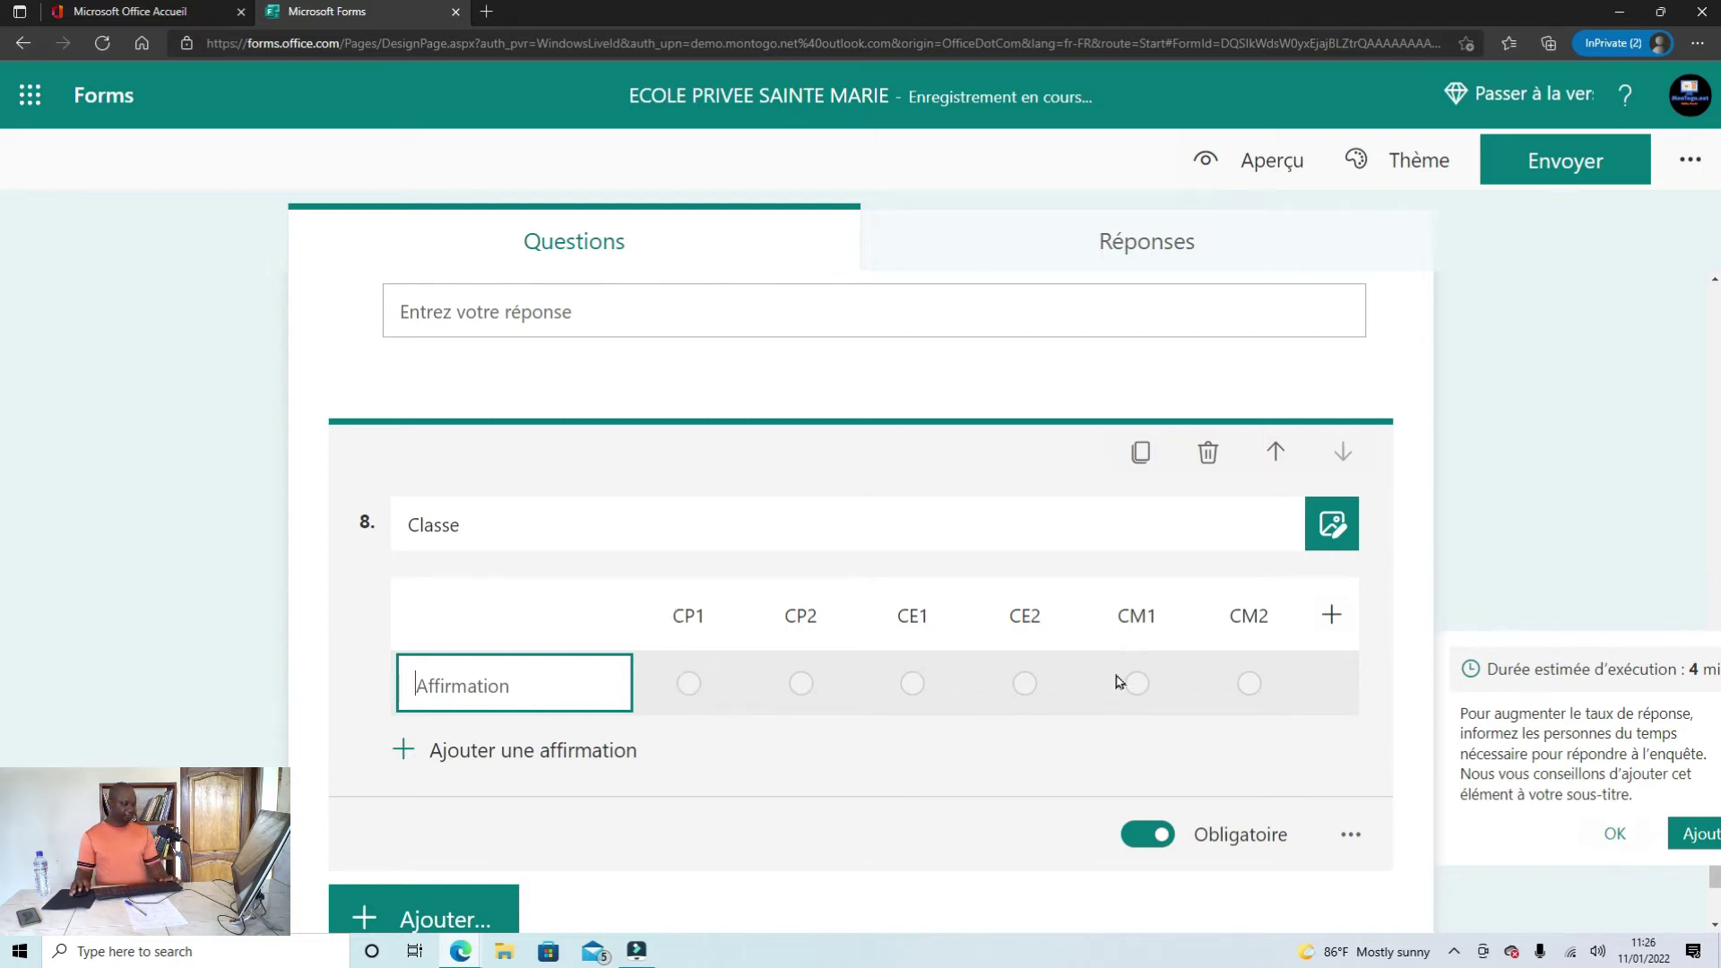
{"action": "scroll", "coordinate": [1034, 717], "scroll_direction": "down", "scroll_amount": 1}
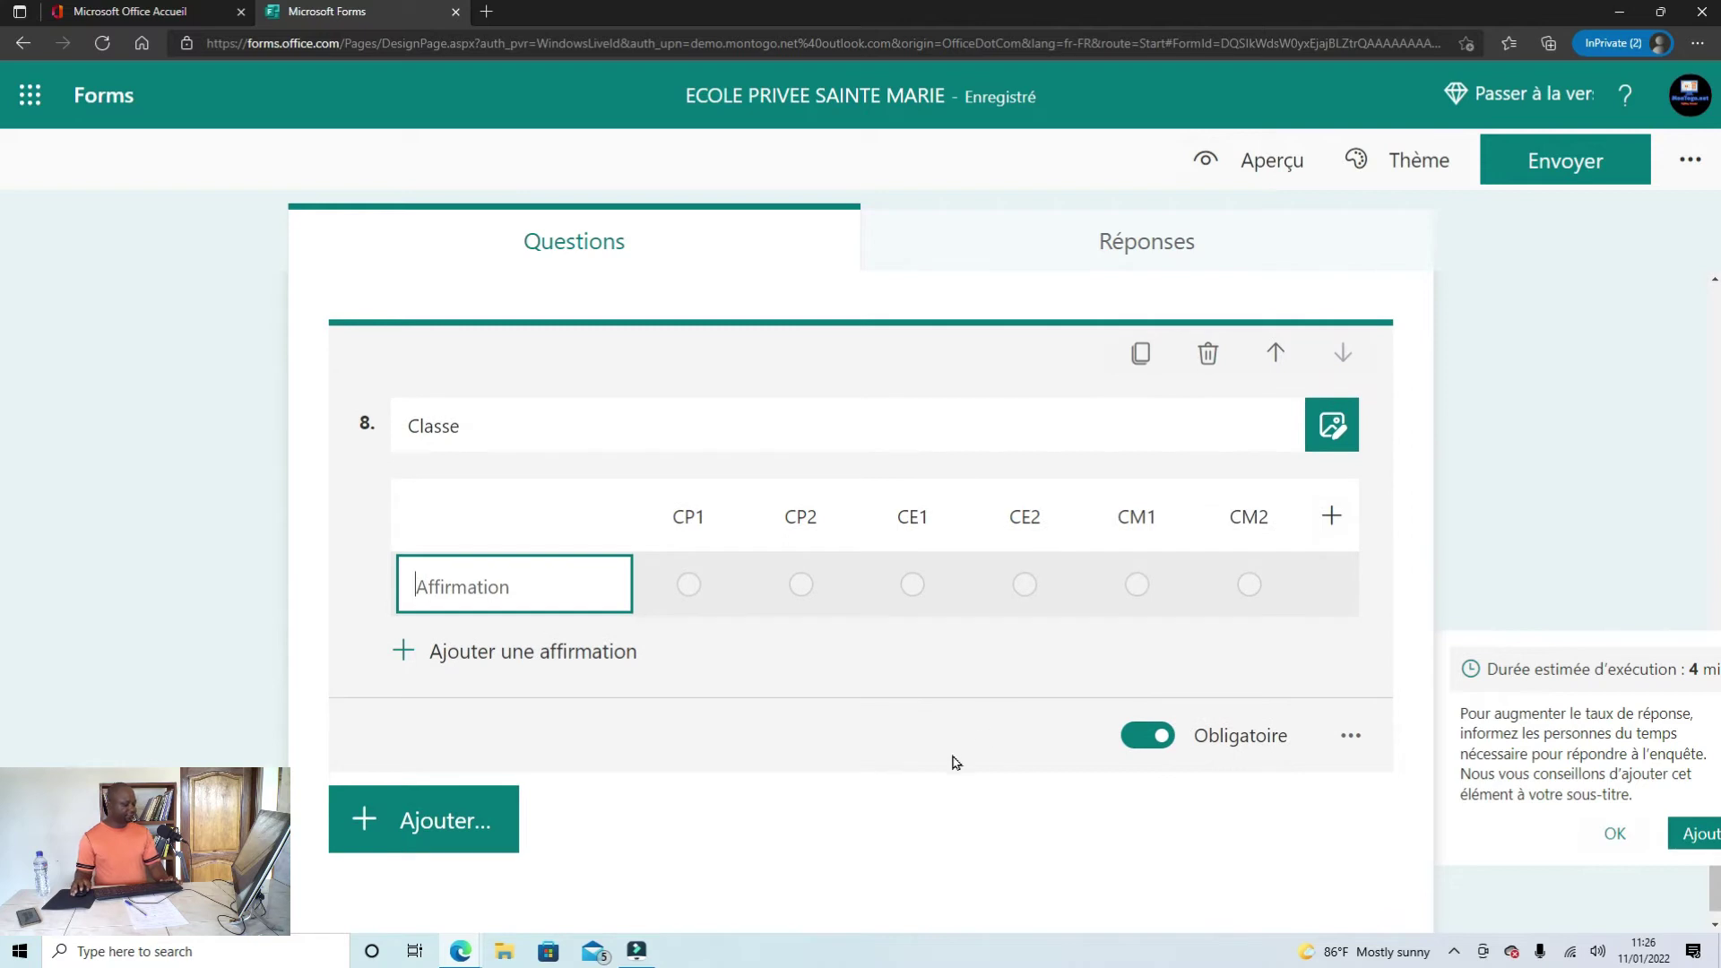
Step: Copy the 'Informations des parents' heading from the Word document
{"action": "mouse_move", "coordinate": [460, 948]}
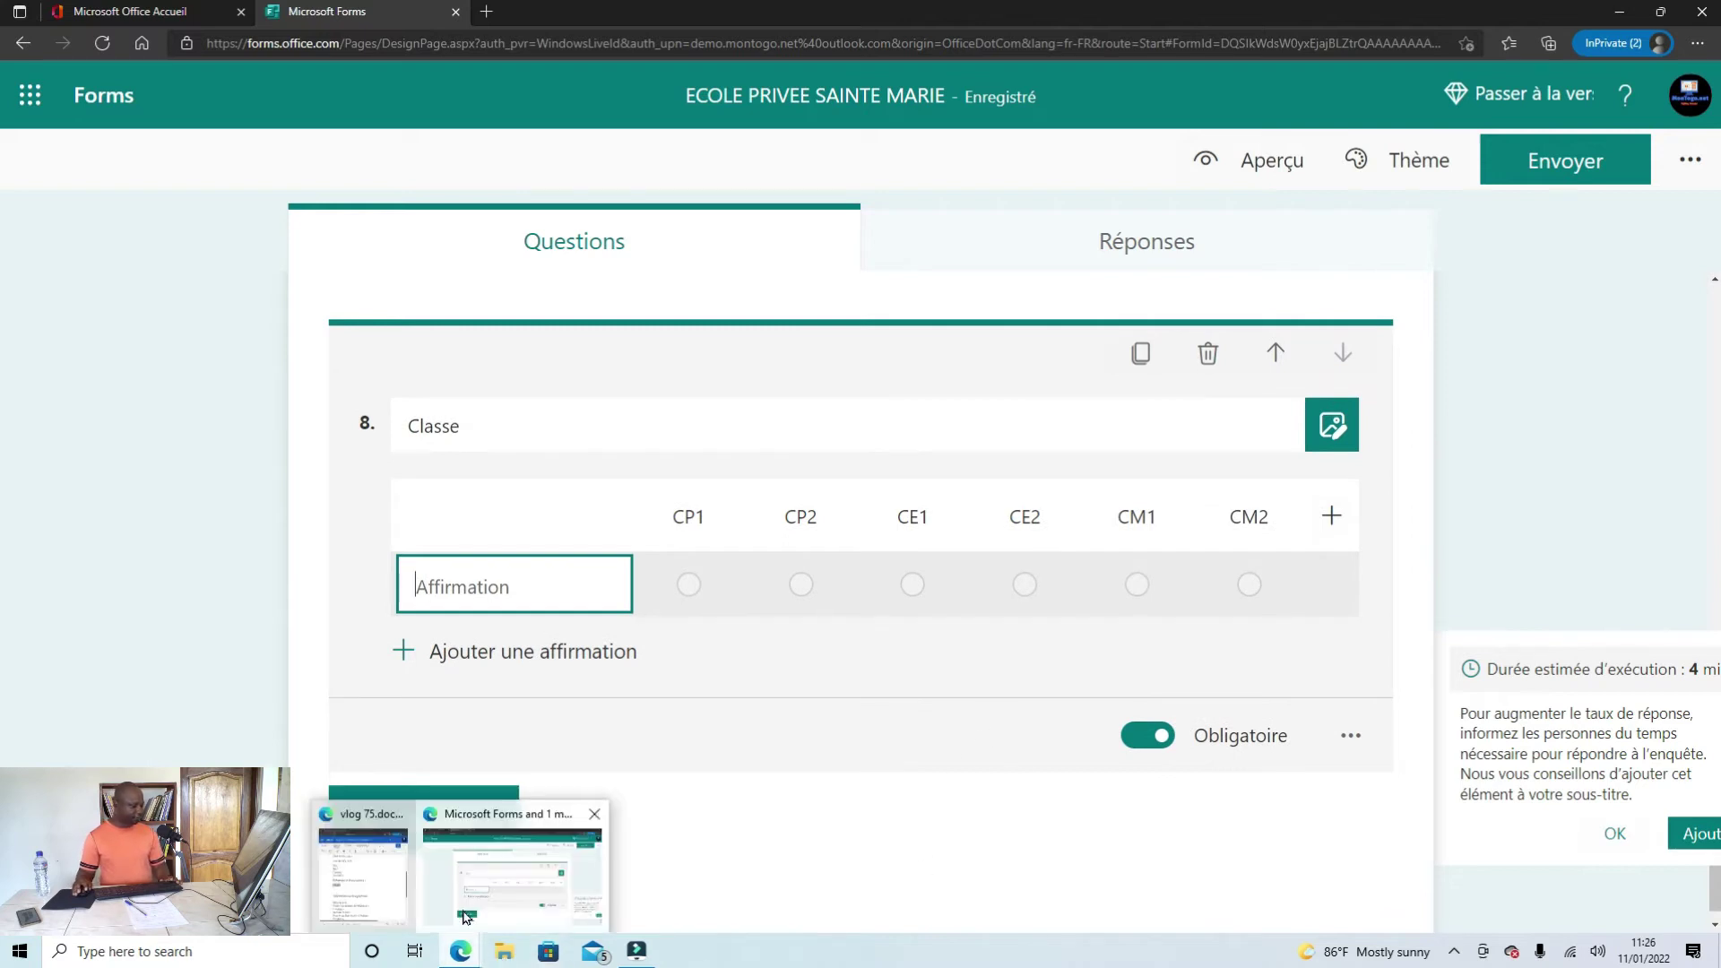
{"action": "left_click", "coordinate": [350, 902]}
{"action": "scroll", "coordinate": [1051, 710], "scroll_direction": "down", "scroll_amount": 2}
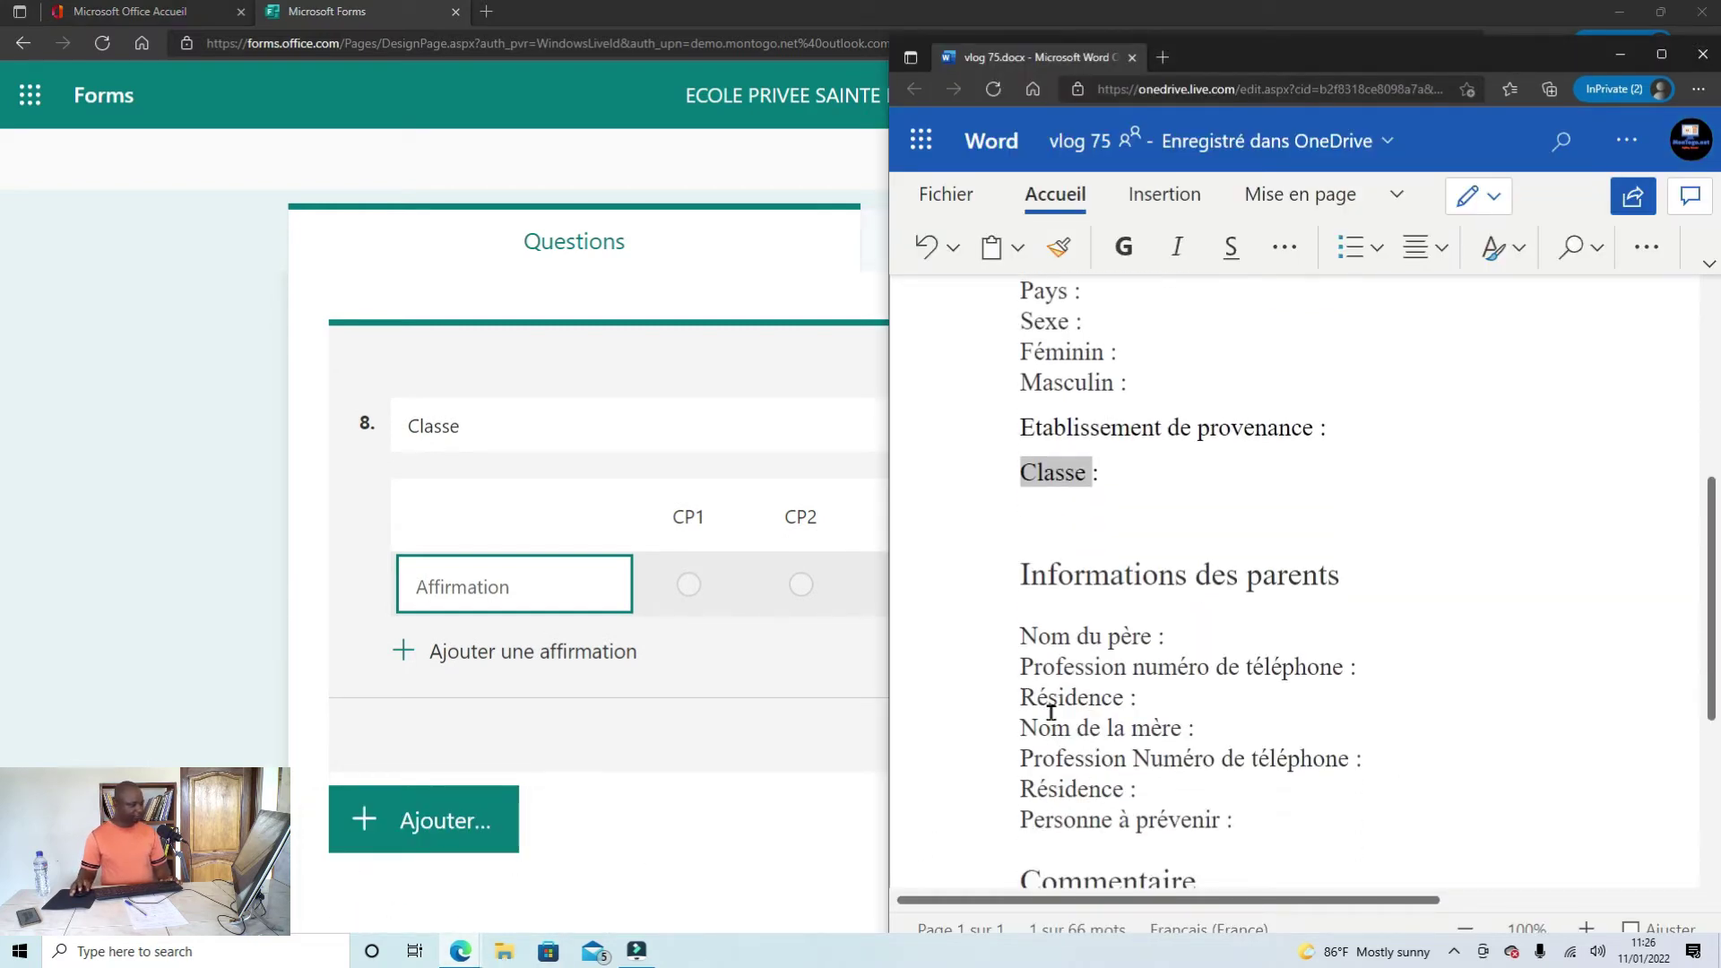
{"action": "scroll", "coordinate": [1110, 609], "scroll_direction": "down", "scroll_amount": 3}
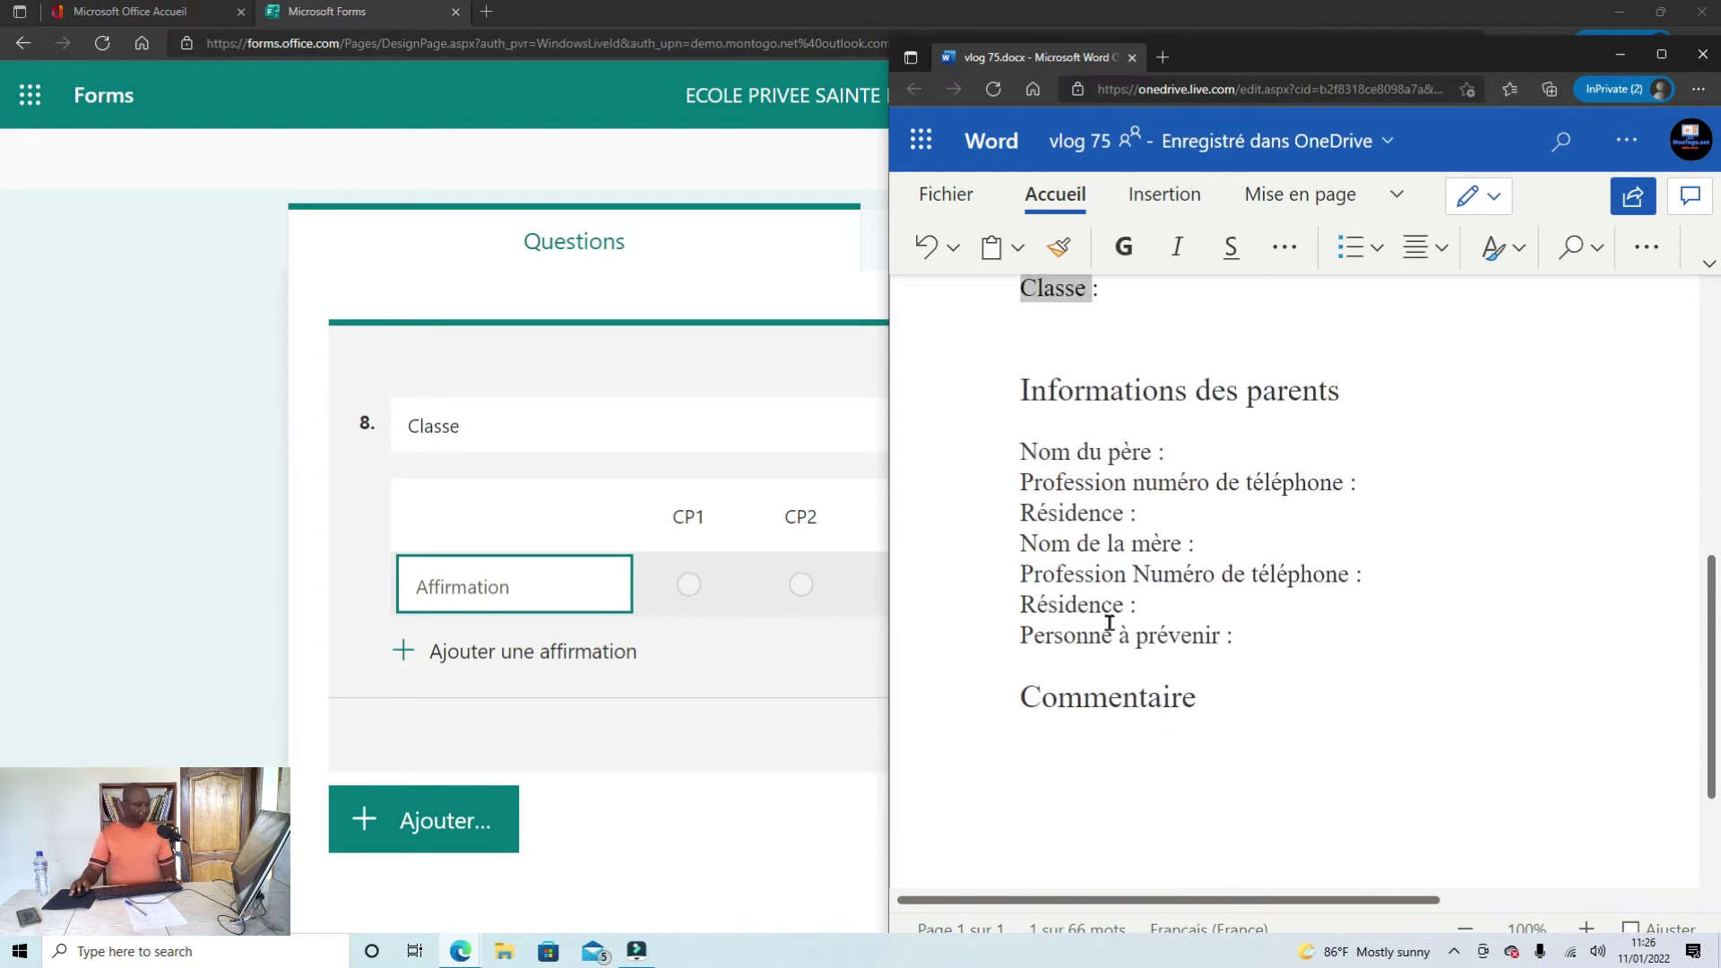
{"action": "scroll", "coordinate": [1112, 597], "scroll_direction": "down", "scroll_amount": 2}
{"action": "scroll", "coordinate": [1111, 596], "scroll_direction": "up", "scroll_amount": 3}
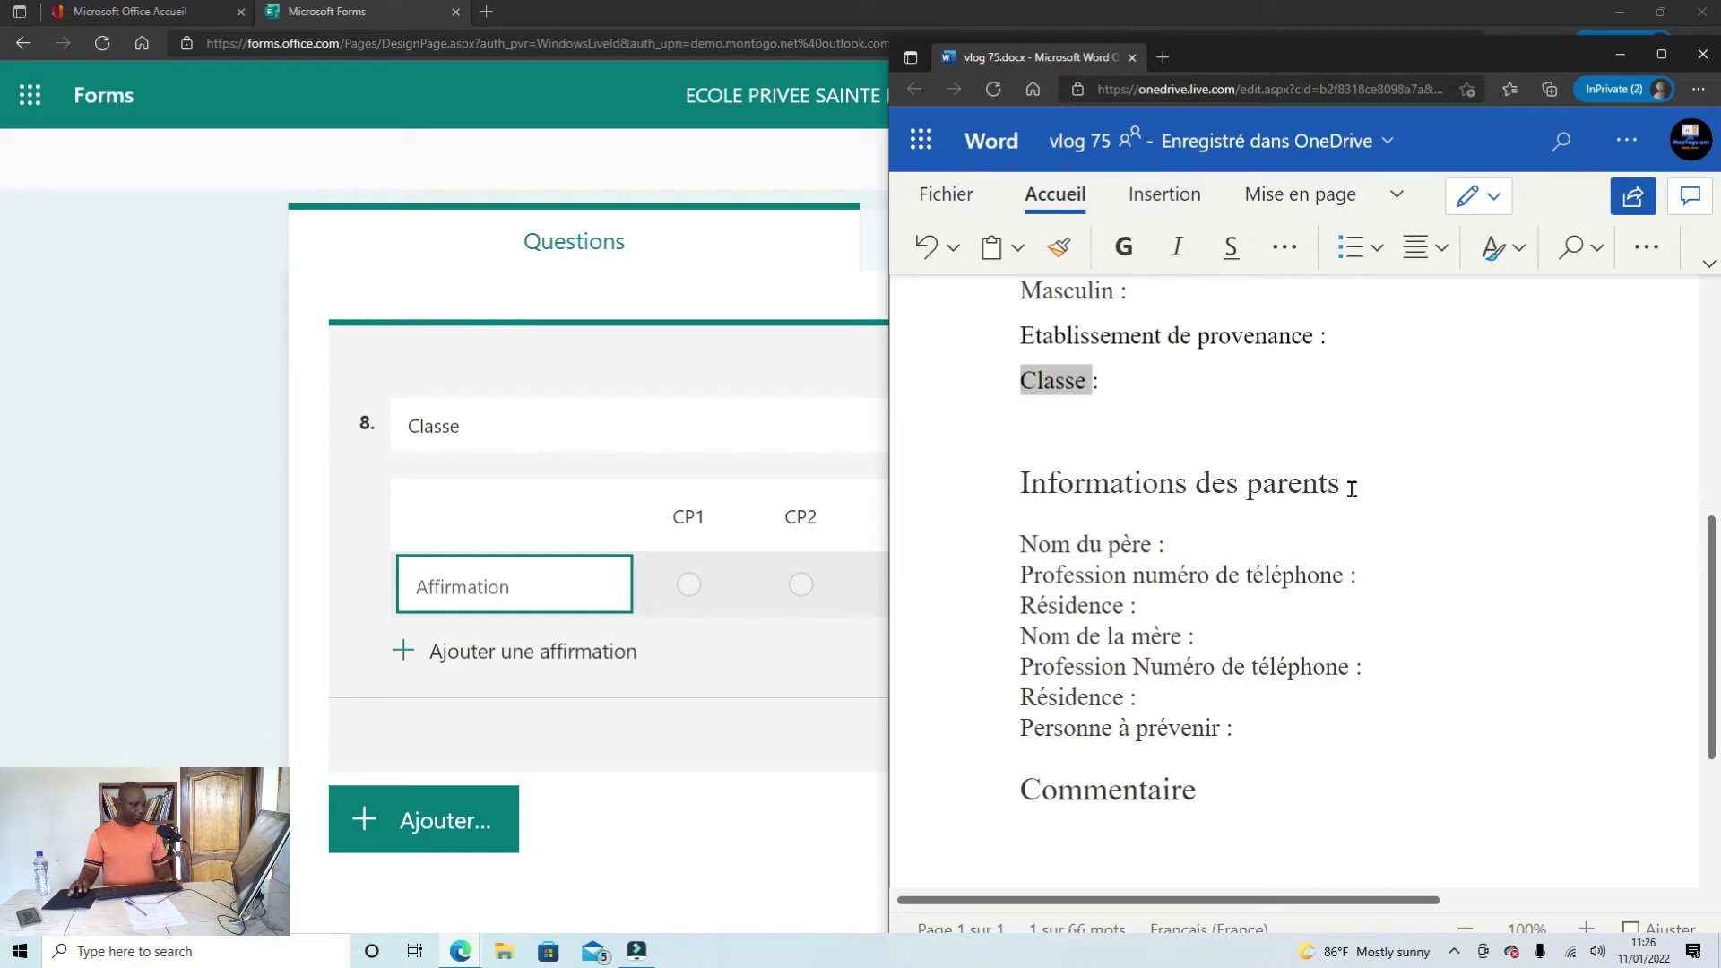
{"action": "left_click_drag", "start_coordinate": [1352, 489], "coordinate": [1024, 496]}
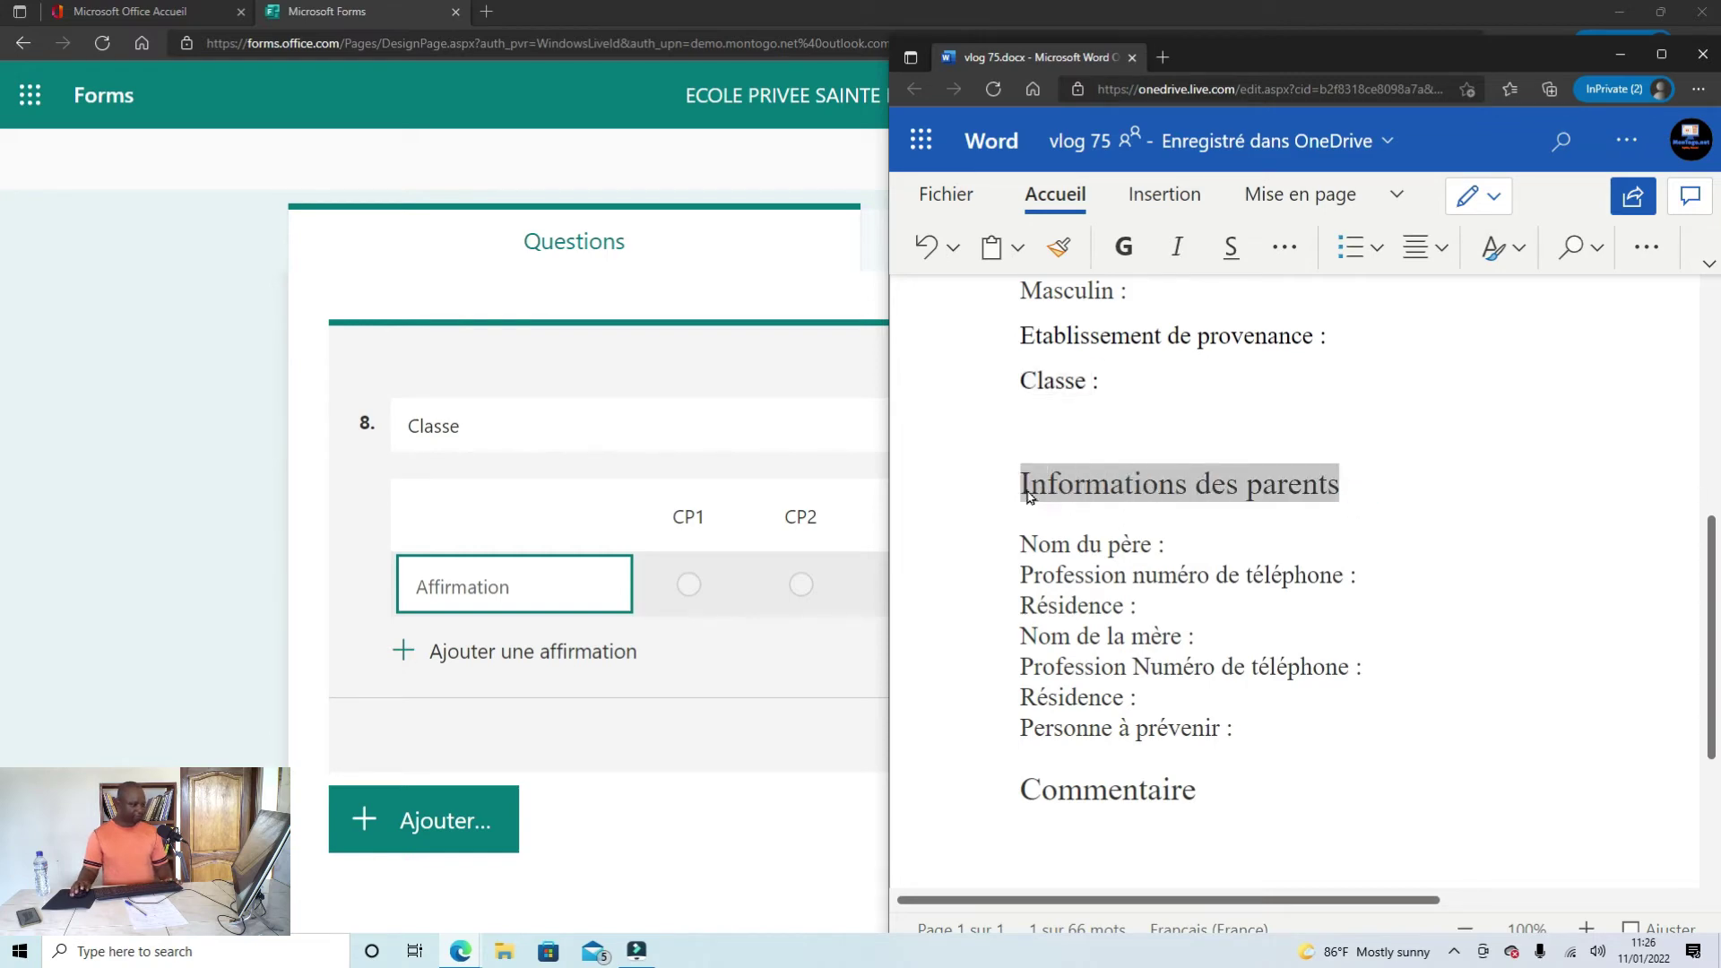
{"action": "right_click", "coordinate": [1043, 489]}
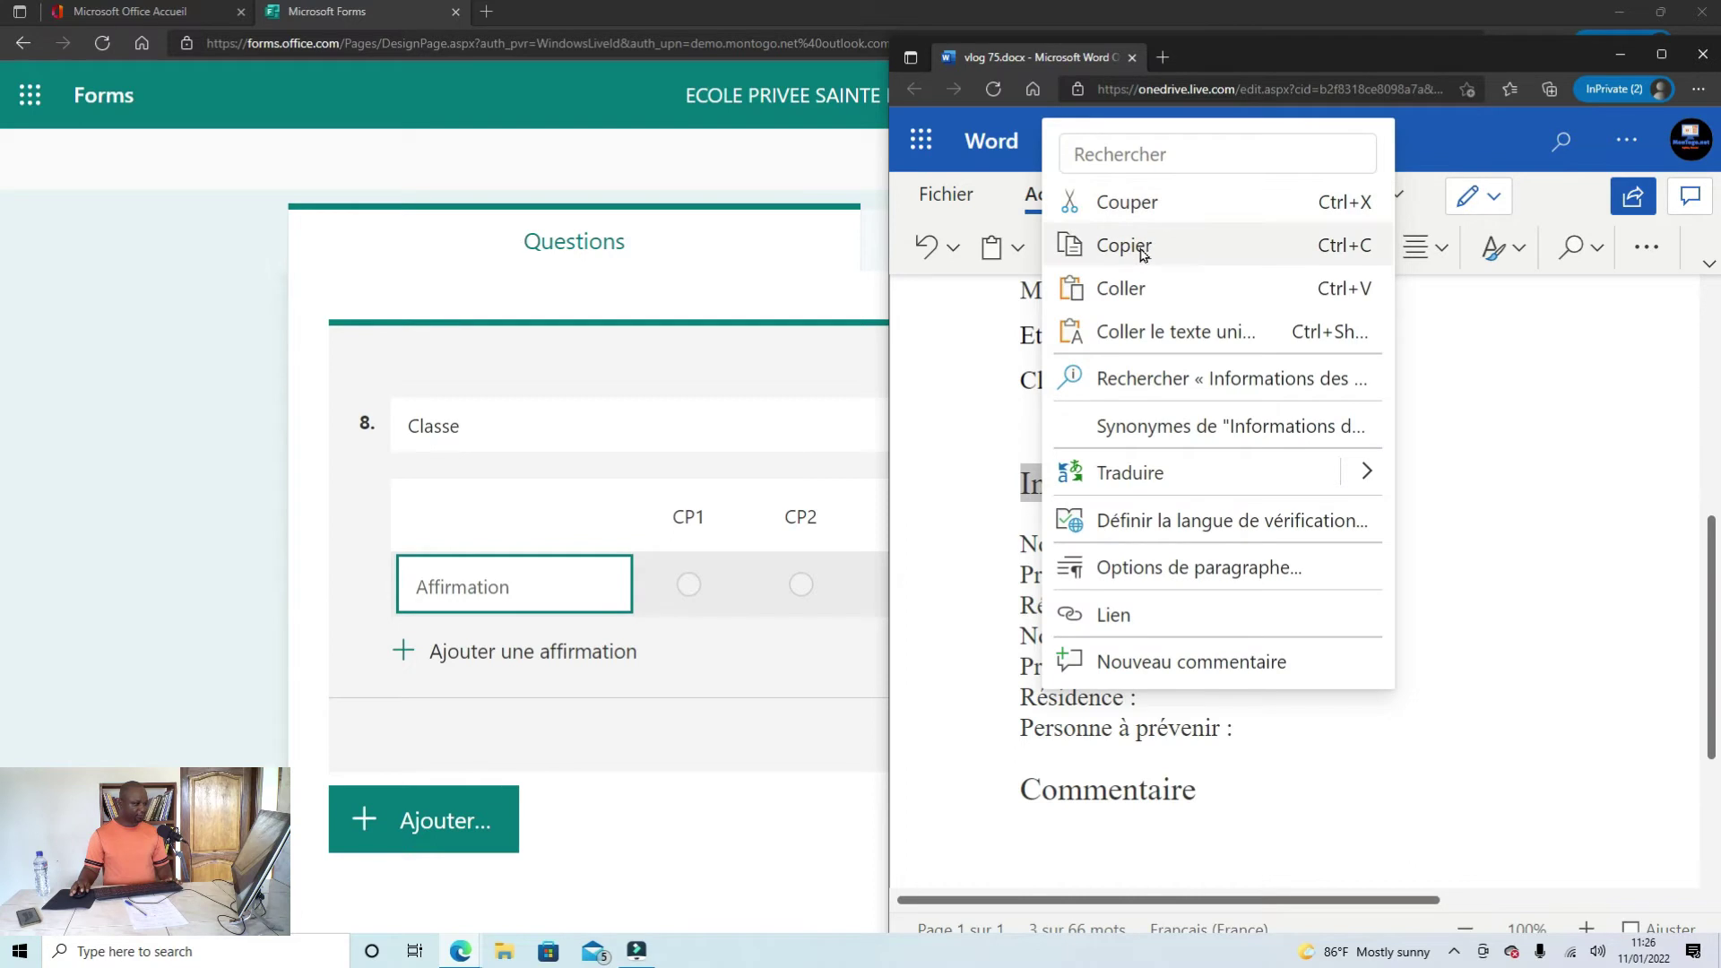
{"action": "left_click", "coordinate": [1038, 244]}
Step: Add a new section to the form after question 8
{"action": "left_click", "coordinate": [742, 866]}
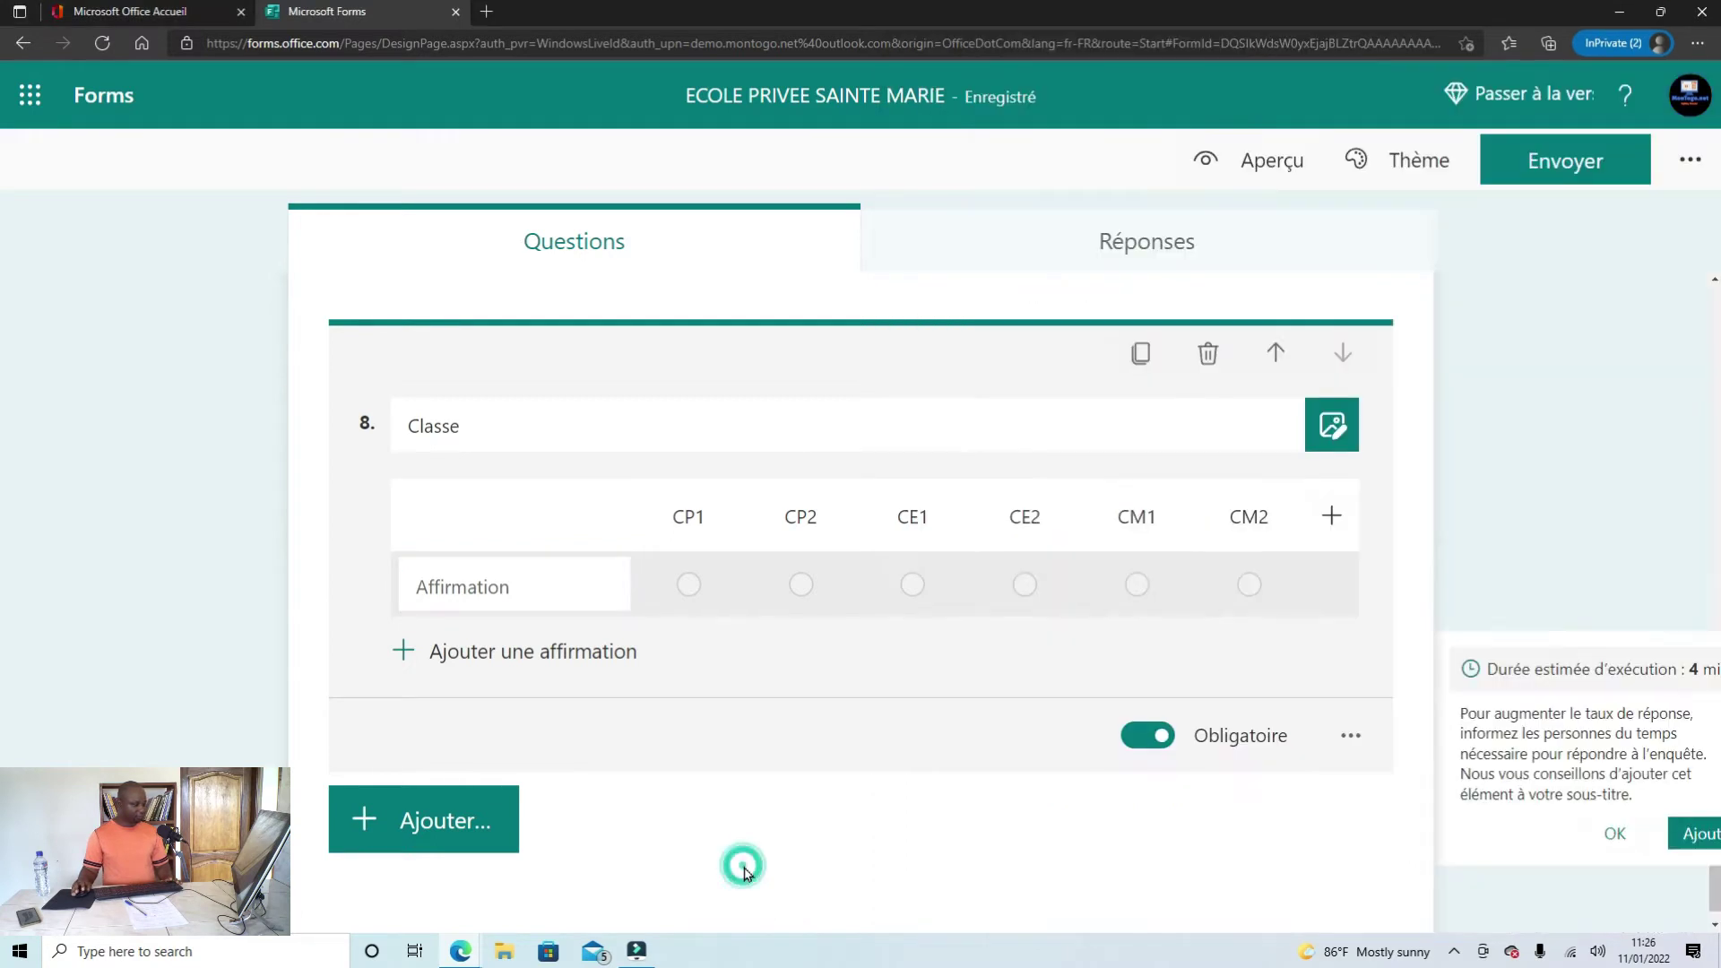
{"action": "left_click", "coordinate": [411, 838]}
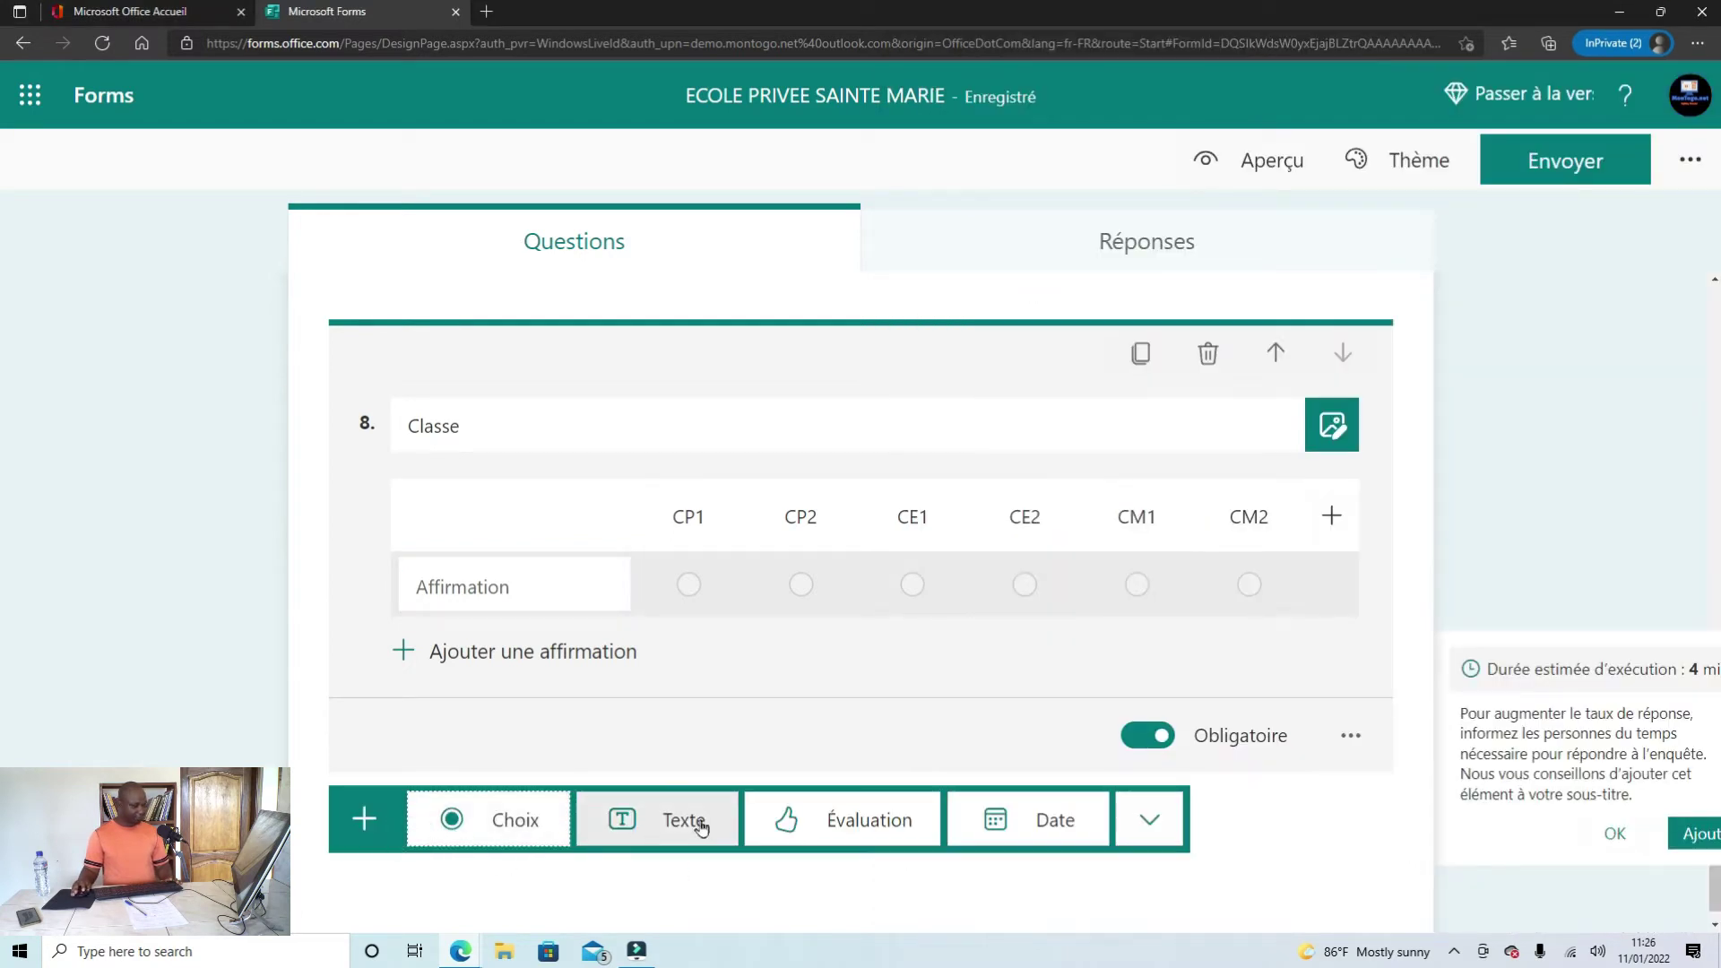
{"action": "left_click", "coordinate": [1125, 817]}
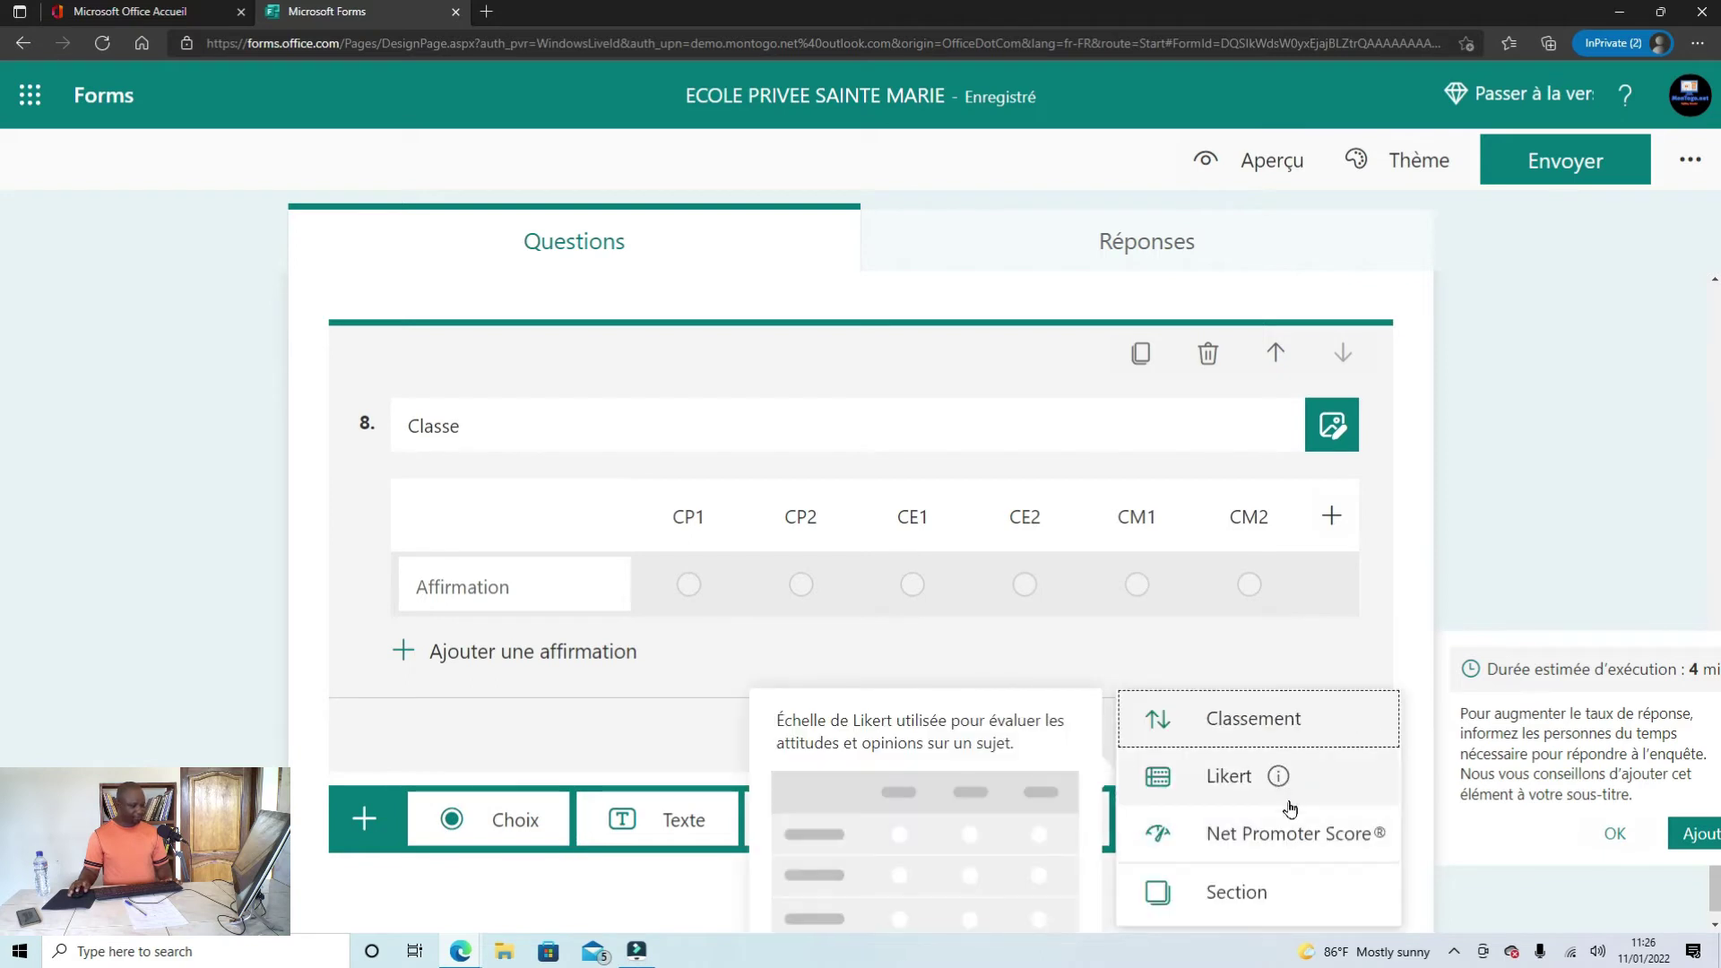
{"action": "left_click", "coordinate": [1242, 899]}
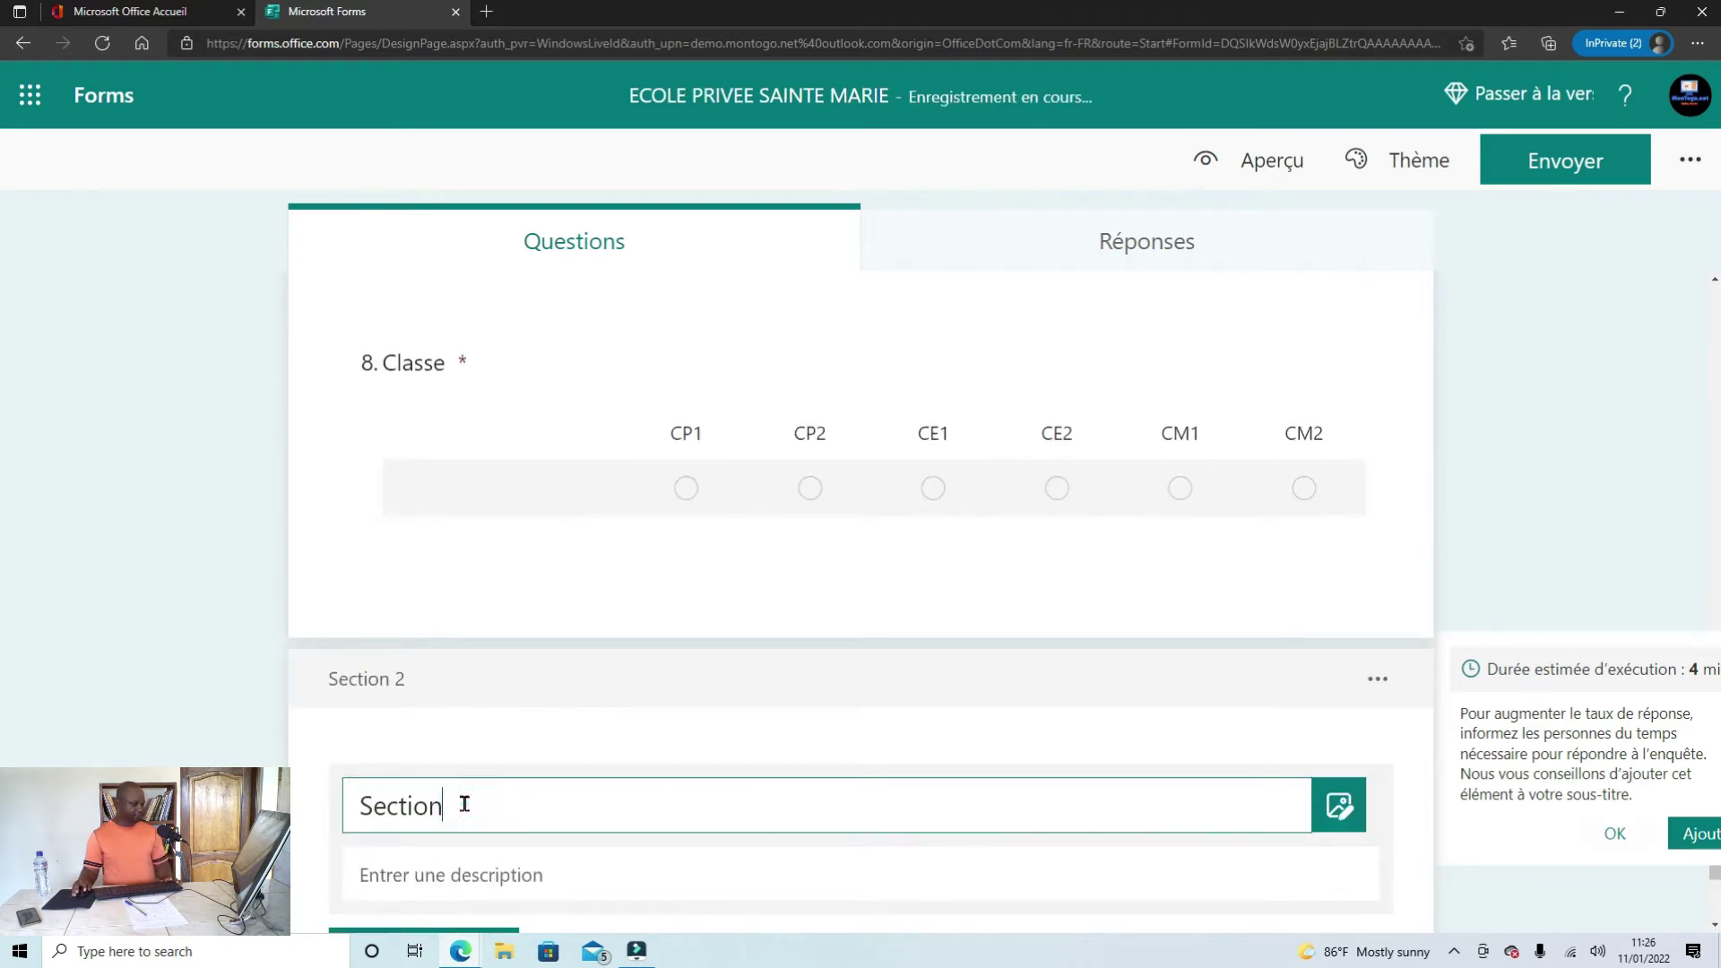
Step: Title Section 2 'Informations des parents'
{"action": "left_click_drag", "start_coordinate": [463, 807], "coordinate": [321, 810]}
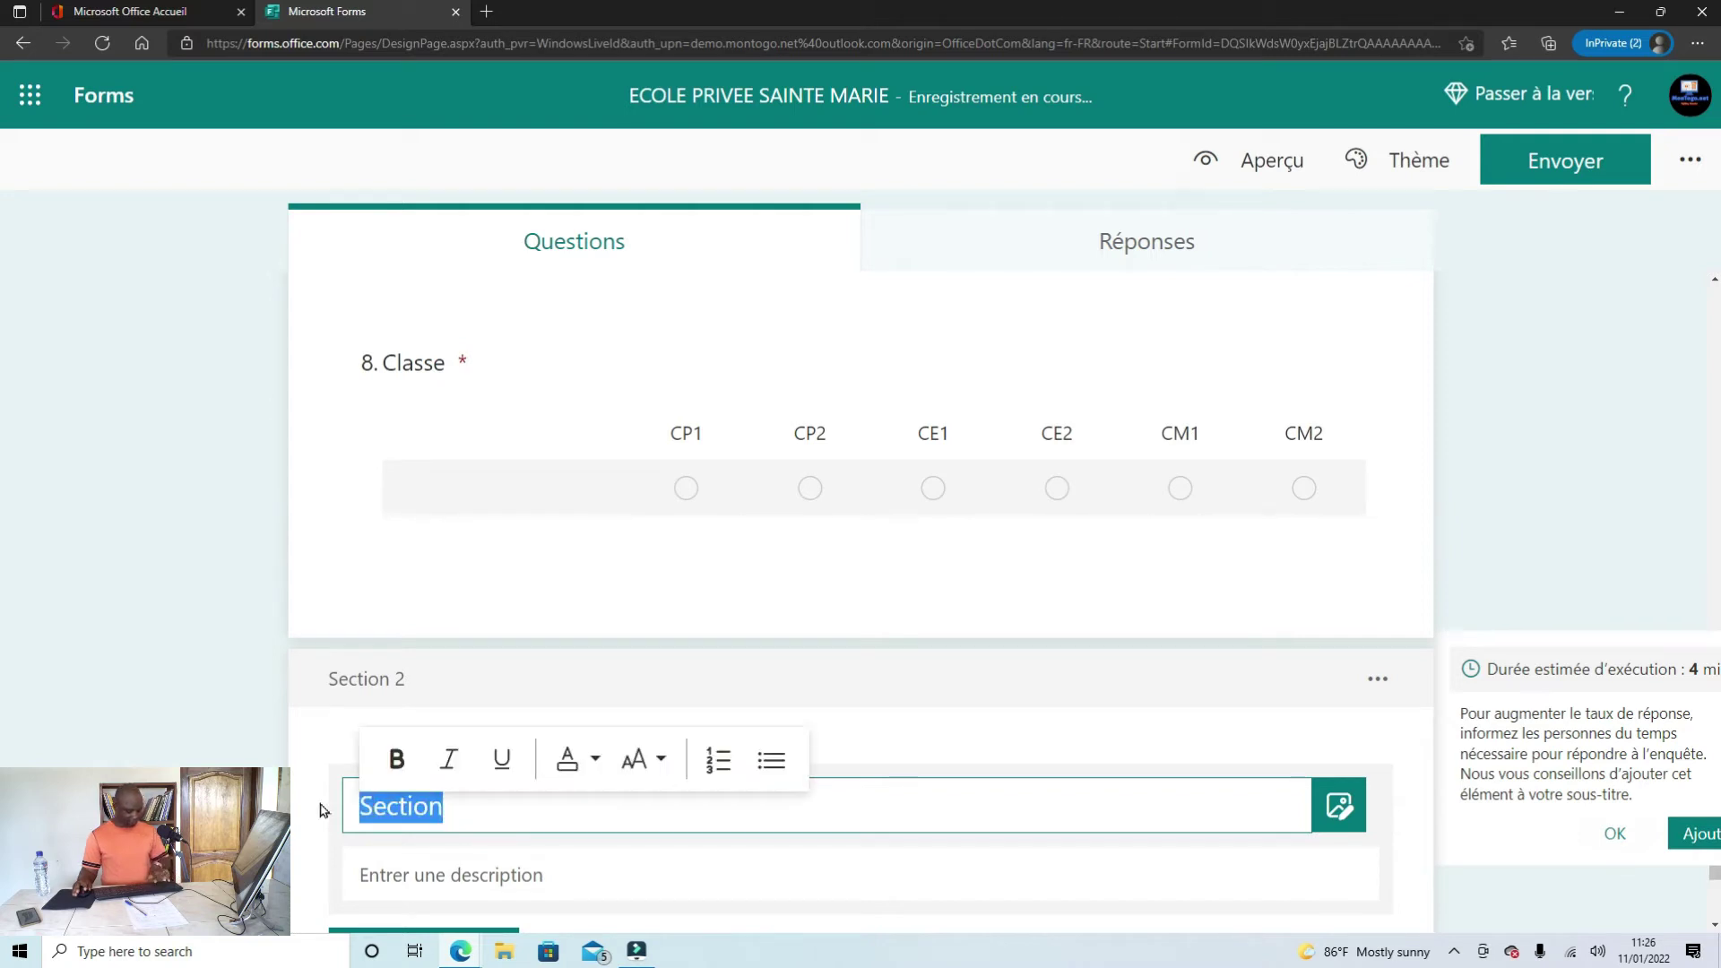
{"action": "type", "text": "Informations des parents"}
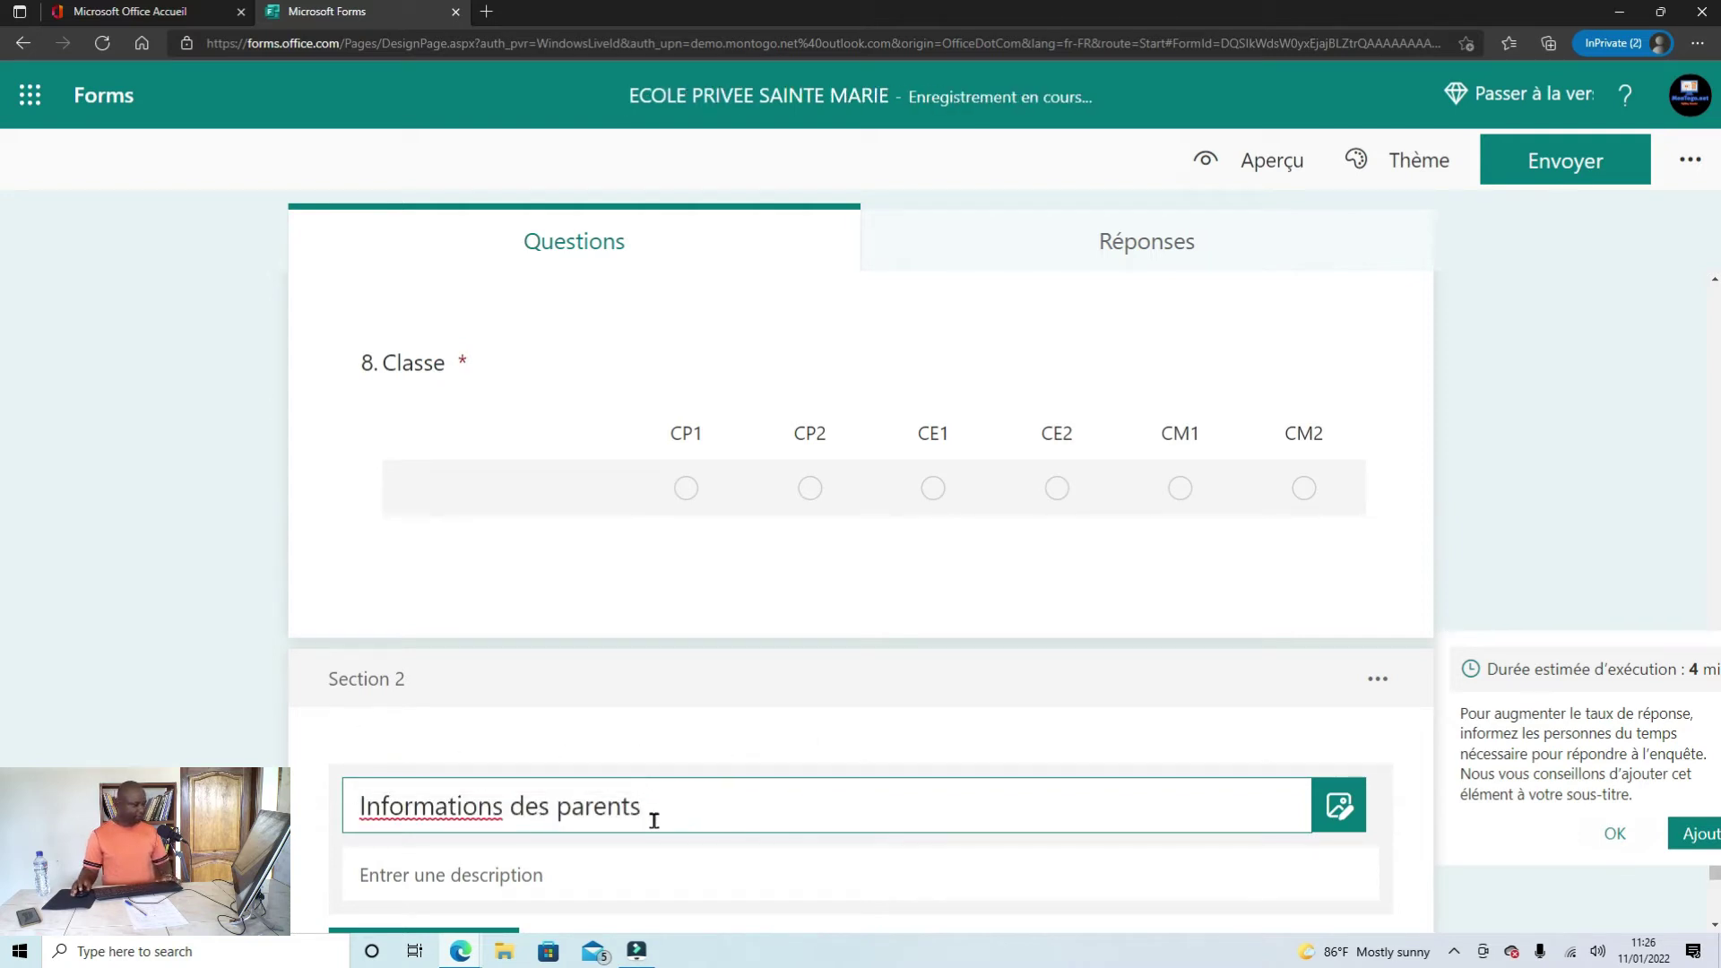
{"action": "scroll", "coordinate": [557, 715], "scroll_direction": "up", "scroll_amount": 20}
{"action": "scroll", "coordinate": [487, 688], "scroll_direction": "up", "scroll_amount": 5}
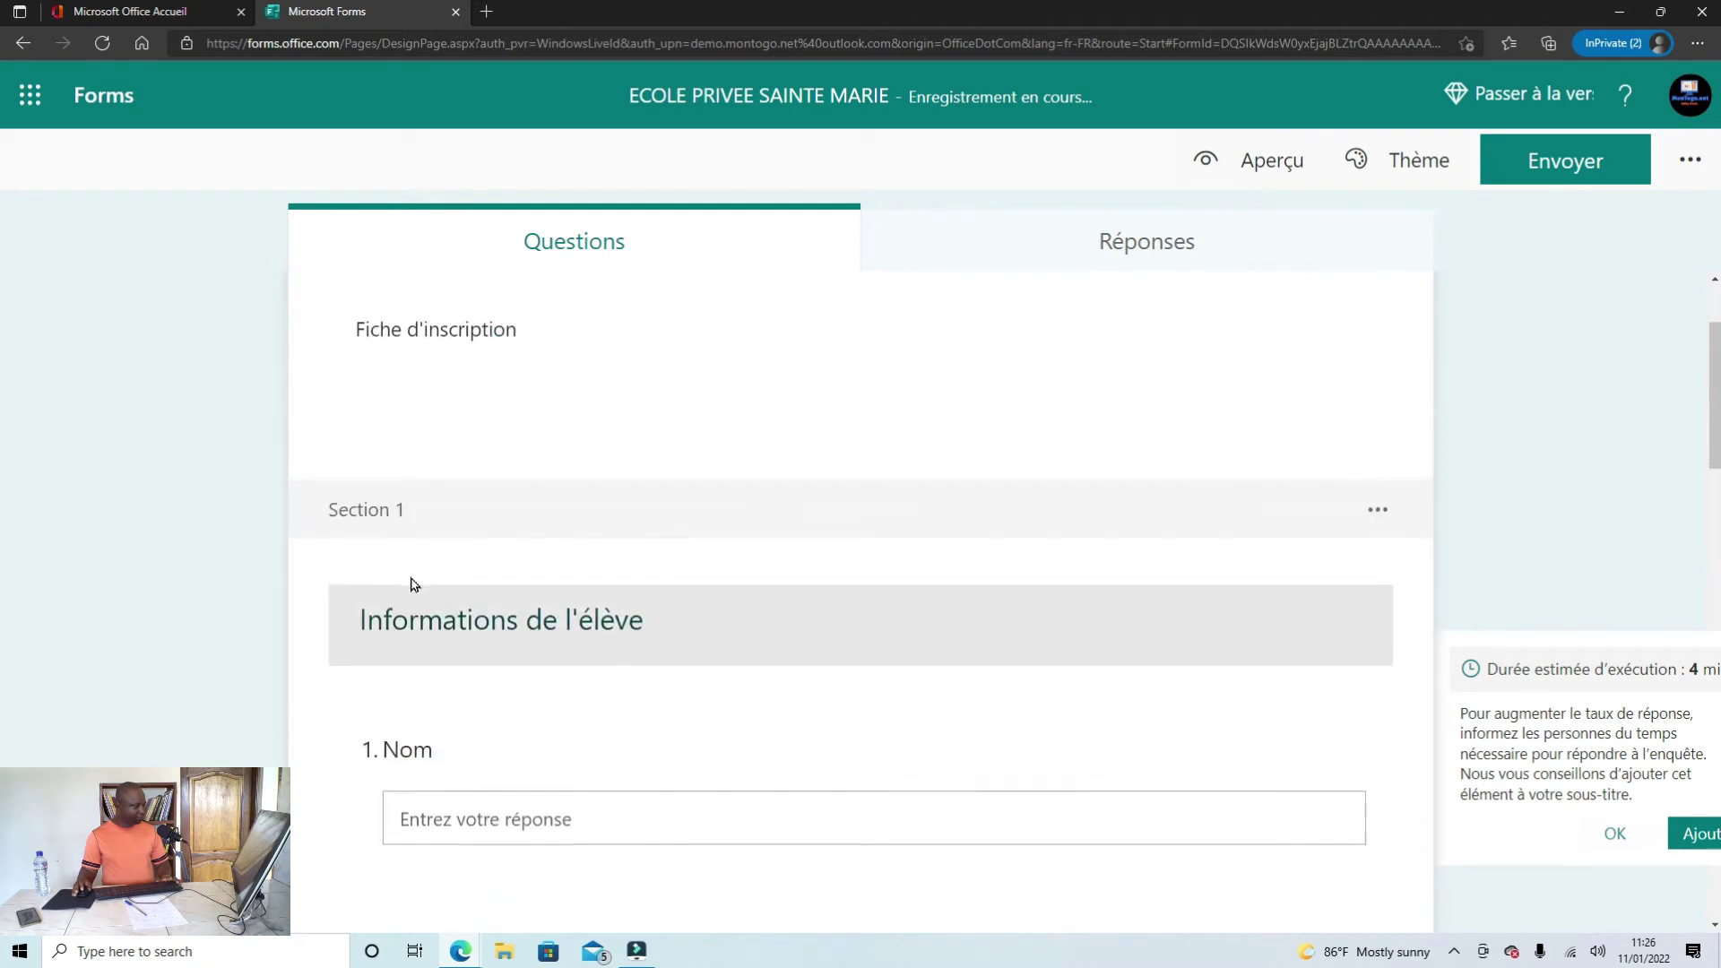
{"action": "scroll", "coordinate": [583, 628], "scroll_direction": "down", "scroll_amount": 4}
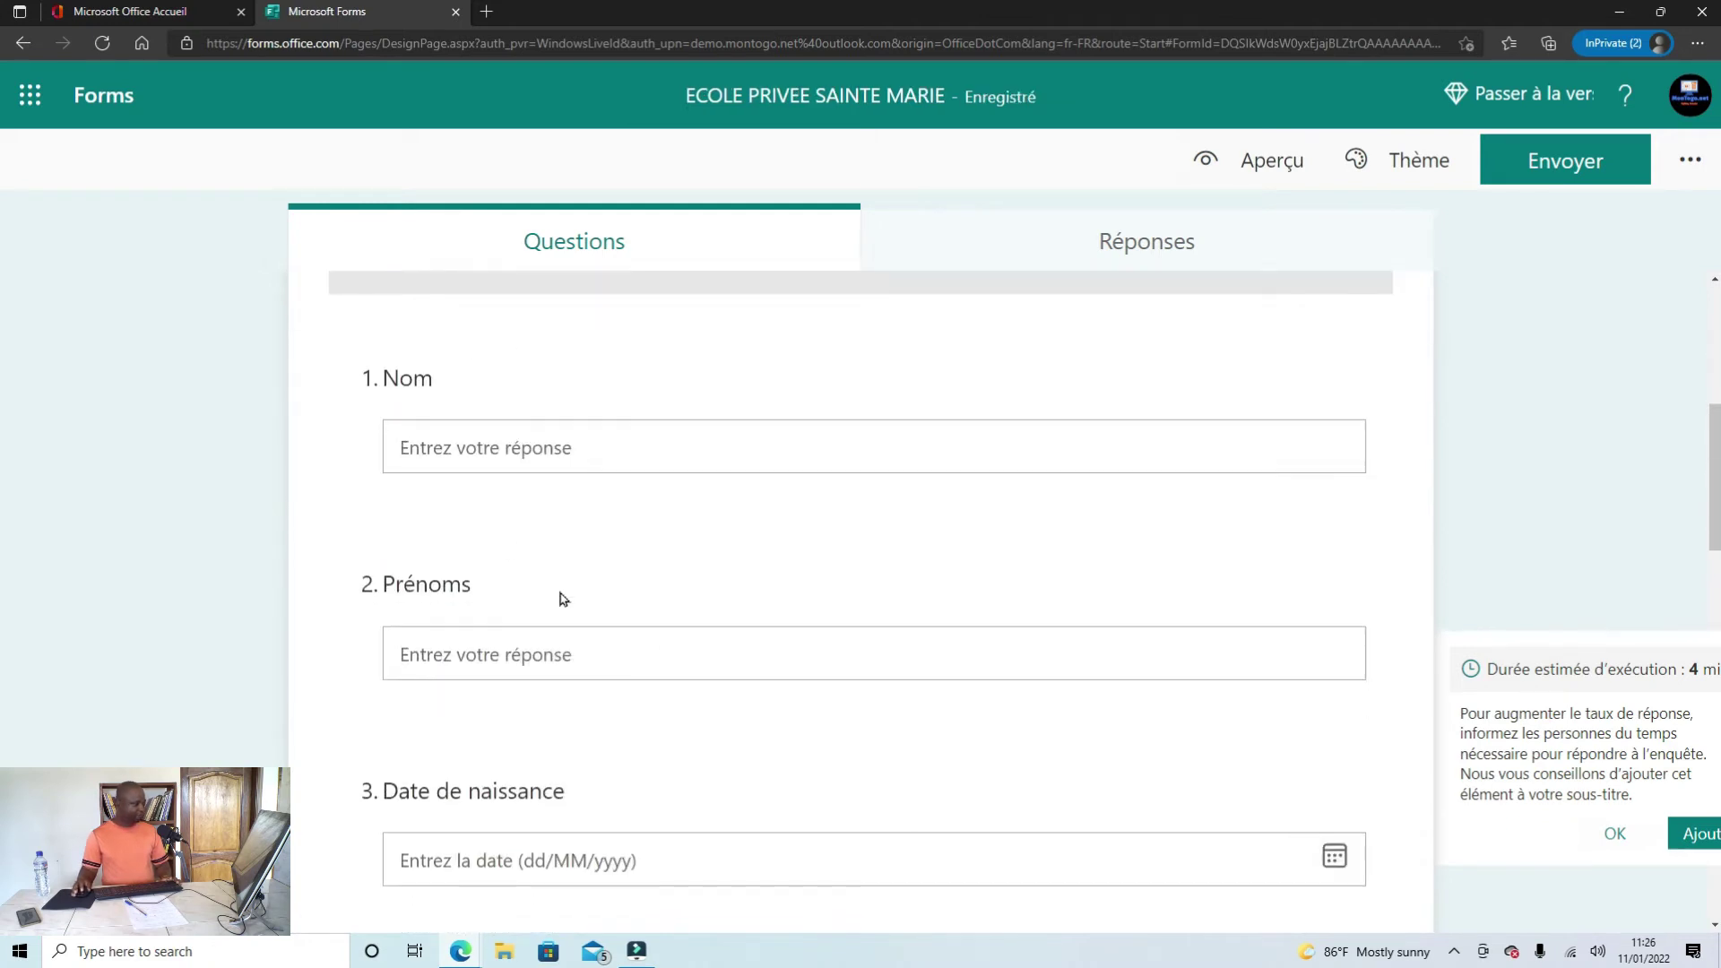
{"action": "scroll", "coordinate": [502, 520], "scroll_direction": "up", "scroll_amount": 3}
{"action": "scroll", "coordinate": [511, 555], "scroll_direction": "down", "scroll_amount": 5}
{"action": "scroll", "coordinate": [547, 618], "scroll_direction": "down", "scroll_amount": 12}
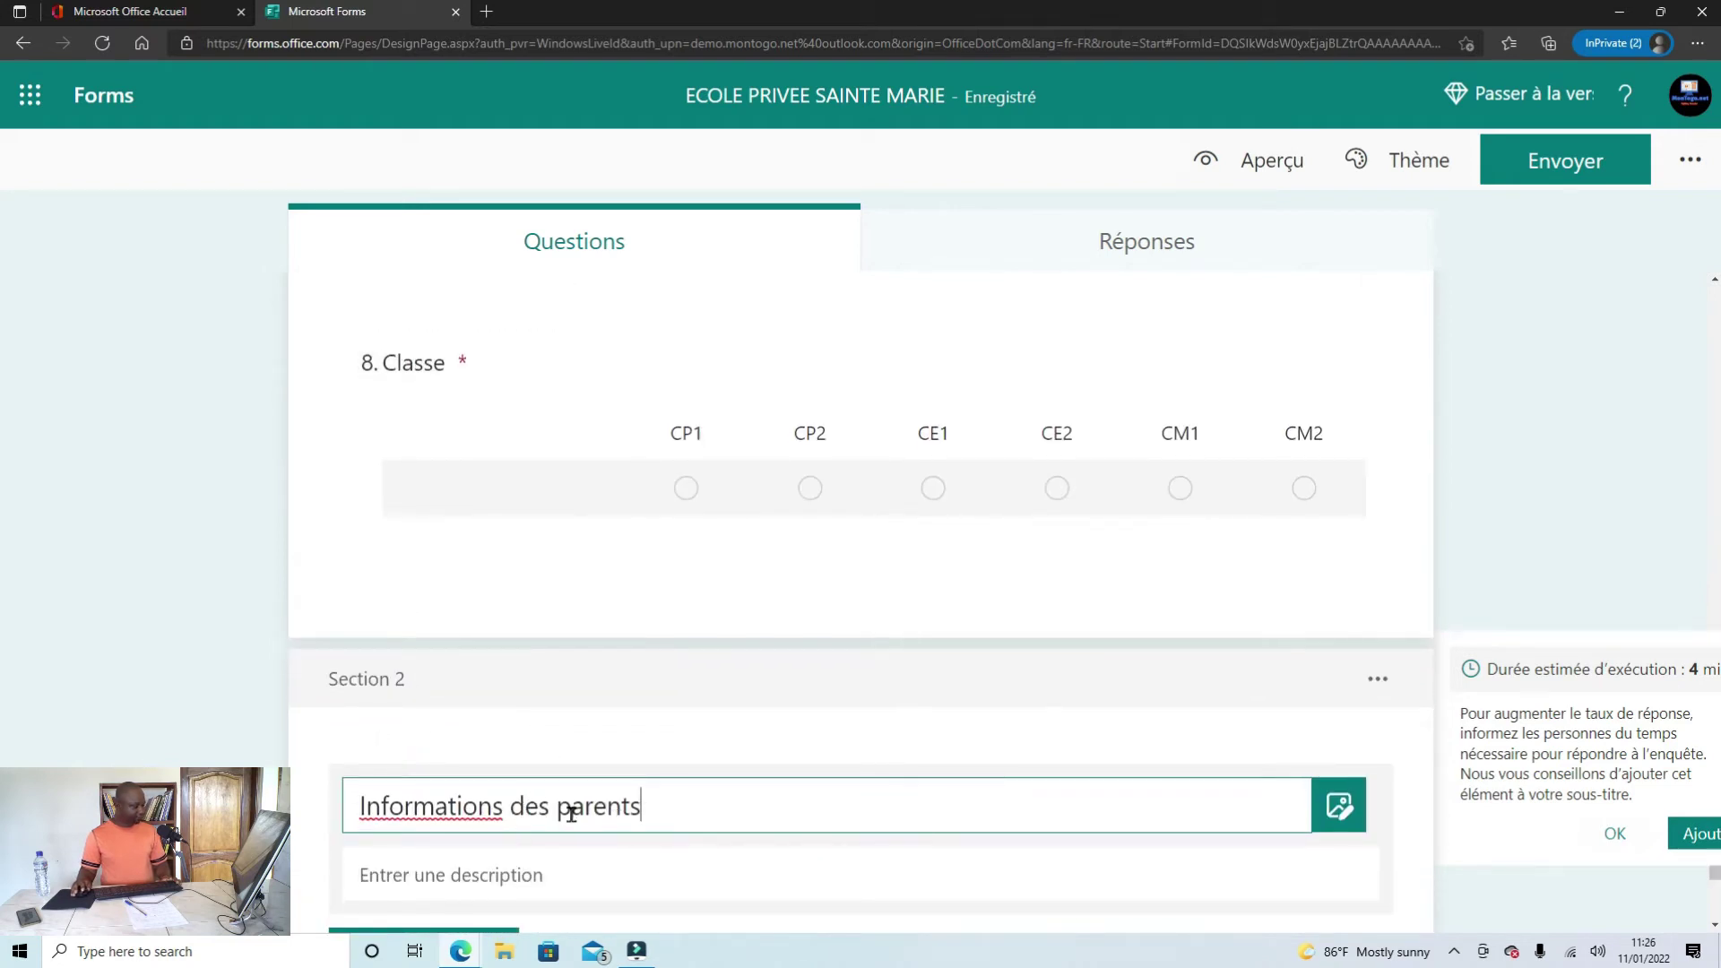
{"action": "scroll", "coordinate": [555, 780], "scroll_direction": "down", "scroll_amount": 2}
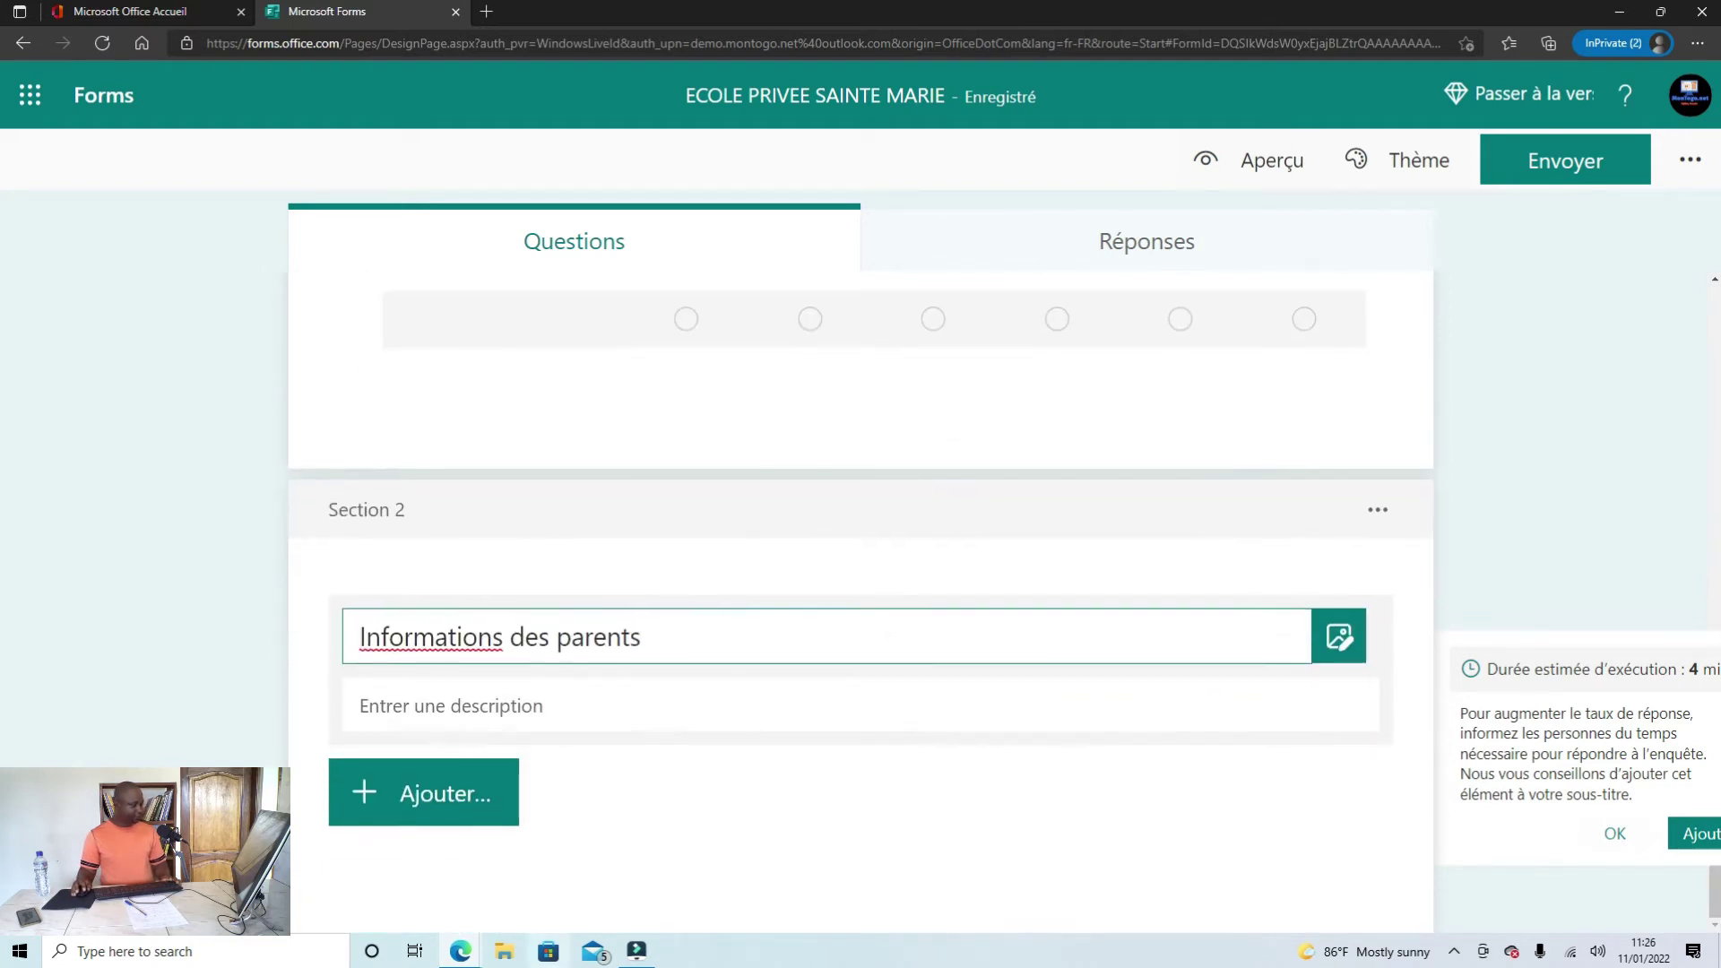
Step: In the Word notes, select the 'Nom du père' label
{"action": "mouse_move", "coordinate": [462, 952]}
{"action": "left_click", "coordinate": [368, 865]}
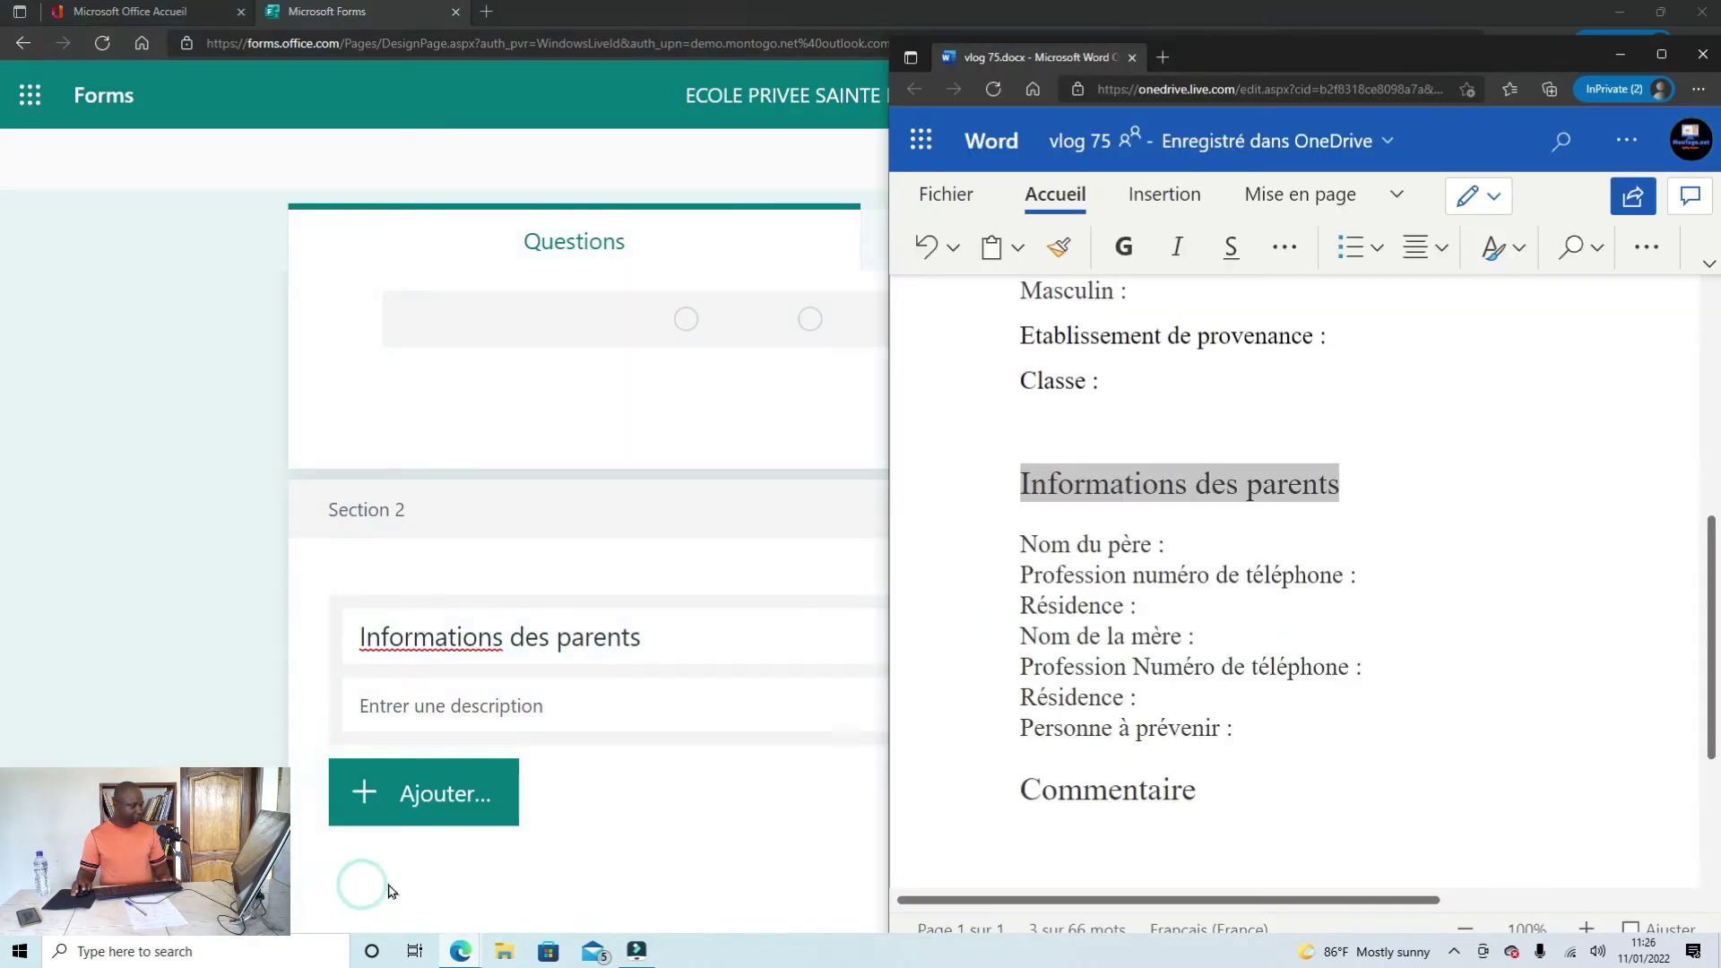
{"action": "left_click_drag", "start_coordinate": [1156, 542], "coordinate": [1029, 549]}
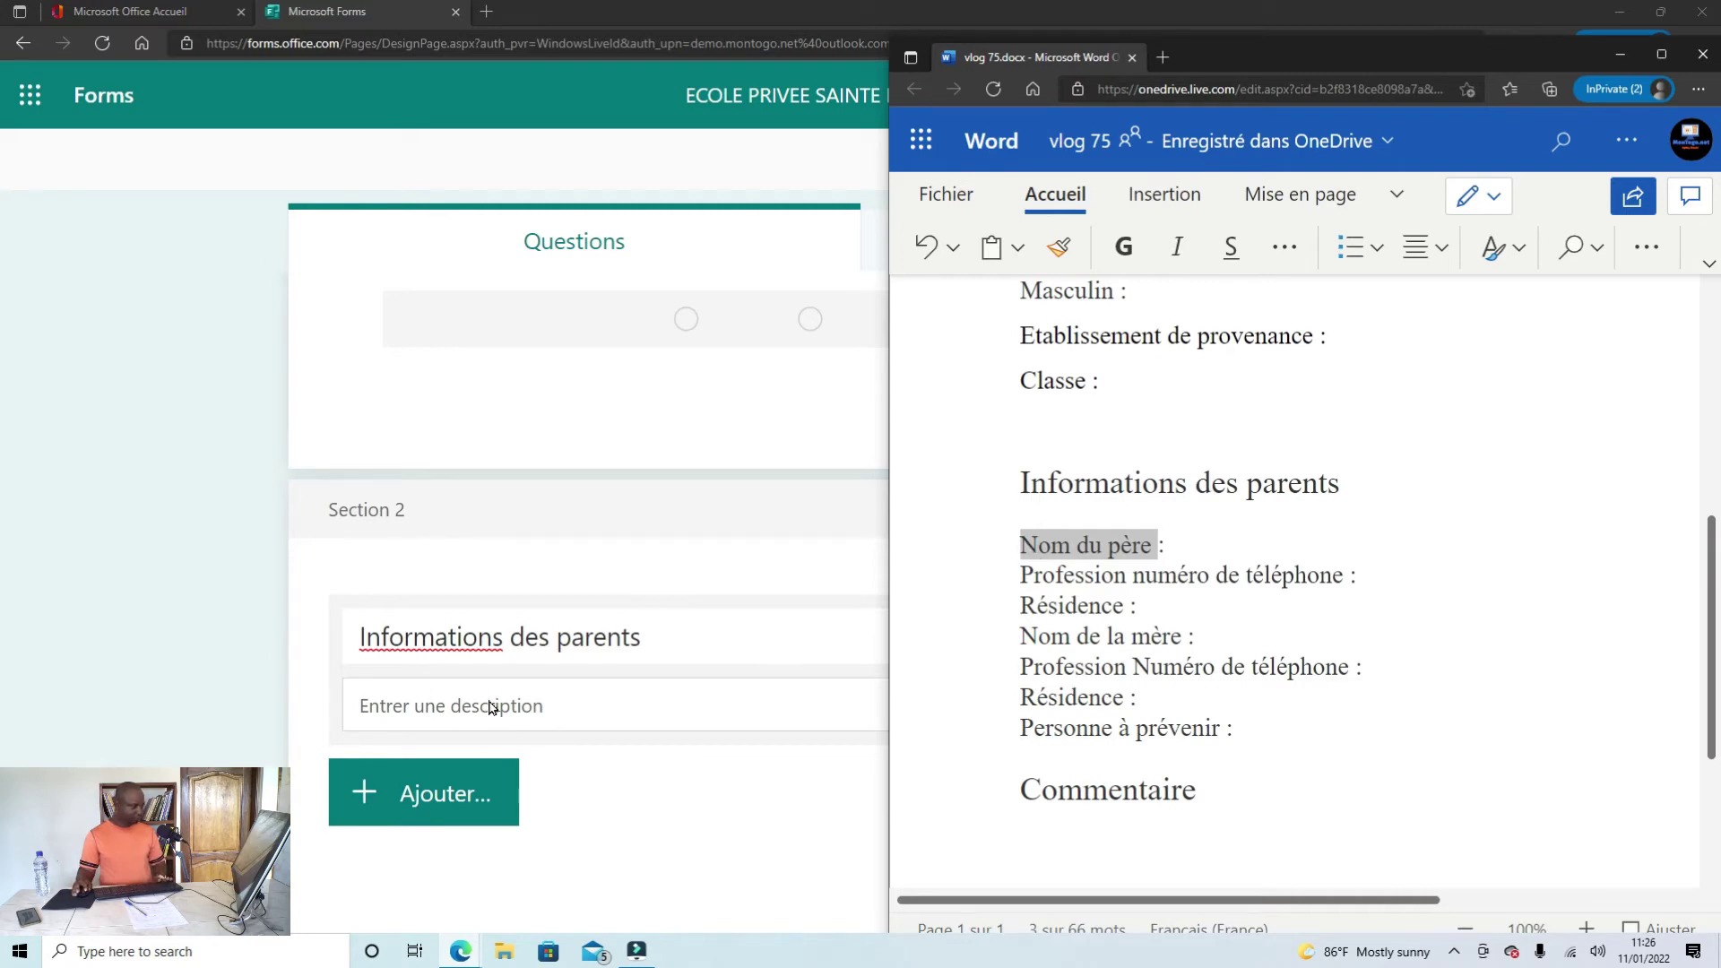
Step: Add text question 9 titled 'Nom du père' to Section 2
{"action": "left_click", "coordinate": [638, 795]}
{"action": "left_click", "coordinate": [443, 794]}
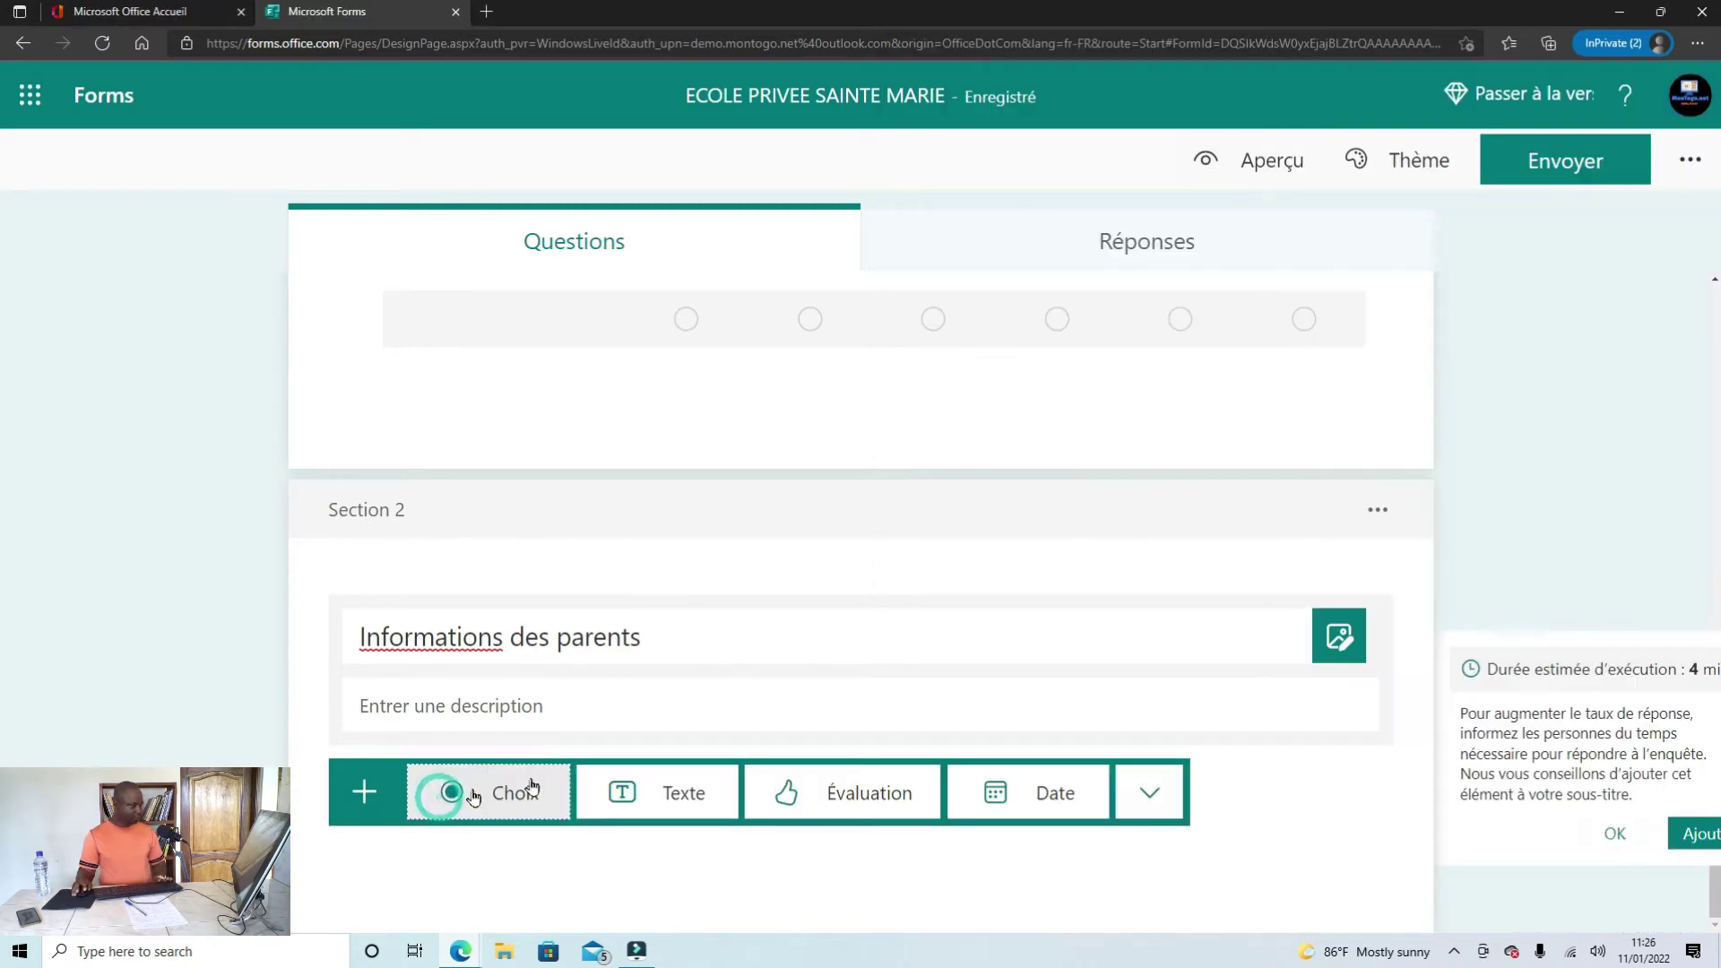
{"action": "left_click", "coordinate": [659, 793]}
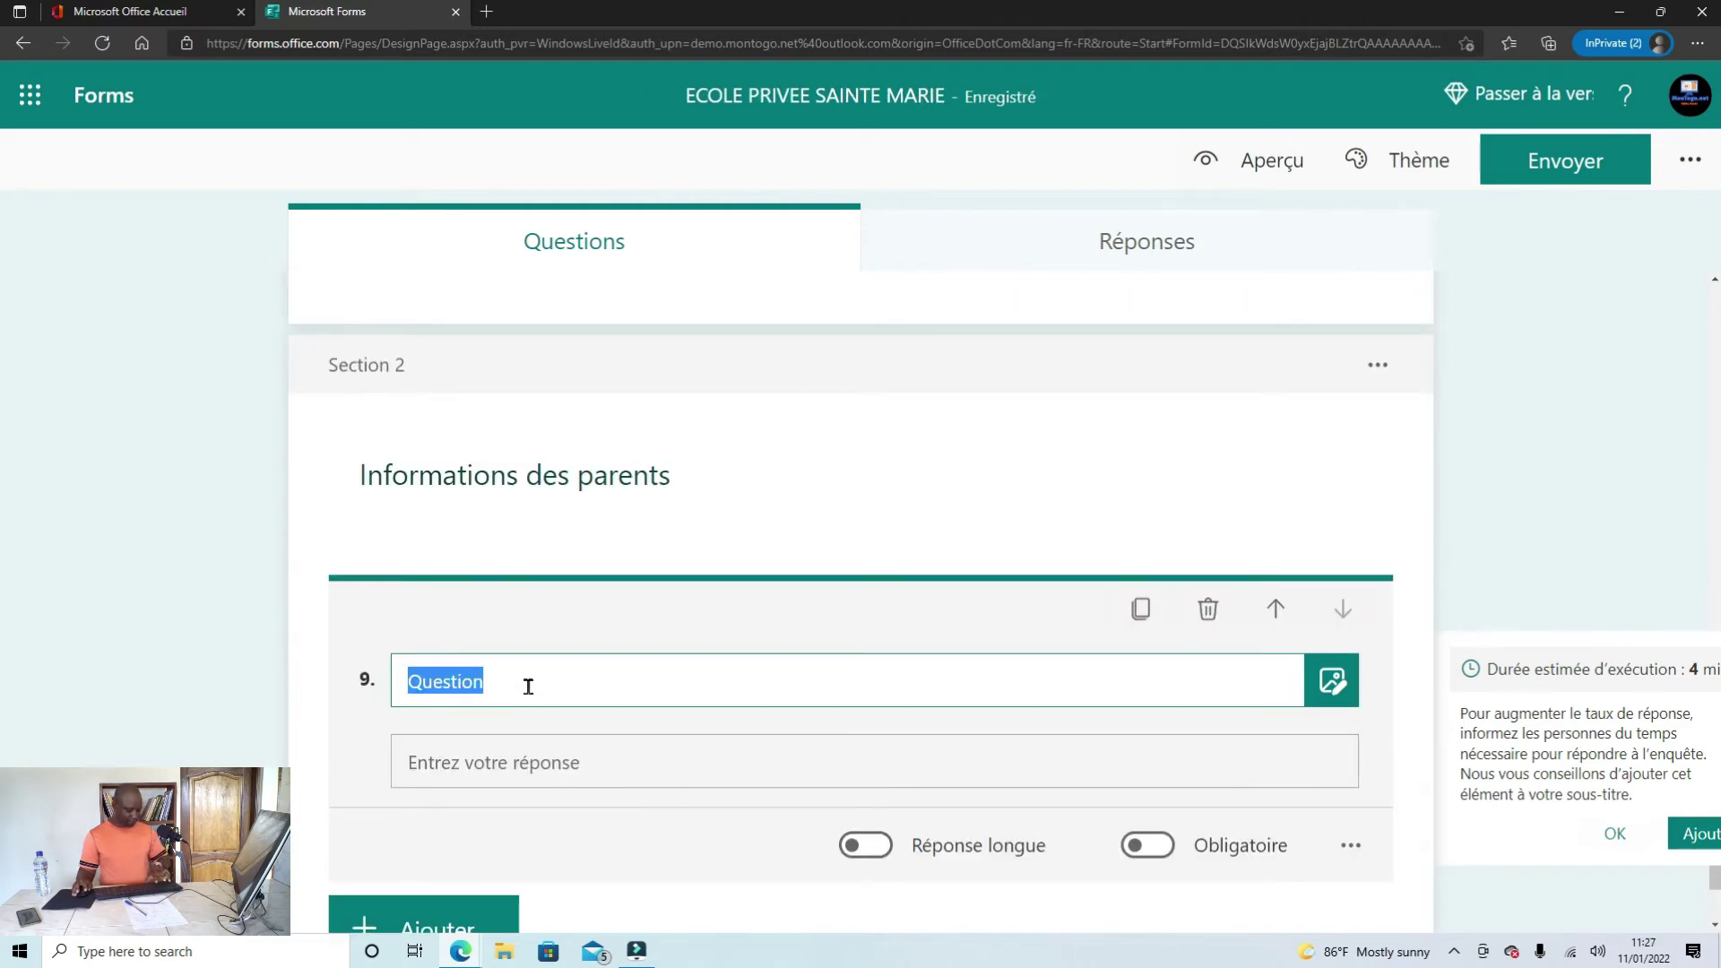
{"action": "type", "text": "Nom du père"}
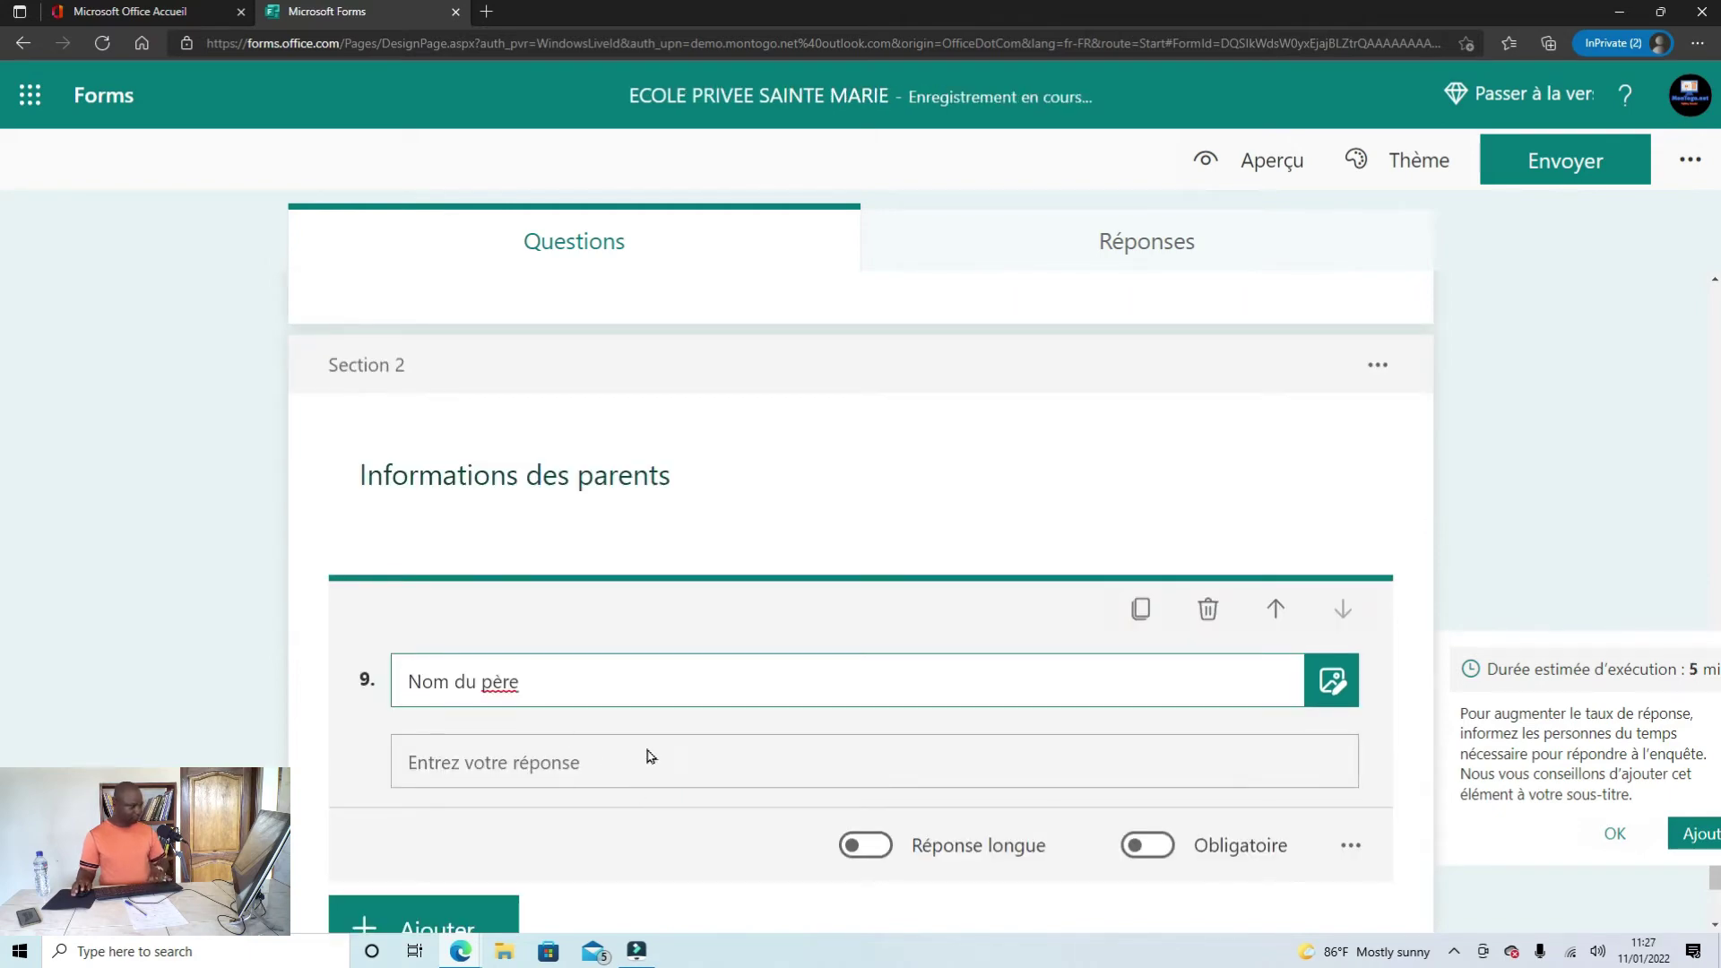
{"action": "scroll", "coordinate": [587, 757], "scroll_direction": "down", "scroll_amount": 1}
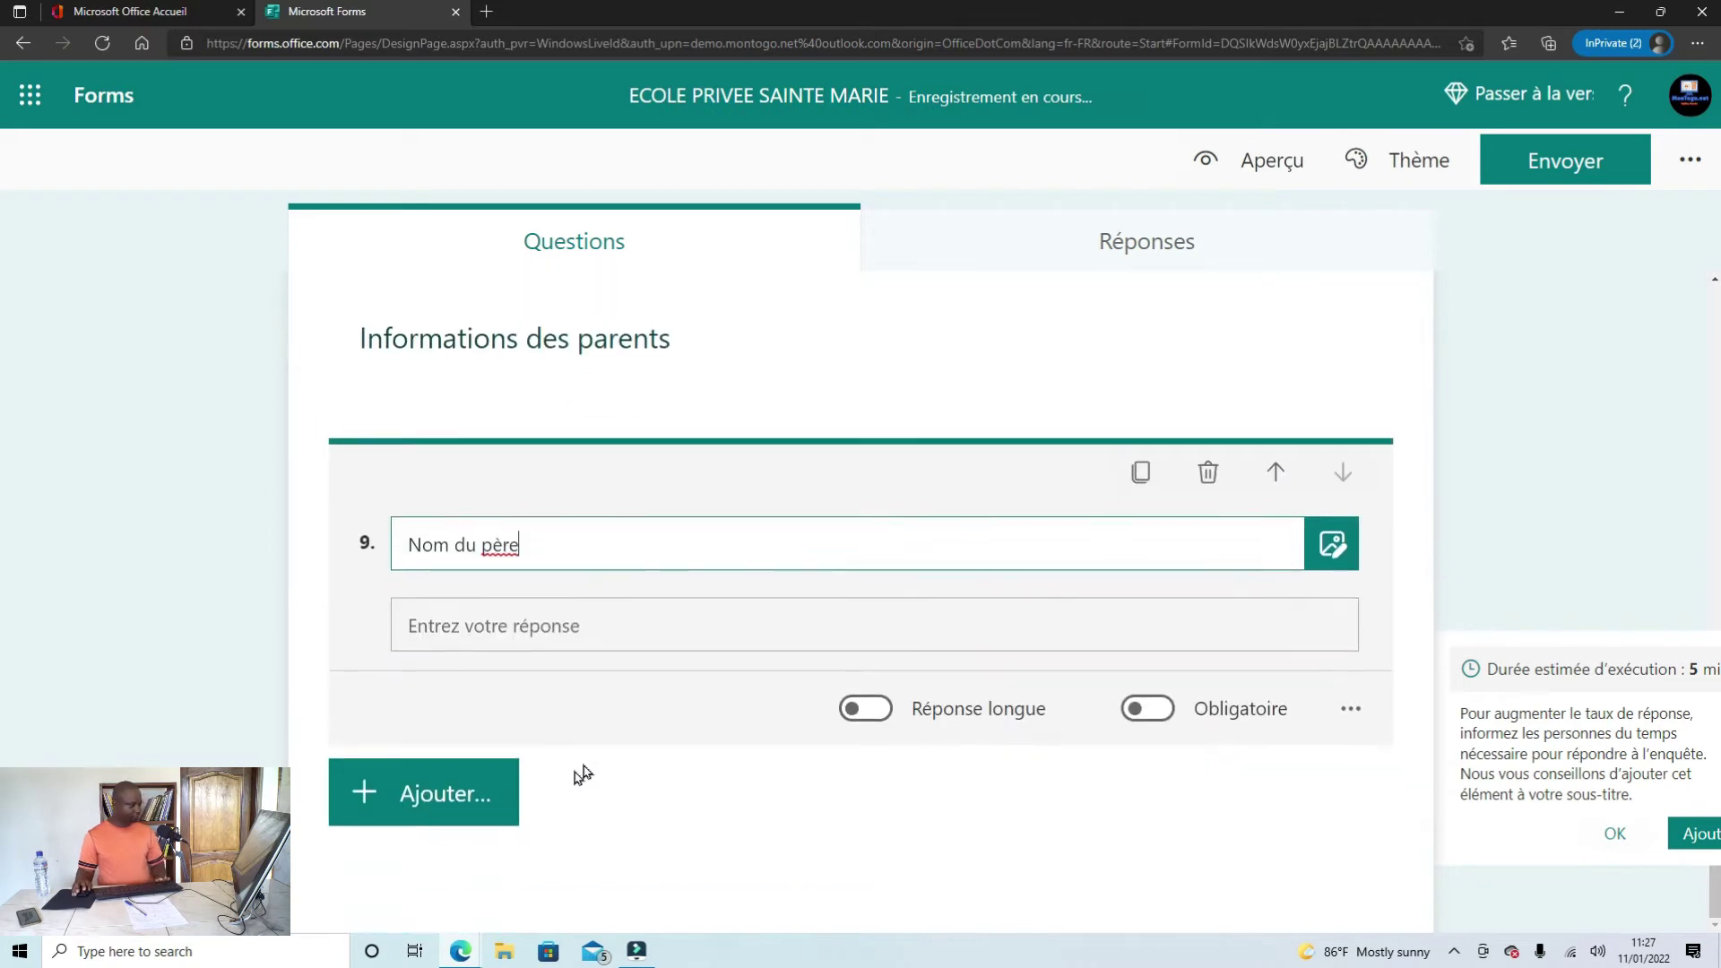
Step: Duplicate question 9 as question 10 and retitle it 'Profession', taken from the Word notes
{"action": "left_click", "coordinate": [460, 950]}
{"action": "left_click", "coordinate": [400, 904]}
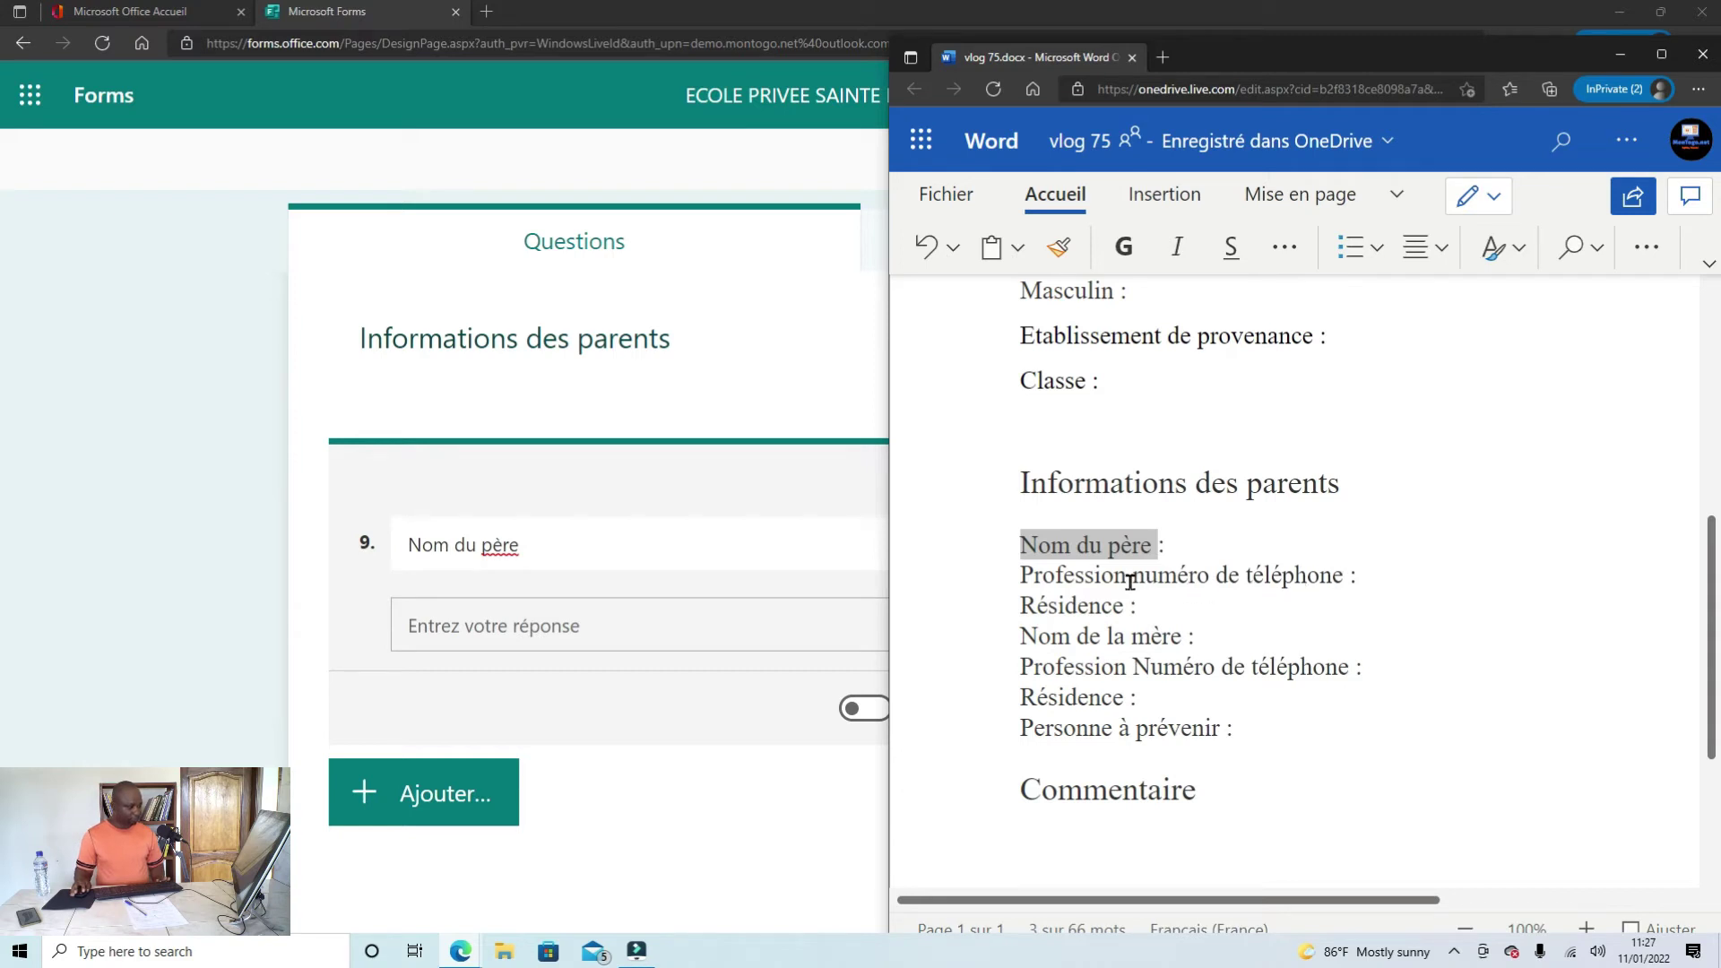
{"action": "left_click_drag", "start_coordinate": [1131, 583], "coordinate": [1006, 584]}
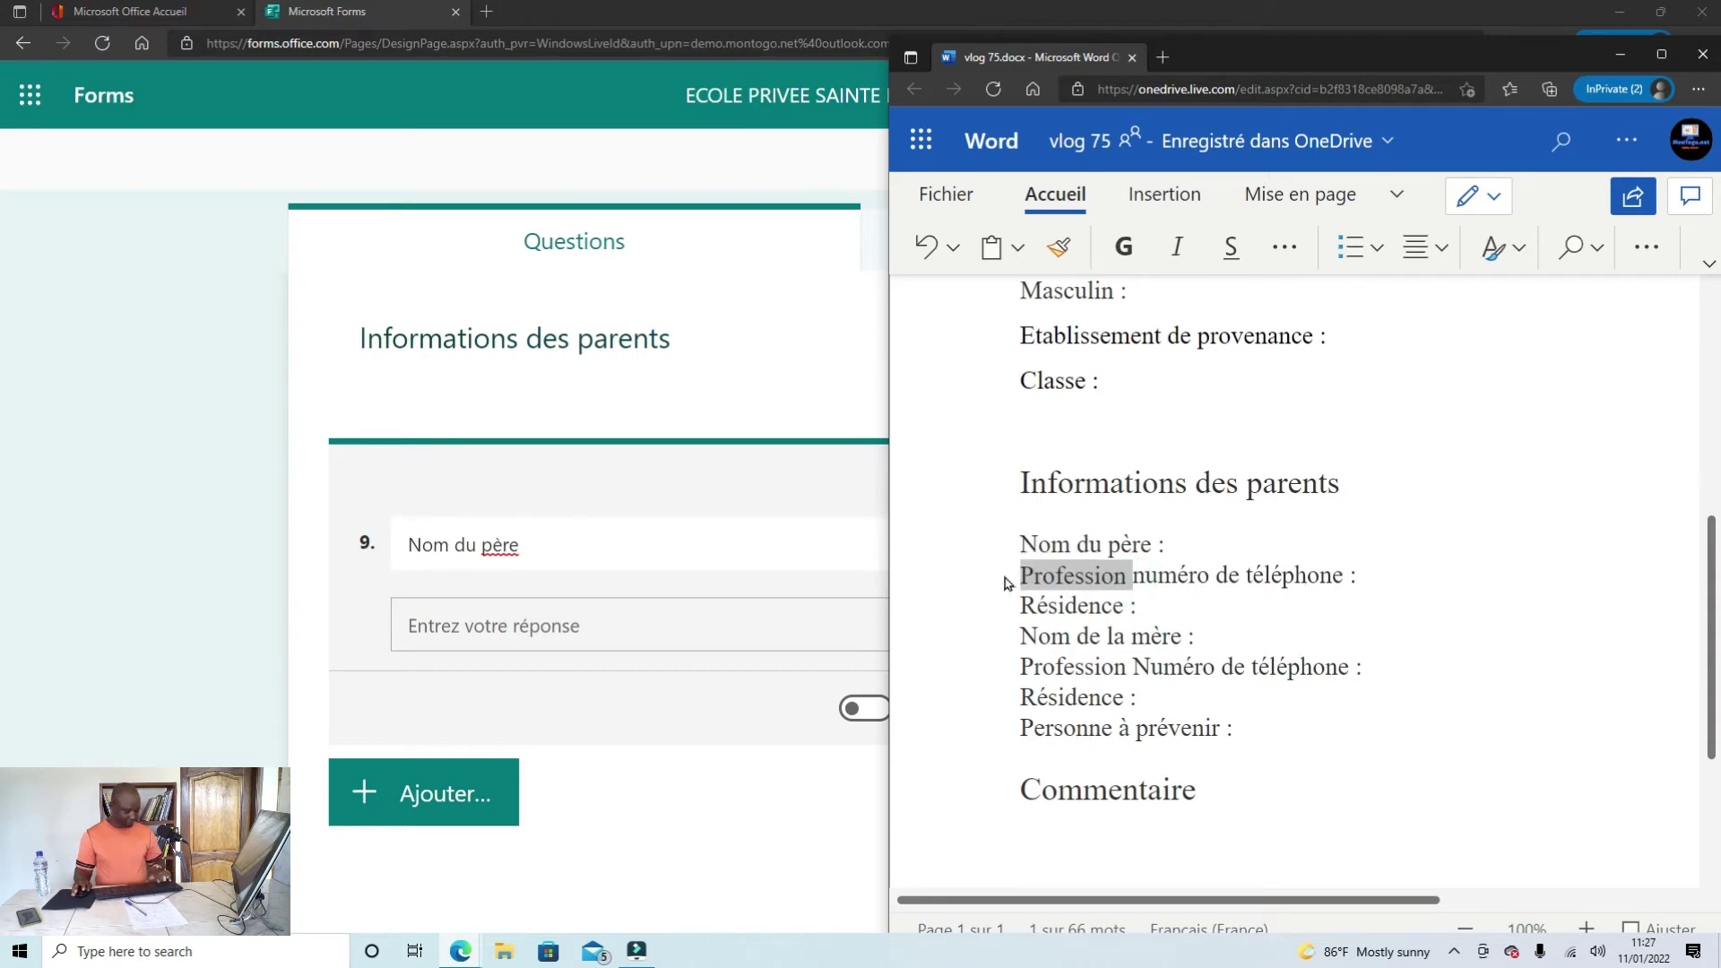
{"action": "left_click", "coordinate": [654, 781]}
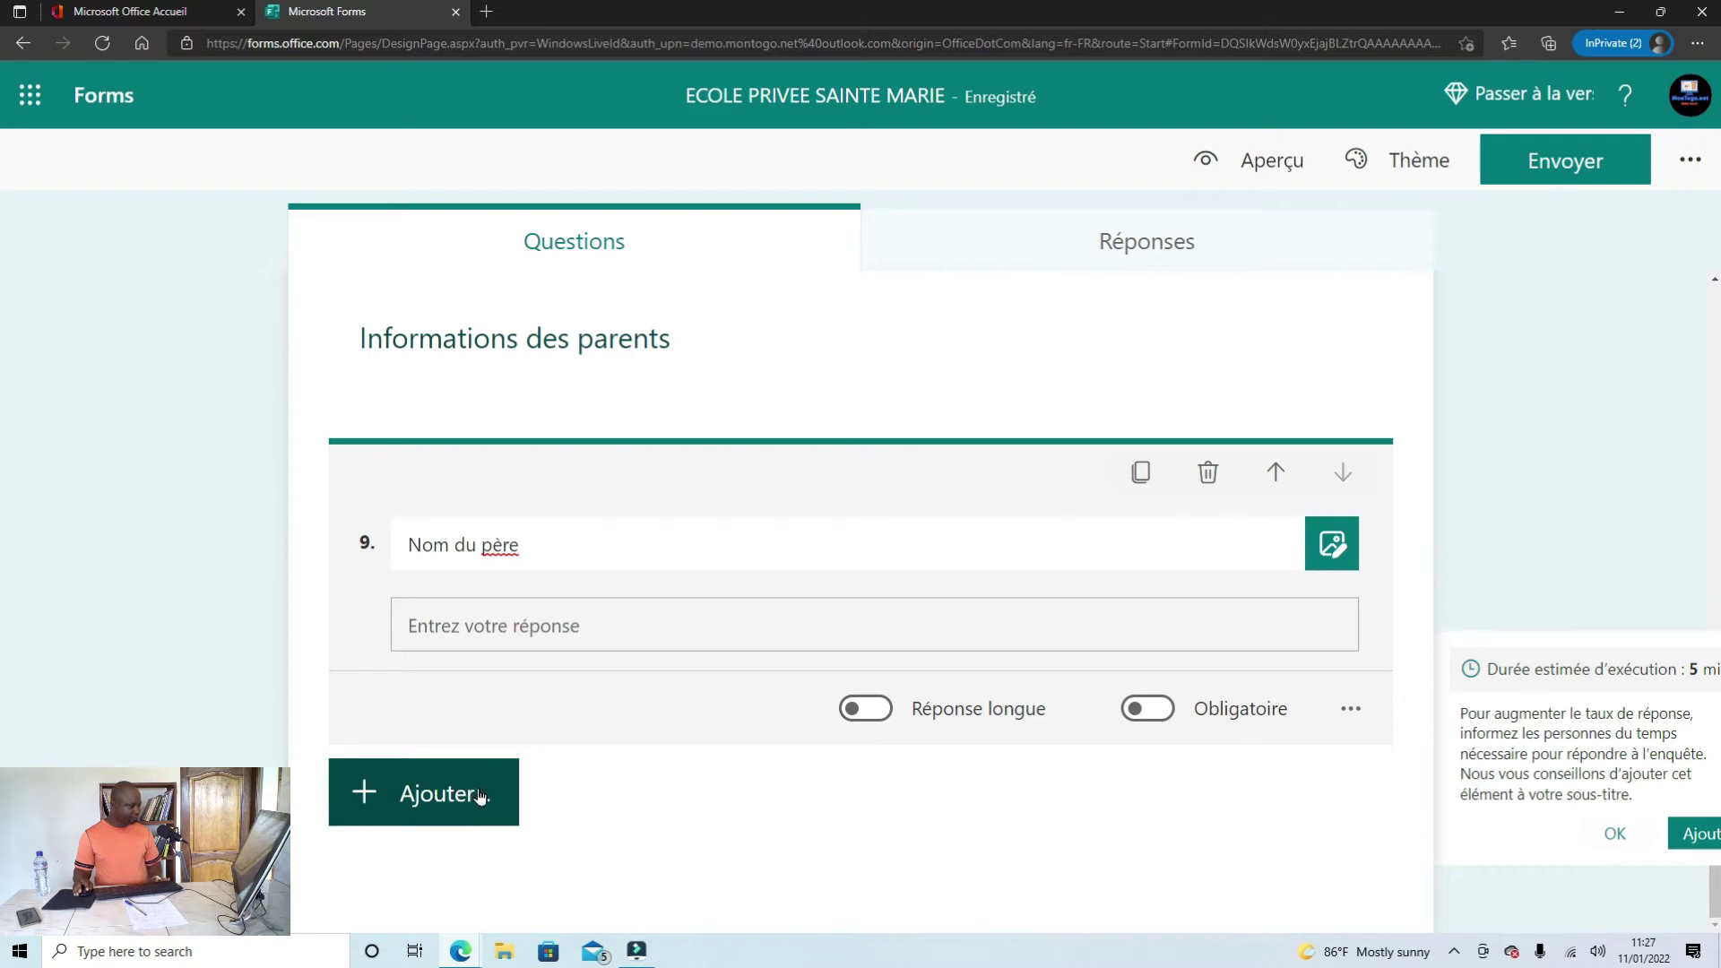
{"action": "left_click", "coordinate": [1142, 472]}
{"action": "left_click", "coordinate": [534, 773]}
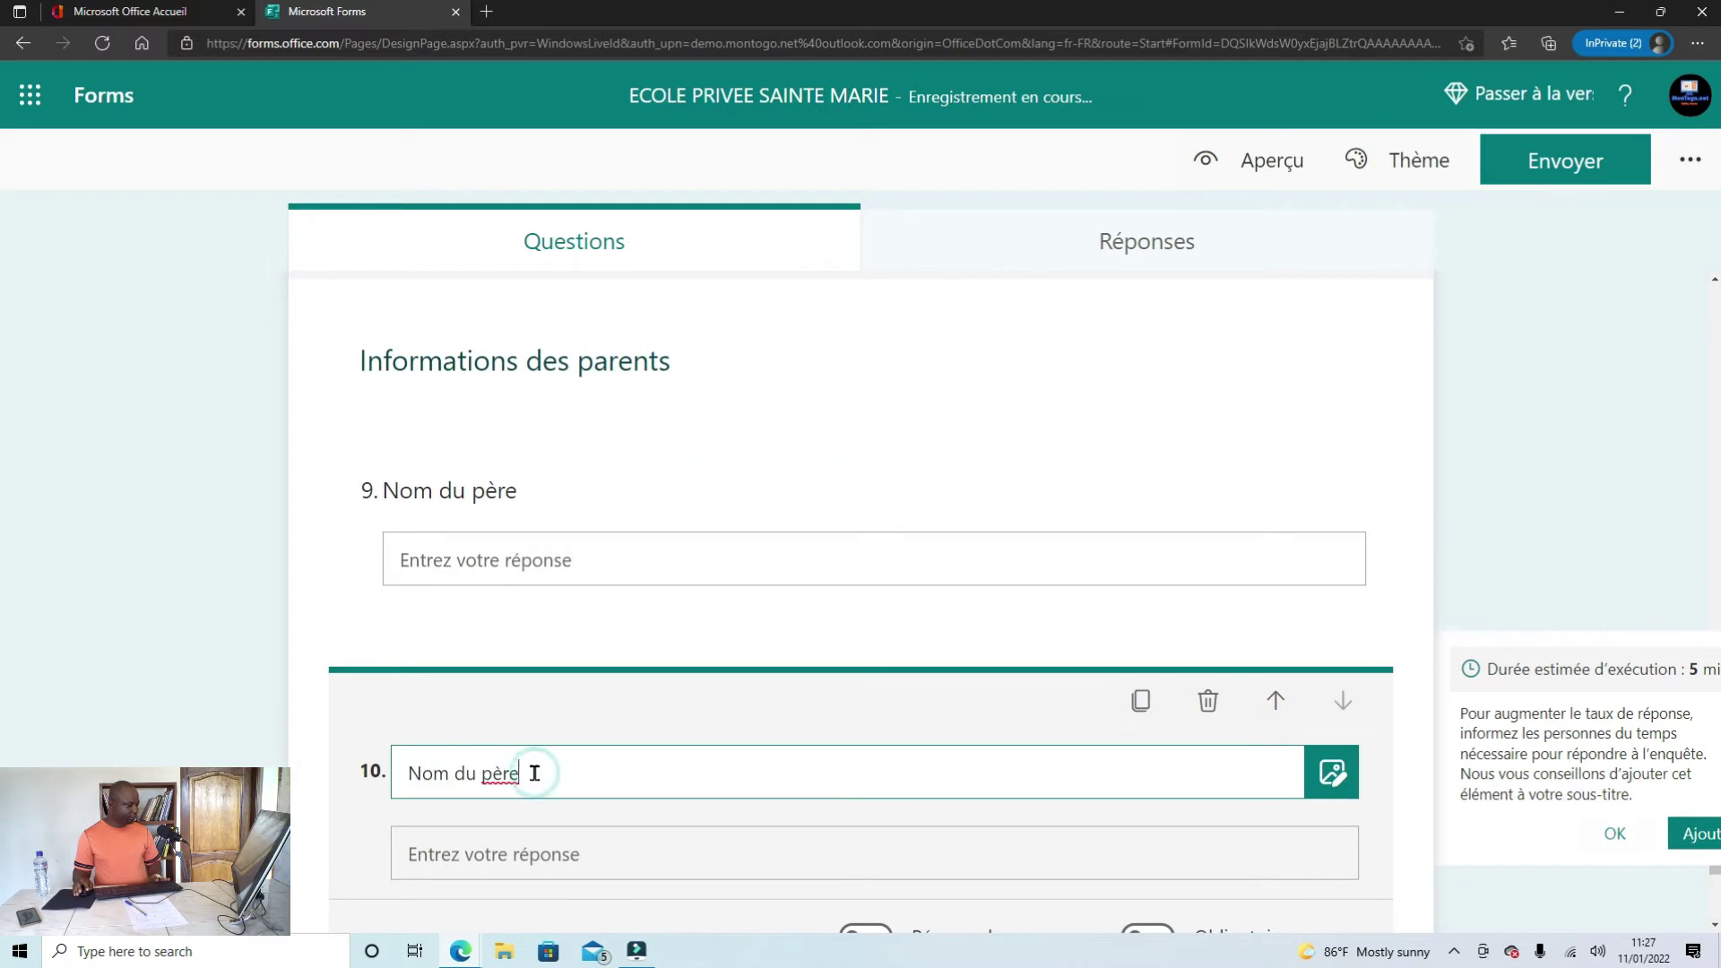
{"action": "left_click_drag", "start_coordinate": [534, 773], "coordinate": [374, 789]}
{"action": "type", "text": "Profession"}
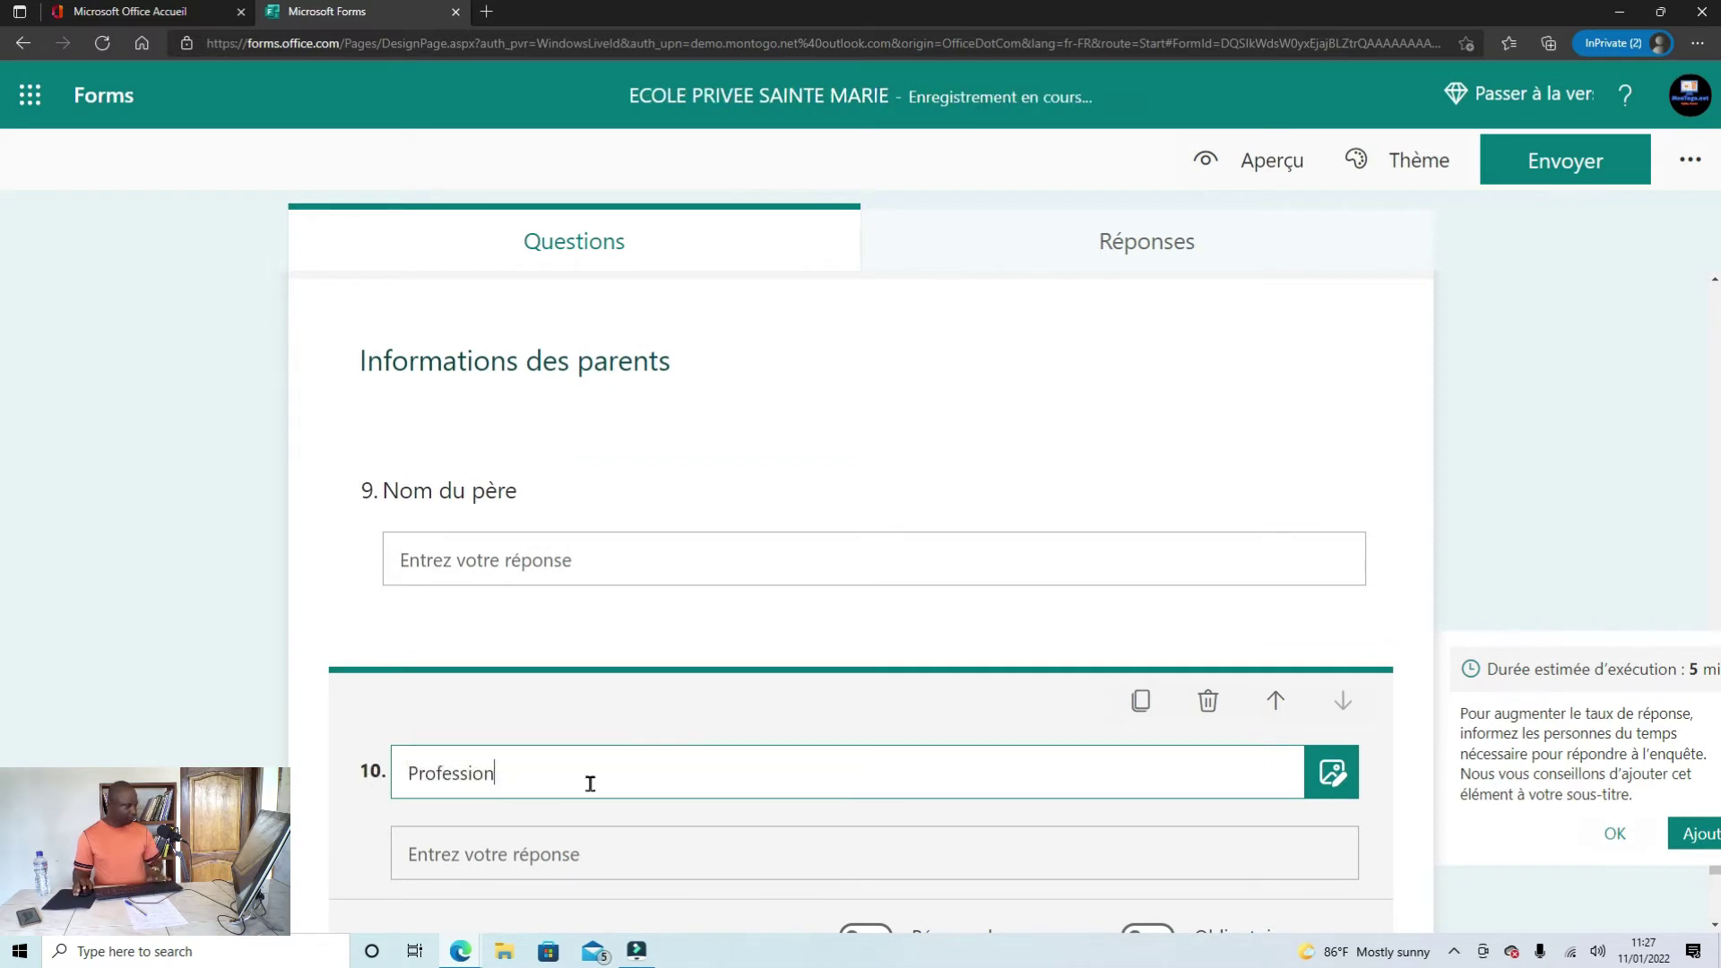
{"action": "scroll", "coordinate": [572, 771], "scroll_direction": "down", "scroll_amount": 2}
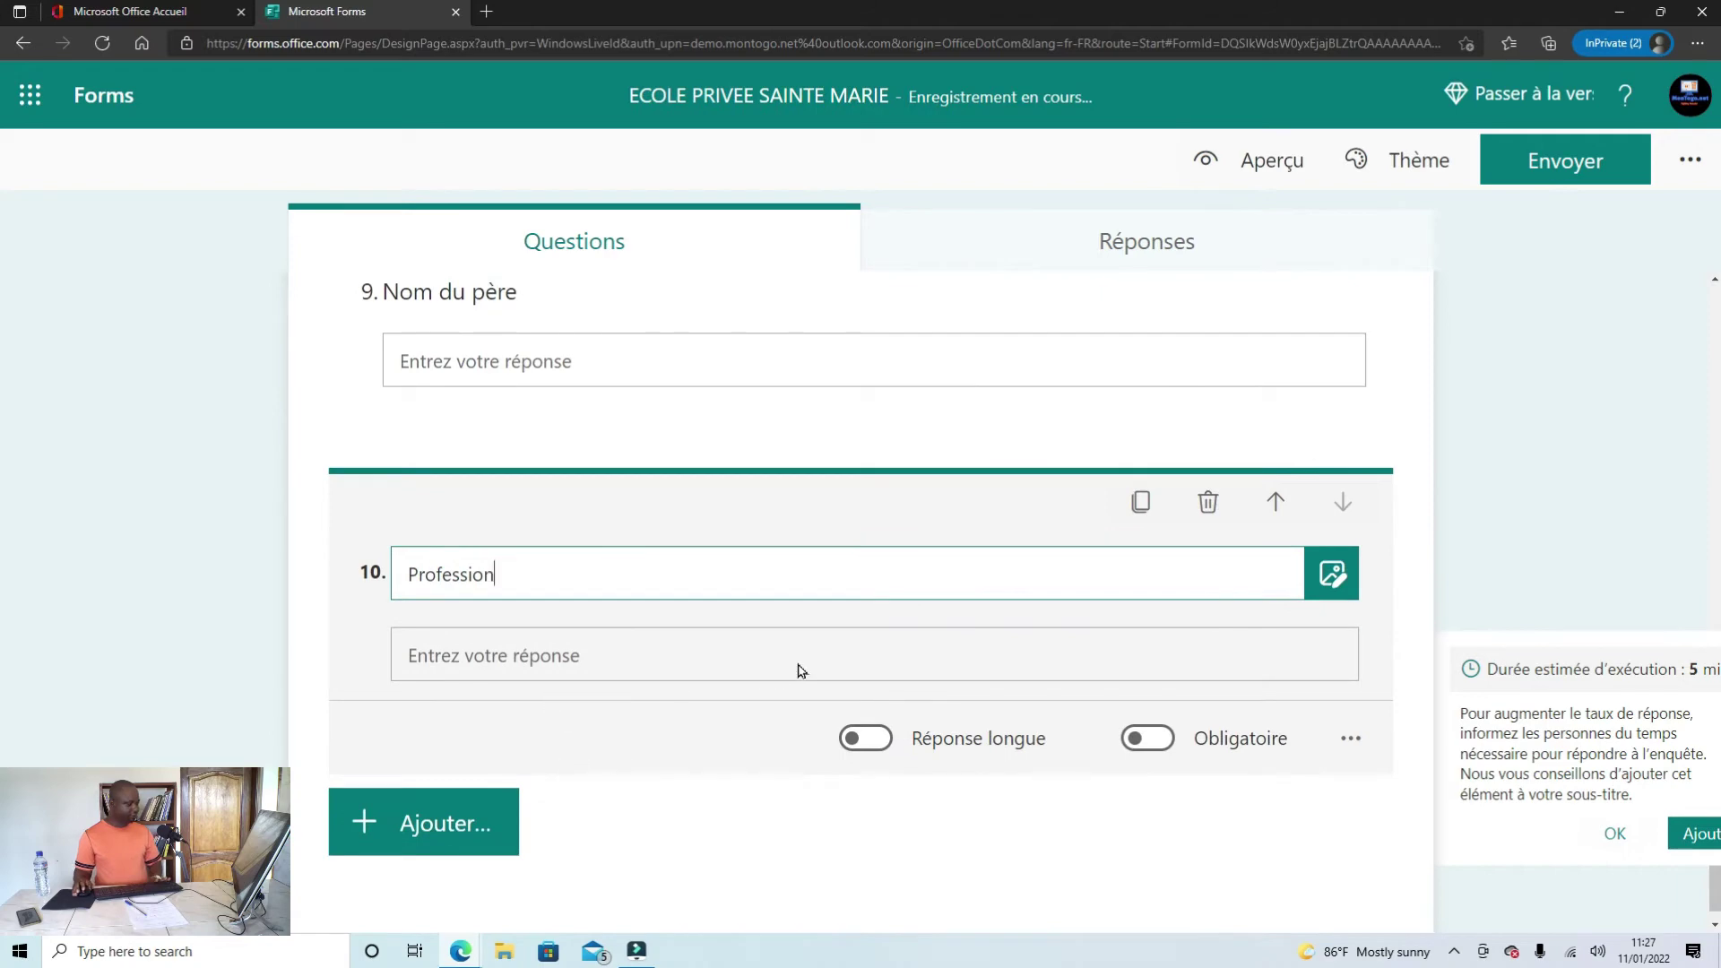
Step: Select 'numéro de téléphone' in the Word notes
{"action": "left_click", "coordinate": [461, 951]}
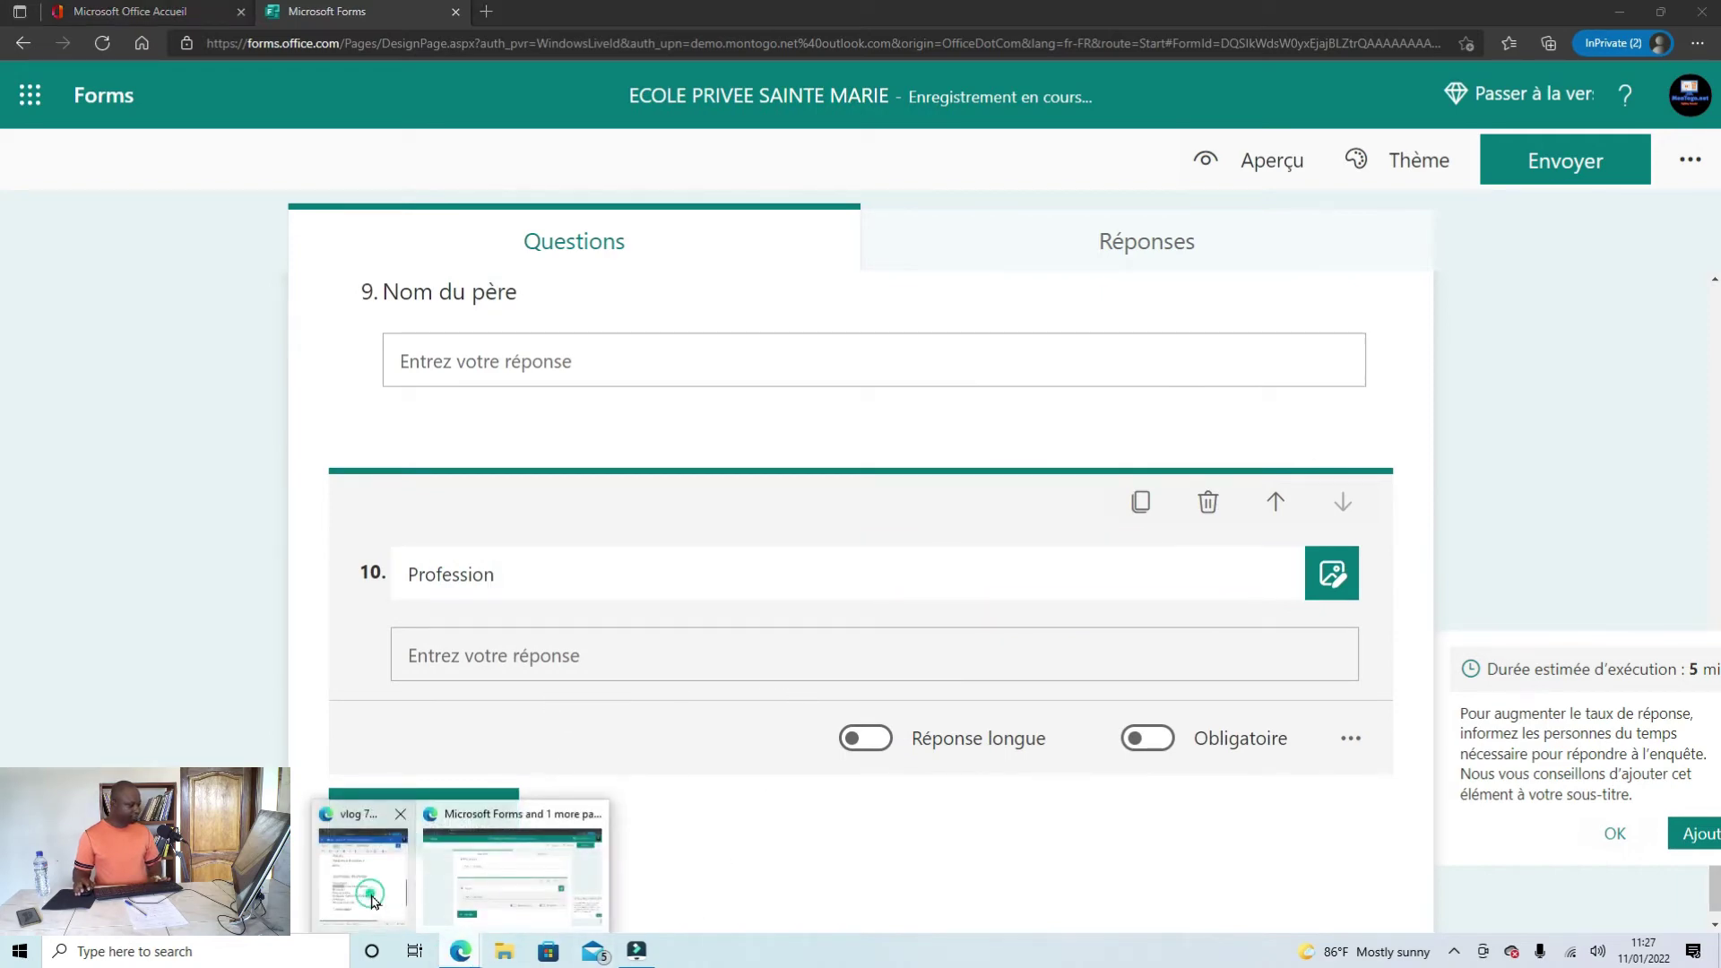
{"action": "left_click", "coordinate": [402, 904]}
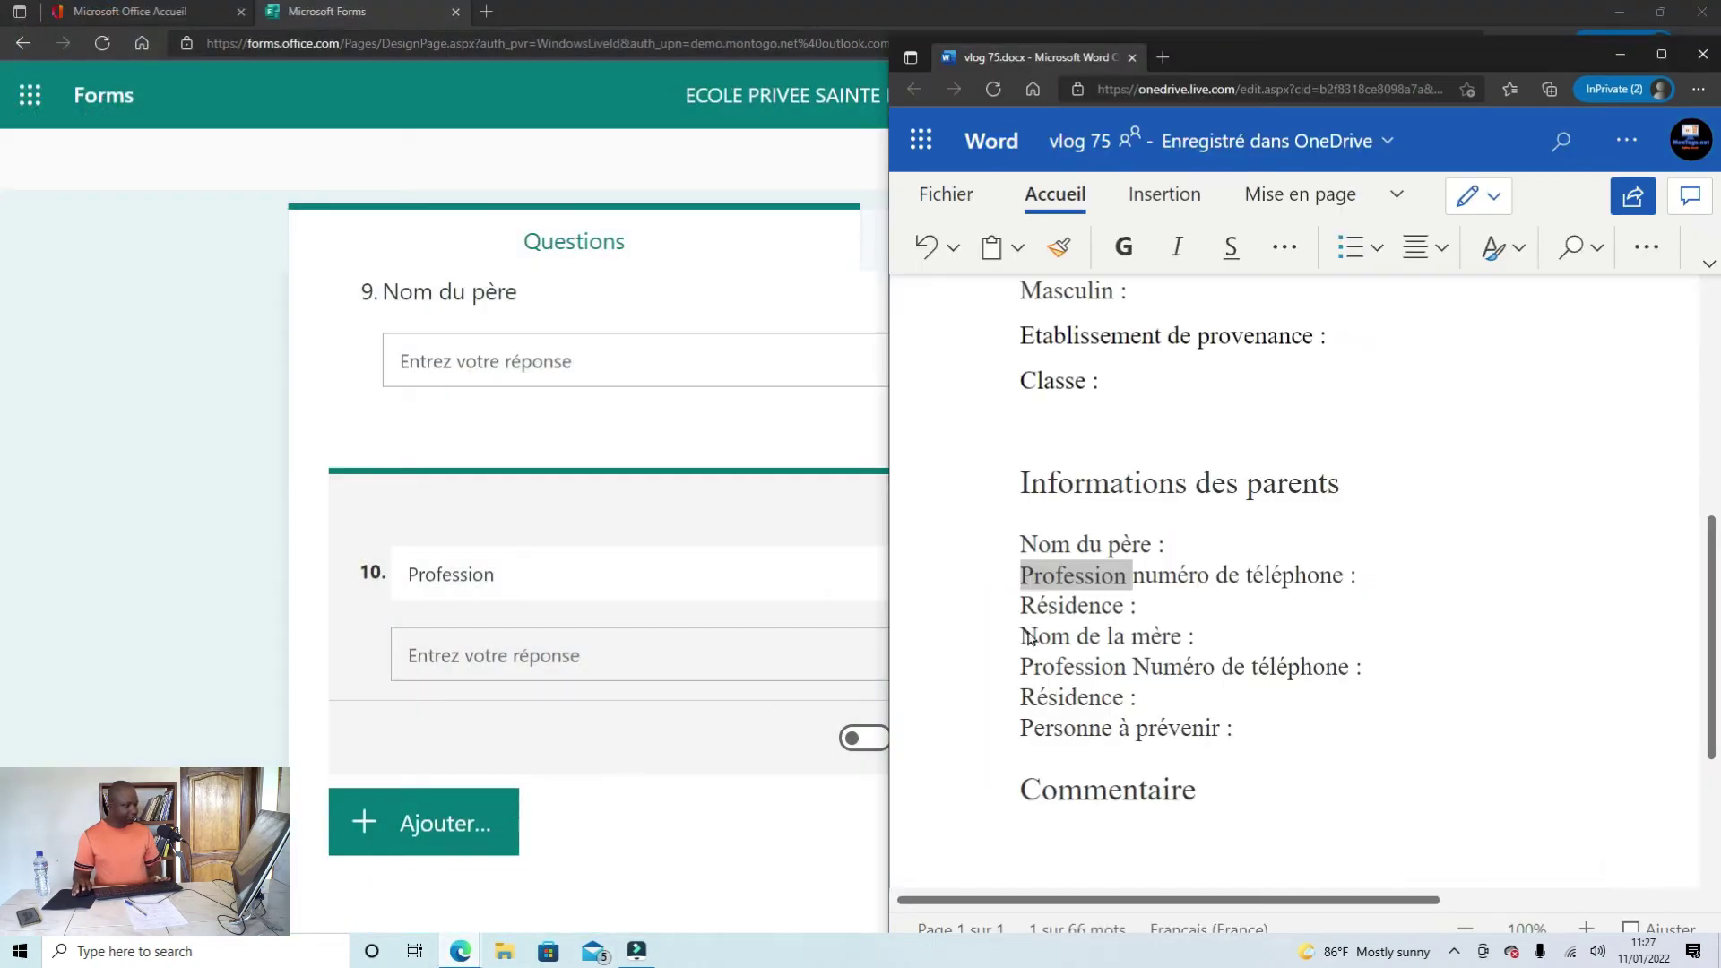
{"action": "left_click_drag", "start_coordinate": [1358, 577], "coordinate": [1136, 583]}
{"action": "left_click", "coordinate": [1318, 574]}
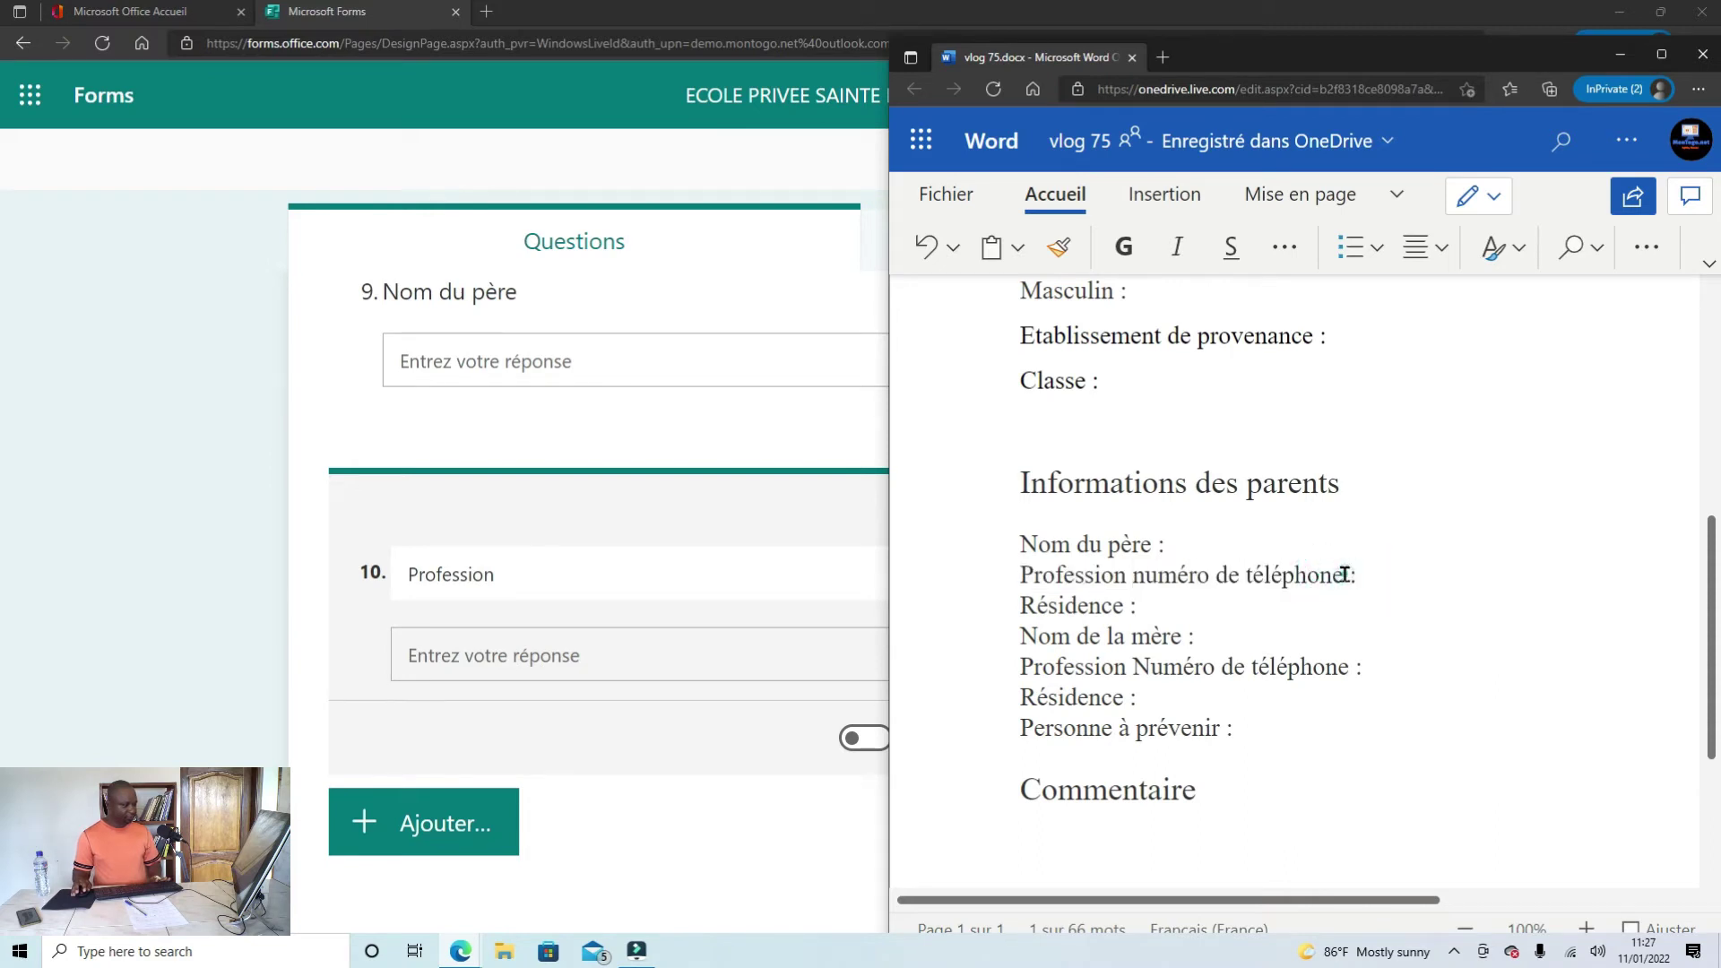
{"action": "left_click_drag", "start_coordinate": [1344, 577], "coordinate": [1138, 581]}
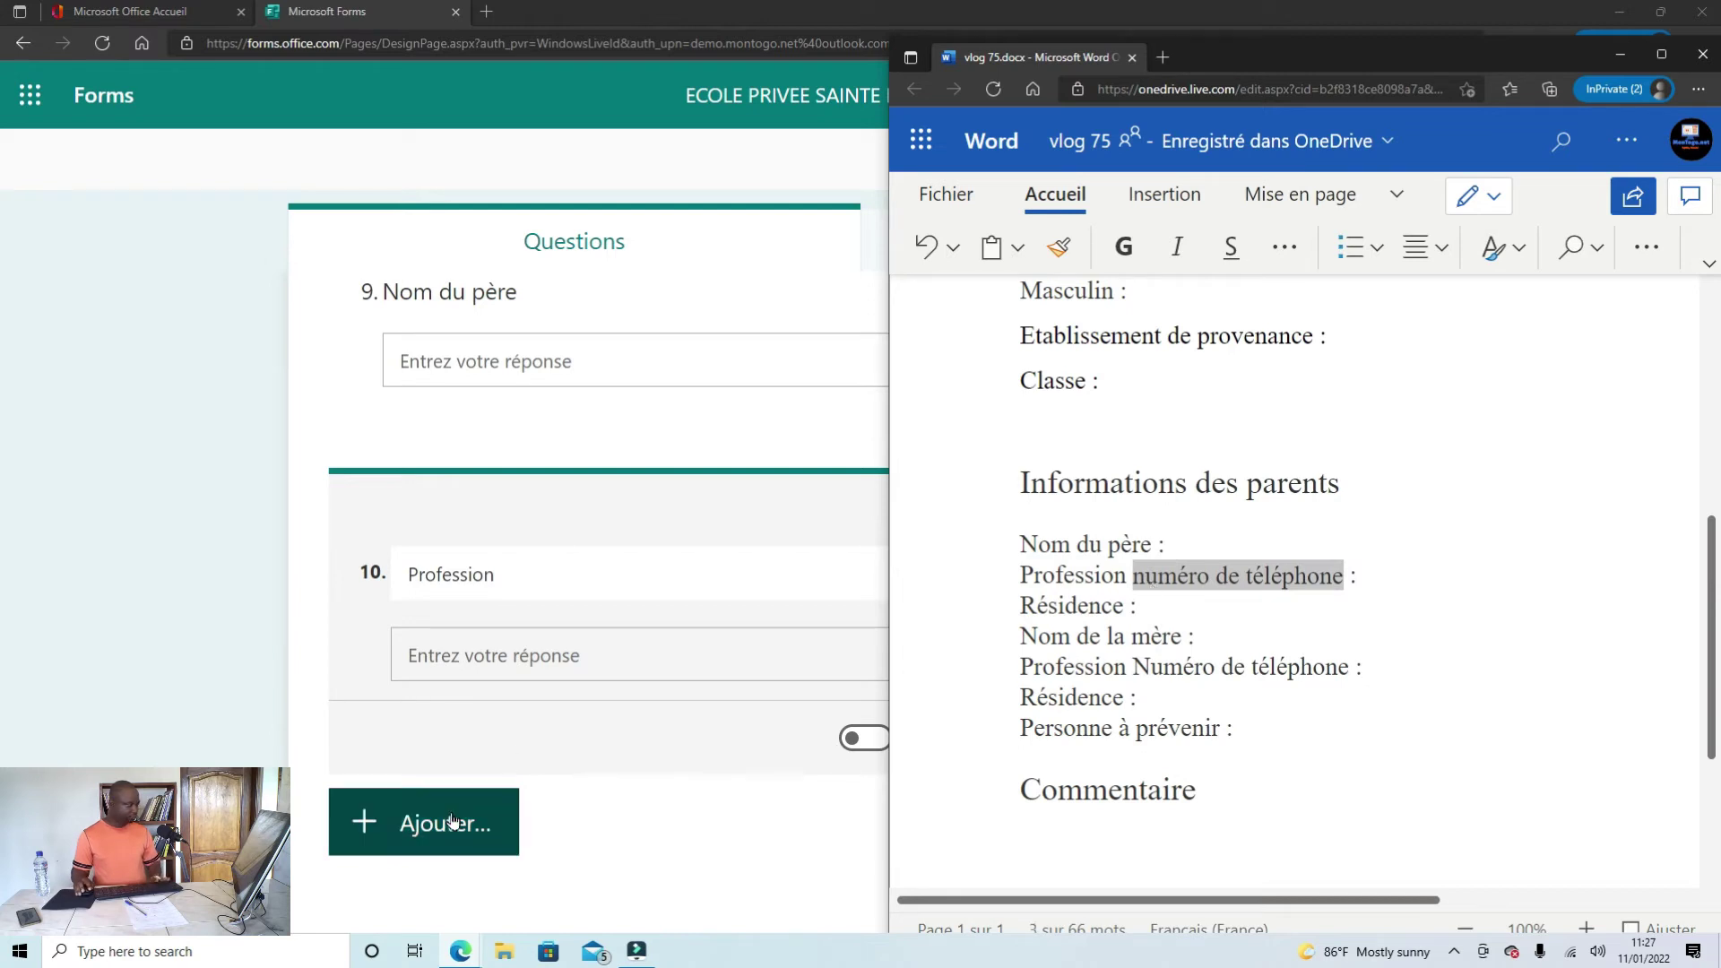
Step: Add text question 11 titled 'numéro de téléphone' after Profession
{"action": "left_click", "coordinate": [499, 811]}
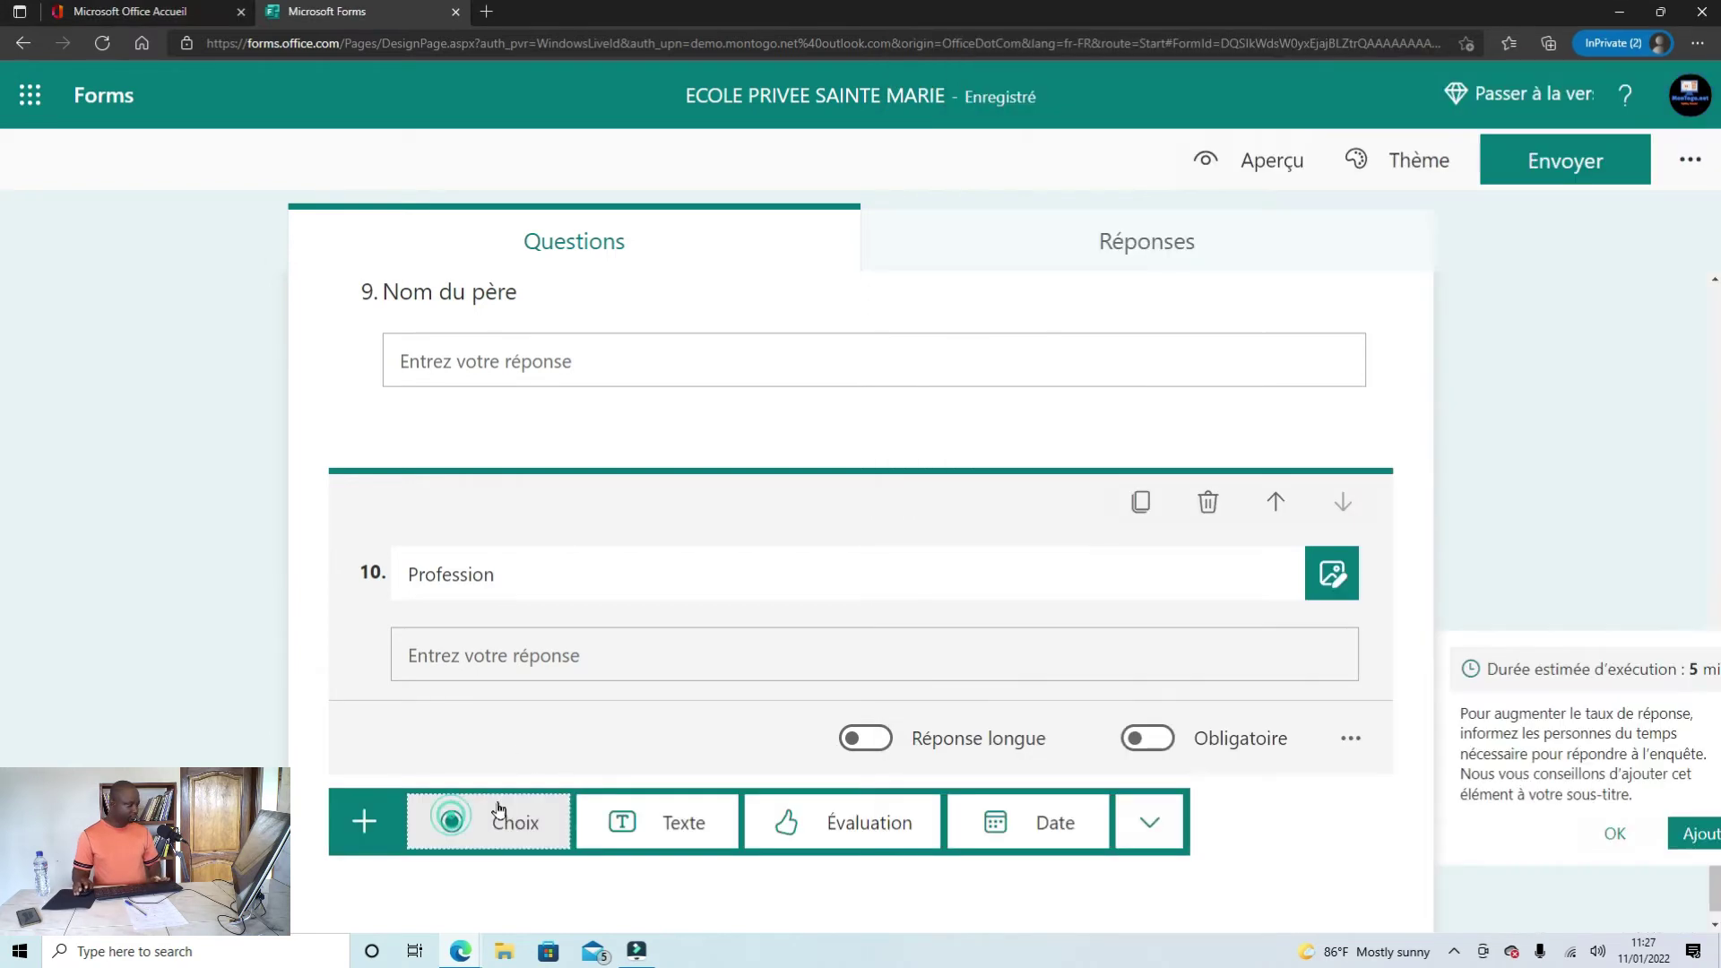
{"action": "left_click", "coordinate": [663, 823]}
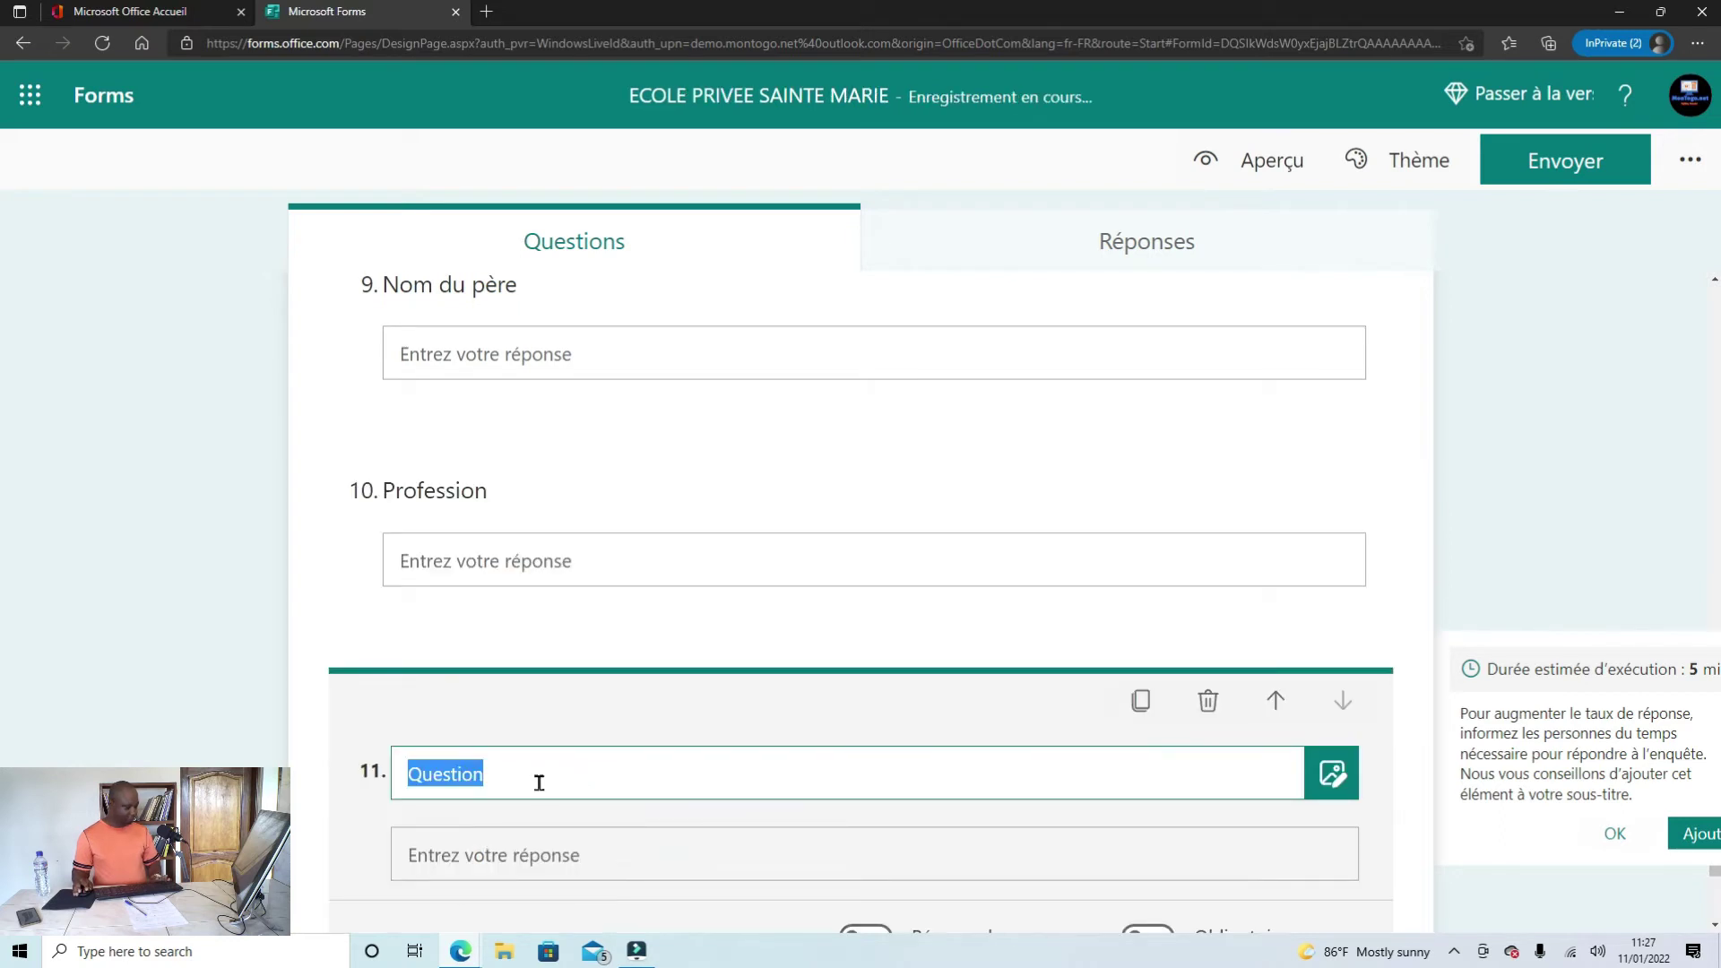
{"action": "type", "text": "numéro de téléphone"}
{"action": "scroll", "coordinate": [549, 784], "scroll_direction": "down", "scroll_amount": 3}
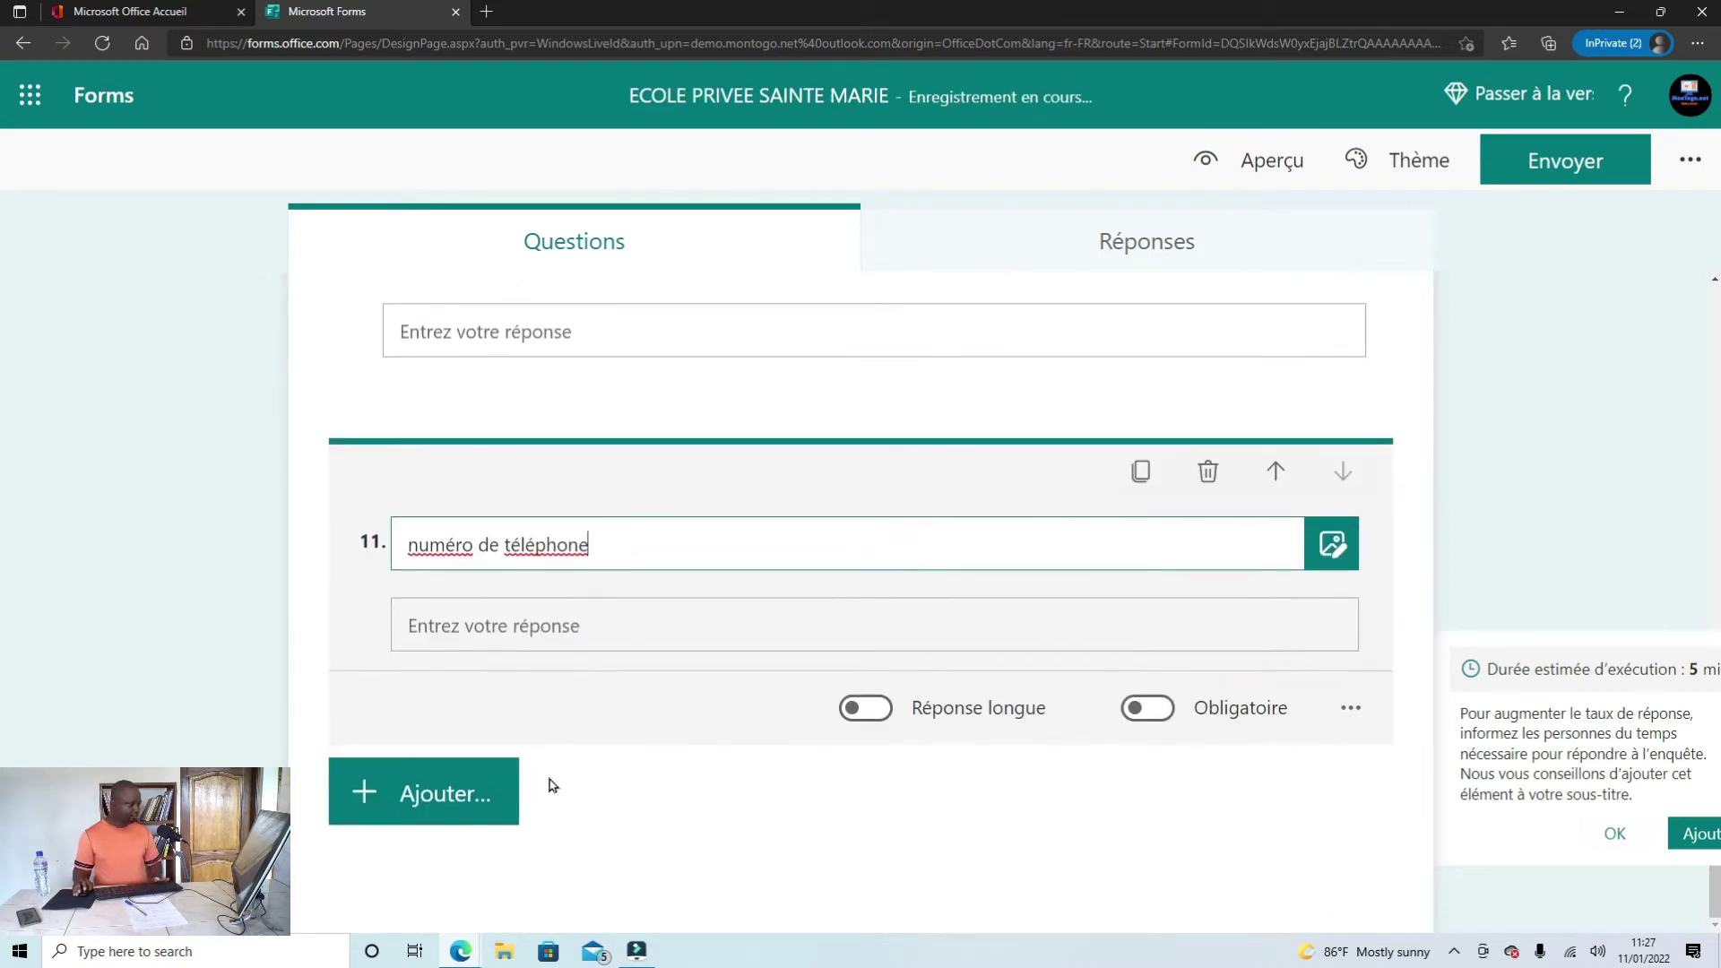
Step: Add text question 12 'Résidence', matching the label in the Word draft
{"action": "mouse_move", "coordinate": [460, 948]}
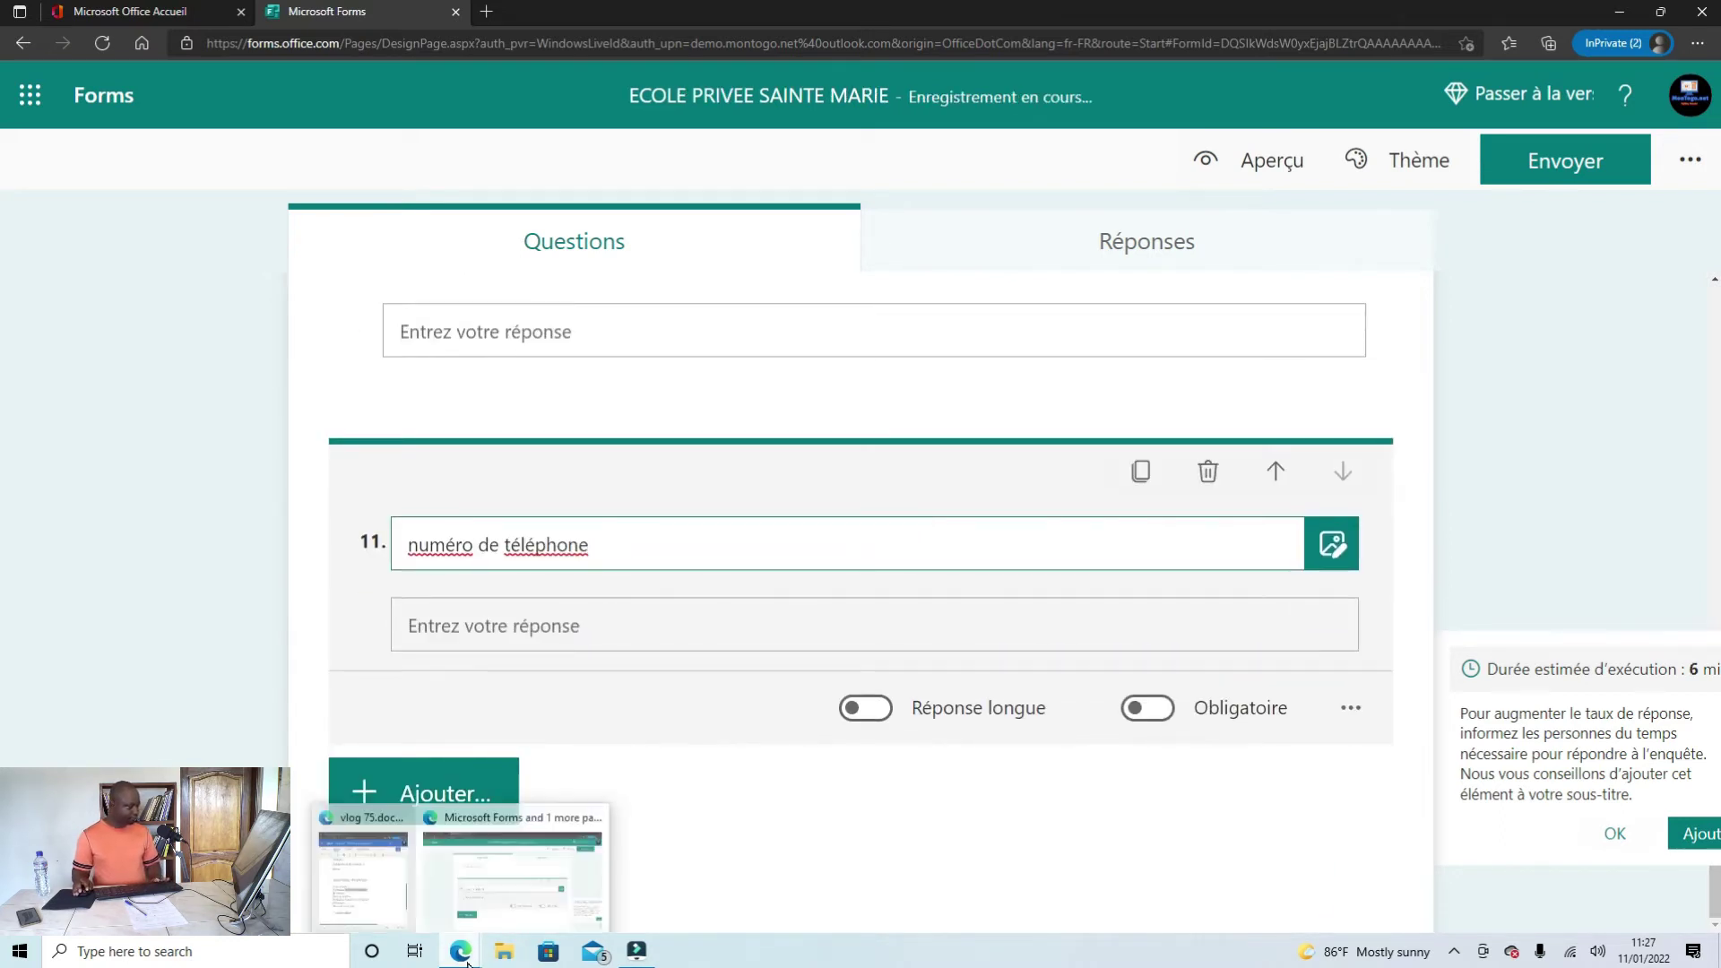
{"action": "left_click", "coordinate": [382, 912]}
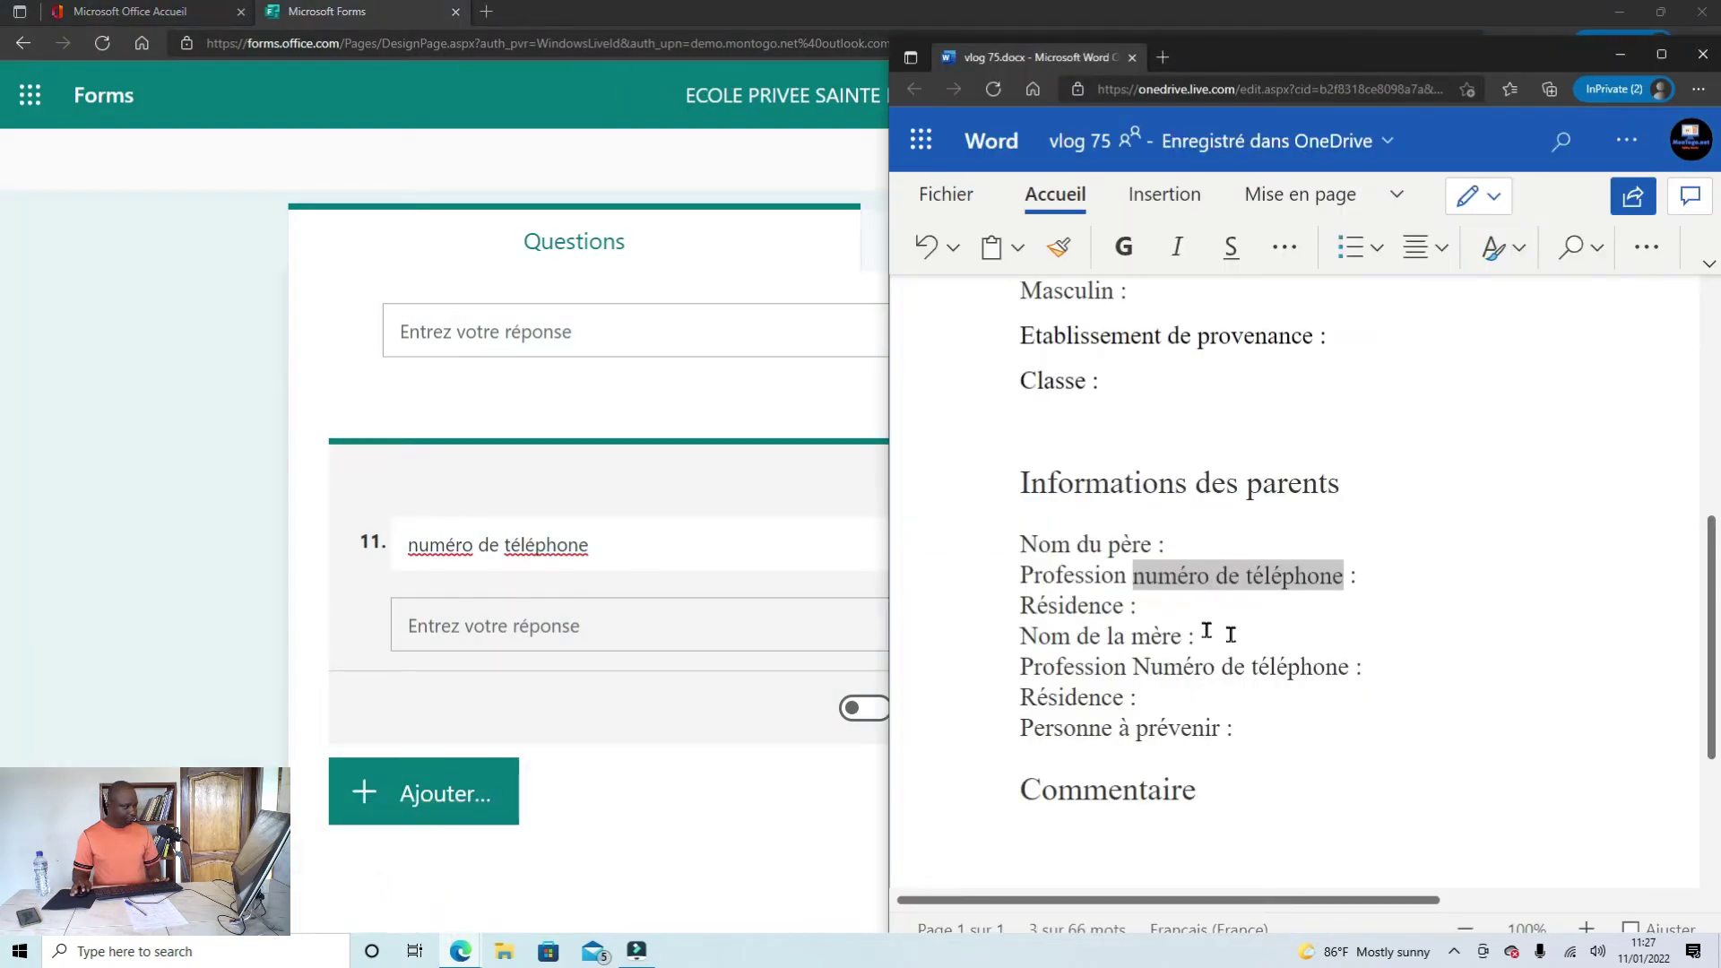
{"action": "left_click_drag", "start_coordinate": [1126, 605], "coordinate": [999, 605]}
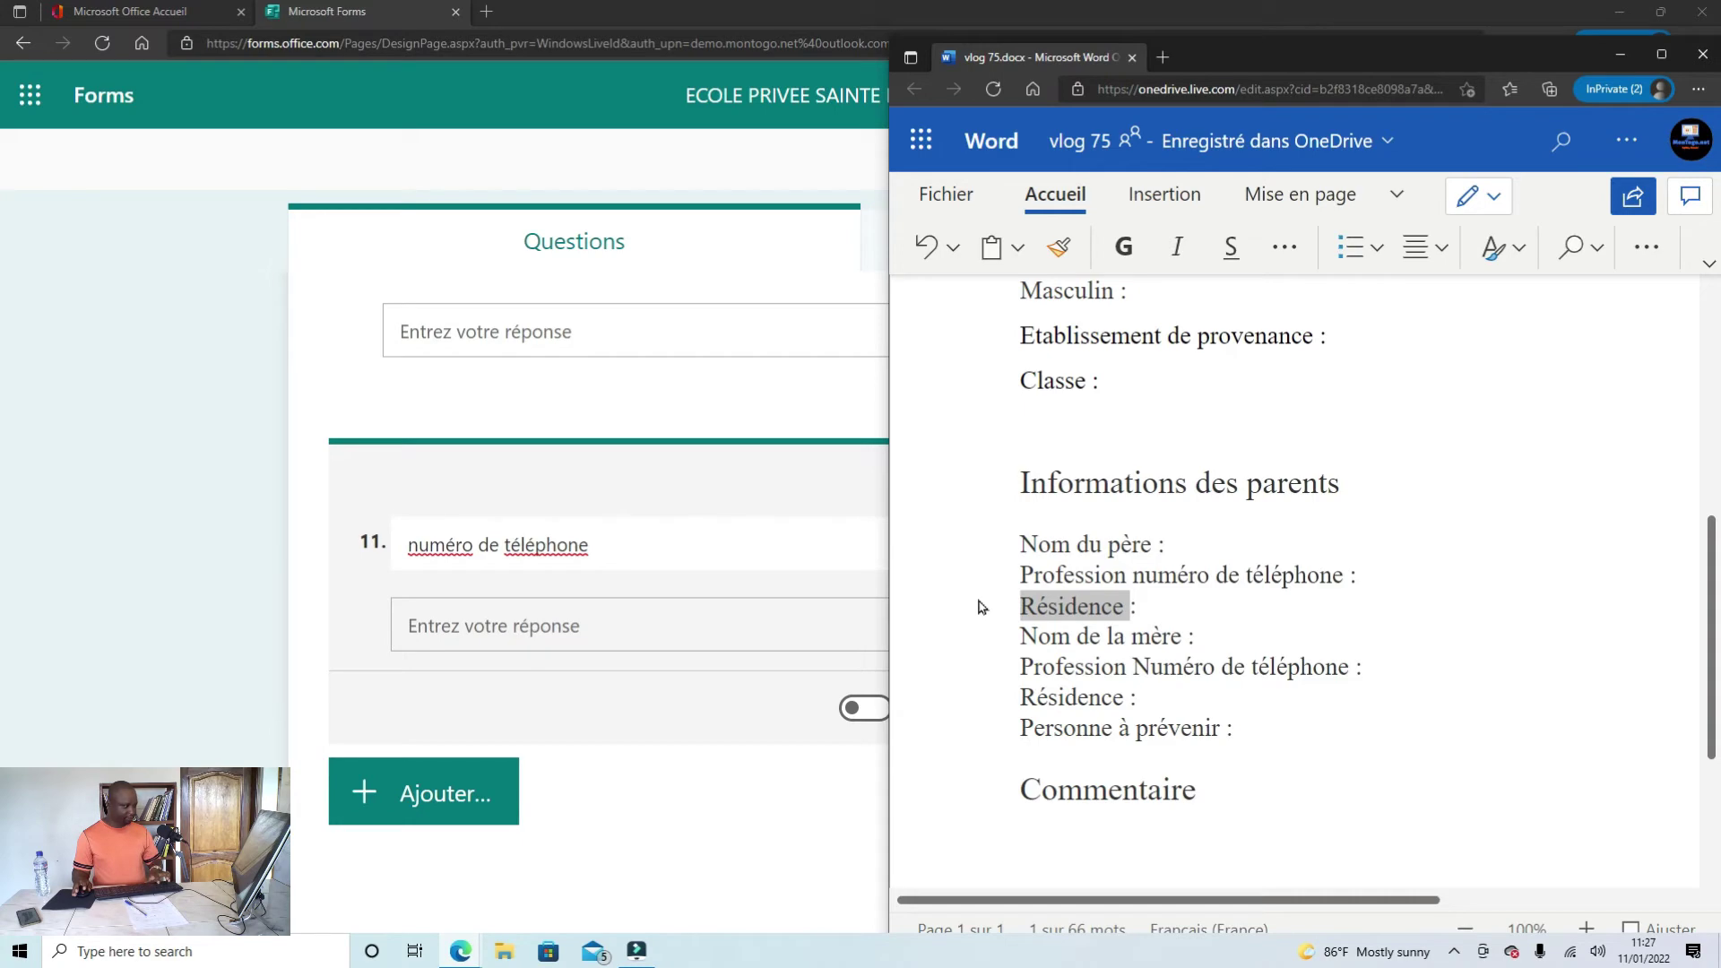
{"action": "left_click", "coordinate": [455, 652]}
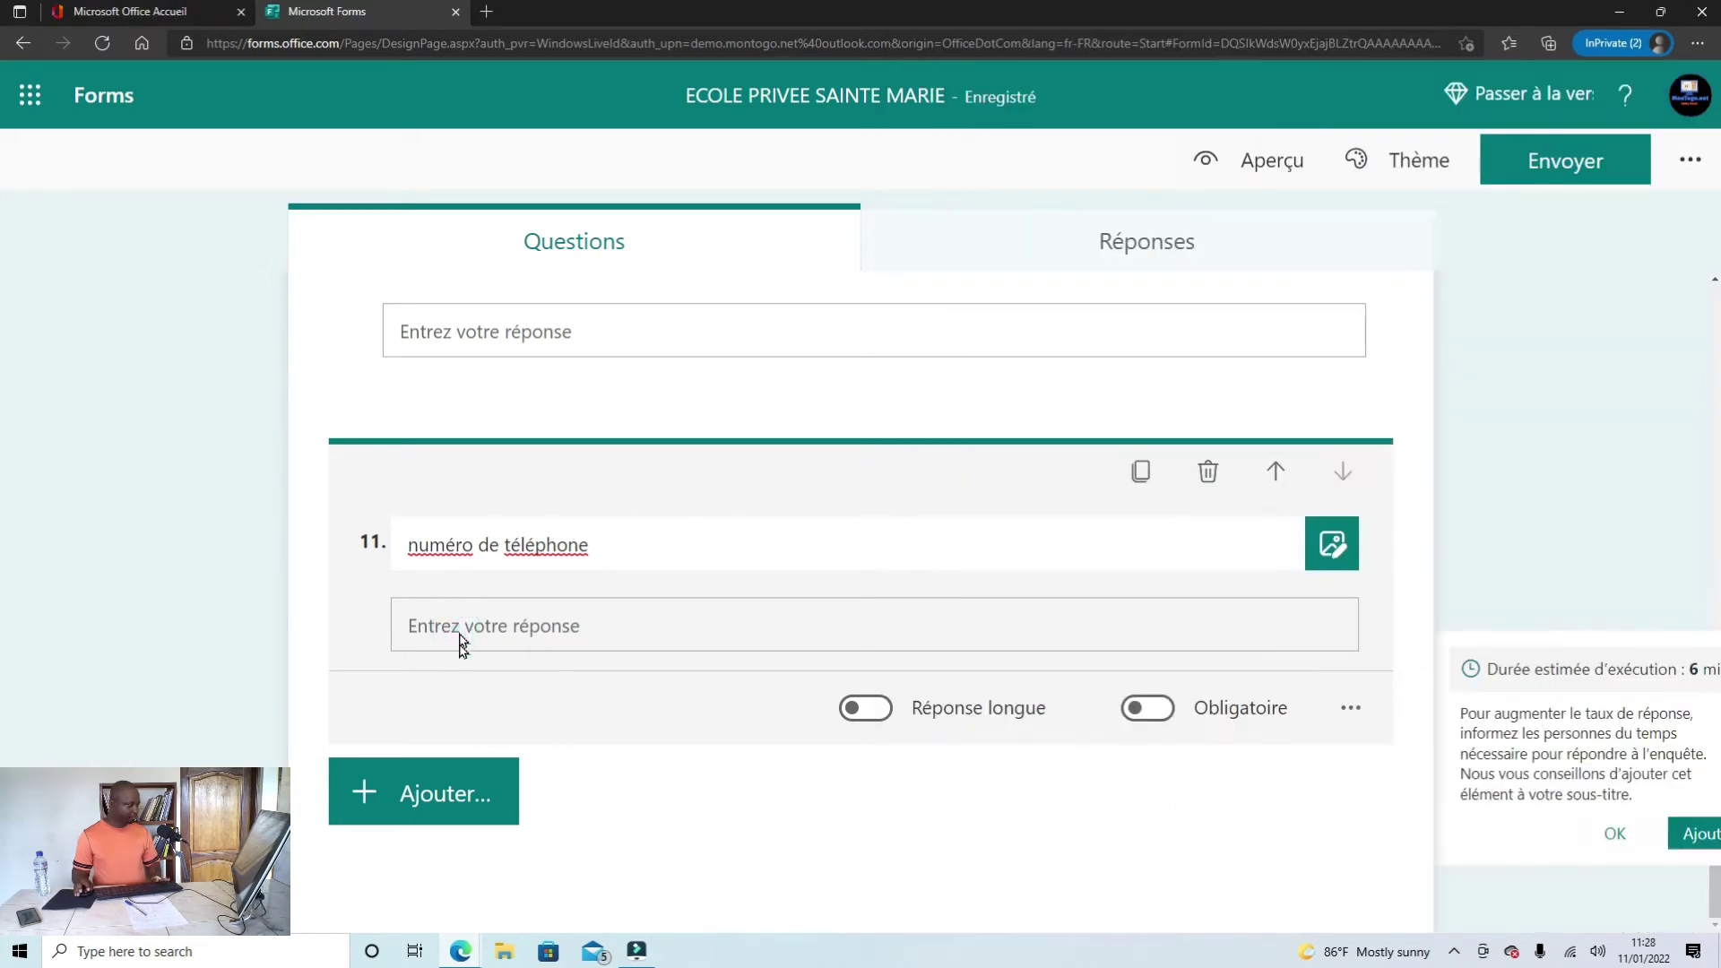
{"action": "left_click", "coordinate": [414, 794]}
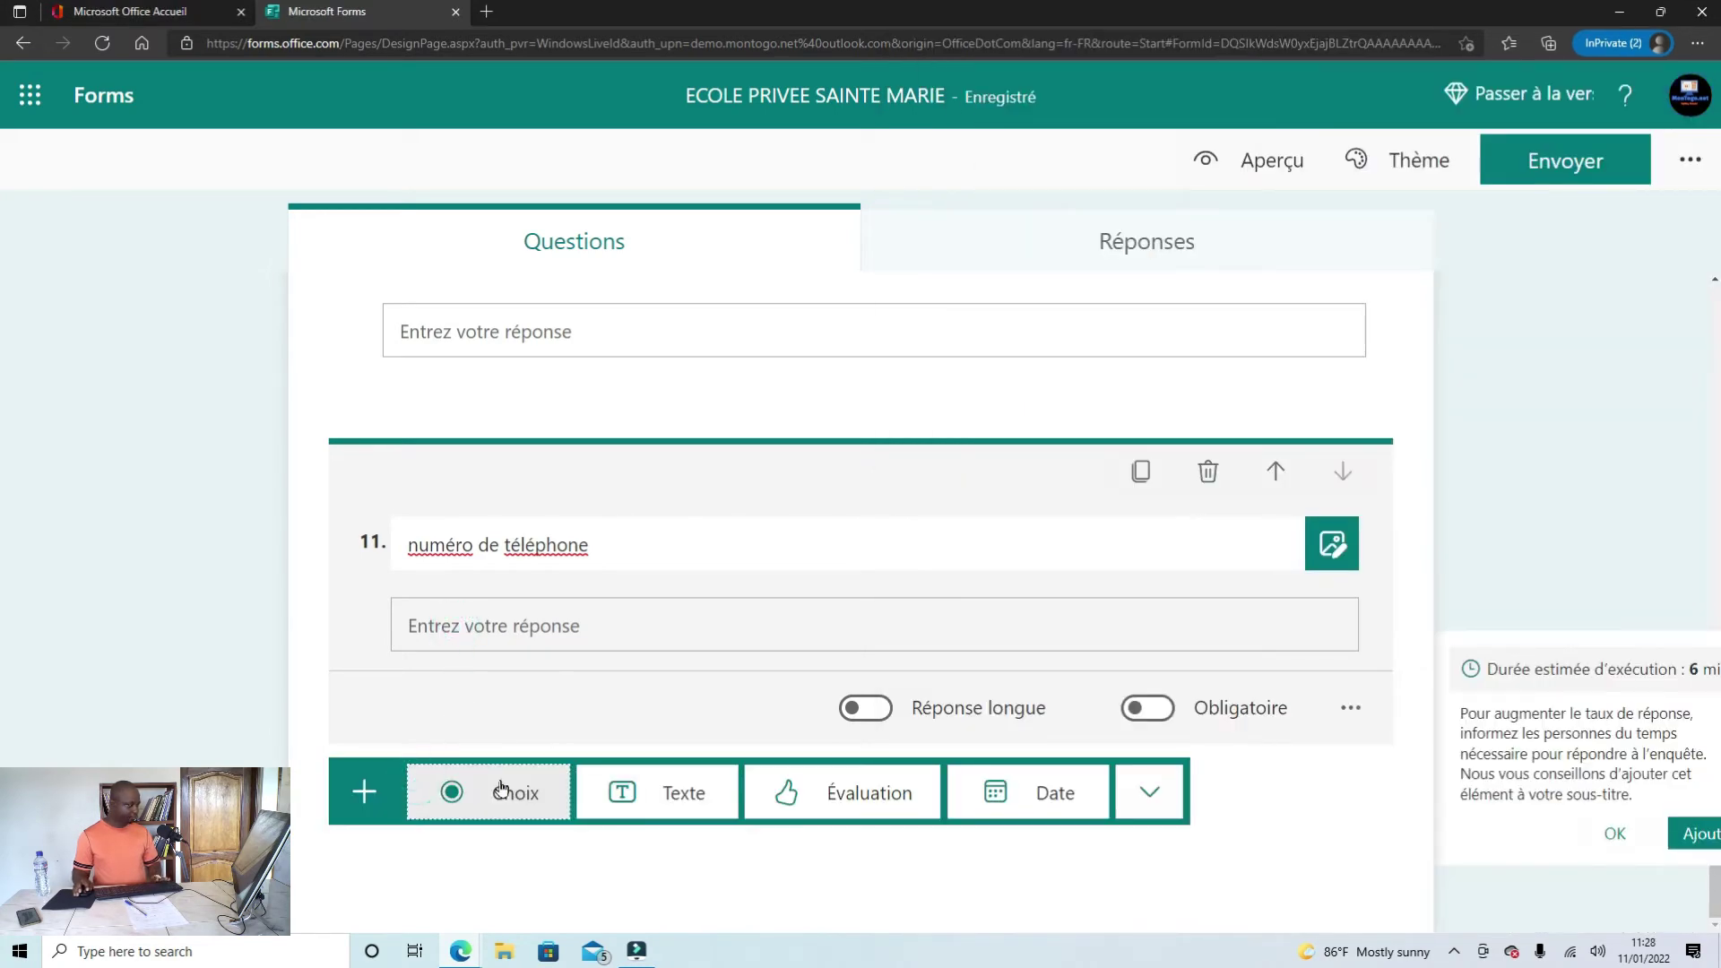
{"action": "left_click", "coordinate": [653, 797]}
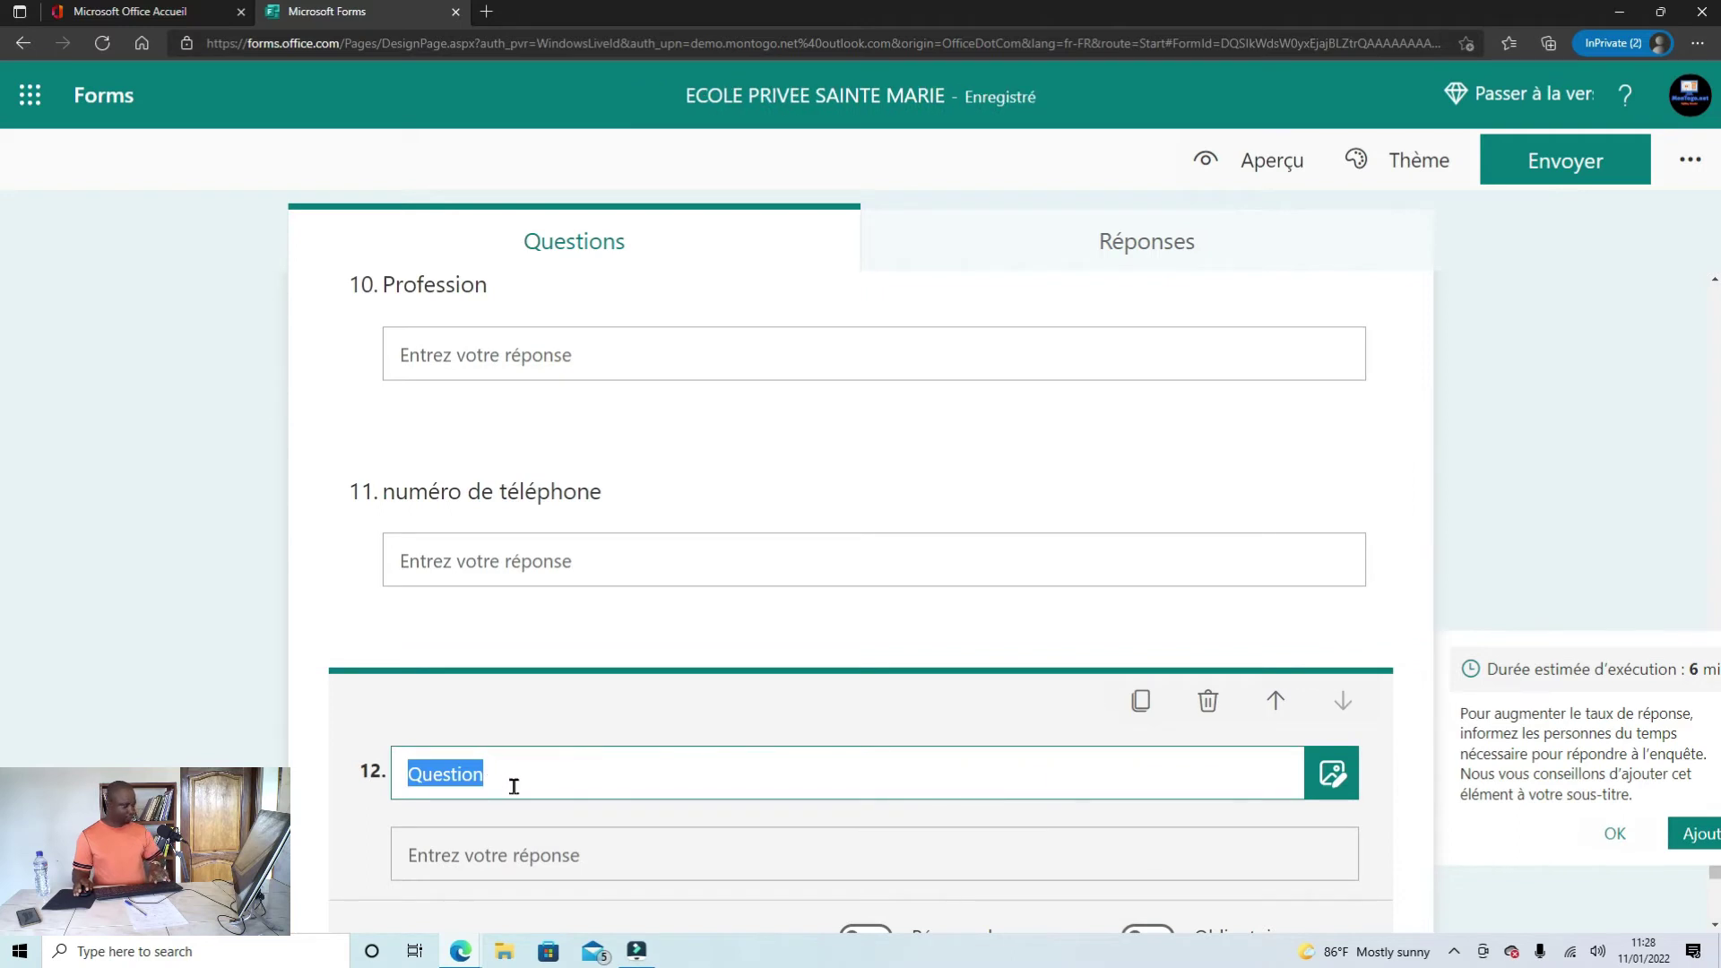
{"action": "type", "text": "Résidence"}
{"action": "scroll", "coordinate": [661, 768], "scroll_direction": "down", "scroll_amount": 2}
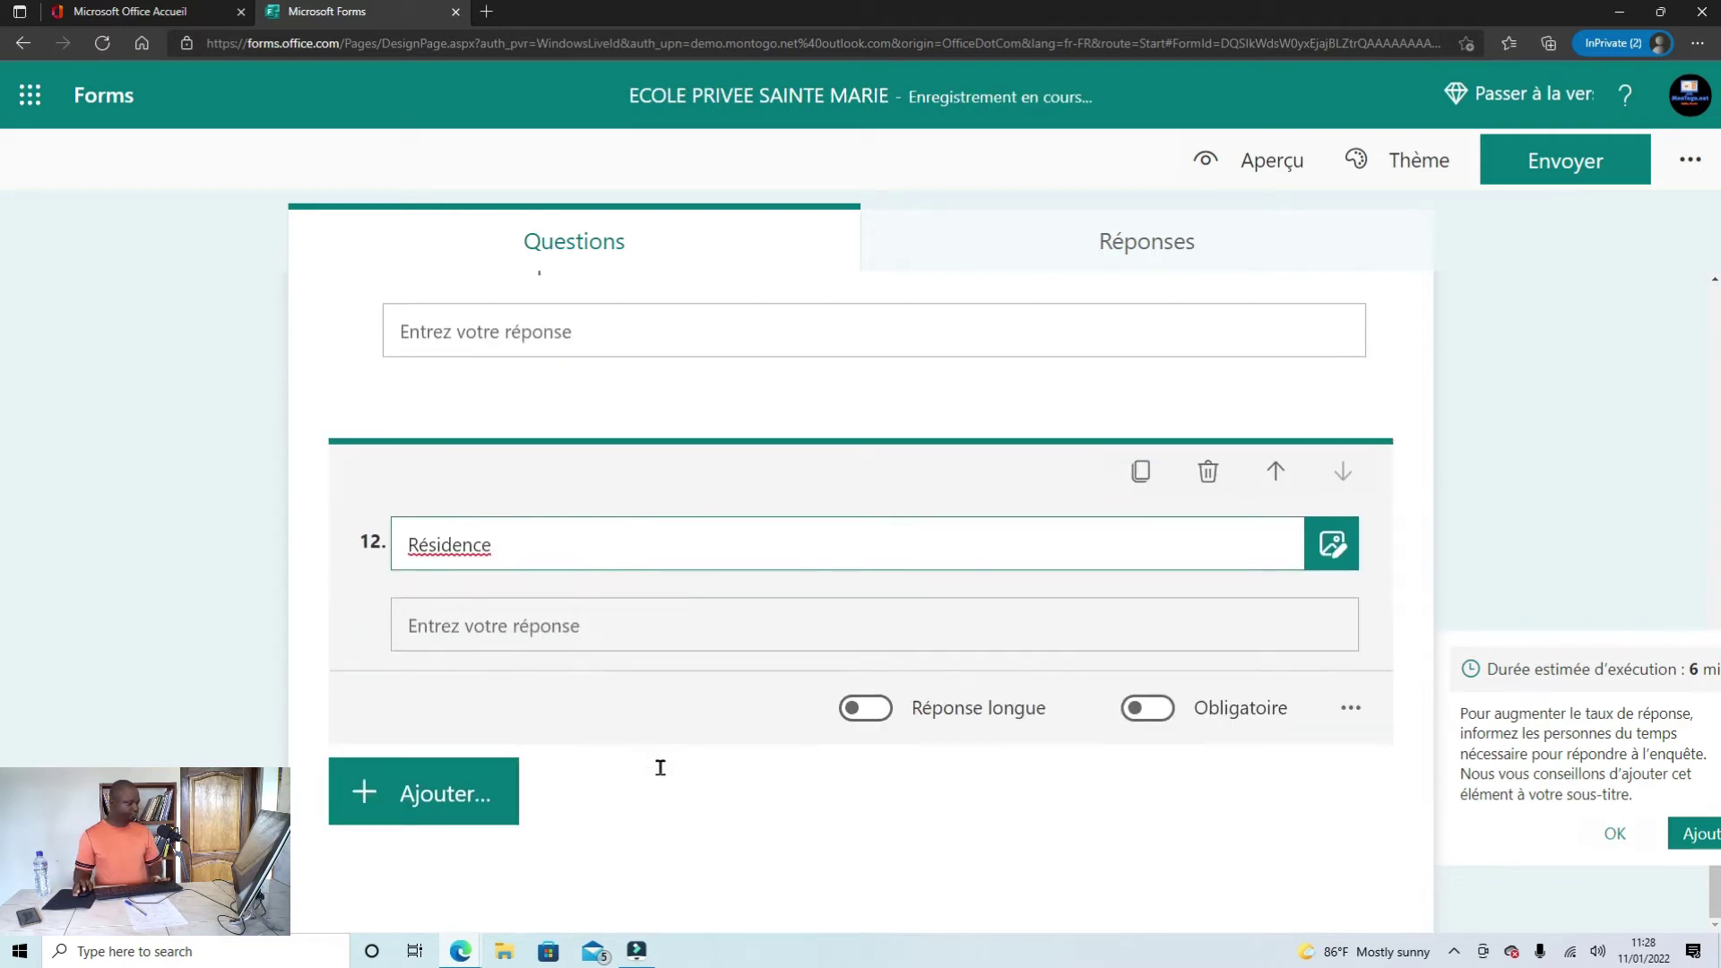
Step: Select 'Nom de la mère' in the Word draft and return to the form
{"action": "mouse_move", "coordinate": [455, 958]}
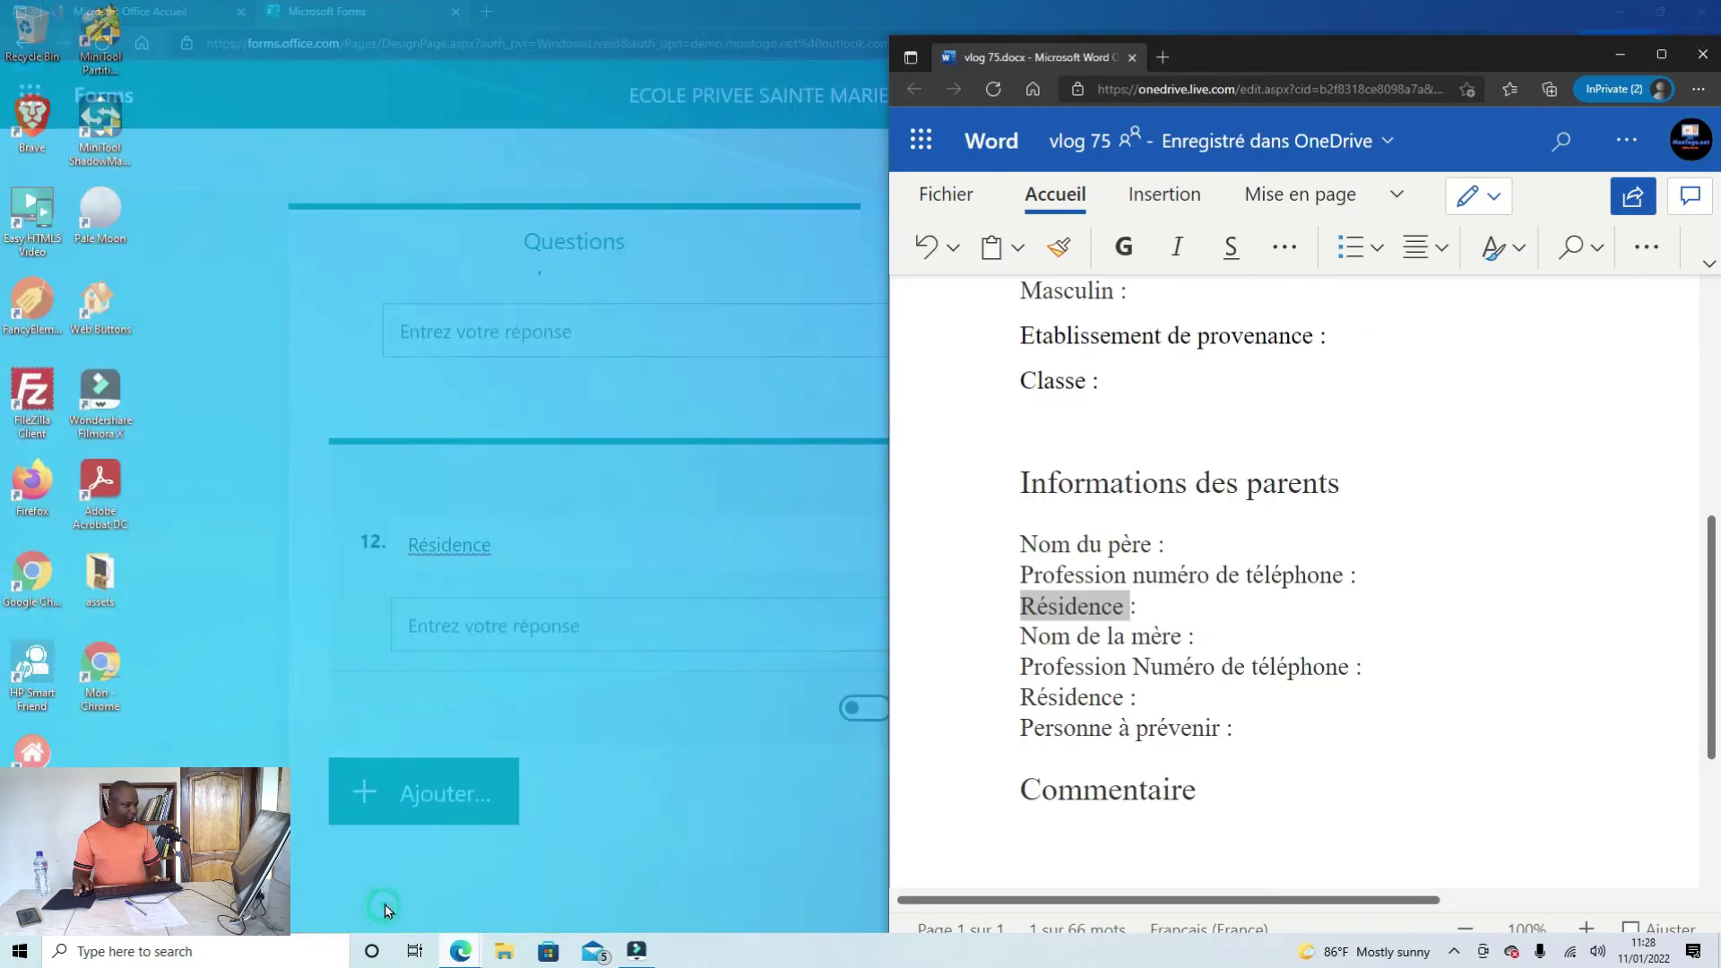
{"action": "left_click", "coordinate": [363, 874]}
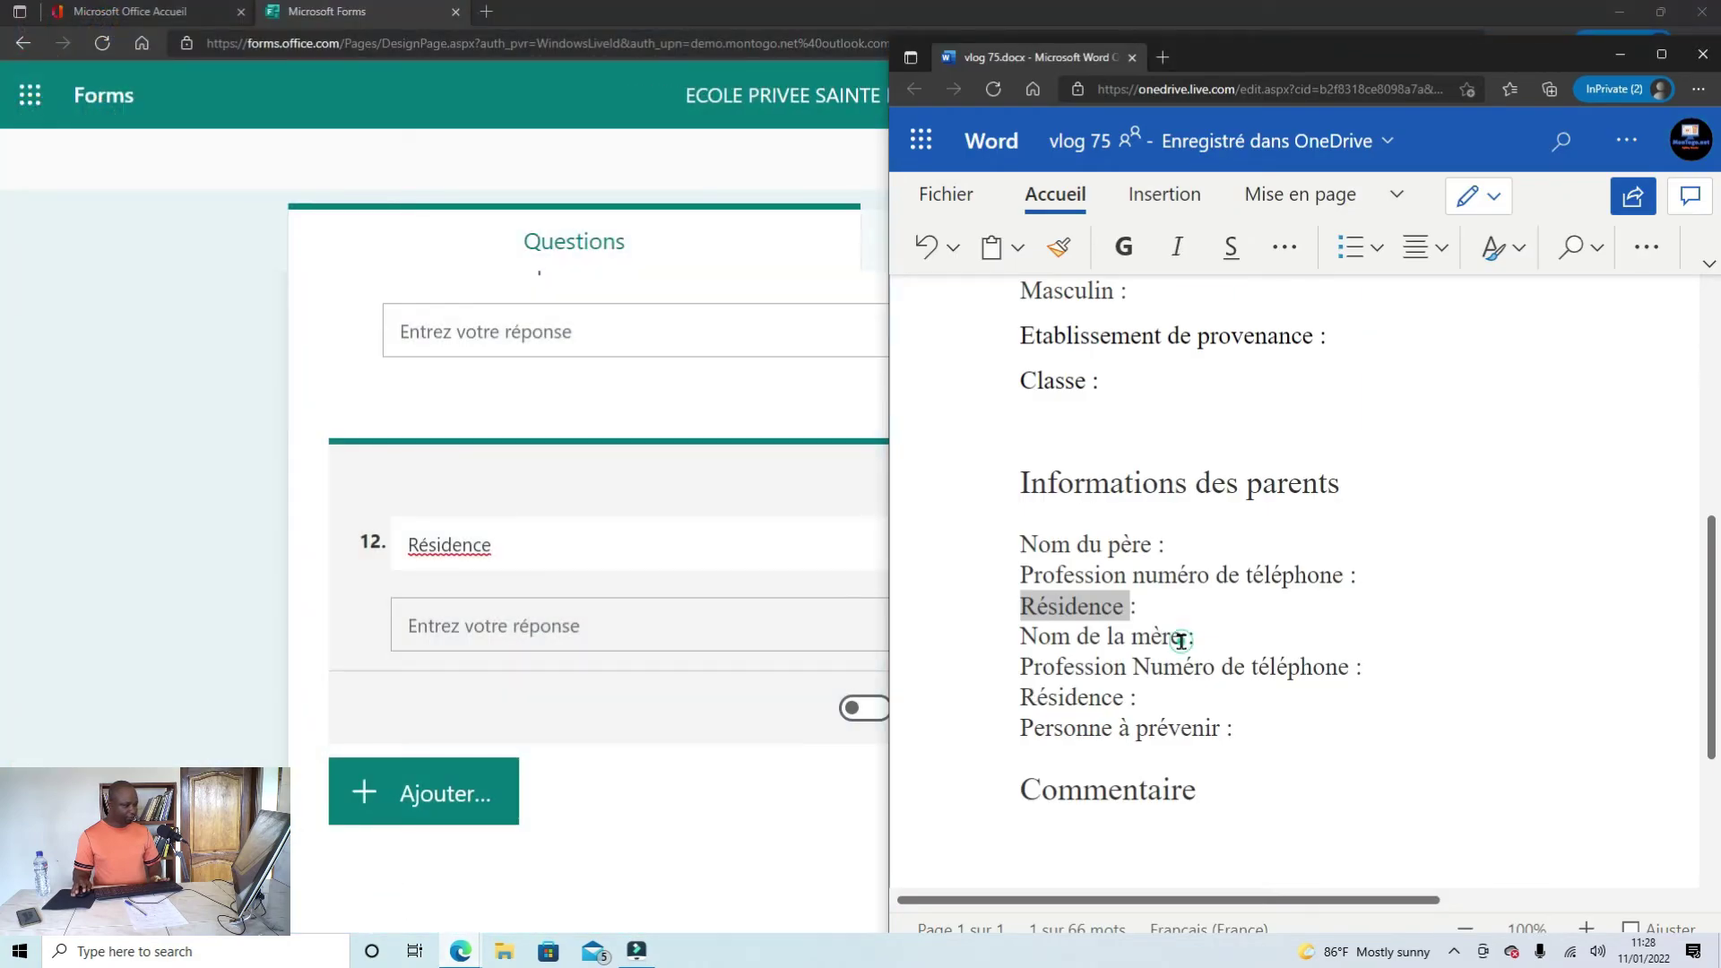
{"action": "left_click_drag", "start_coordinate": [1181, 640], "coordinate": [1025, 647]}
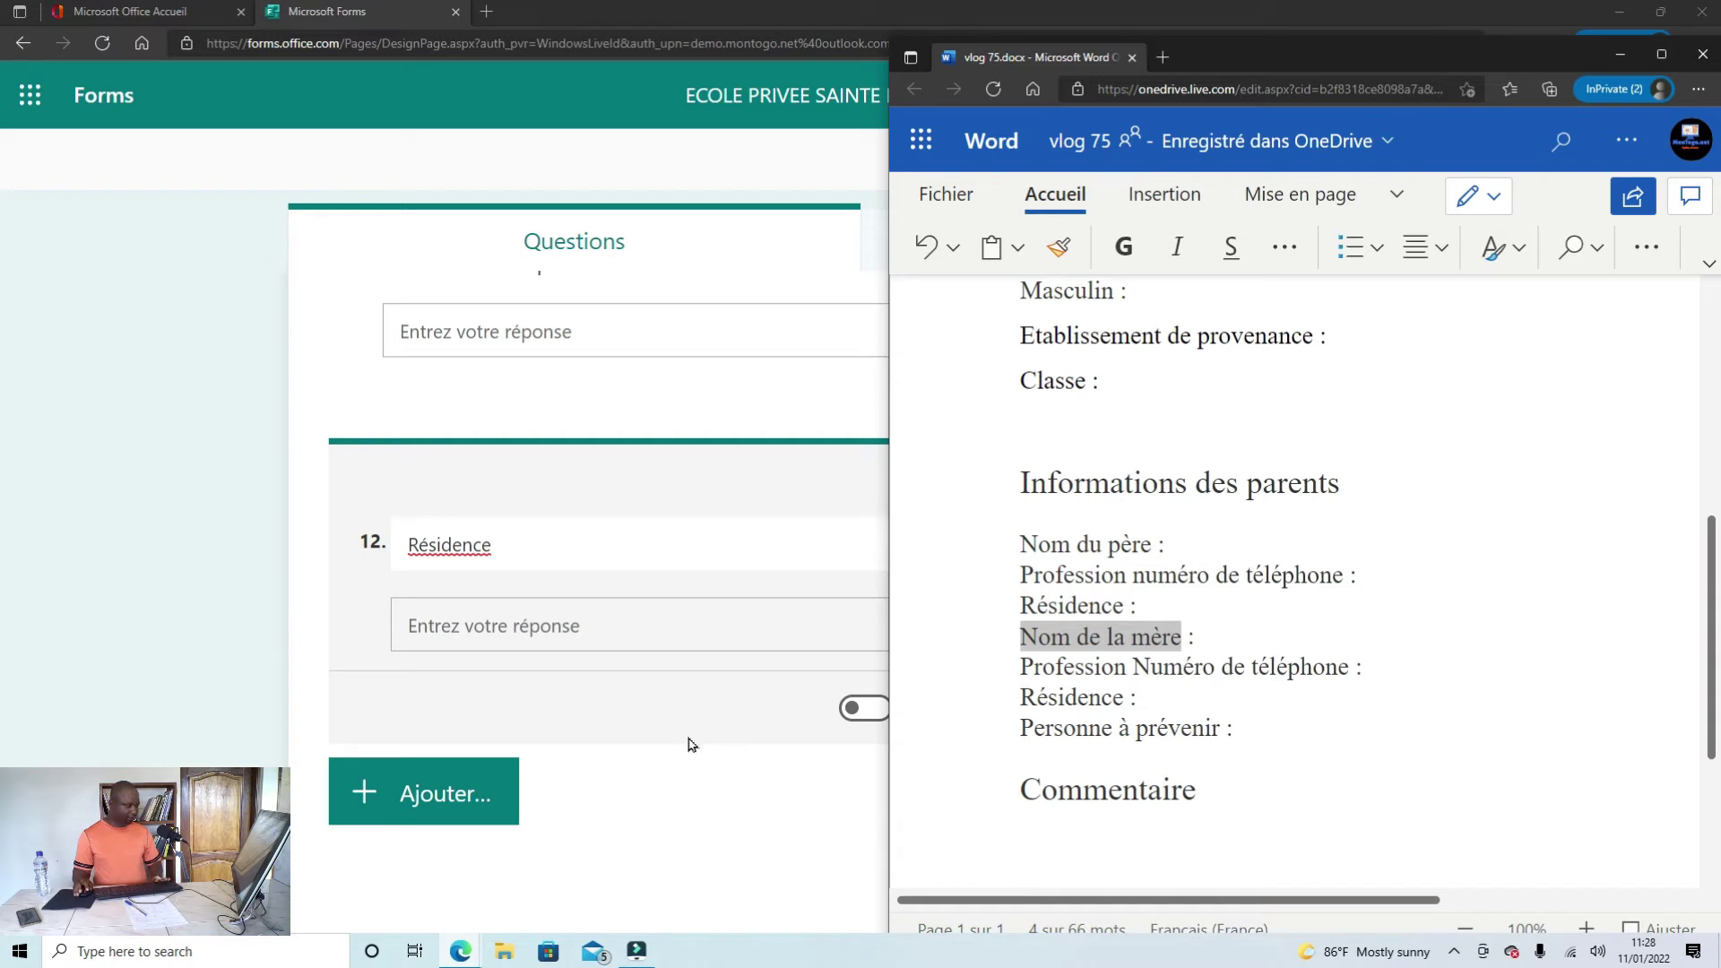
{"action": "left_click", "coordinate": [684, 825]}
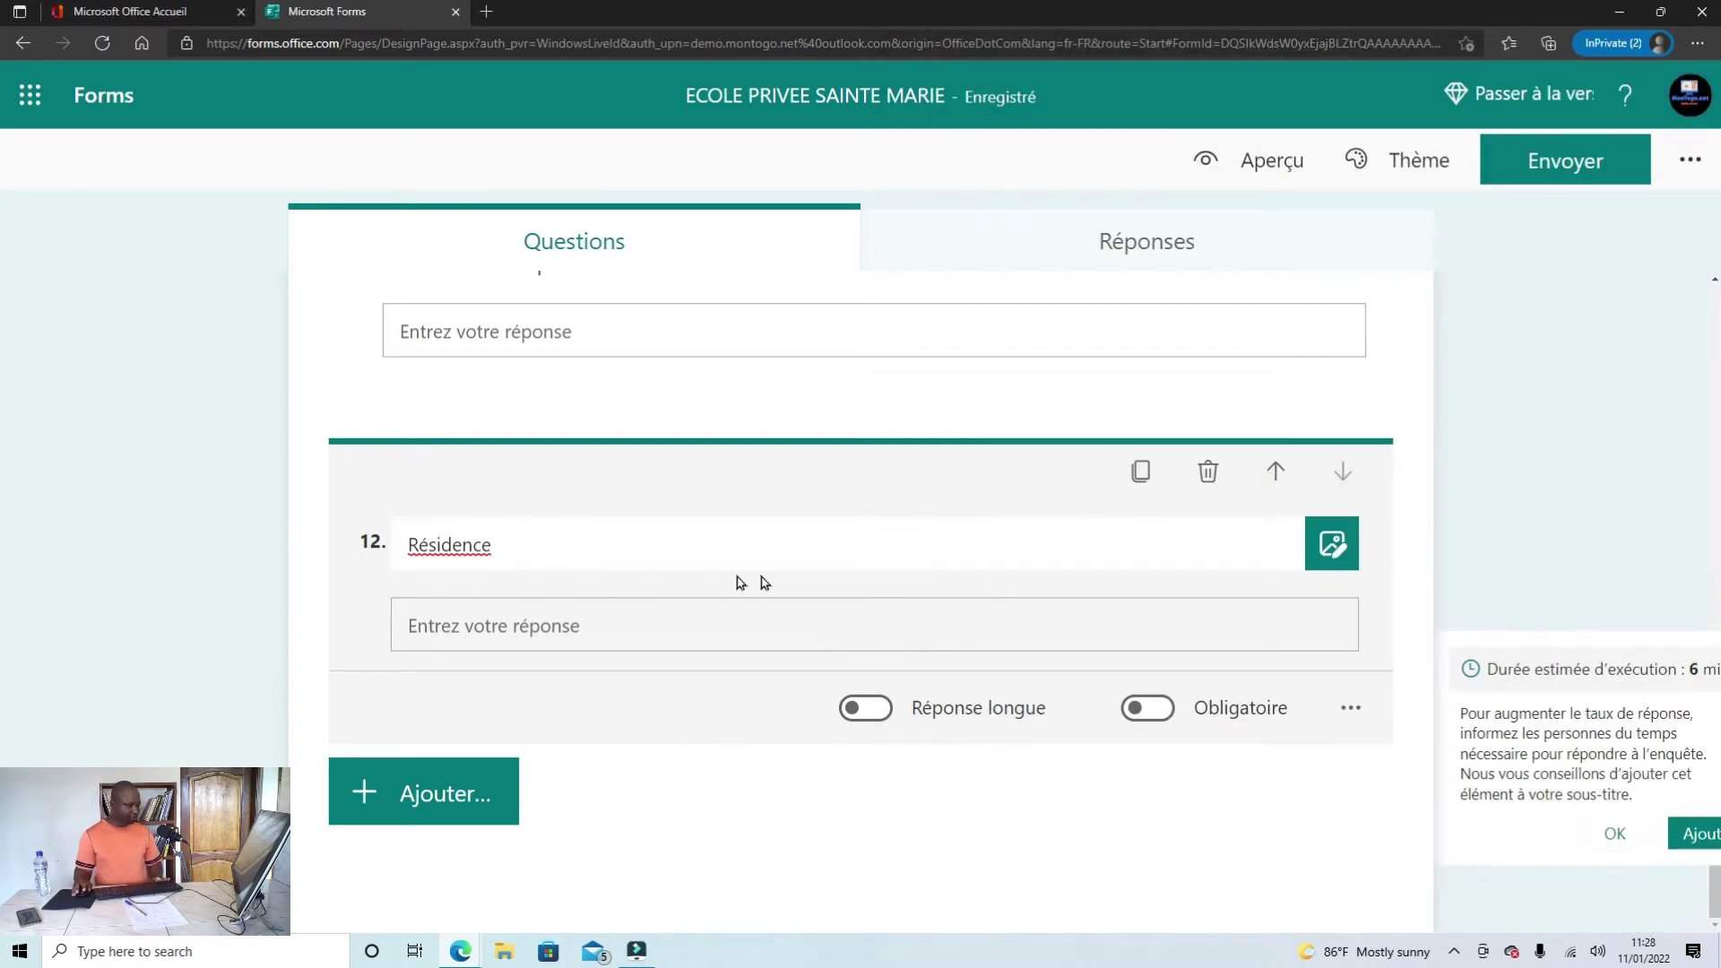
Step: Duplicate the Résidence question and retitle the copy 'Nom de la mère'
{"action": "left_click", "coordinate": [1140, 471]}
{"action": "left_click_drag", "start_coordinate": [504, 785], "coordinate": [406, 777]}
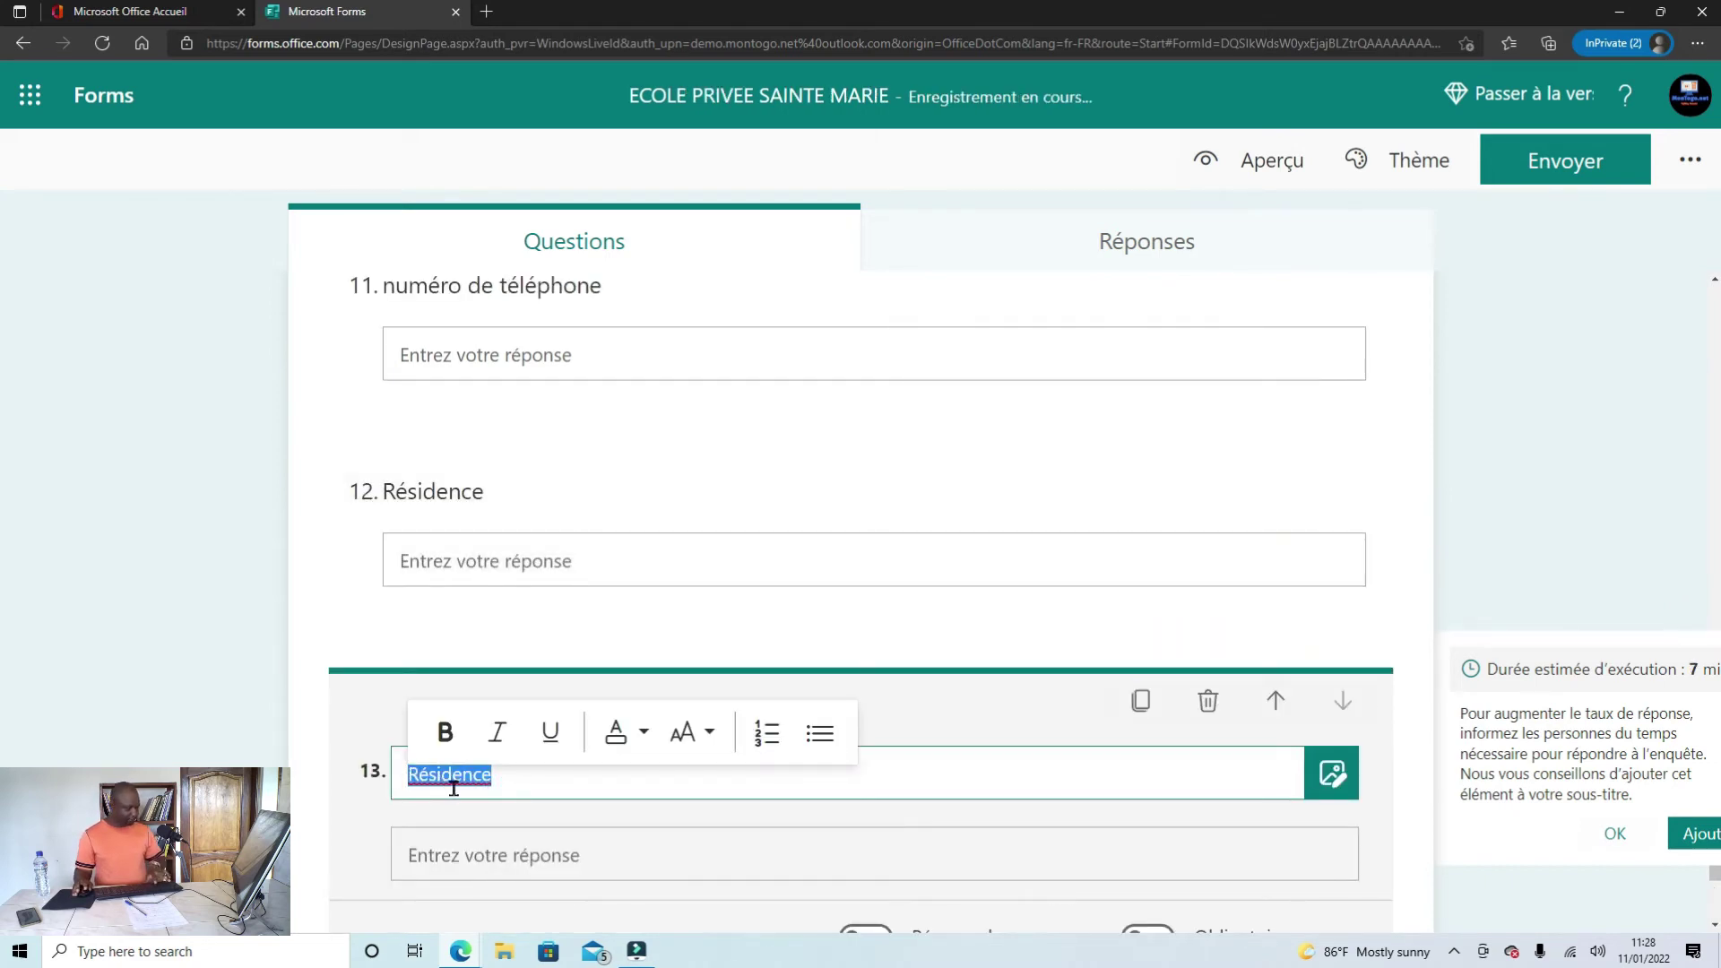
{"action": "type", "text": "Nom de la mère"}
{"action": "scroll", "coordinate": [536, 787], "scroll_direction": "down", "scroll_amount": 1}
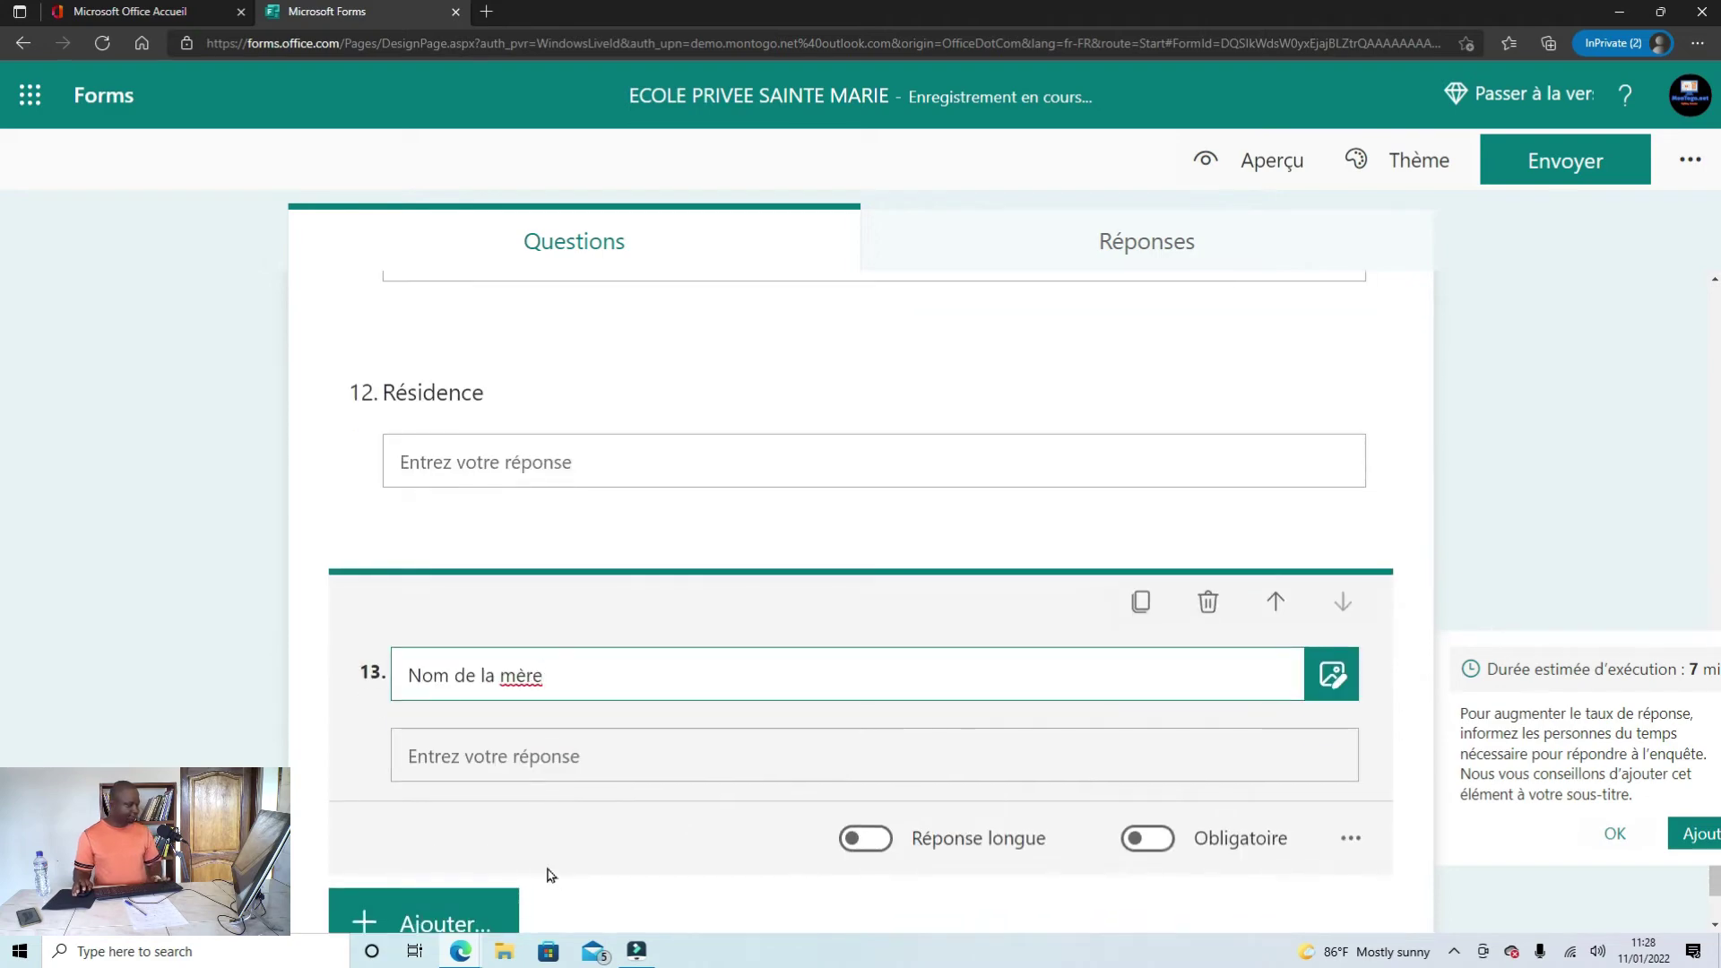
Step: Select the word 'Profession' in the Word draft
{"action": "left_click", "coordinate": [460, 950]}
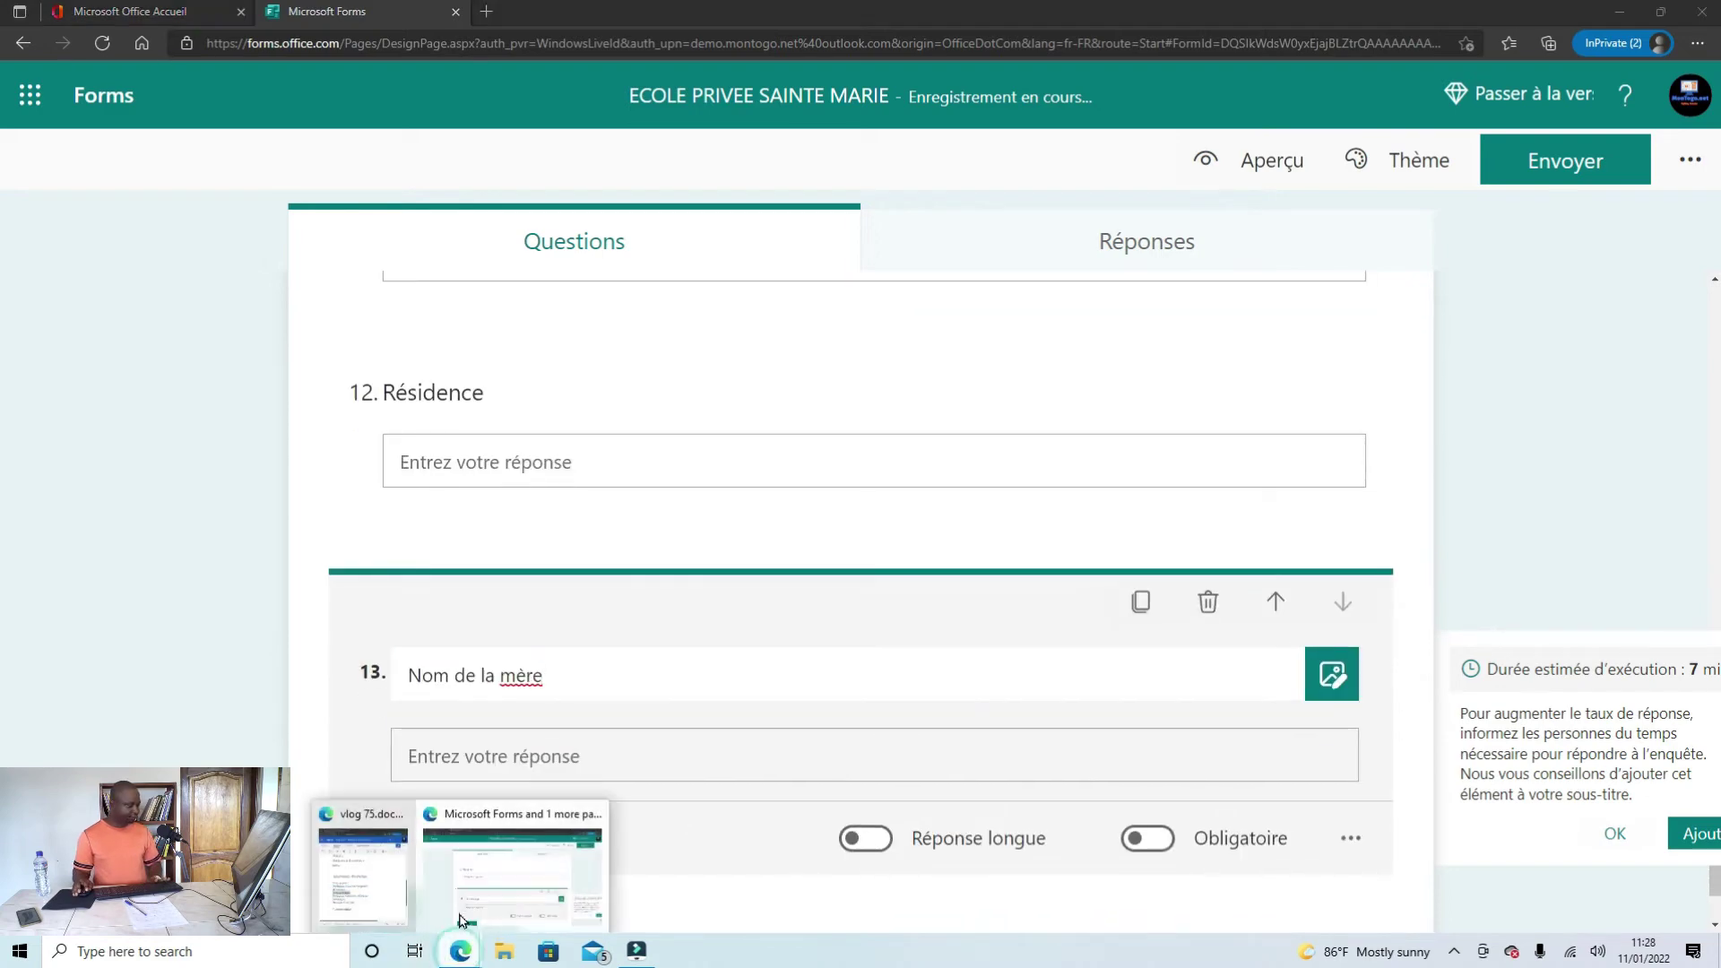
{"action": "left_click", "coordinate": [373, 899]}
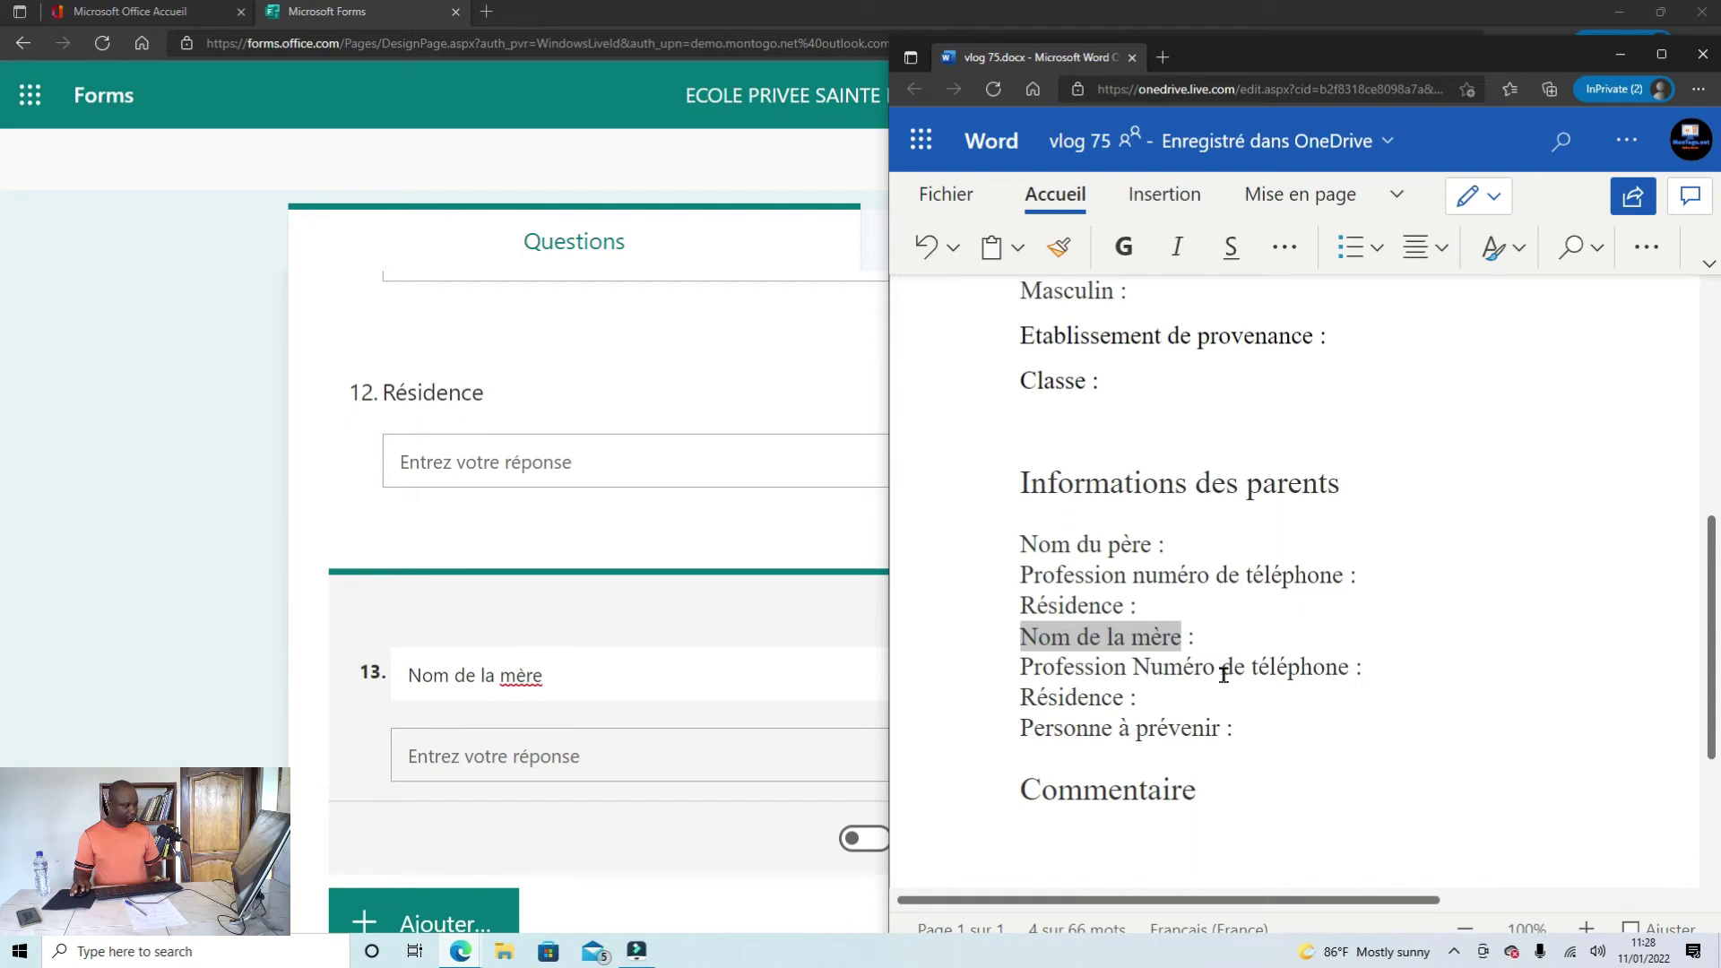
{"action": "left_click_drag", "start_coordinate": [1126, 674], "coordinate": [1018, 677]}
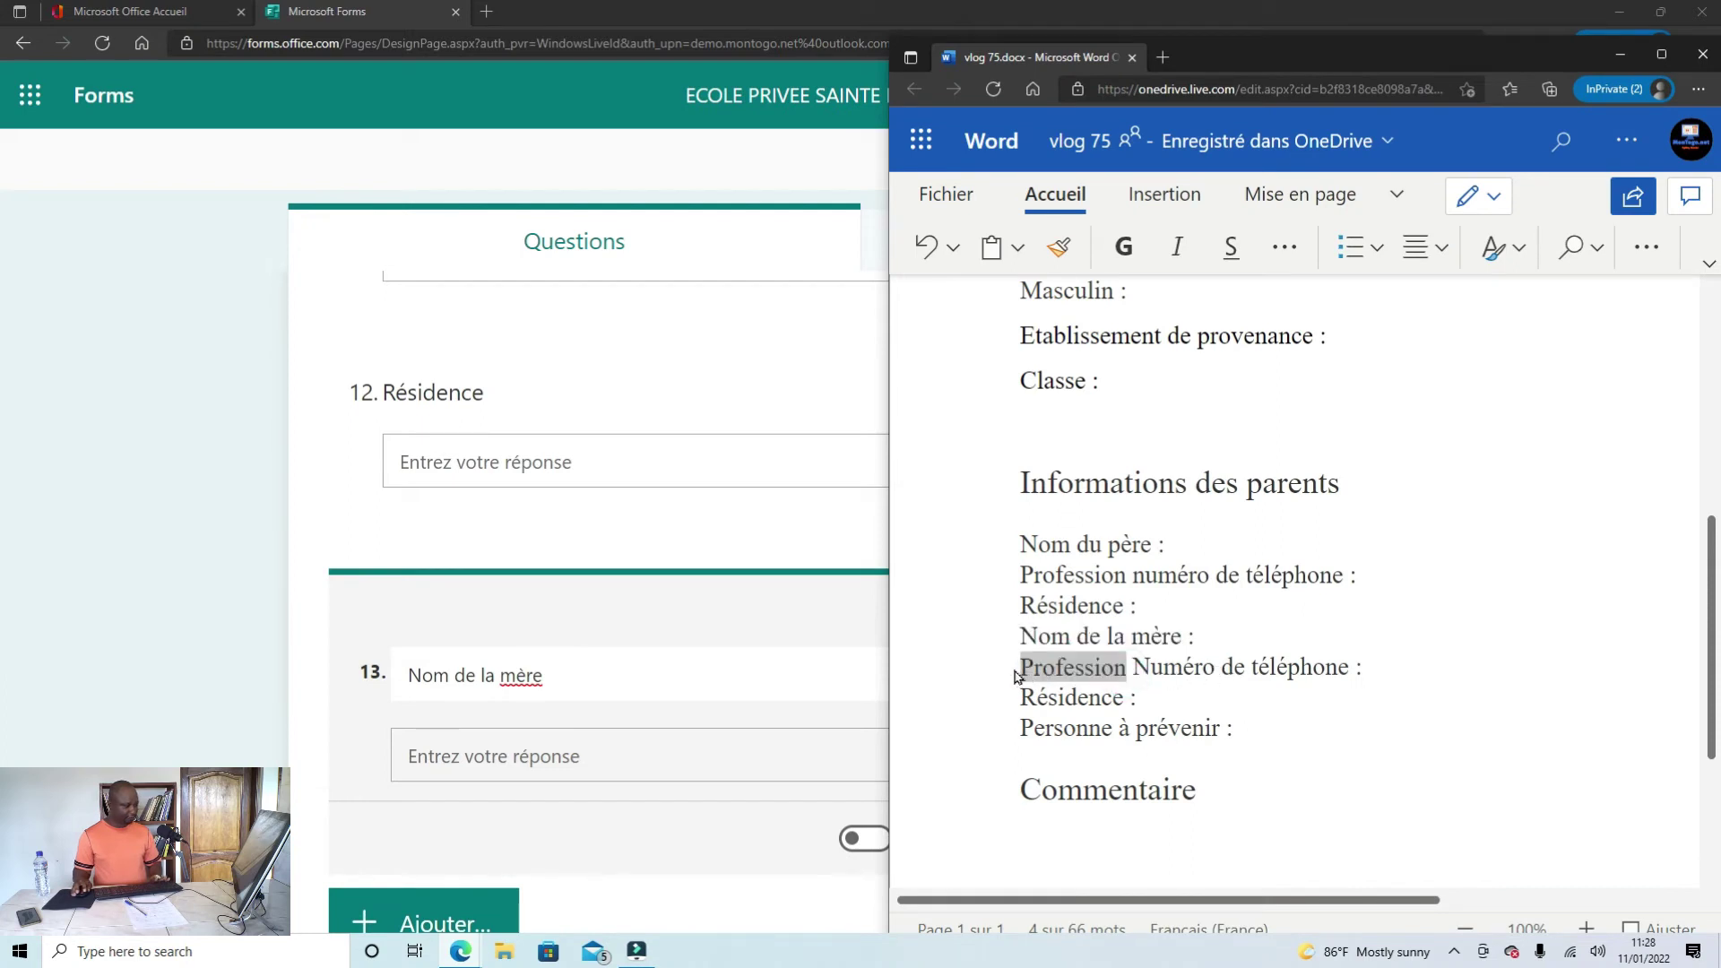
Step: Duplicate the 'Nom de la mère' question and retitle the copy 'Profession'
{"action": "scroll", "coordinate": [684, 846], "scroll_direction": "down", "scroll_amount": 1}
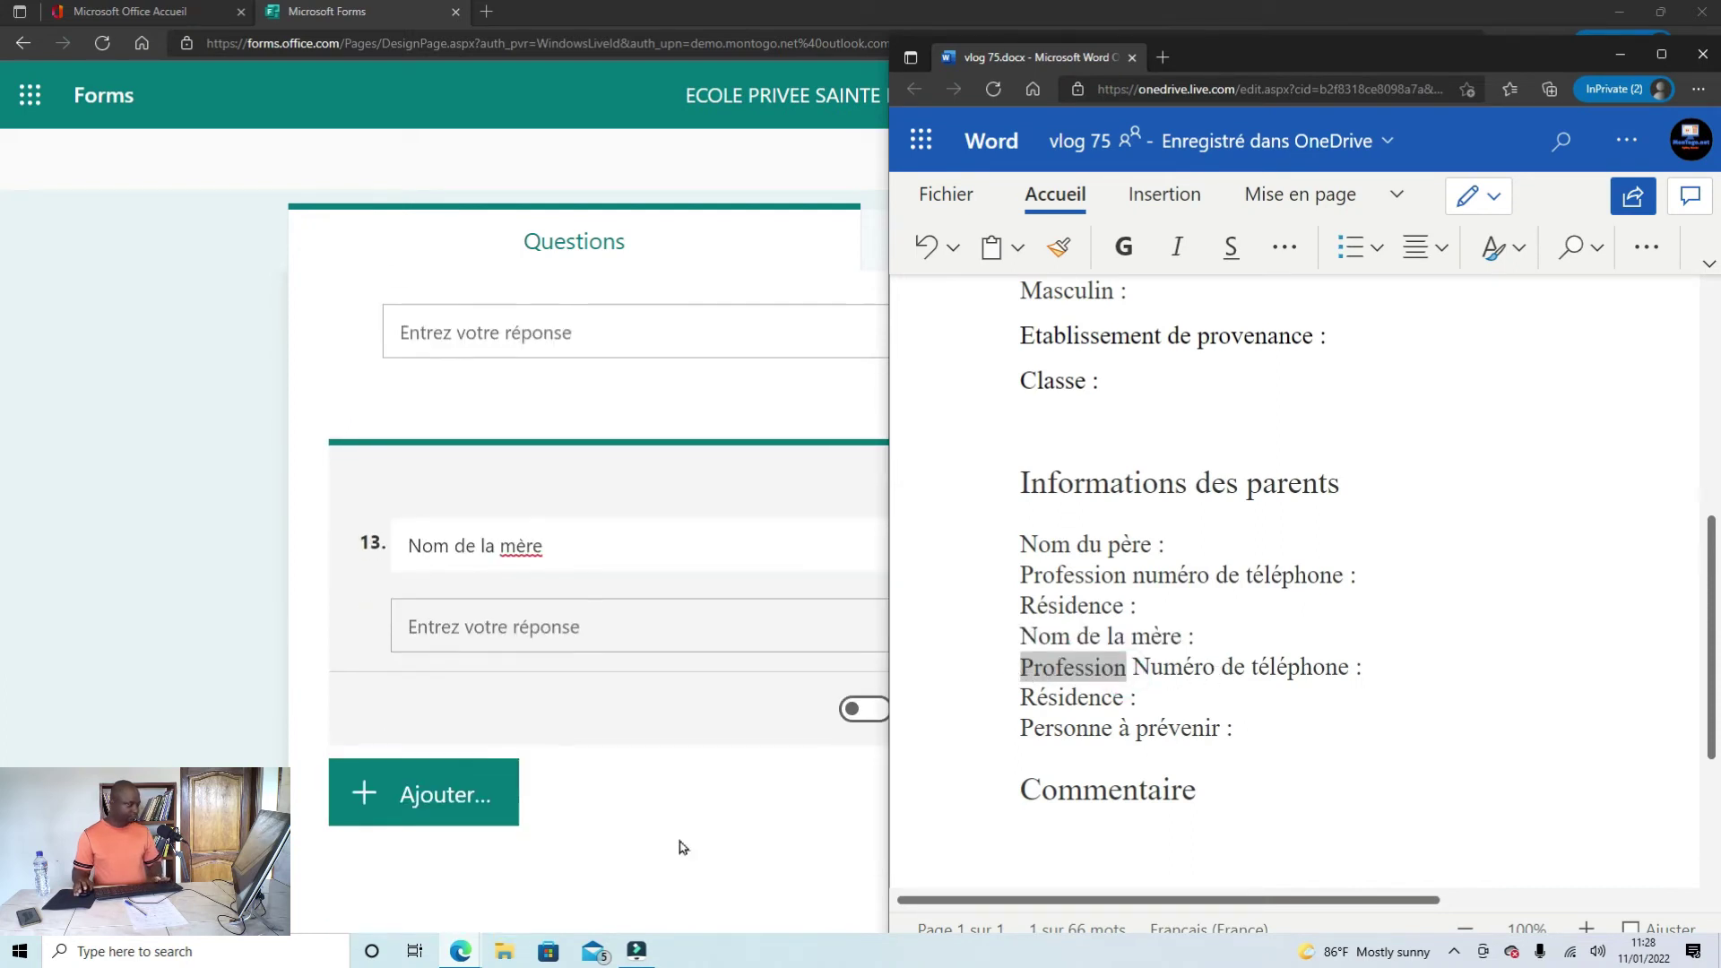
{"action": "left_click", "coordinate": [661, 762]}
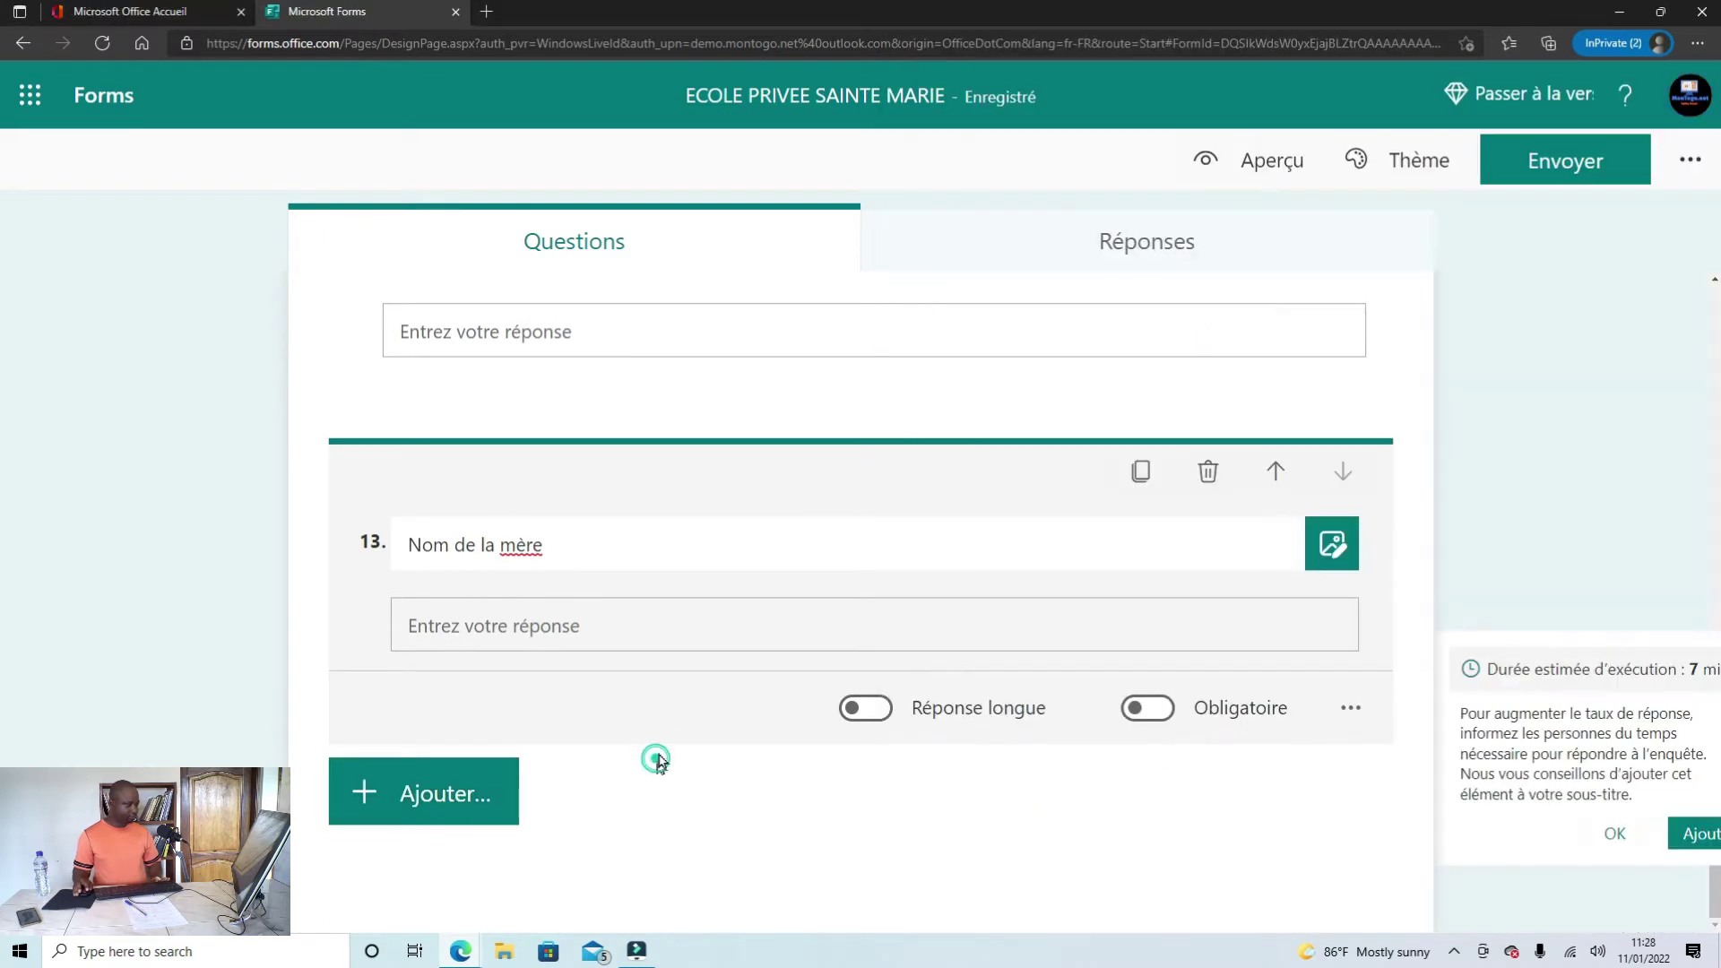
{"action": "left_click", "coordinate": [1141, 475]}
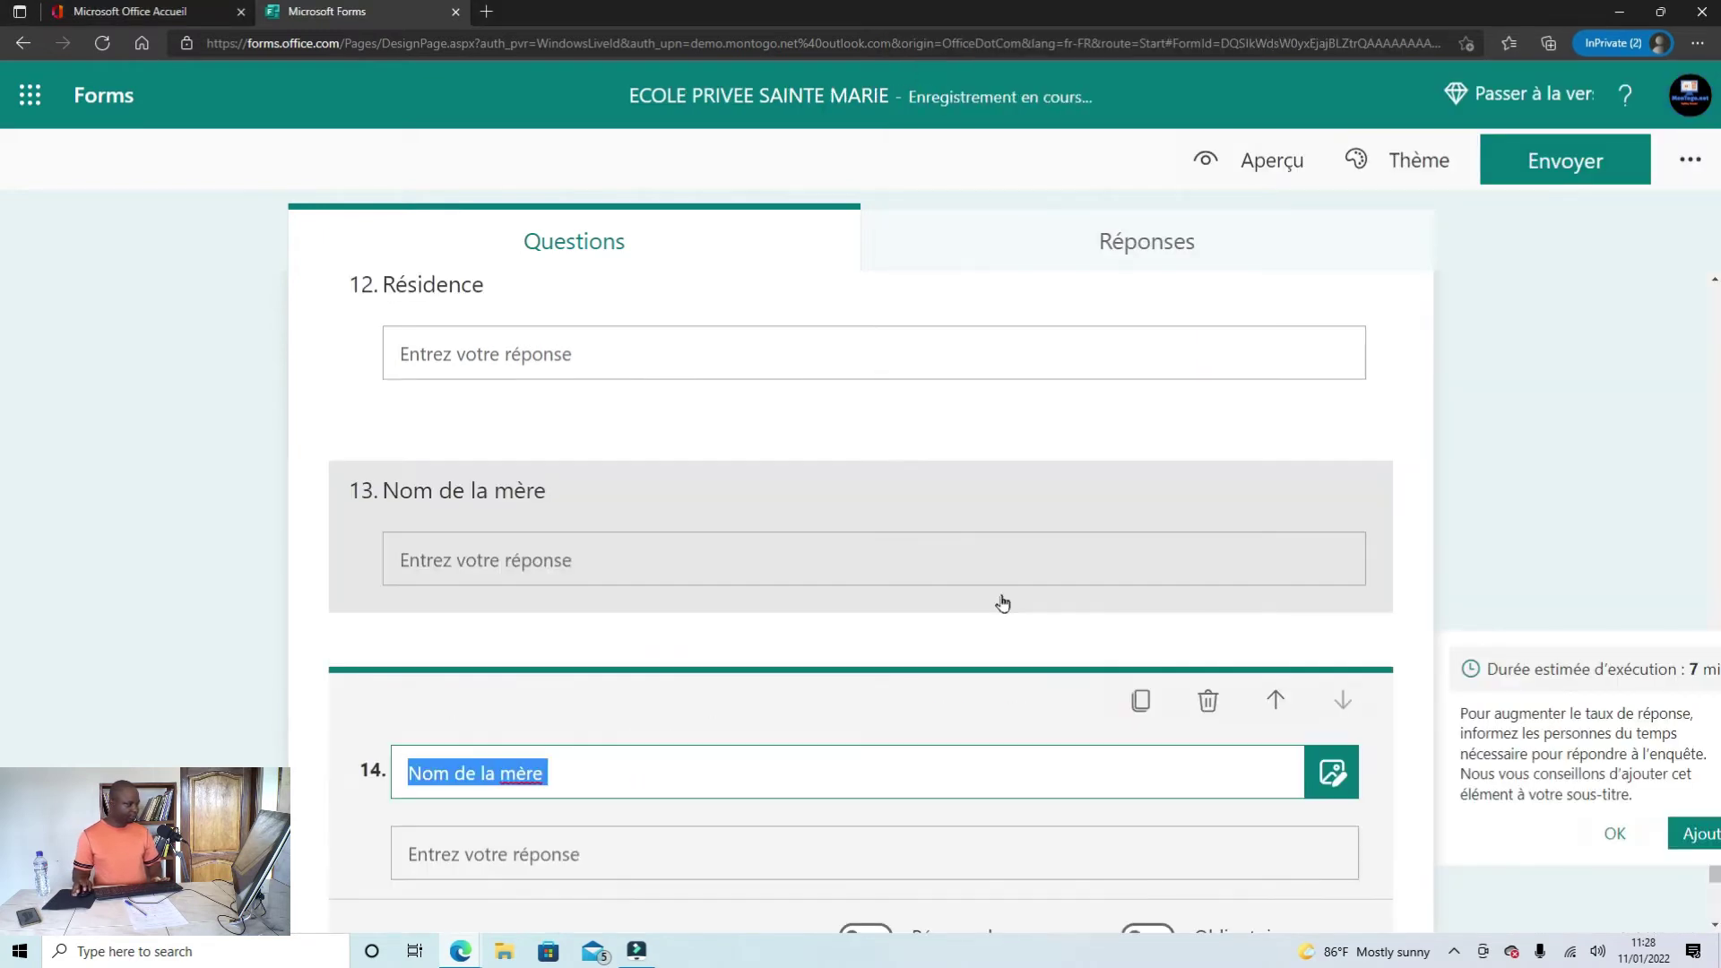
{"action": "left_click", "coordinate": [589, 570]}
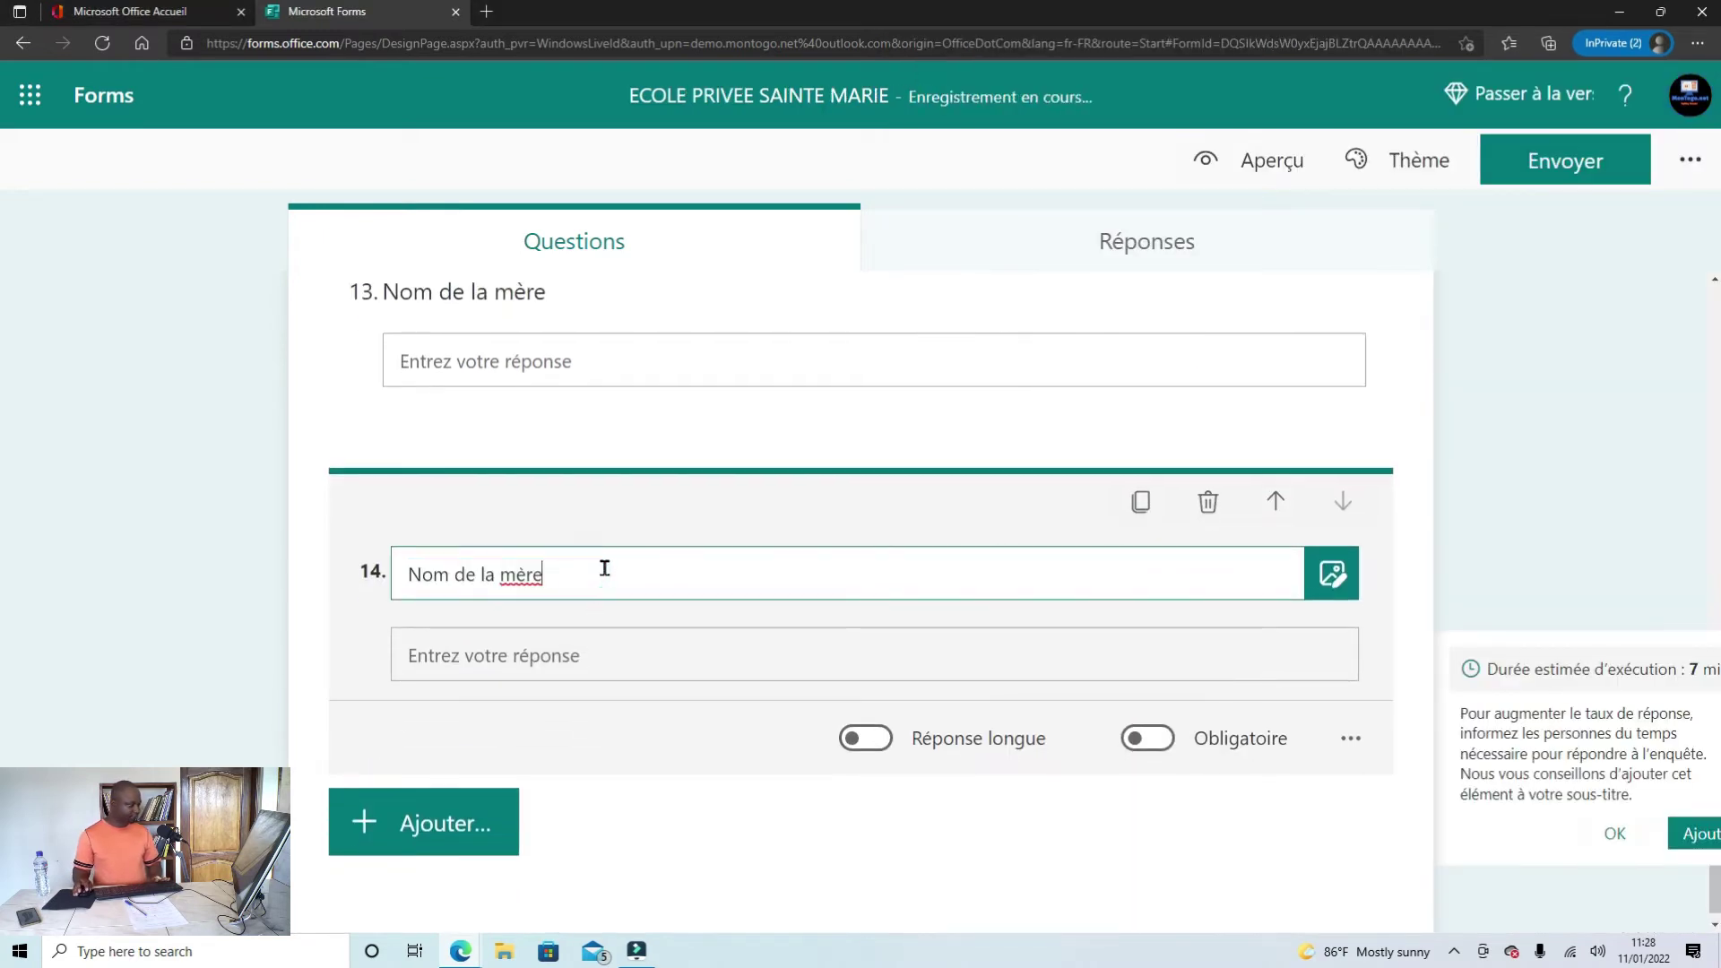
{"action": "left_click_drag", "start_coordinate": [604, 570], "coordinate": [382, 560]}
{"action": "type", "text": "Profession"}
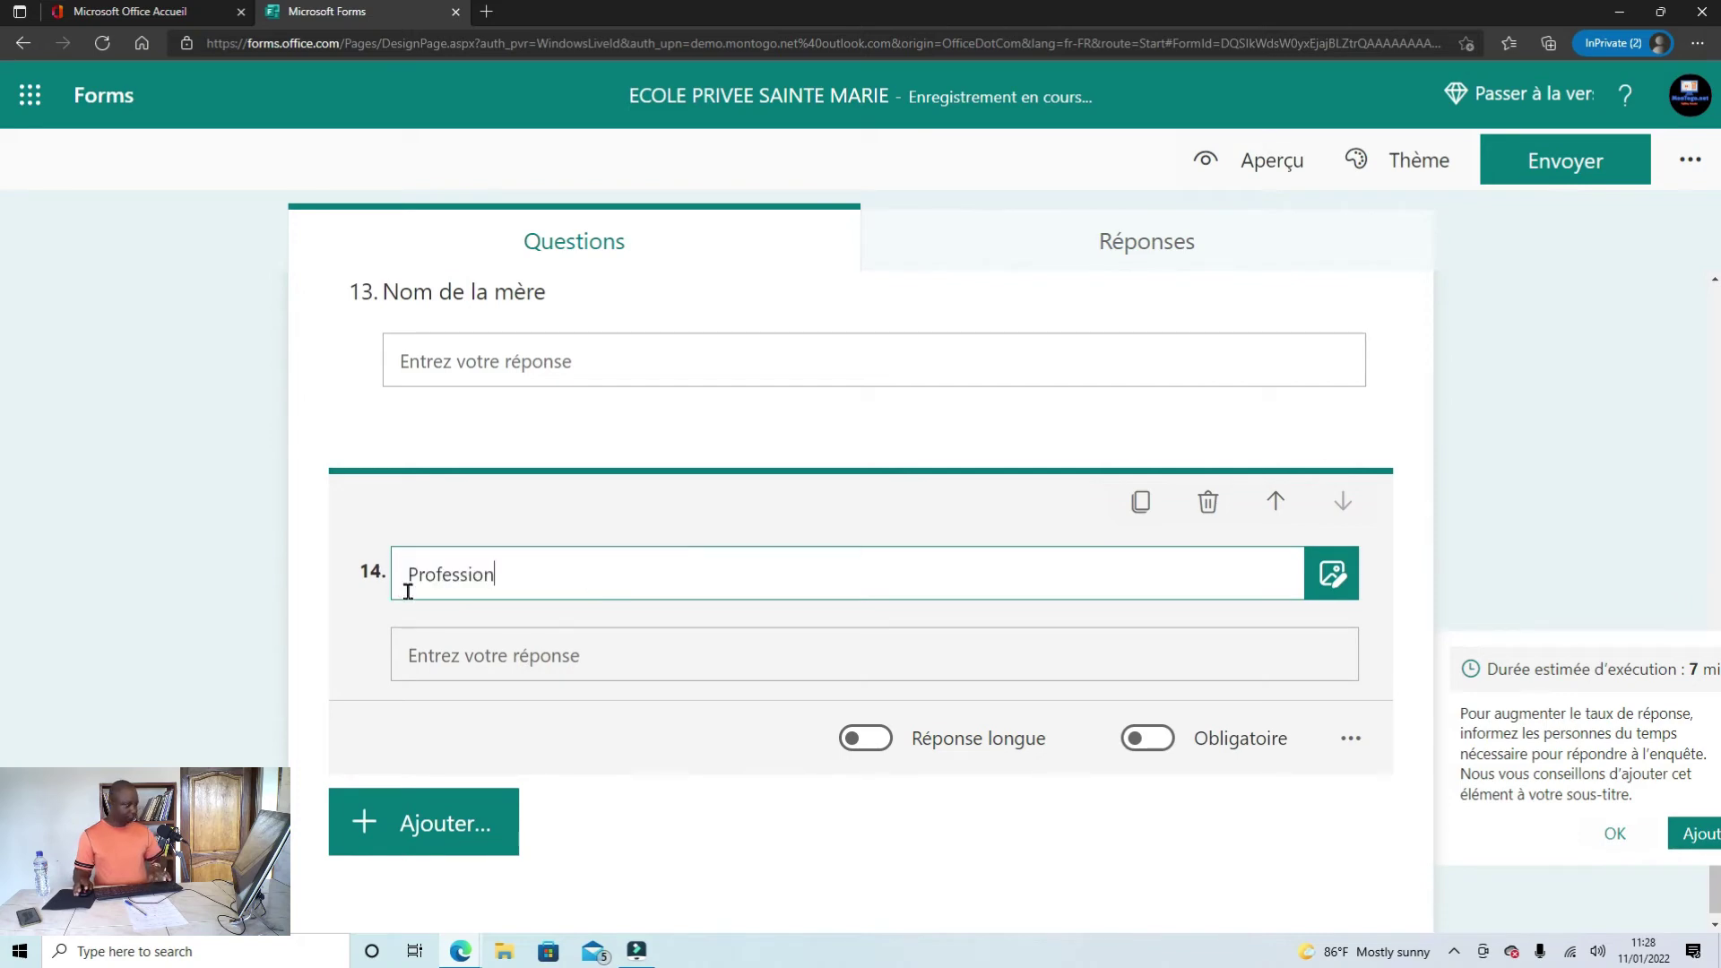
Step: Select 'Numéro de téléphone' in the Word draft and return to the form
{"action": "left_click", "coordinate": [459, 951]}
{"action": "left_click", "coordinate": [406, 899]}
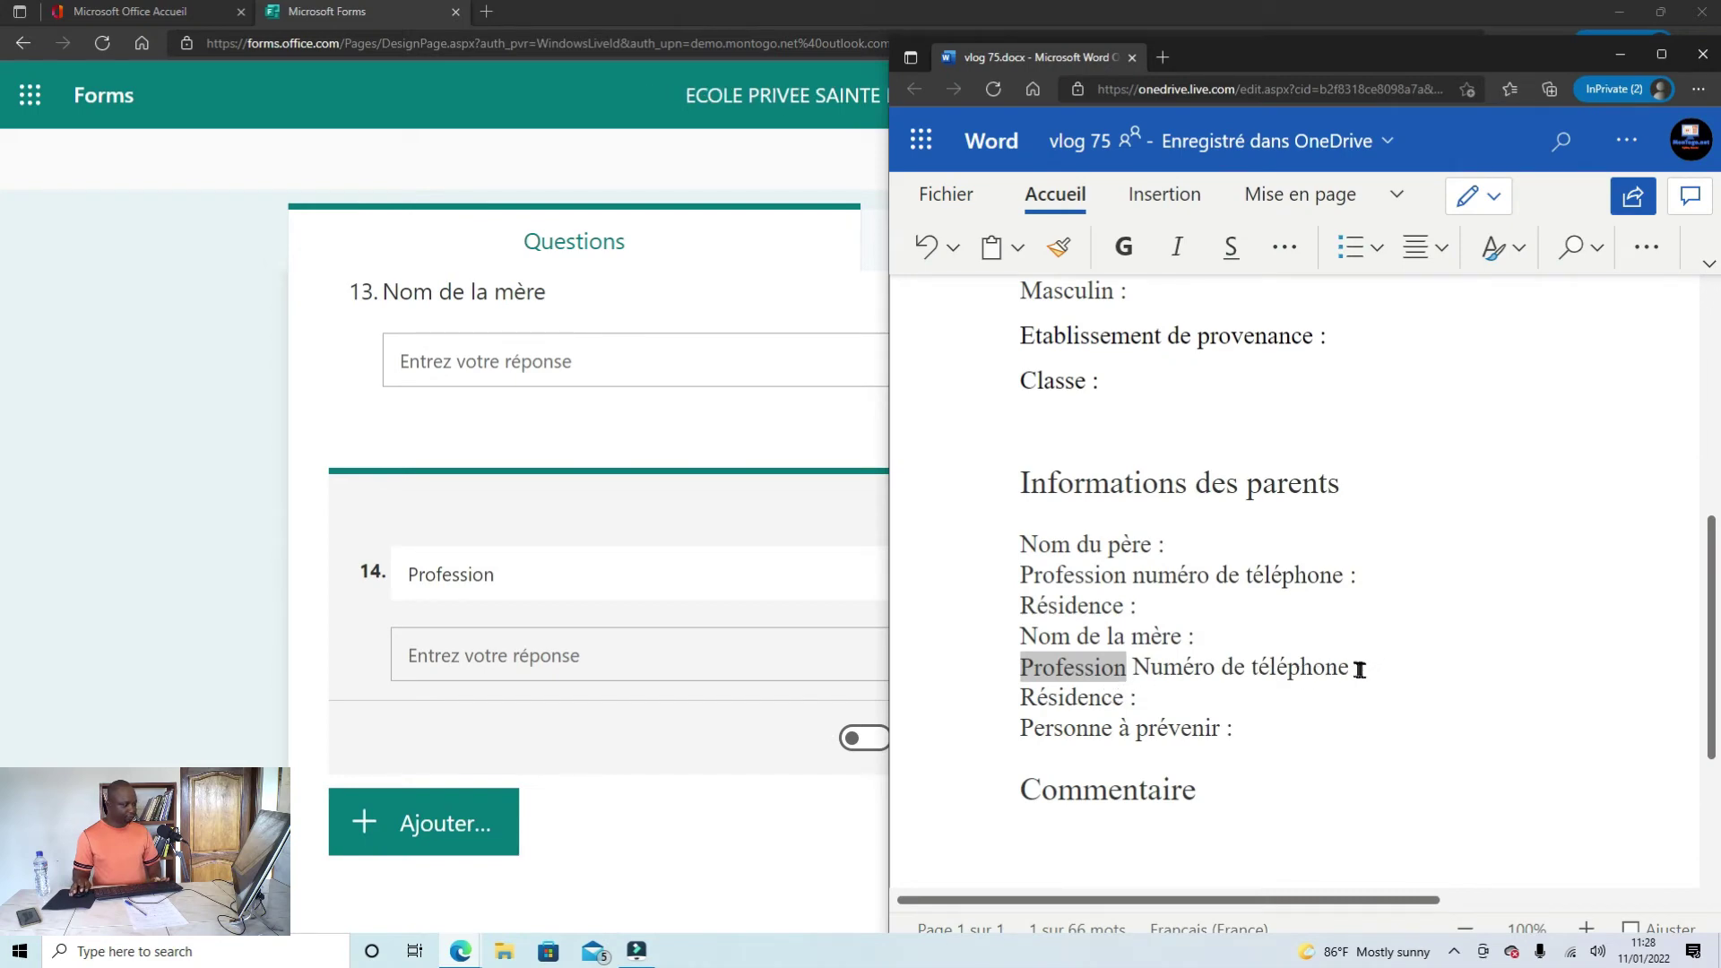
{"action": "left_click_drag", "start_coordinate": [1350, 669], "coordinate": [1131, 681]}
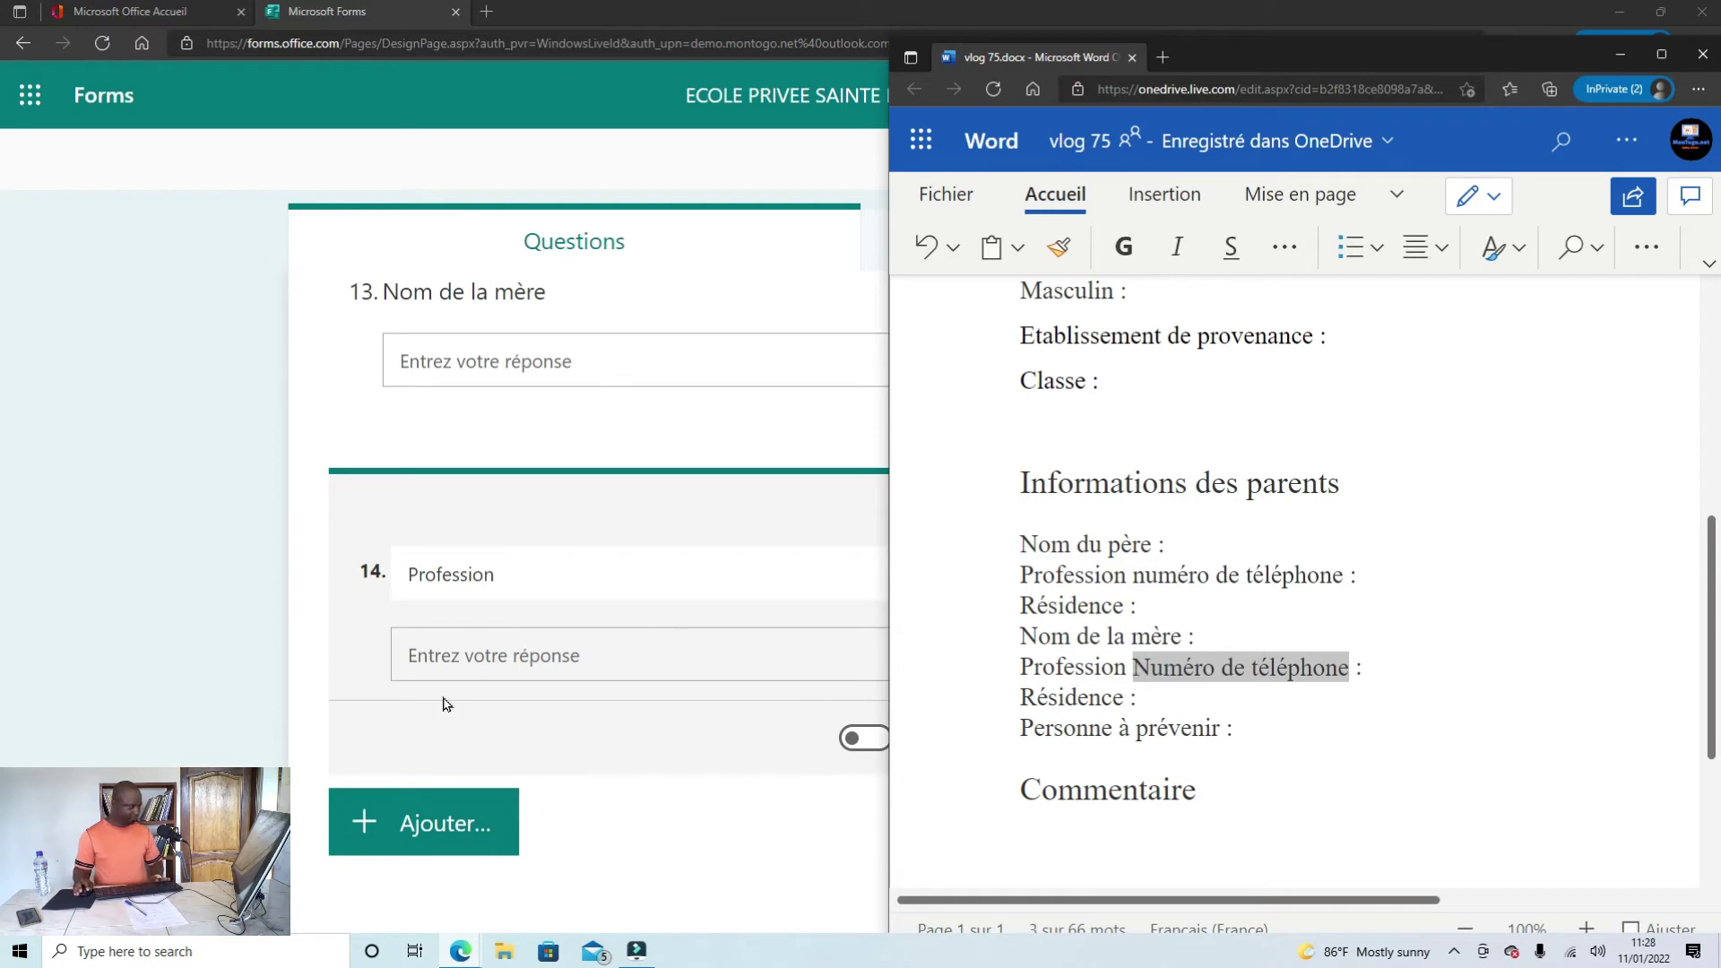
{"action": "left_click", "coordinate": [396, 820]}
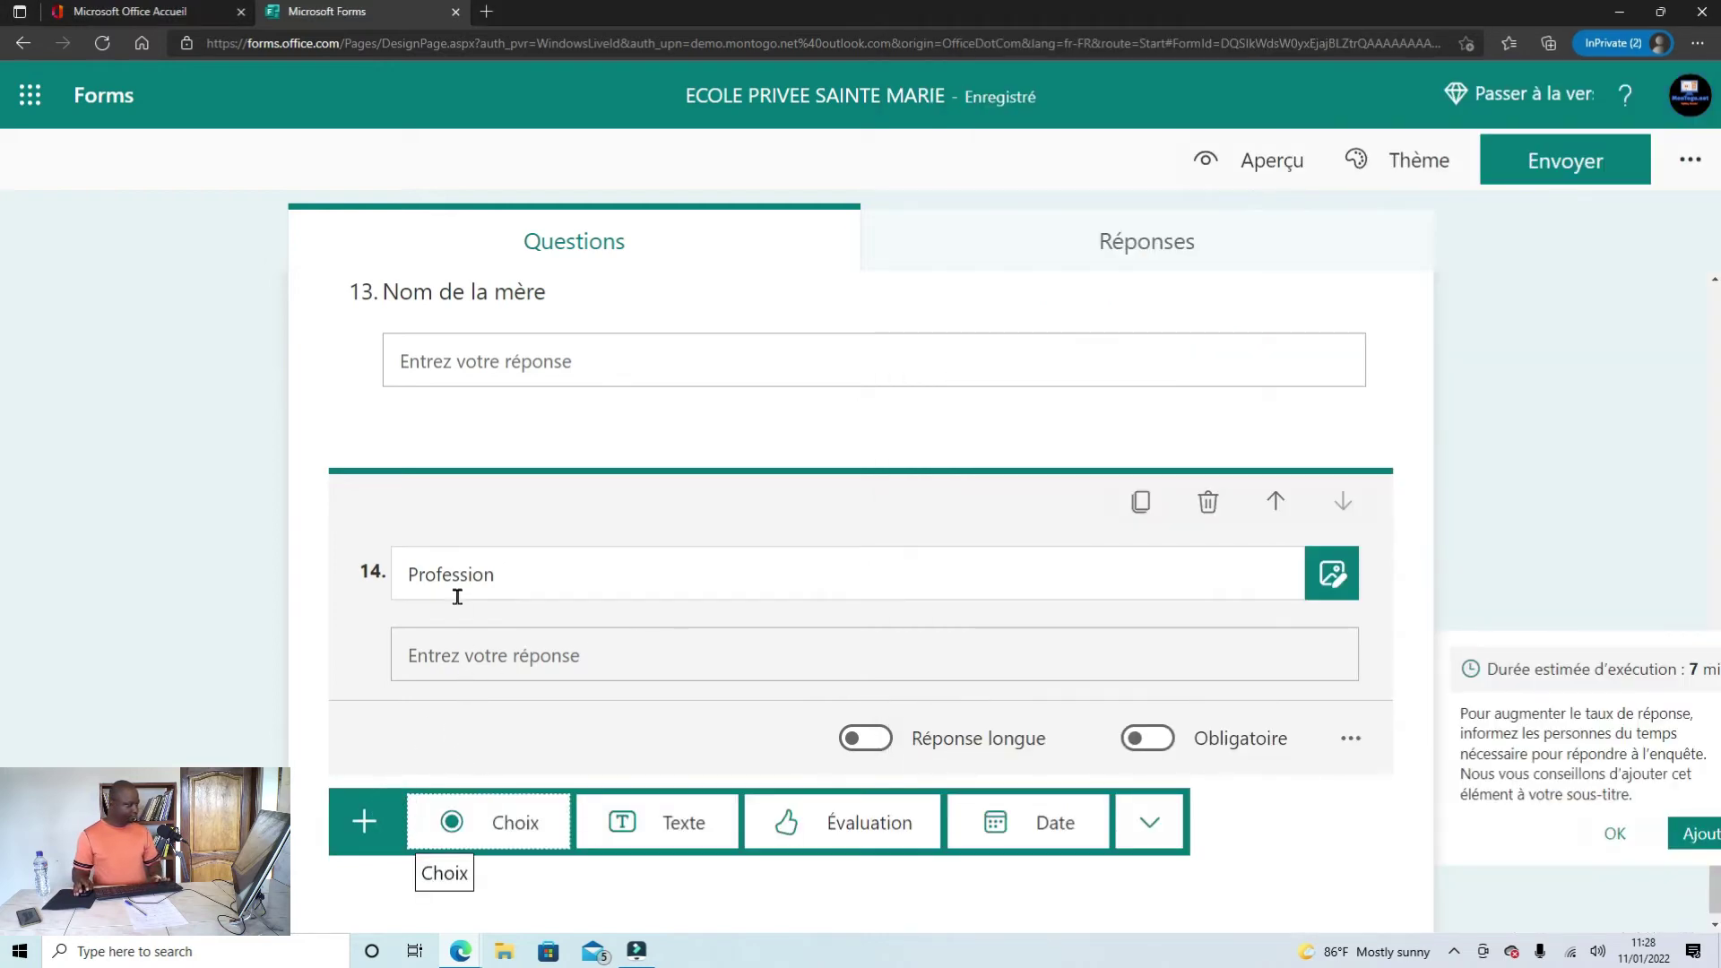
Step: Add text question 15 titled 'Numéro de téléphone'
{"action": "left_click", "coordinate": [668, 809]}
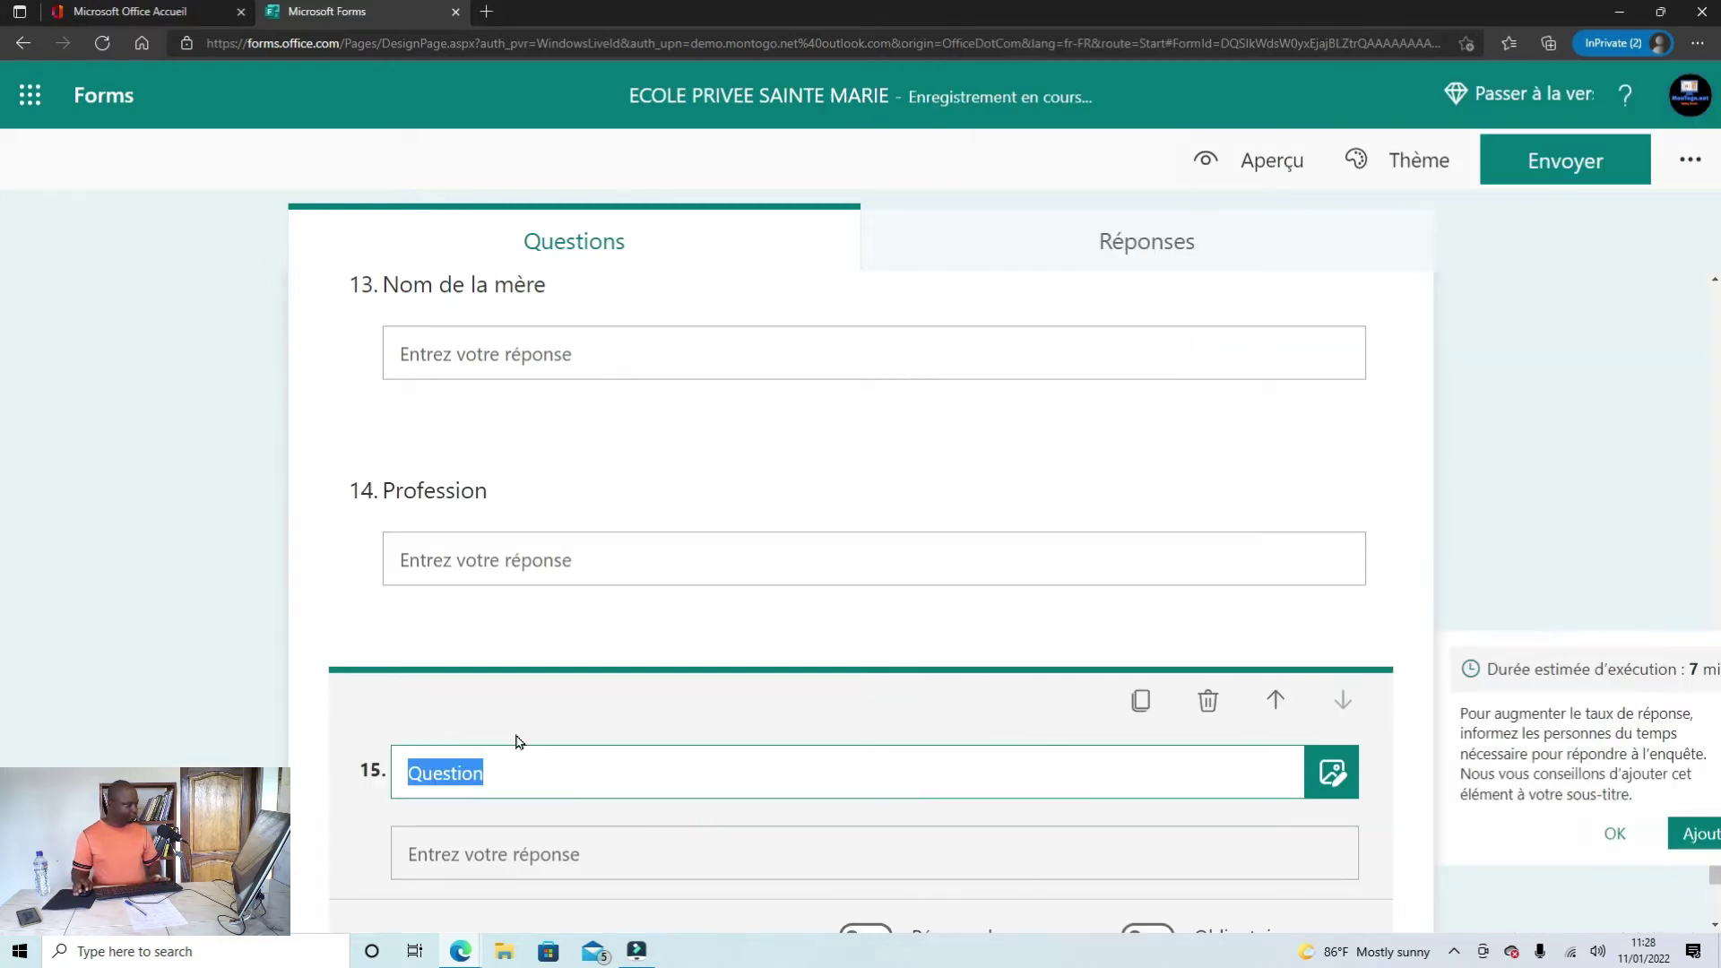
{"action": "type", "text": "Numéro de téléphone"}
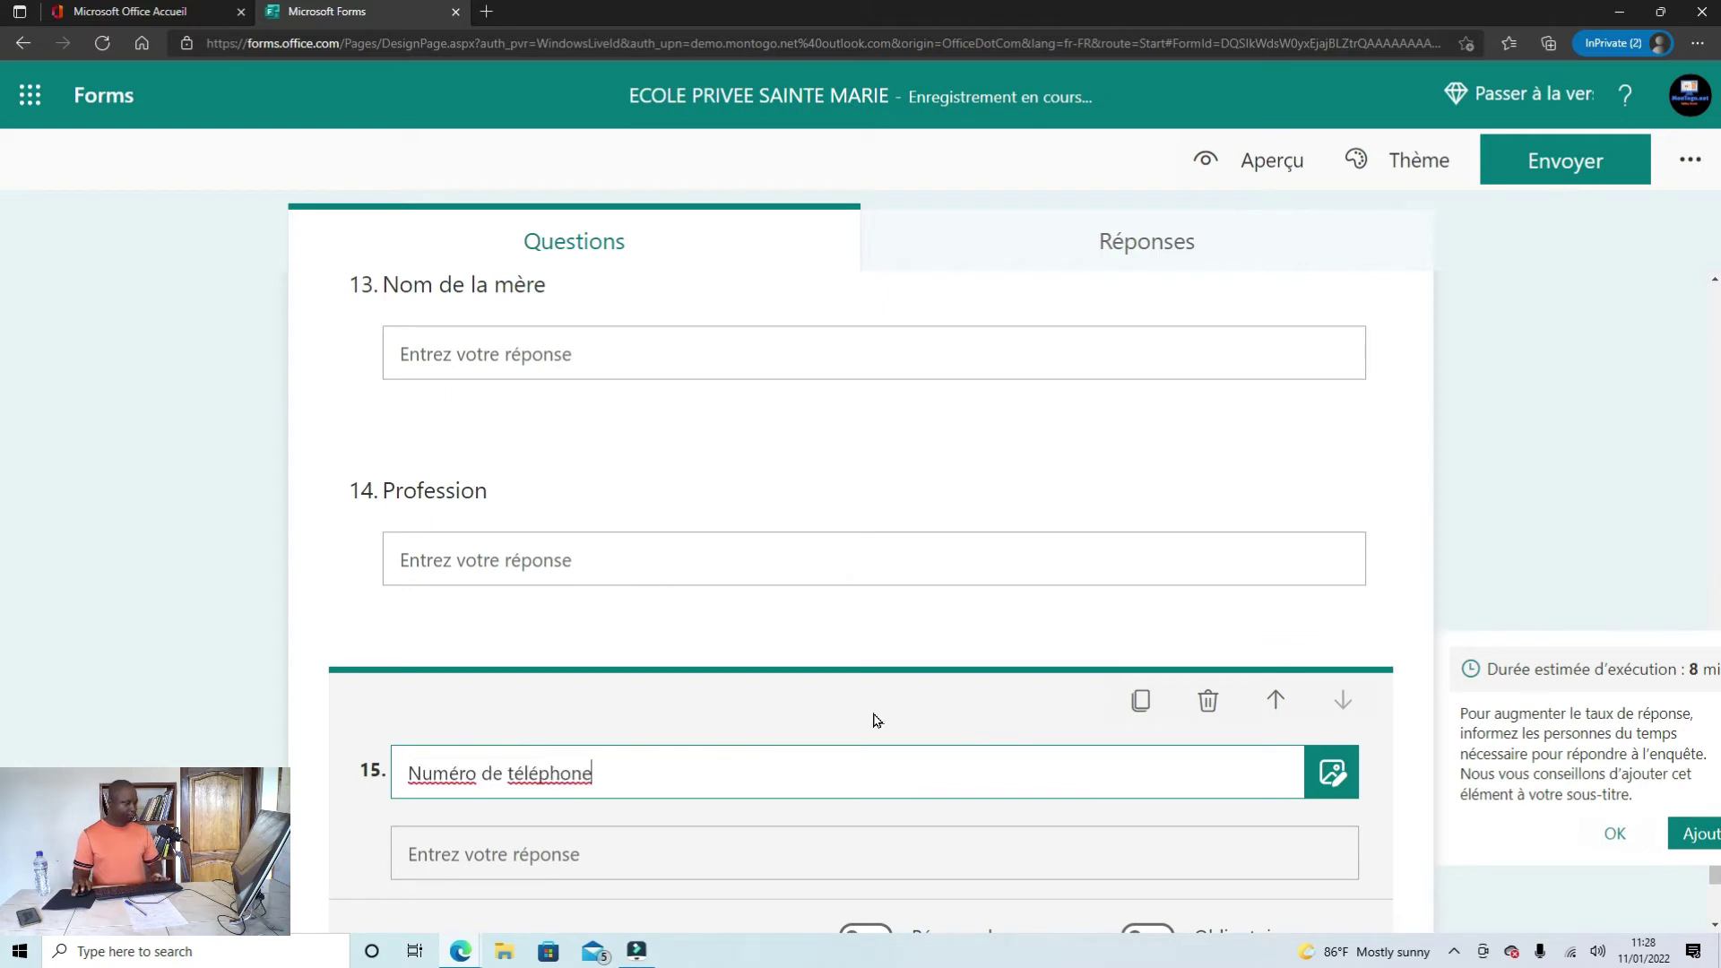
{"action": "scroll", "coordinate": [877, 747], "scroll_direction": "down", "scroll_amount": 3}
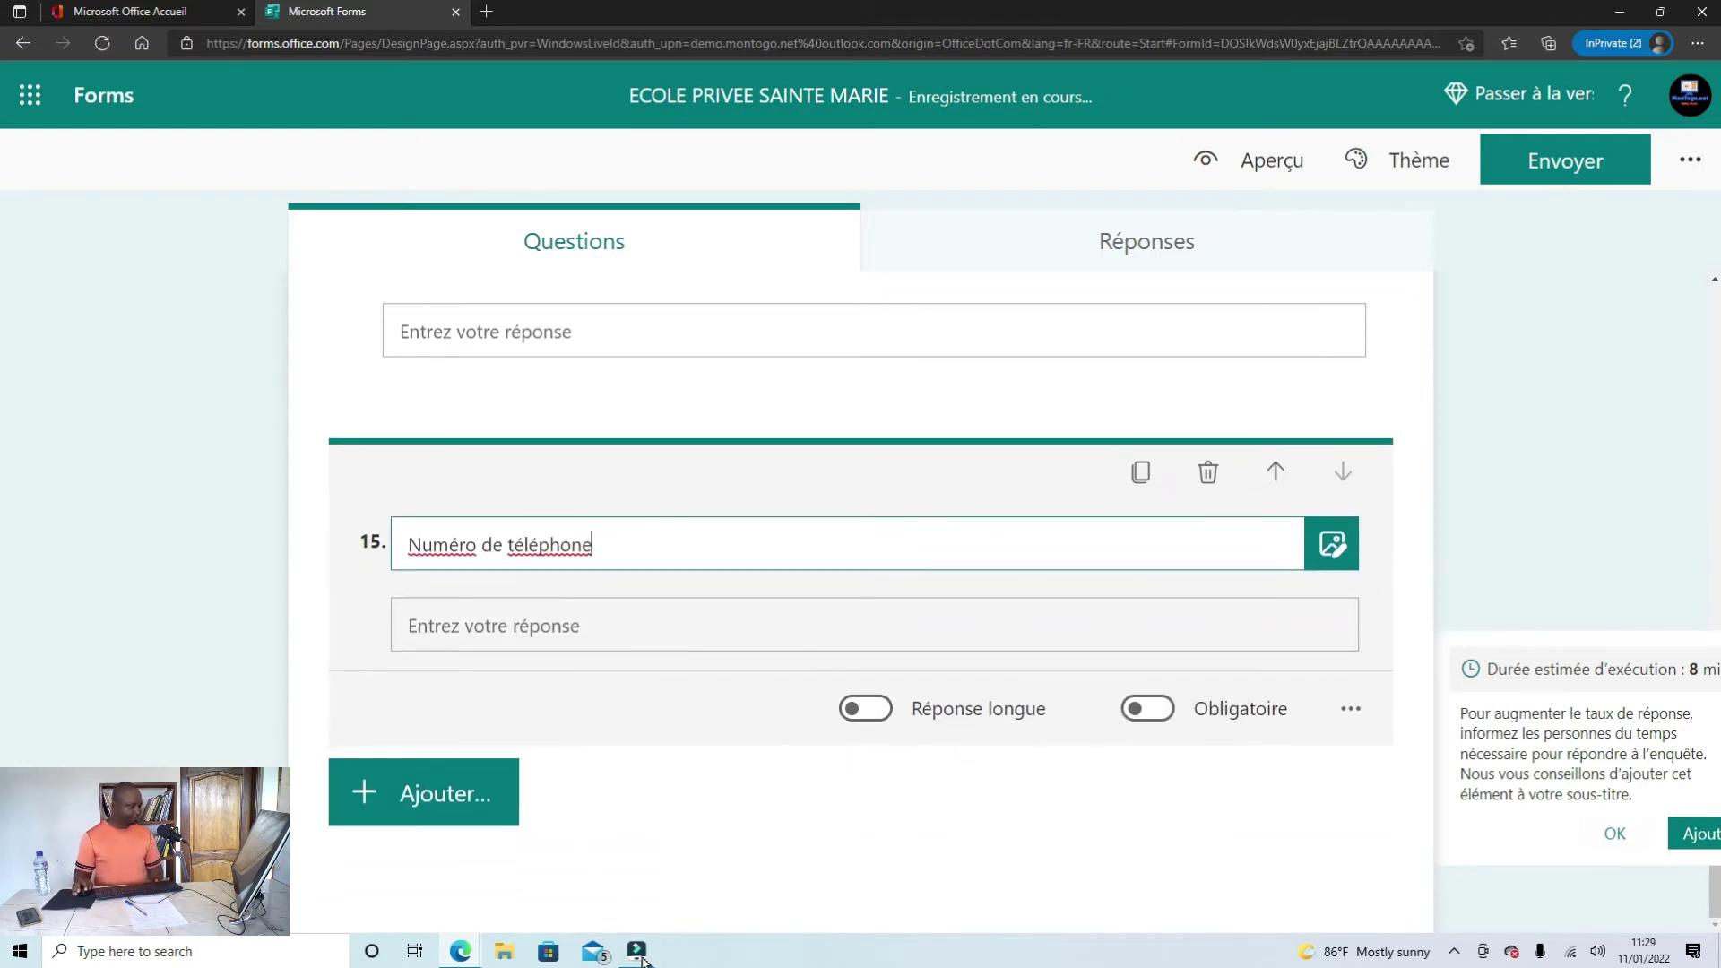
Step: Check 'Résidence' in the Word draft, then duplicate question 15 and retitle it 'Résidence'
{"action": "mouse_move", "coordinate": [476, 964]}
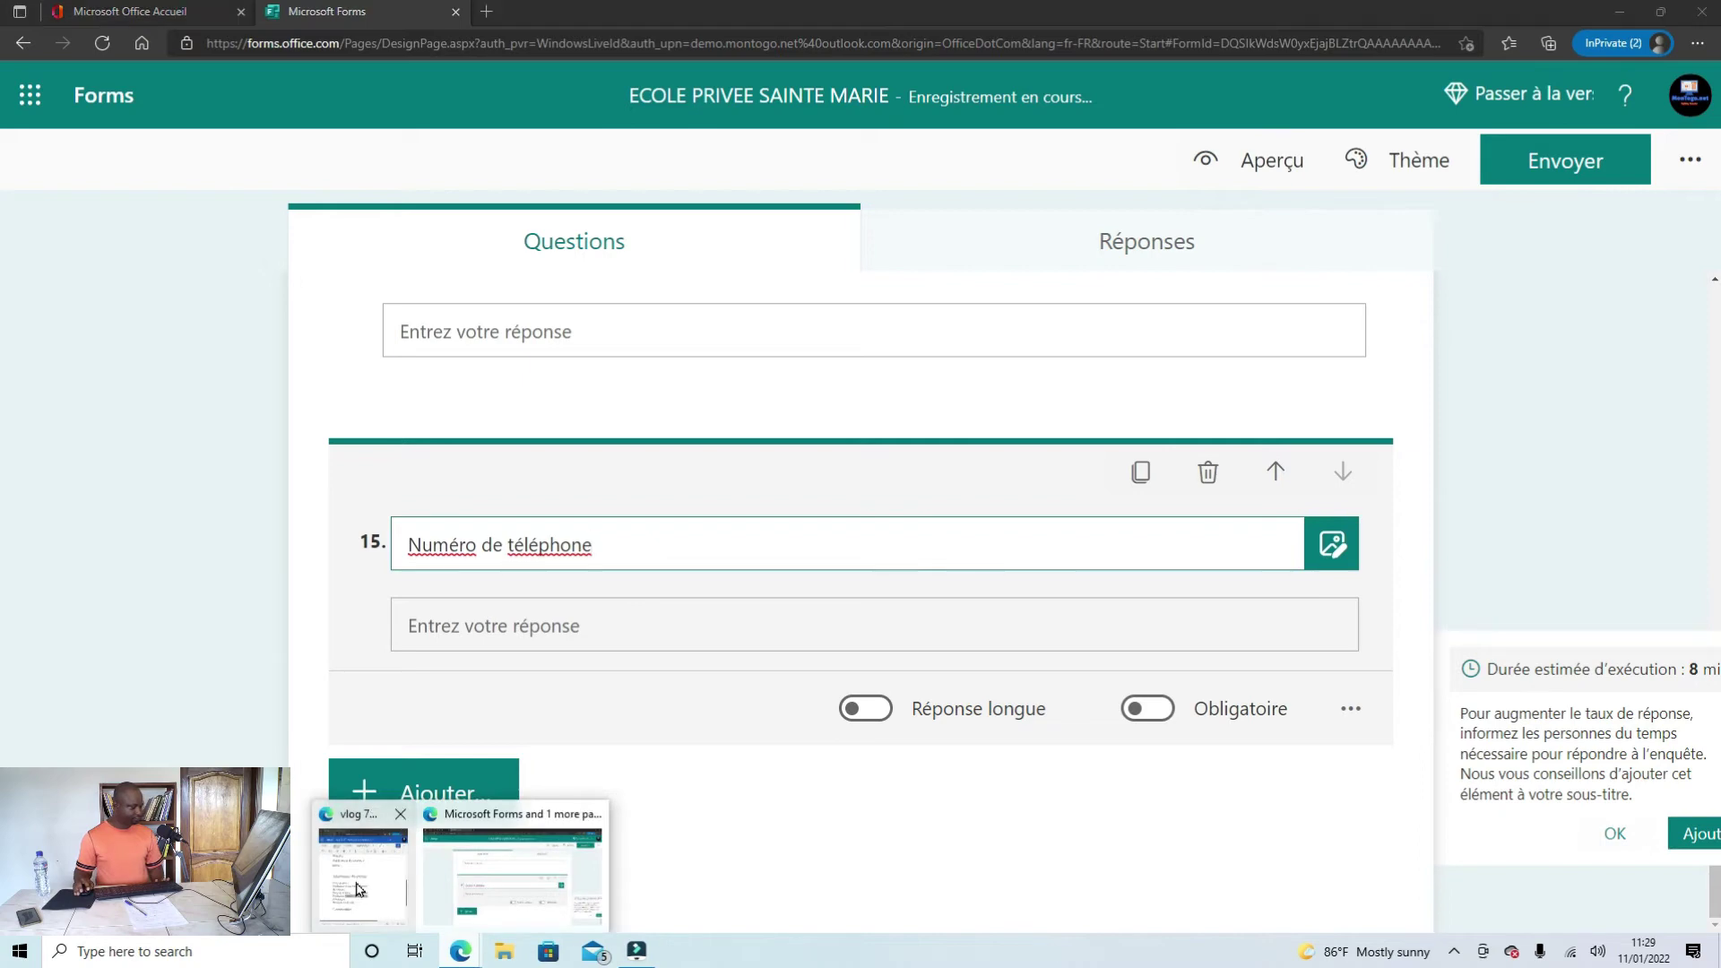
{"action": "left_click", "coordinate": [519, 876]}
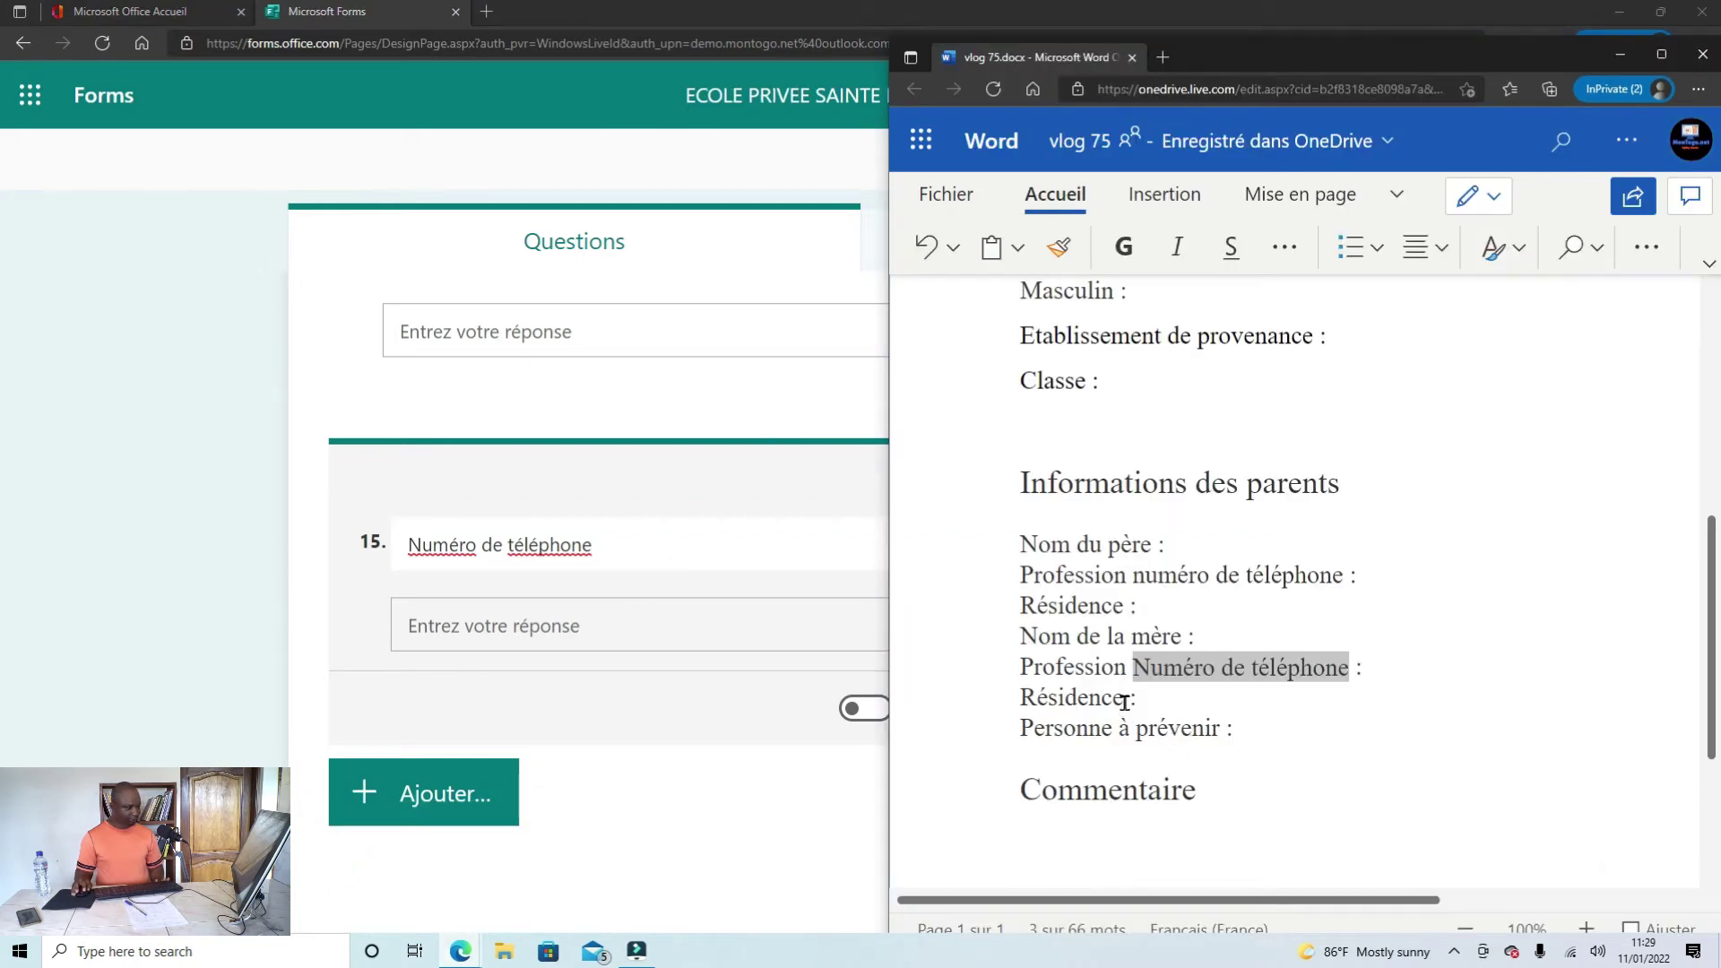
{"action": "left_click_drag", "start_coordinate": [1124, 702], "coordinate": [1017, 707]}
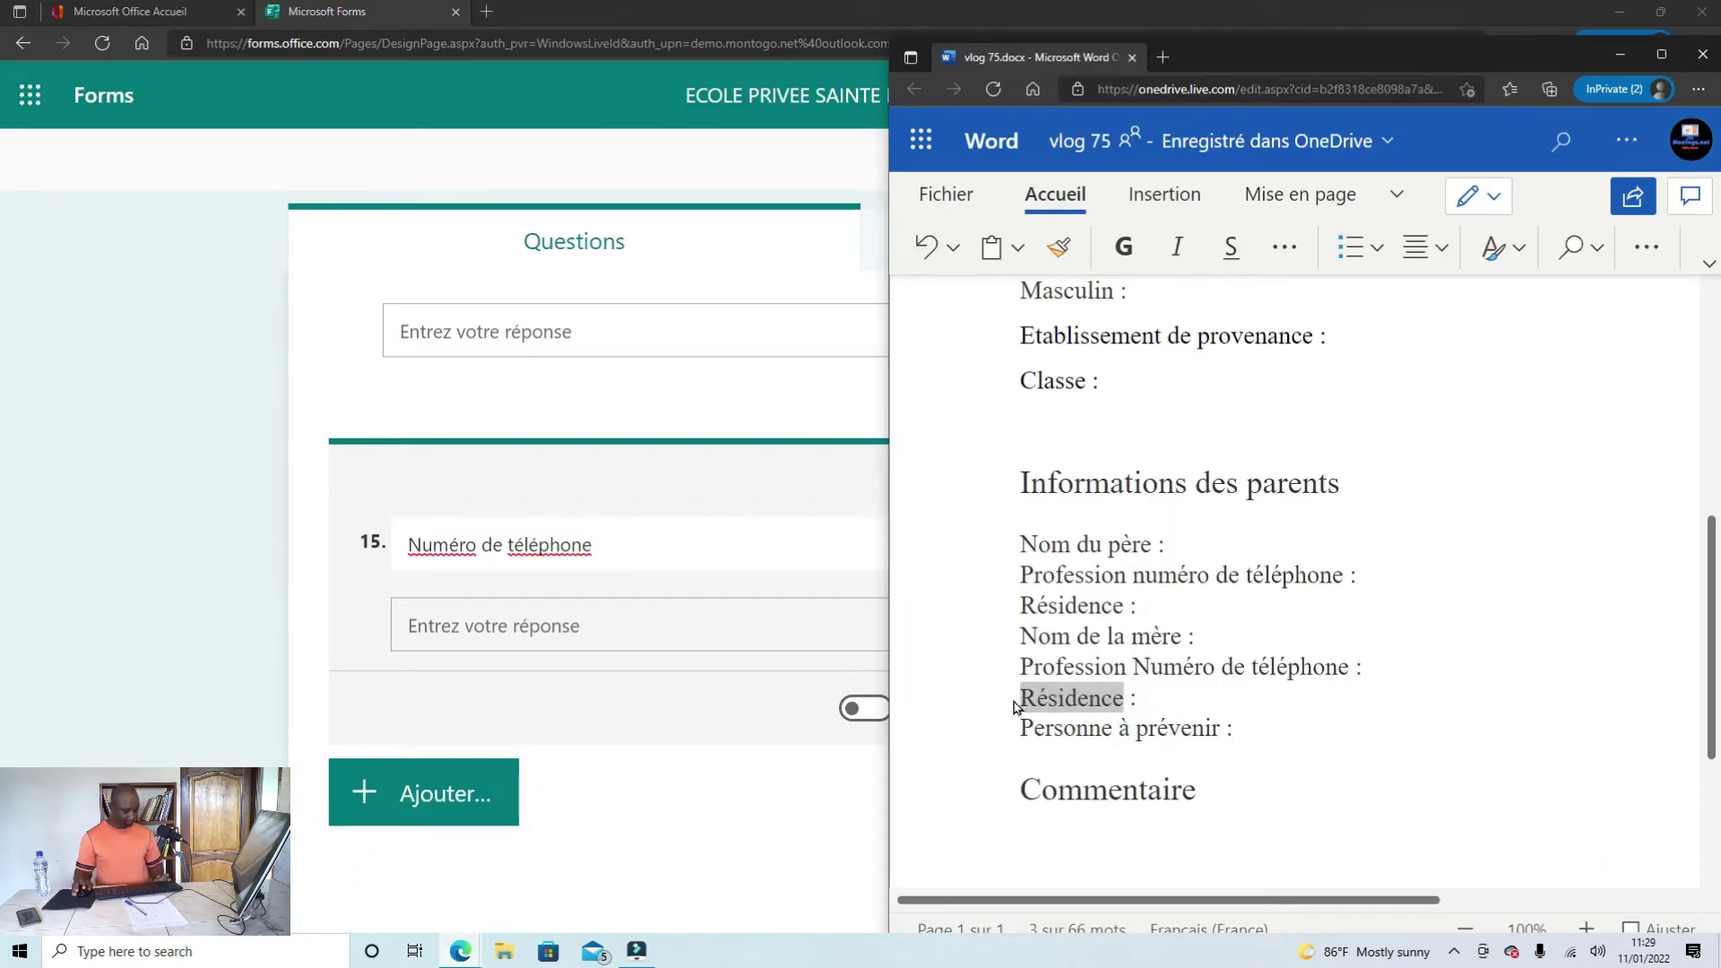
{"action": "left_click", "coordinate": [642, 748]}
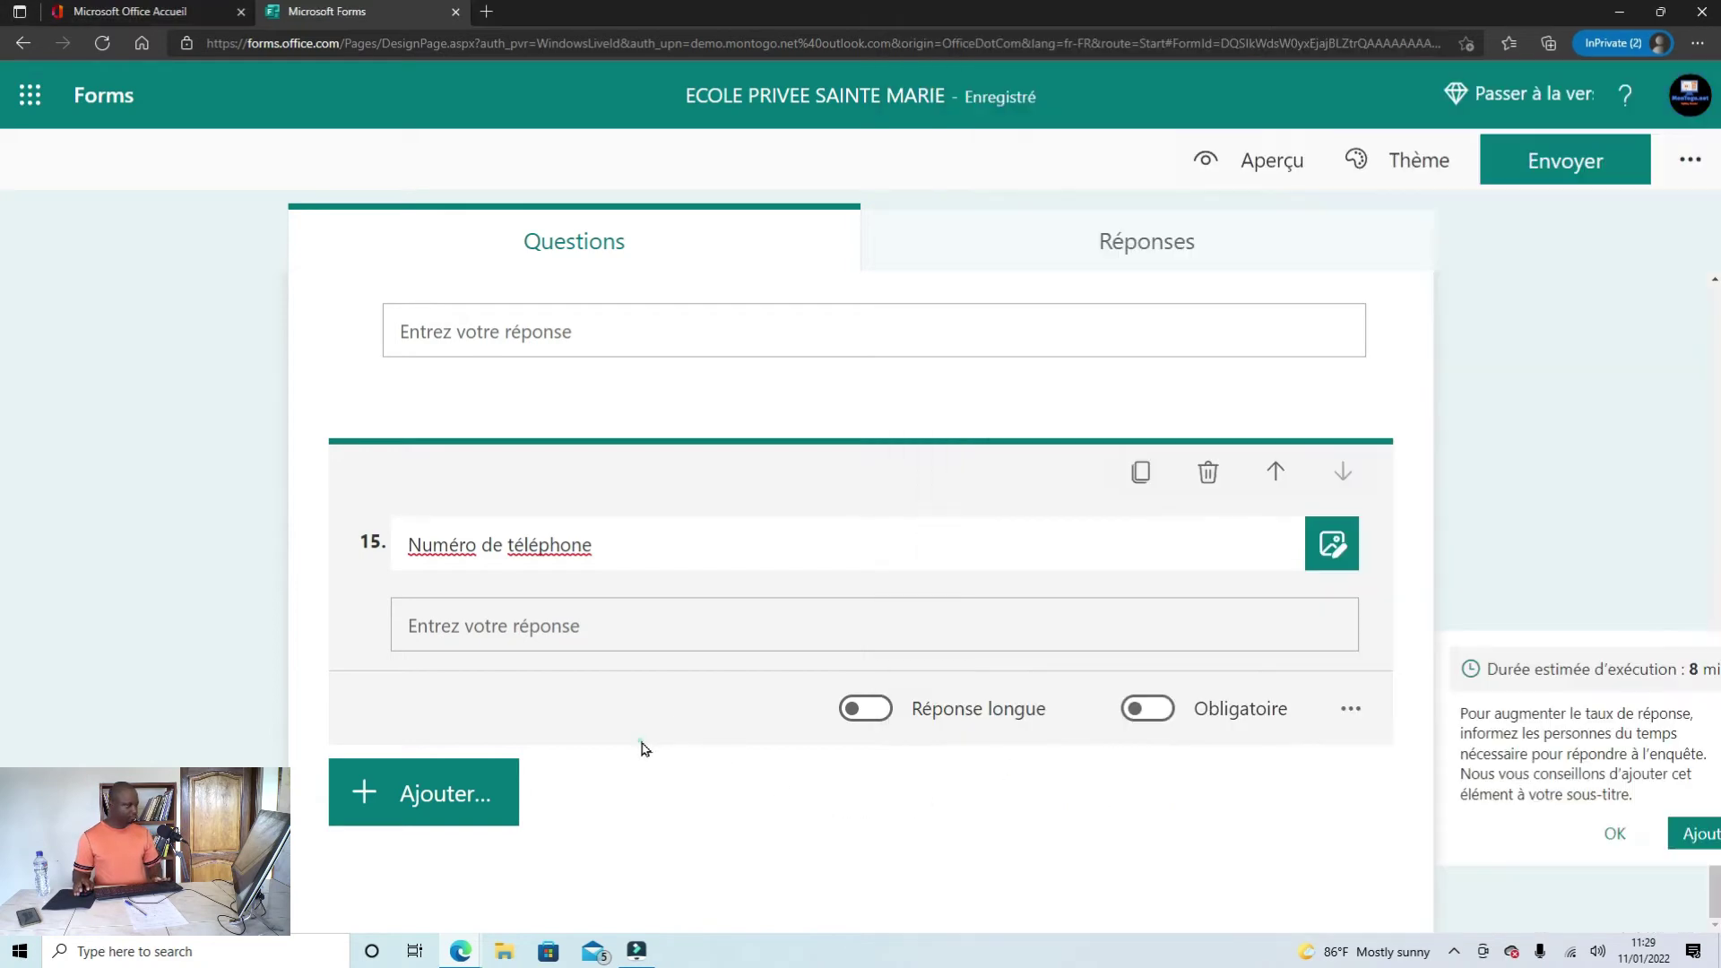
{"action": "left_click", "coordinate": [1140, 472]}
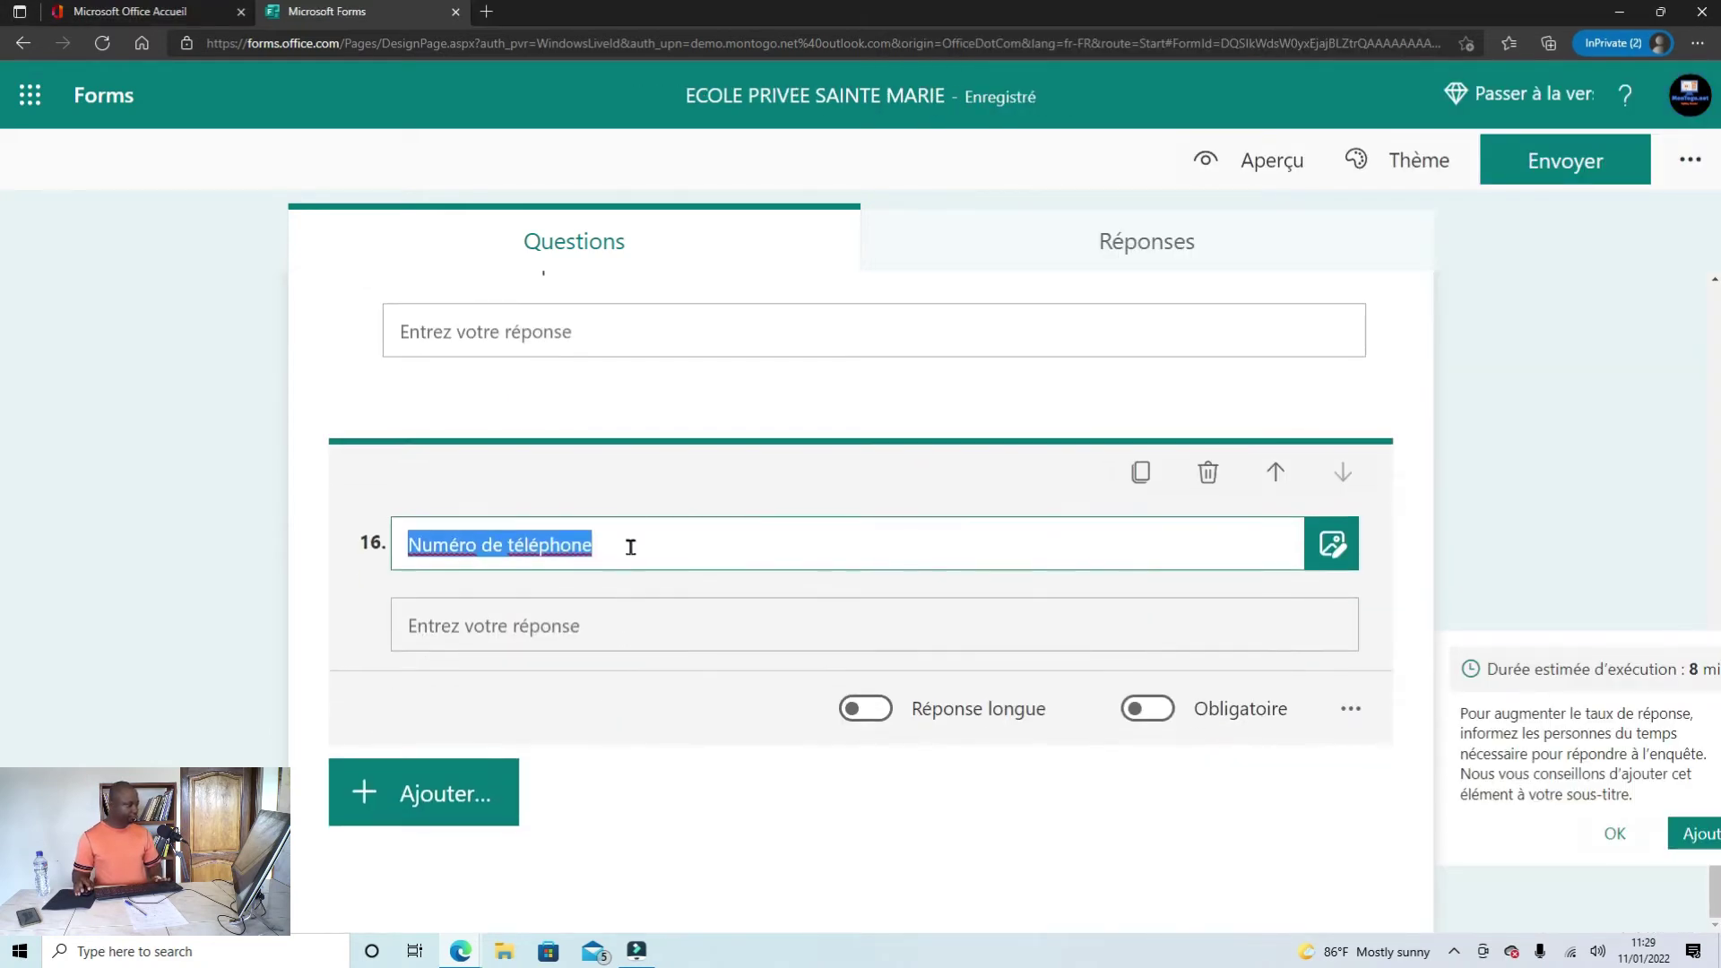
{"action": "left_click_drag", "start_coordinate": [674, 540], "coordinate": [400, 544]}
{"action": "type", "text": "Résidence"}
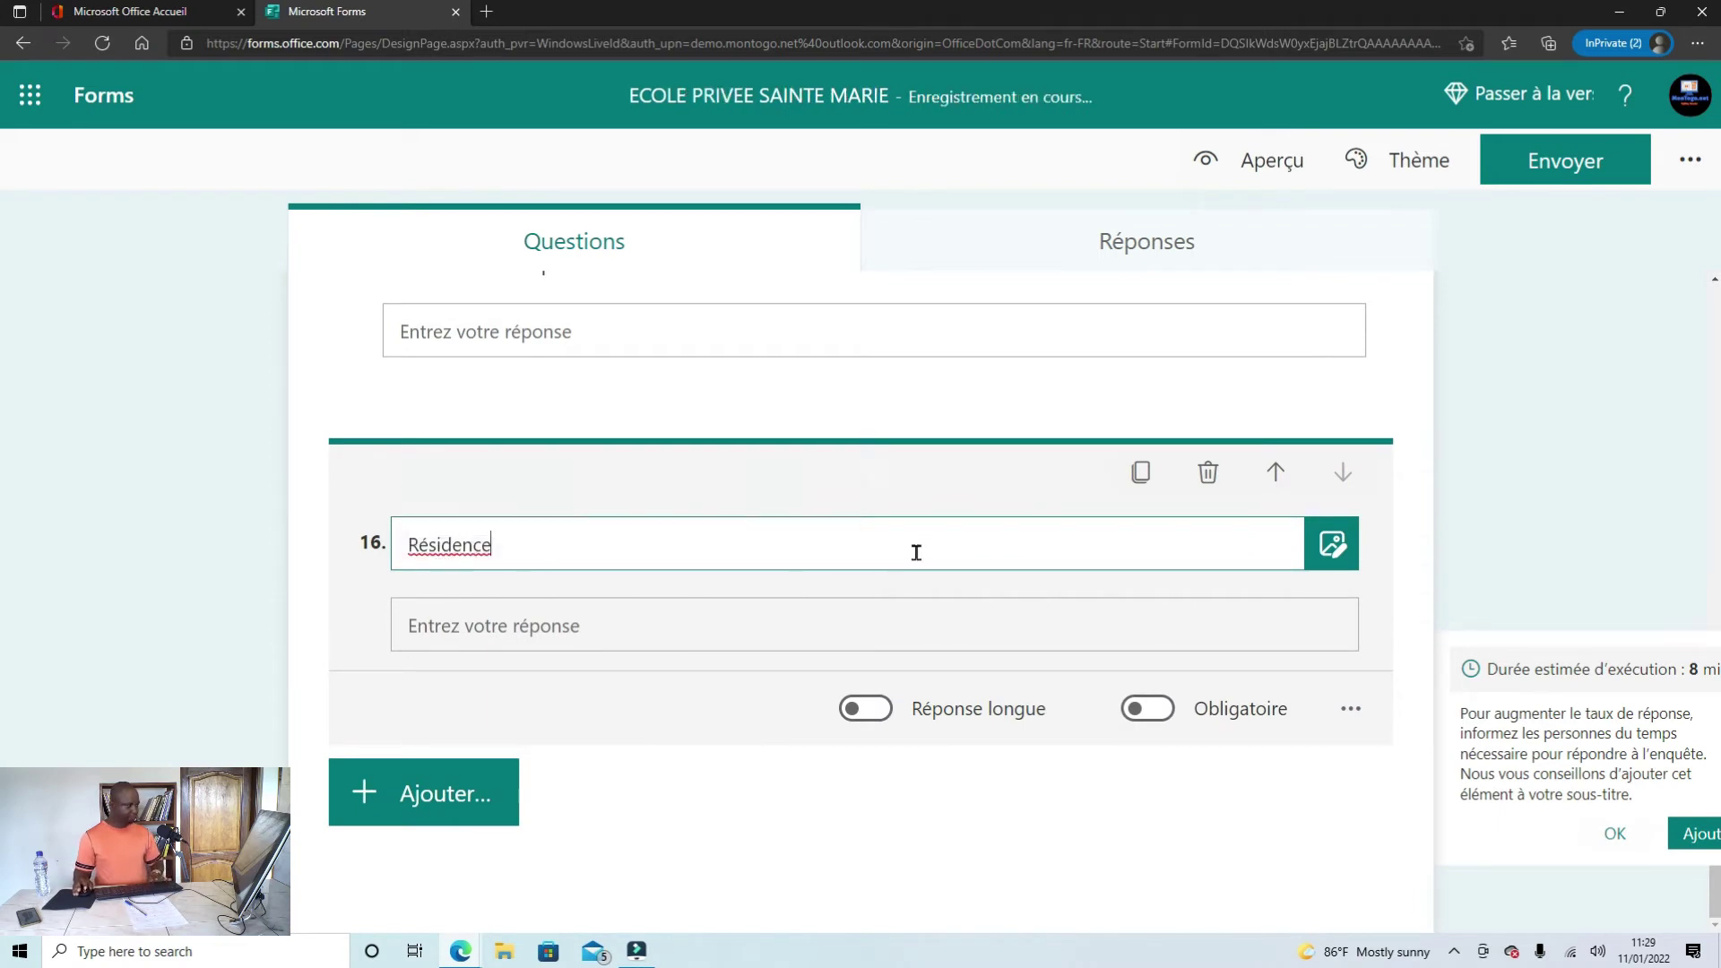
Step: Copy the 'Personne à prévenir' line from the Word draft and return to the form
{"action": "mouse_move", "coordinate": [460, 950]}
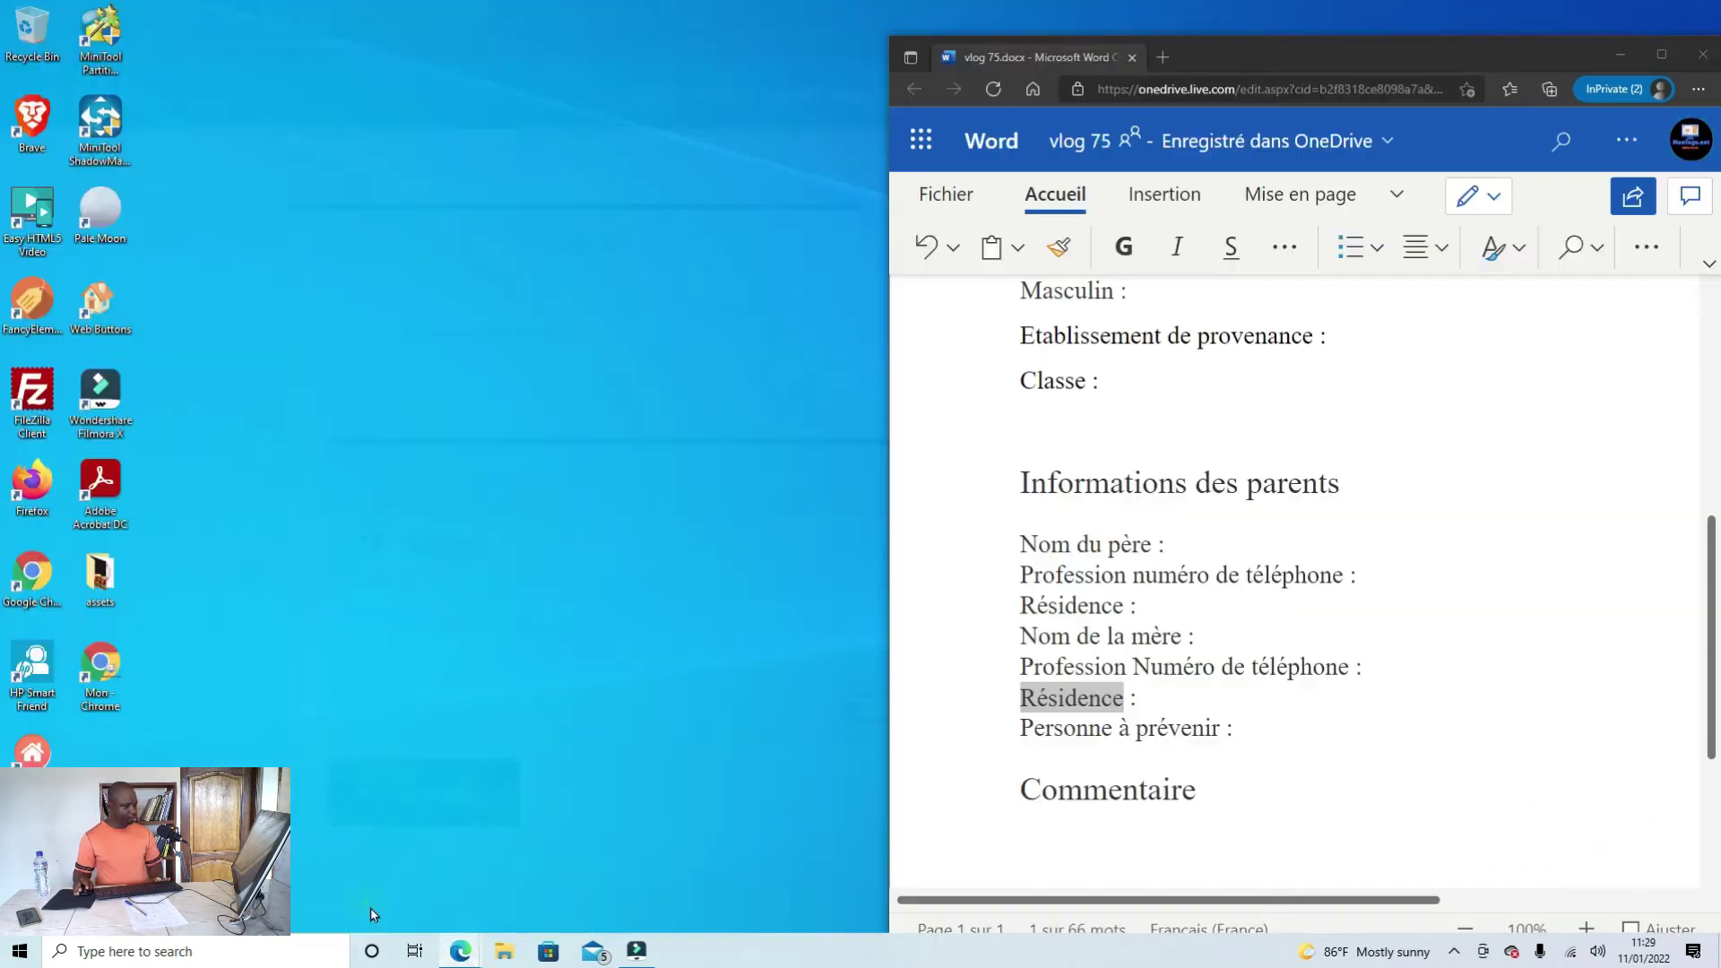
{"action": "left_click", "coordinate": [374, 915]}
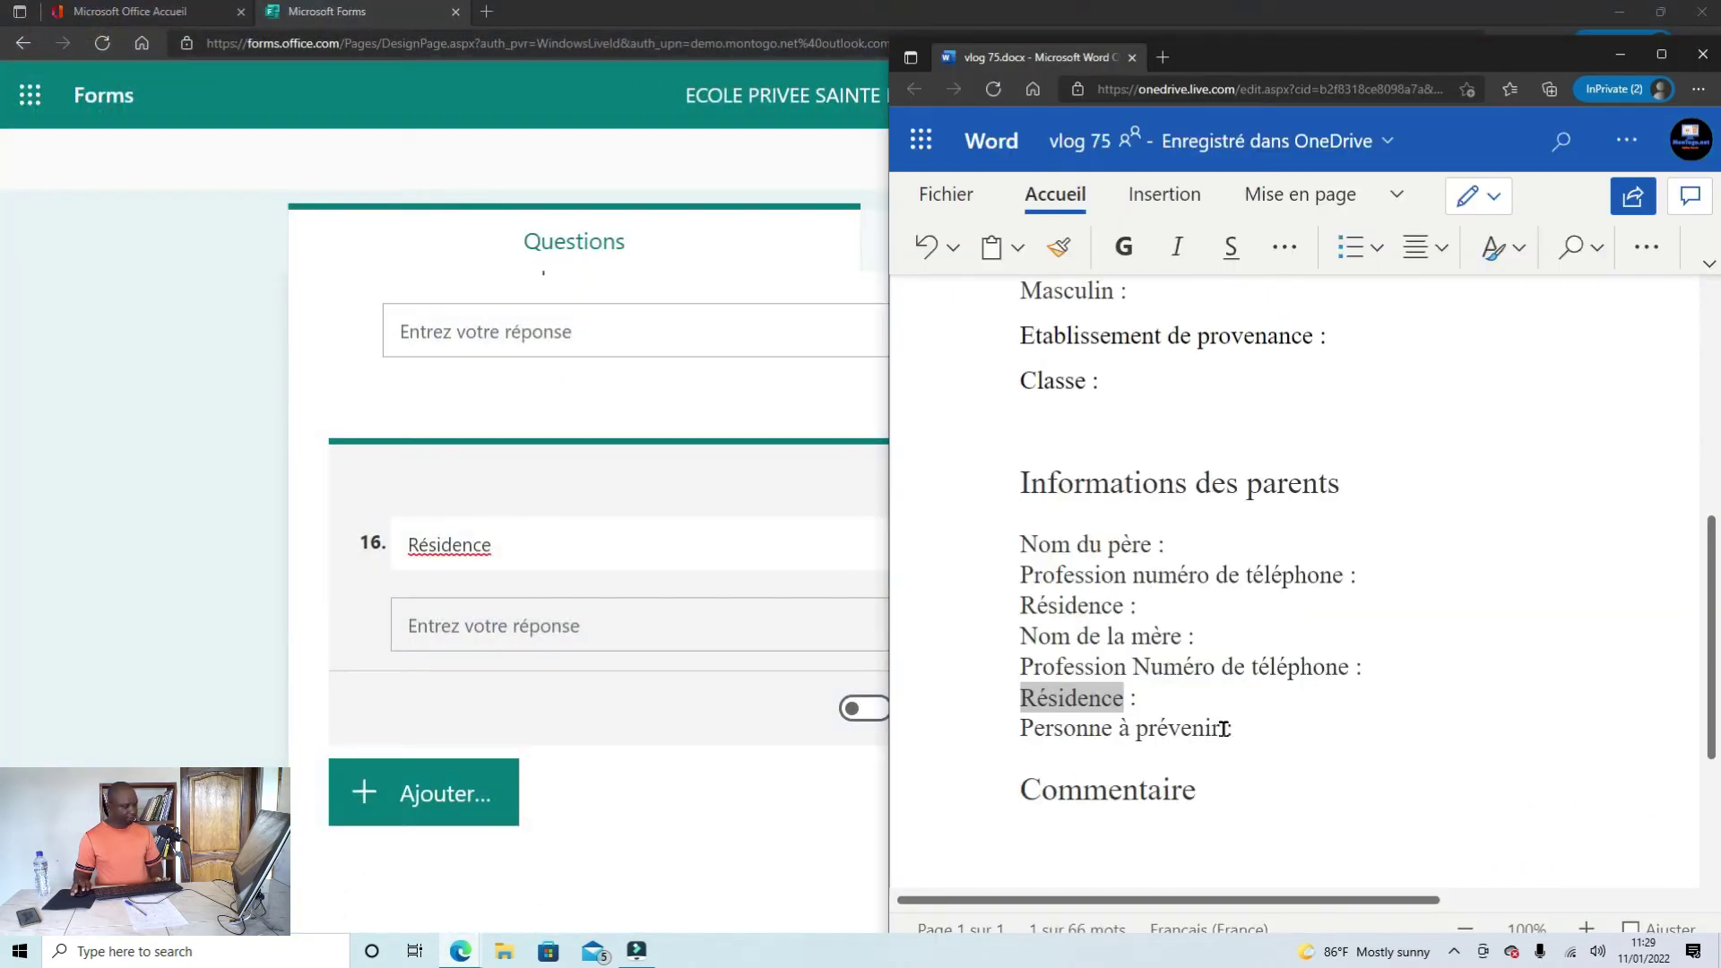
{"action": "left_click_drag", "start_coordinate": [1223, 728], "coordinate": [1030, 730]}
{"action": "key", "text": "ctrl+c"}
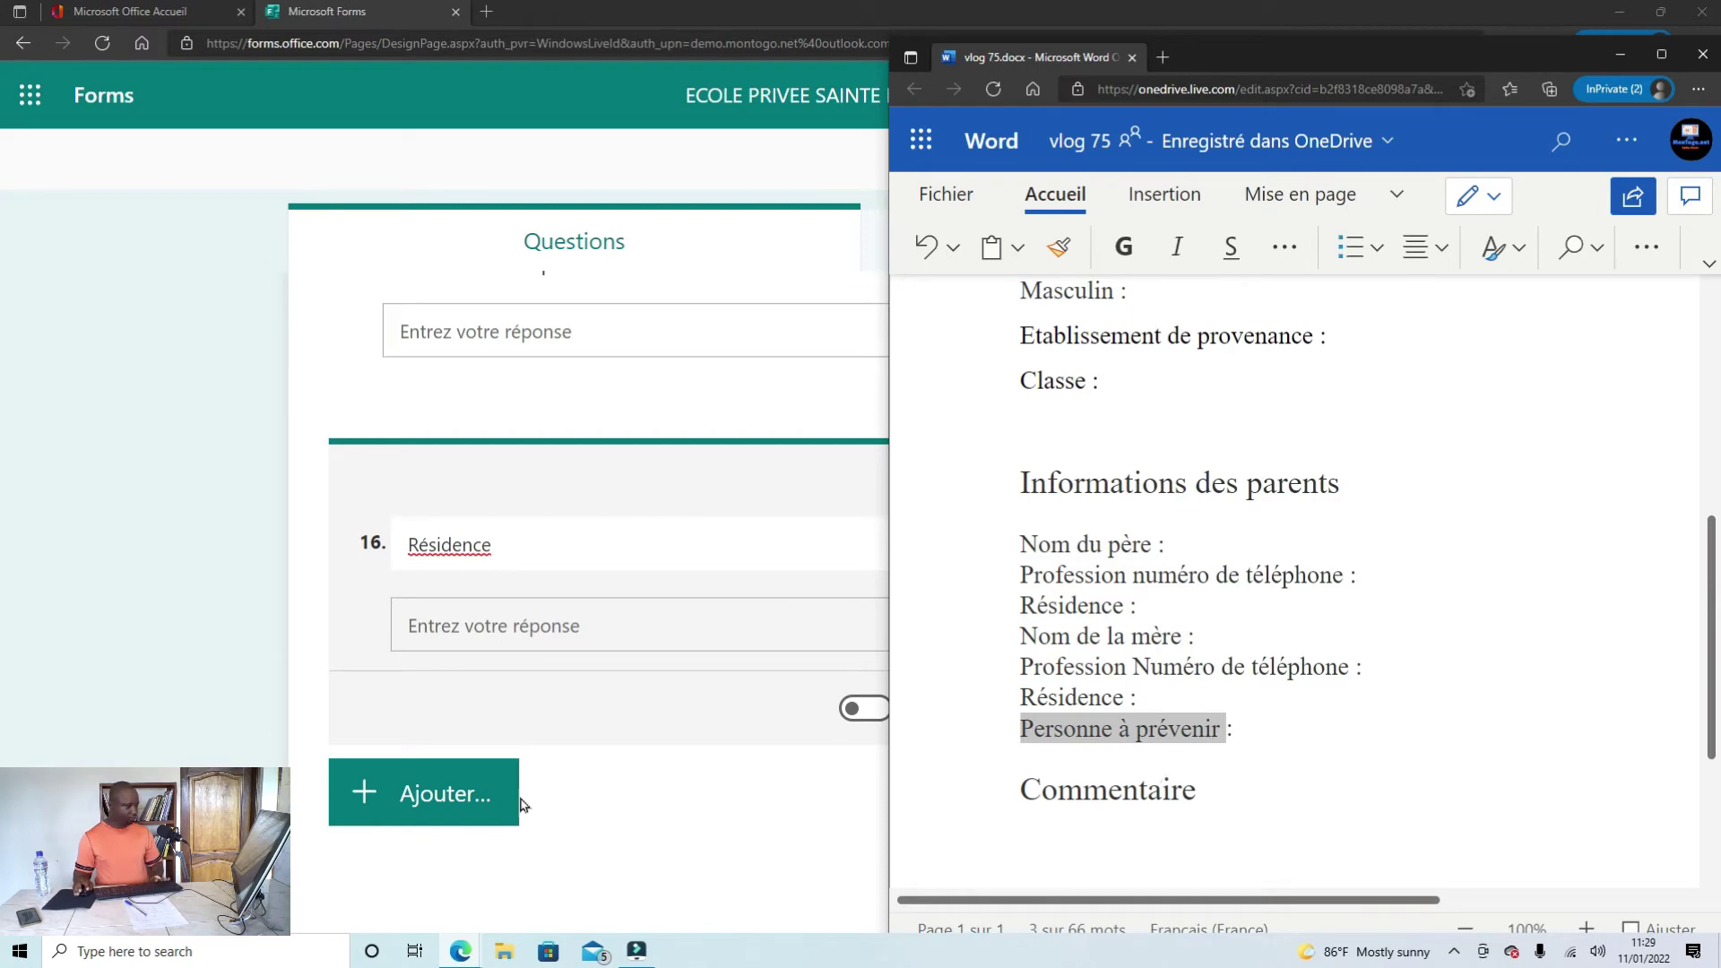
{"action": "left_click", "coordinate": [415, 797]}
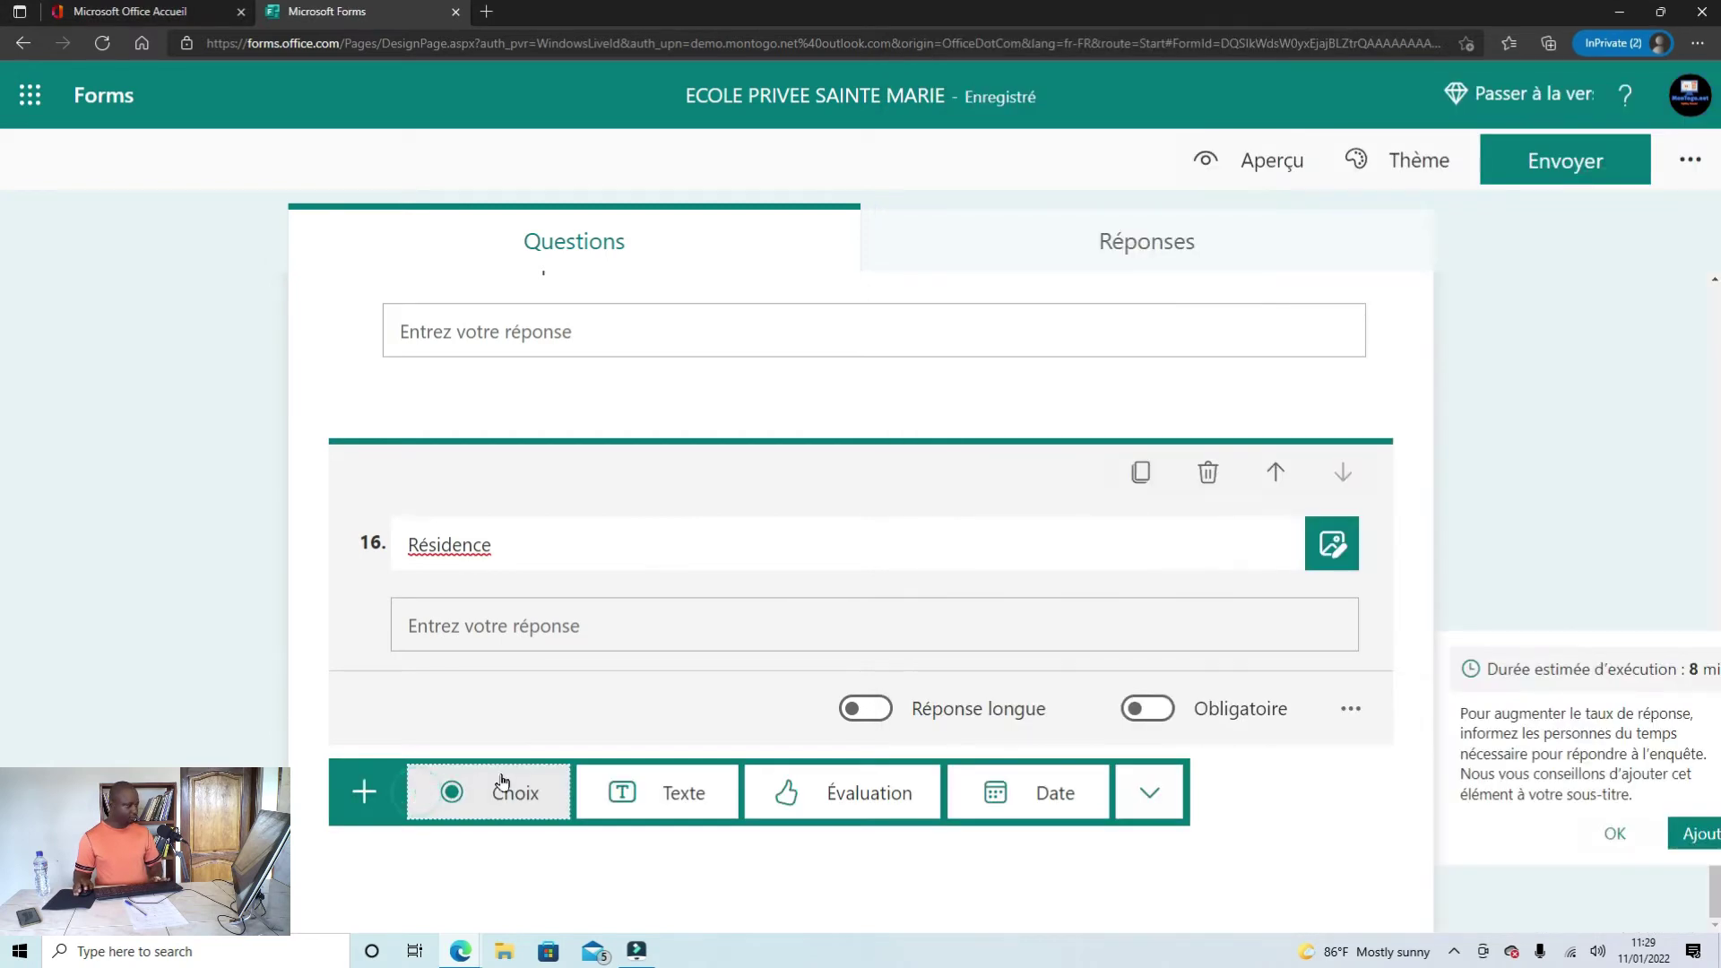
Step: Add text question 17 with the pasted title 'Personne à prévenir'
{"action": "left_click", "coordinate": [674, 791]}
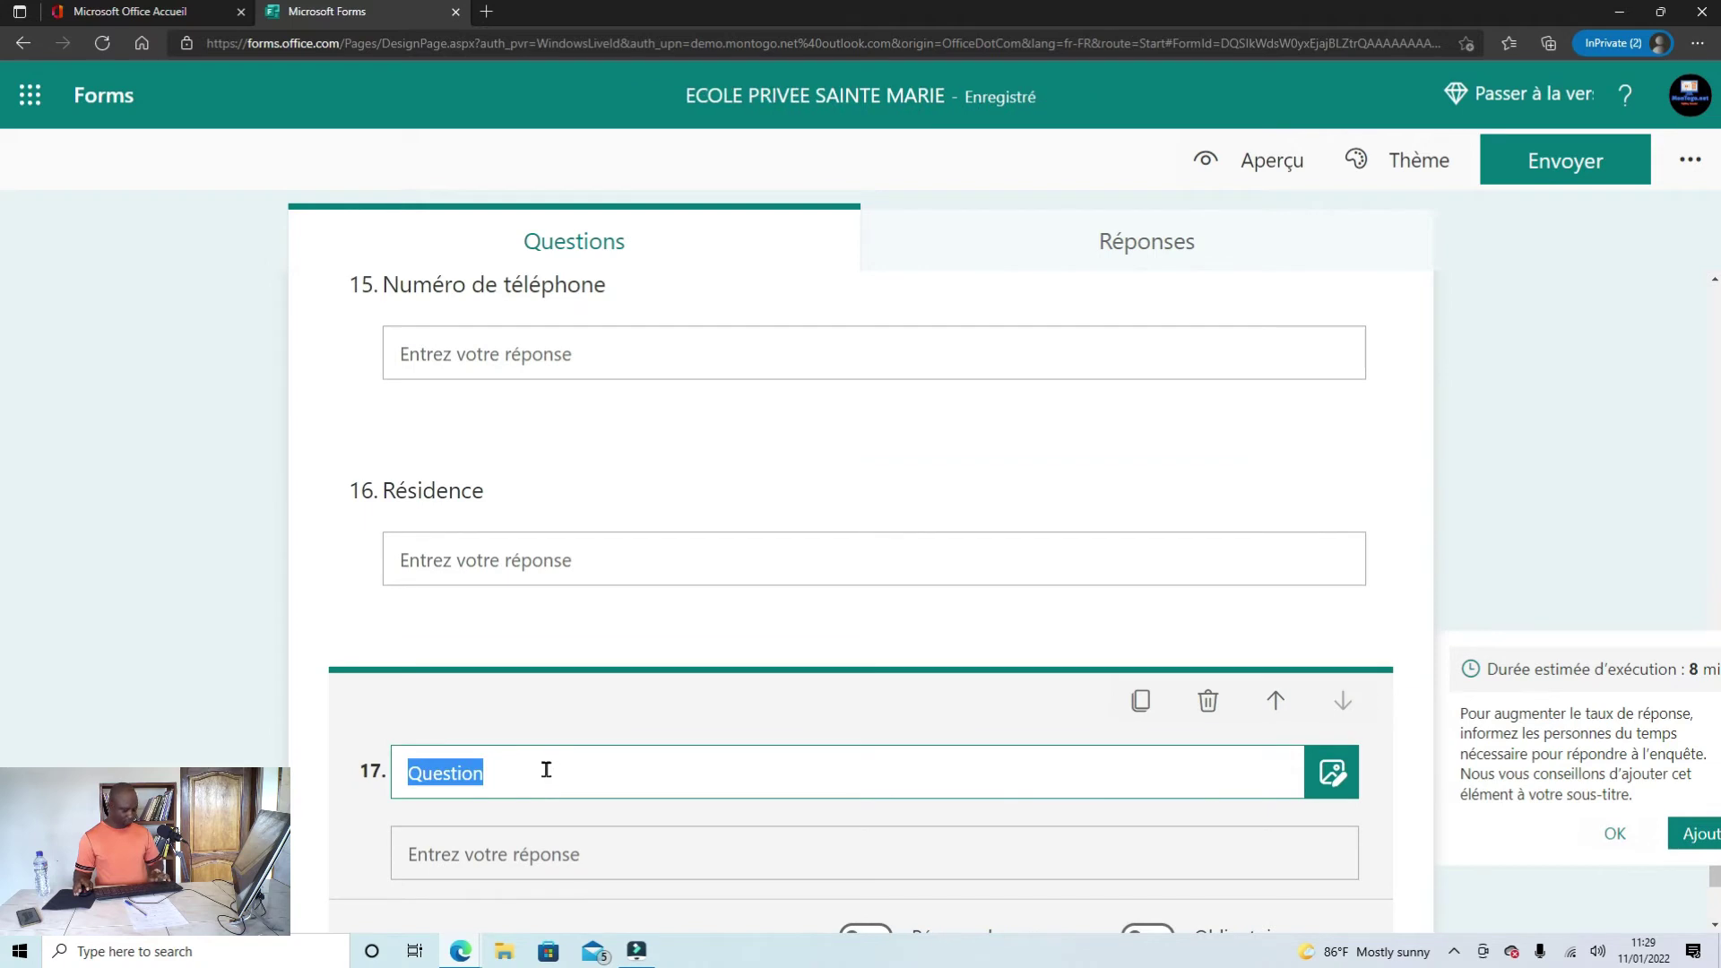
{"action": "key", "text": "ctrl+v"}
{"action": "scroll", "coordinate": [696, 822], "scroll_direction": "down", "scroll_amount": 2}
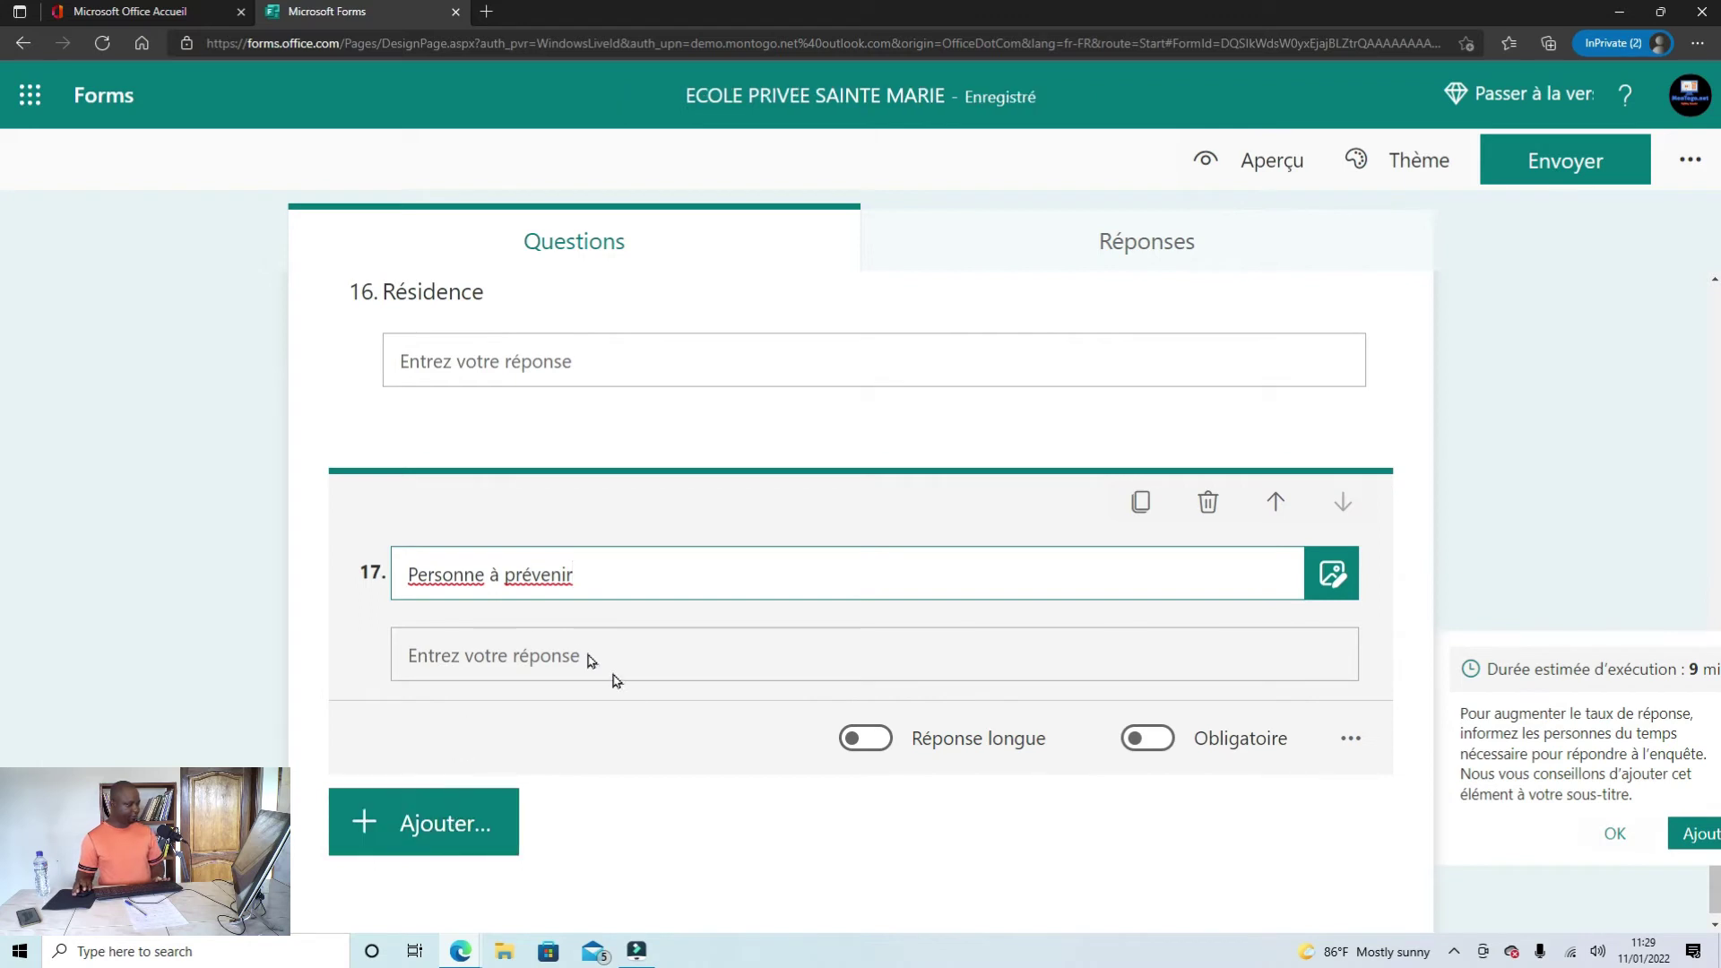
Step: Add text question 18 titled 'Relation', correcting the mistyped capitalisation
{"action": "left_click", "coordinate": [432, 823]}
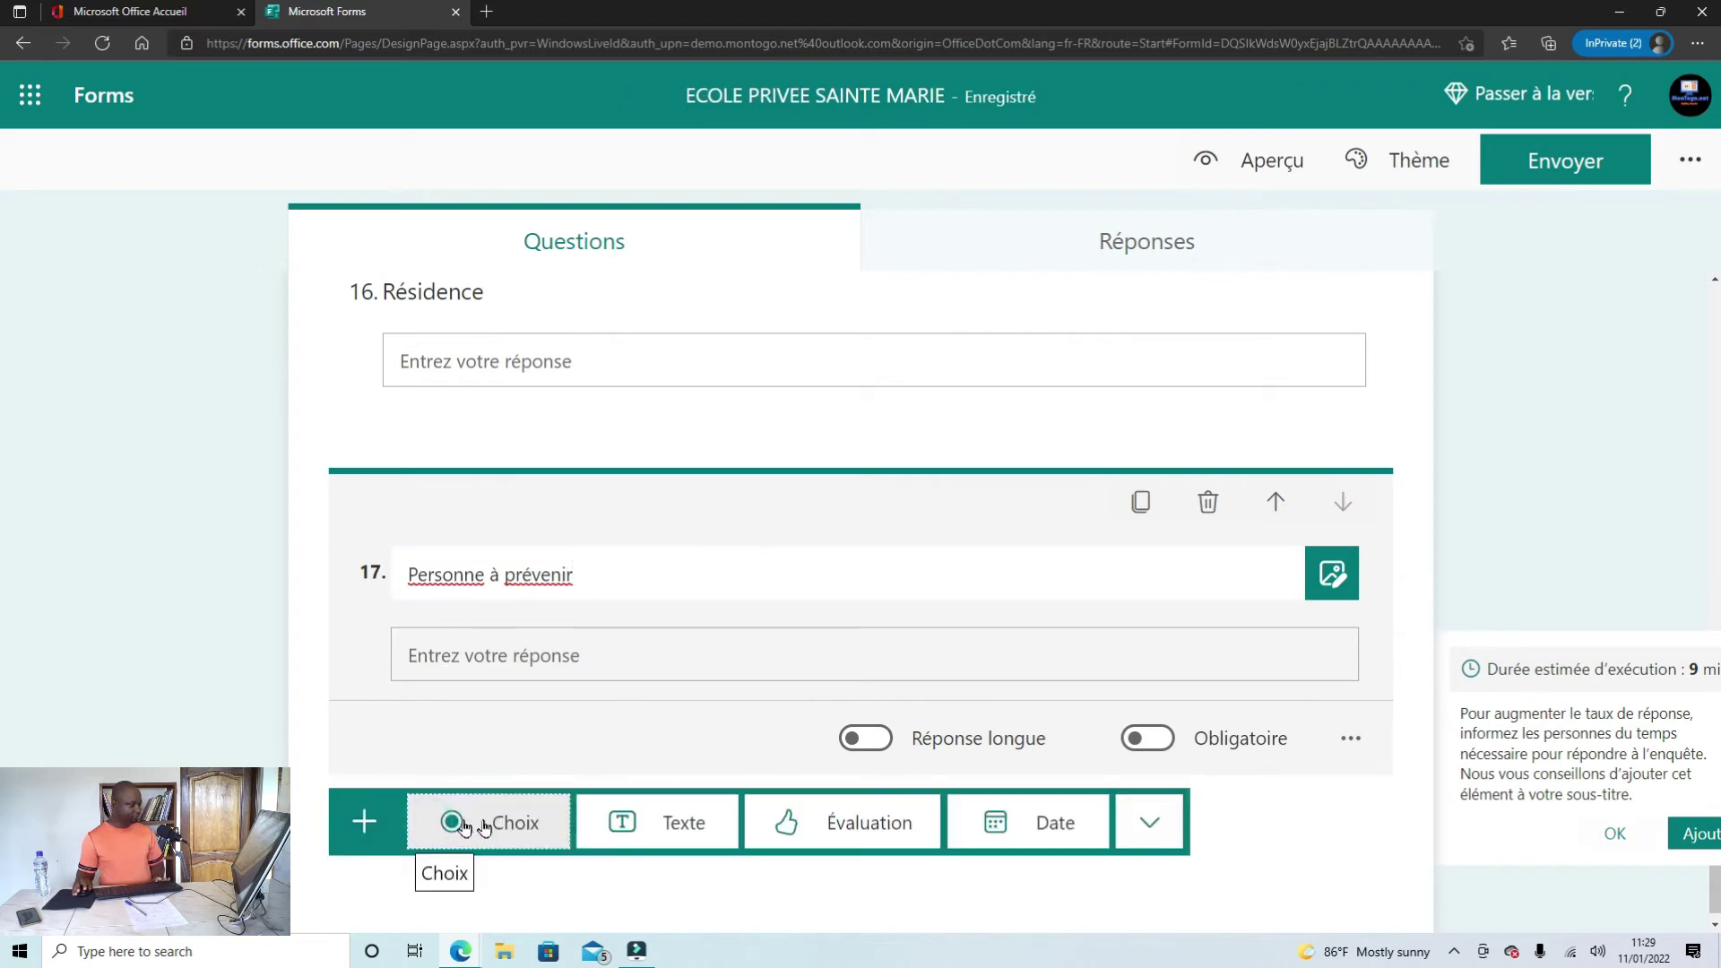
{"action": "left_click", "coordinate": [679, 821]}
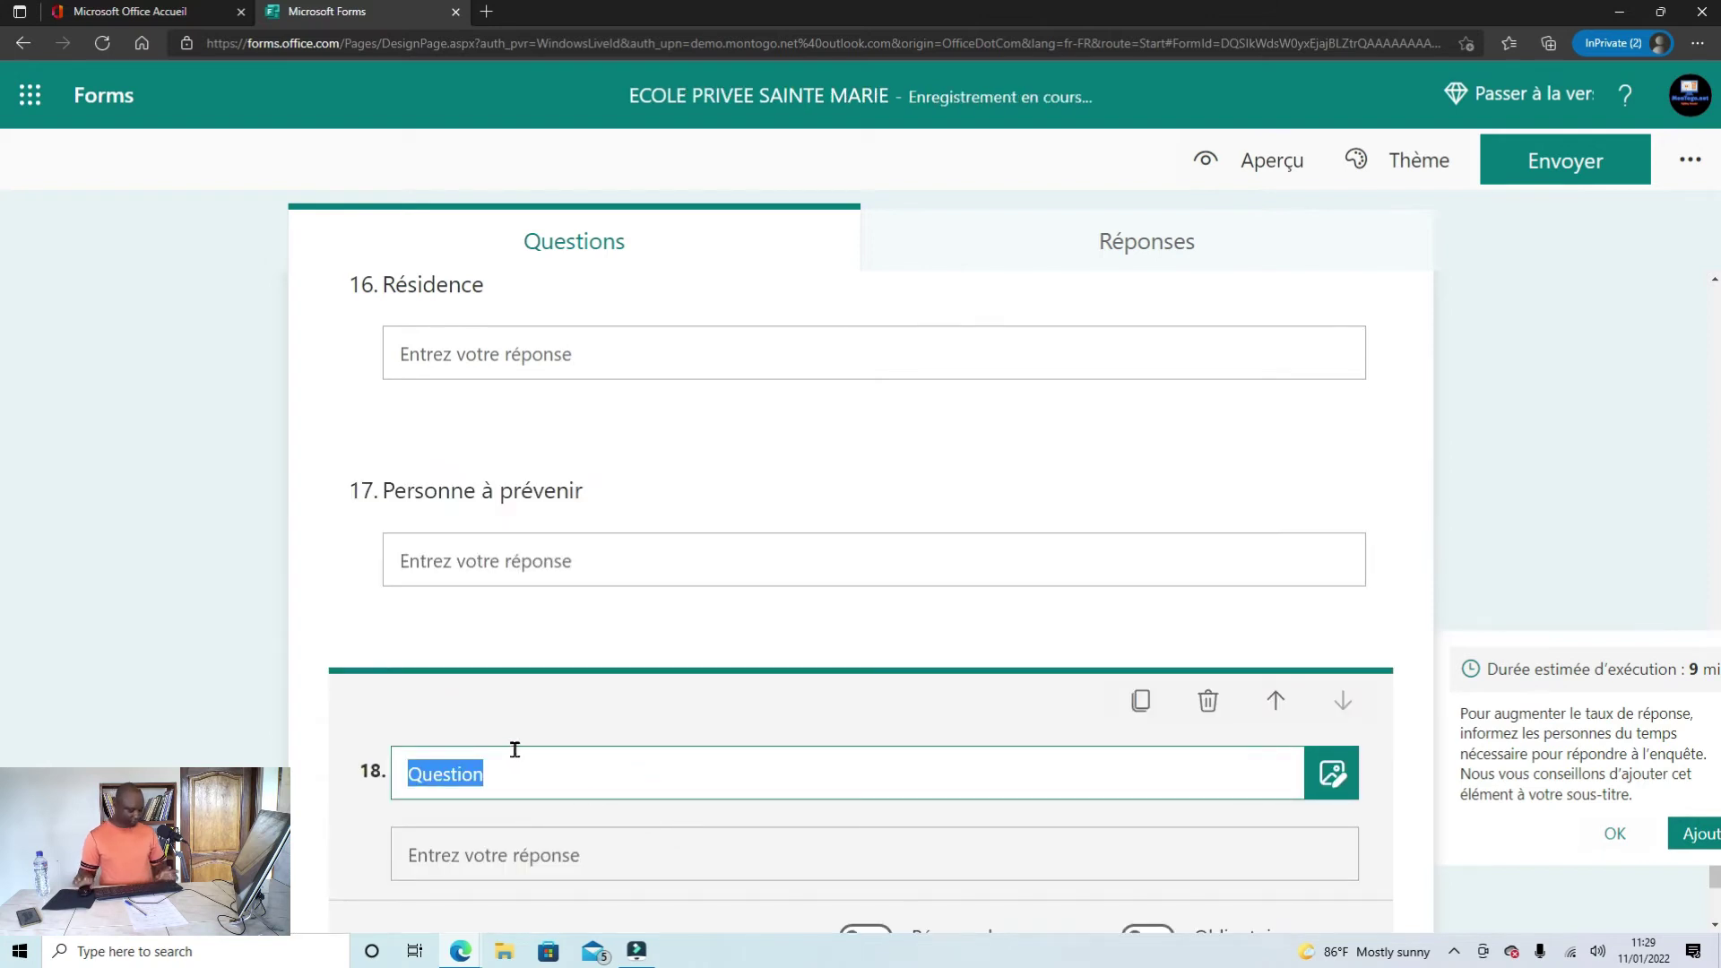
{"action": "type", "text": "r"}
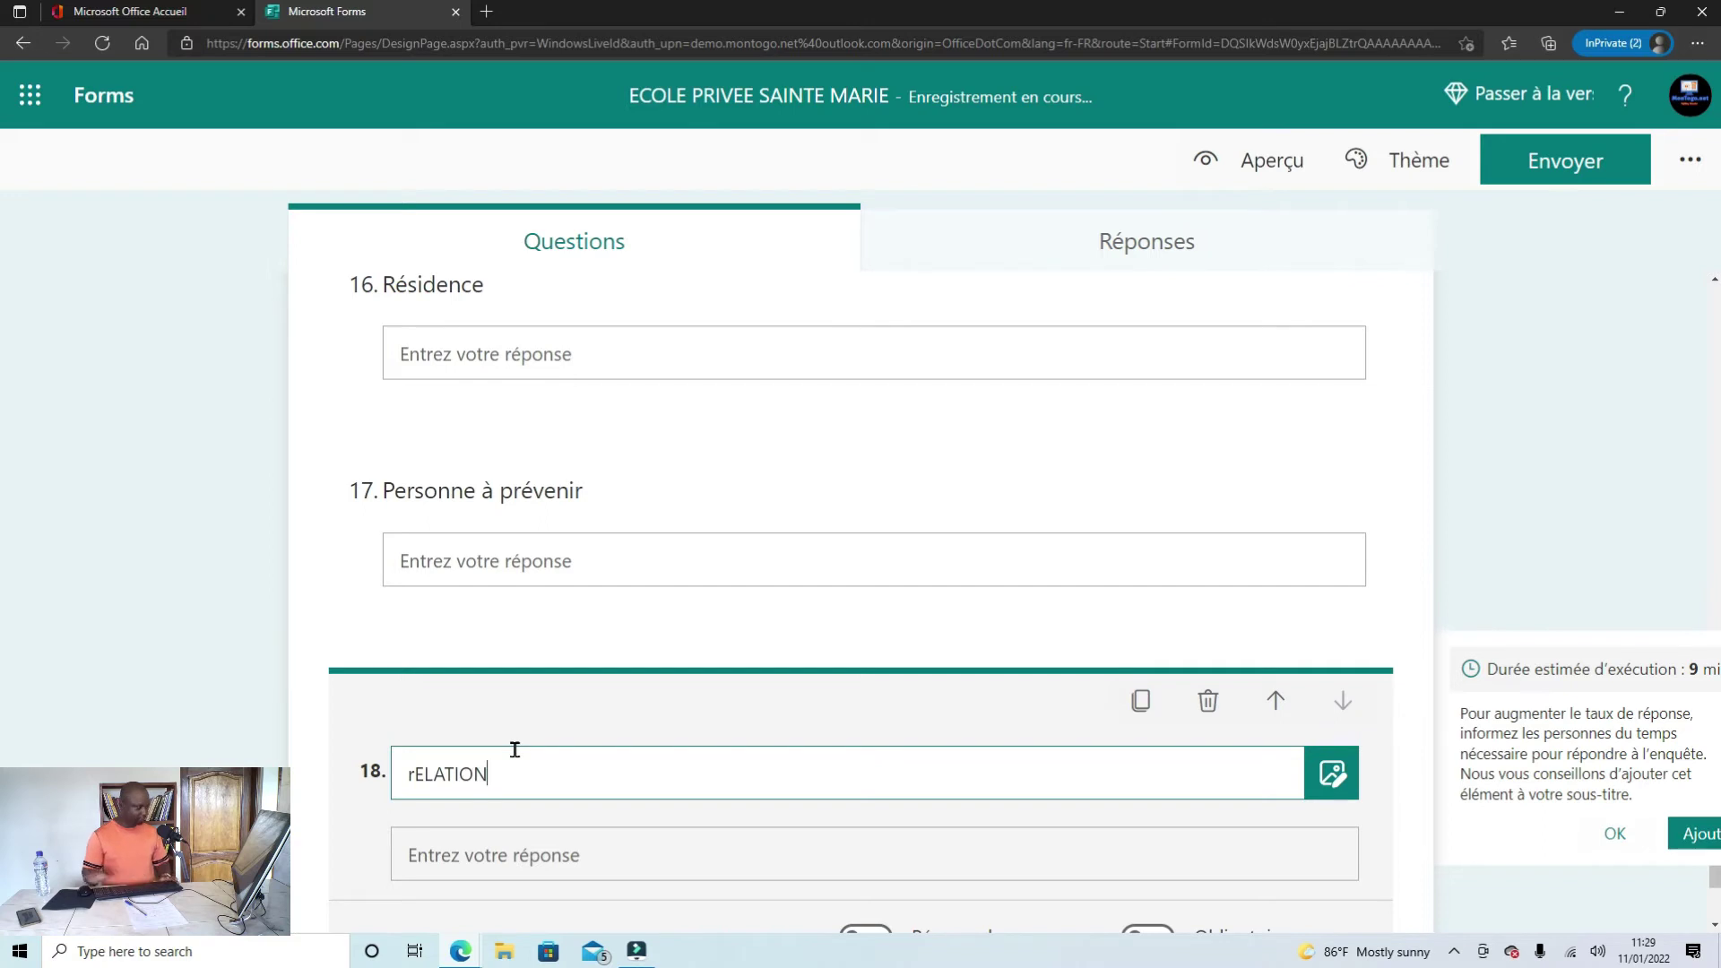
{"action": "type", "text": "ELATION"}
{"action": "key", "text": "BackSpace"}
{"action": "key", "text": "BackSpace"}
{"action": "key", "text": "BackSpace"}
{"action": "key", "text": "BackSpace"}
{"action": "key", "text": "BackSpace"}
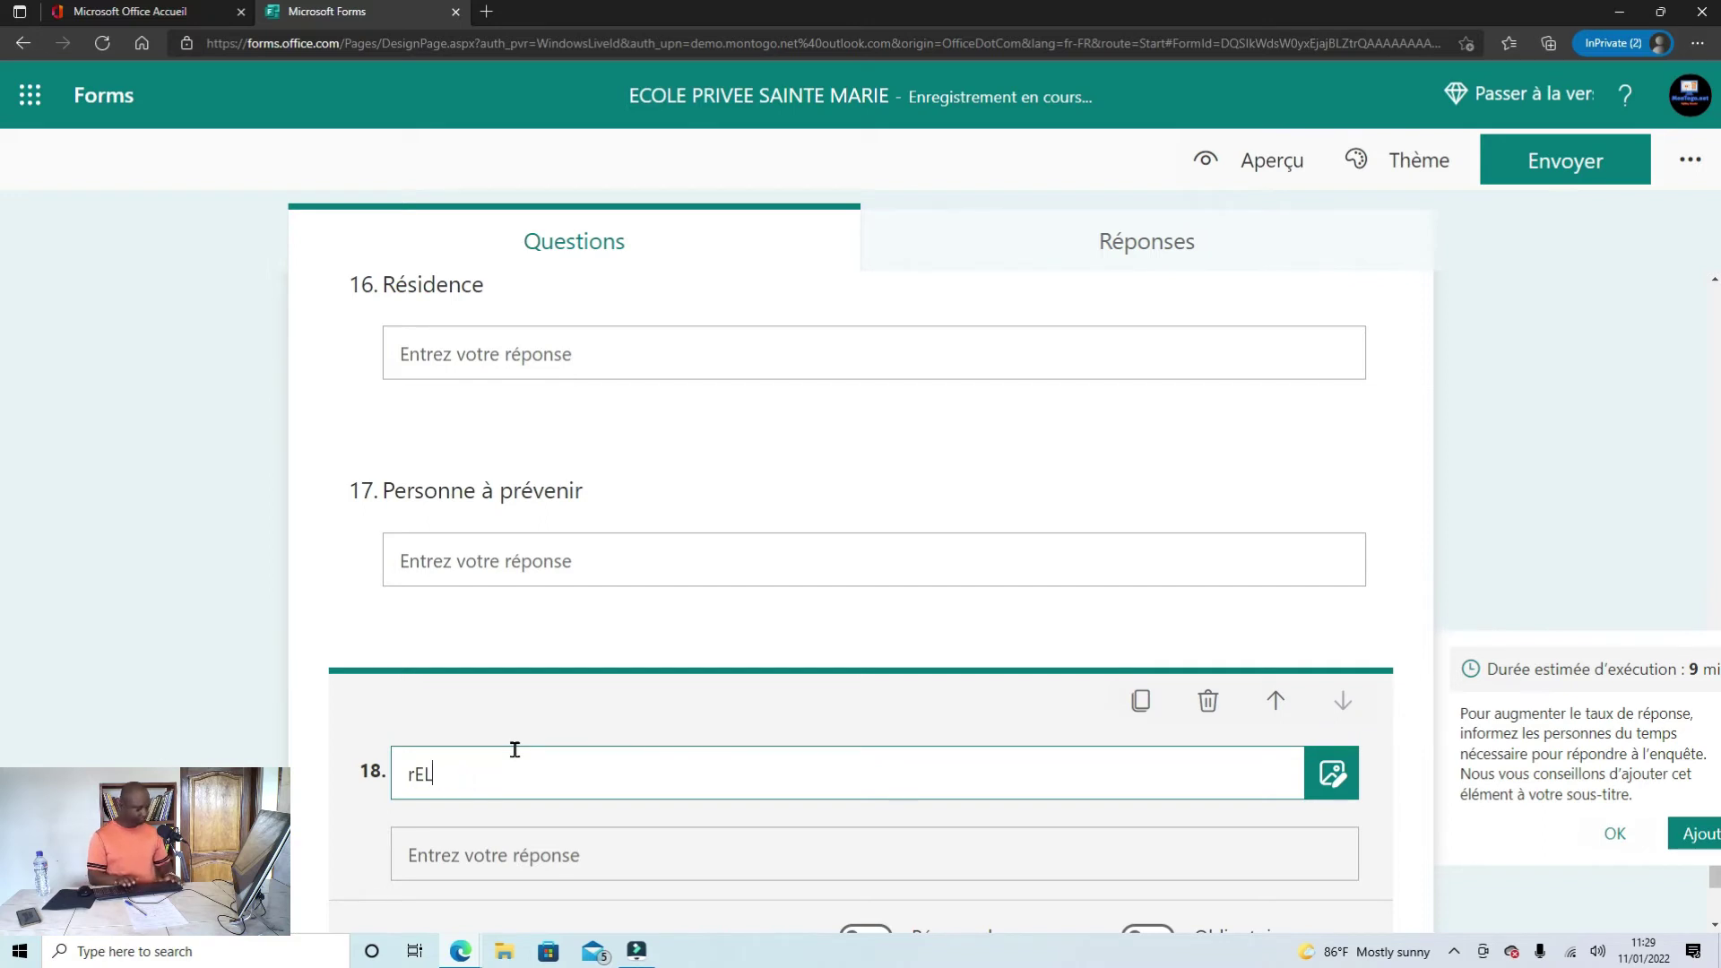
{"action": "key", "text": "BackSpace"}
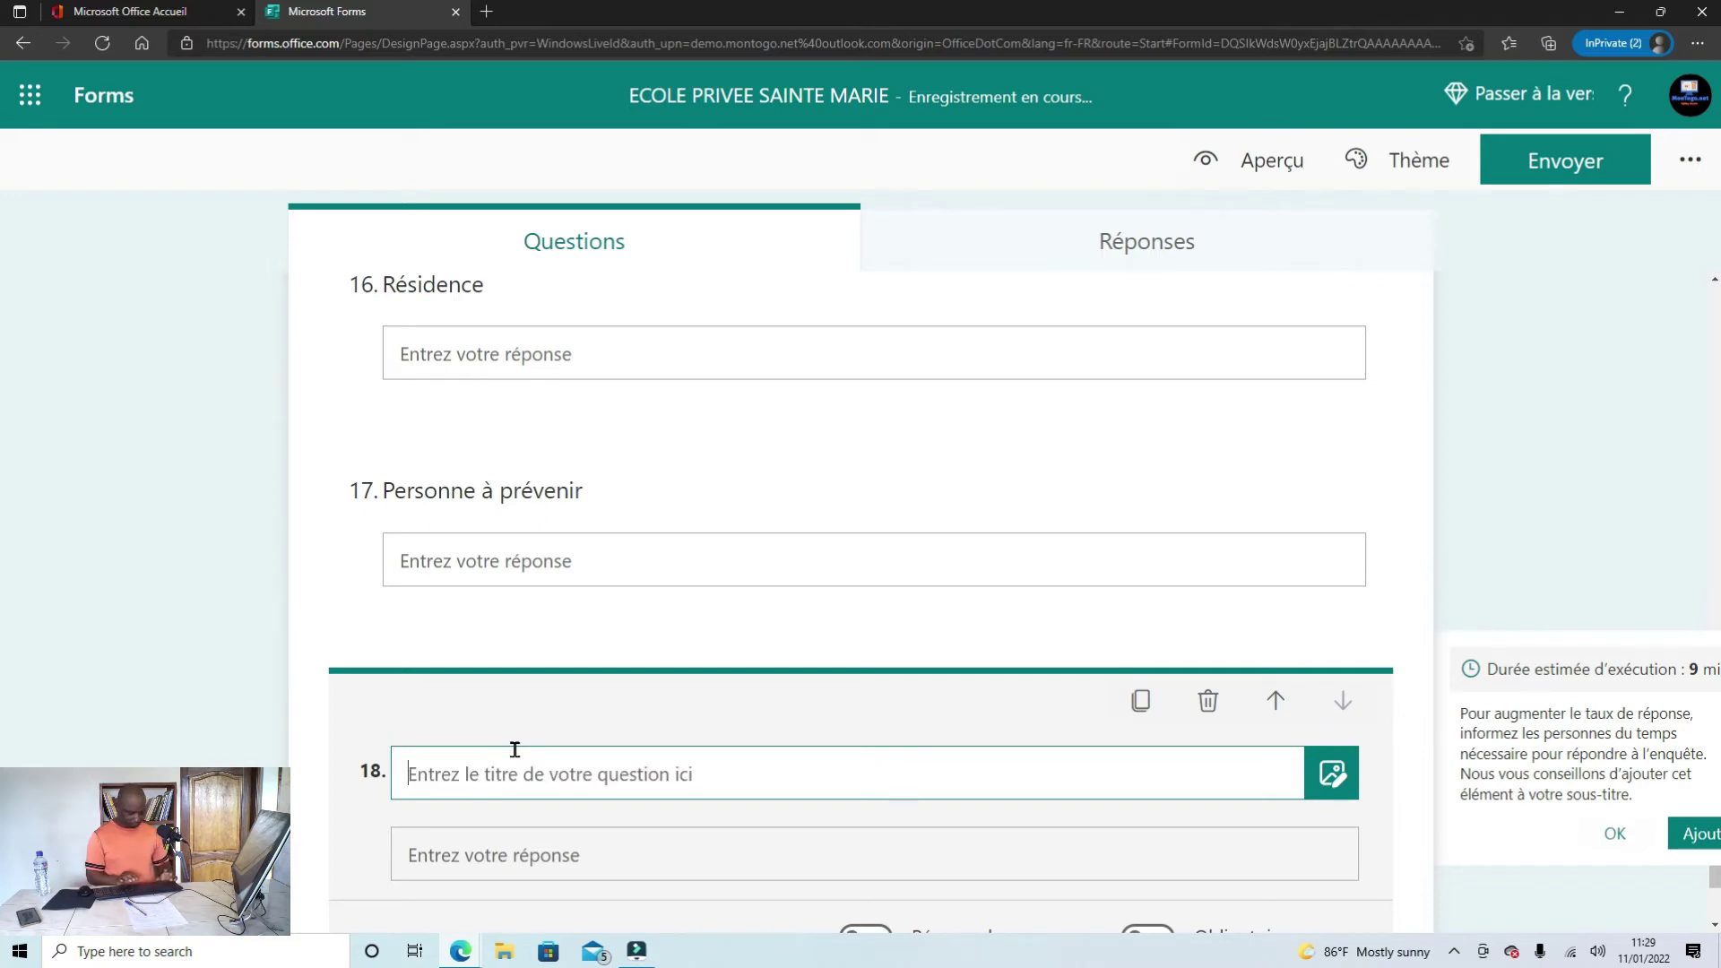
{"action": "type", "text": "Relat"}
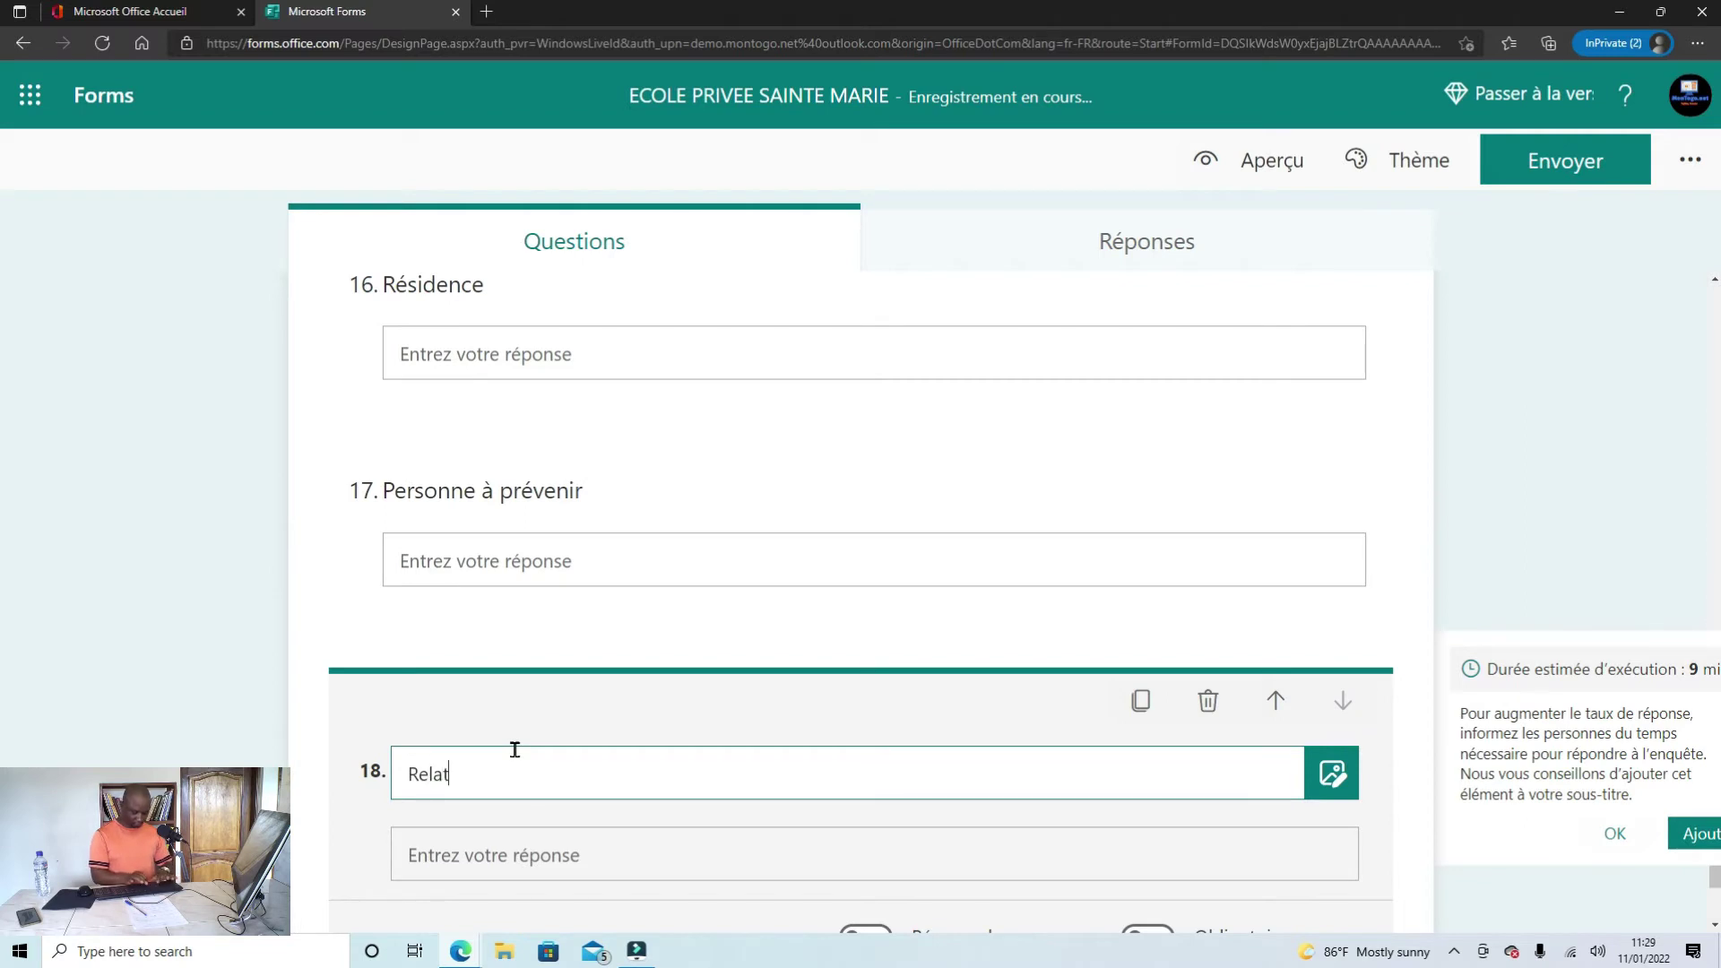
{"action": "type", "text": "ion"}
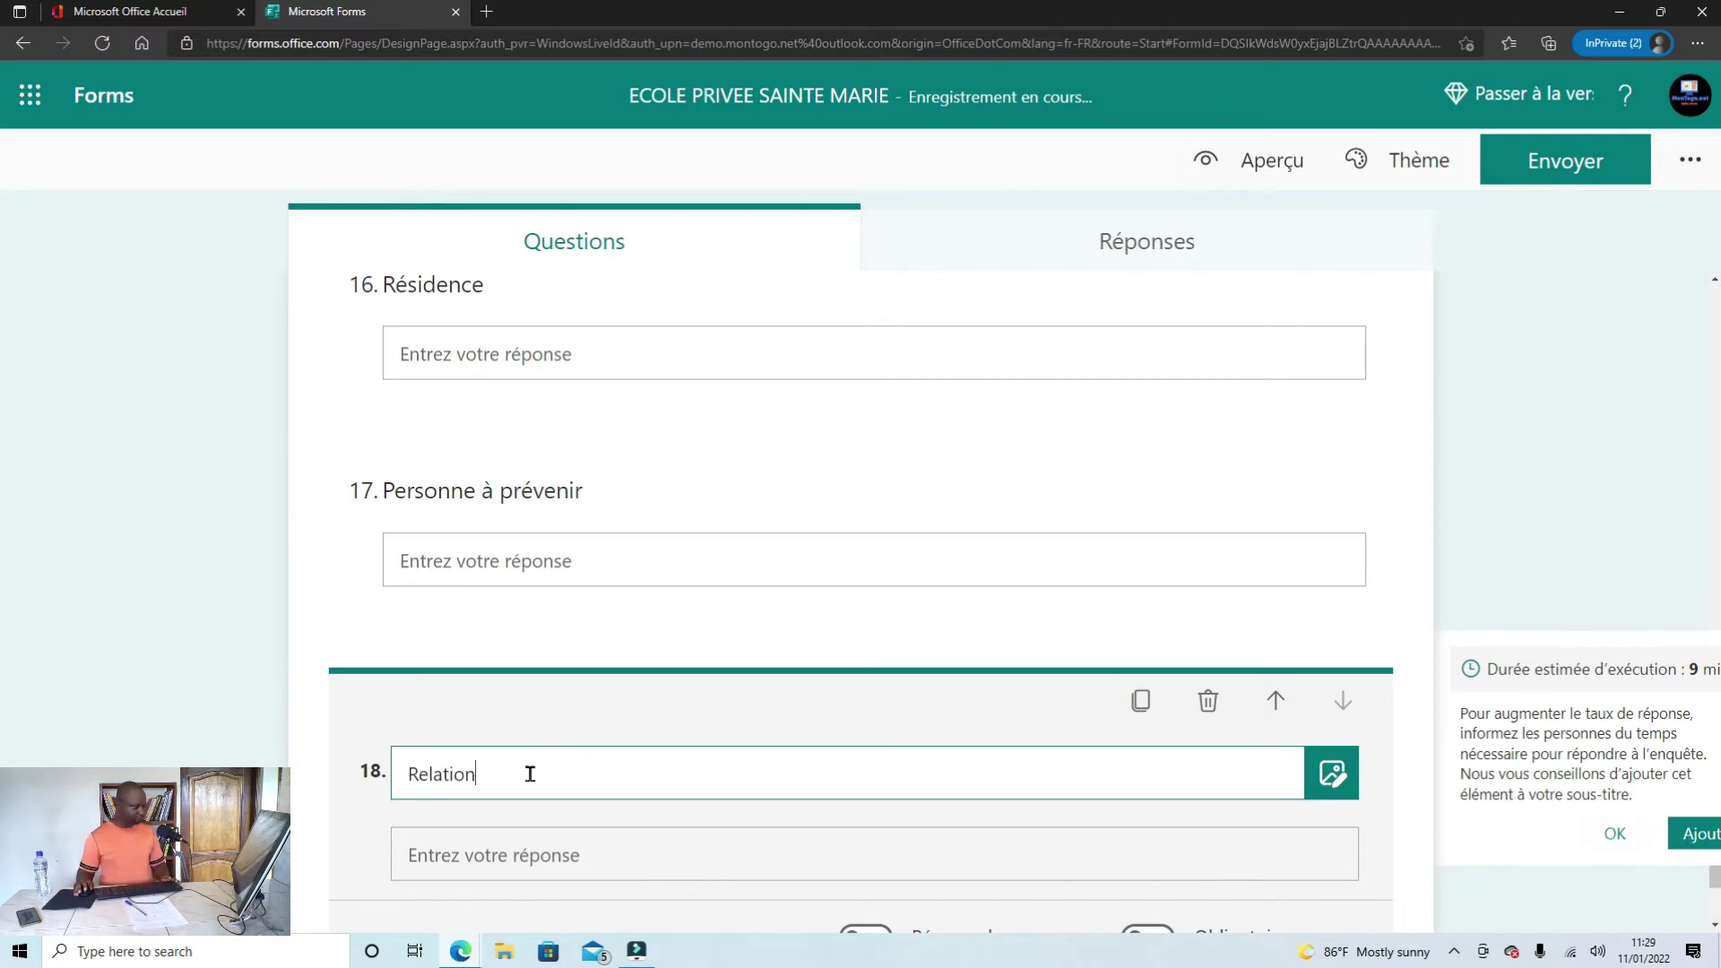
{"action": "scroll", "coordinate": [530, 773], "scroll_direction": "down", "scroll_amount": 2}
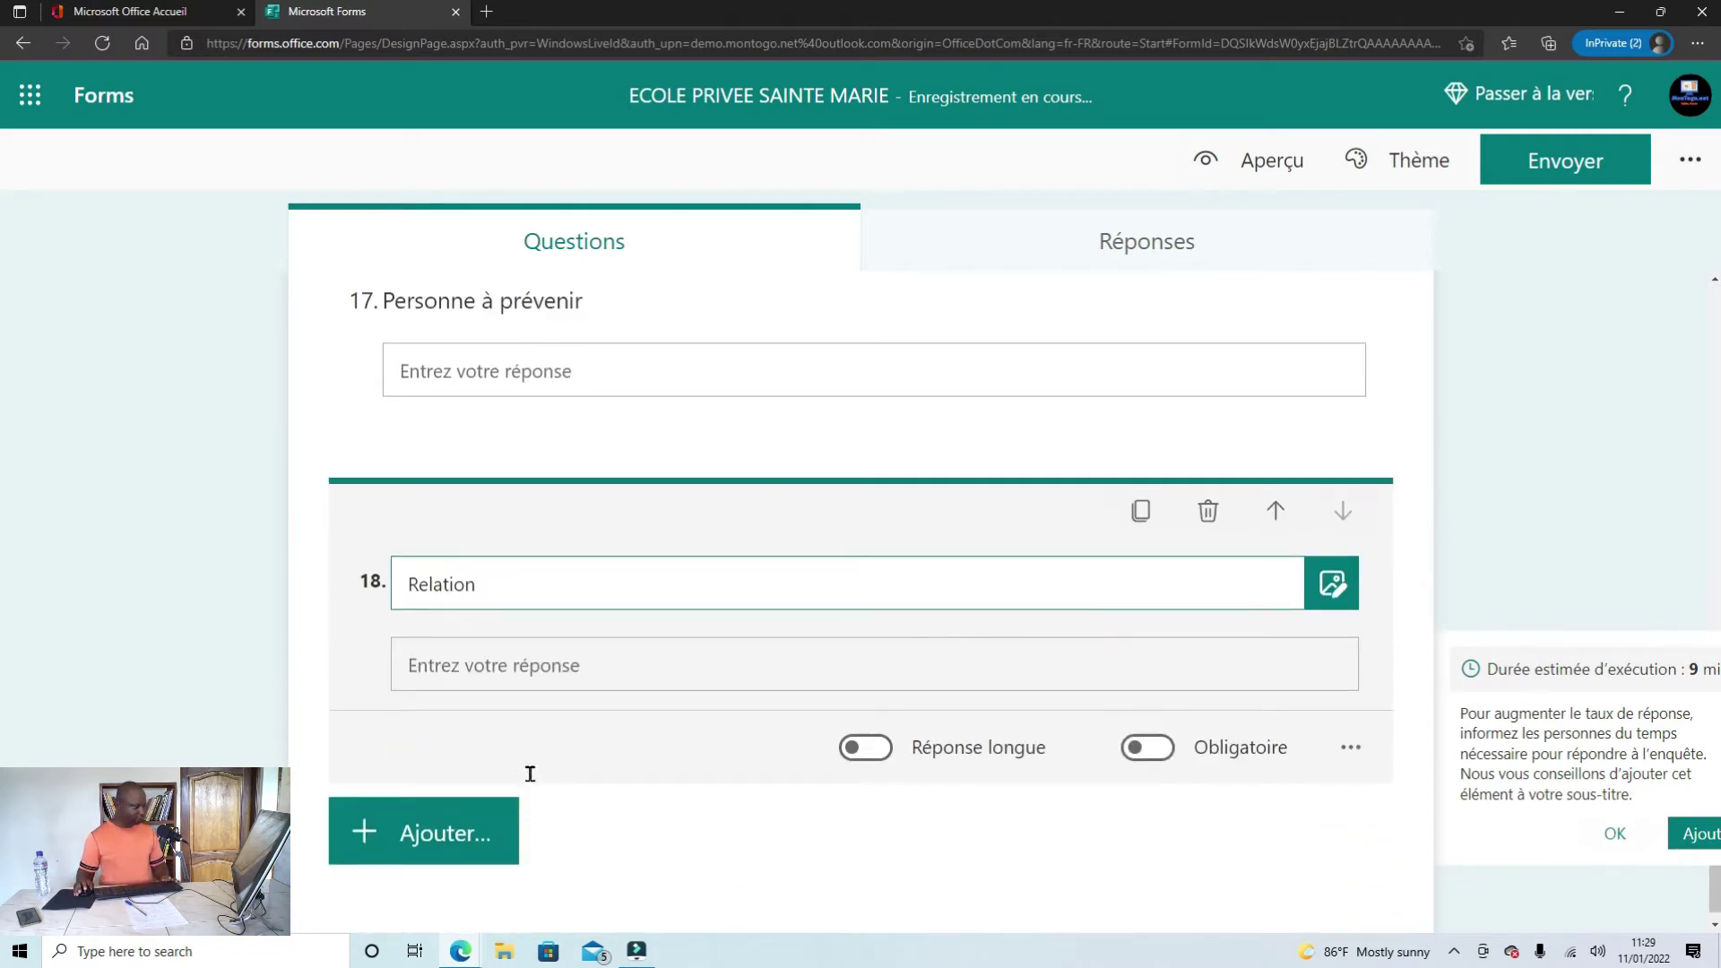
Step: Duplicate the Relation question and retitle the copy 'Numero de telephone'
{"action": "left_click", "coordinate": [1143, 502]}
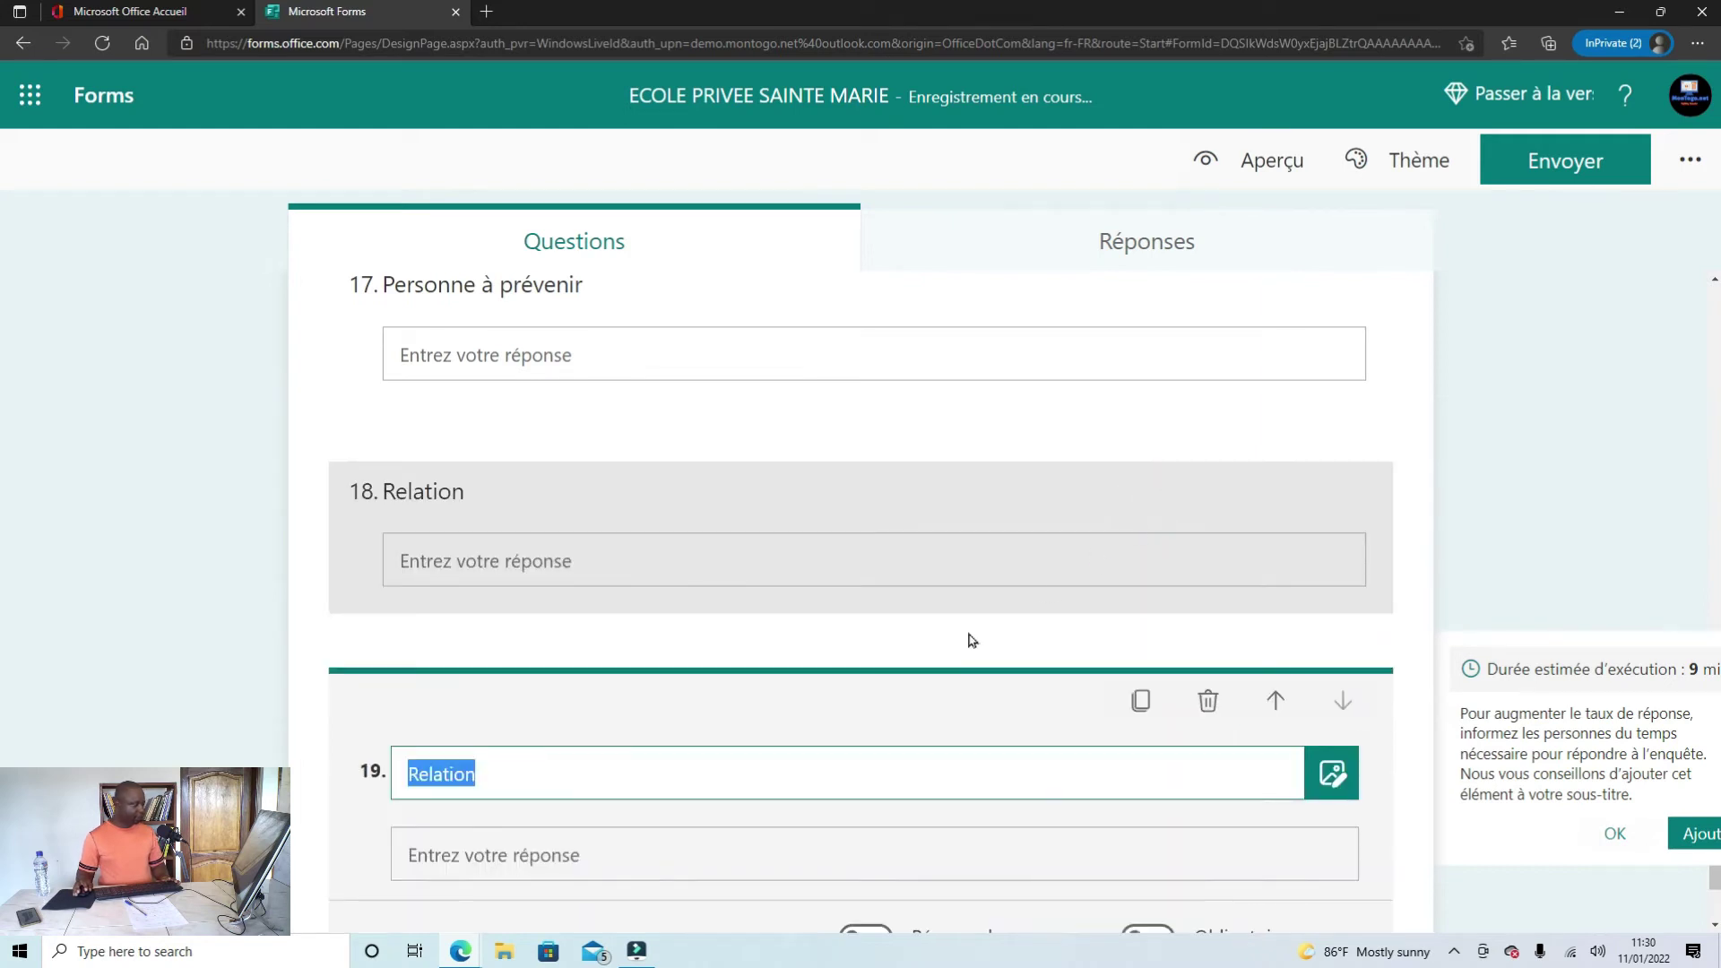
{"action": "type", "text": "Numero de telephone"}
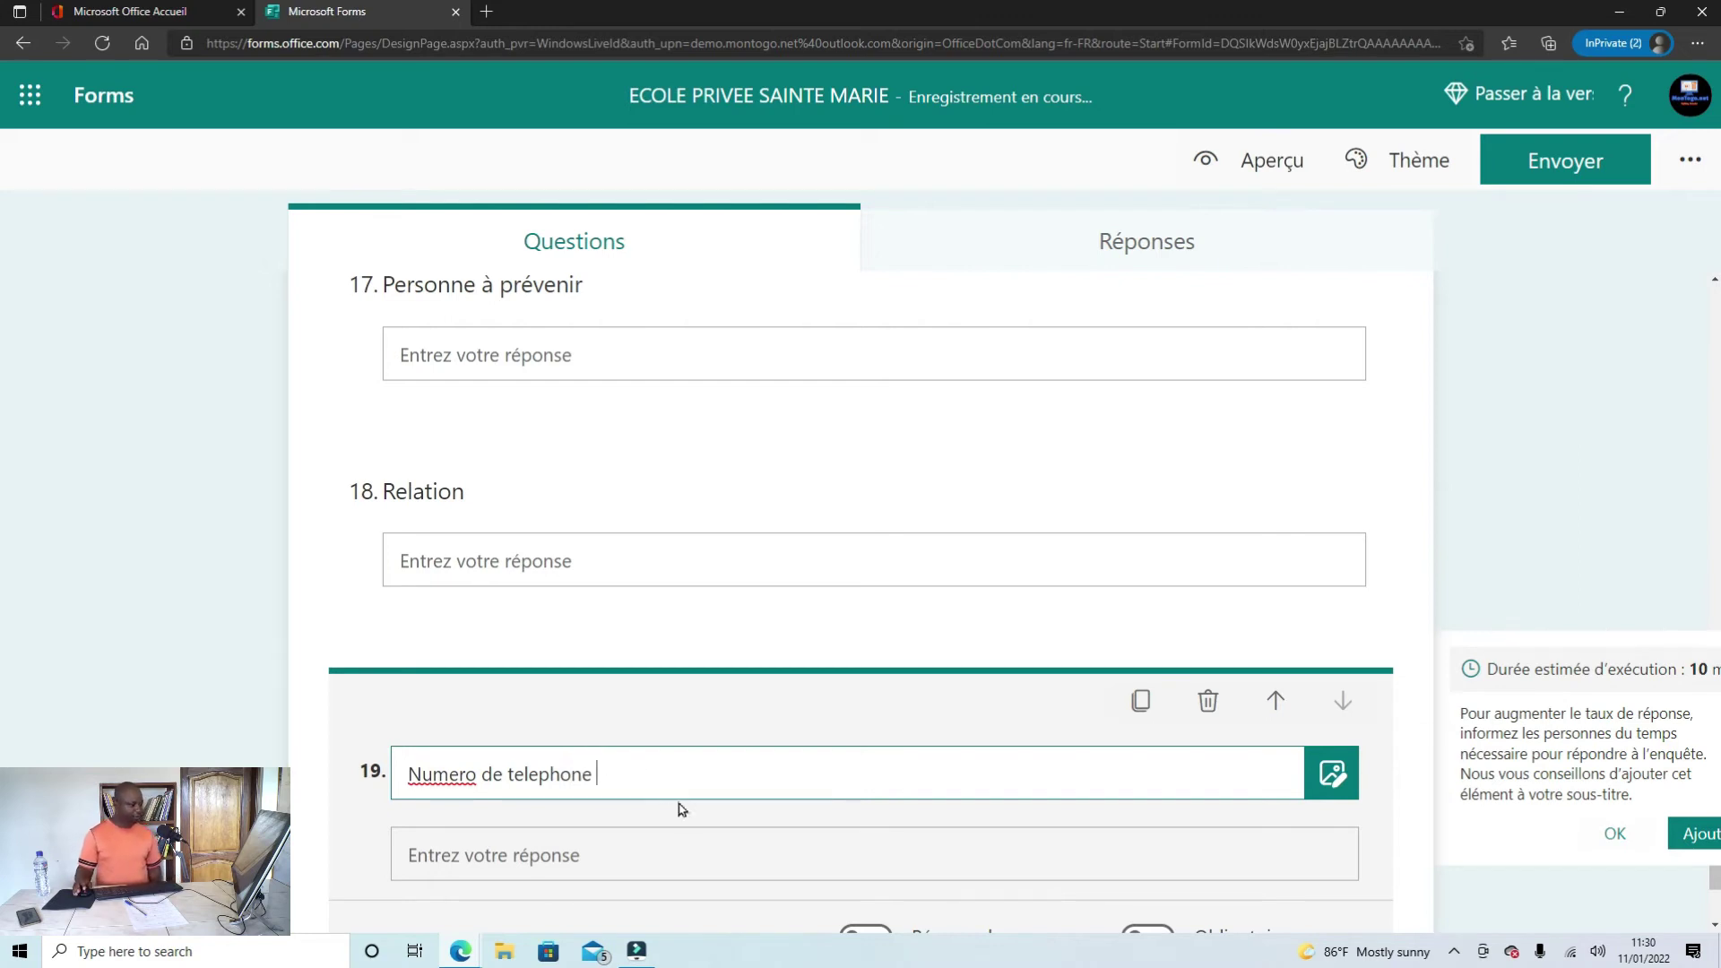
{"action": "scroll", "coordinate": [716, 846], "scroll_direction": "up", "scroll_amount": 2}
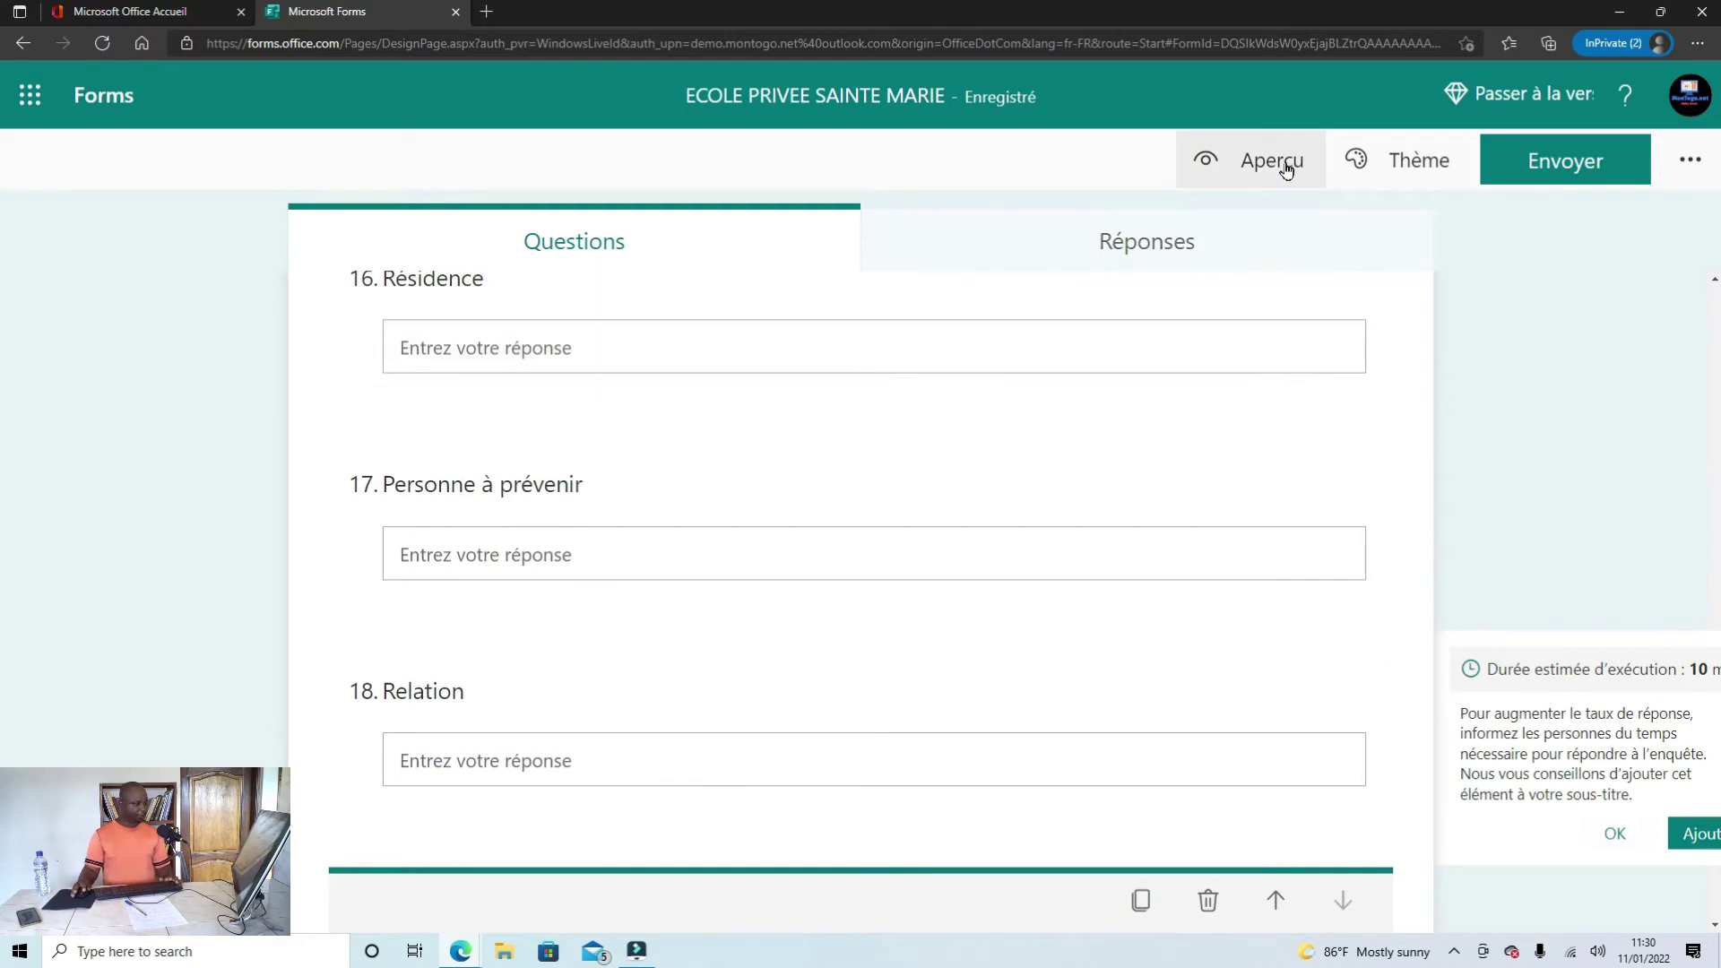
Step: Preview the form, scrolling page one down to the Suivant button and back to the top
{"action": "left_click", "coordinate": [1285, 166]}
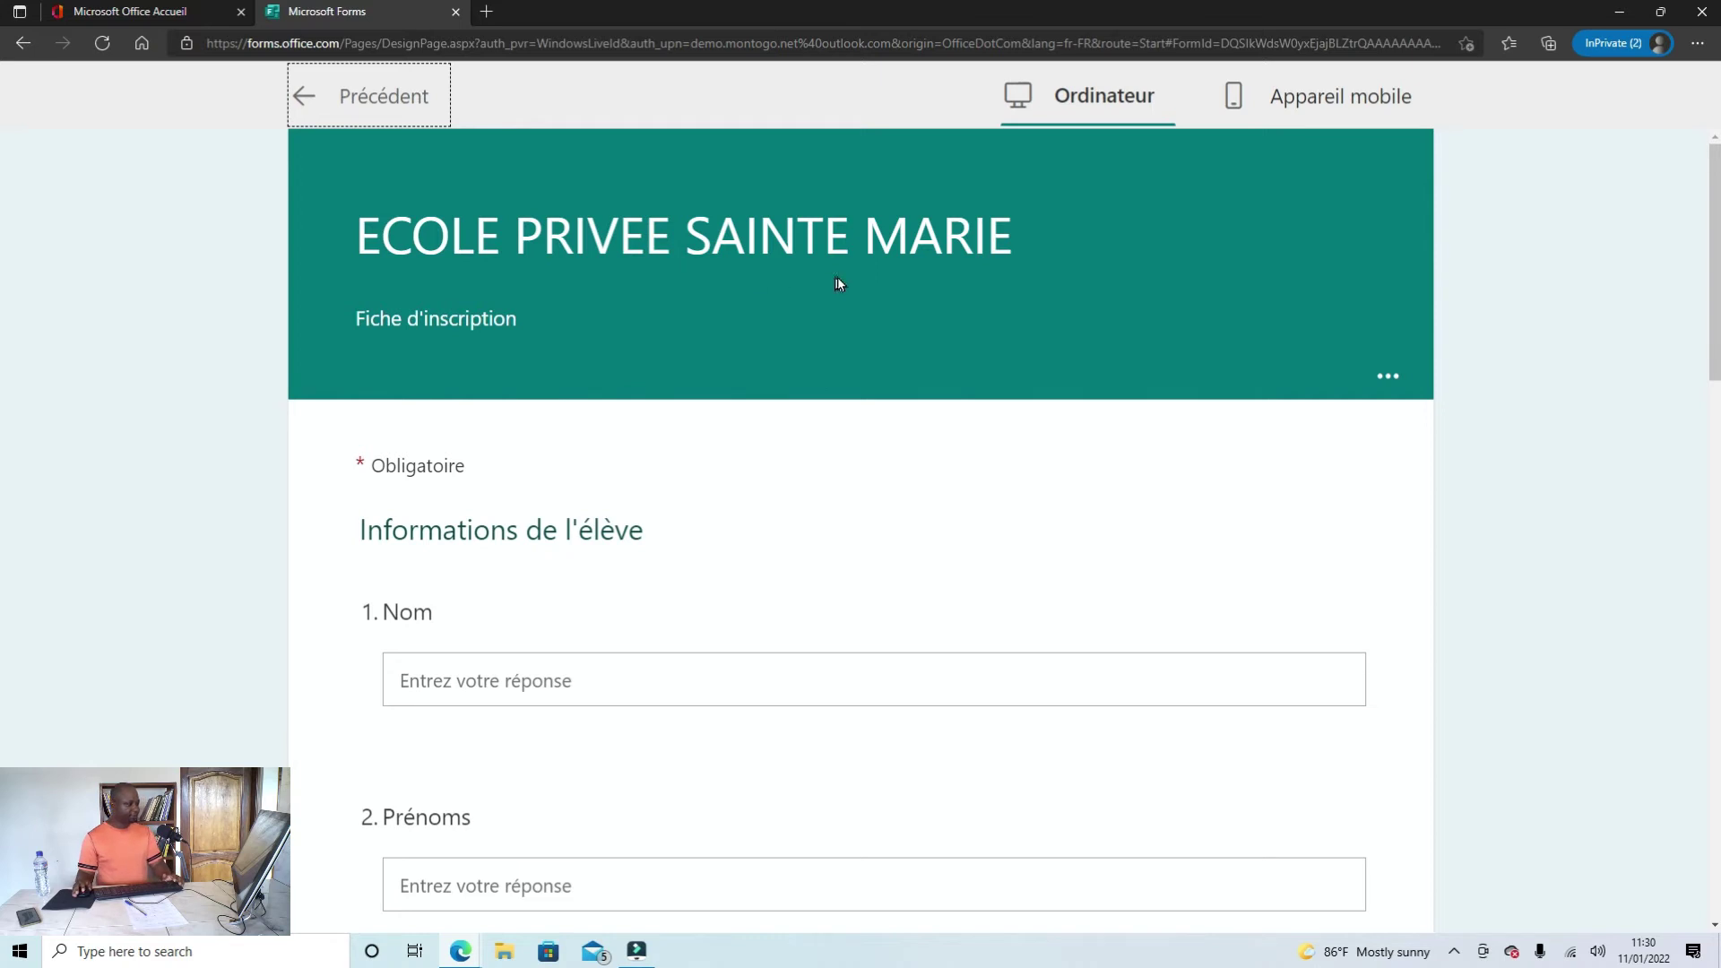
{"action": "scroll", "coordinate": [837, 285], "scroll_direction": "down", "scroll_amount": 1}
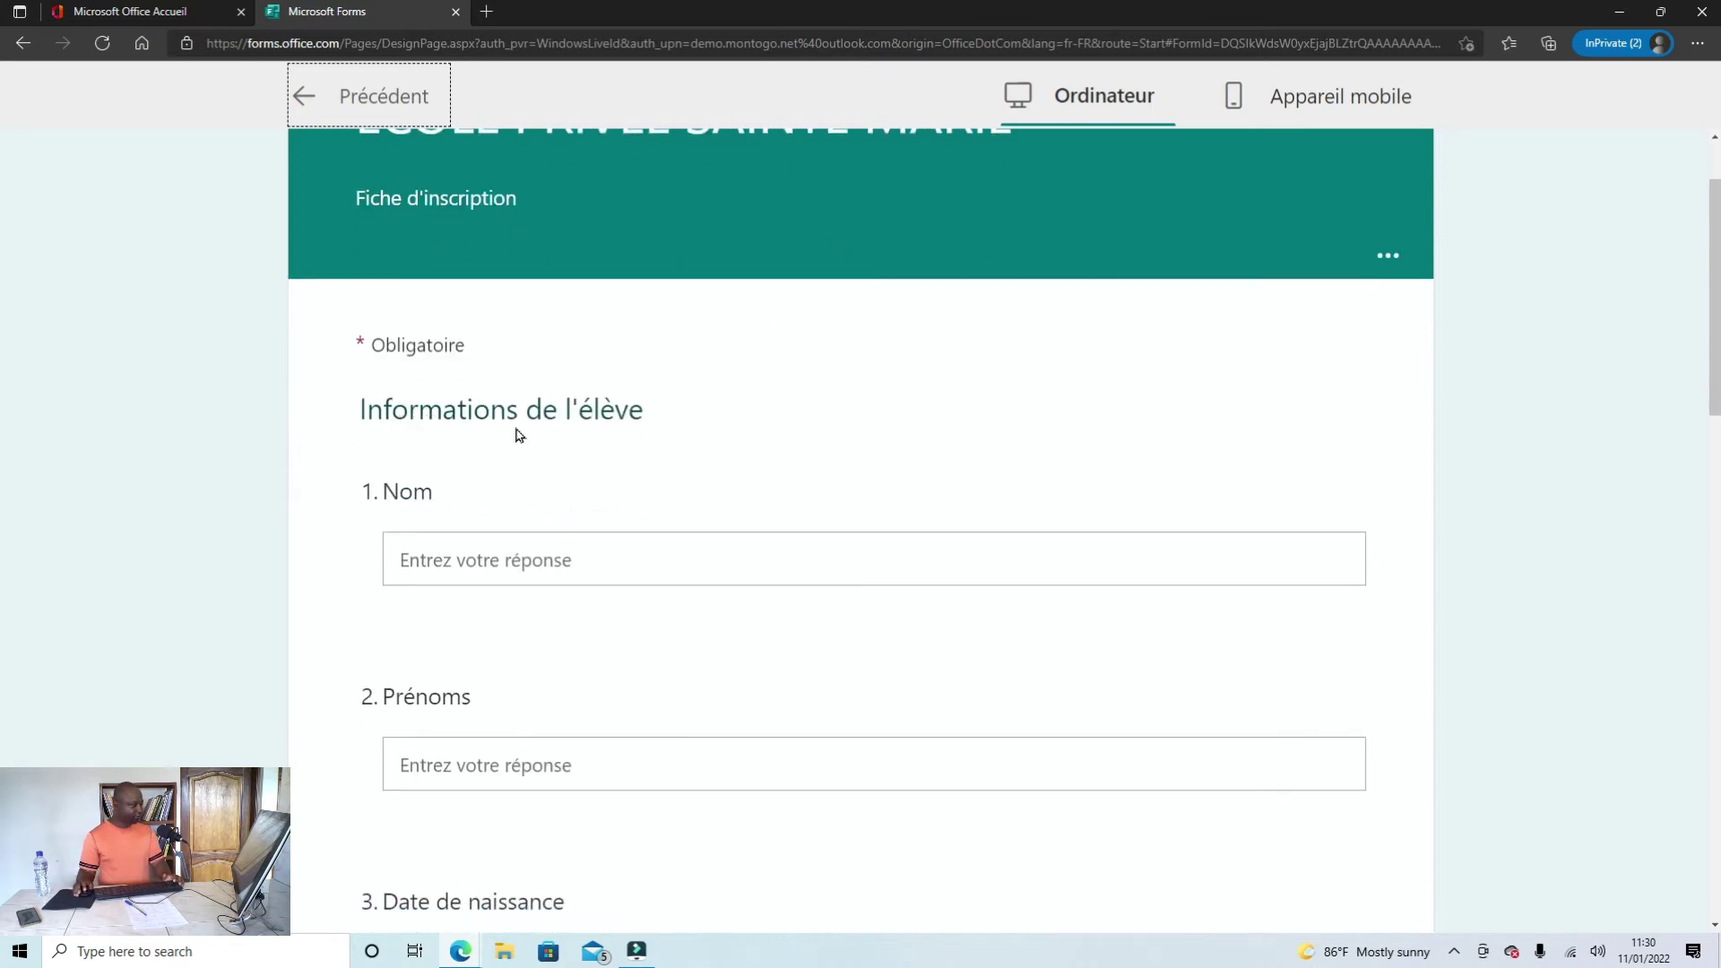
{"action": "scroll", "coordinate": [538, 377], "scroll_direction": "down", "scroll_amount": 2}
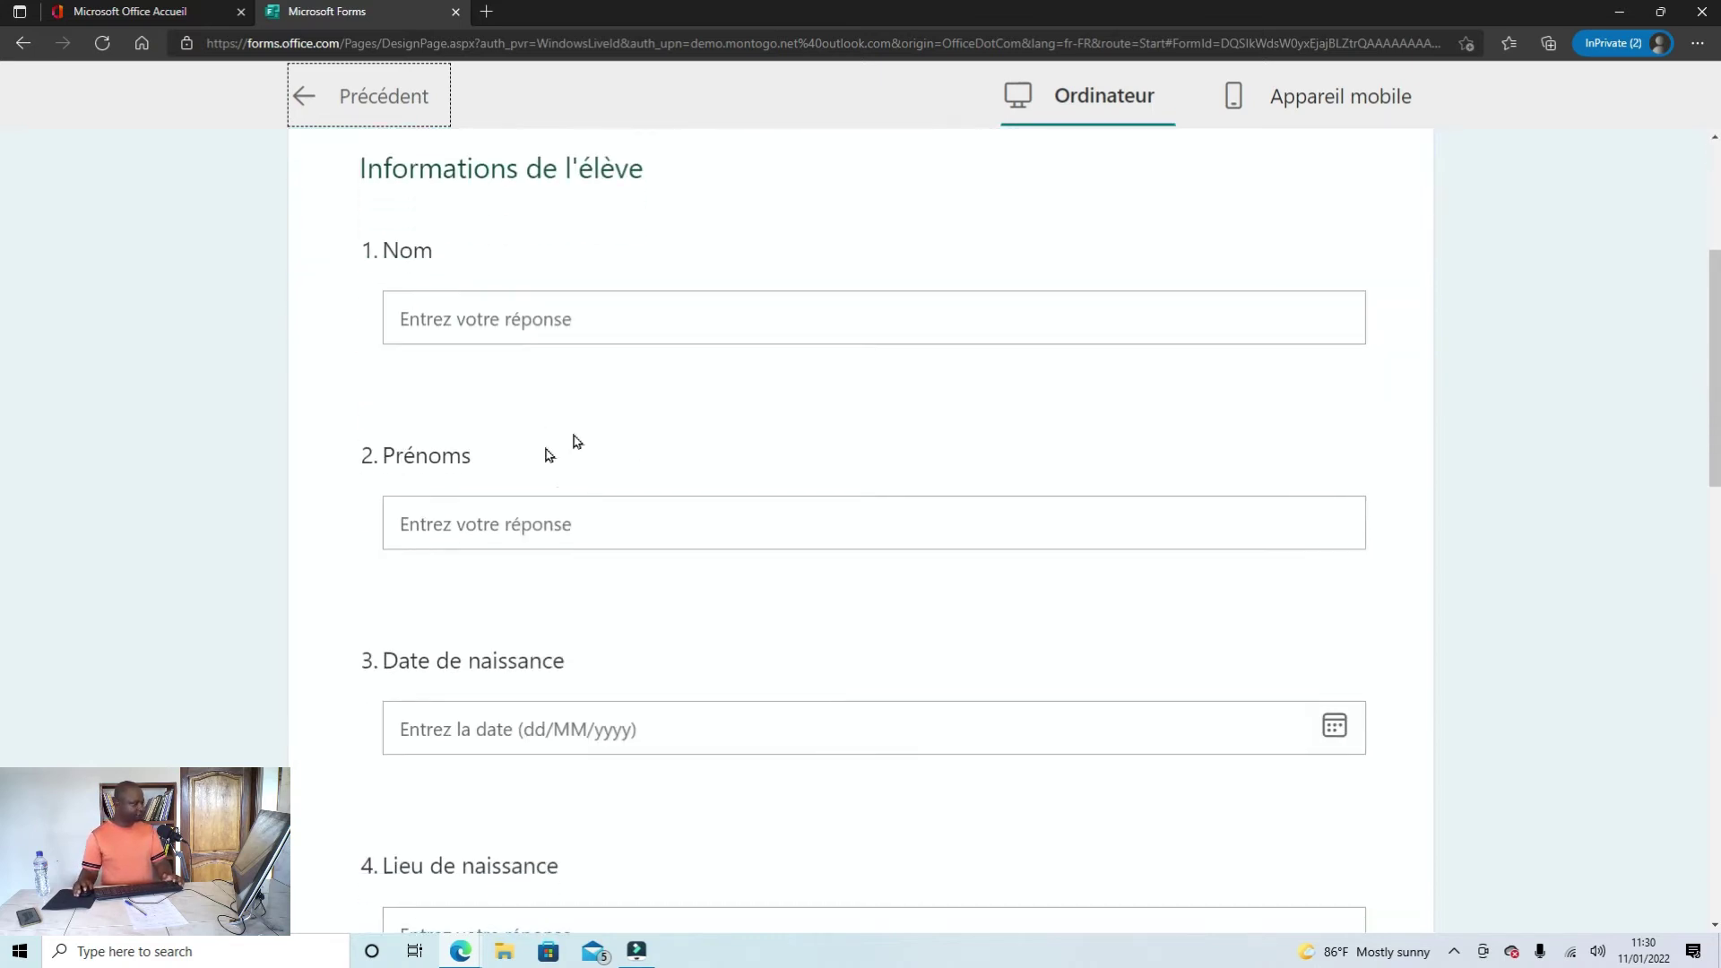
{"action": "scroll", "coordinate": [556, 457], "scroll_direction": "down", "scroll_amount": 2}
{"action": "scroll", "coordinate": [645, 458], "scroll_direction": "down", "scroll_amount": 2}
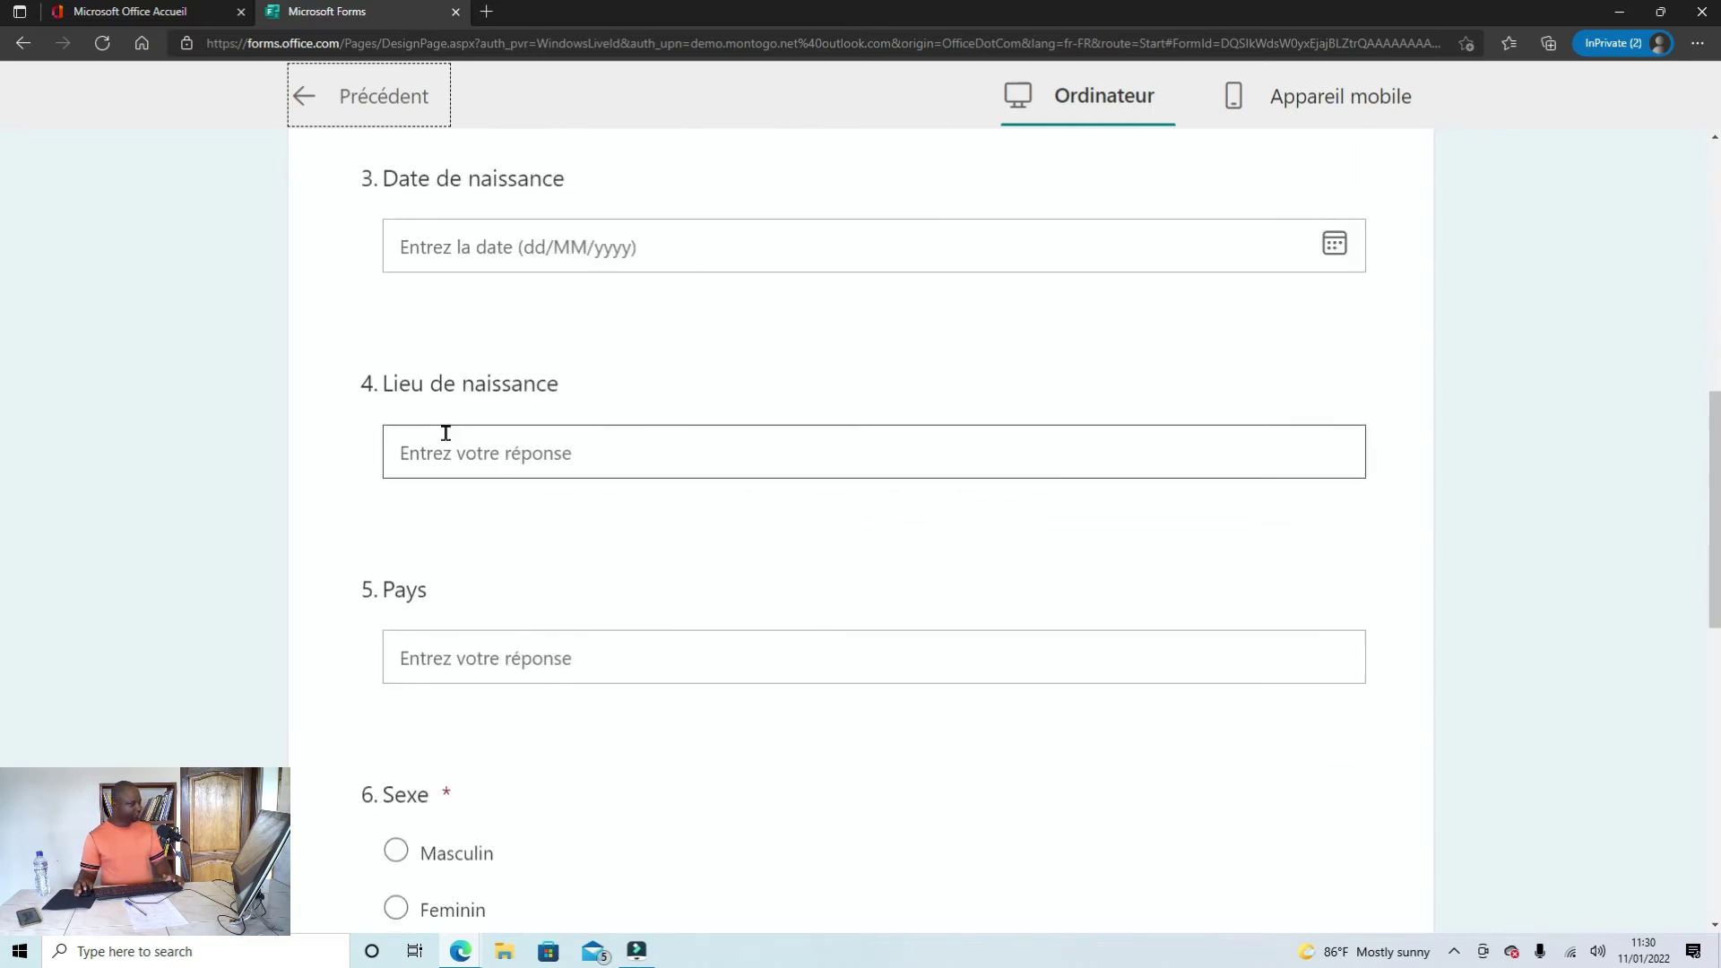
{"action": "scroll", "coordinate": [442, 473], "scroll_direction": "down", "scroll_amount": 2}
{"action": "scroll", "coordinate": [442, 472], "scroll_direction": "down", "scroll_amount": 1}
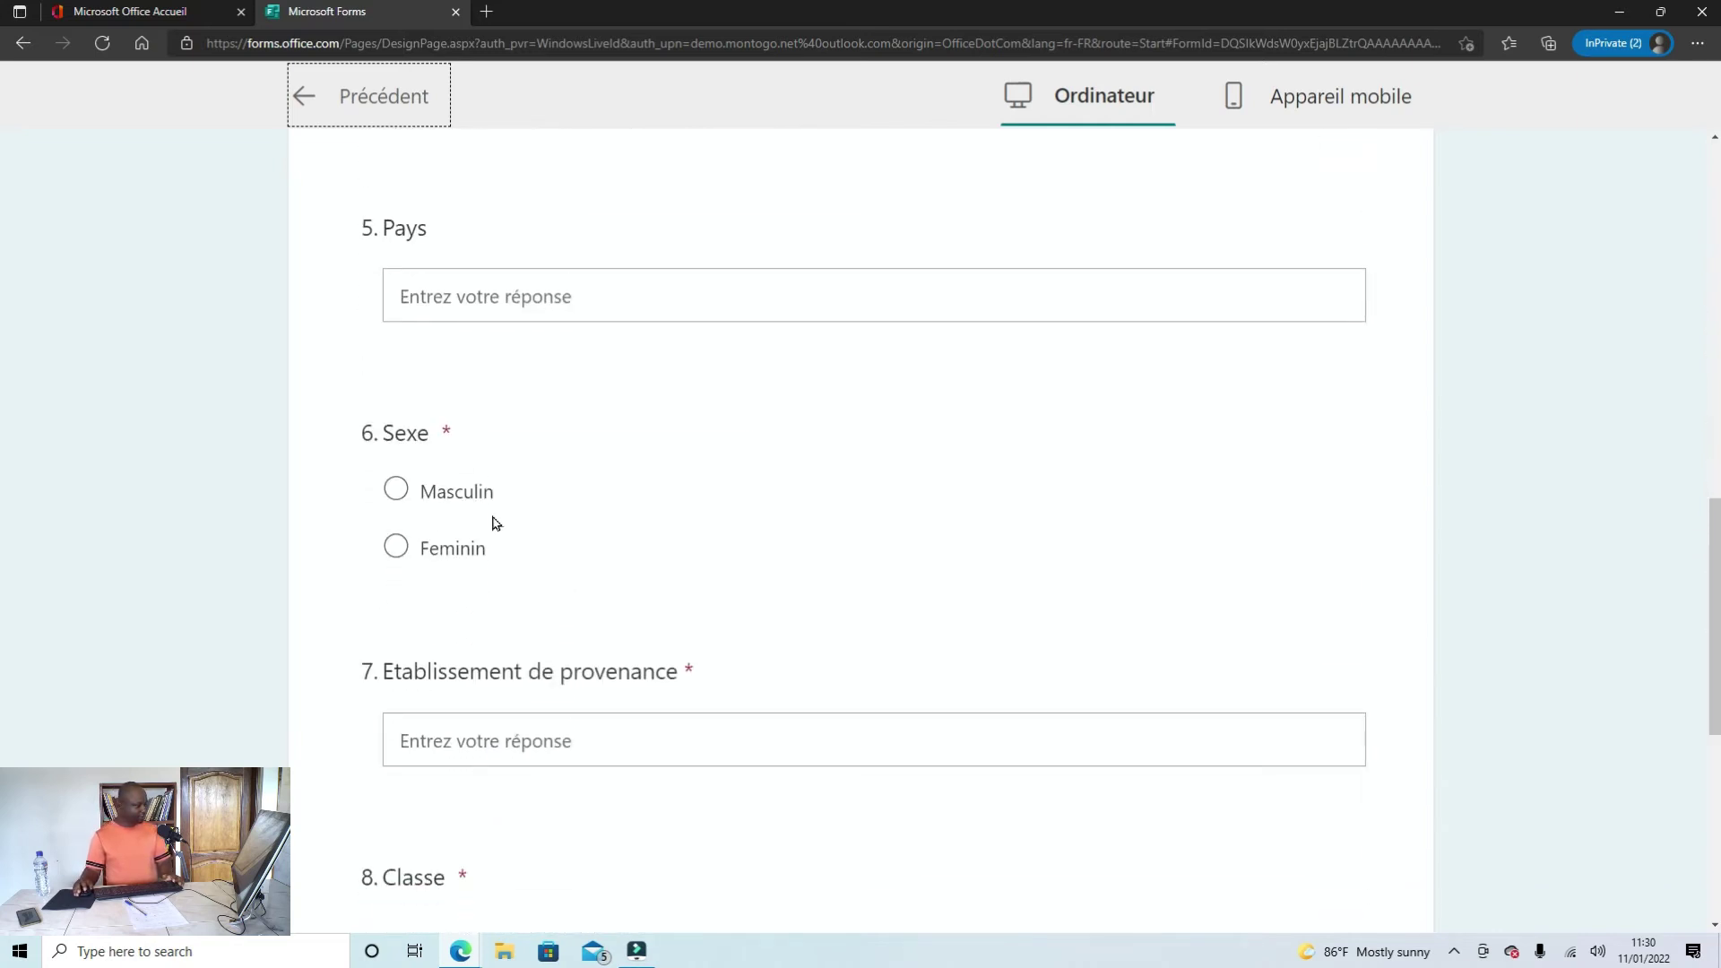
{"action": "scroll", "coordinate": [492, 523], "scroll_direction": "down", "scroll_amount": 1}
{"action": "scroll", "coordinate": [607, 588], "scroll_direction": "down", "scroll_amount": 1}
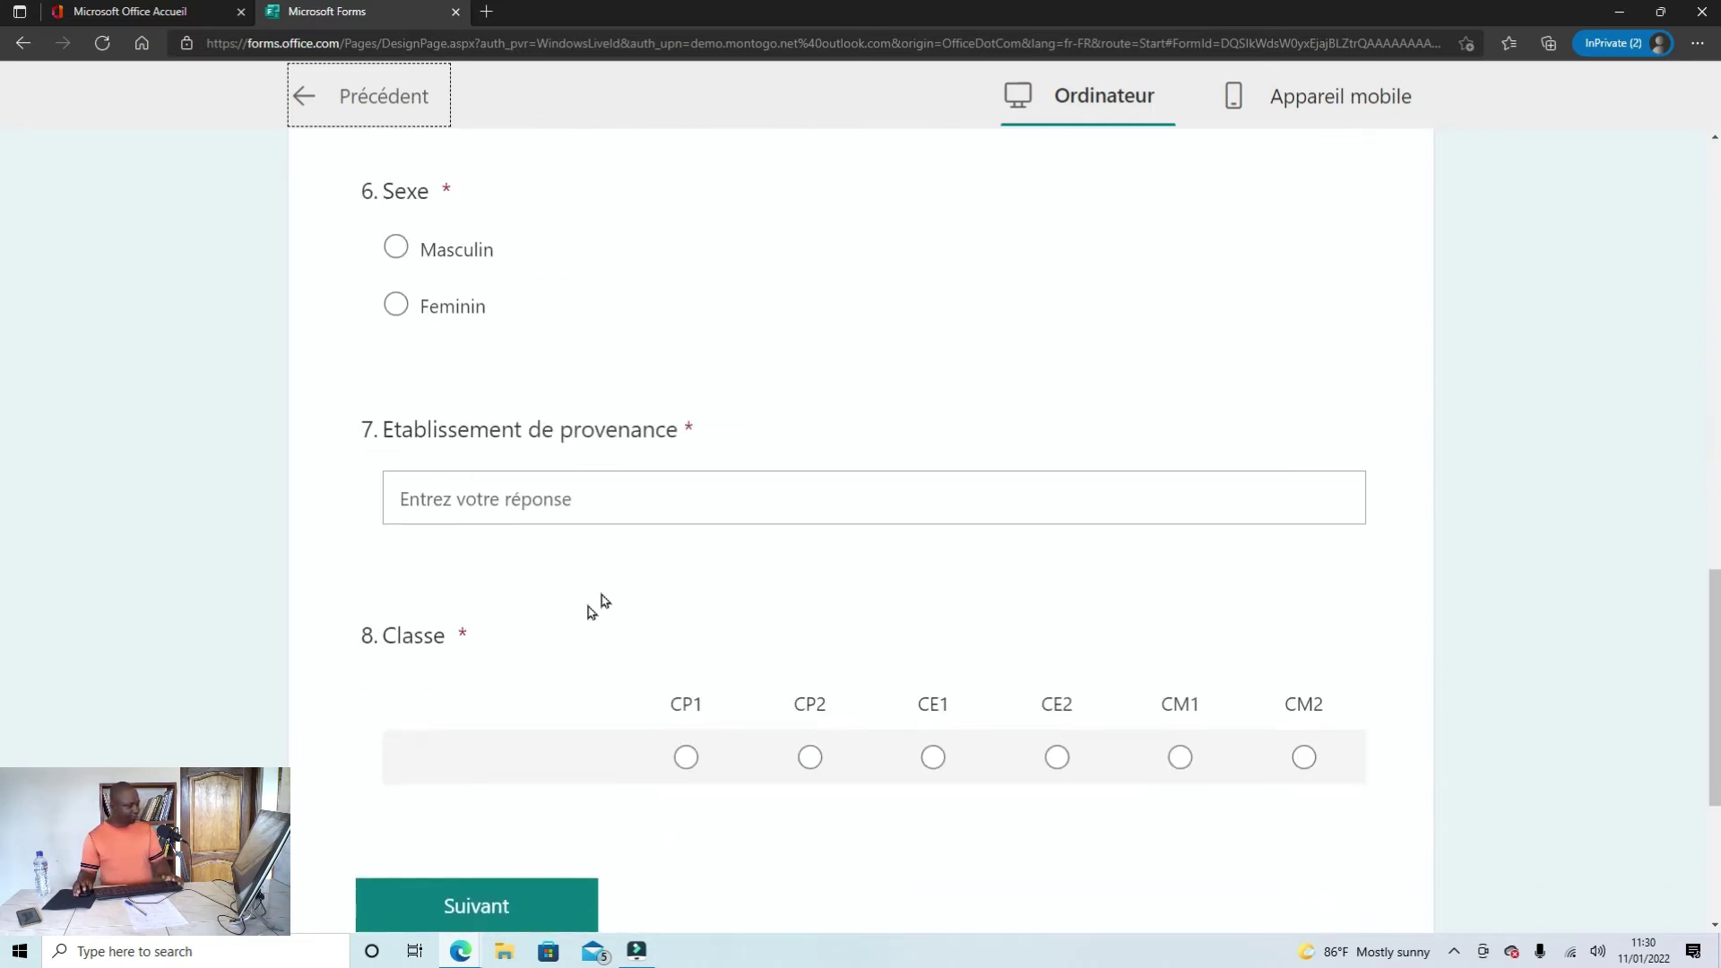
{"action": "scroll", "coordinate": [986, 731], "scroll_direction": "down", "scroll_amount": 3}
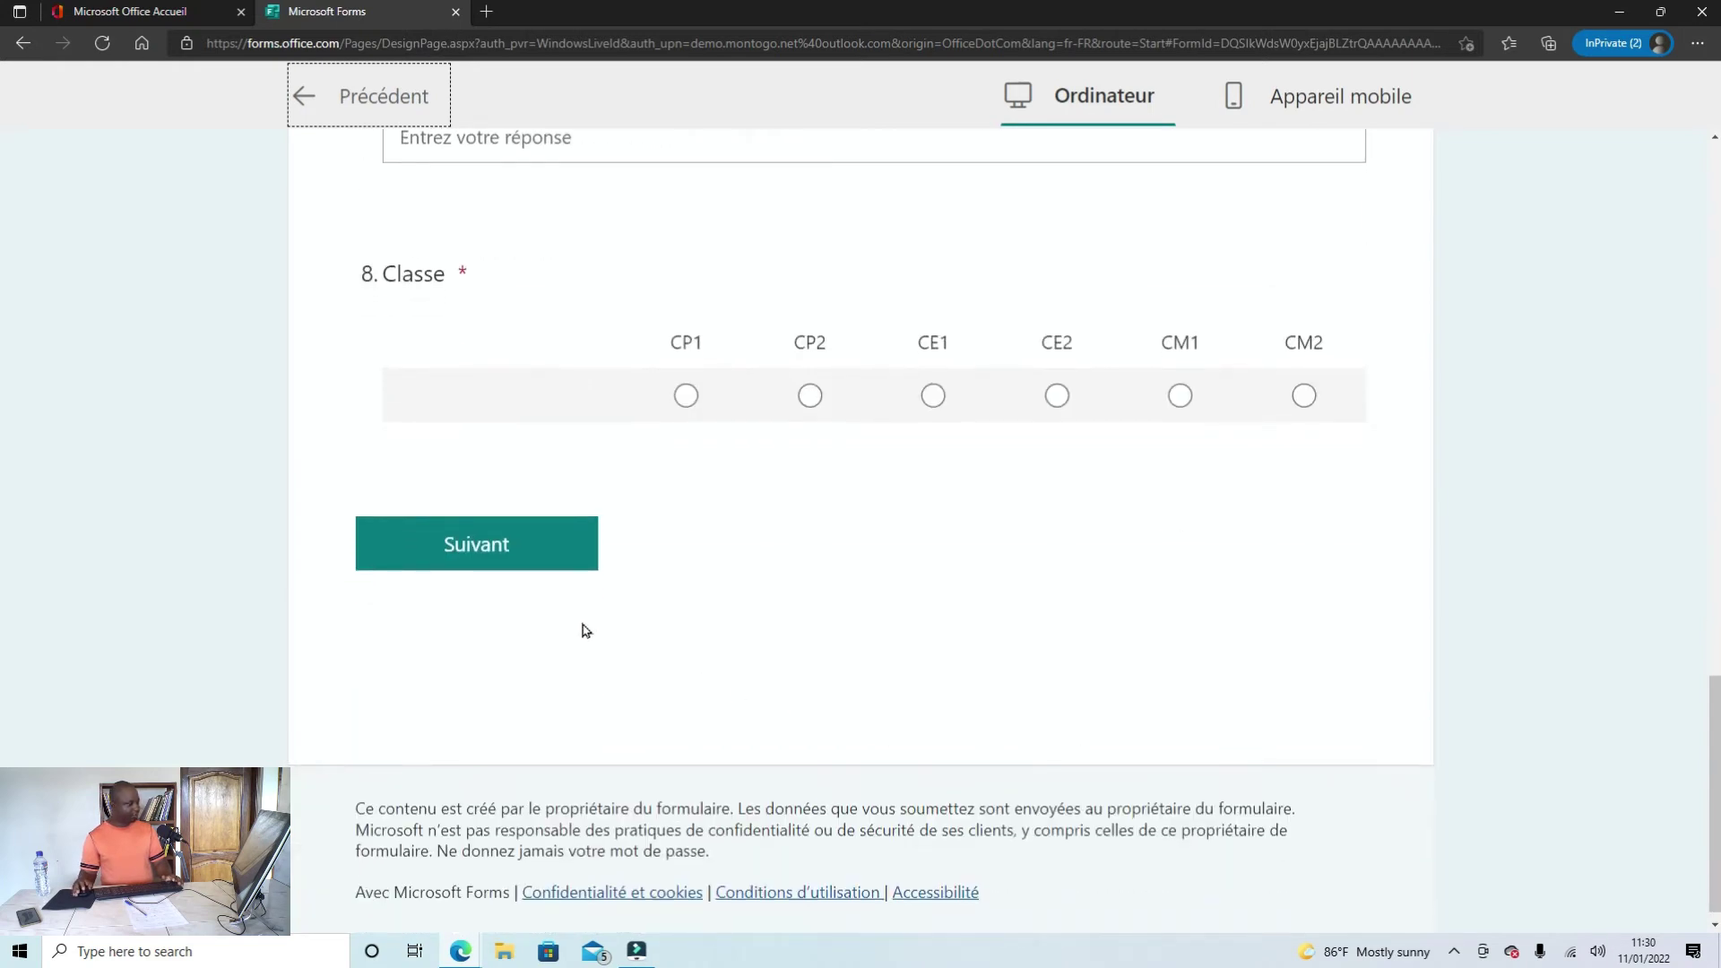
{"action": "scroll", "coordinate": [583, 627], "scroll_direction": "up", "scroll_amount": 1}
{"action": "scroll", "coordinate": [751, 658], "scroll_direction": "up", "scroll_amount": 3}
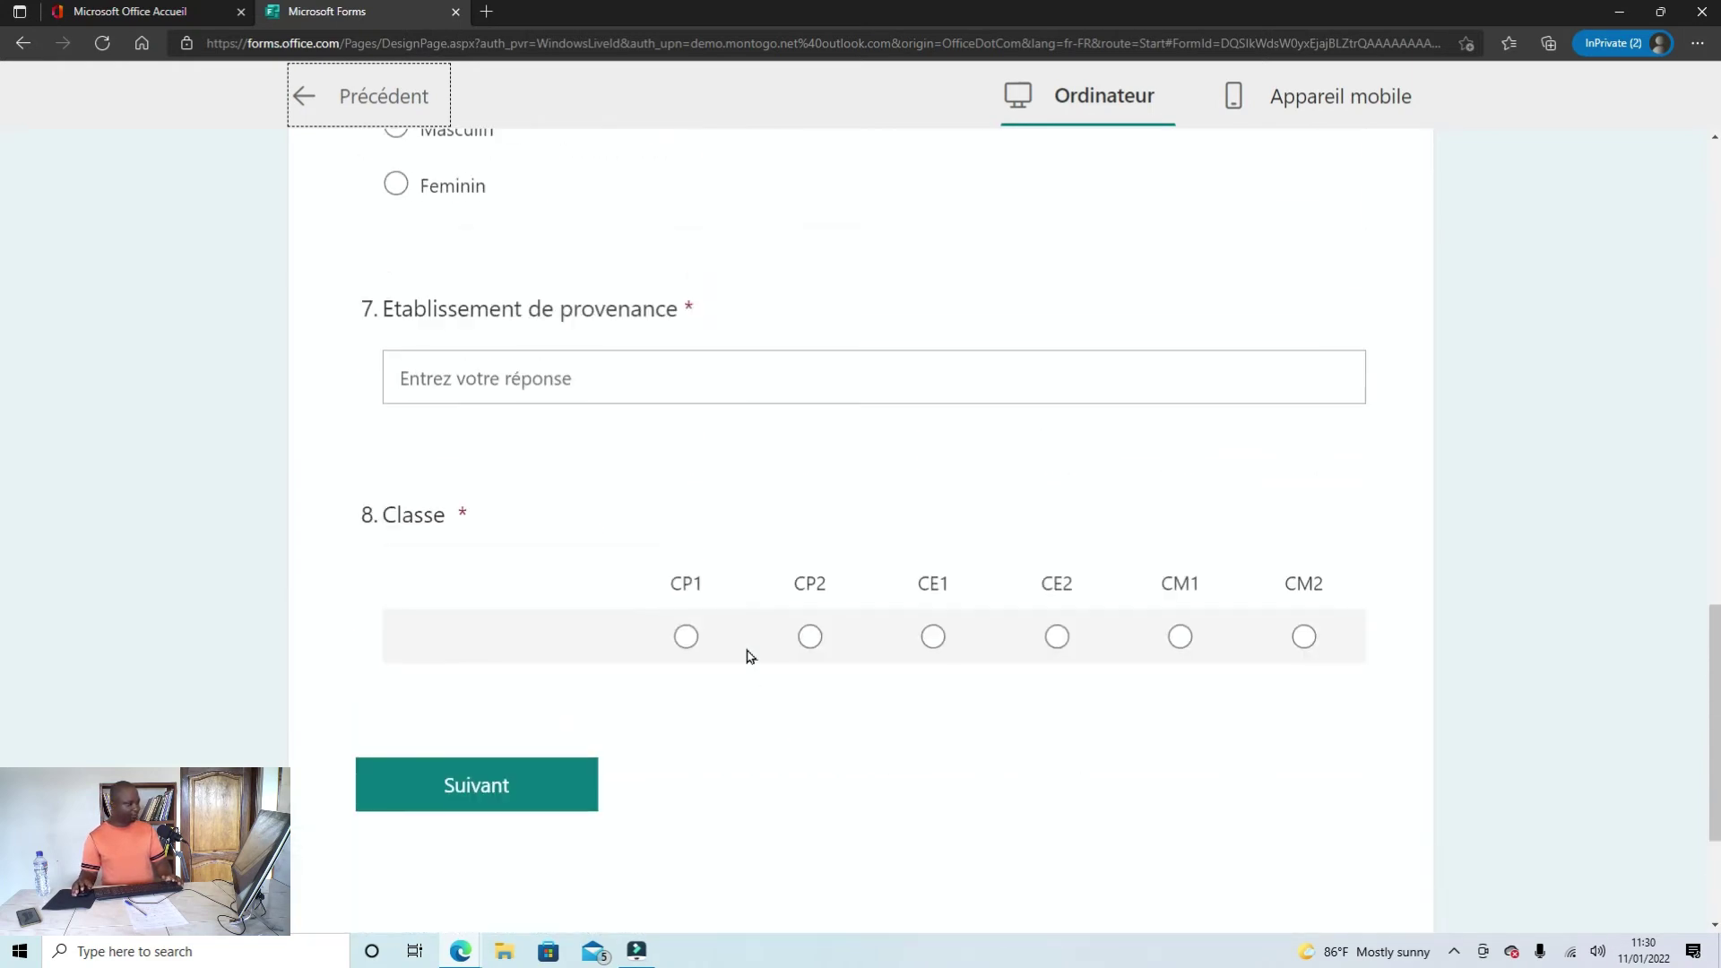
{"action": "scroll", "coordinate": [962, 657], "scroll_direction": "up", "scroll_amount": 10}
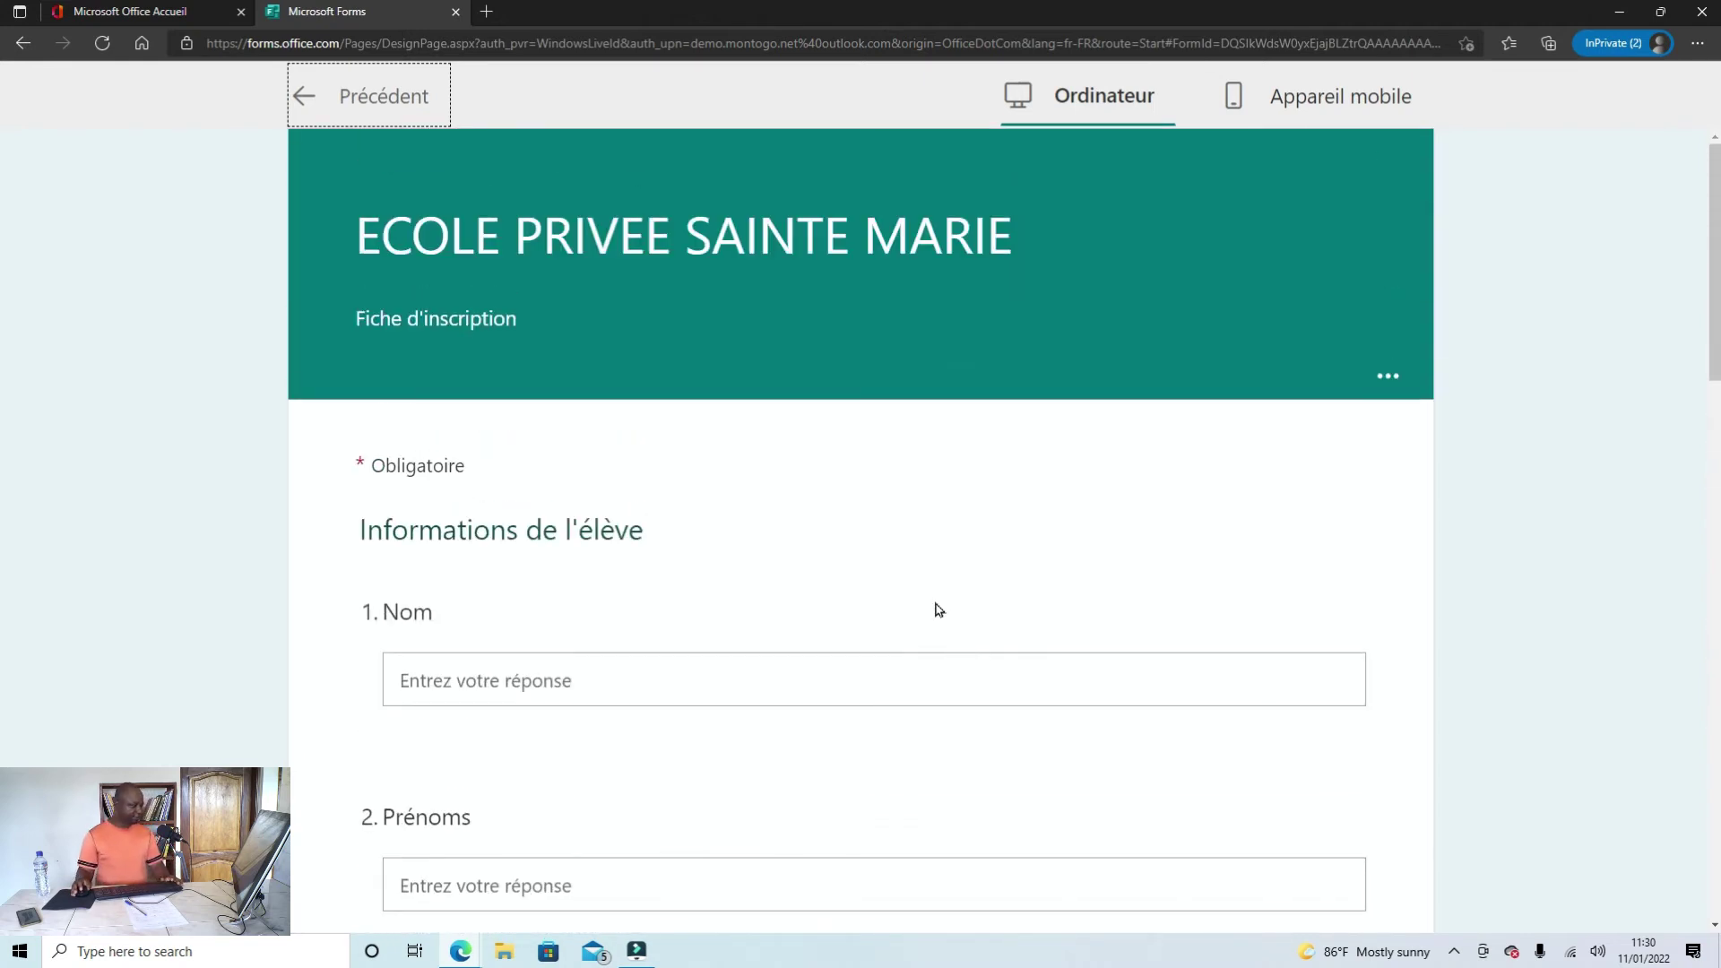
Step: Exit the preview, dismiss the completion-time tip and browse the Thème gallery
{"action": "left_click", "coordinate": [309, 98]}
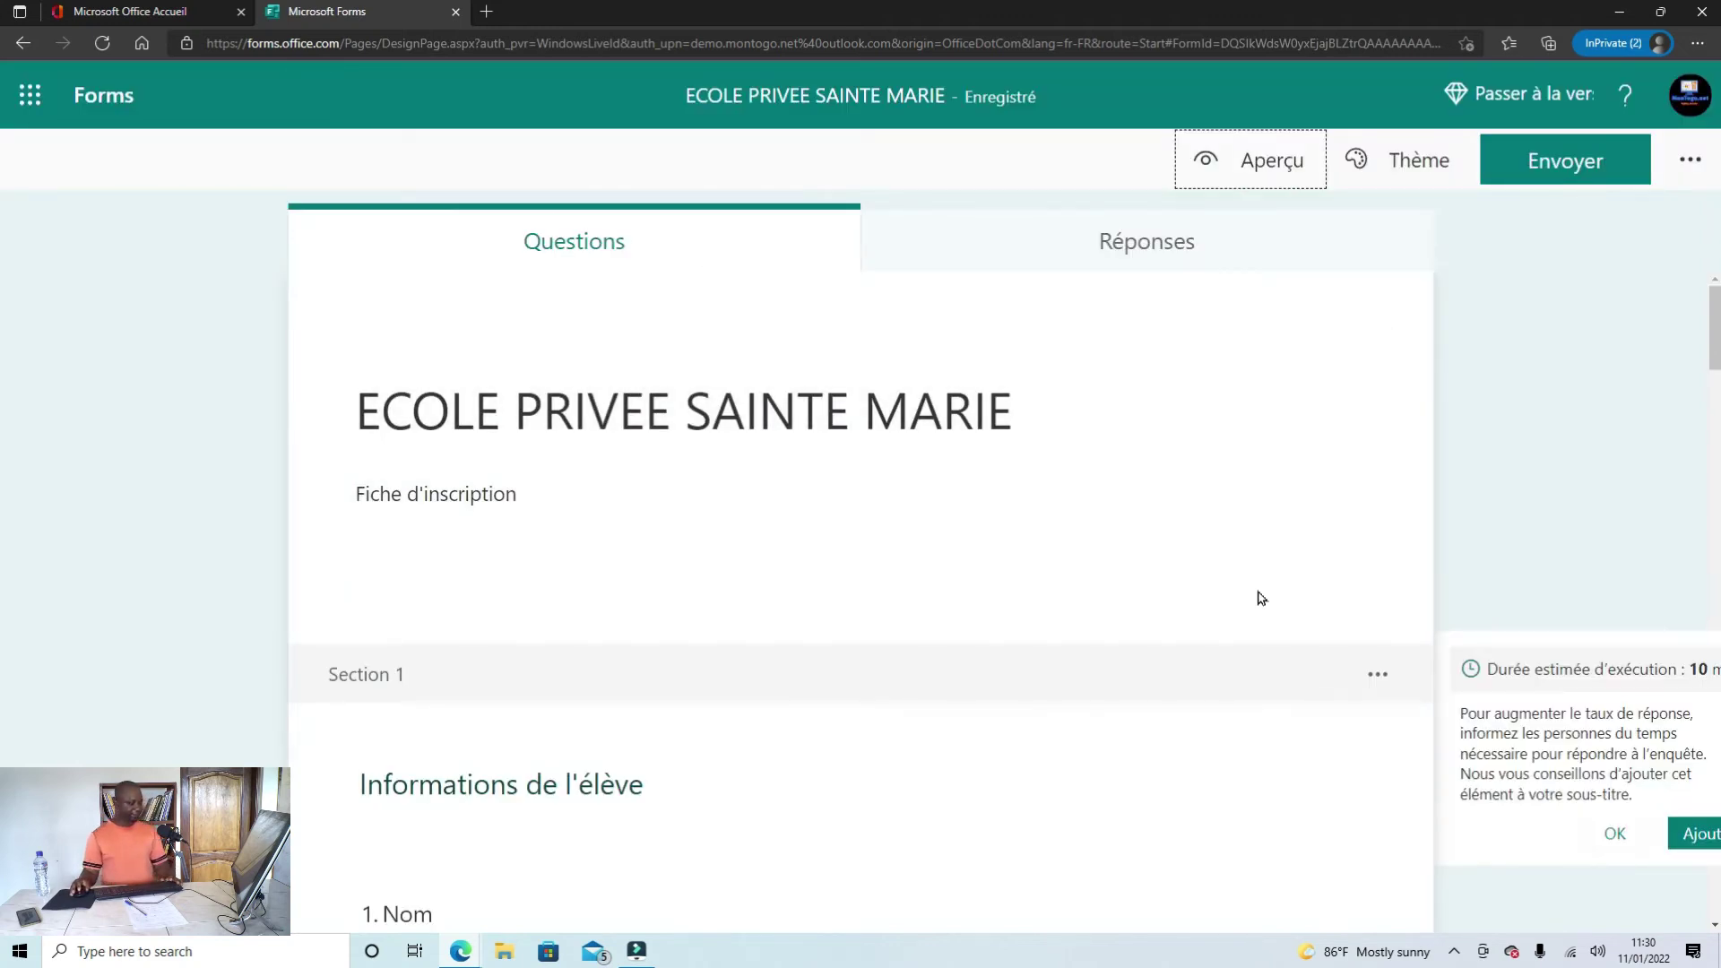
{"action": "left_click", "coordinate": [1258, 599]}
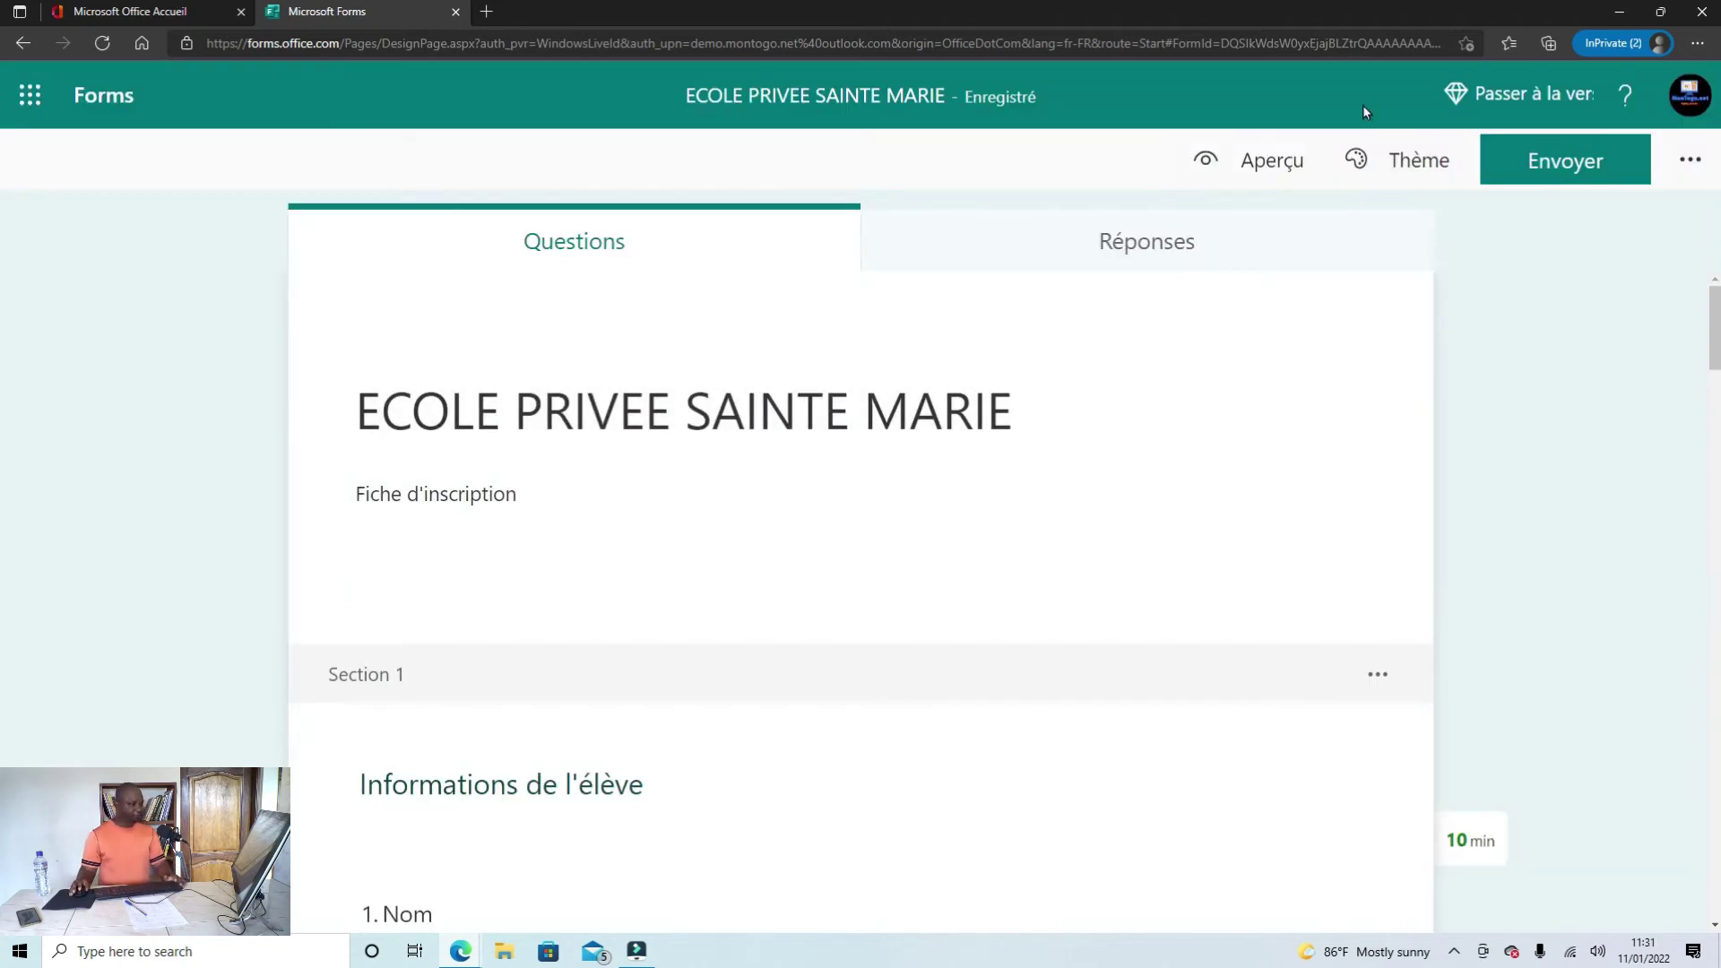
{"action": "left_click", "coordinate": [1410, 157]}
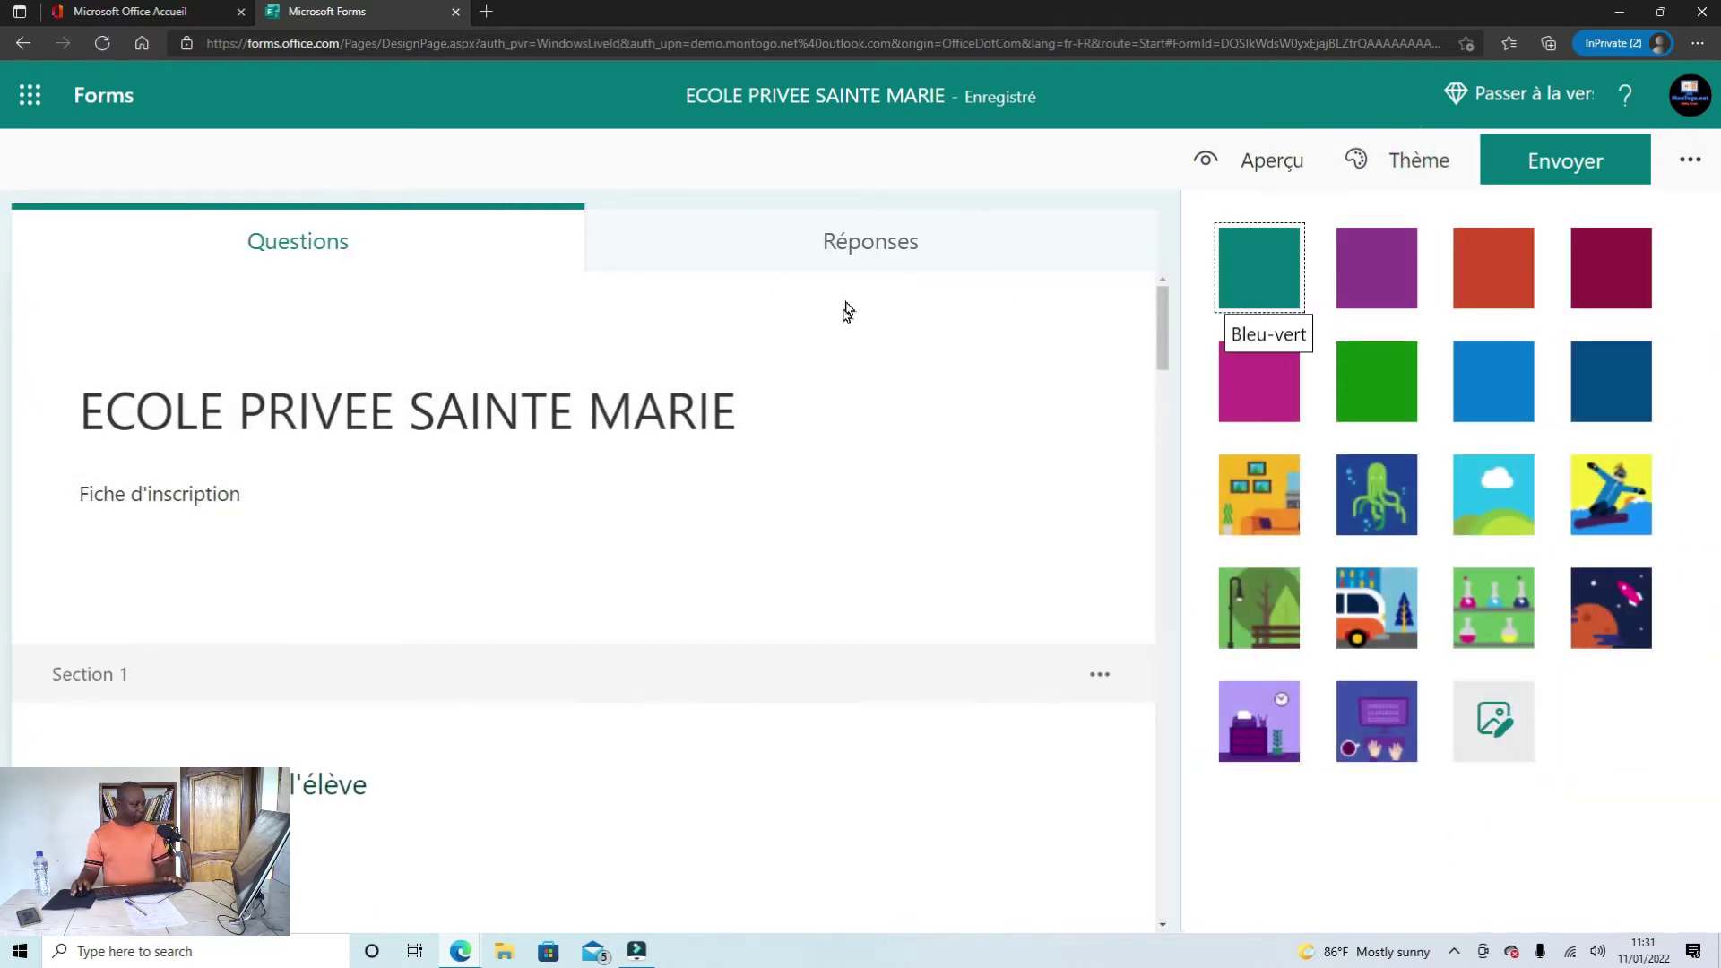
{"action": "scroll", "coordinate": [844, 331], "scroll_direction": "down", "scroll_amount": 7}
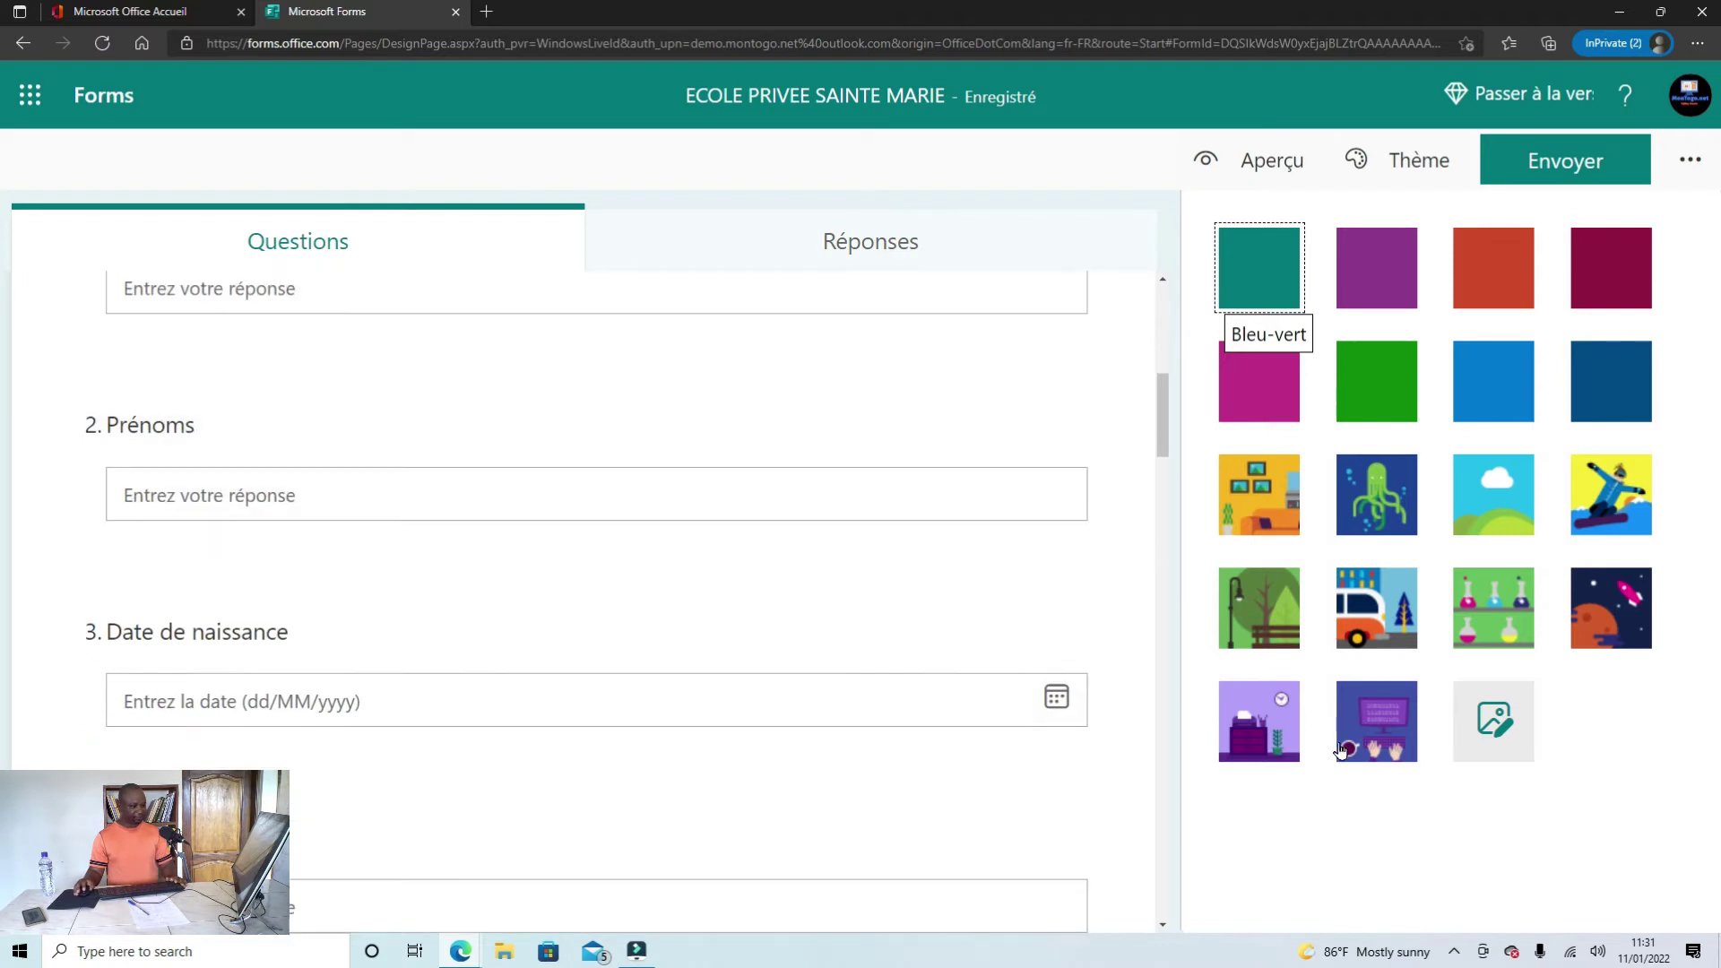
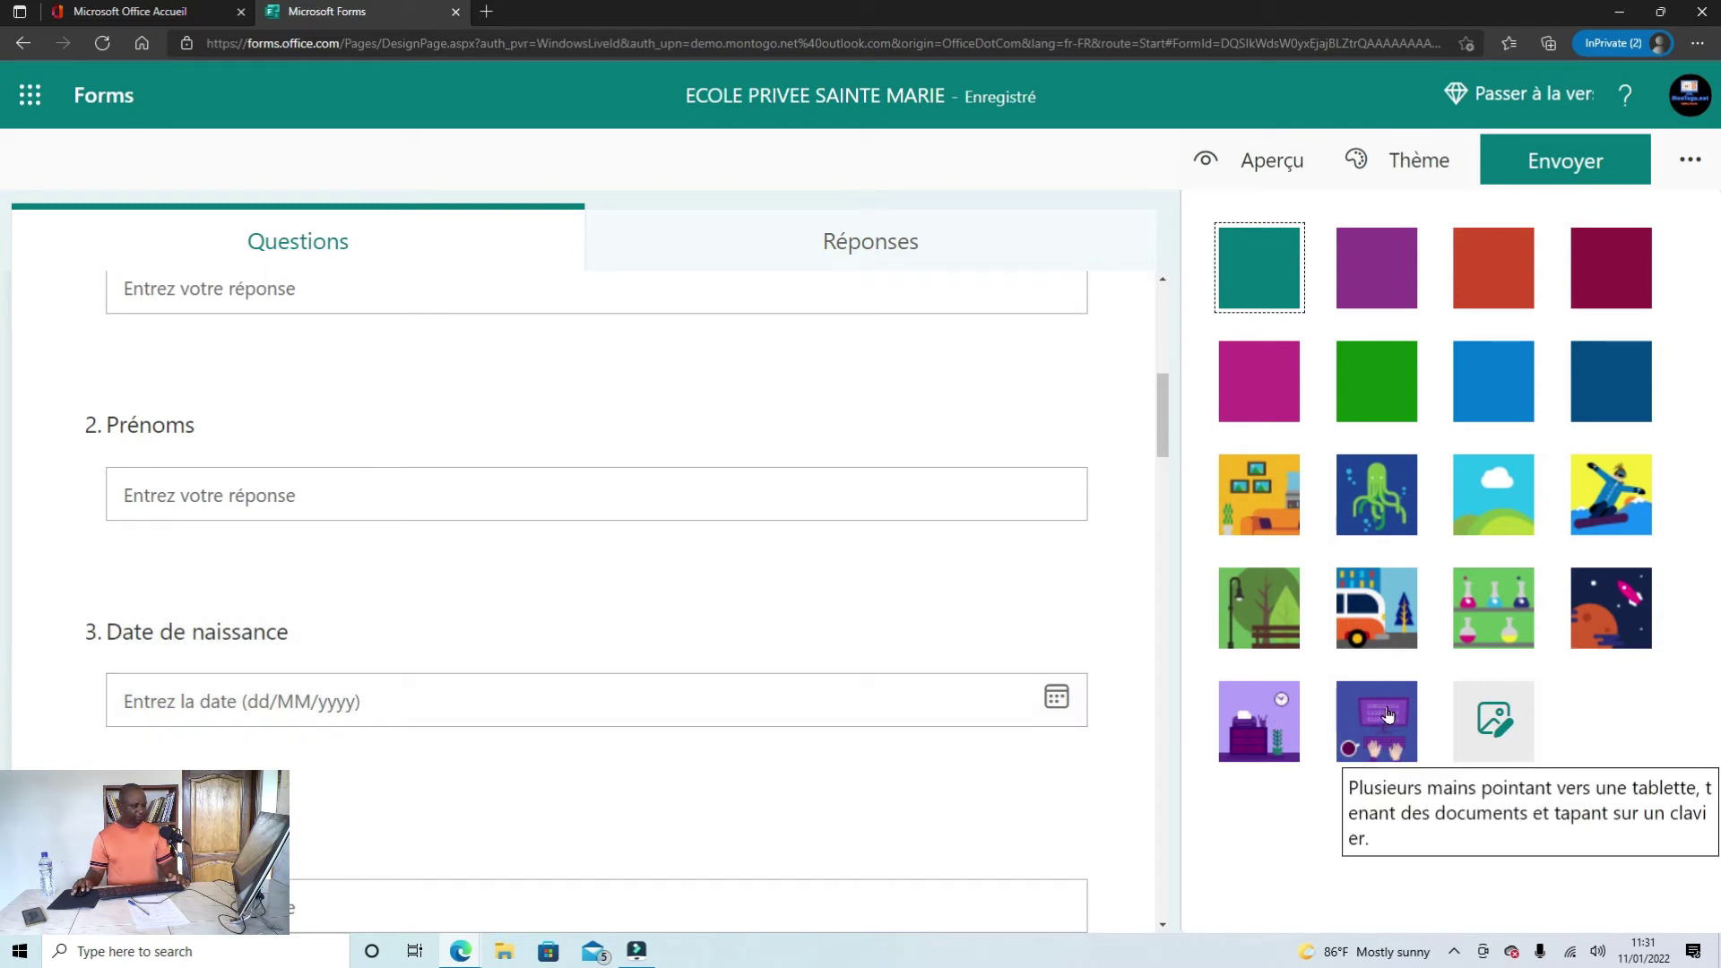
Step: Apply the purple theme picturing hands on a tablet and keyboard to the form
{"action": "left_click", "coordinate": [1388, 714]}
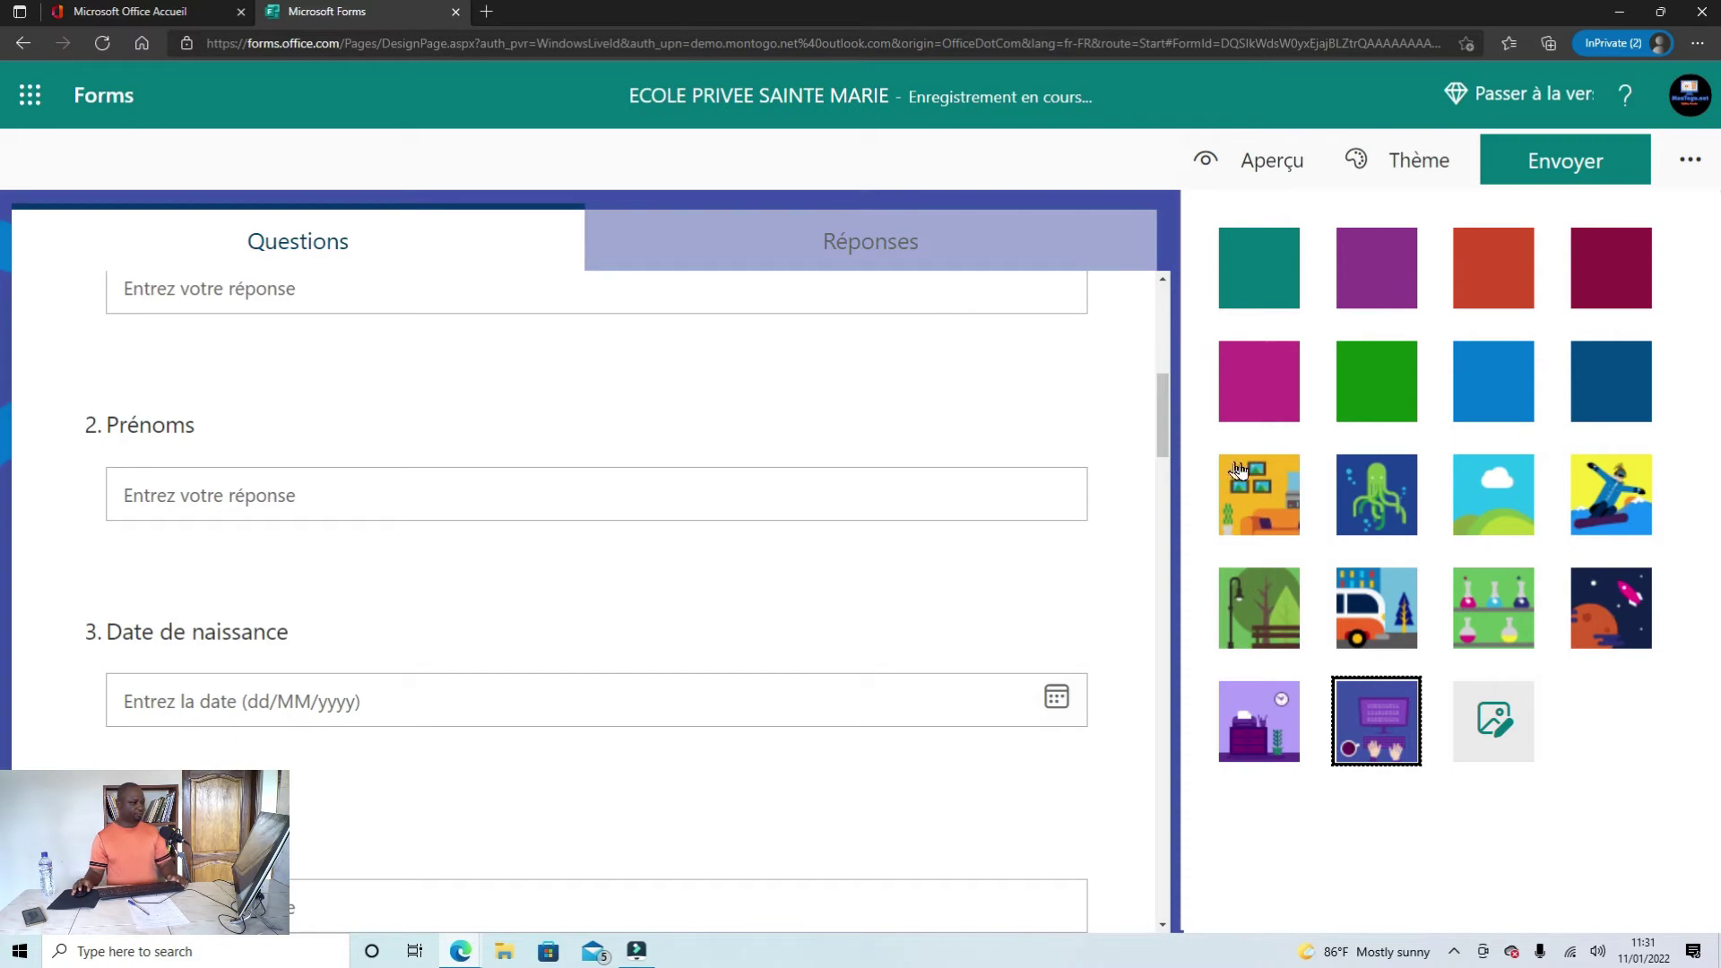
{"action": "scroll", "coordinate": [952, 467], "scroll_direction": "up", "scroll_amount": 3}
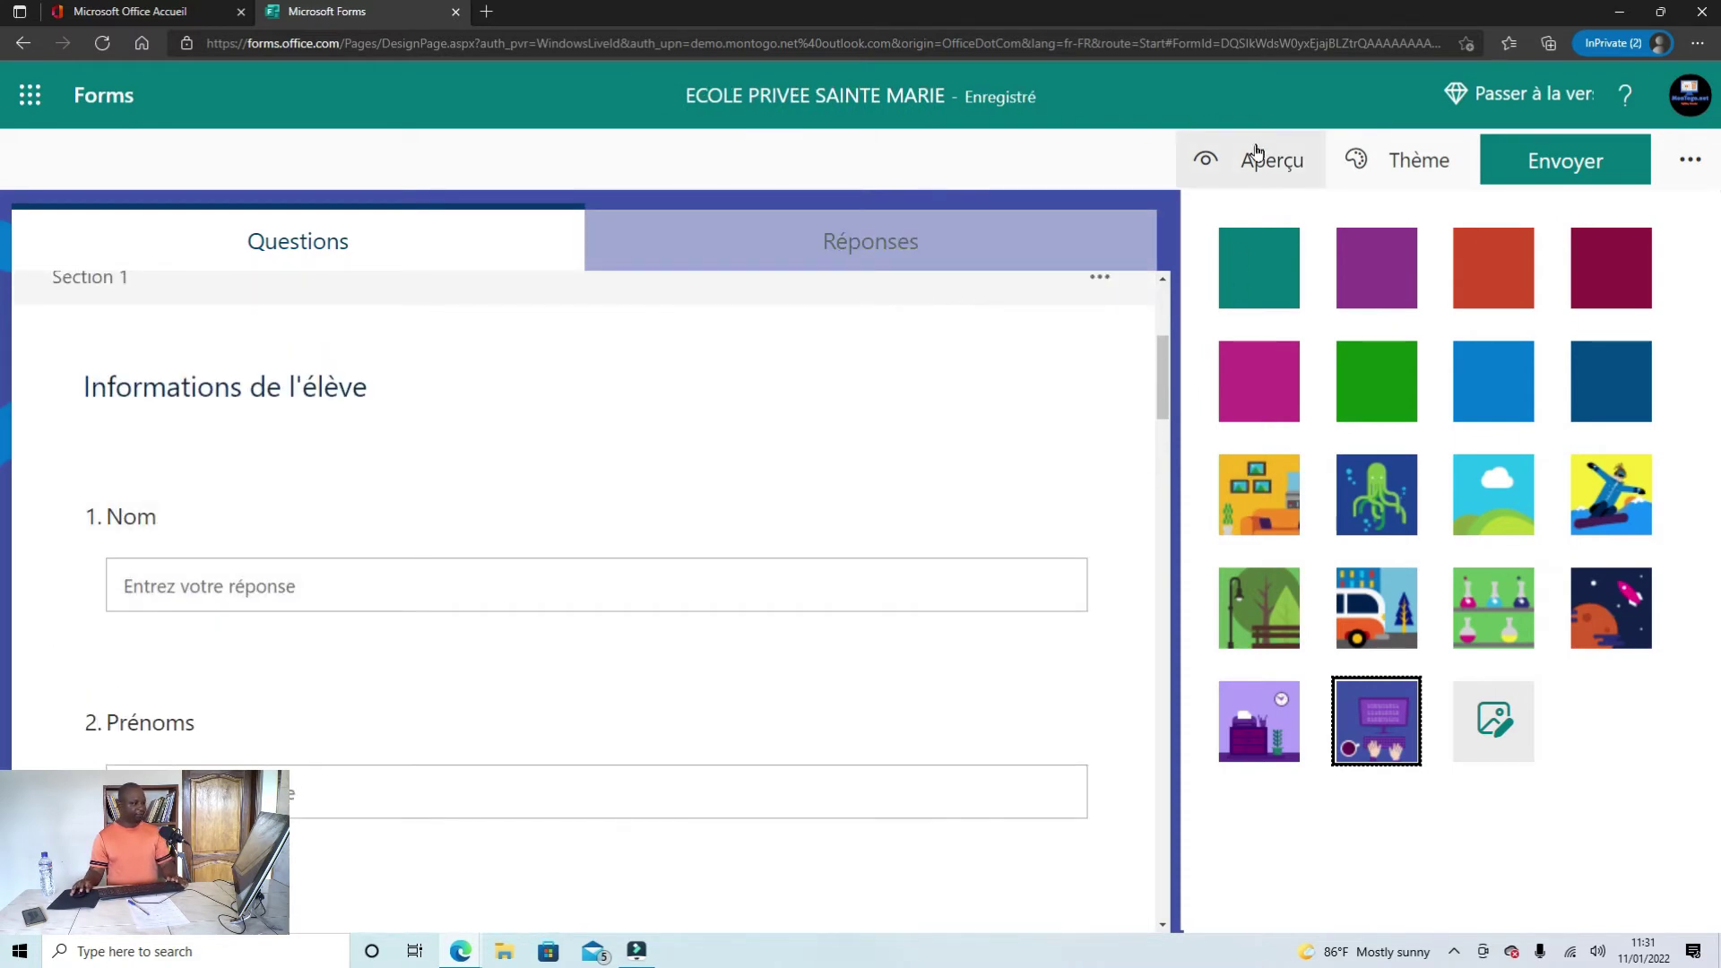
Step: Preview the themed form in computer view, scroll through it, then return to the editor
{"action": "left_click", "coordinate": [1257, 155]}
{"action": "scroll", "coordinate": [884, 352], "scroll_direction": "down", "scroll_amount": 2}
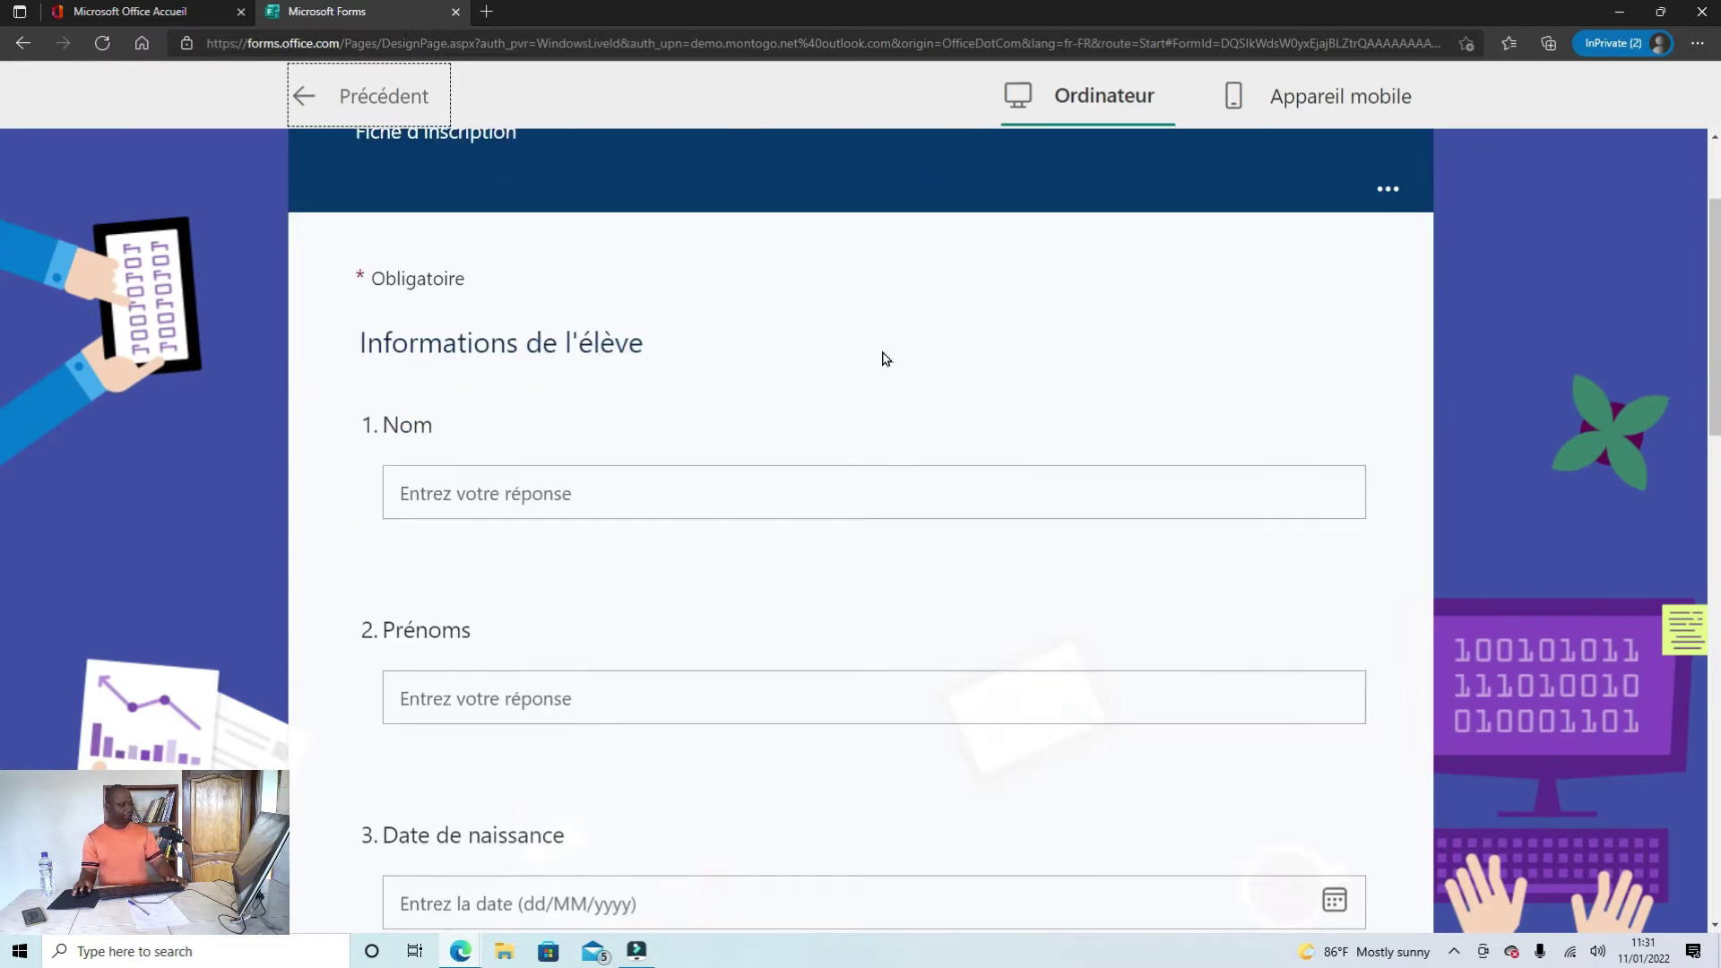
{"action": "scroll", "coordinate": [882, 359], "scroll_direction": "down", "scroll_amount": 15}
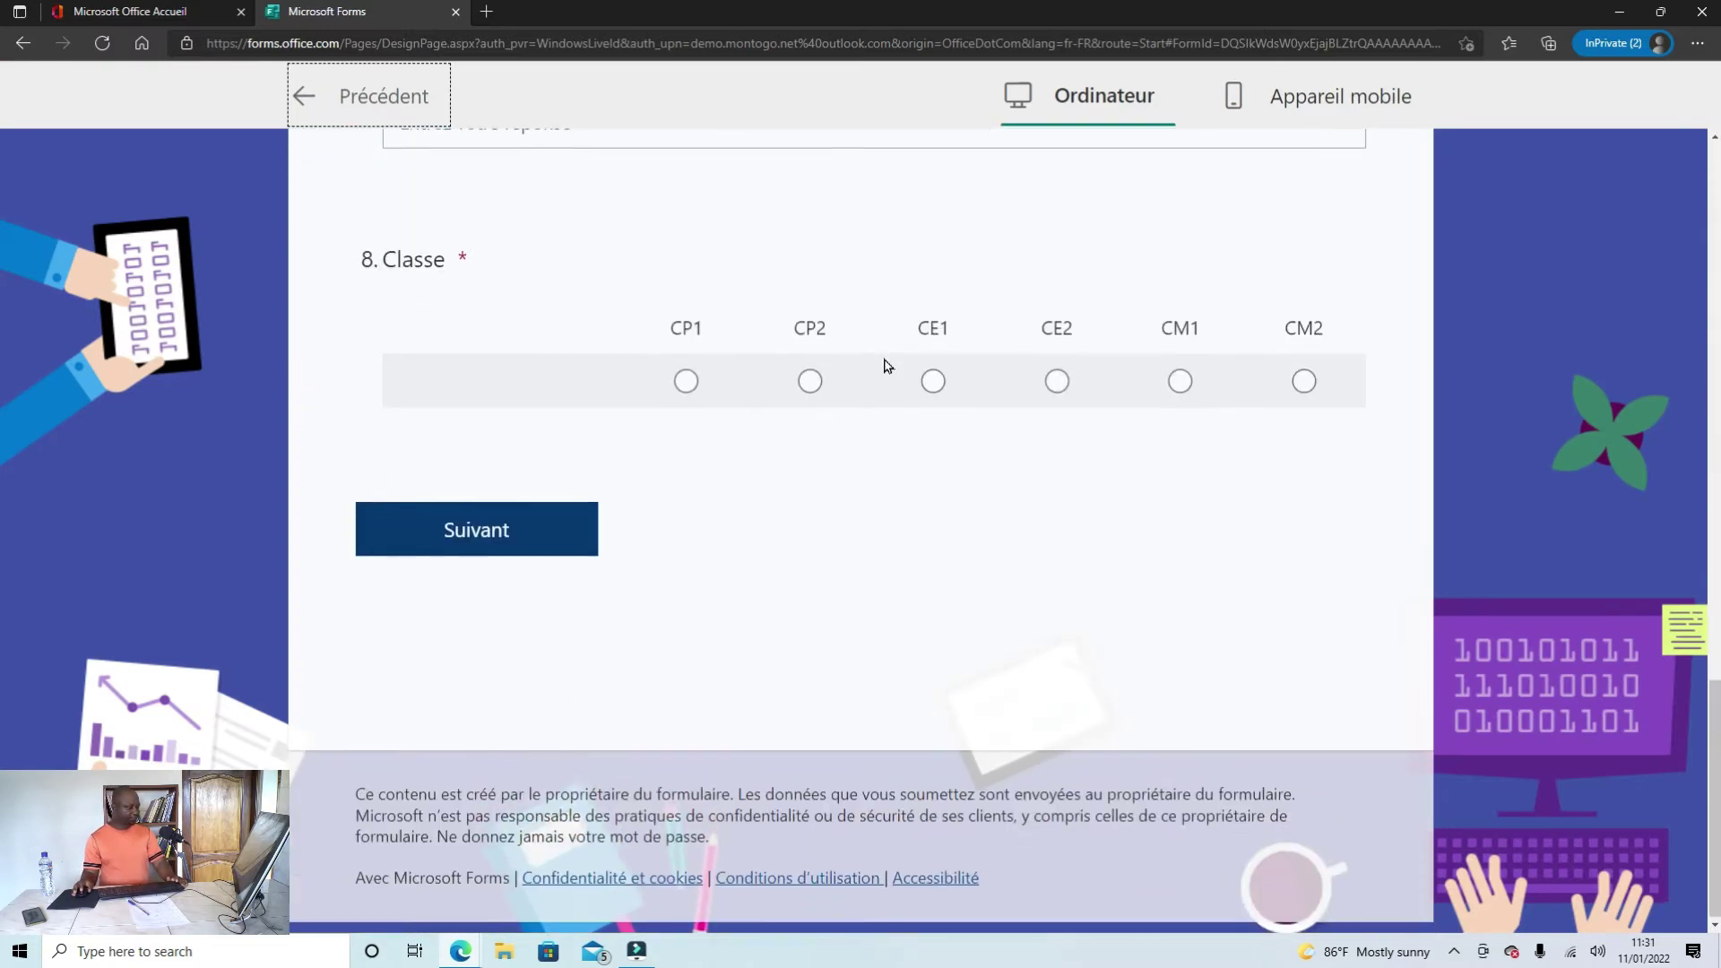
{"action": "scroll", "coordinate": [883, 547], "scroll_direction": "up", "scroll_amount": 15}
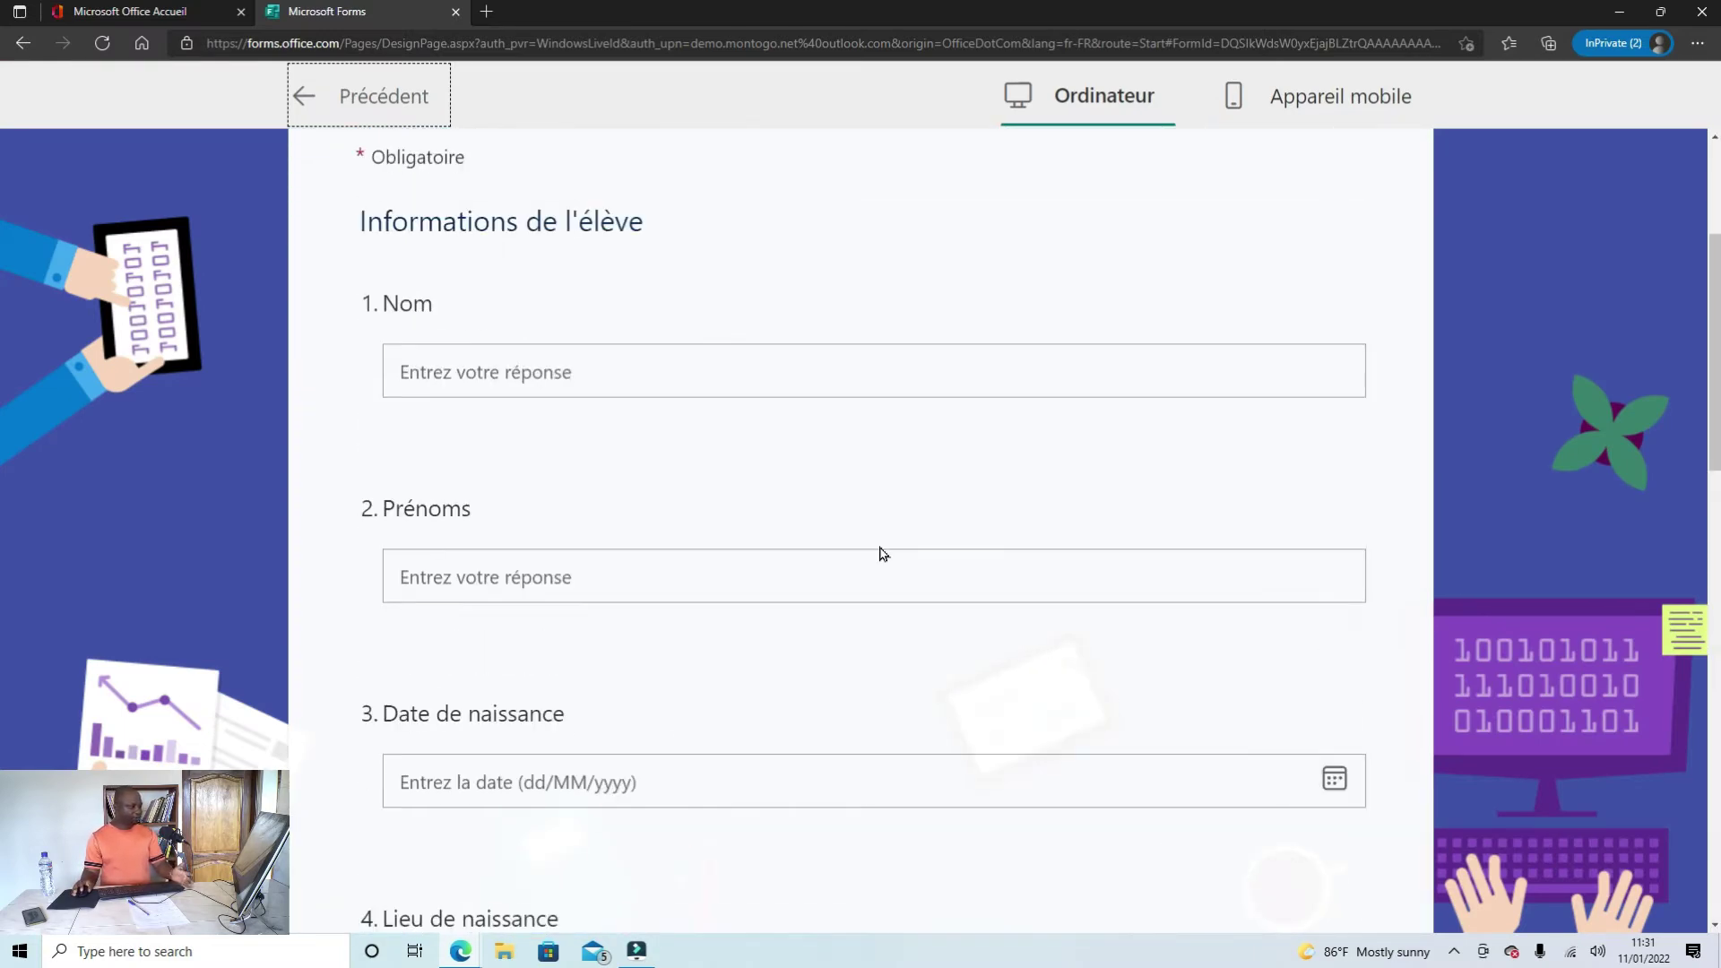
{"action": "scroll", "coordinate": [883, 553], "scroll_direction": "up", "scroll_amount": 4}
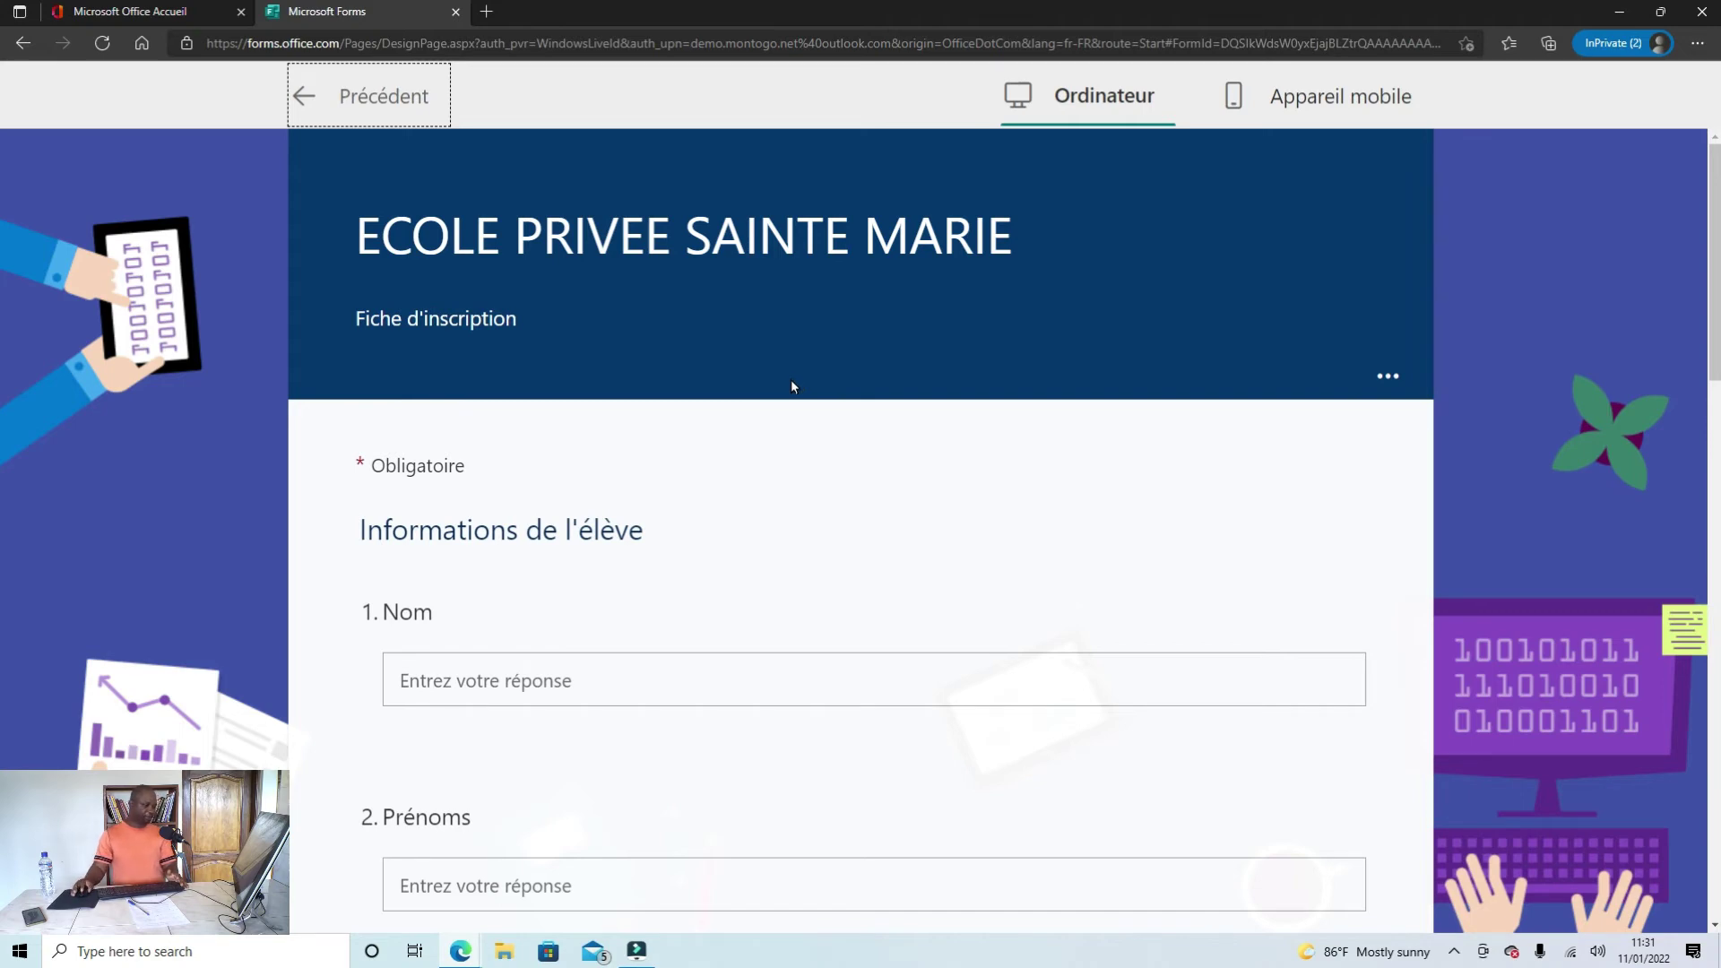
{"action": "scroll", "coordinate": [792, 386], "scroll_direction": "down", "scroll_amount": 3}
{"action": "scroll", "coordinate": [794, 406], "scroll_direction": "up", "scroll_amount": 1}
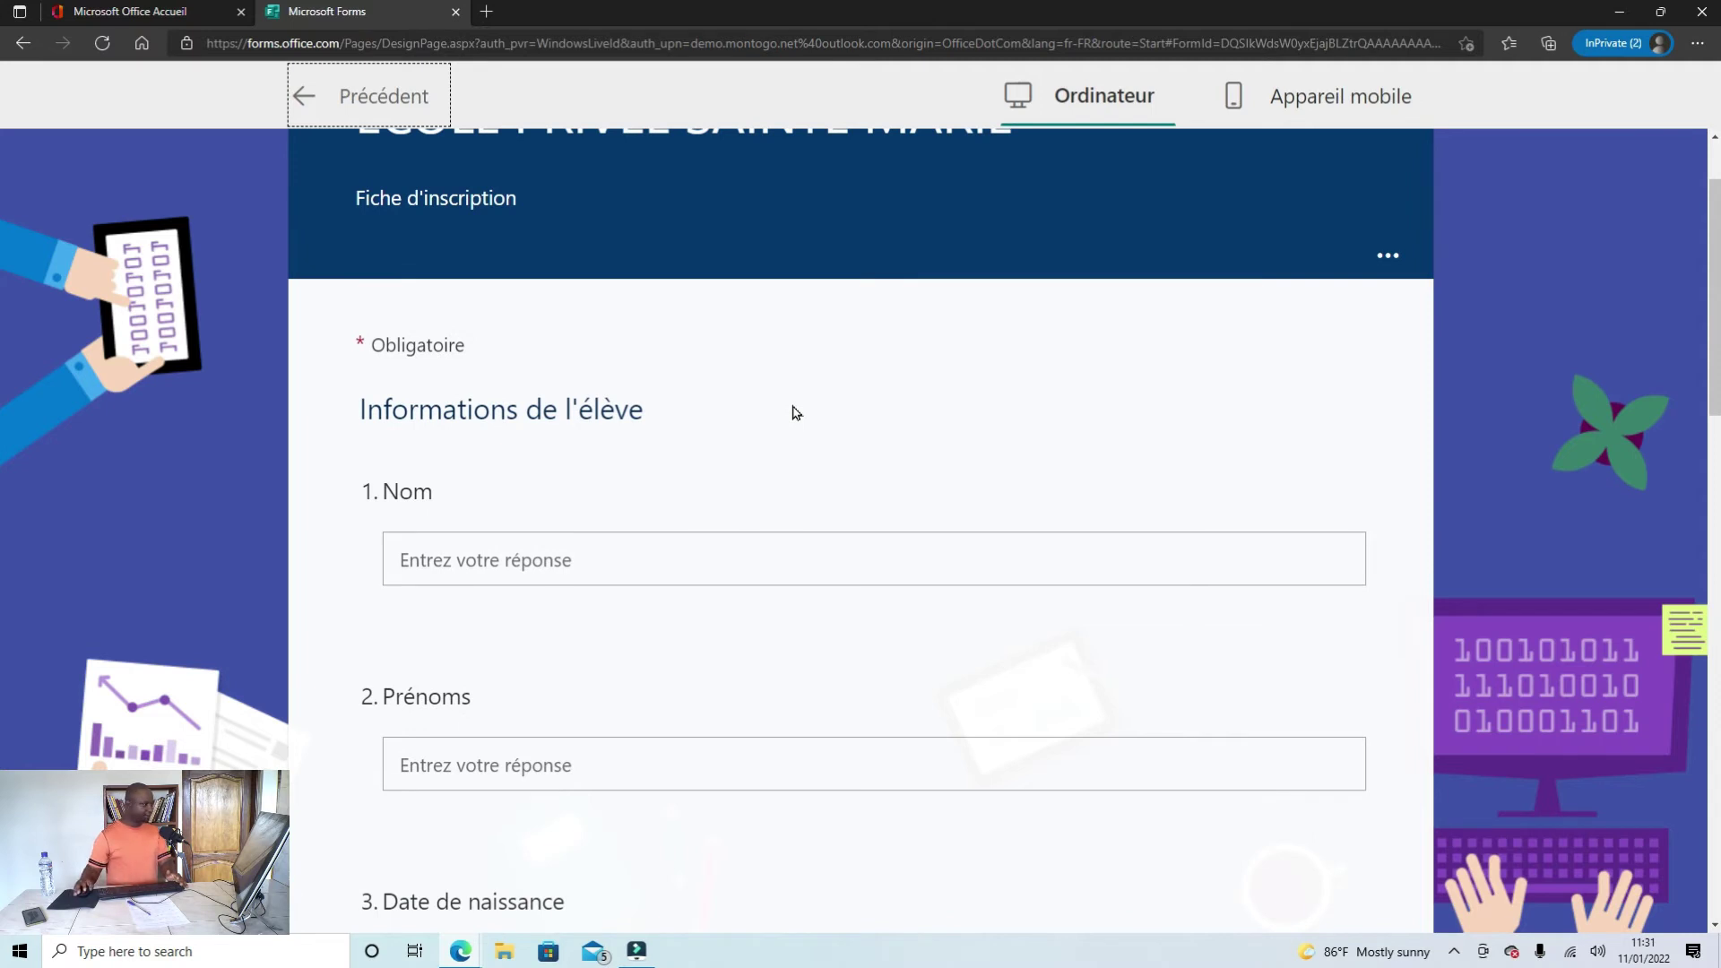
{"action": "left_click", "coordinate": [339, 94]}
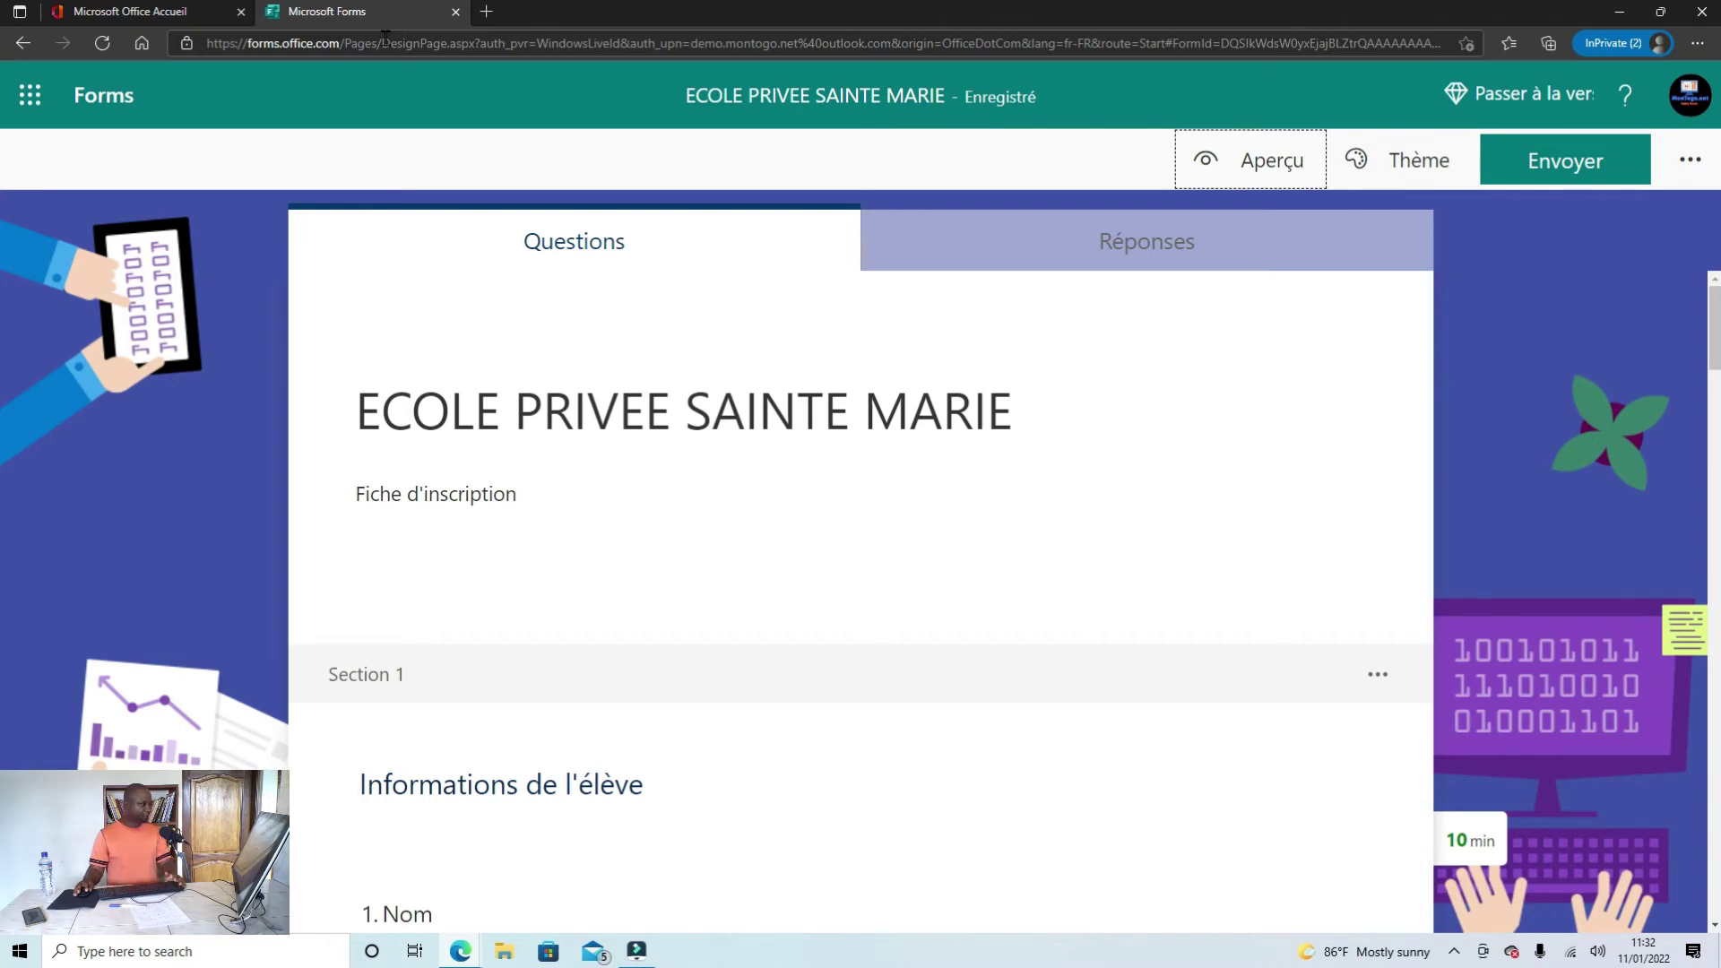
Step: Open the Envoyer panel to show the form's shareable response link
{"action": "left_click", "coordinate": [386, 39]}
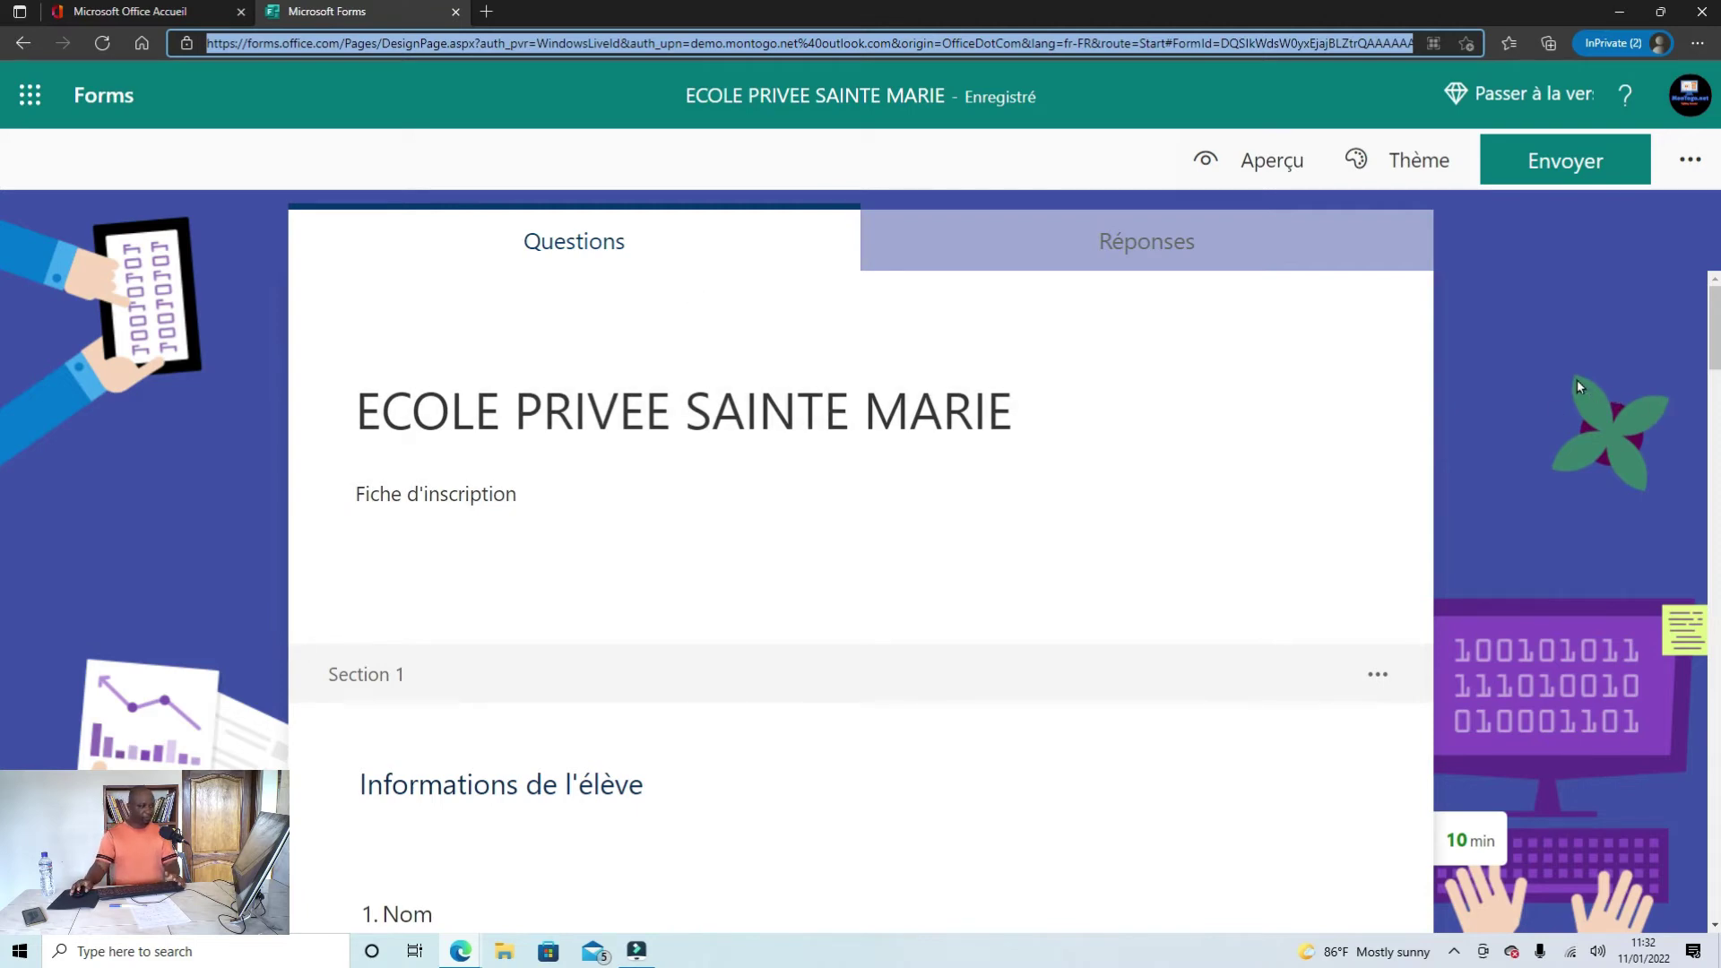
{"action": "left_click", "coordinate": [1603, 165]}
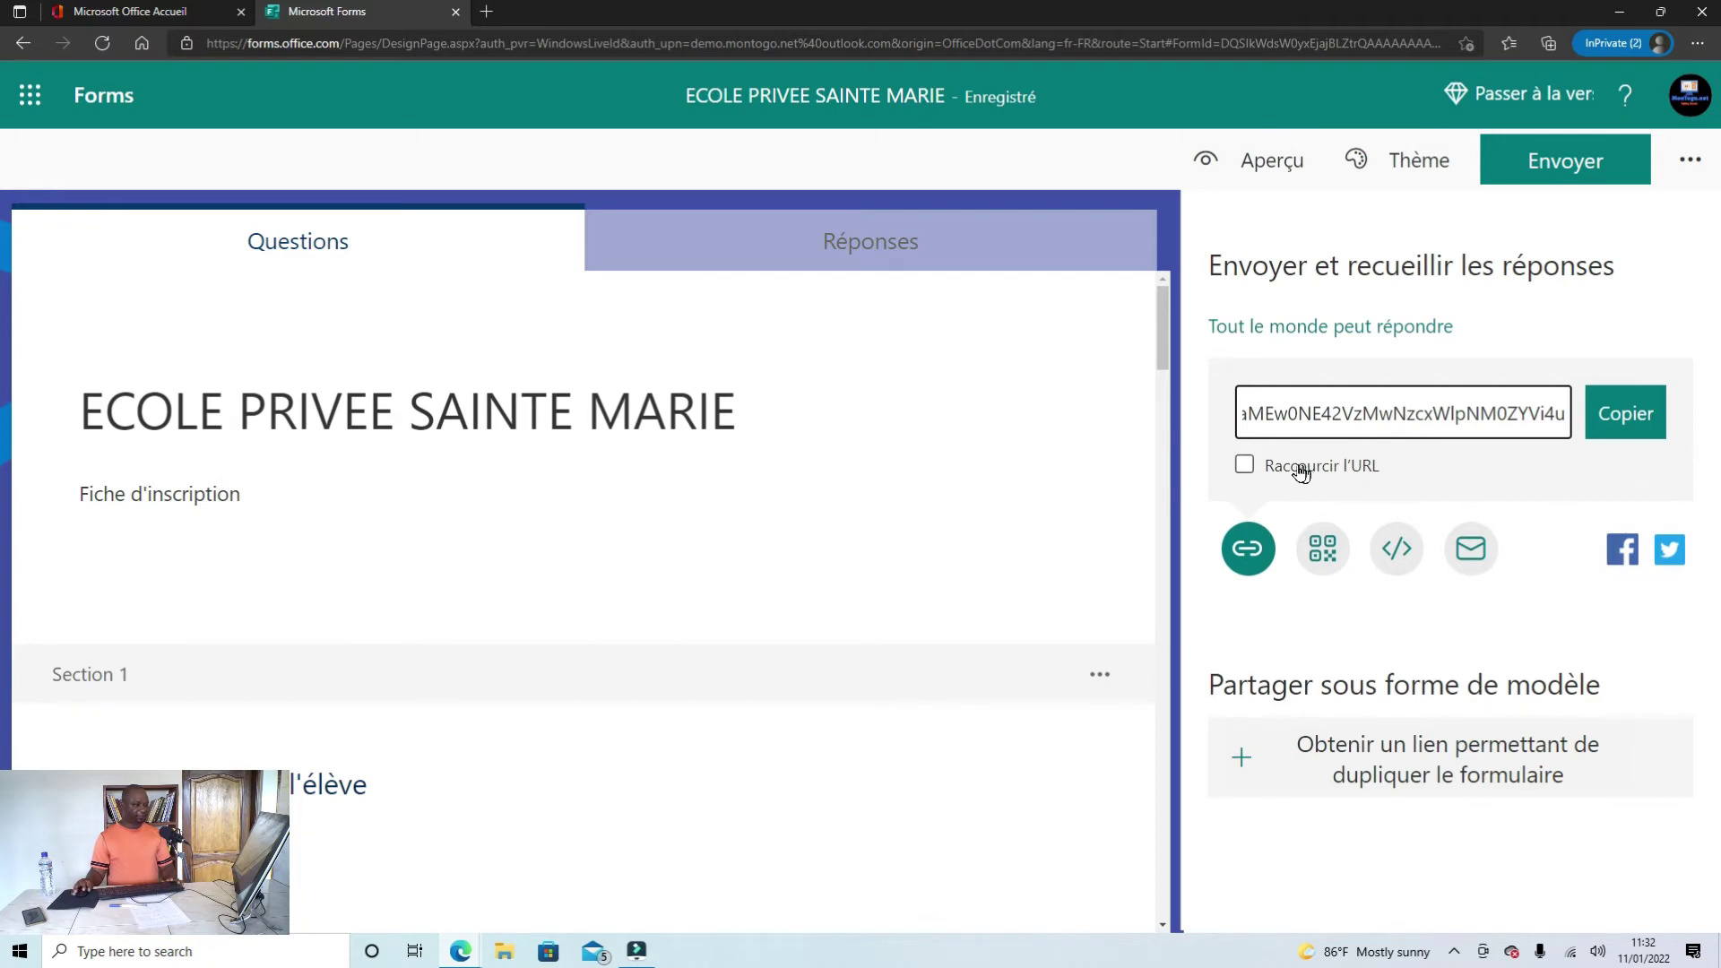
Step: Shorten the form's URL, copy it to the clipboard, and minimise the browser
{"action": "left_click", "coordinate": [1245, 464]}
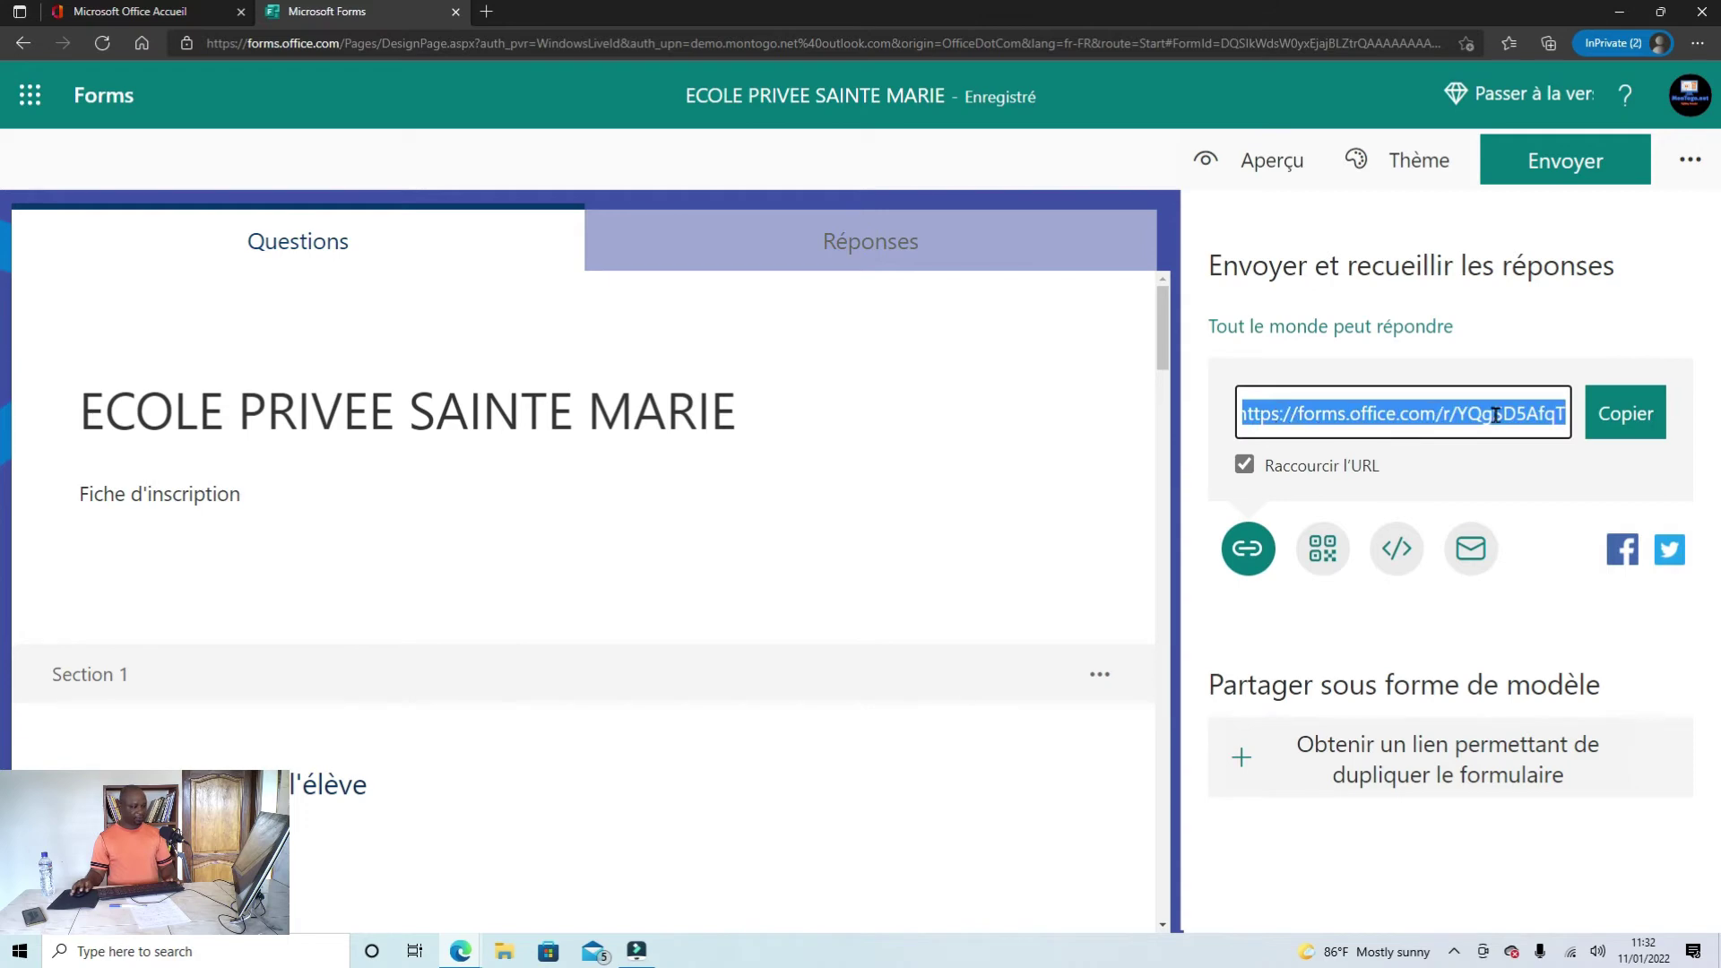
{"action": "left_click", "coordinate": [1623, 425]}
{"action": "left_click", "coordinate": [1629, 423]}
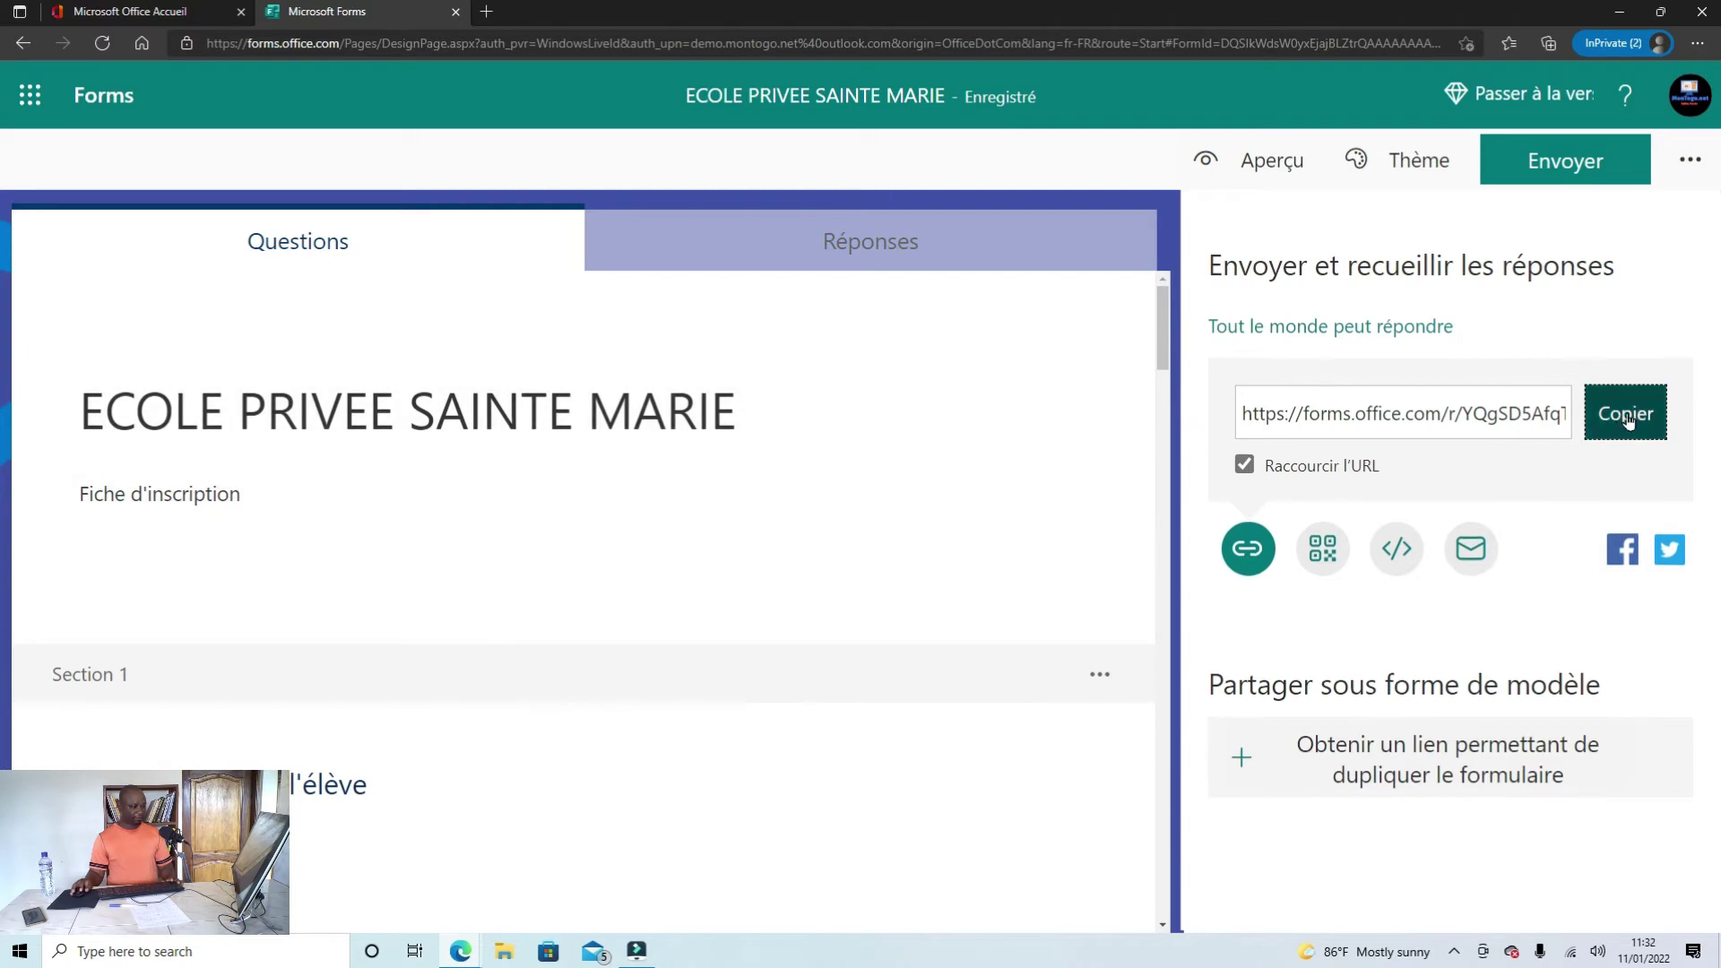
{"action": "left_click", "coordinate": [1633, 421]}
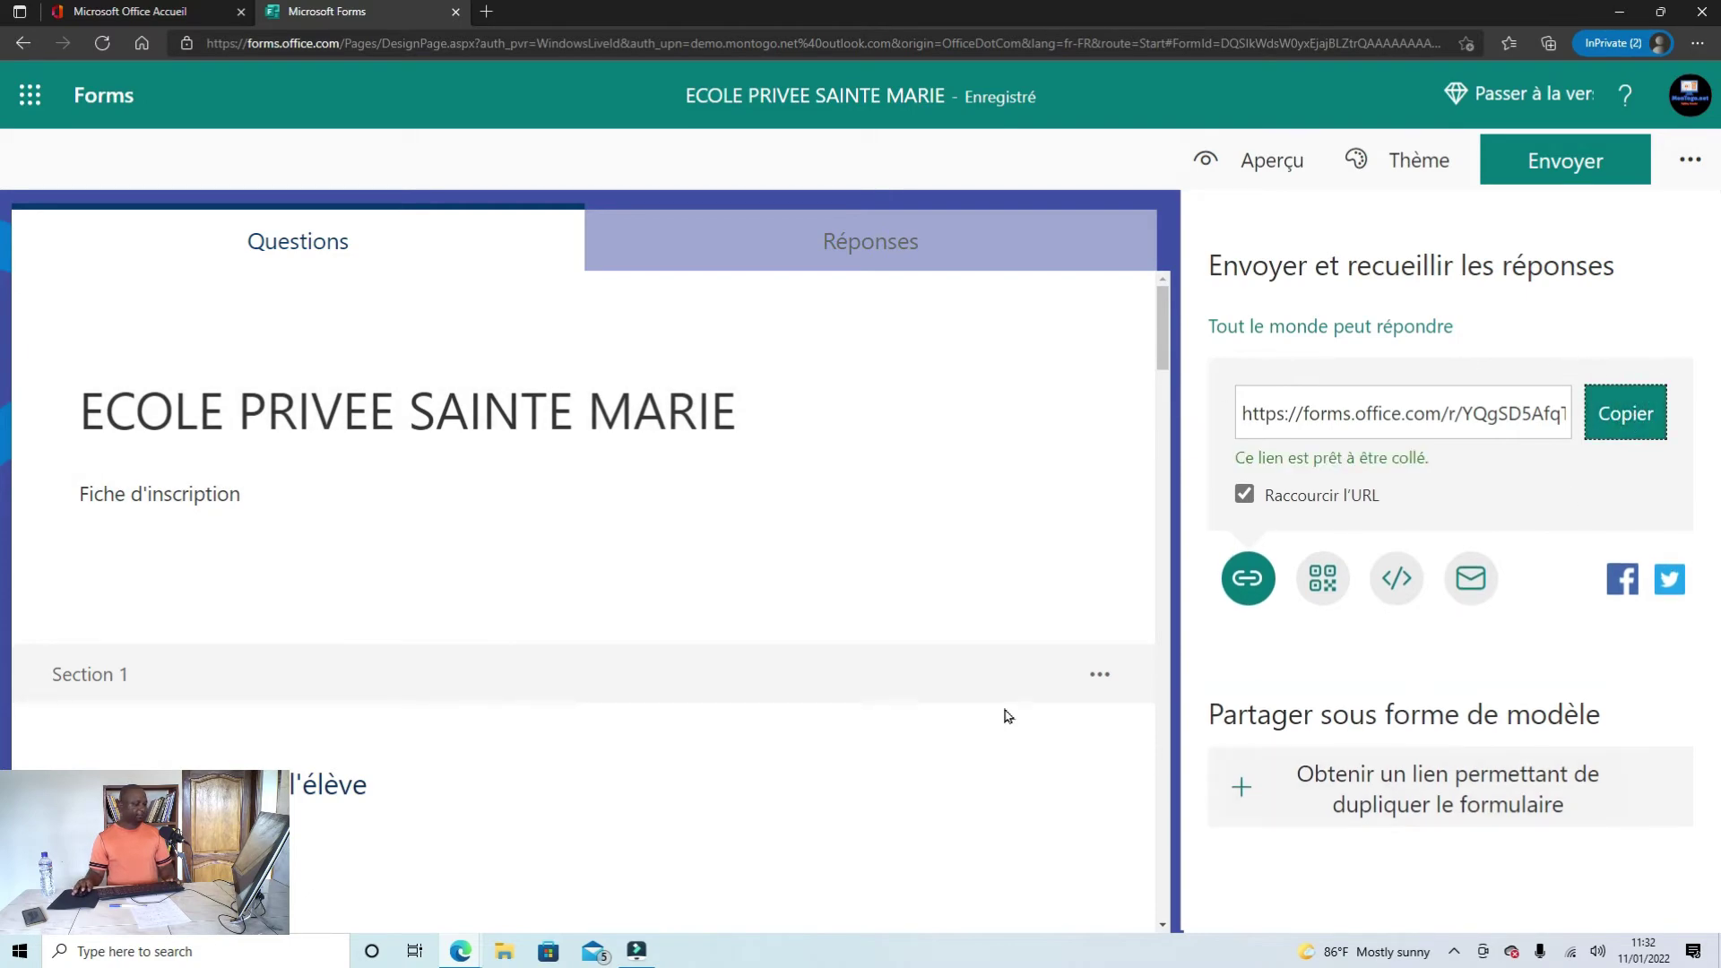
{"action": "left_click", "coordinate": [1616, 12]}
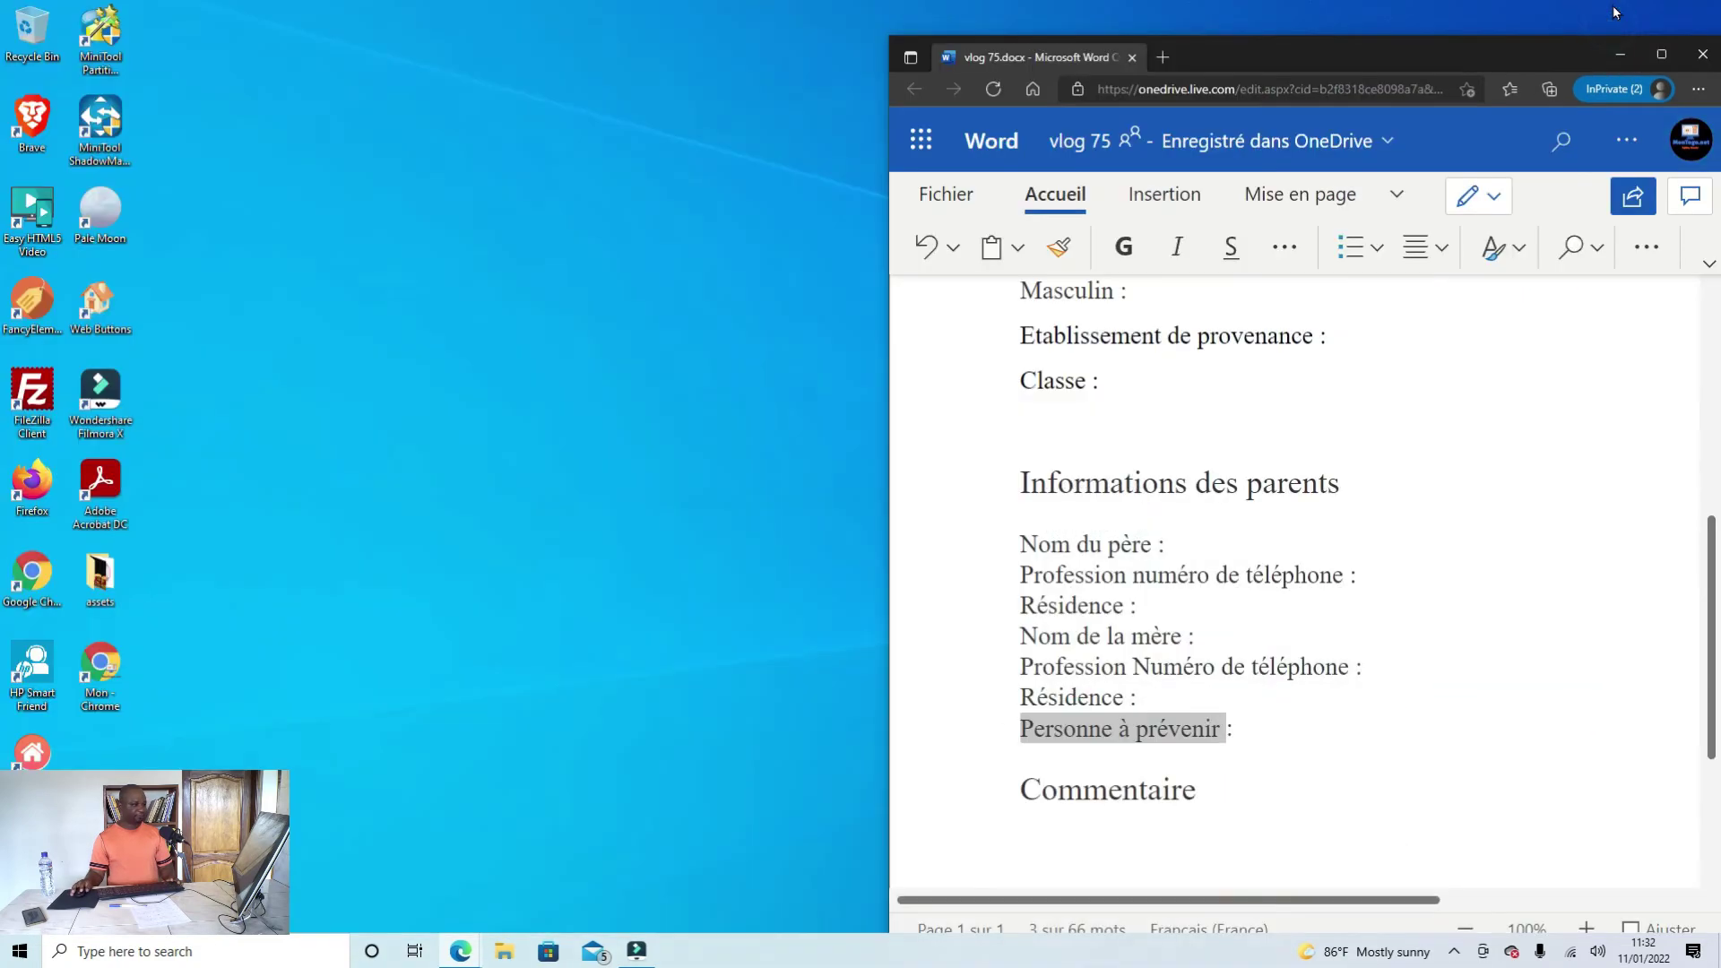
Step: Launch Google Chrome maximised under the Personne 1 profile
{"action": "left_click", "coordinate": [37, 605]}
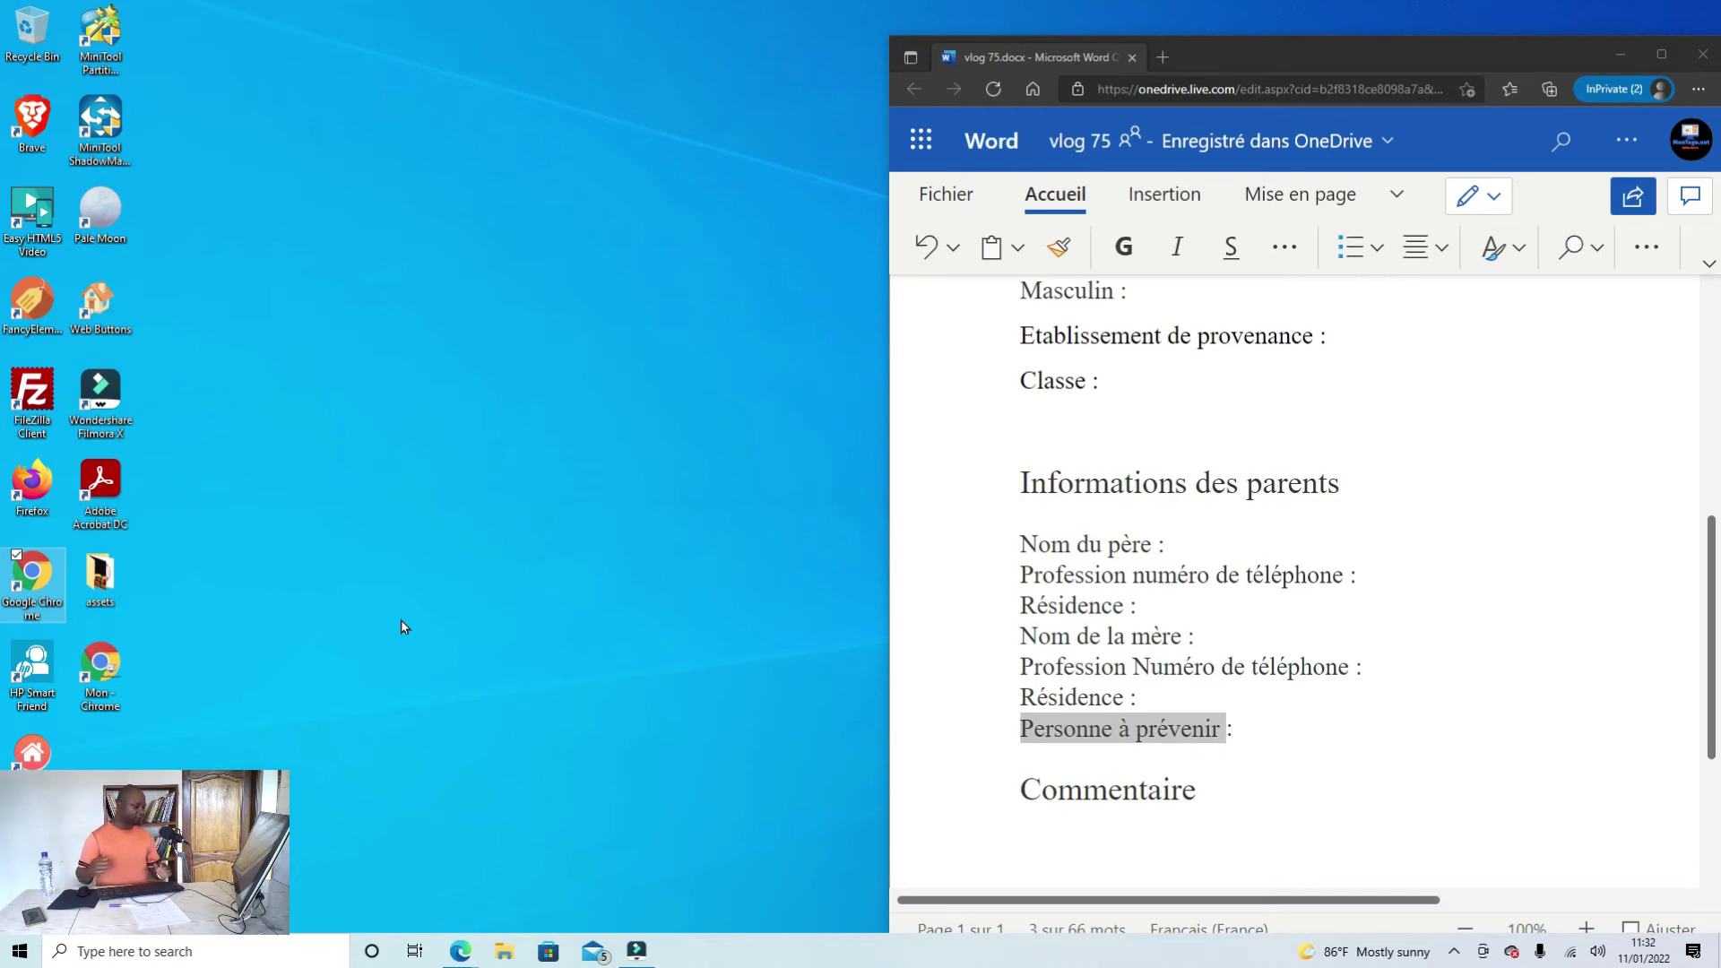
{"action": "key", "text": "Return"}
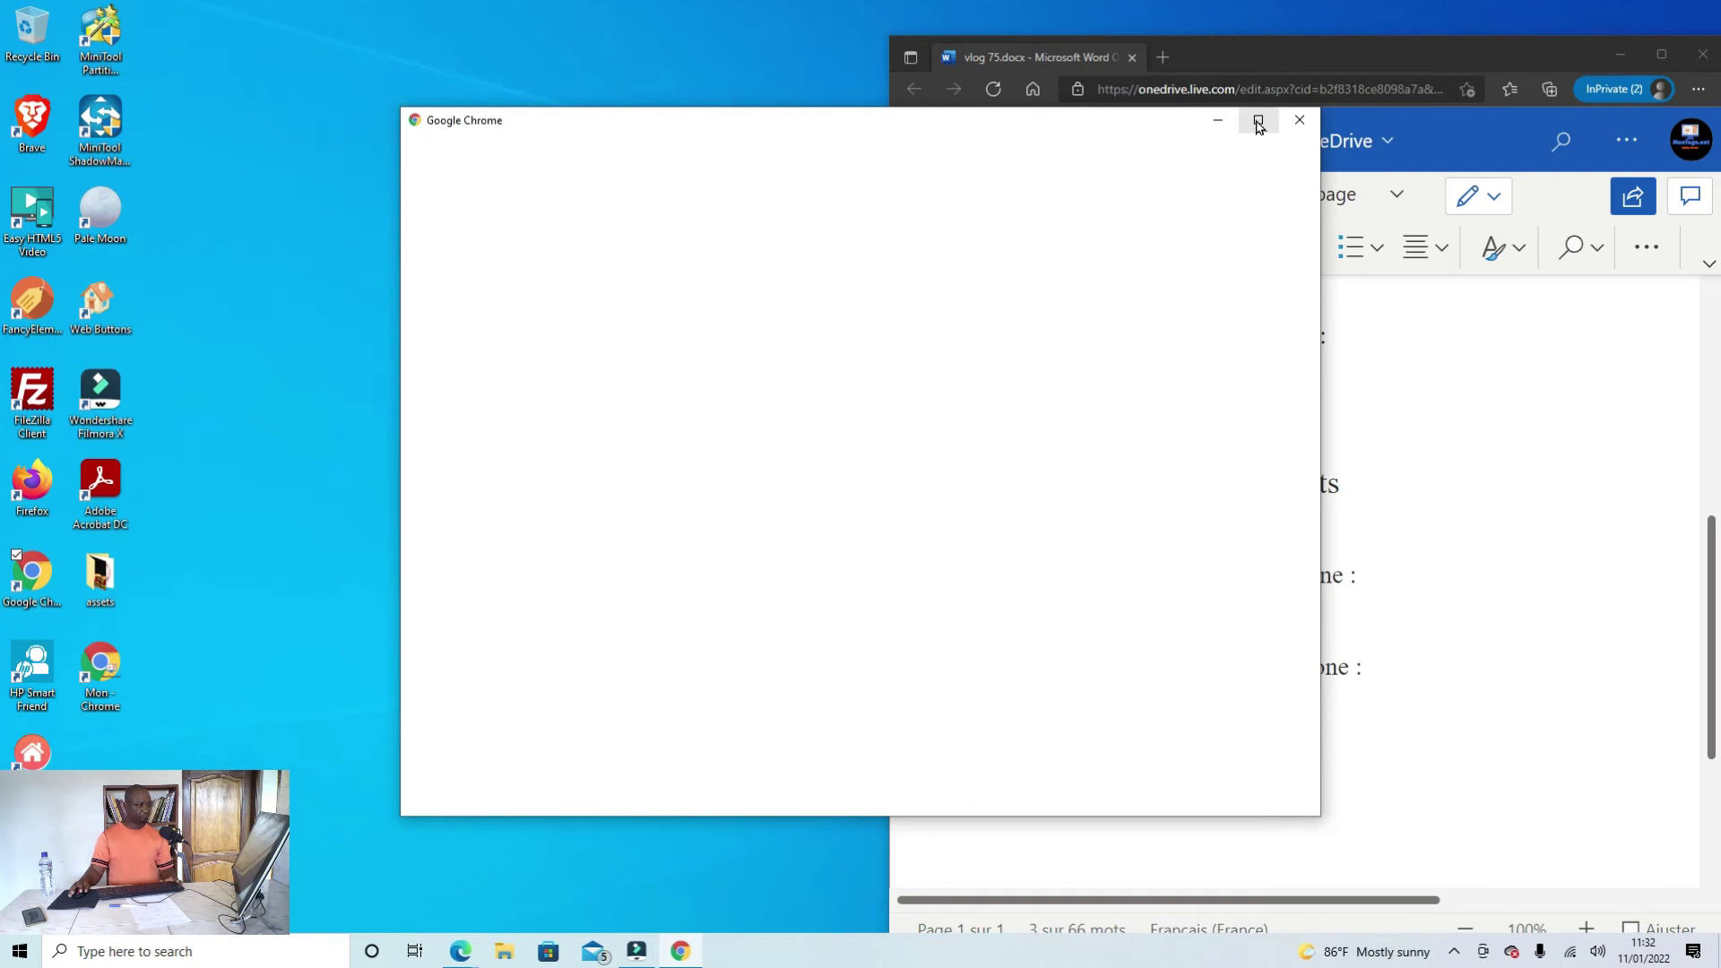
{"action": "left_click", "coordinate": [1258, 122]}
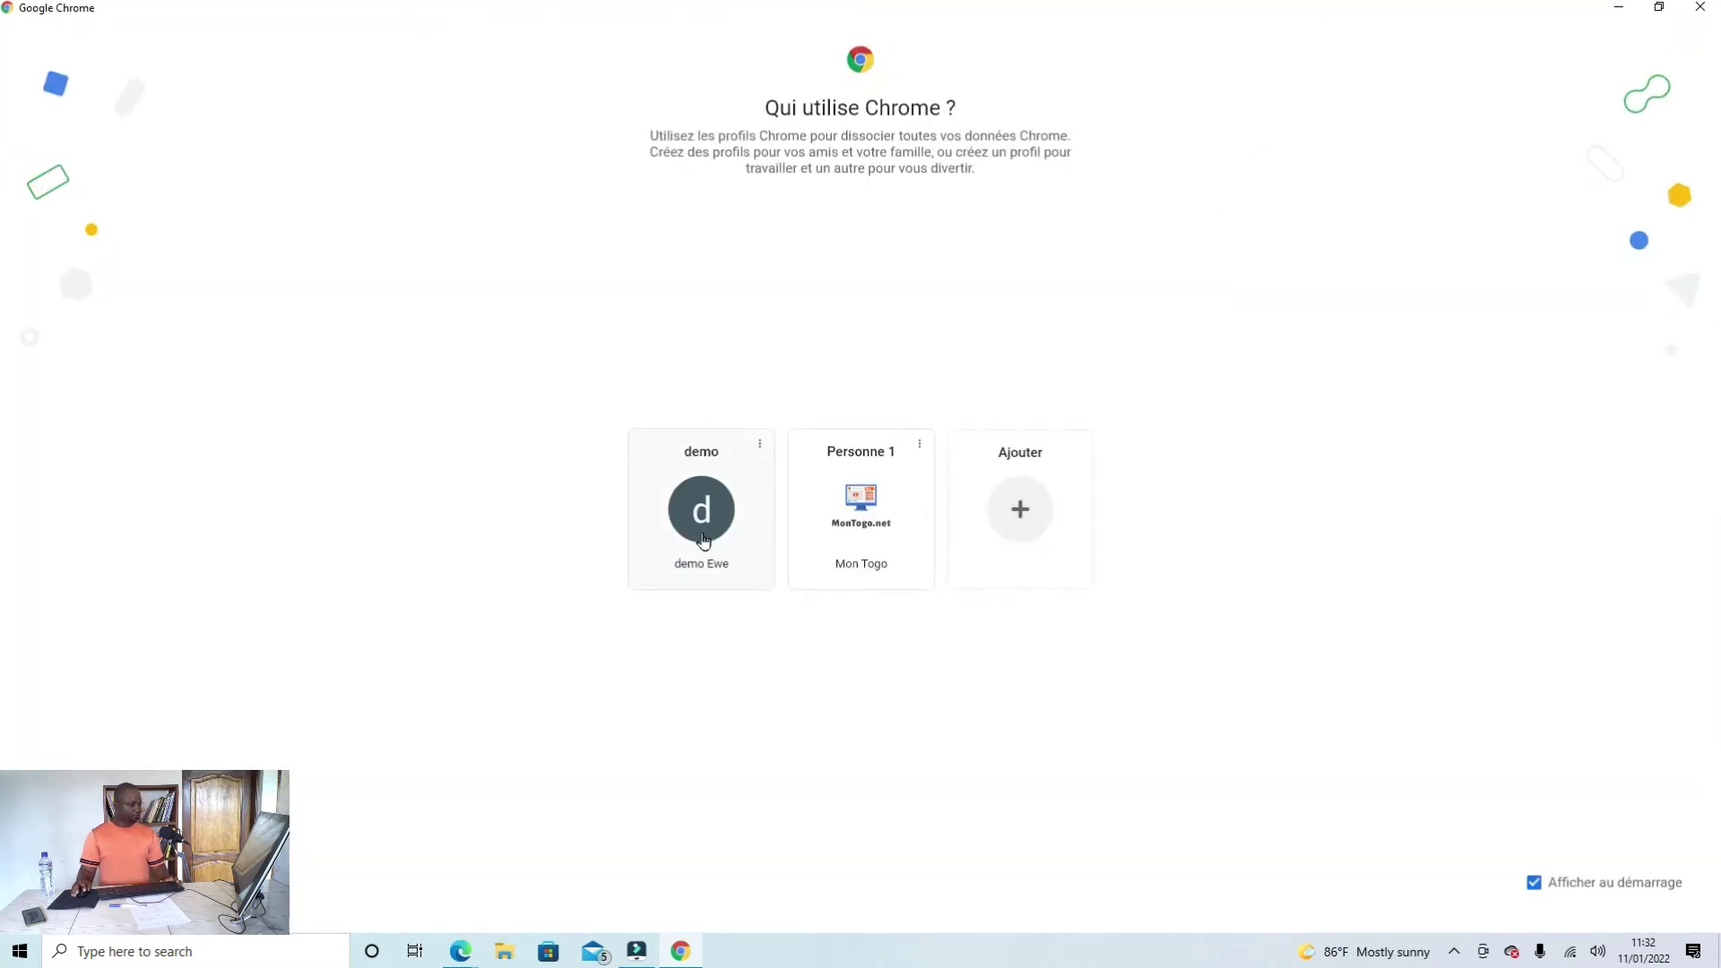
{"action": "left_click", "coordinate": [874, 536]}
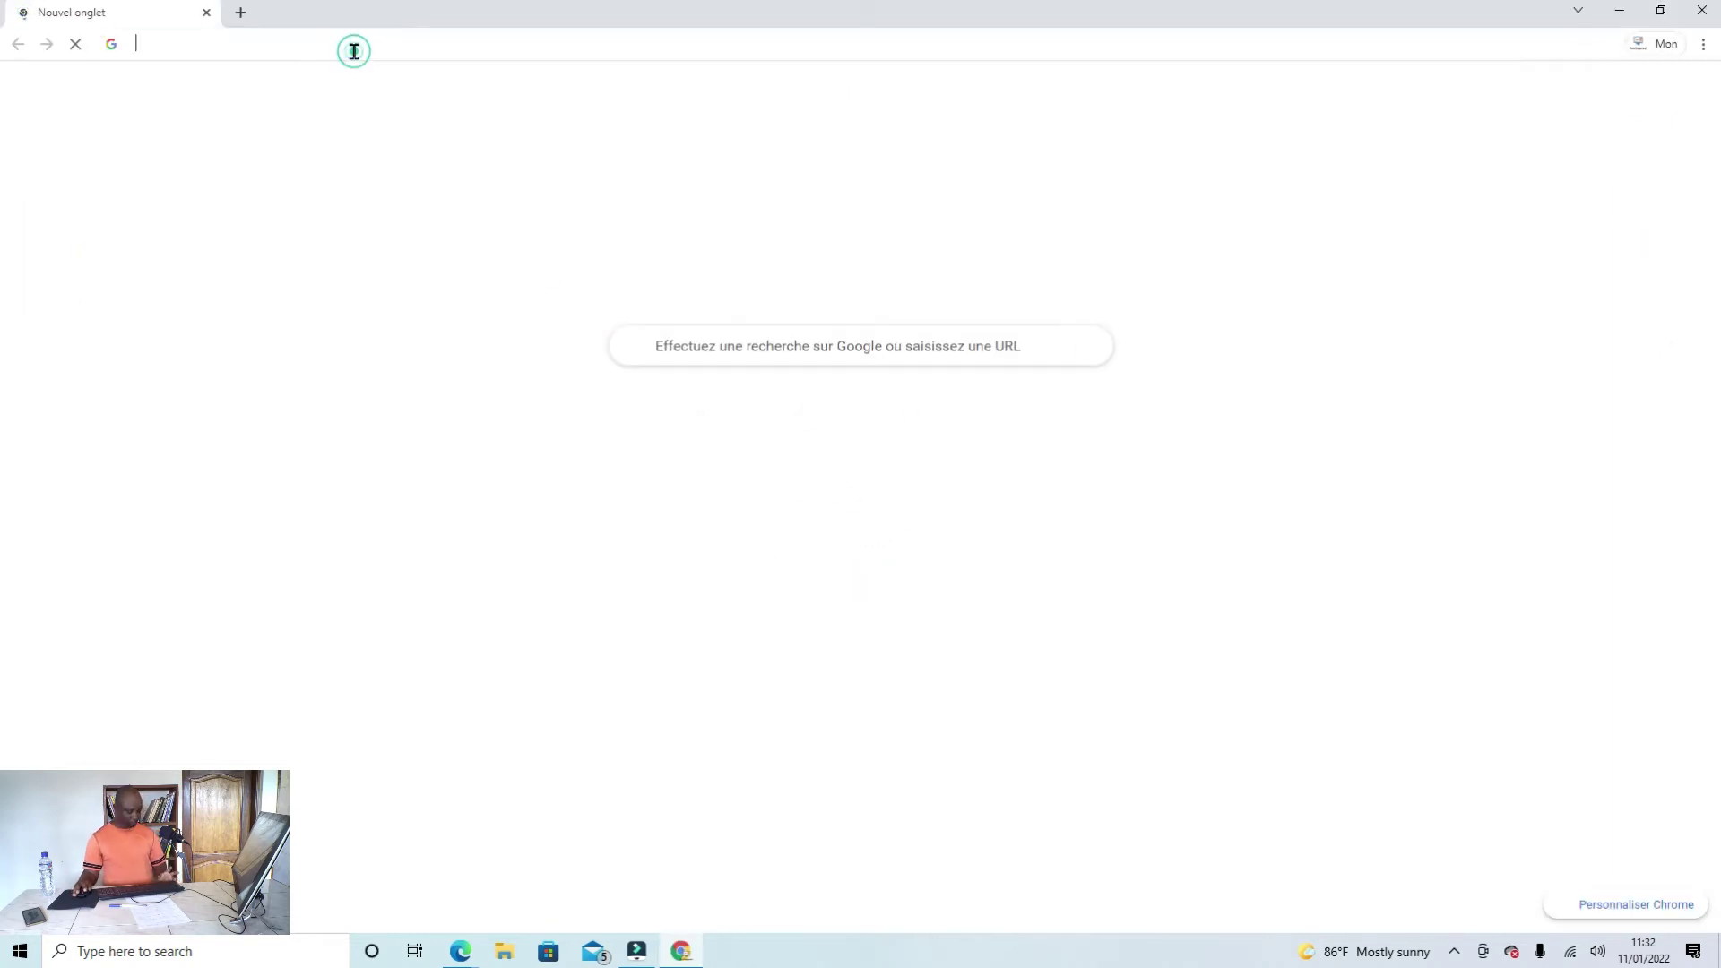
Step: Open the shortened form link forms.office.com/r/YQgSD5AfqT from the clipboard
{"action": "left_click", "coordinate": [353, 47]}
{"action": "type", "text": "https://forms.office.com/r/YQgSD5AfqT"}
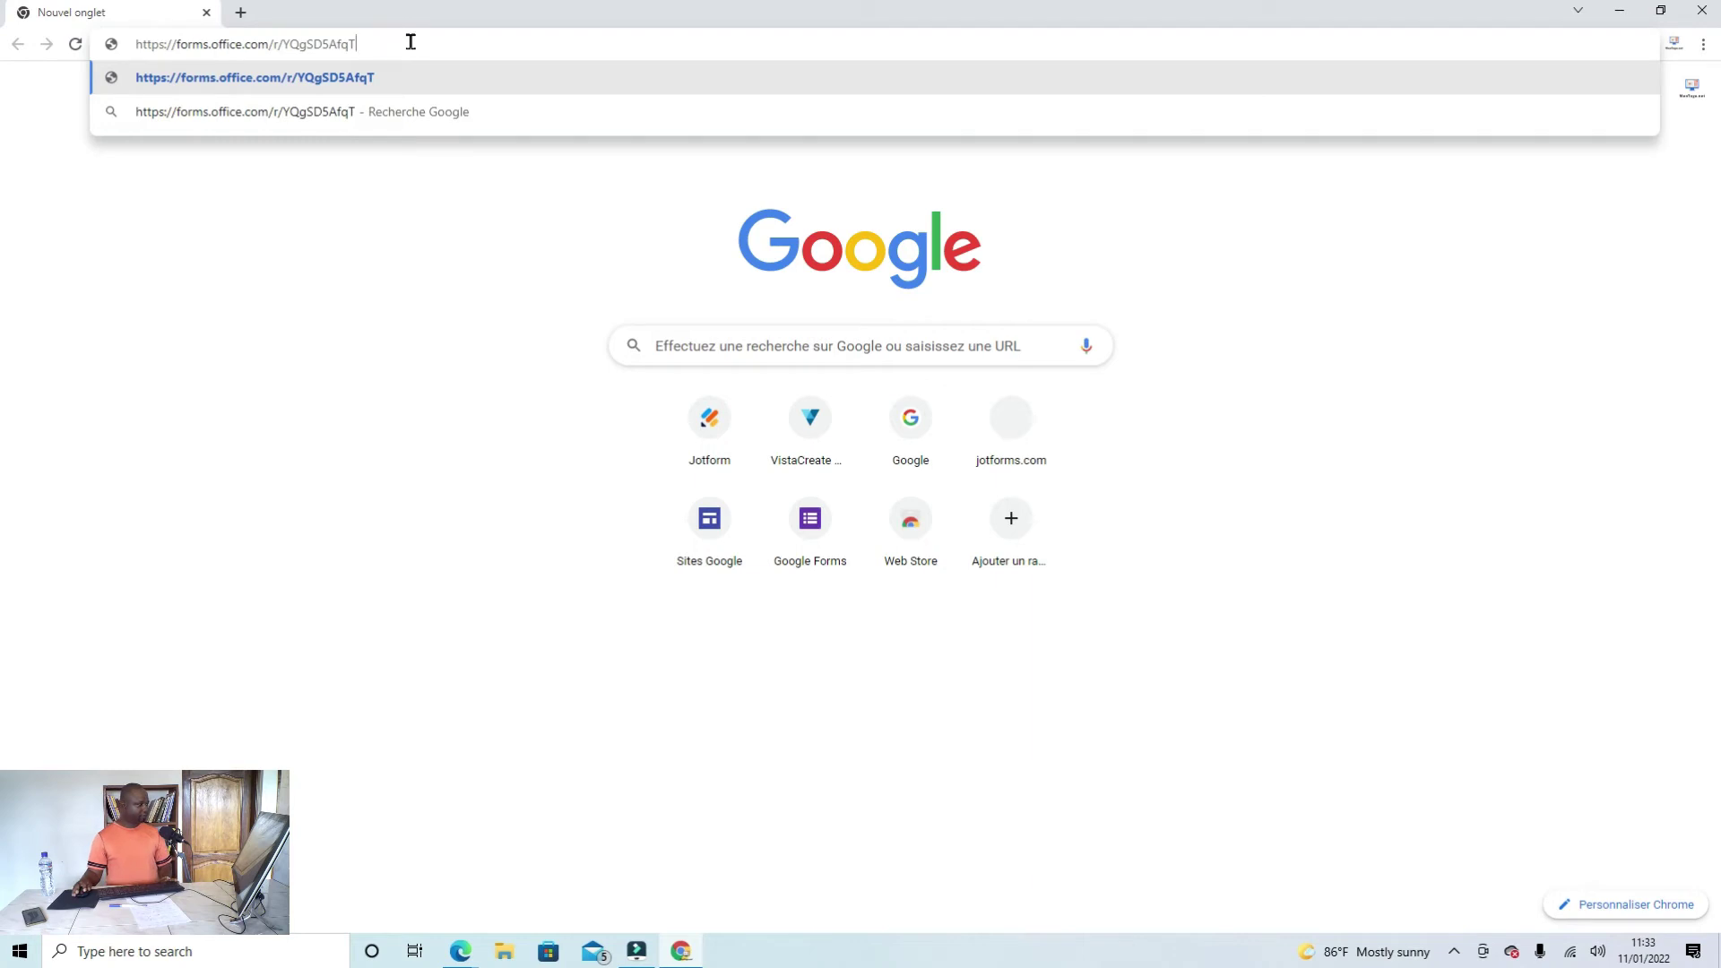
{"action": "key", "text": "Return"}
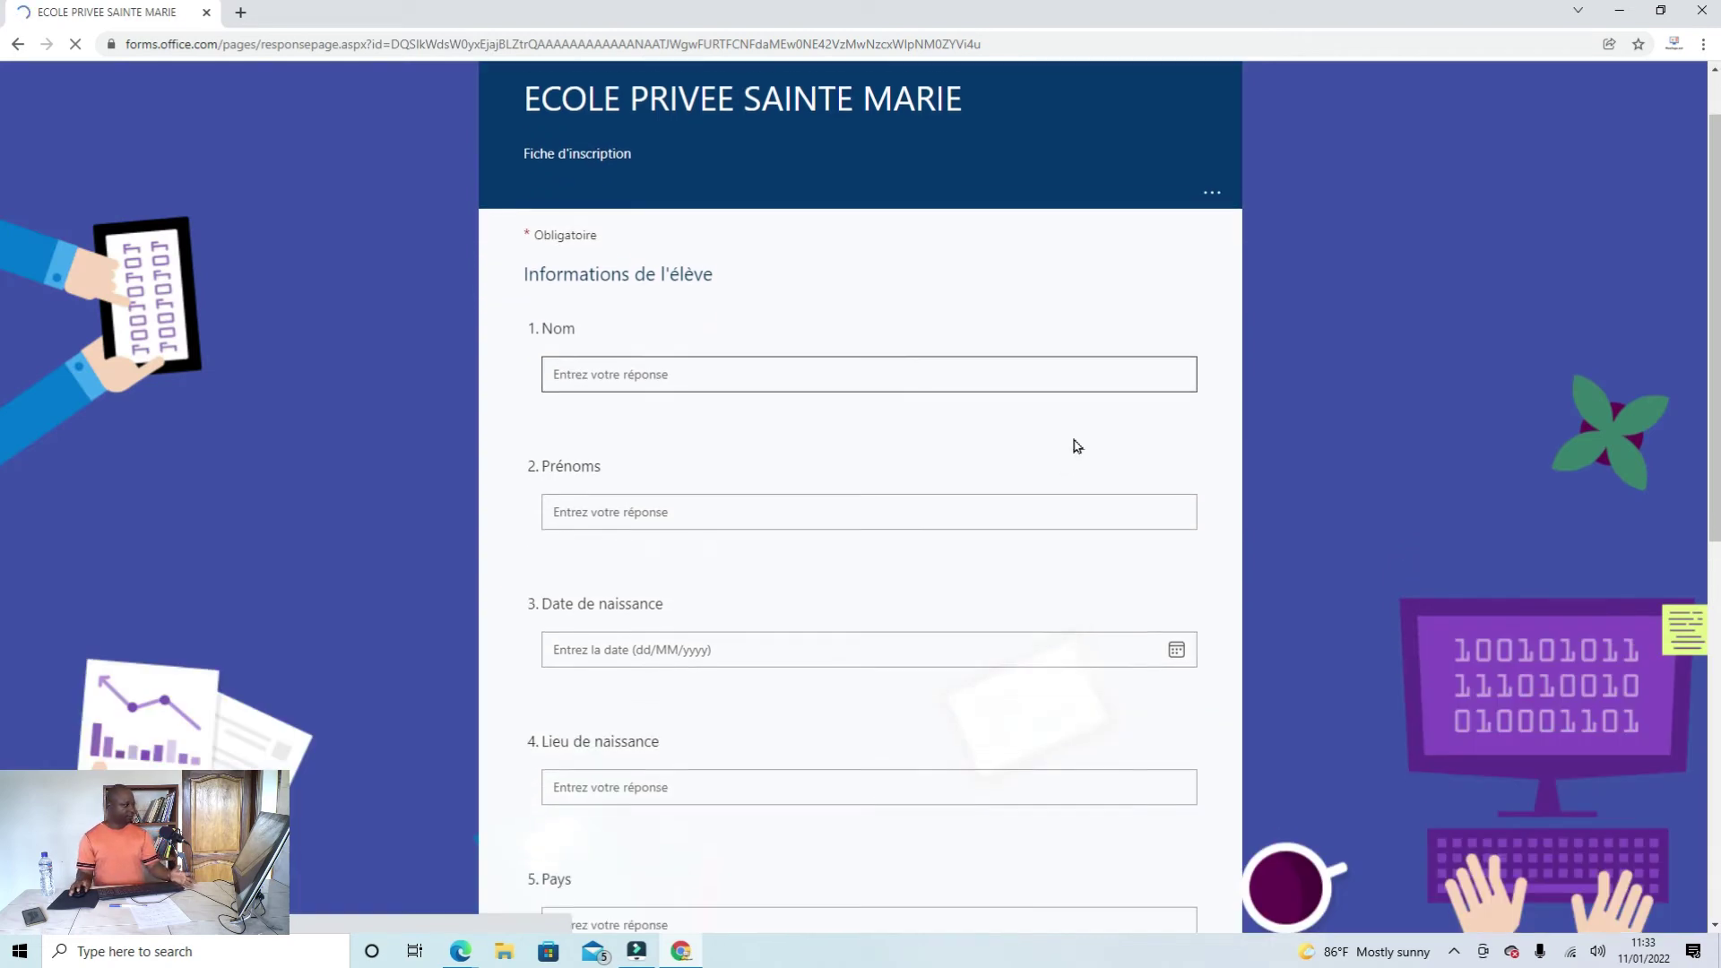
Step: Enter the test student's surname under Nom and first names under Prénoms
{"action": "scroll", "coordinate": [1058, 453], "scroll_direction": "down", "scroll_amount": 6}
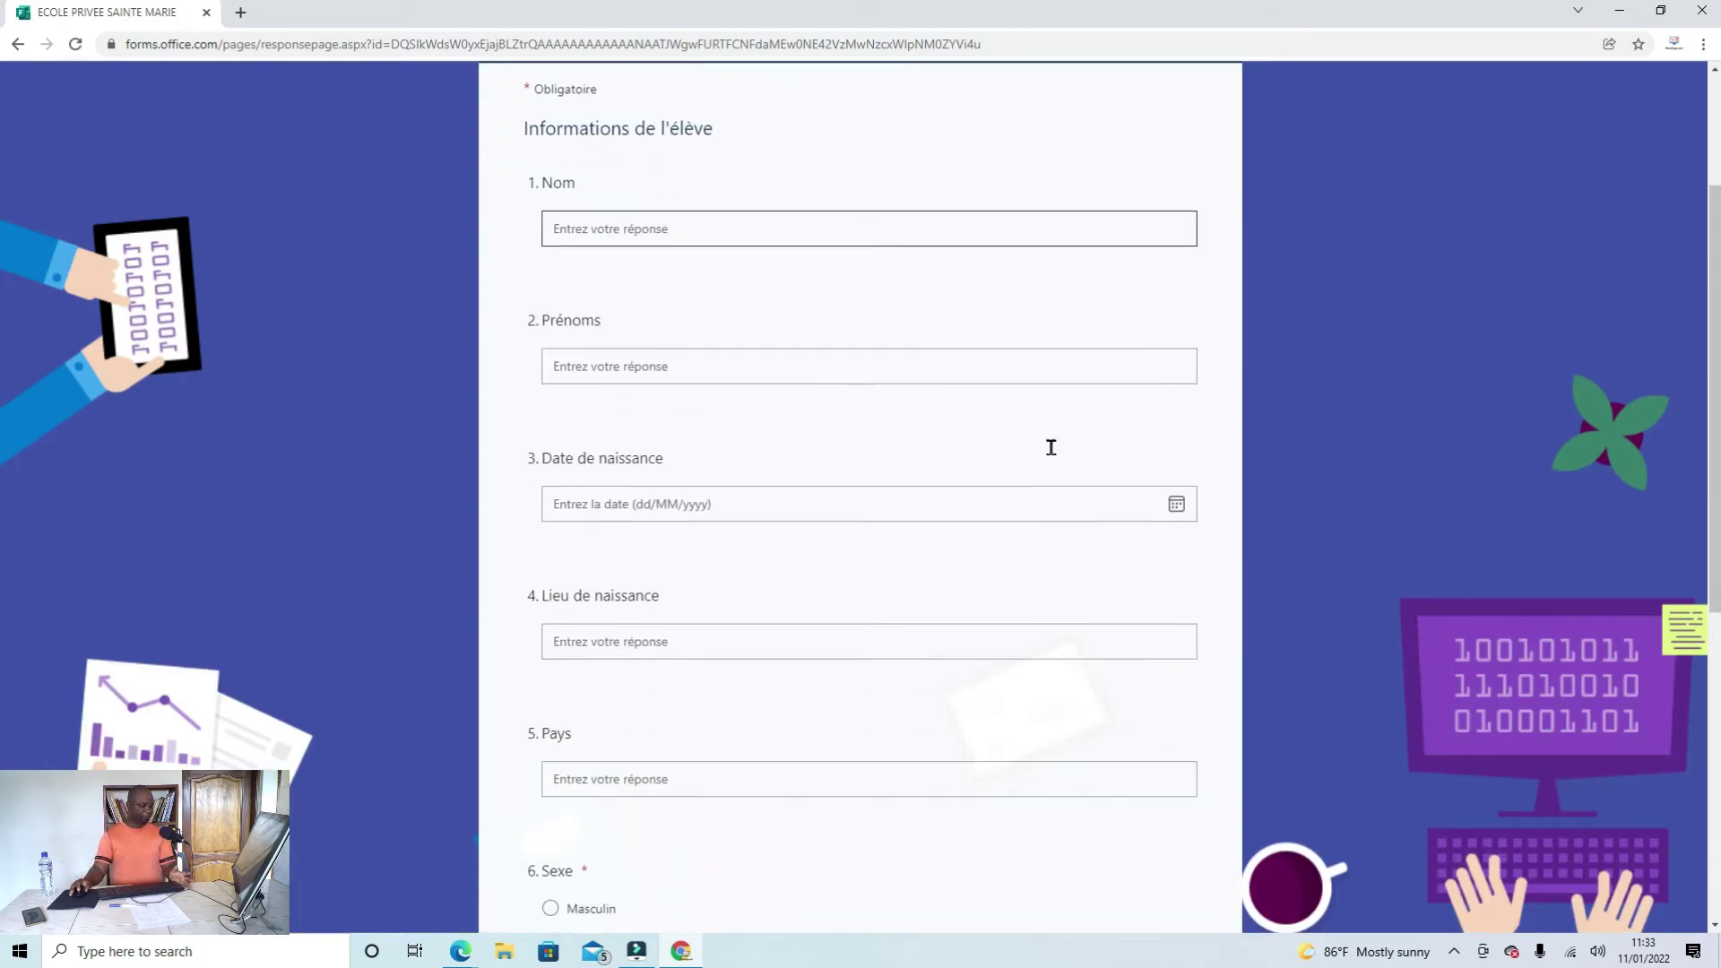
{"action": "scroll", "coordinate": [1054, 455], "scroll_direction": "down", "scroll_amount": 4}
{"action": "scroll", "coordinate": [1052, 454], "scroll_direction": "up", "scroll_amount": 10}
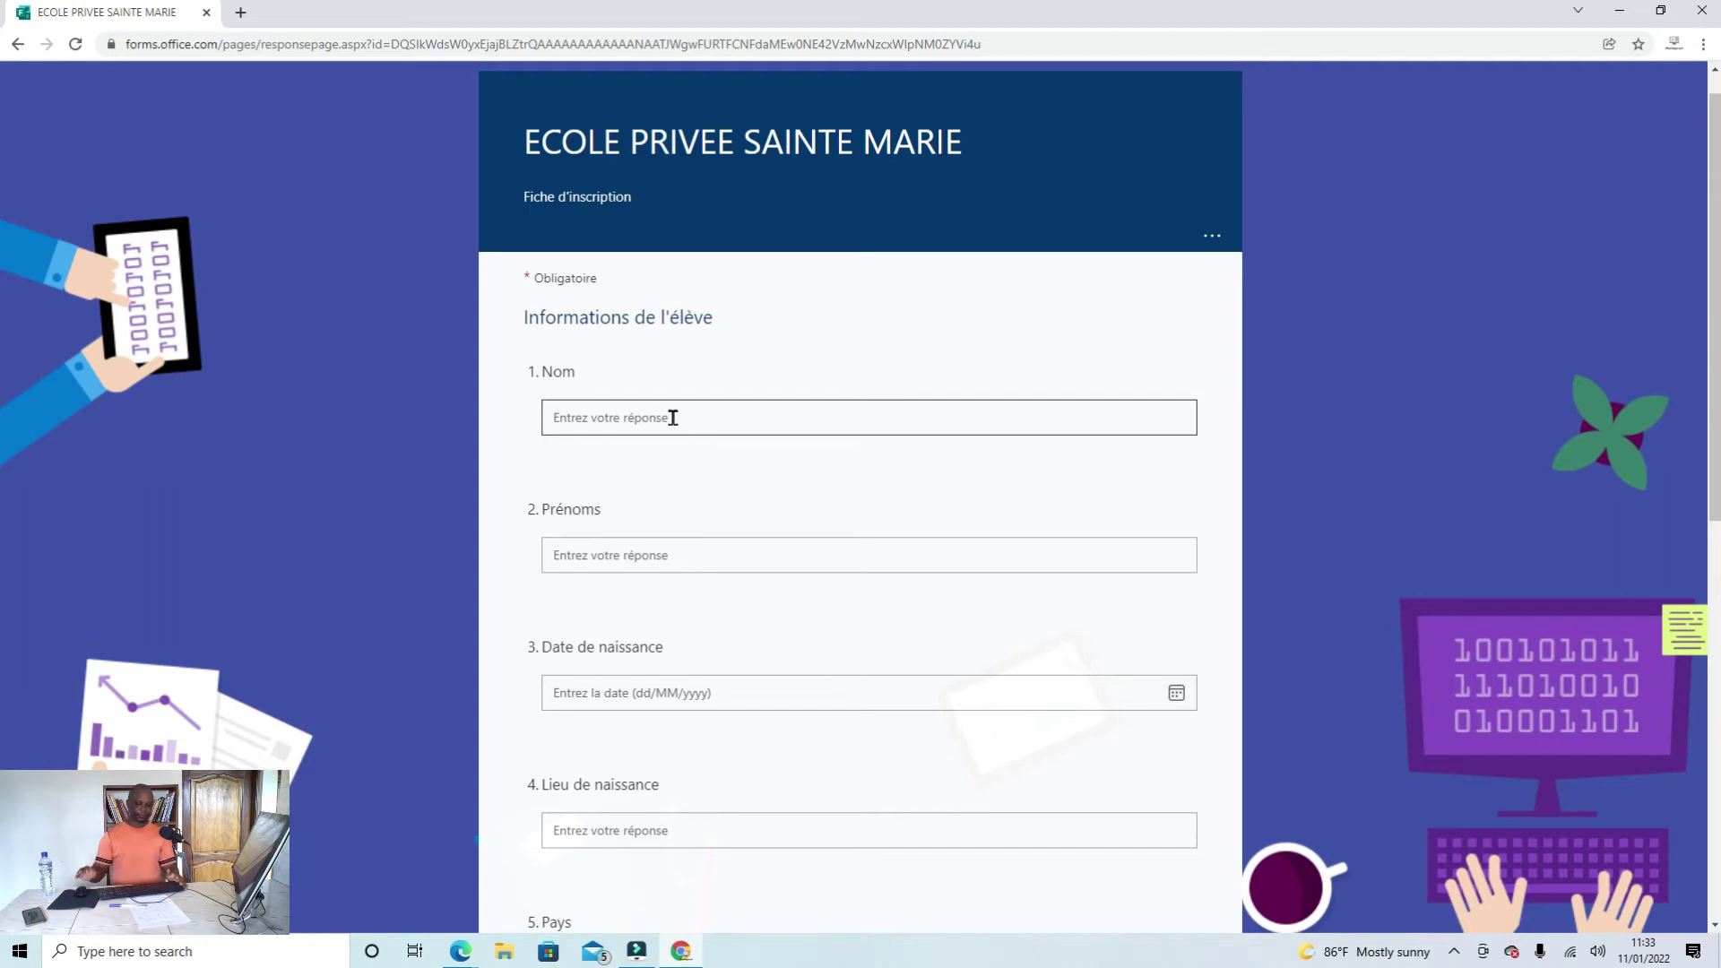
{"action": "left_click", "coordinate": [648, 408]}
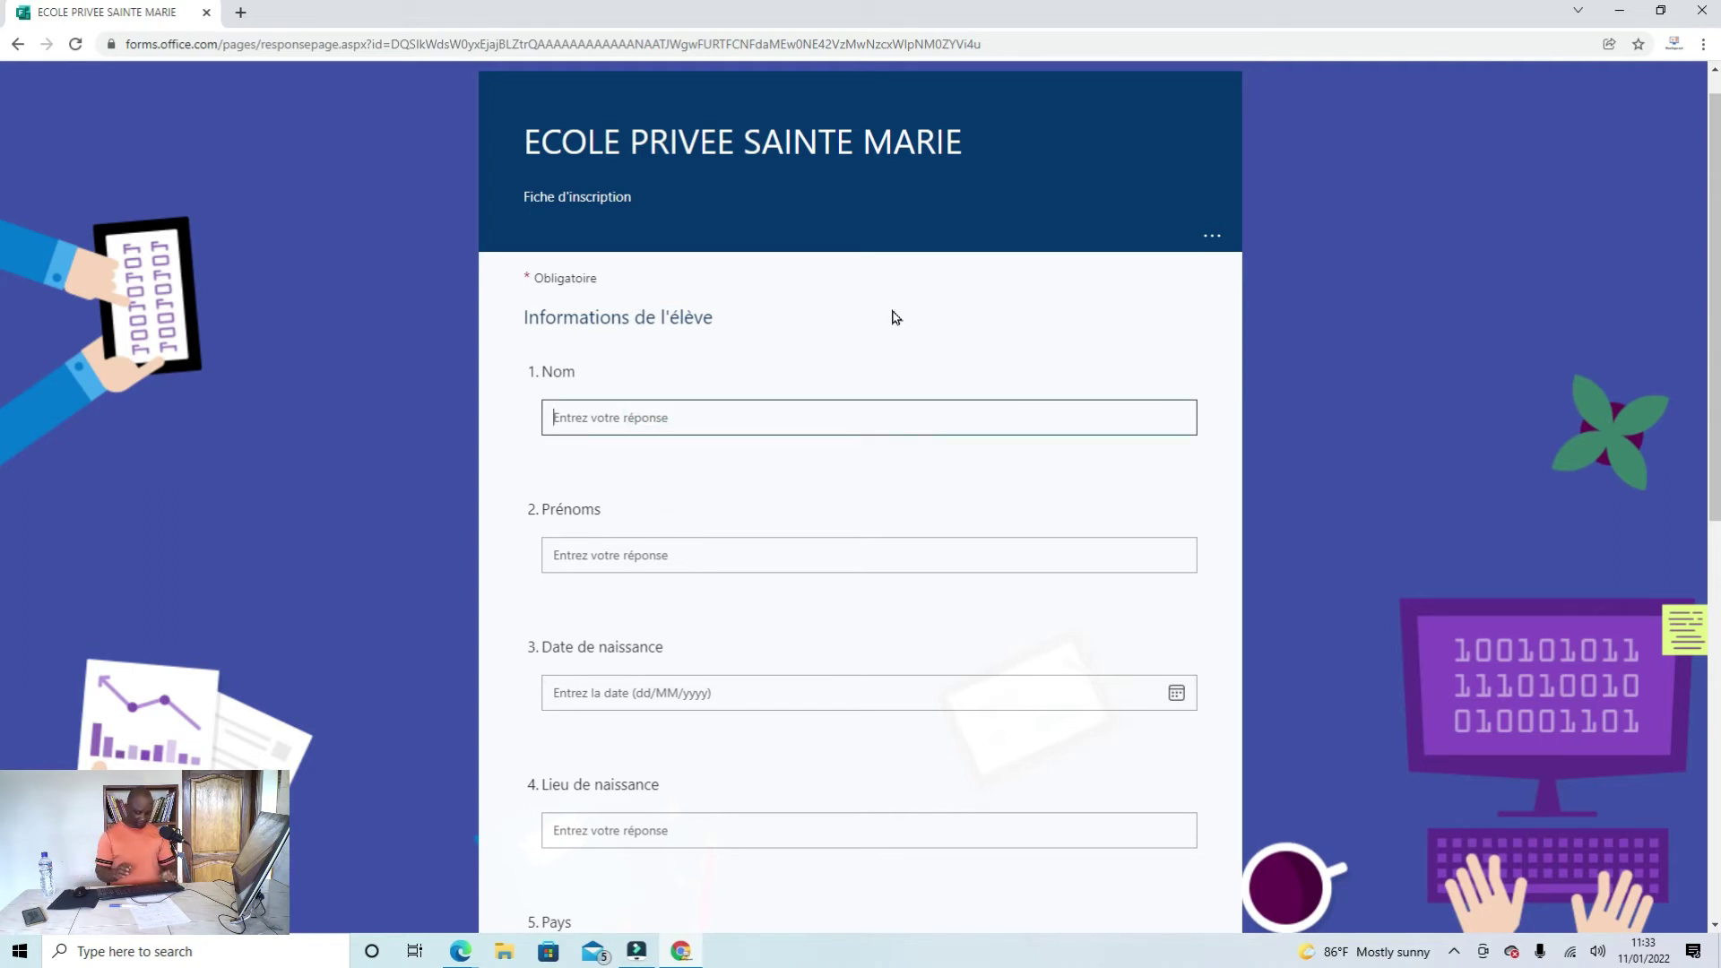
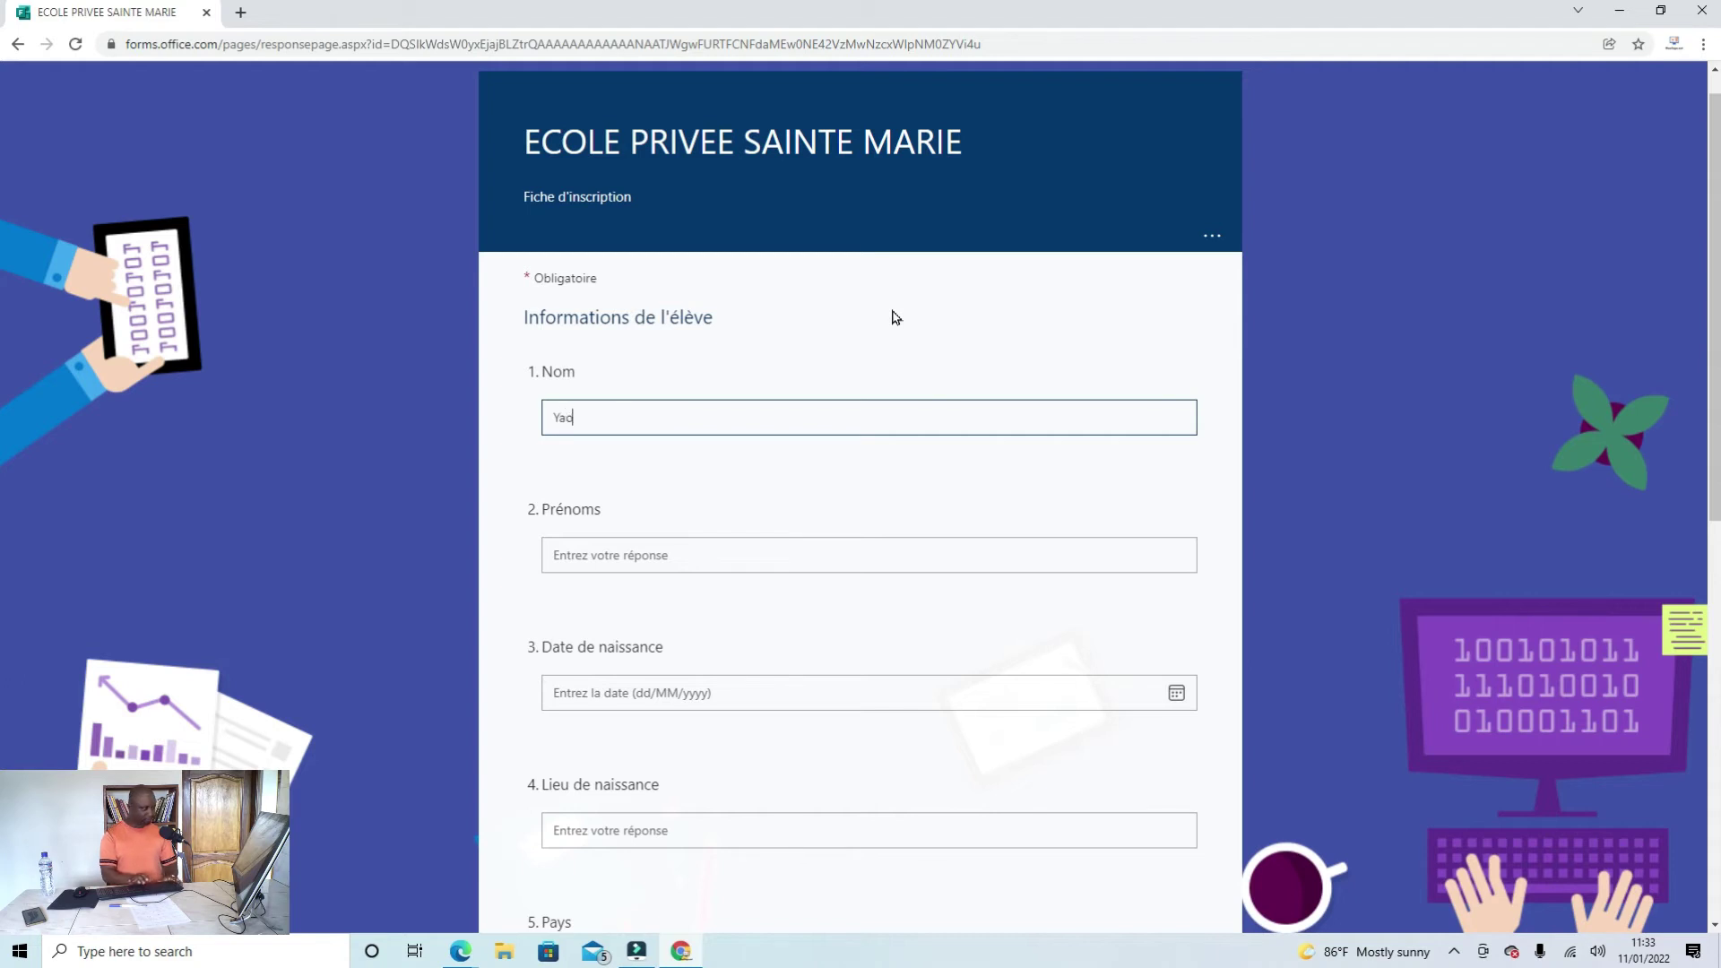
{"action": "left_click", "coordinate": [731, 562]}
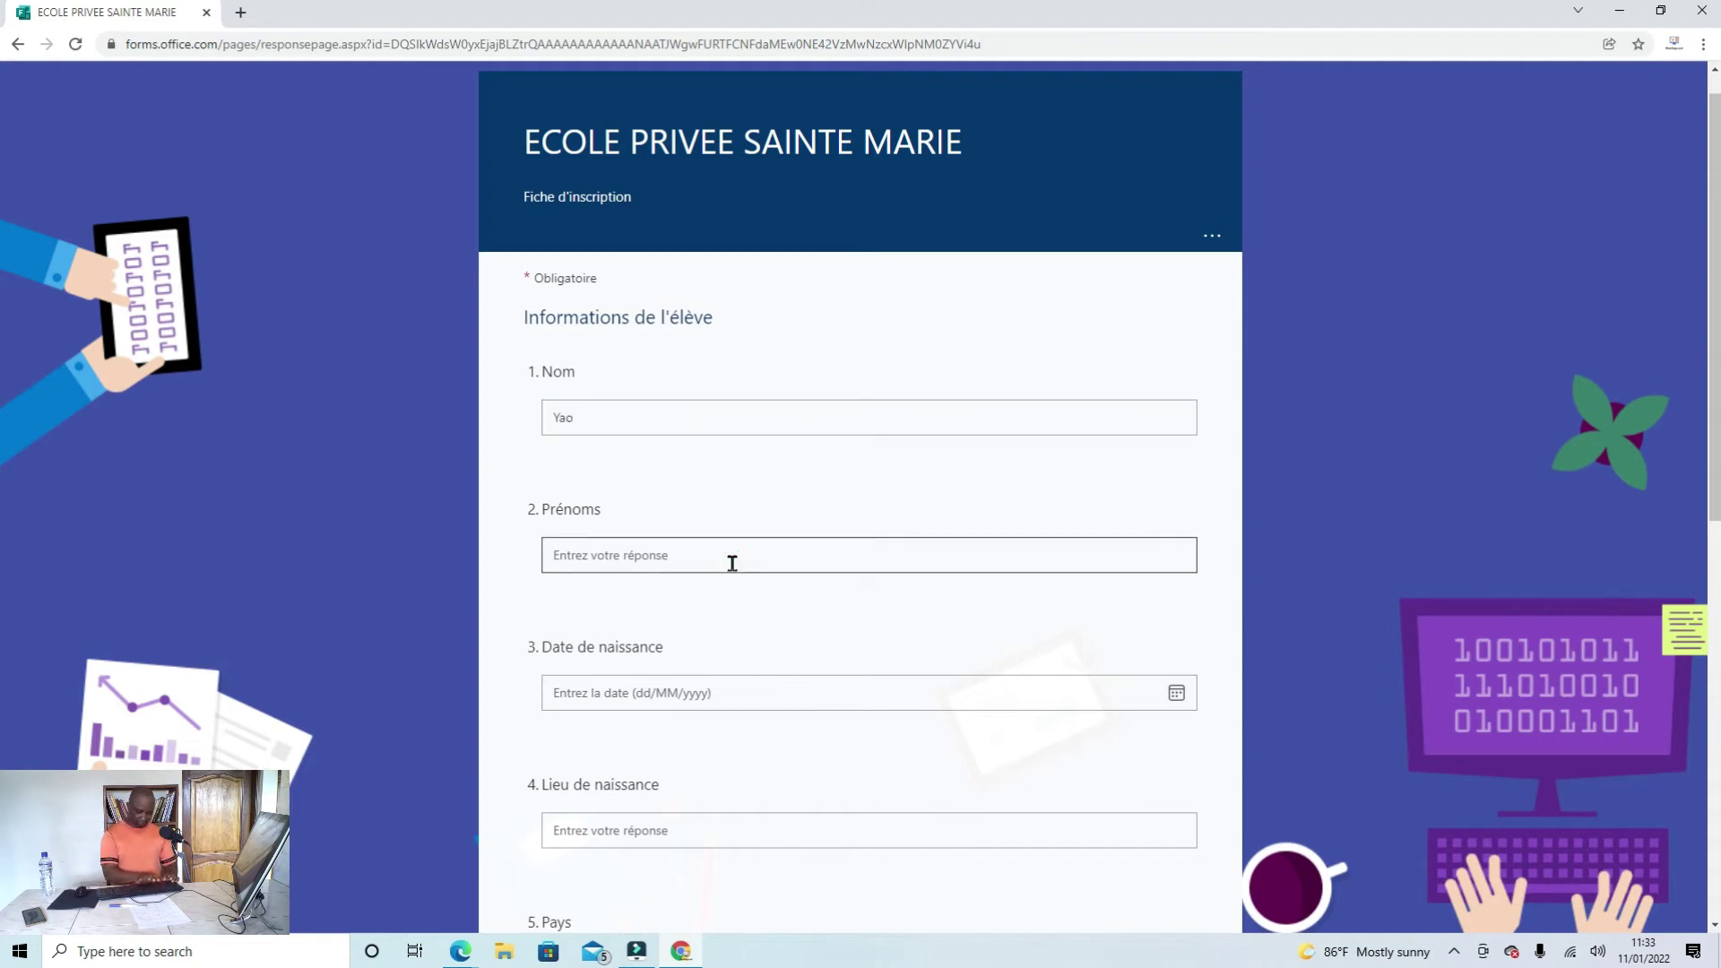
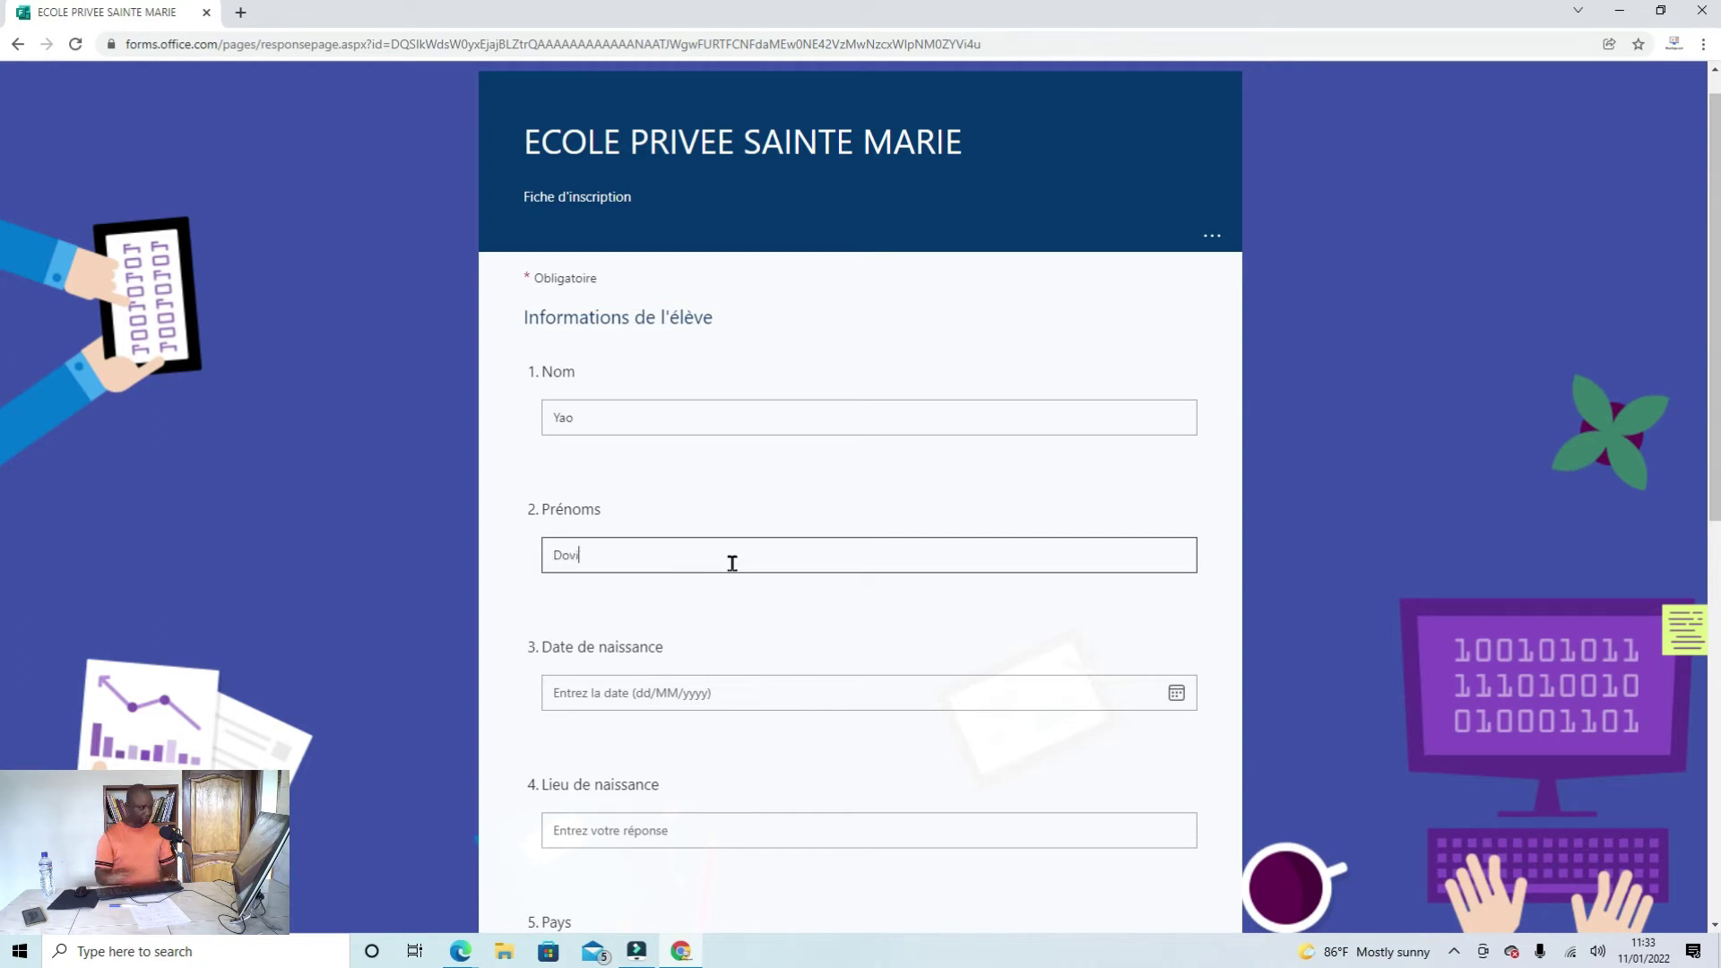
Step: Pick 13 January 2015 as Date de naissance using the calendar's year list
{"action": "left_click", "coordinate": [1176, 693]}
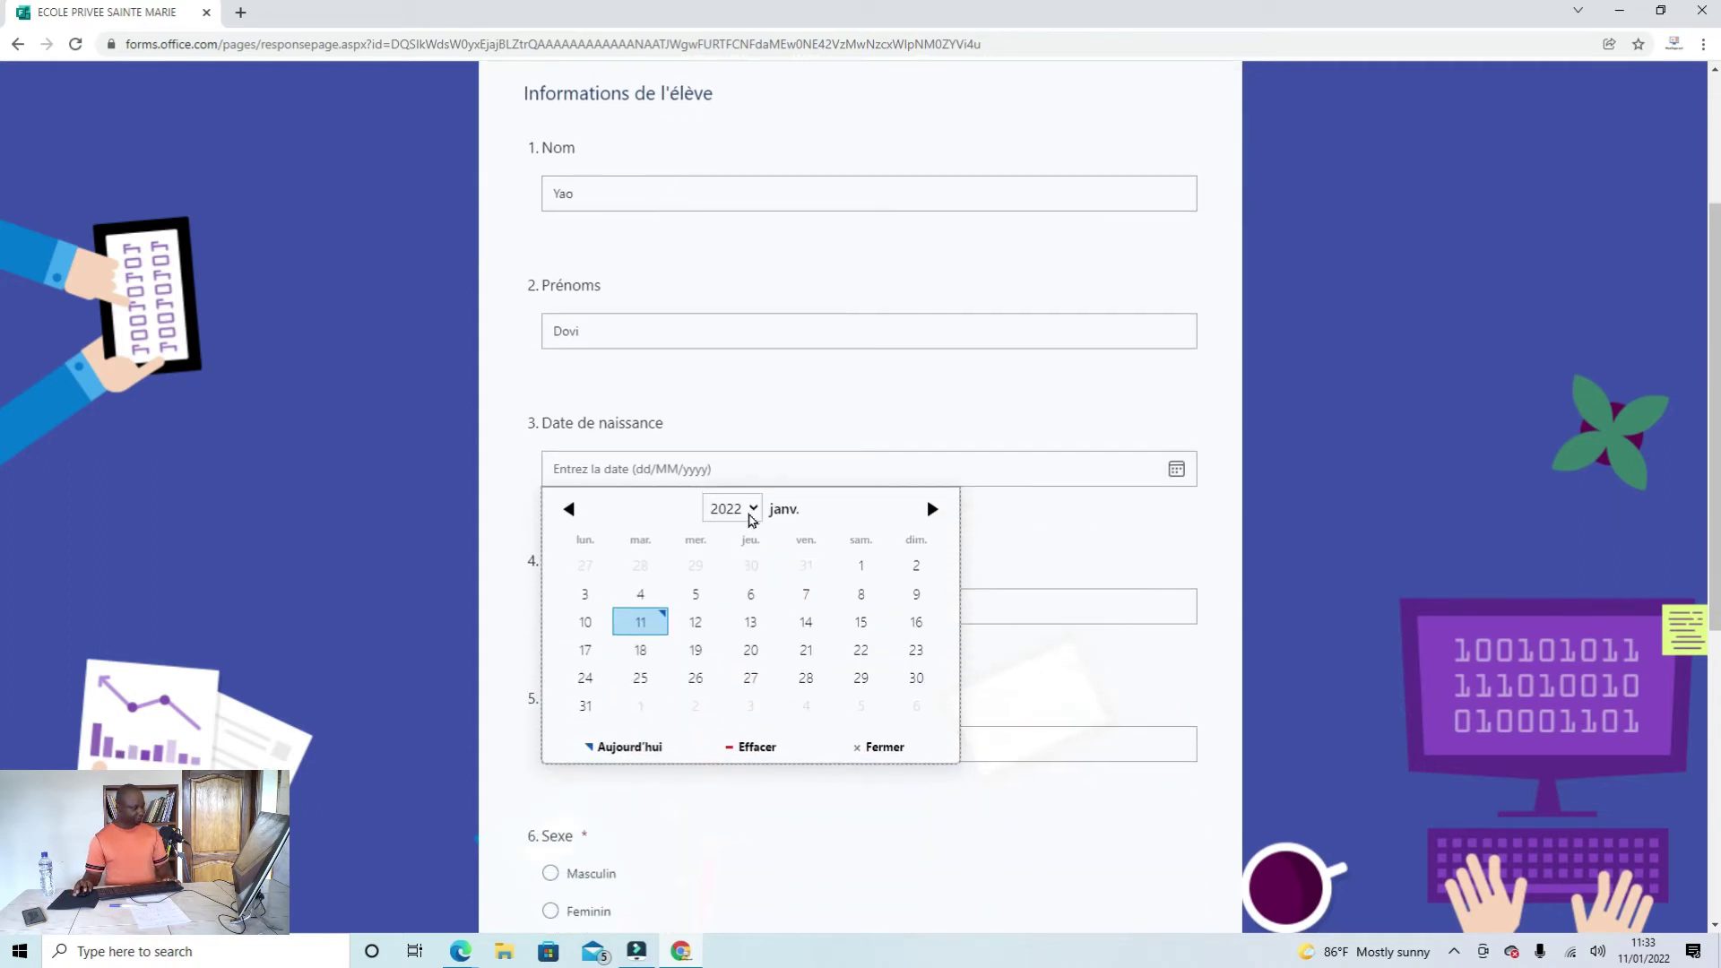
{"action": "left_click", "coordinate": [752, 517]}
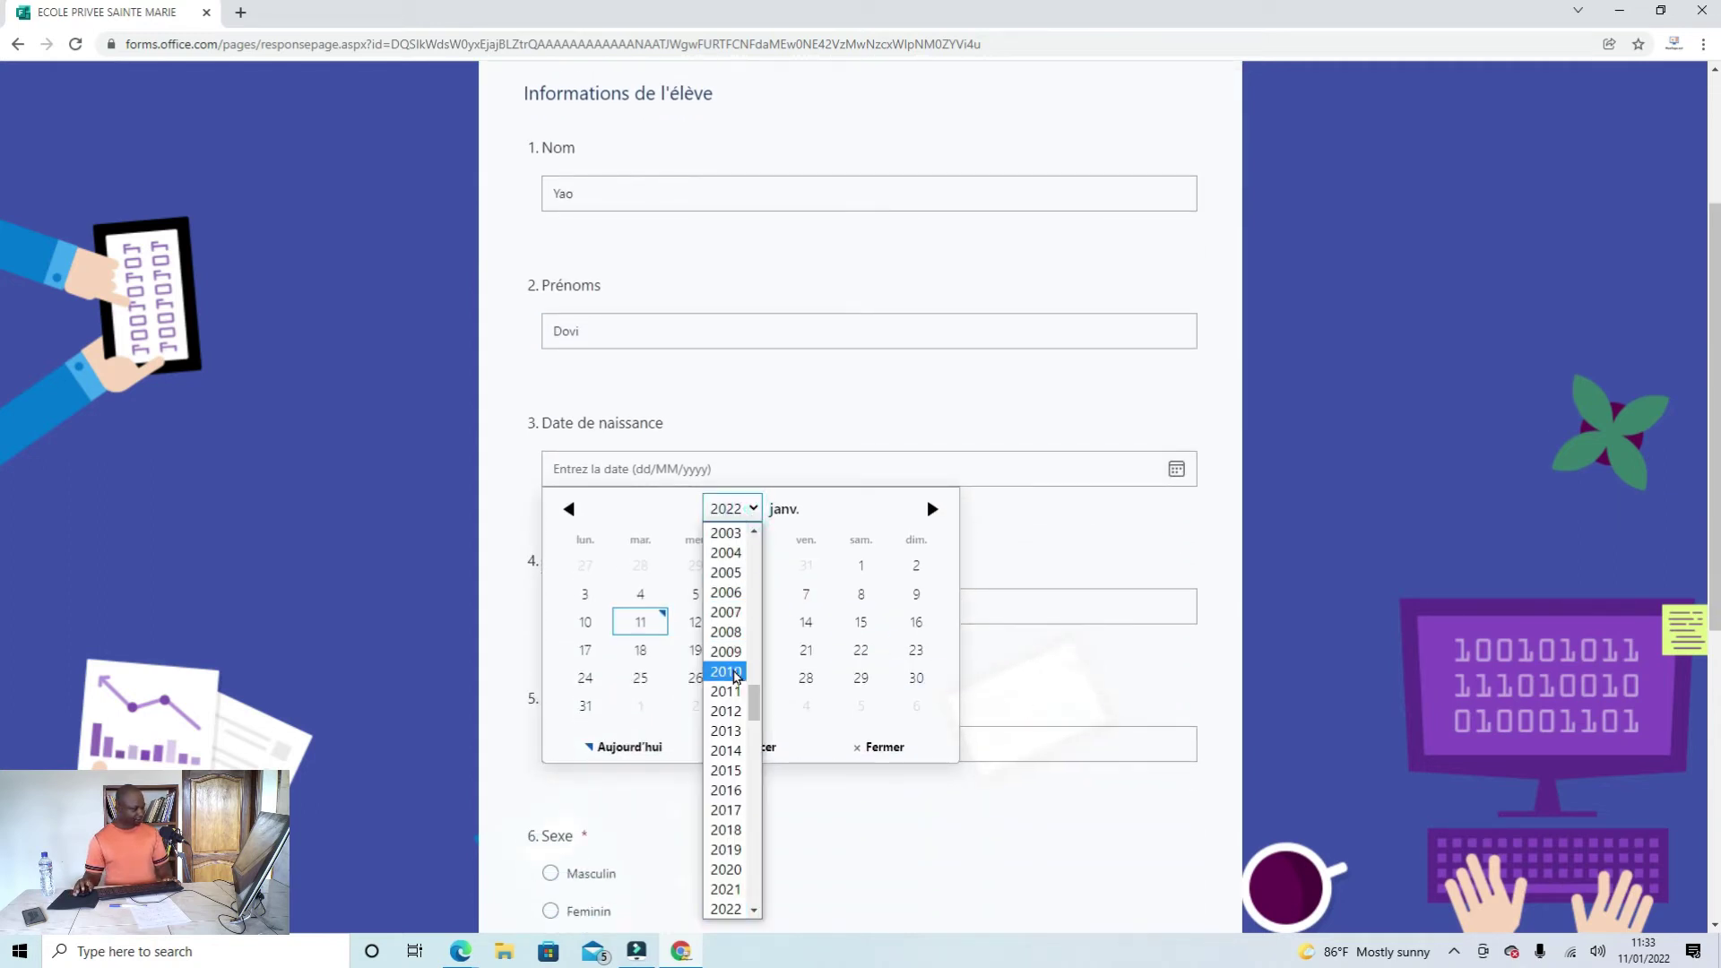
{"action": "scroll", "coordinate": [728, 758], "scroll_direction": "up", "scroll_amount": 10}
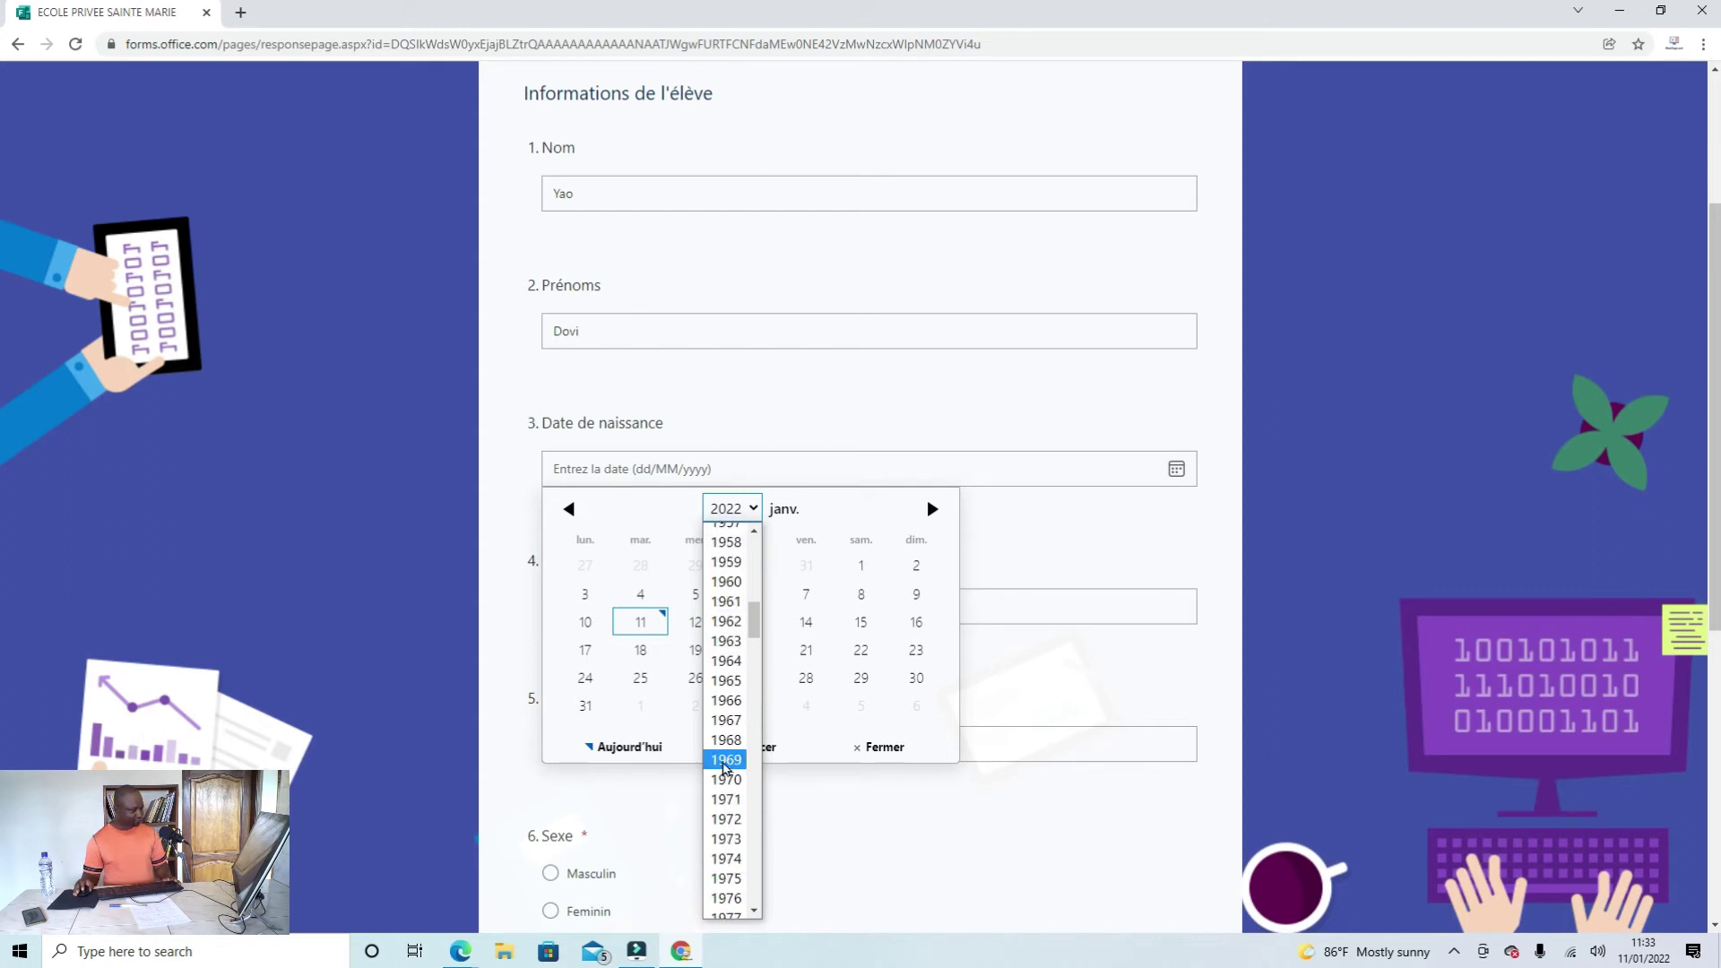
{"action": "scroll", "coordinate": [726, 661], "scroll_direction": "down", "scroll_amount": 15}
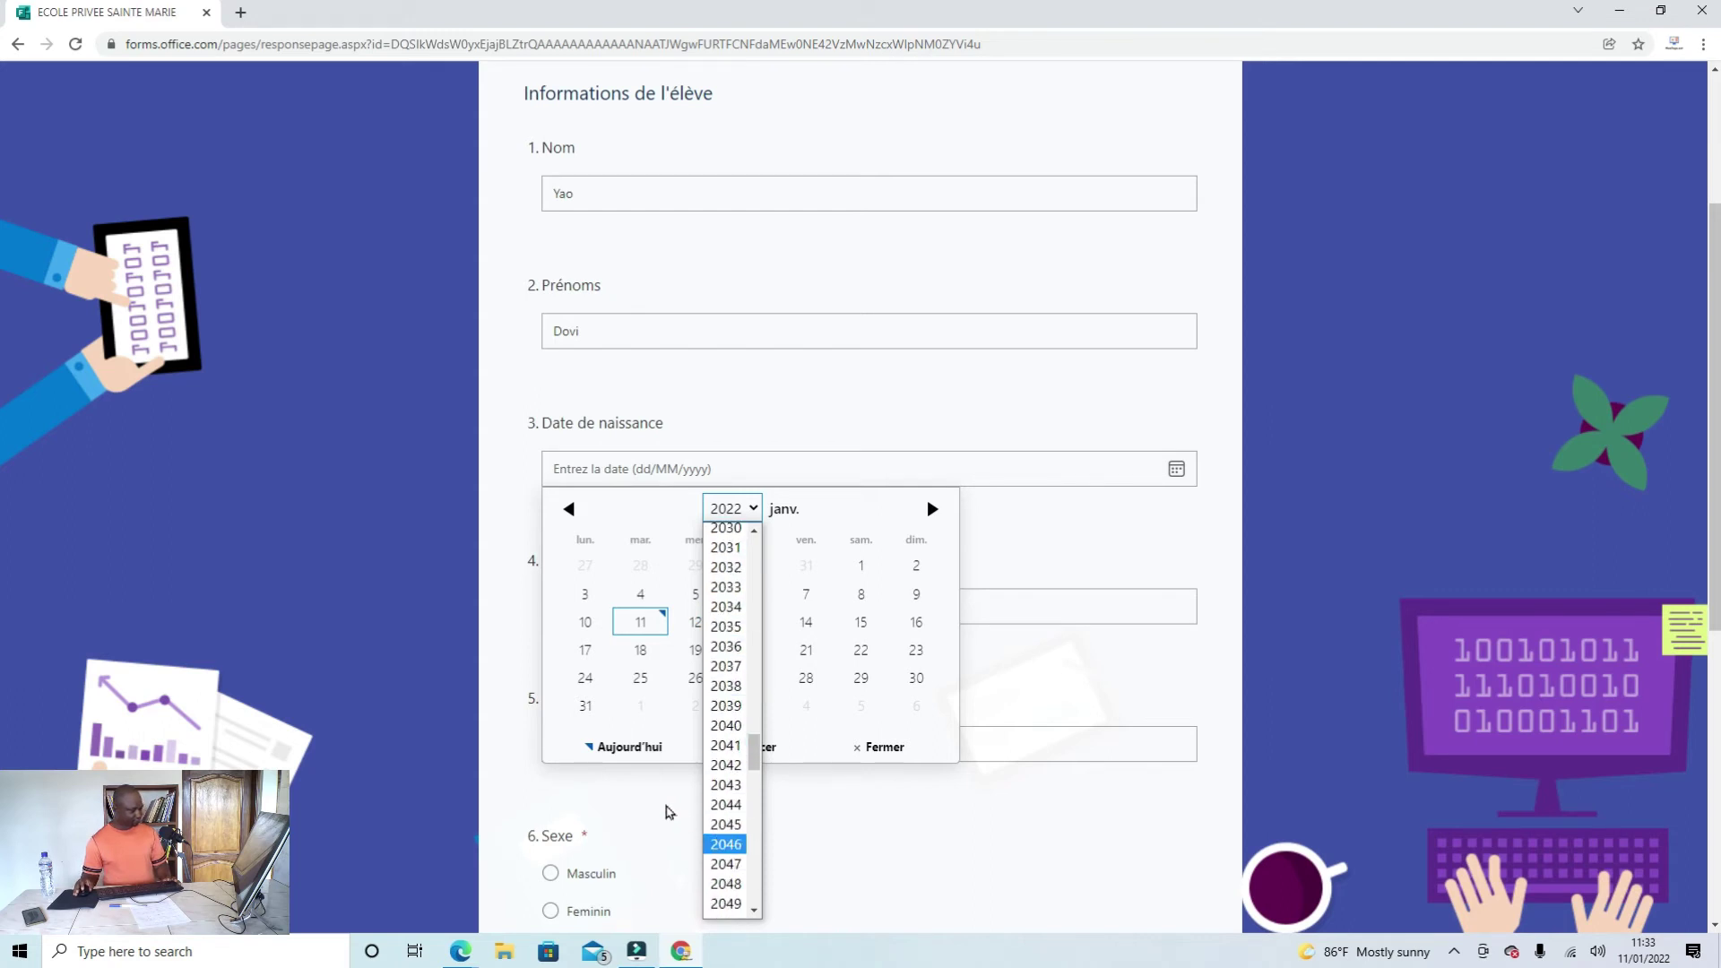
{"action": "scroll", "coordinate": [718, 725], "scroll_direction": "up", "scroll_amount": 6}
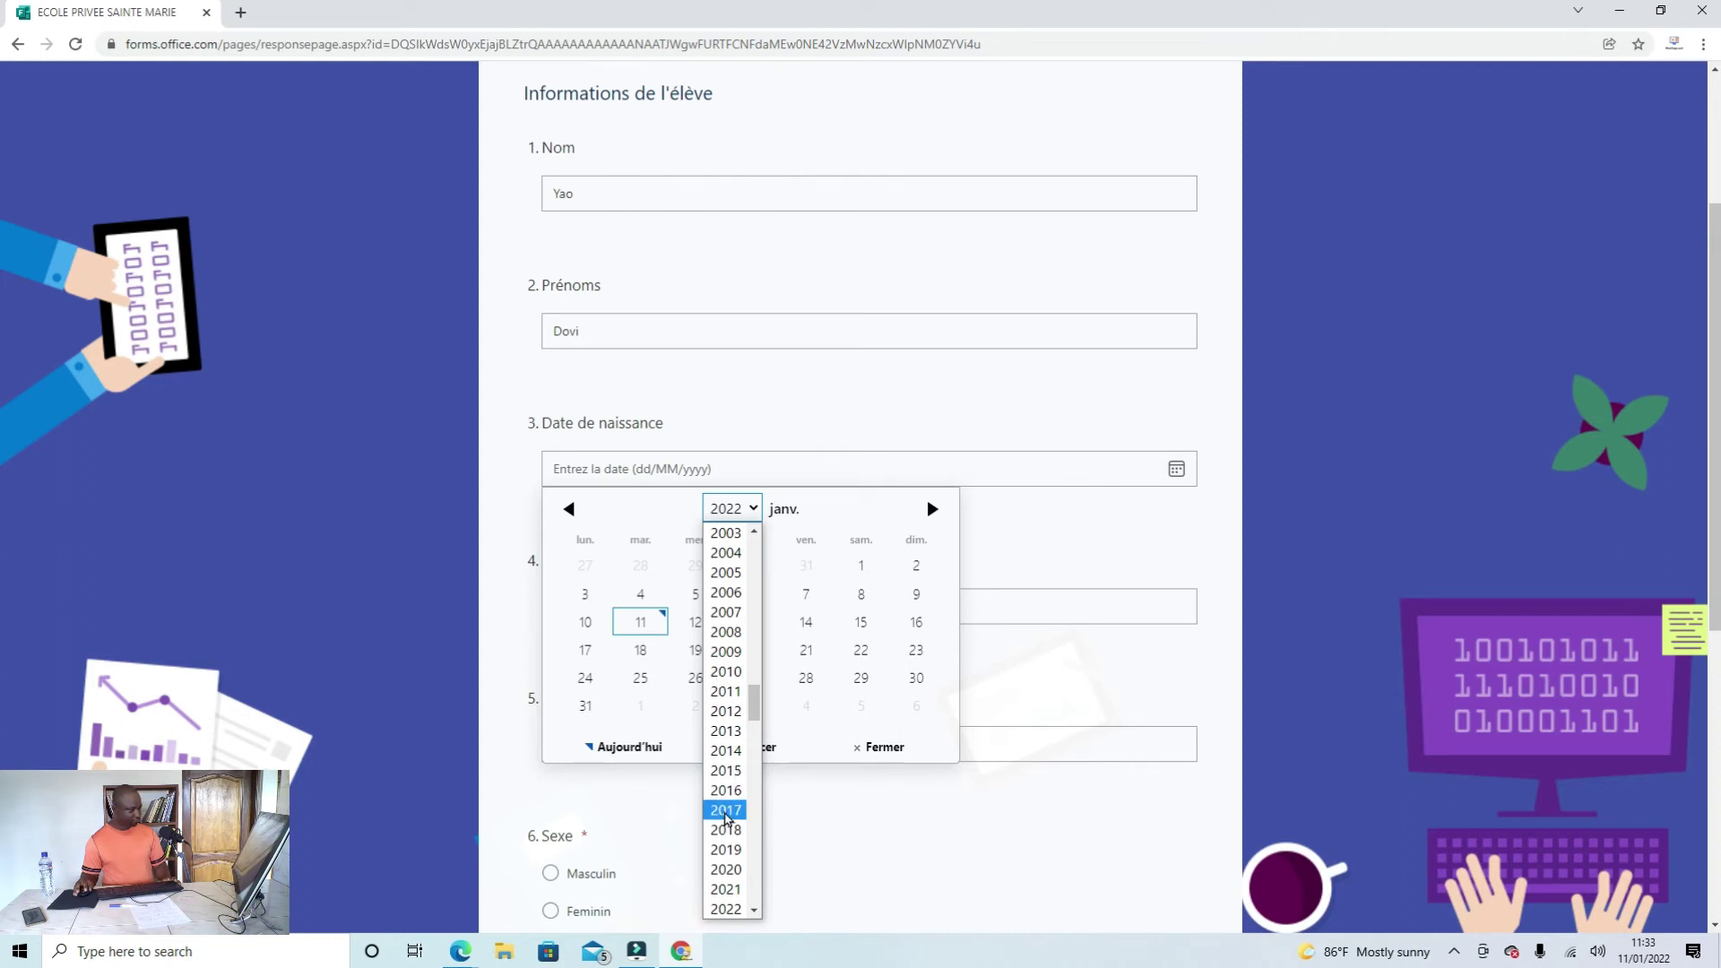
{"action": "left_click", "coordinate": [726, 811]}
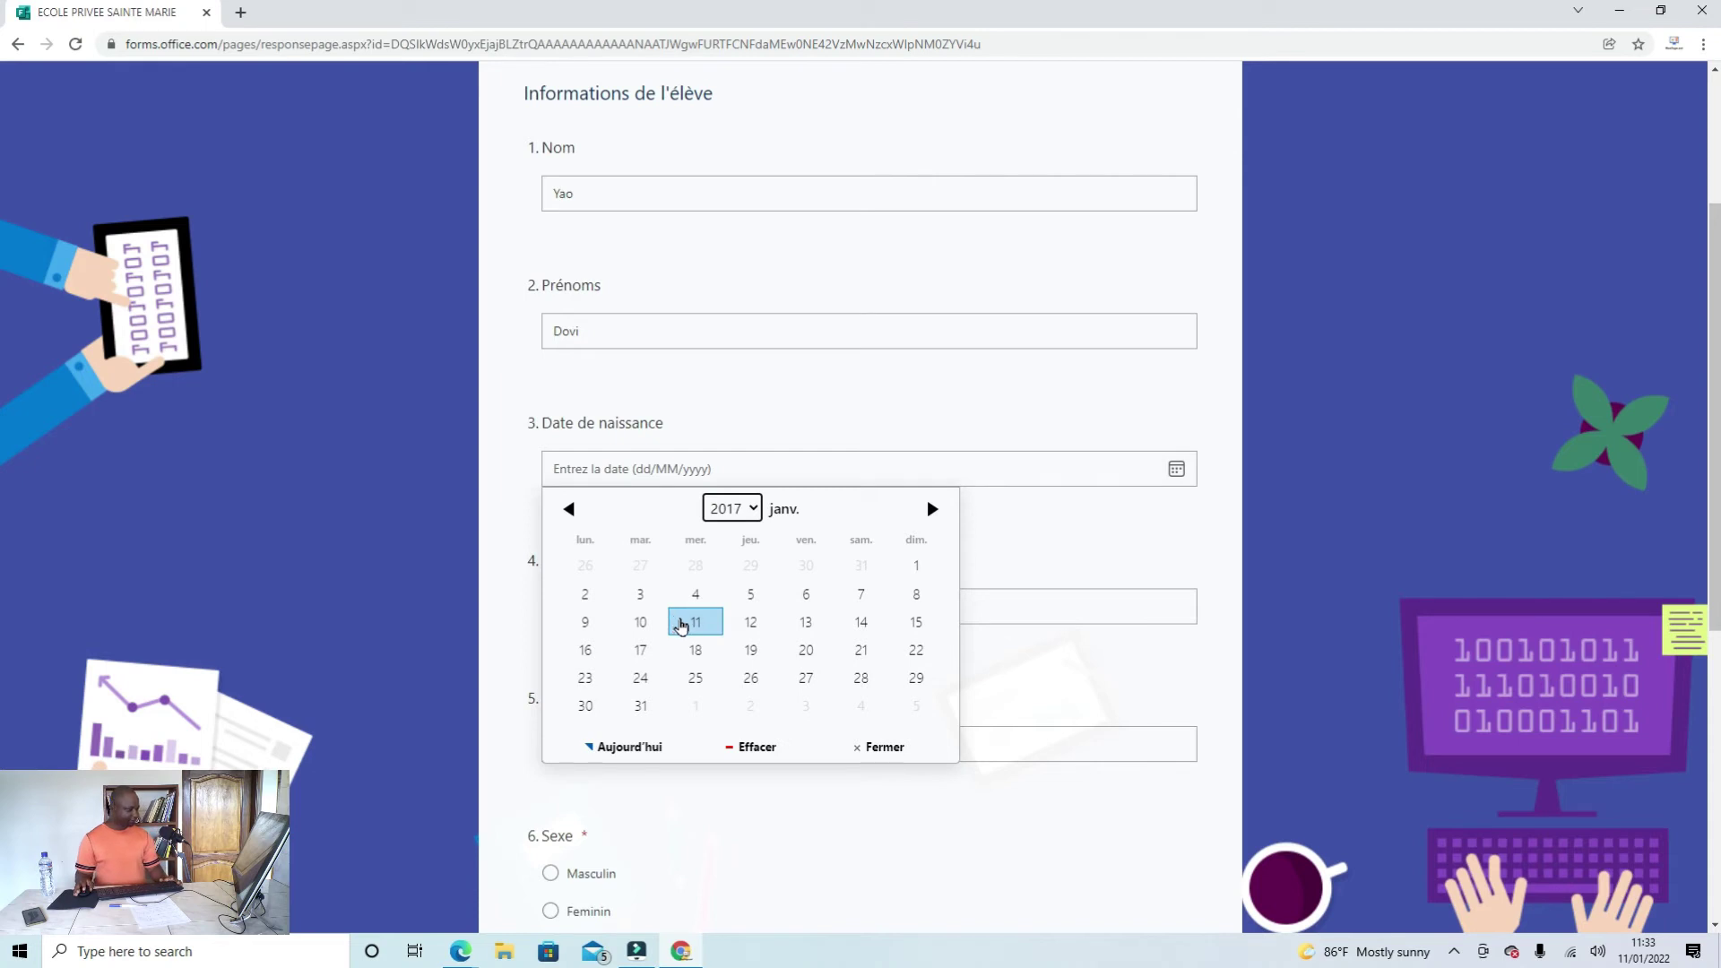
{"action": "left_click", "coordinate": [751, 508]}
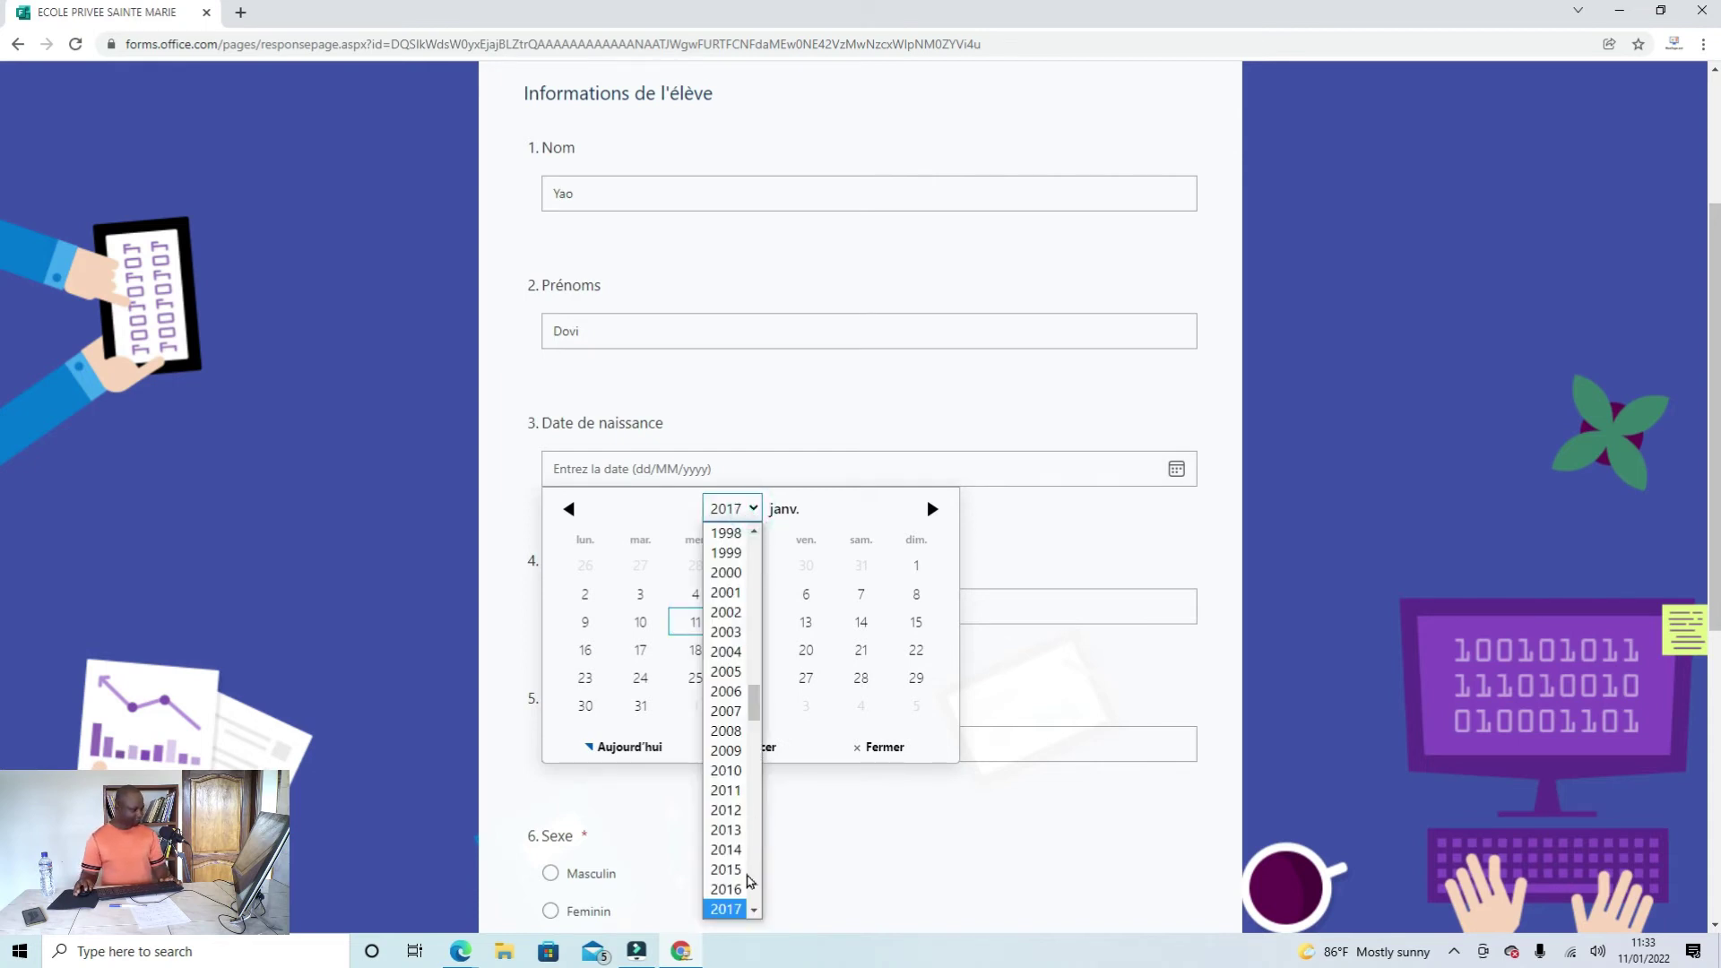
{"action": "left_click", "coordinate": [726, 870]}
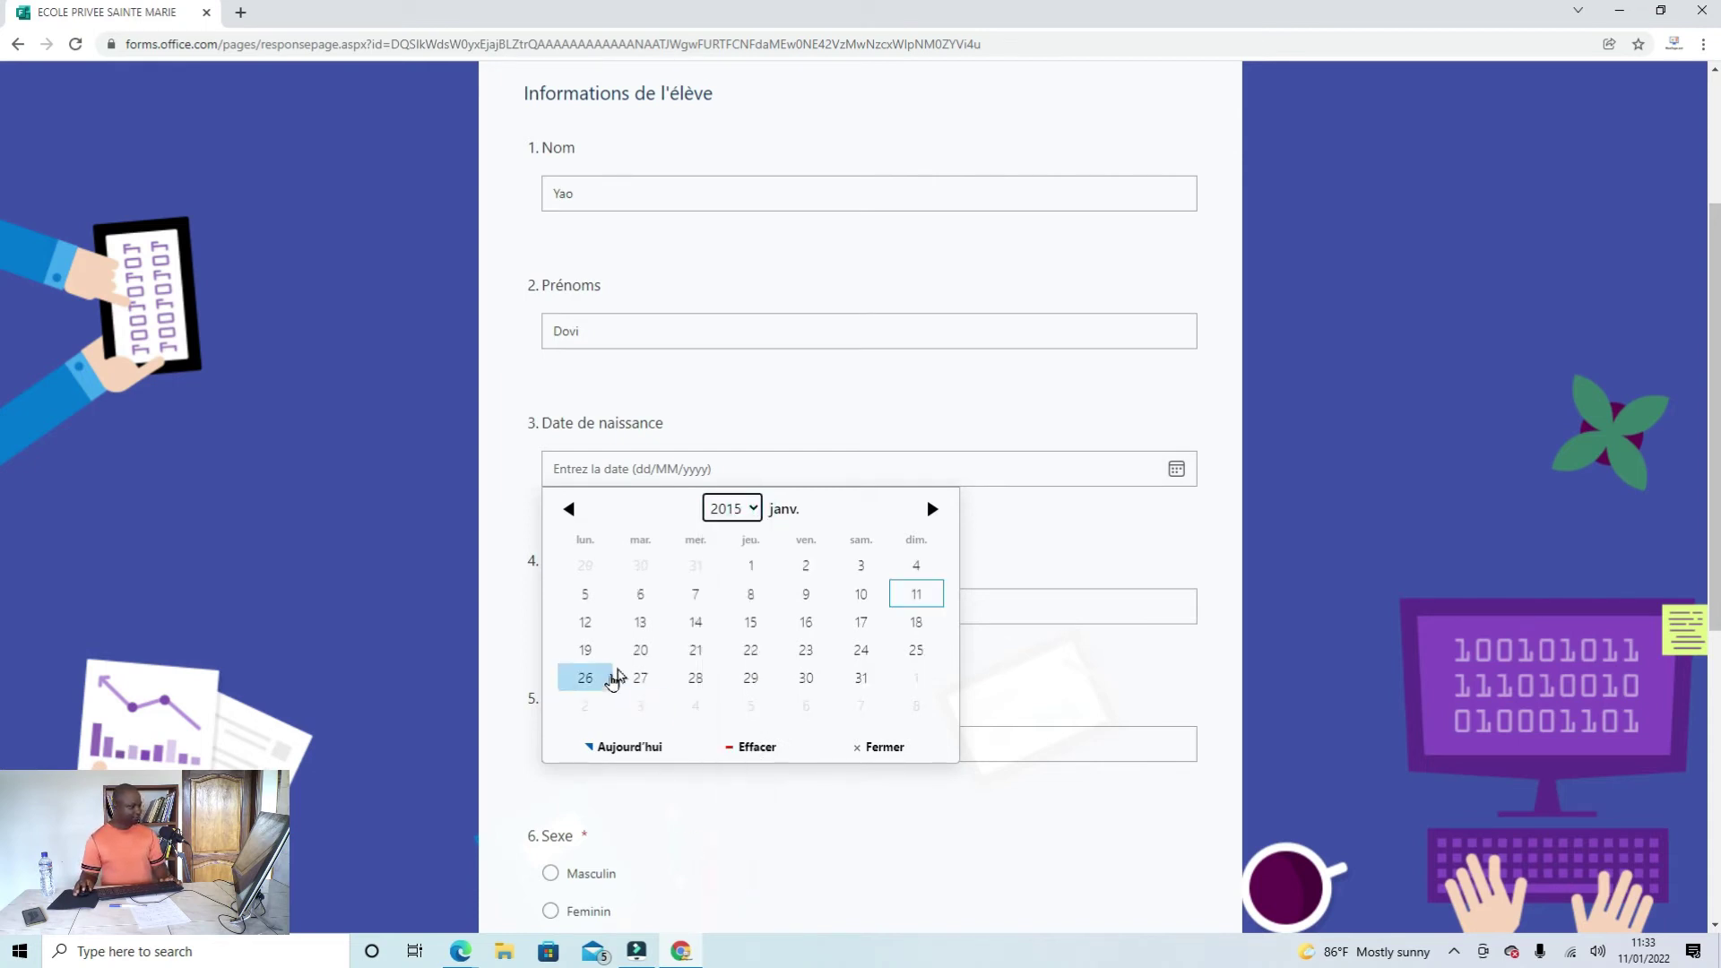
{"action": "left_click", "coordinate": [642, 622]}
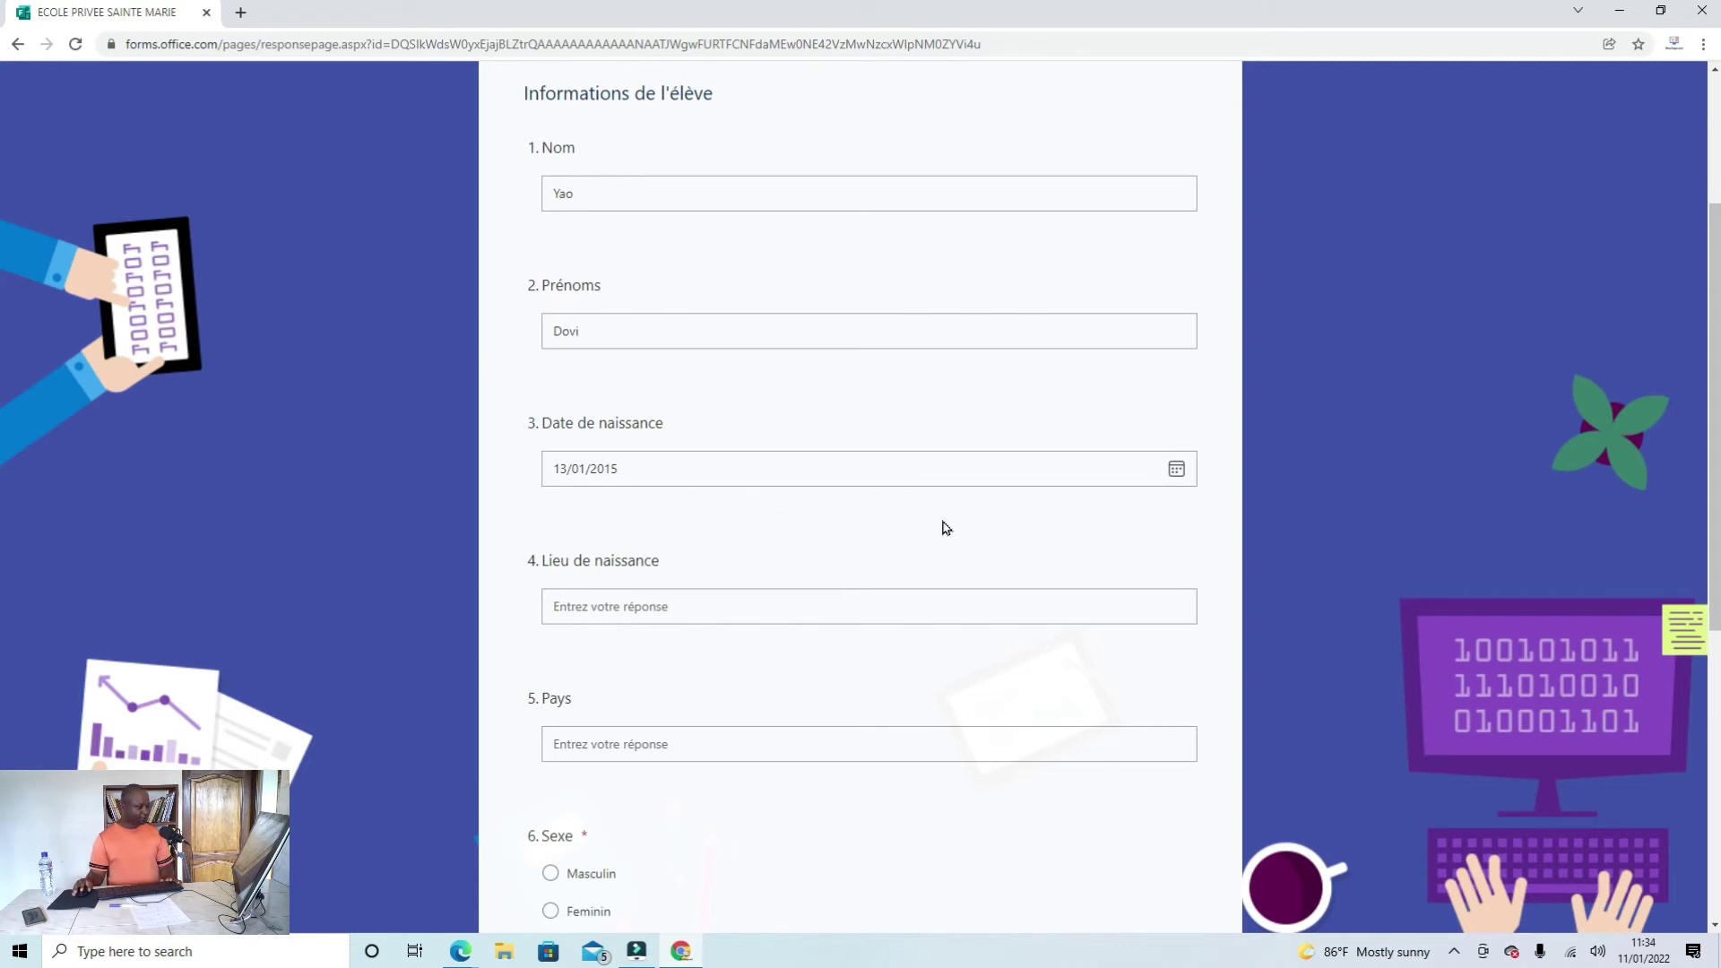
Step: Answer Lieu de naissance Lome, Pays Togo, and sex Masculin
{"action": "scroll", "coordinate": [878, 526], "scroll_direction": "down", "scroll_amount": 1}
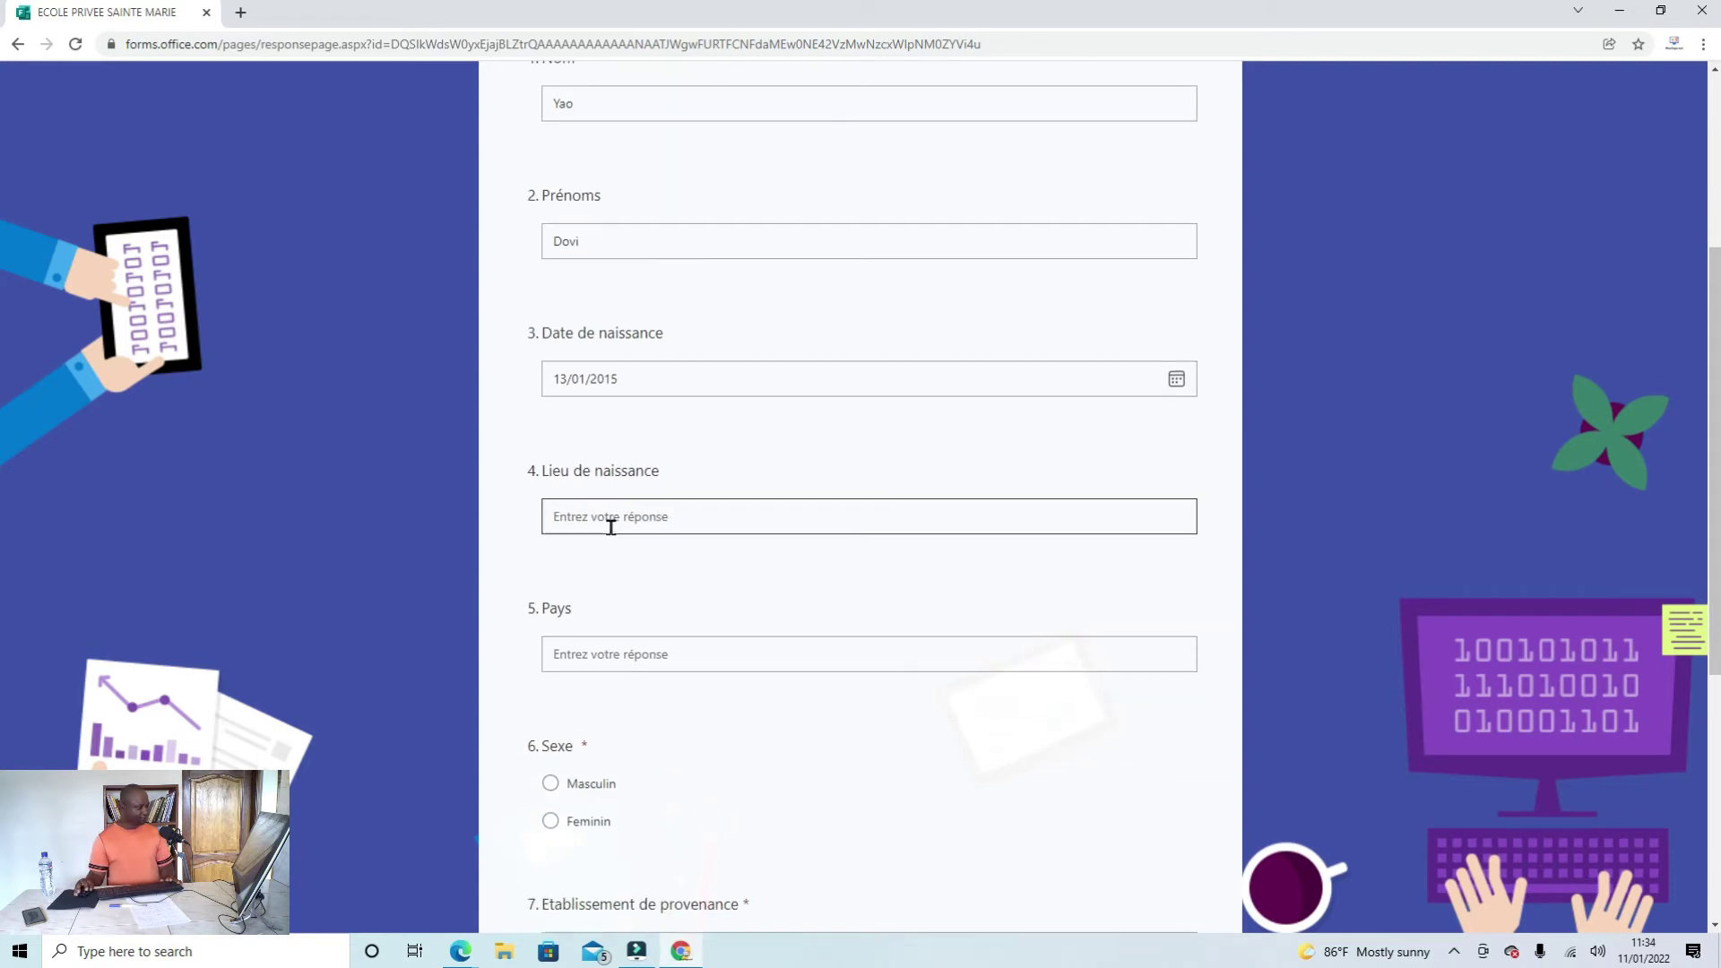
{"action": "left_click", "coordinate": [660, 519]}
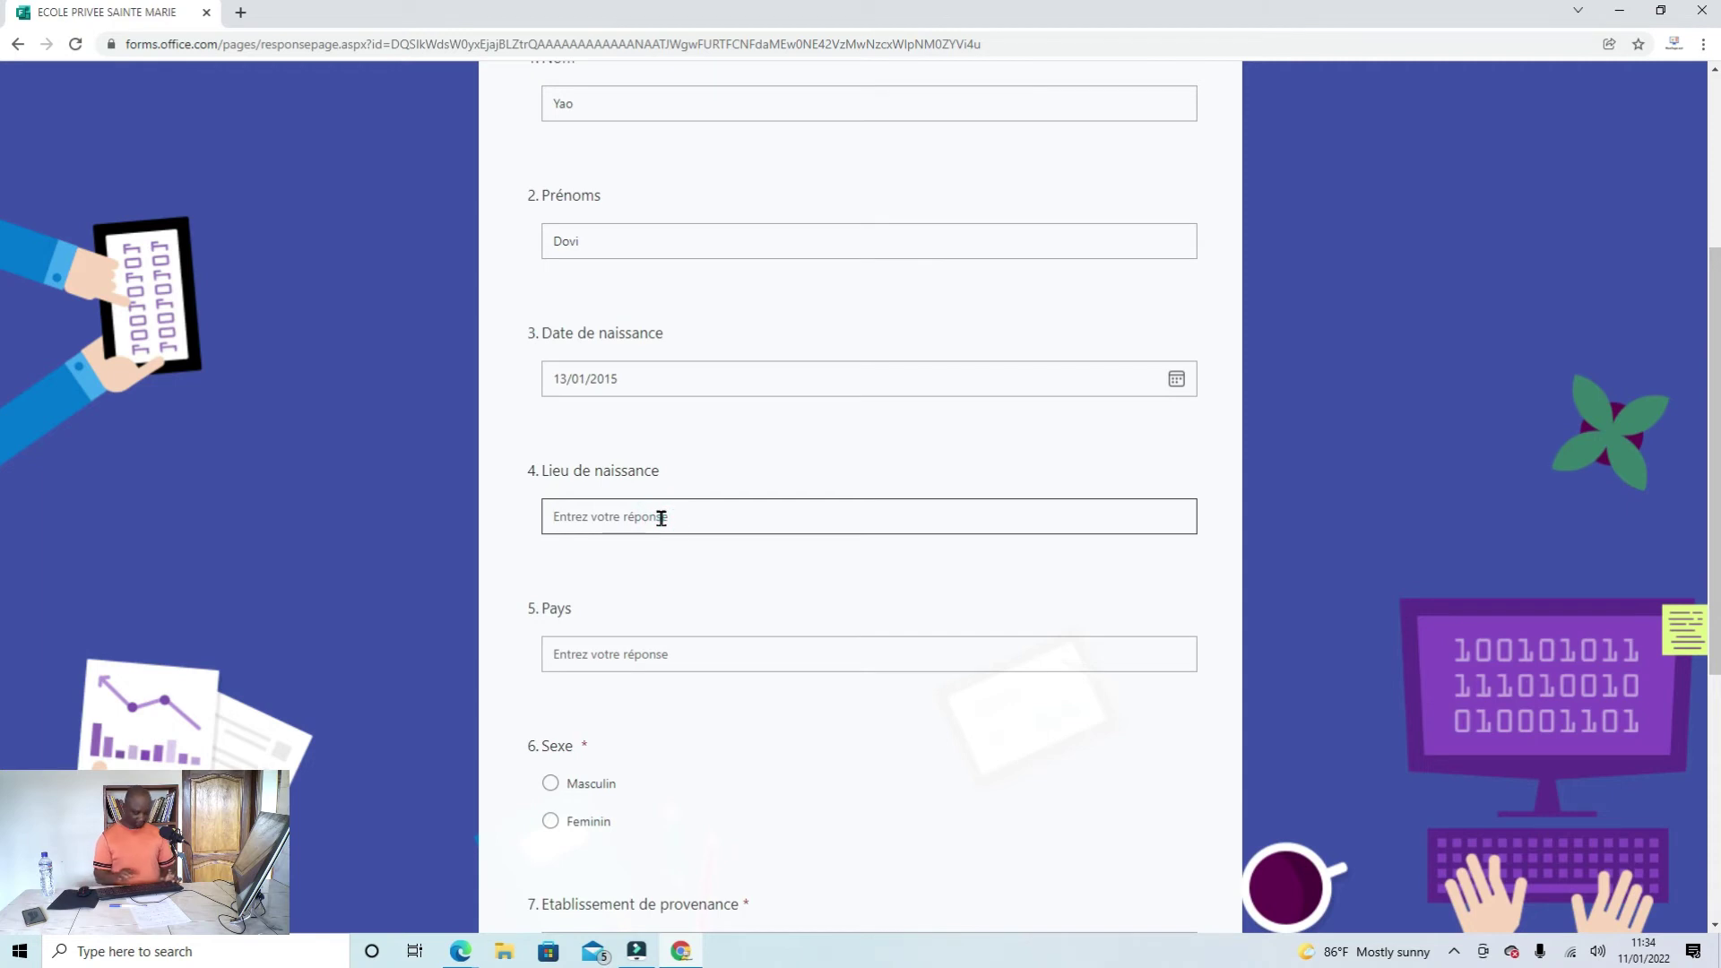
{"action": "type", "text": "Lome"}
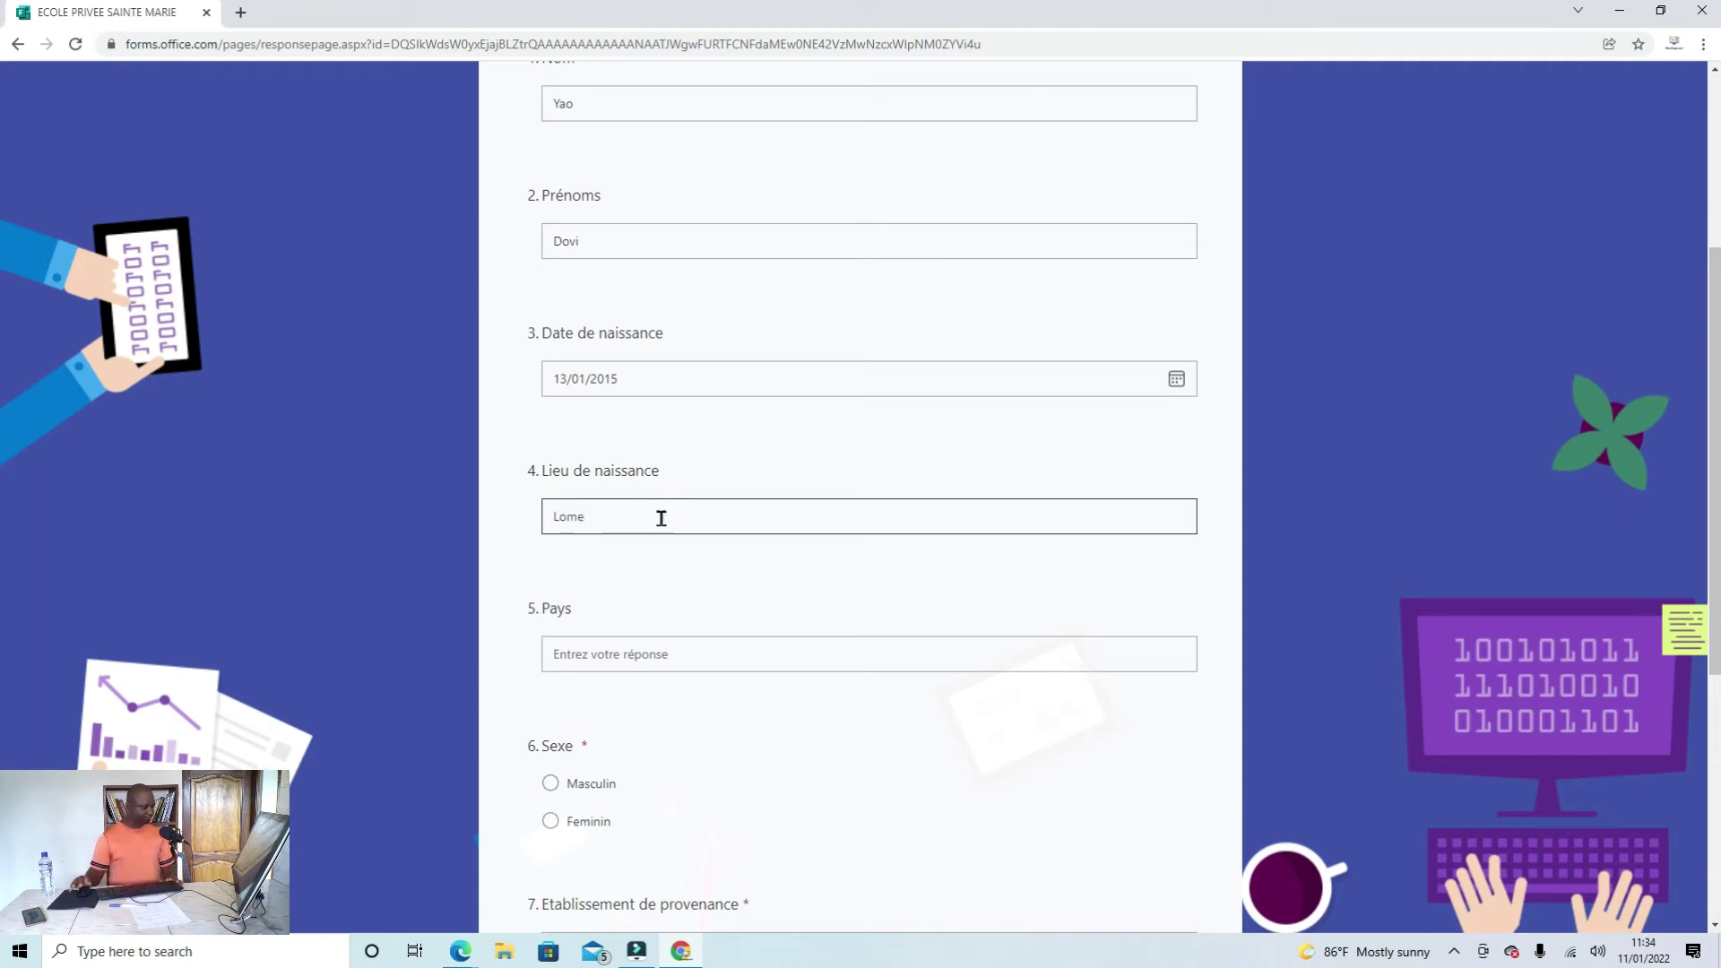
{"action": "left_click", "coordinate": [643, 653]}
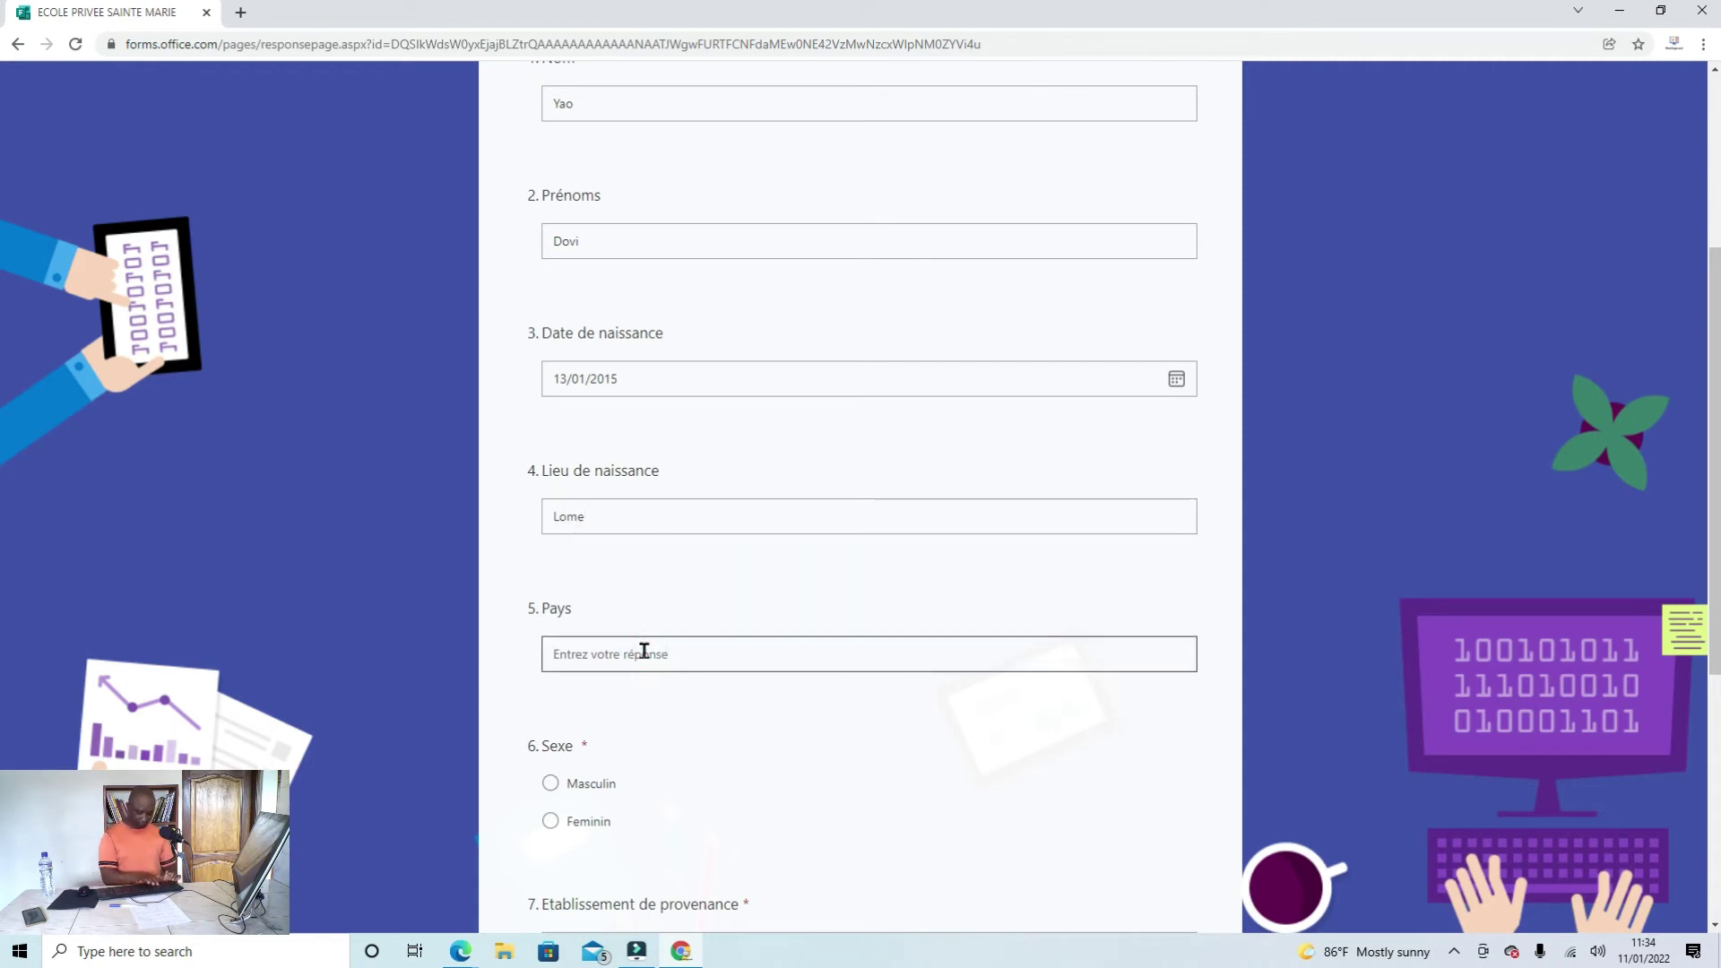
{"action": "type", "text": "Togo"}
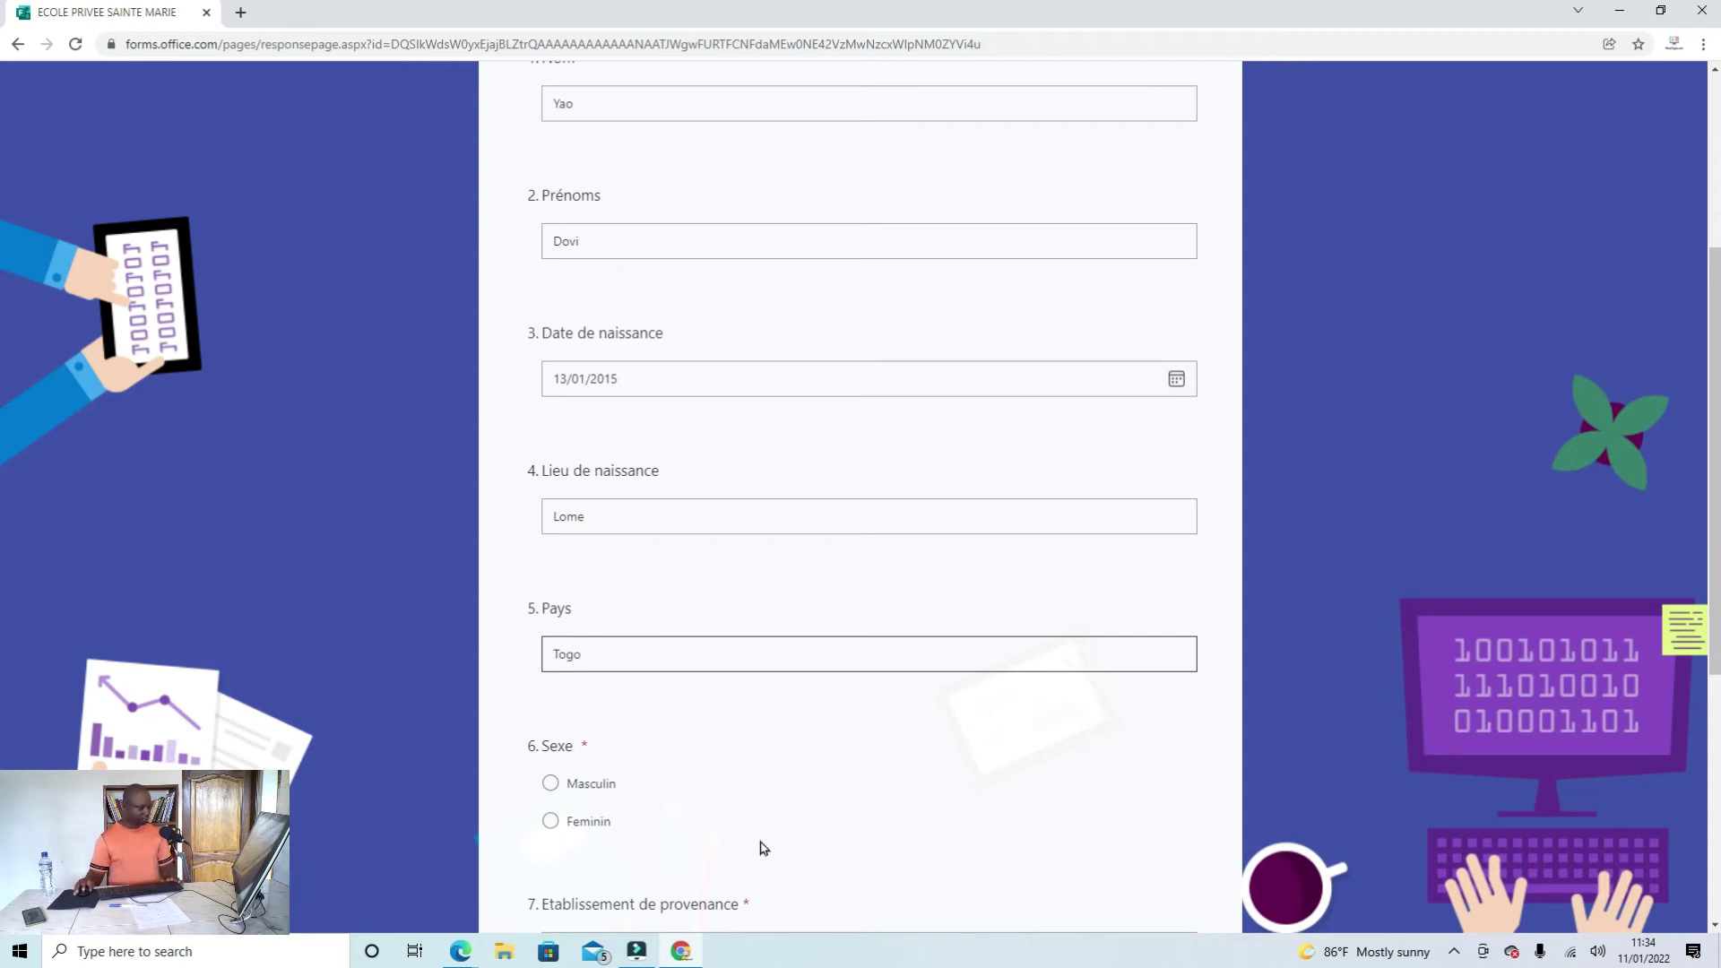
{"action": "scroll", "coordinate": [763, 848], "scroll_direction": "down", "scroll_amount": 1}
{"action": "left_click", "coordinate": [549, 694]}
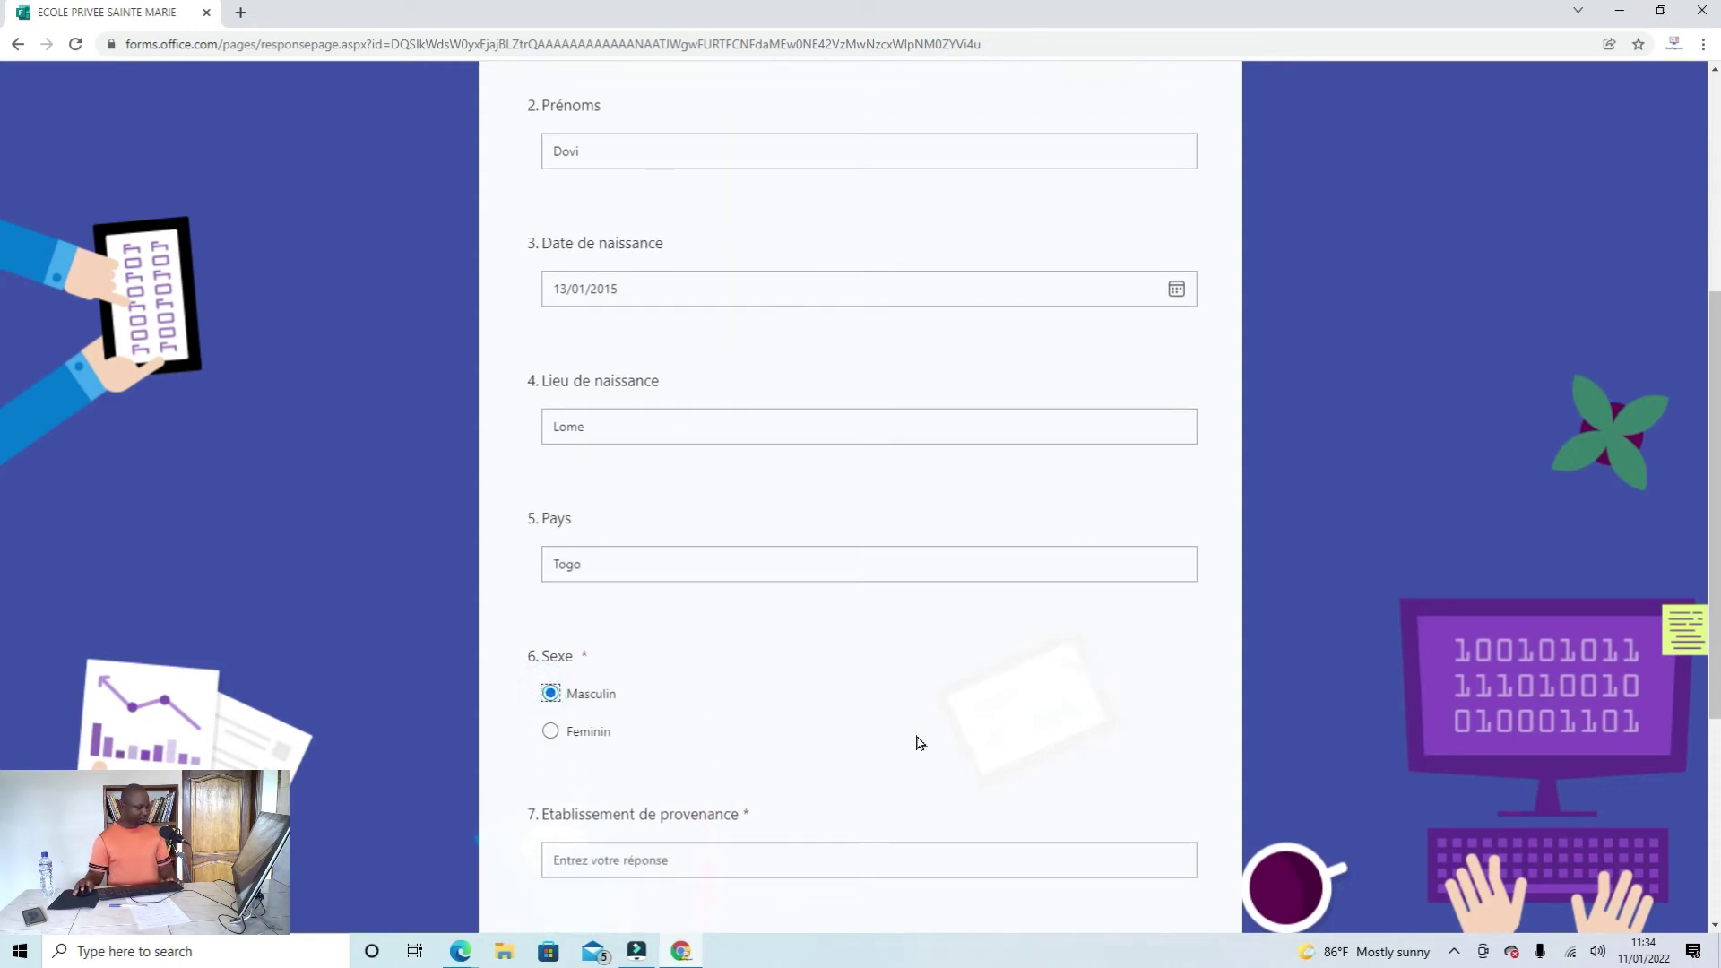
Step: Enter N/A for Etablissement de provenance, choose class CP1, and continue to the parents' page
{"action": "scroll", "coordinate": [799, 738], "scroll_direction": "down", "scroll_amount": 2}
{"action": "left_click", "coordinate": [683, 679]}
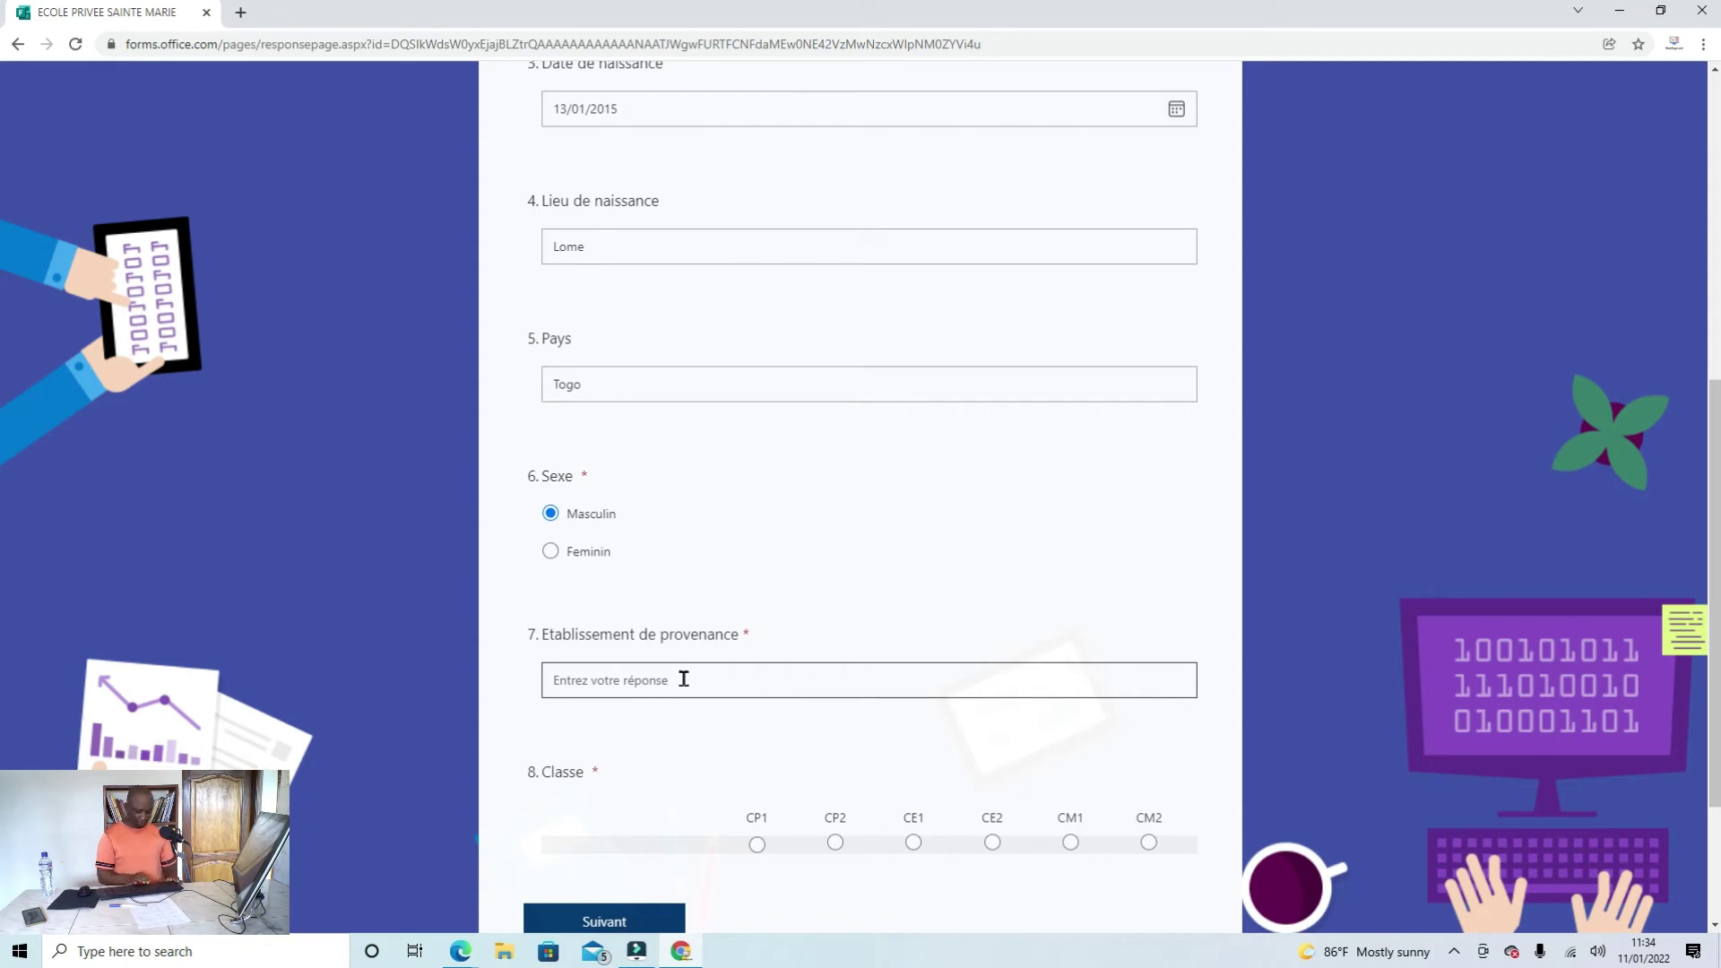
{"action": "type", "text": "N/A"}
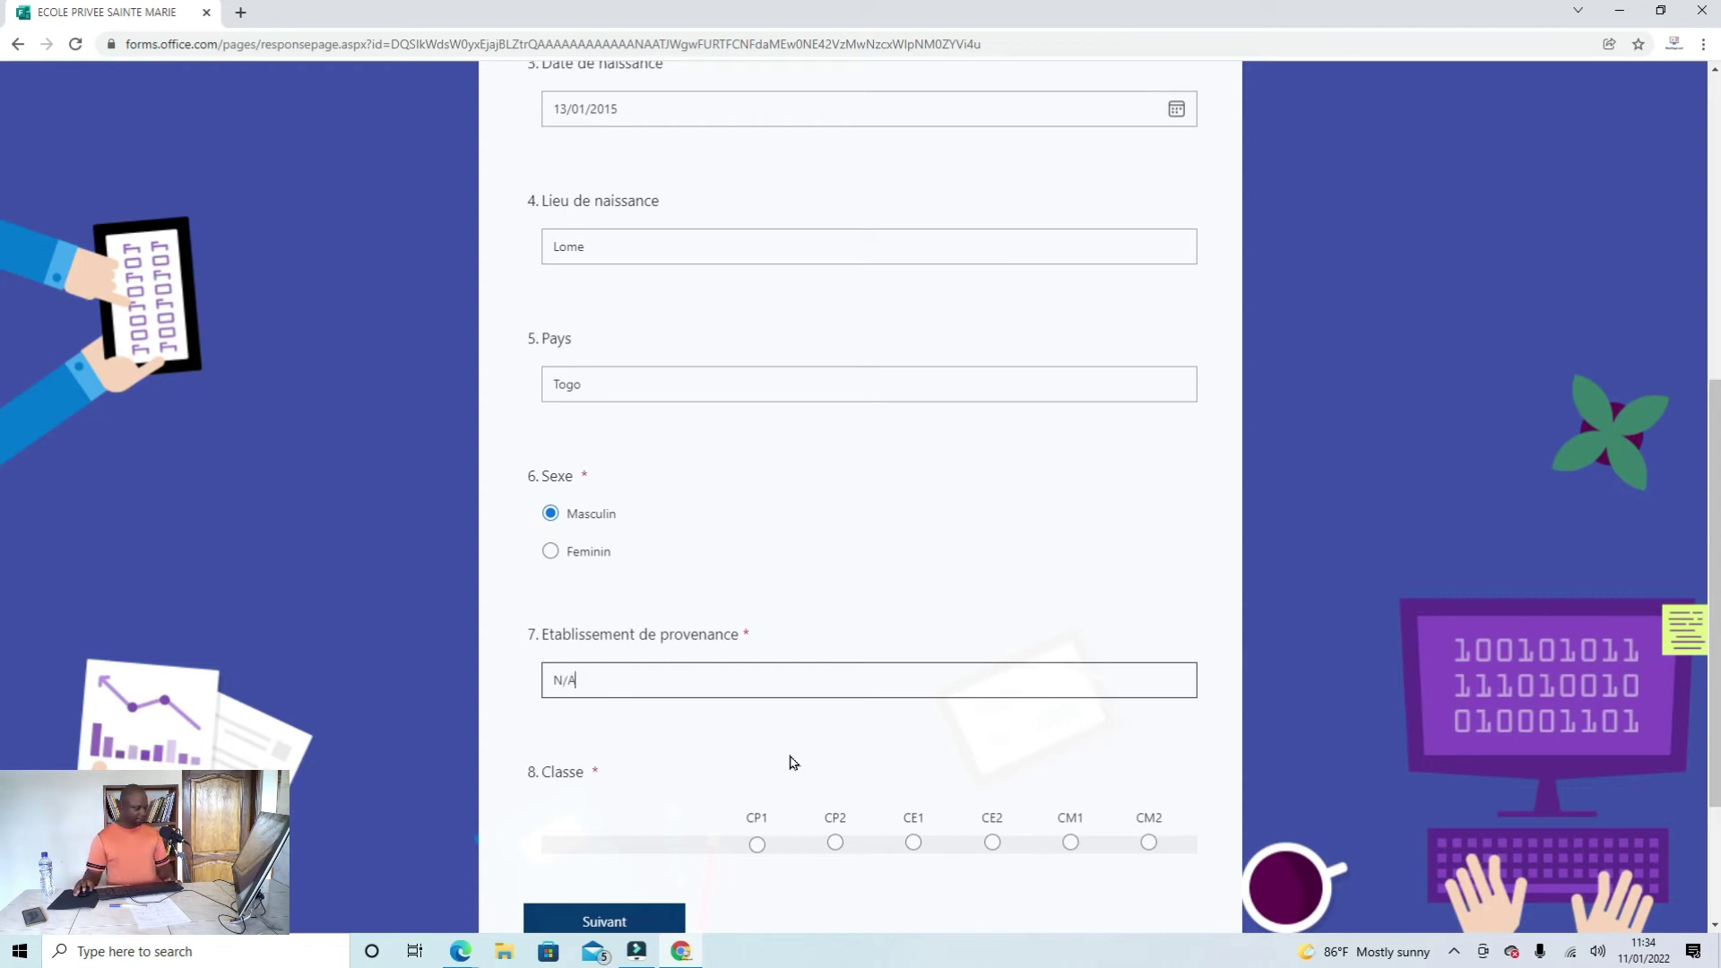
{"action": "scroll", "coordinate": [582, 678], "scroll_direction": "down", "scroll_amount": 2}
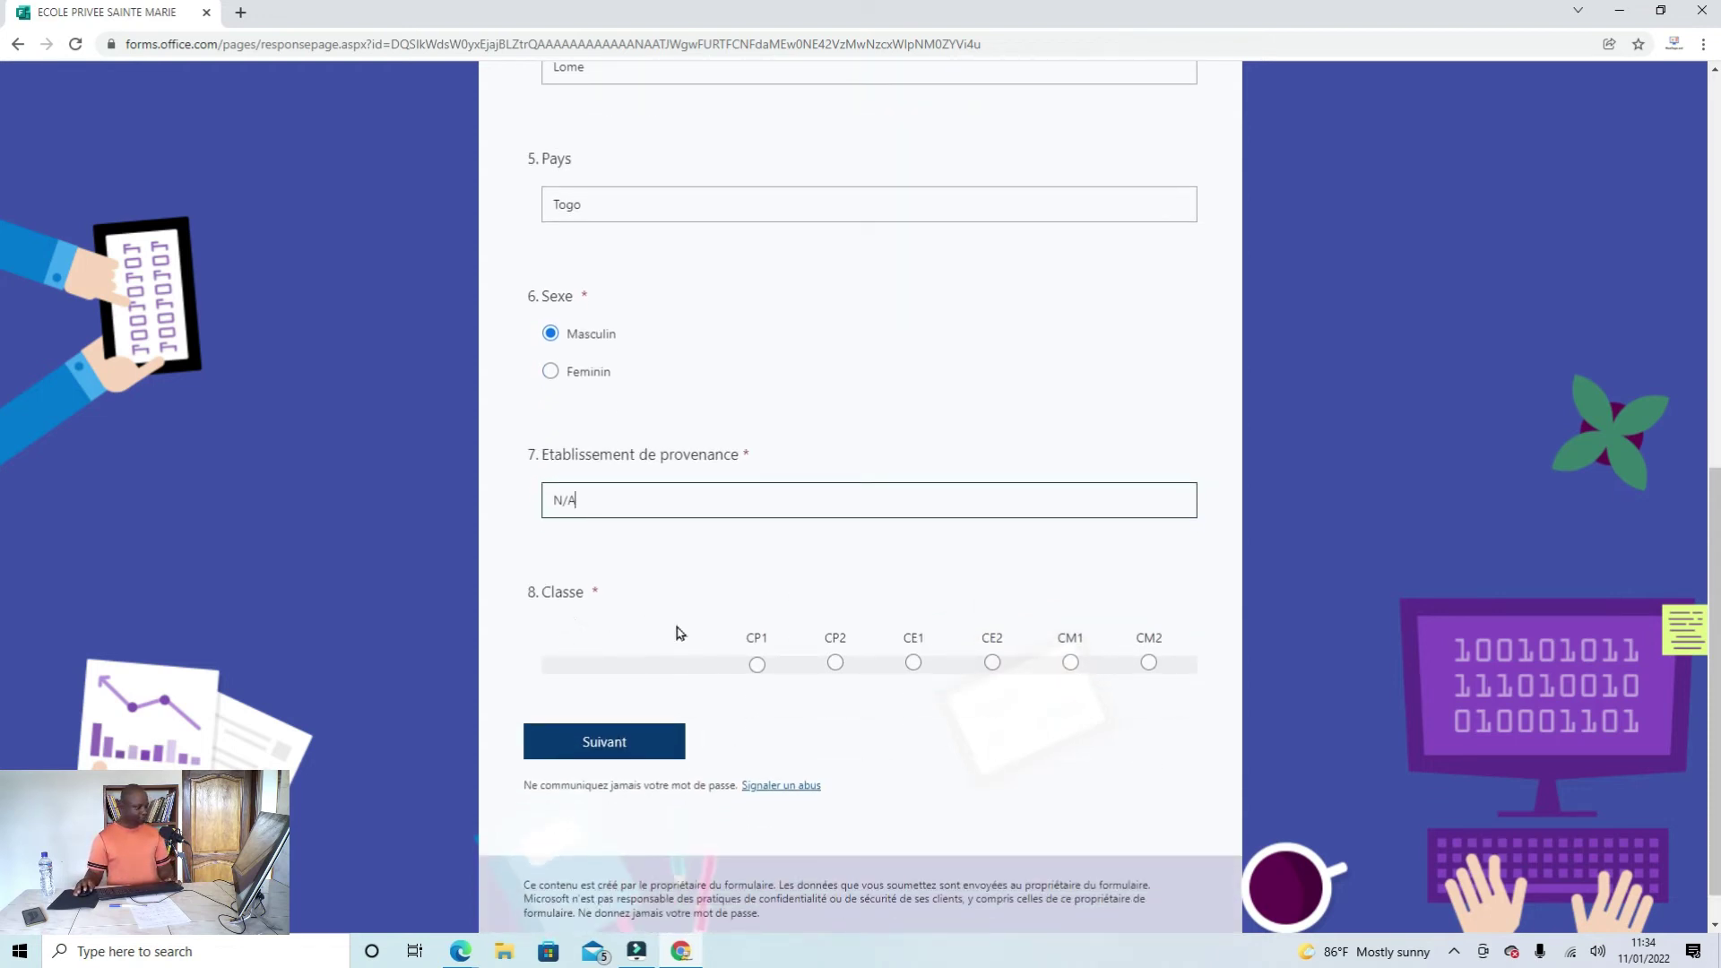
{"action": "left_click", "coordinate": [757, 663]}
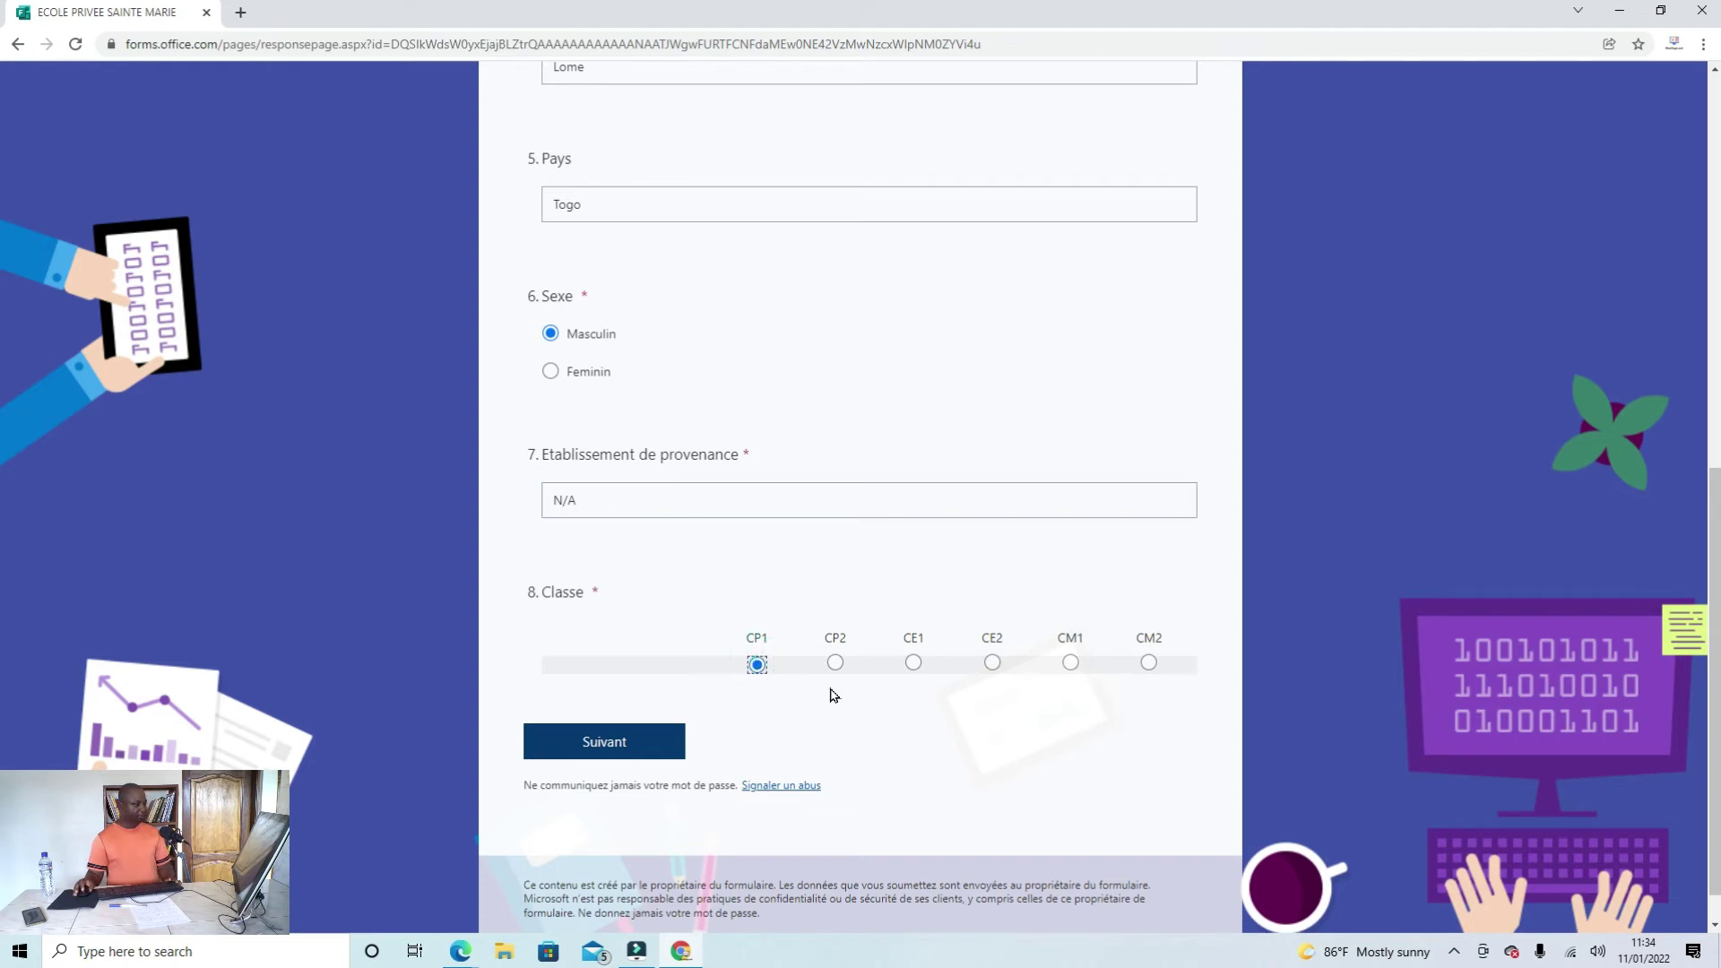
{"action": "scroll", "coordinate": [832, 692], "scroll_direction": "up", "scroll_amount": 4}
{"action": "scroll", "coordinate": [768, 502], "scroll_direction": "down", "scroll_amount": 3}
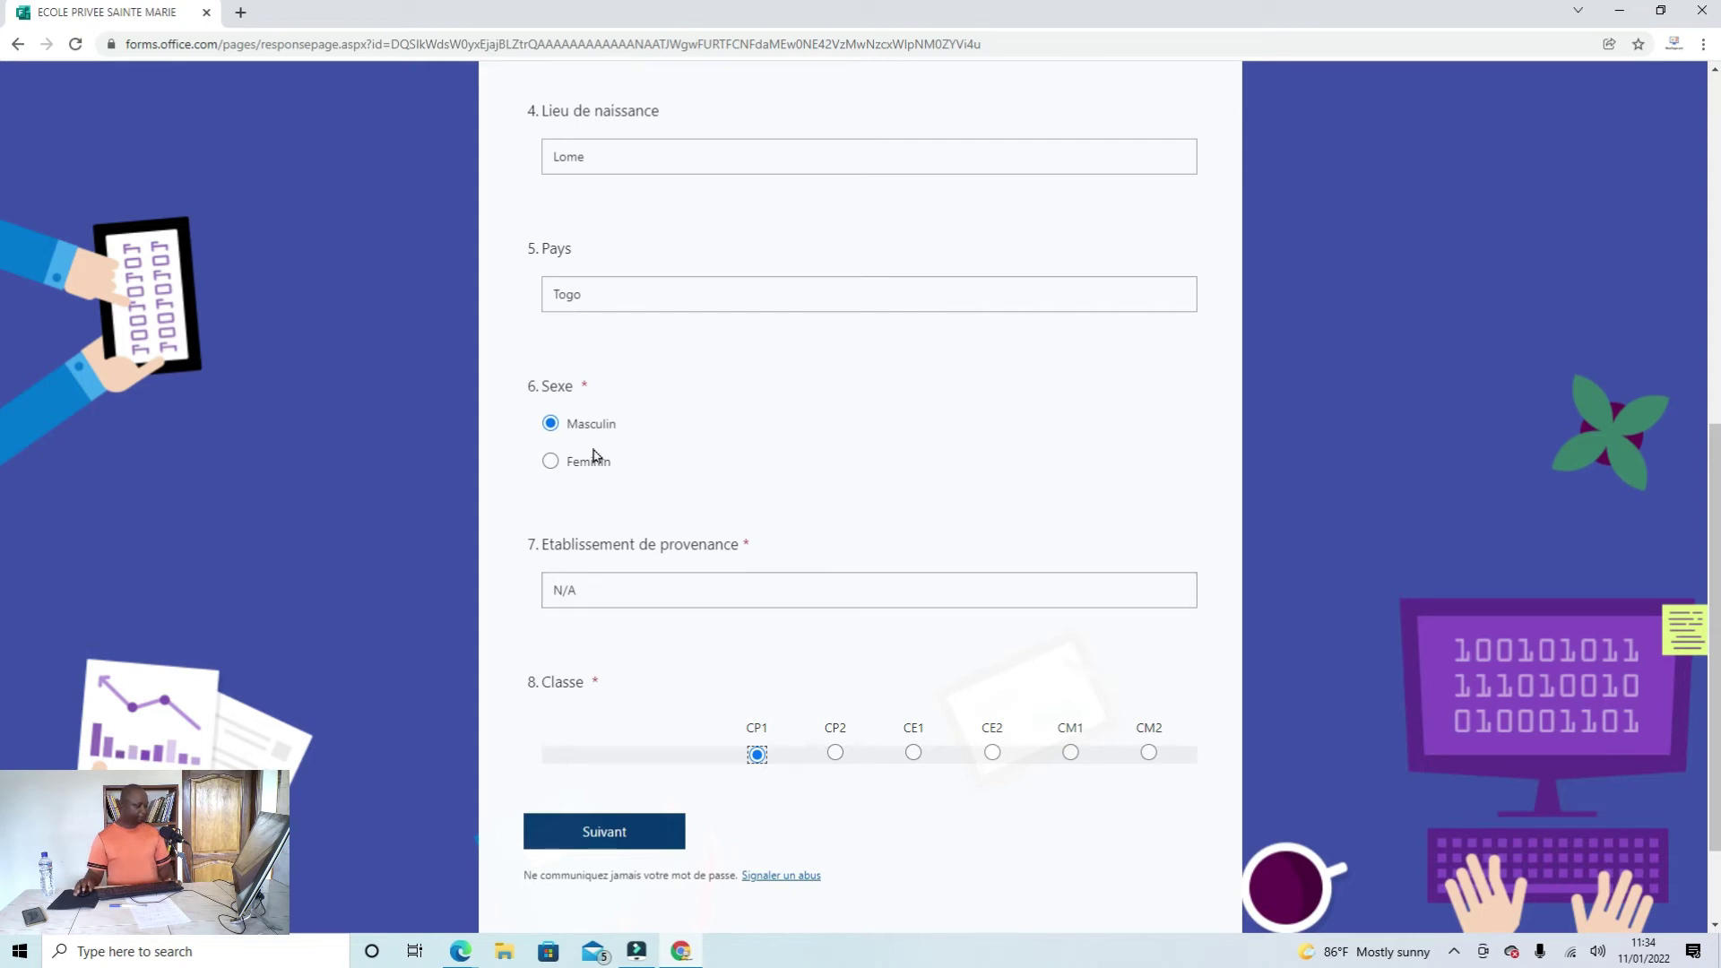
{"action": "scroll", "coordinate": [699, 476], "scroll_direction": "up", "scroll_amount": 2}
{"action": "scroll", "coordinate": [708, 538], "scroll_direction": "down", "scroll_amount": 2}
{"action": "scroll", "coordinate": [654, 735], "scroll_direction": "down", "scroll_amount": 2}
{"action": "scroll", "coordinate": [707, 538], "scroll_direction": "up", "scroll_amount": 4}
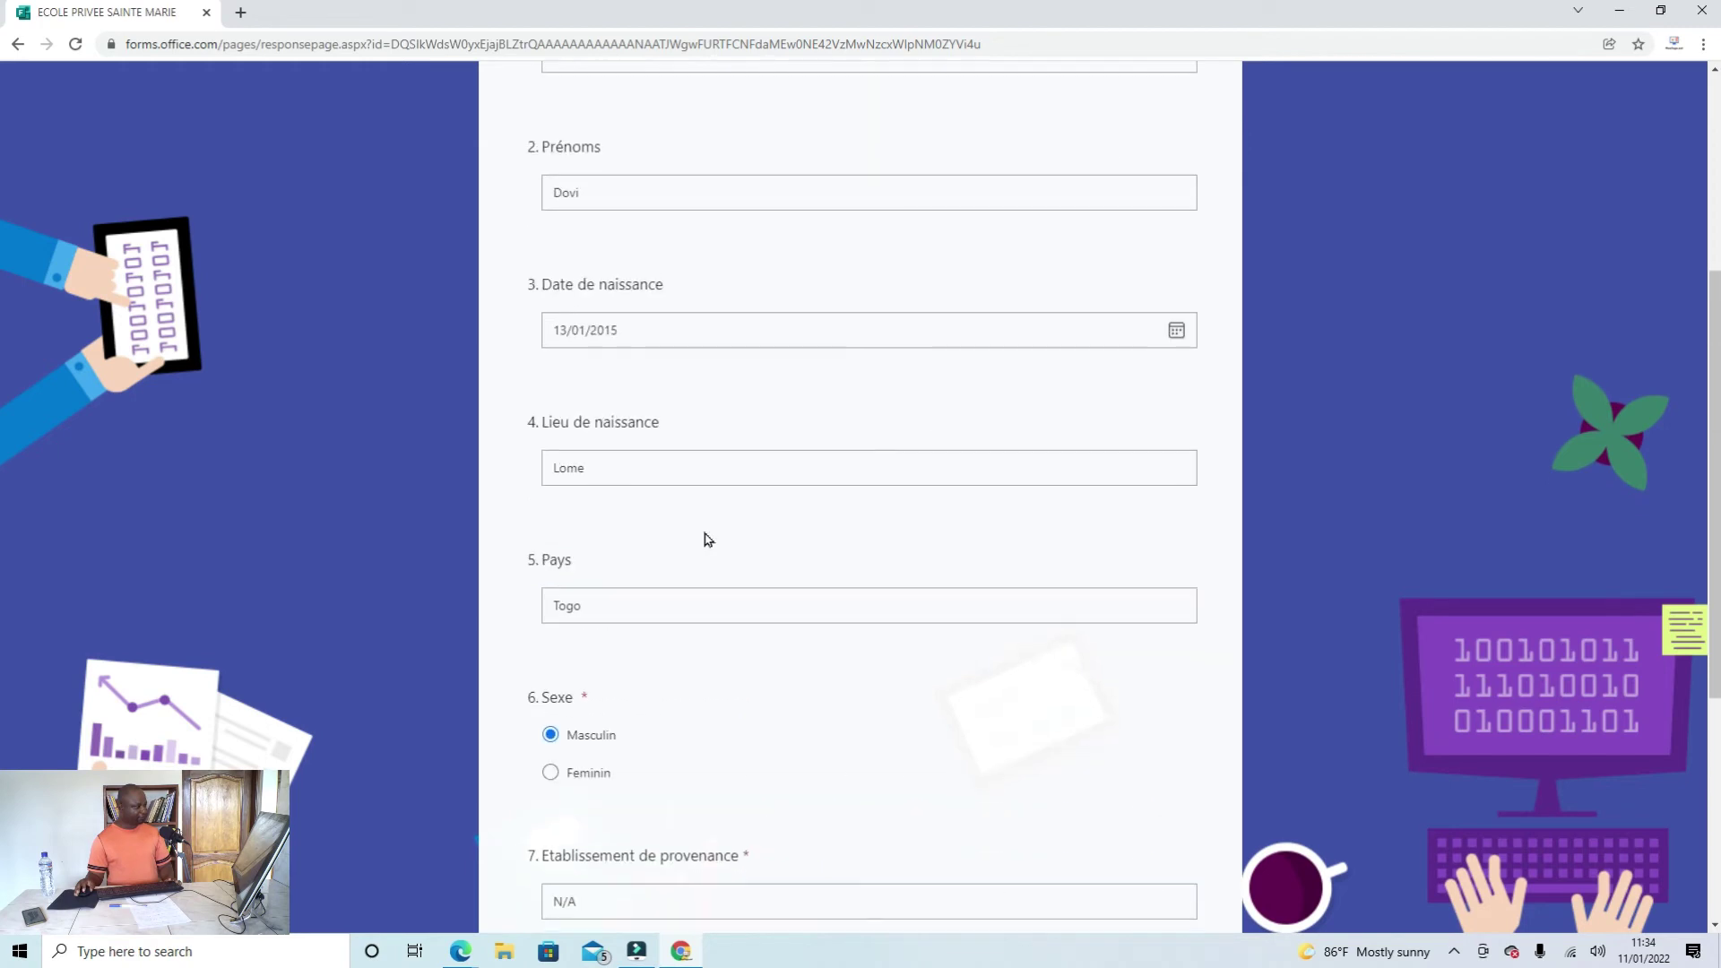
{"action": "scroll", "coordinate": [708, 539], "scroll_direction": "down", "scroll_amount": 4}
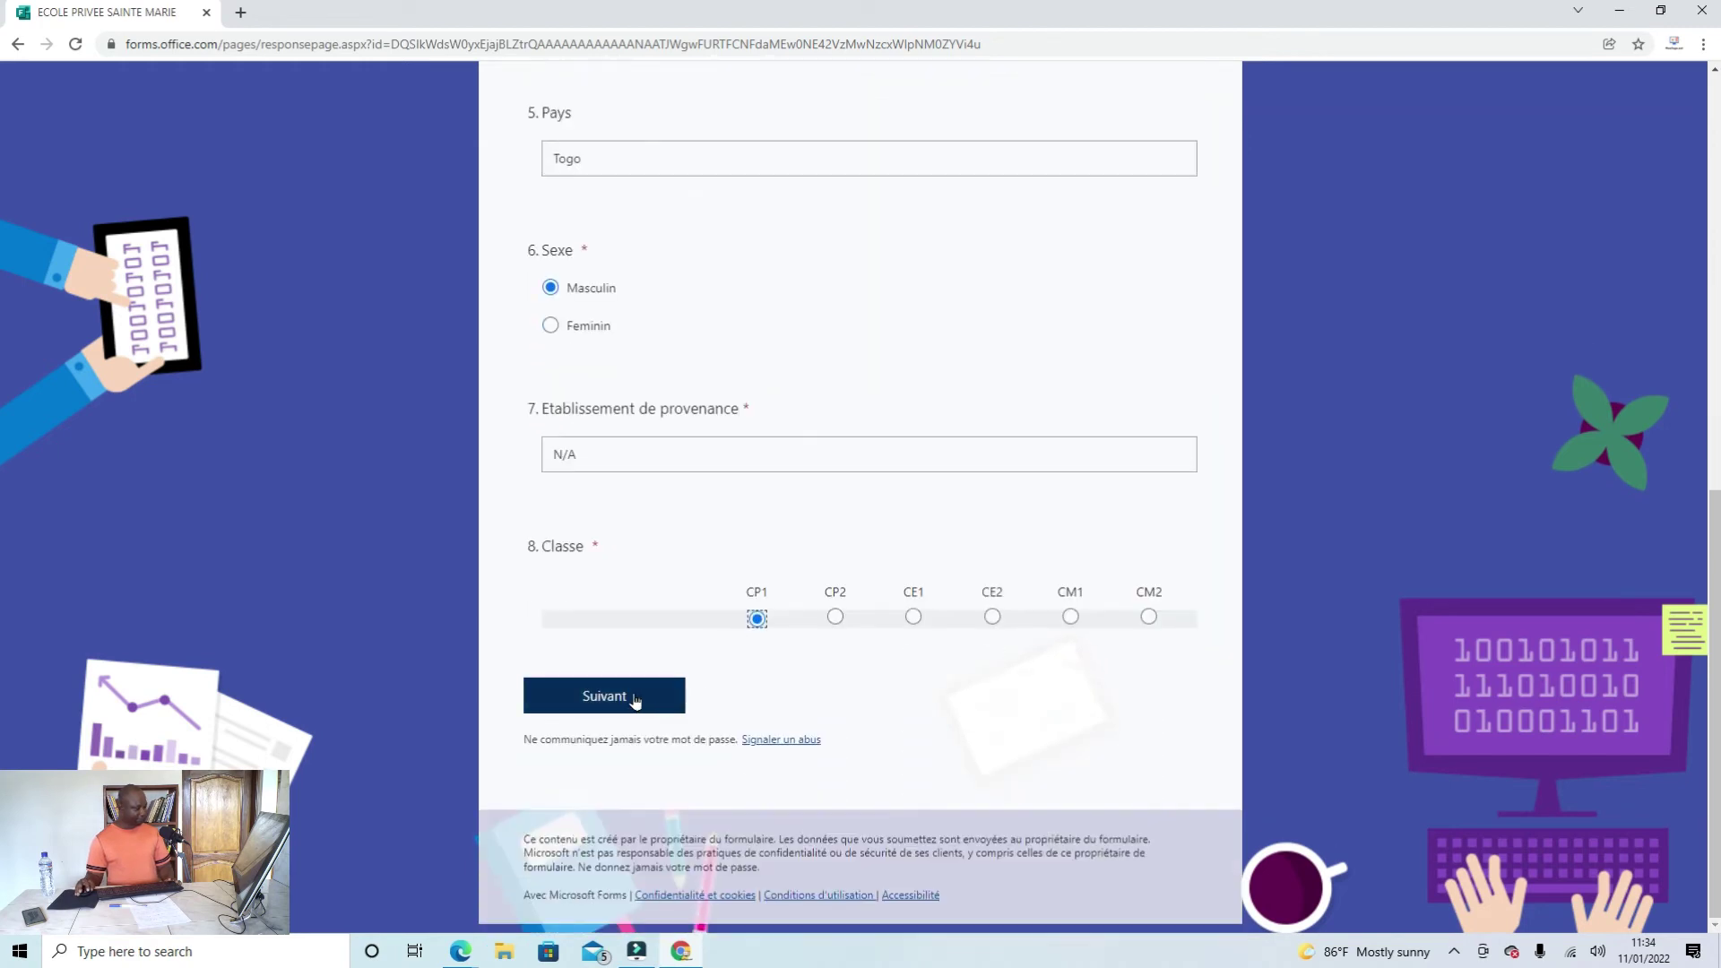
{"action": "left_click", "coordinate": [633, 696]}
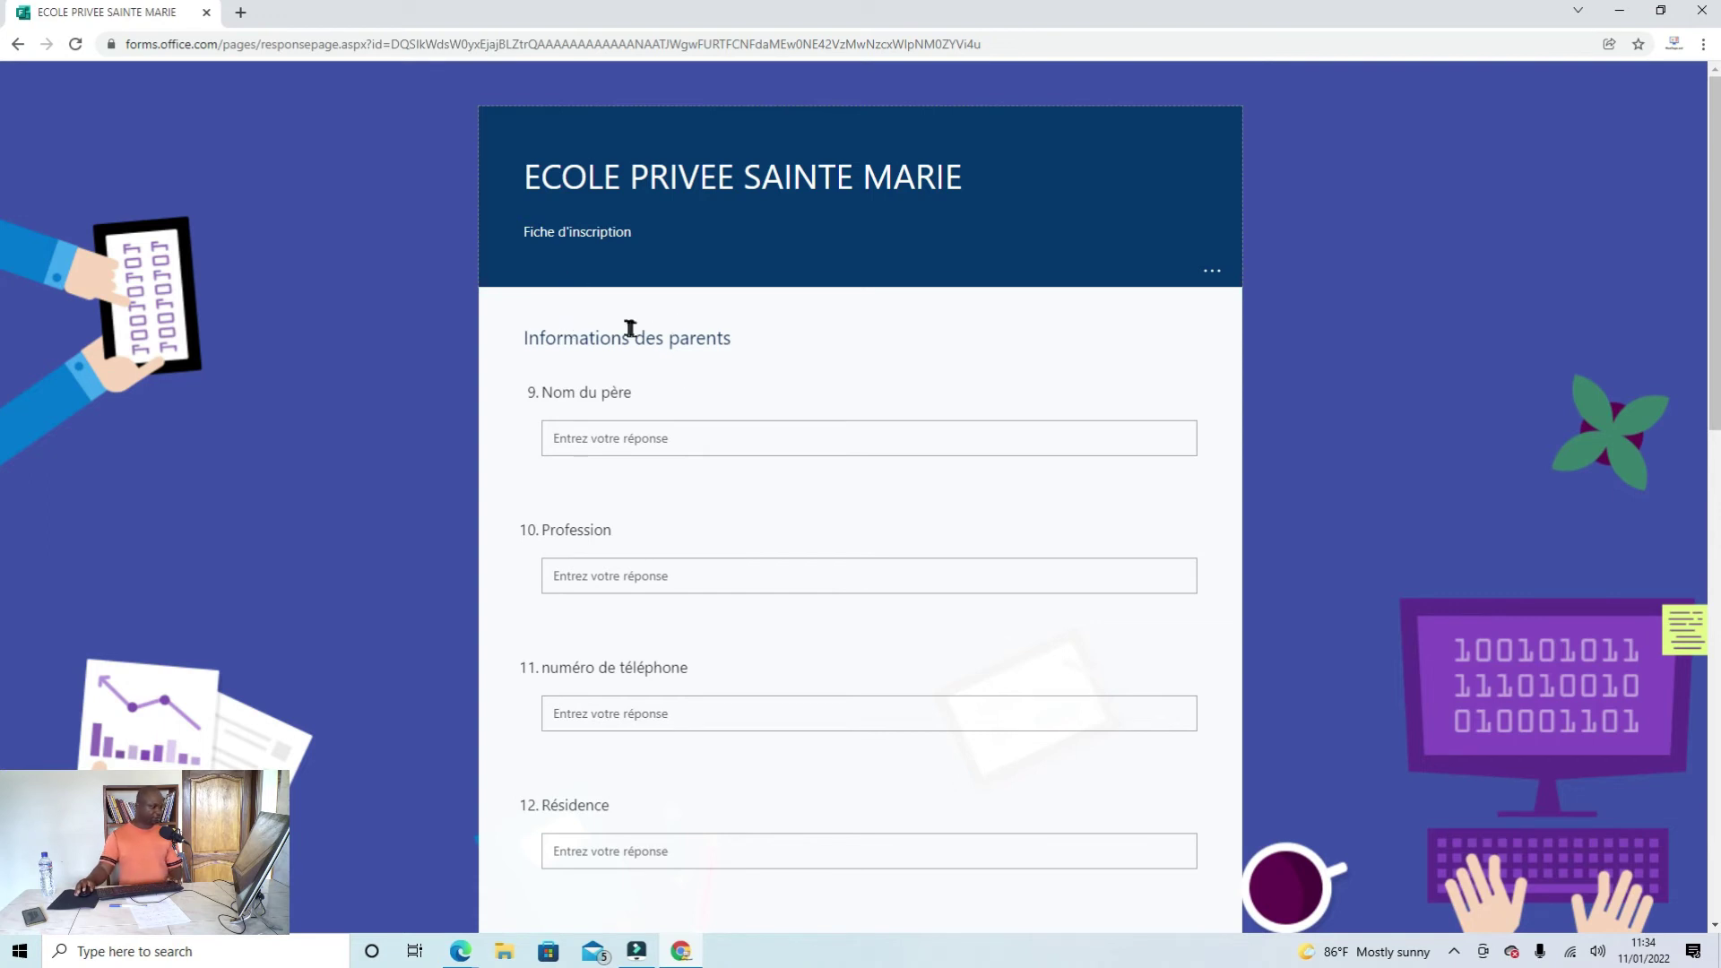
Step: Fill in the father's name, profession Pasteur, phone number and residence Lome
{"action": "left_click", "coordinate": [624, 441]}
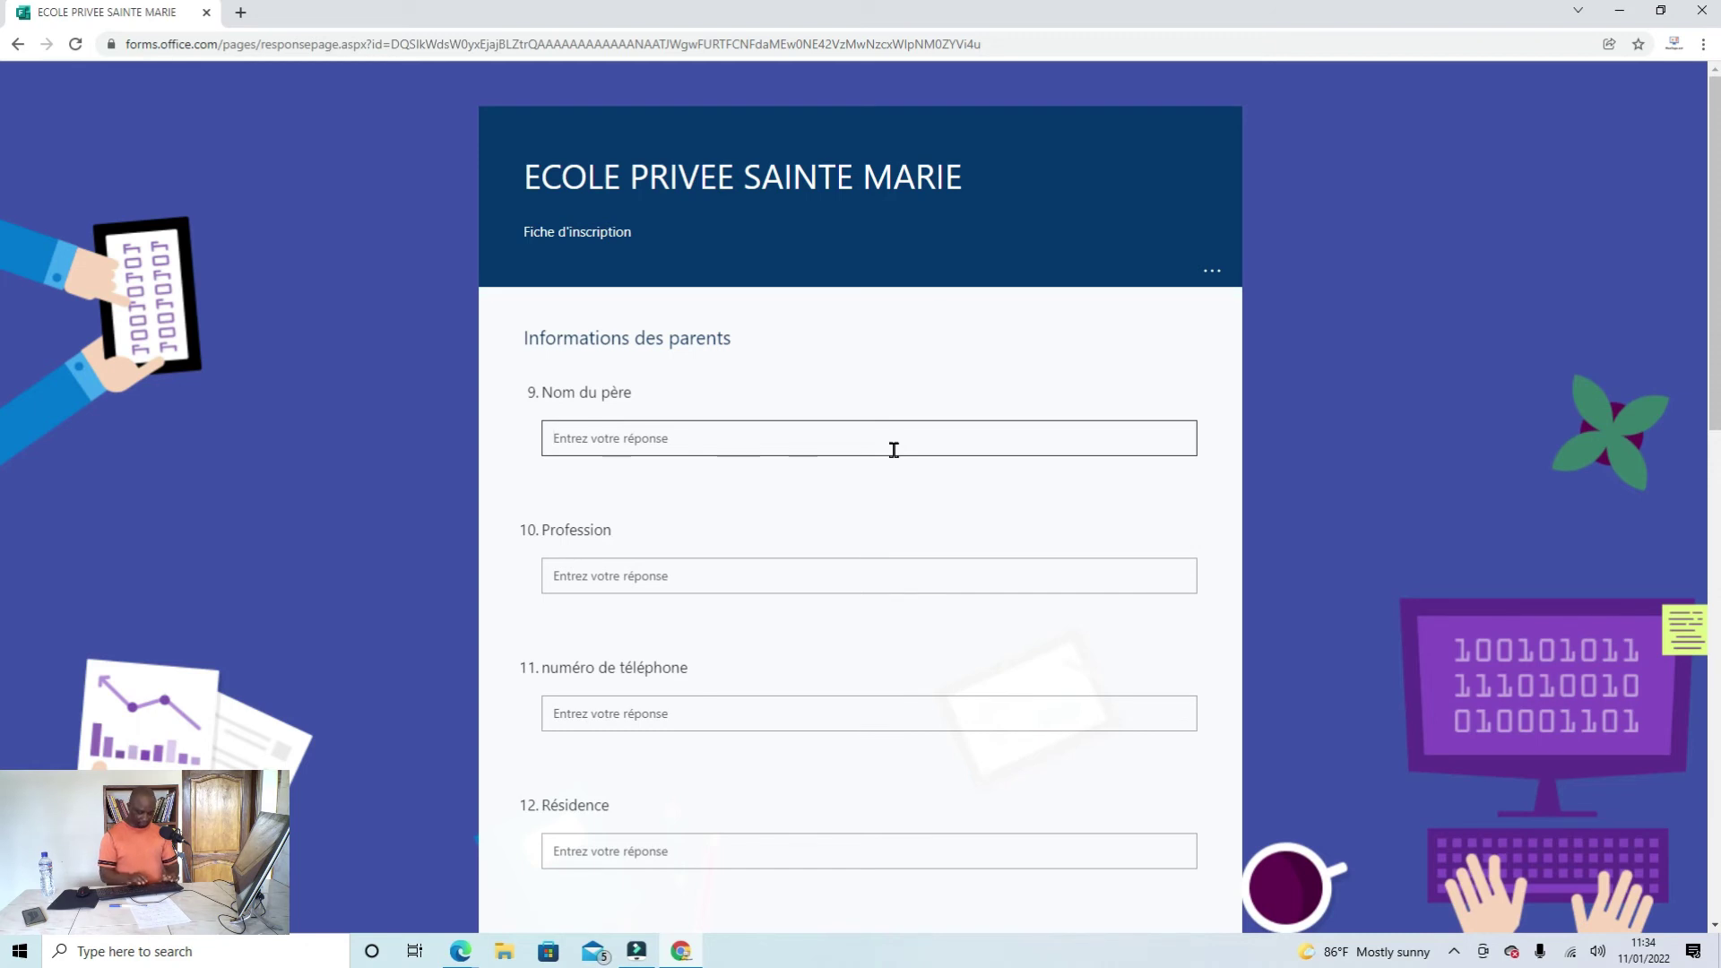
{"action": "type", "text": "K"}
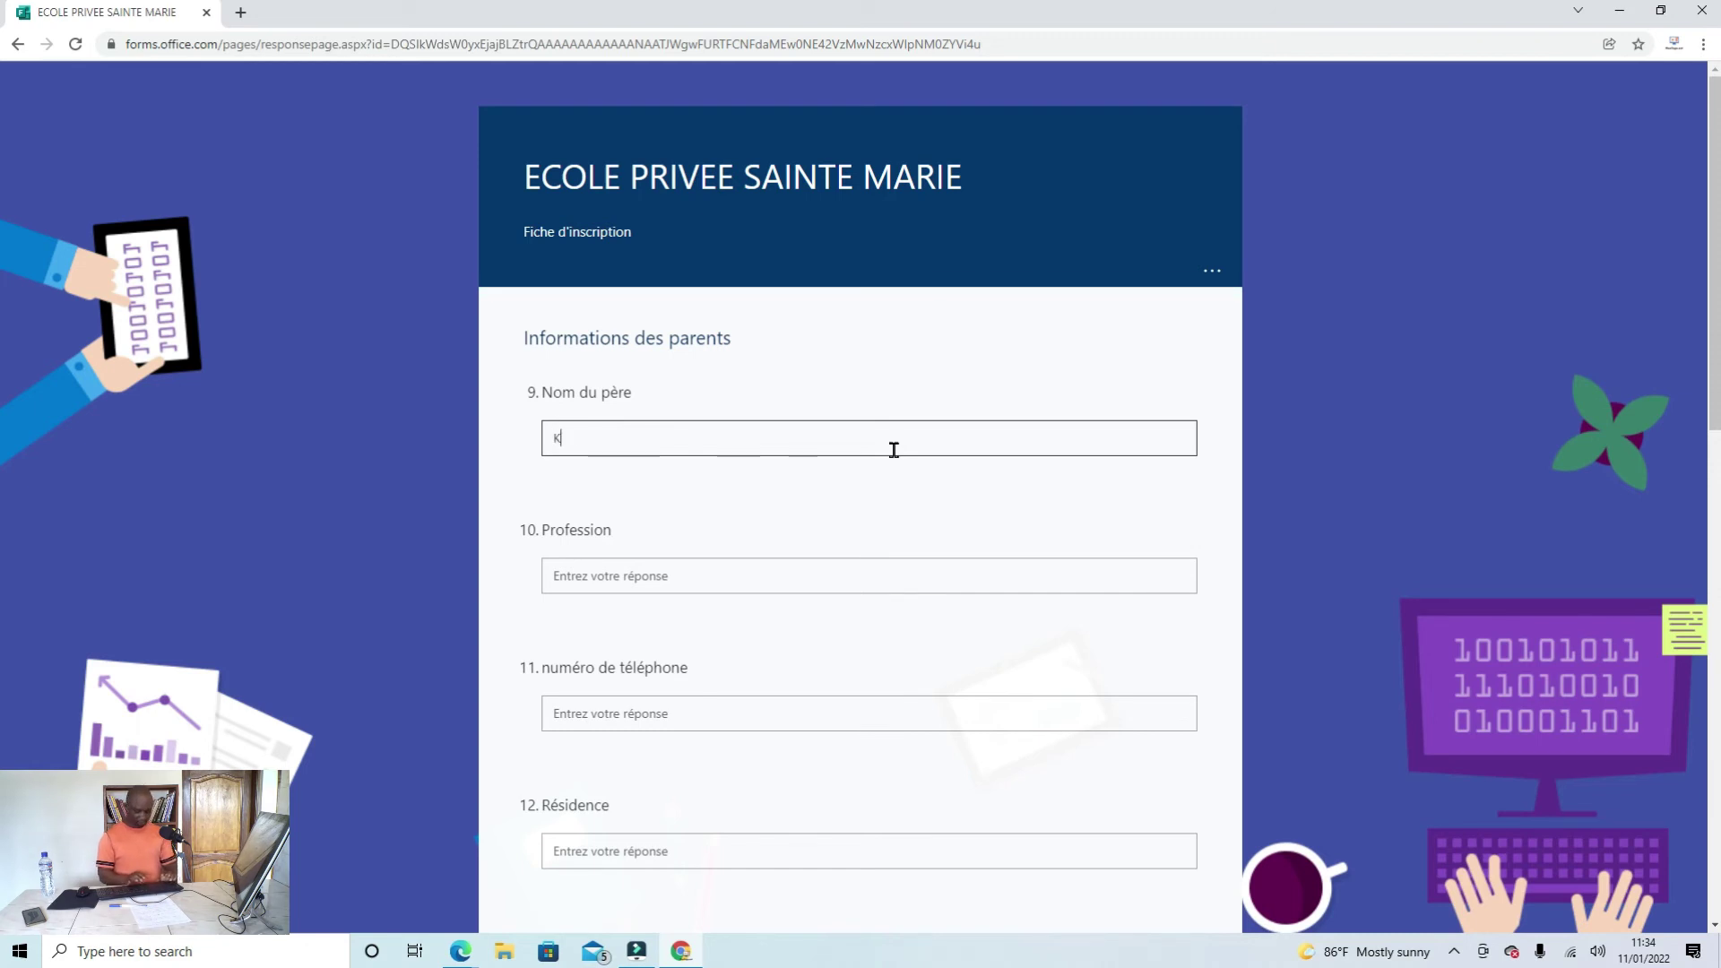
{"action": "type", "text": "ao"}
{"action": "left_click", "coordinate": [724, 573]}
{"action": "type", "text": "Pasteur"}
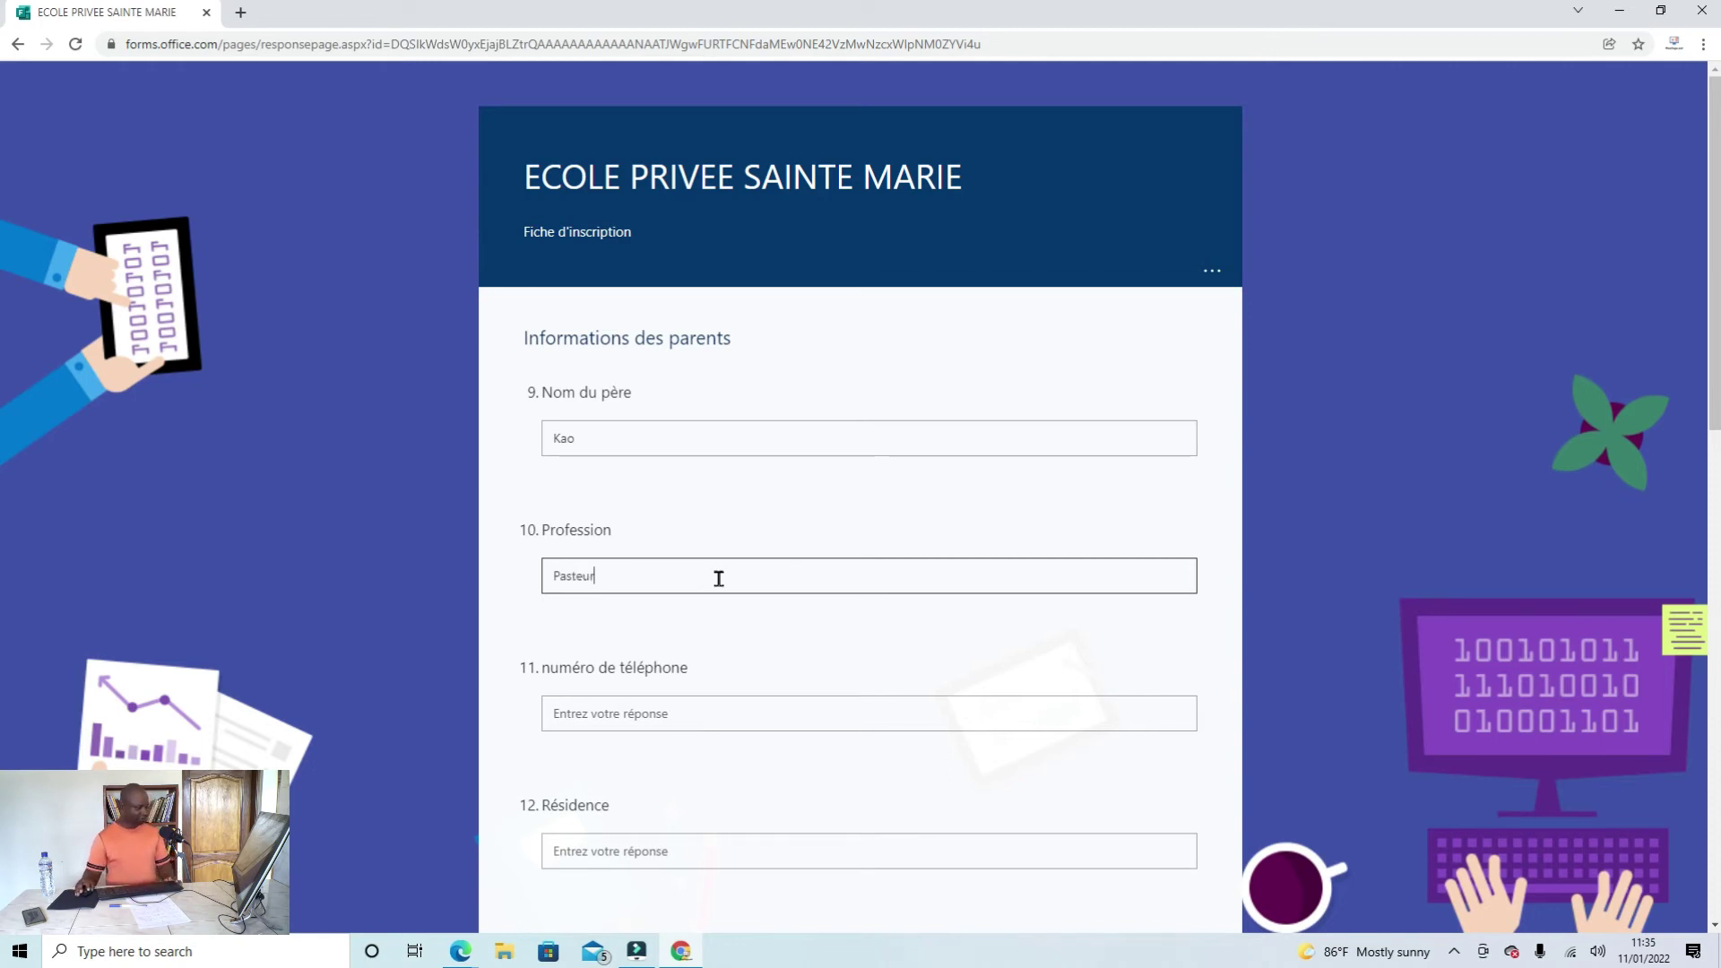
{"action": "left_click", "coordinate": [631, 708]}
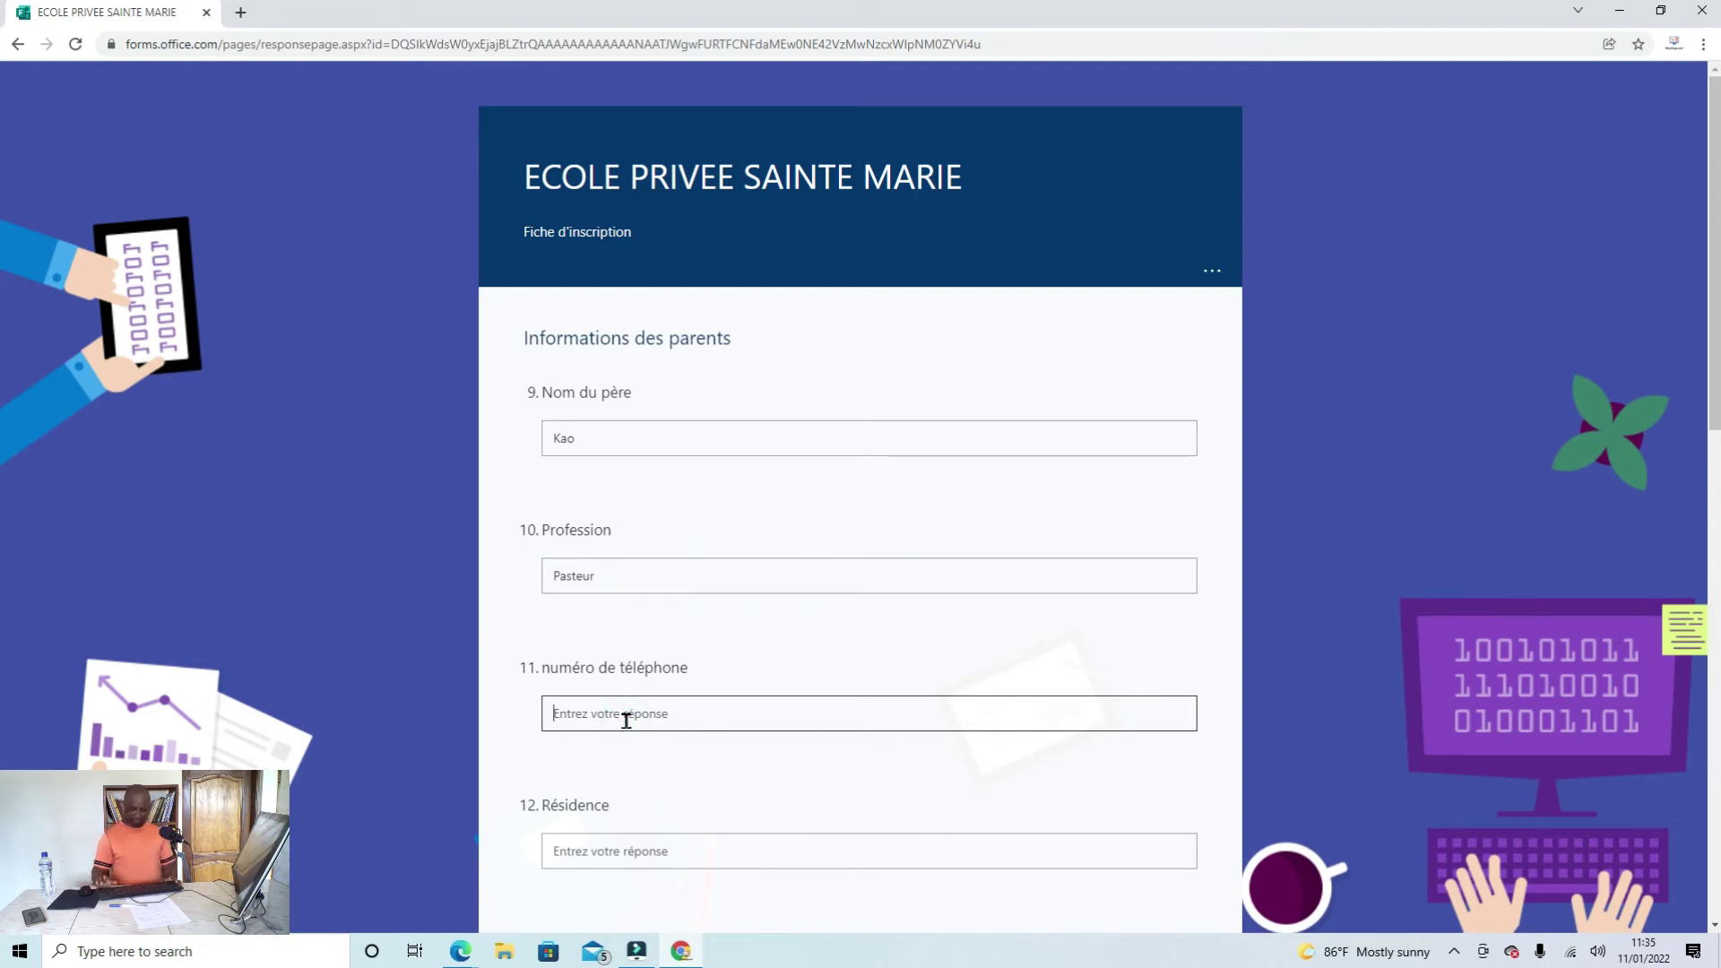
{"action": "type", "text": "96"}
{"action": "type", "text": "666666666"}
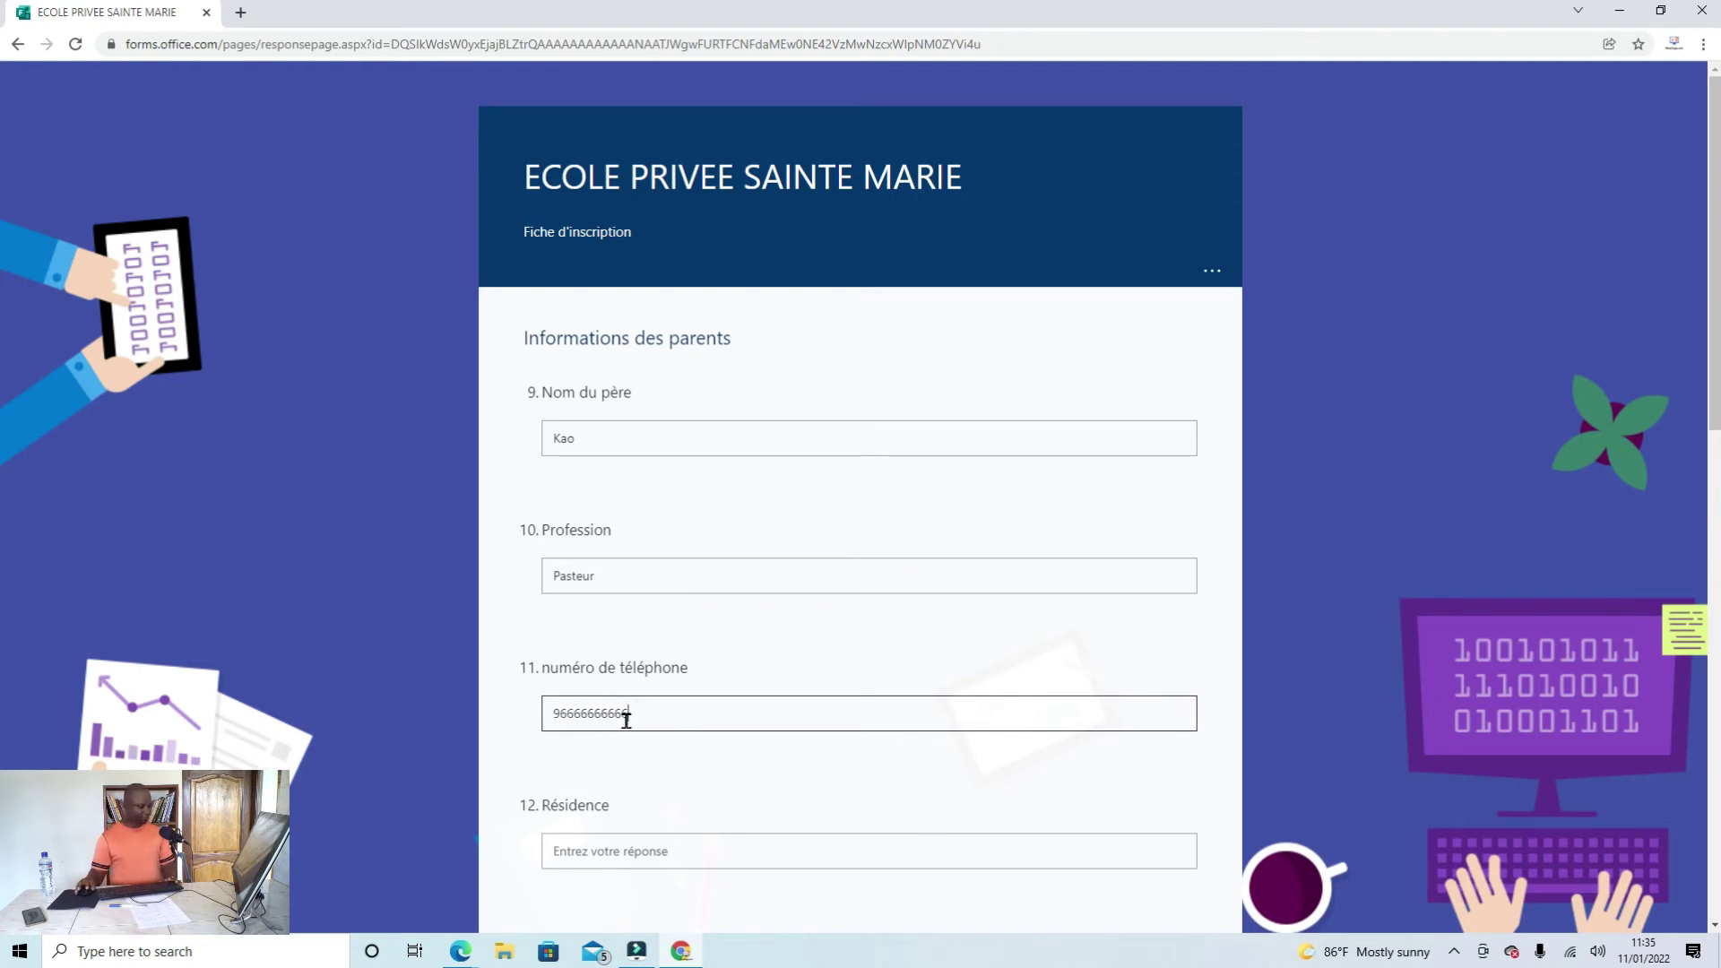
{"action": "left_click", "coordinate": [647, 850]}
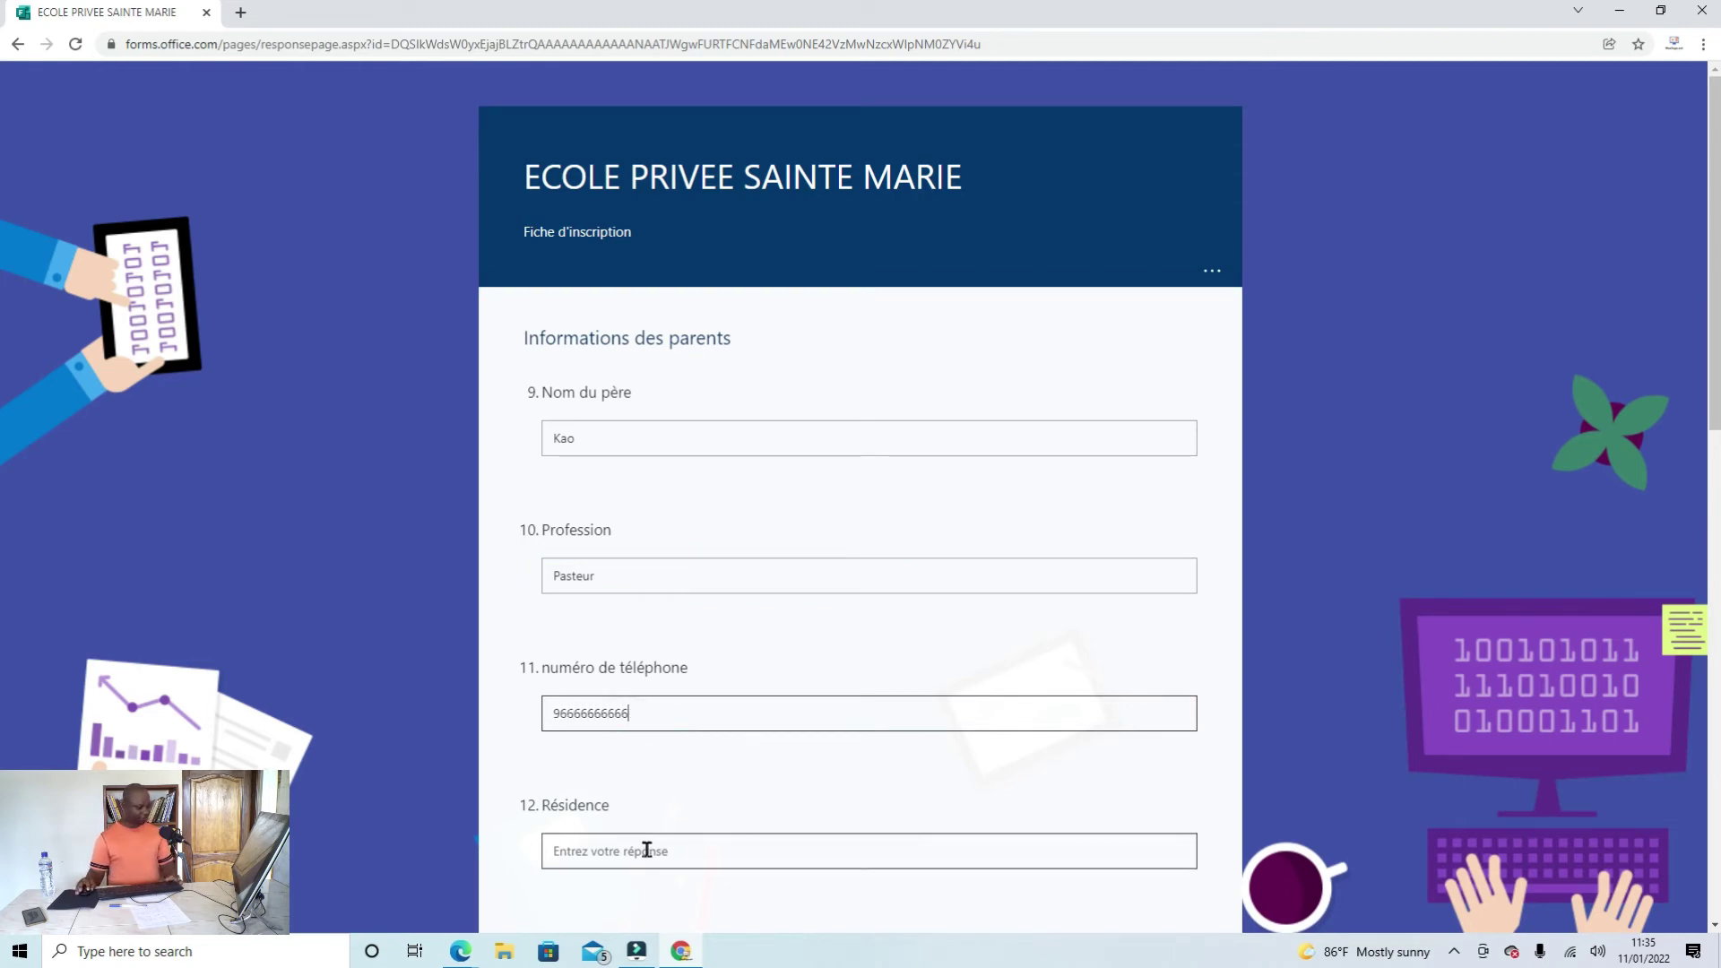
{"action": "type", "text": "Lome"}
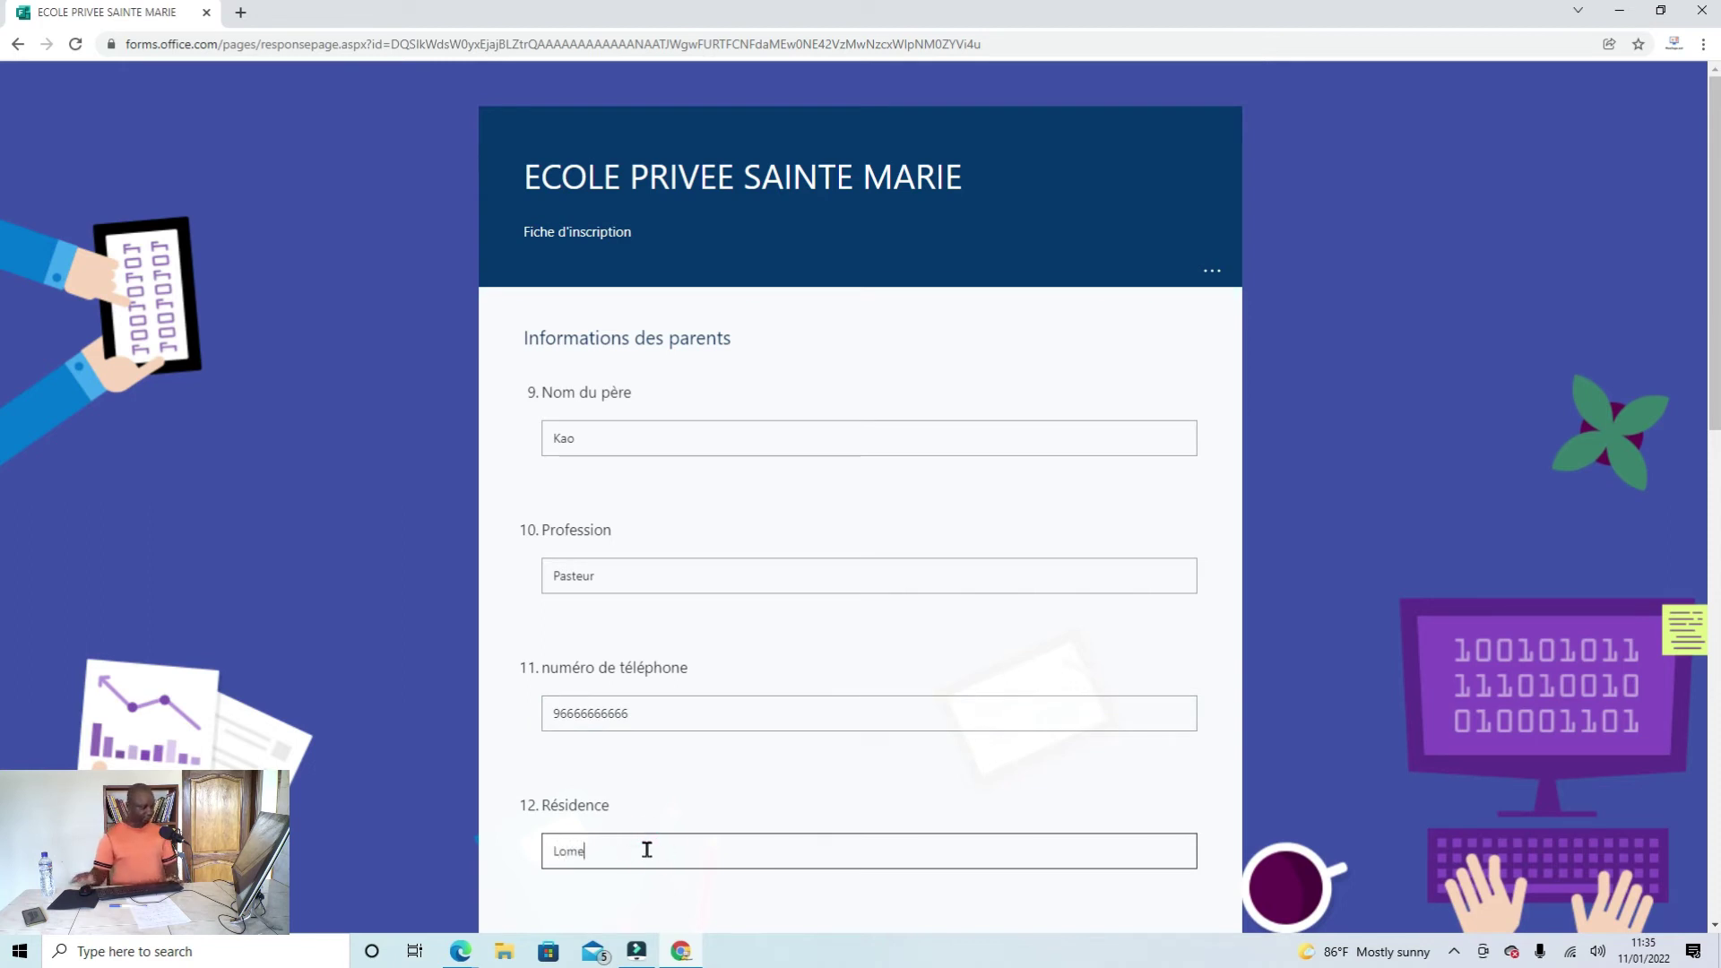
Step: Enter the mother's name, profession Menagere and her phone number
{"action": "scroll", "coordinate": [647, 850], "scroll_direction": "down", "scroll_amount": 3}
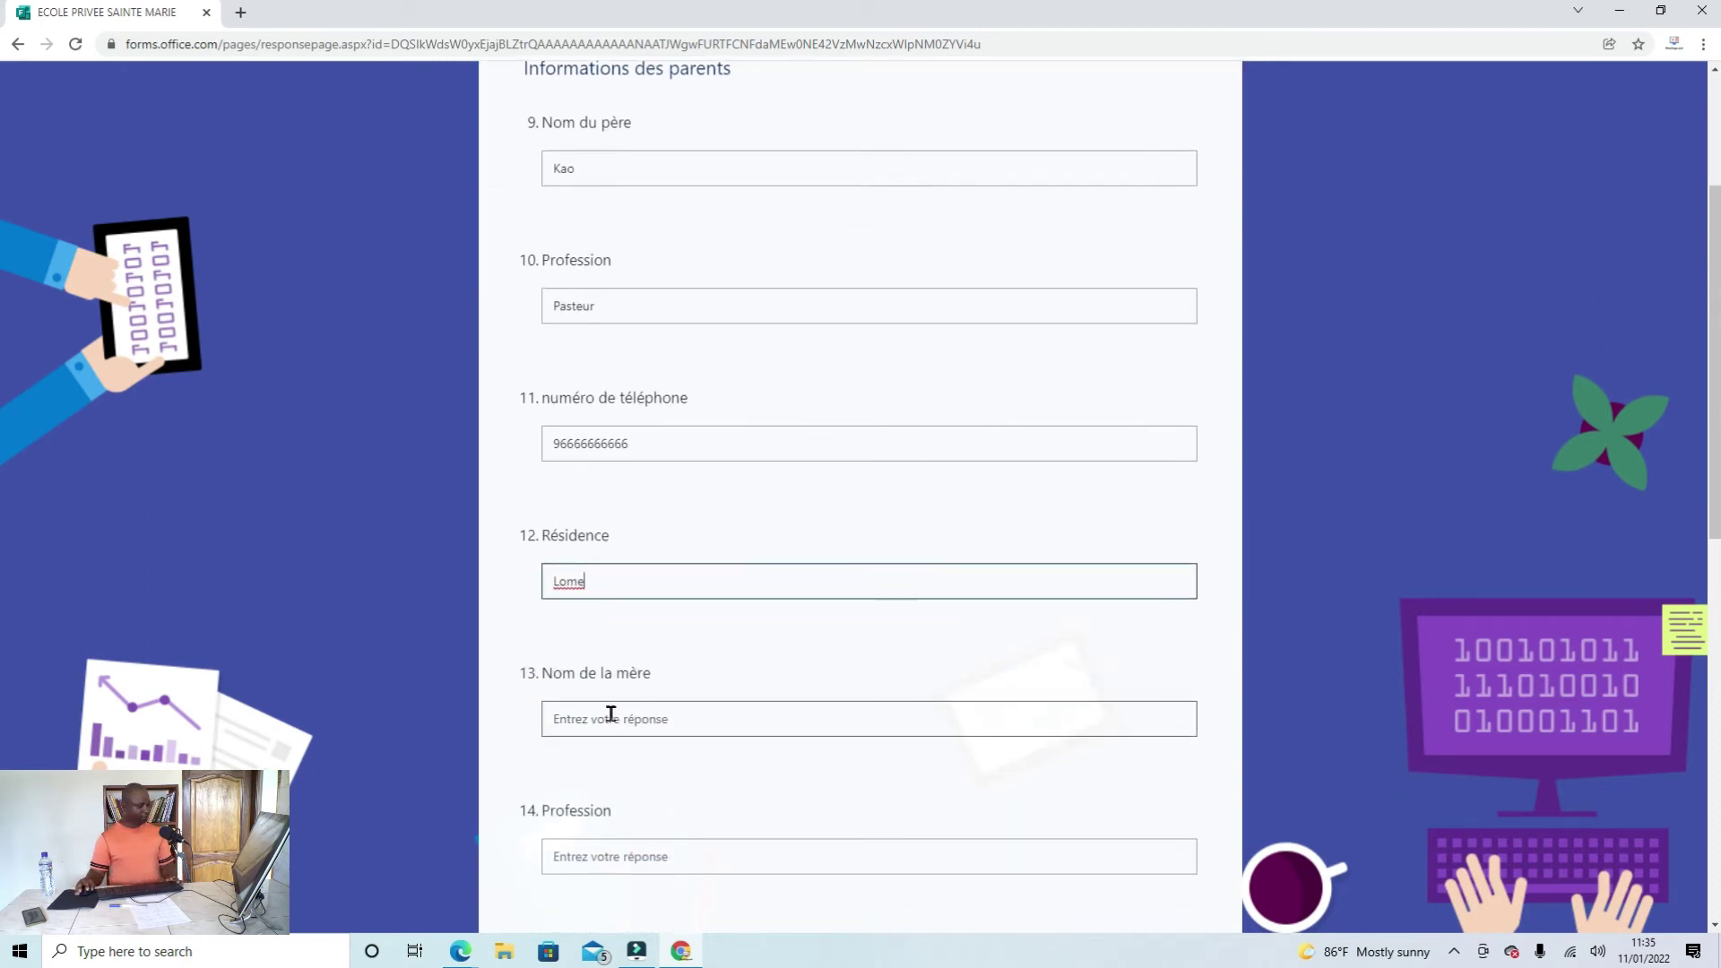
{"action": "left_click", "coordinate": [611, 714]}
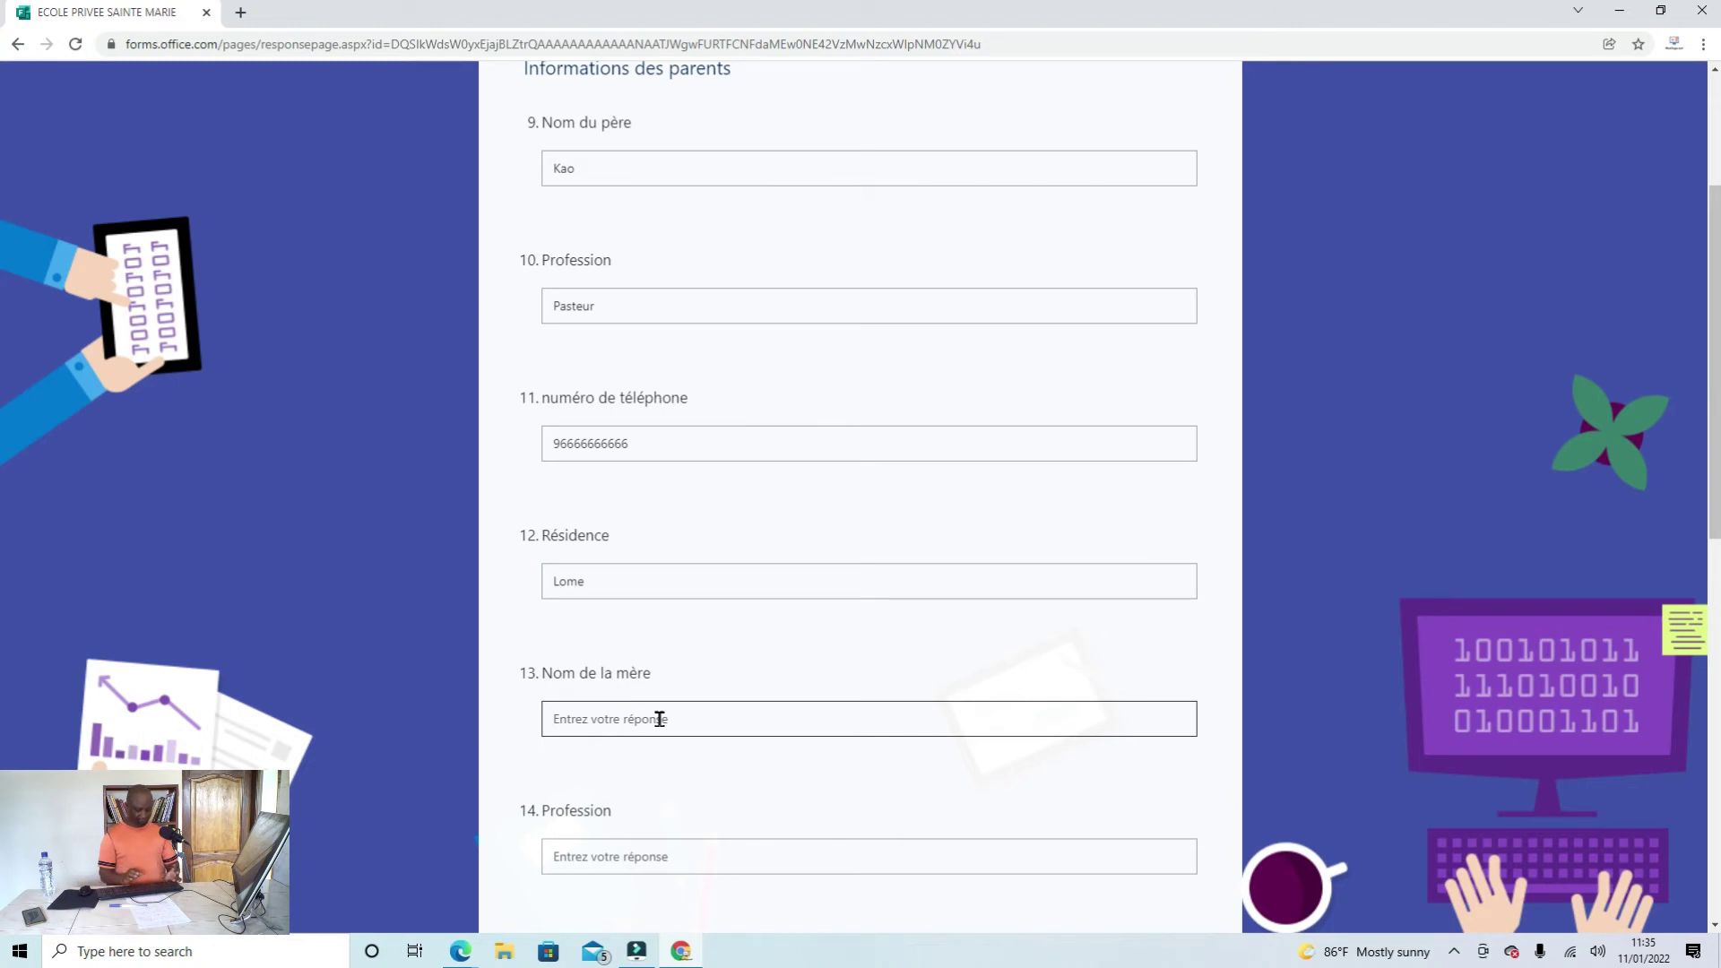
{"action": "type", "text": "Yawa"}
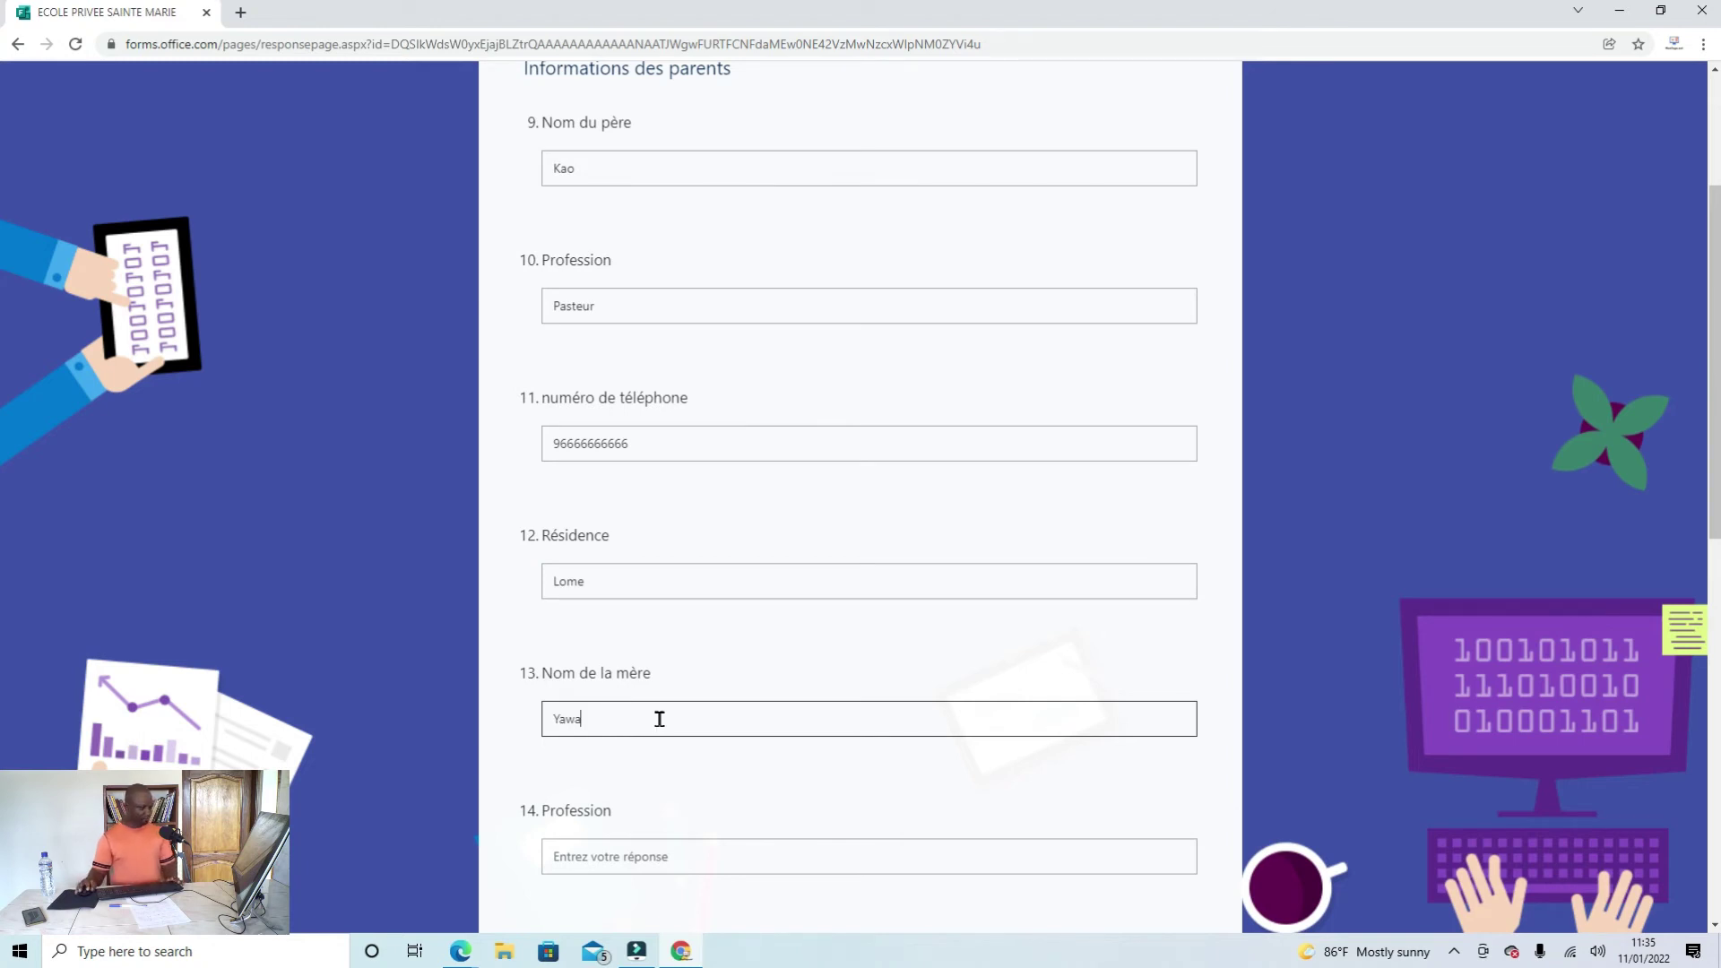
{"action": "left_click", "coordinate": [609, 859]}
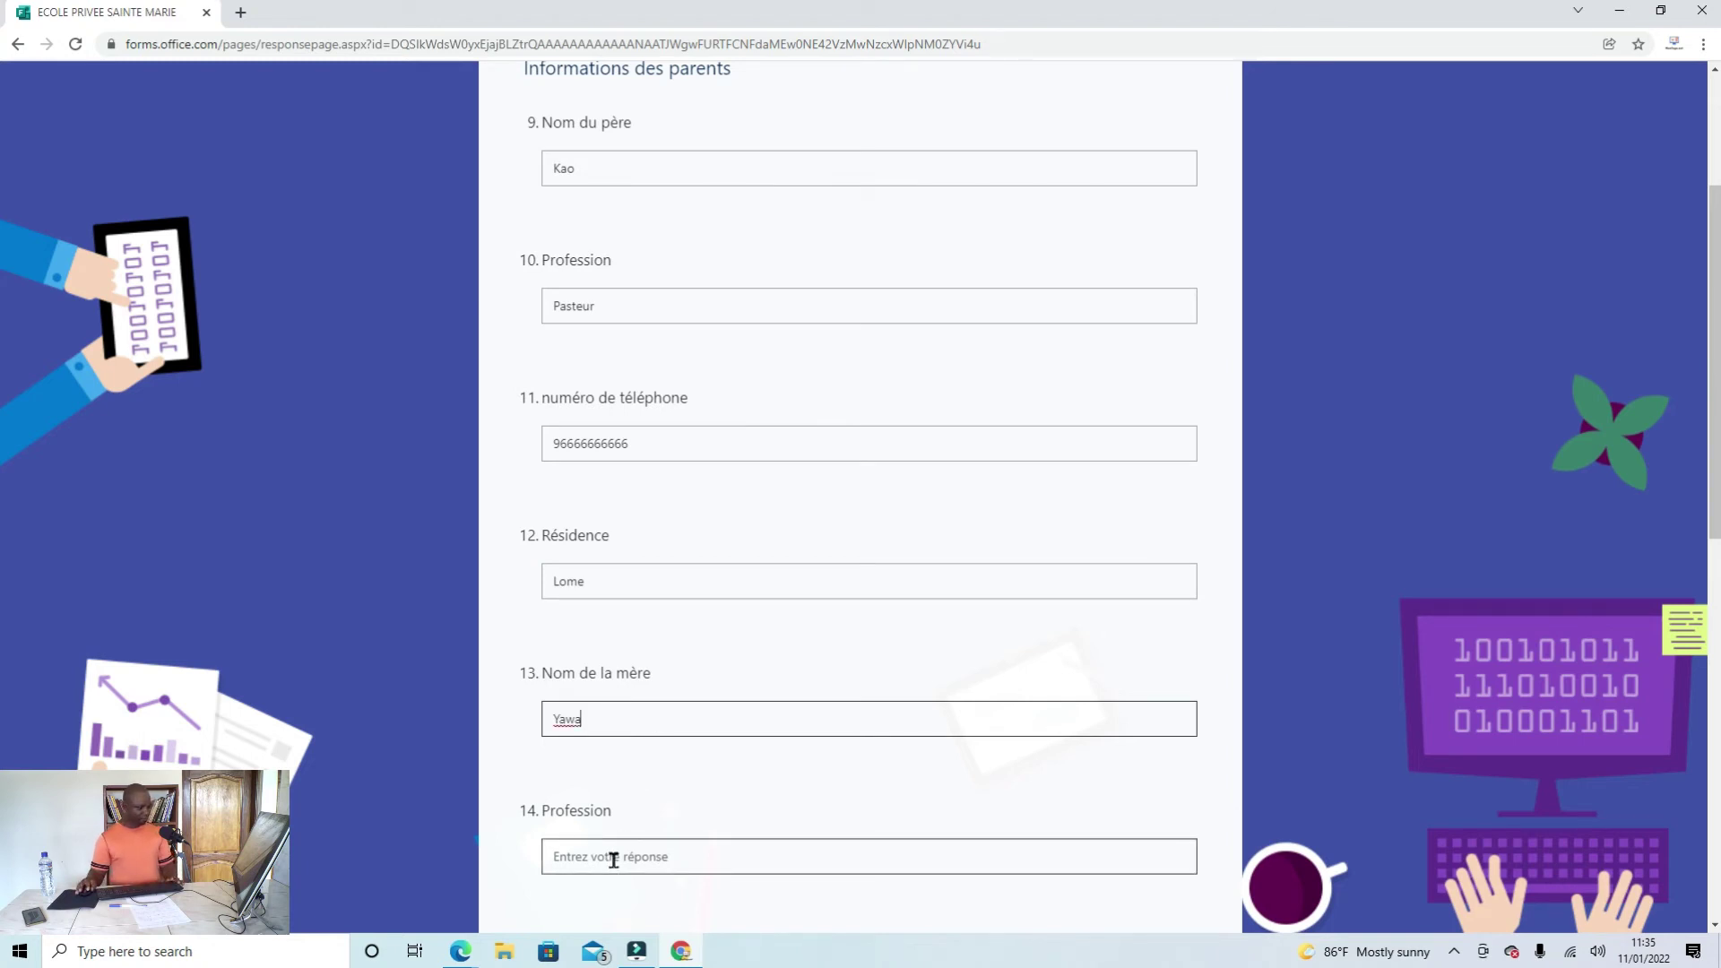
{"action": "scroll", "coordinate": [746, 859], "scroll_direction": "down", "scroll_amount": 2}
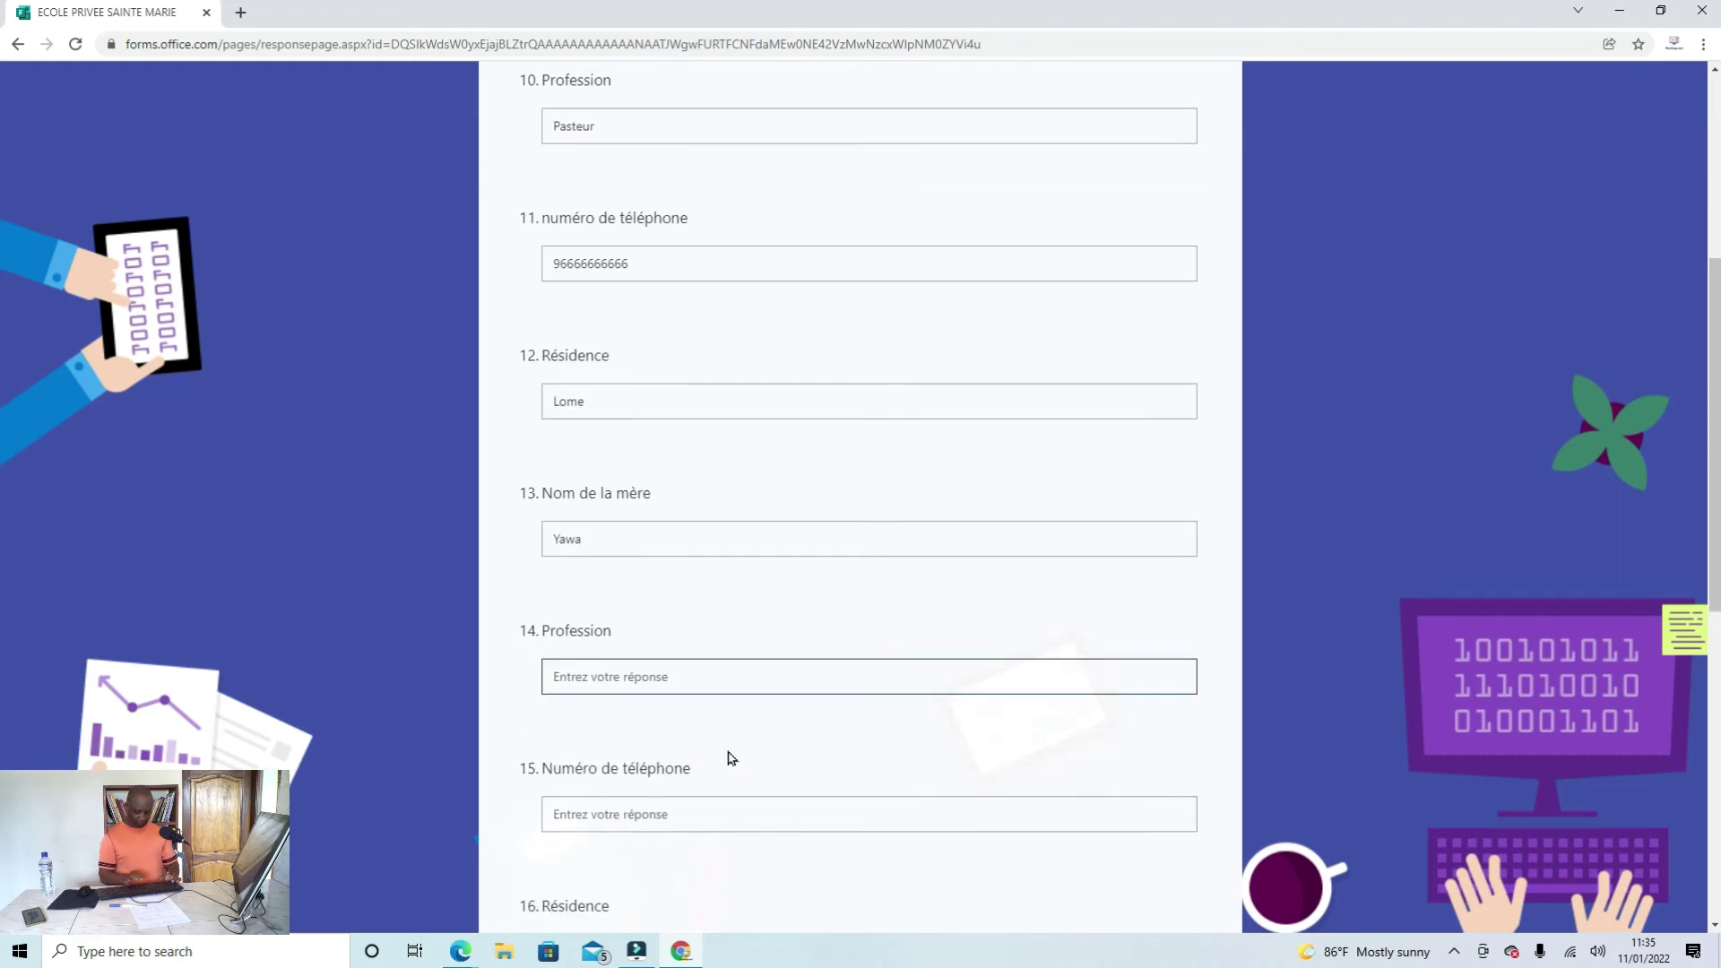
{"action": "type", "text": "Menagere"}
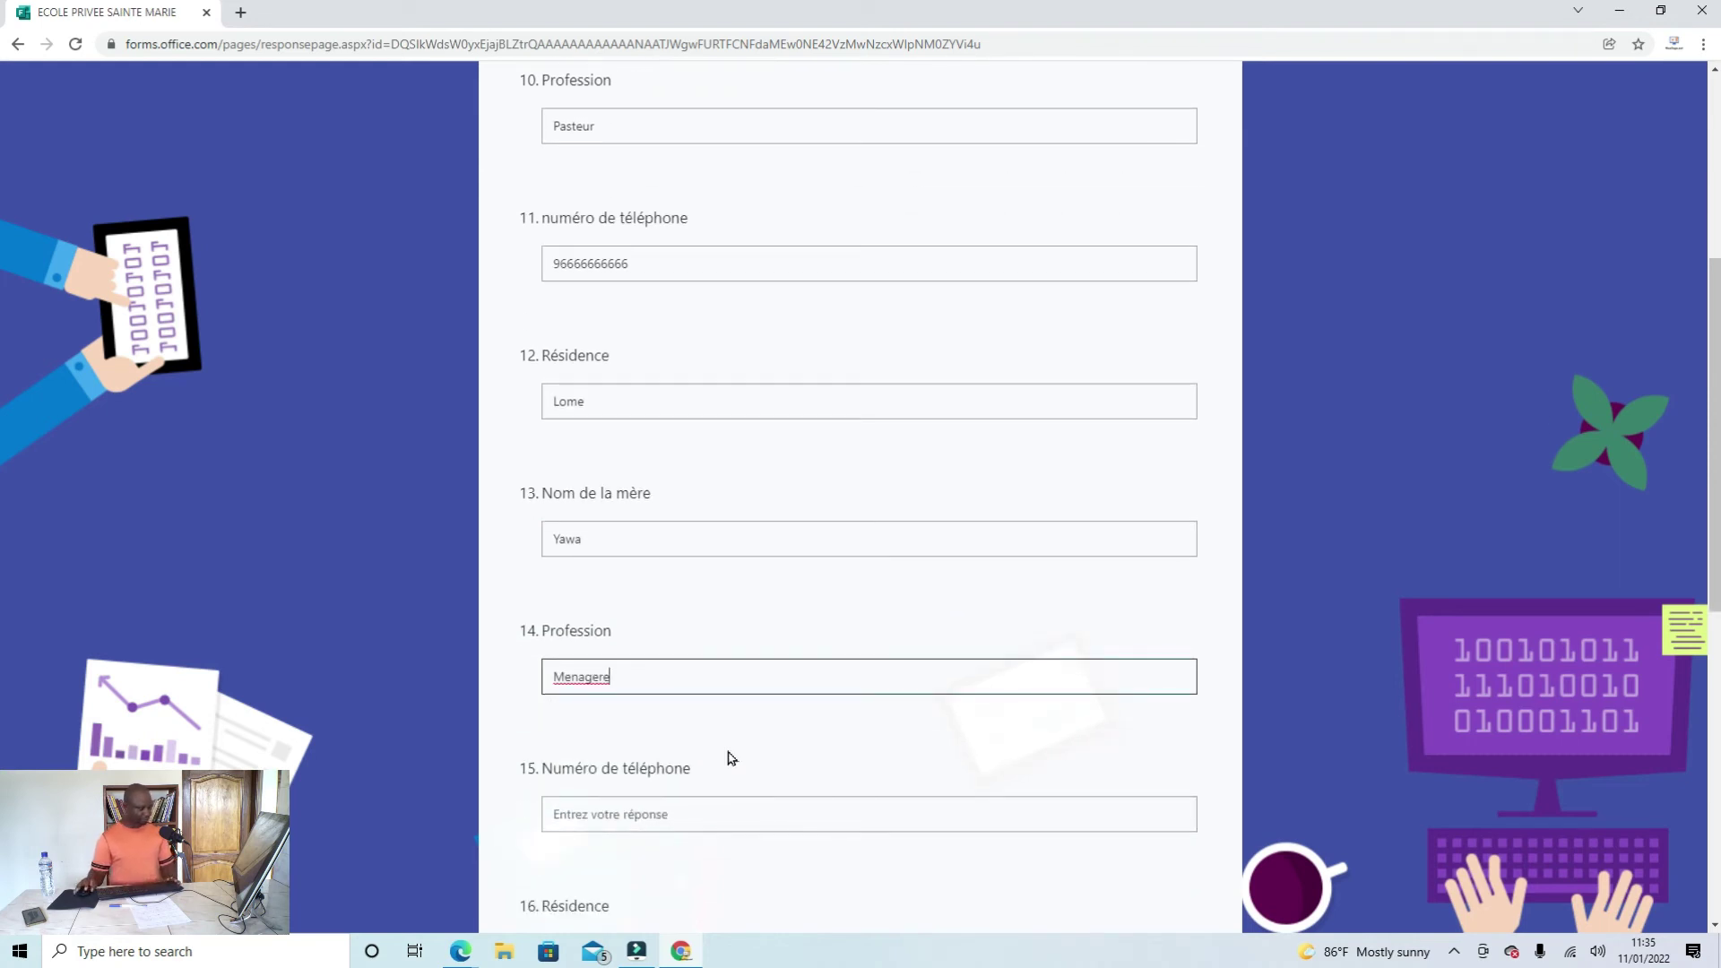
{"action": "left_click", "coordinate": [670, 816]}
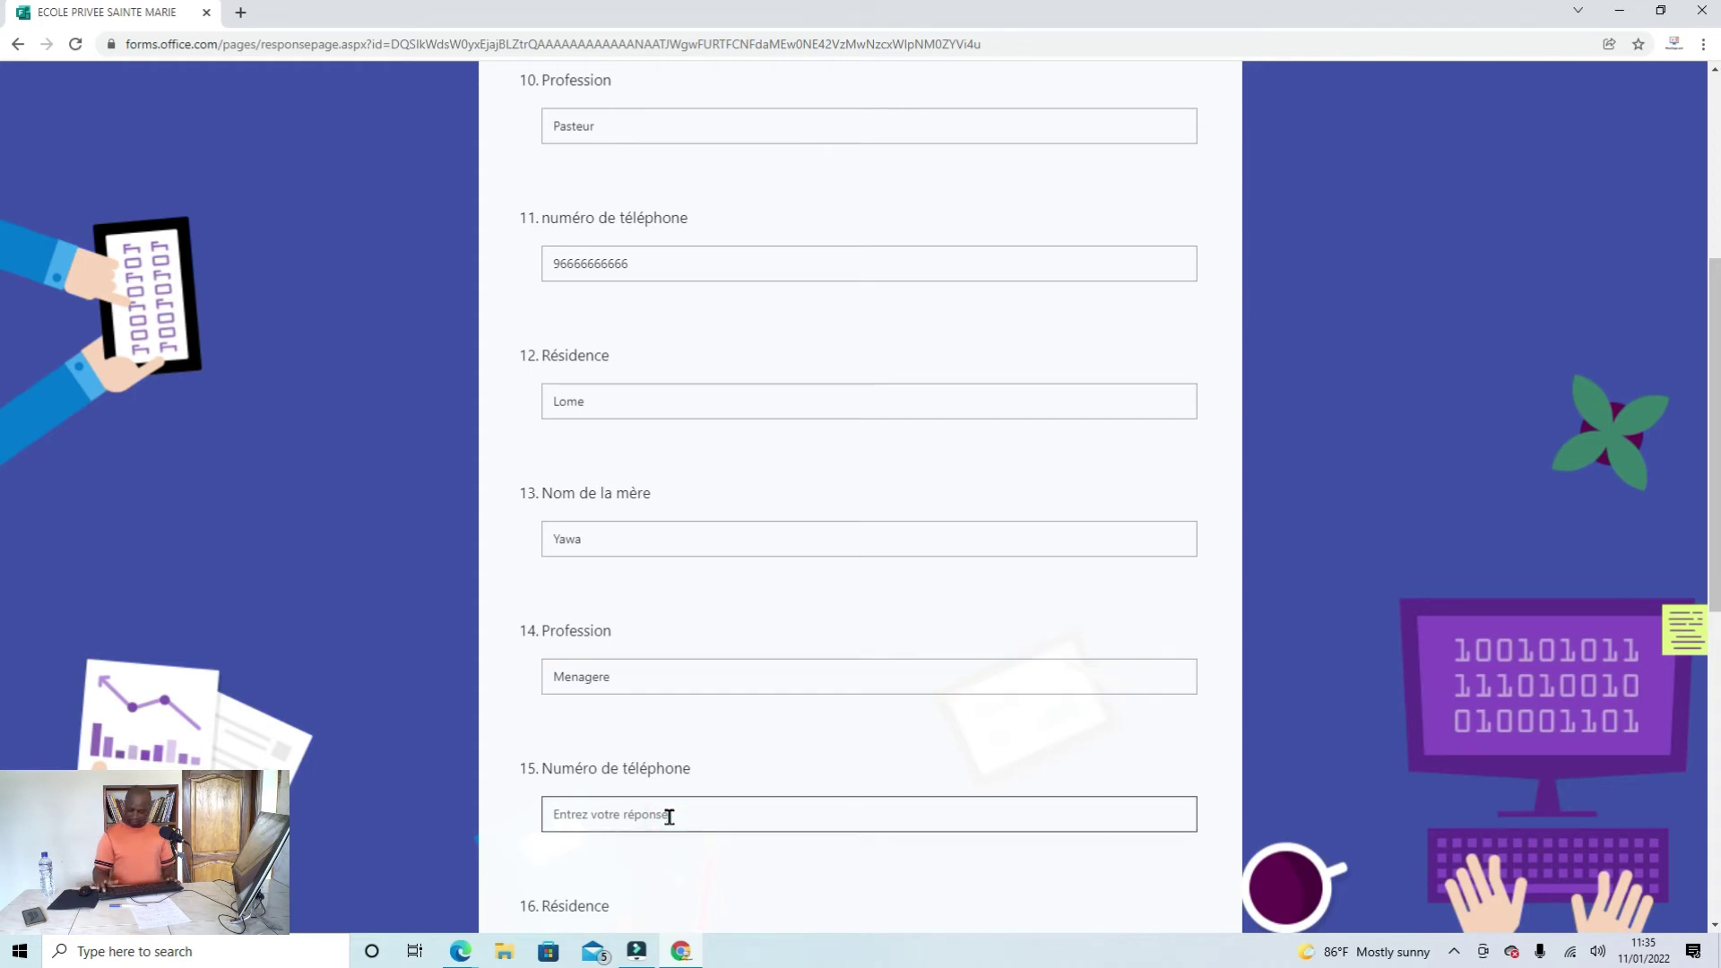
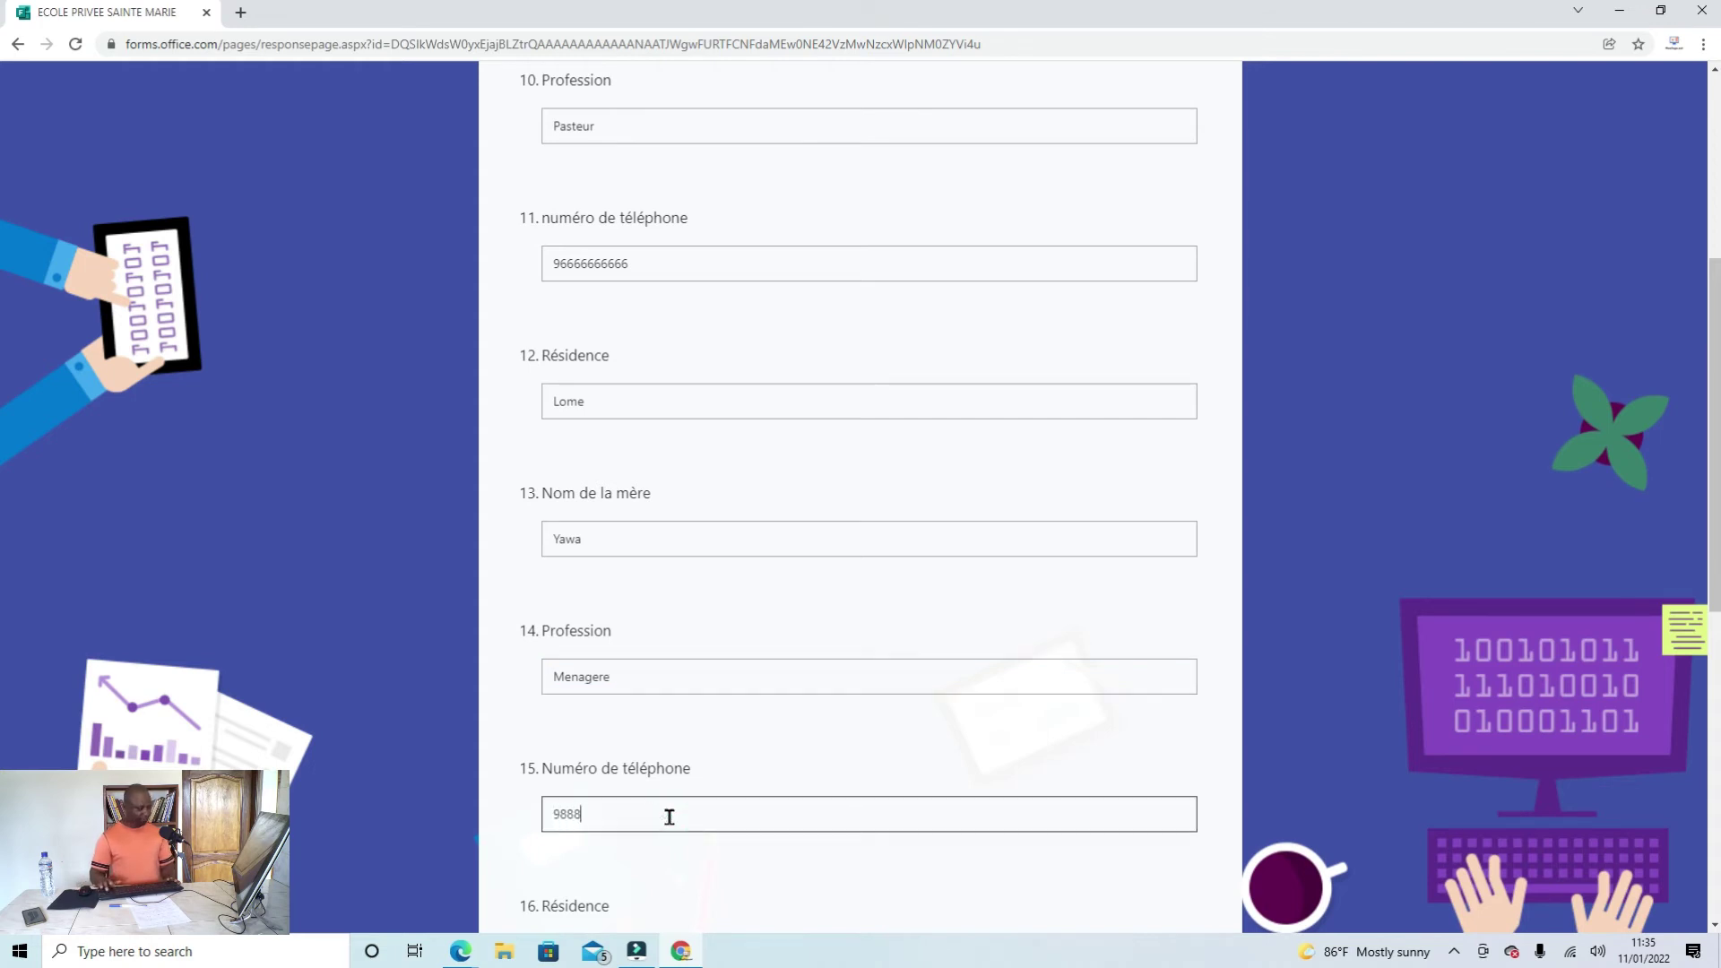
Step: Answer the mother's residence Lome, the person to notify, and relation Mere
{"action": "scroll", "coordinate": [670, 815], "scroll_direction": "down", "scroll_amount": 2}
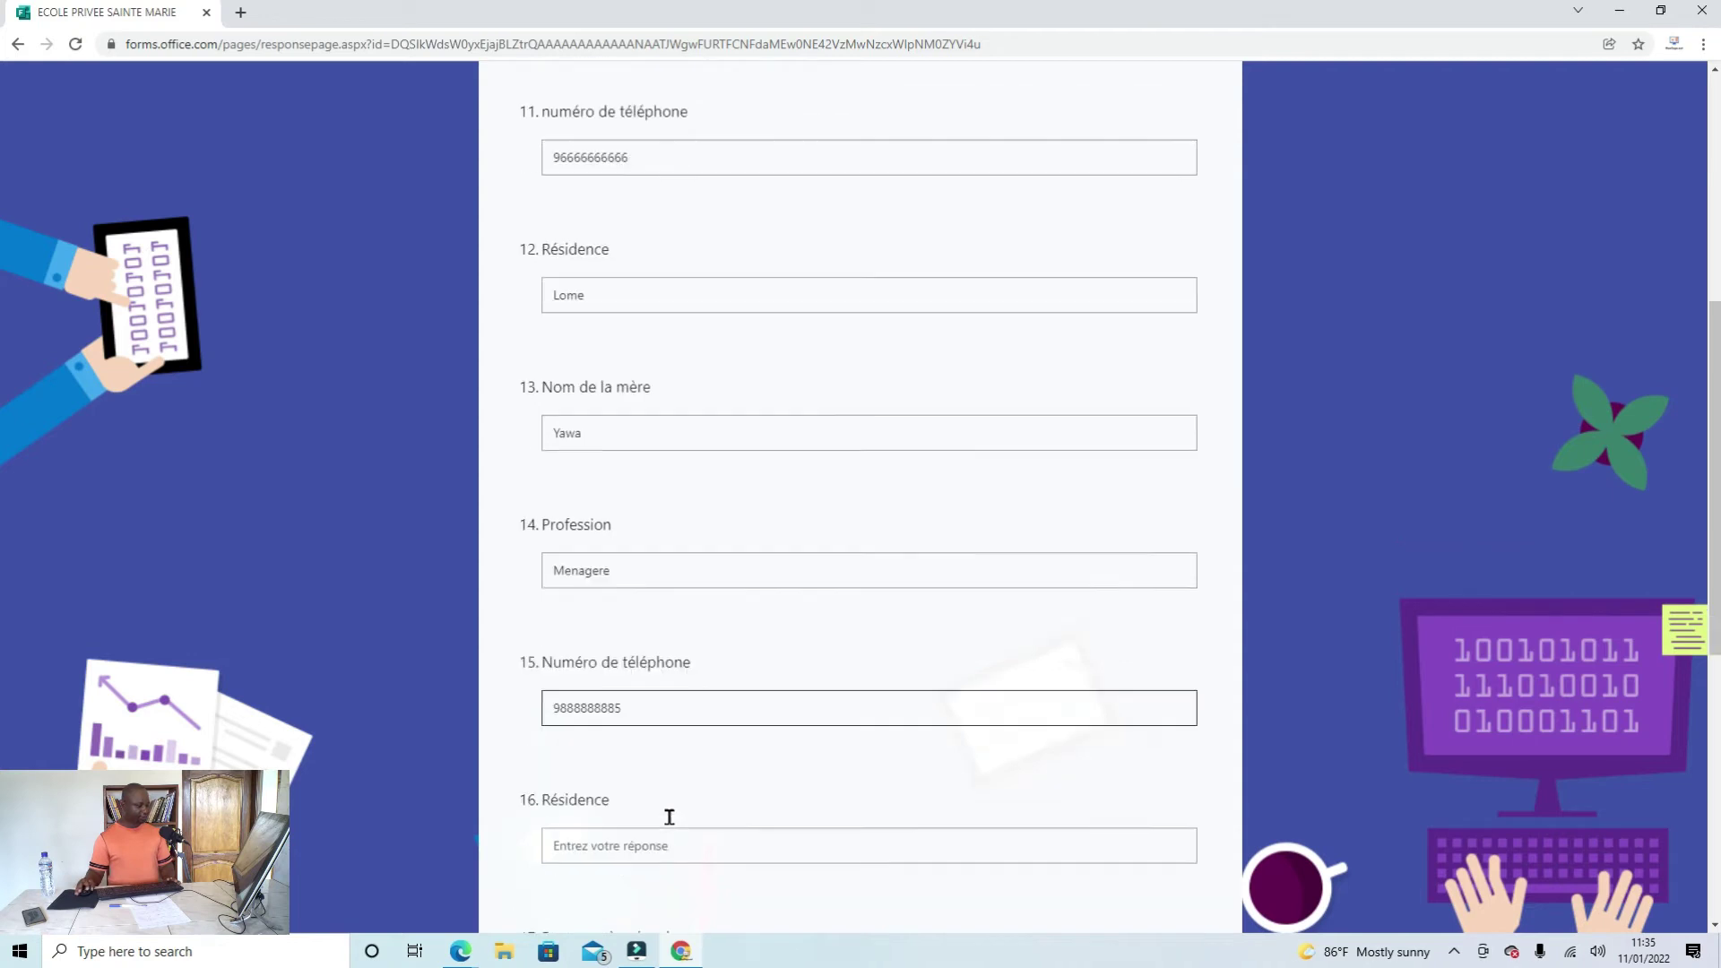
{"action": "left_click", "coordinate": [618, 773]}
{"action": "type", "text": "Lome"}
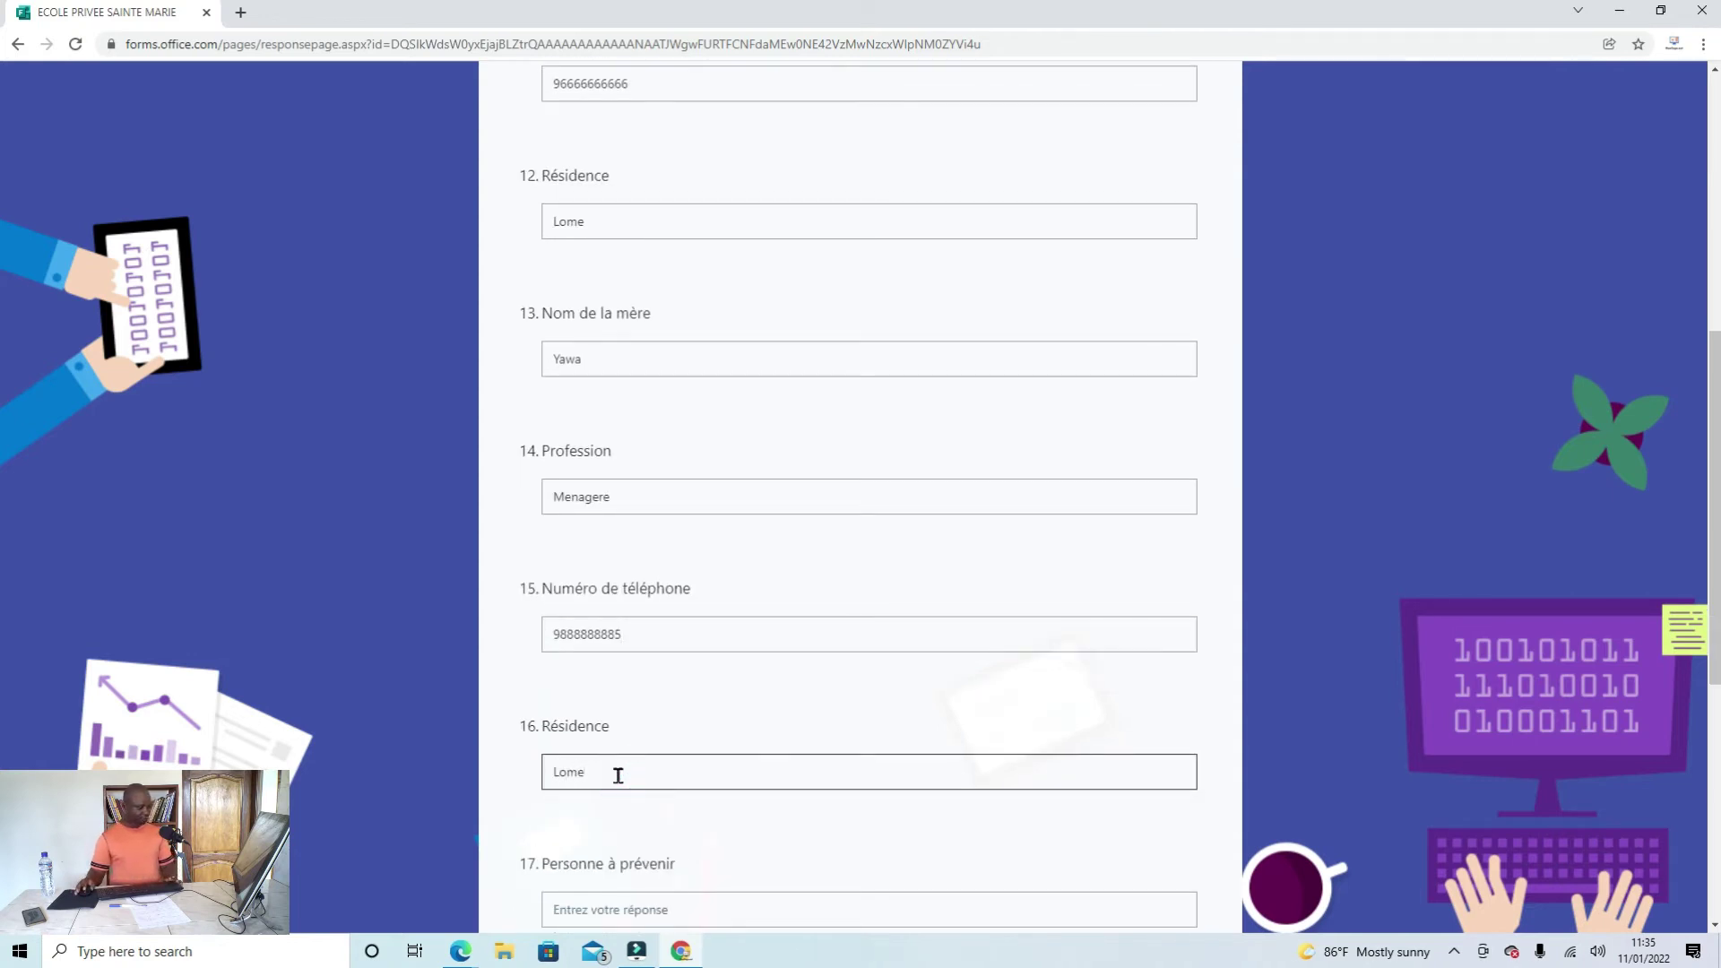
{"action": "scroll", "coordinate": [672, 819], "scroll_direction": "down", "scroll_amount": 3}
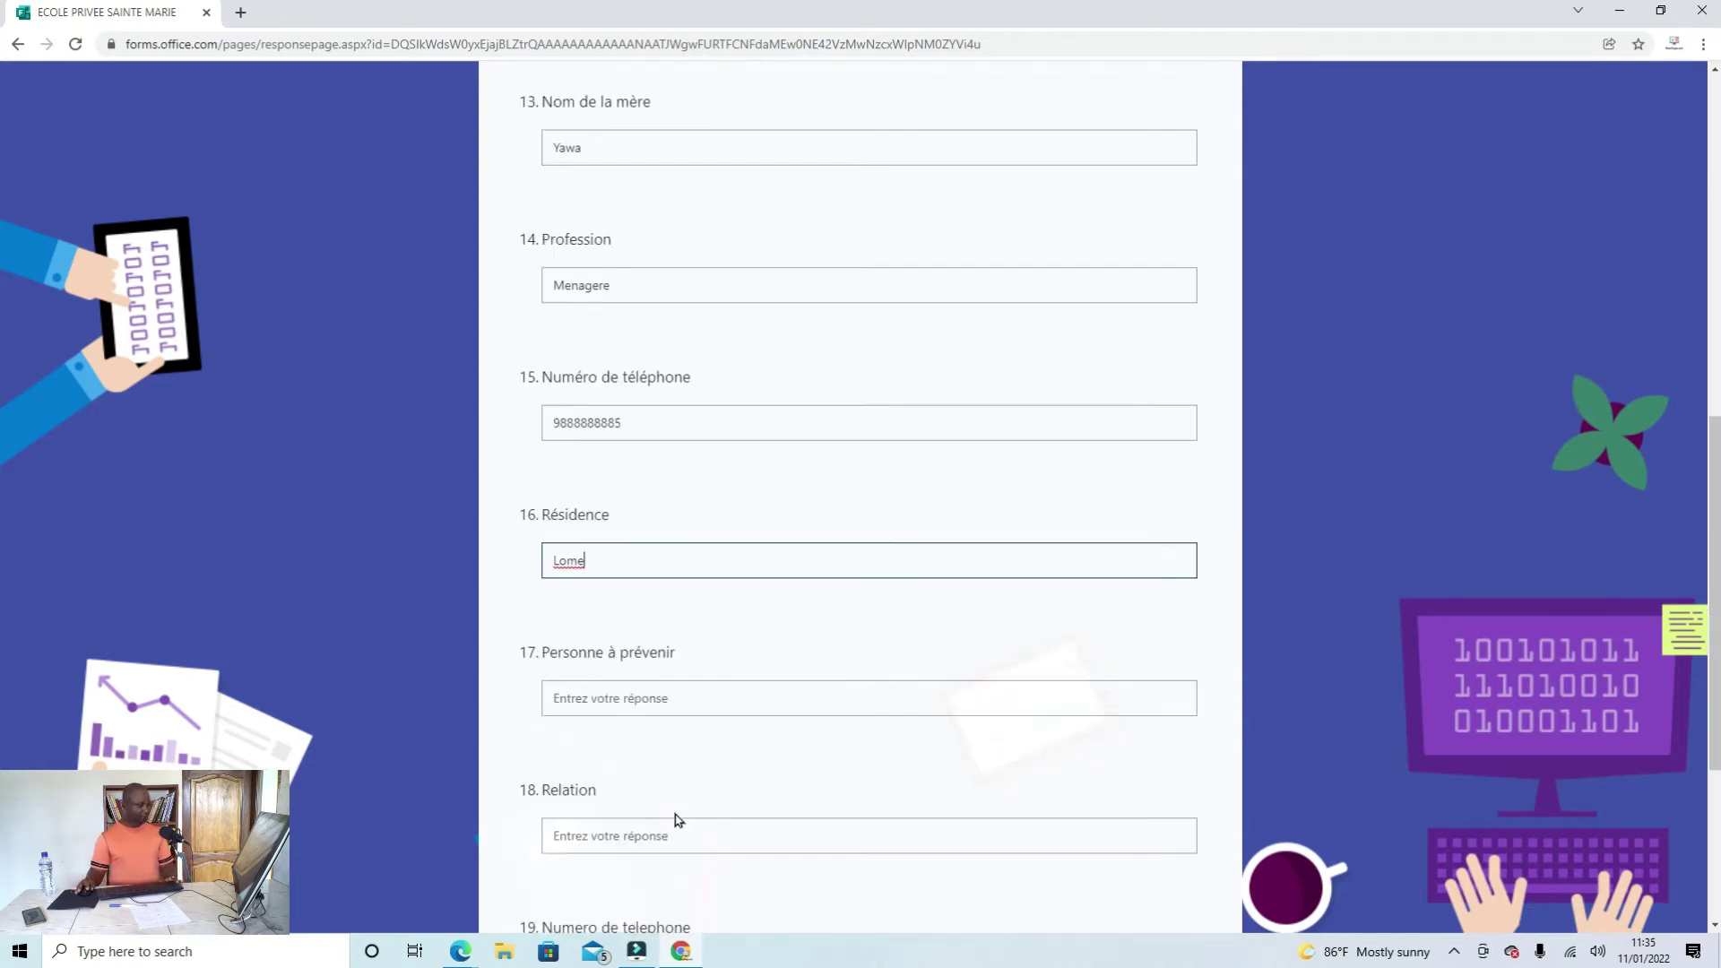
{"action": "left_click", "coordinate": [584, 639]}
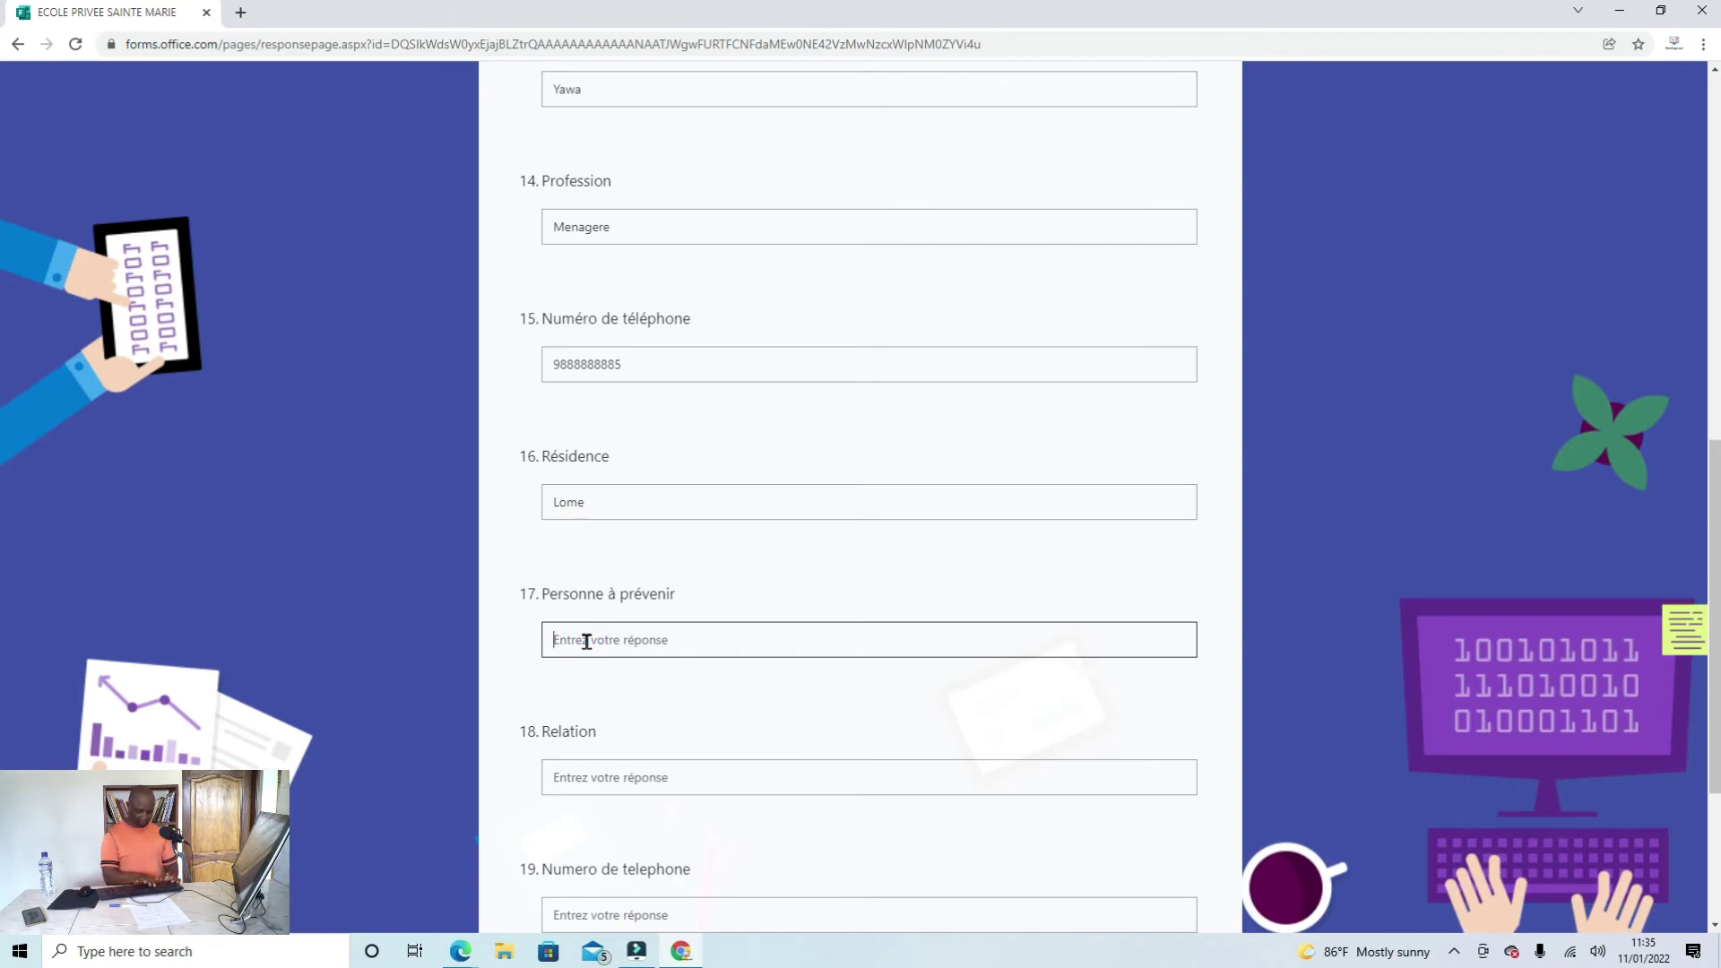
{"action": "type", "text": "Y"}
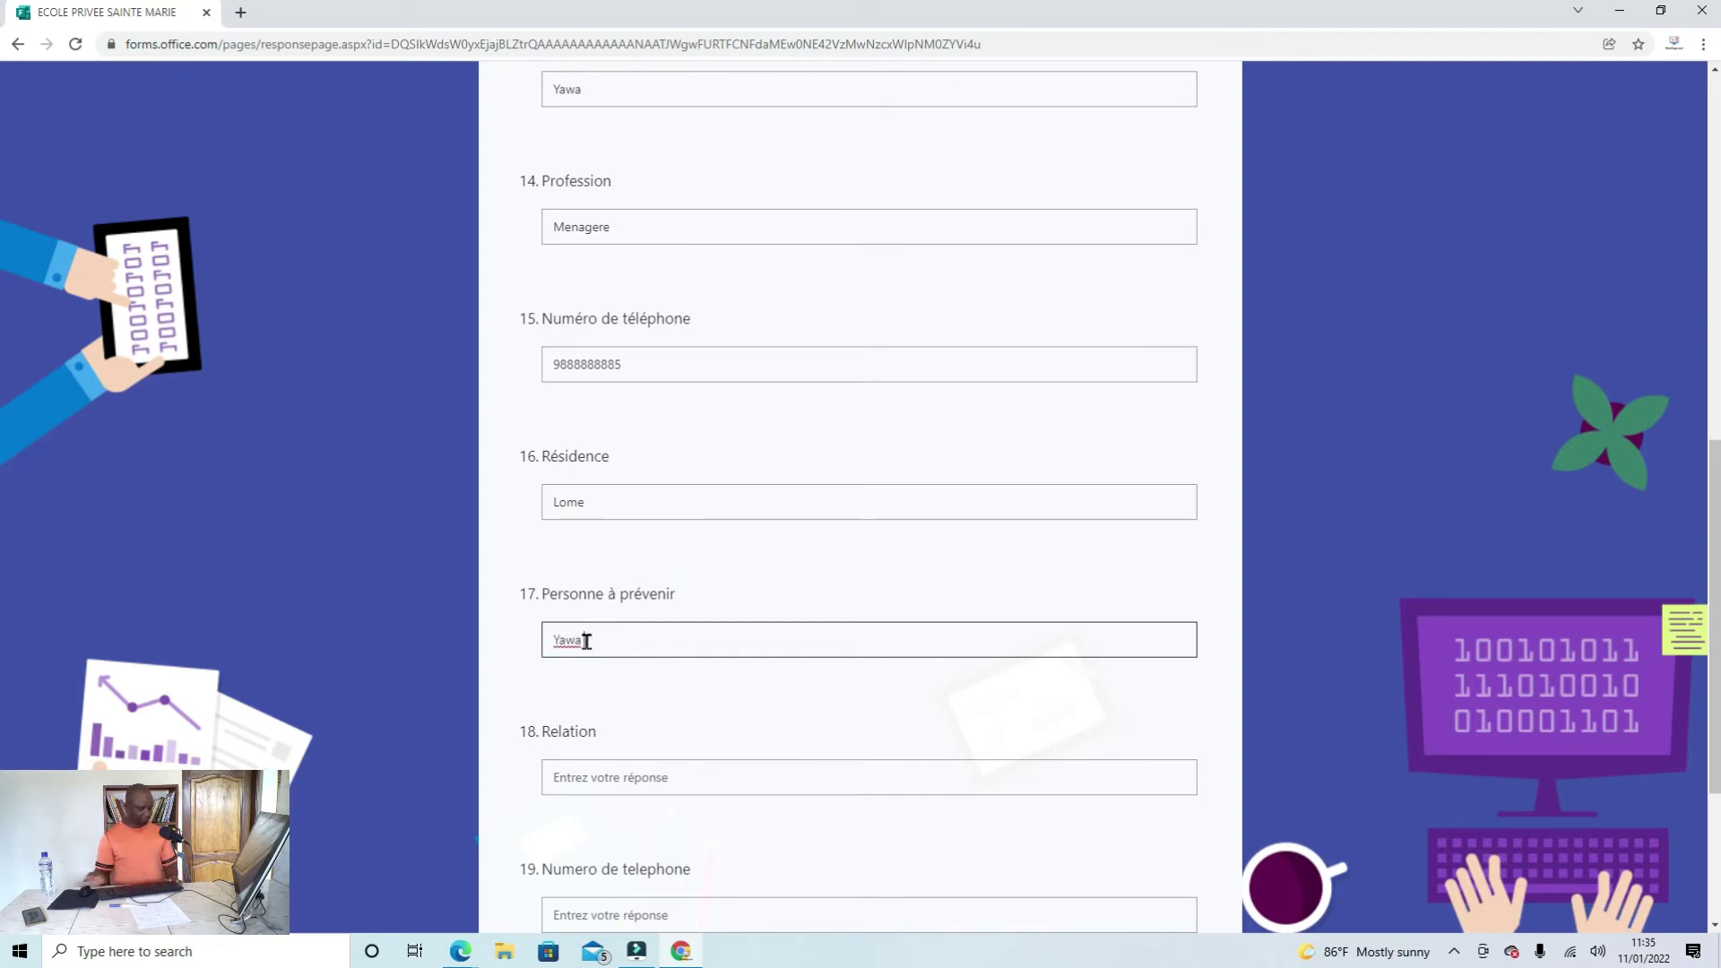
{"action": "type", "text": "awa"}
{"action": "left_click", "coordinate": [610, 775]}
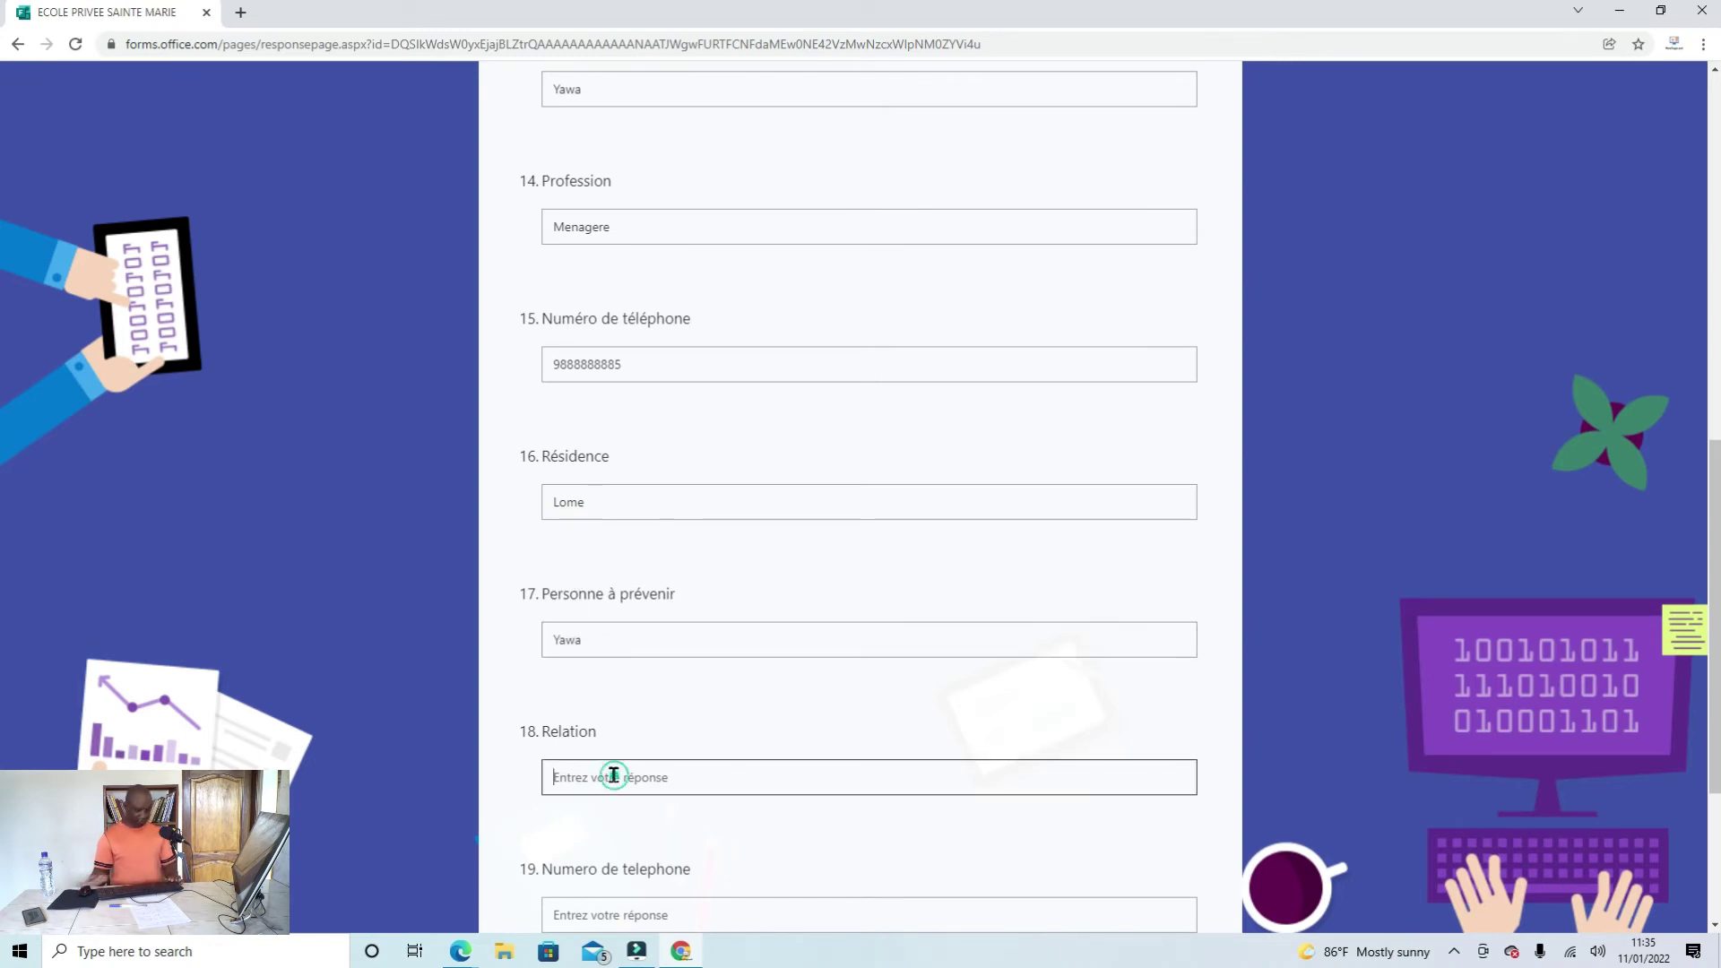
{"action": "type", "text": "Mere"}
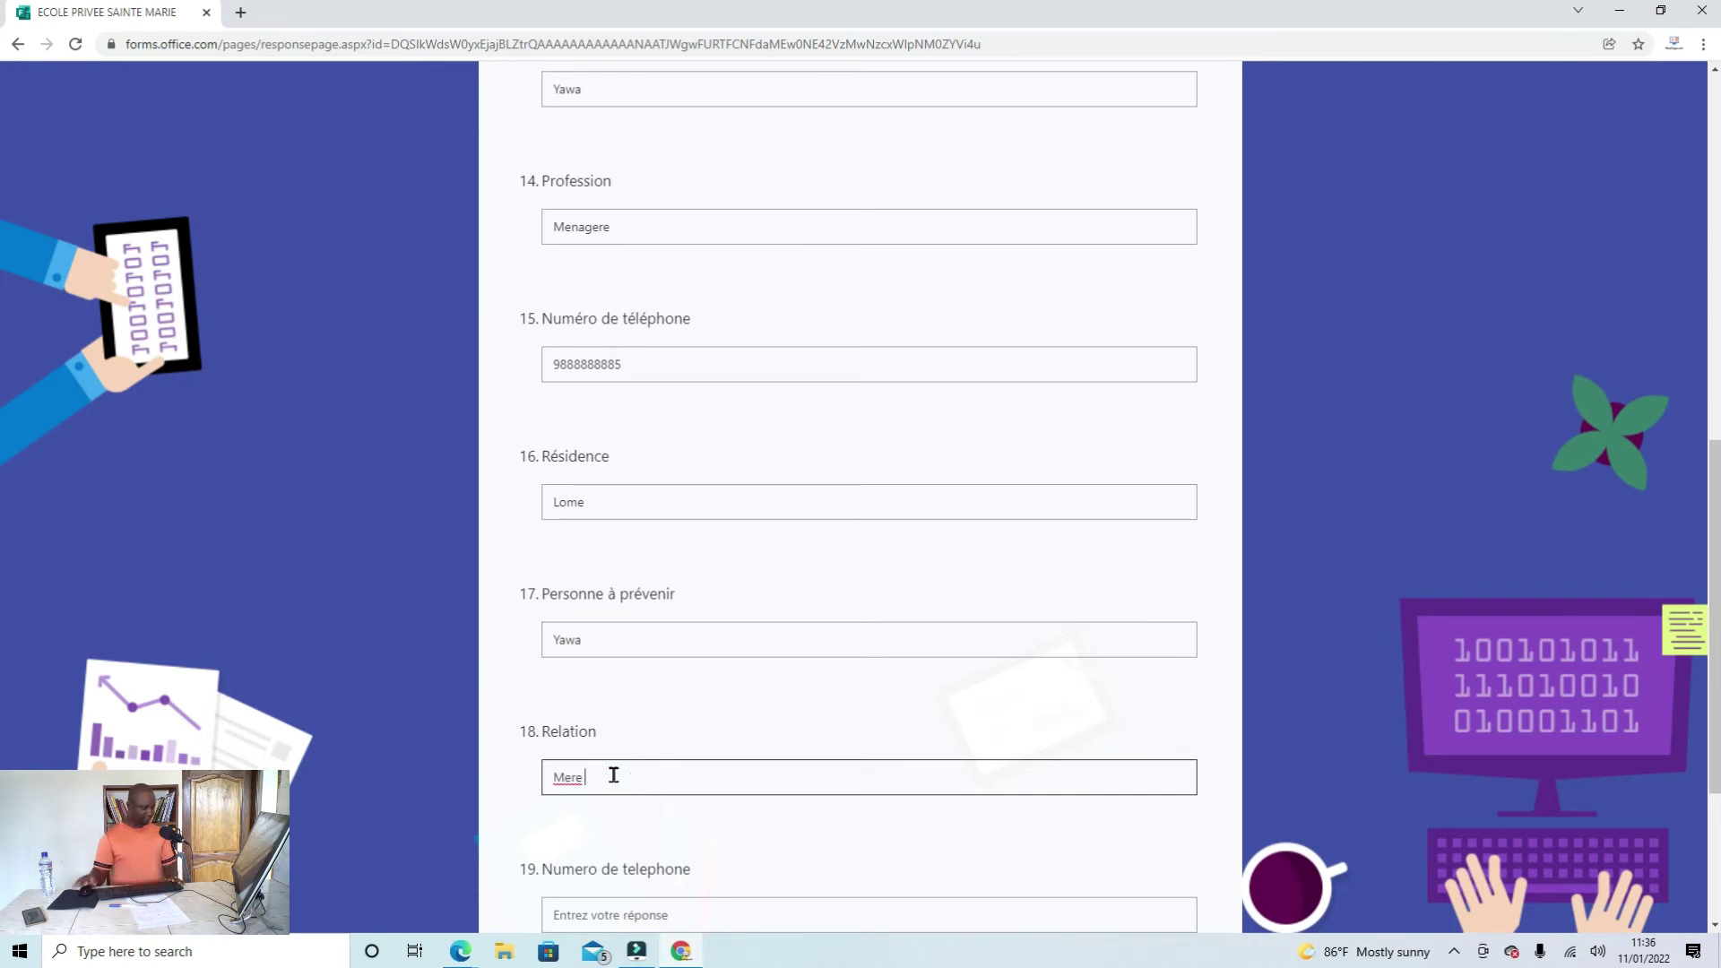
Step: Copy the mother's phone number into question 19 and scroll to review the answers
{"action": "scroll", "coordinate": [684, 769], "scroll_direction": "down", "scroll_amount": 2}
{"action": "left_click", "coordinate": [640, 735]}
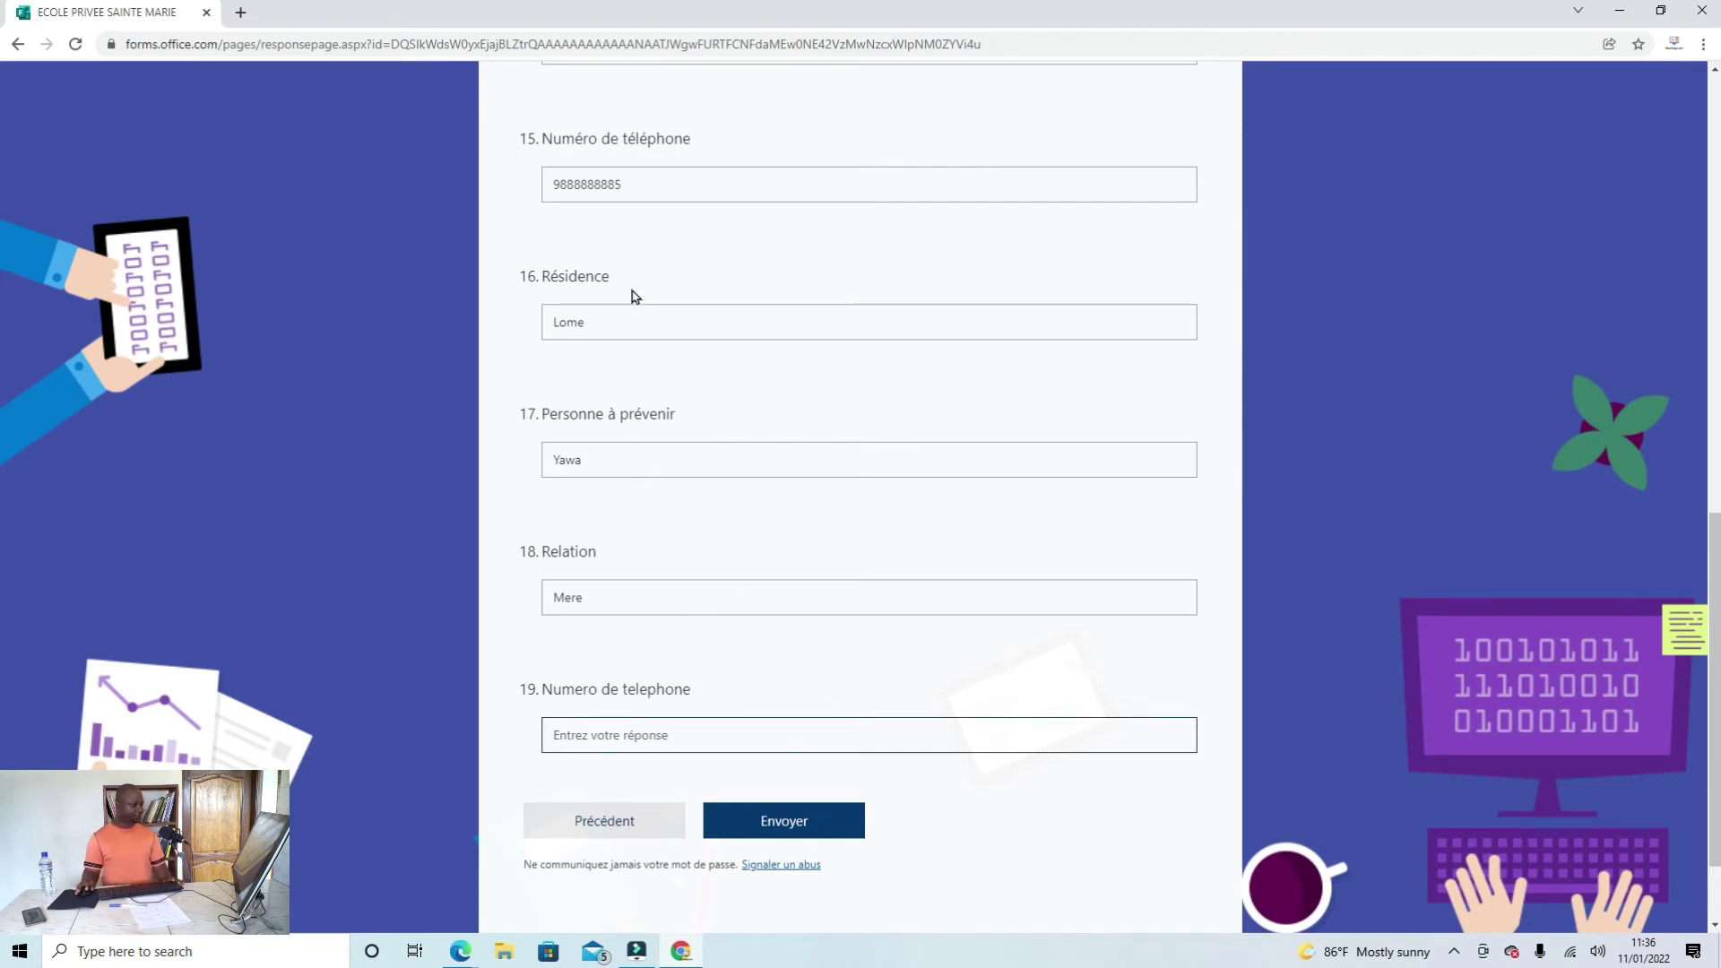
{"action": "left_click_drag", "start_coordinate": [637, 185], "coordinate": [527, 199]}
{"action": "key", "text": "ctrl+c"}
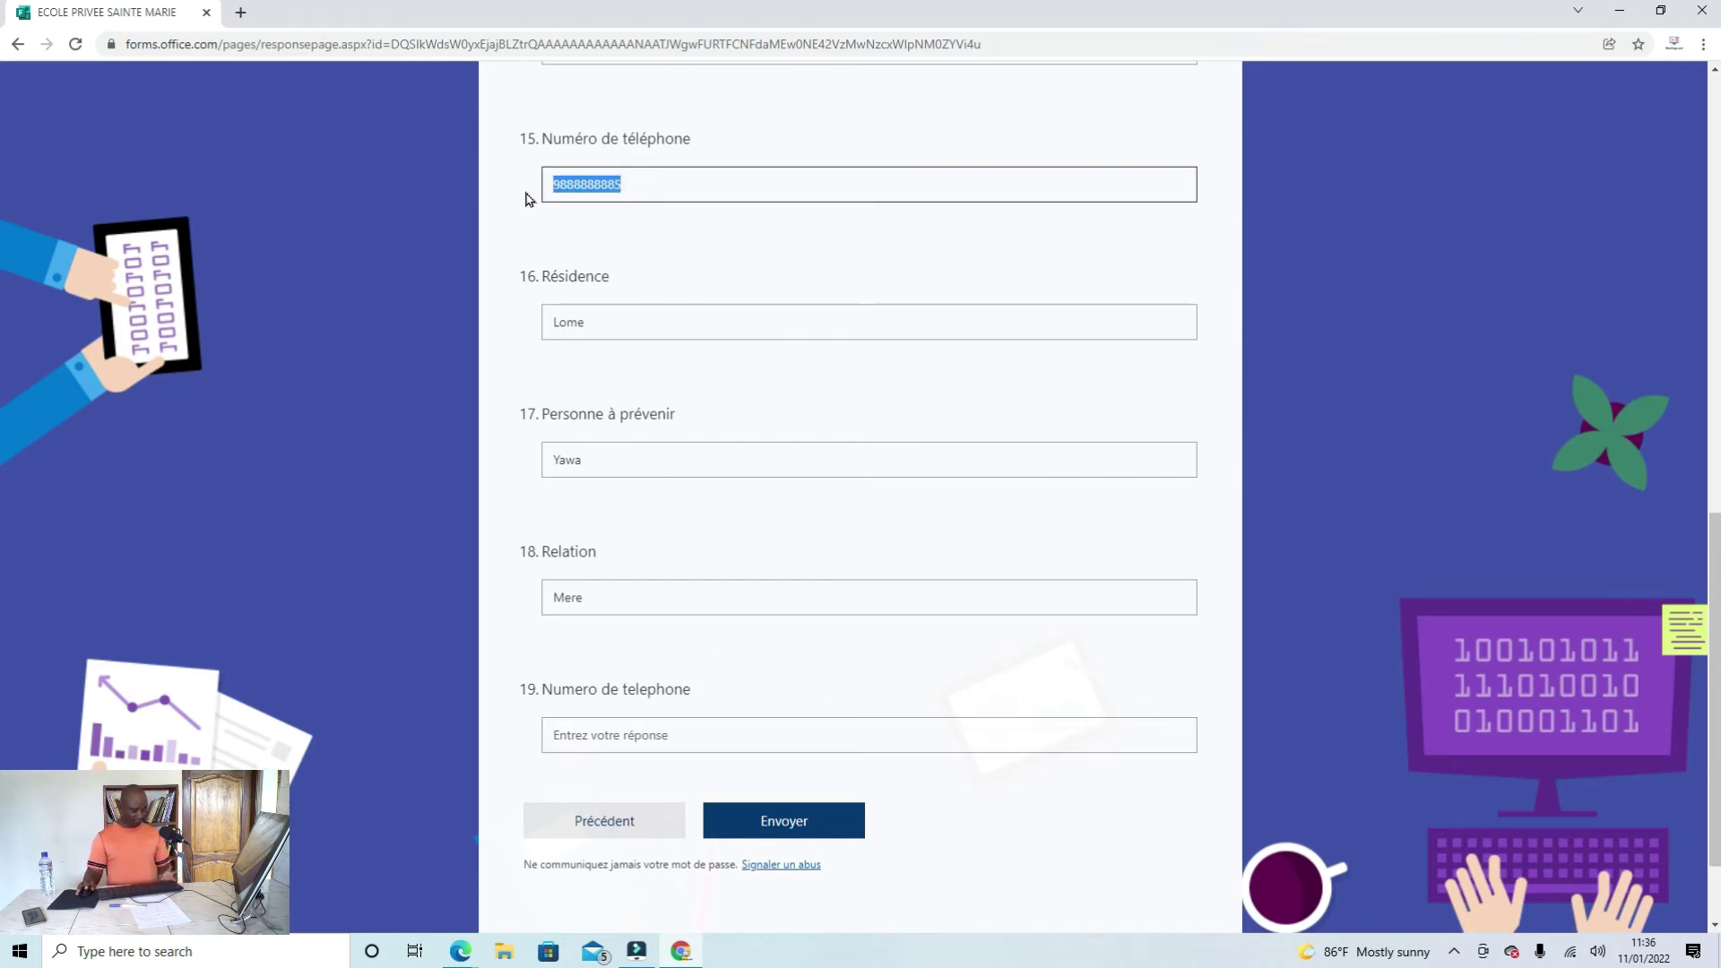
{"action": "left_click", "coordinate": [597, 744]}
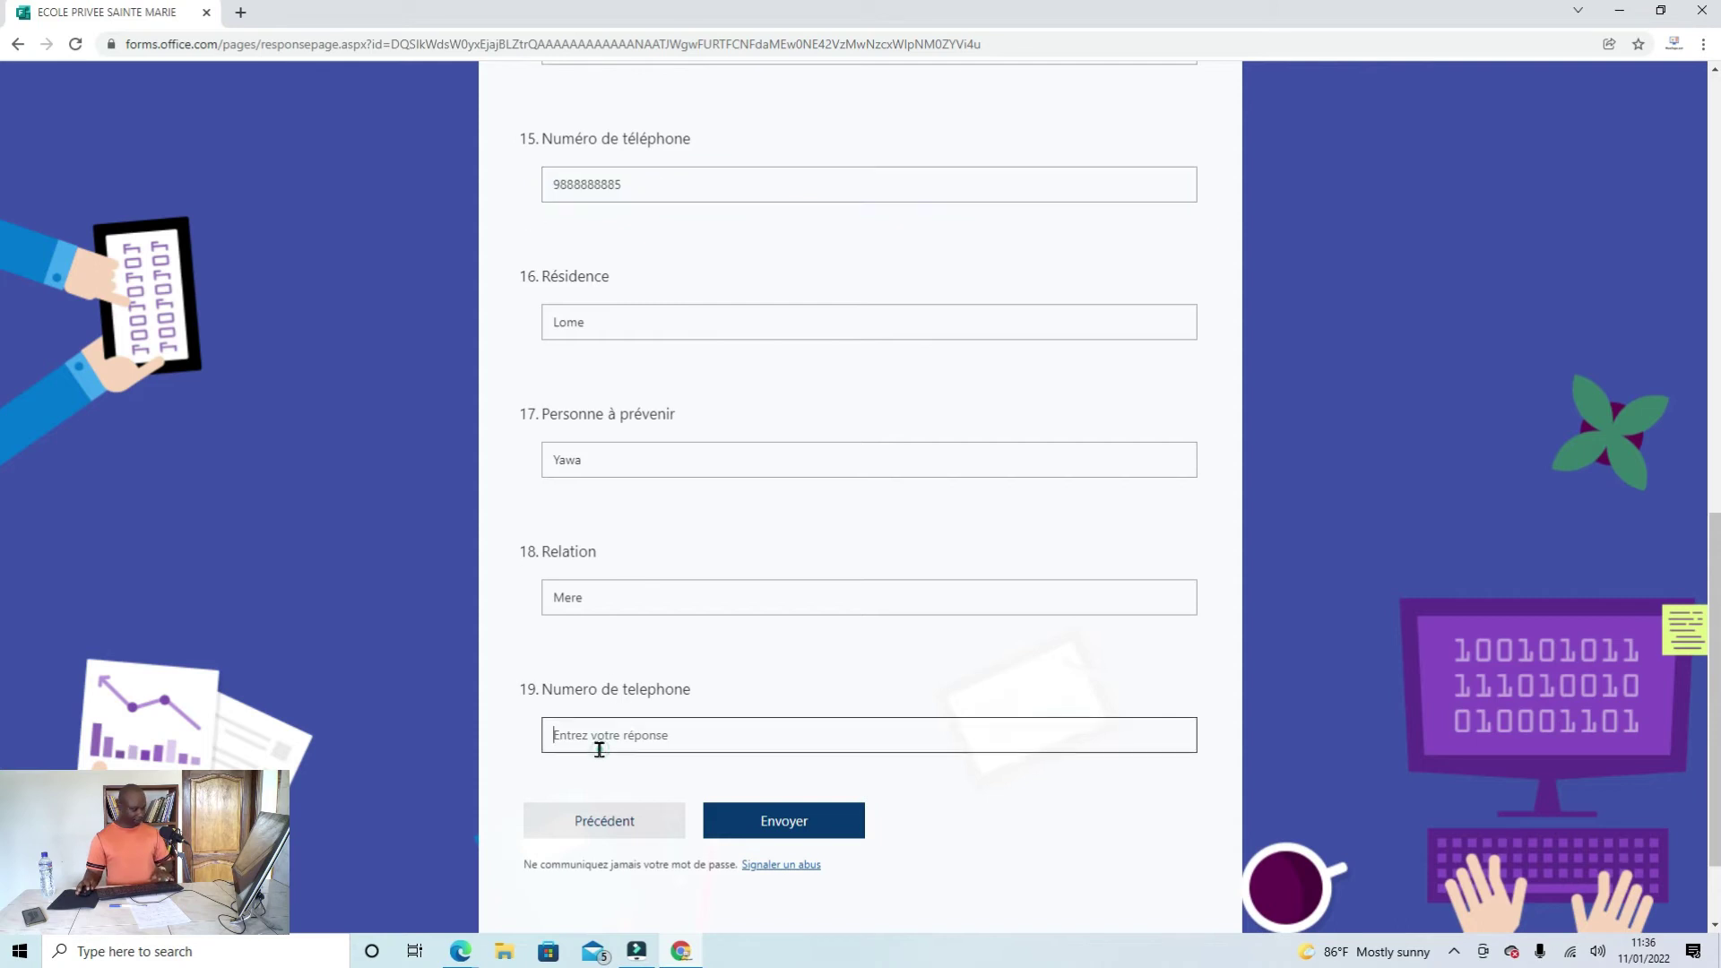
{"action": "key", "text": "ctrl+v"}
{"action": "scroll", "coordinate": [884, 673], "scroll_direction": "up", "scroll_amount": 2}
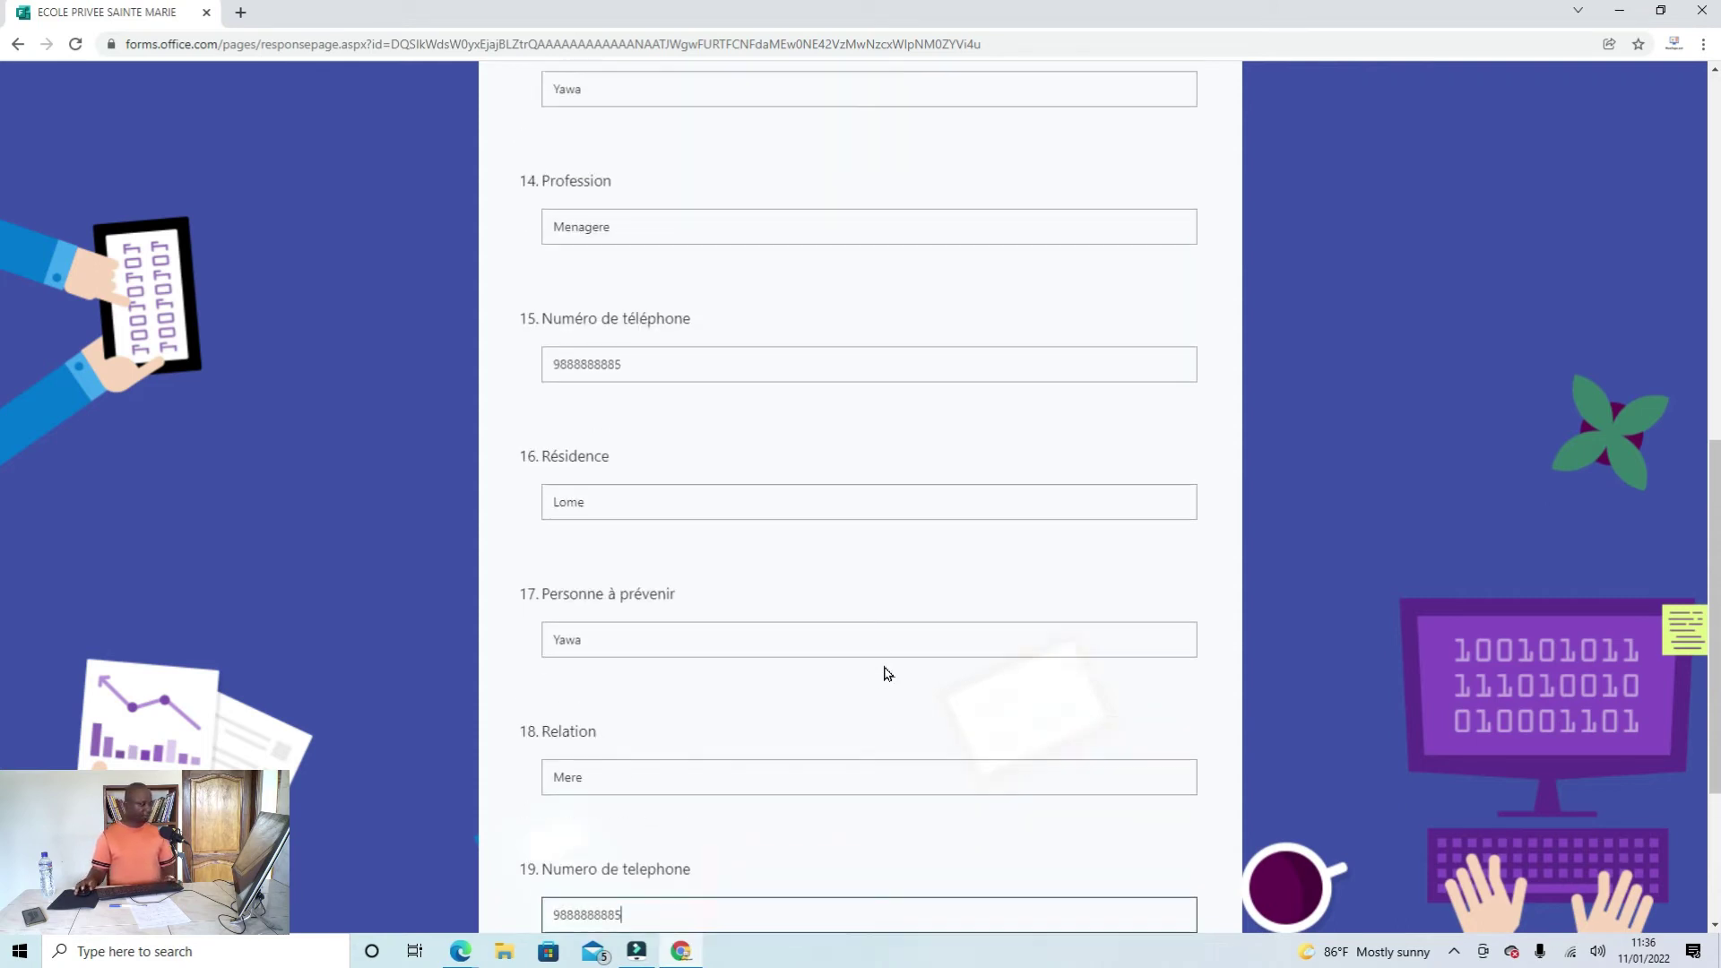
{"action": "scroll", "coordinate": [889, 675], "scroll_direction": "down", "scroll_amount": 2}
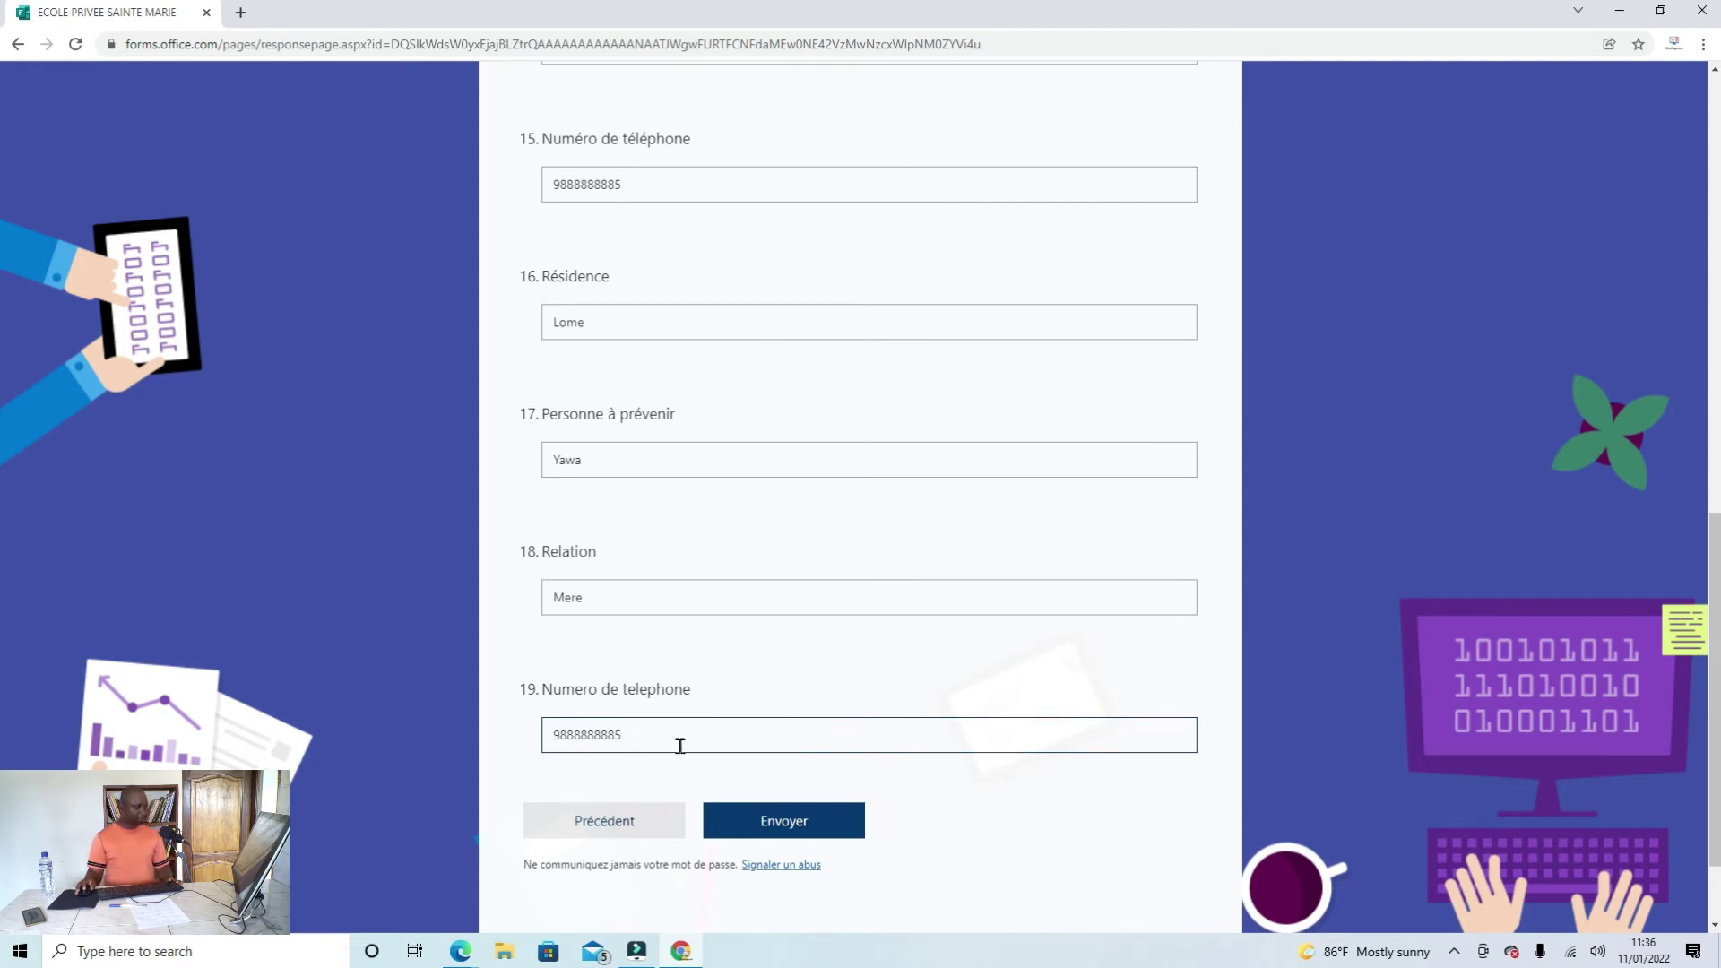
{"action": "scroll", "coordinate": [682, 746], "scroll_direction": "up", "scroll_amount": 10}
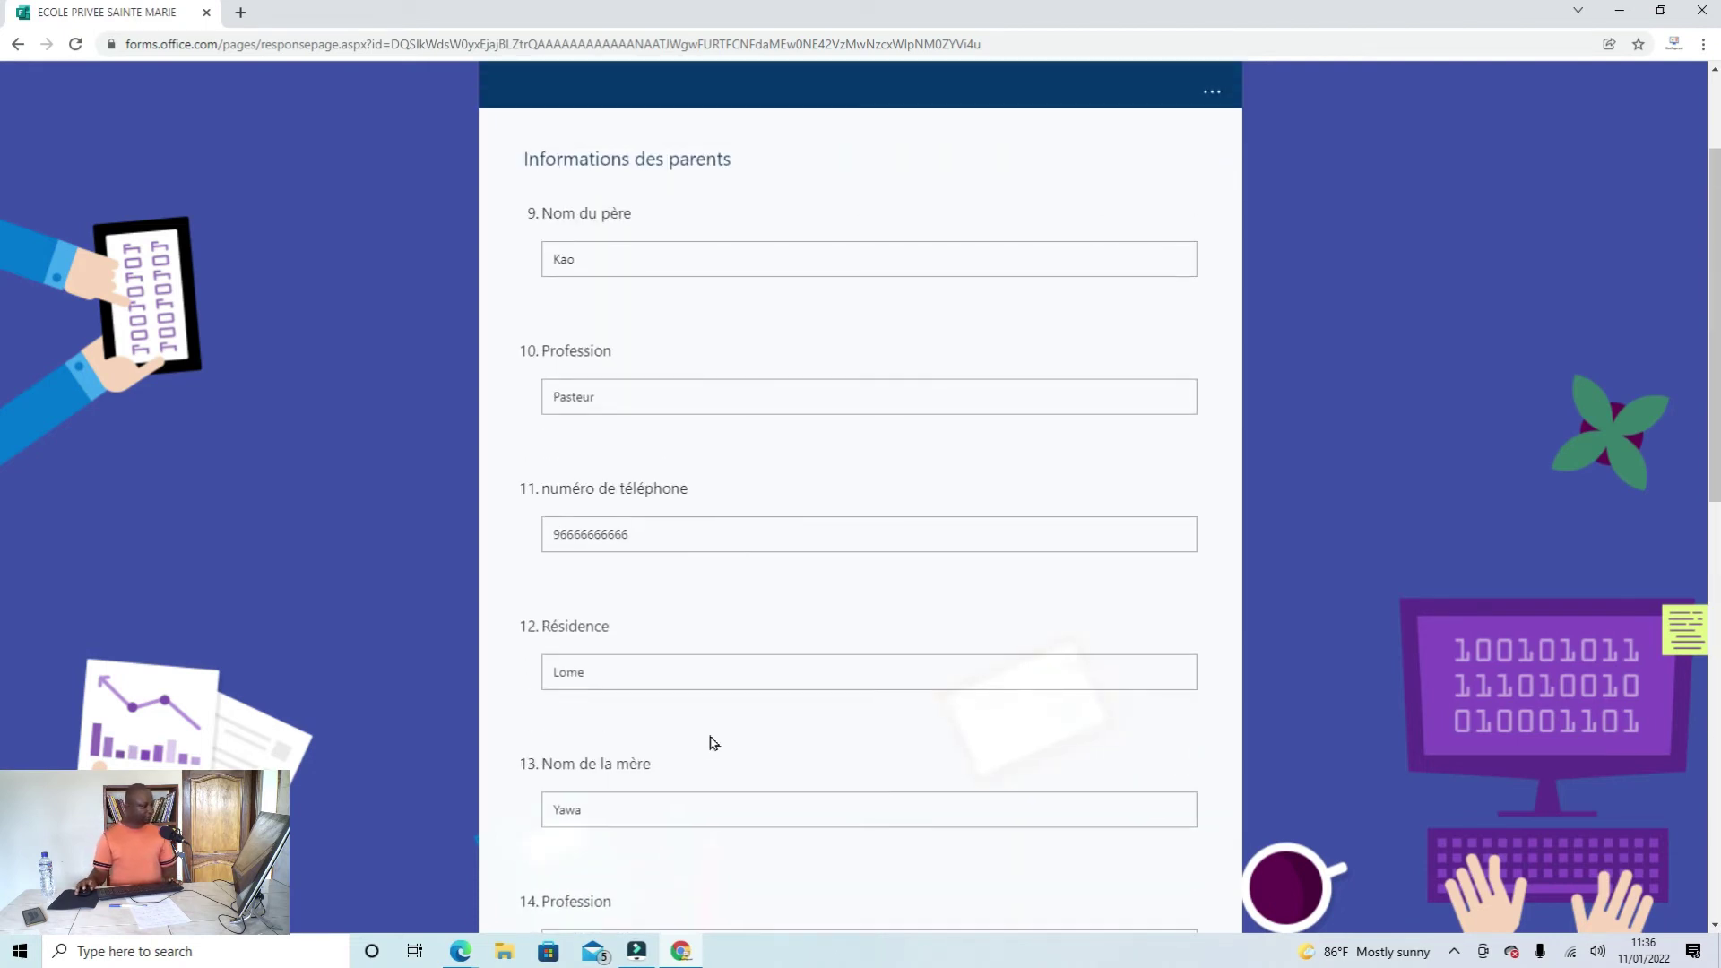
{"action": "scroll", "coordinate": [713, 742], "scroll_direction": "up", "scroll_amount": 2}
{"action": "scroll", "coordinate": [713, 742], "scroll_direction": "down", "scroll_amount": 4}
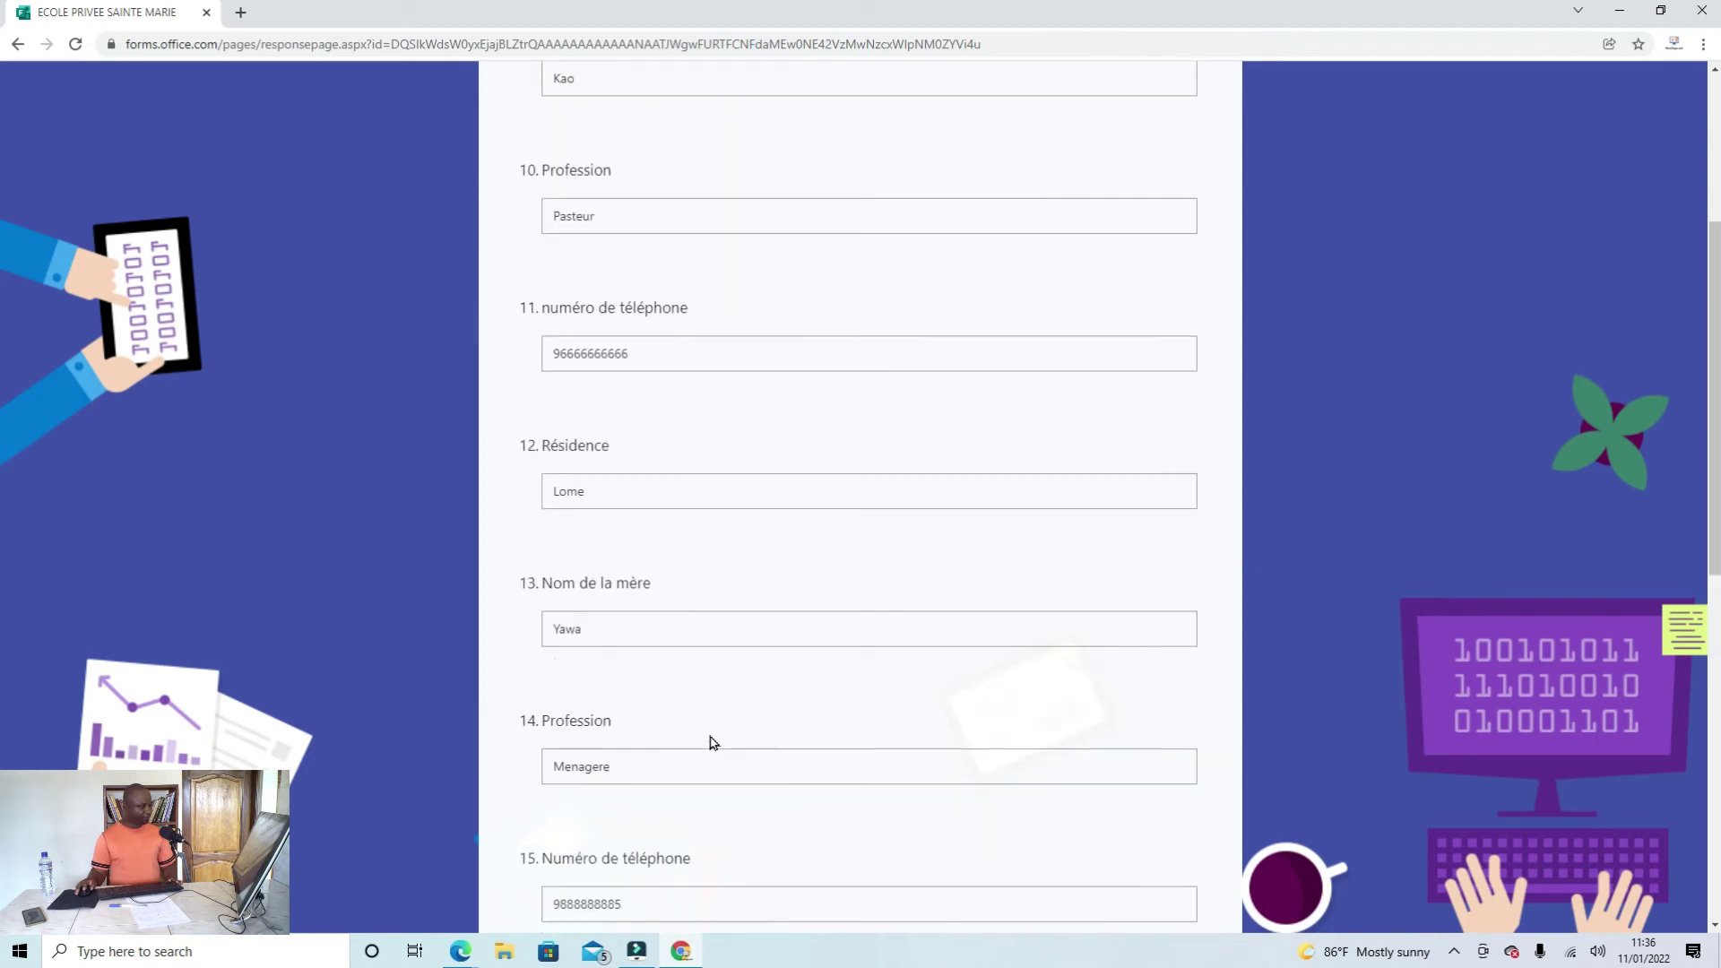
{"action": "scroll", "coordinate": [708, 726], "scroll_direction": "up", "scroll_amount": 4}
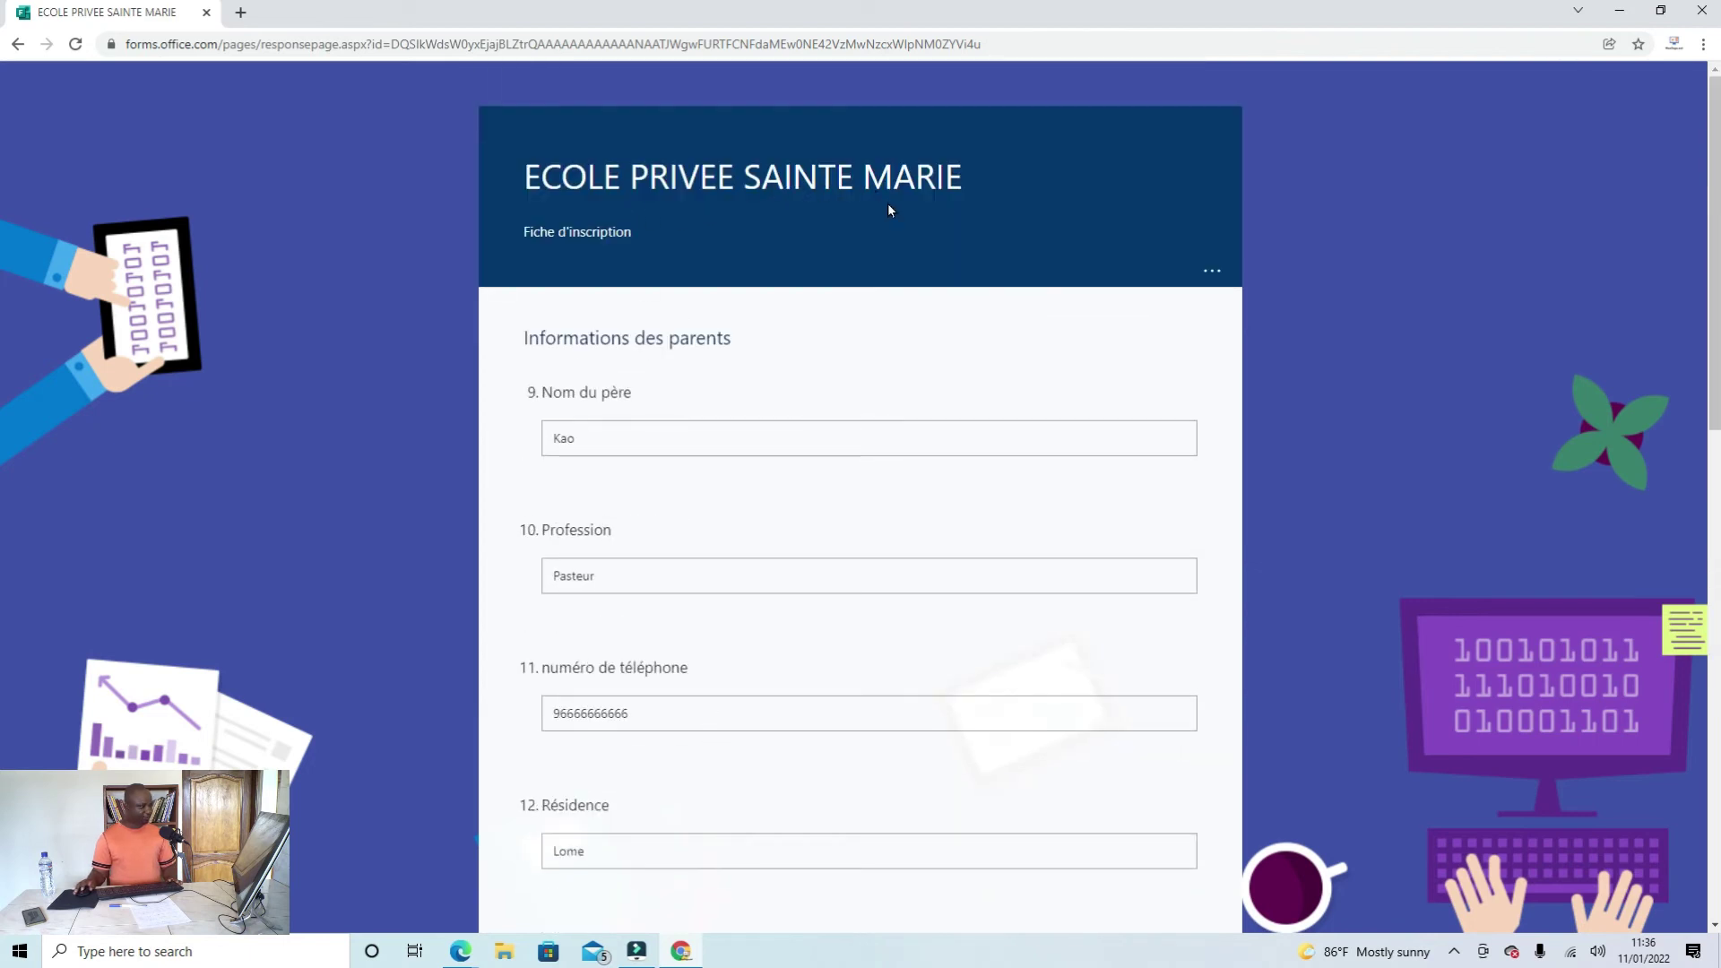
{"action": "scroll", "coordinate": [914, 269], "scroll_direction": "down", "scroll_amount": 10}
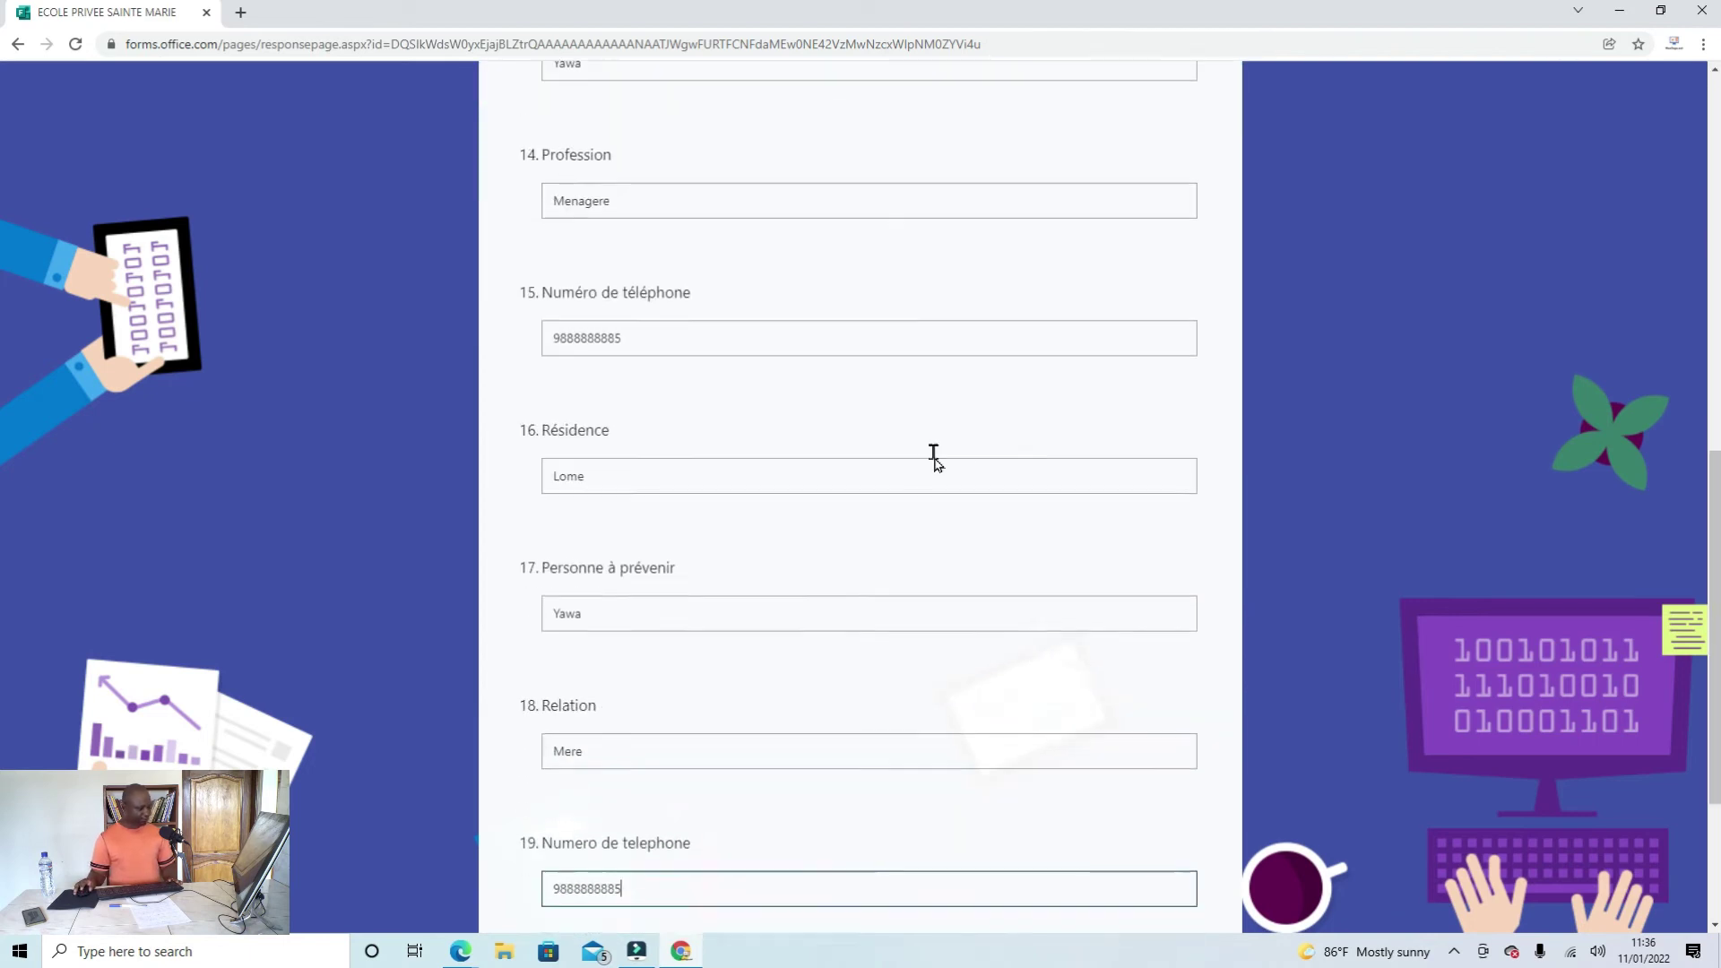
{"action": "scroll", "coordinate": [933, 454], "scroll_direction": "down", "scroll_amount": 3}
Step: Submit the completed registration form, then minimize its browser window
{"action": "left_click", "coordinate": [816, 695]}
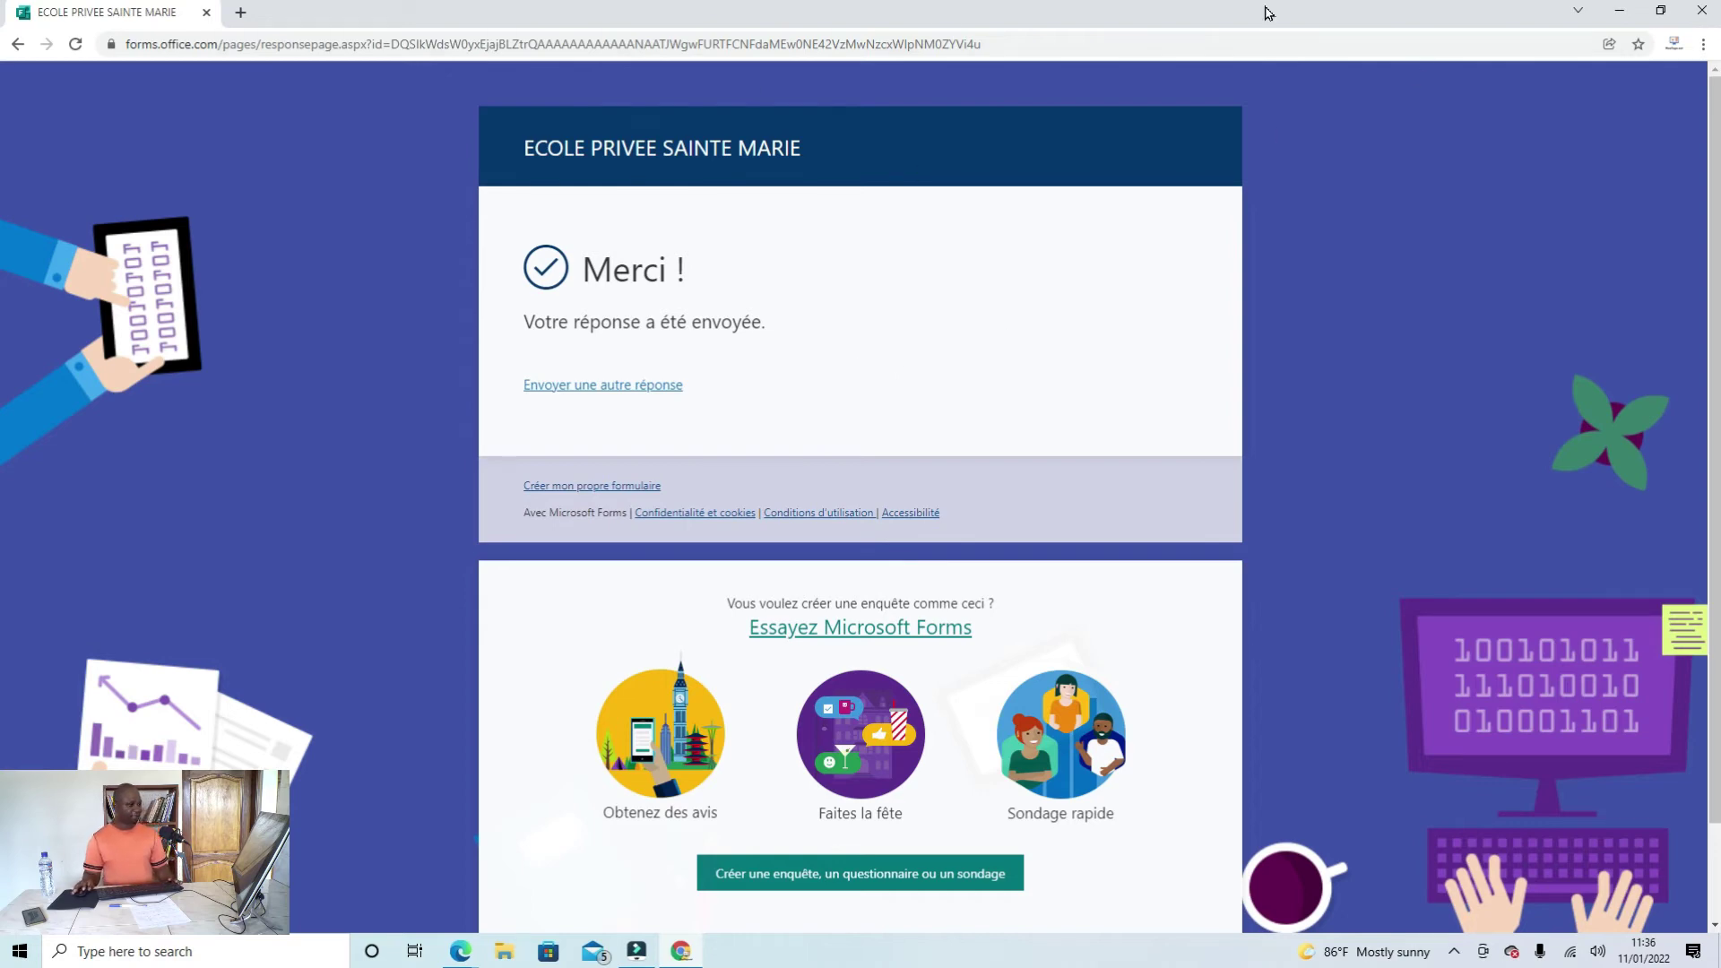
{"action": "left_click", "coordinate": [1616, 11]}
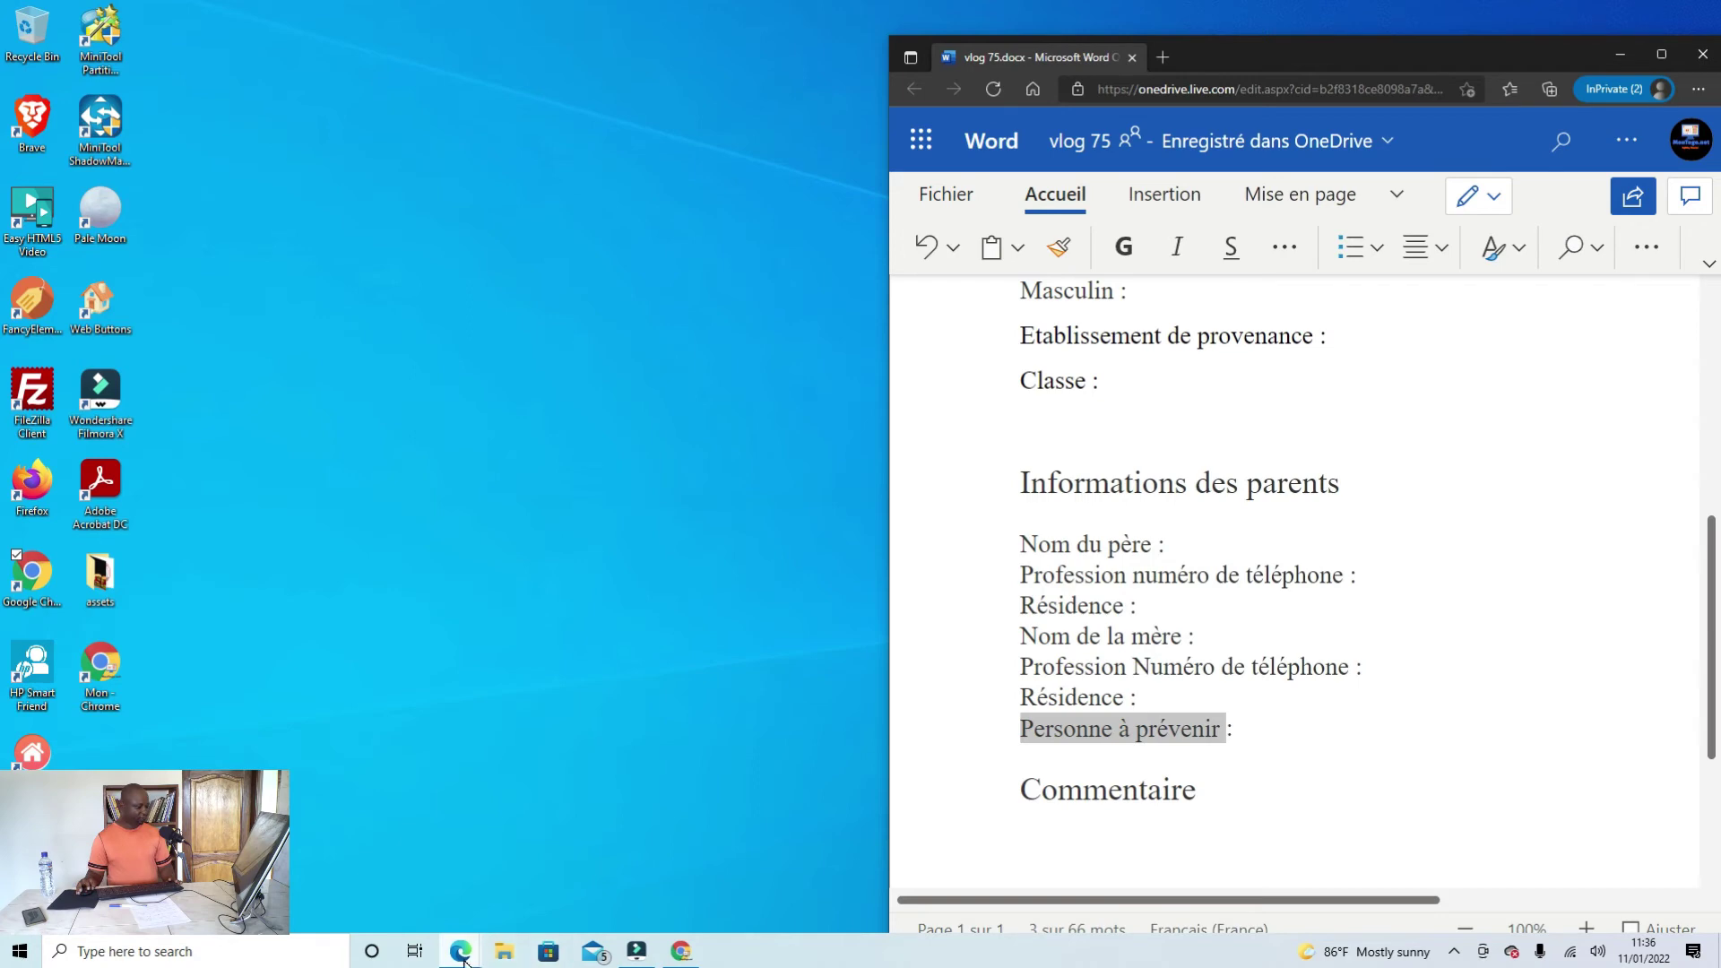
Step: Return to the ECOLE PRIVEE SAINTE MARIE form editor in Edge and check its 1 received response
{"action": "mouse_move", "coordinate": [463, 957]}
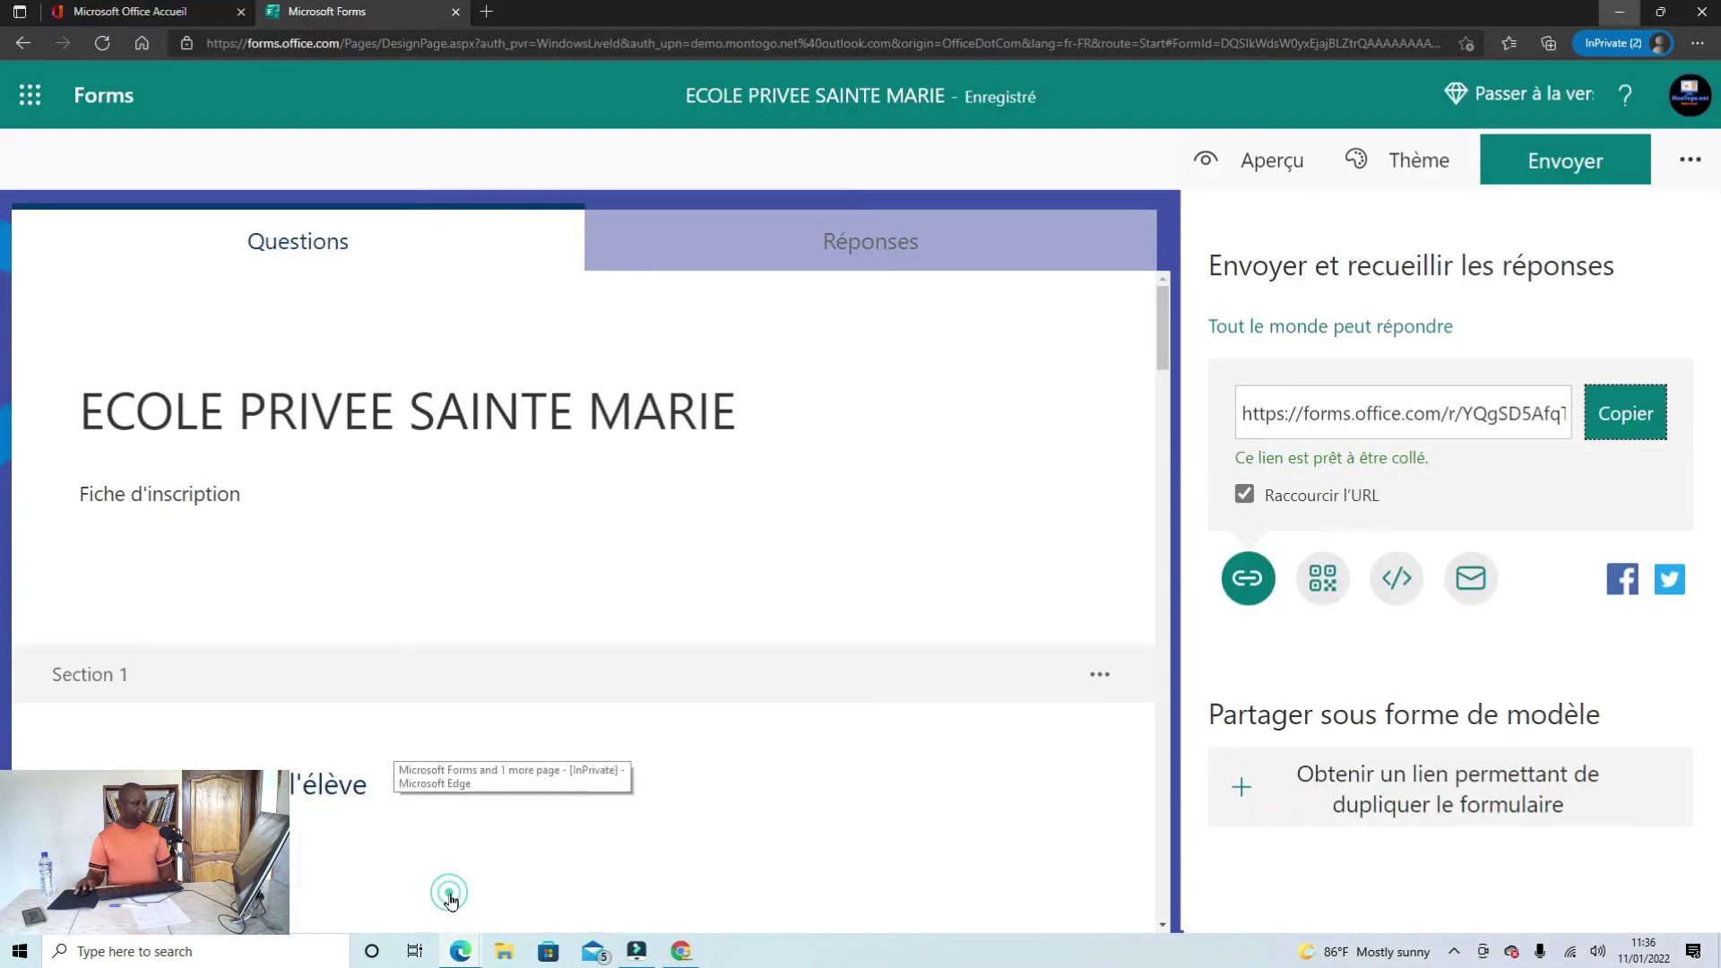
{"action": "left_click", "coordinate": [448, 892]}
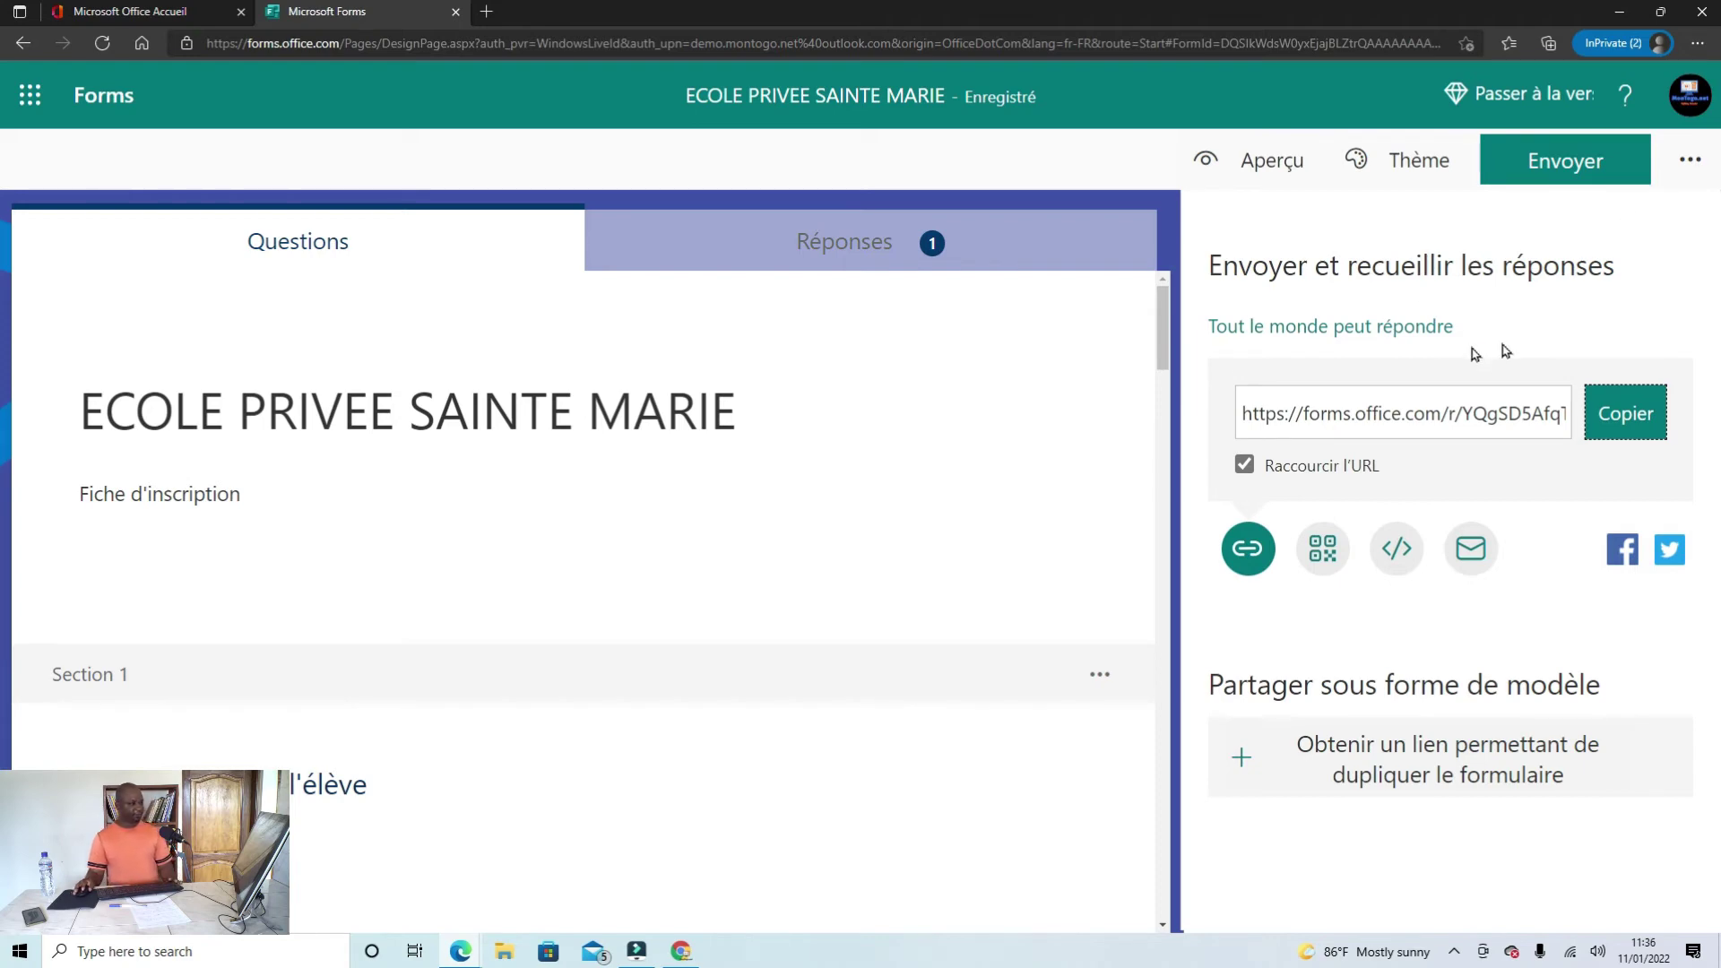
{"action": "left_click", "coordinate": [1690, 162]}
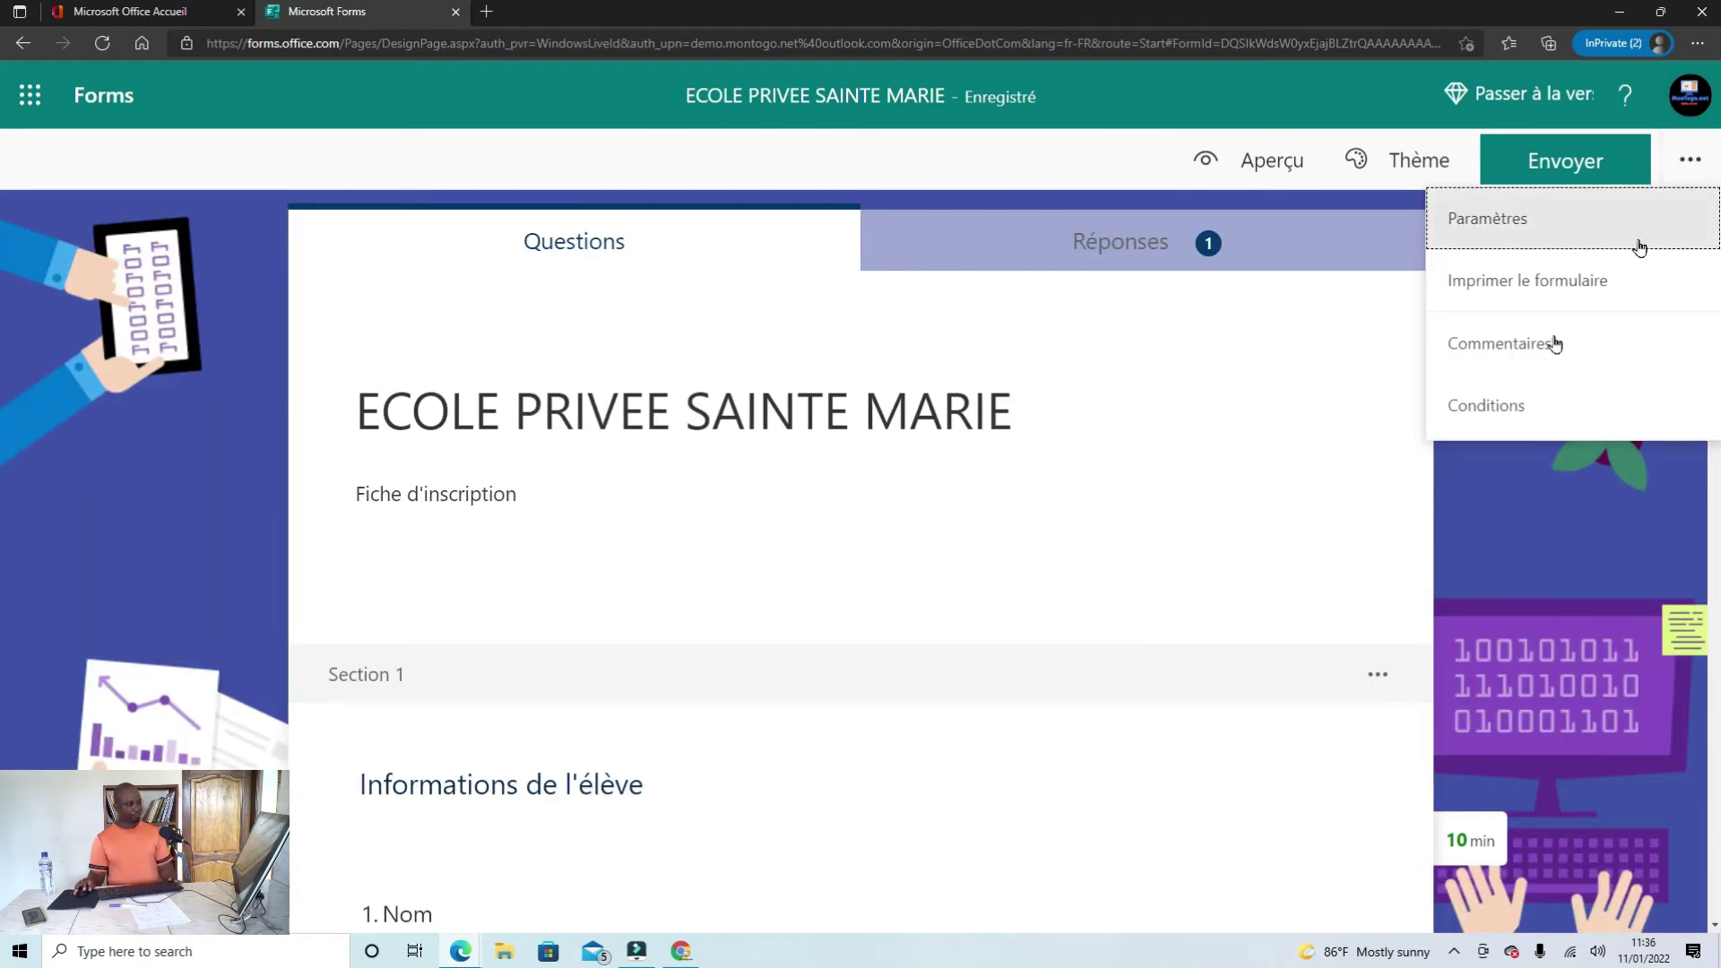
{"action": "left_click", "coordinate": [927, 154]}
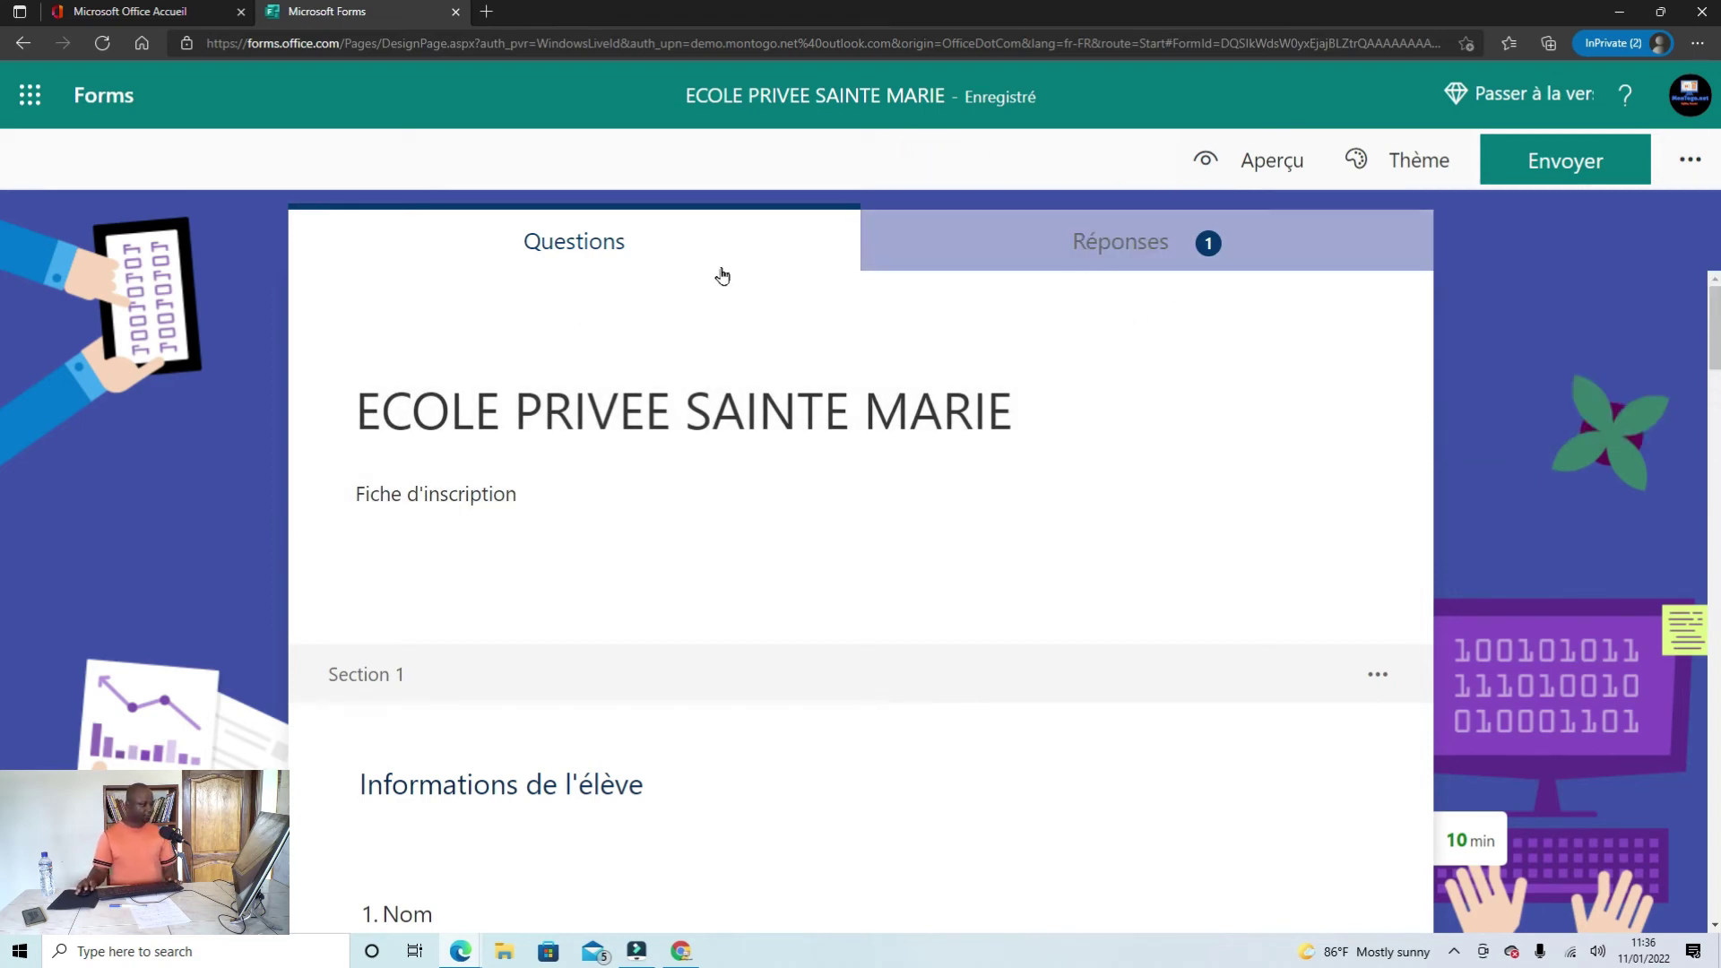
{"action": "scroll", "coordinate": [673, 350], "scroll_direction": "down", "scroll_amount": 10}
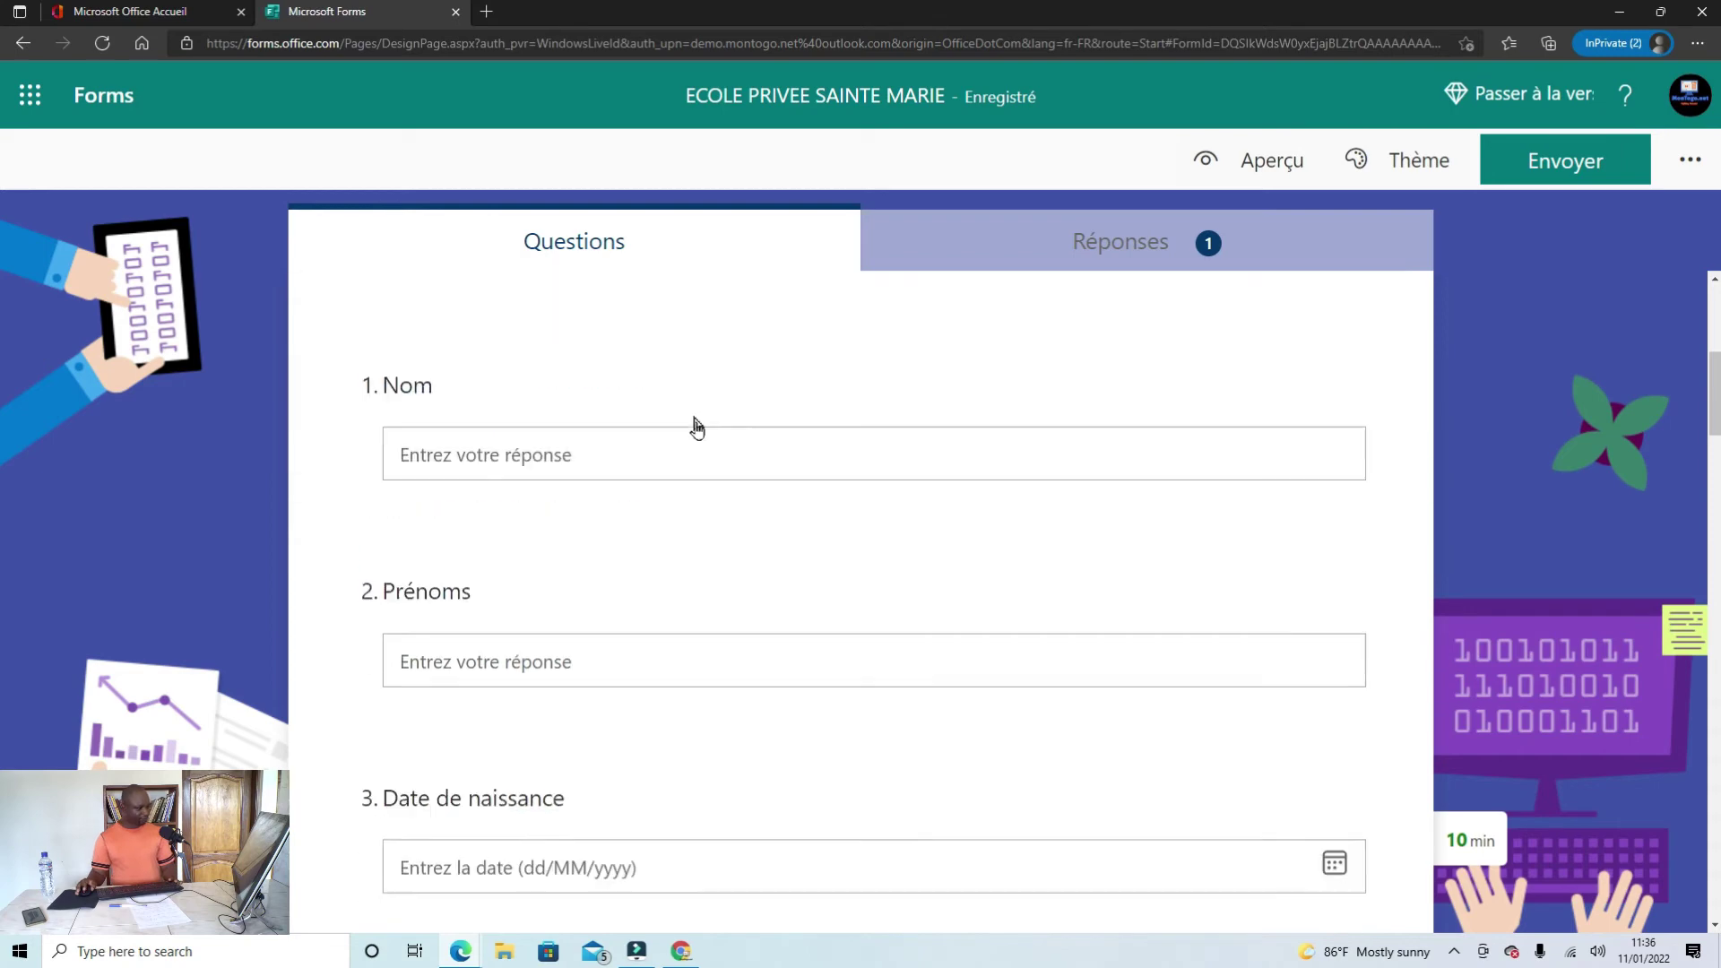
{"action": "scroll", "coordinate": [739, 551], "scroll_direction": "up", "scroll_amount": 5}
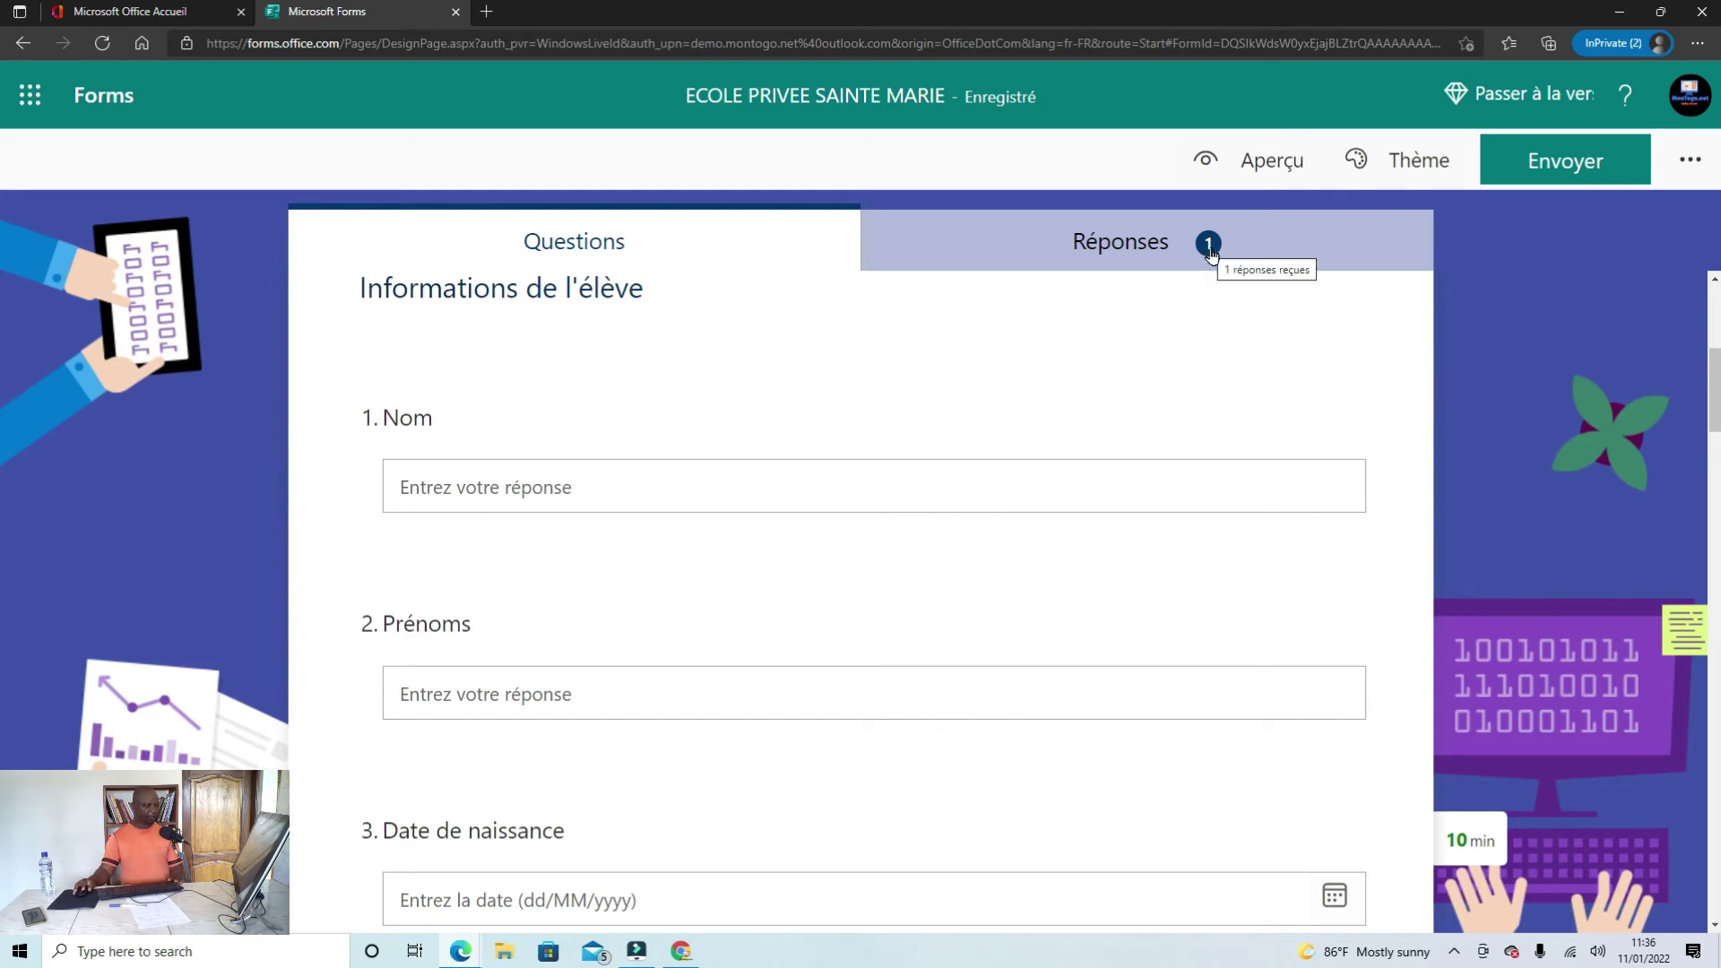
{"action": "left_click", "coordinate": [1140, 238]}
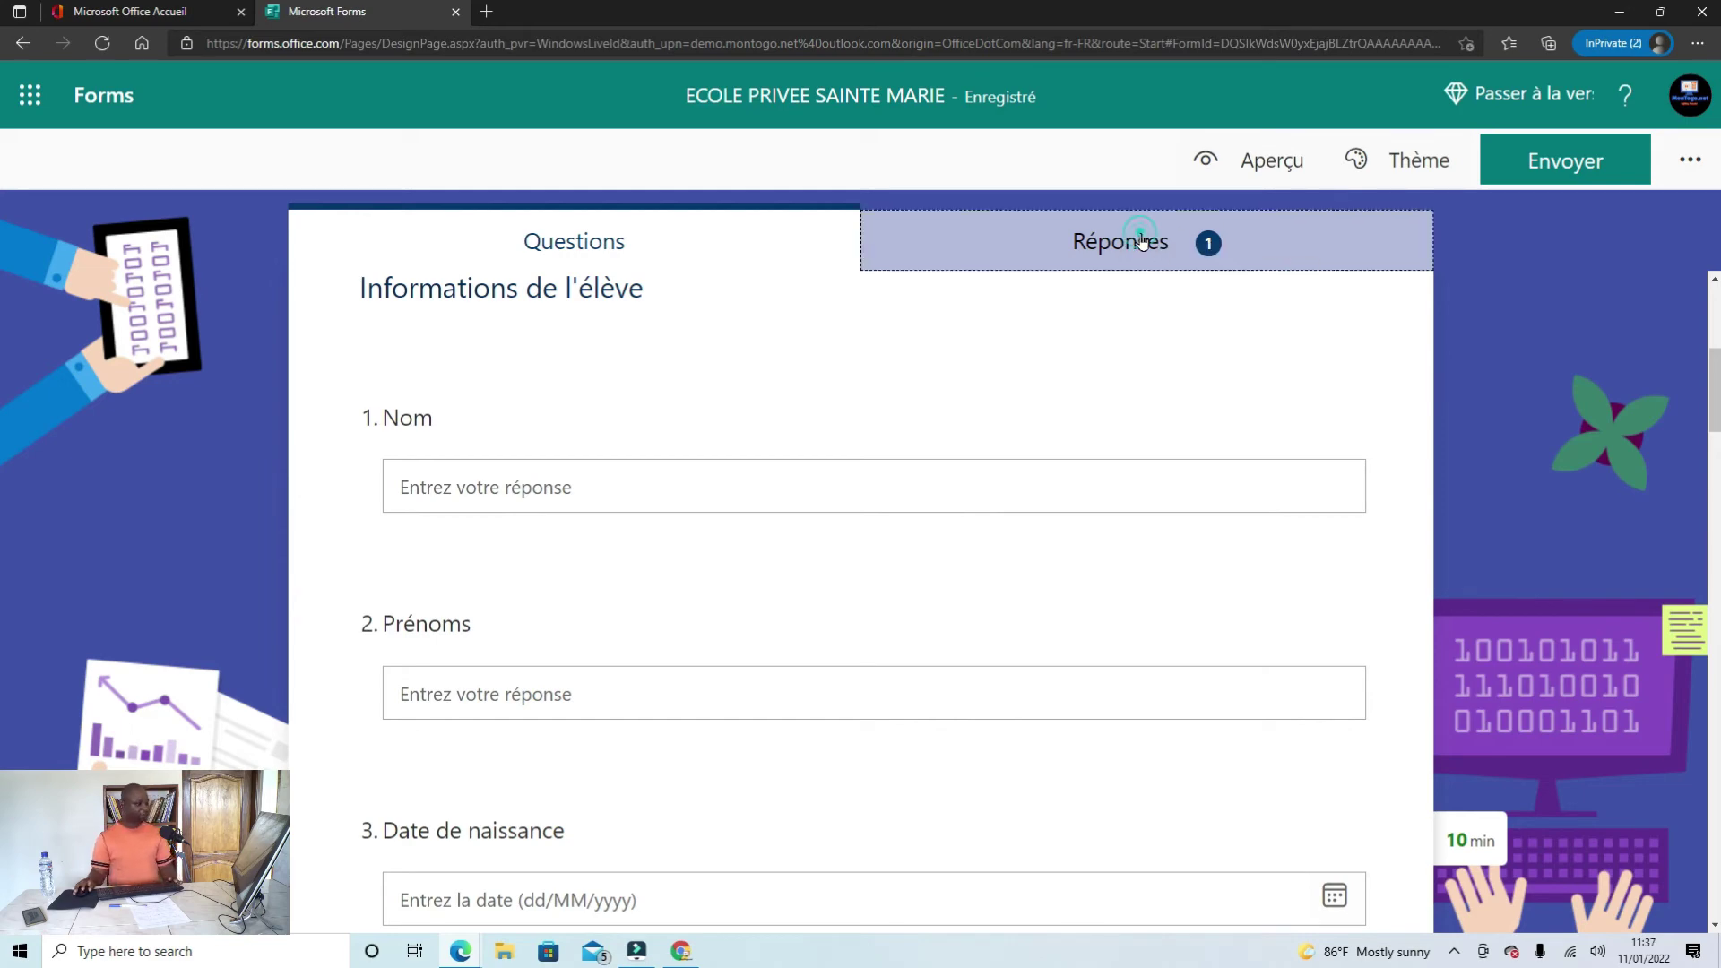
{"action": "scroll", "coordinate": [961, 588], "scroll_direction": "down", "scroll_amount": 2}
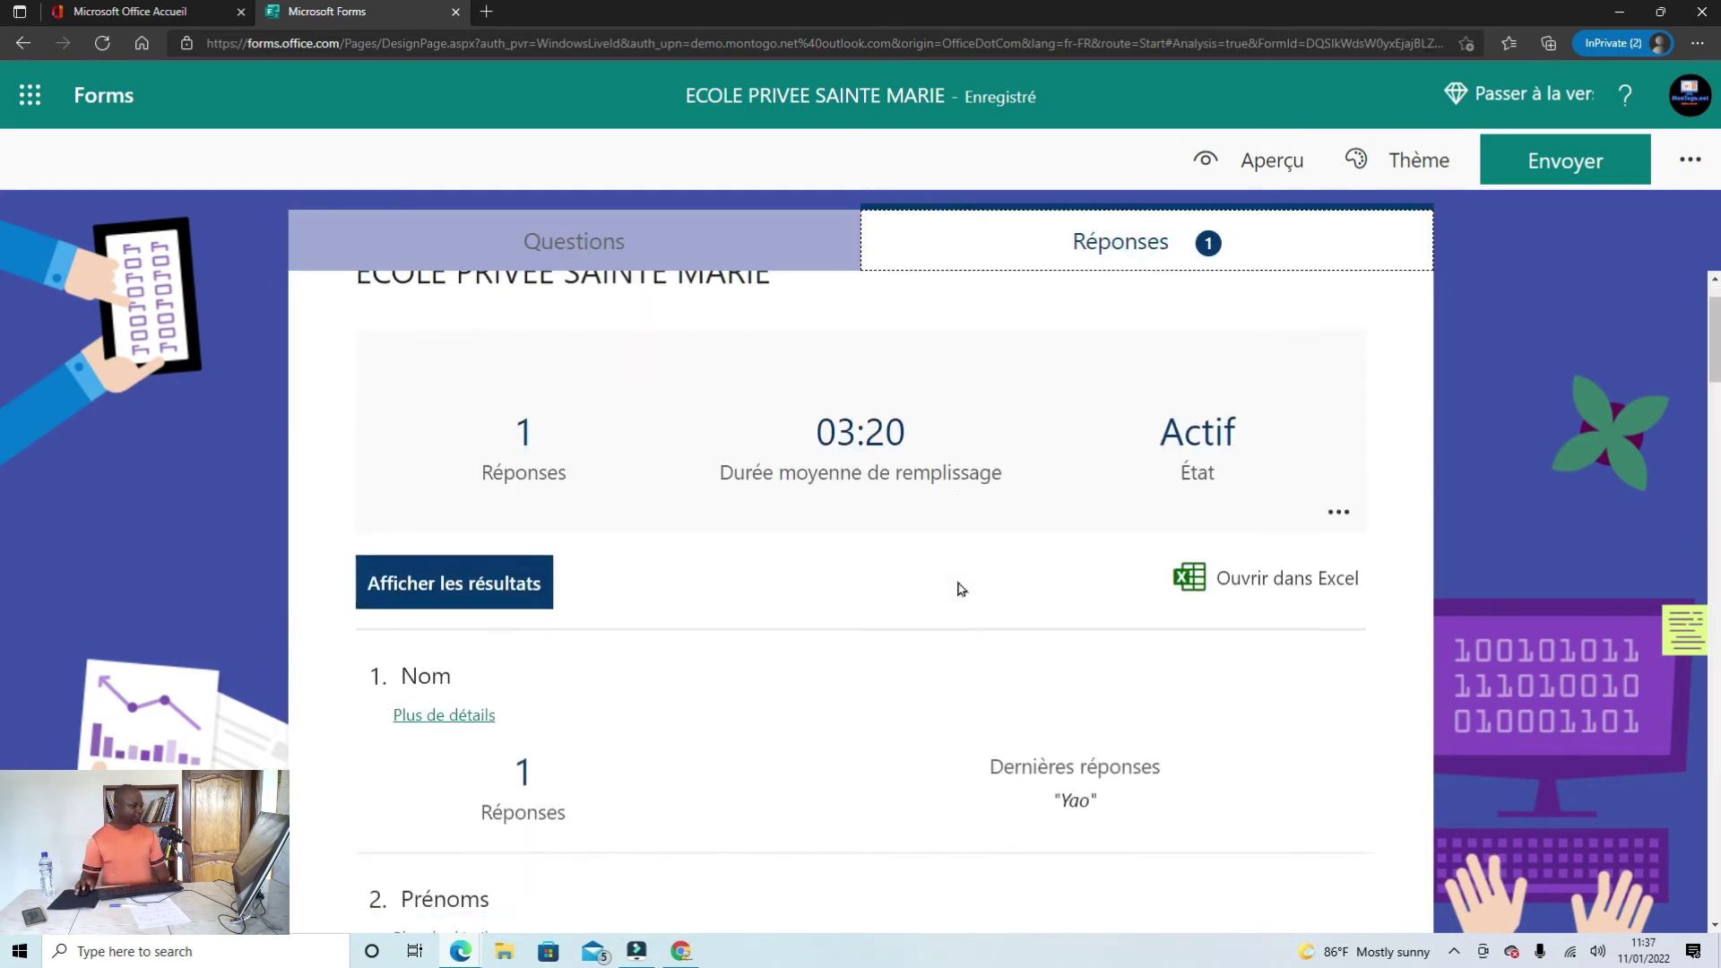
{"action": "scroll", "coordinate": [927, 580], "scroll_direction": "up", "scroll_amount": 1}
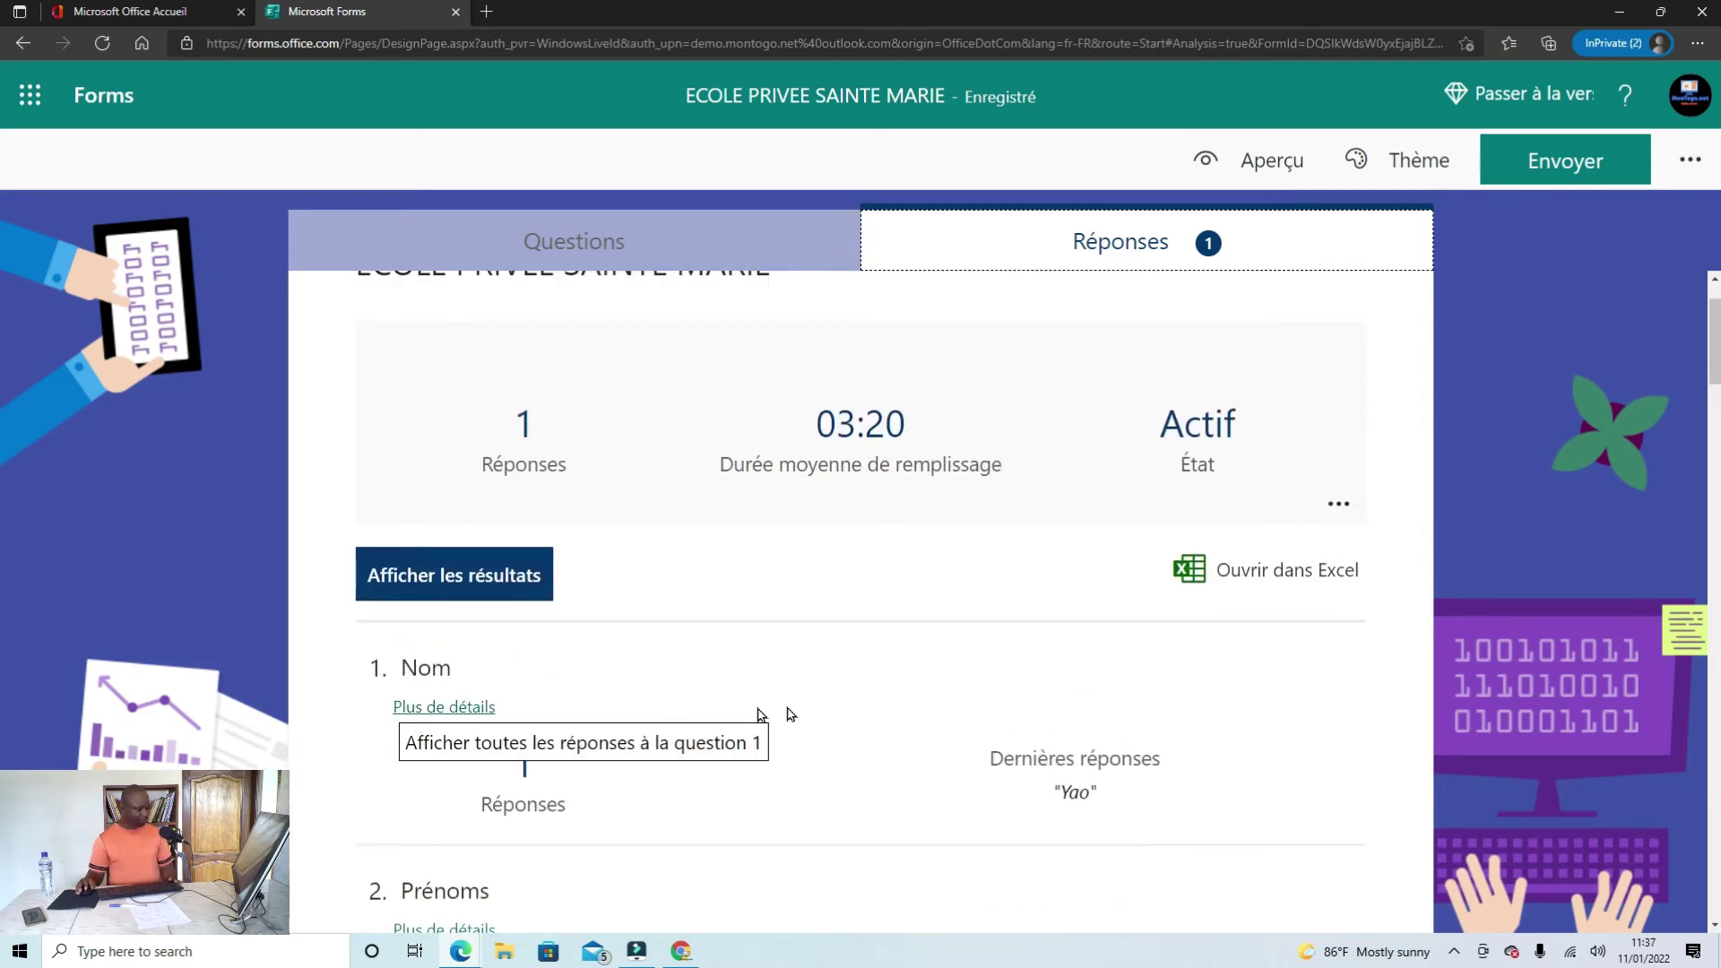
{"action": "scroll", "coordinate": [544, 706], "scroll_direction": "down", "scroll_amount": 1}
{"action": "left_click", "coordinate": [405, 607]}
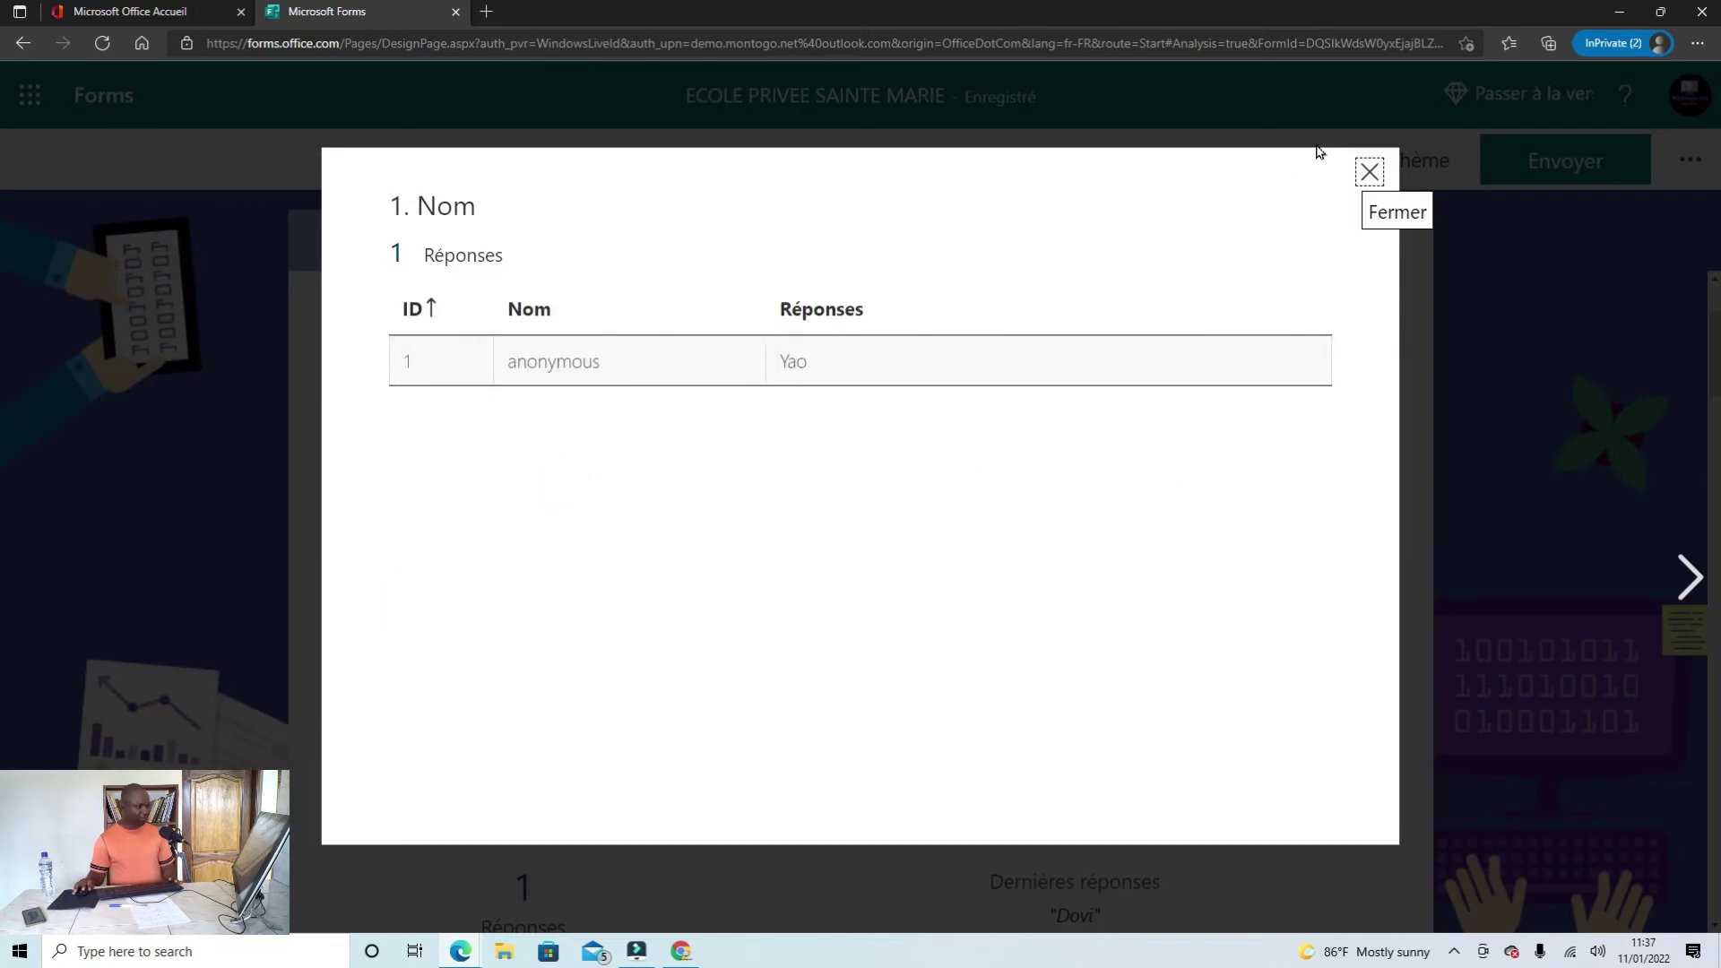
{"action": "left_click", "coordinate": [1369, 173]}
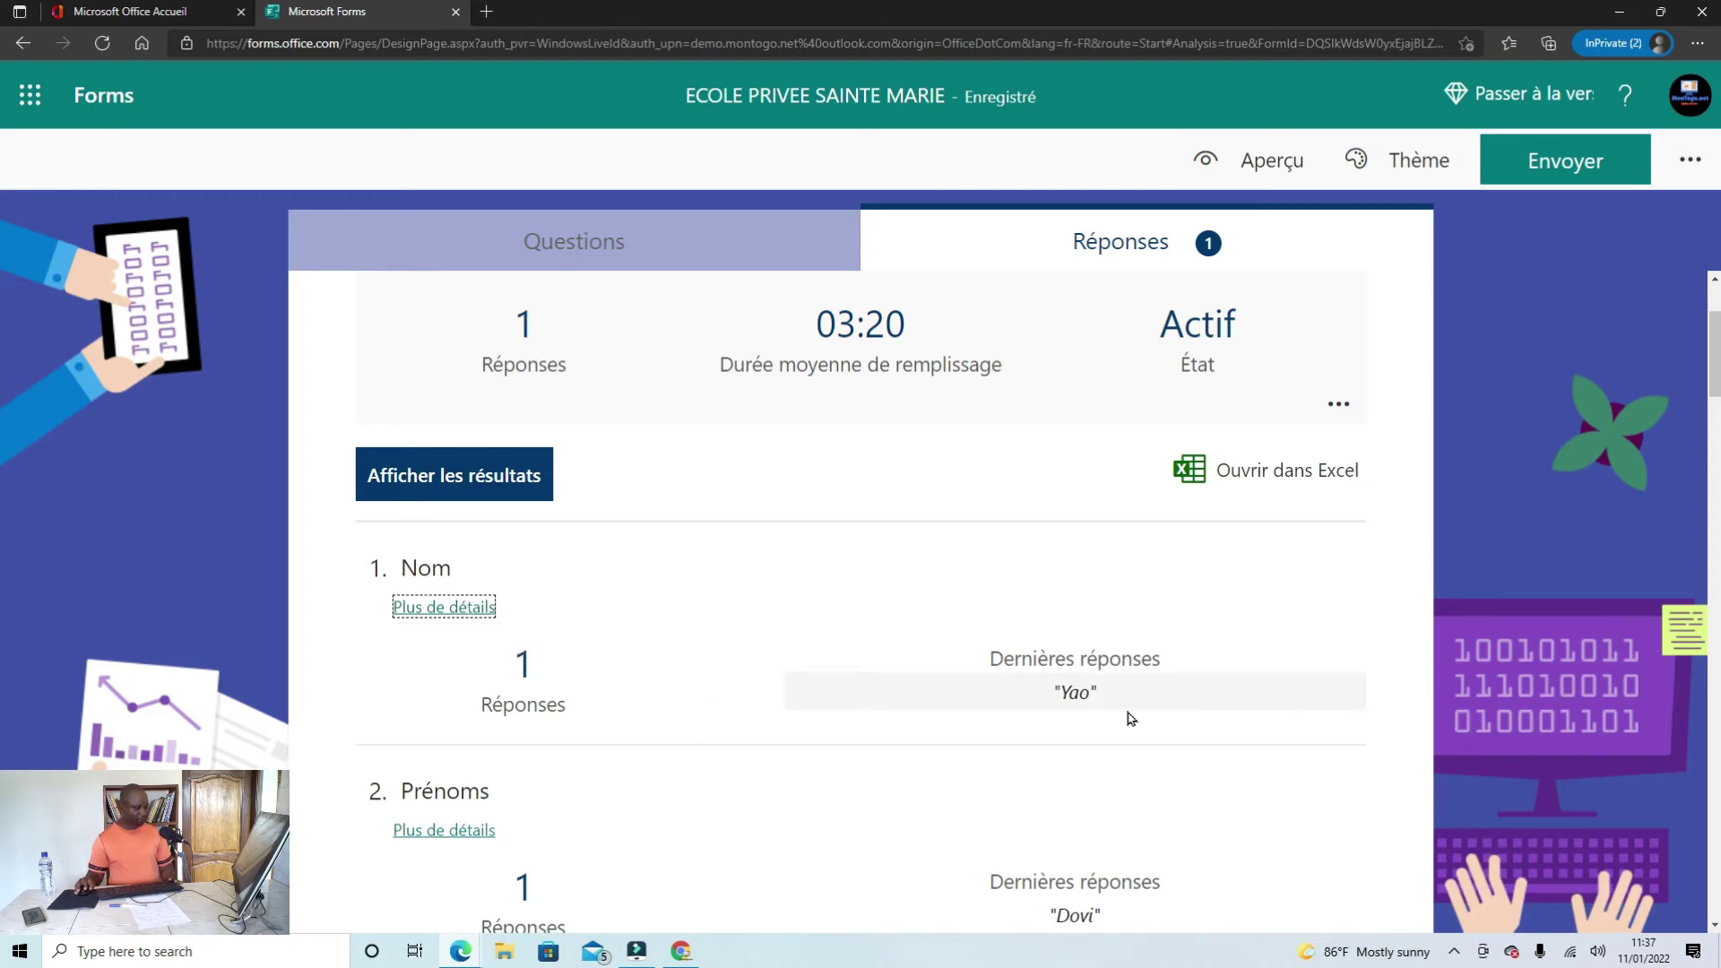
{"action": "scroll", "coordinate": [1087, 699], "scroll_direction": "down", "scroll_amount": 2}
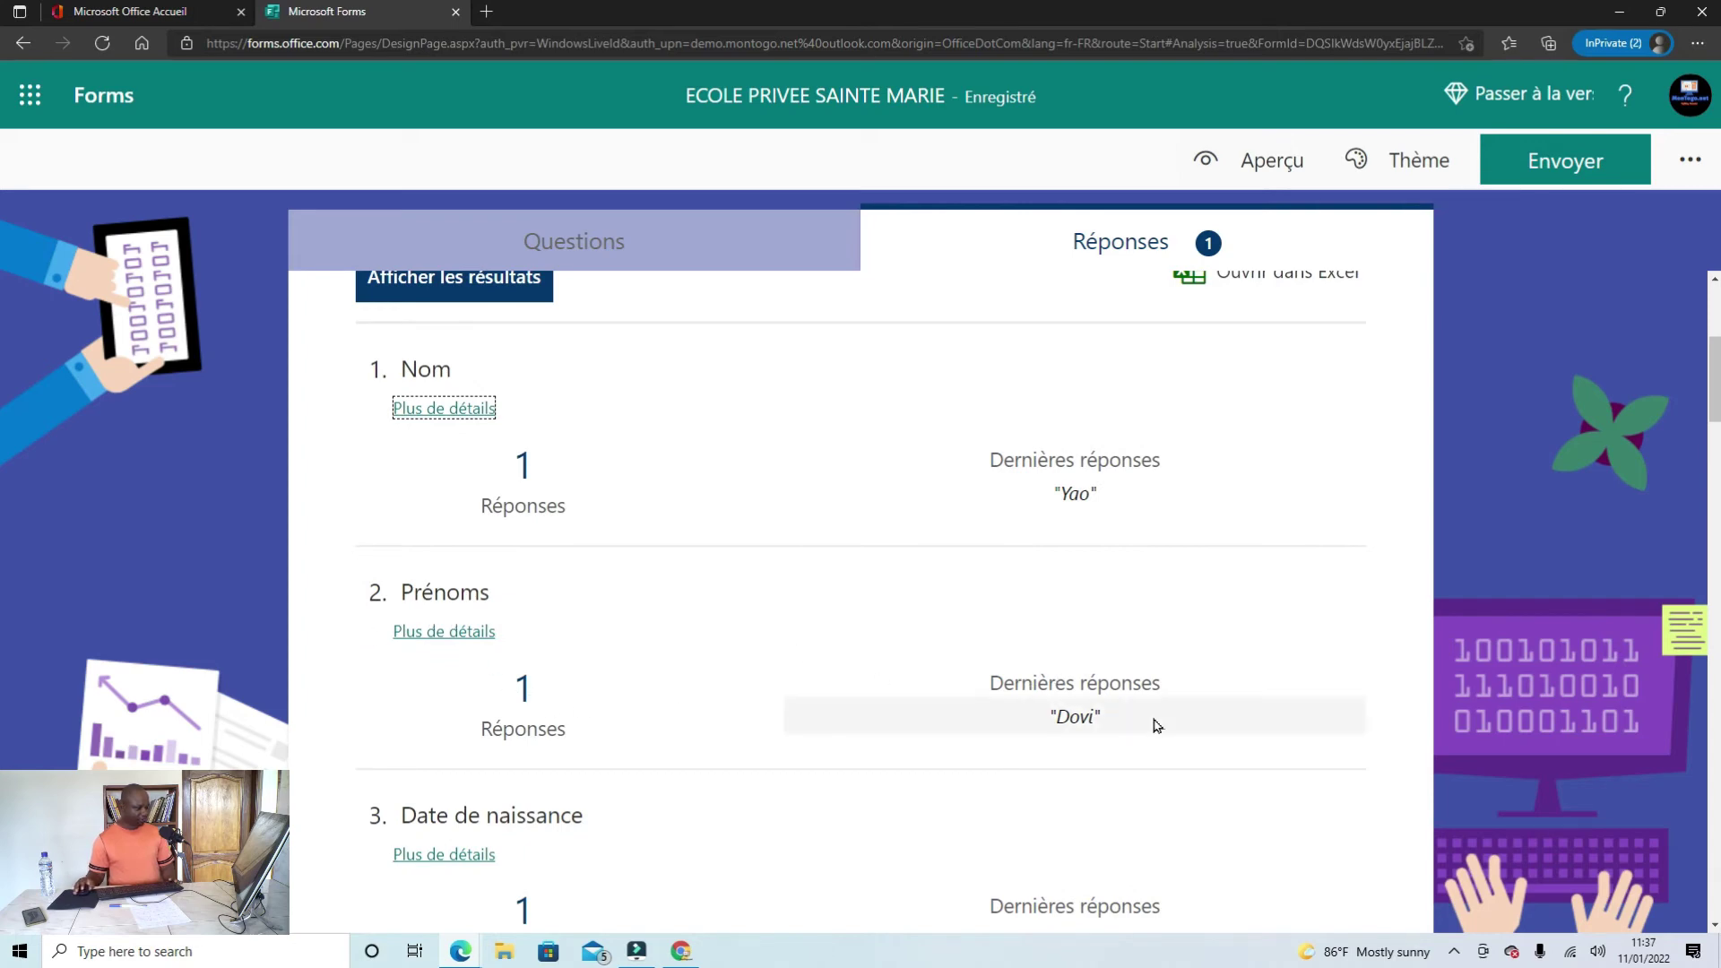
{"action": "scroll", "coordinate": [1141, 744], "scroll_direction": "down", "scroll_amount": 2}
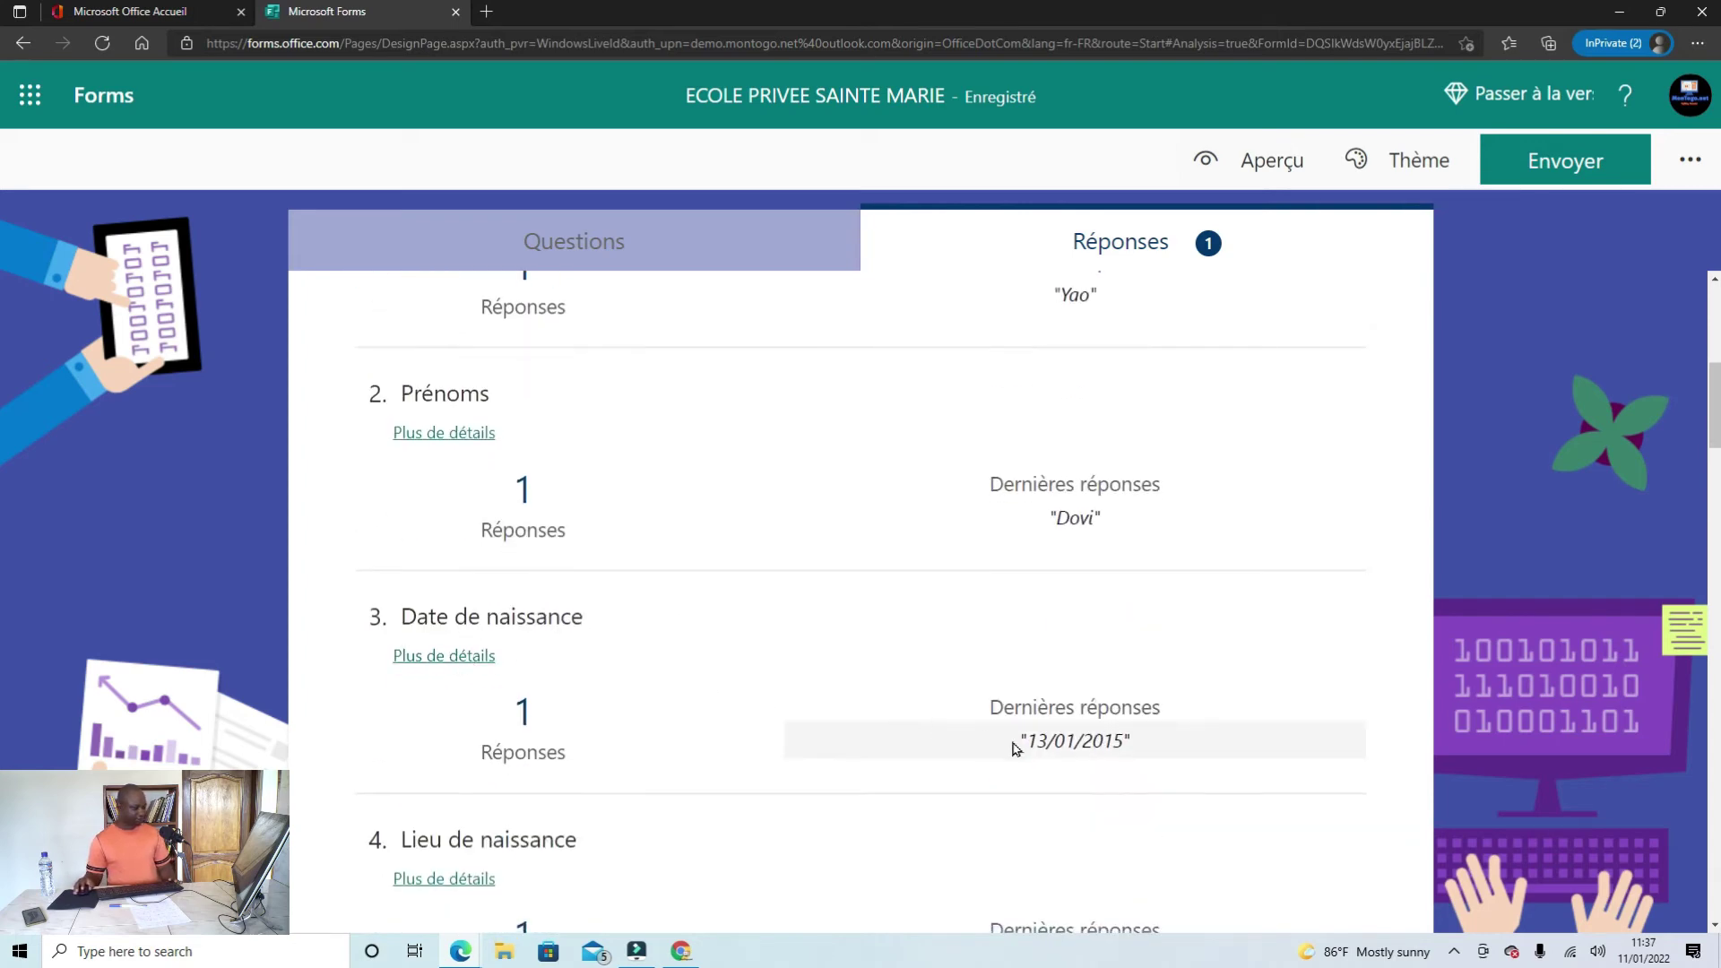
{"action": "scroll", "coordinate": [1112, 749], "scroll_direction": "down", "scroll_amount": 6}
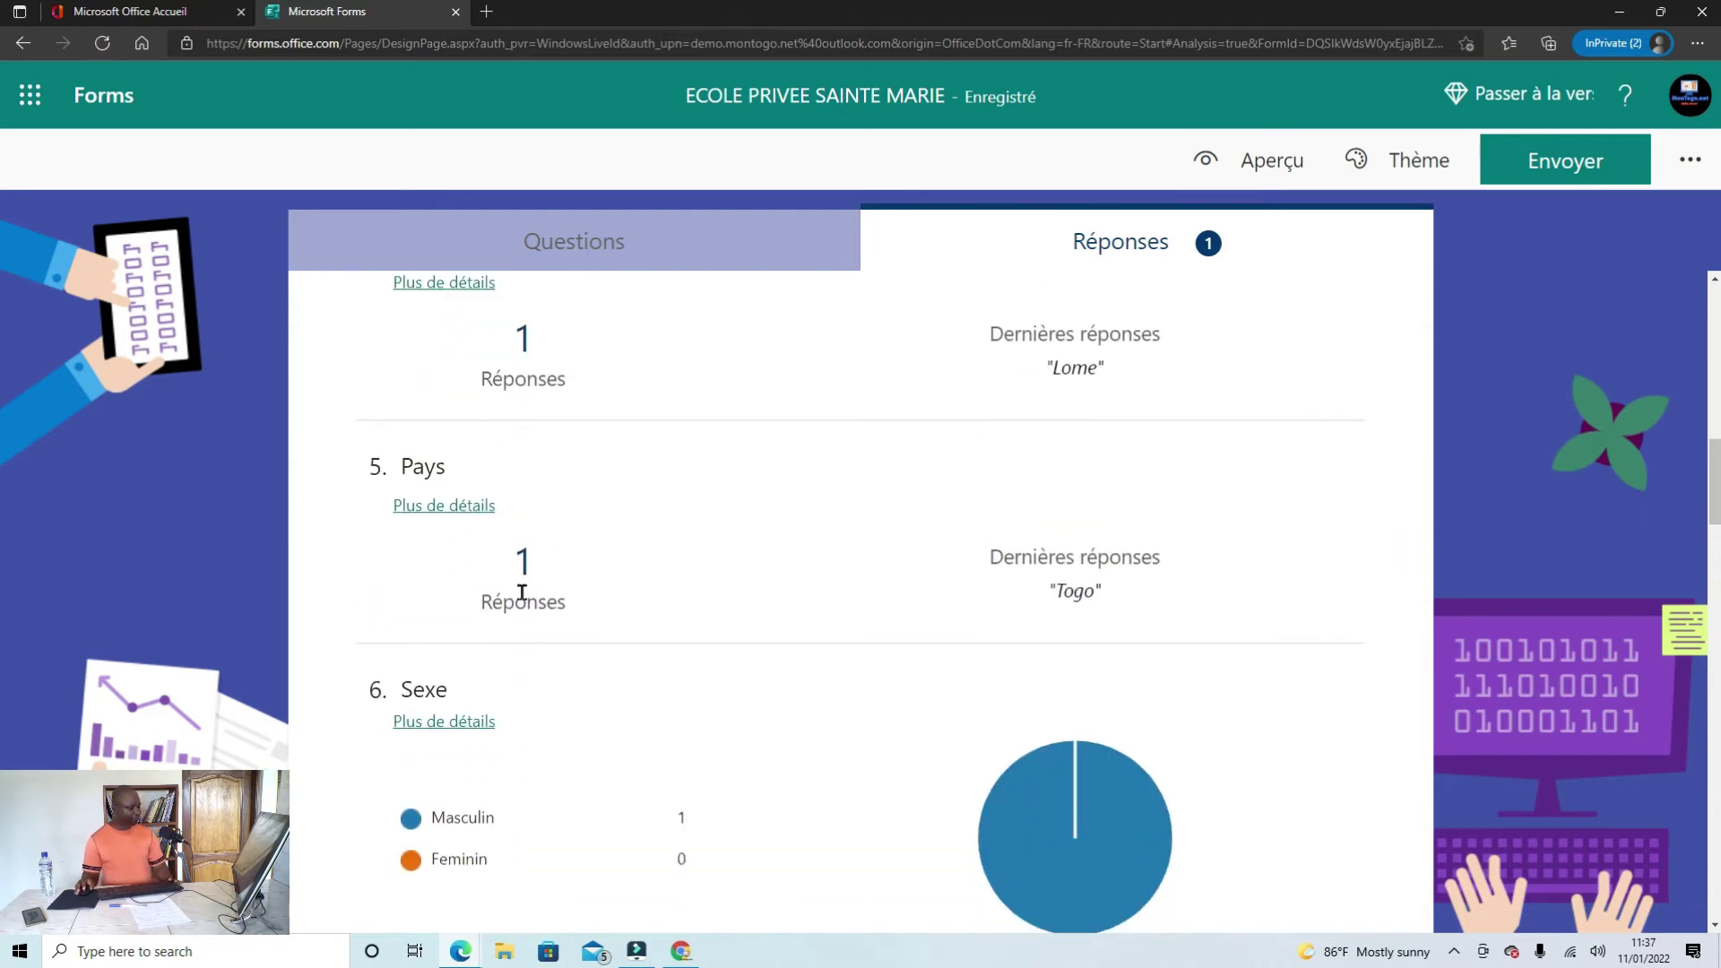
{"action": "scroll", "coordinate": [538, 587], "scroll_direction": "down", "scroll_amount": 2}
{"action": "scroll", "coordinate": [807, 664], "scroll_direction": "down", "scroll_amount": 2}
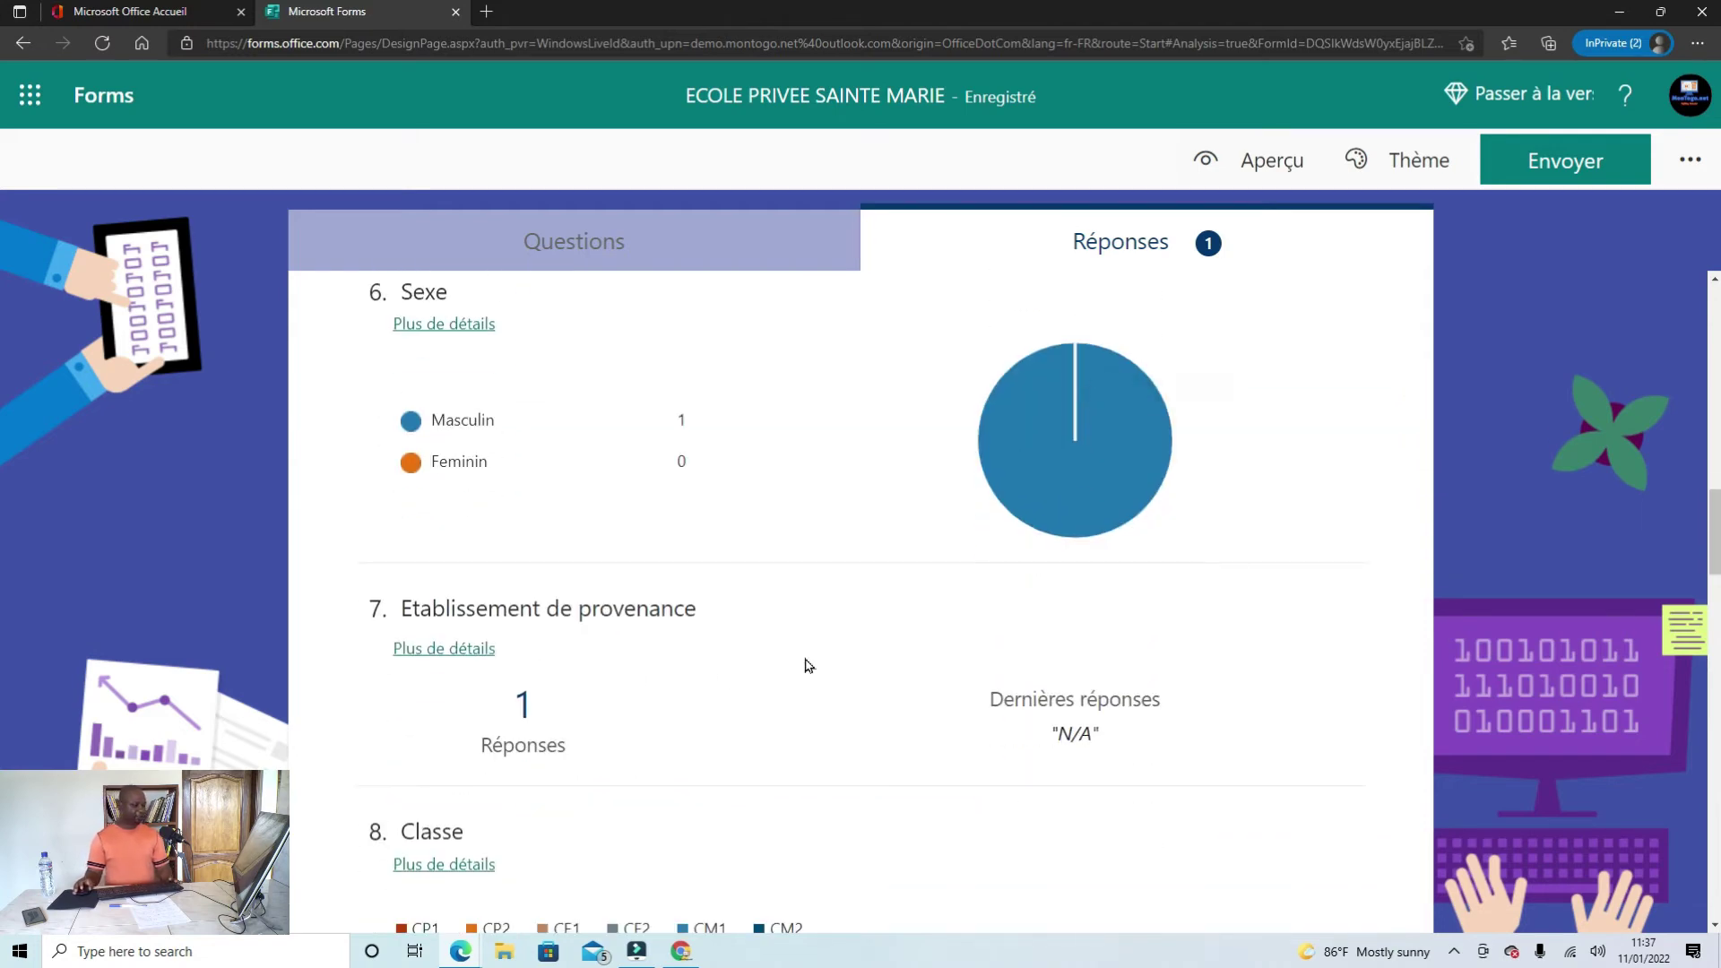
{"action": "scroll", "coordinate": [816, 665], "scroll_direction": "down", "scroll_amount": 2}
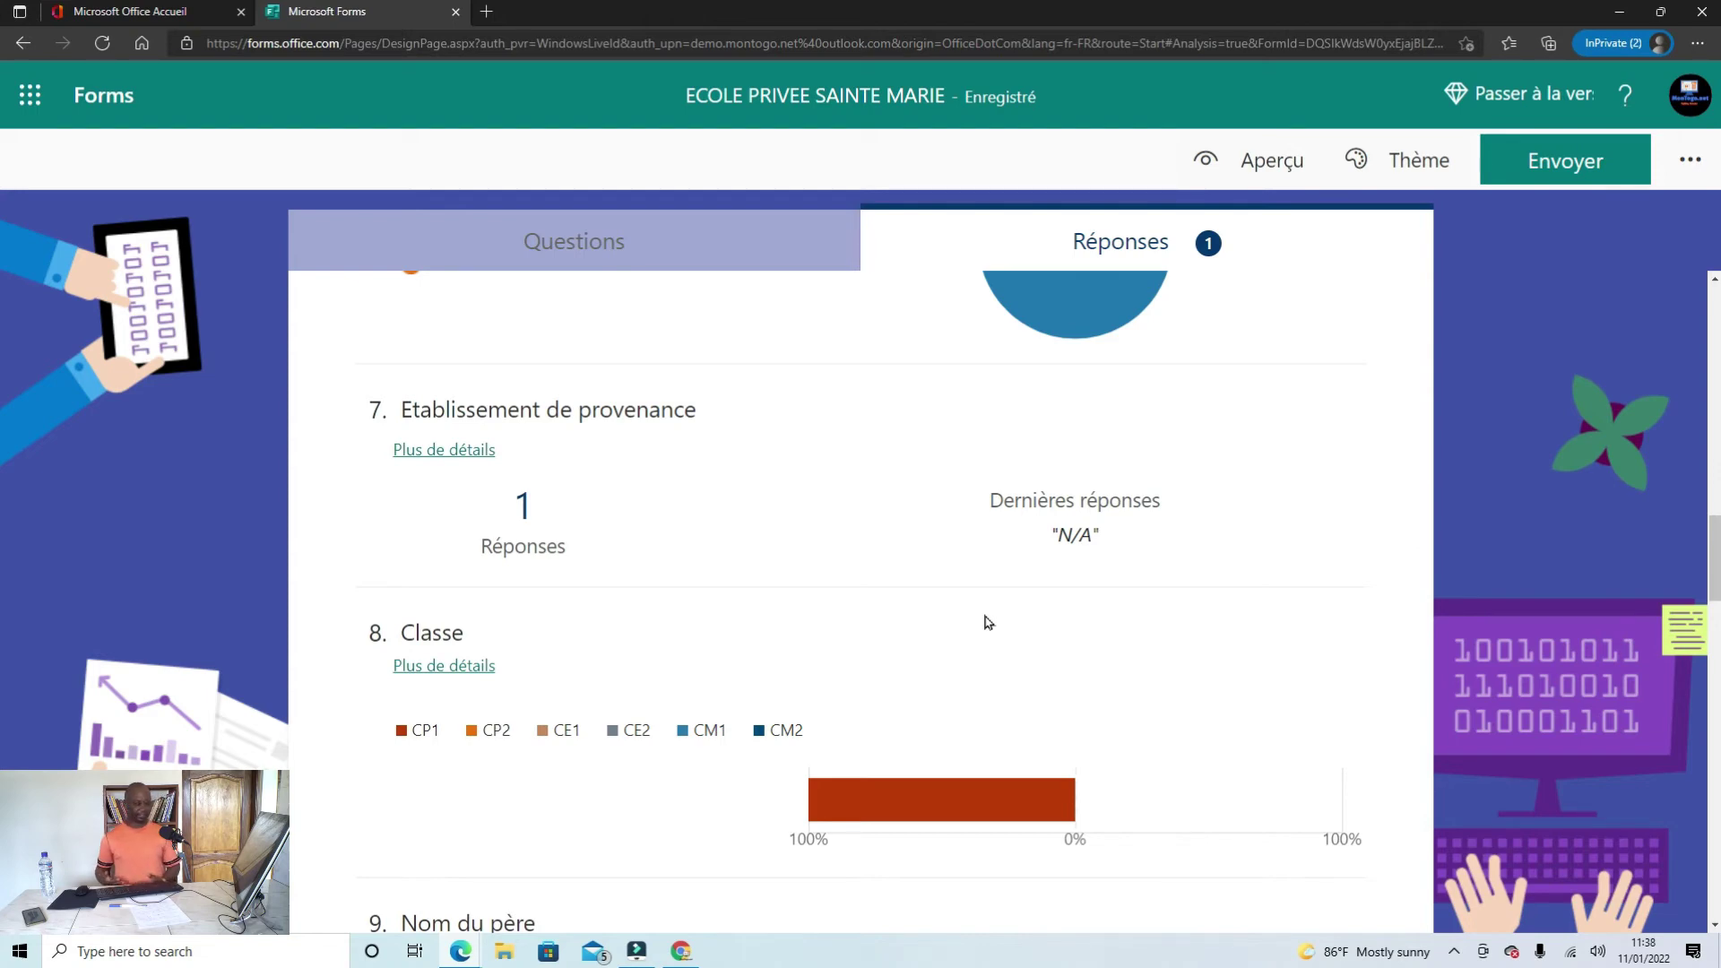
{"action": "scroll", "coordinate": [987, 621], "scroll_direction": "up", "scroll_amount": 12}
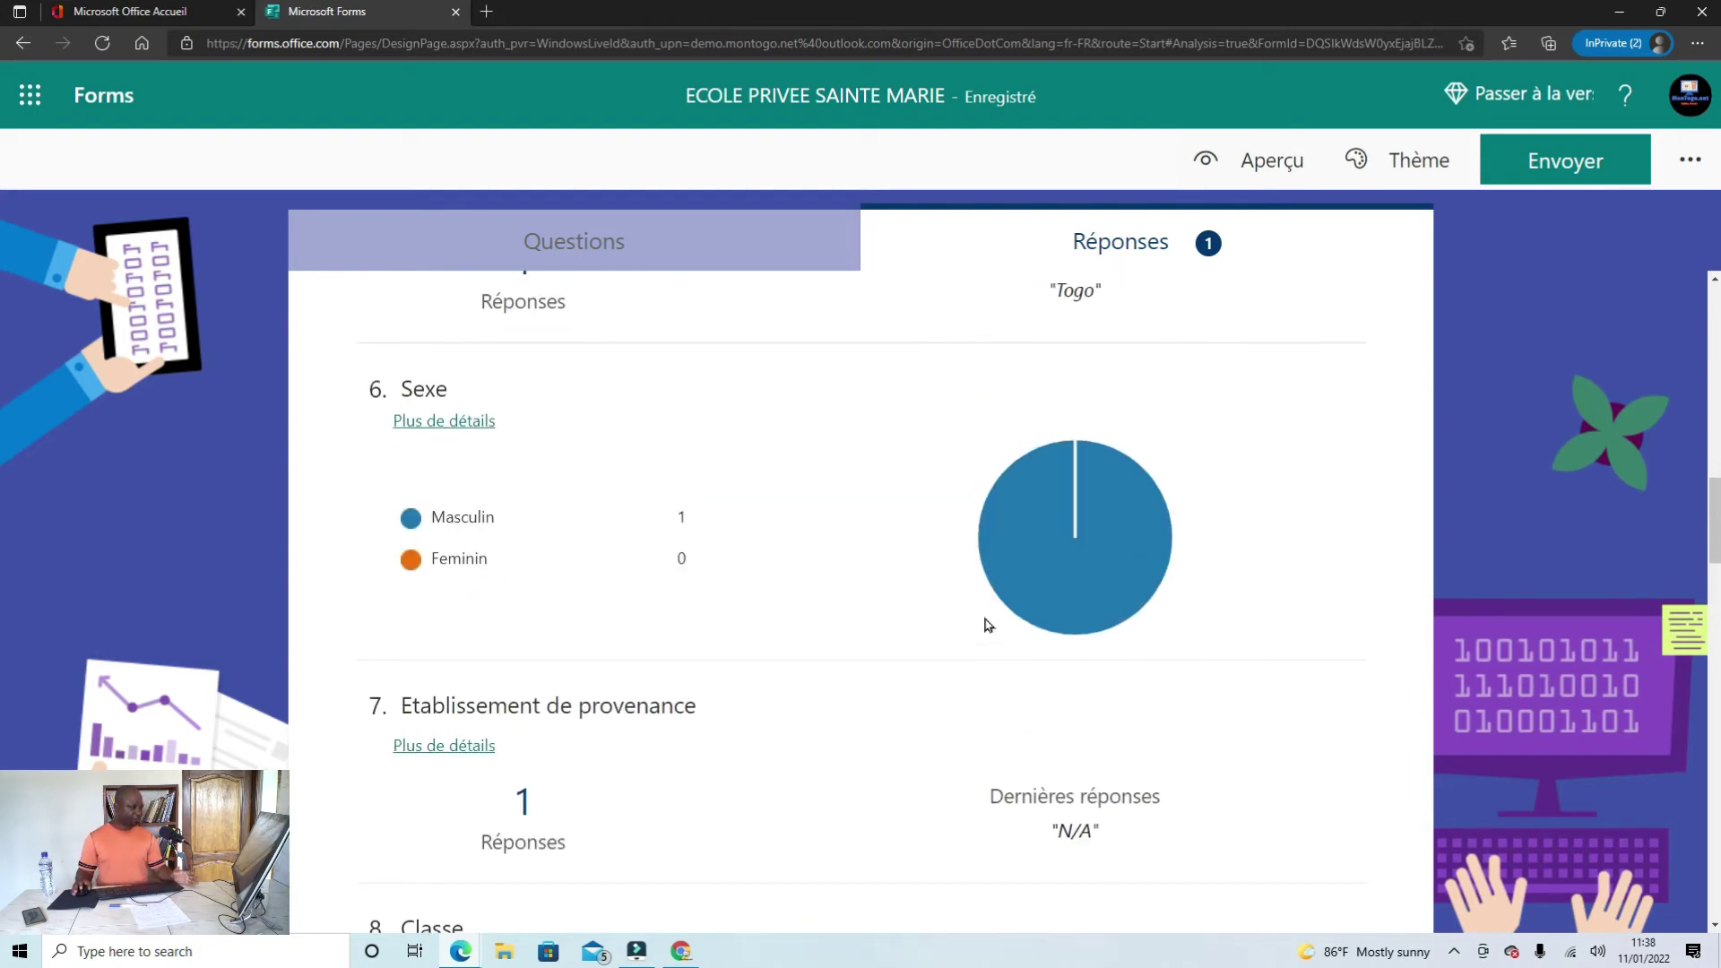
{"action": "scroll", "coordinate": [987, 625], "scroll_direction": "up", "scroll_amount": 7}
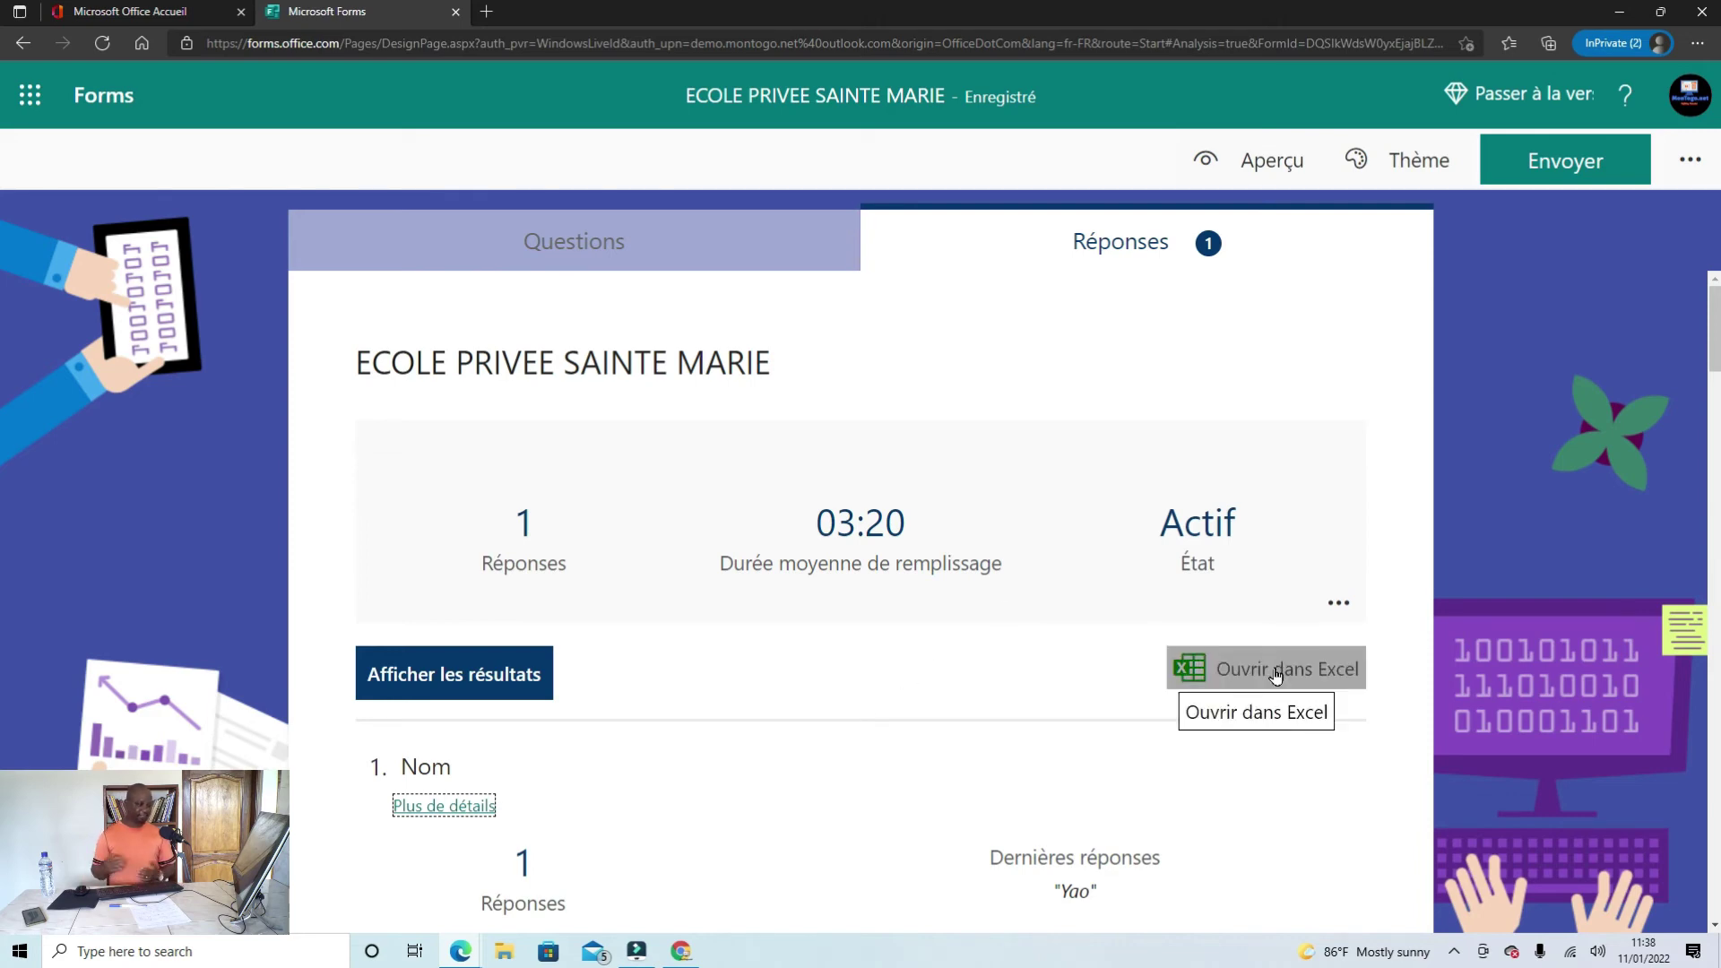
Step: Export the responses and open the downloaded ECOLE PRIVEE SAINTE MARIE.xlsx in Excel
{"action": "left_click", "coordinate": [1224, 669]}
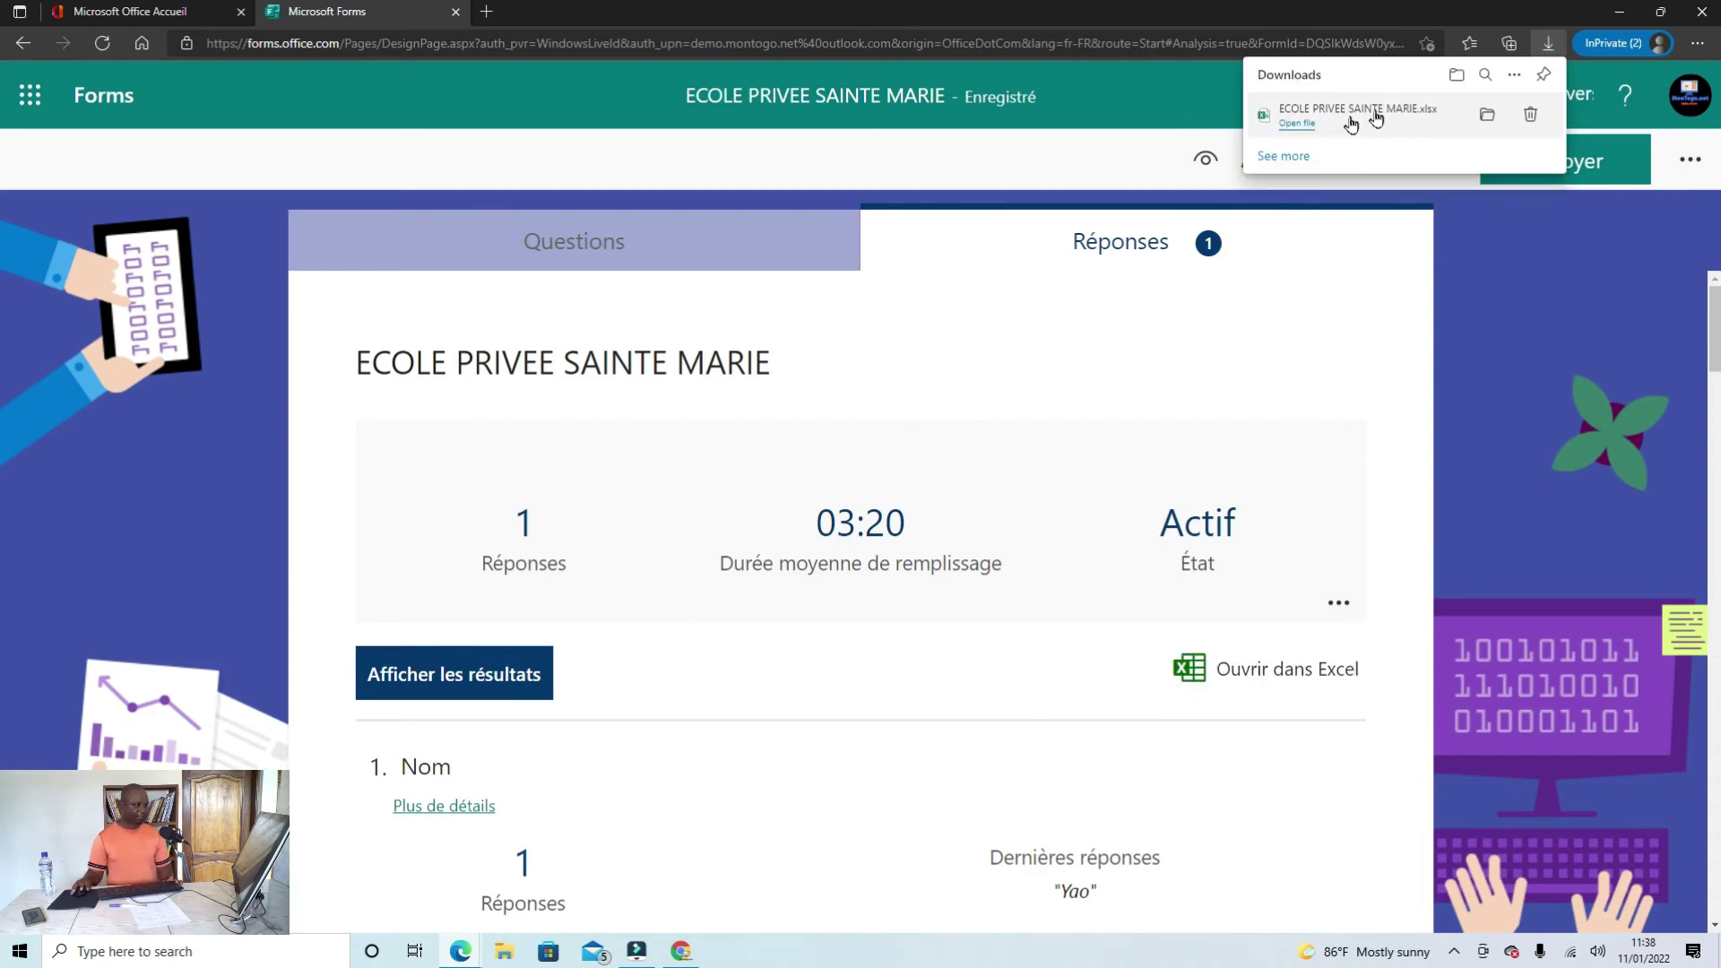
{"action": "left_click", "coordinate": [1302, 126]}
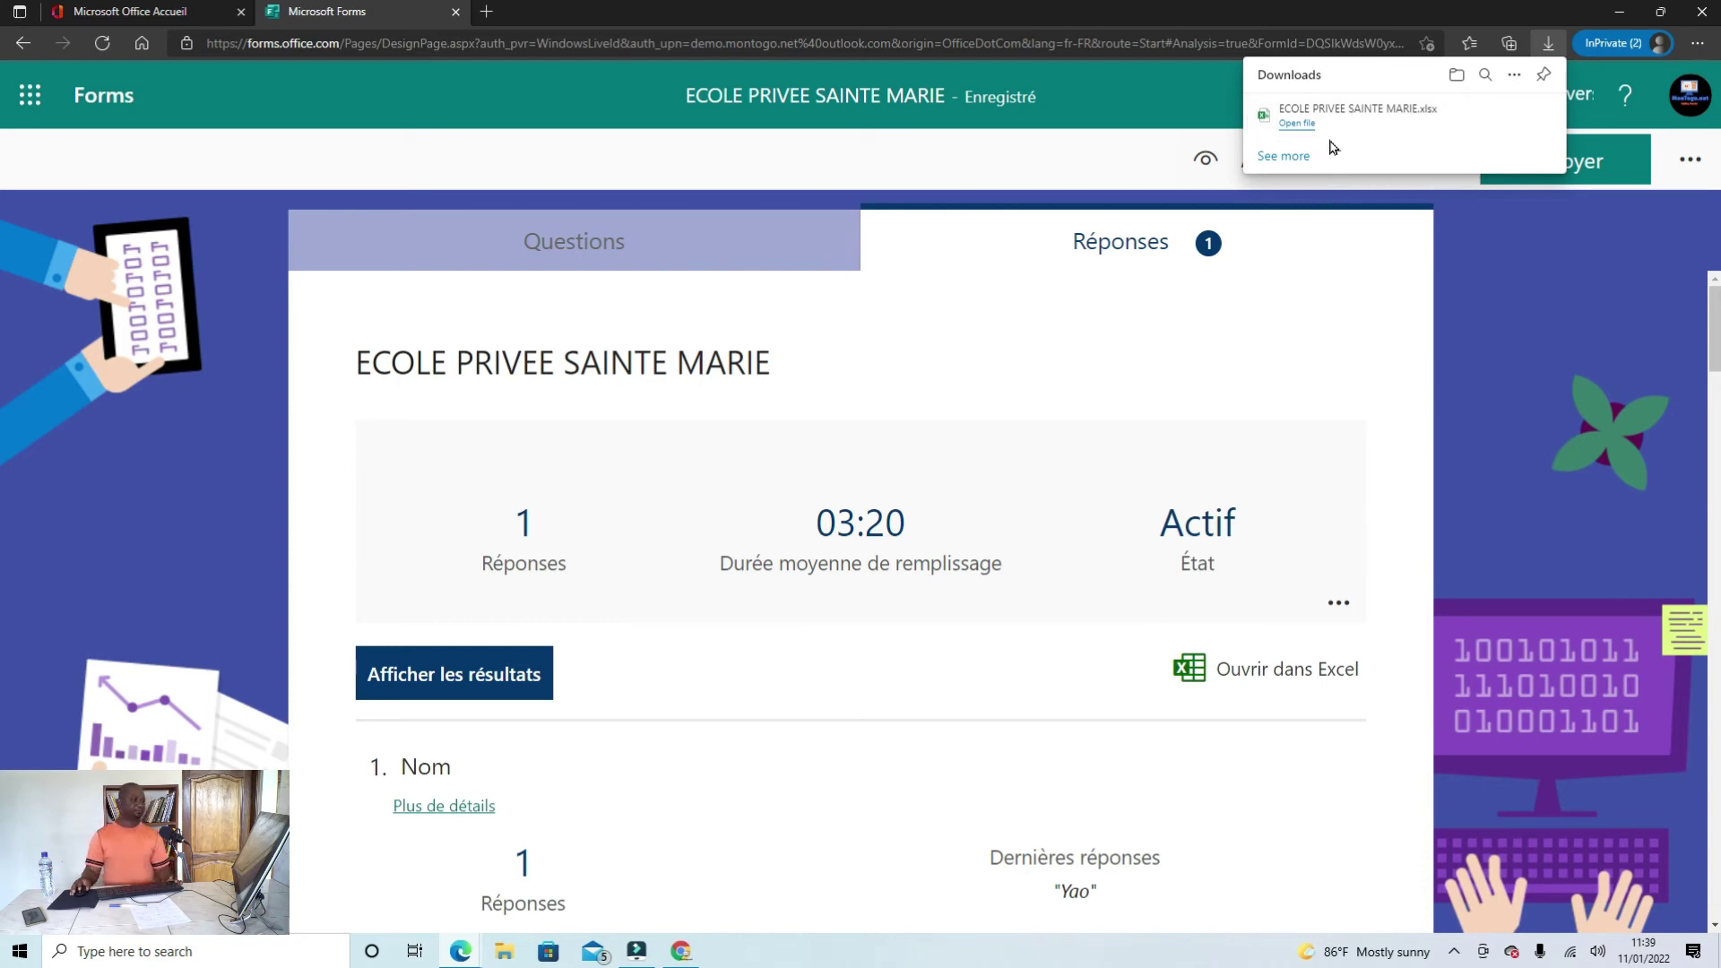
{"action": "left_click", "coordinate": [1297, 124]}
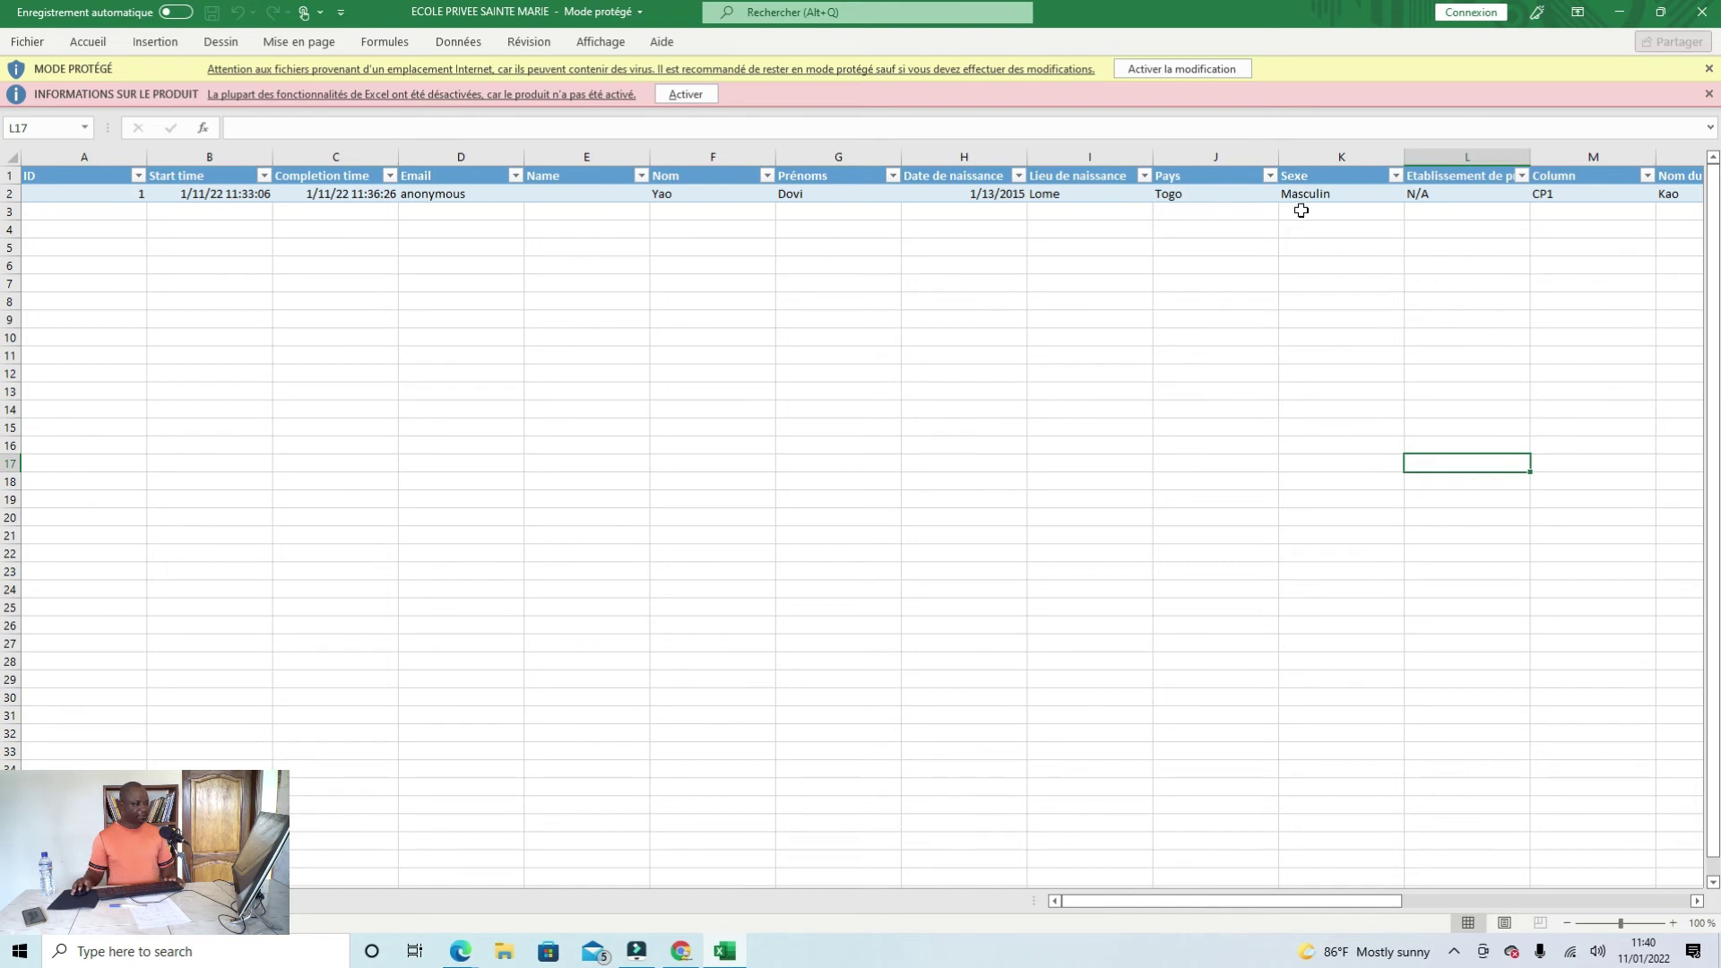
Step: Review every column of the single response row in Excel, then minimize Excel
{"action": "left_click_drag", "start_coordinate": [1367, 902], "coordinate": [1537, 896]}
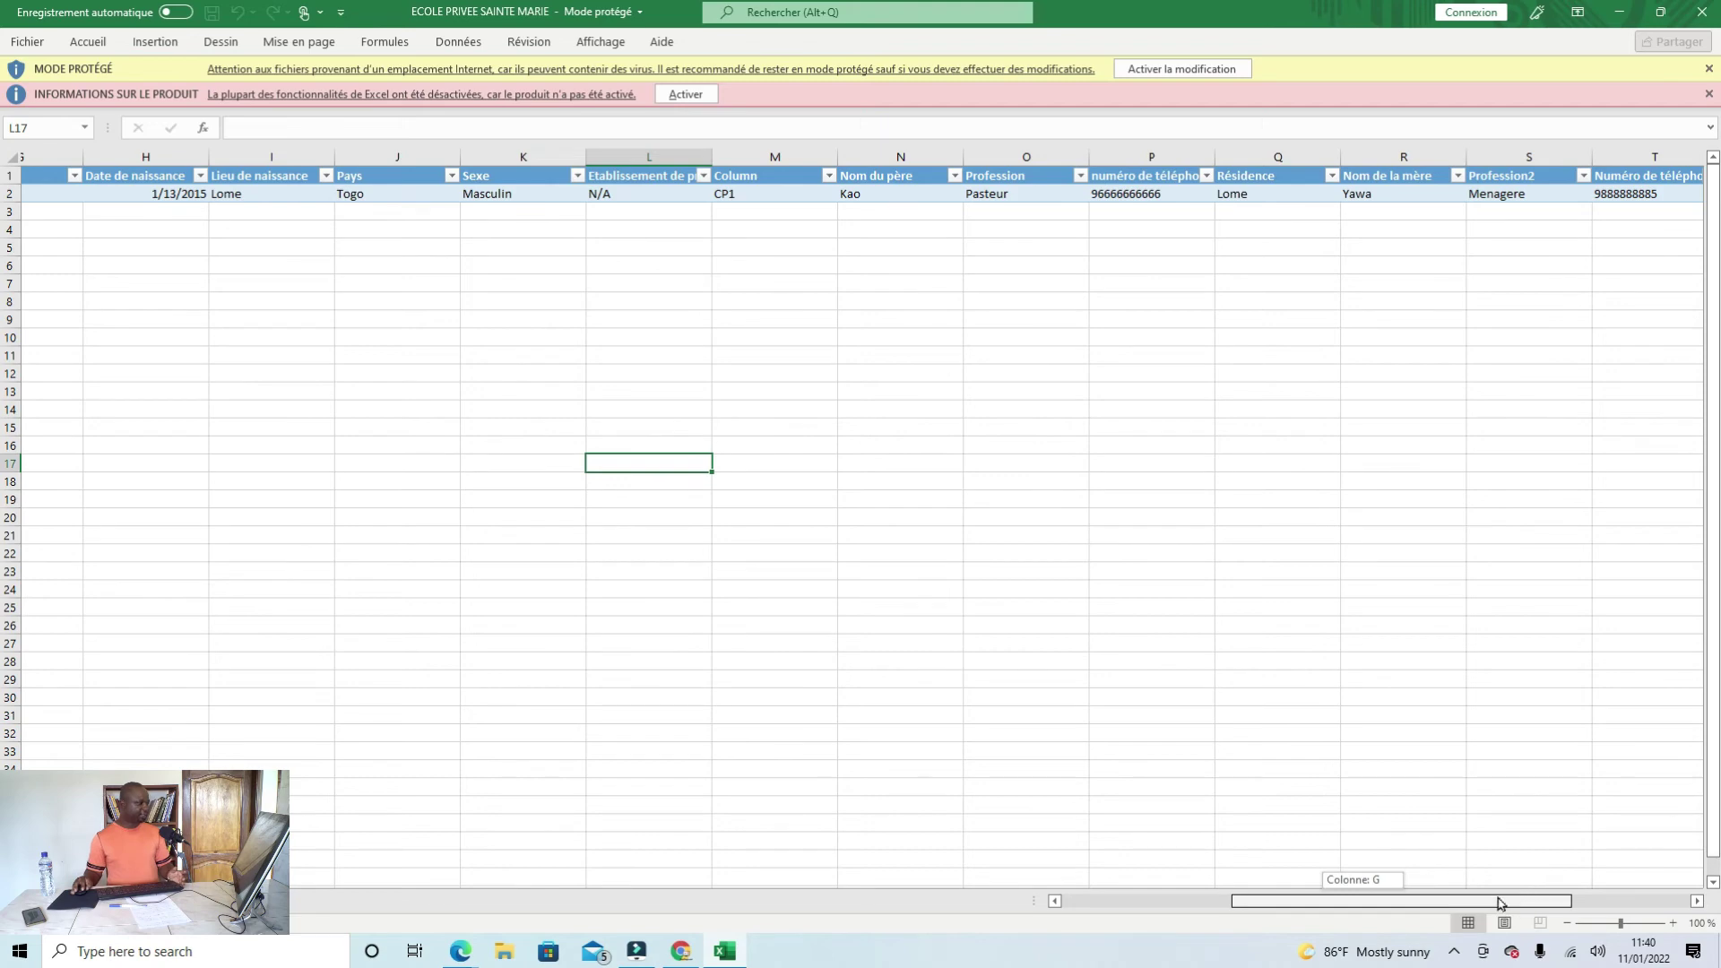
{"action": "left_click_drag", "start_coordinate": [1501, 903], "coordinate": [1309, 918]}
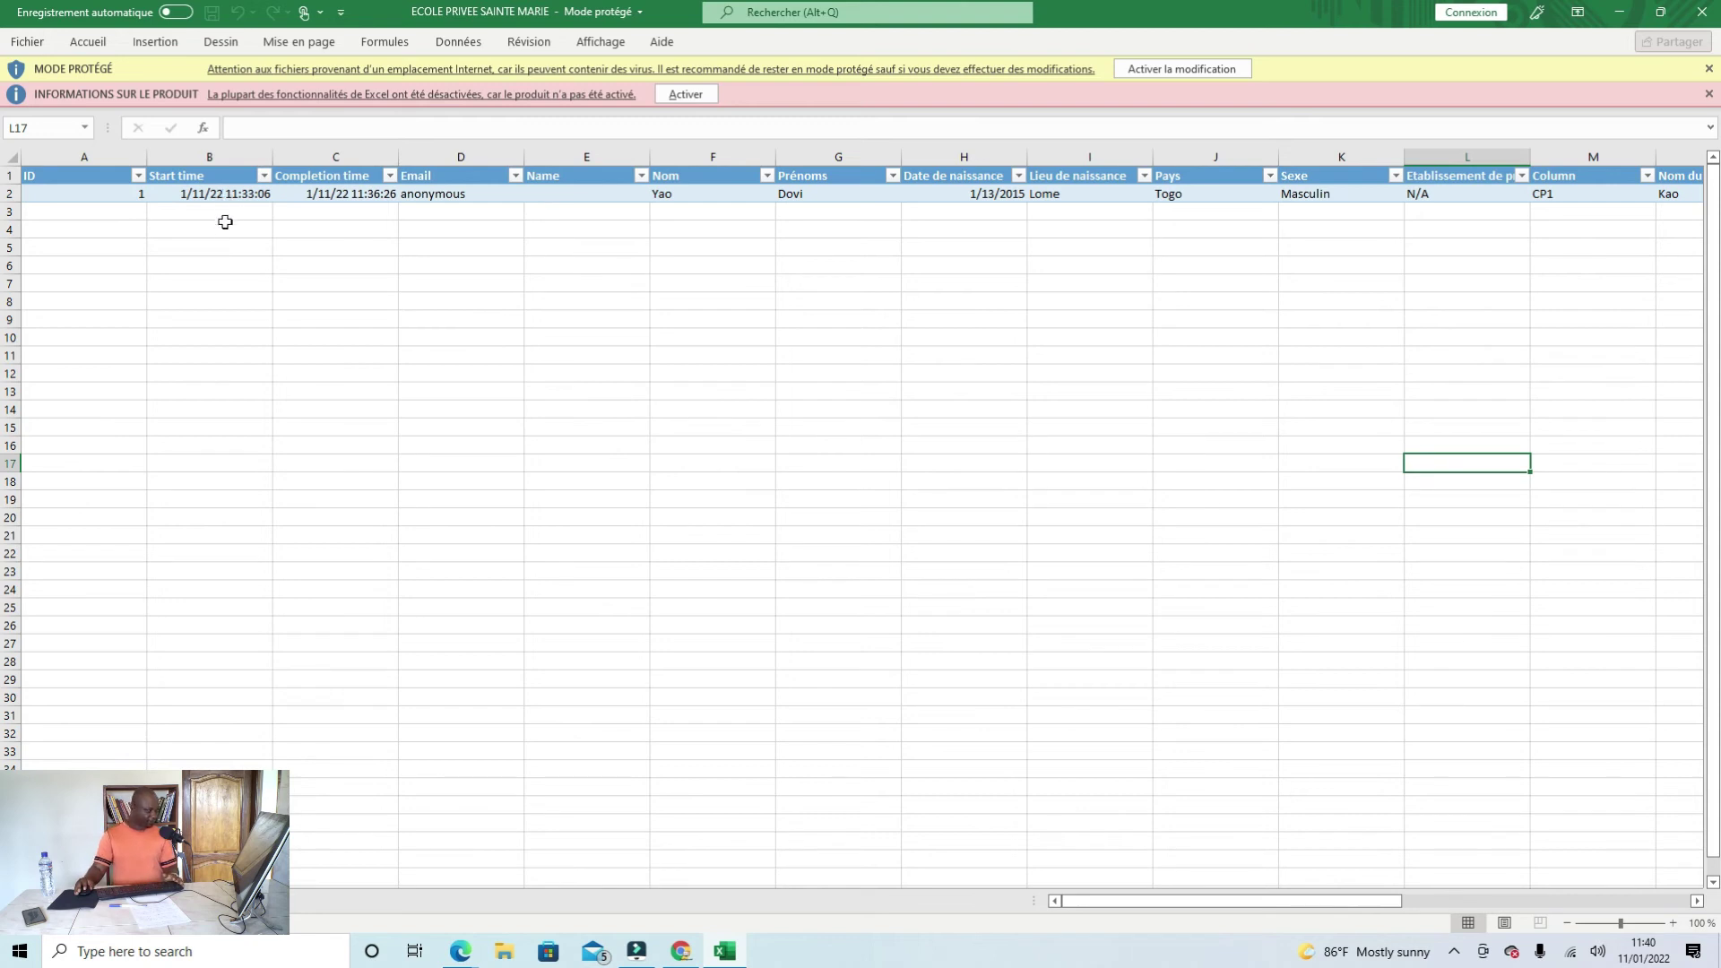
{"action": "scroll", "coordinate": [269, 653], "scroll_direction": "down", "scroll_amount": 1}
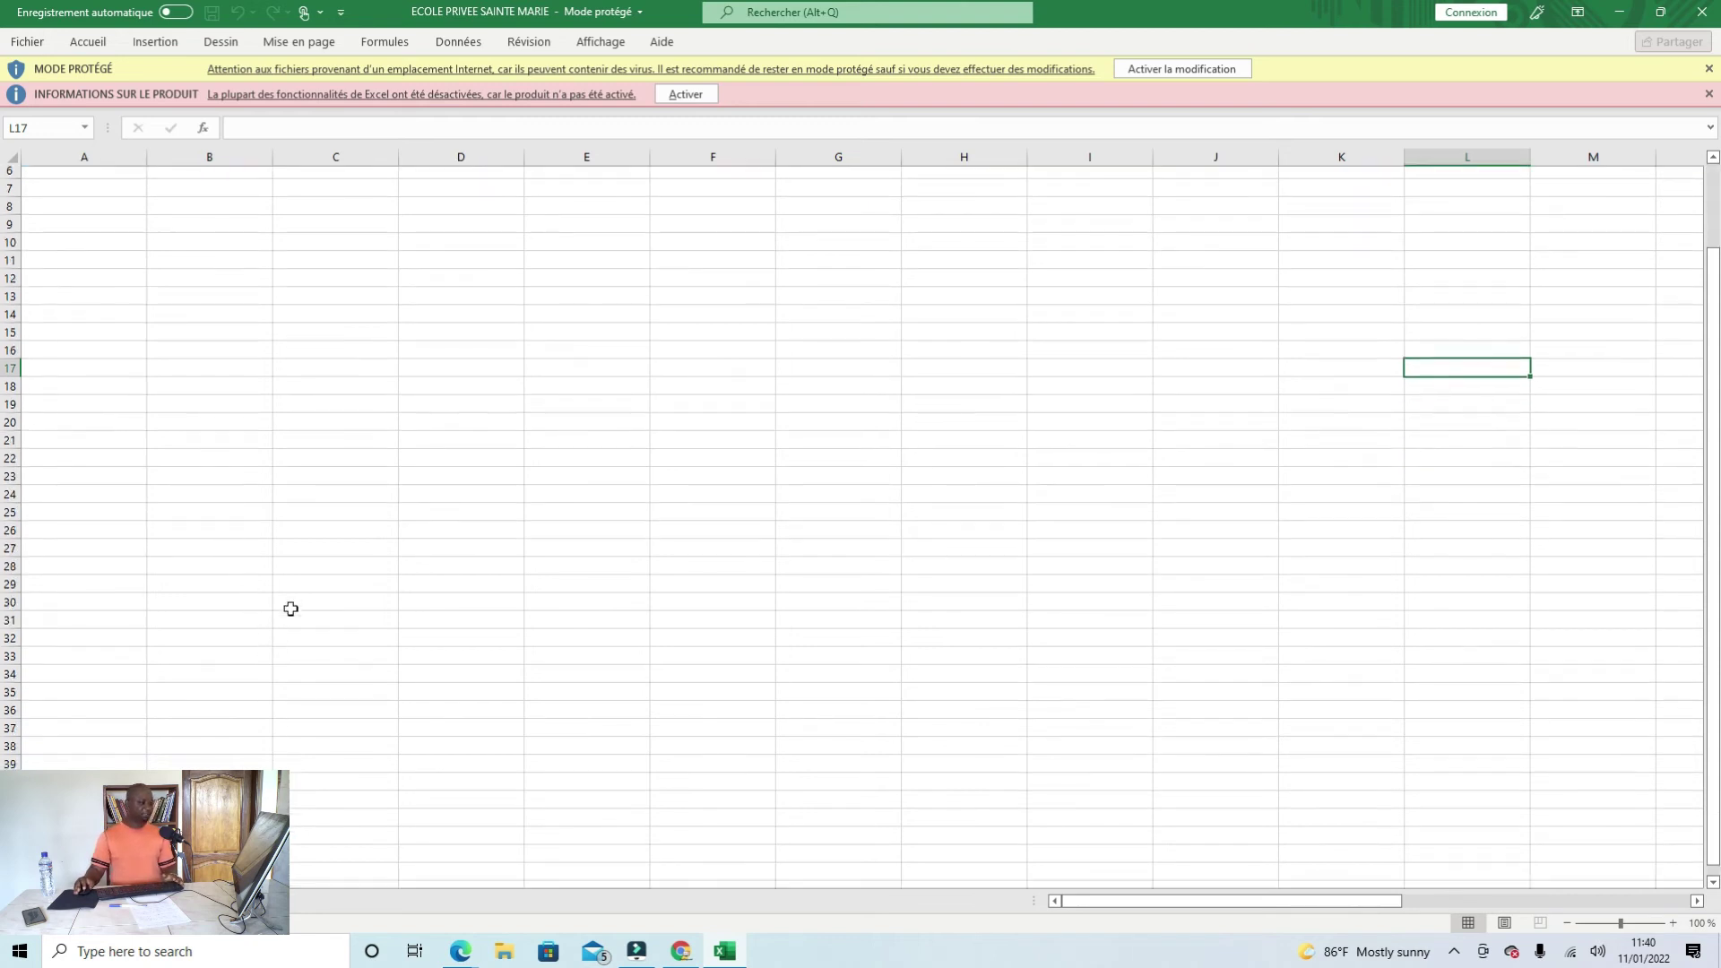
{"action": "scroll", "coordinate": [287, 604], "scroll_direction": "up", "scroll_amount": 1}
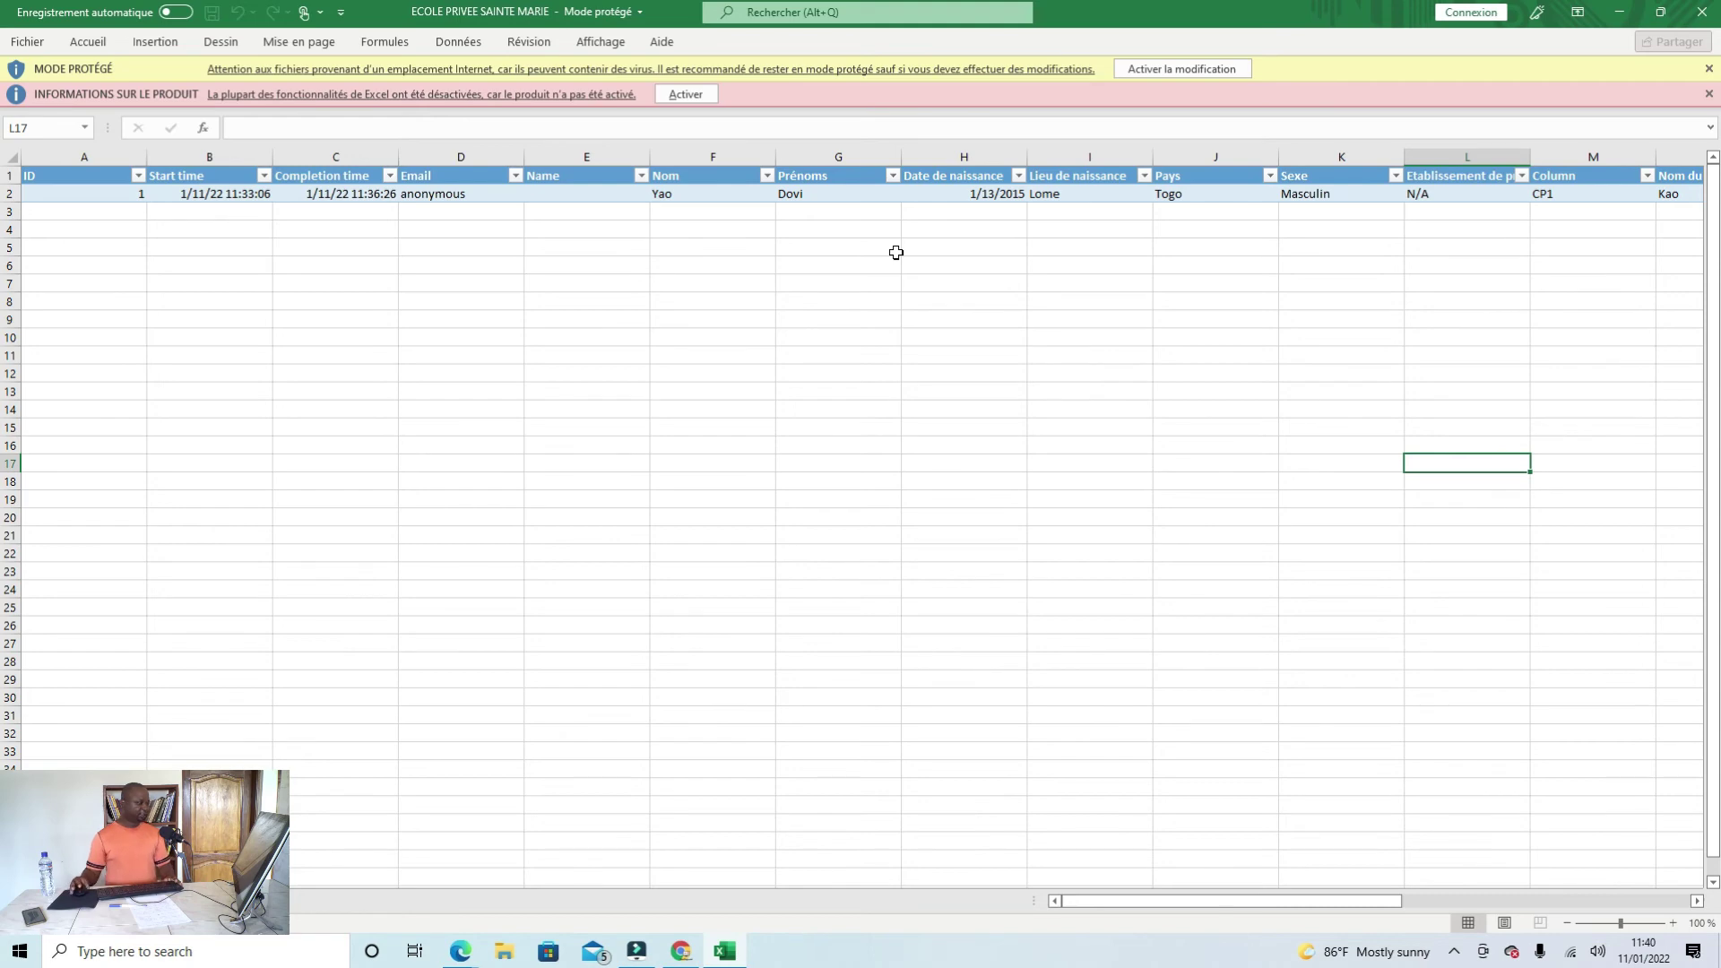
{"action": "left_click", "coordinate": [1616, 13]}
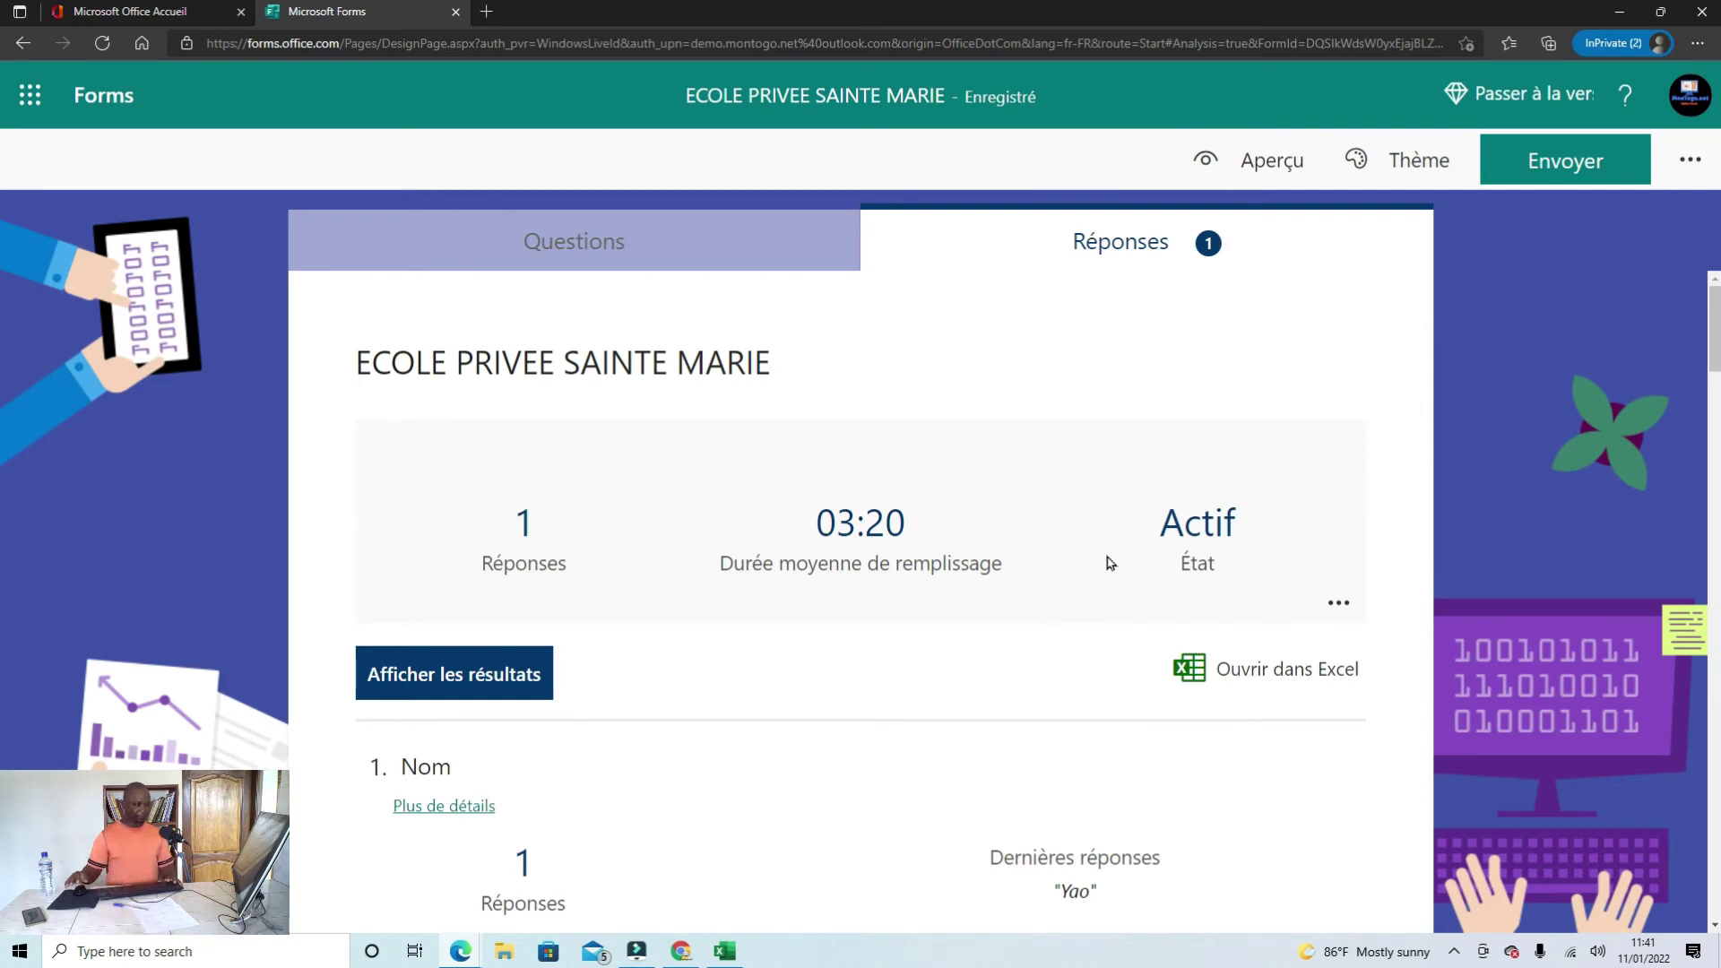
Step: Switch to the Questions view, look through the whole form, and open the more-options list
{"action": "left_click", "coordinate": [660, 249]}
{"action": "scroll", "coordinate": [840, 524], "scroll_direction": "down", "scroll_amount": 10}
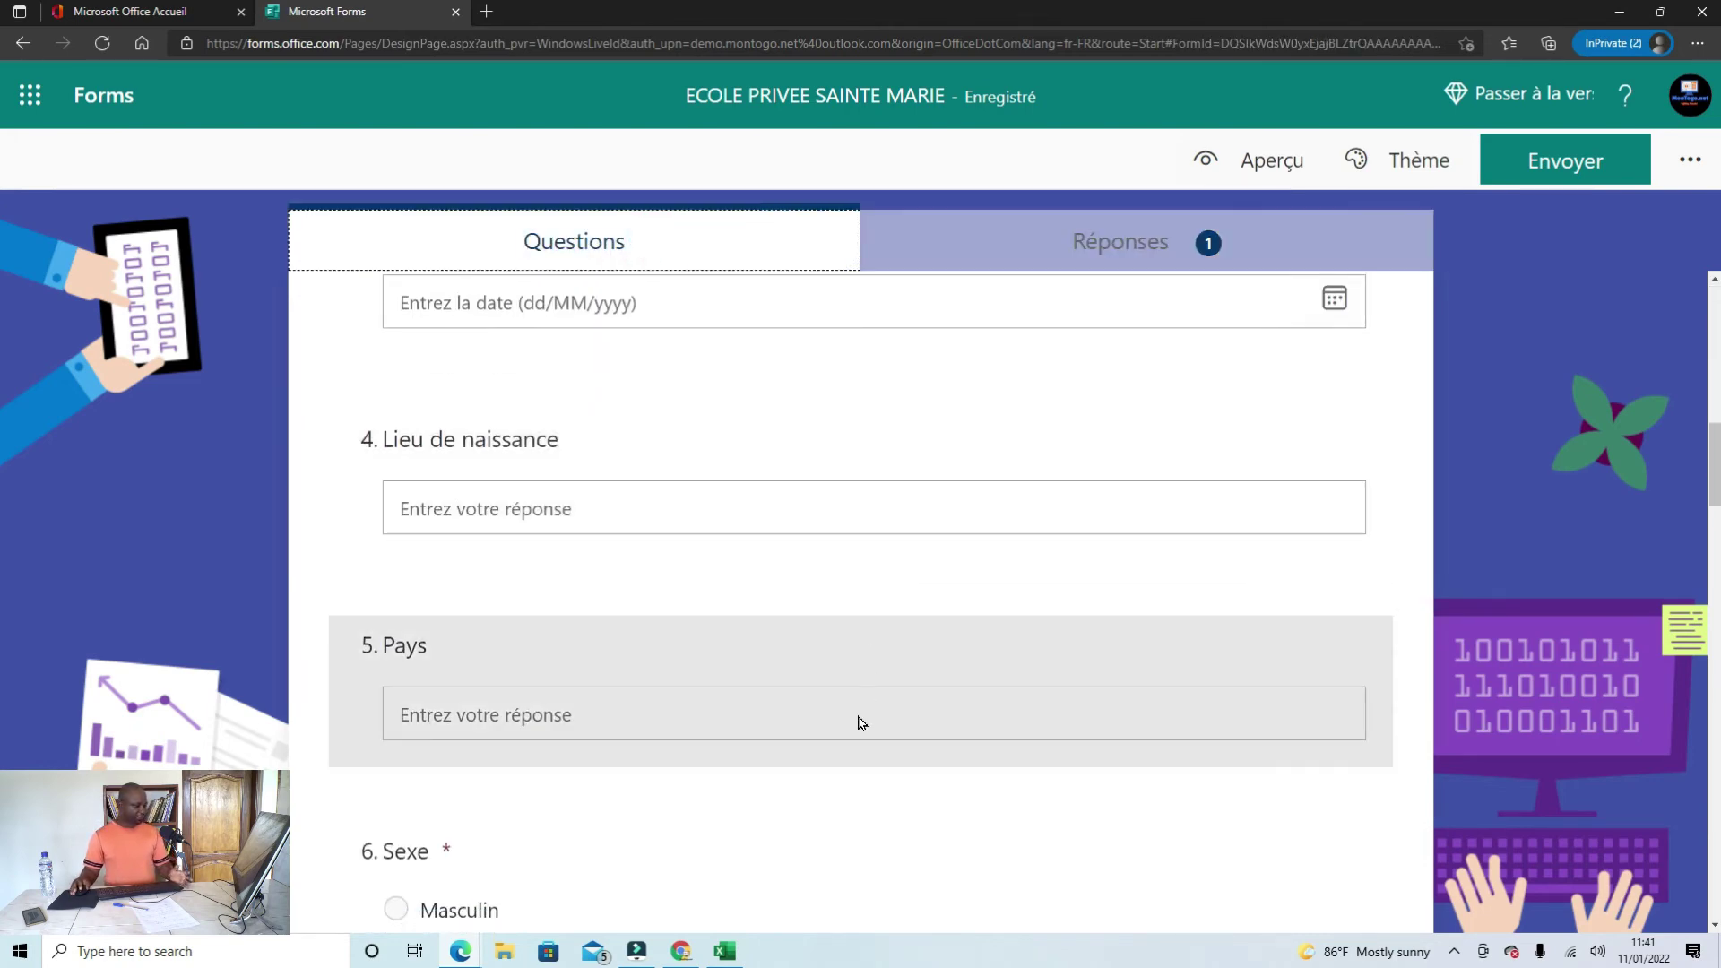
{"action": "scroll", "coordinate": [858, 727], "scroll_direction": "down", "scroll_amount": 7}
{"action": "scroll", "coordinate": [858, 731], "scroll_direction": "down", "scroll_amount": 4}
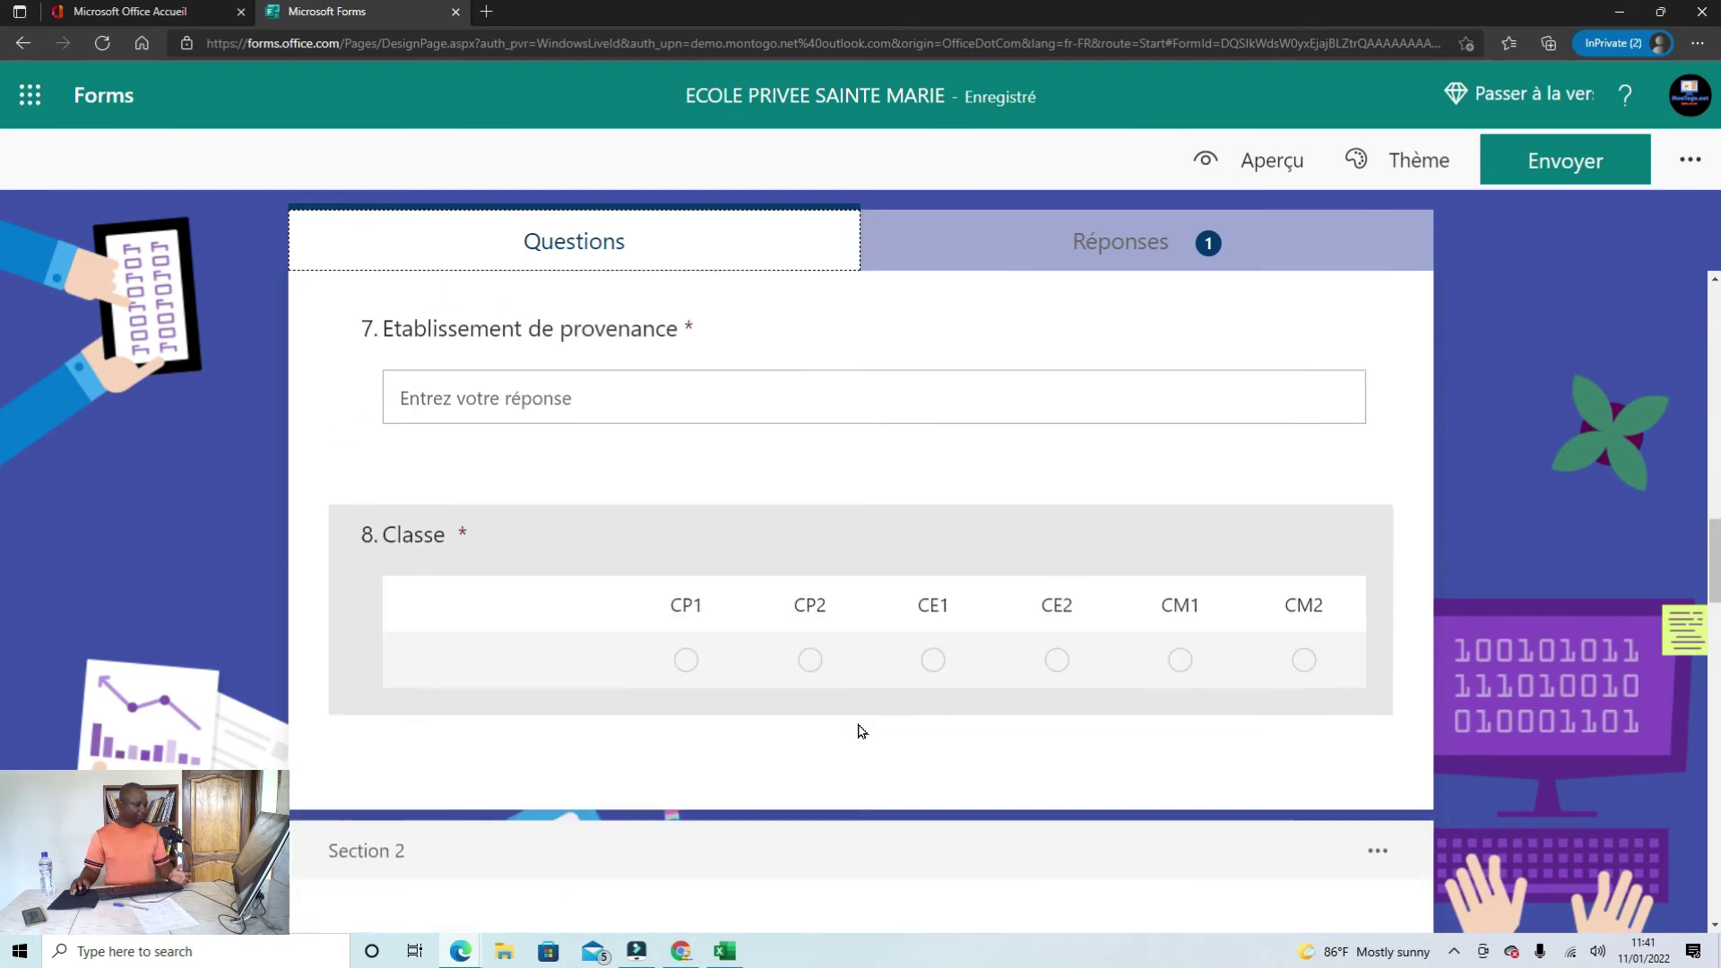
{"action": "scroll", "coordinate": [847, 709], "scroll_direction": "up", "scroll_amount": 10}
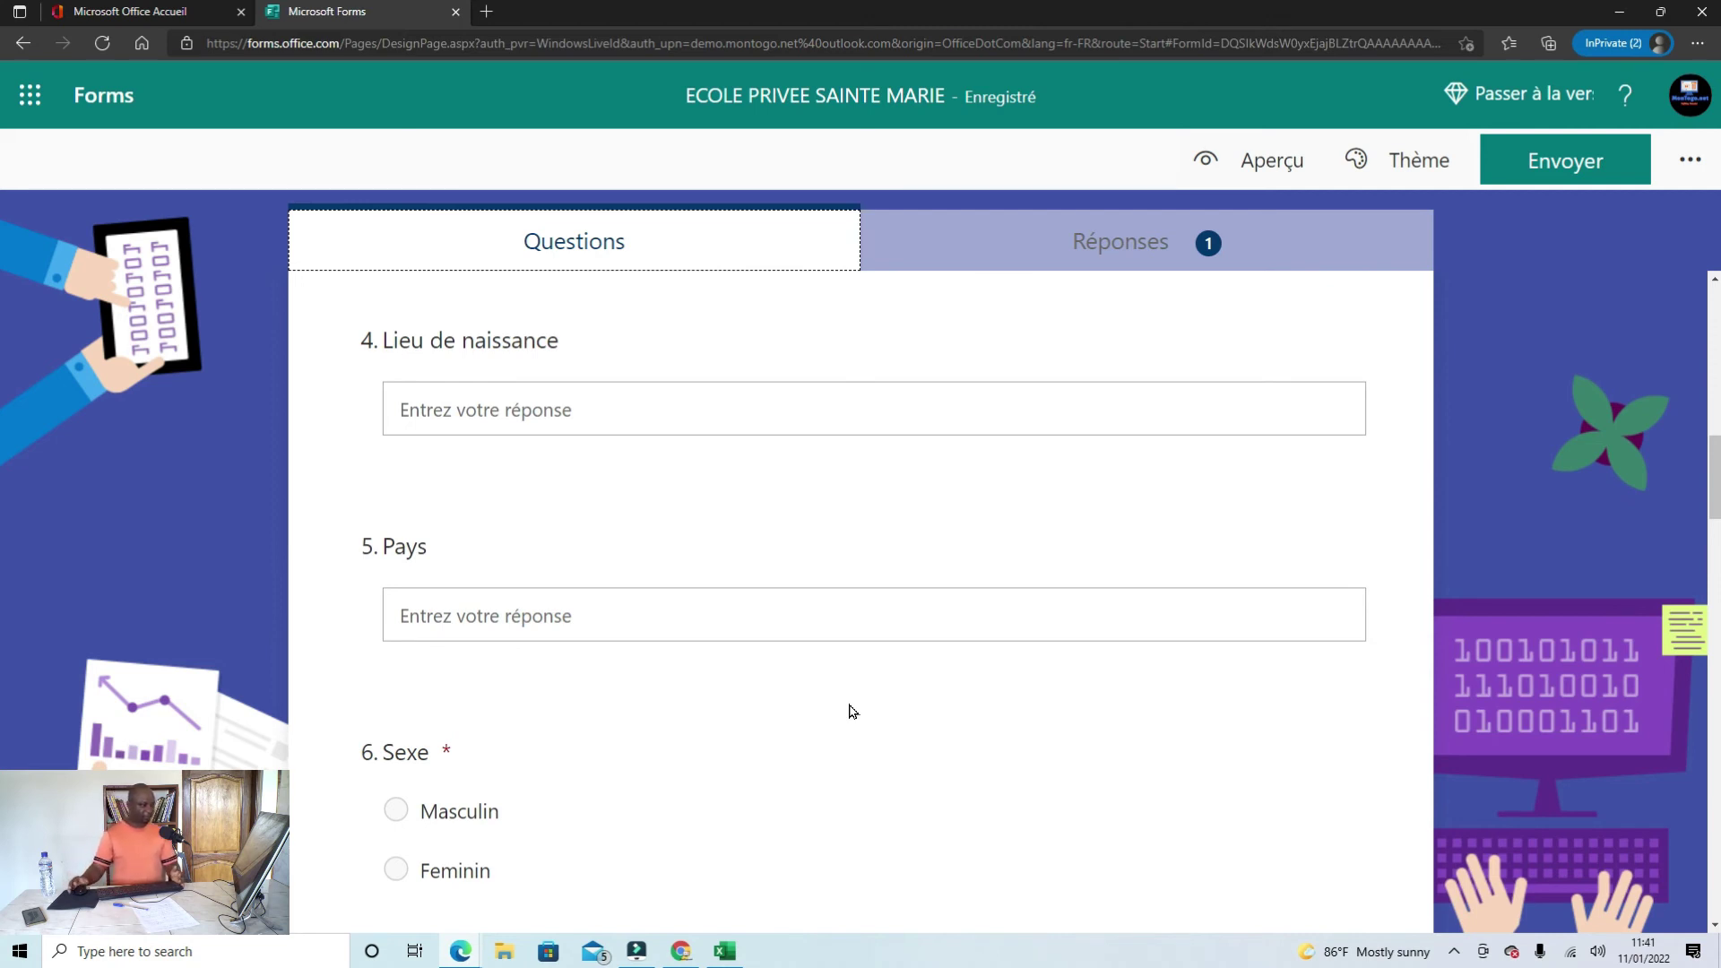
{"action": "scroll", "coordinate": [853, 712], "scroll_direction": "up", "scroll_amount": 8}
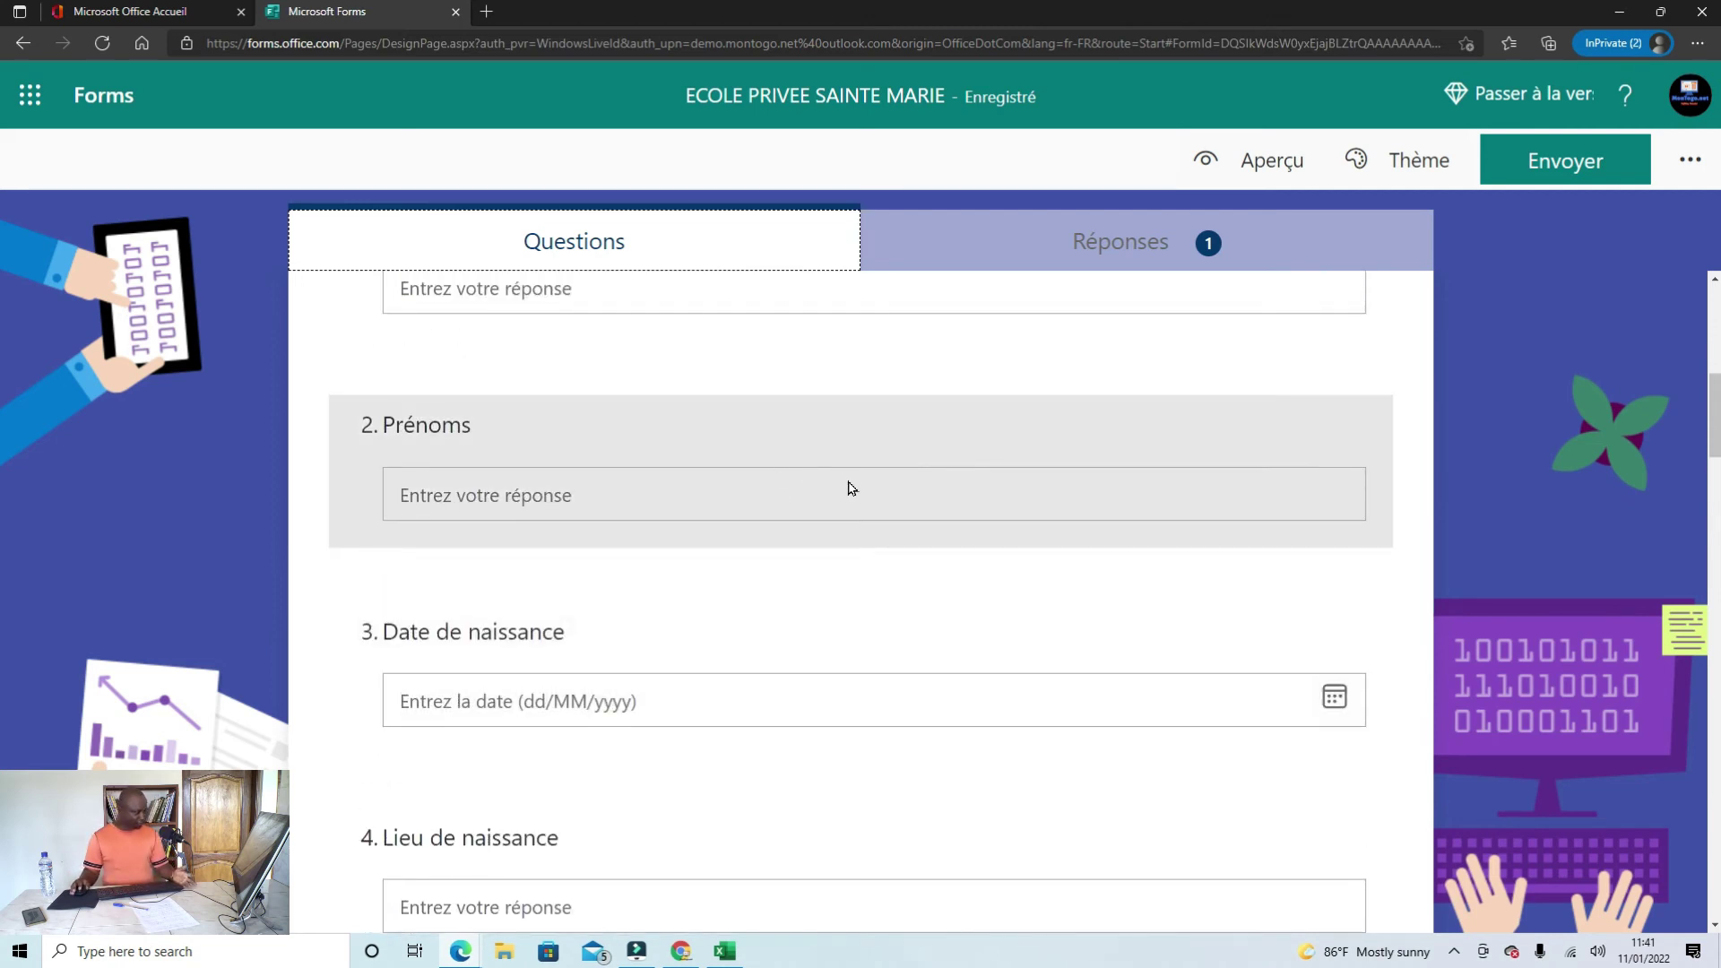
{"action": "scroll", "coordinate": [862, 504], "scroll_direction": "up", "scroll_amount": 4}
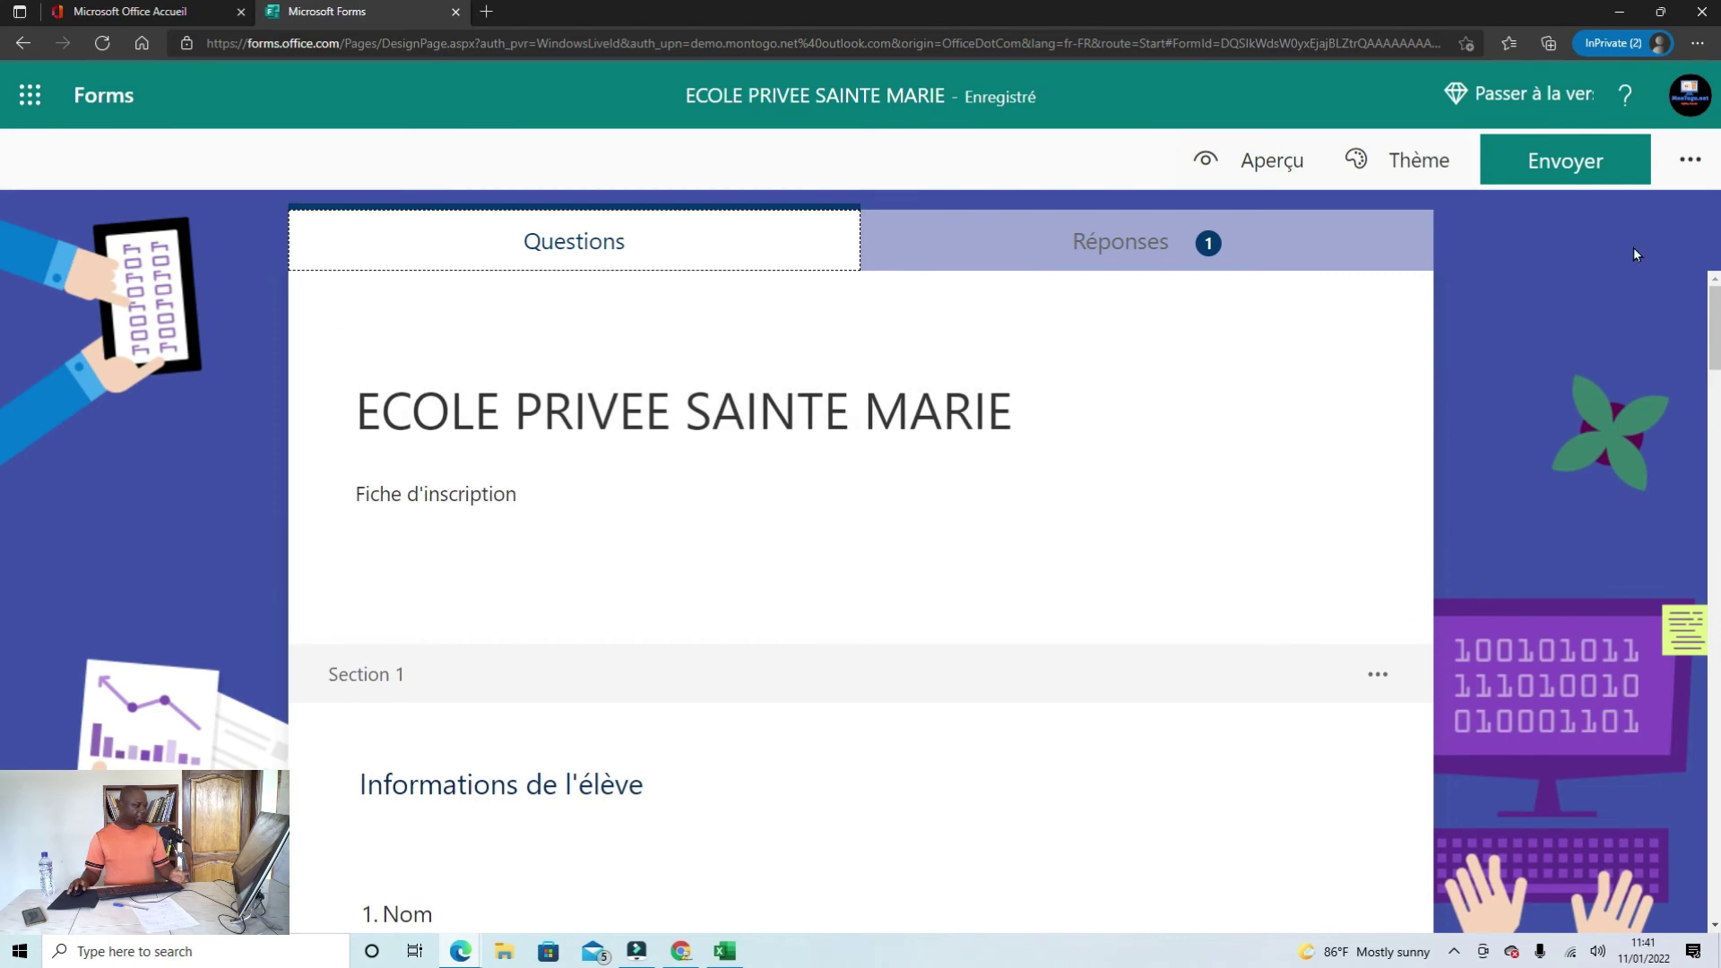
{"action": "left_click", "coordinate": [1703, 161]}
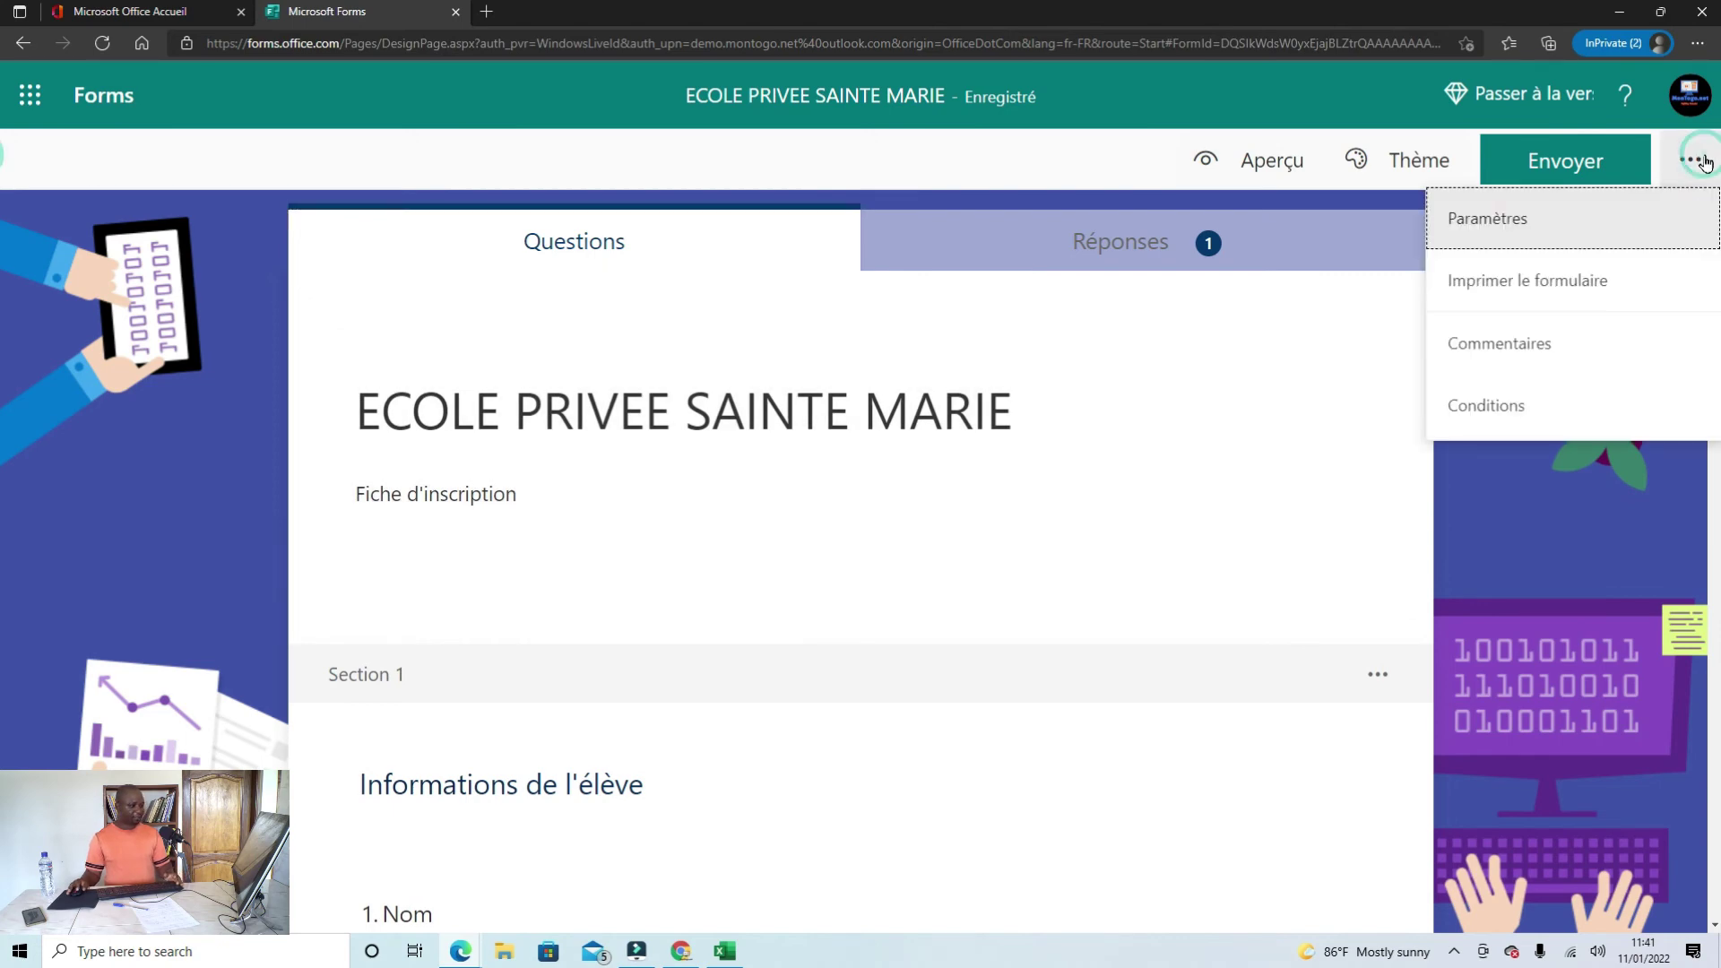
Step: Print the blank form and look through its print preview
{"action": "left_click", "coordinate": [1532, 280]}
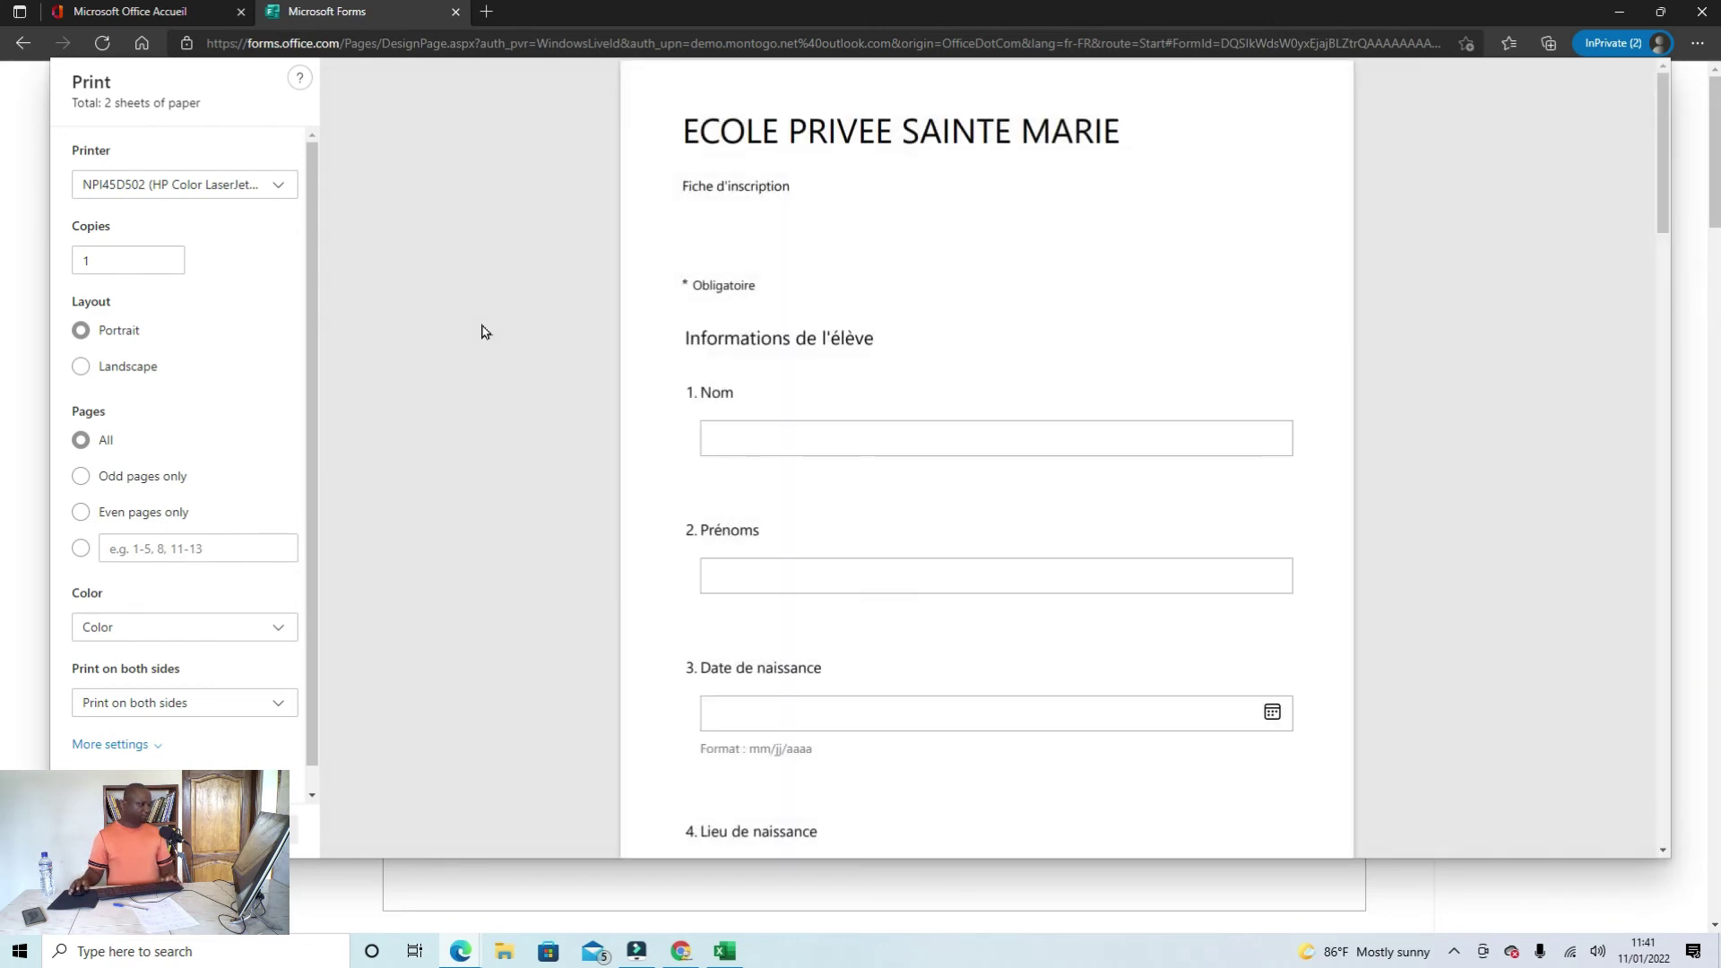
{"action": "scroll", "coordinate": [886, 302], "scroll_direction": "down", "scroll_amount": 5}
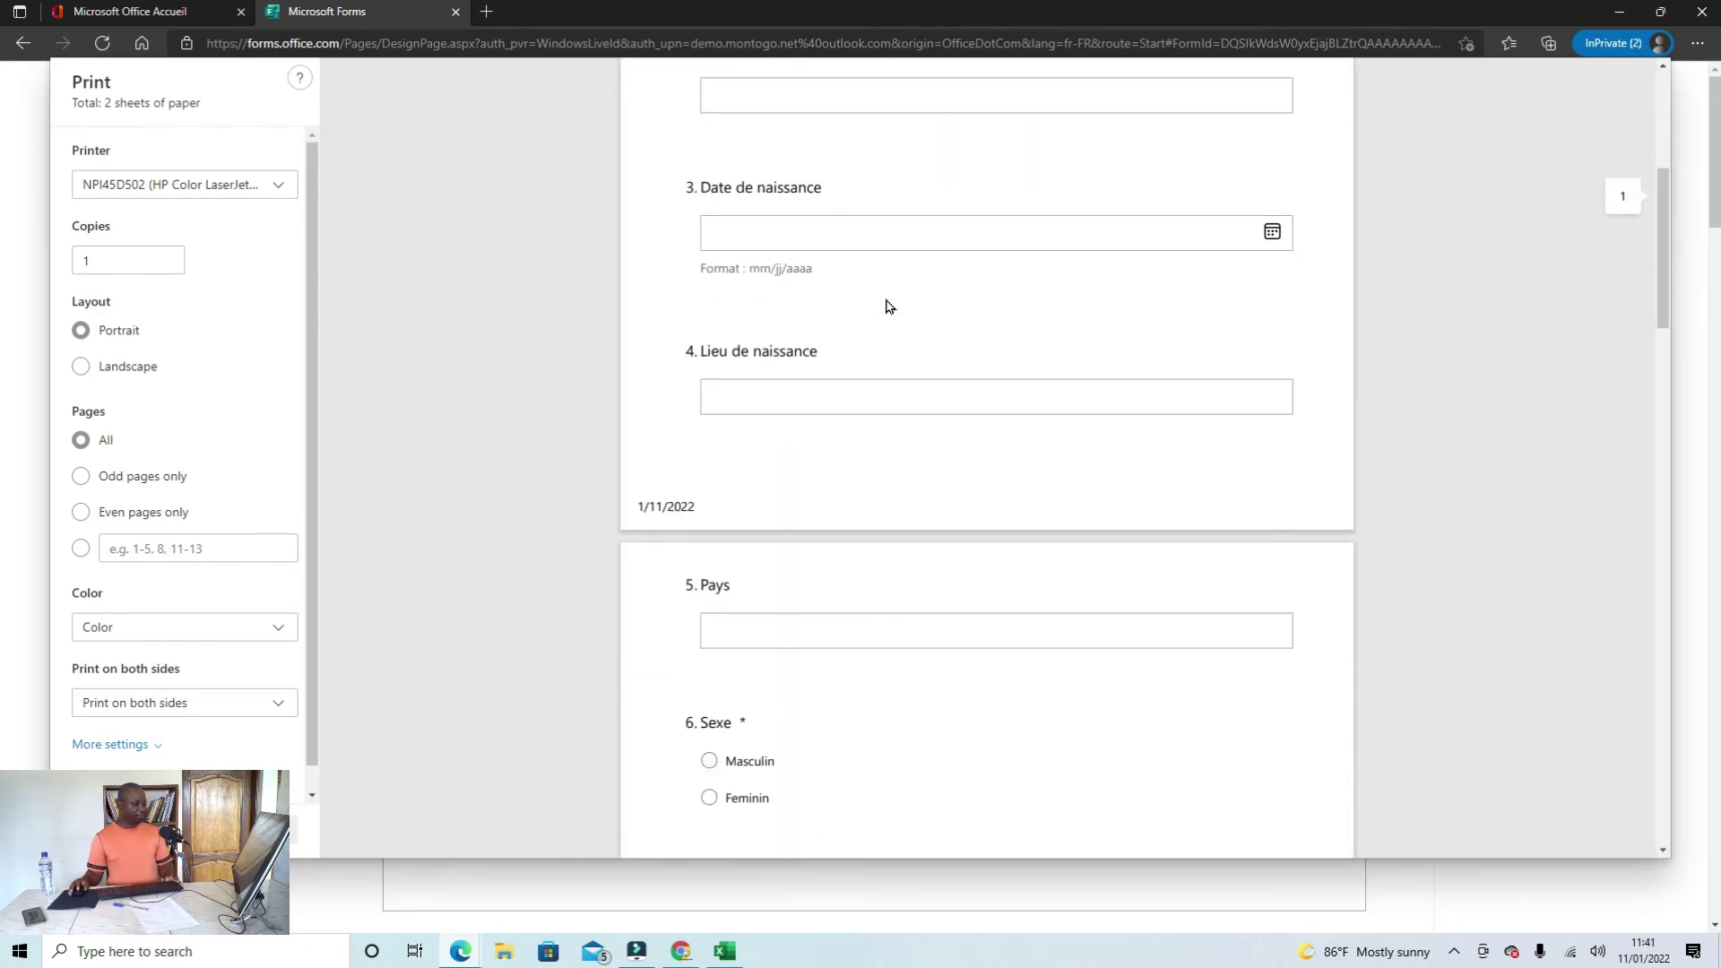
{"action": "scroll", "coordinate": [885, 302], "scroll_direction": "up", "scroll_amount": 5}
{"action": "scroll", "coordinate": [886, 307], "scroll_direction": "up", "scroll_amount": 1}
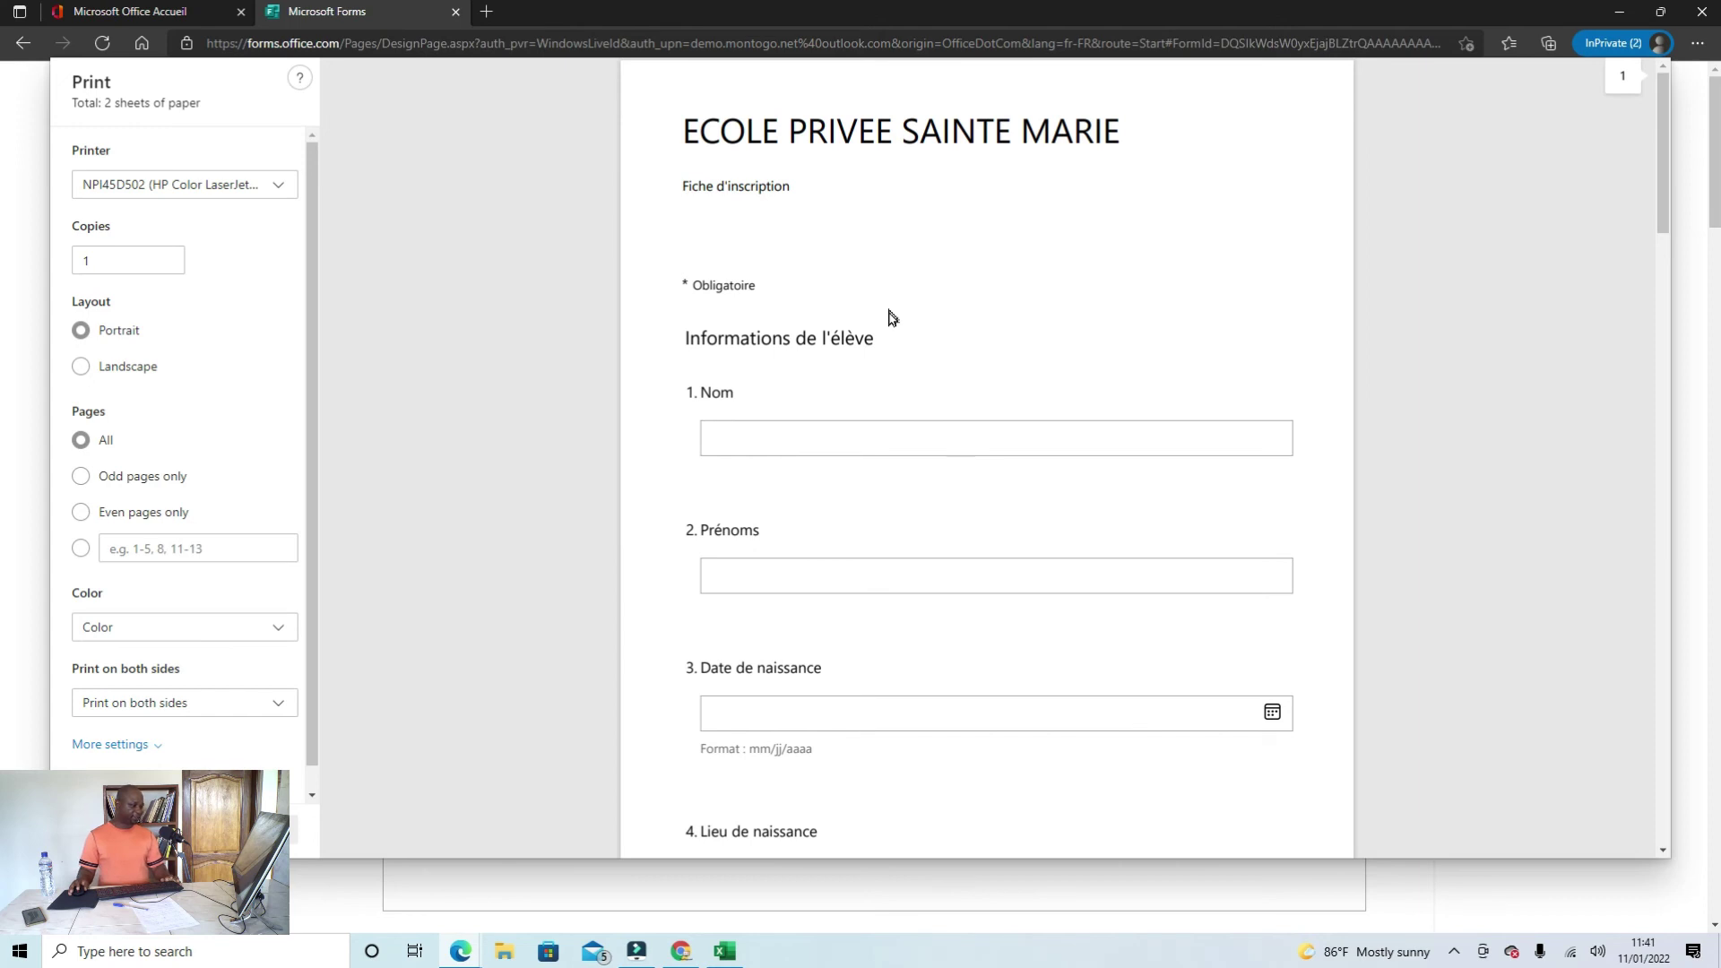
{"action": "scroll", "coordinate": [892, 318], "scroll_direction": "down", "scroll_amount": 10}
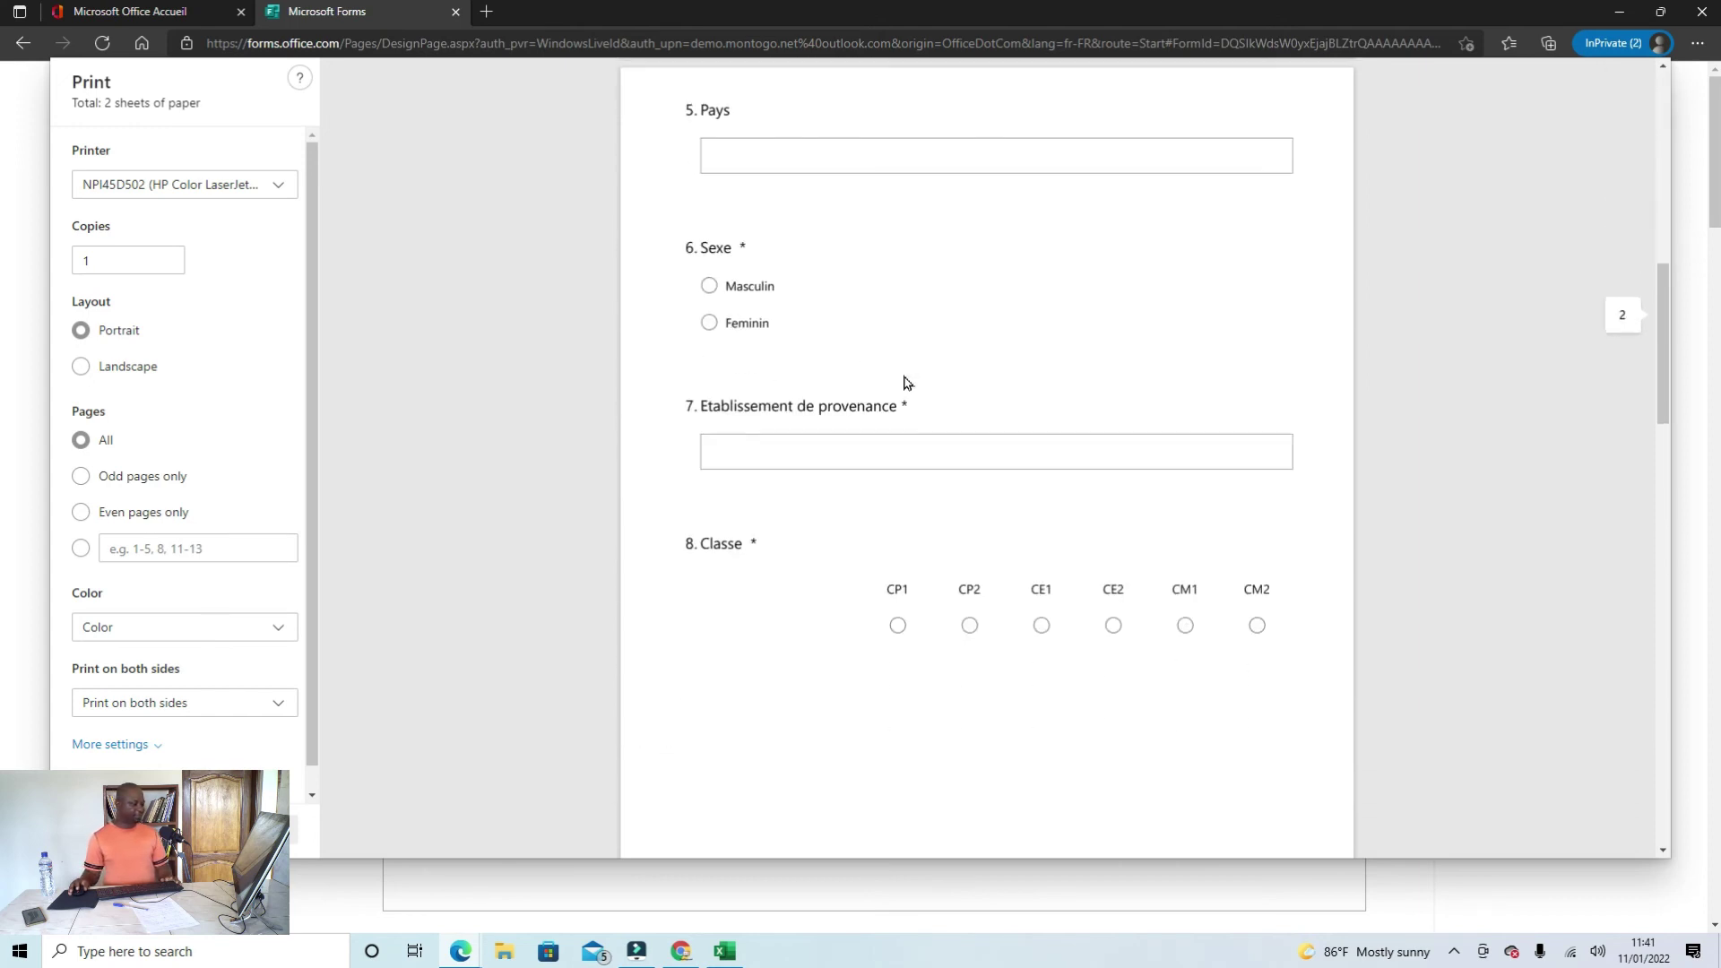
{"action": "scroll", "coordinate": [905, 383], "scroll_direction": "down", "scroll_amount": 10}
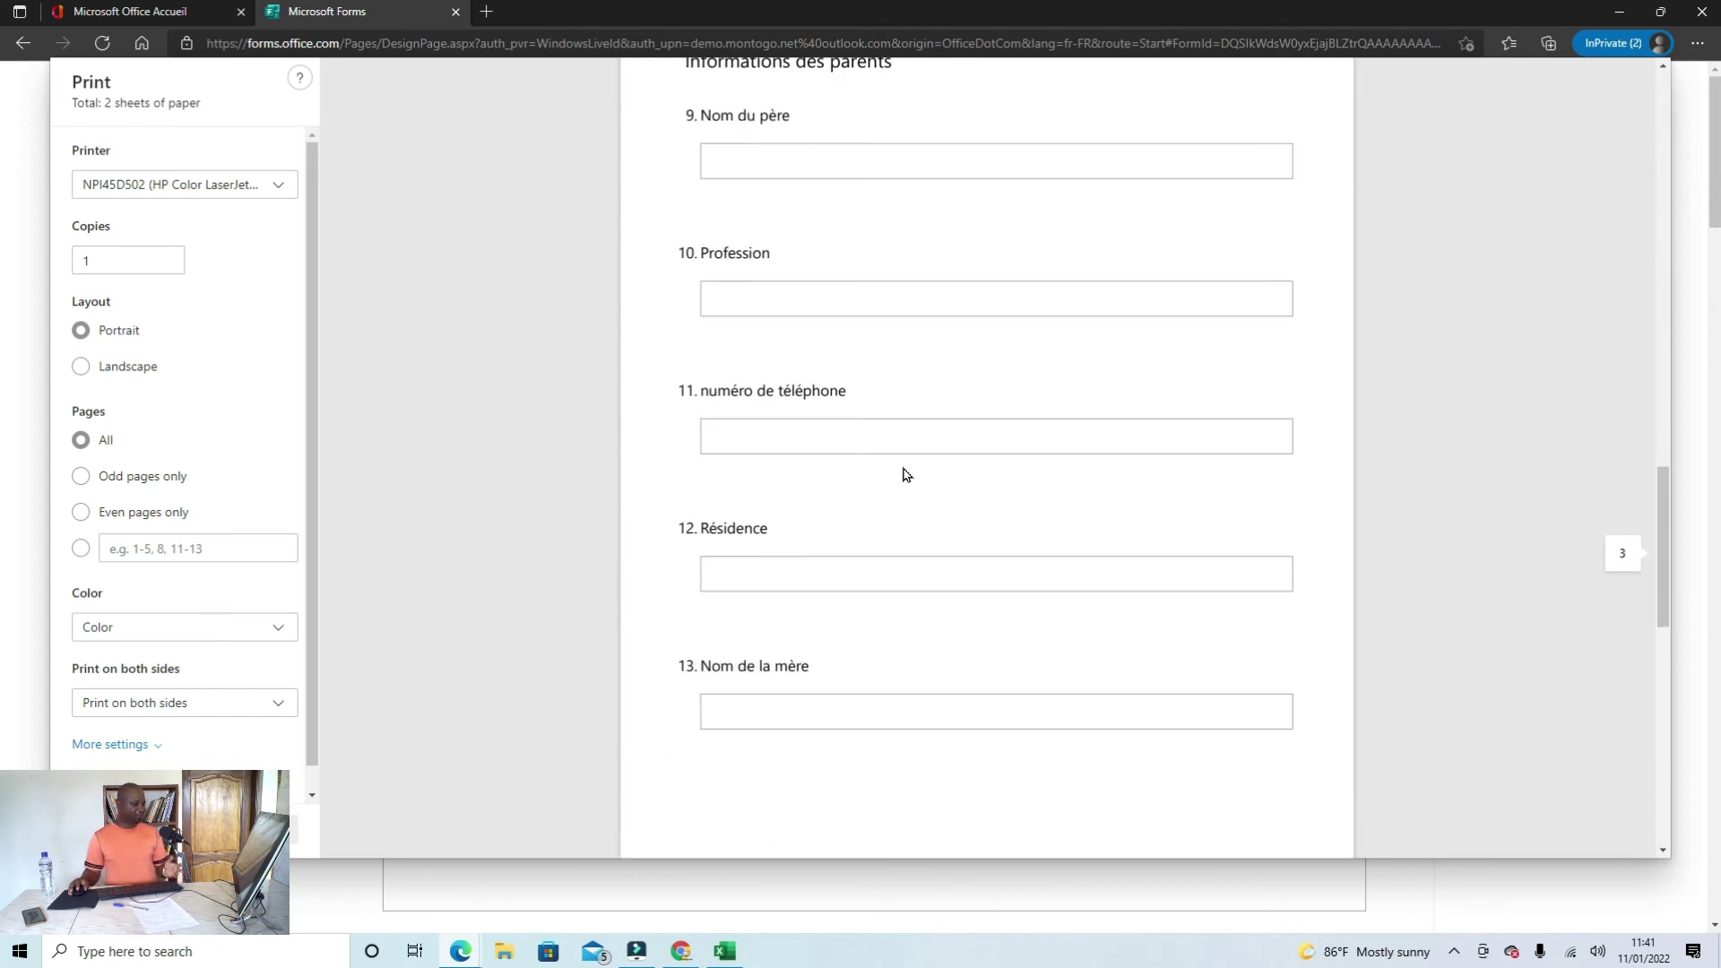
{"action": "scroll", "coordinate": [905, 475], "scroll_direction": "down", "scroll_amount": 10}
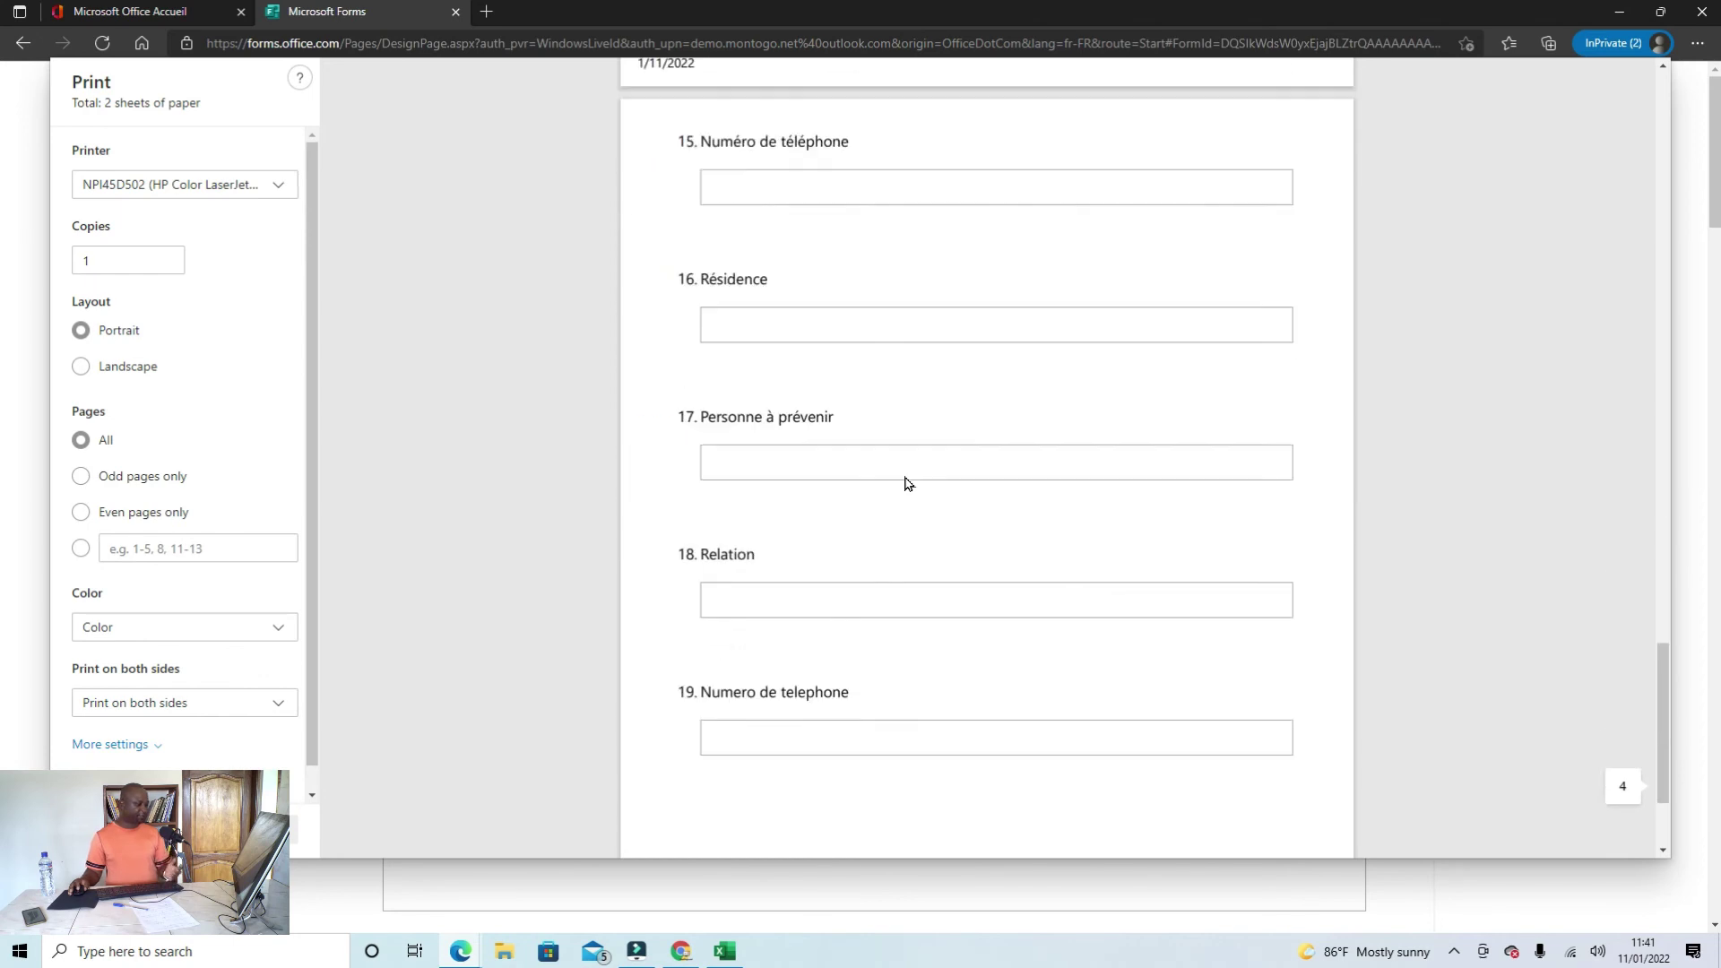
{"action": "scroll", "coordinate": [905, 484], "scroll_direction": "down", "scroll_amount": 2}
{"action": "scroll", "coordinate": [905, 511], "scroll_direction": "up", "scroll_amount": 20}
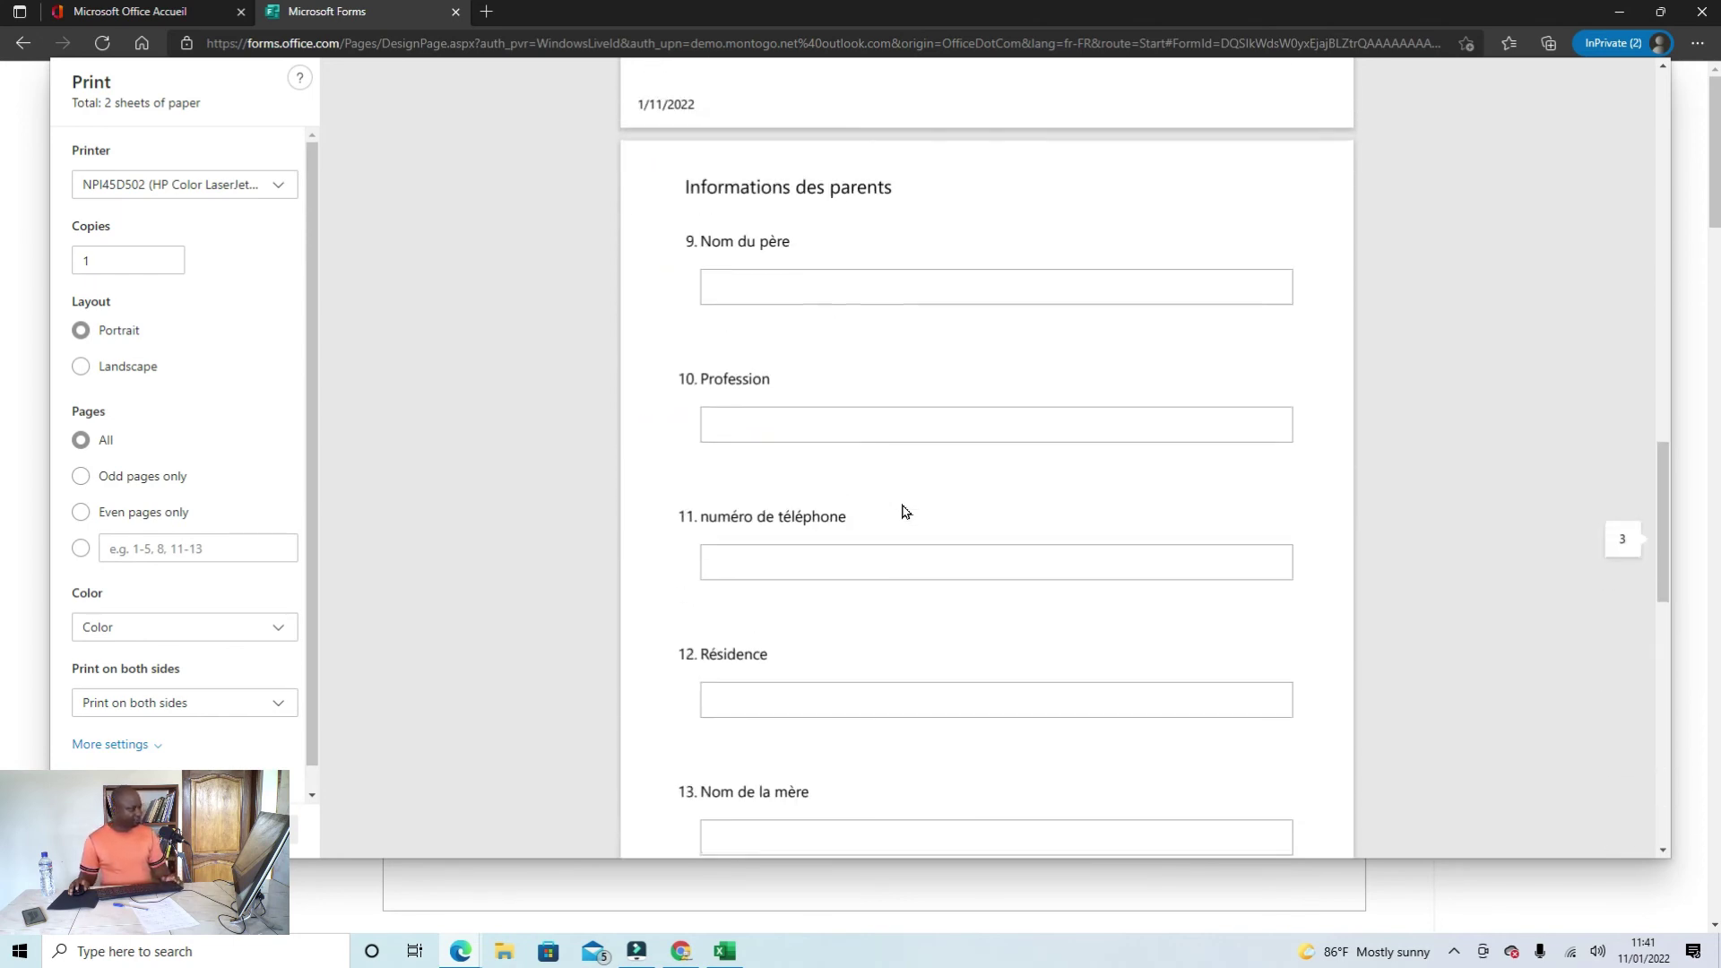
{"action": "scroll", "coordinate": [903, 507], "scroll_direction": "up", "scroll_amount": 3}
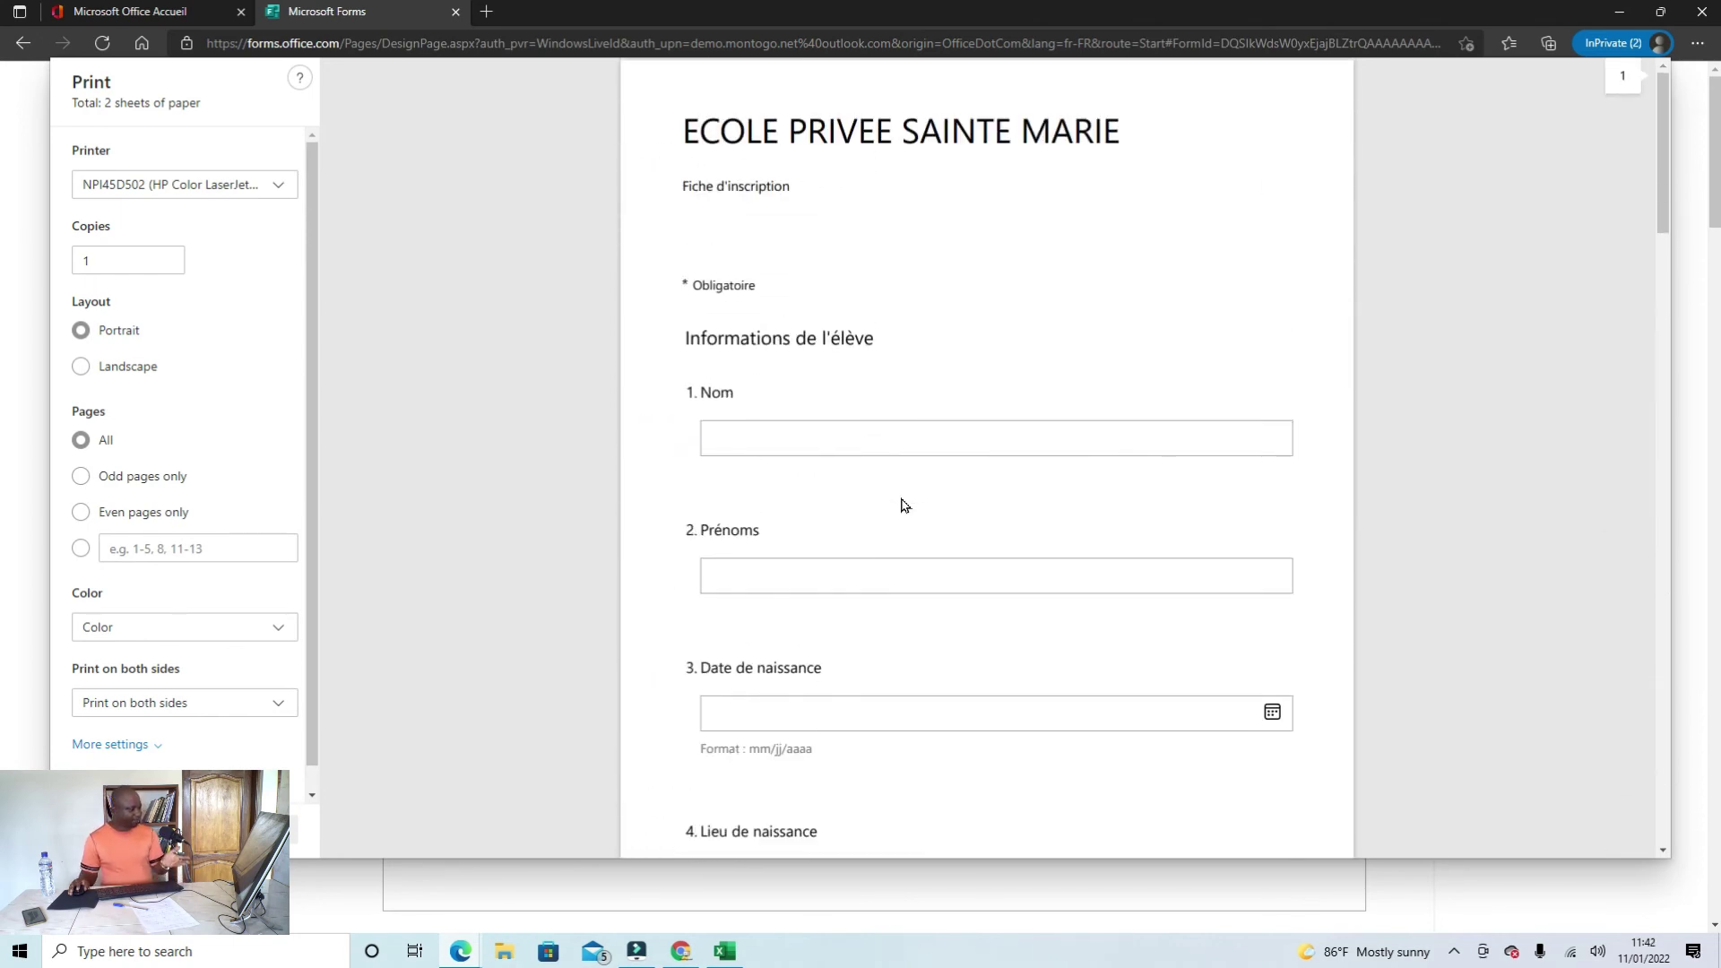
{"action": "scroll", "coordinate": [903, 507], "scroll_direction": "down", "scroll_amount": 3}
{"action": "scroll", "coordinate": [904, 505], "scroll_direction": "down", "scroll_amount": 1}
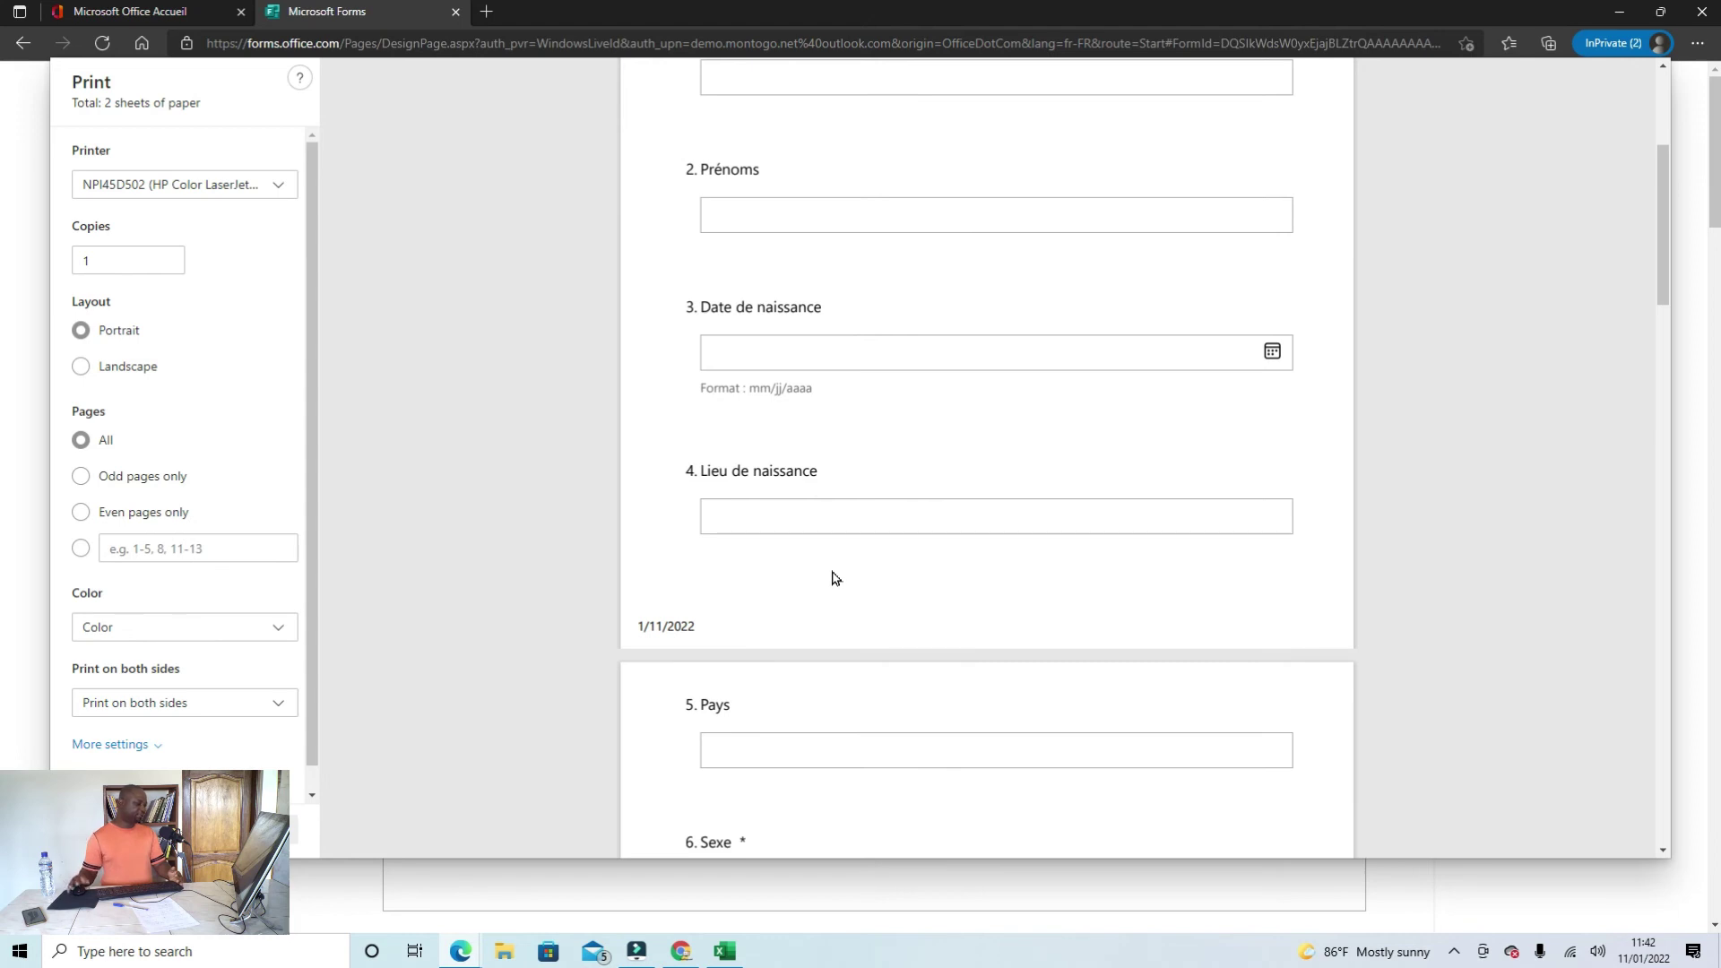
{"action": "scroll", "coordinate": [173, 500], "scroll_direction": "down", "scroll_amount": 1}
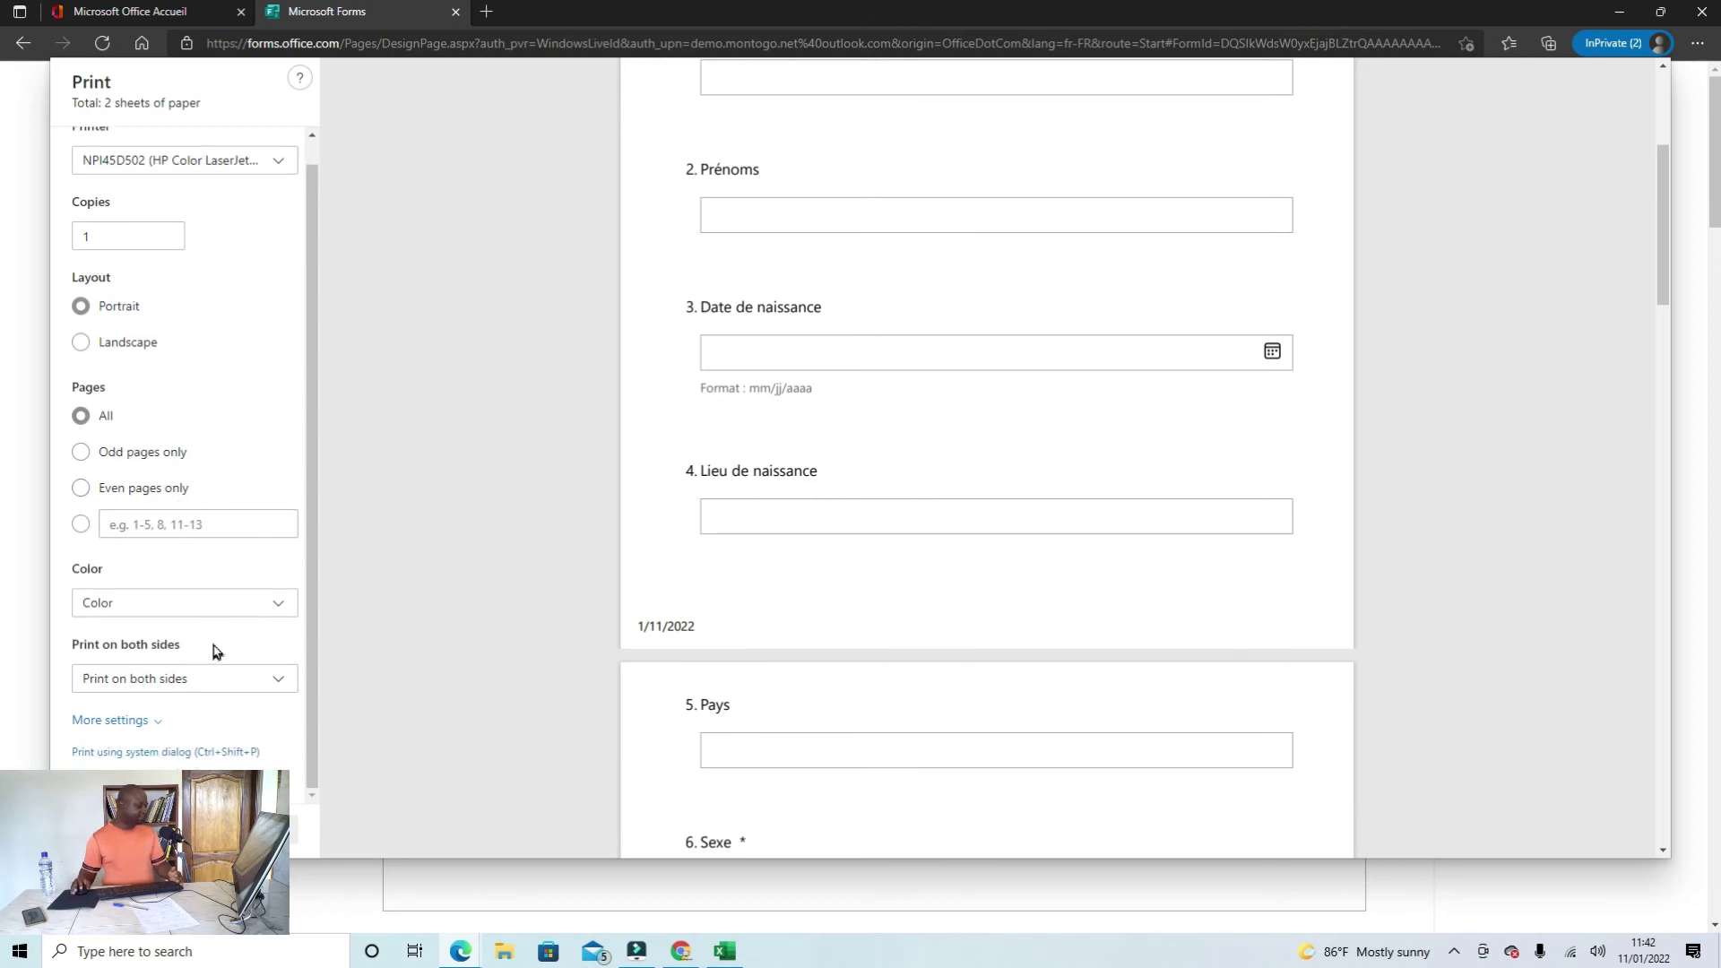
{"action": "scroll", "coordinate": [216, 651], "scroll_direction": "up", "scroll_amount": 1}
{"action": "scroll", "coordinate": [819, 669], "scroll_direction": "up", "scroll_amount": 5}
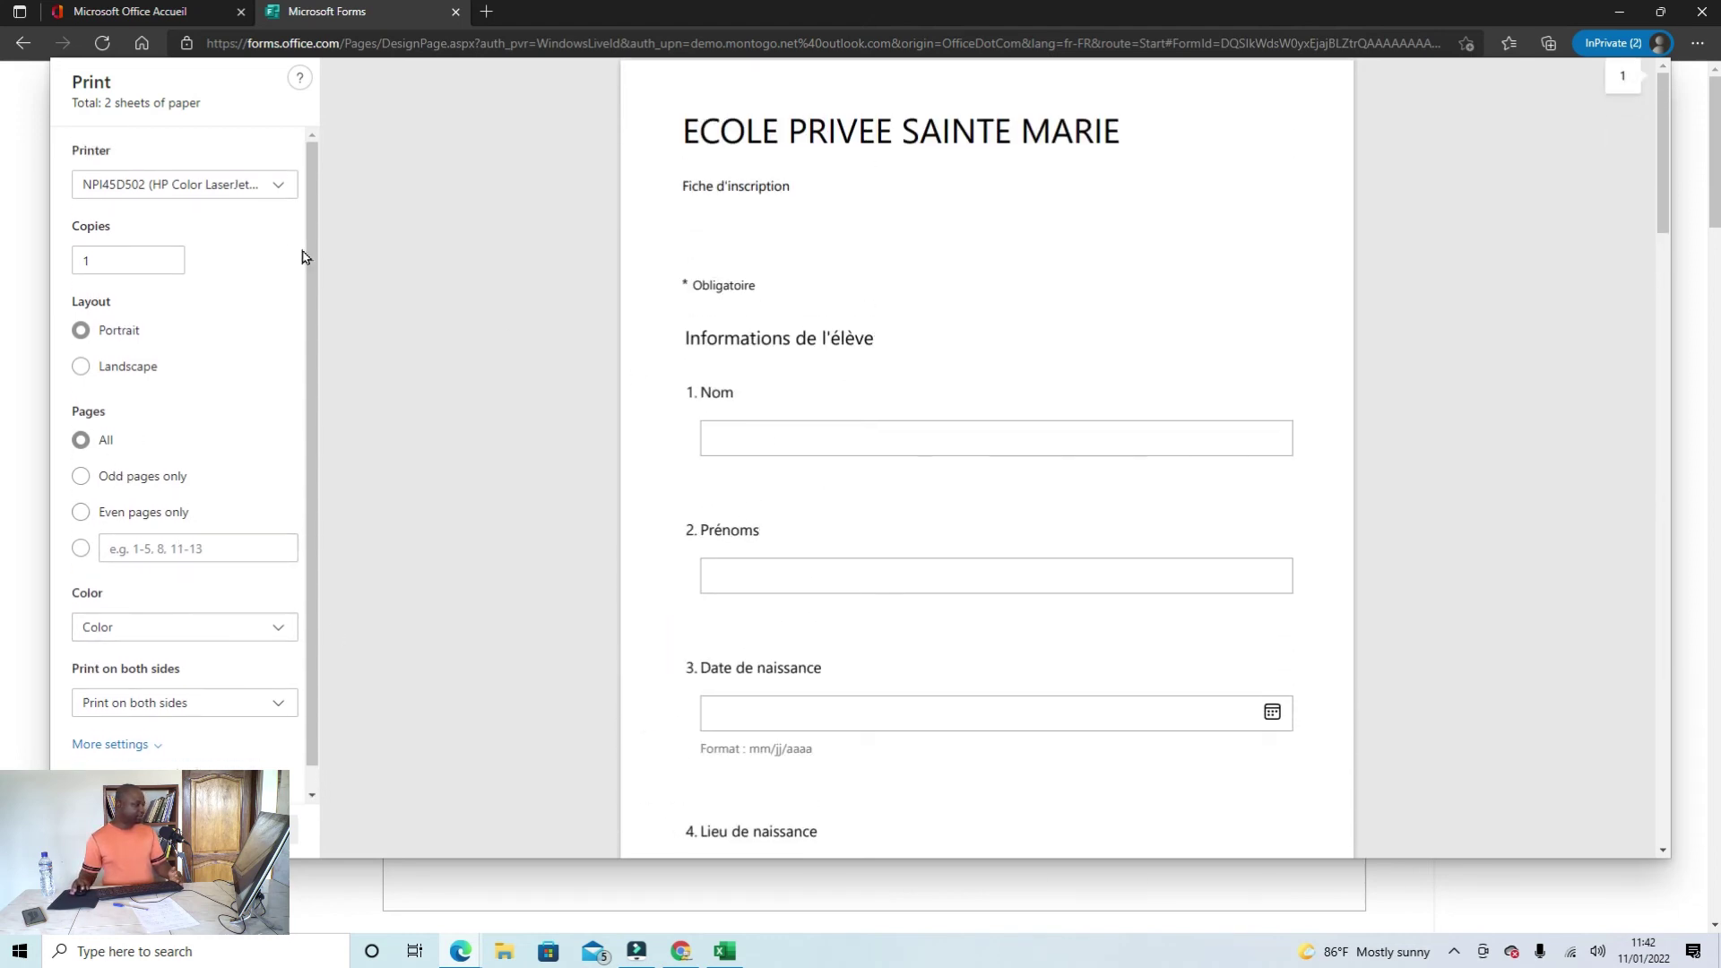
Step: Set the printer destination to Save as PDF and start saving
{"action": "left_click", "coordinate": [278, 184]}
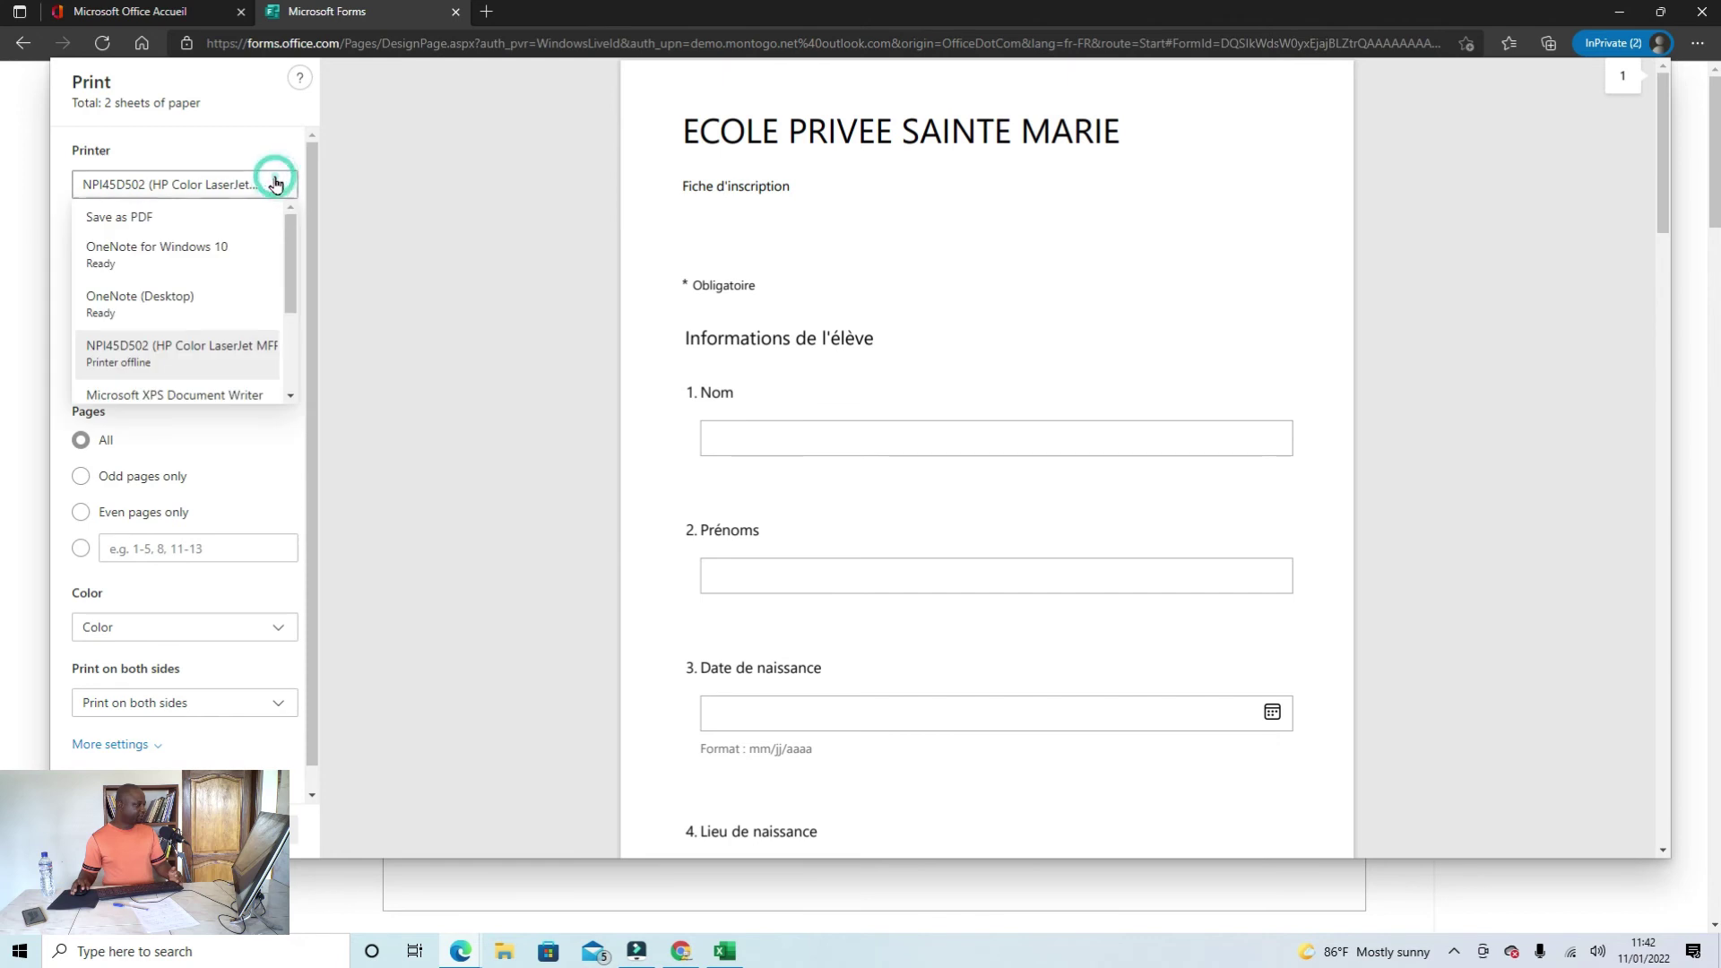
{"action": "left_click", "coordinate": [158, 216]}
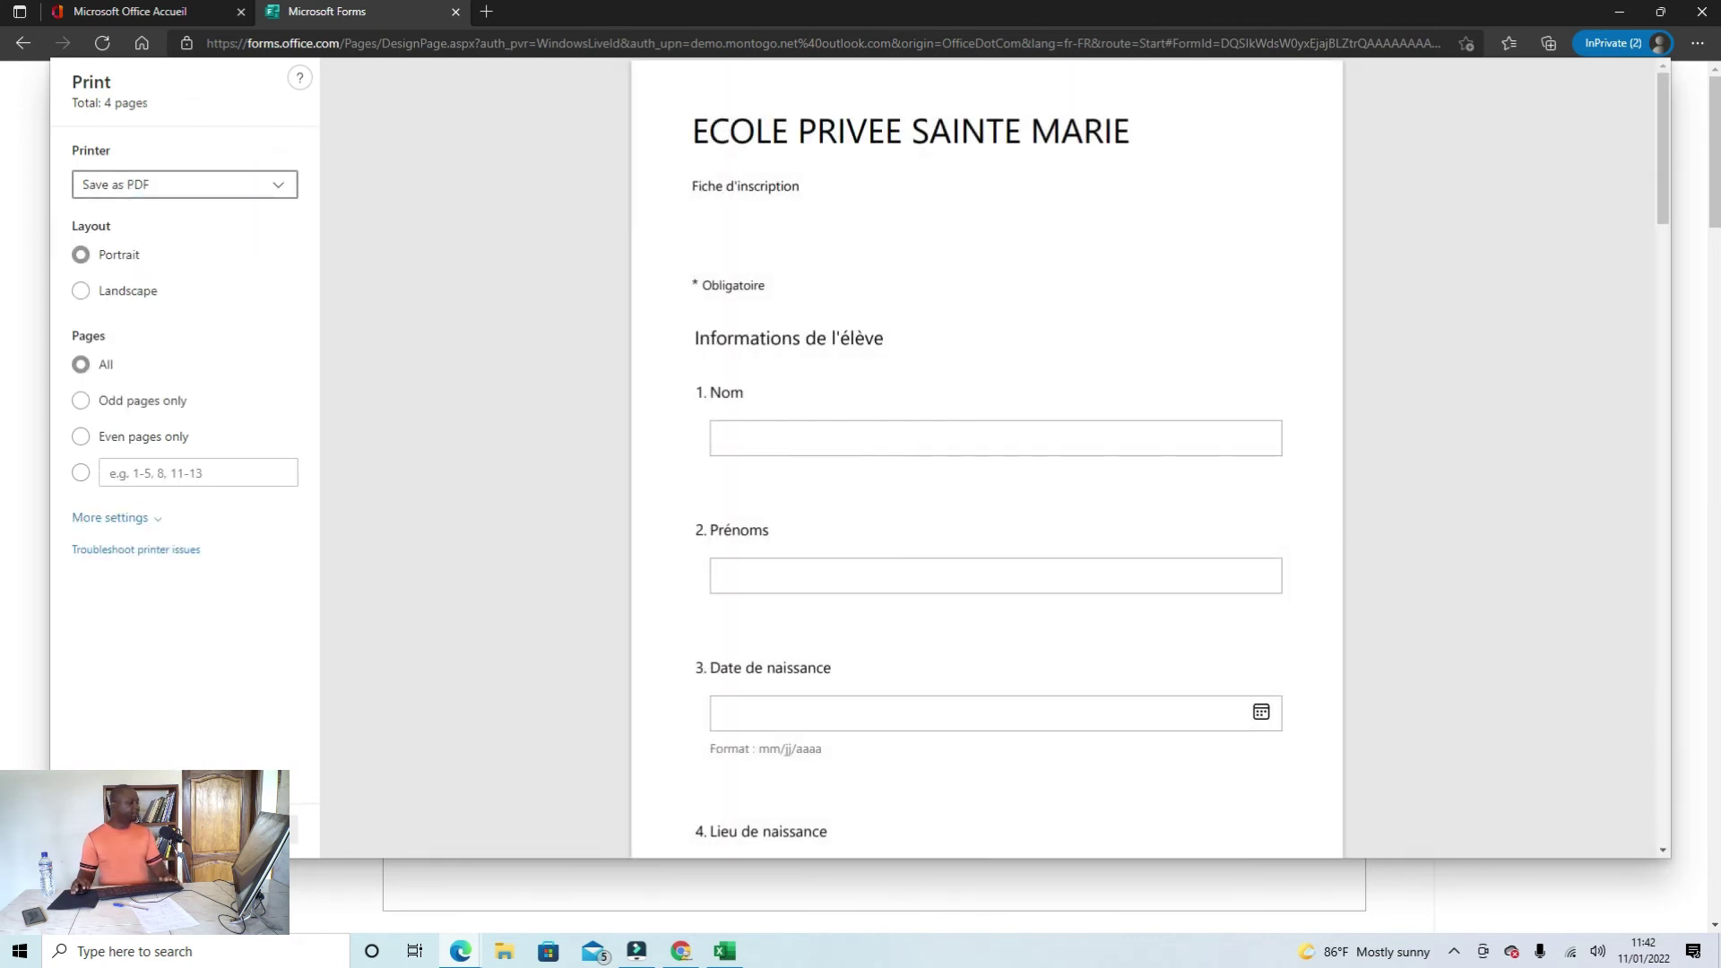
{"action": "left_click", "coordinate": [117, 829]}
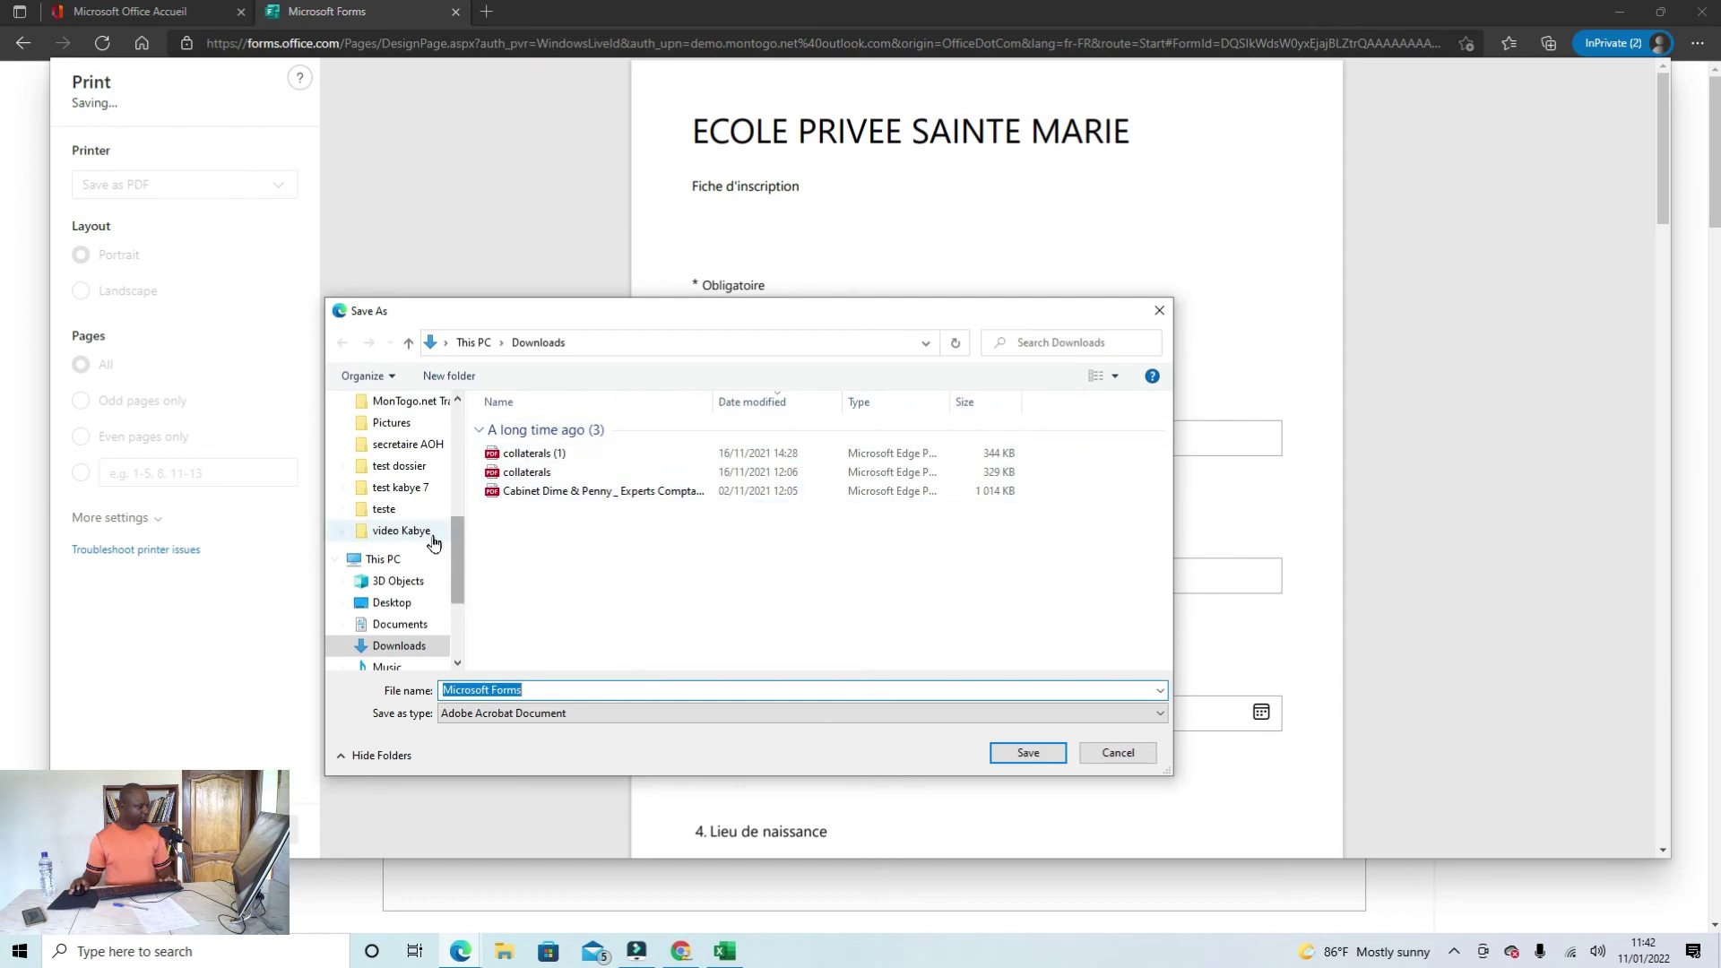
Step: Save the form as Microsoft Forms.pdf on the Desktop
{"action": "scroll", "coordinate": [432, 538], "scroll_direction": "up", "scroll_amount": 3}
{"action": "scroll", "coordinate": [436, 411], "scroll_direction": "up", "scroll_amount": 3}
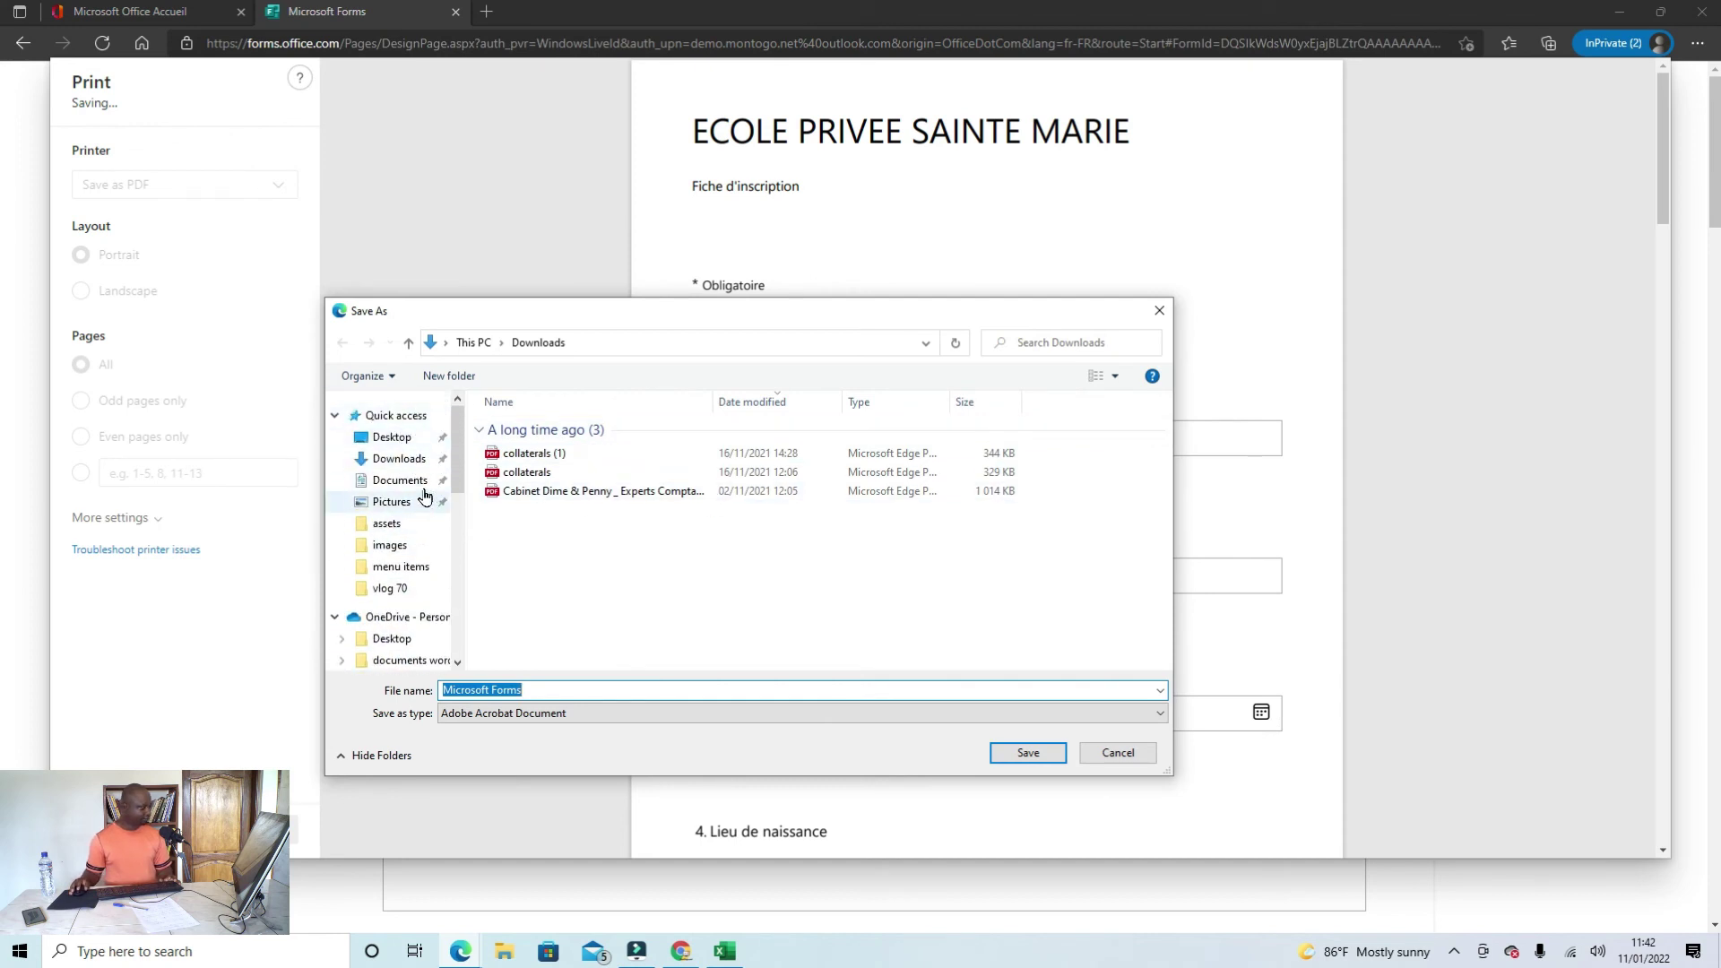
{"action": "scroll", "coordinate": [423, 502], "scroll_direction": "down", "scroll_amount": 3}
{"action": "scroll", "coordinate": [422, 504], "scroll_direction": "down", "scroll_amount": 3}
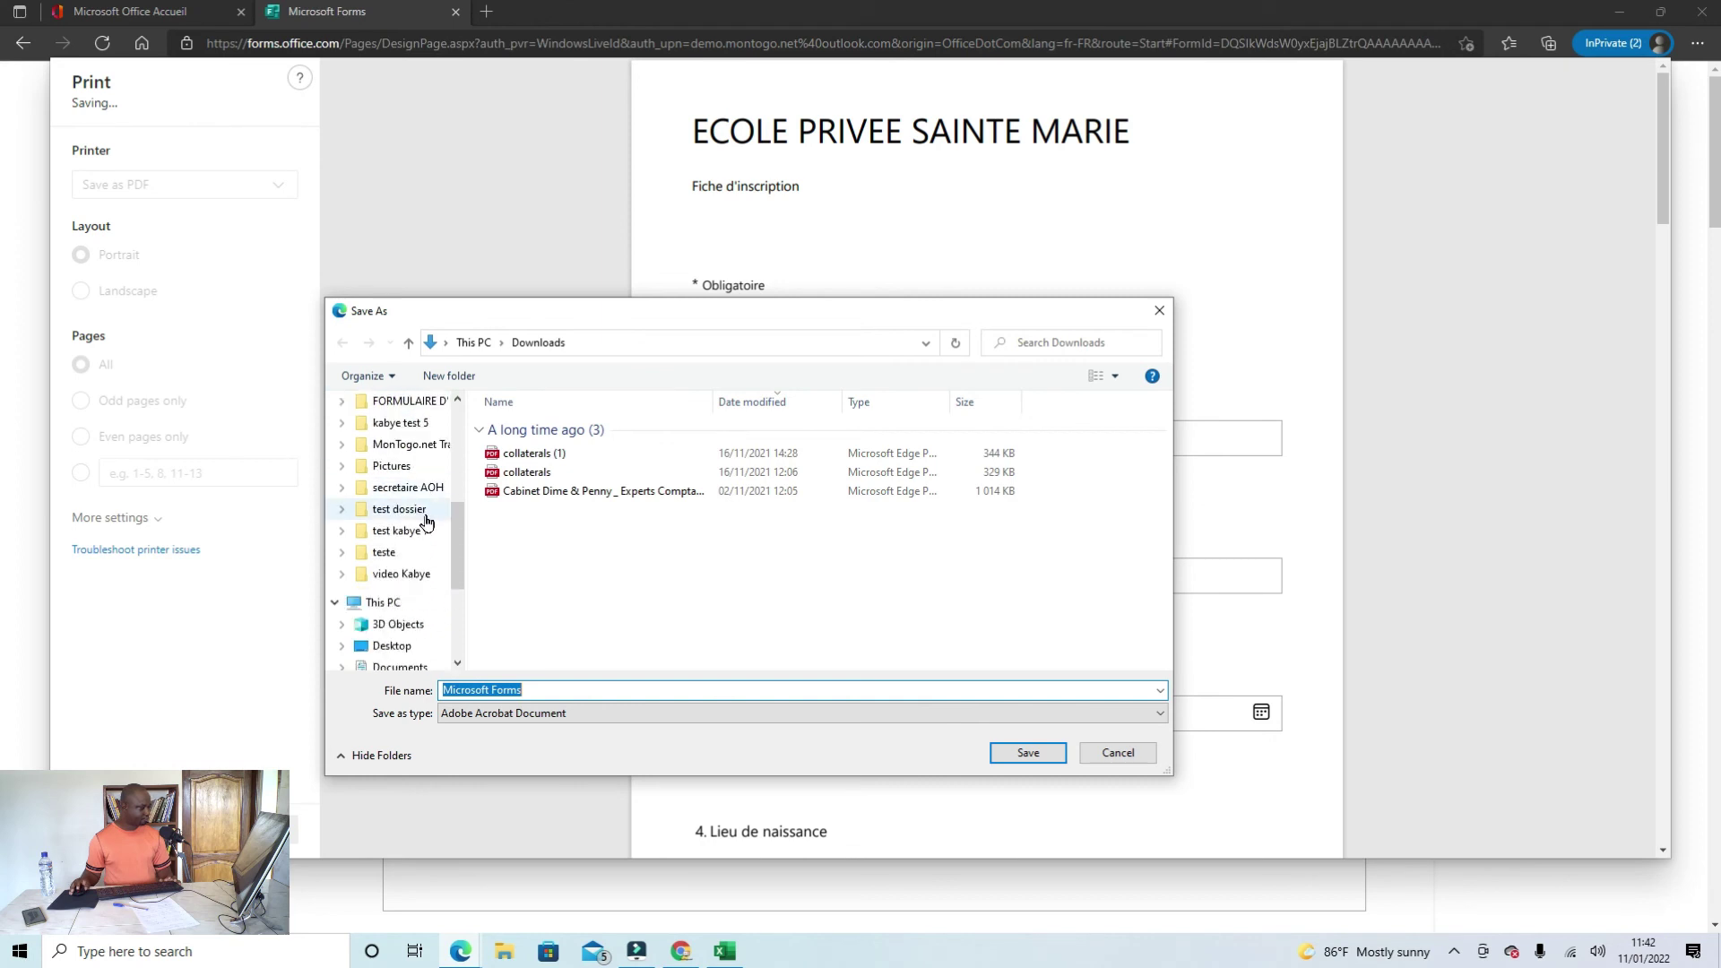
{"action": "left_click", "coordinate": [400, 600]}
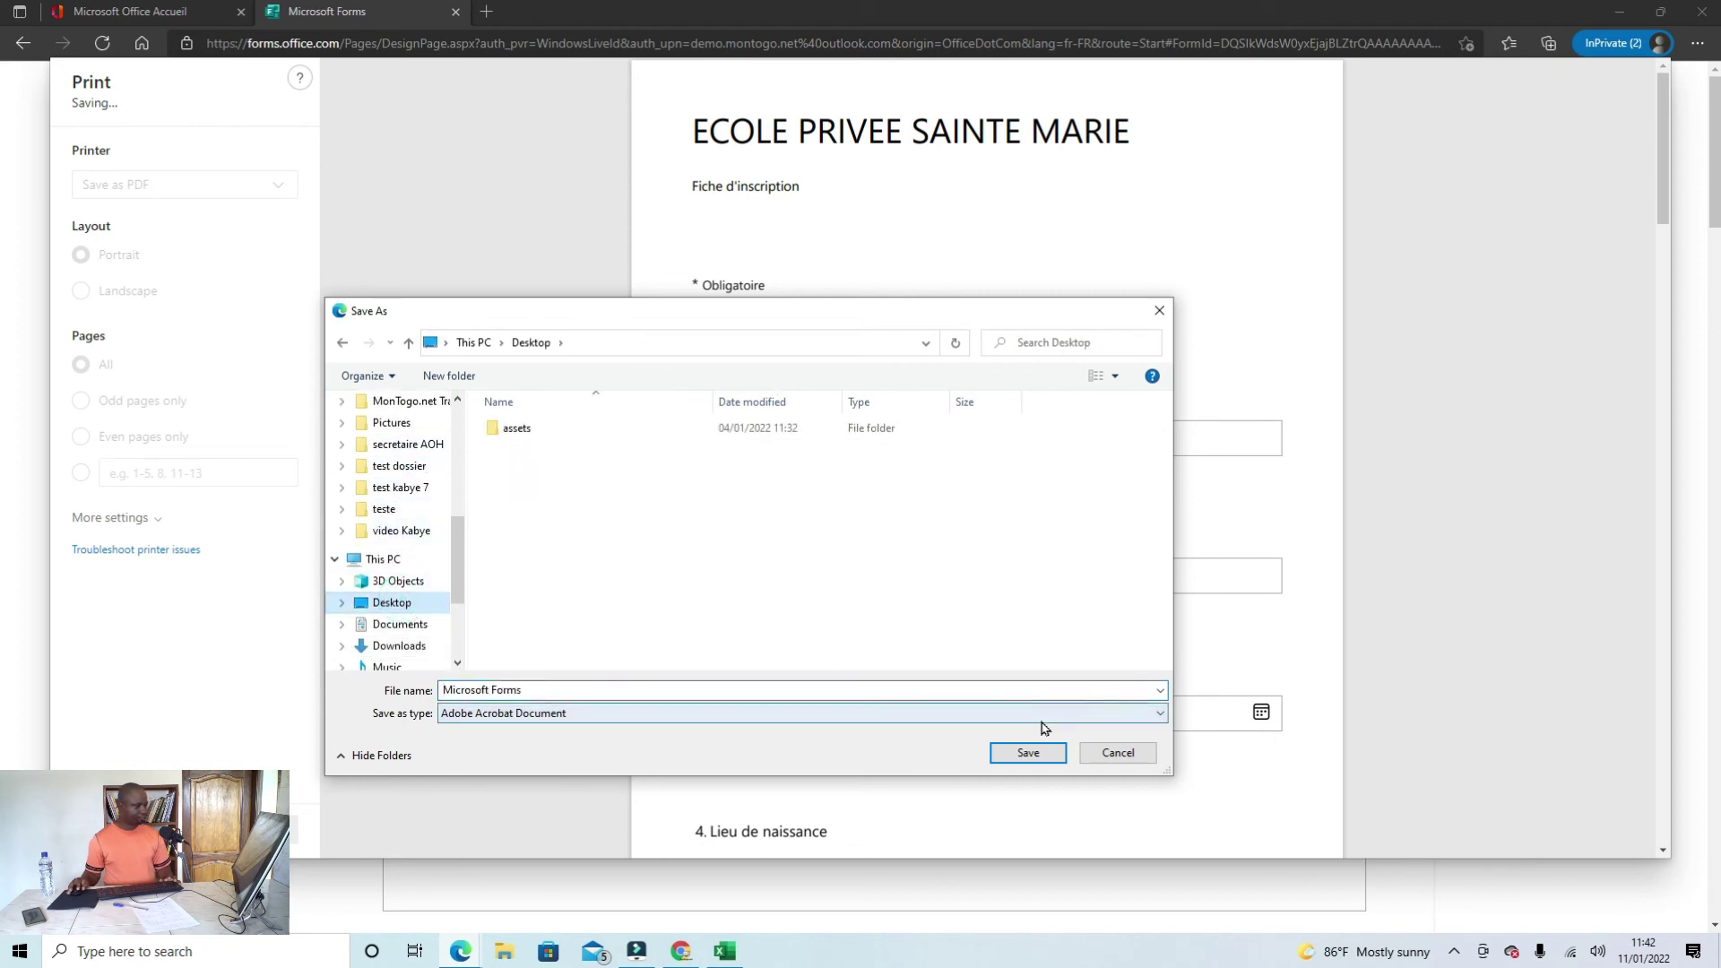
{"action": "left_click", "coordinate": [1031, 753]}
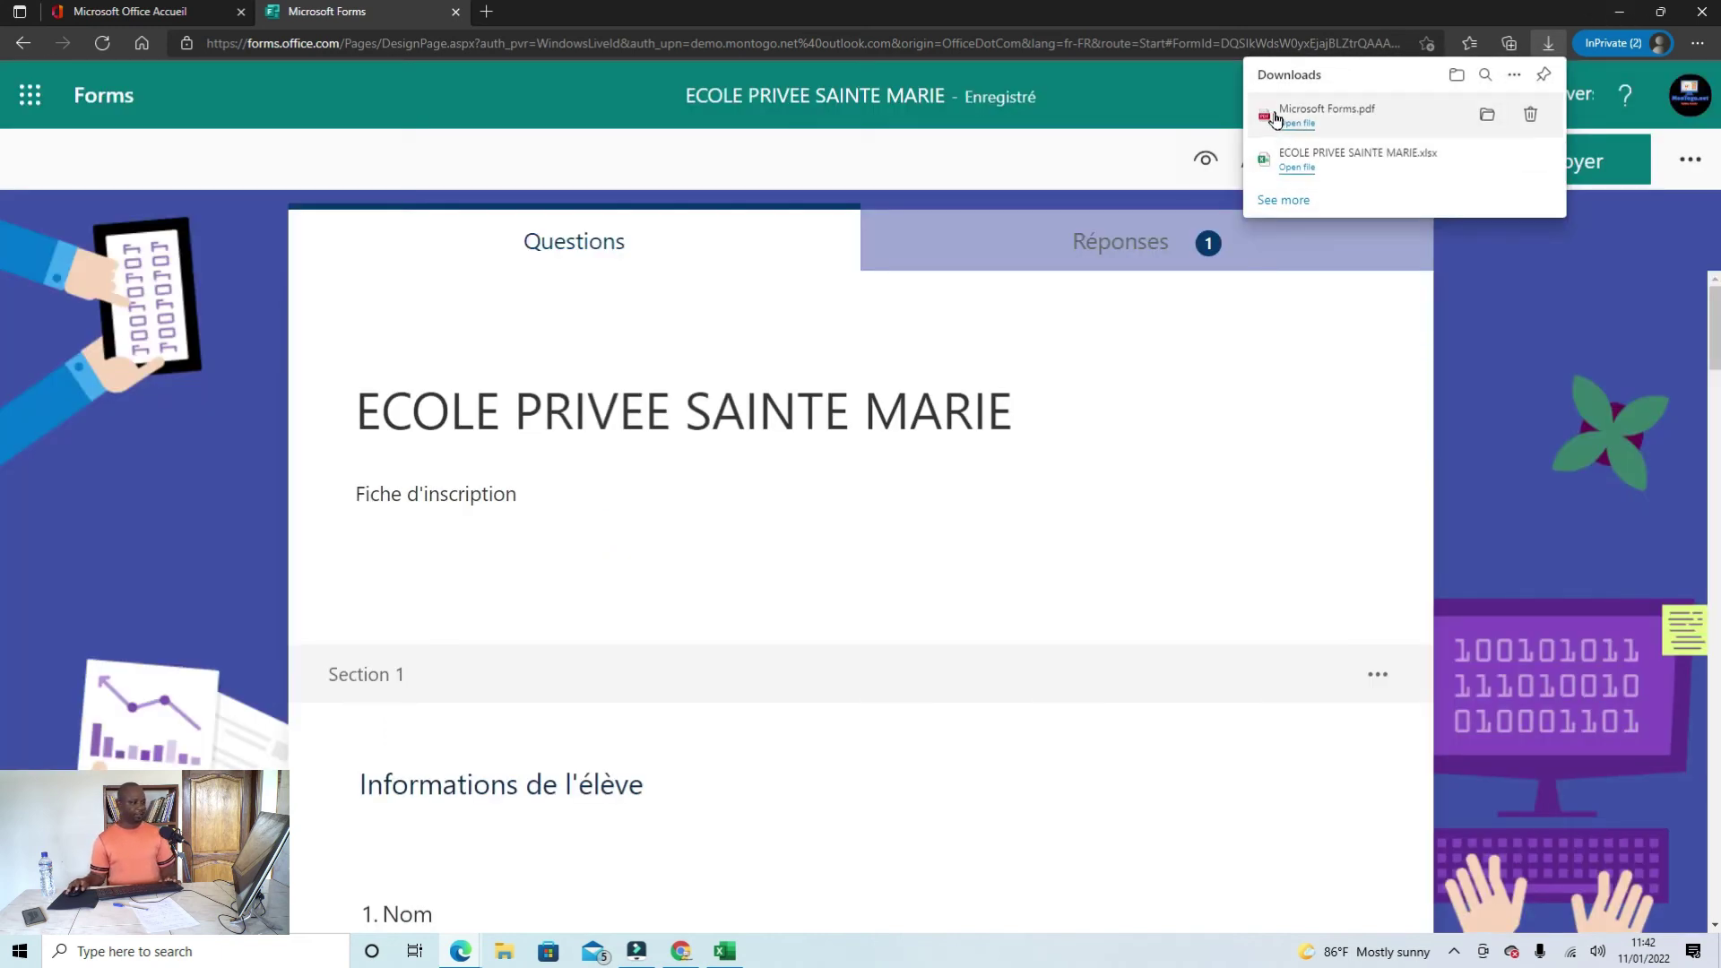
Step: Show Microsoft Forms.pdf in its Desktop folder and open it with Adobe Acrobat DC
{"action": "left_click", "coordinate": [1487, 114]}
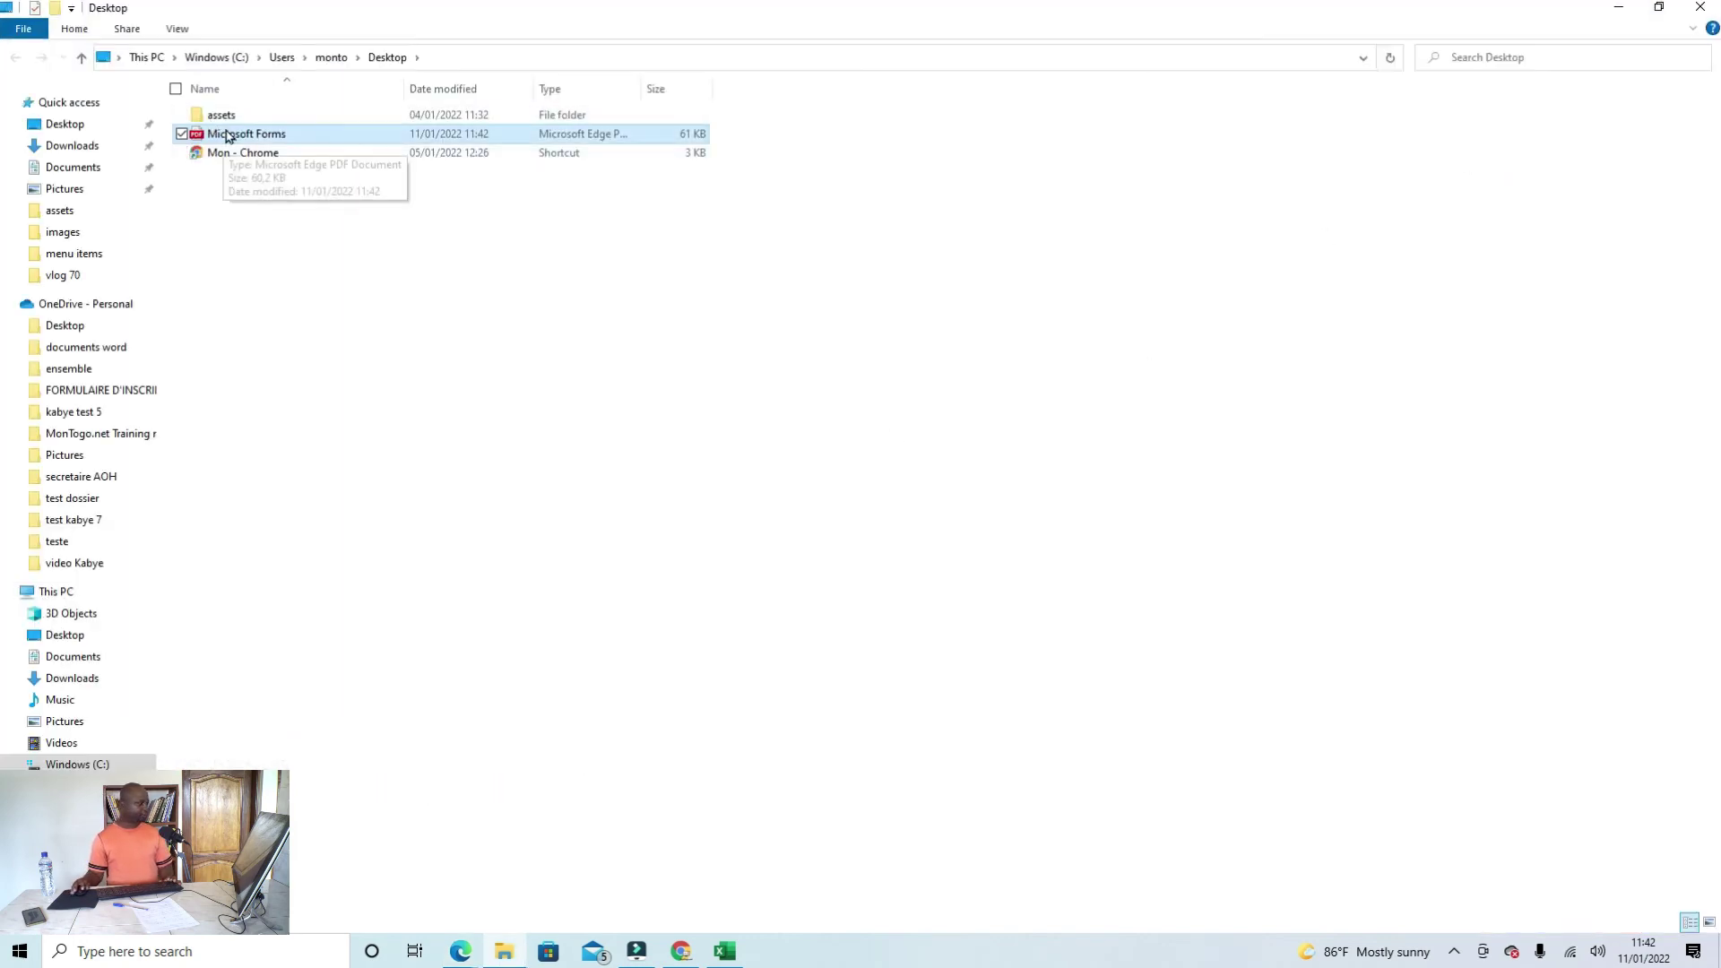
{"action": "left_click", "coordinate": [290, 136]}
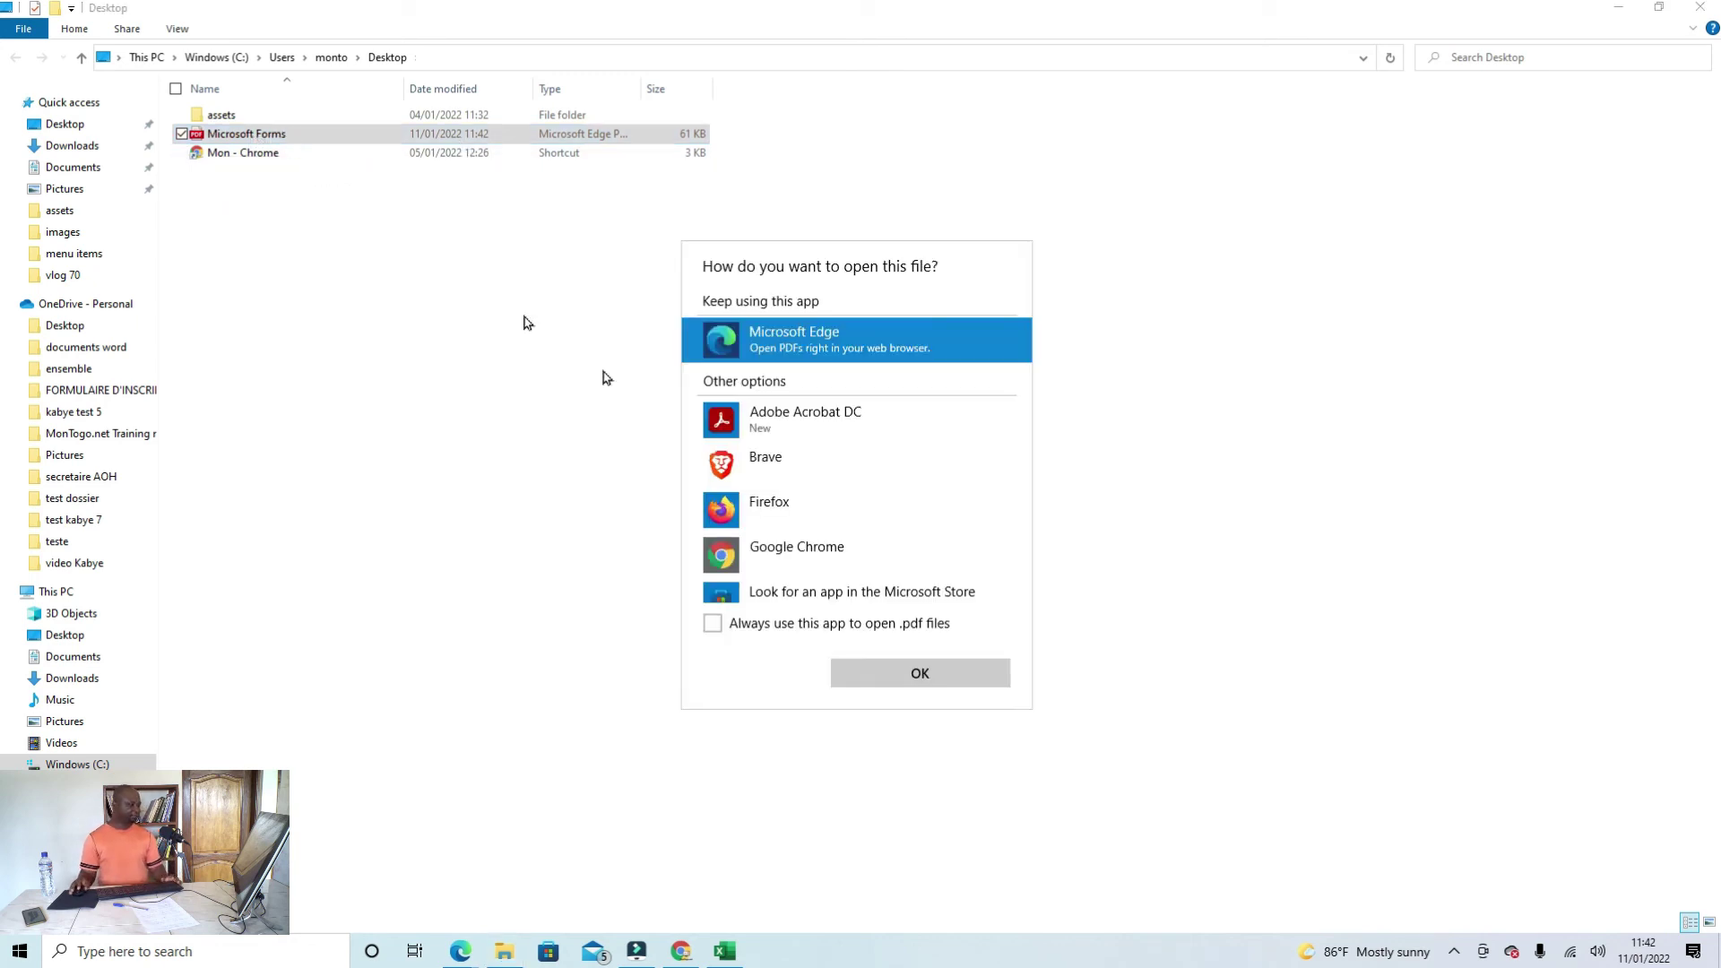
{"action": "left_click", "coordinate": [790, 421]}
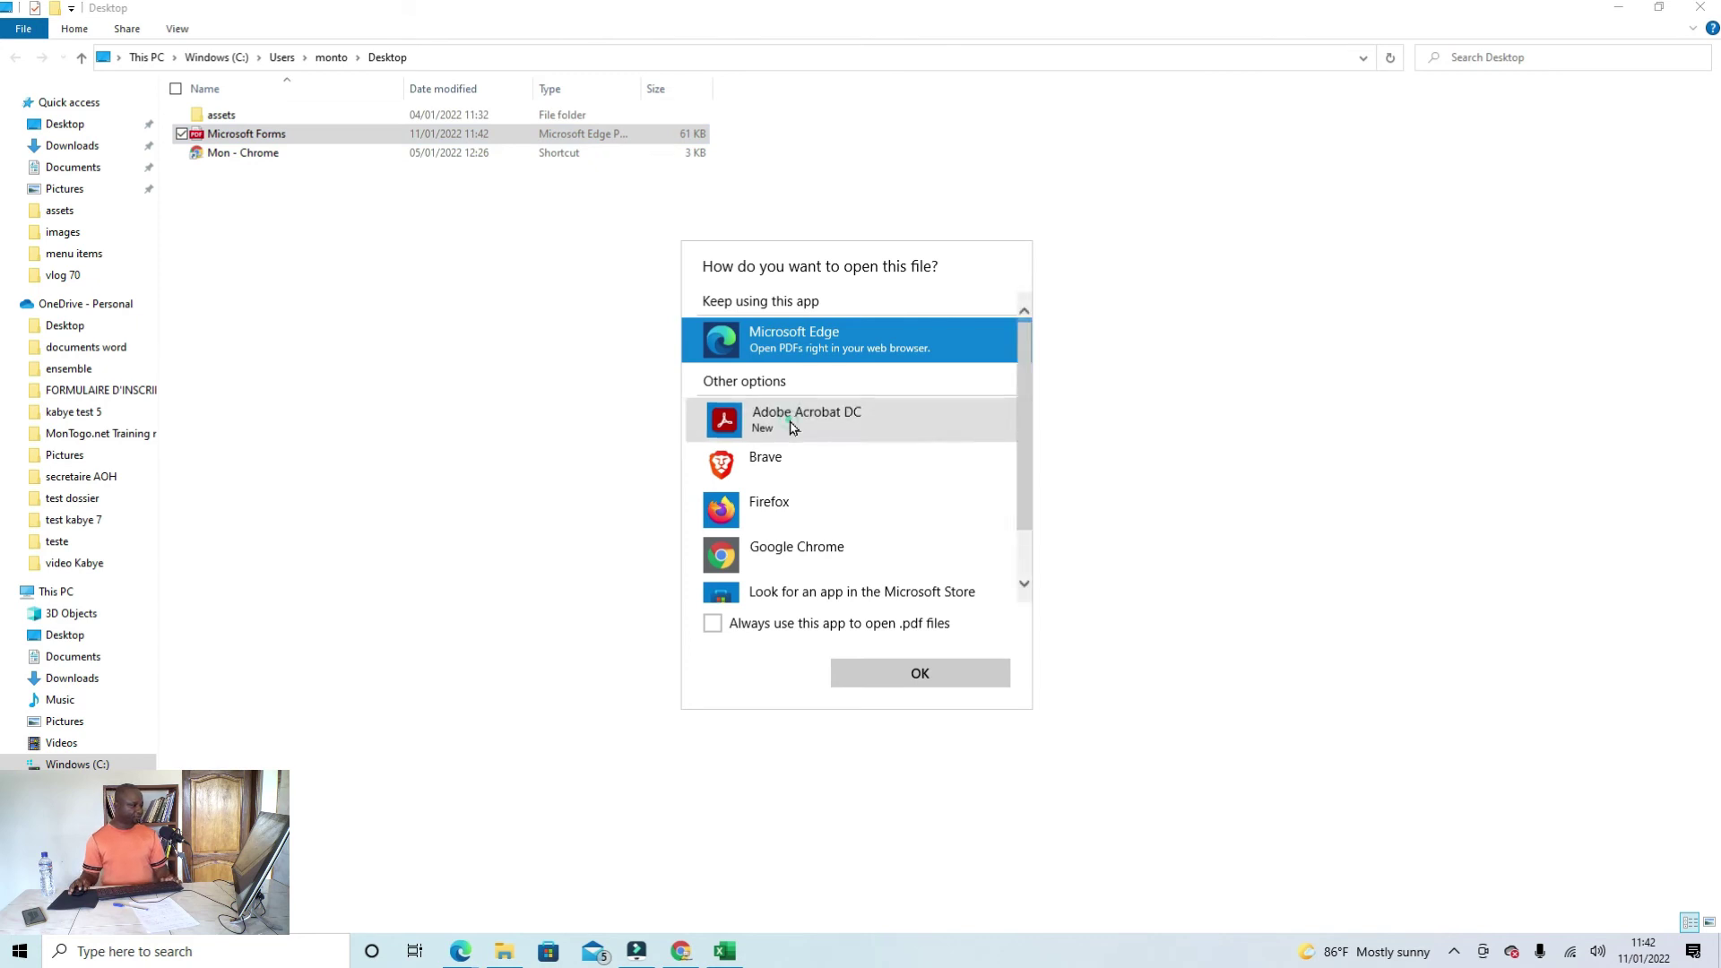
{"action": "left_click", "coordinate": [948, 675]}
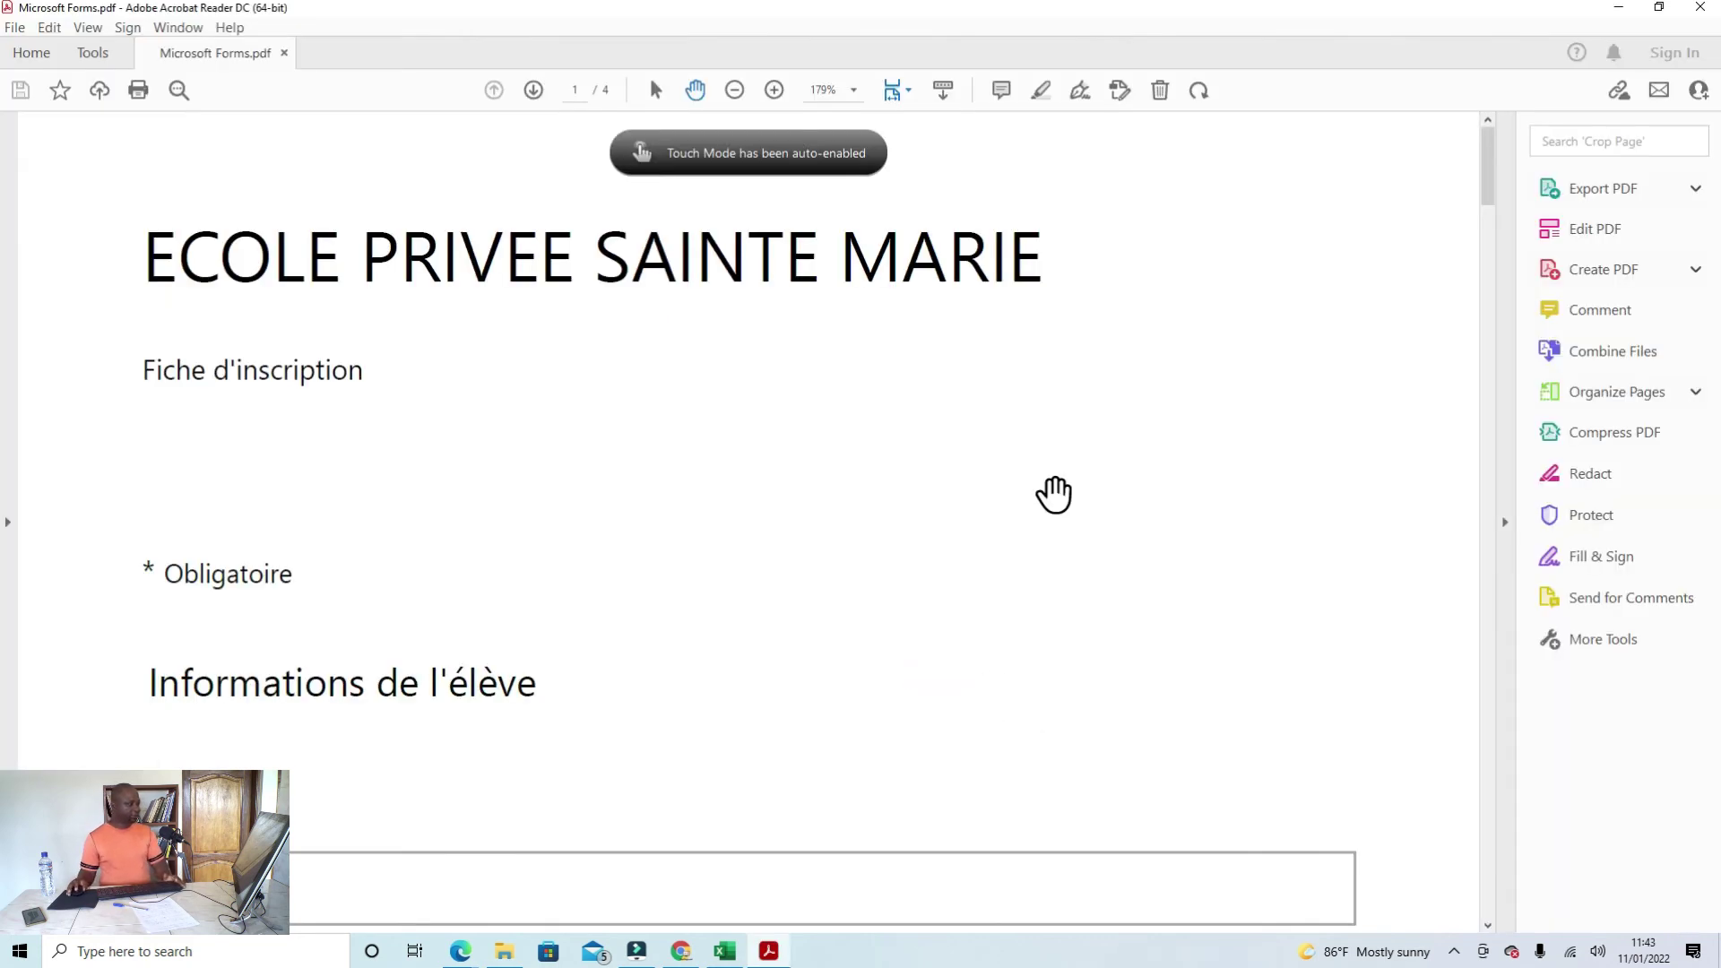
Step: Zoom the PDF out to 100%, page through all four pages, then minimize Acrobat Reader
{"action": "scroll", "coordinate": [1056, 492], "scroll_direction": "down", "scroll_amount": 3}
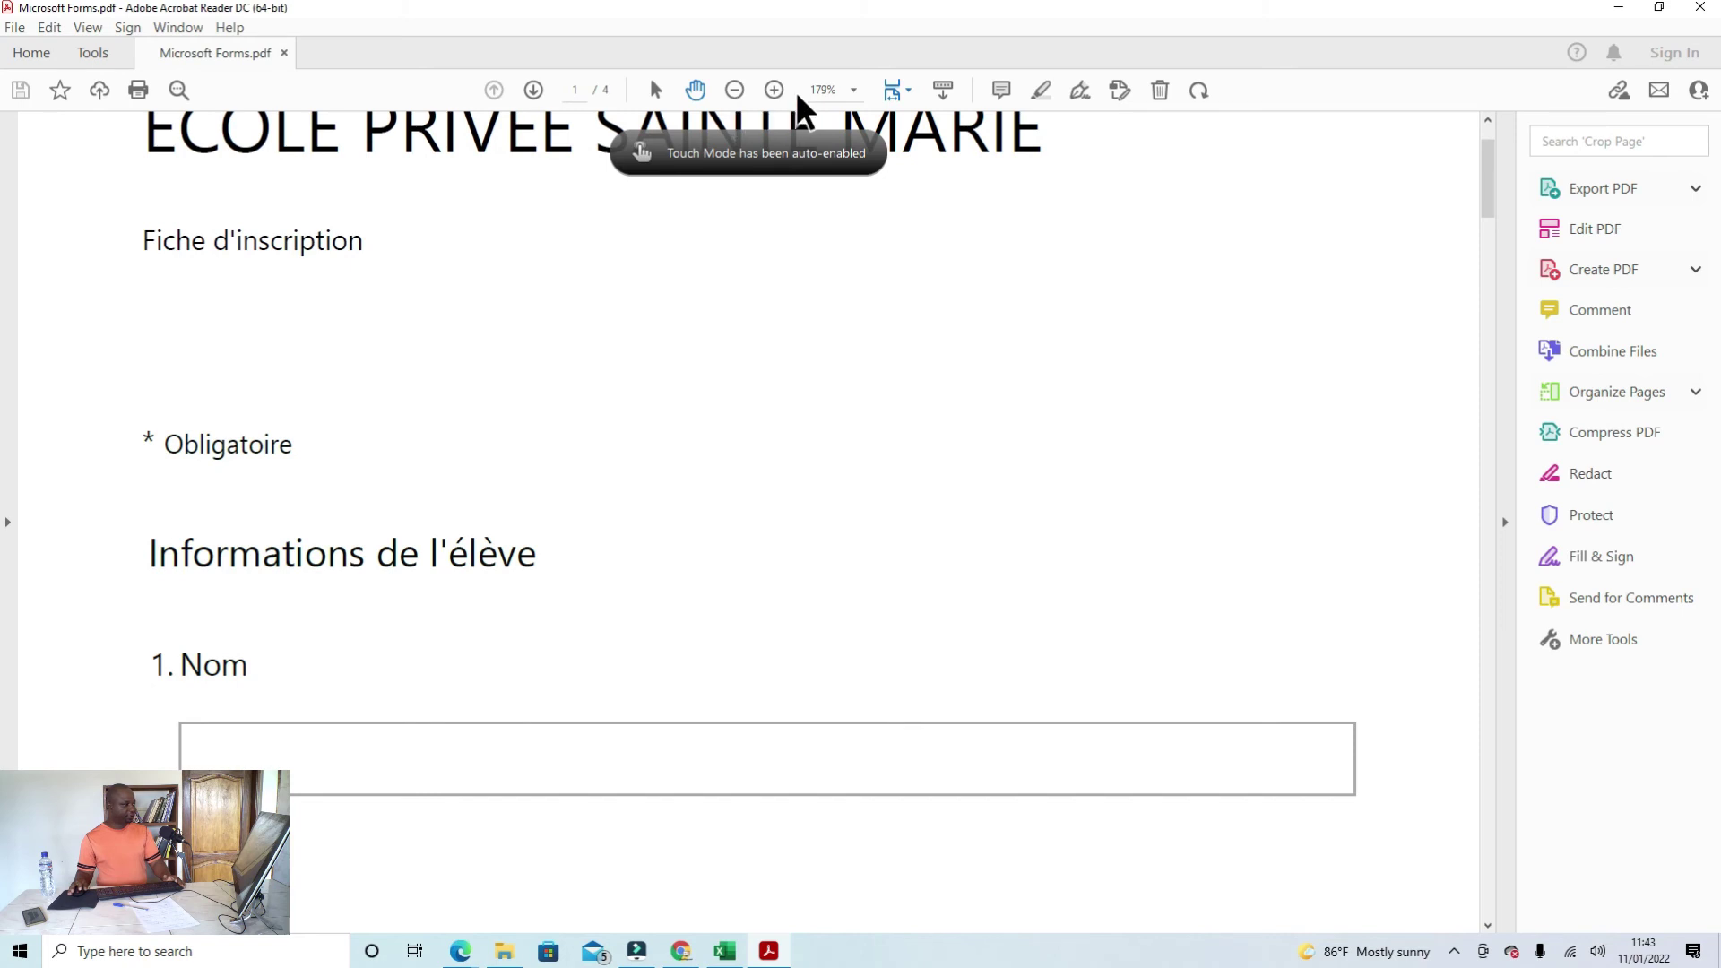
{"action": "left_click", "coordinate": [734, 89]}
{"action": "left_click", "coordinate": [735, 89]}
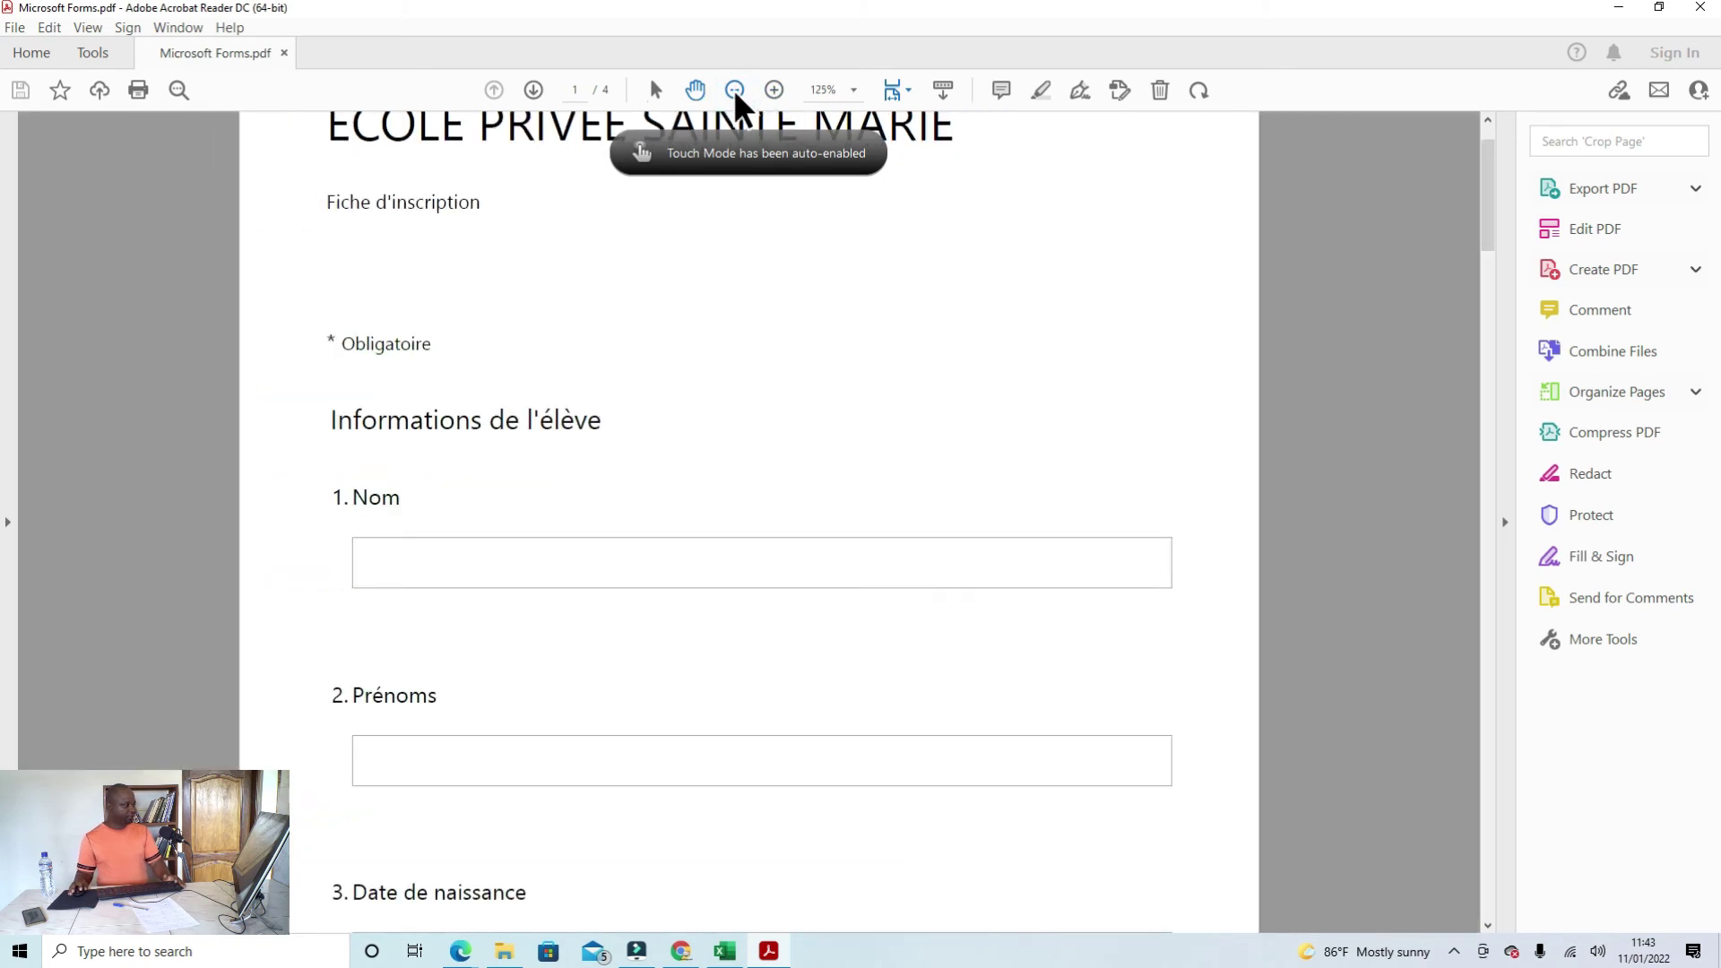
{"action": "left_click", "coordinate": [735, 89]}
{"action": "scroll", "coordinate": [930, 412], "scroll_direction": "up", "scroll_amount": 1}
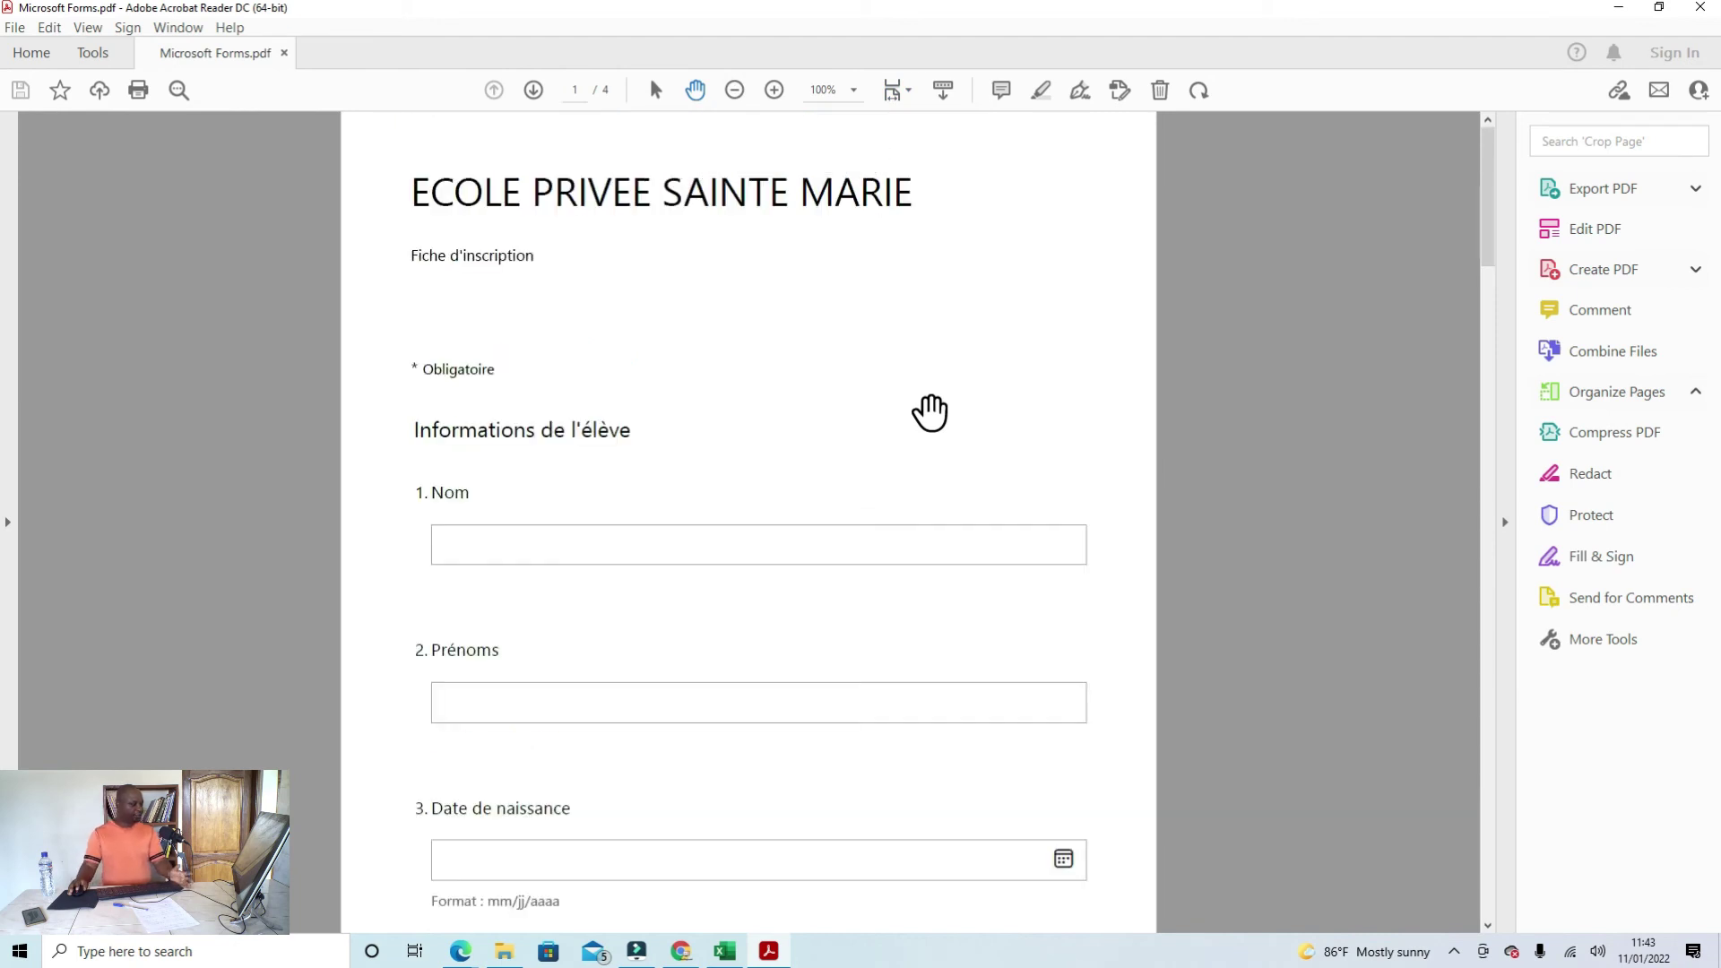
{"action": "scroll", "coordinate": [930, 412], "scroll_direction": "down", "scroll_amount": 4}
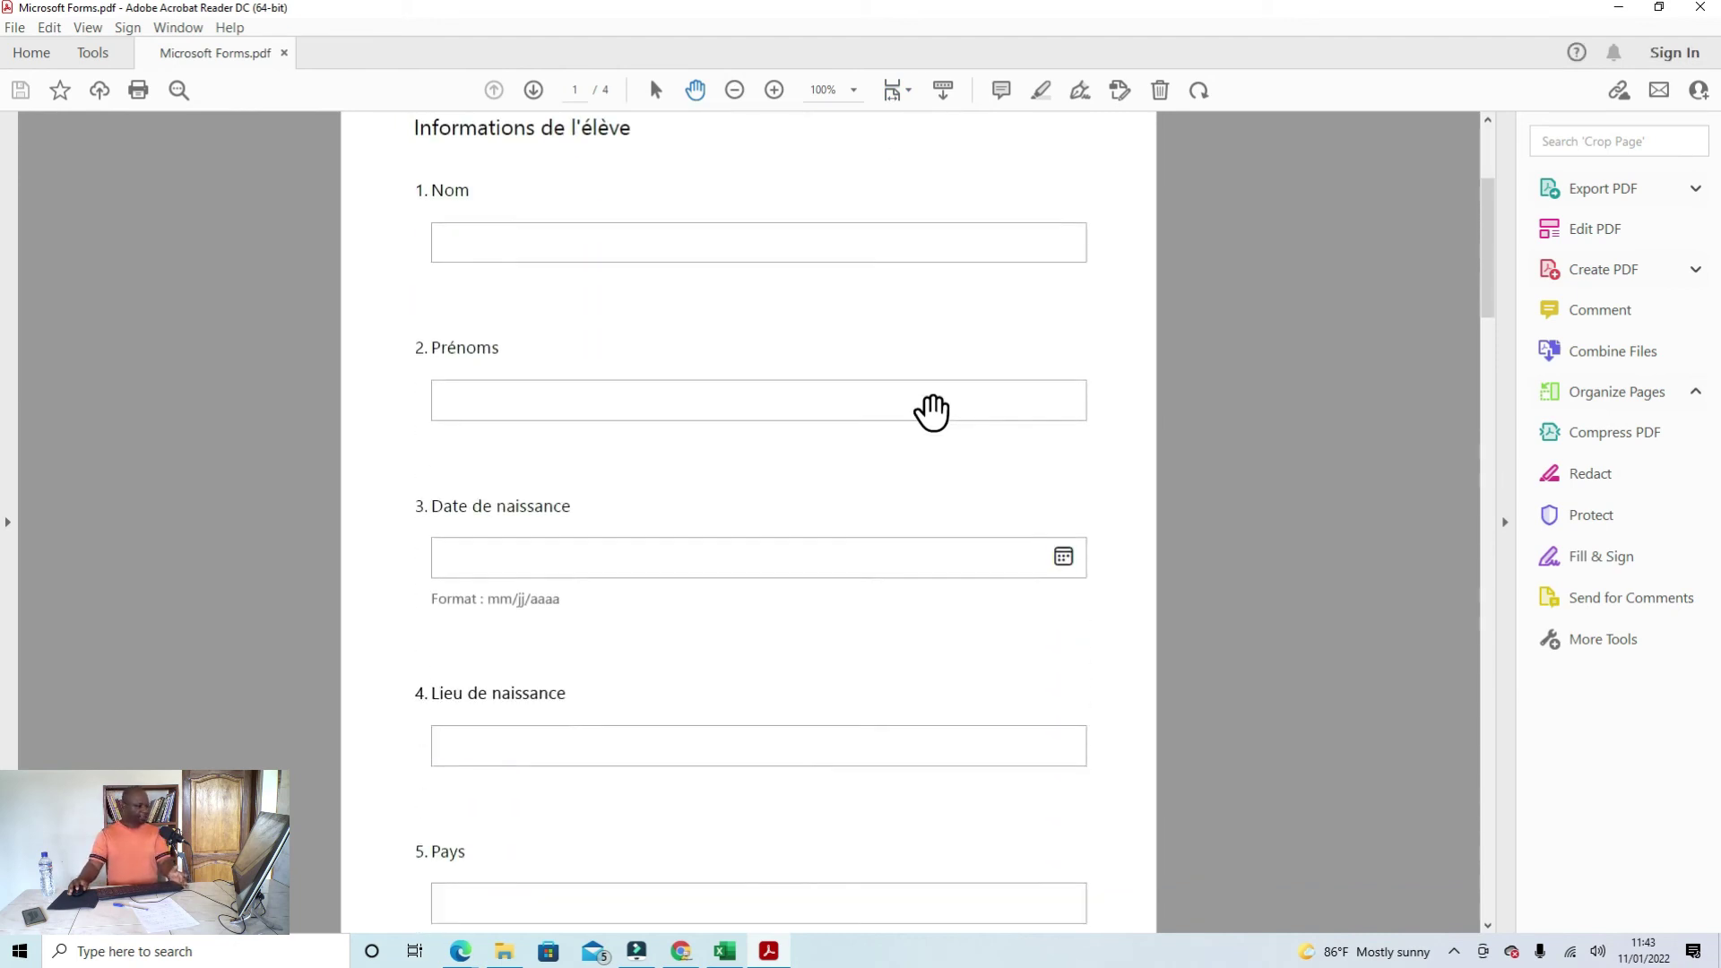
{"action": "scroll", "coordinate": [932, 412], "scroll_direction": "down", "scroll_amount": 8}
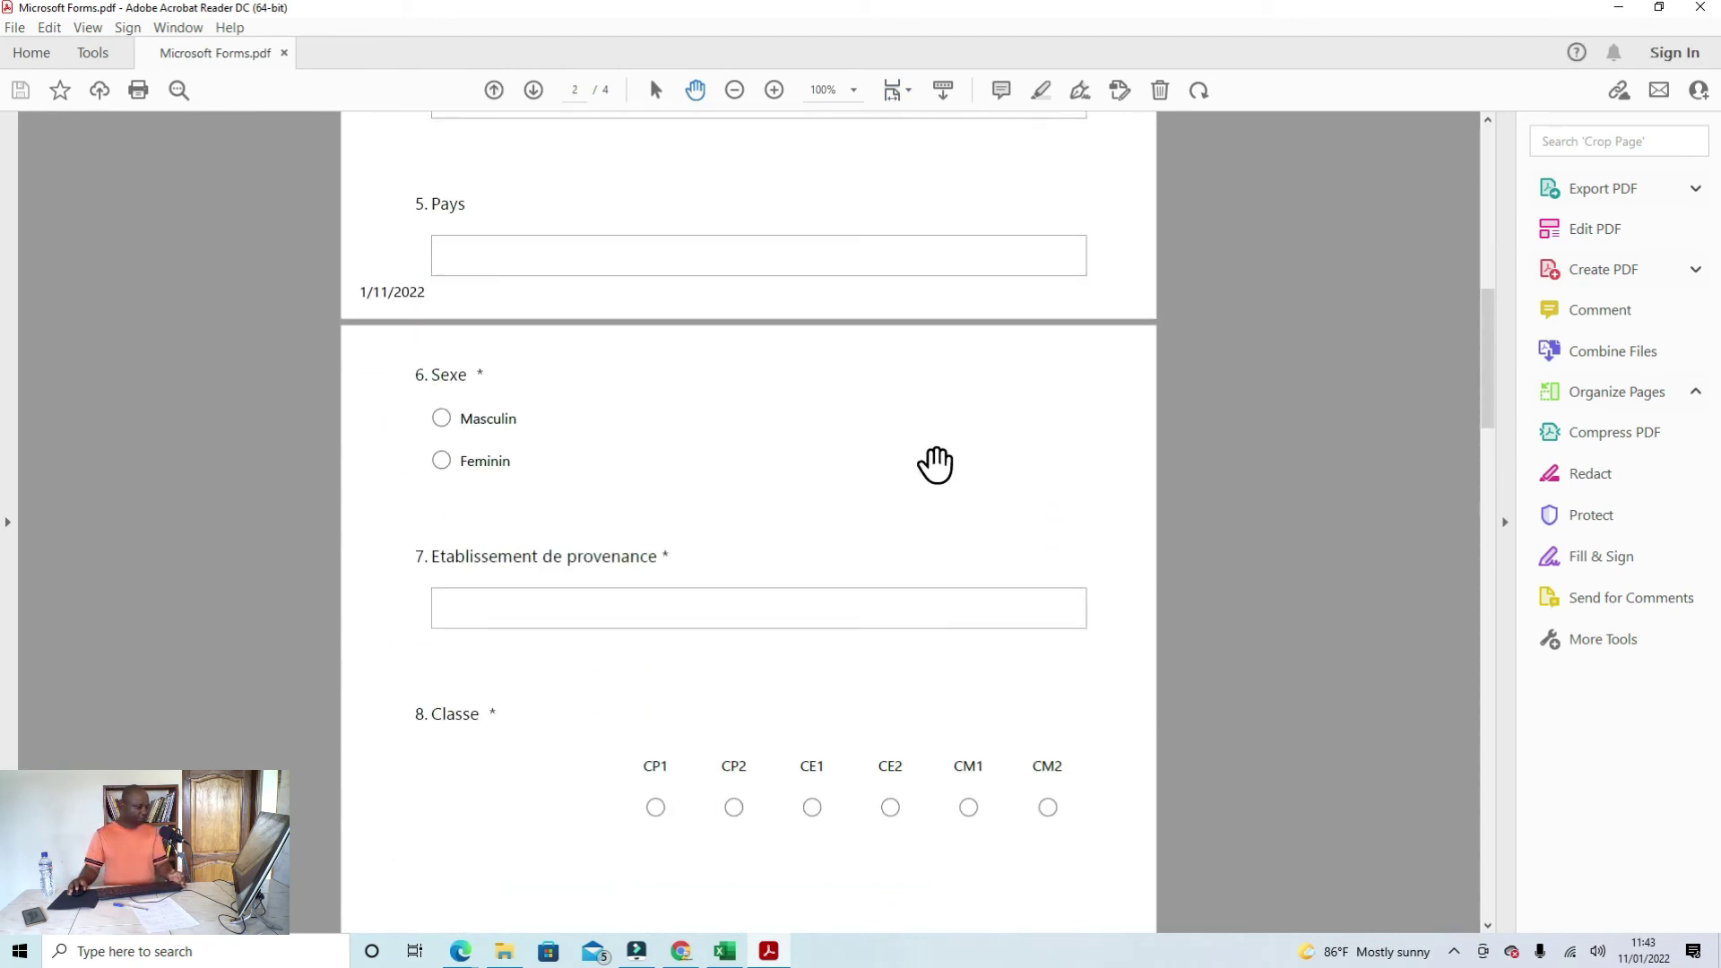
{"action": "scroll", "coordinate": [935, 465], "scroll_direction": "down", "scroll_amount": 7}
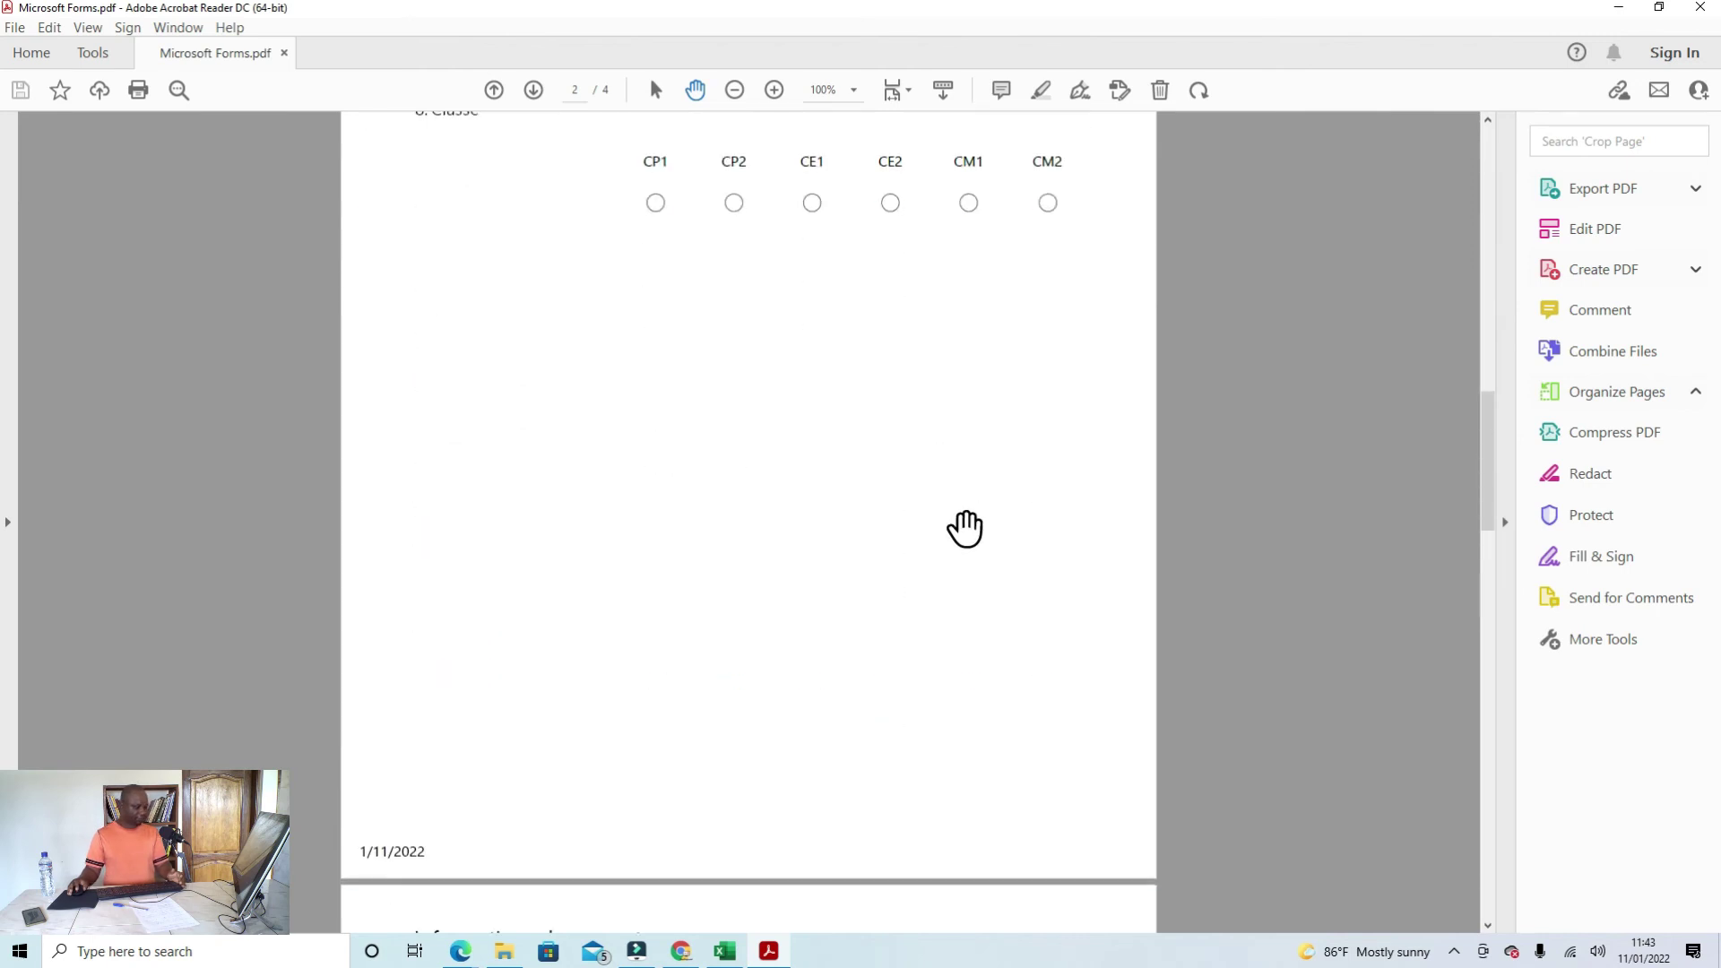
{"action": "scroll", "coordinate": [965, 529], "scroll_direction": "down", "scroll_amount": 6}
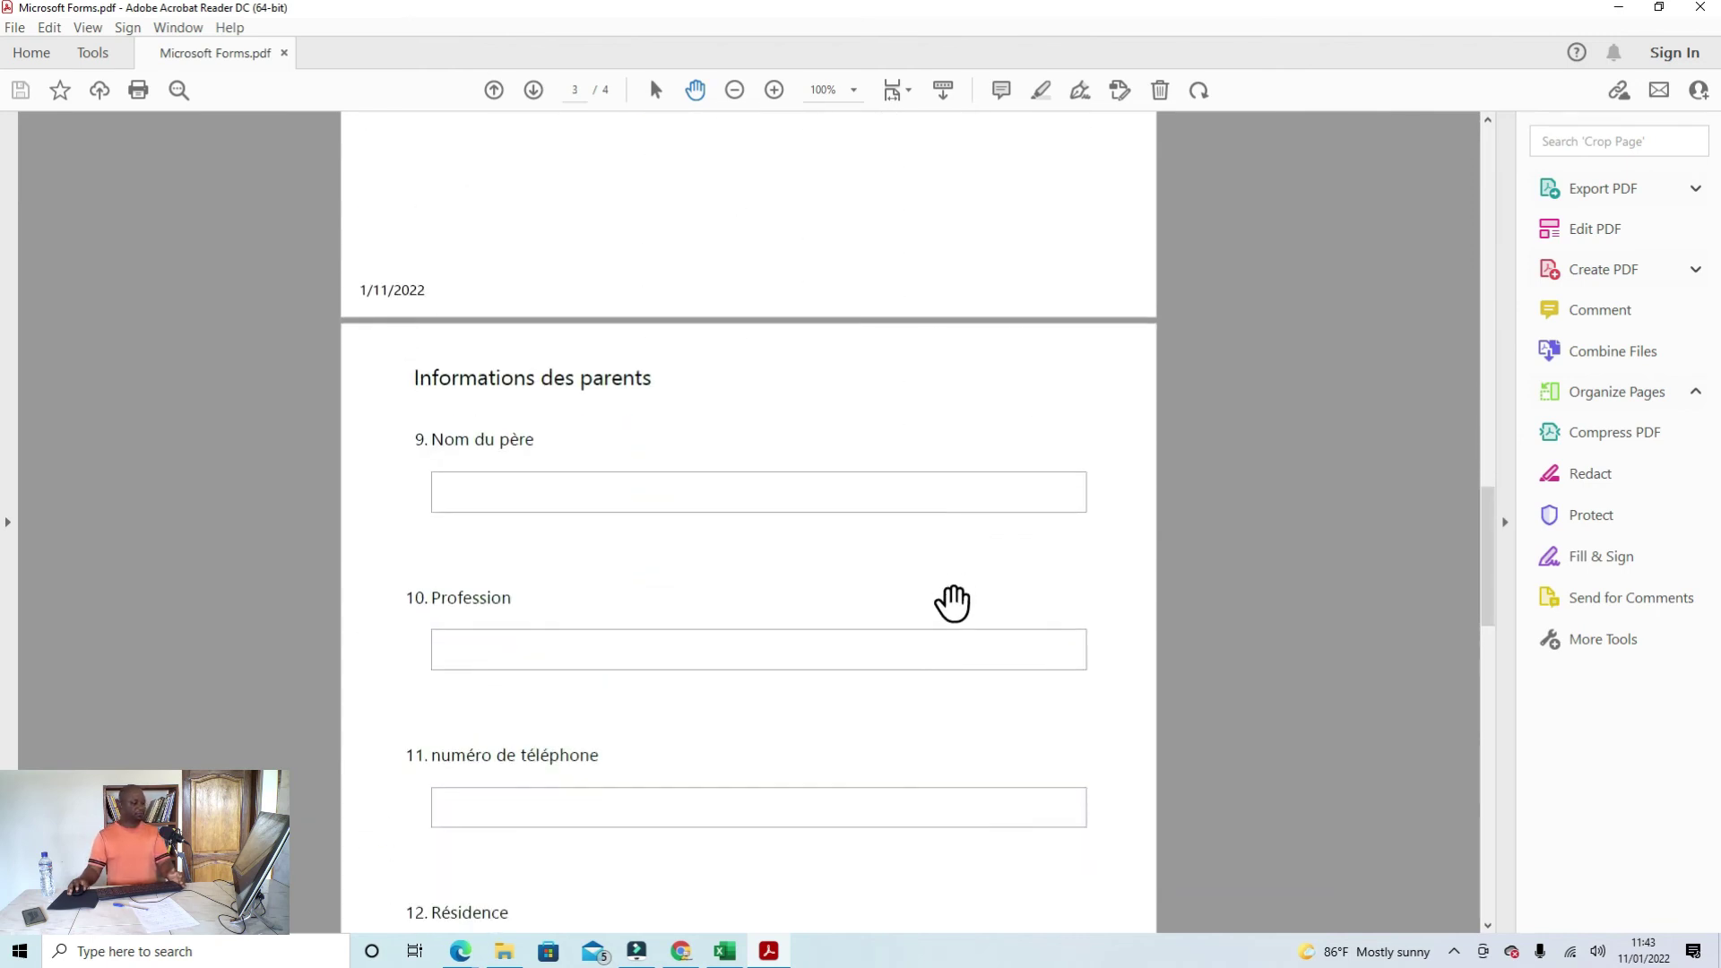
{"action": "scroll", "coordinate": [952, 603], "scroll_direction": "up", "scroll_amount": 10}
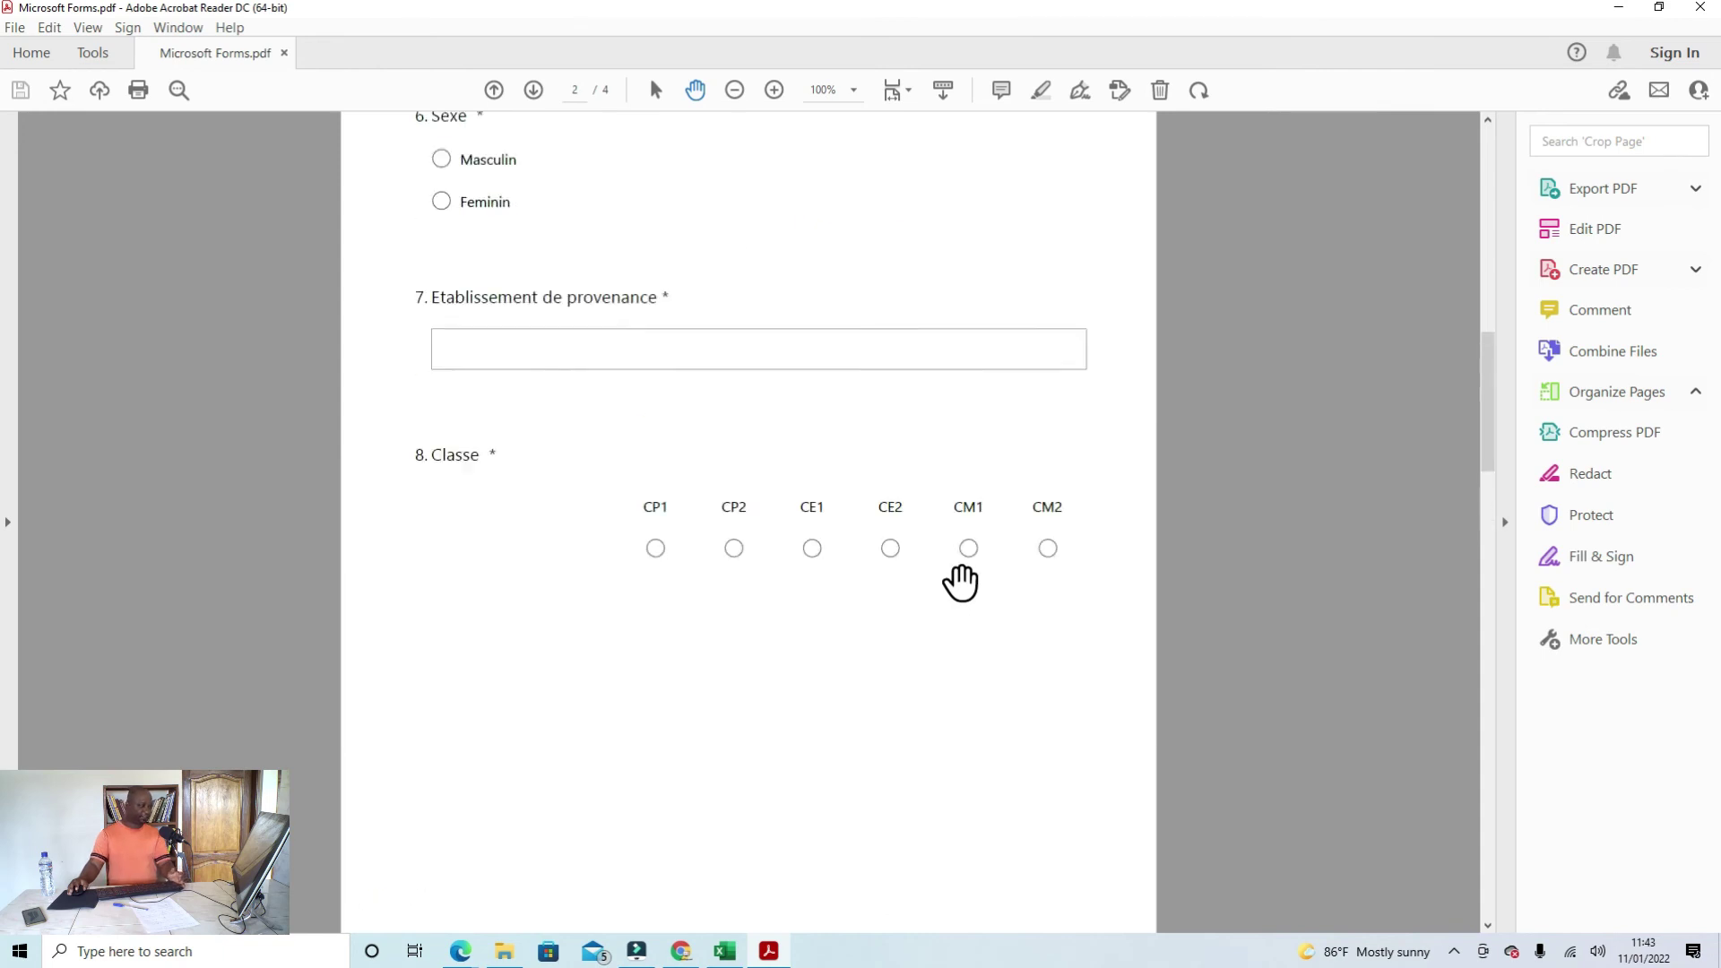
{"action": "scroll", "coordinate": [961, 583], "scroll_direction": "up", "scroll_amount": 5}
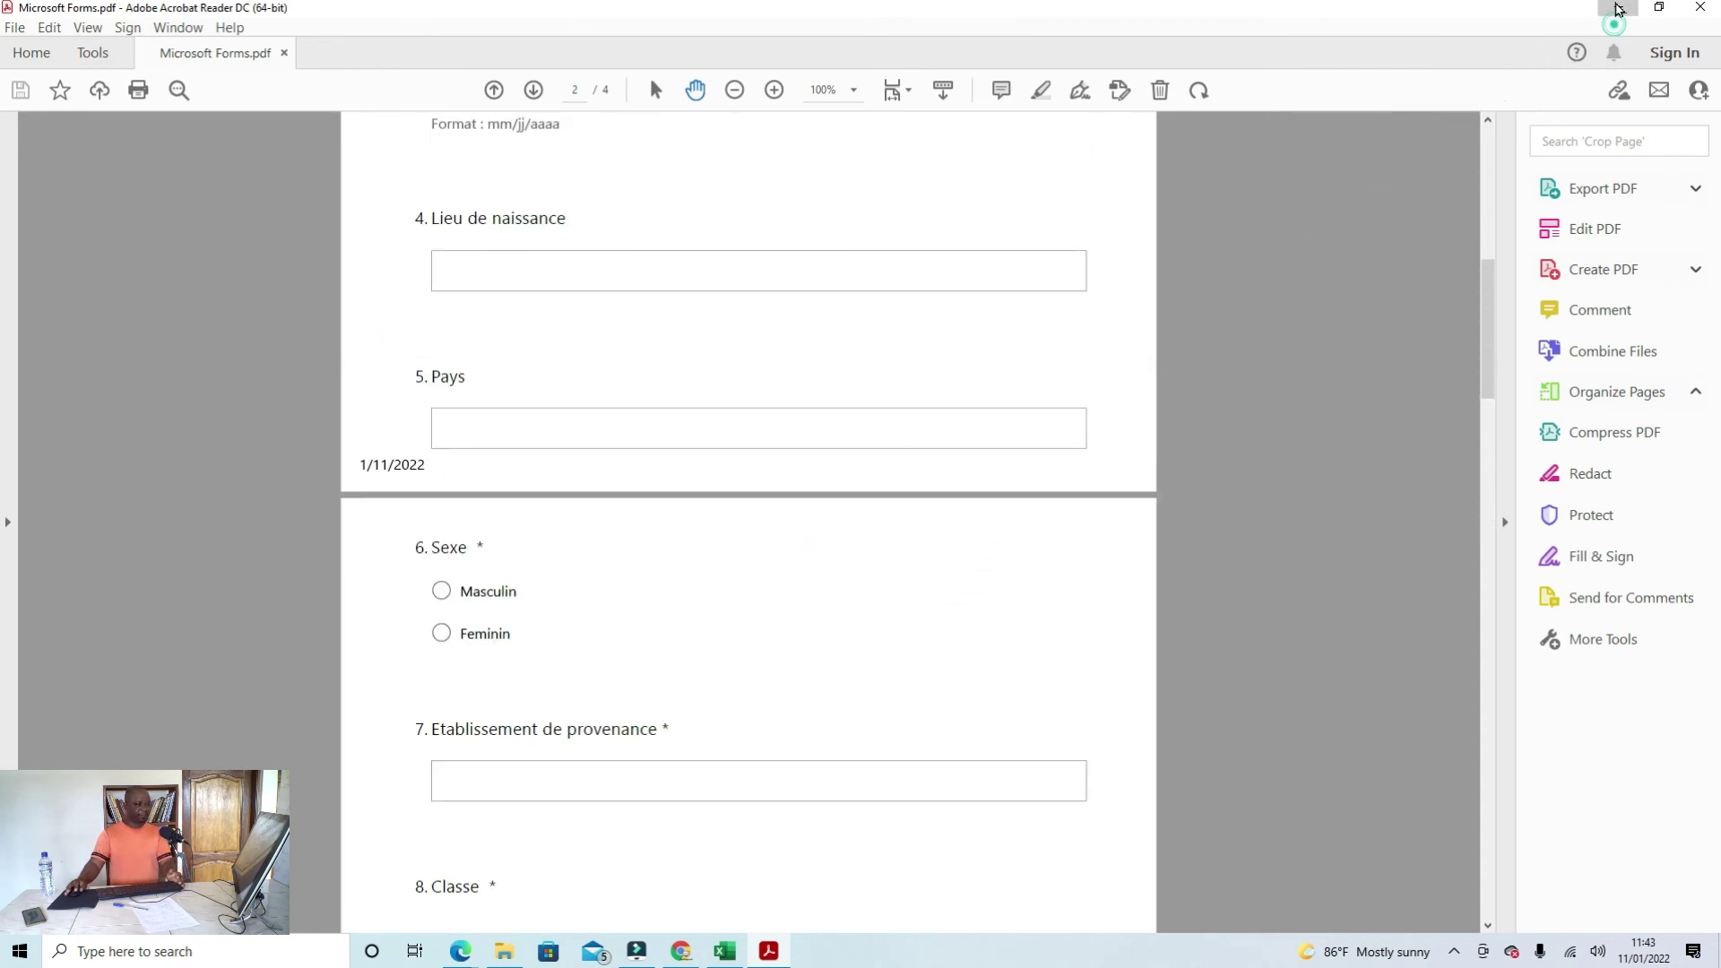
{"action": "left_click", "coordinate": [1618, 9]}
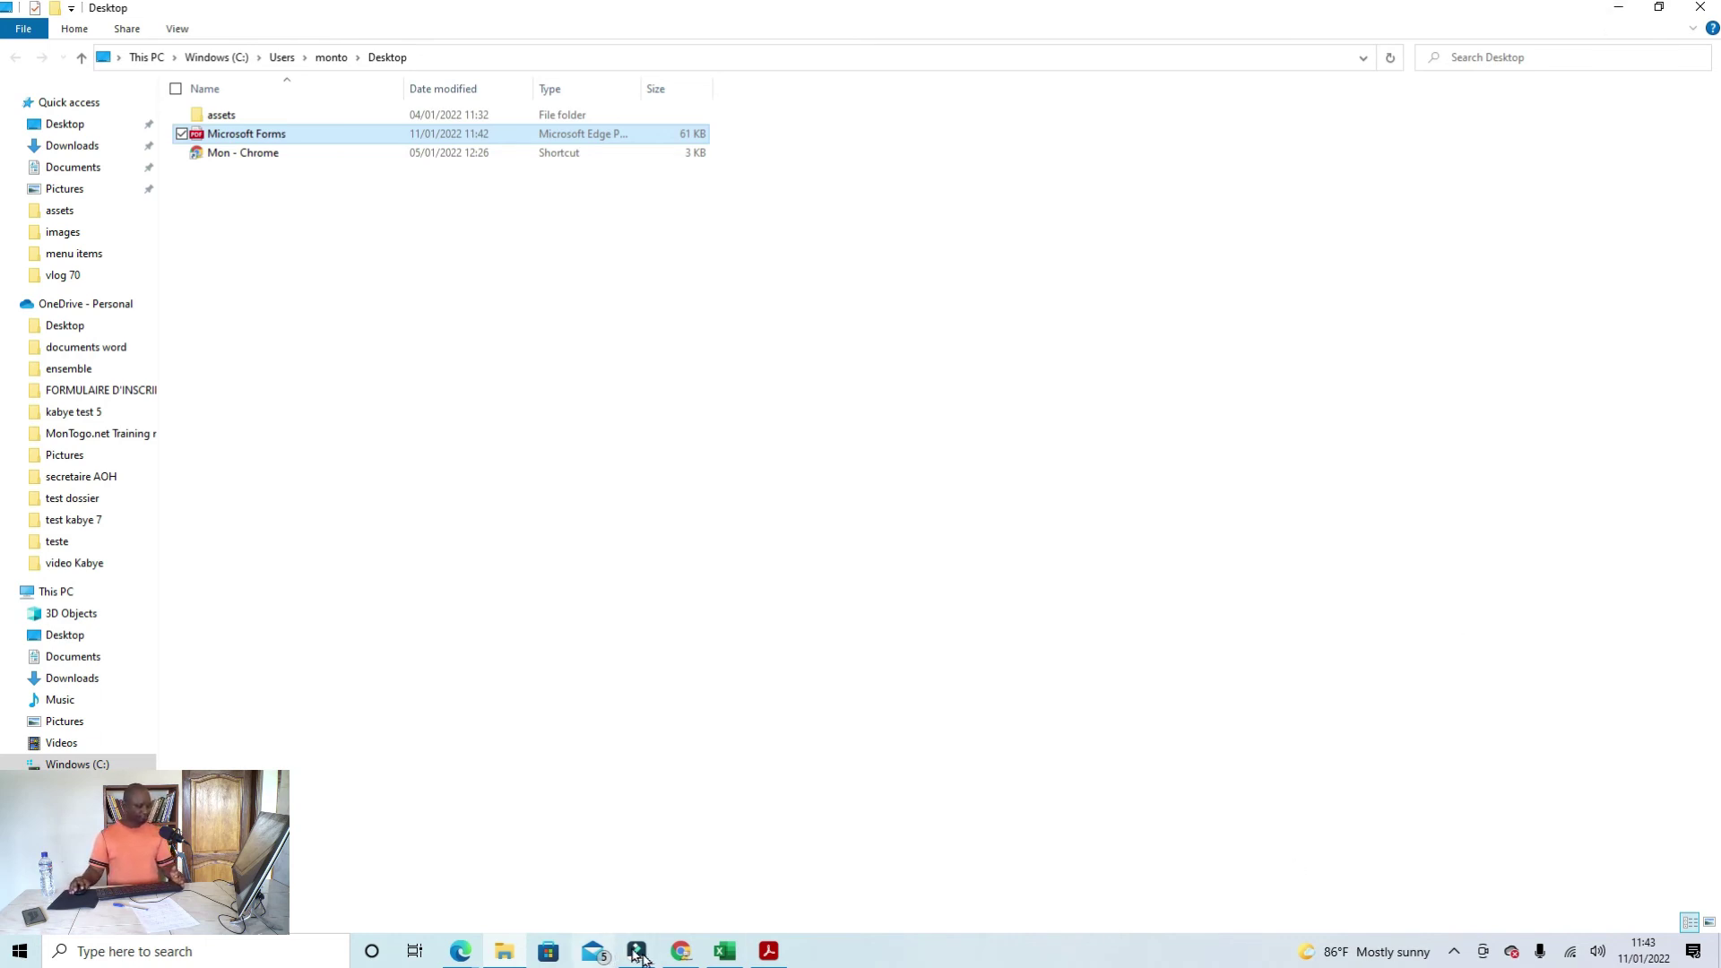
Step: Bring the Microsoft Forms browser window back and close the recent downloads list
{"action": "mouse_move", "coordinate": [468, 957]}
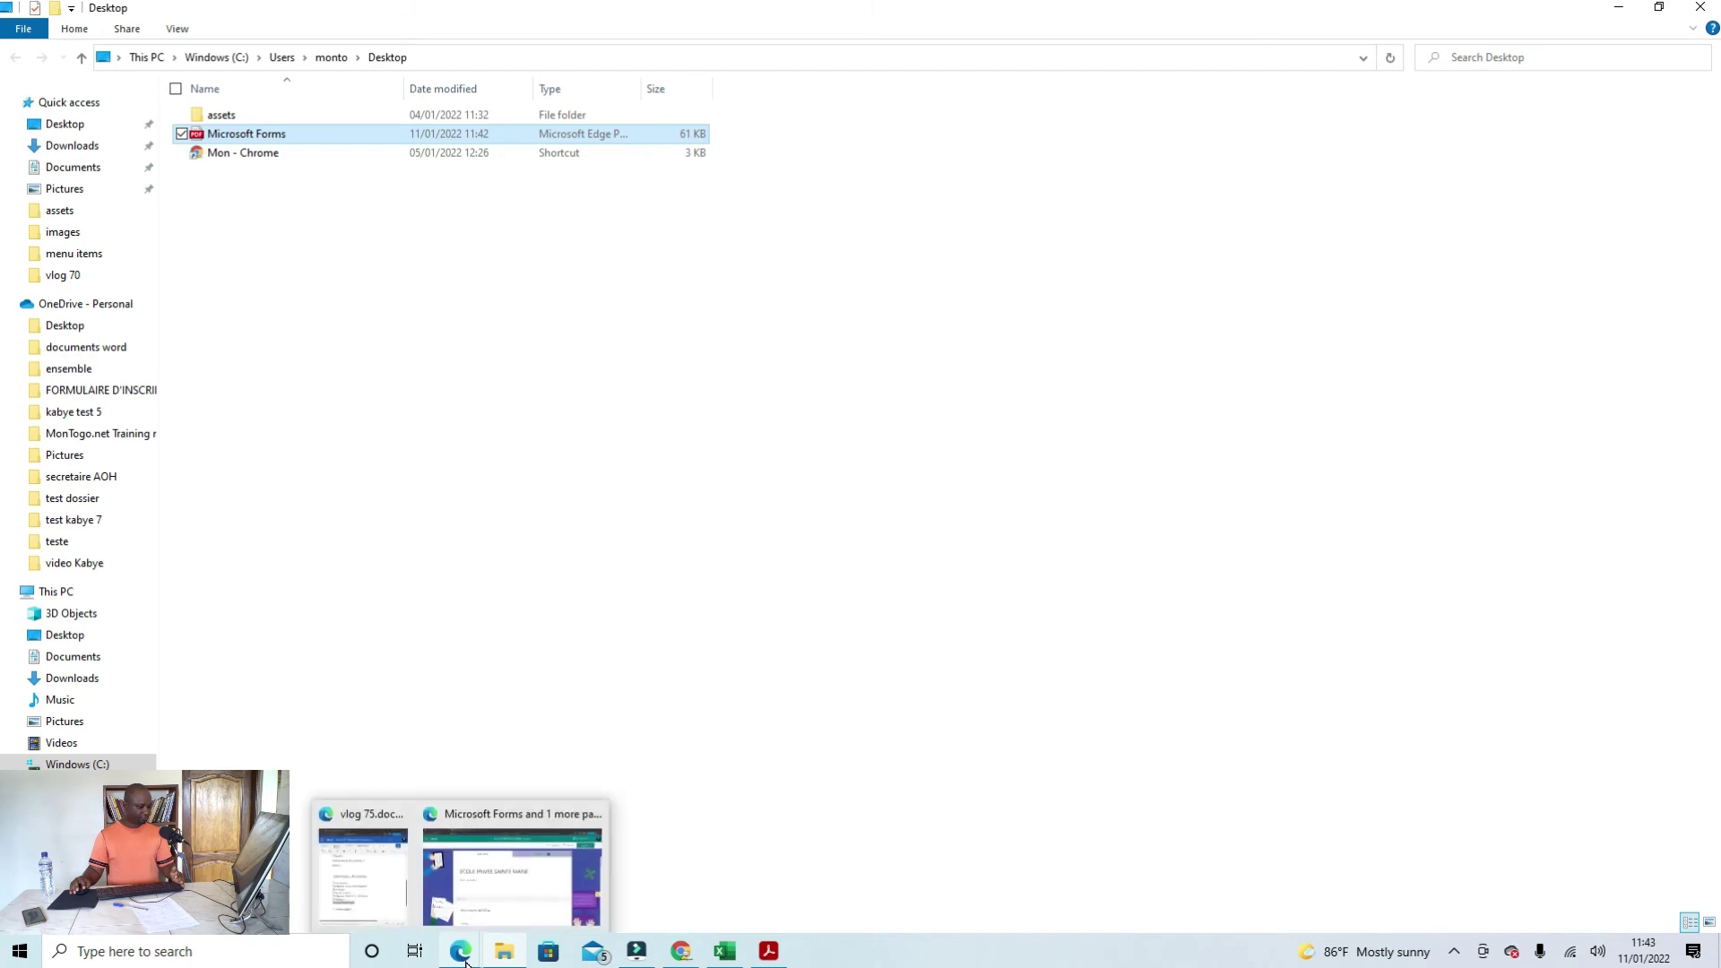
{"action": "left_click", "coordinate": [472, 909]}
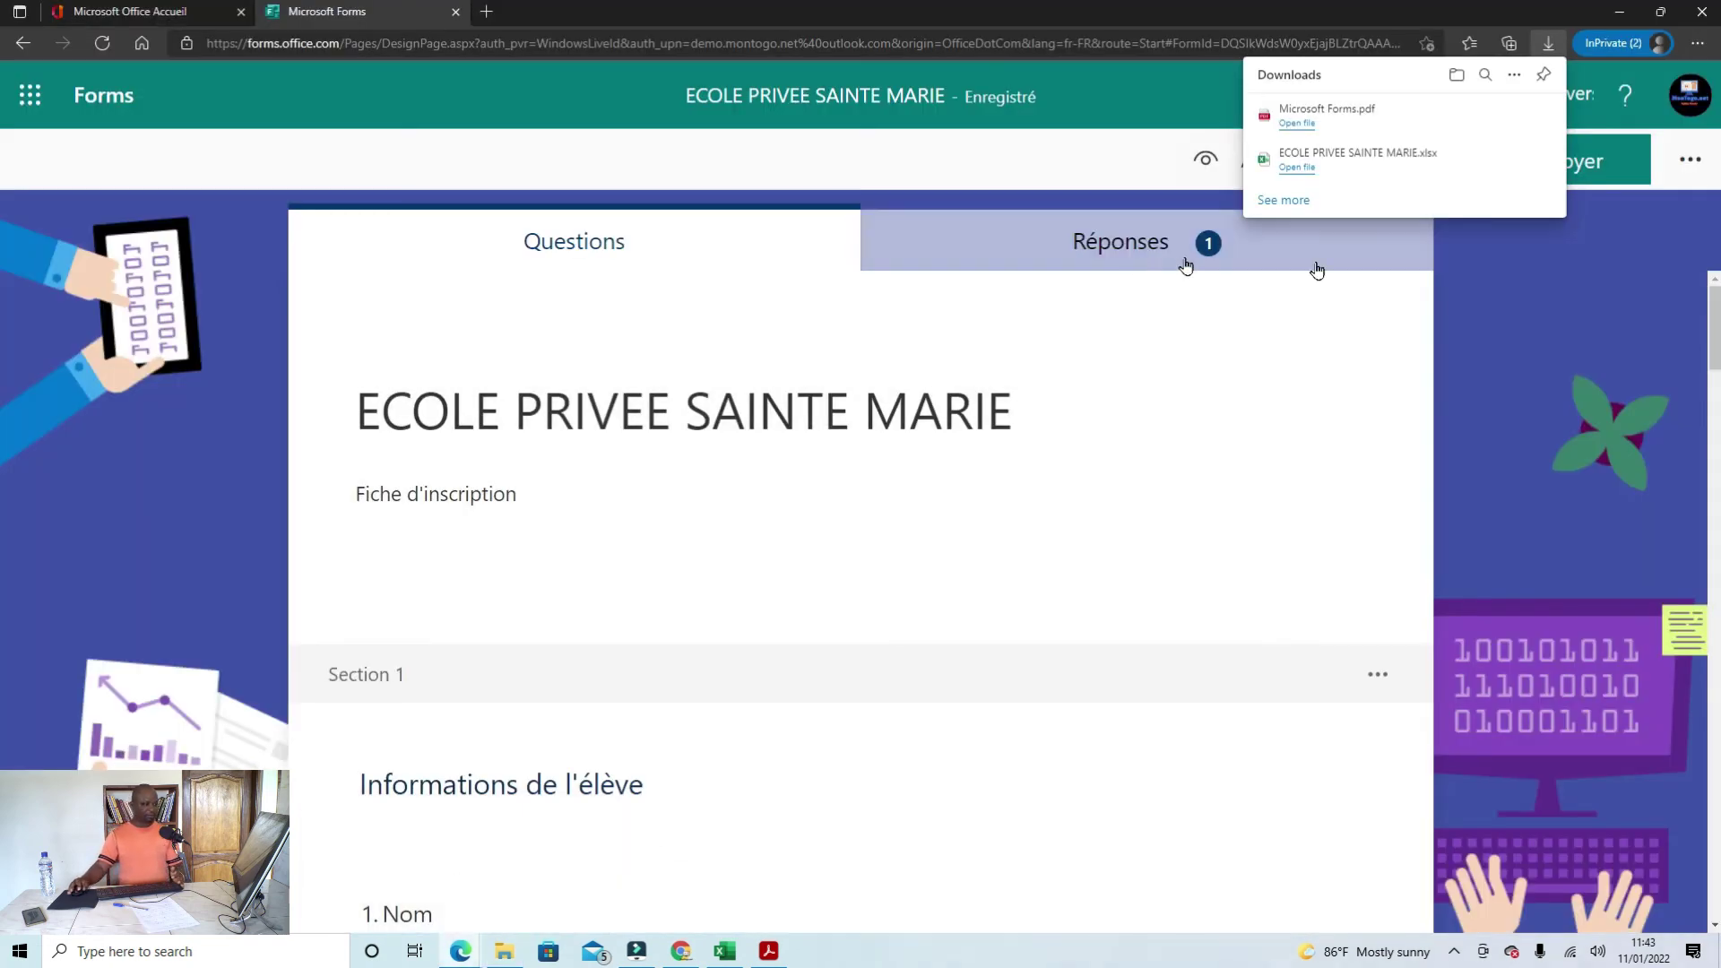
{"action": "left_click", "coordinate": [1433, 300]}
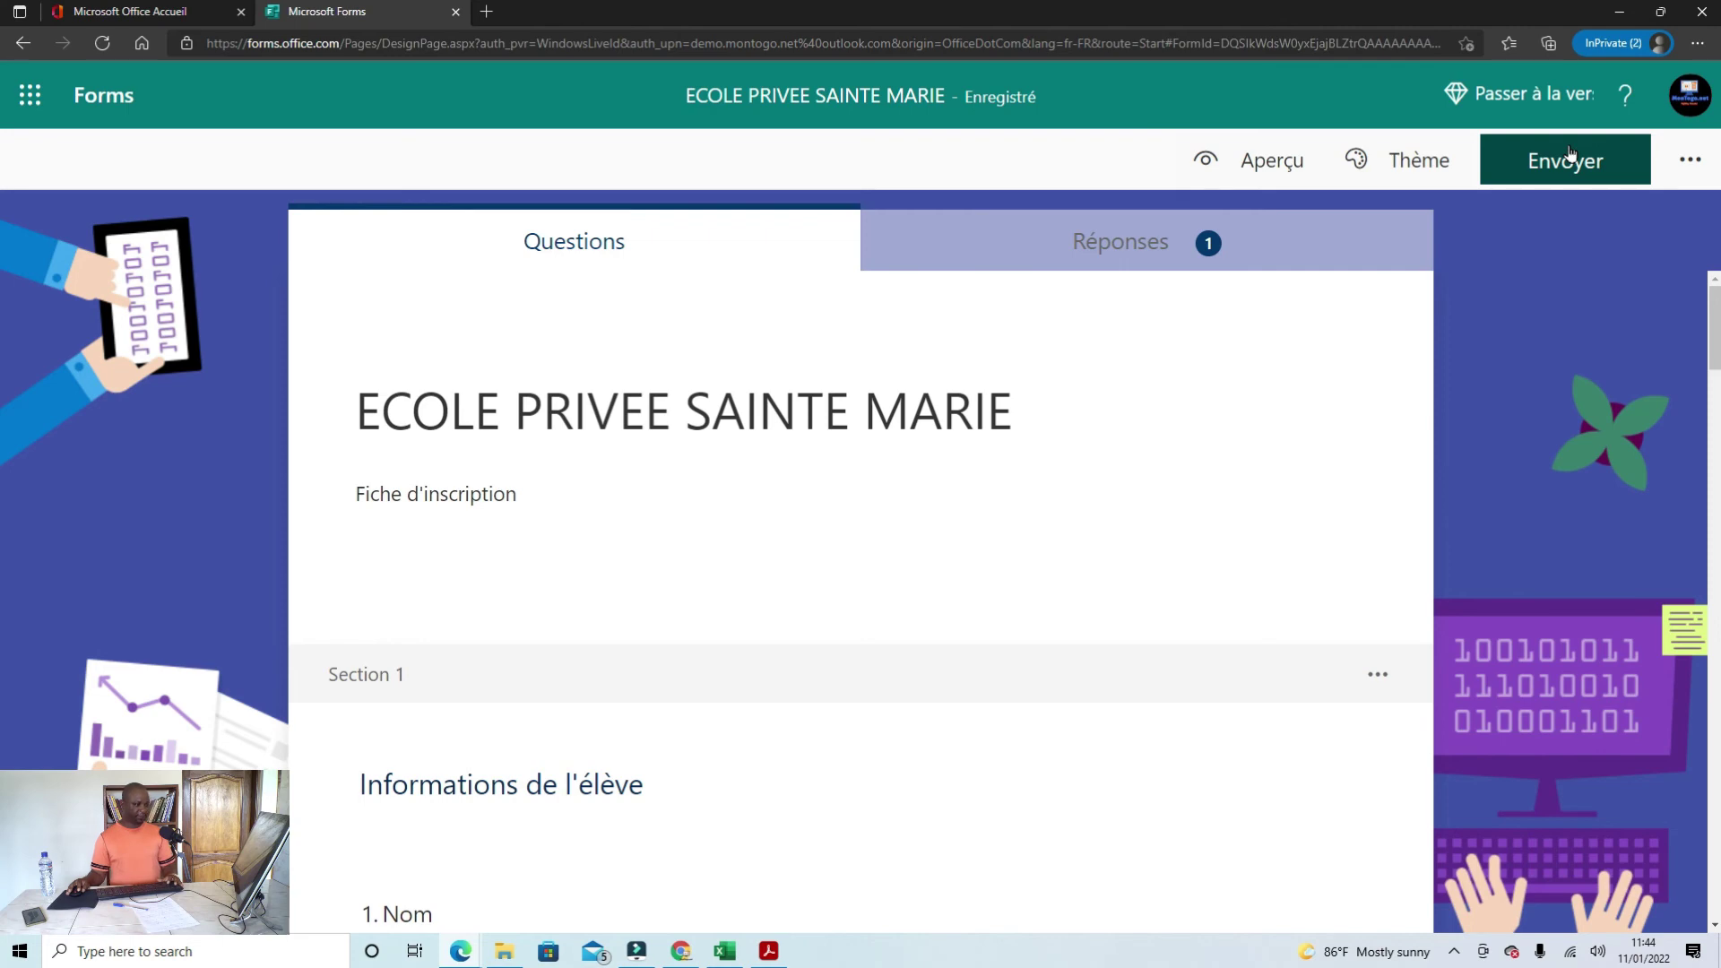
Step: Copy a shortened share link for the form, then show the Microsoft 365 apps list
{"action": "left_click", "coordinate": [1570, 154]}
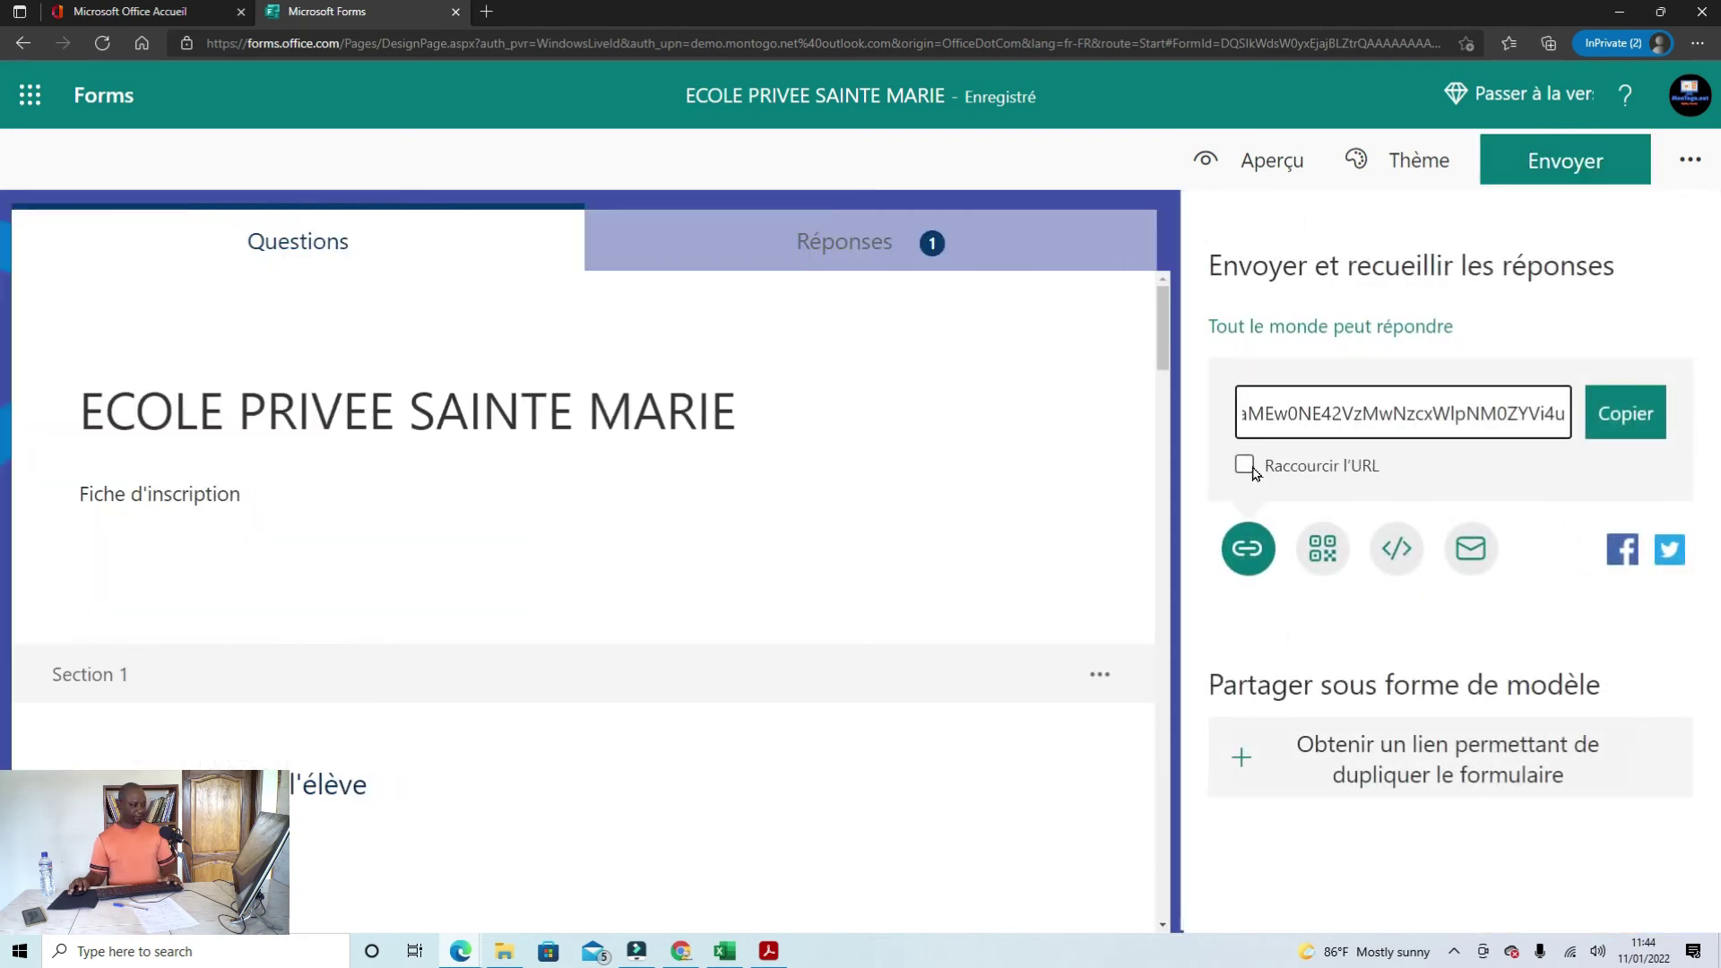
{"action": "left_click", "coordinate": [1244, 465]}
{"action": "left_click", "coordinate": [1613, 413]}
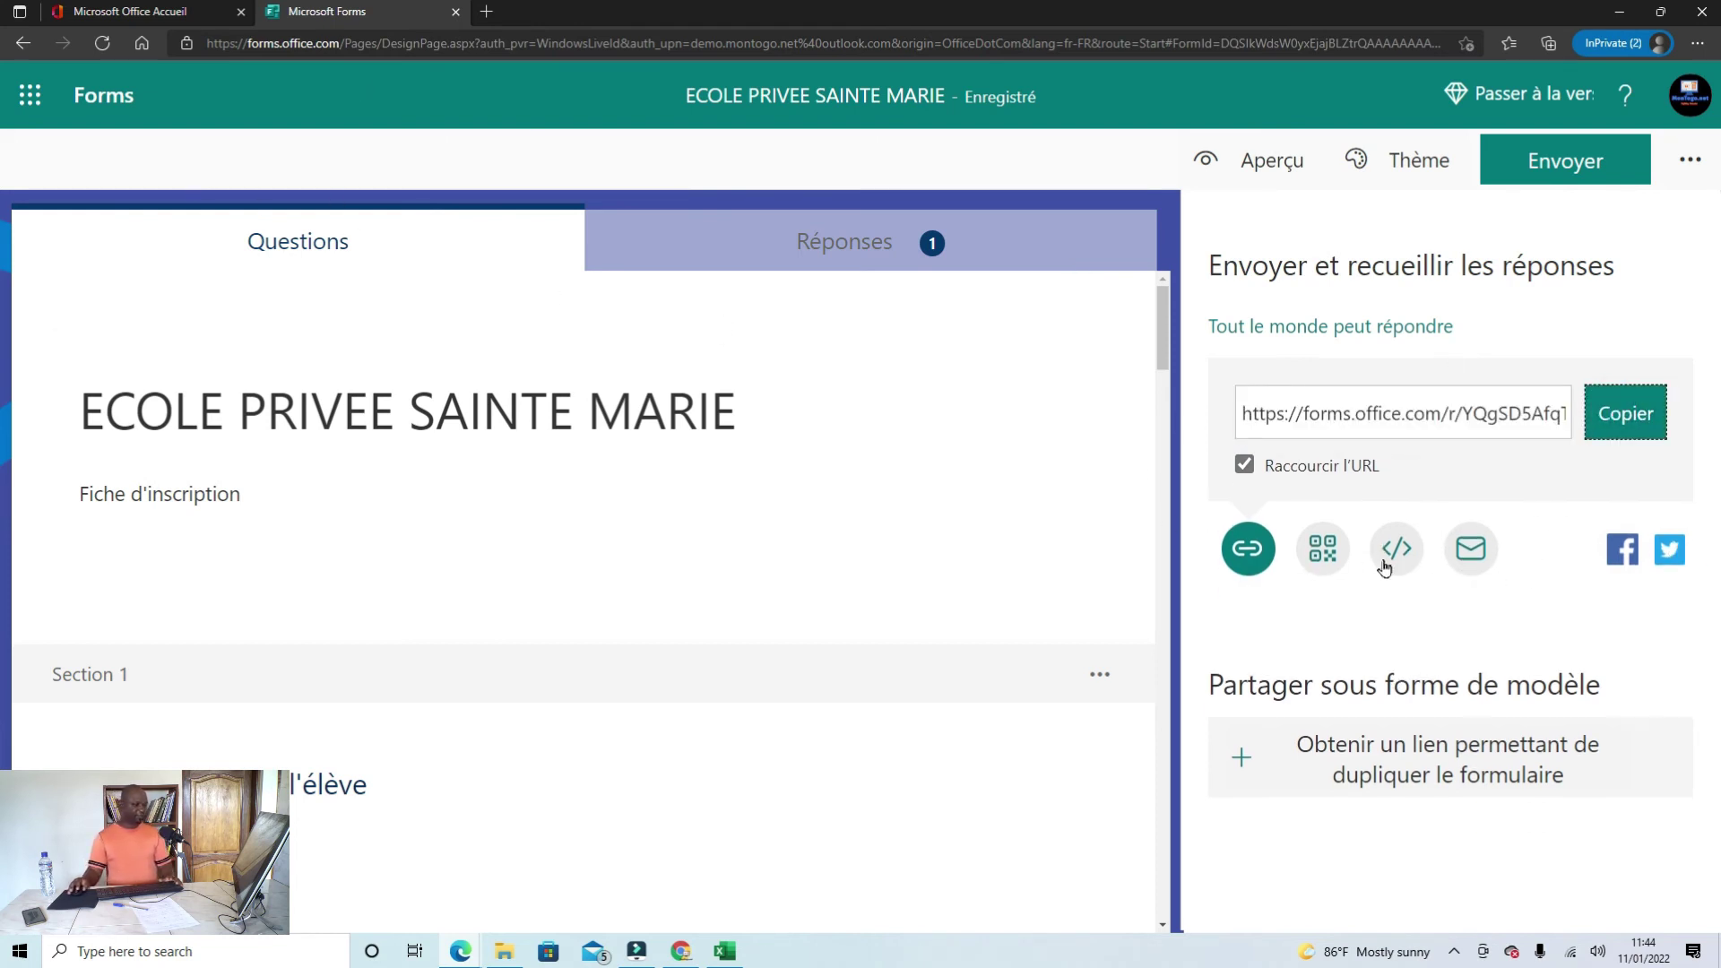
{"action": "left_click", "coordinate": [30, 94]}
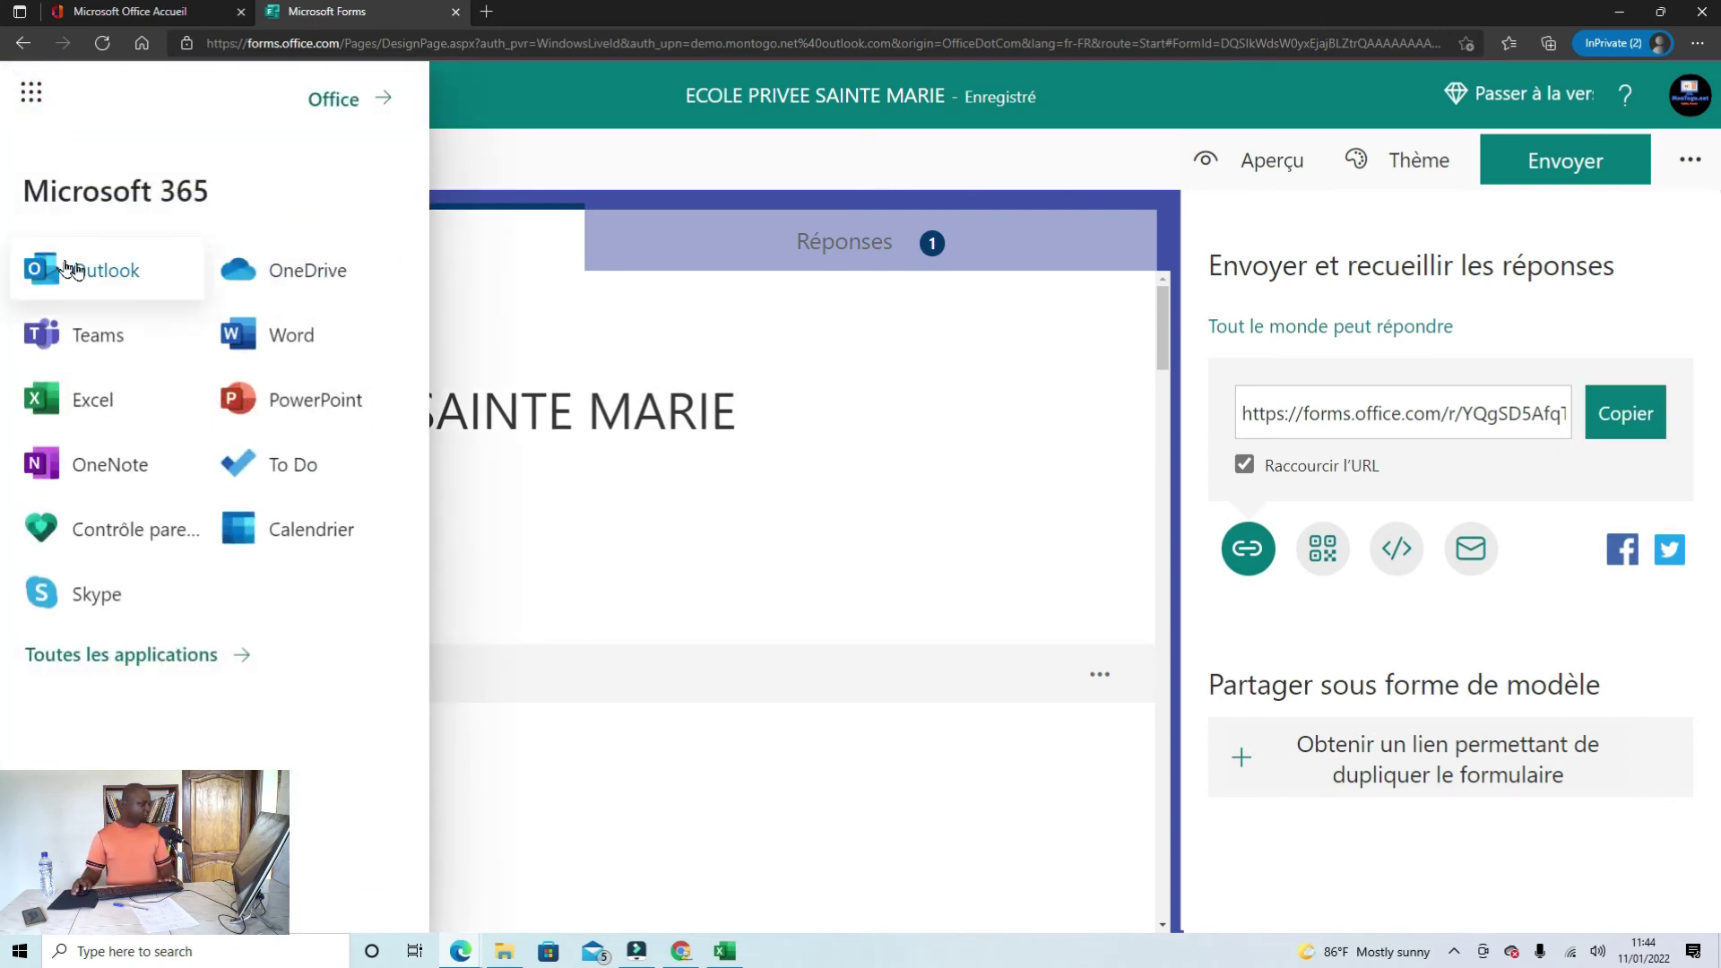
{"action": "left_click", "coordinate": [72, 269]}
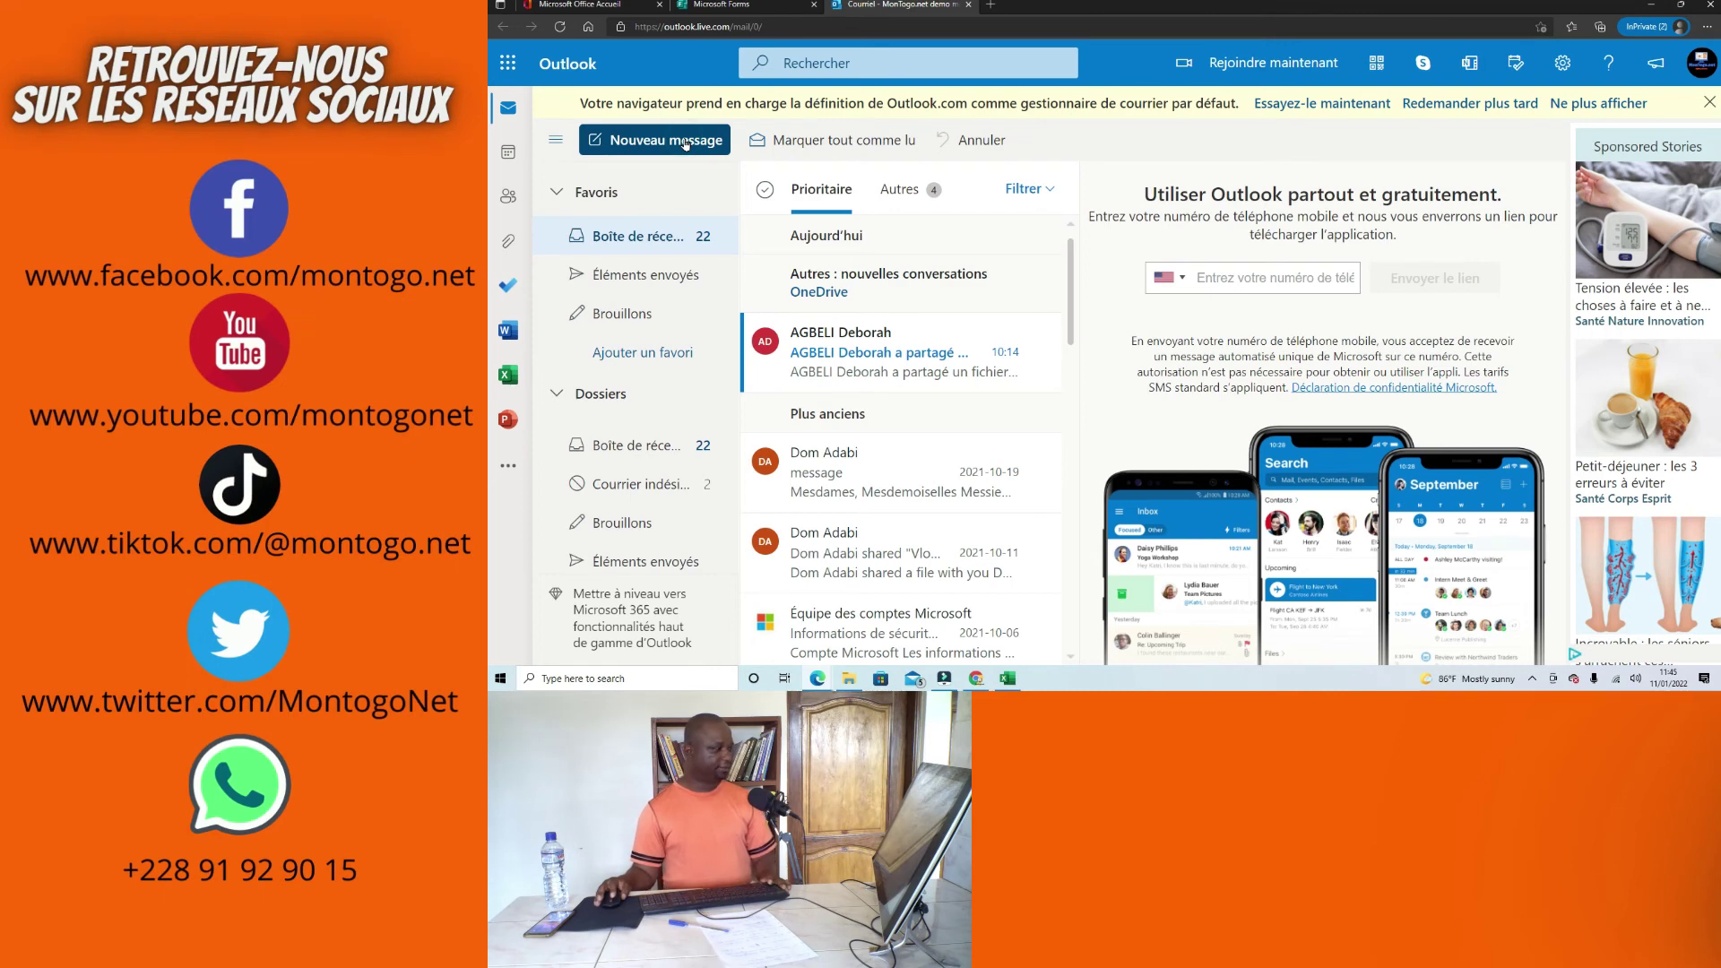
{"action": "left_click", "coordinate": [594, 143]}
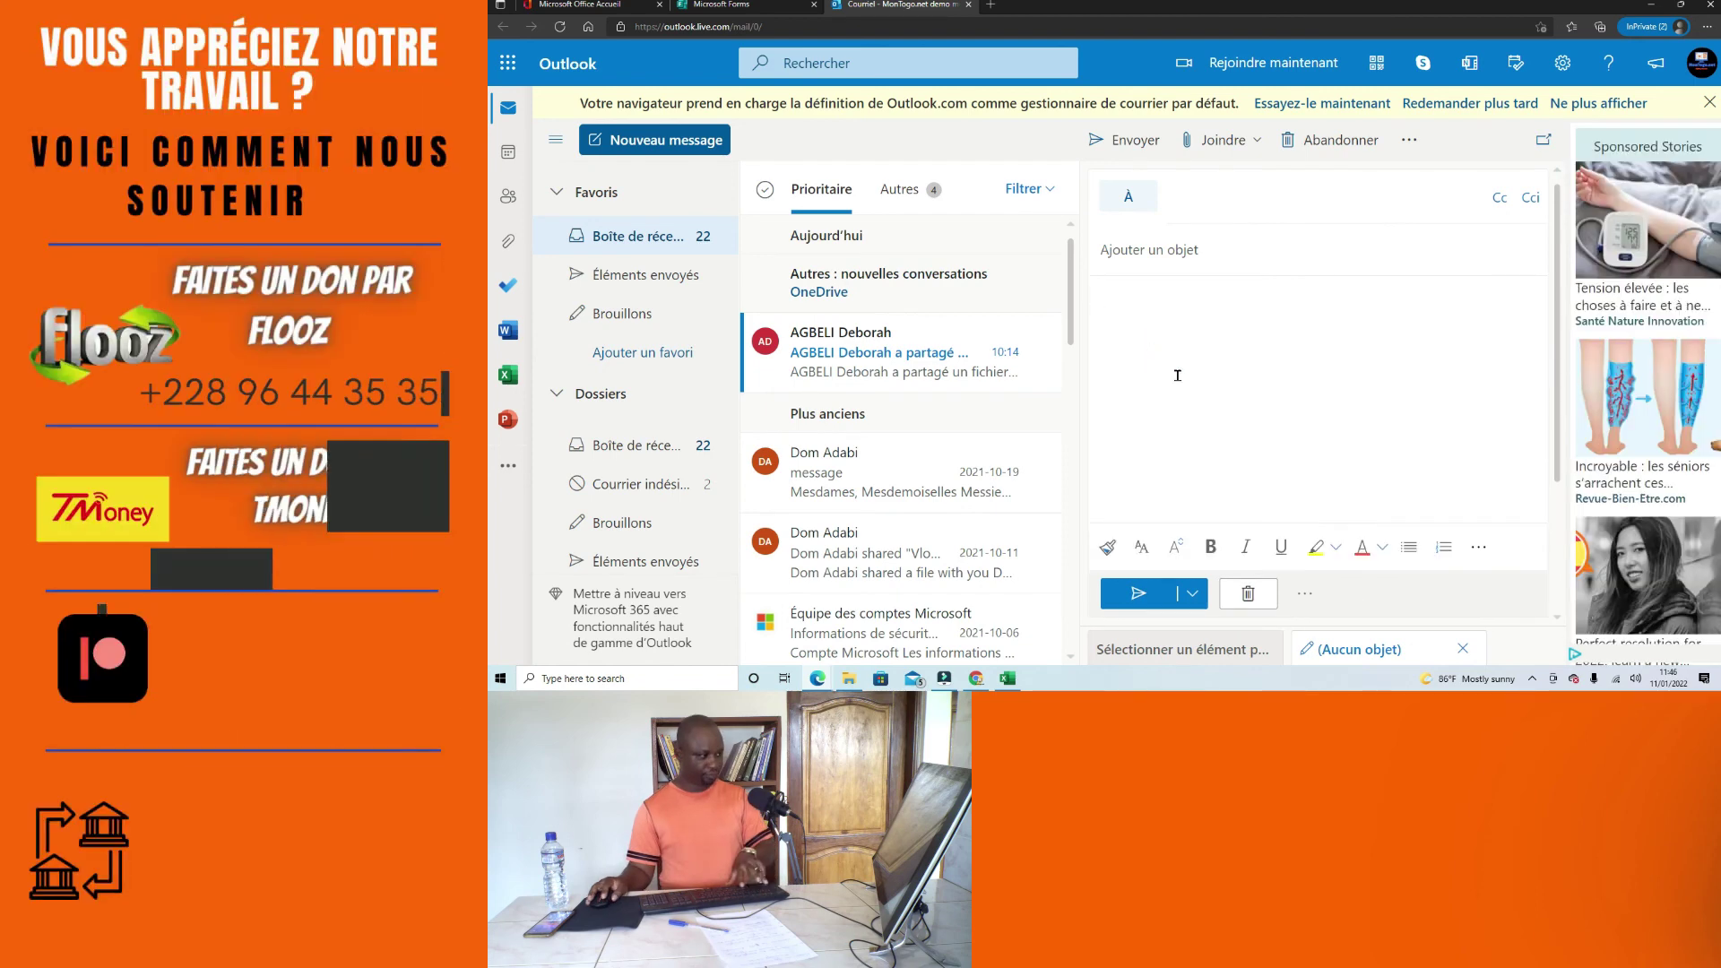
{"action": "type", "text": "https://forms.office.com/r/YQgSD5AfqT"}
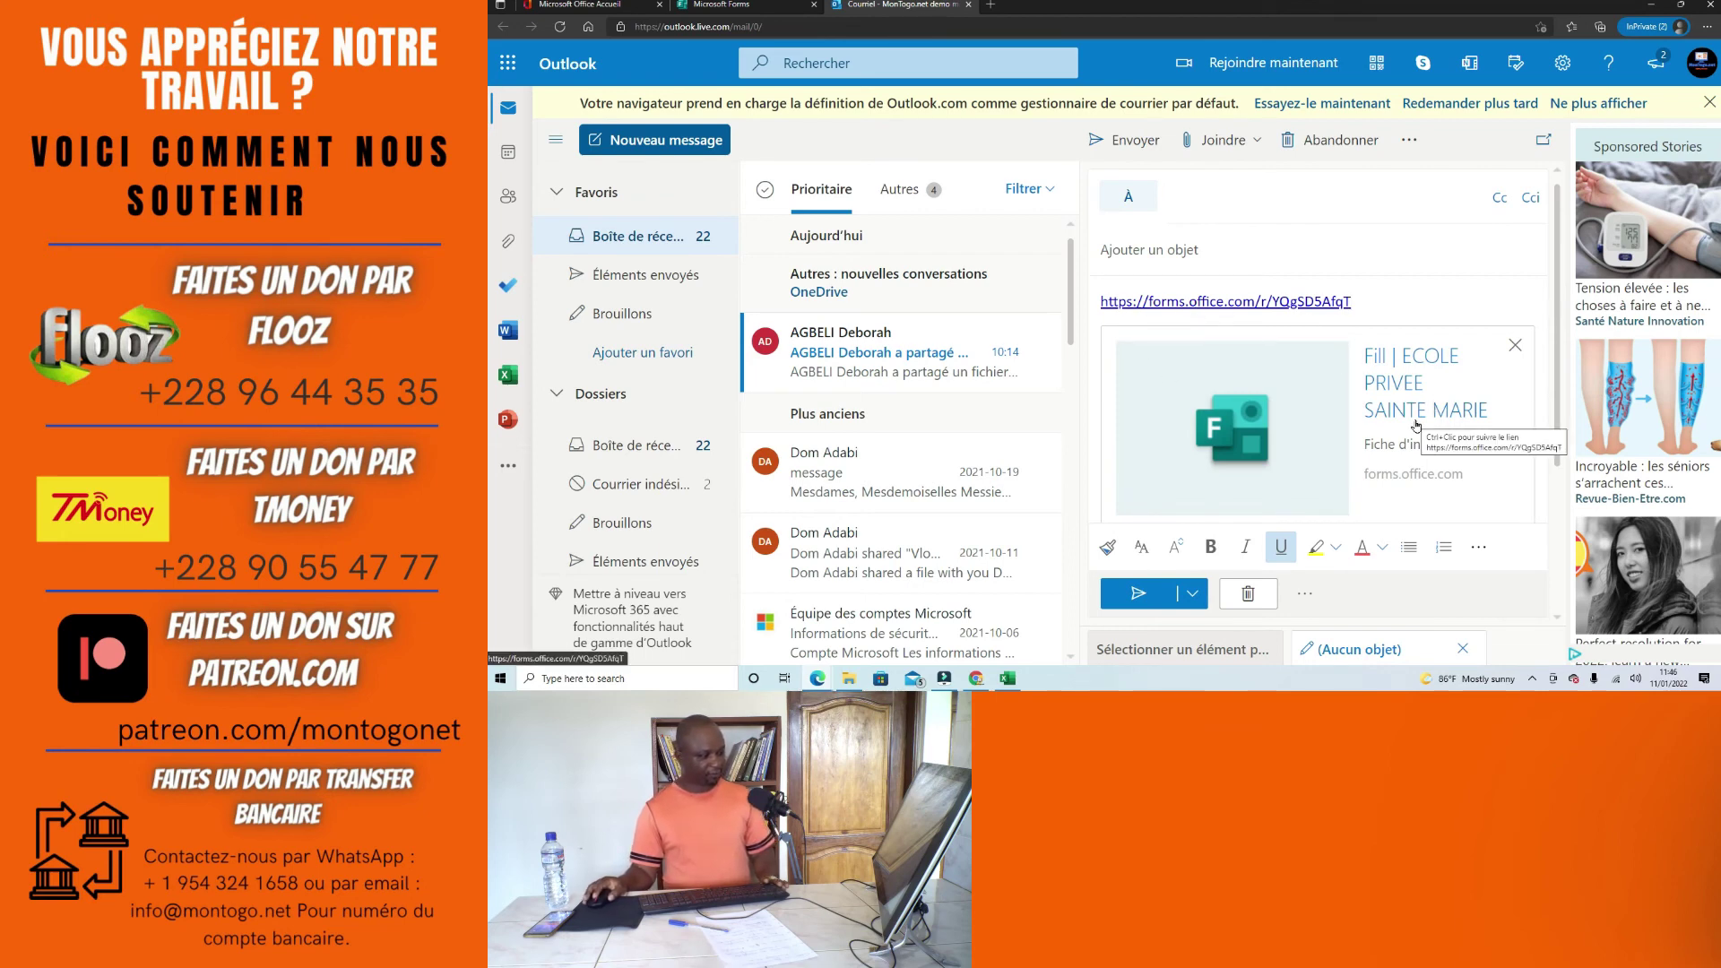
{"action": "scroll", "coordinate": [1443, 435], "scroll_direction": "down", "scroll_amount": 1}
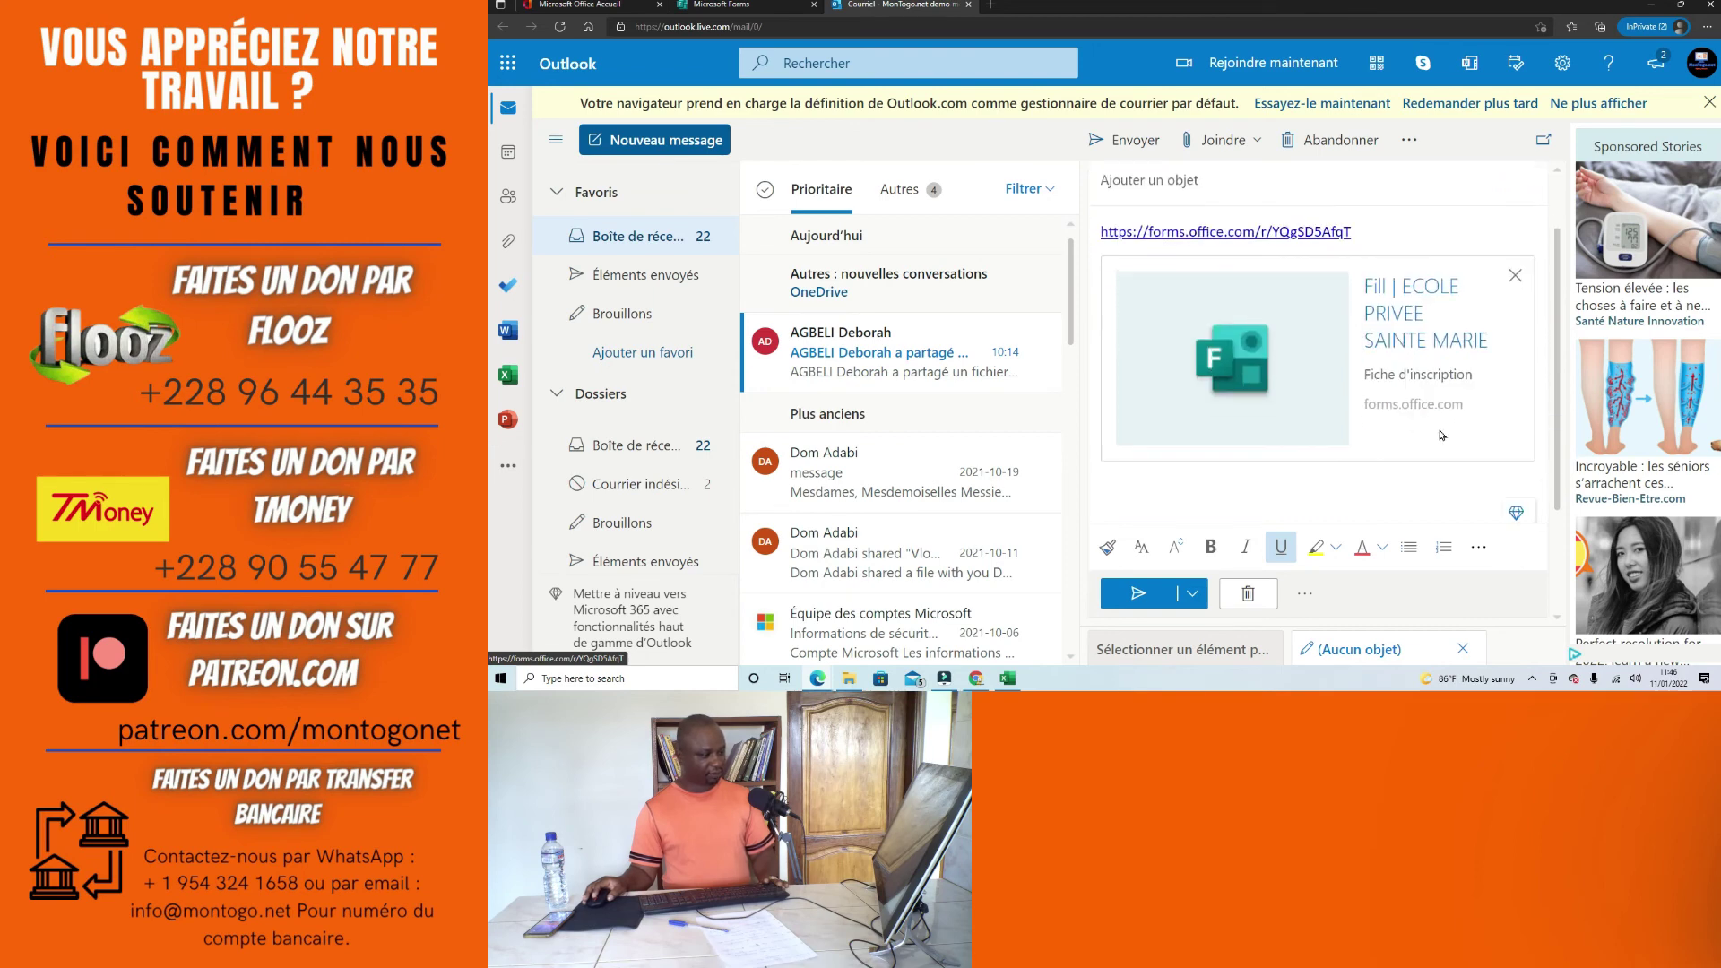
{"action": "scroll", "coordinate": [1306, 424], "scroll_direction": "up", "scroll_amount": 1}
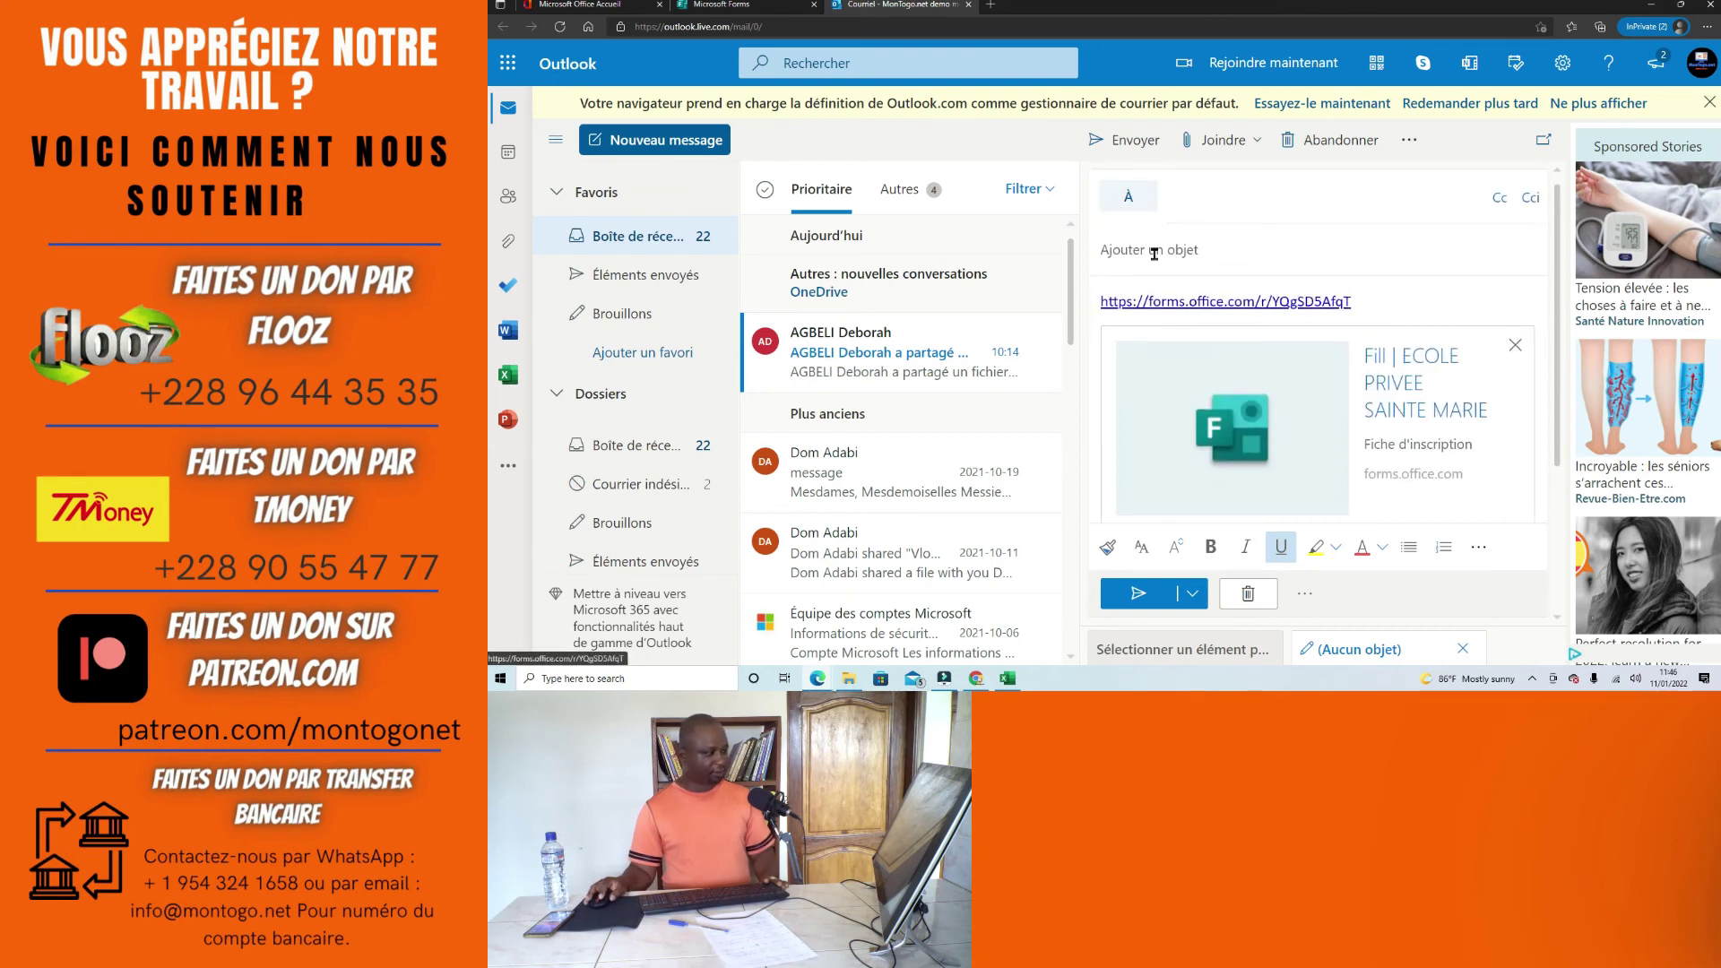
Step: Address the email to the Gmail recipient, give it the subject 'formulaire', and send it
{"action": "left_click", "coordinate": [1187, 197]}
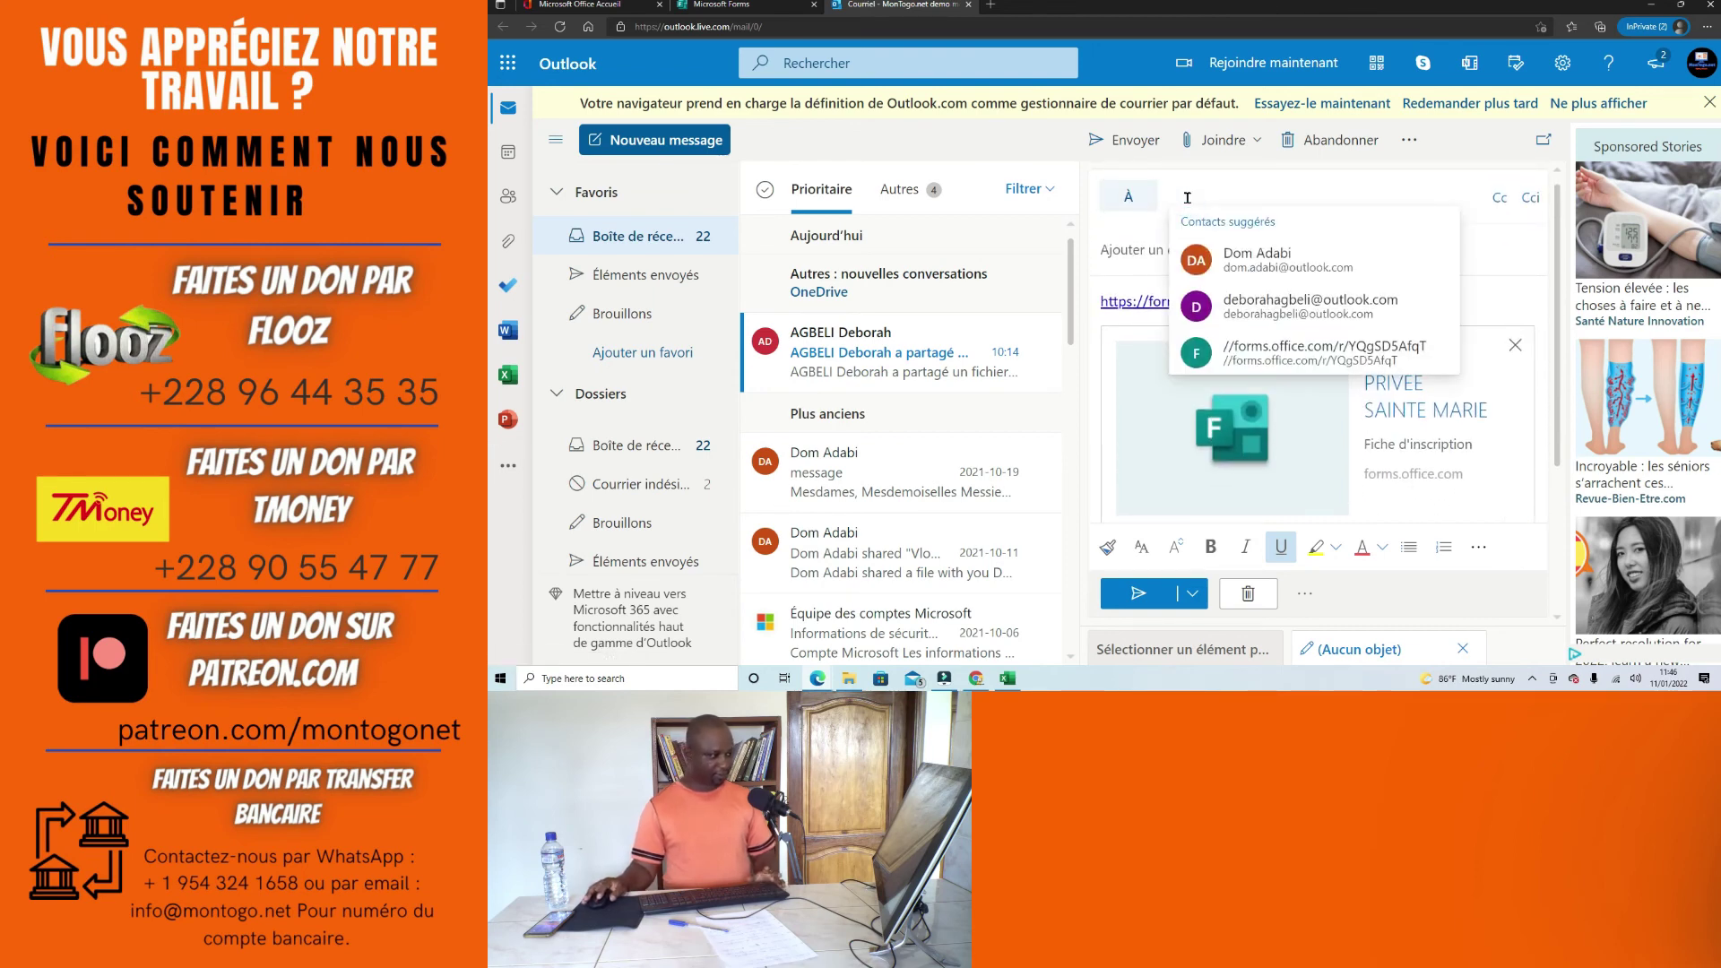
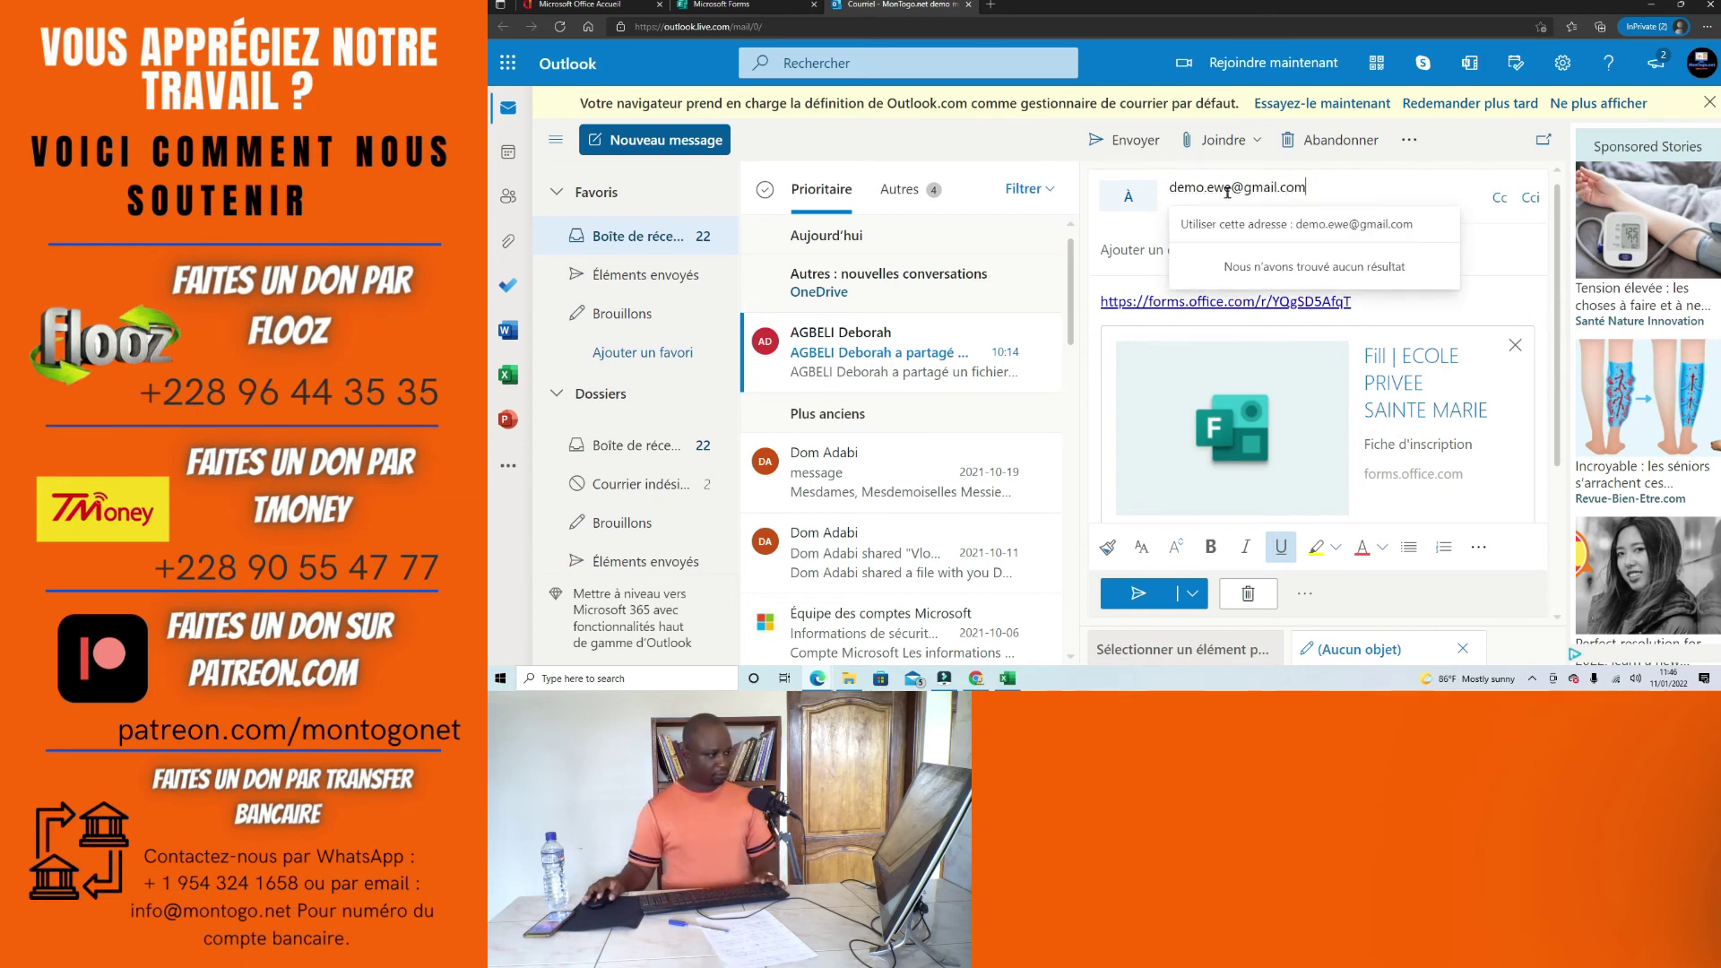
{"action": "left_click", "coordinate": [1338, 229]}
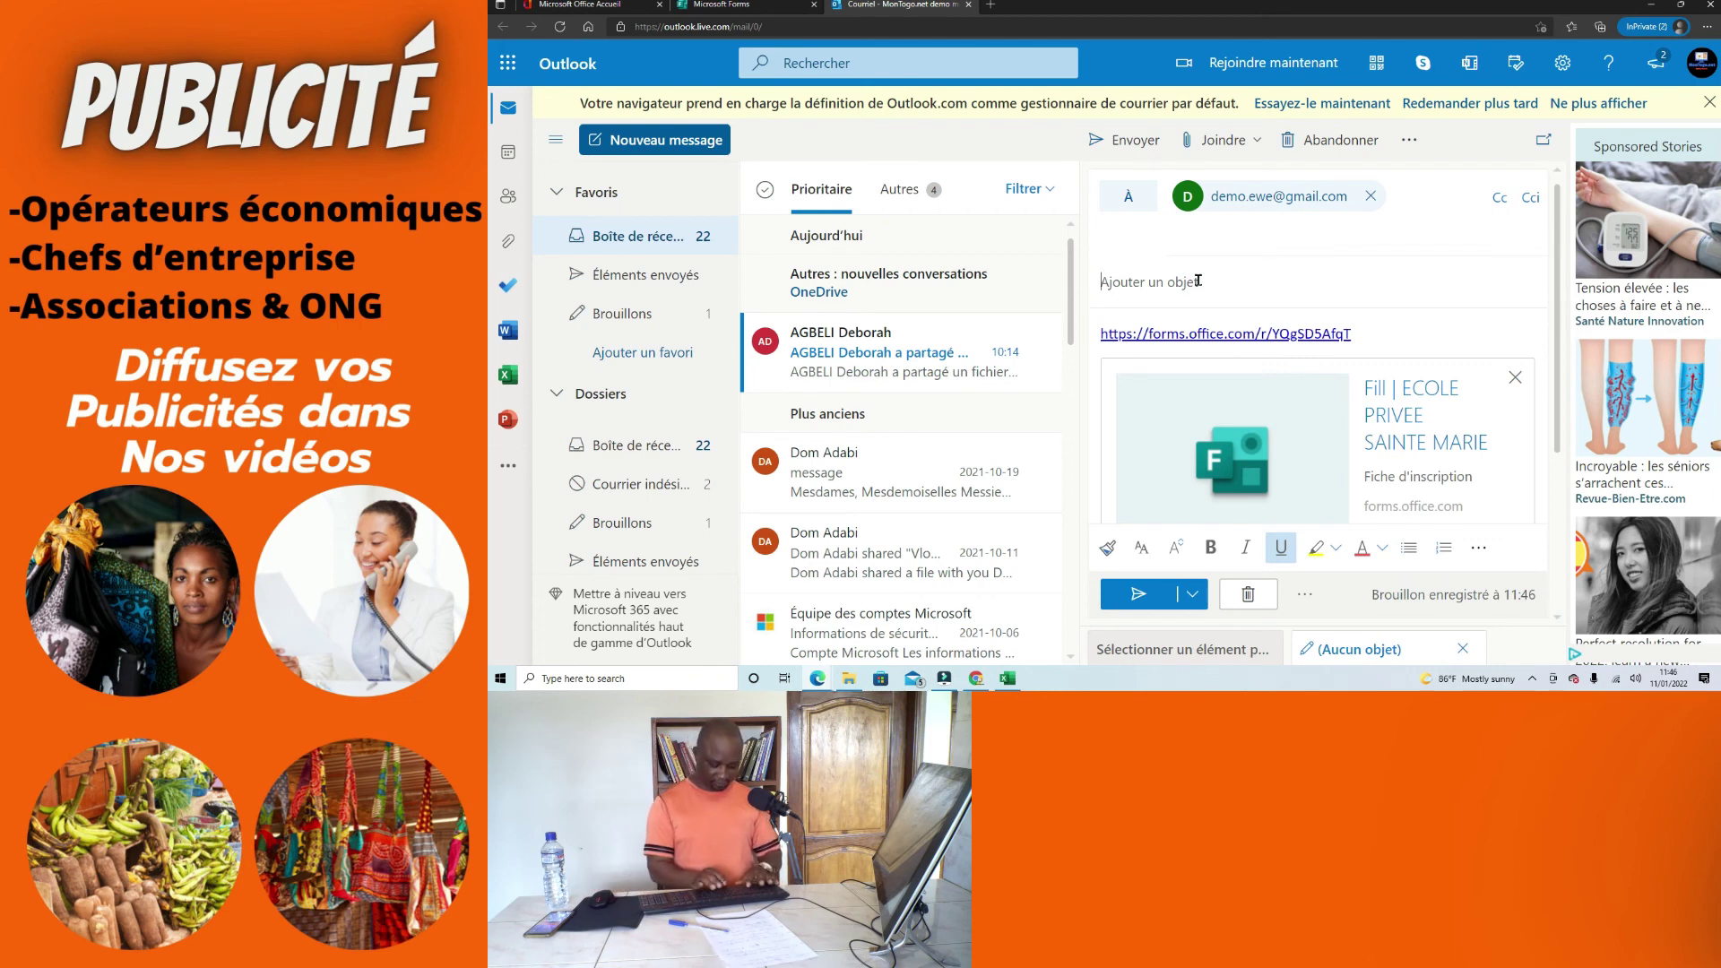
{"action": "left_click", "coordinate": [1198, 281]}
{"action": "type", "text": "formu"}
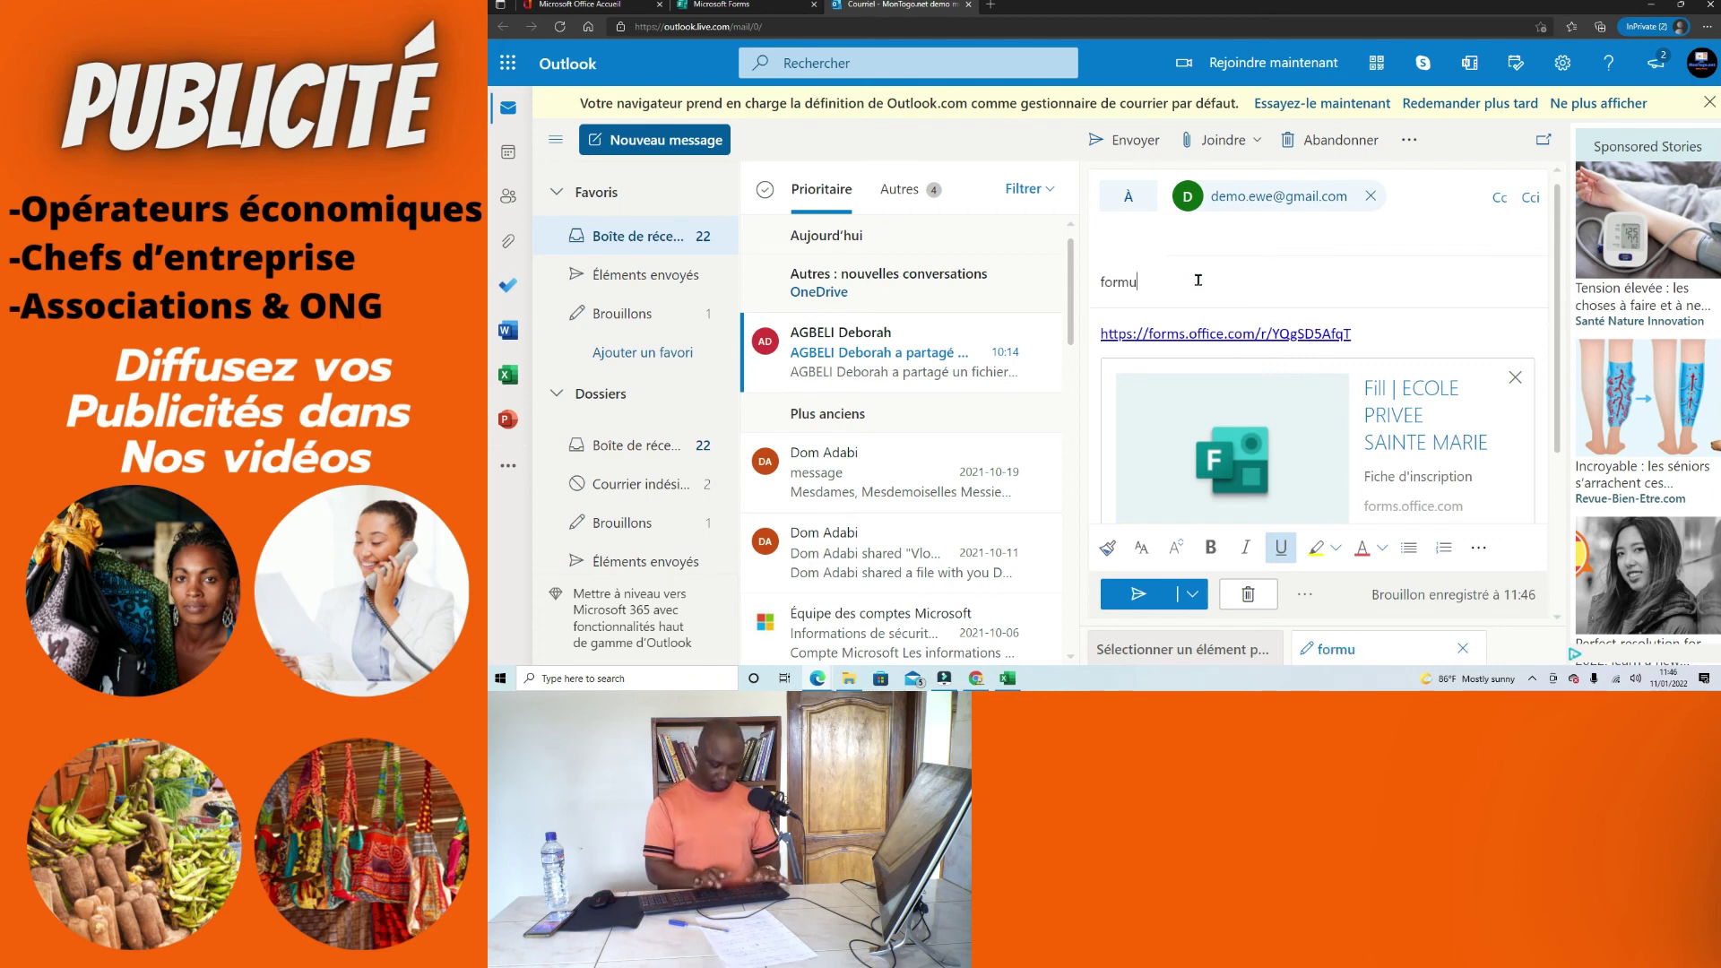
{"action": "type", "text": "laire"}
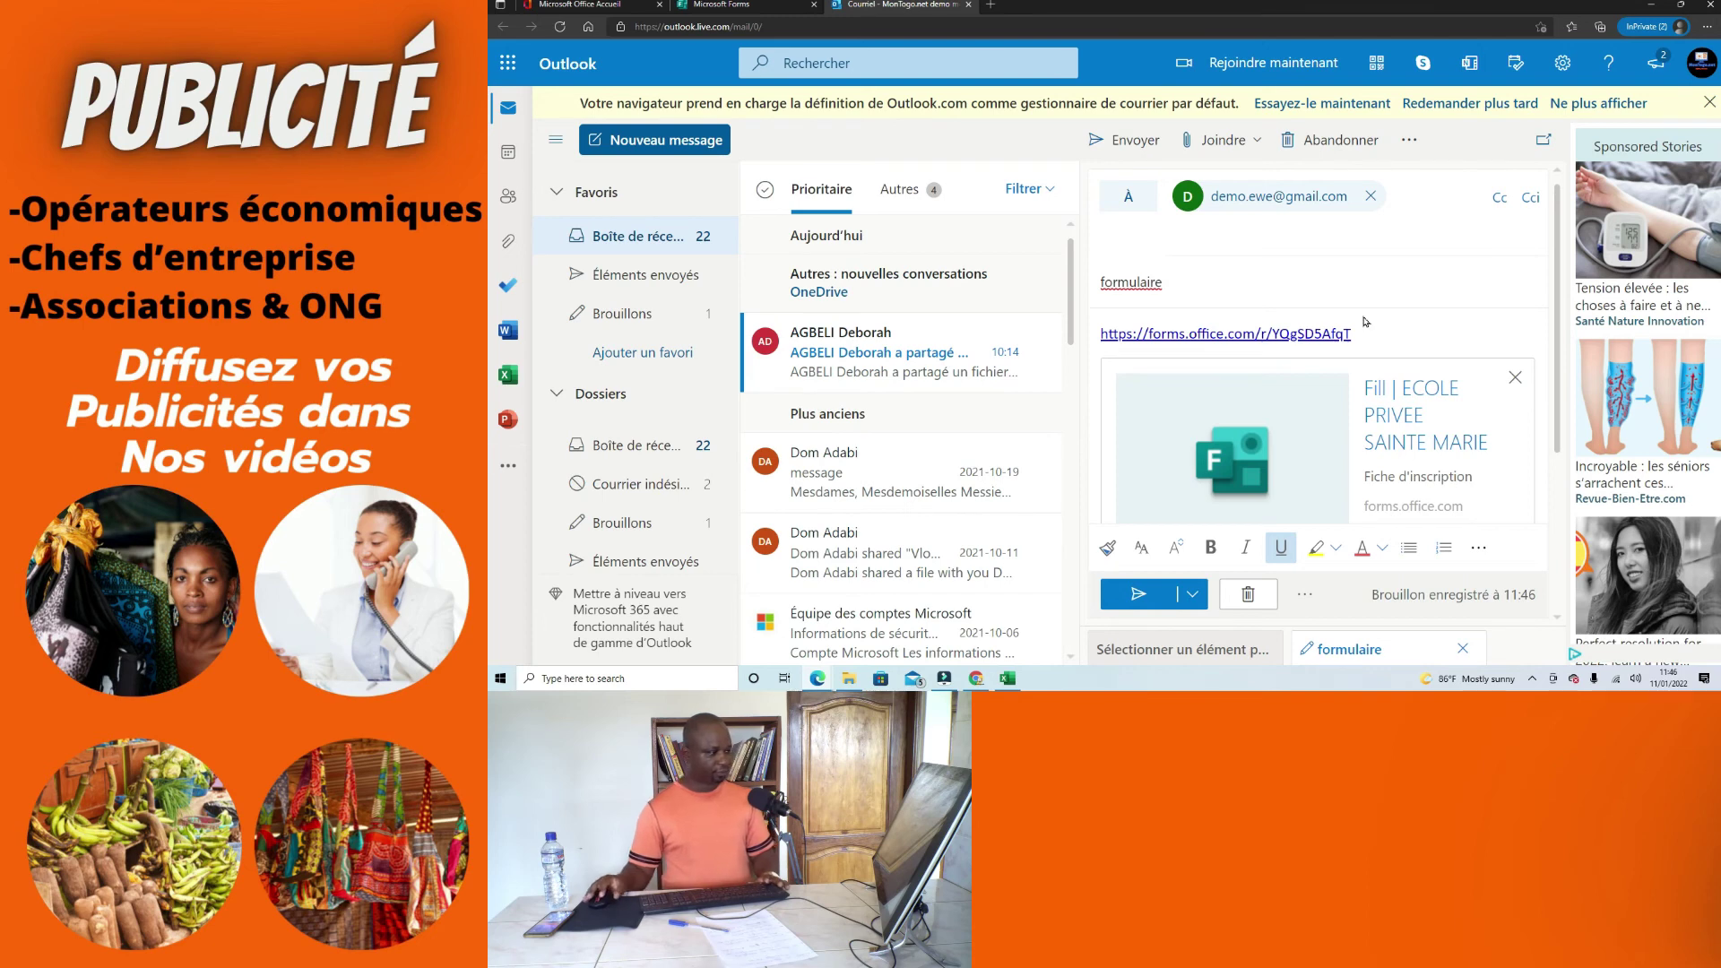
{"action": "left_click", "coordinate": [1142, 590]}
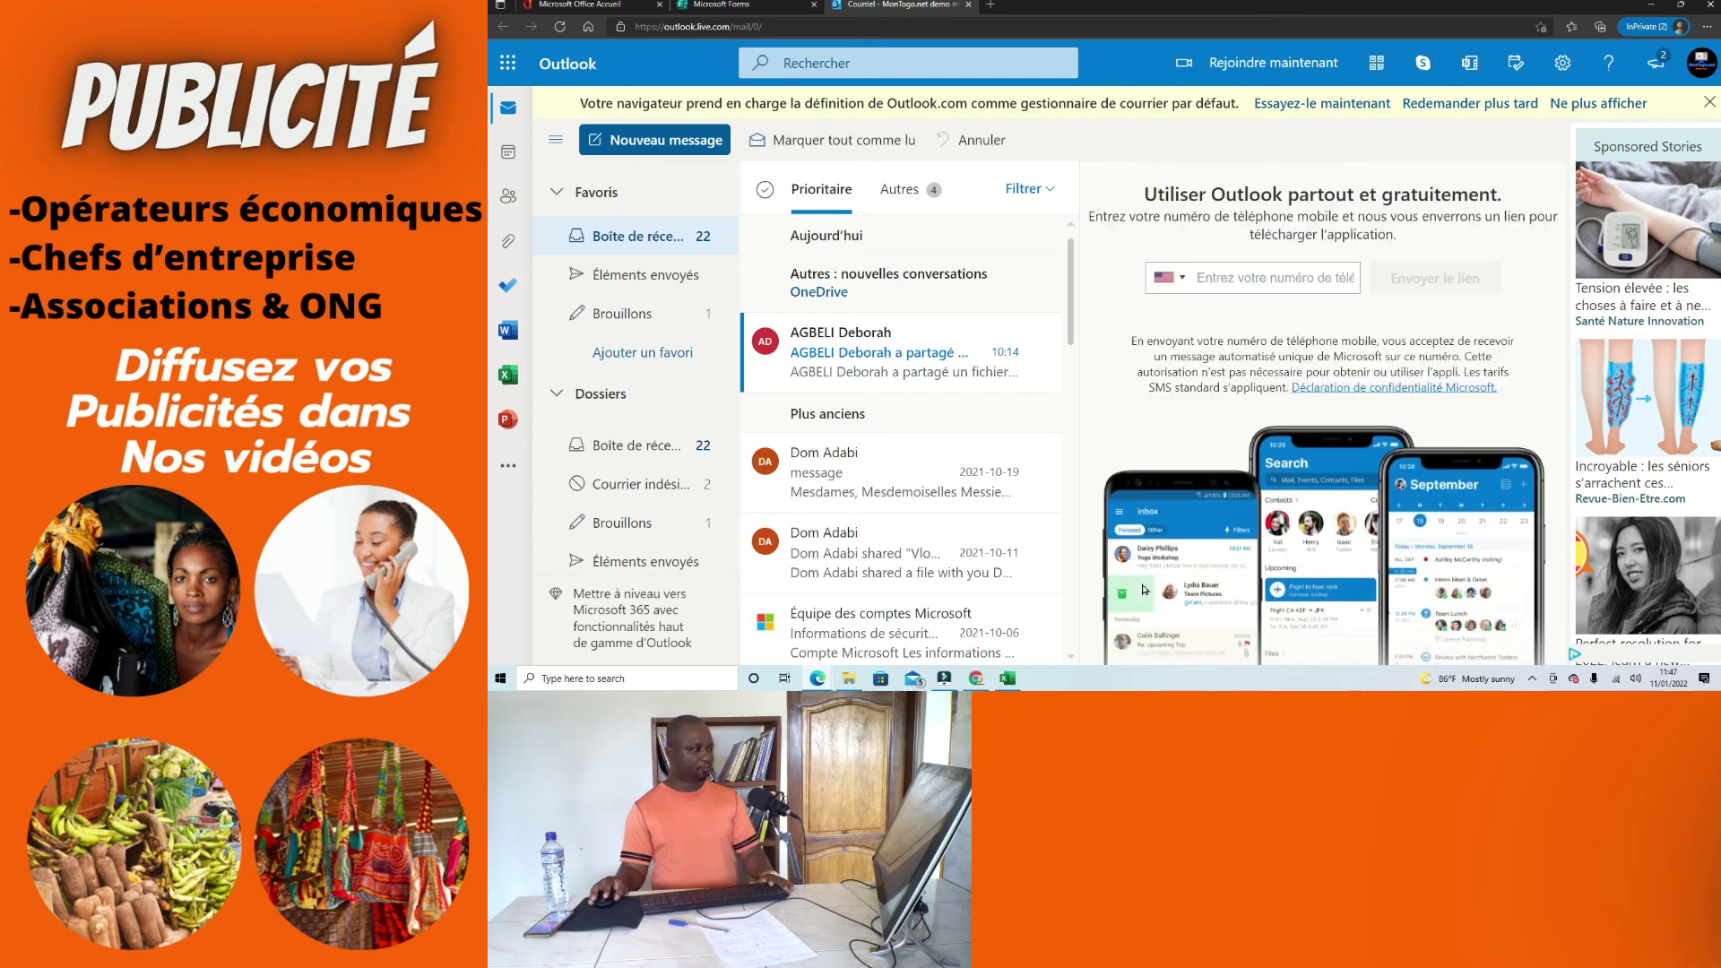
Step: Confirm the formulaire email is in Sent Items, then go back to the Microsoft Forms tab
{"action": "left_click", "coordinate": [625, 270]}
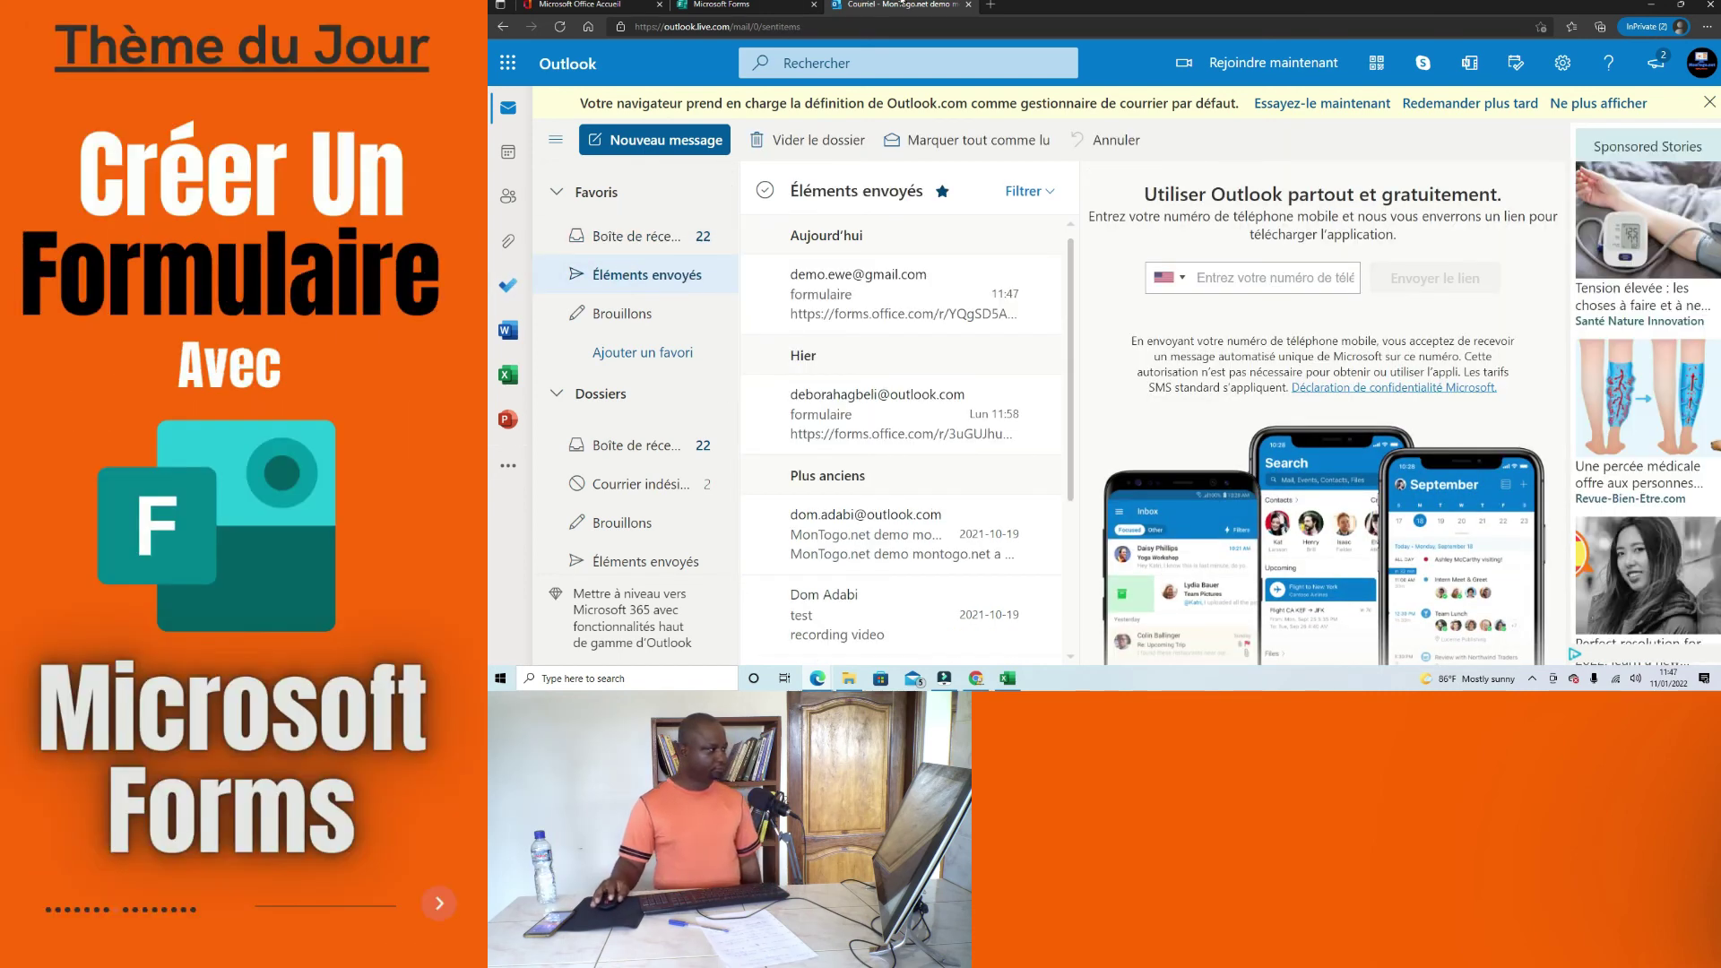
{"action": "left_click", "coordinate": [766, 4]}
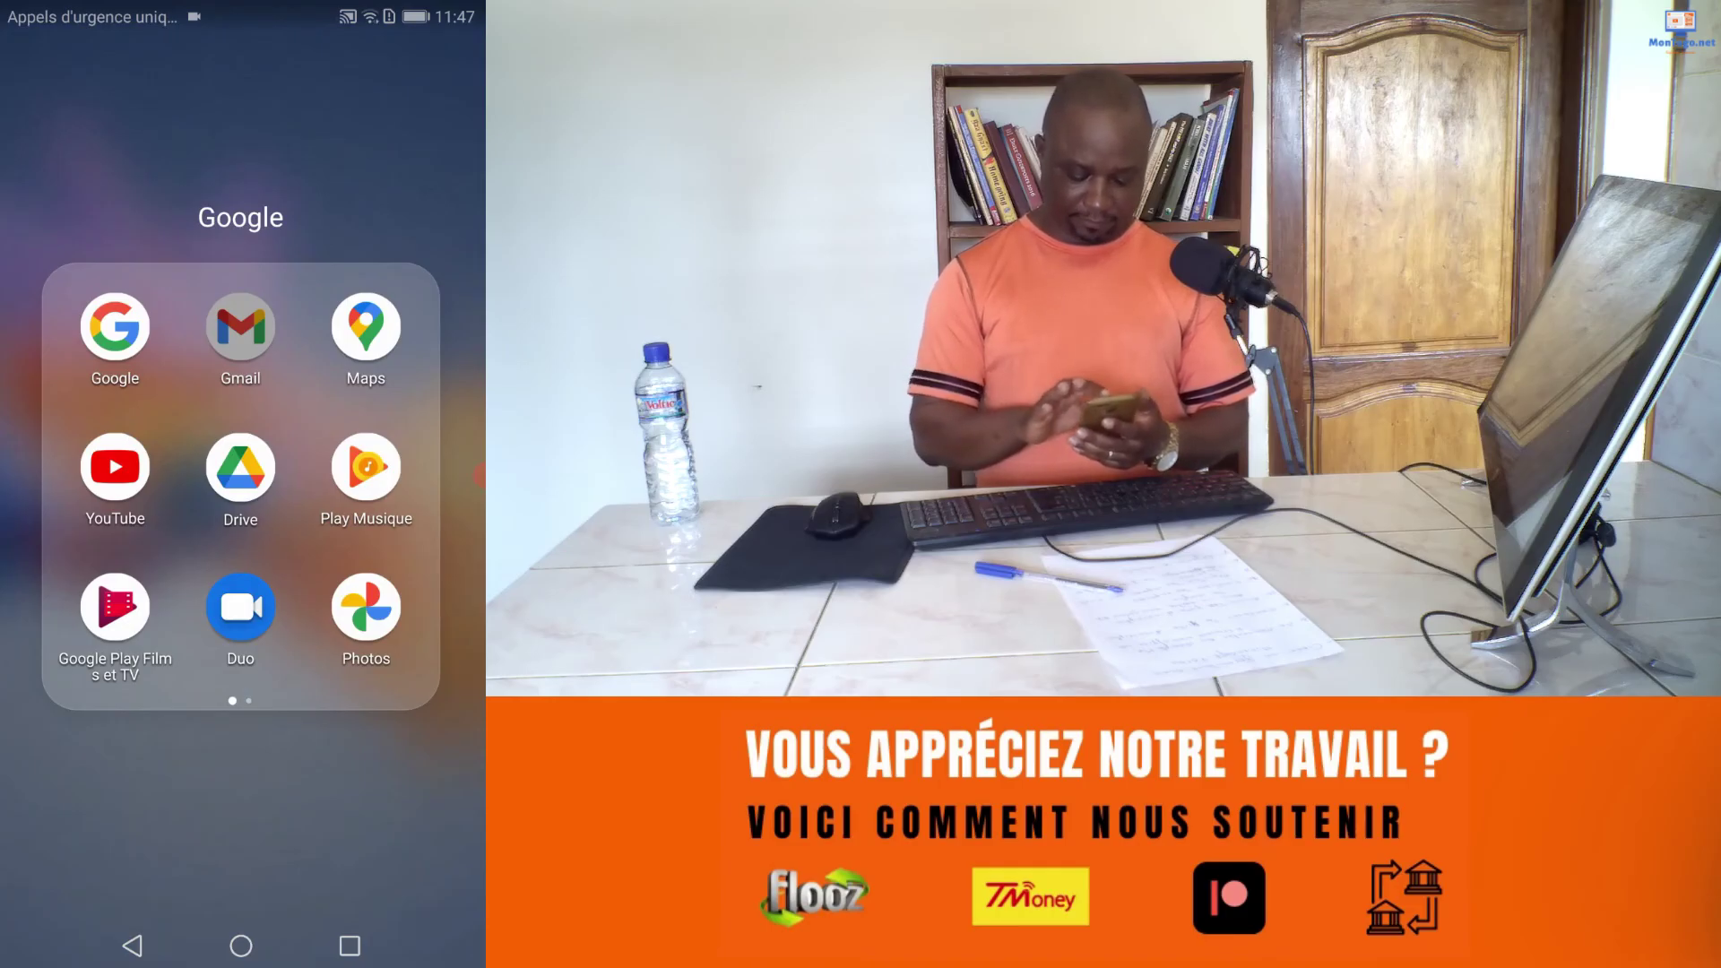
Step: On the phone, open the formulaire email in Gmail and follow its forms.office.com link
{"action": "left_click", "coordinate": [240, 325]}
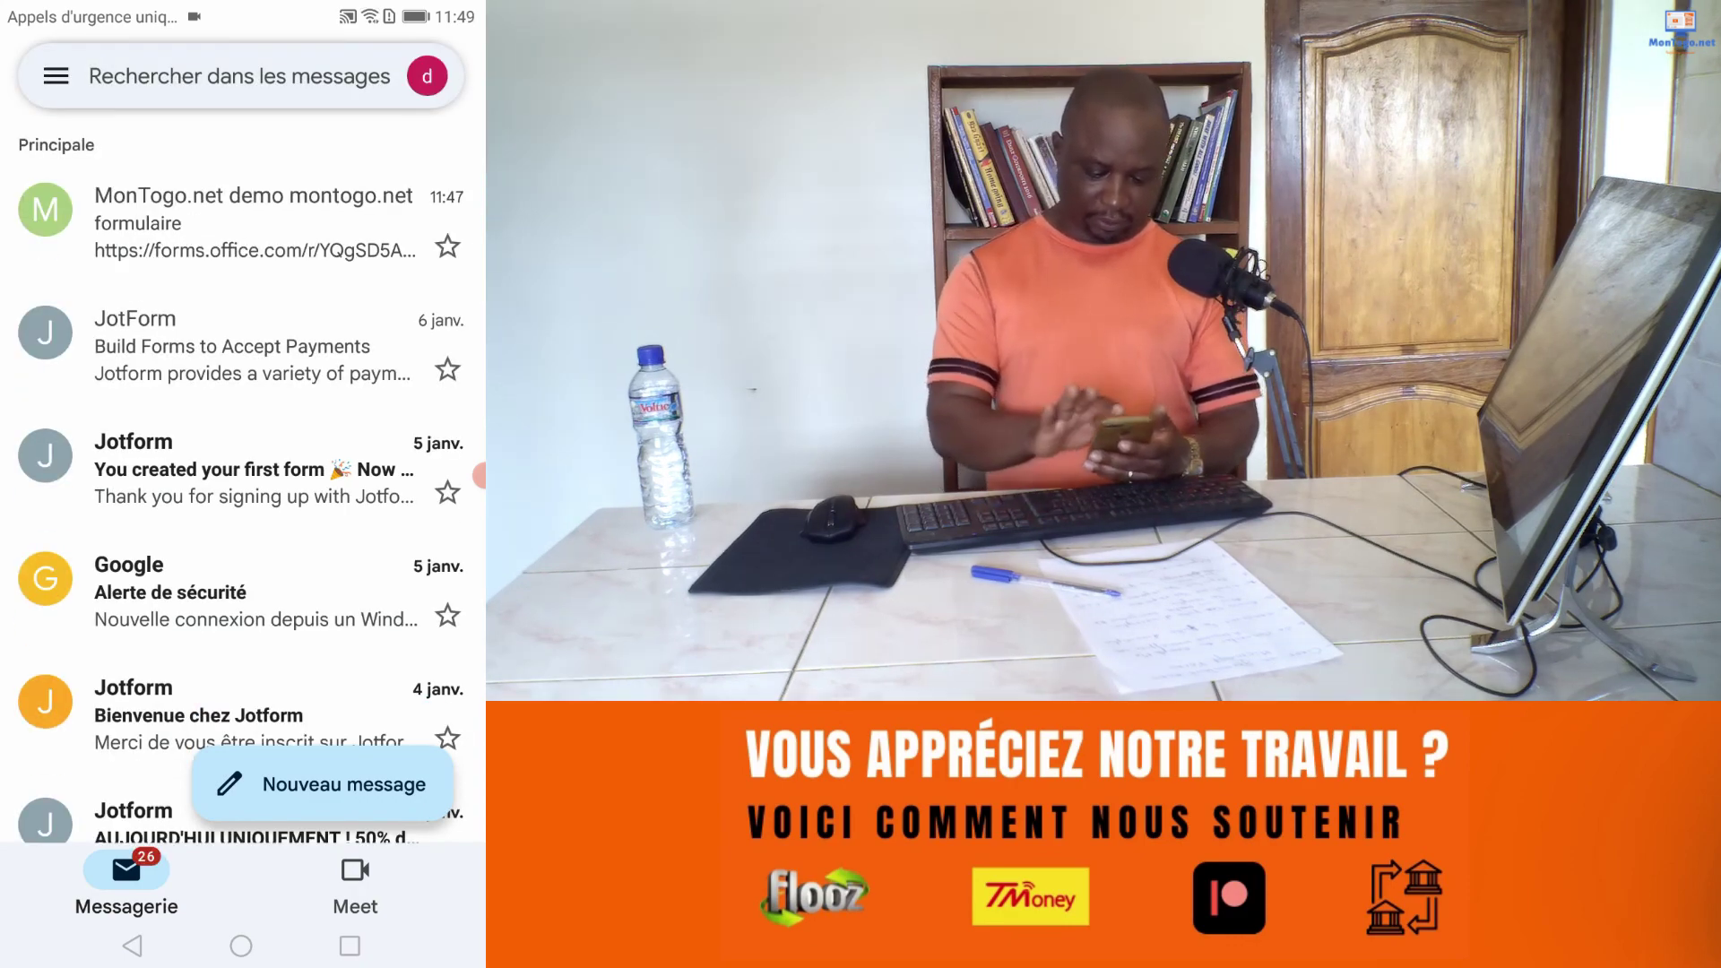
{"action": "left_click", "coordinate": [255, 222]}
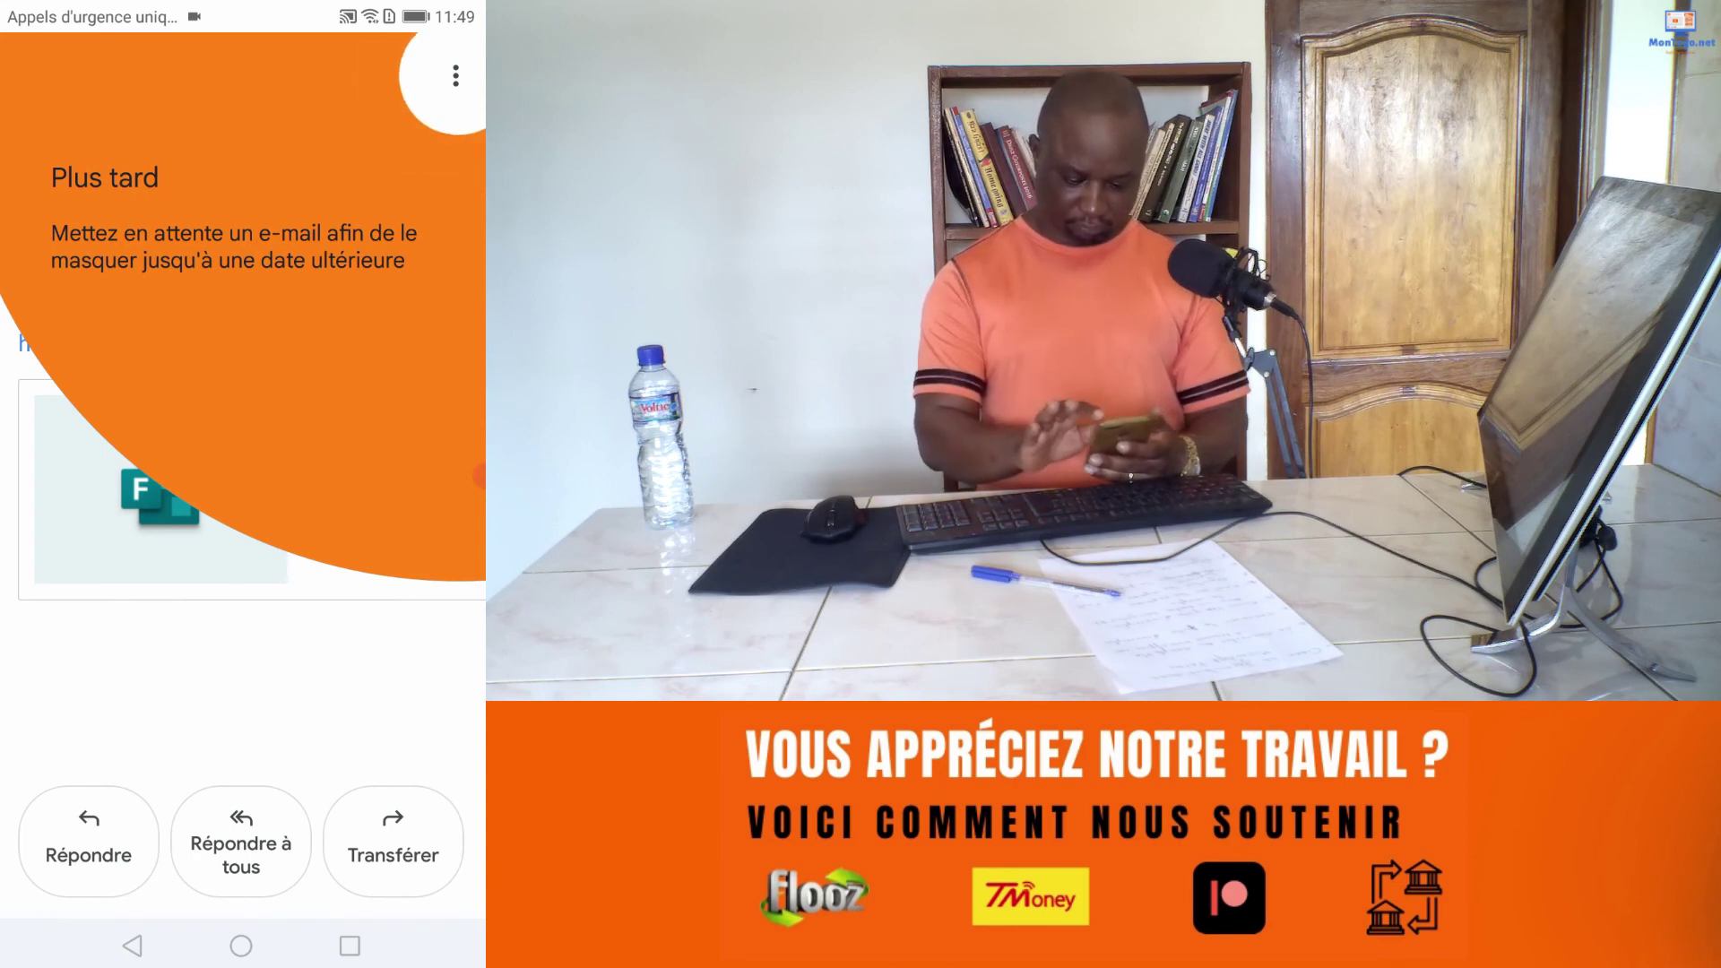
{"action": "left_click", "coordinate": [242, 681]}
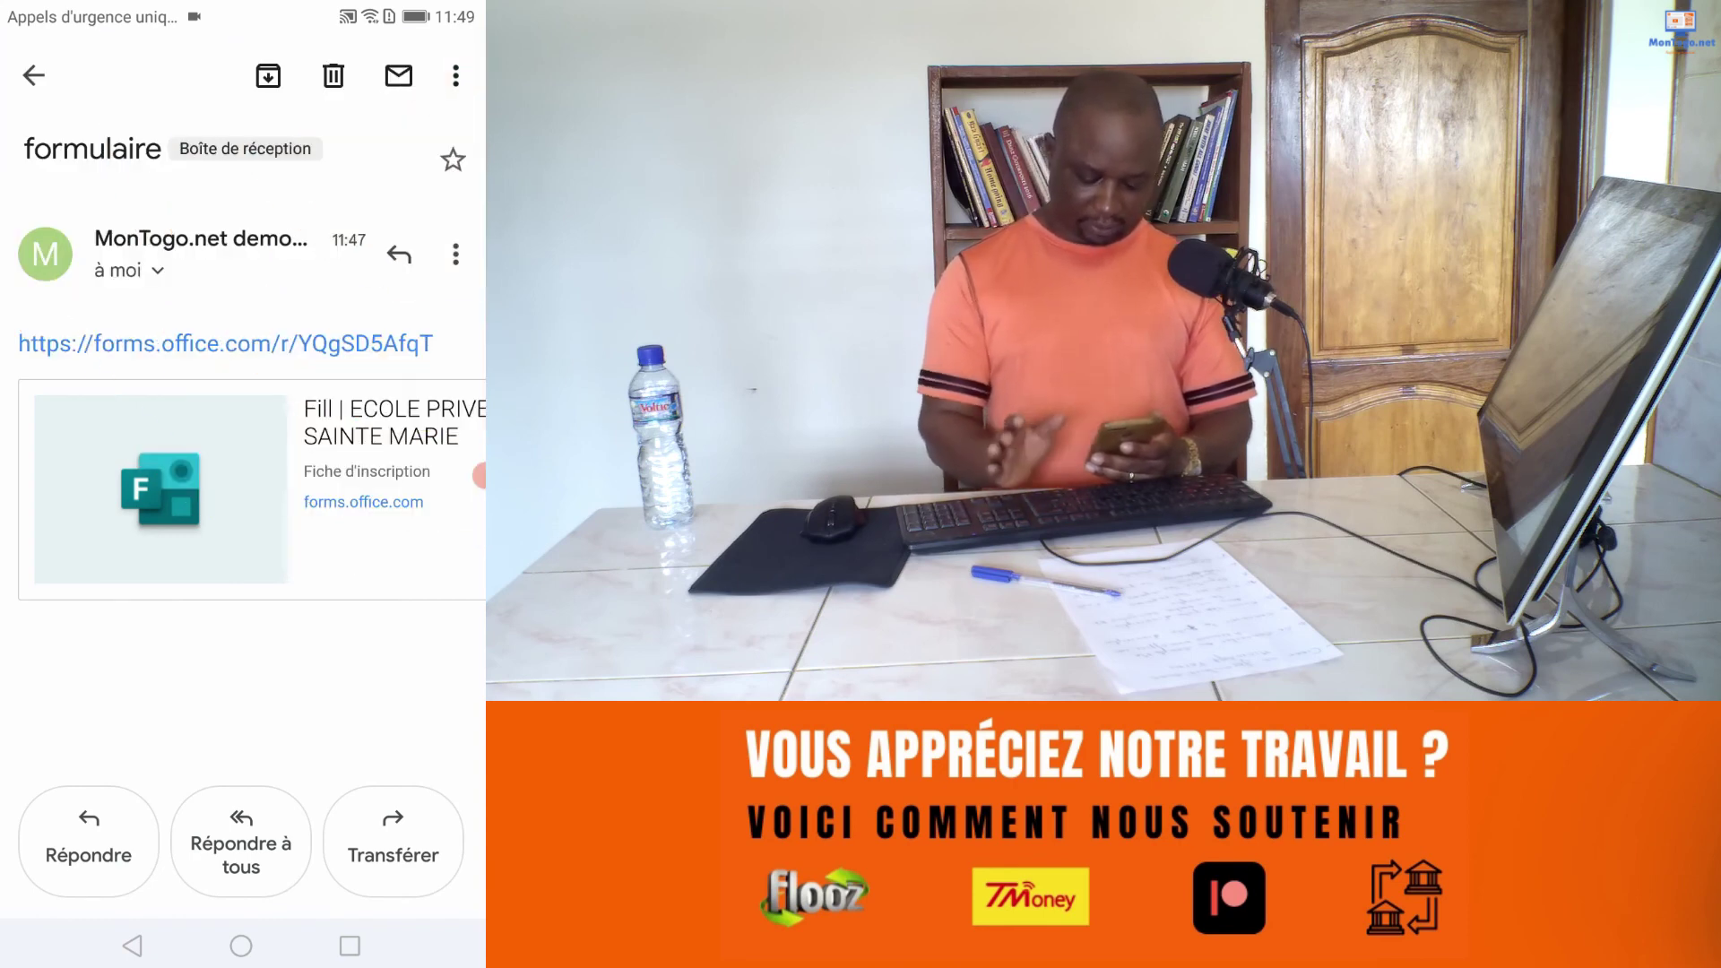
{"action": "left_click", "coordinate": [224, 343]}
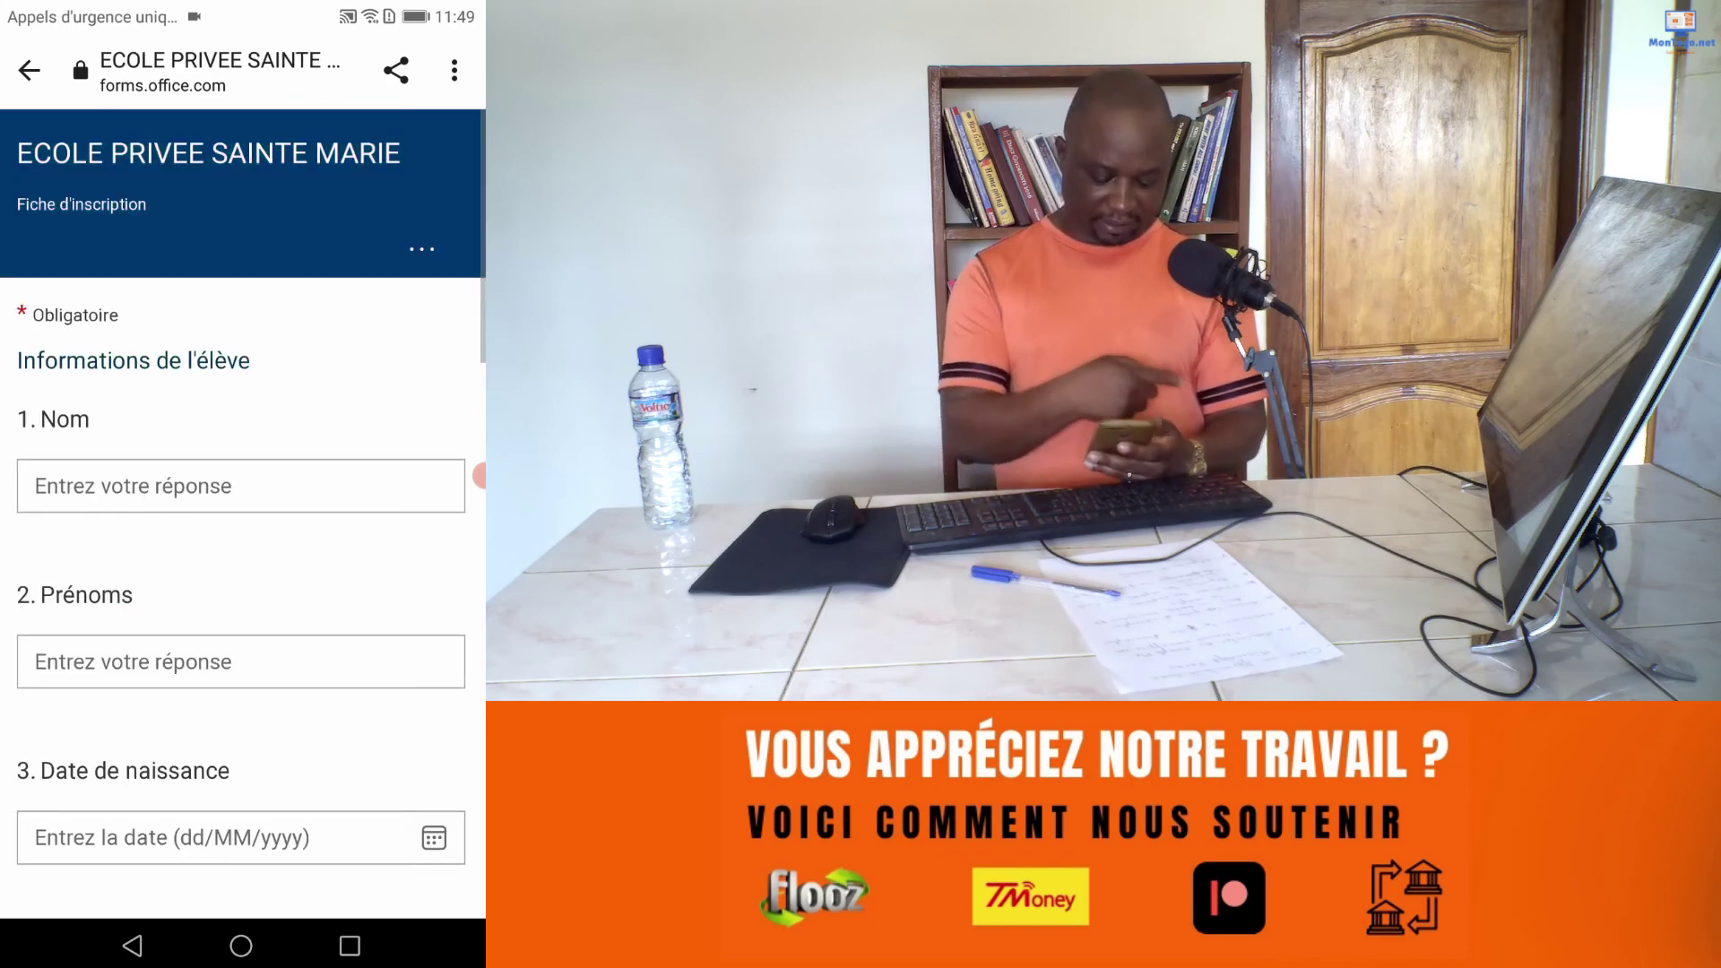
Step: Enter the student's last name and first names
{"action": "scroll", "coordinate": [242, 511], "scroll_direction": "down", "scroll_amount": 15}
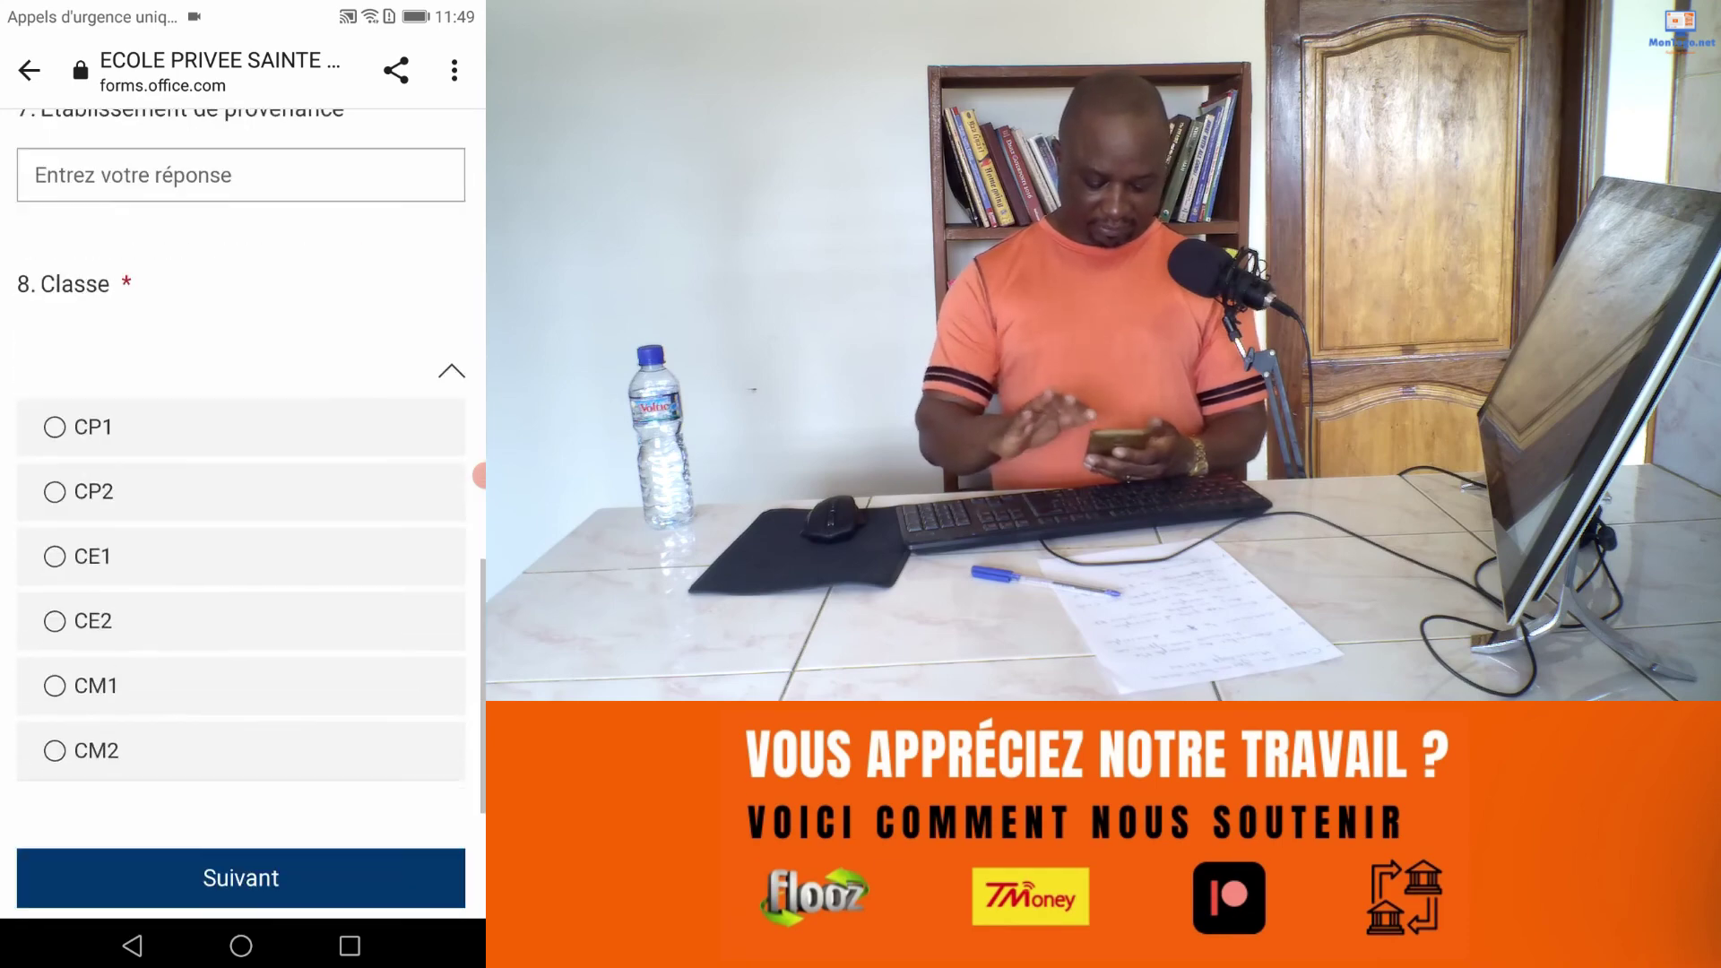
{"action": "scroll", "coordinate": [242, 510], "scroll_direction": "up", "scroll_amount": 15}
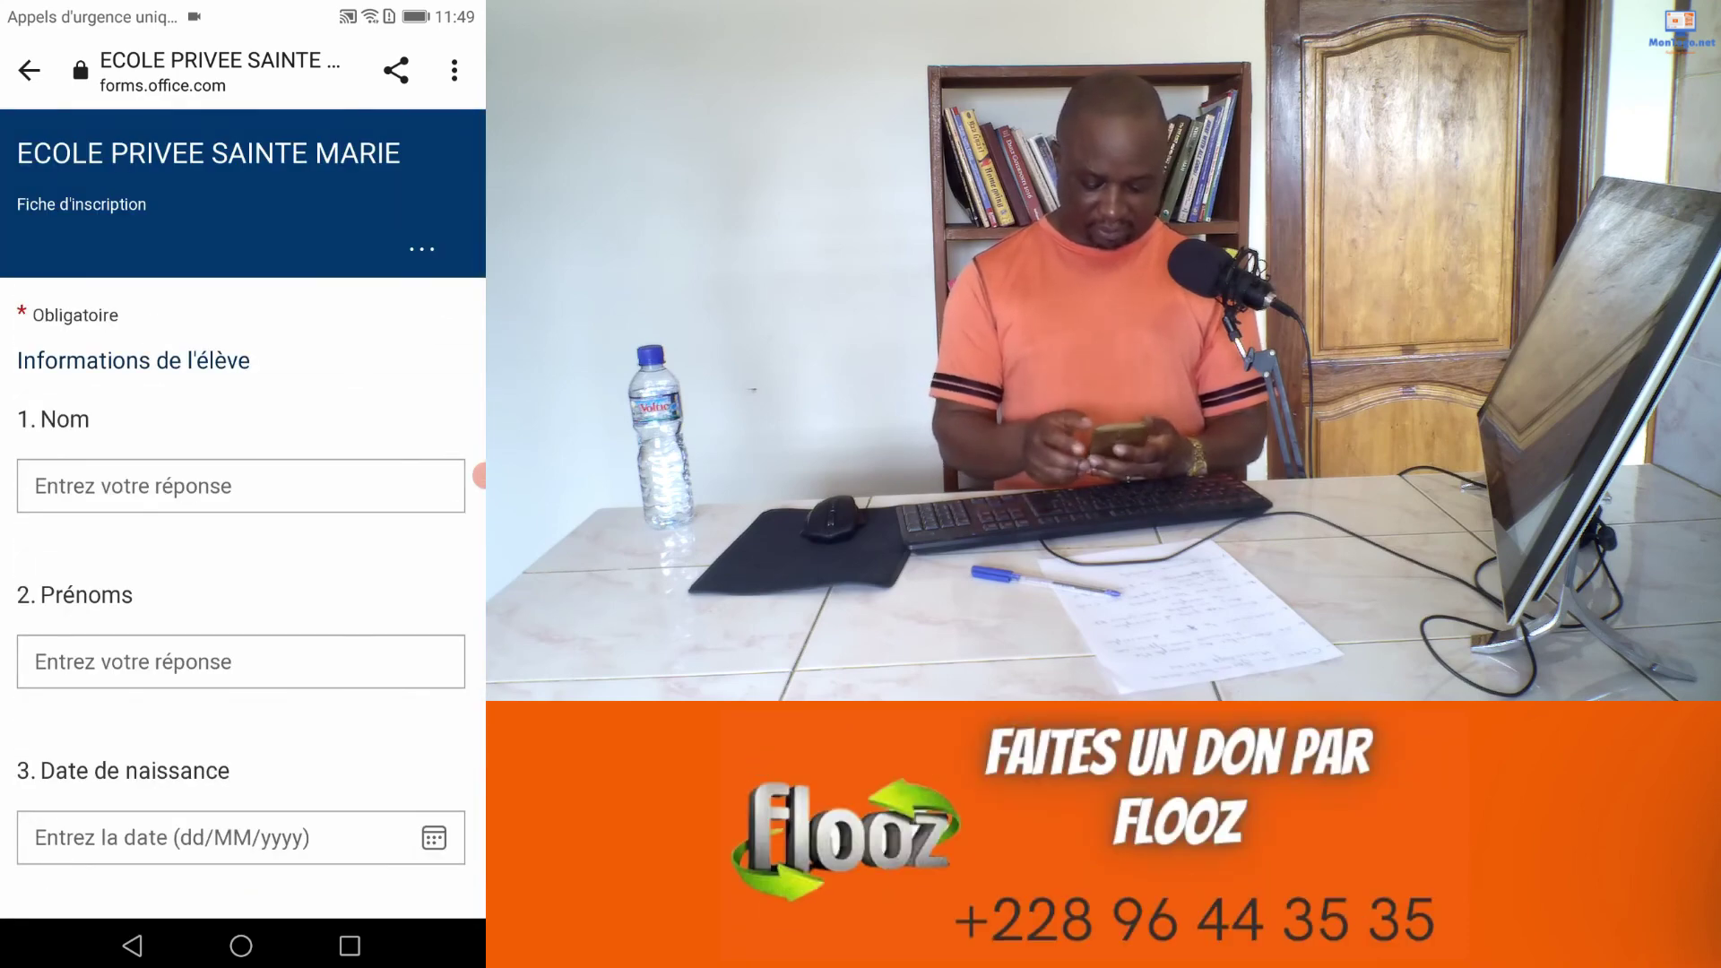
{"action": "left_click", "coordinate": [240, 486]}
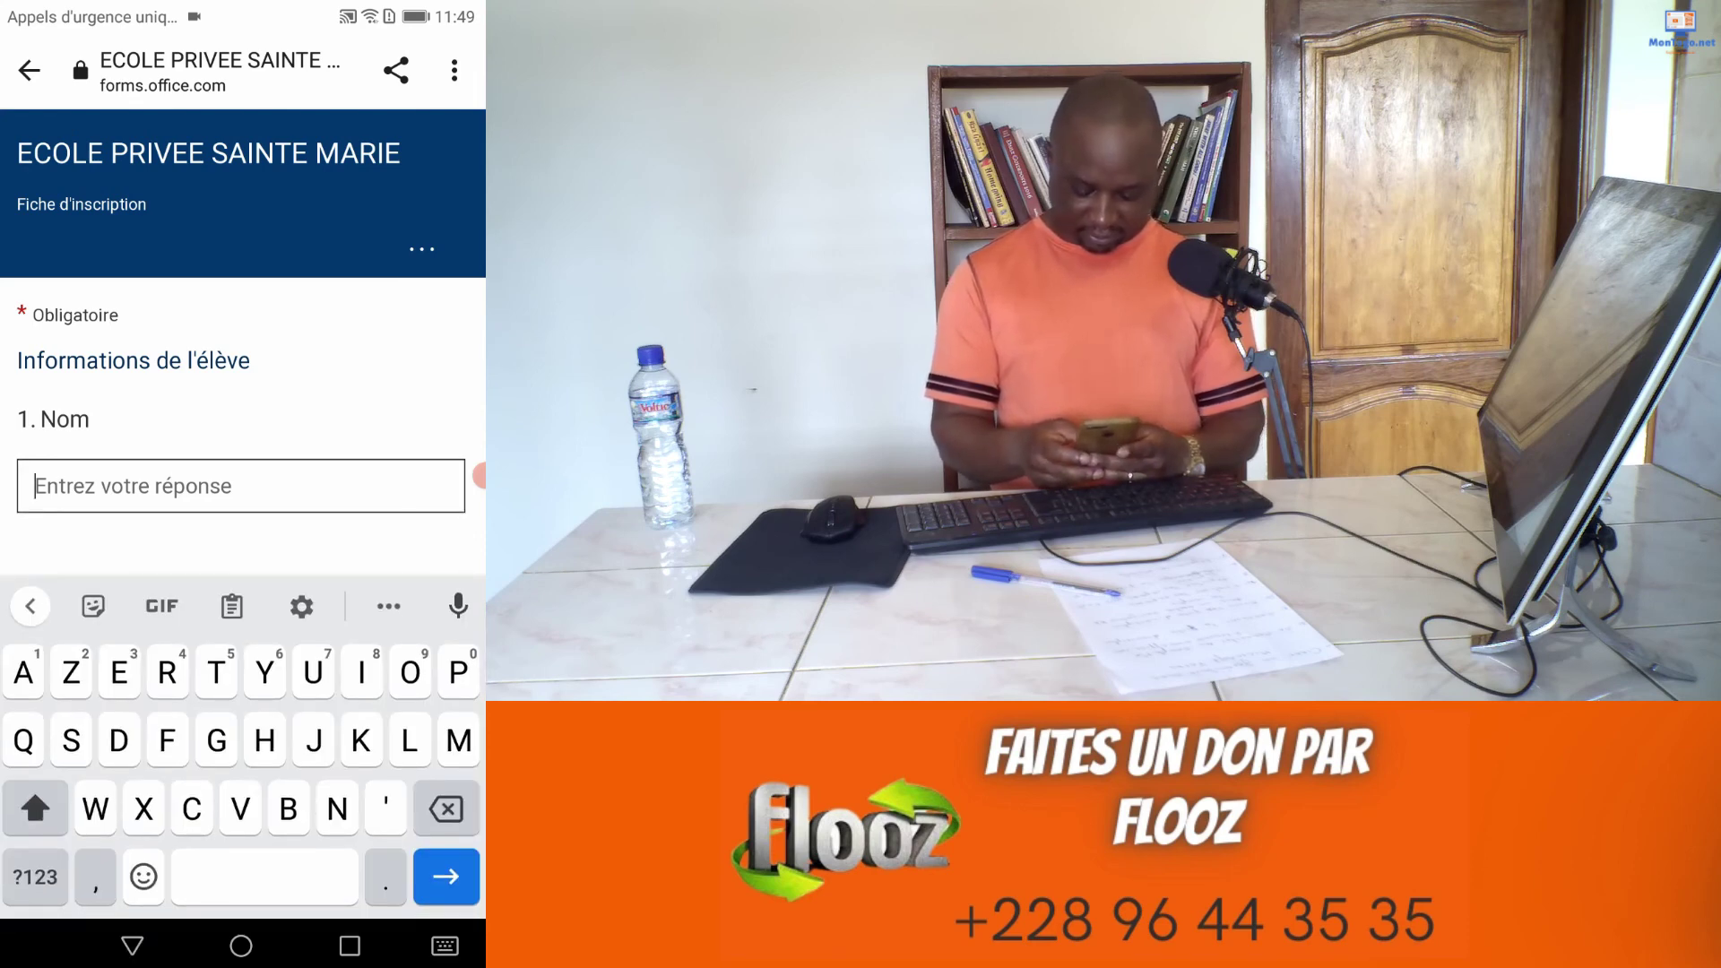
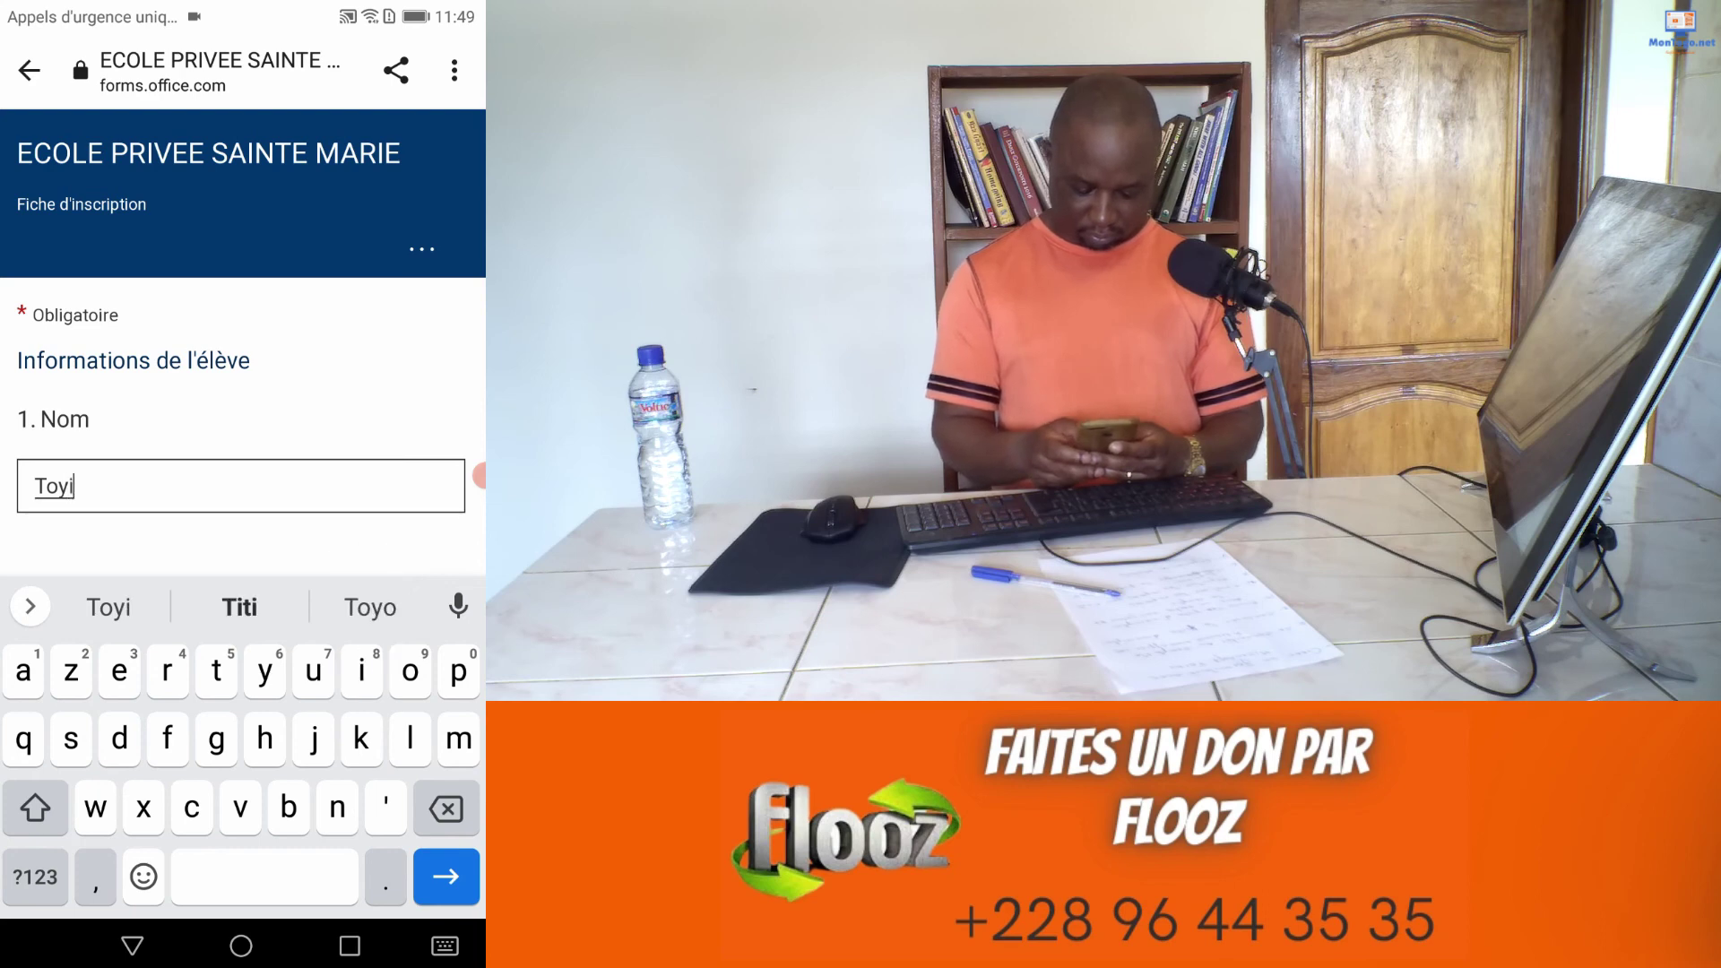
{"action": "scroll", "coordinate": [242, 358], "scroll_direction": "down", "scroll_amount": 2}
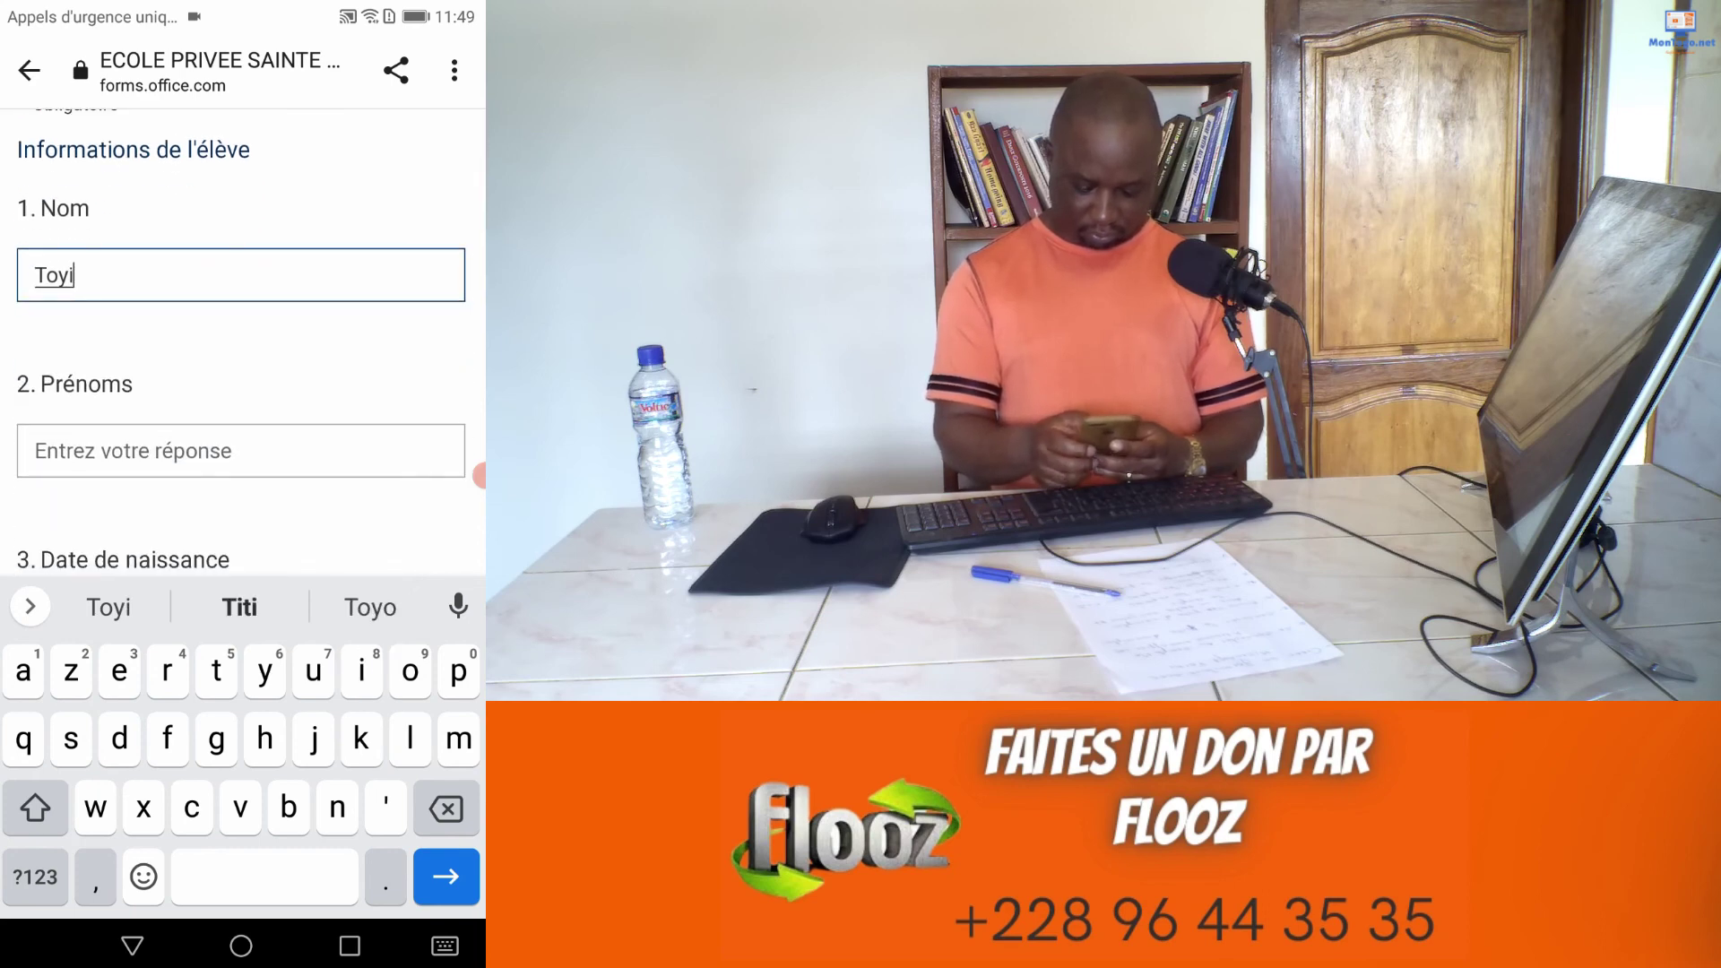
{"action": "left_click", "coordinate": [240, 451]}
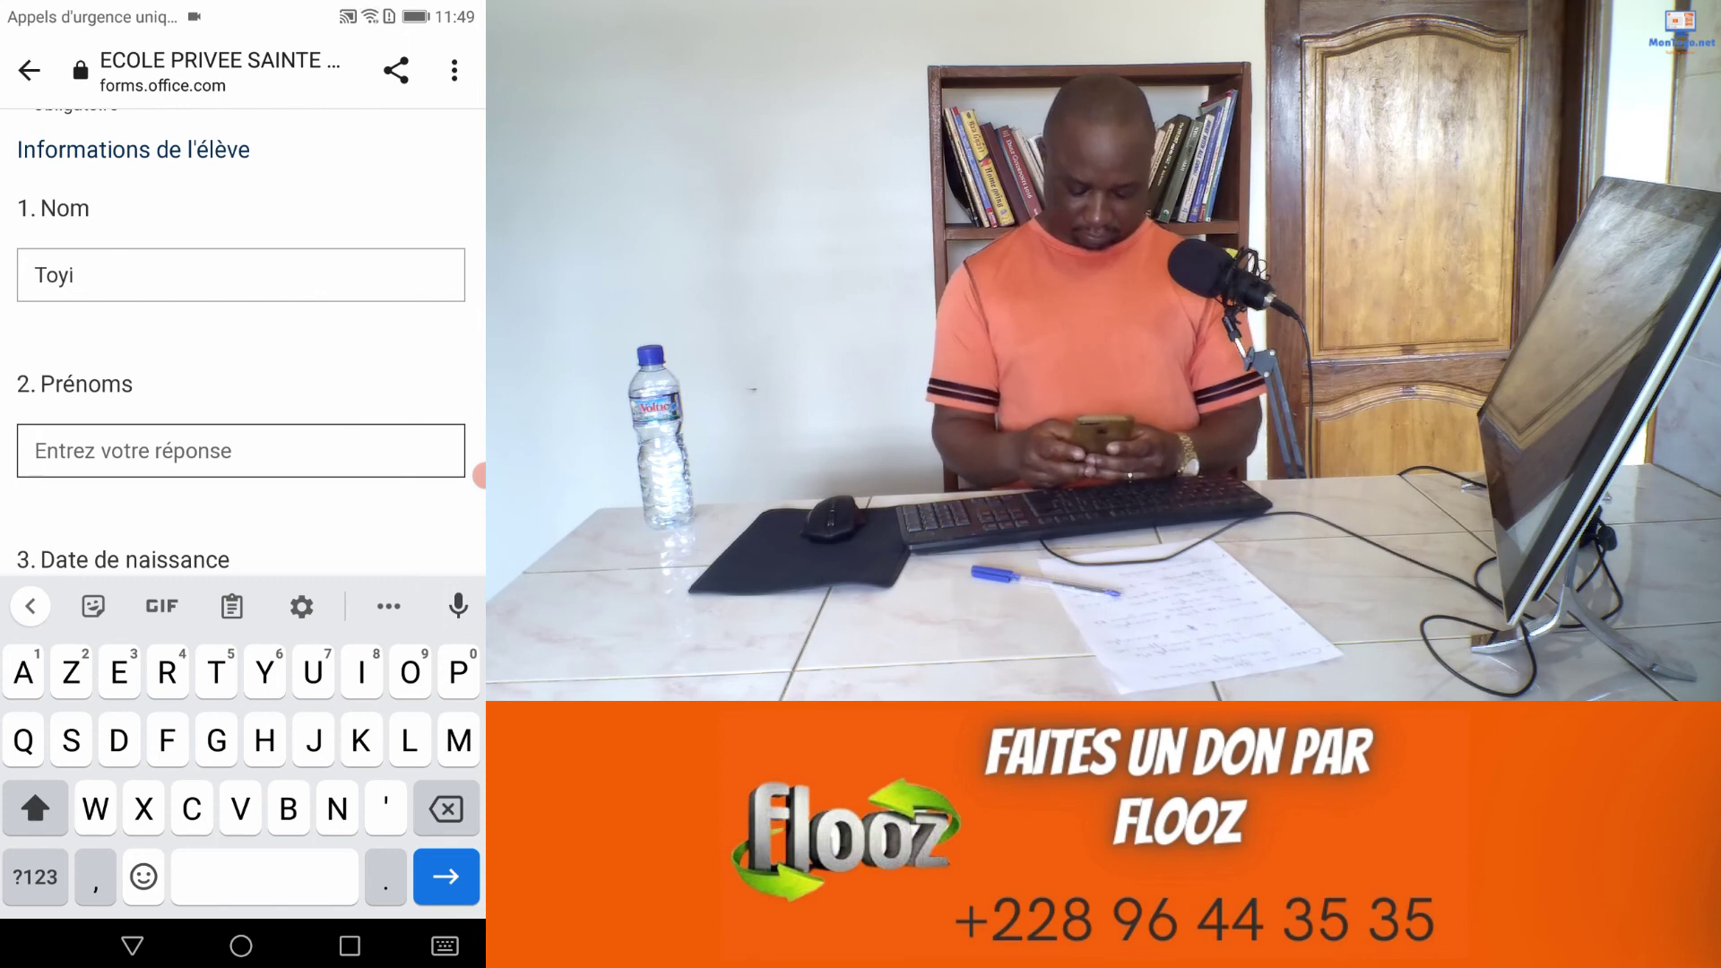
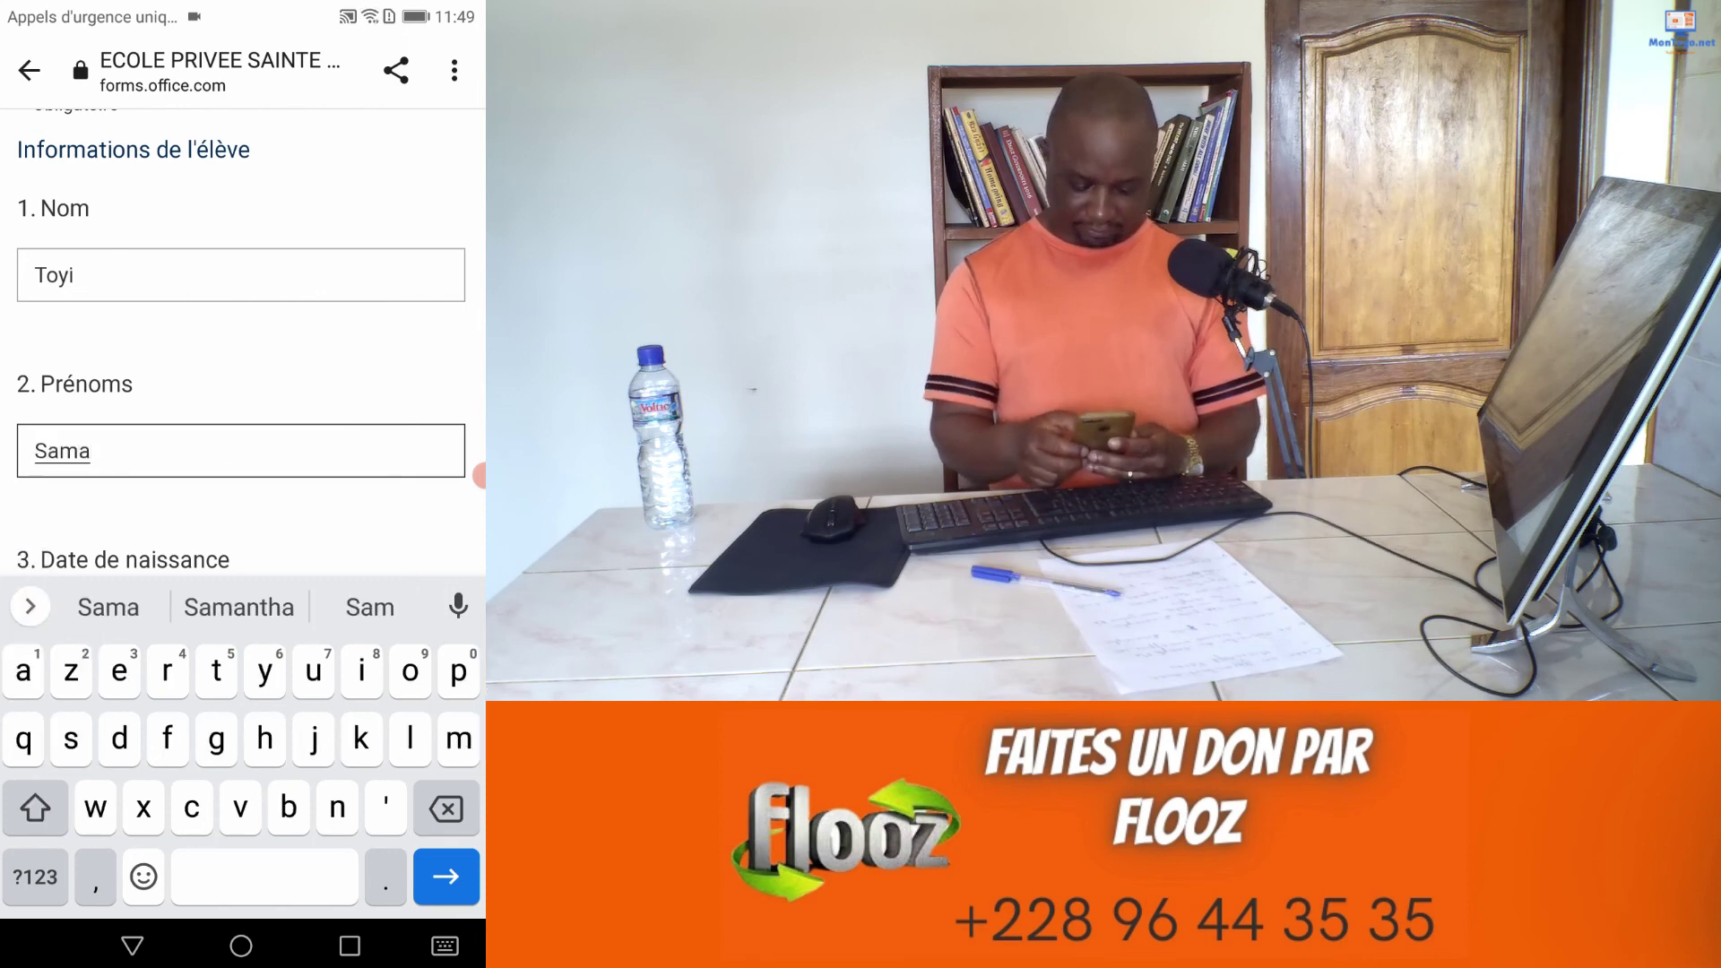
{"action": "scroll", "coordinate": [242, 358], "scroll_direction": "down", "scroll_amount": 2}
{"action": "left_click", "coordinate": [242, 465]}
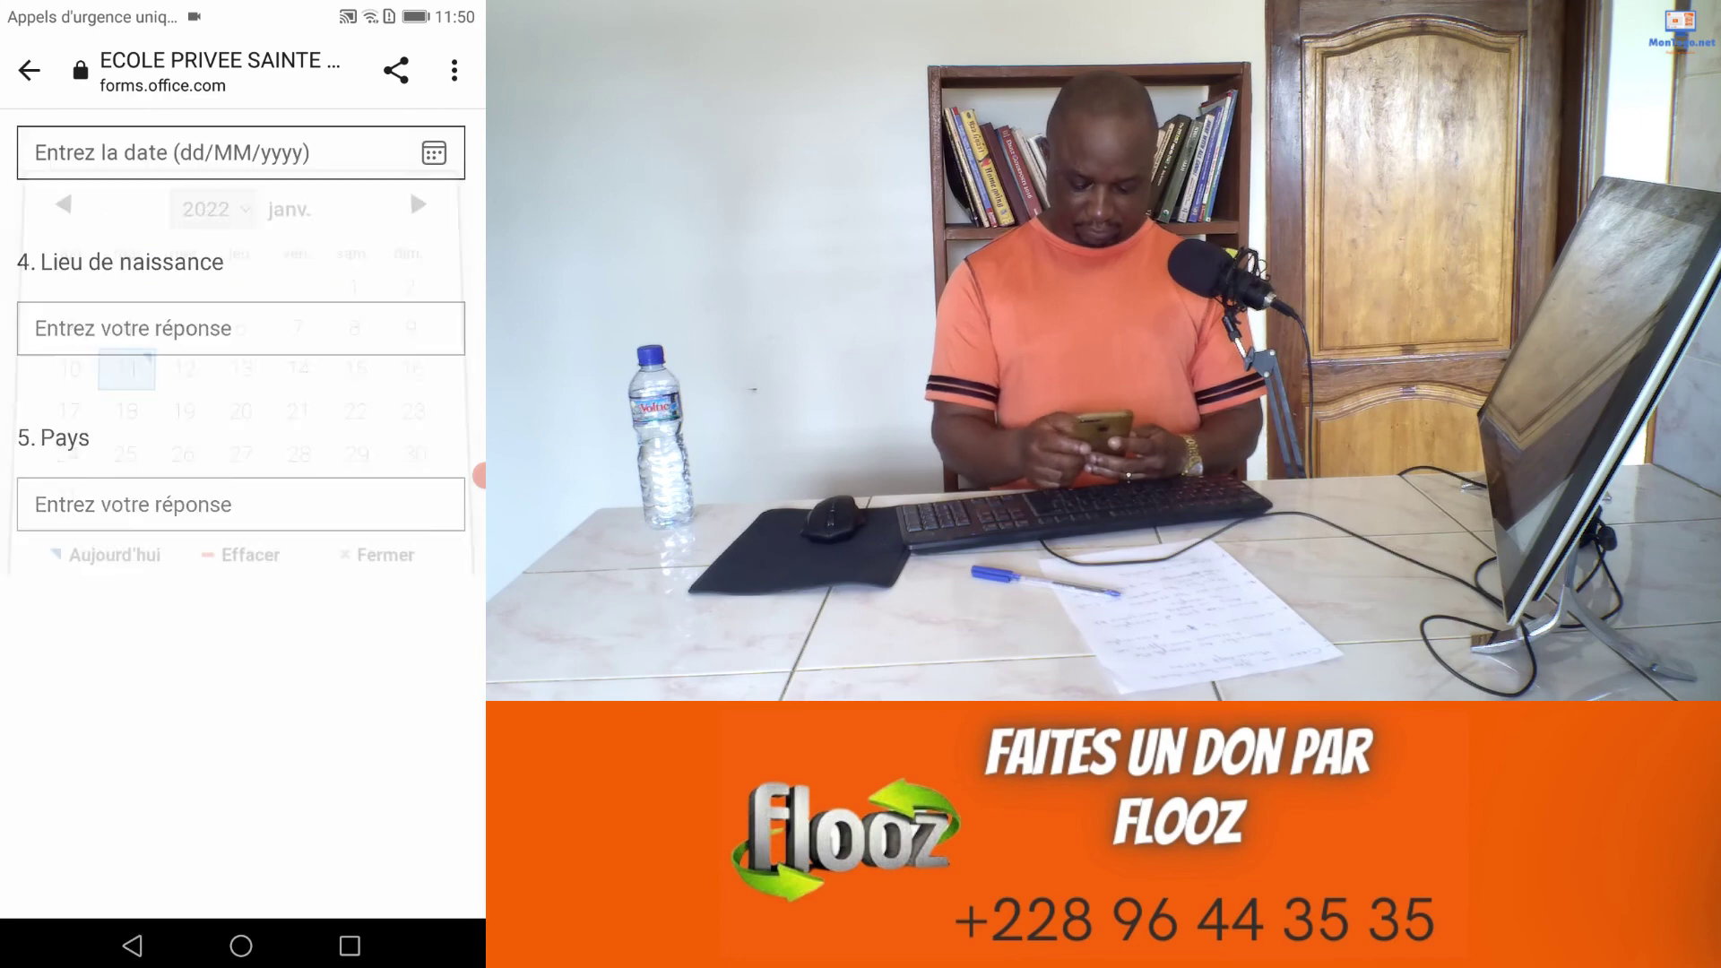
{"action": "left_click", "coordinate": [213, 221]}
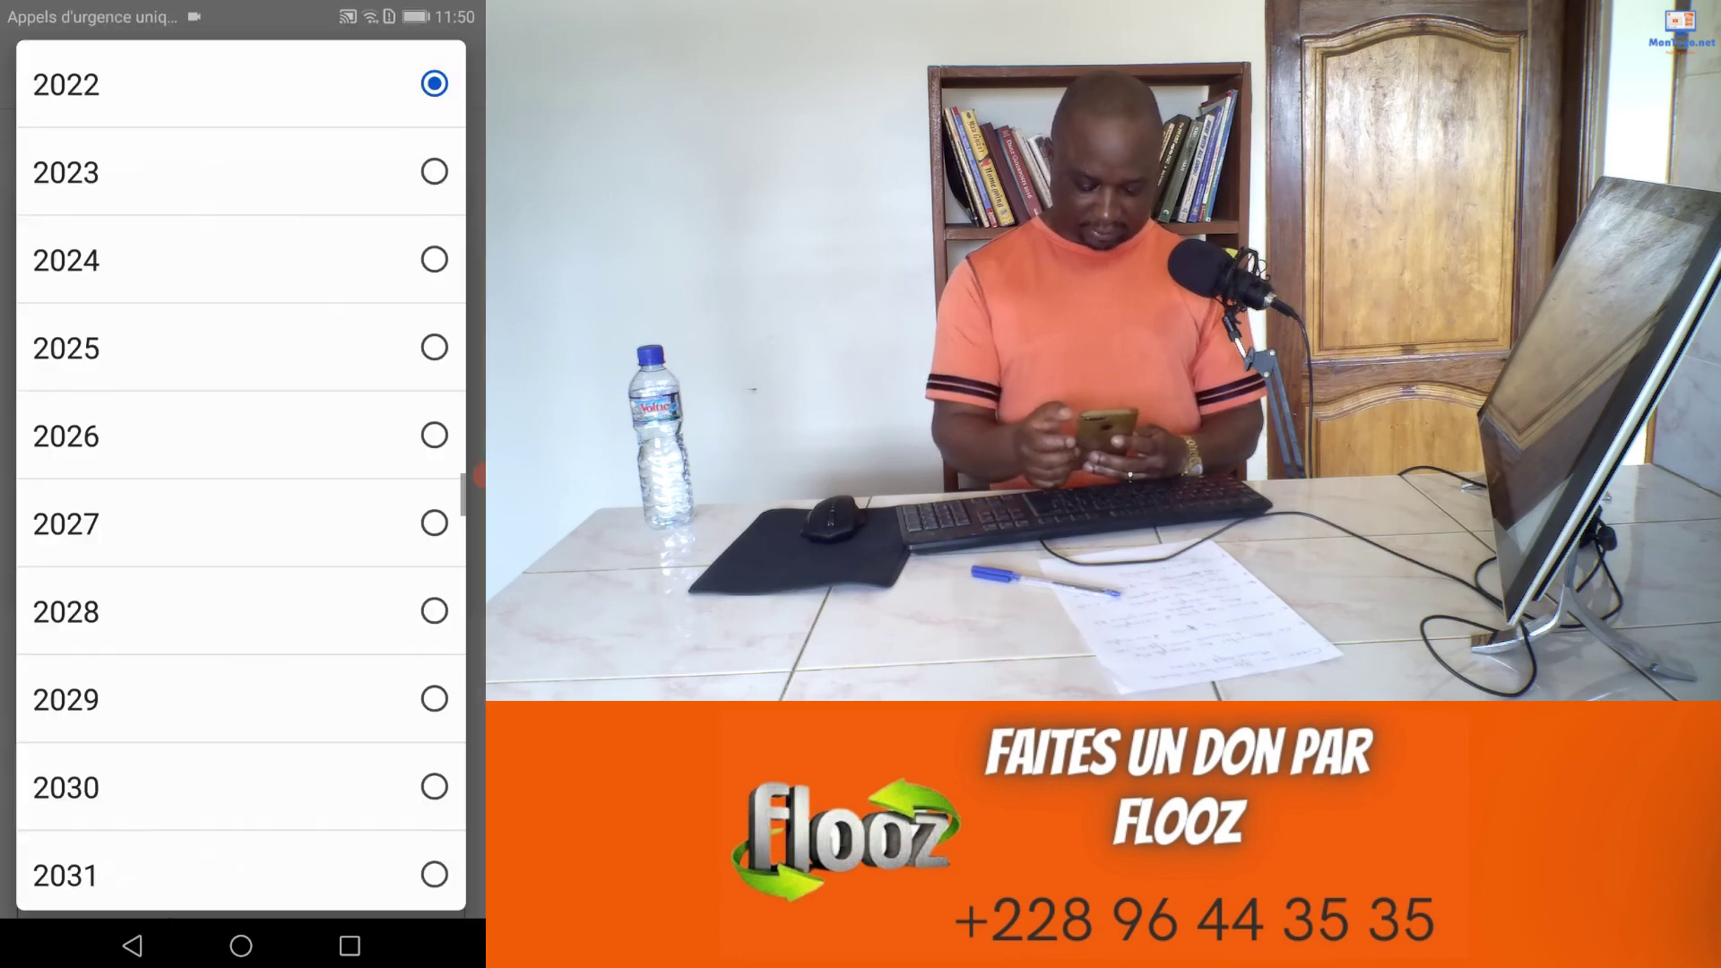
{"action": "scroll", "coordinate": [241, 475], "scroll_direction": "up", "scroll_amount": 10}
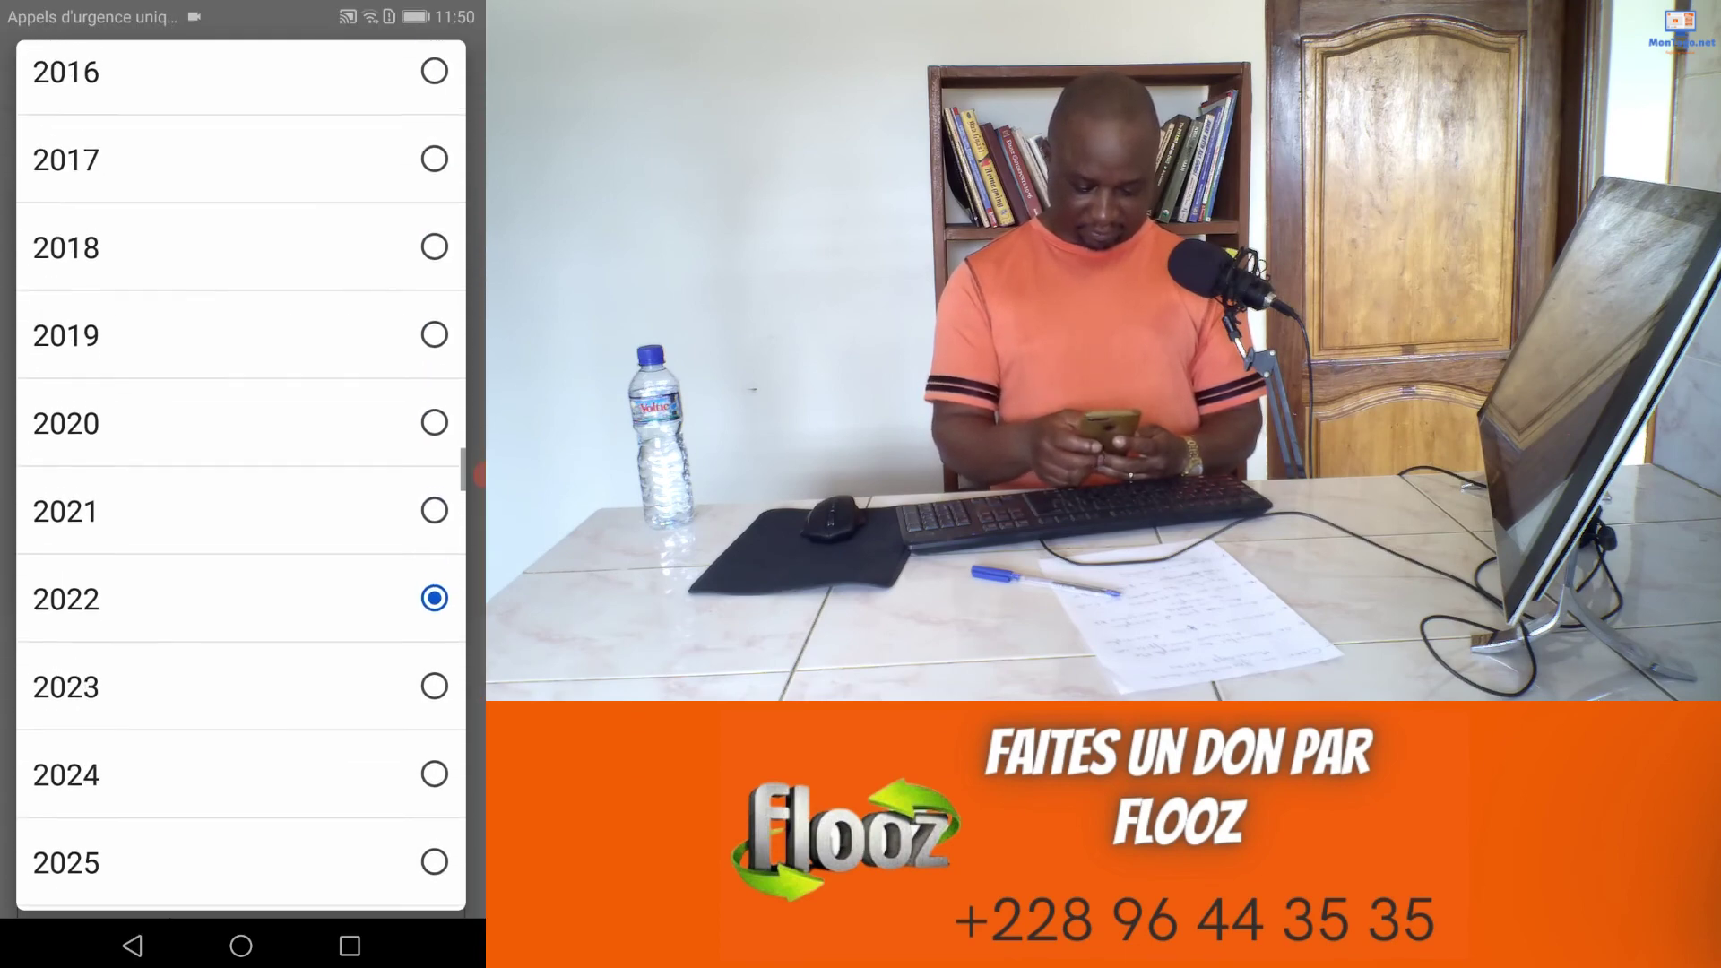
{"action": "scroll", "coordinate": [241, 475], "scroll_direction": "up", "scroll_amount": 1}
{"action": "scroll", "coordinate": [241, 475], "scroll_direction": "up", "scroll_amount": 6}
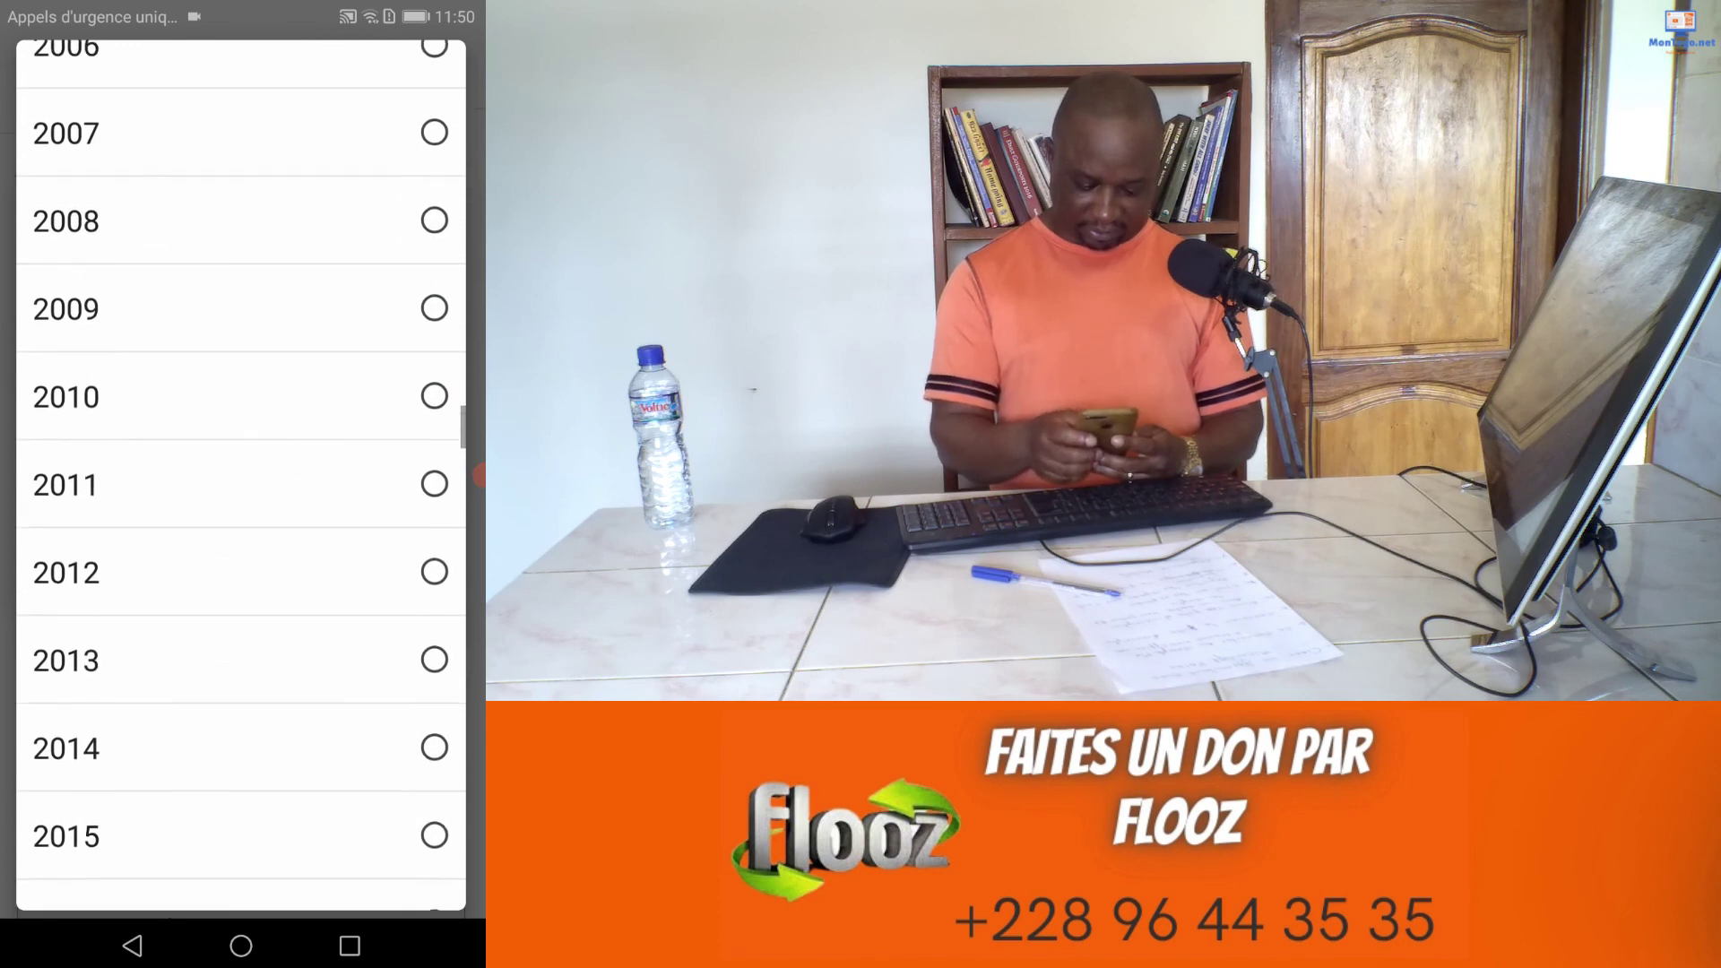
{"action": "left_click", "coordinate": [242, 204]}
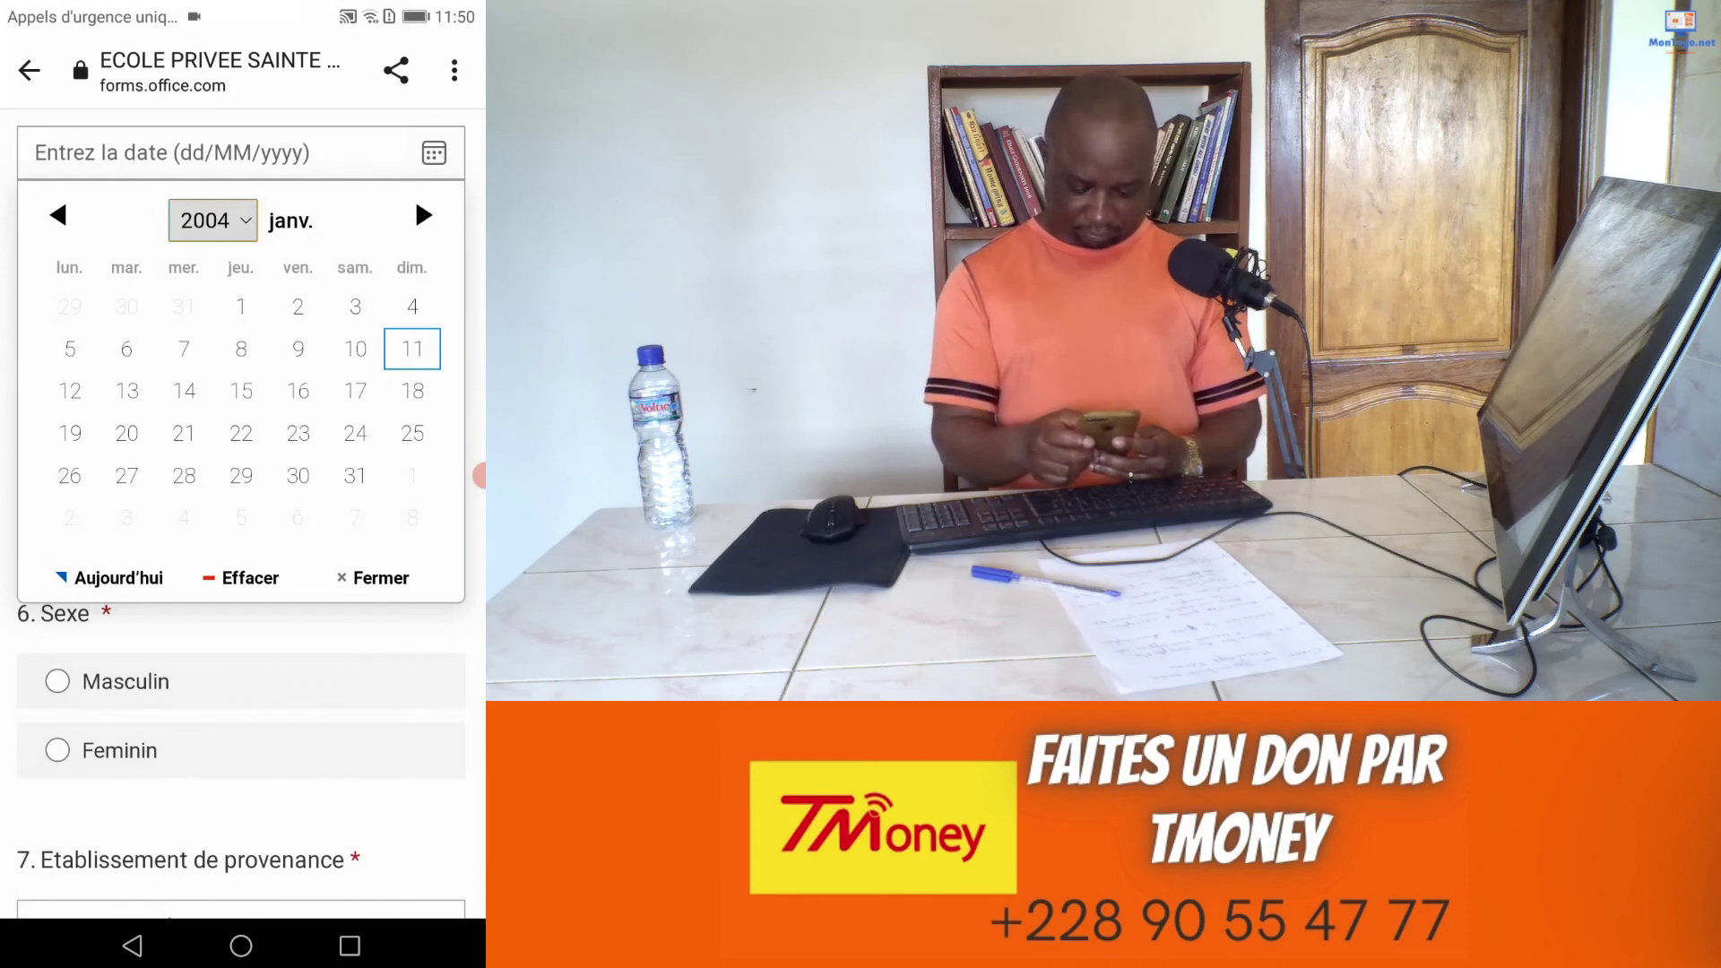
{"action": "left_click", "coordinate": [298, 349]}
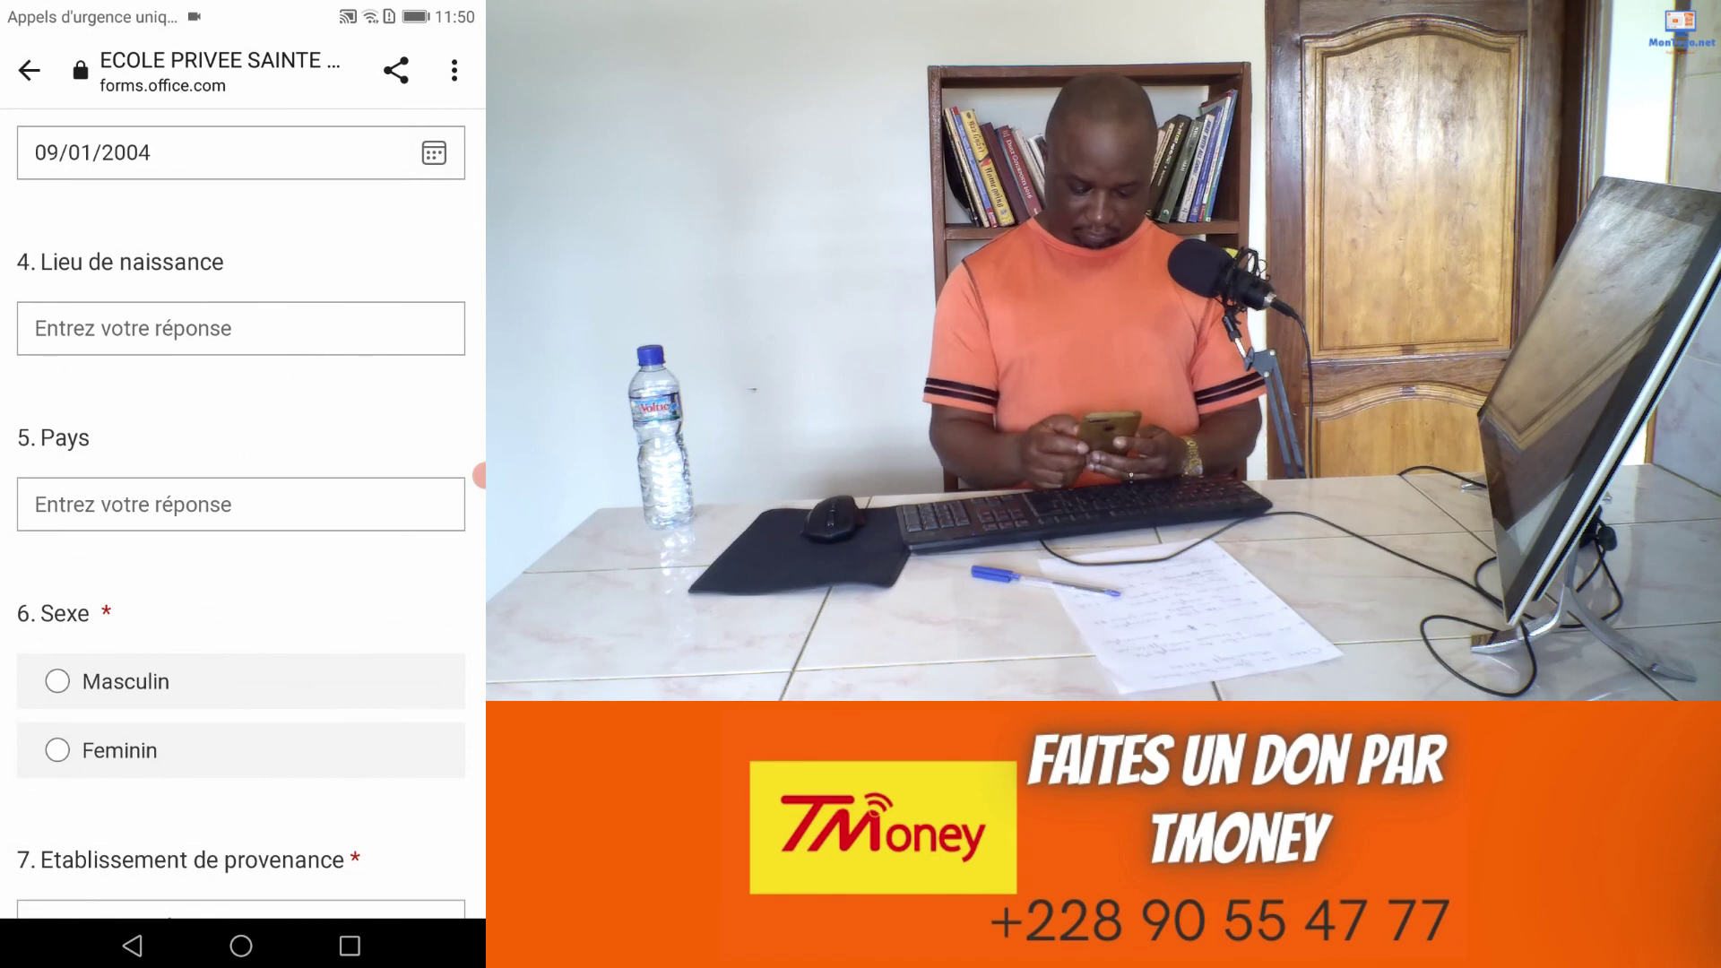
Step: Answer Masculin for sex, Togo for country and Sotouboua for previous school
{"action": "scroll", "coordinate": [242, 515], "scroll_direction": "down", "scroll_amount": 2}
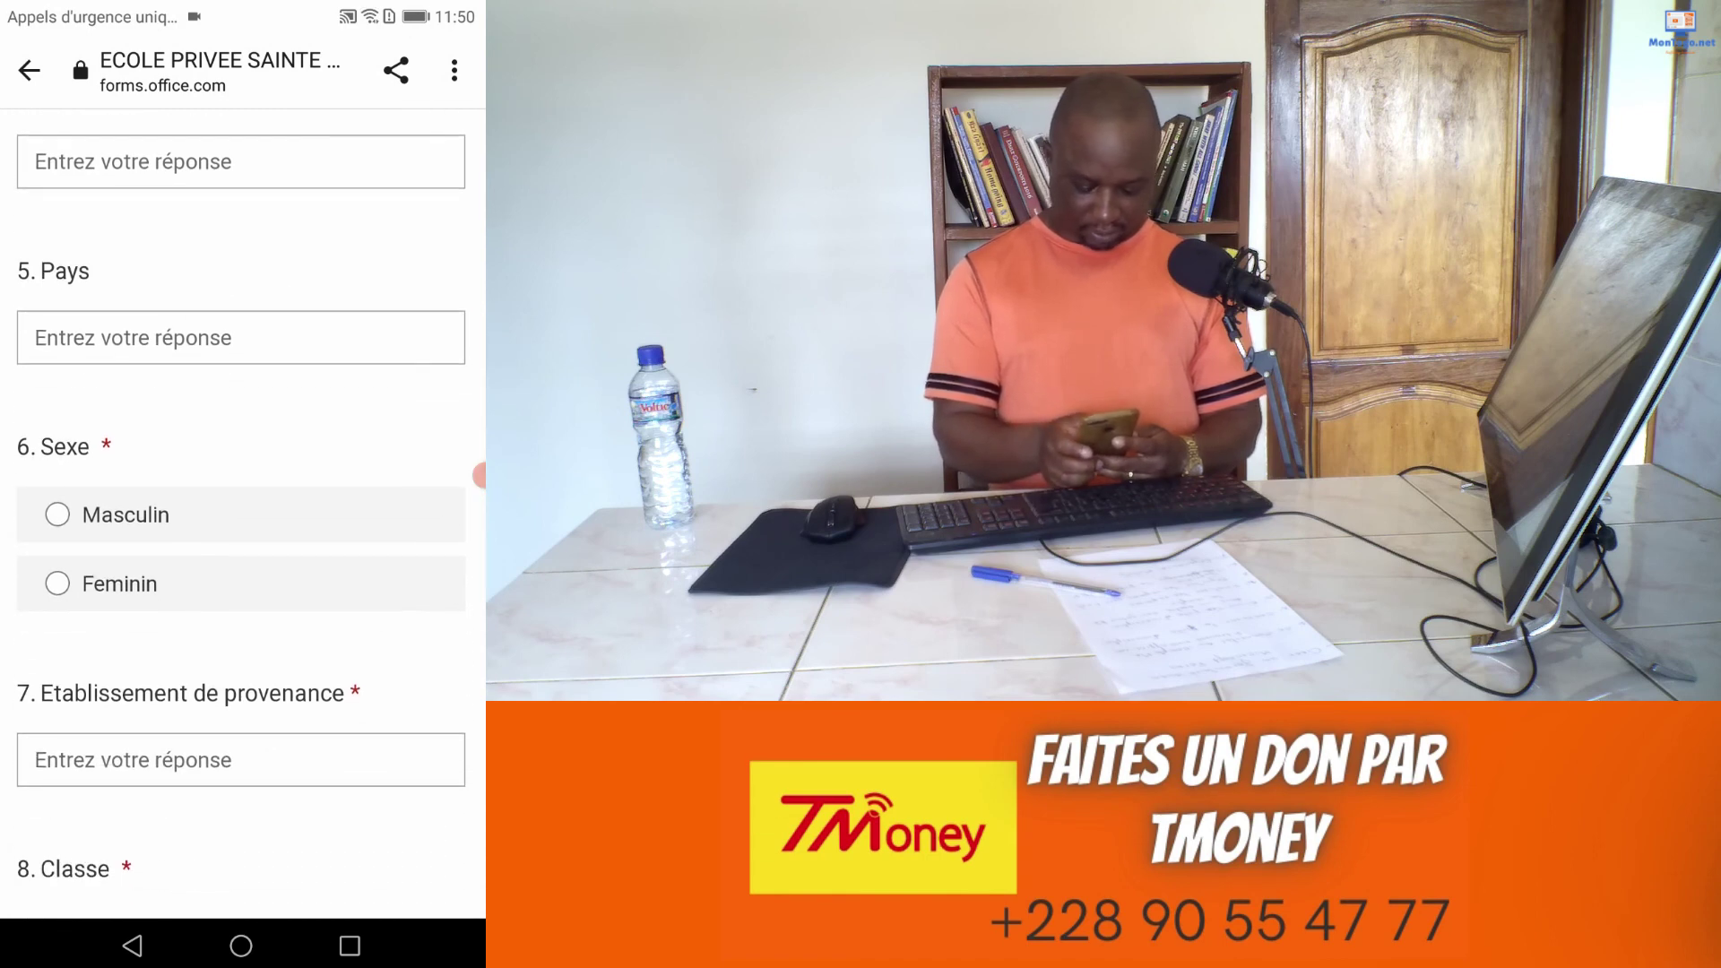
{"action": "left_click", "coordinate": [57, 515]}
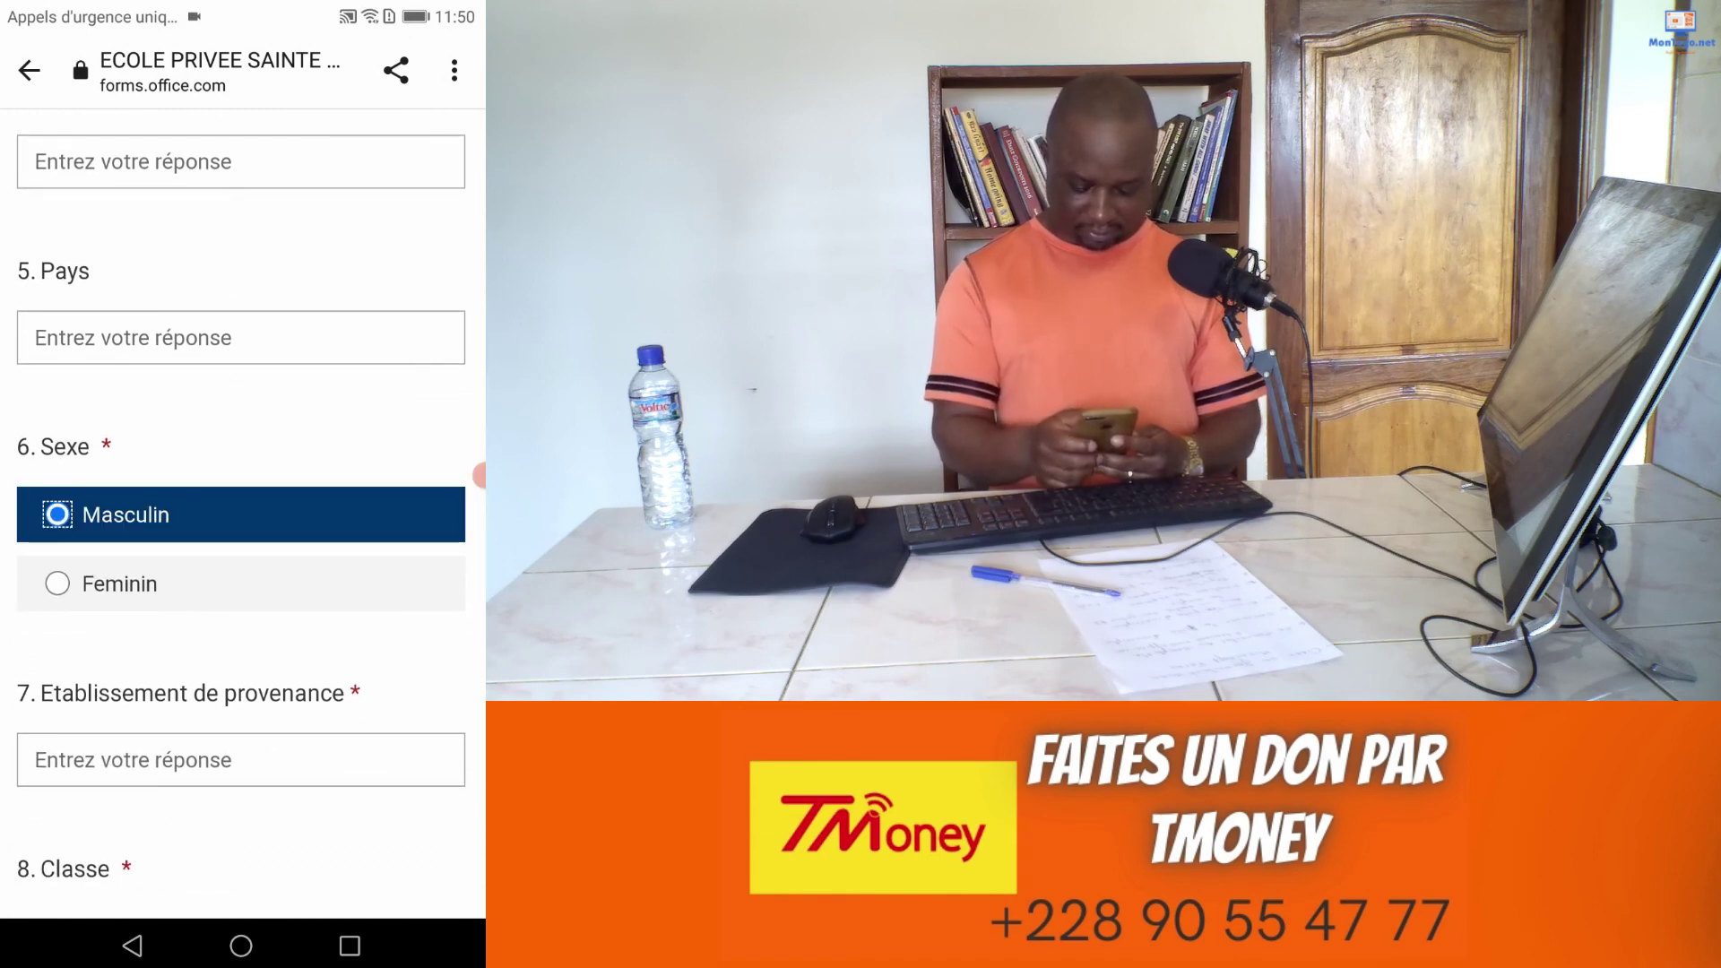
{"action": "left_click", "coordinate": [240, 337]}
{"action": "type", "text": "Togo"}
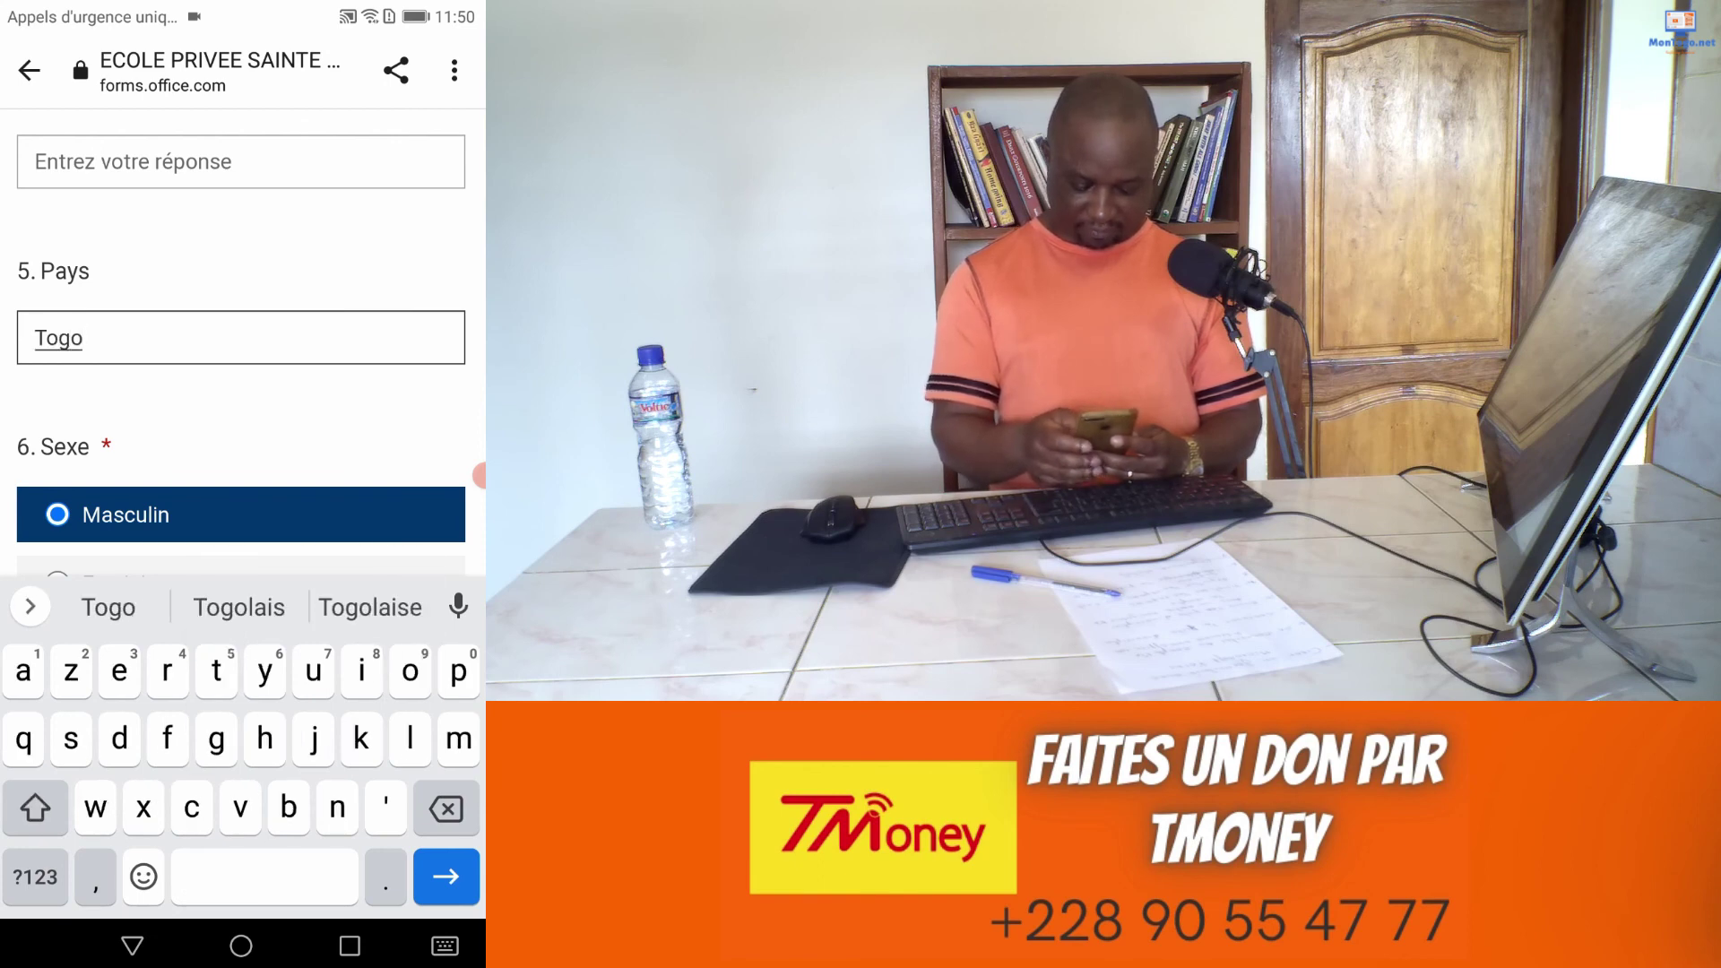
{"action": "scroll", "coordinate": [240, 340], "scroll_direction": "down", "scroll_amount": 5}
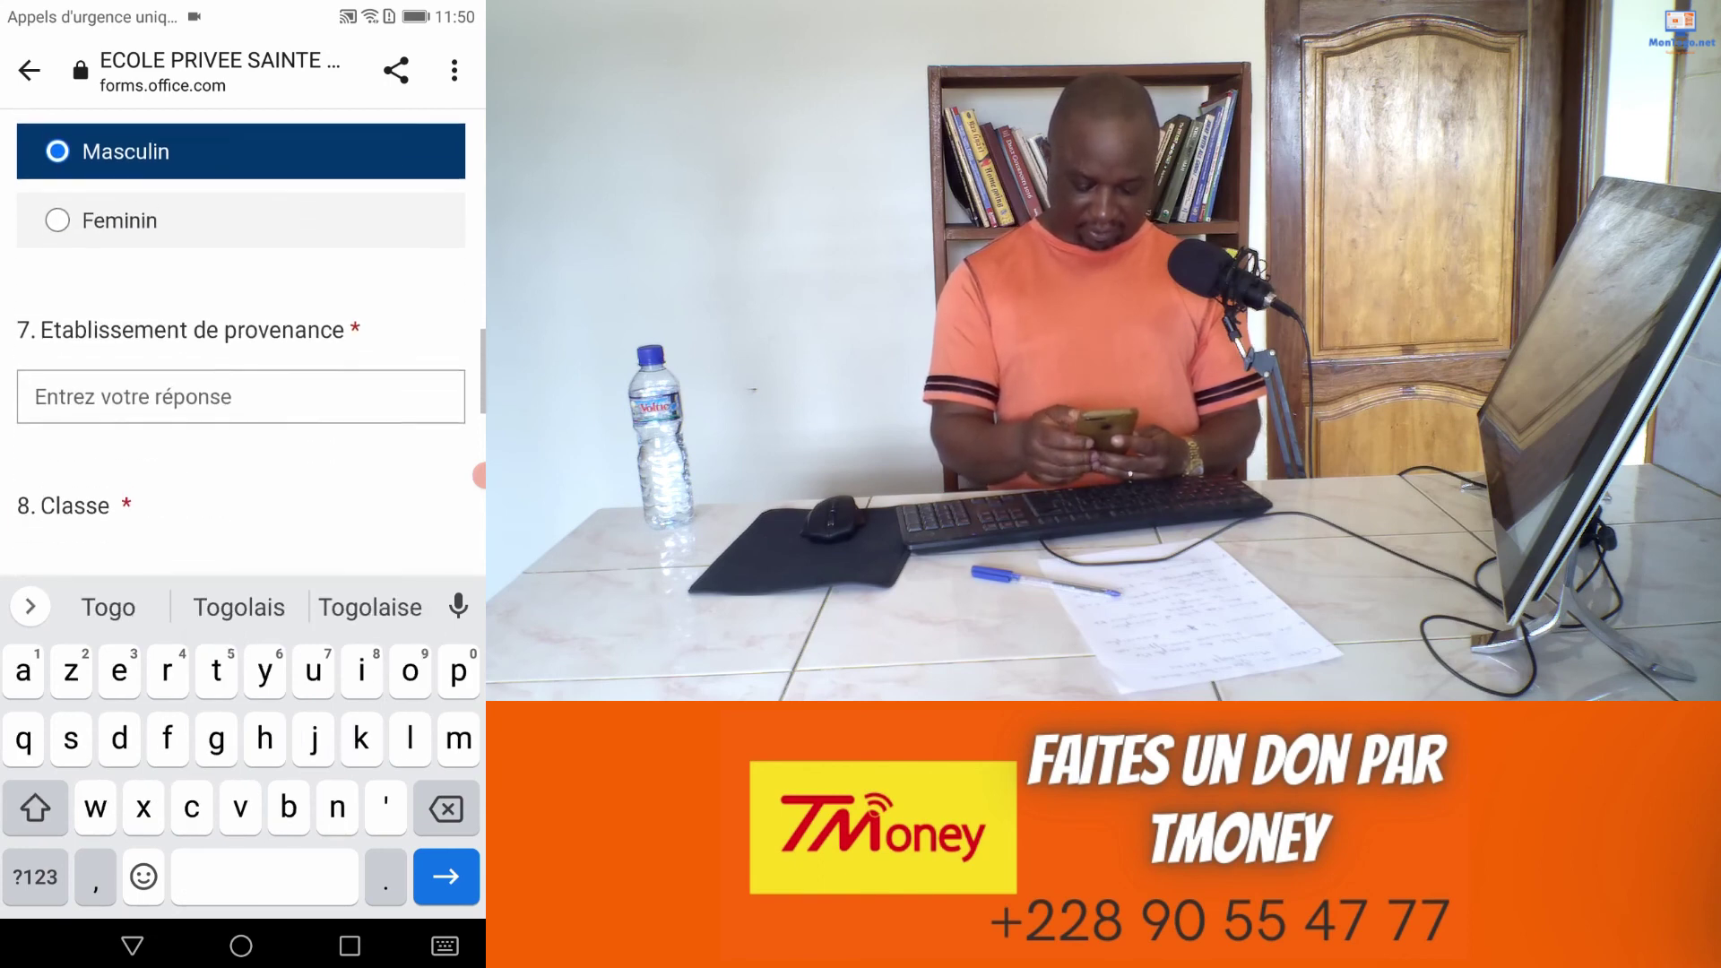
{"action": "left_click", "coordinate": [240, 351]}
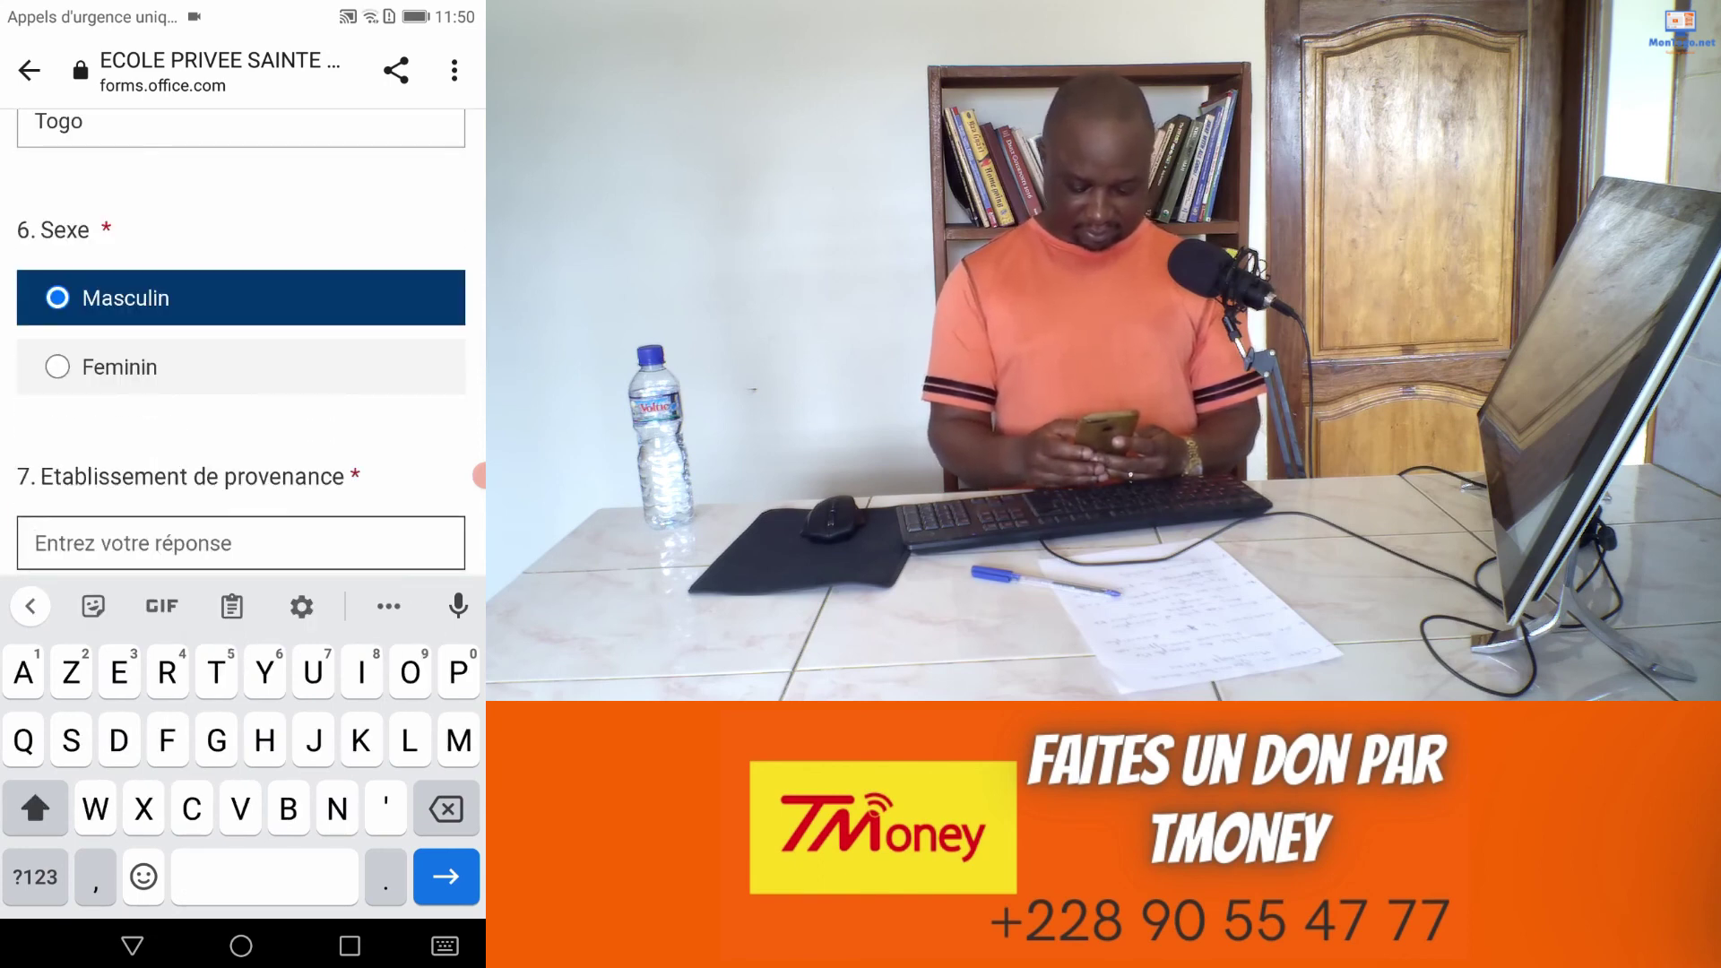
{"action": "scroll", "coordinate": [241, 341], "scroll_direction": "down", "scroll_amount": 1}
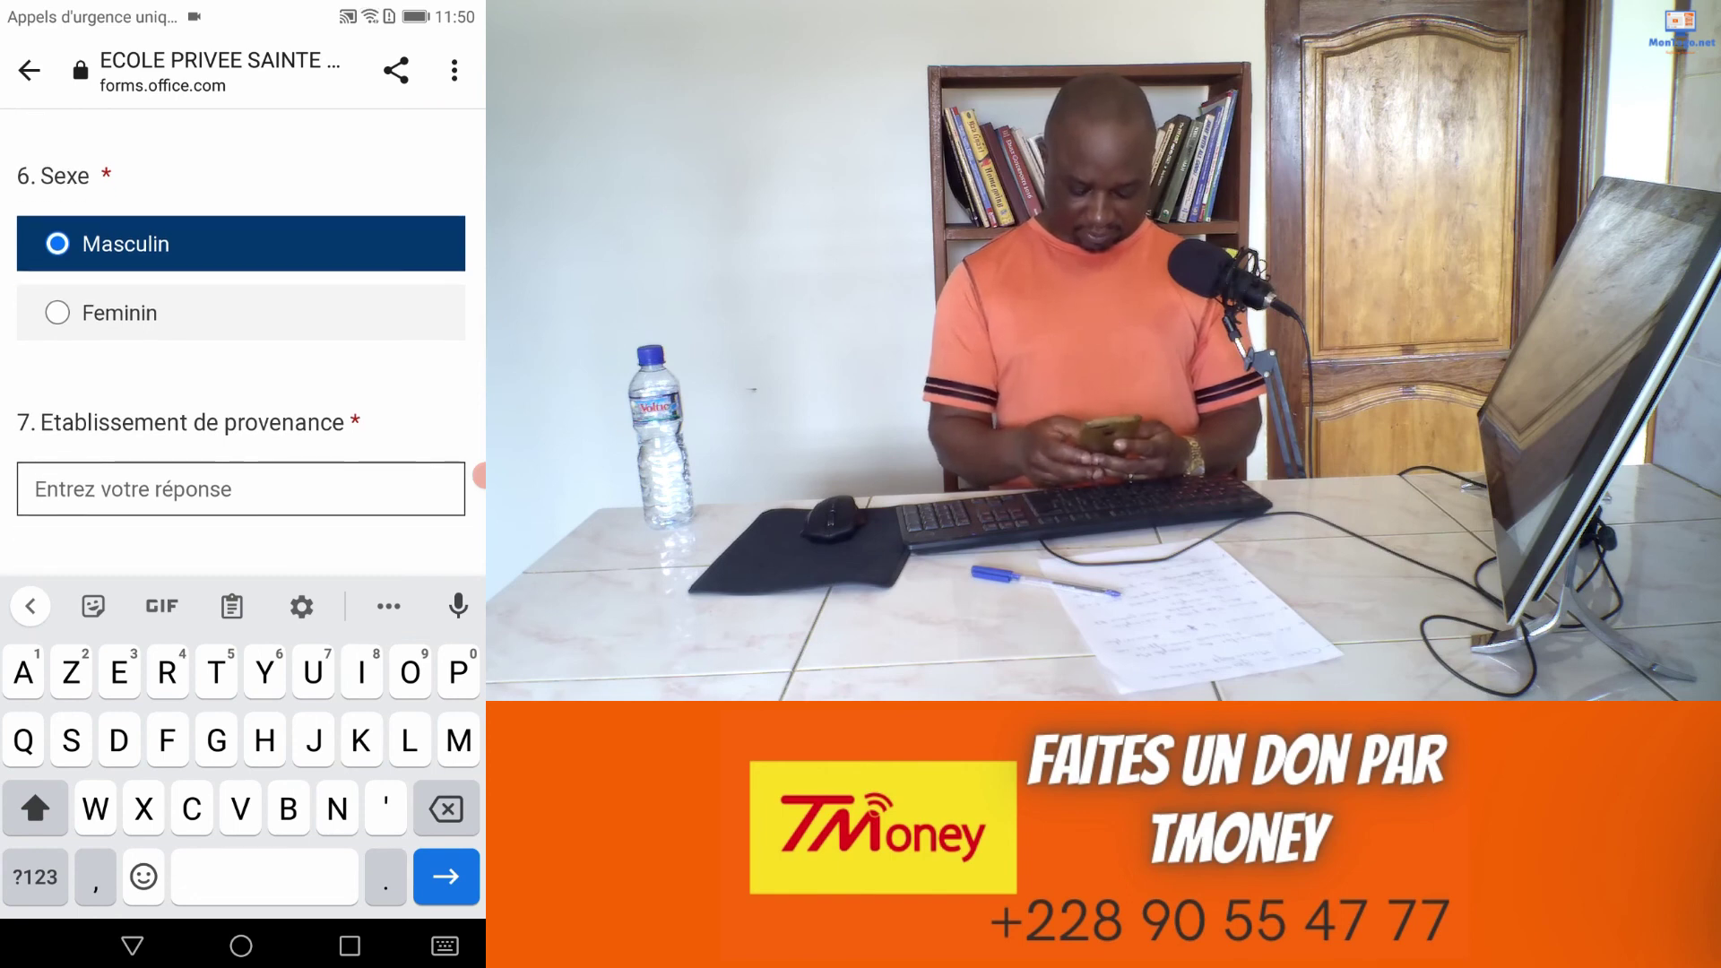
{"action": "type", "text": "Sotou"}
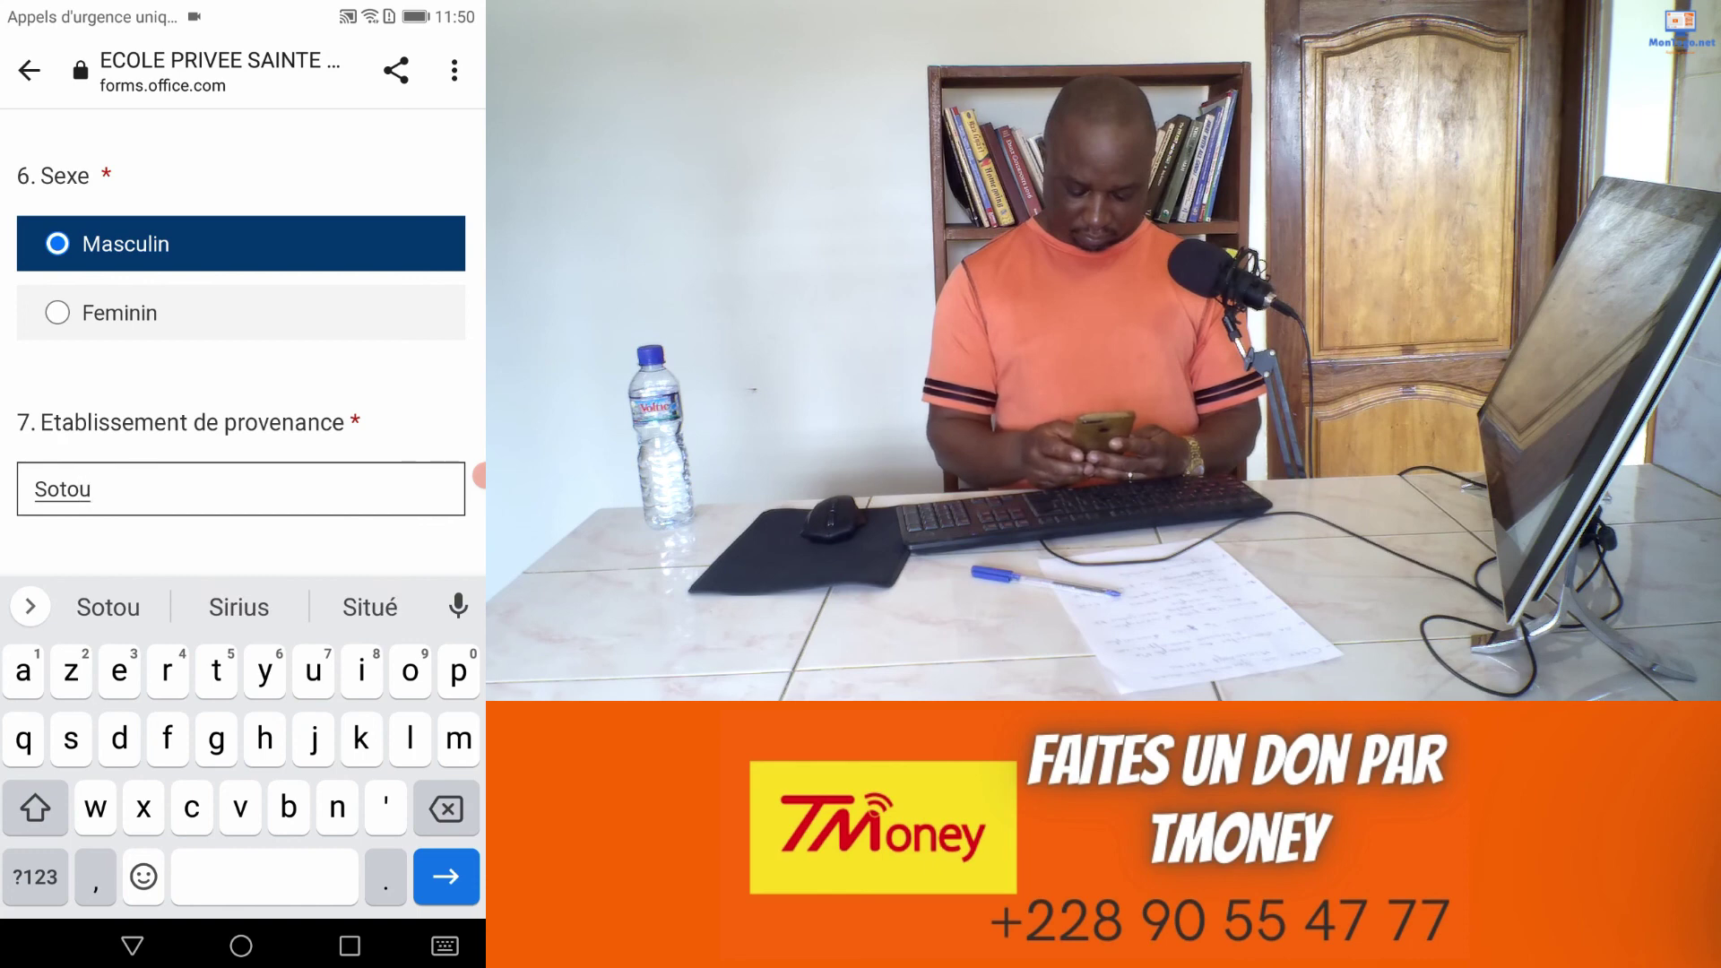
{"action": "type", "text": "bou"}
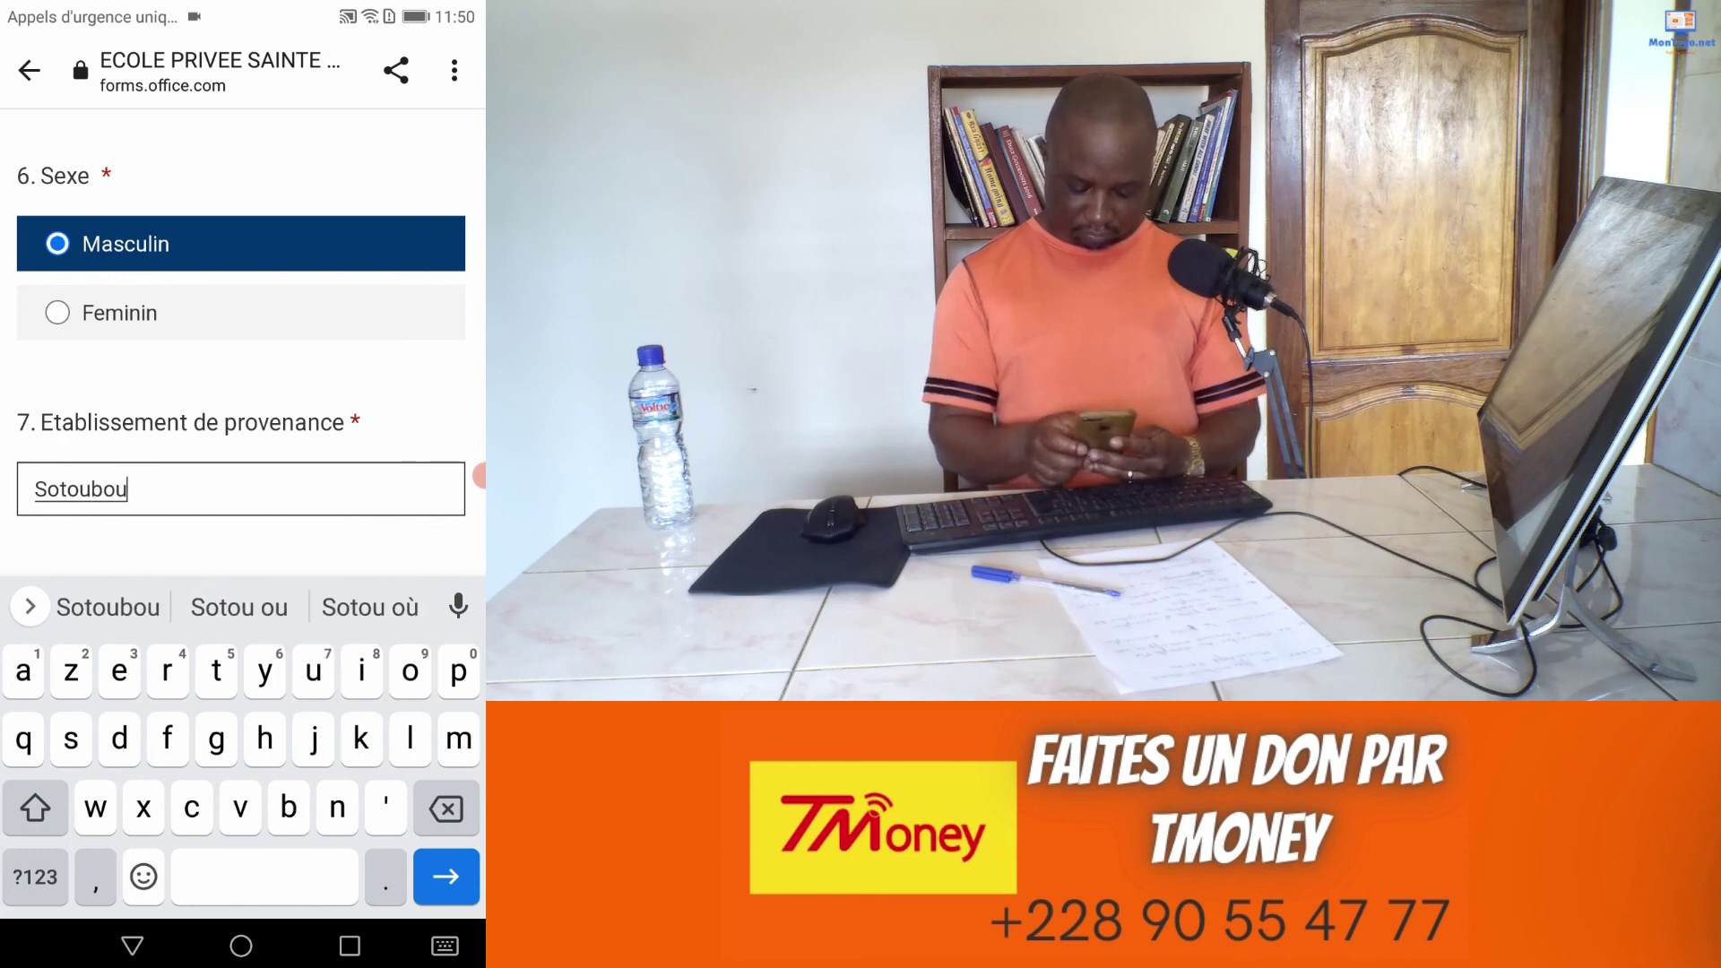
{"action": "type", "text": "a"}
Step: Choose CM2 as the class and continue to the parents' information page
{"action": "scroll", "coordinate": [242, 341], "scroll_direction": "down", "scroll_amount": 2}
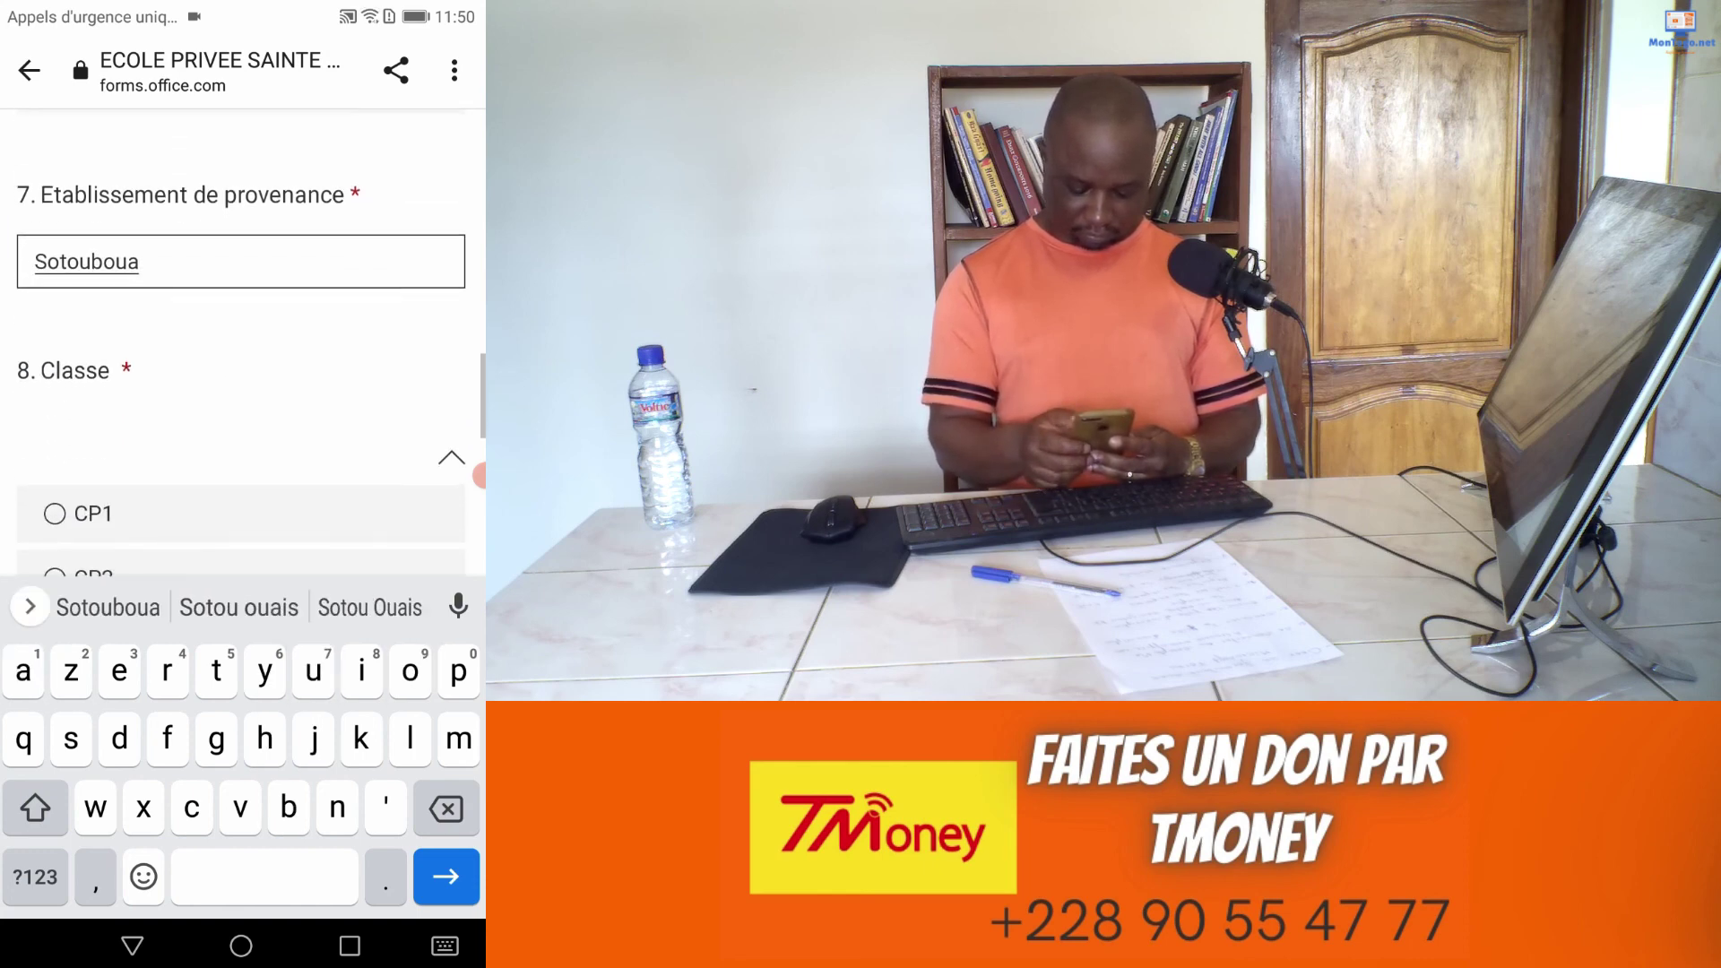
{"action": "scroll", "coordinate": [242, 340], "scroll_direction": "down", "scroll_amount": 5}
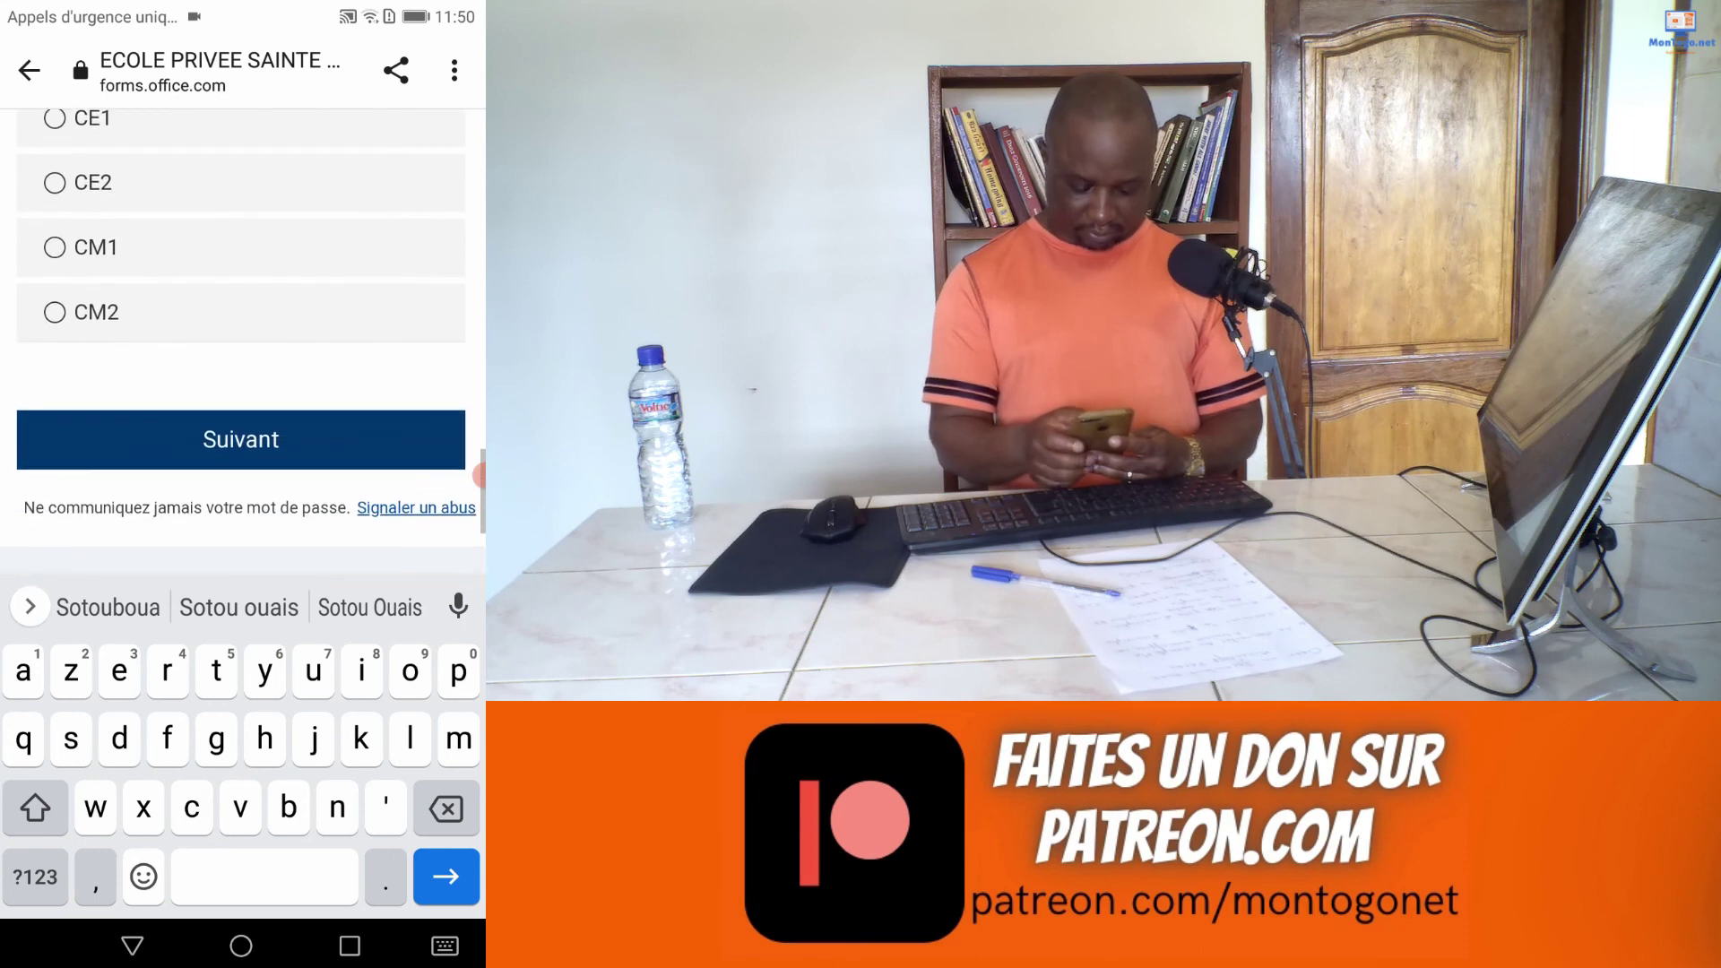
{"action": "left_click", "coordinate": [56, 312]}
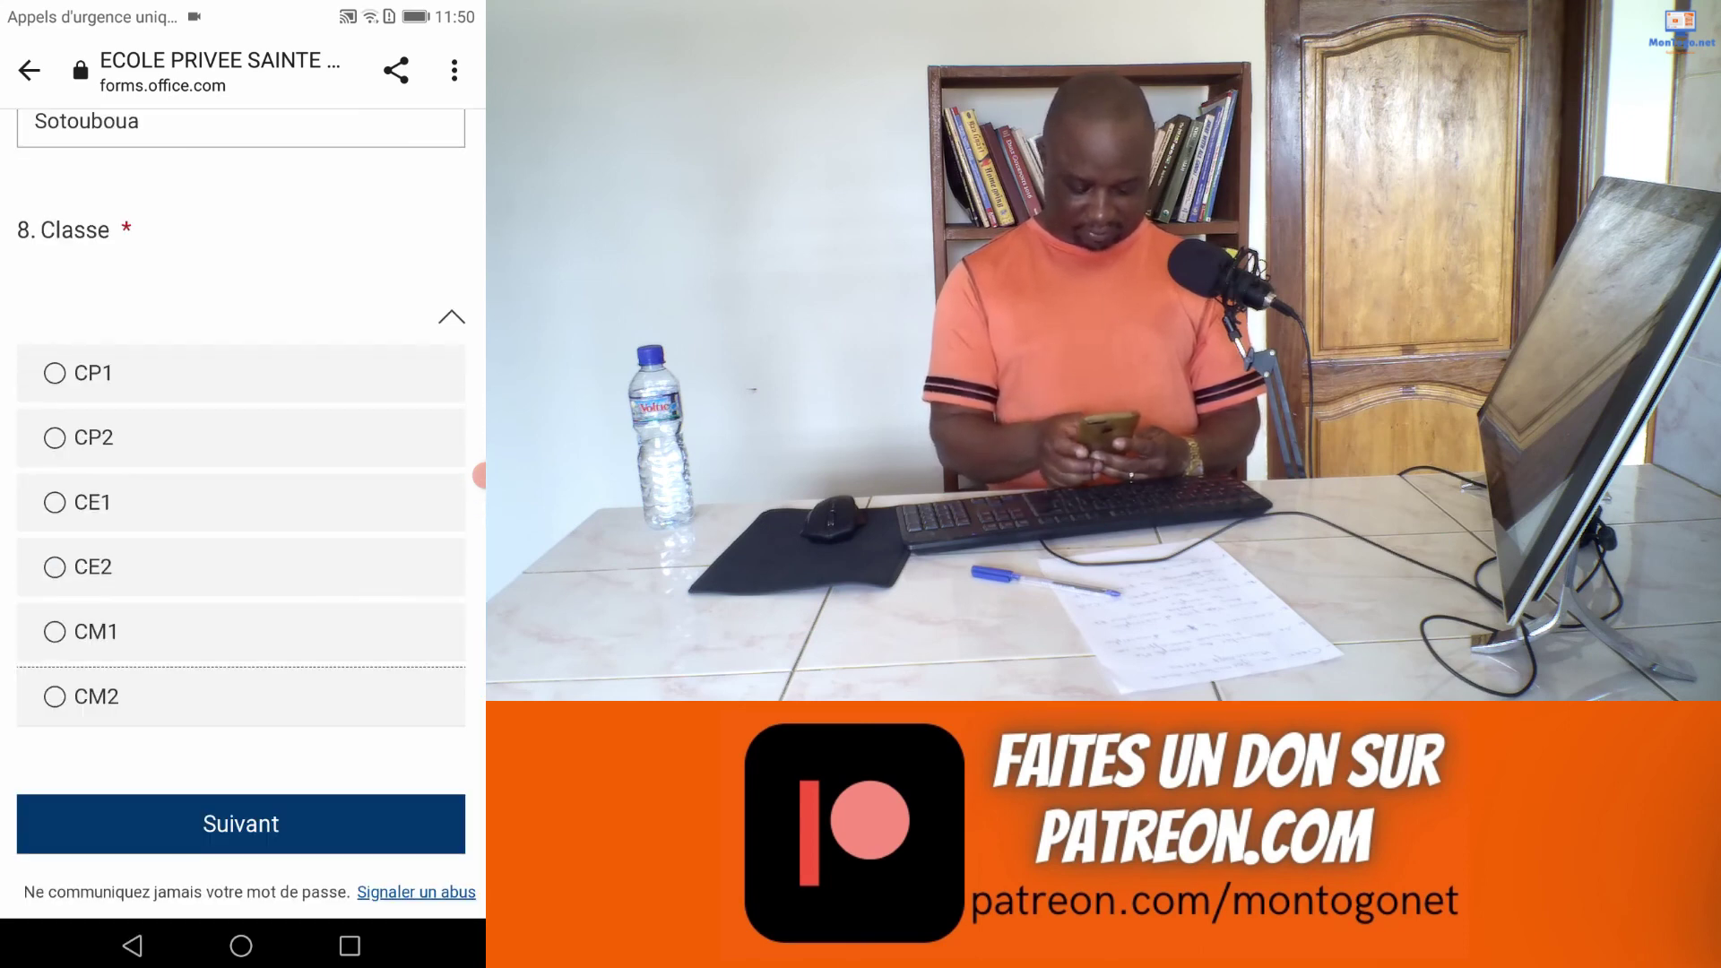
{"action": "left_click", "coordinate": [83, 697]}
{"action": "scroll", "coordinate": [242, 538], "scroll_direction": "down", "scroll_amount": 3}
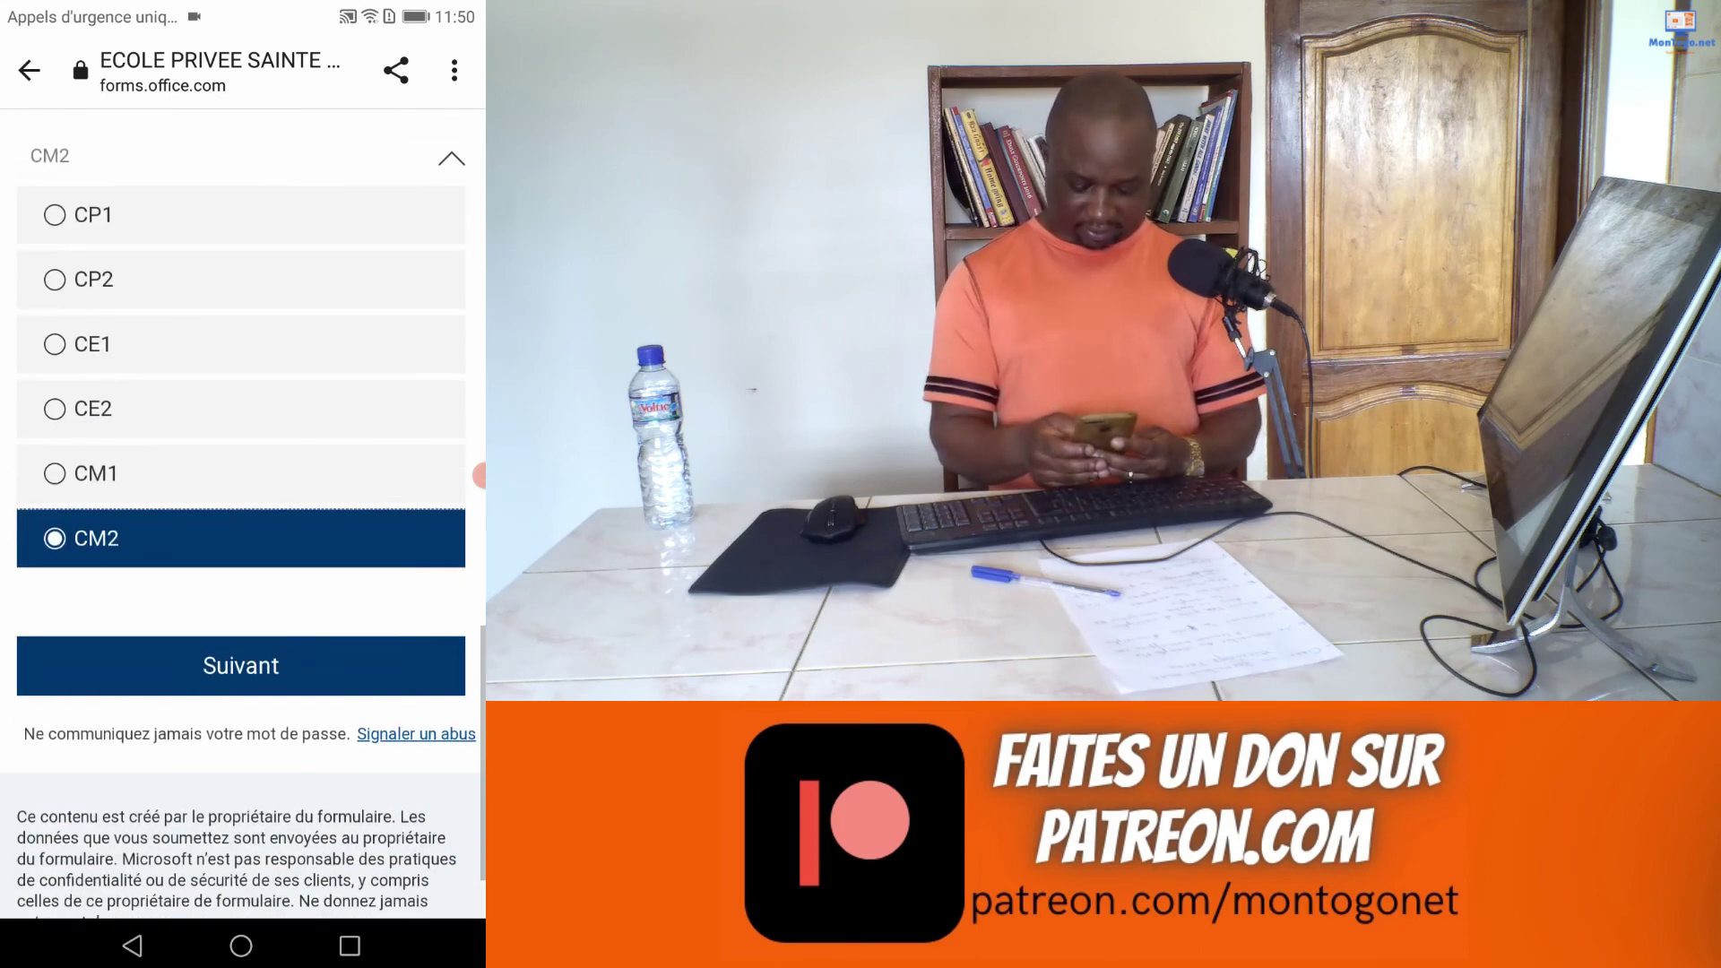
{"action": "left_click", "coordinate": [242, 541]}
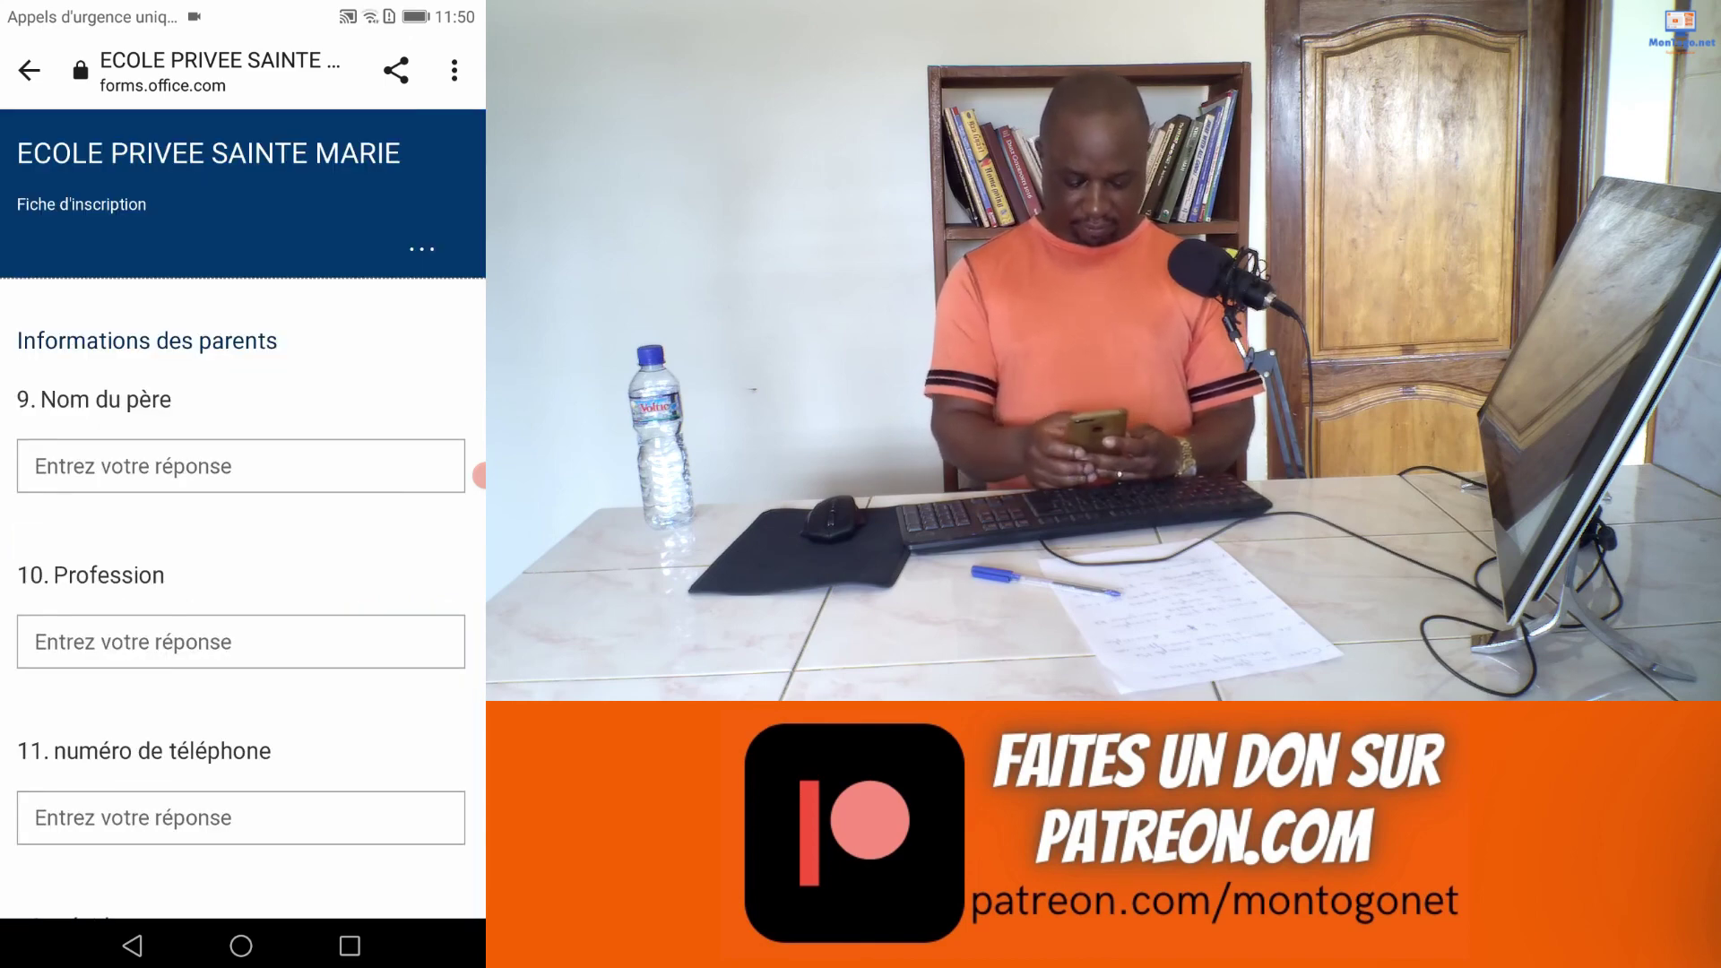
Step: Enter the father's name
{"action": "left_click", "coordinate": [241, 466]}
{"action": "scroll", "coordinate": [242, 359], "scroll_direction": "down", "scroll_amount": 4}
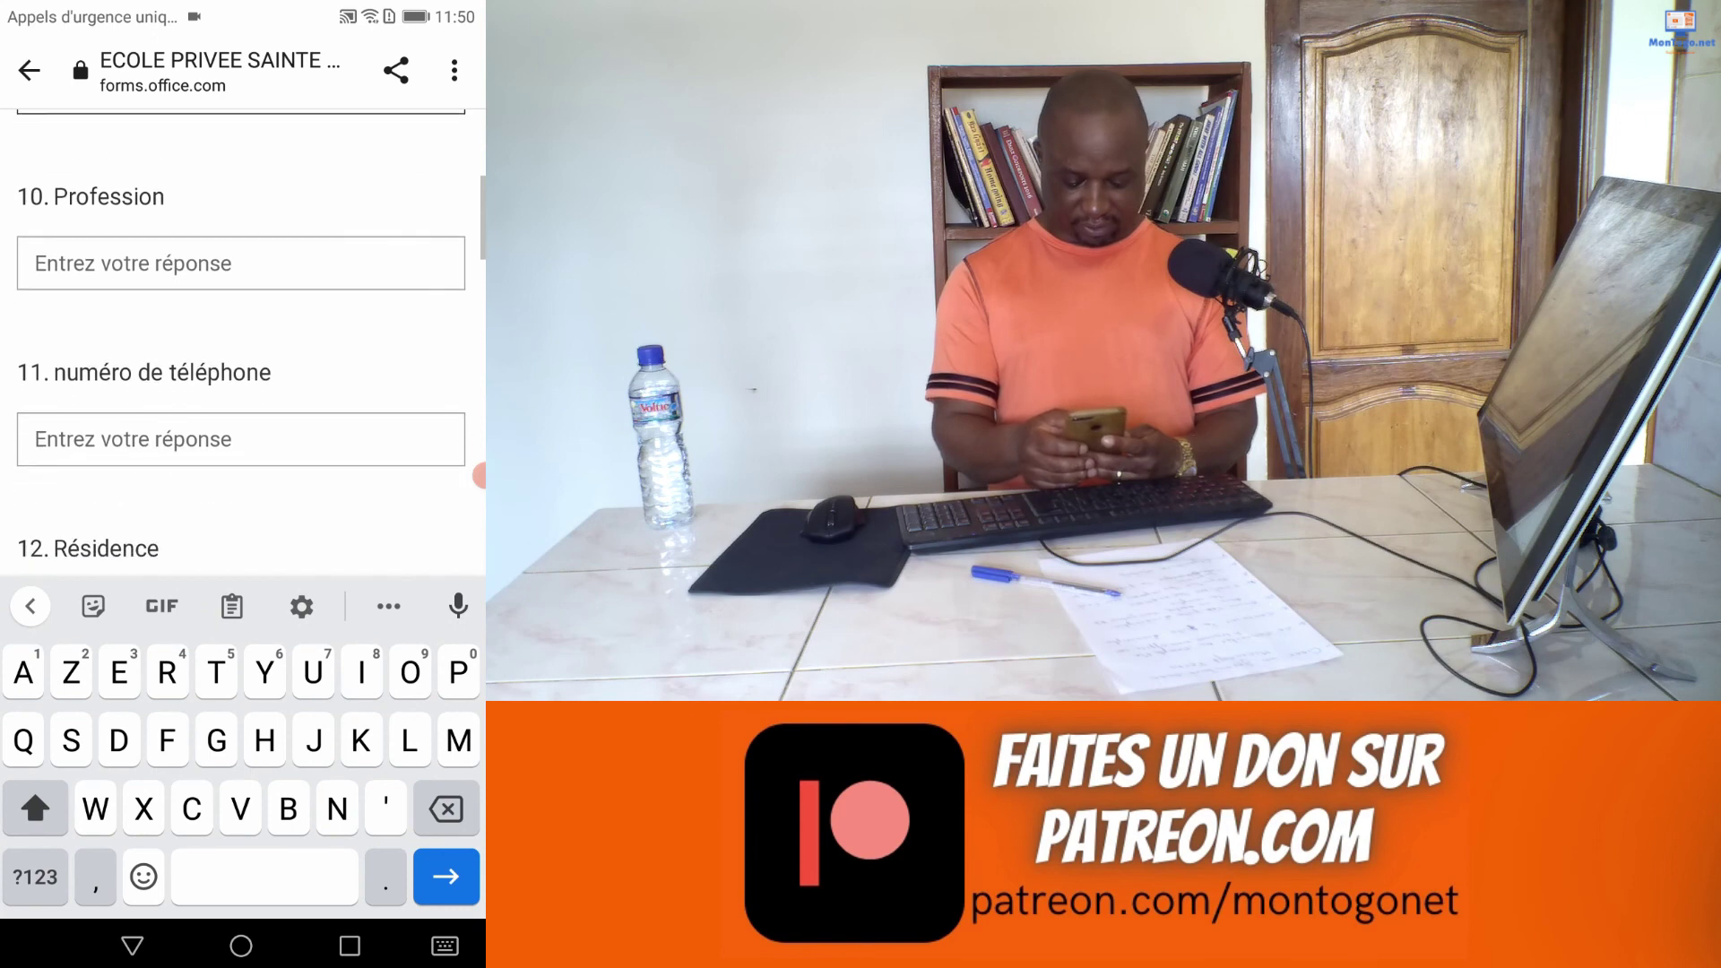
{"action": "scroll", "coordinate": [242, 340], "scroll_direction": "down", "scroll_amount": 5}
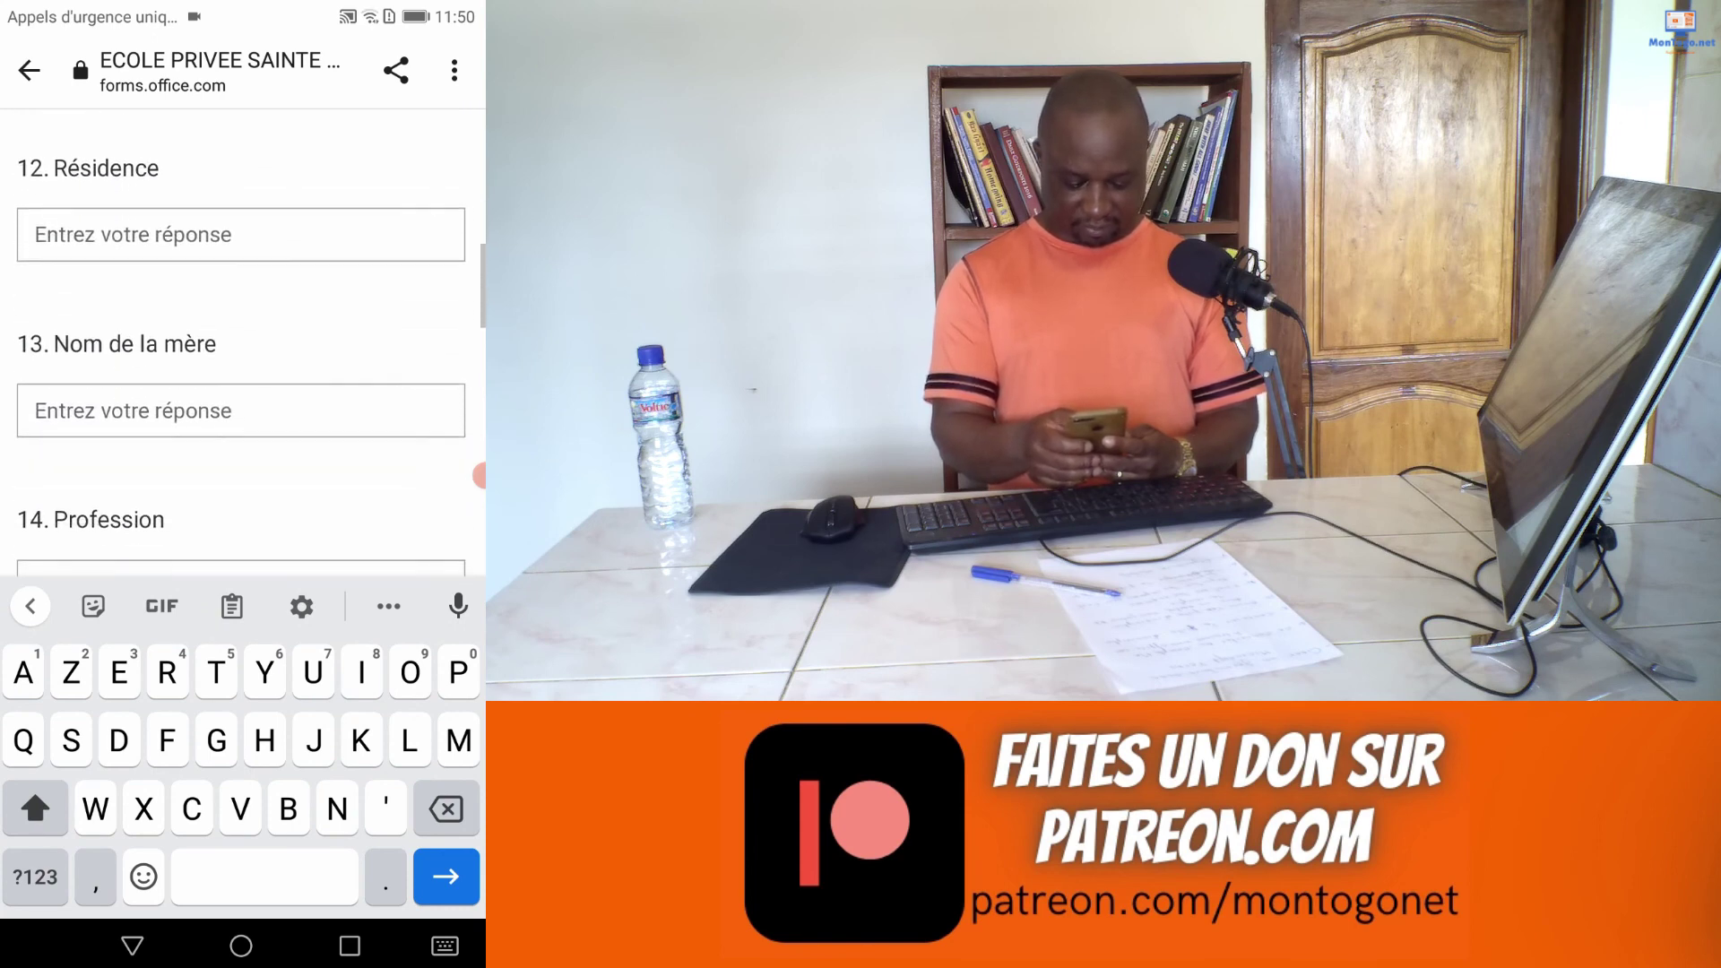
{"action": "scroll", "coordinate": [242, 340], "scroll_direction": "down", "scroll_amount": 10}
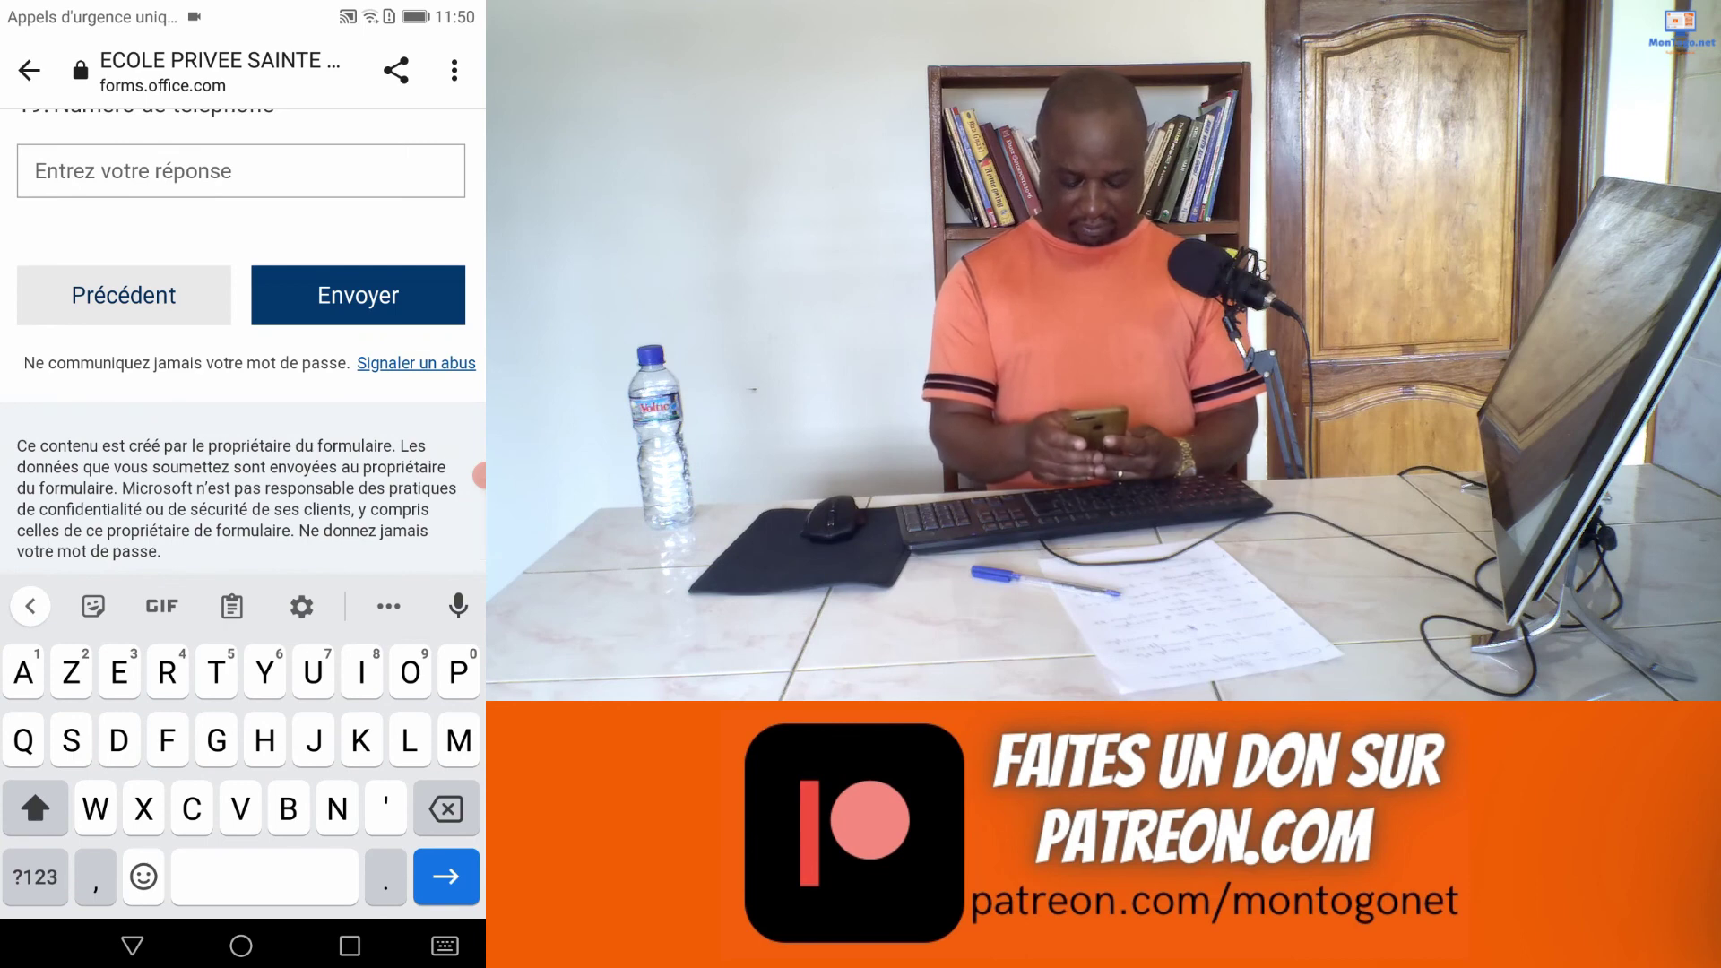
{"action": "scroll", "coordinate": [242, 341], "scroll_direction": "up", "scroll_amount": 10}
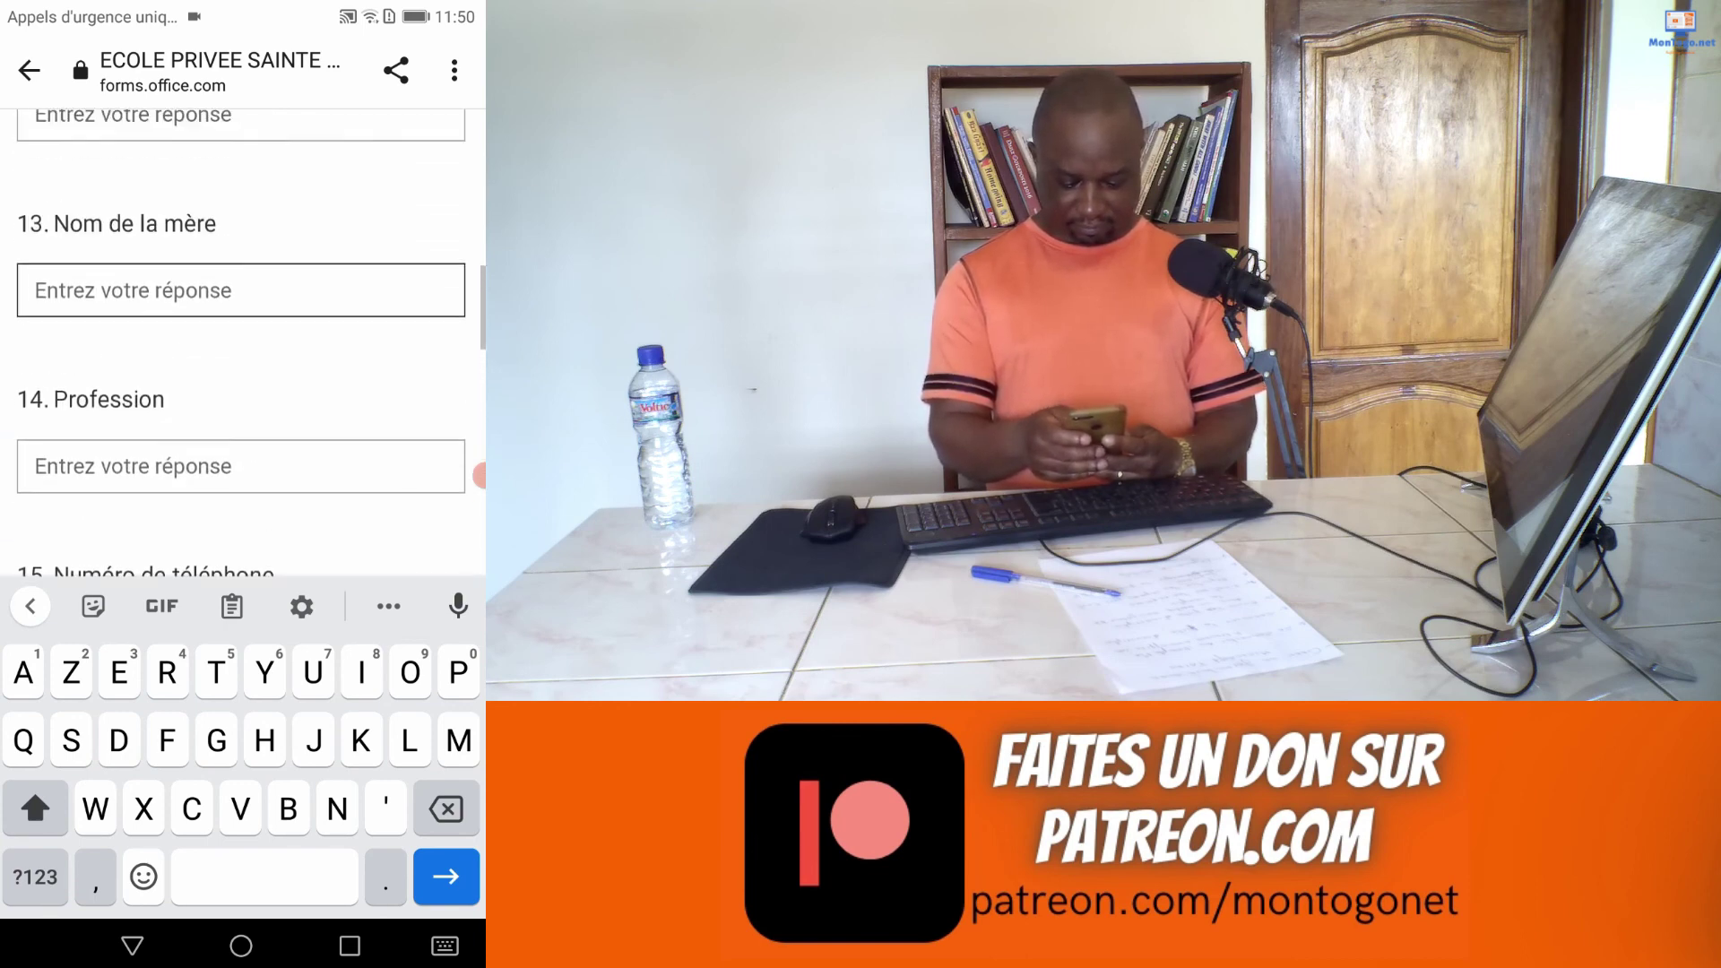
{"action": "scroll", "coordinate": [242, 341], "scroll_direction": "up", "scroll_amount": 8}
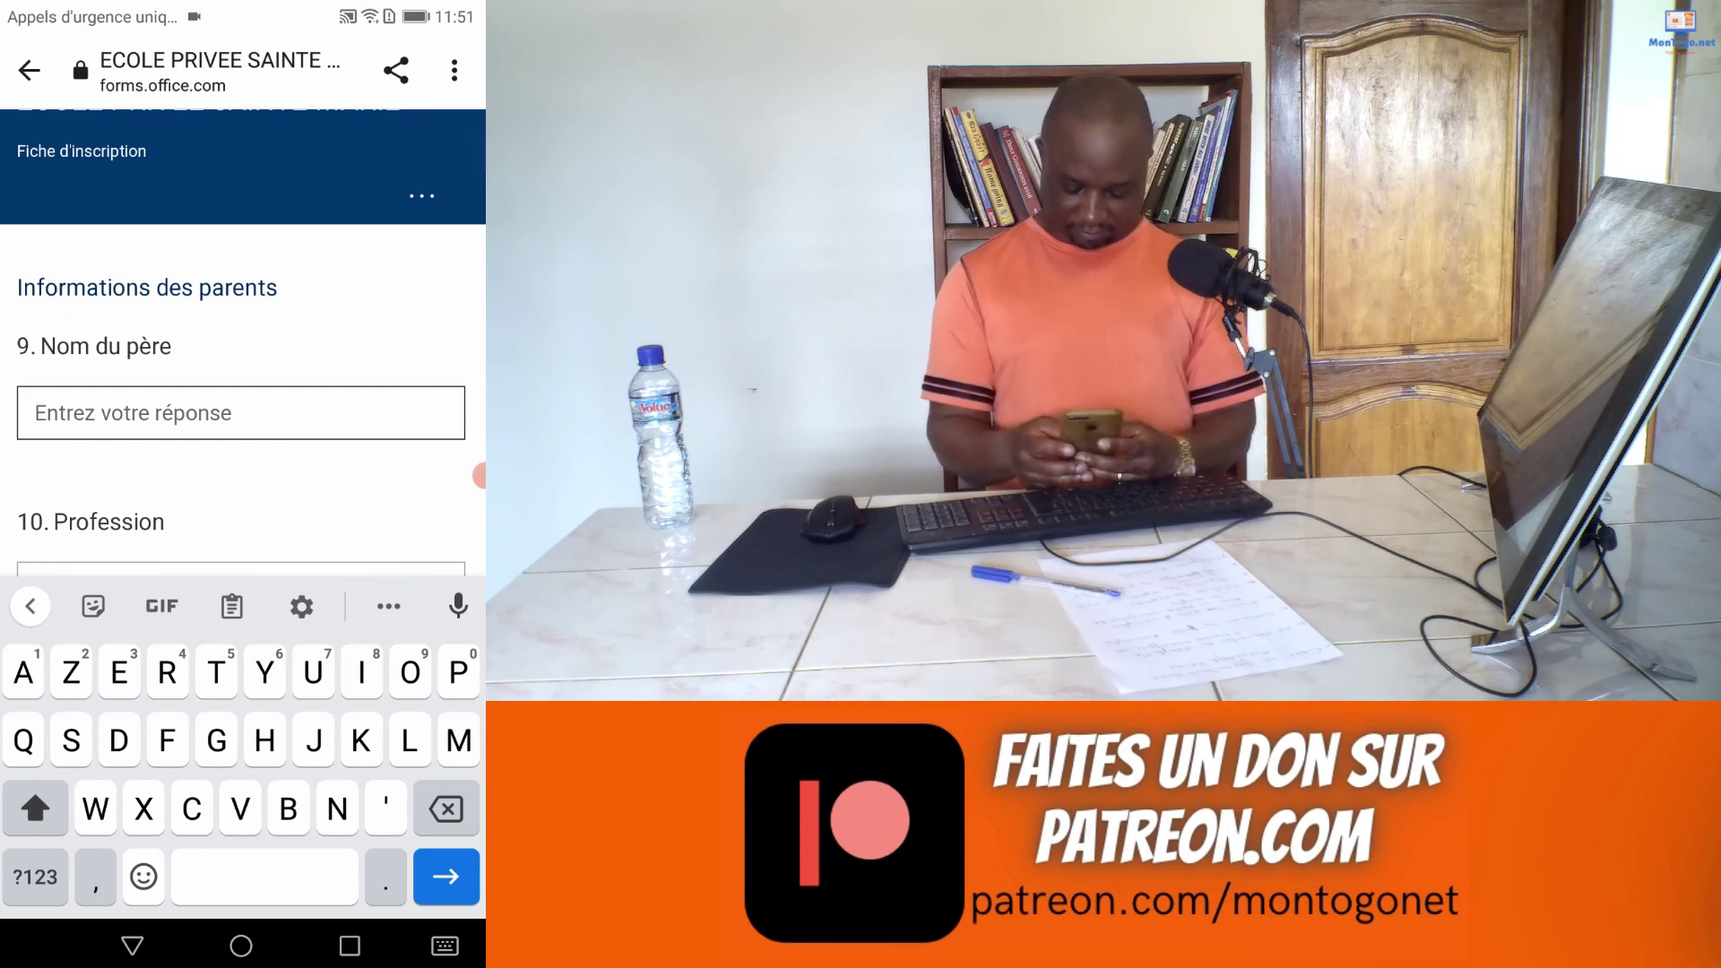
{"action": "type", "text": "Aliti"}
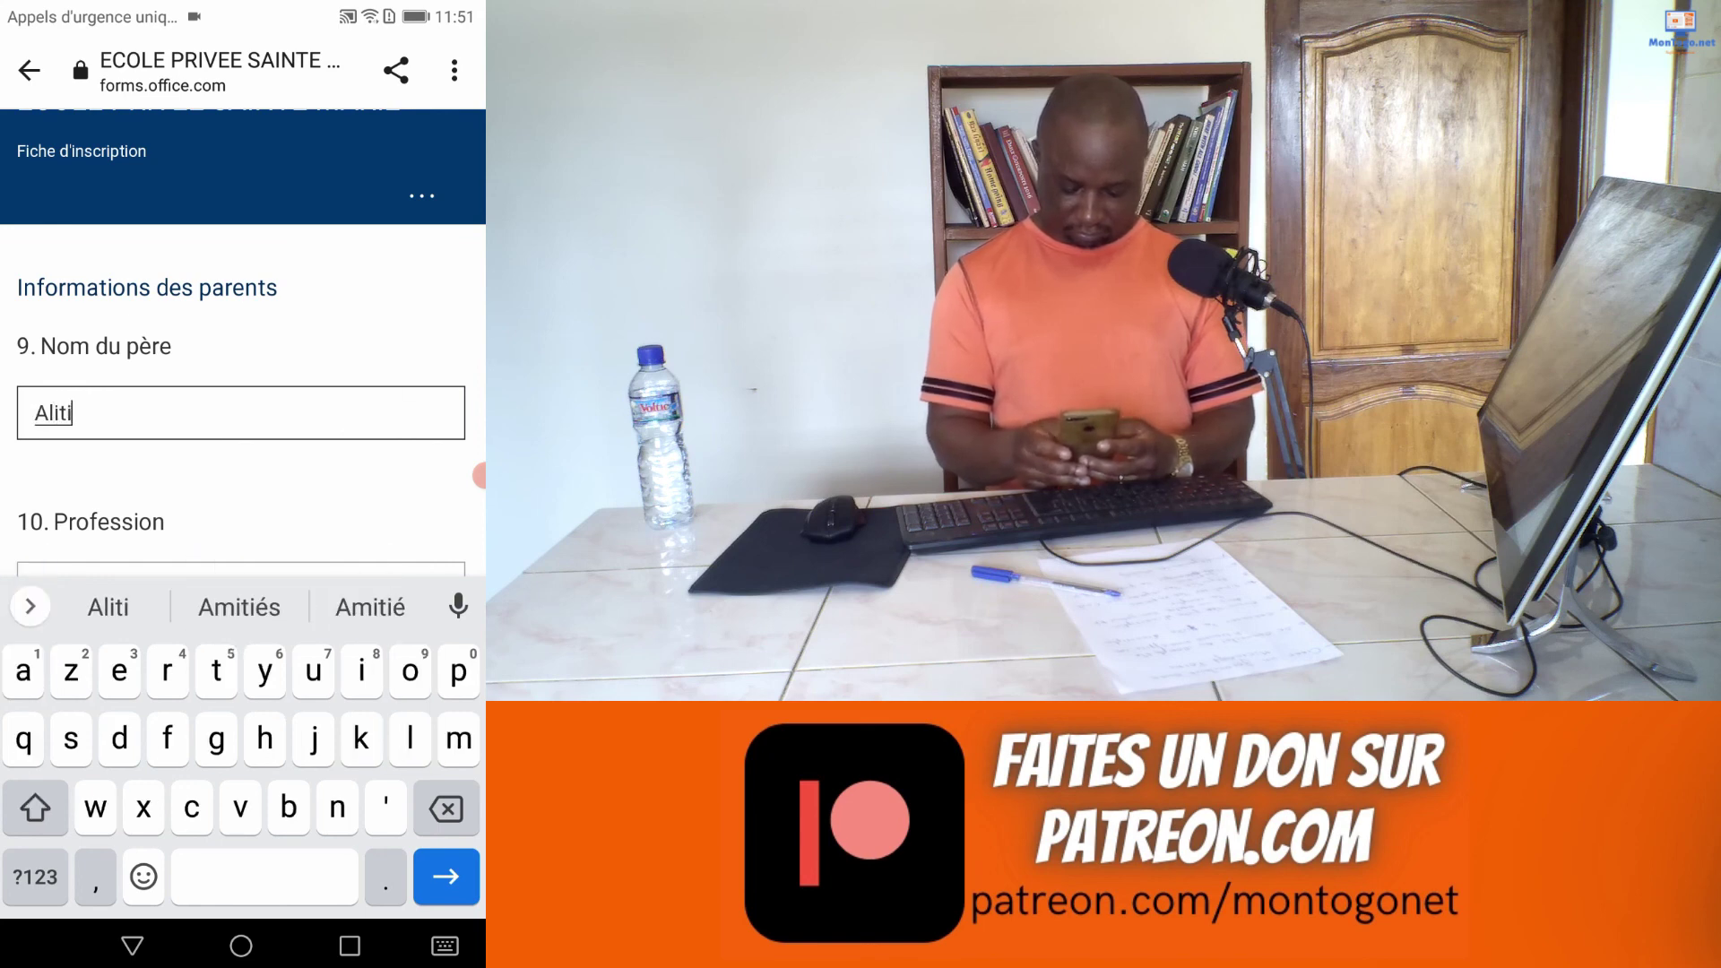
{"action": "key", "text": "Return"}
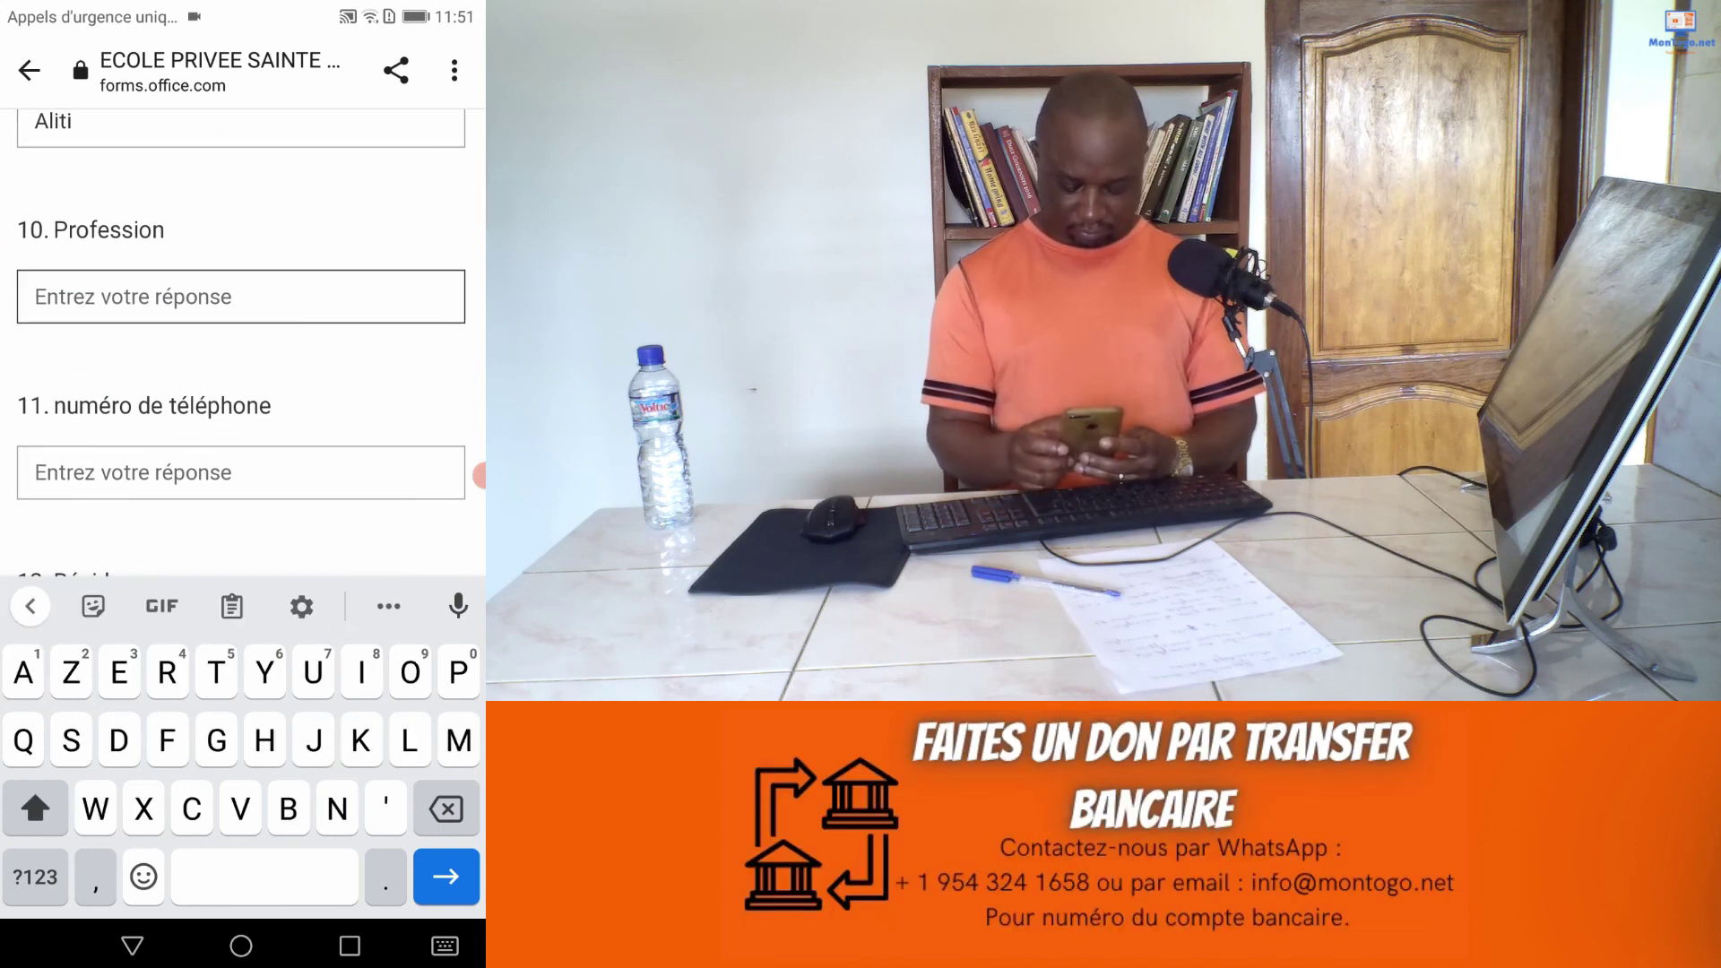
Step: Enter the mother's name and the contact phone number
{"action": "scroll", "coordinate": [242, 340], "scroll_direction": "down", "scroll_amount": 5}
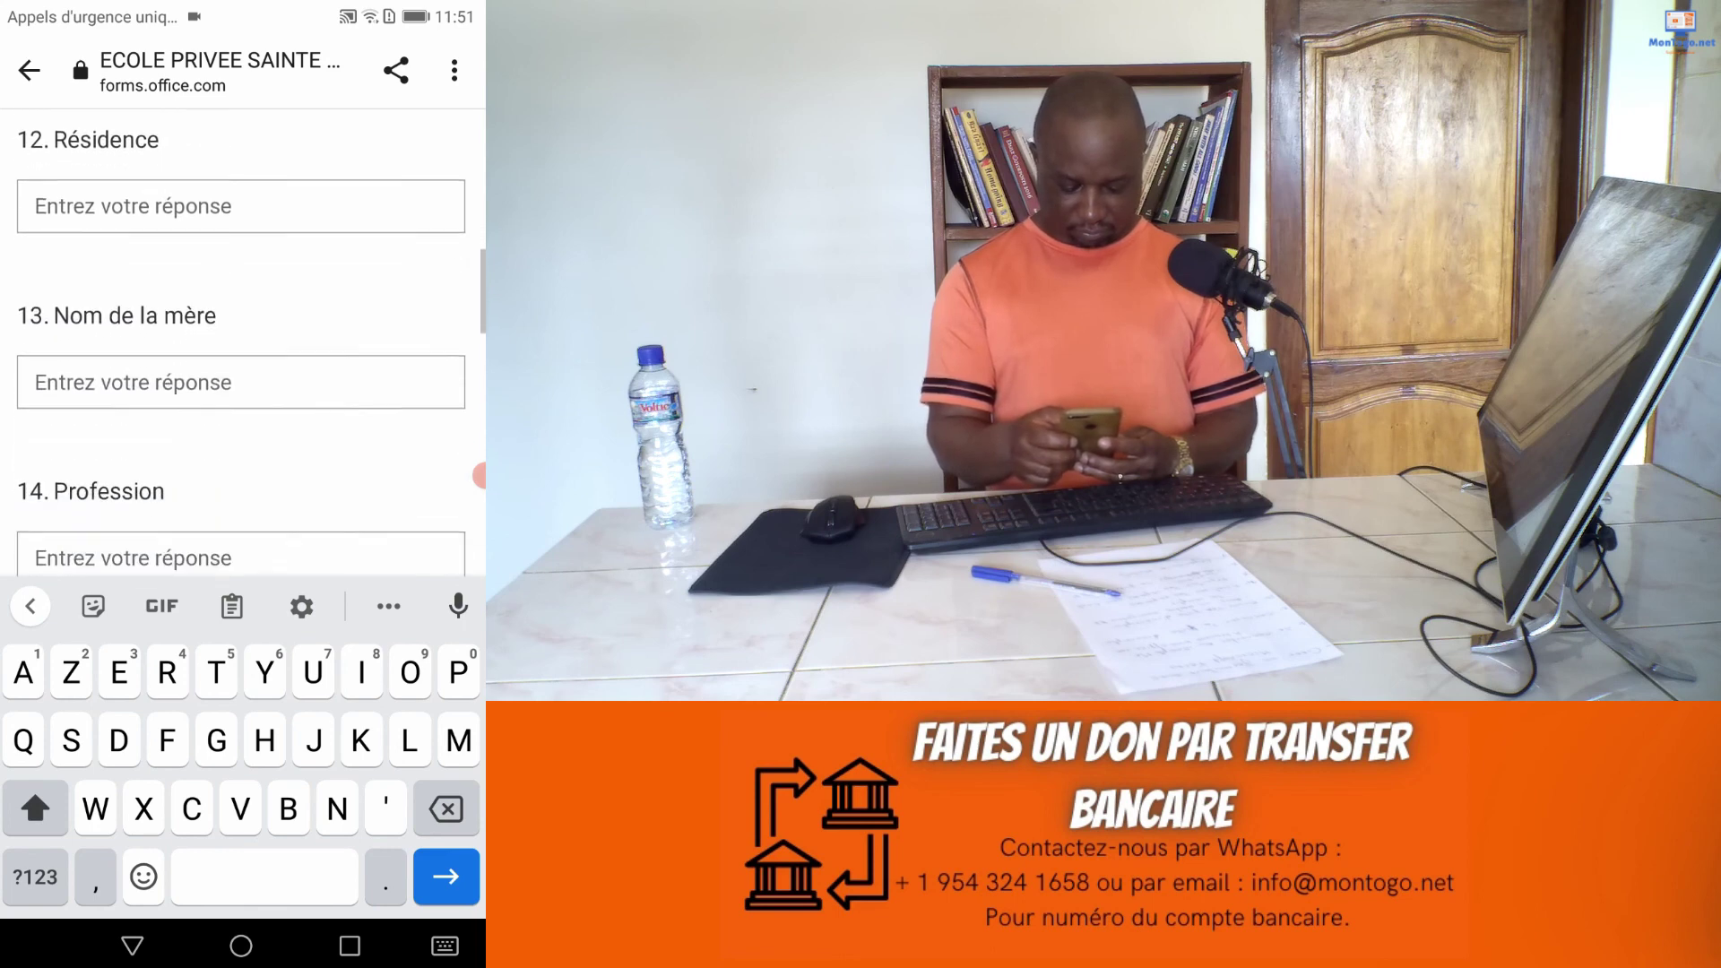
{"action": "left_click", "coordinate": [240, 281]}
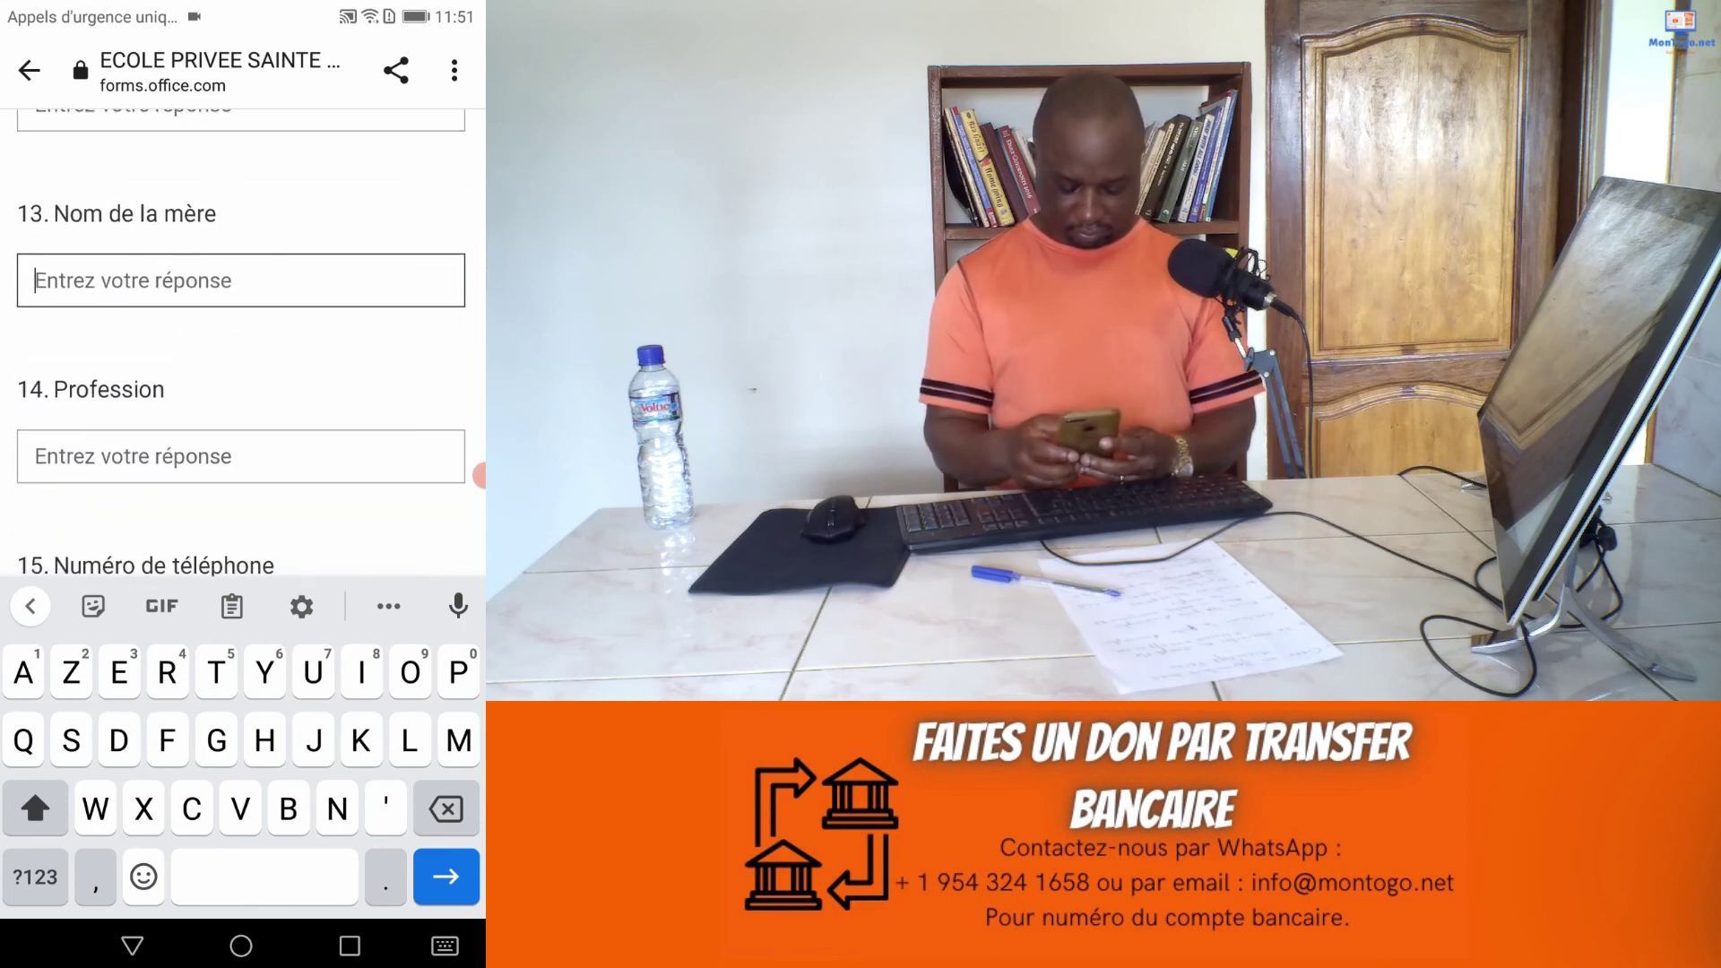
{"action": "type", "text": "Asso"}
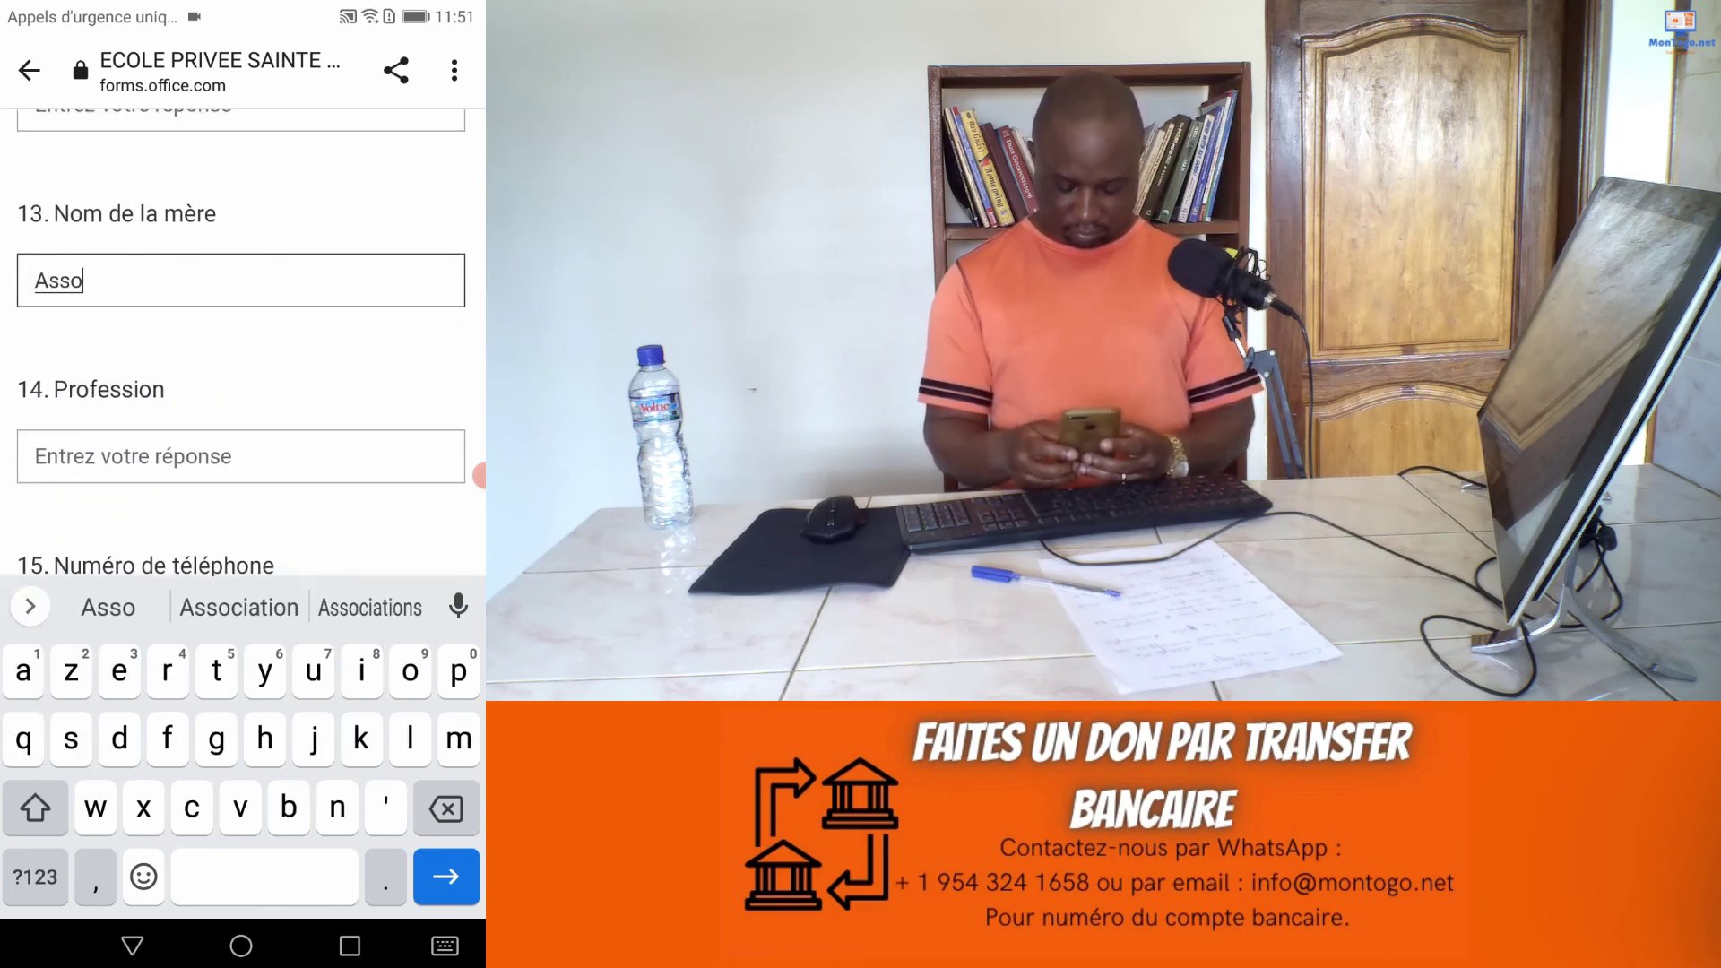
{"action": "type", "text": "gba"}
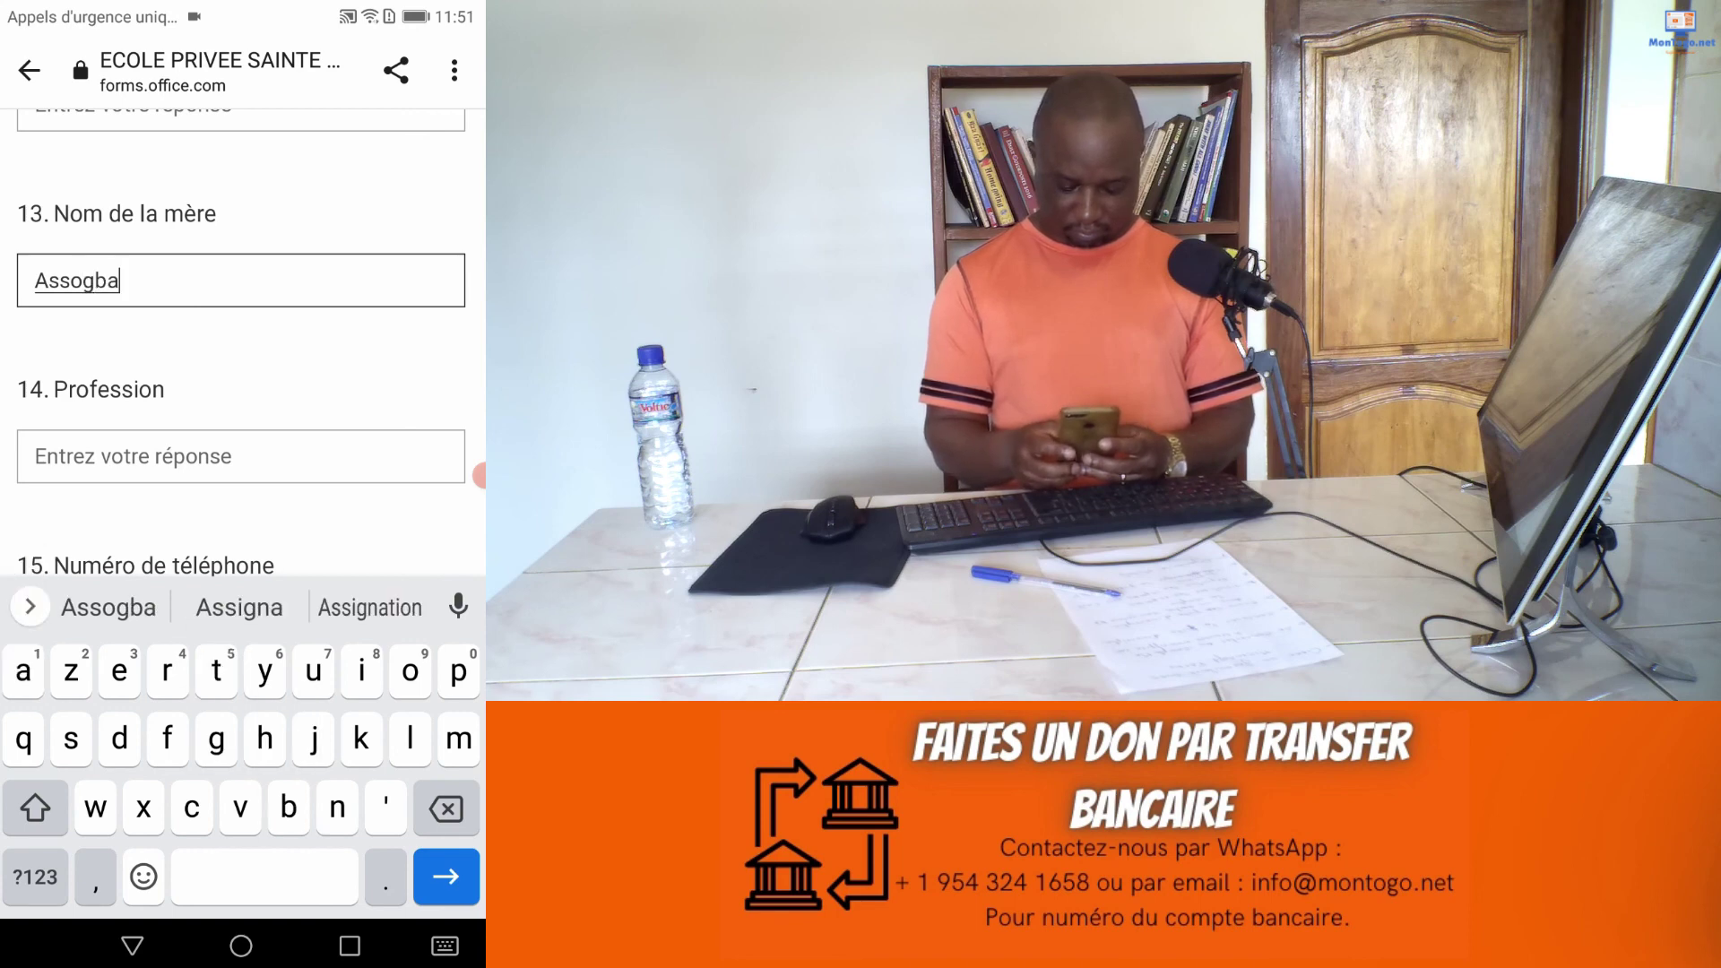
{"action": "scroll", "coordinate": [242, 350], "scroll_direction": "down", "scroll_amount": 5}
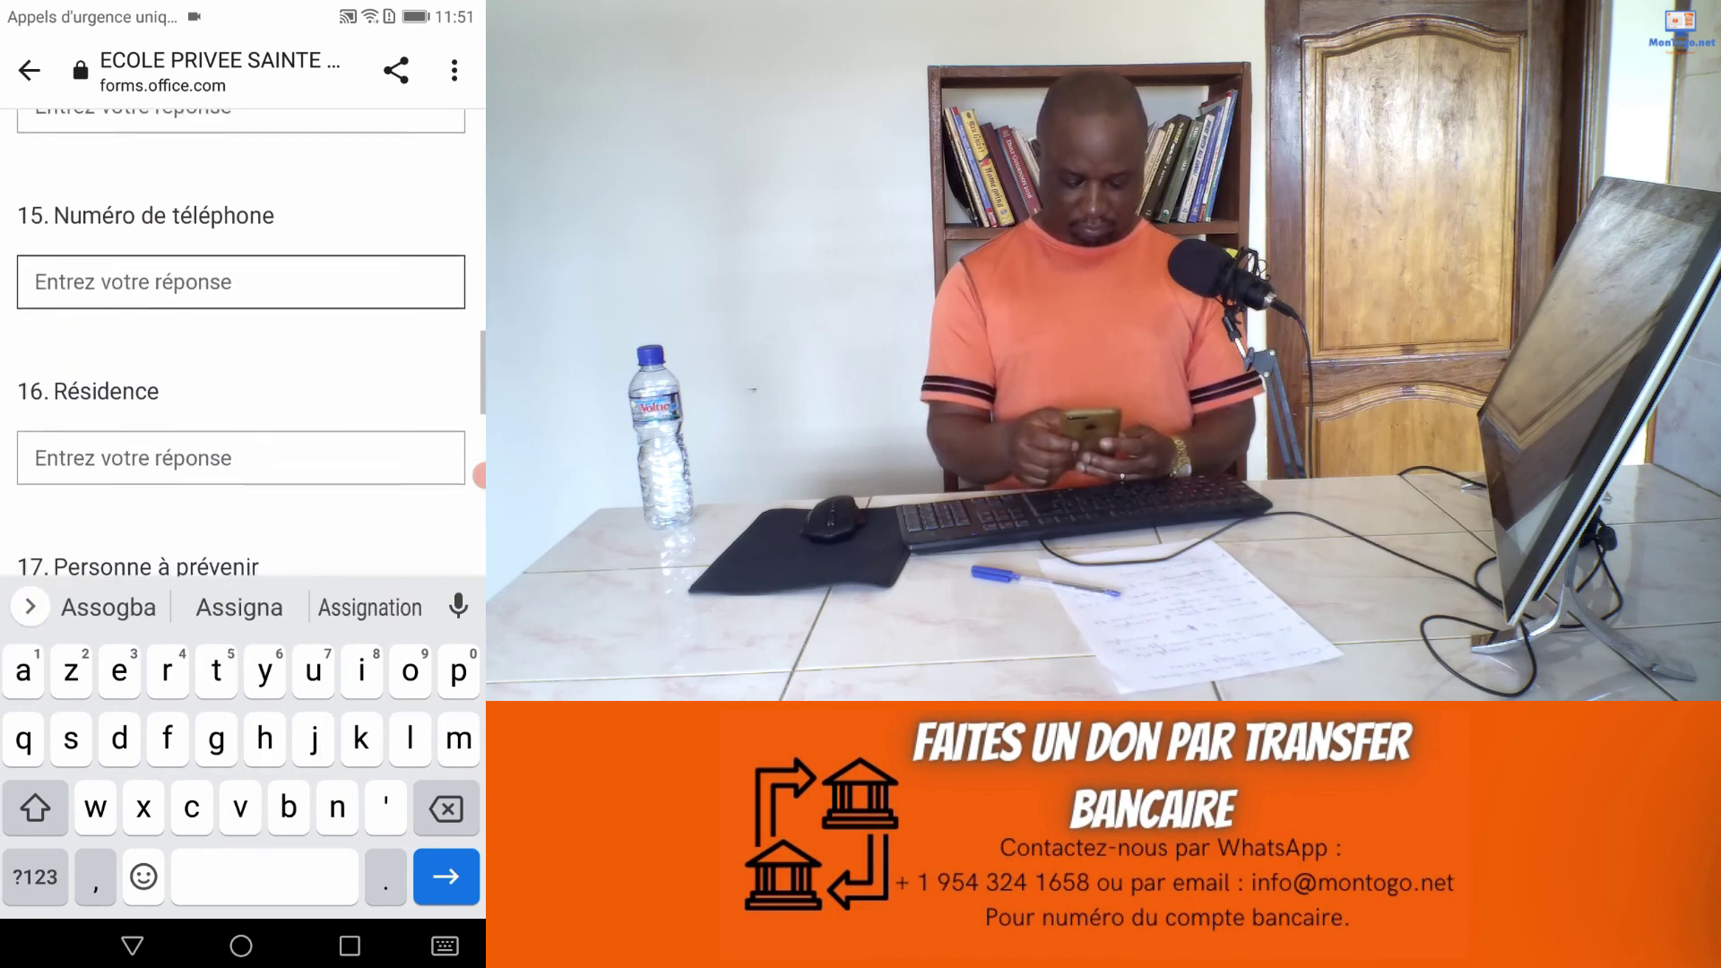
{"action": "left_click", "coordinate": [240, 274]}
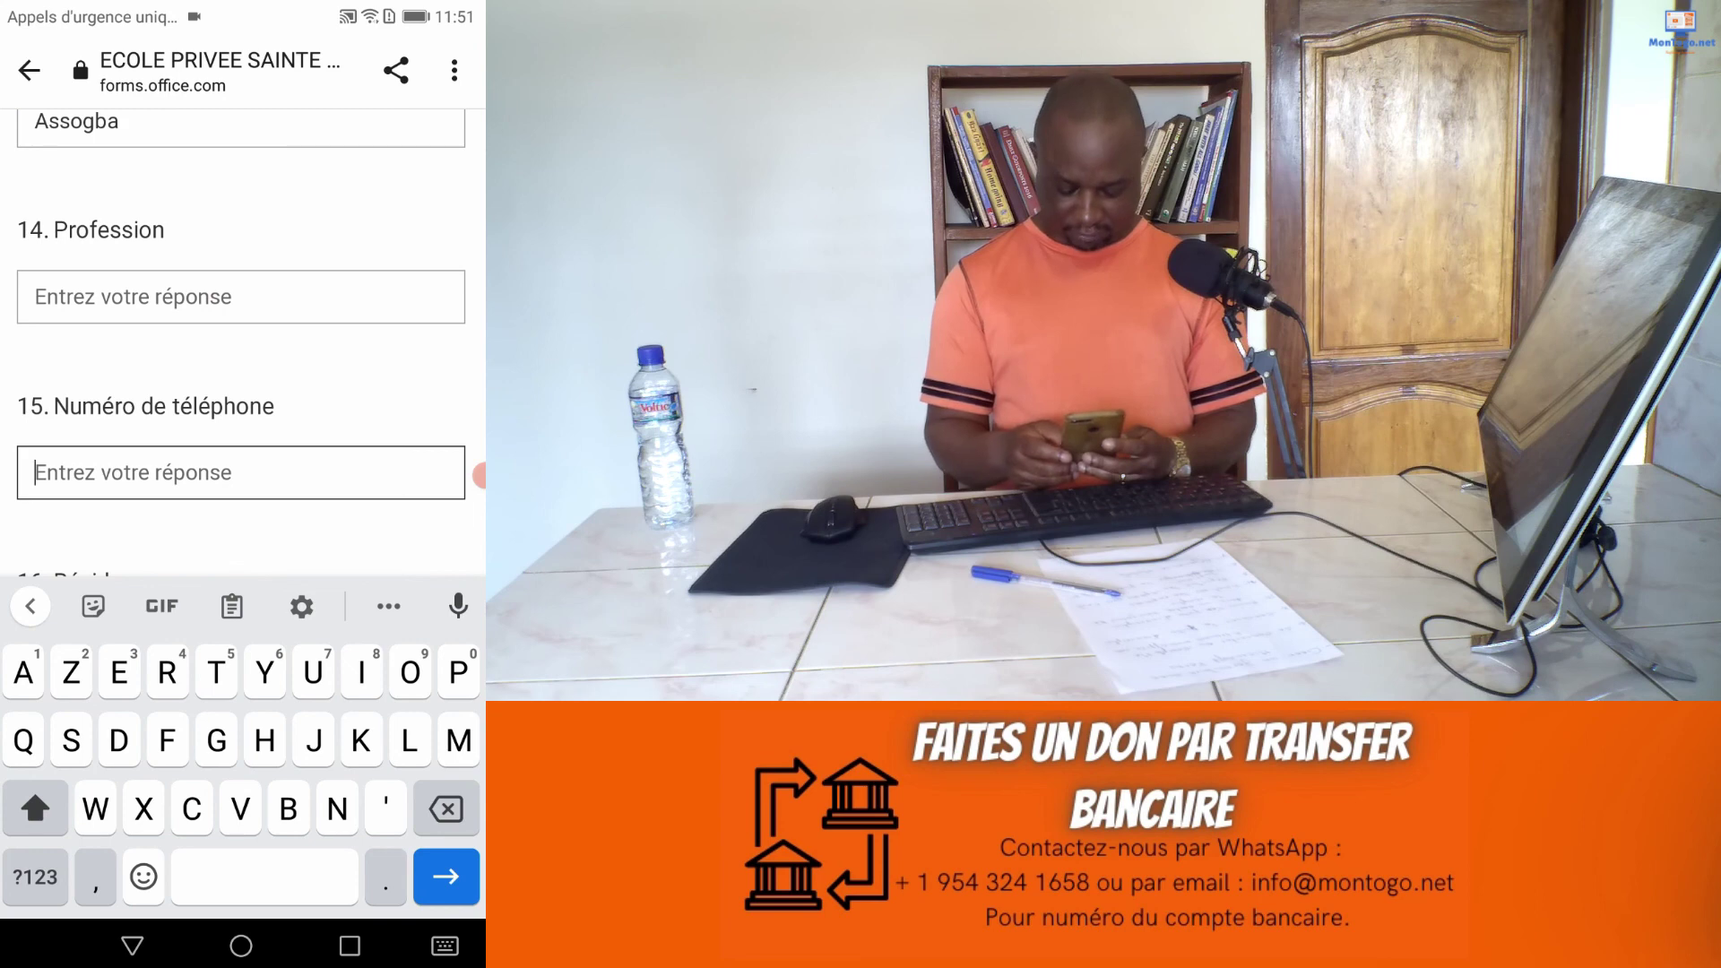
{"action": "left_click", "coordinate": [35, 877]}
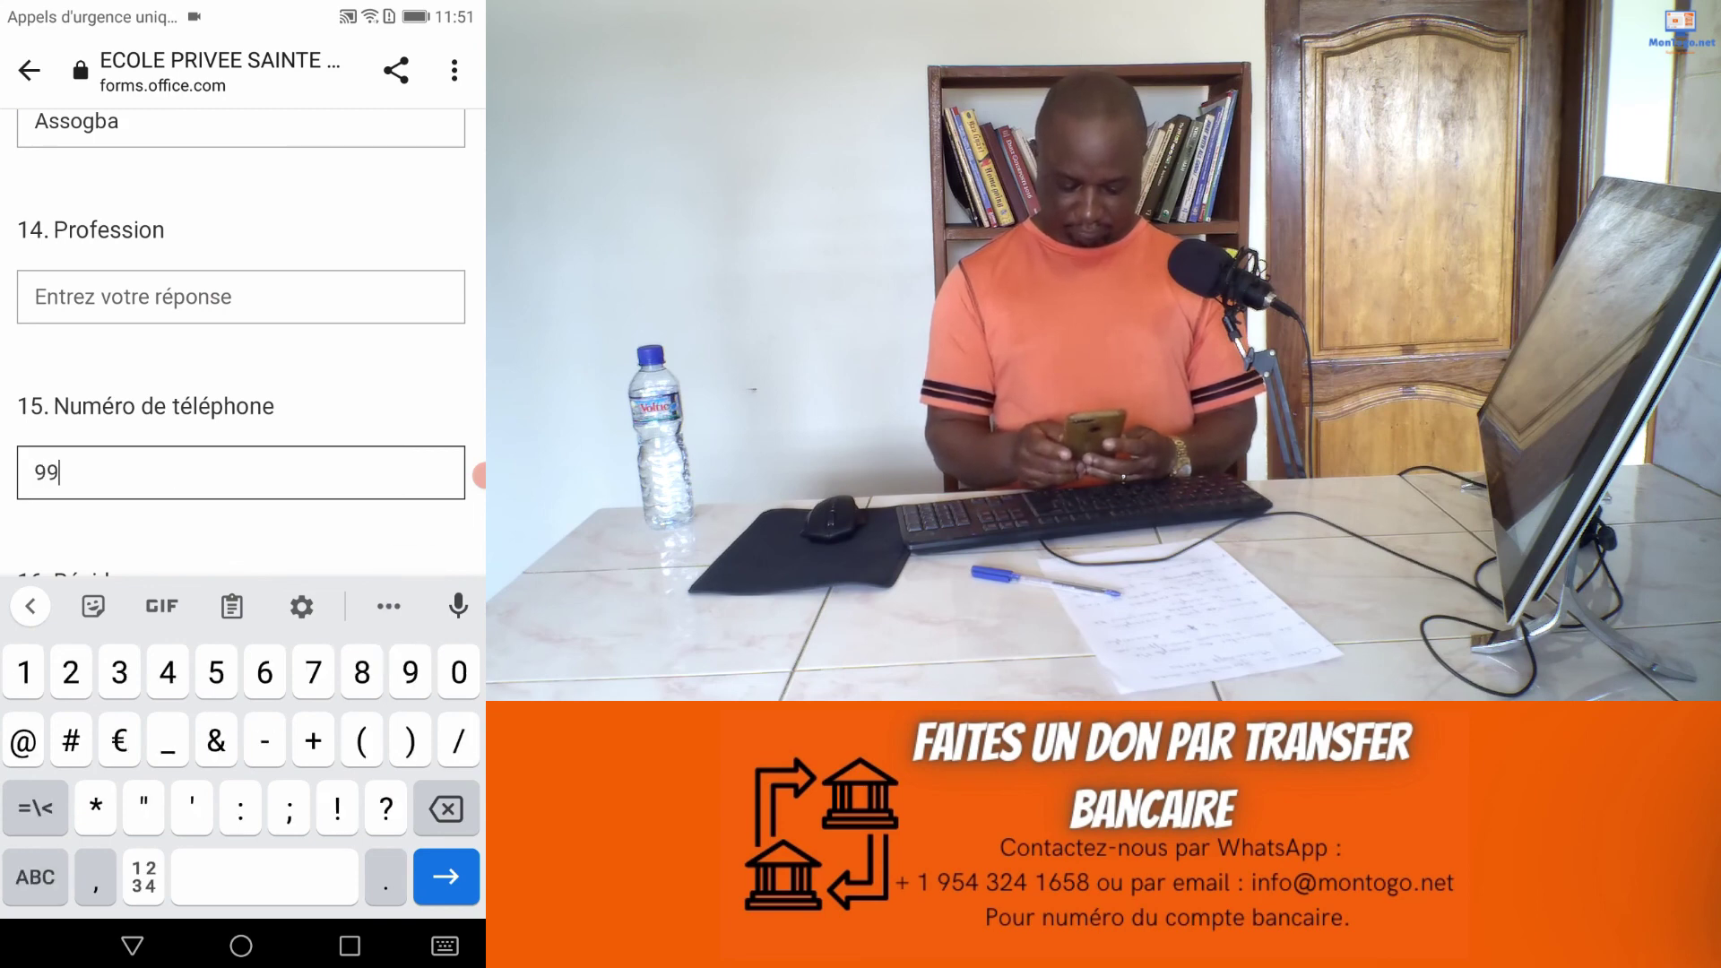
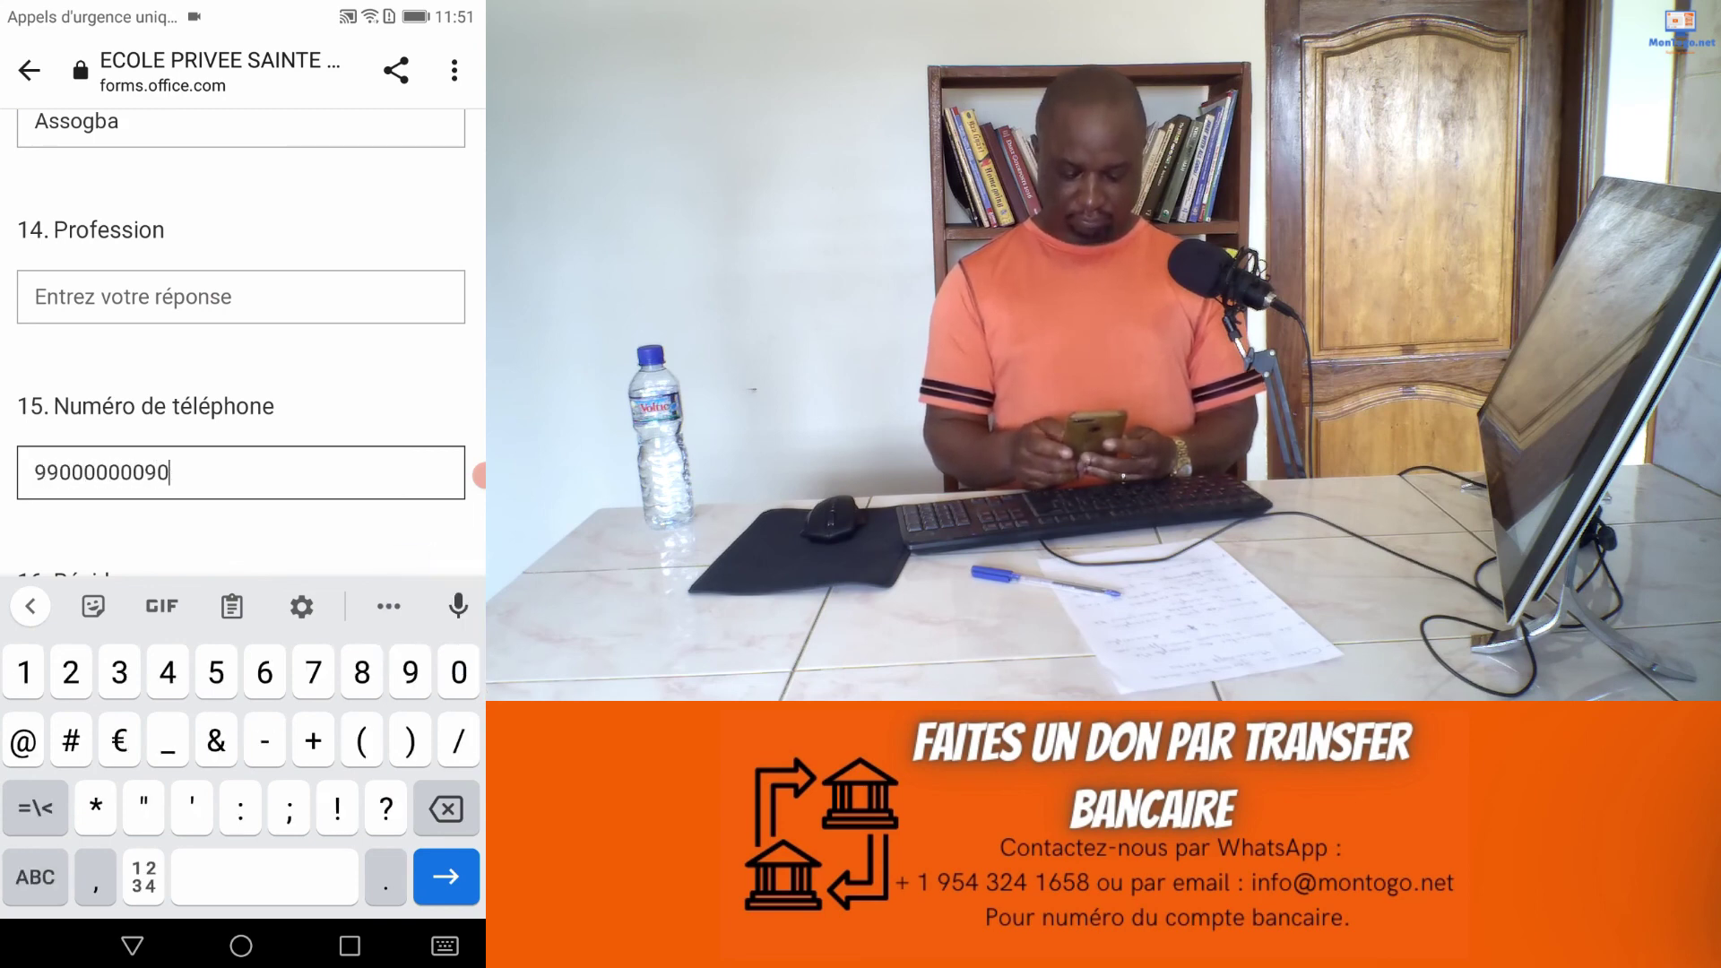
Step: Submit the completed registration form
{"action": "scroll", "coordinate": [242, 340], "scroll_direction": "down", "scroll_amount": 5}
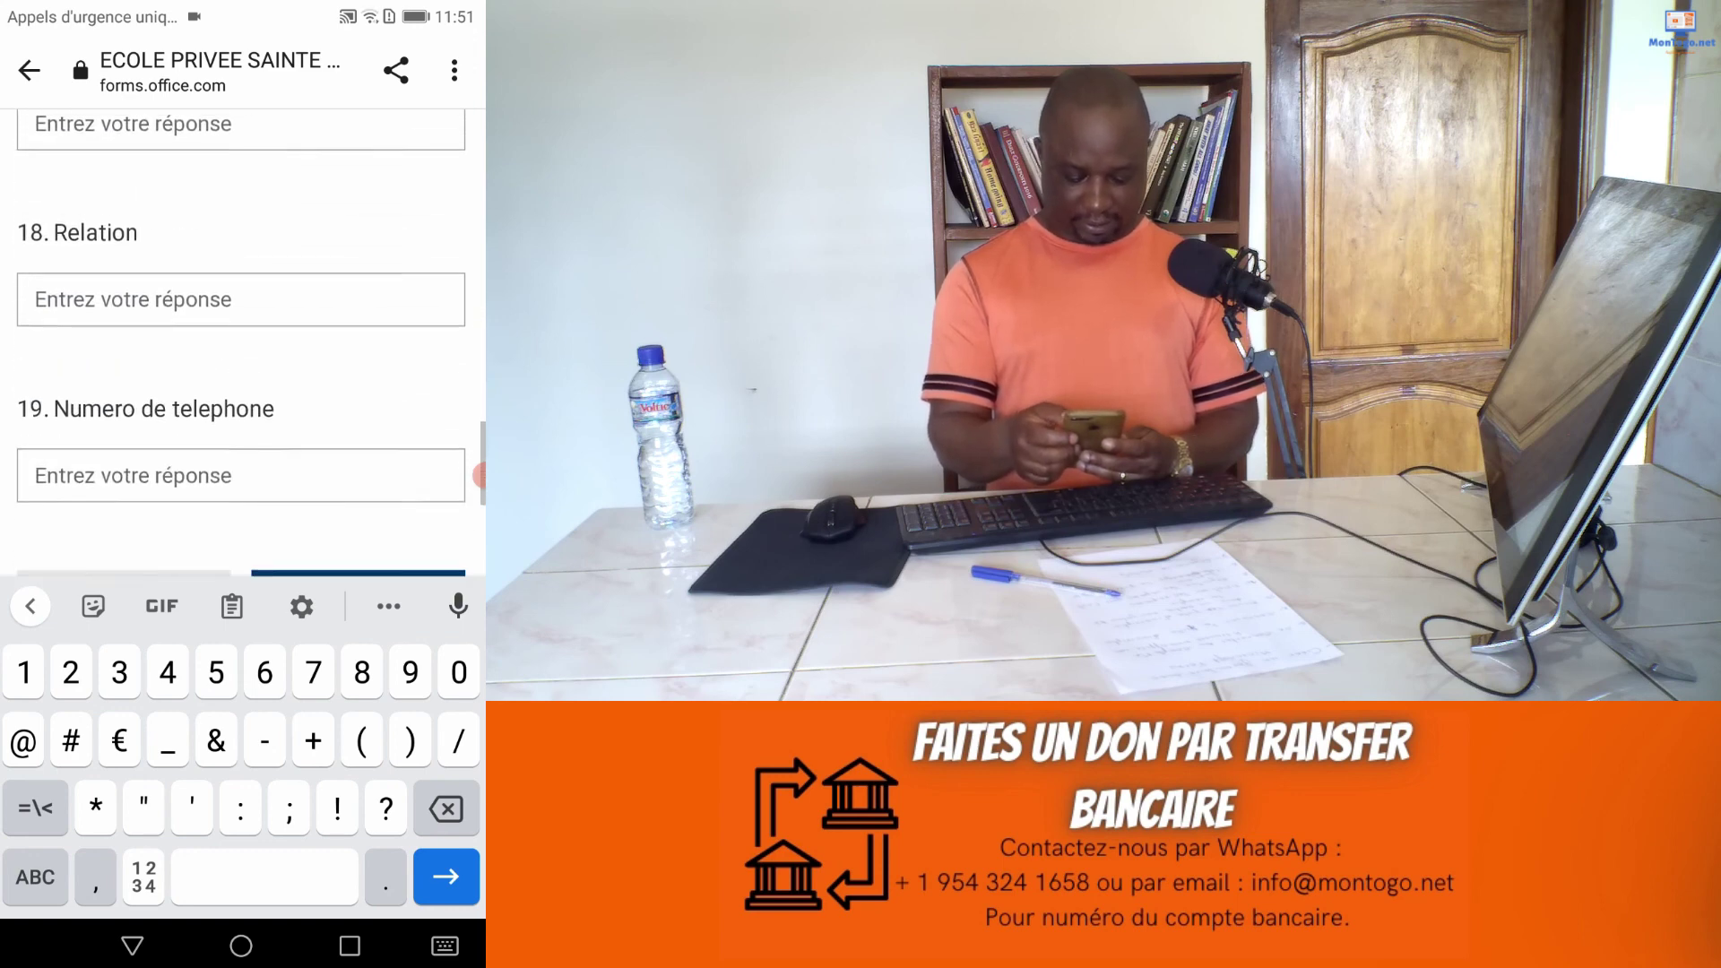
{"action": "scroll", "coordinate": [242, 340], "scroll_direction": "down", "scroll_amount": 3}
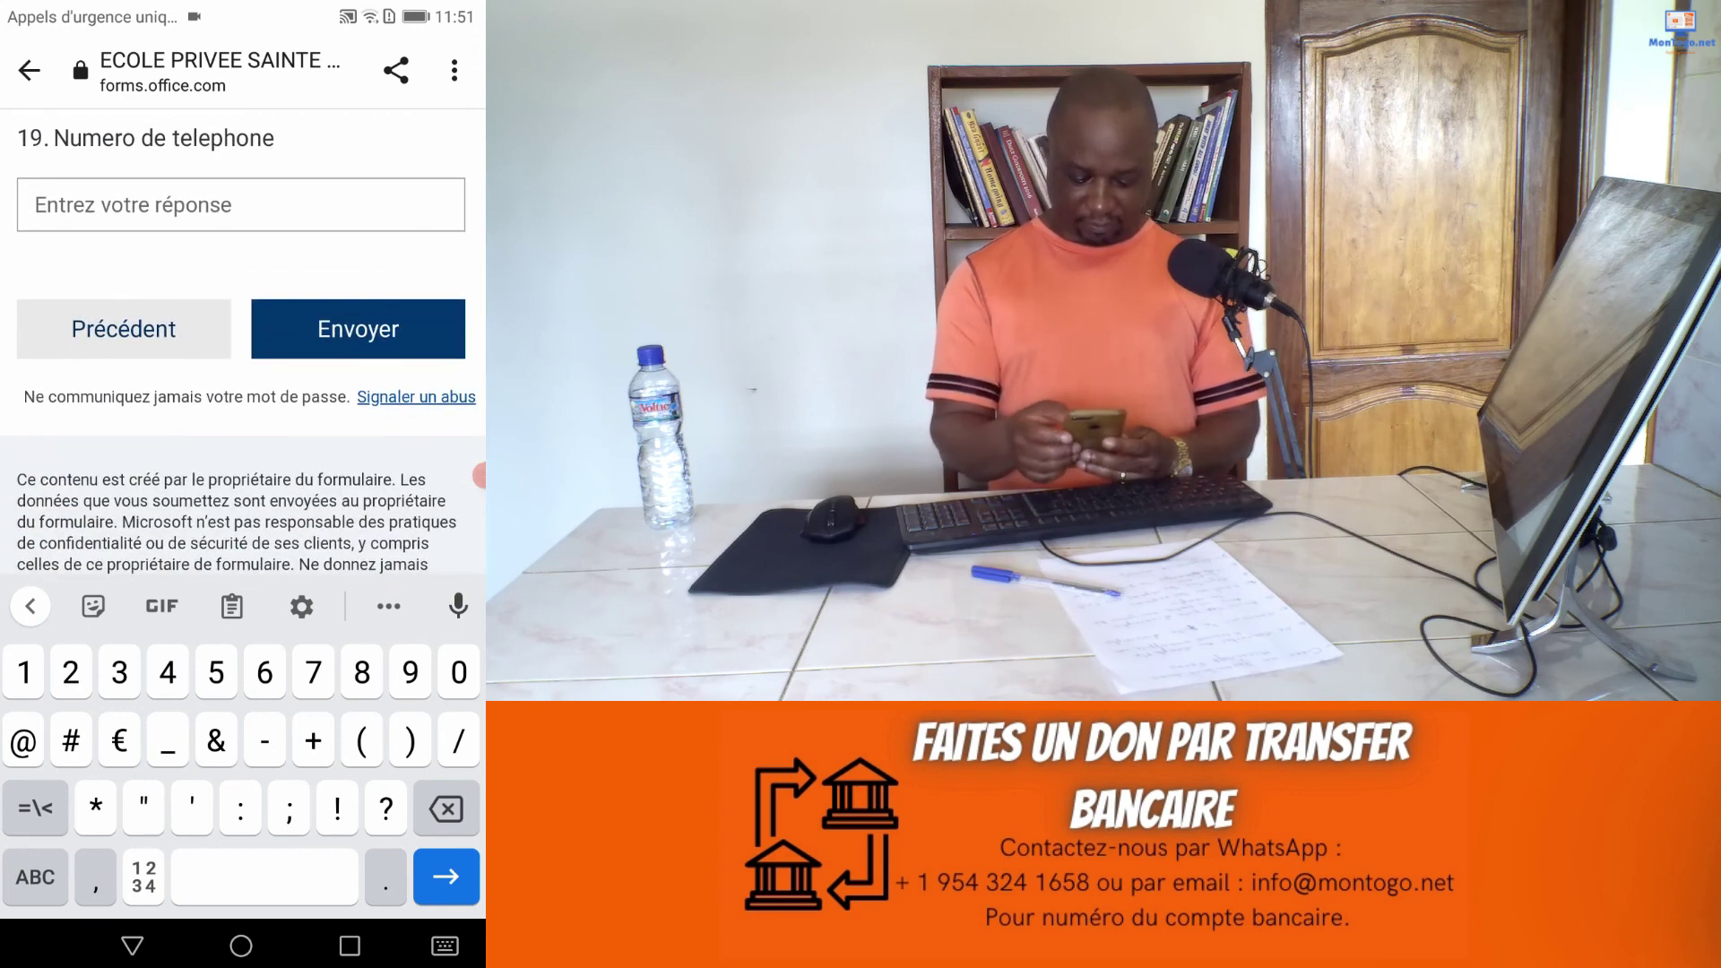
{"action": "left_click", "coordinate": [357, 329]}
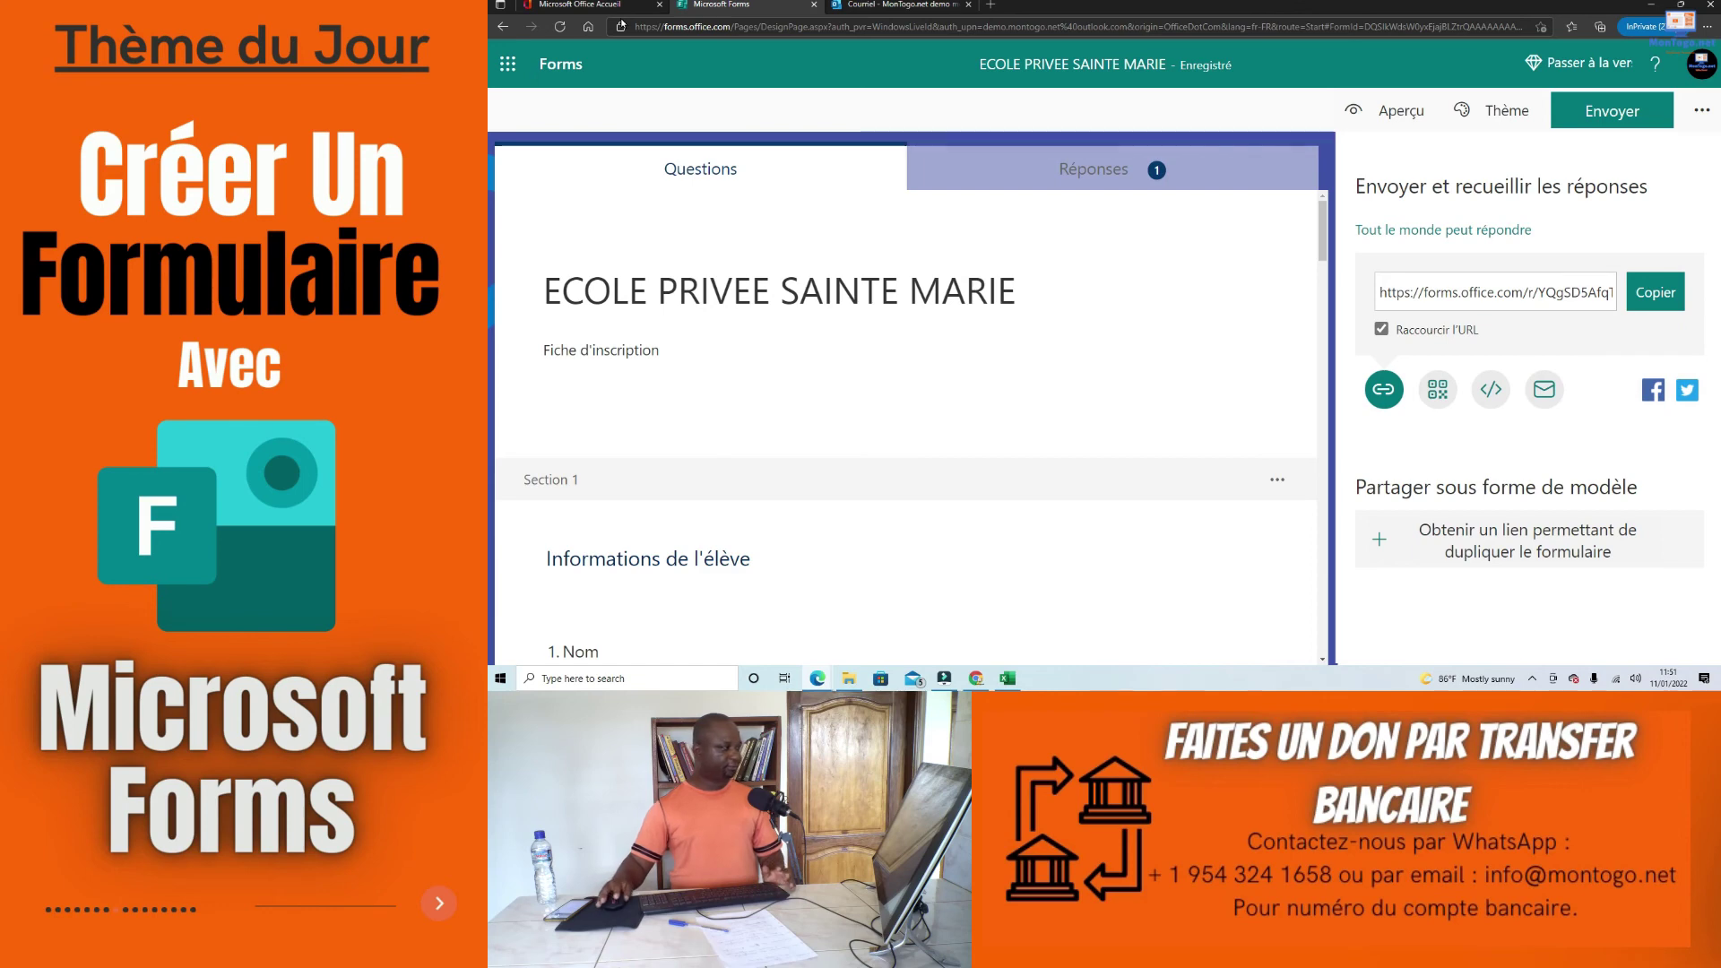
Step: Reload the form and view the Réponses summary, now showing 2 responses
{"action": "left_click", "coordinate": [560, 27]}
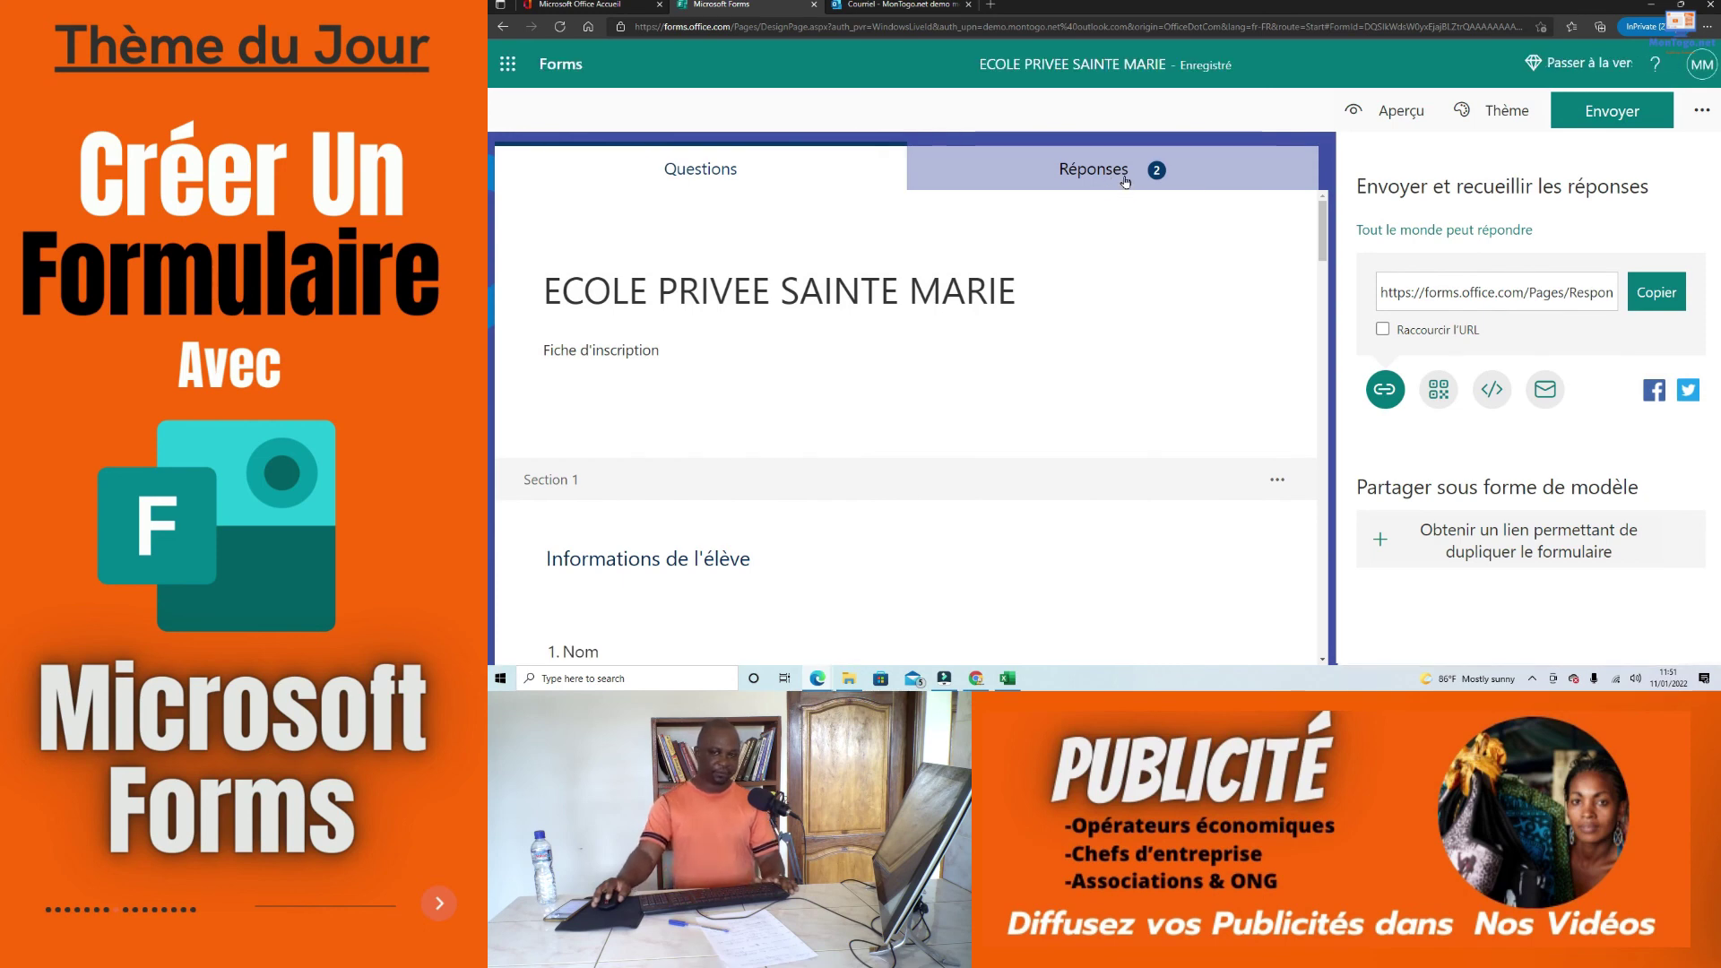
{"action": "left_click", "coordinate": [1122, 174]}
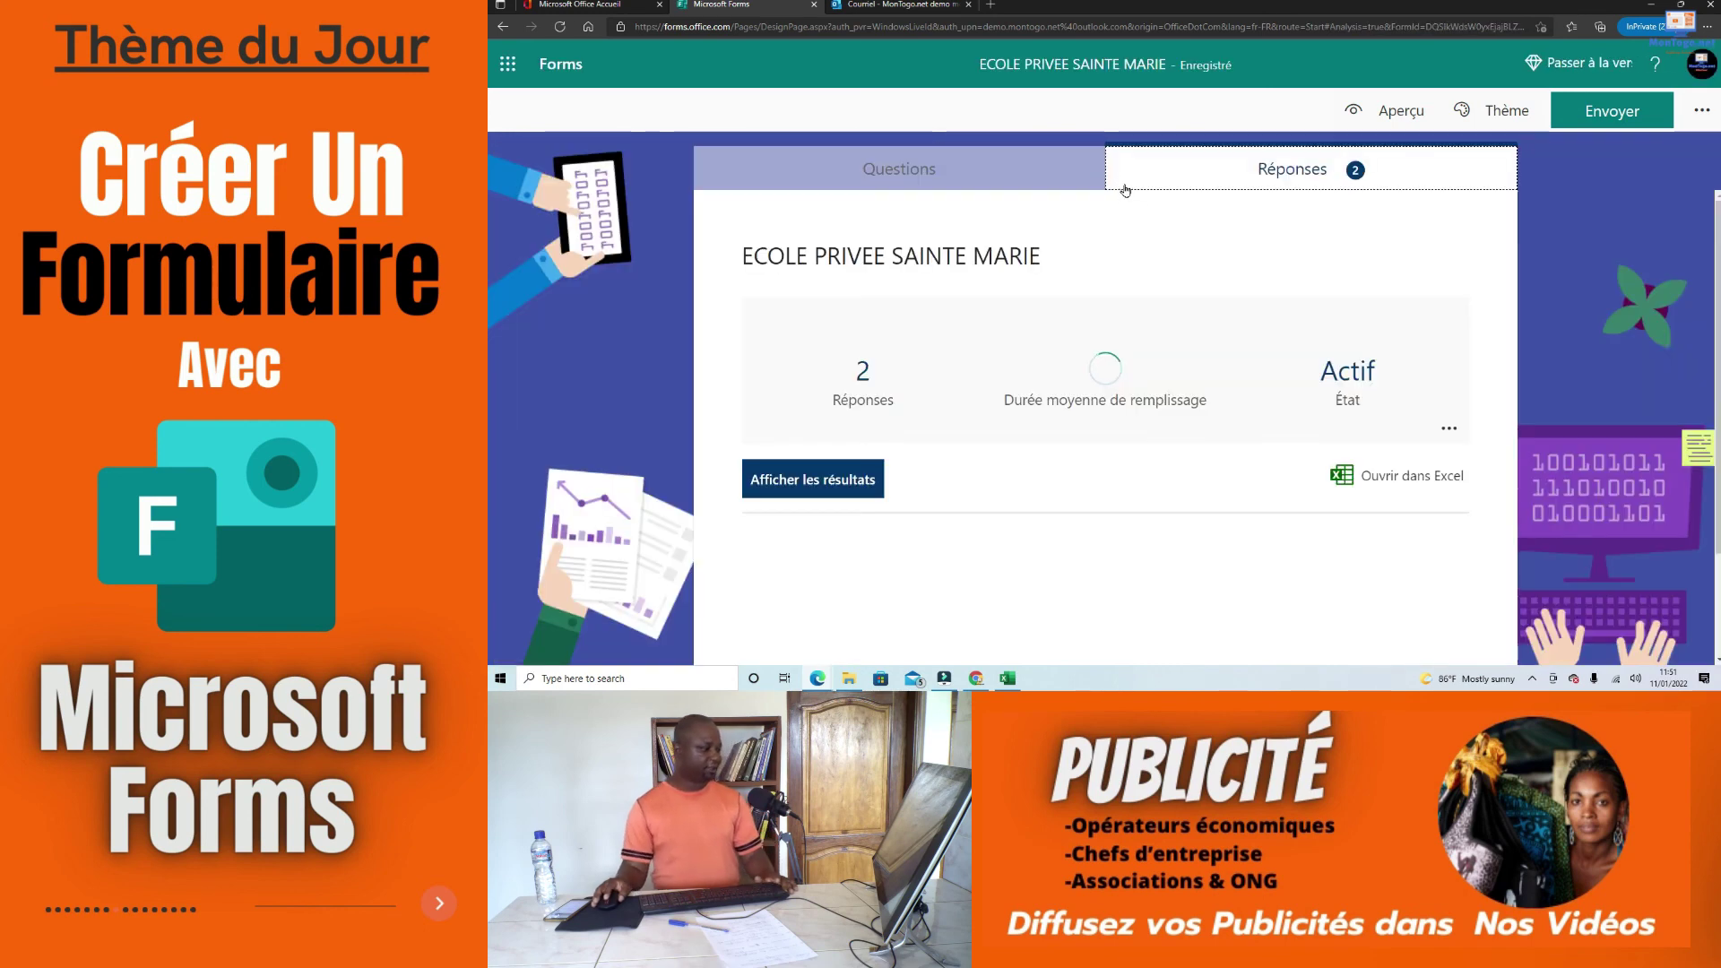
Step: Review the two responses in the summary, then export them with Ouvrir dans Excel
{"action": "scroll", "coordinate": [1043, 418], "scroll_direction": "down", "scroll_amount": 3}
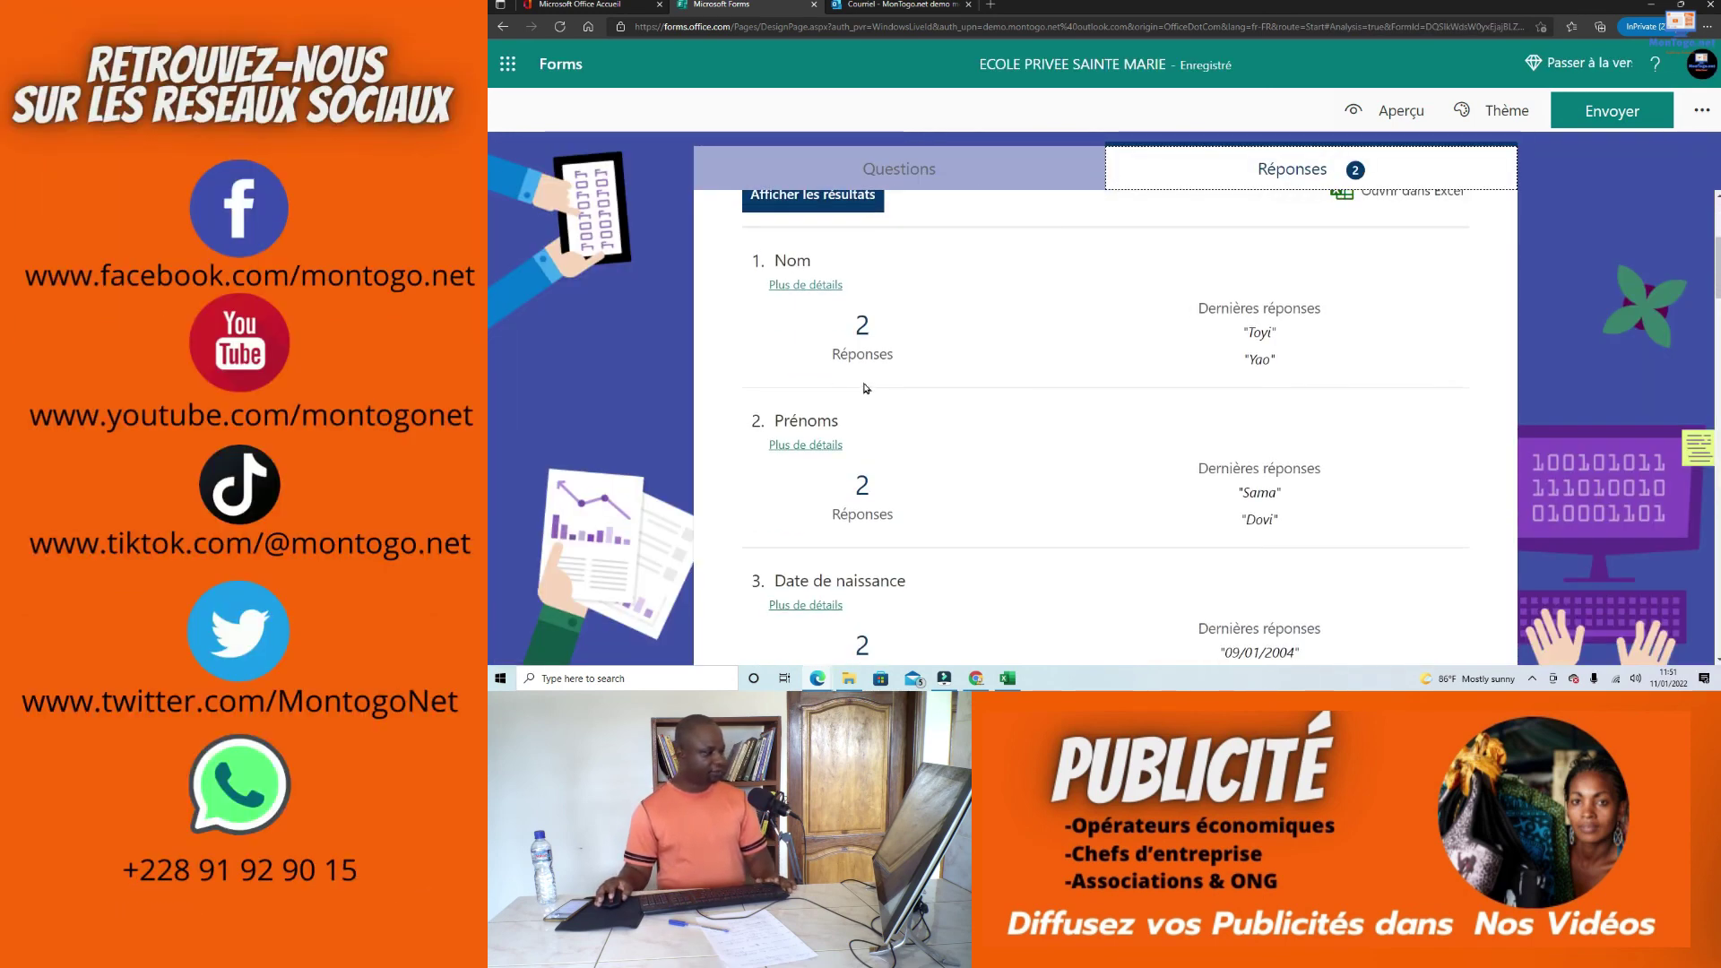
{"action": "scroll", "coordinate": [1261, 452], "scroll_direction": "up", "scroll_amount": 3}
{"action": "scroll", "coordinate": [1127, 462], "scroll_direction": "down", "scroll_amount": 2}
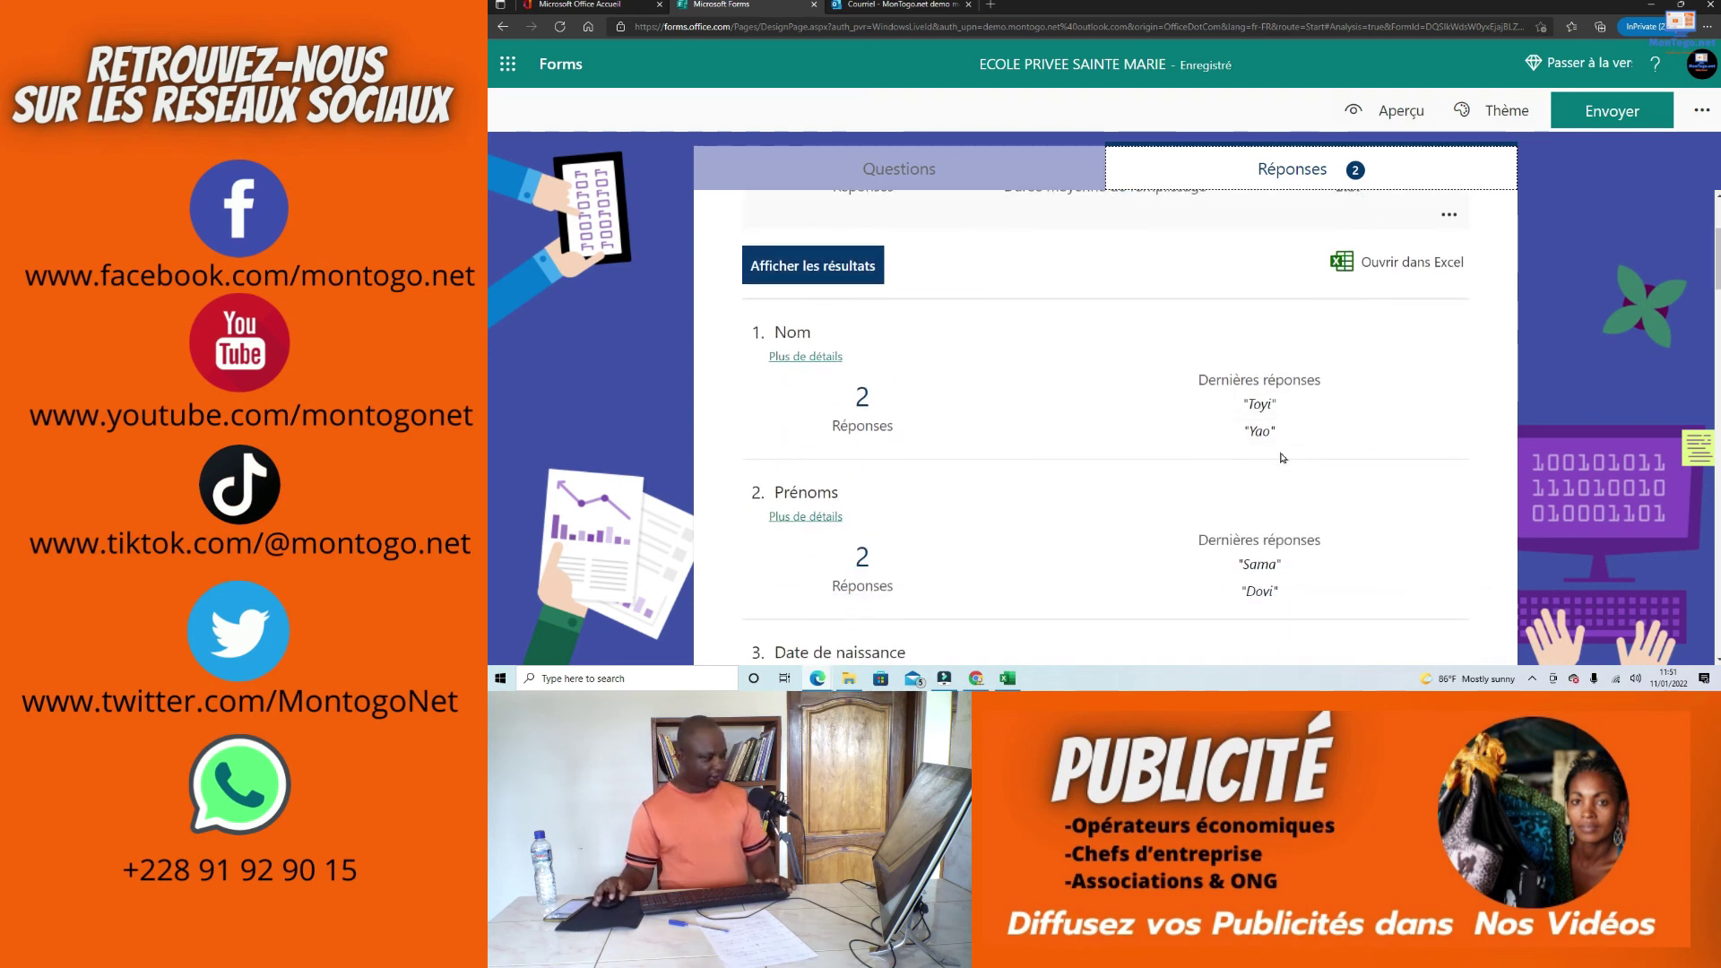
{"action": "scroll", "coordinate": [1255, 408], "scroll_direction": "down", "scroll_amount": 5}
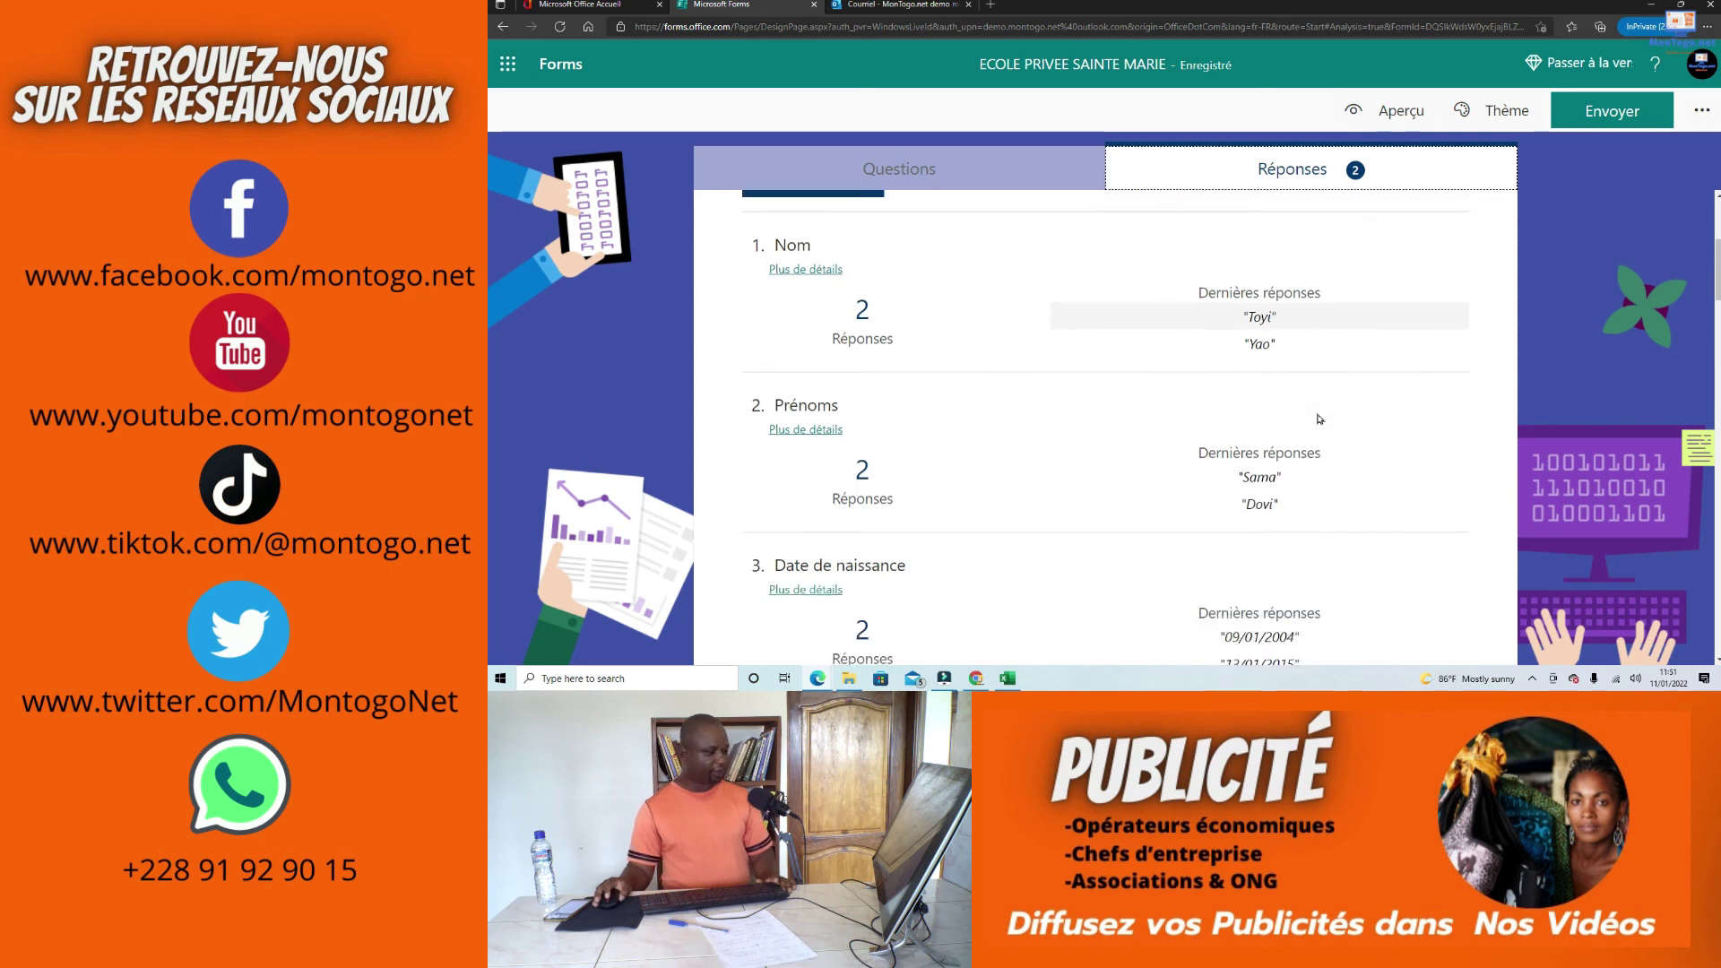
{"action": "scroll", "coordinate": [1274, 393], "scroll_direction": "down", "scroll_amount": 10}
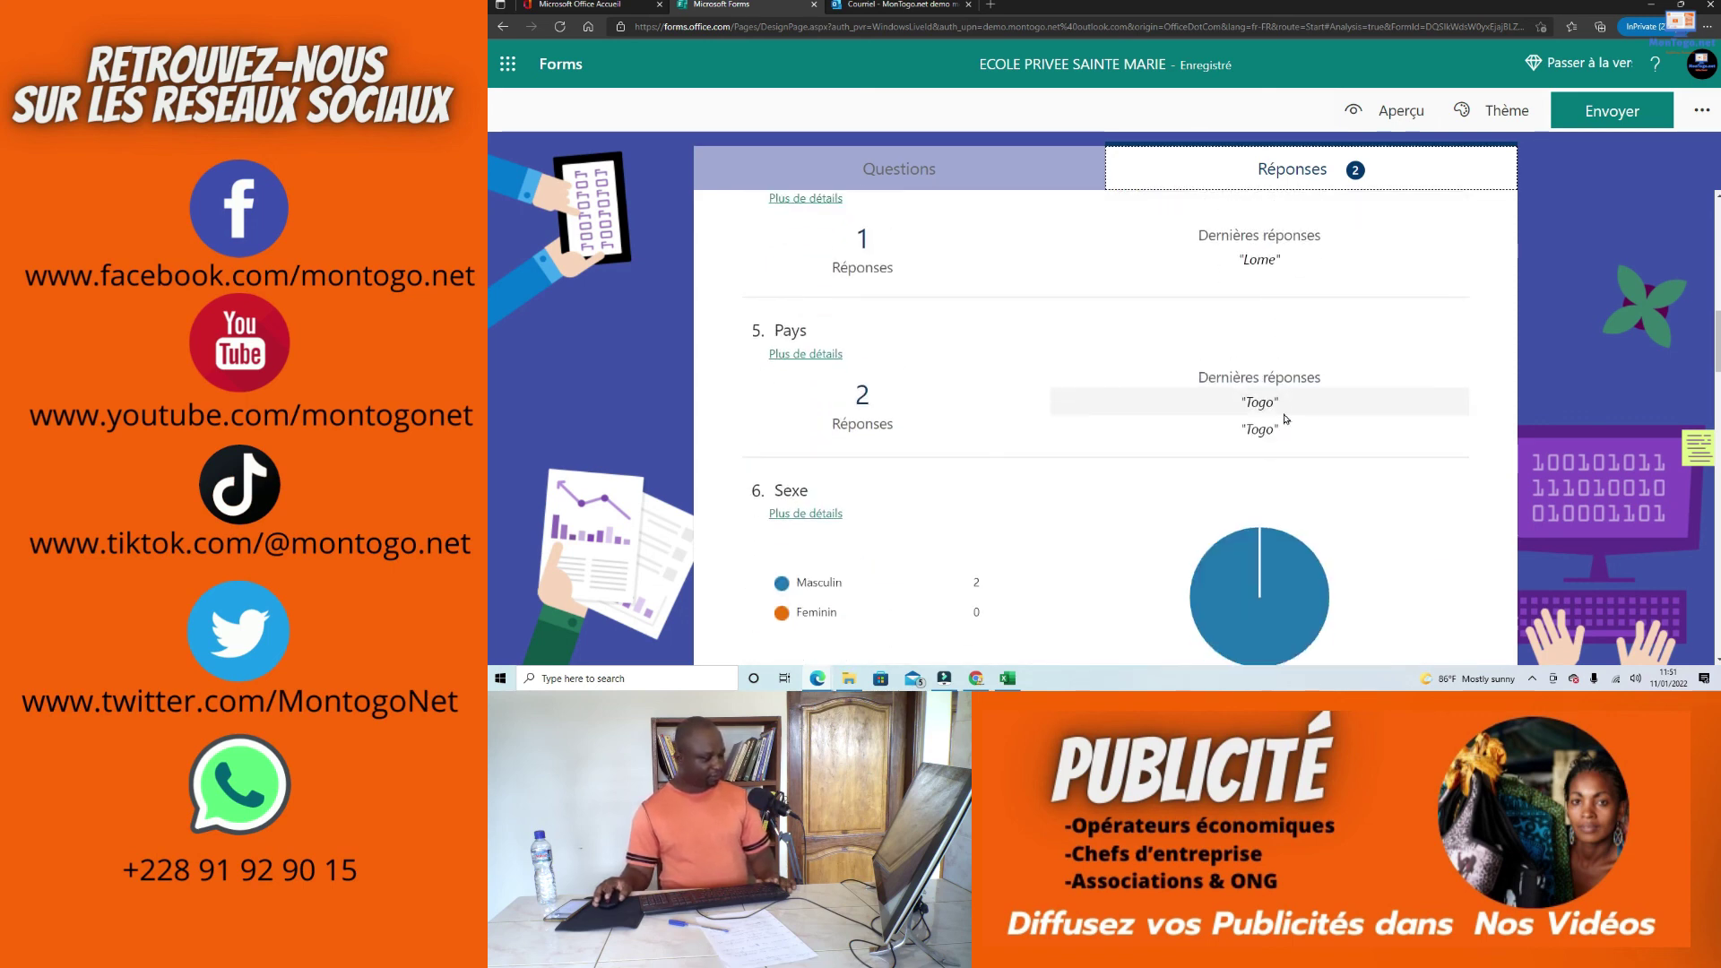
{"action": "scroll", "coordinate": [1300, 491], "scroll_direction": "down", "scroll_amount": 4}
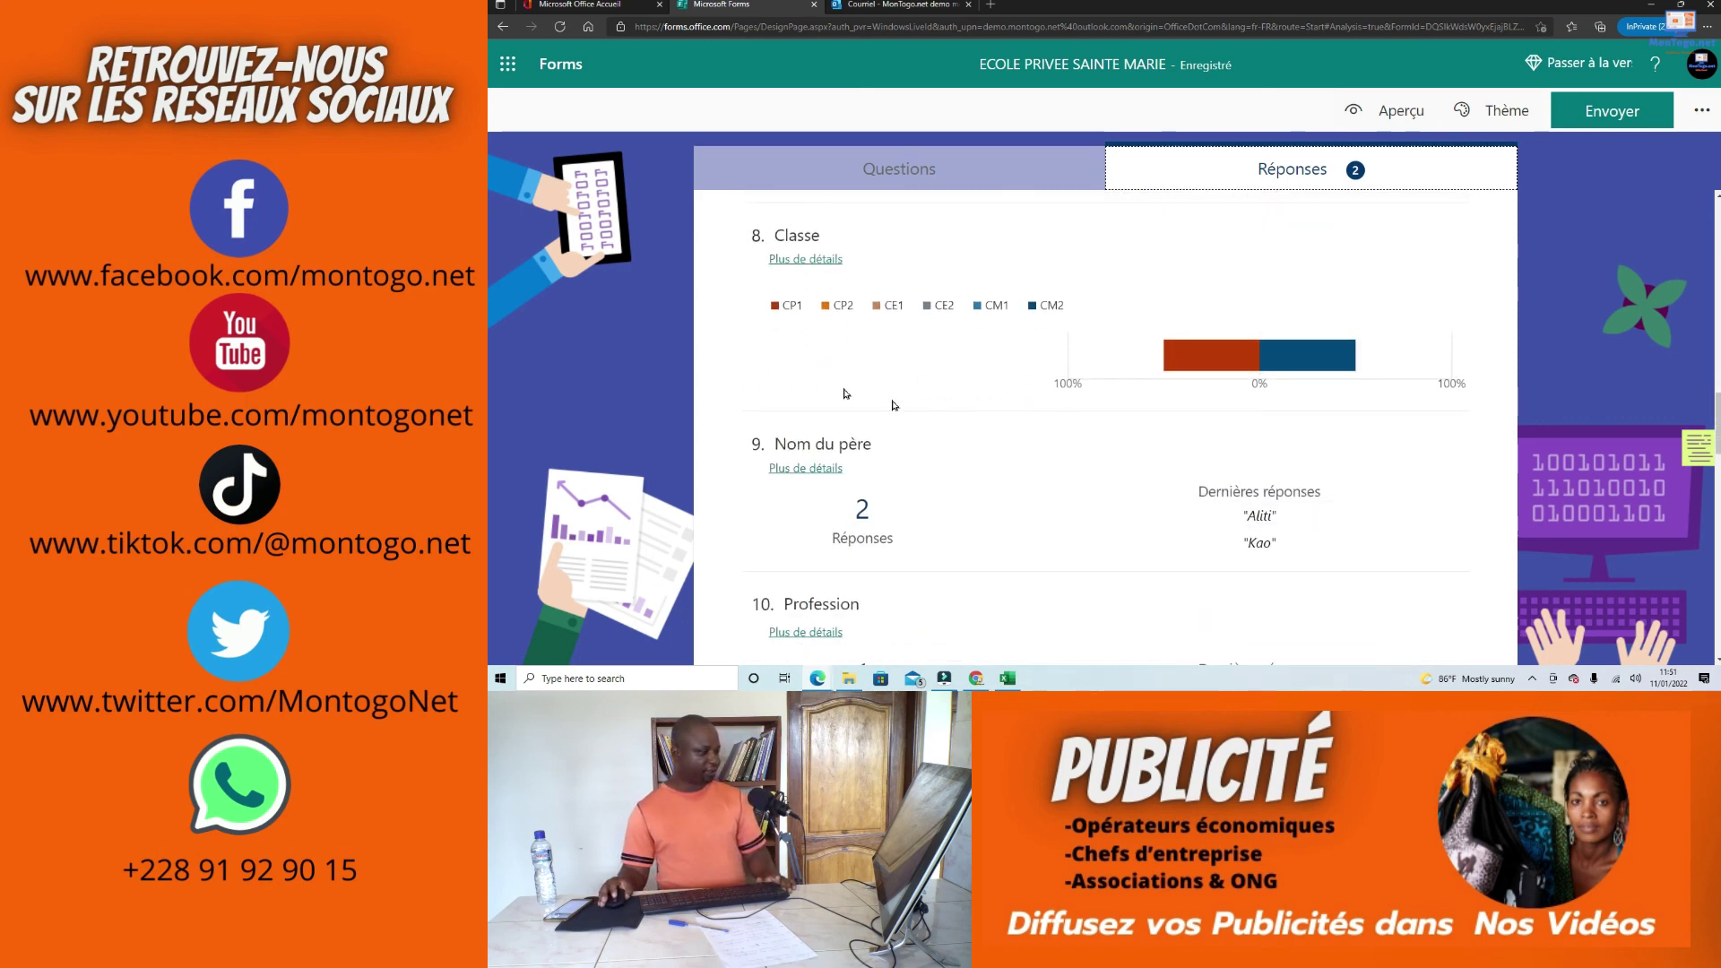
{"action": "scroll", "coordinate": [1188, 410], "scroll_direction": "down", "scroll_amount": 5}
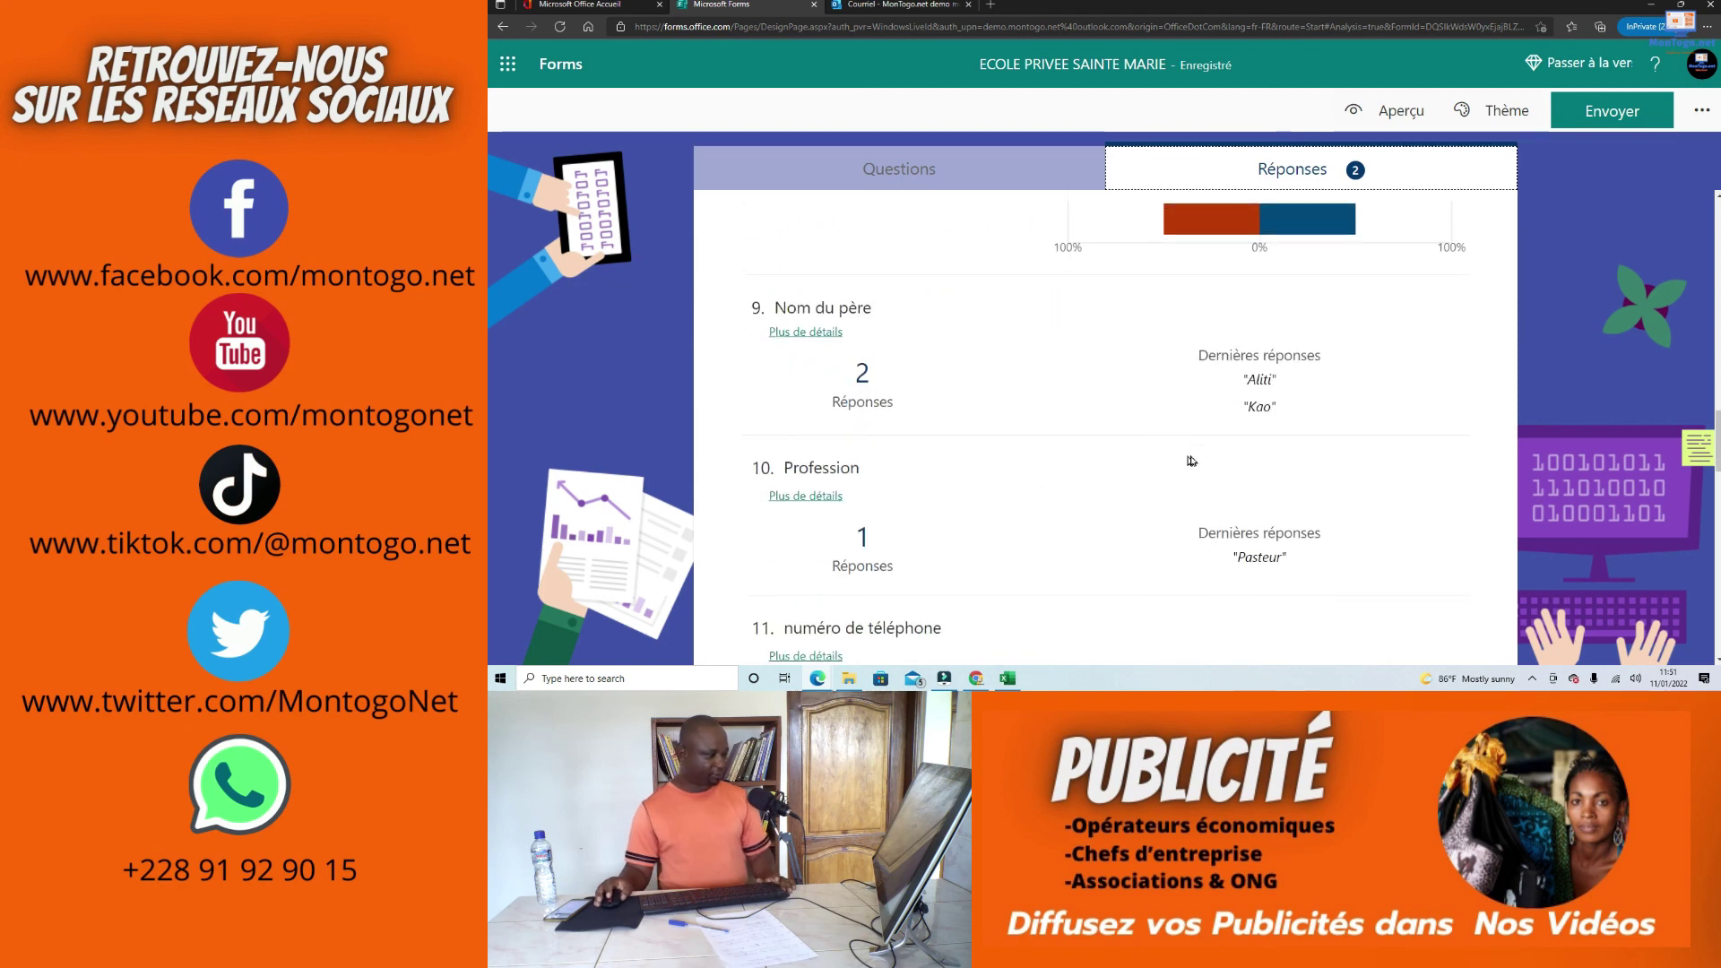
{"action": "scroll", "coordinate": [1188, 410], "scroll_direction": "down", "scroll_amount": 5}
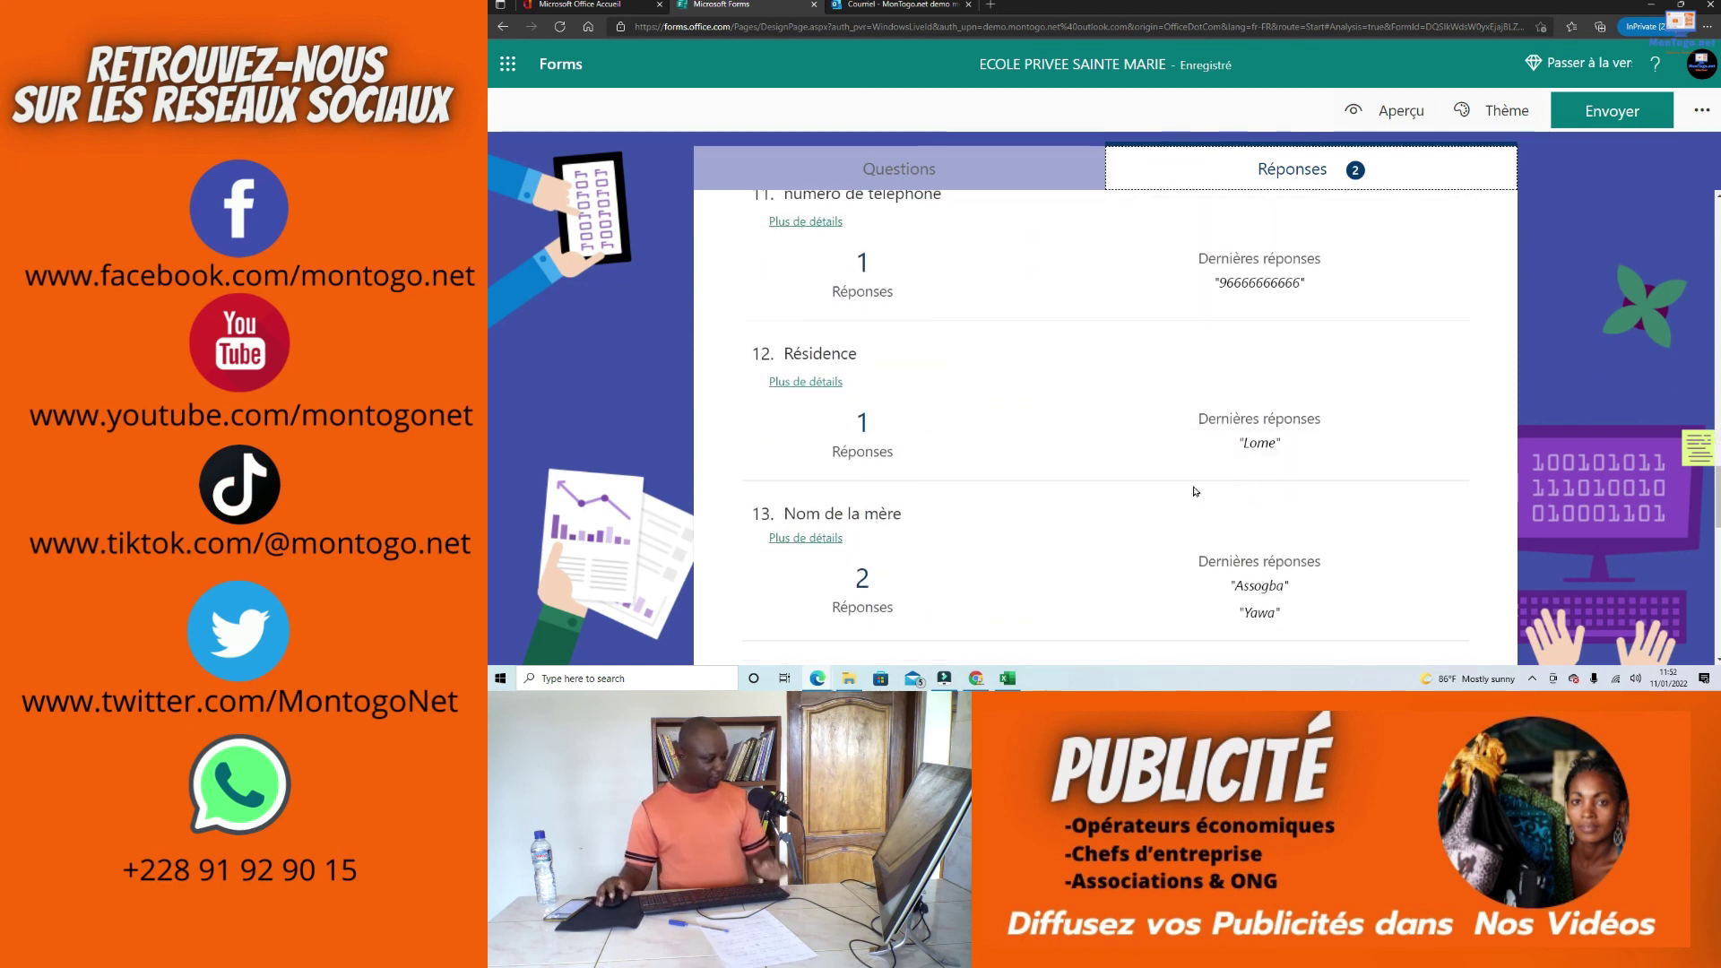
{"action": "scroll", "coordinate": [1052, 521], "scroll_direction": "down", "scroll_amount": 4}
{"action": "scroll", "coordinate": [1067, 502], "scroll_direction": "up", "scroll_amount": 15}
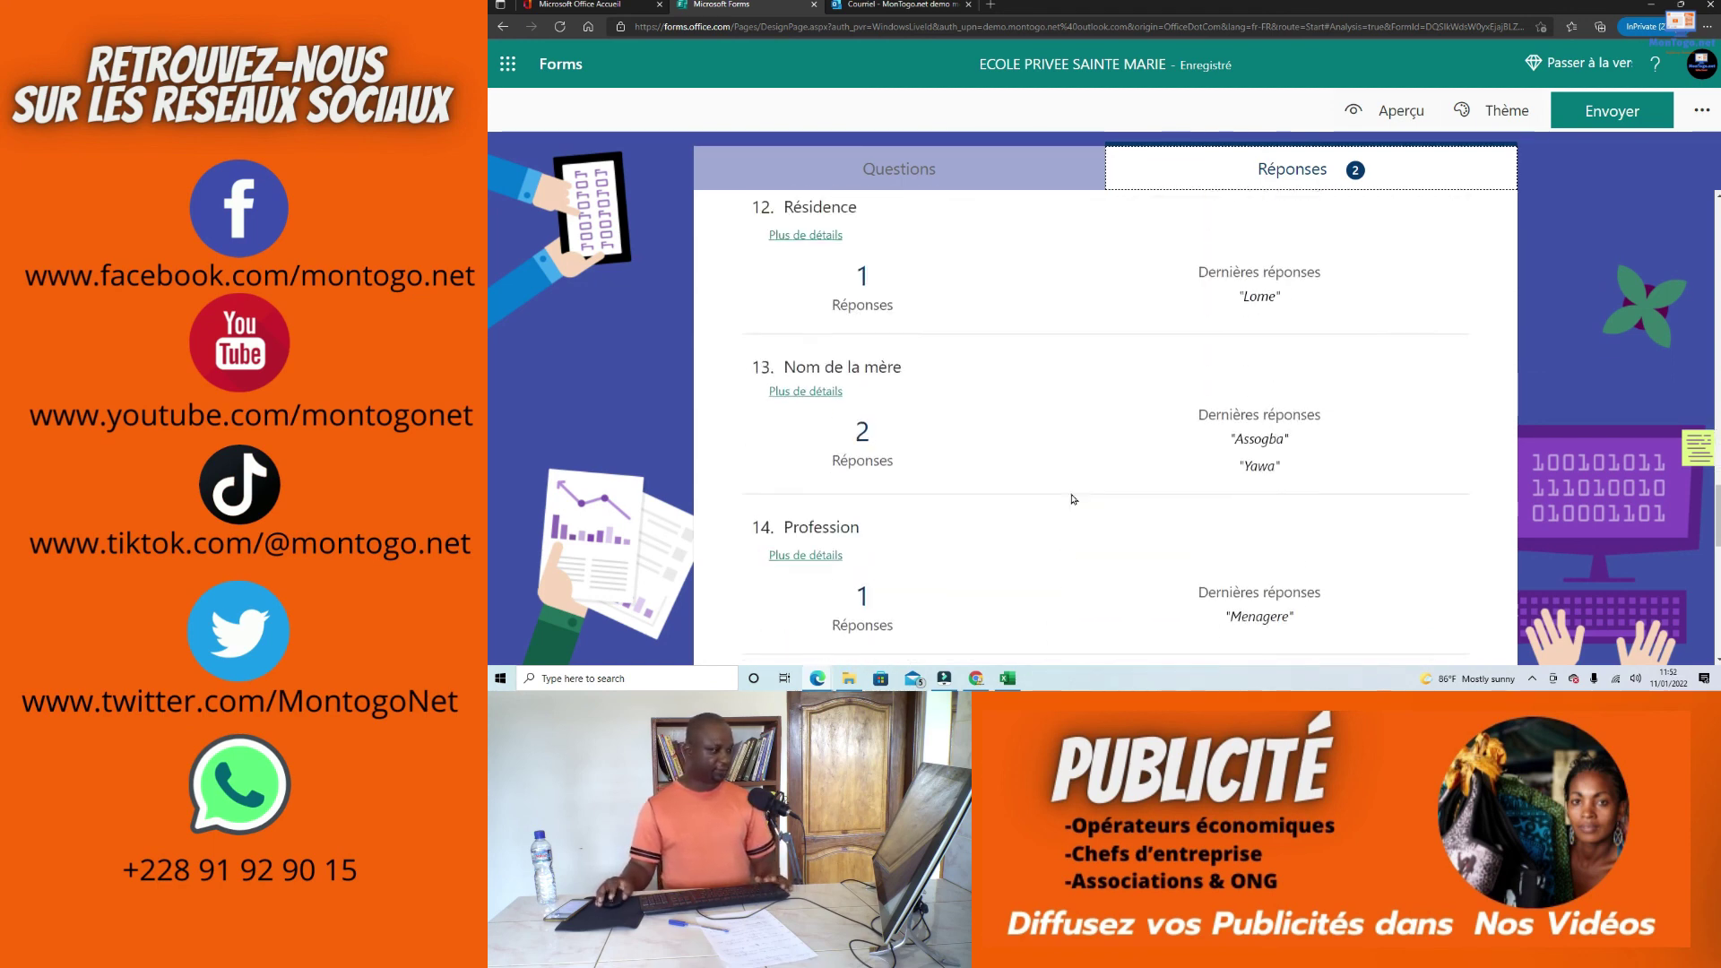
{"action": "scroll", "coordinate": [1076, 481], "scroll_direction": "up", "scroll_amount": 20}
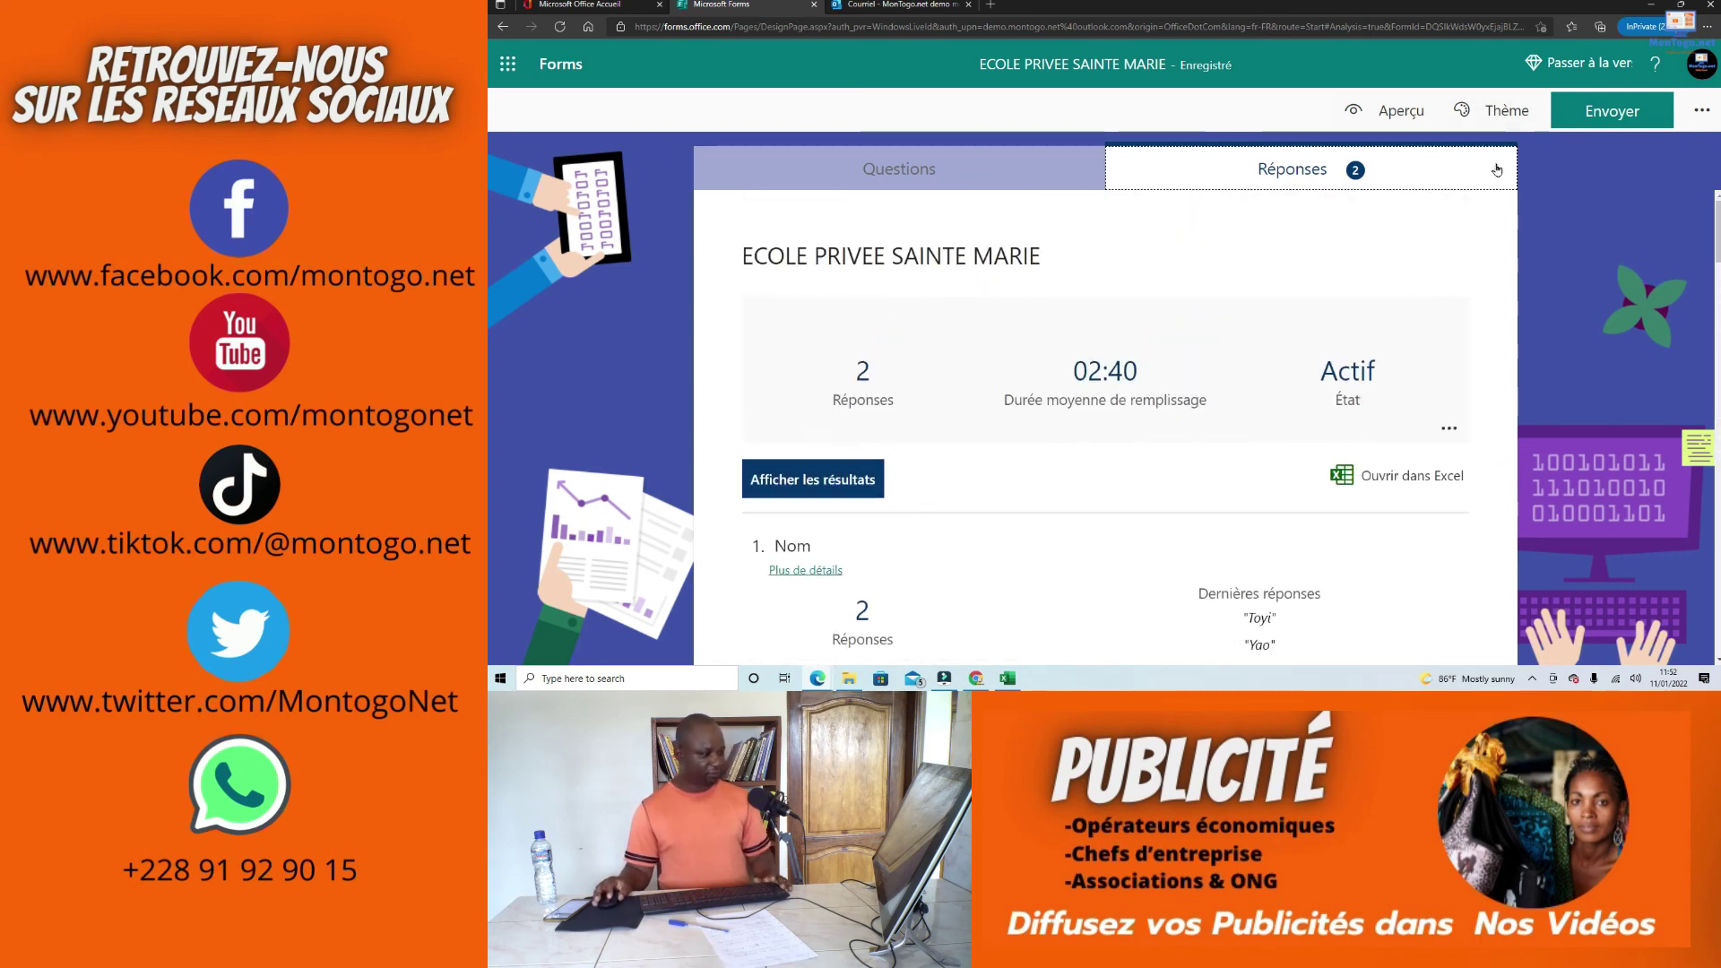
{"action": "left_click", "coordinate": [1417, 475]}
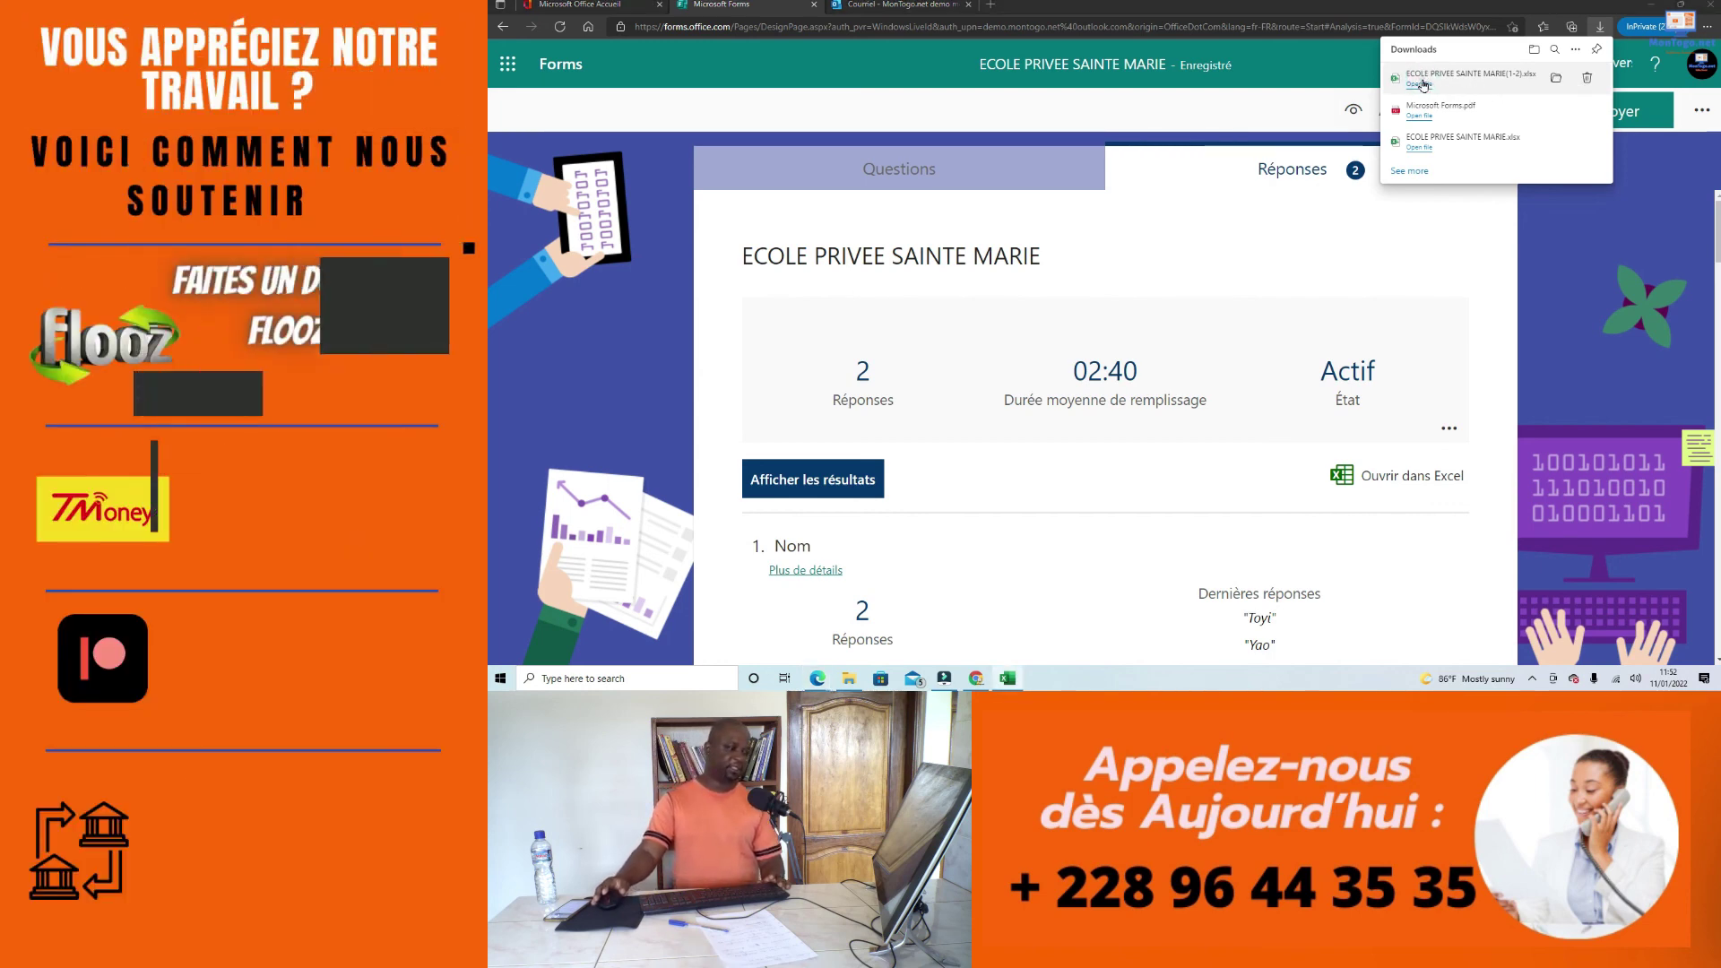
Step: Open ECOLE PRIVEE SAINTE MARIE(1-2).xlsx from downloads and scroll across its response columns
{"action": "left_click", "coordinate": [1447, 75]}
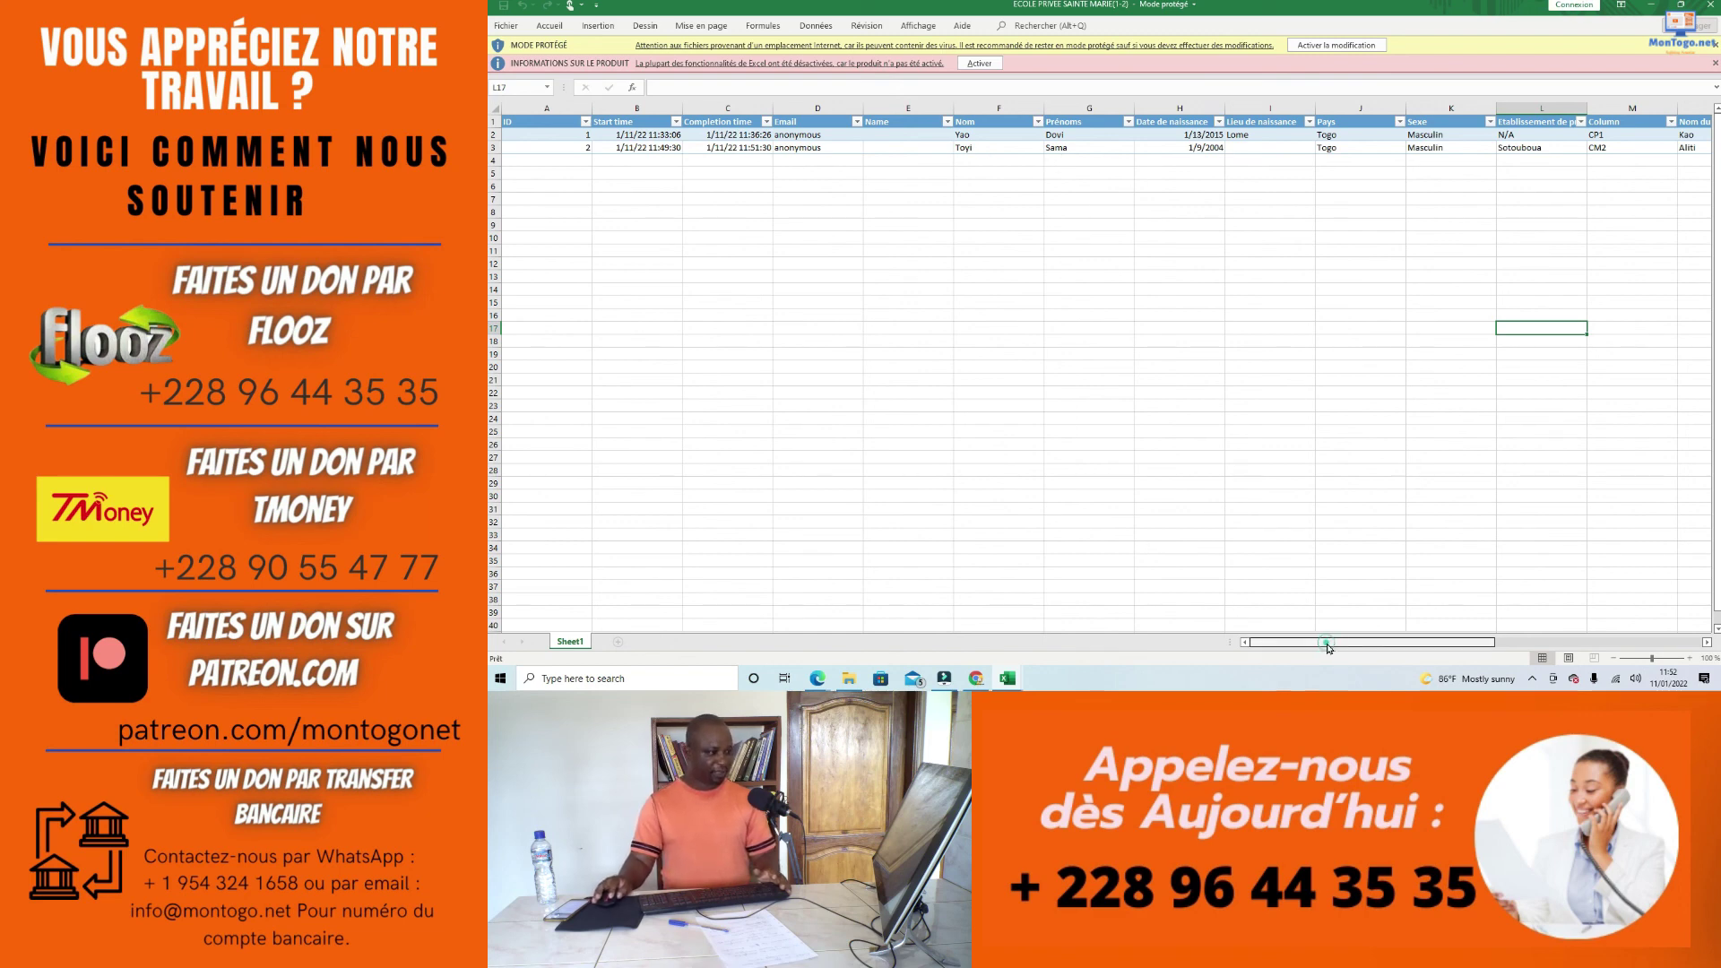
{"action": "scroll", "coordinate": [1479, 623], "scroll_direction": "right", "scroll_amount": 4}
{"action": "scroll", "coordinate": [1485, 623], "scroll_direction": "right", "scroll_amount": 3}
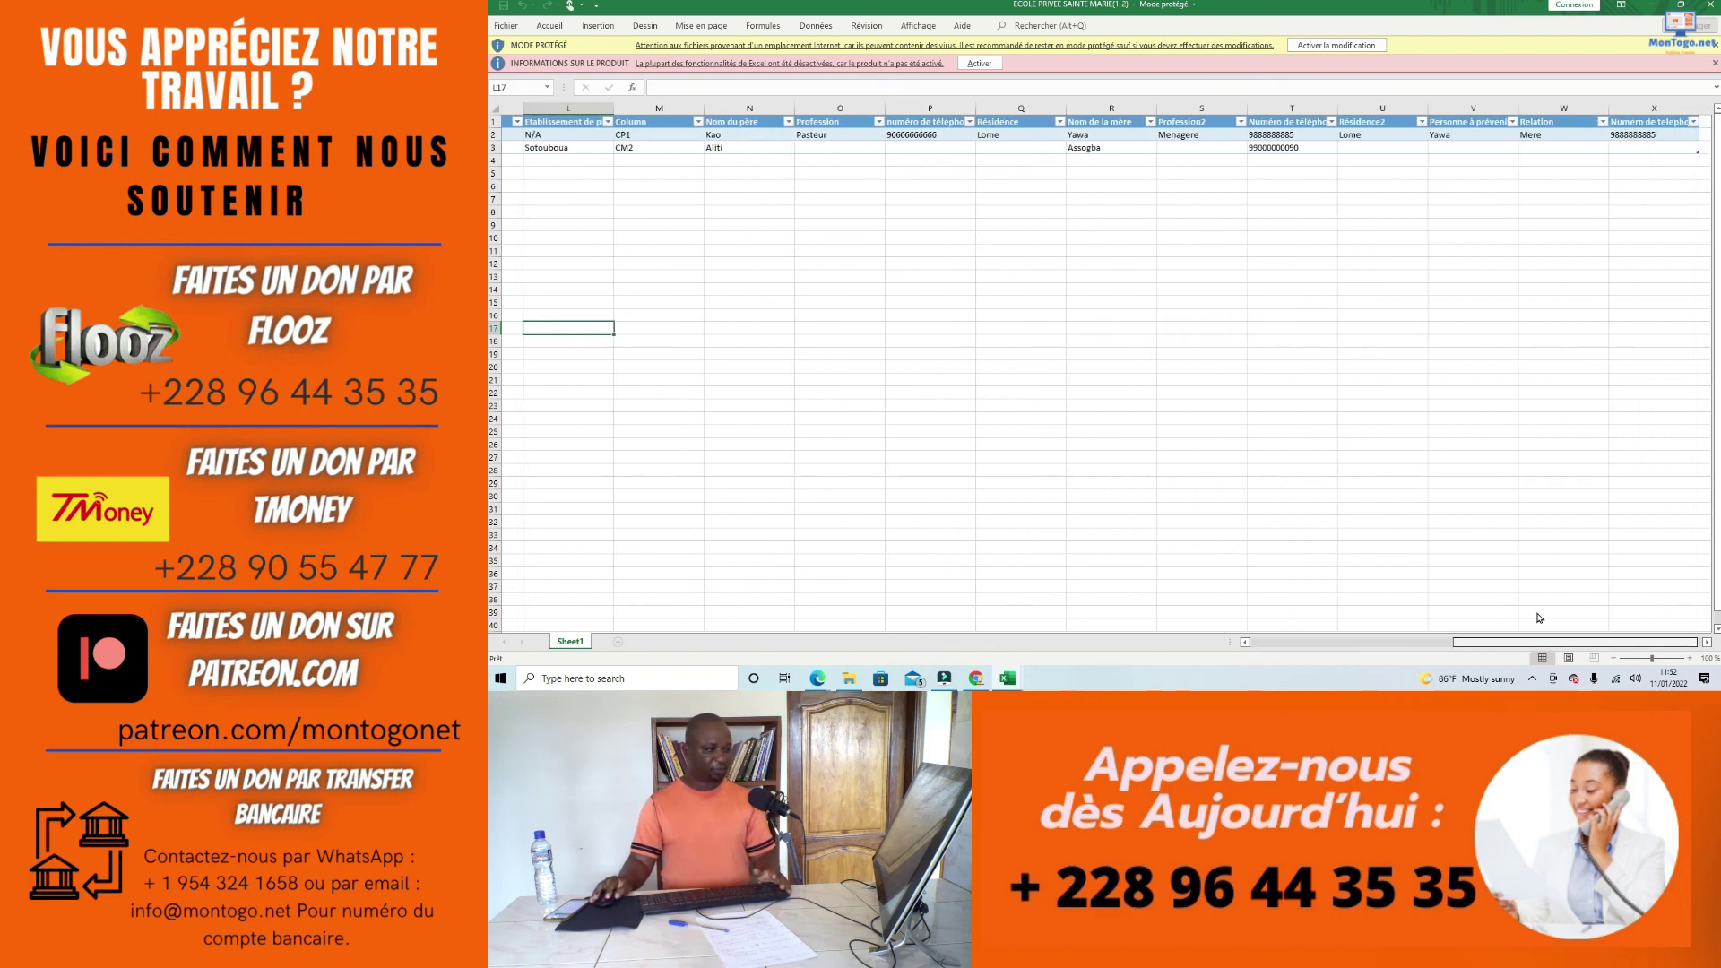
{"action": "left_click_drag", "start_coordinate": [1537, 618], "coordinate": [1280, 642]}
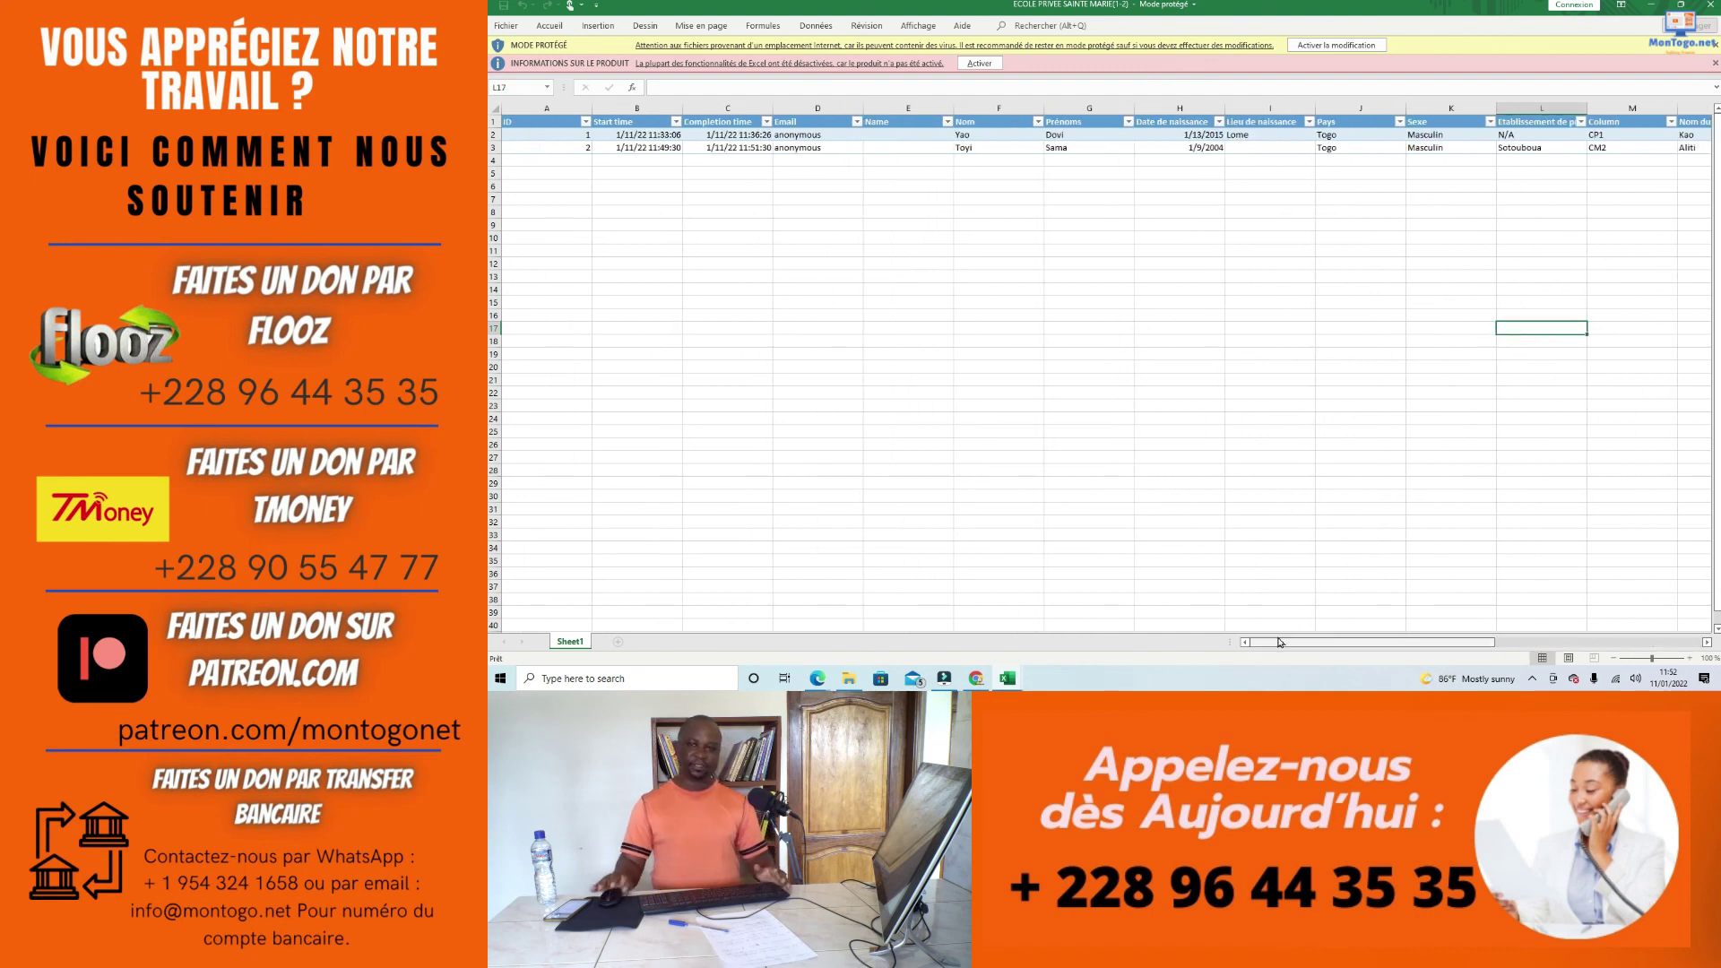